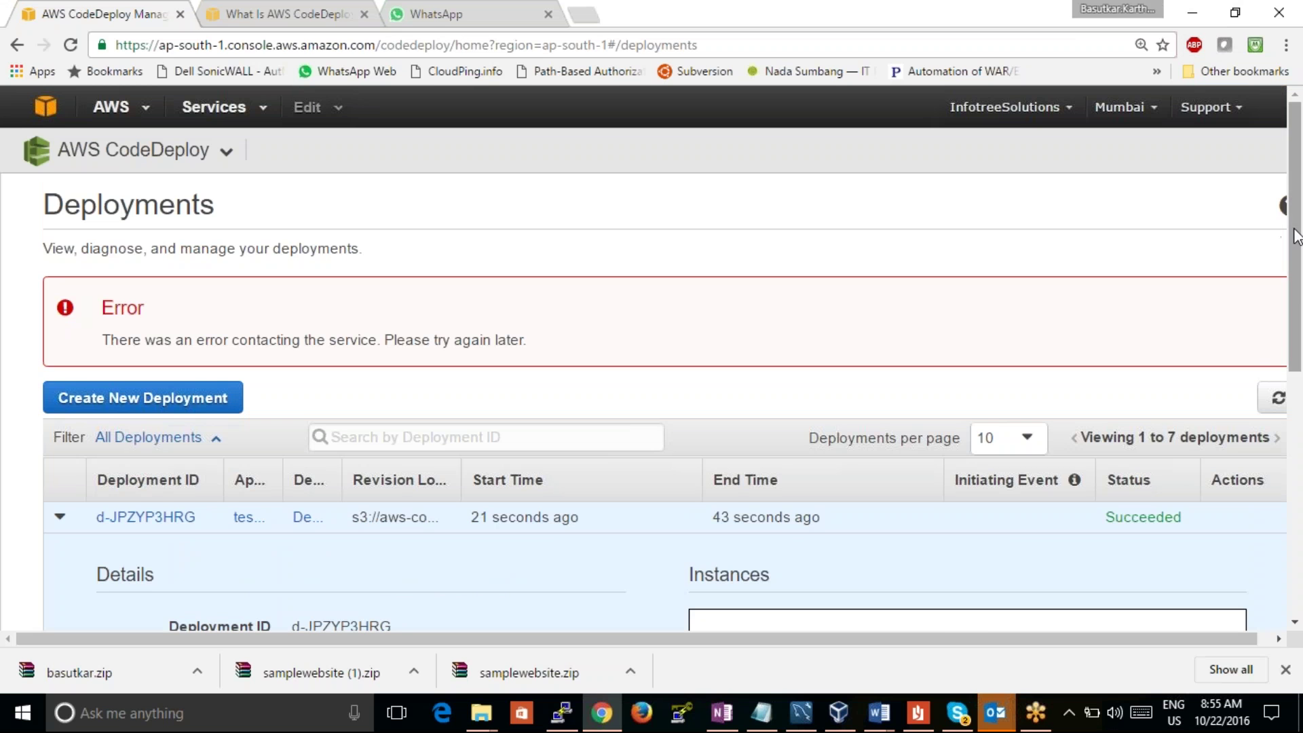
Step: Inspect the failed deployments' Revision Location S3 paths and Rollback enabled values by highlighting them
scroll(1266, 492, "down", 6)
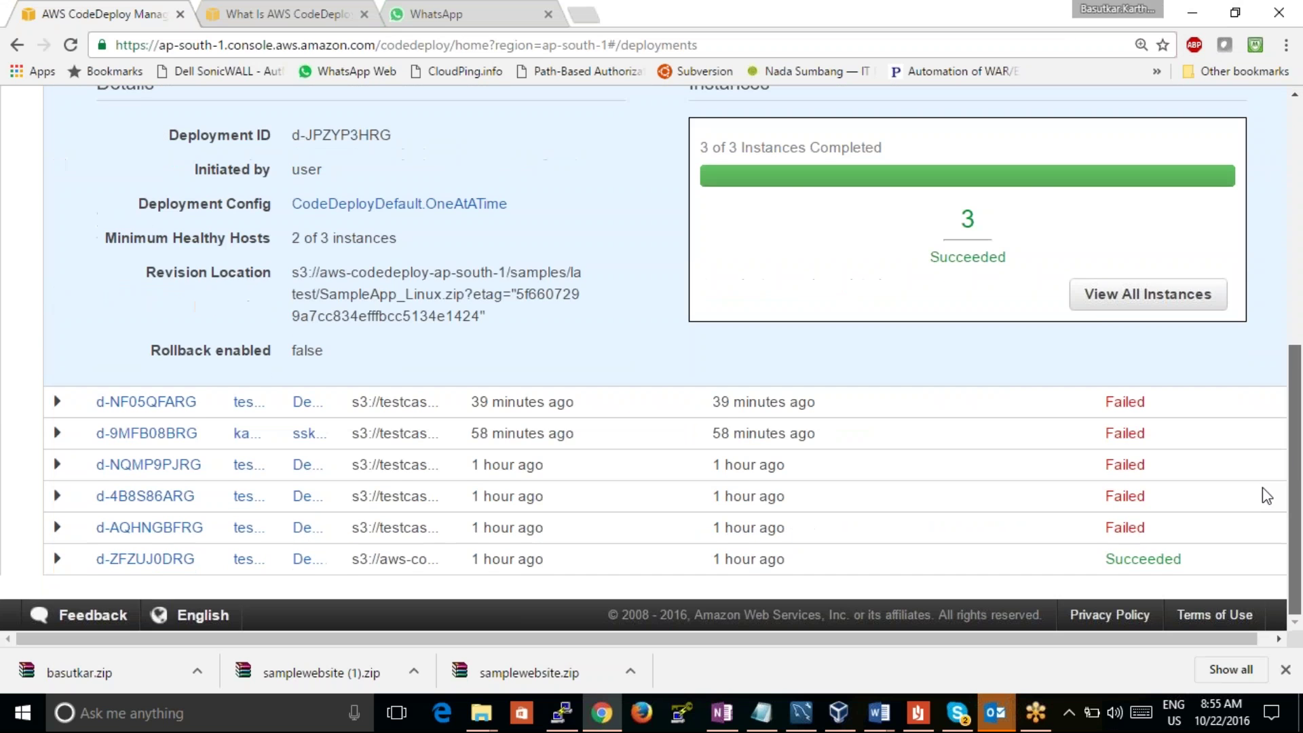
scroll(1263, 441, "up", 2)
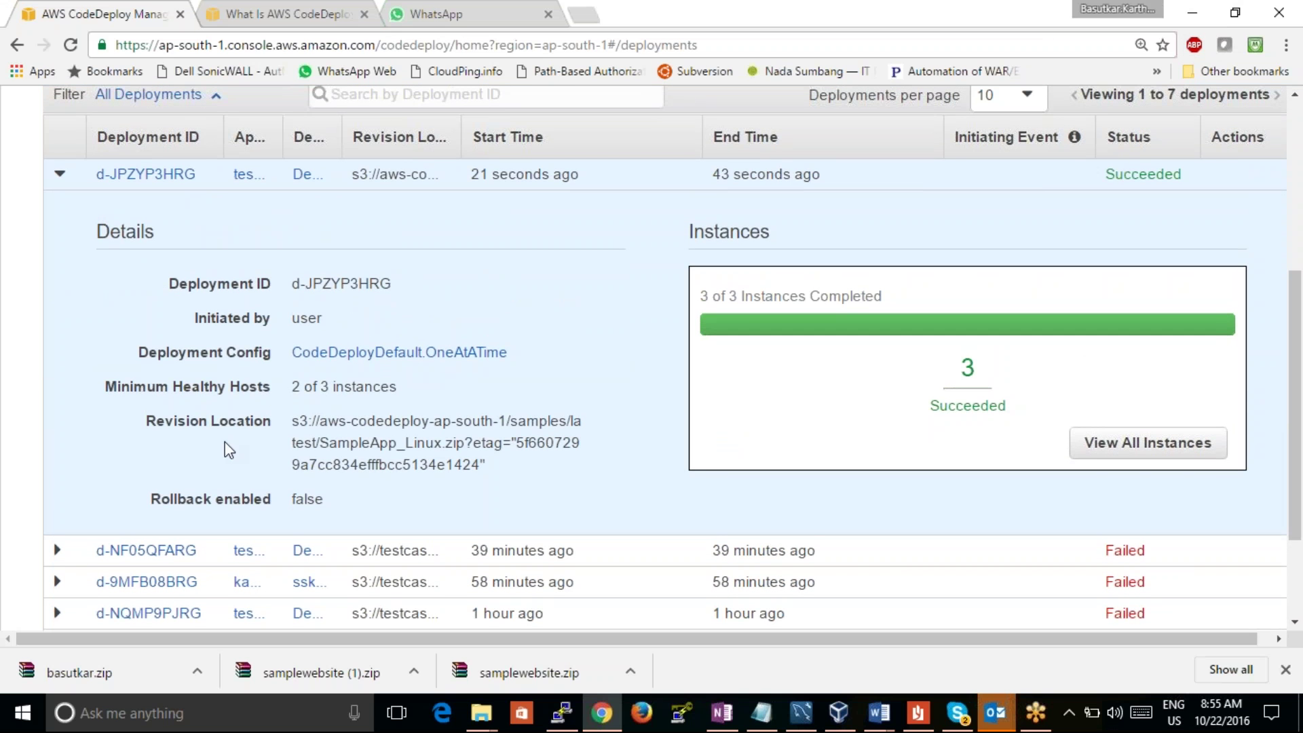
left_click_drag(148, 415, 325, 502)
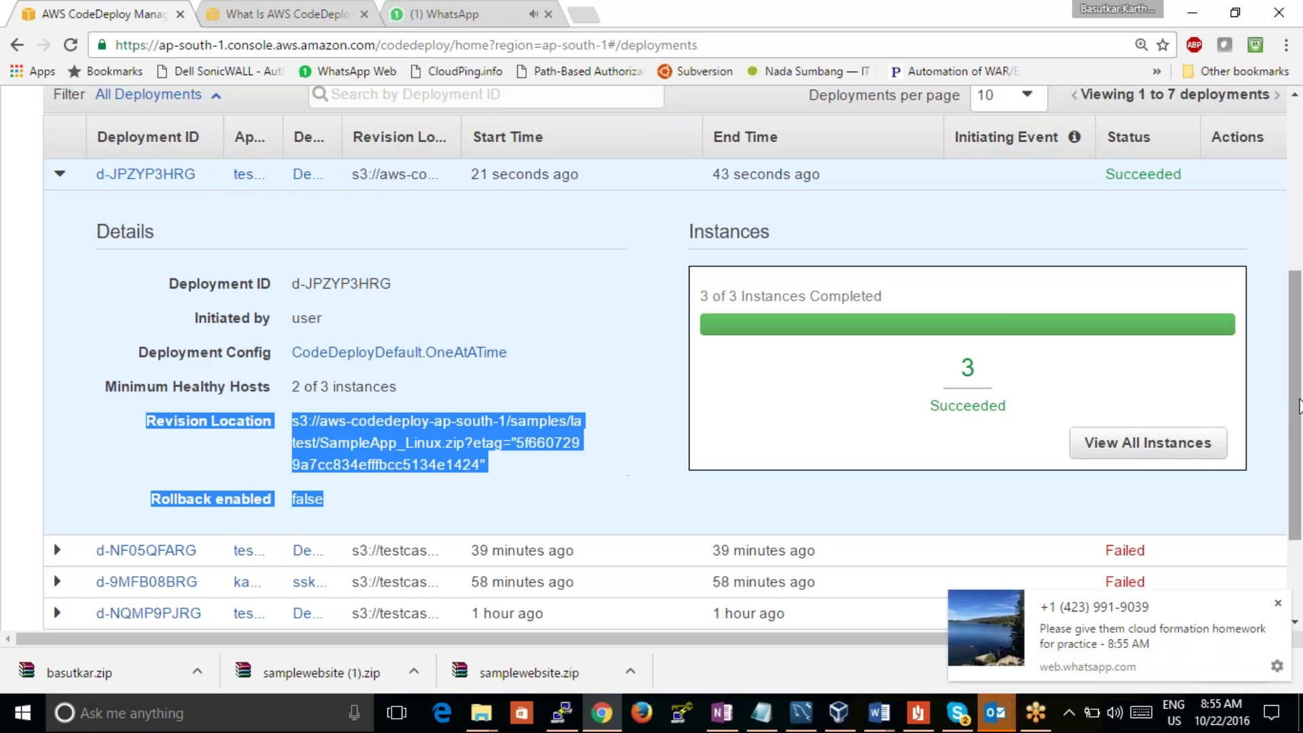
scroll(1293, 407, "down", 2)
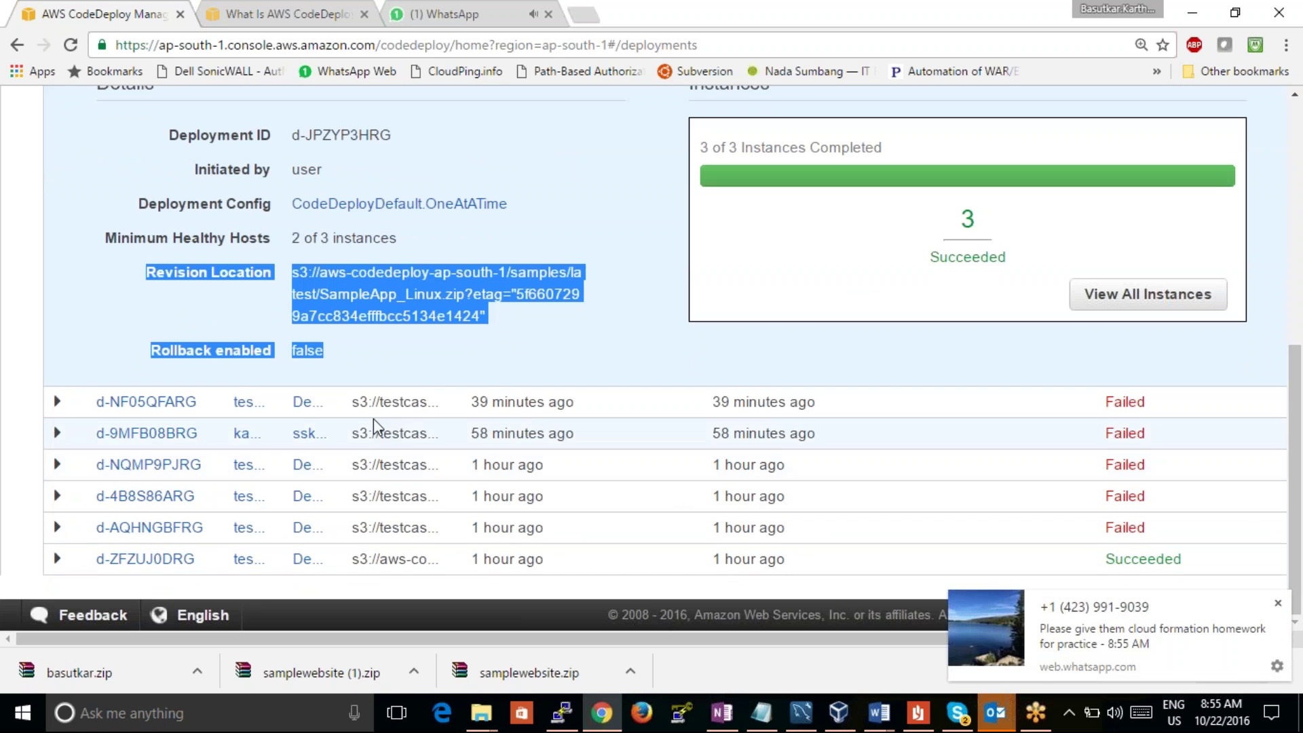
left_click_drag(221, 401, 834, 432)
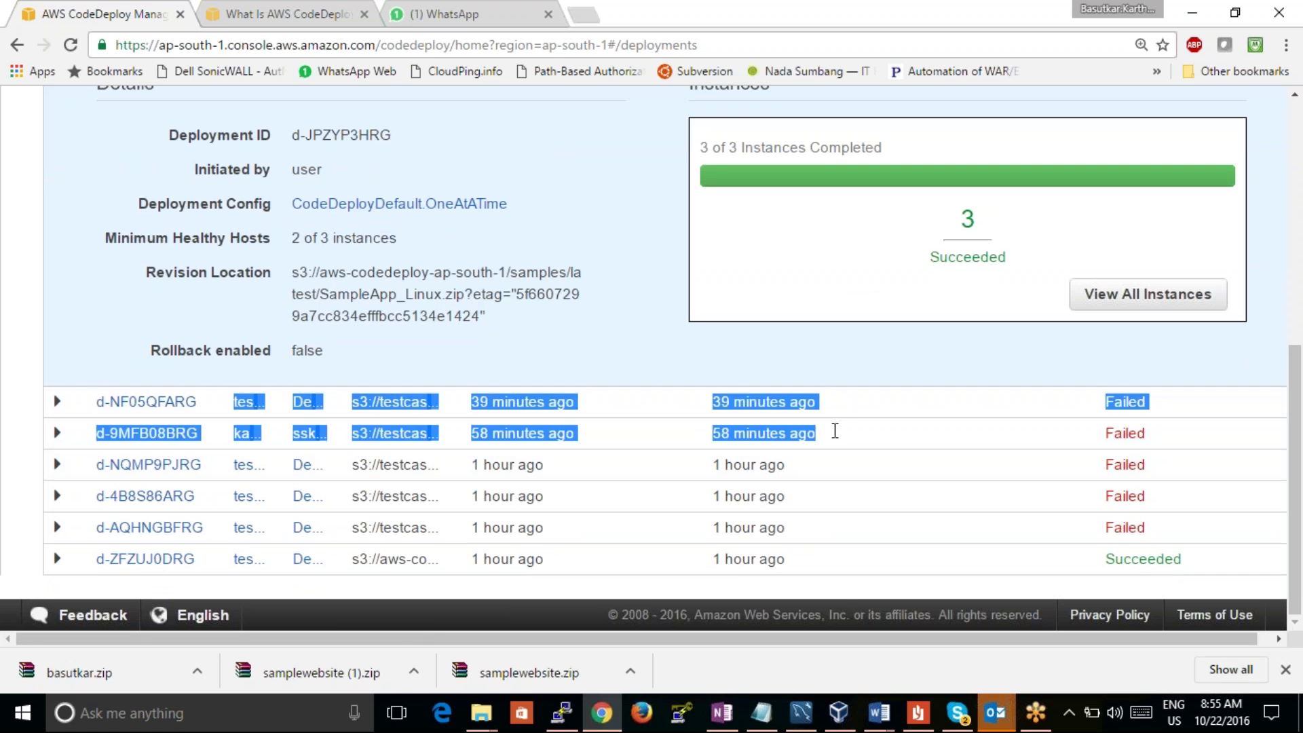
left_click(562, 310)
left_click_drag(292, 272, 553, 323)
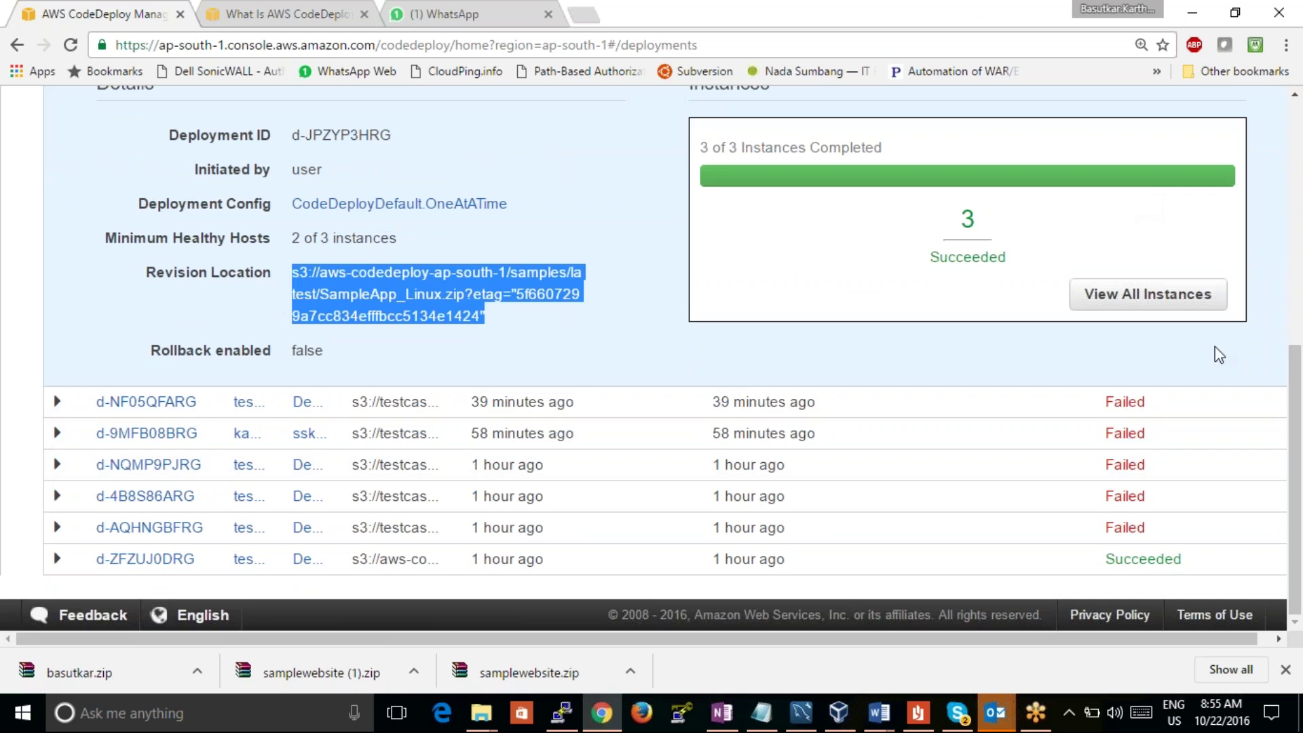
scroll(1296, 440, "up", 2)
left_click_drag(1296, 440, 1271, 392)
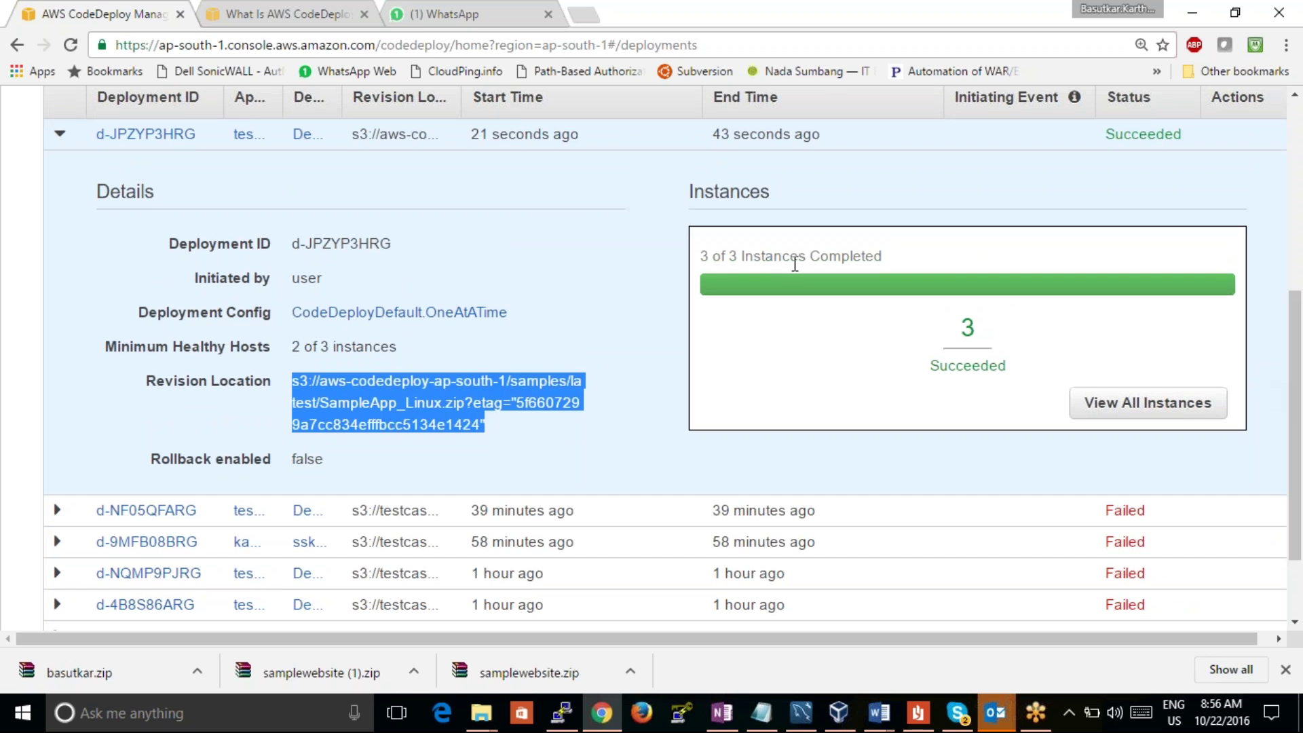
left_click(795, 264)
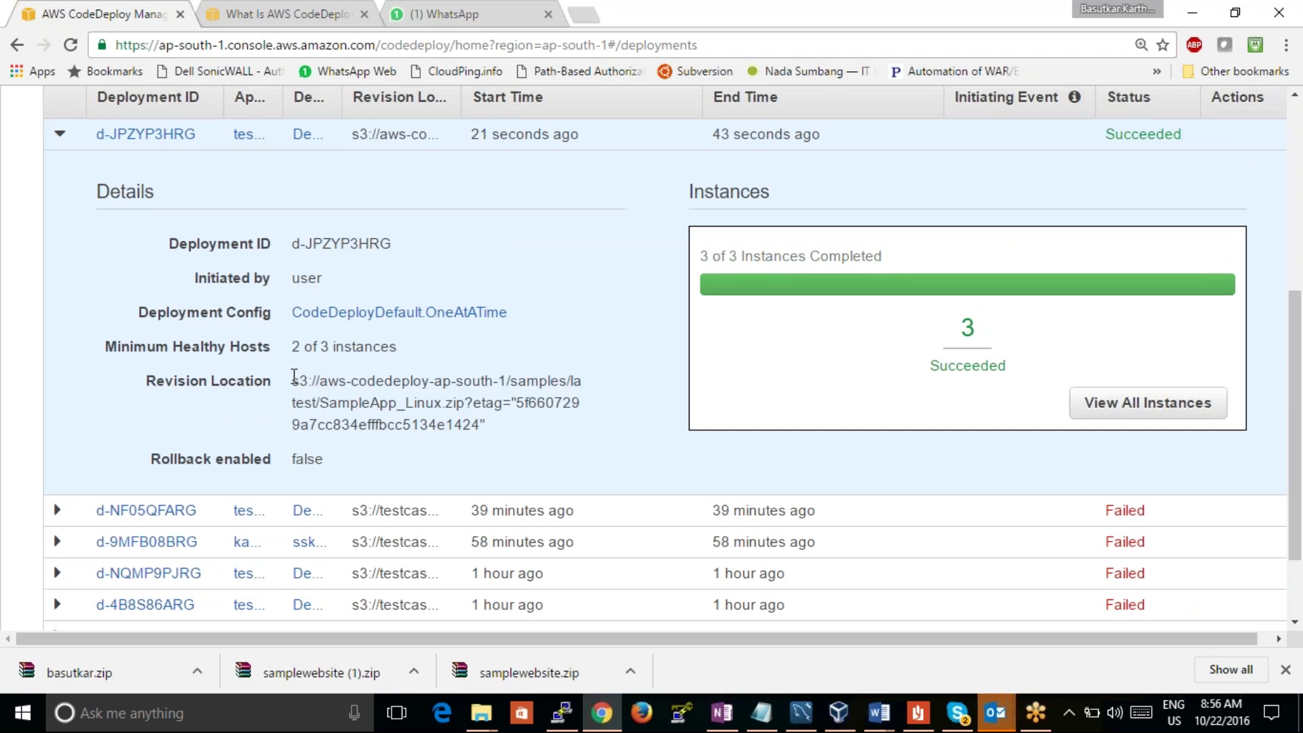
left_click_drag(295, 378, 487, 460)
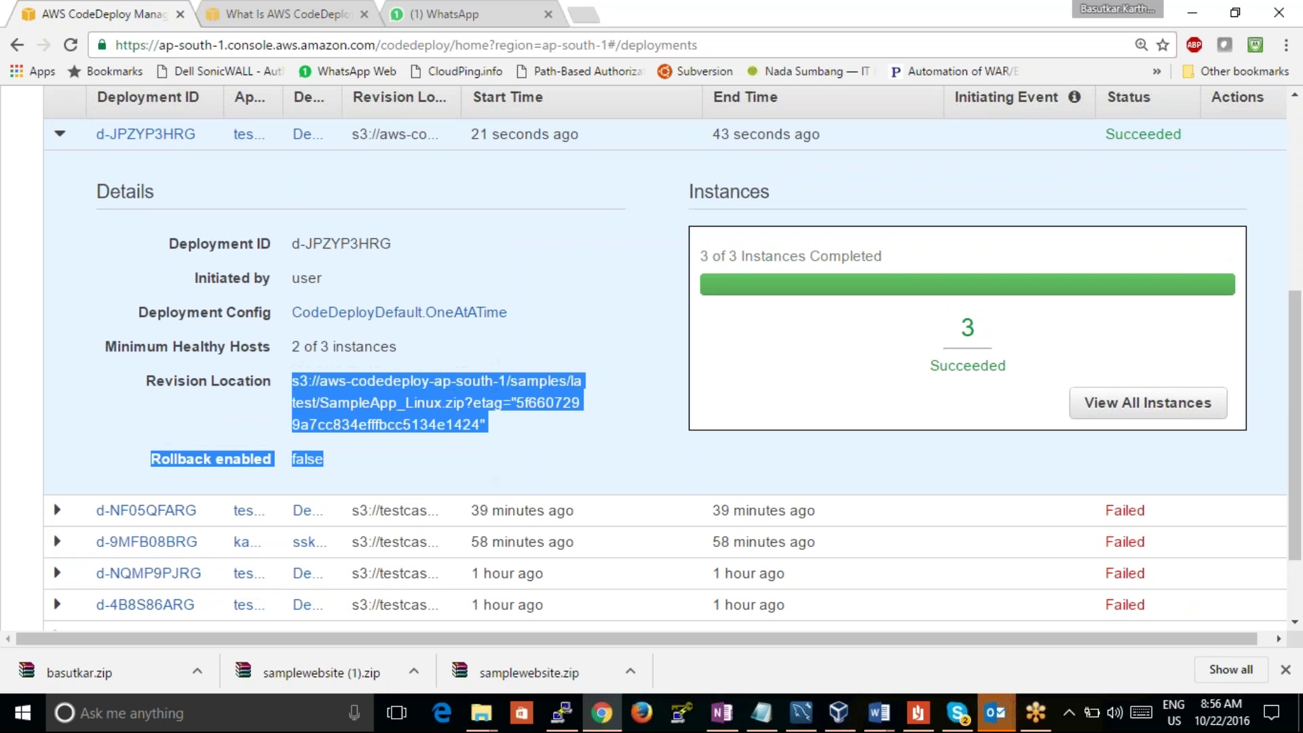
left_click(441, 243)
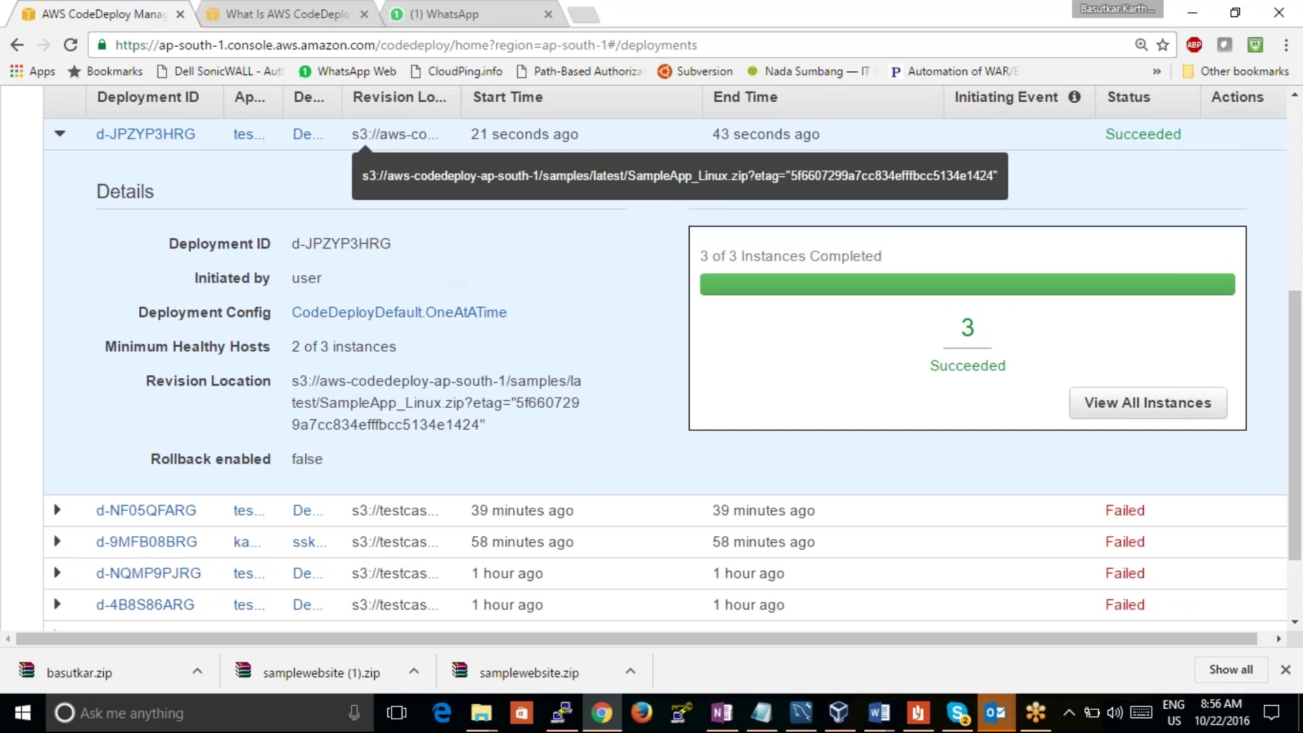
Step: Glance between the WhatsApp chat and CodeDeploy documentation, then return to the Deployments console
left_click(459, 12)
left_click(292, 13)
left_click(494, 10)
left_click(272, 10)
left_click(95, 14)
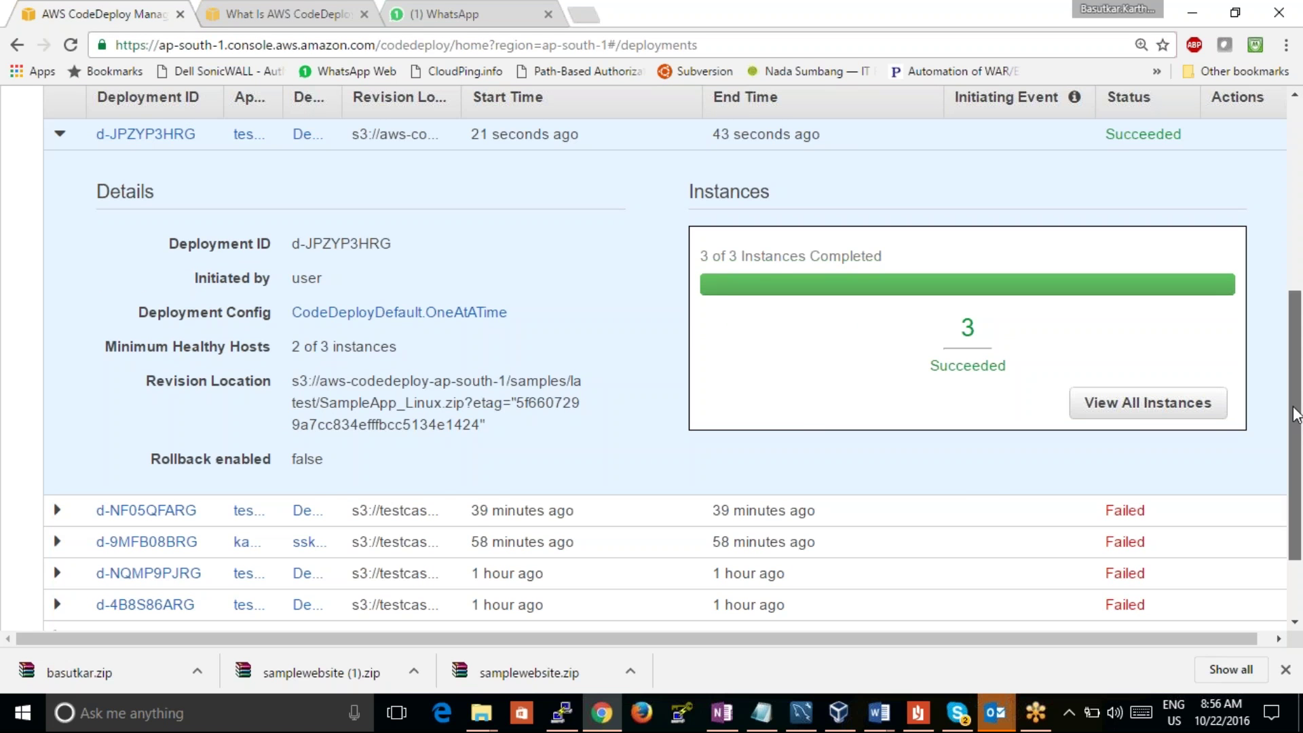
scroll(1283, 351, "up", 2)
scroll(1281, 351, "down", 1)
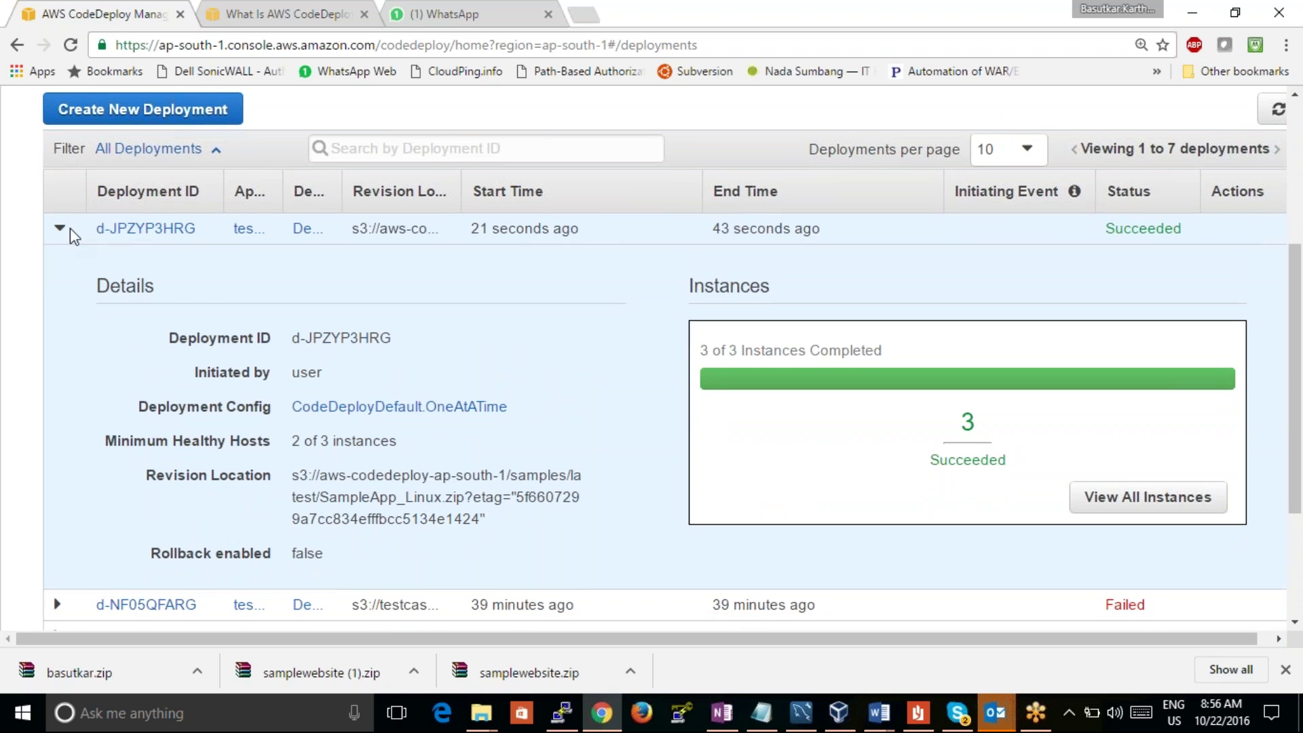
Step: Start a new deployment, go back to the Deployments list, and reload it
left_click(234, 113)
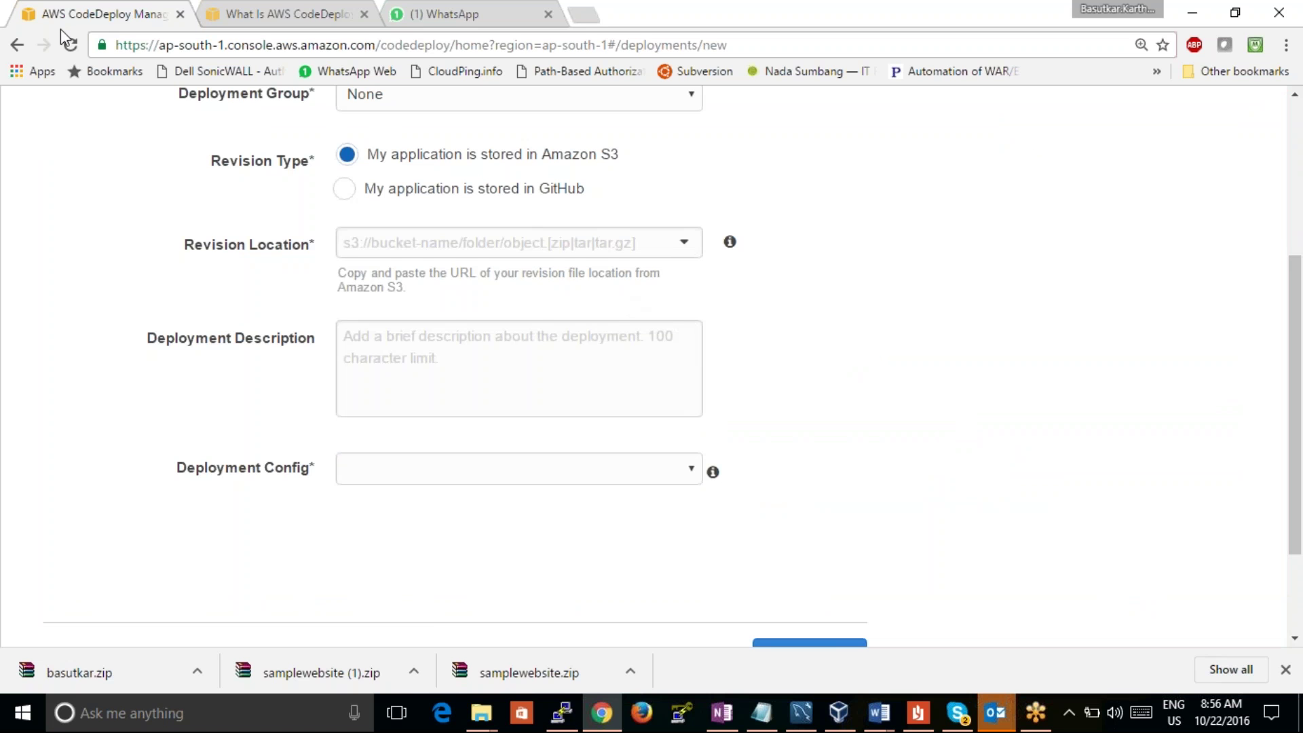
left_click(18, 46)
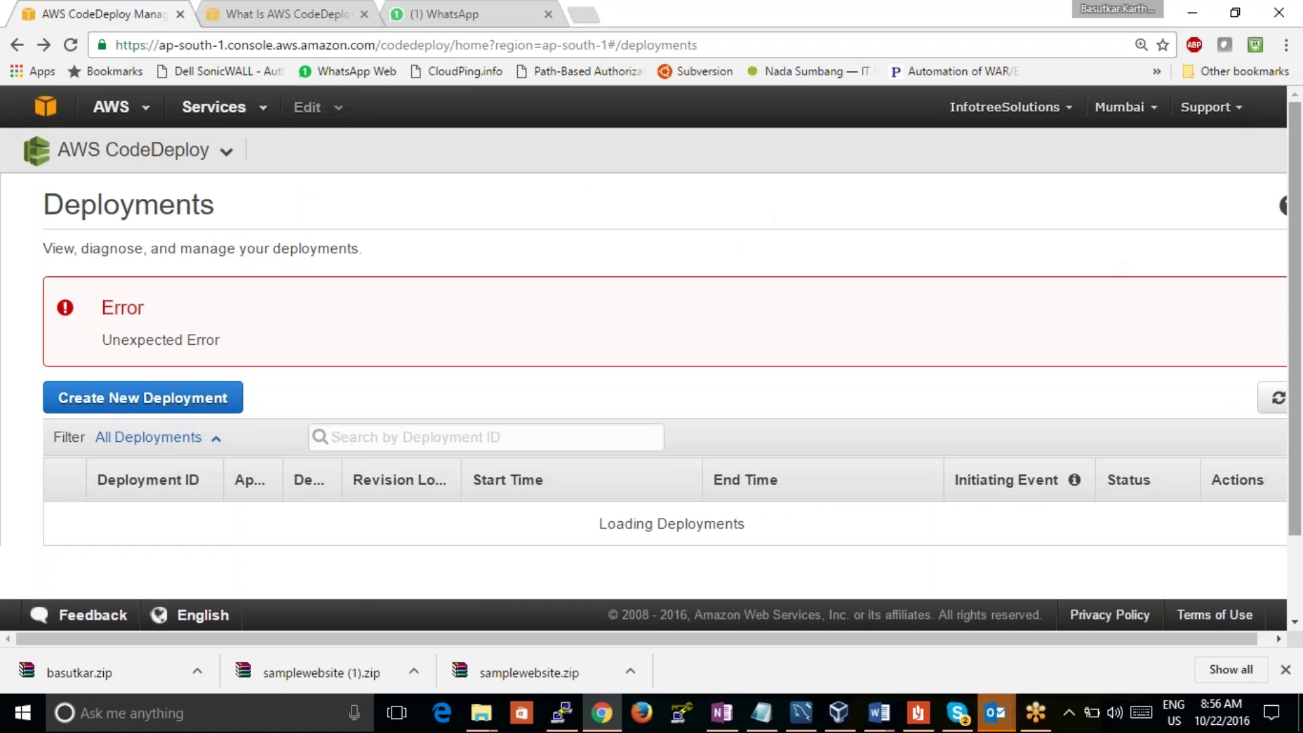
scroll(1297, 233, "down", 2)
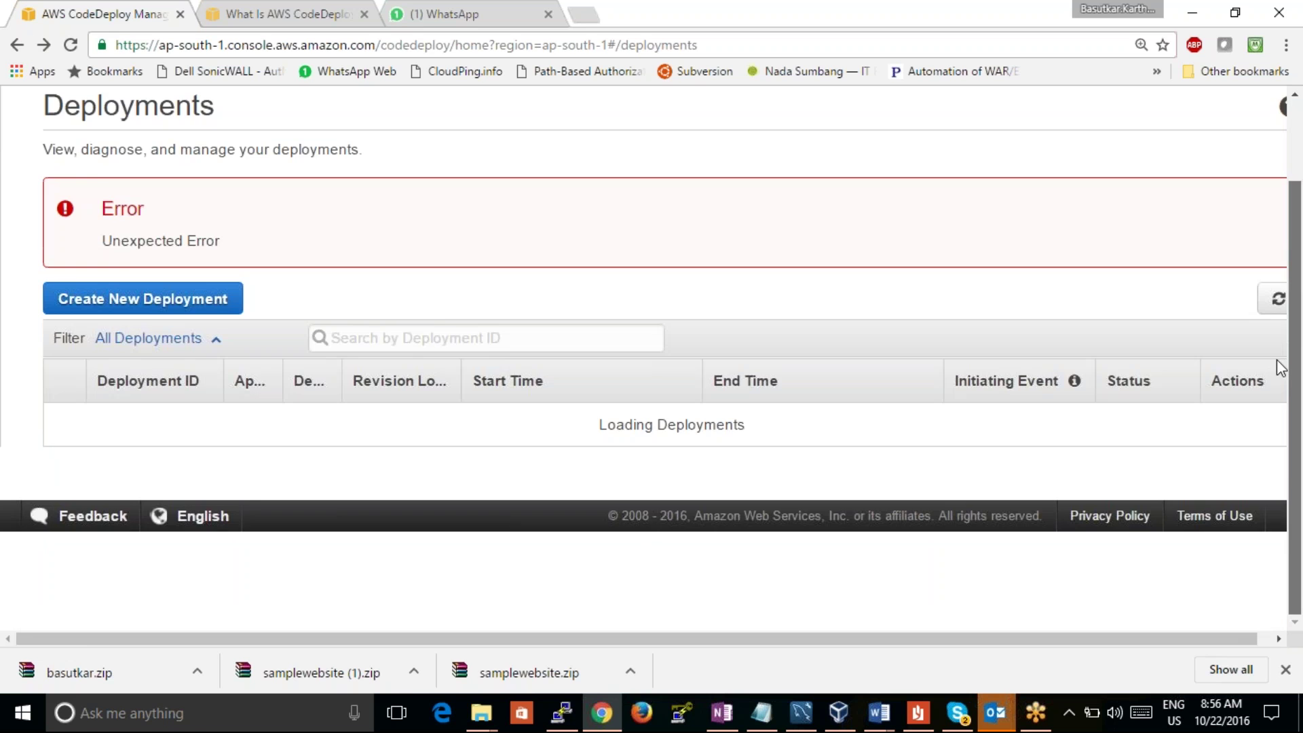
scroll(1218, 203, "up", 2)
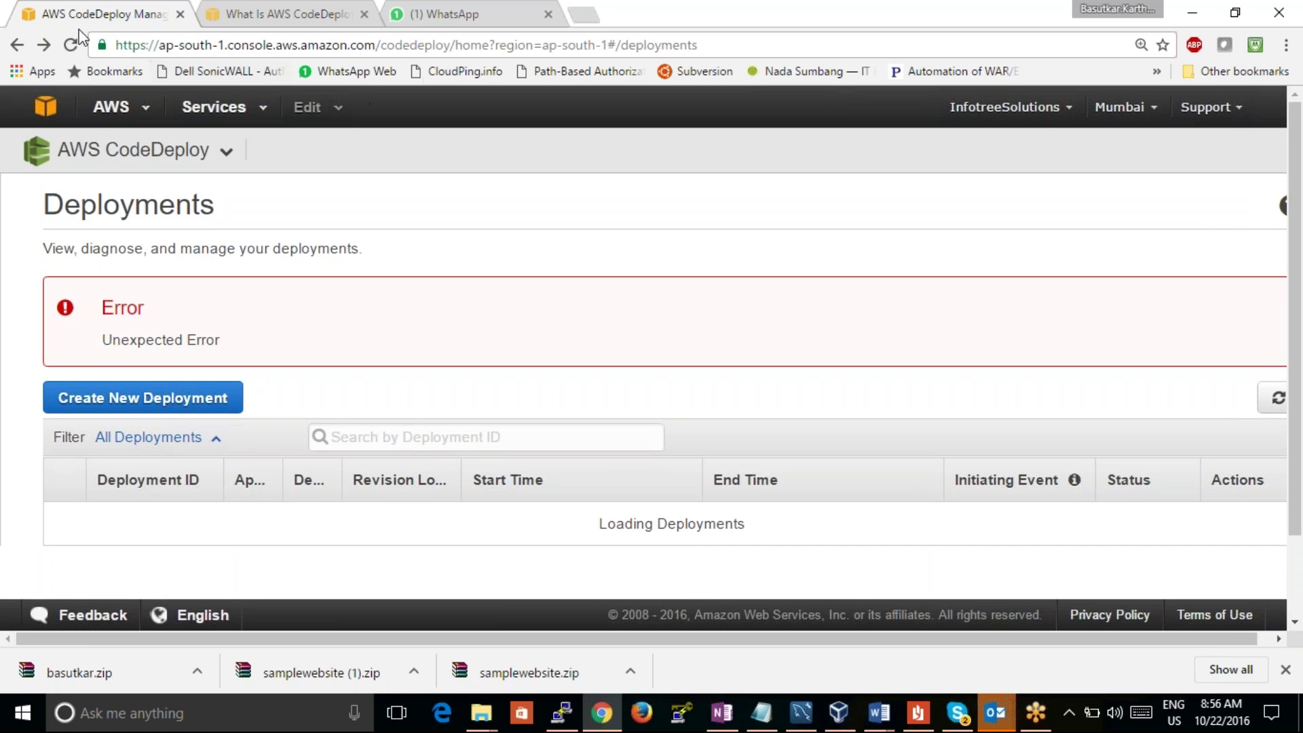
left_click(68, 47)
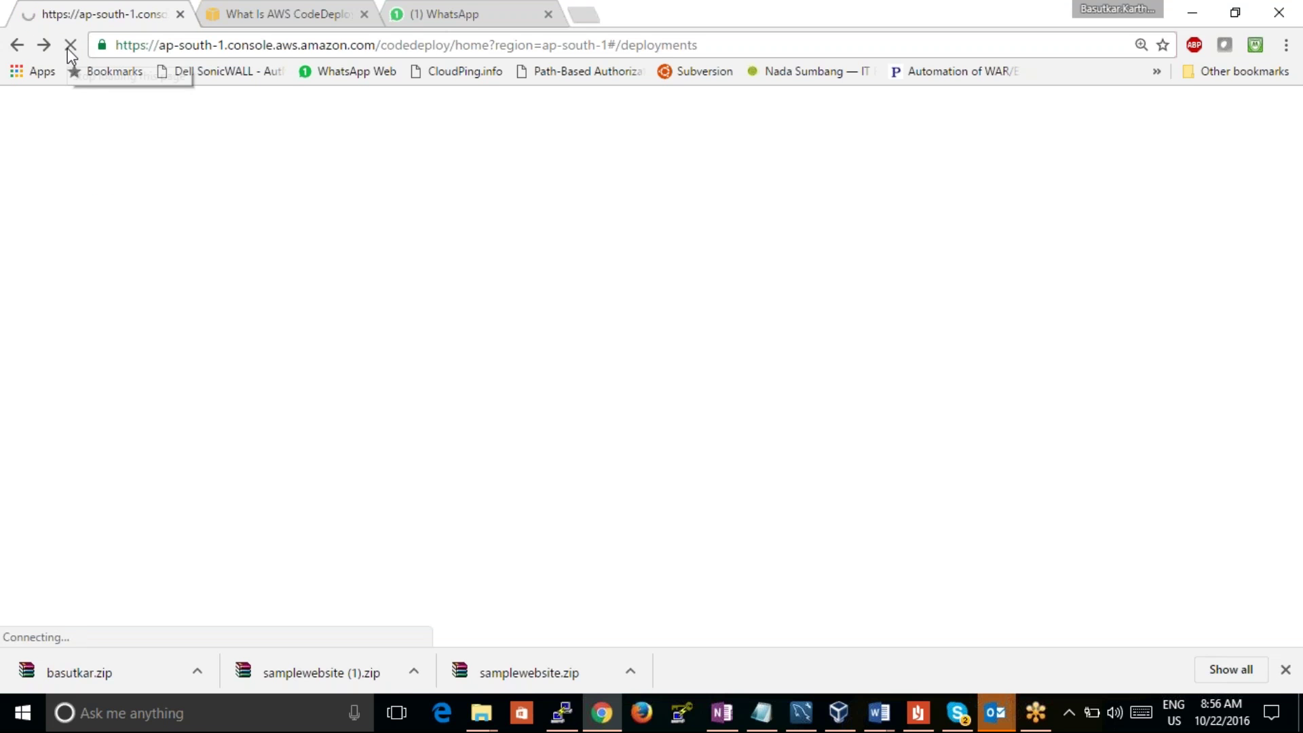
left_click(483, 10)
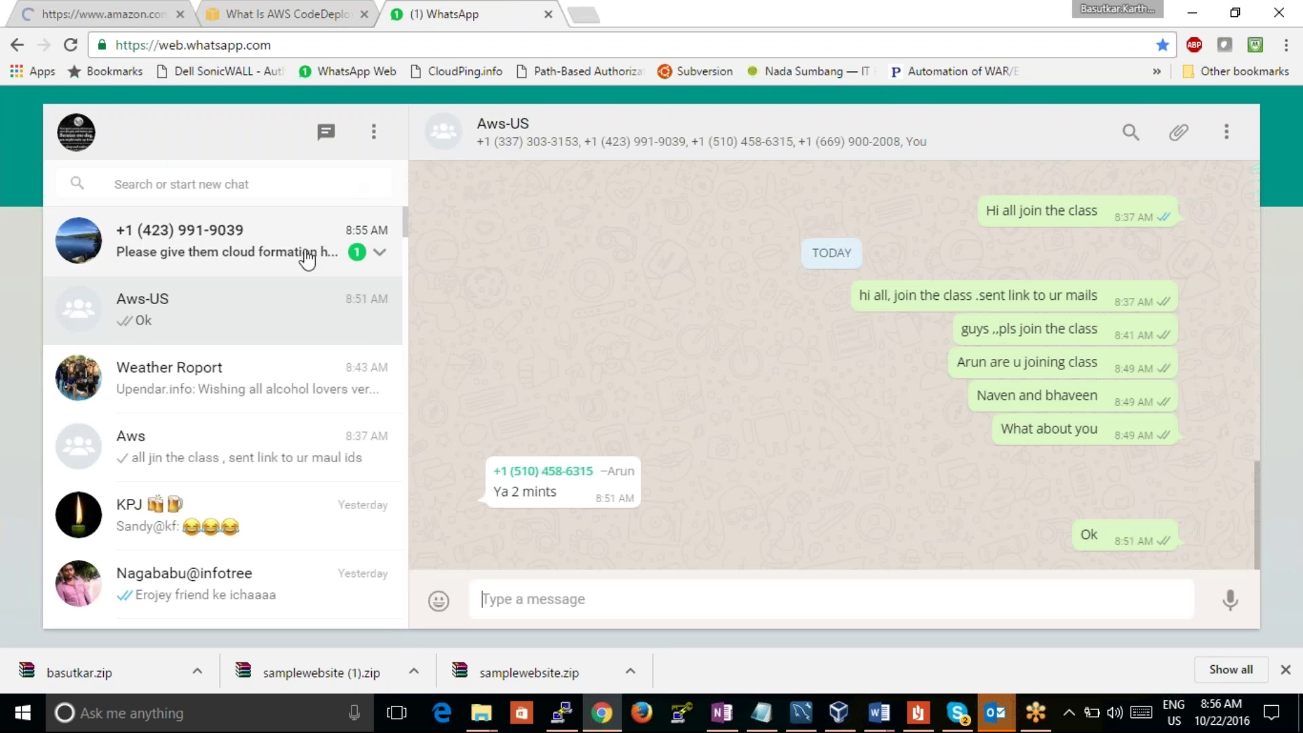
Step: Reply 'ok' in the unread WhatsApp conversation, then close the WhatsApp Web tab
left_click(306, 257)
left_click(282, 17)
left_click(482, 8)
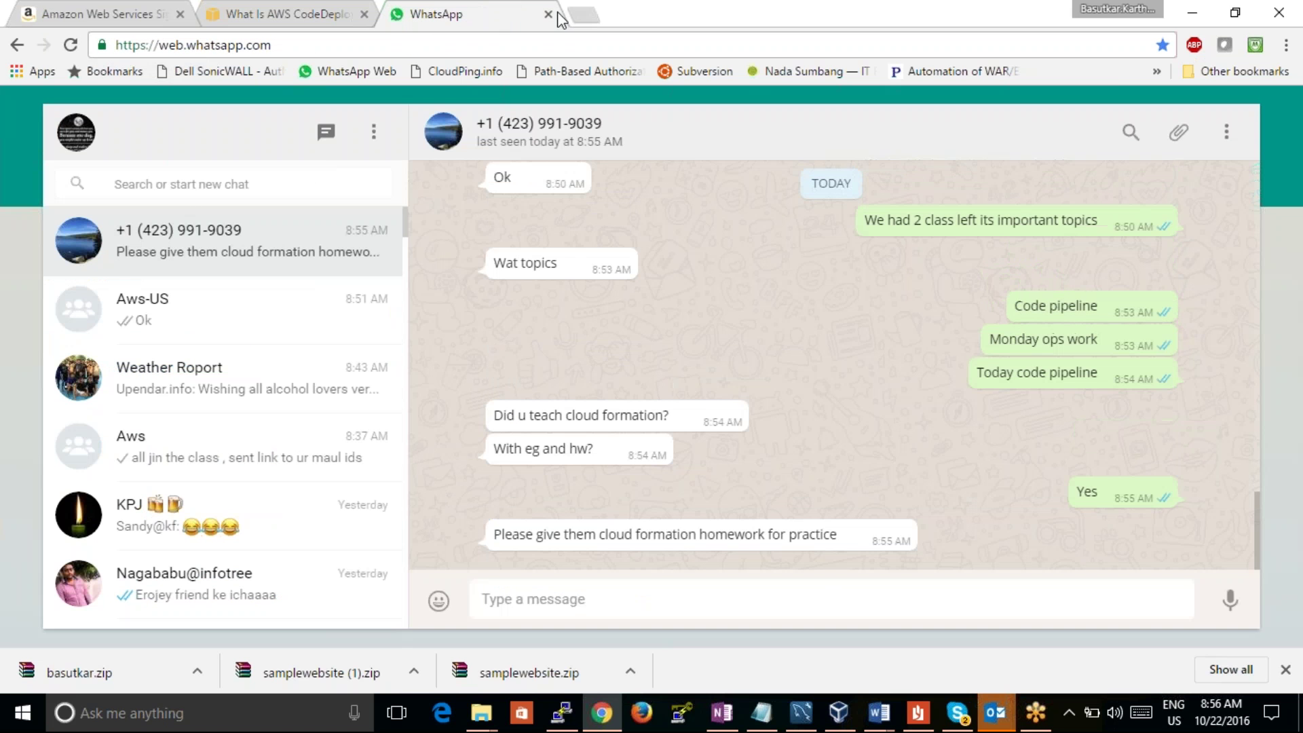
type("ok")
key("Return")
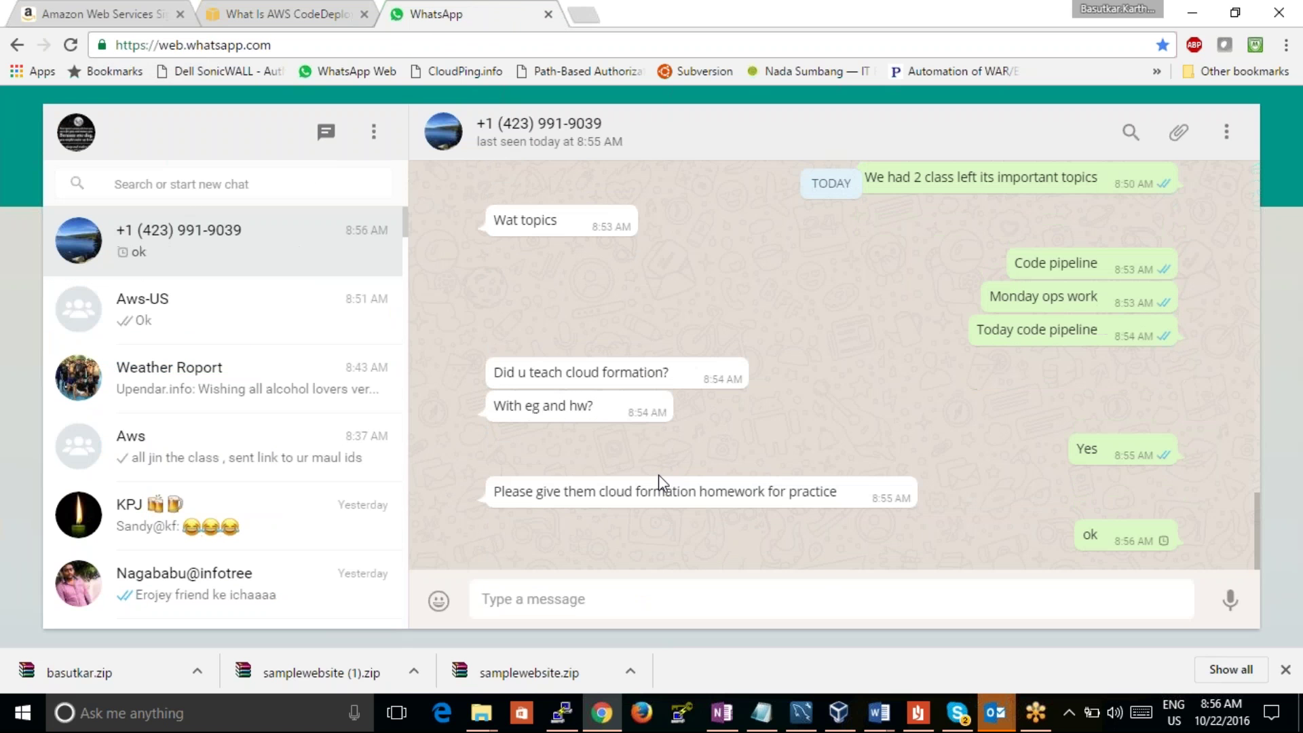
left_click(548, 14)
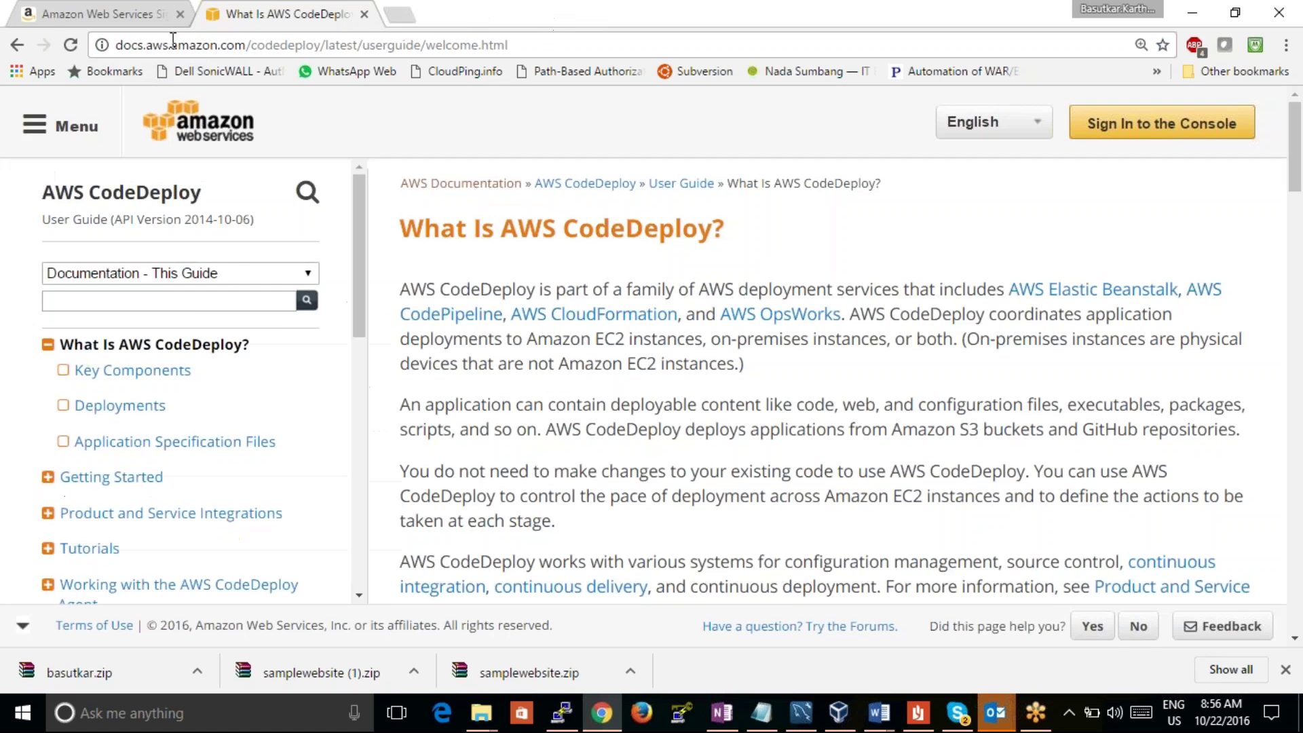
Step: Sign back in on the AWS Sign-In tab with the account password
left_click(76, 15)
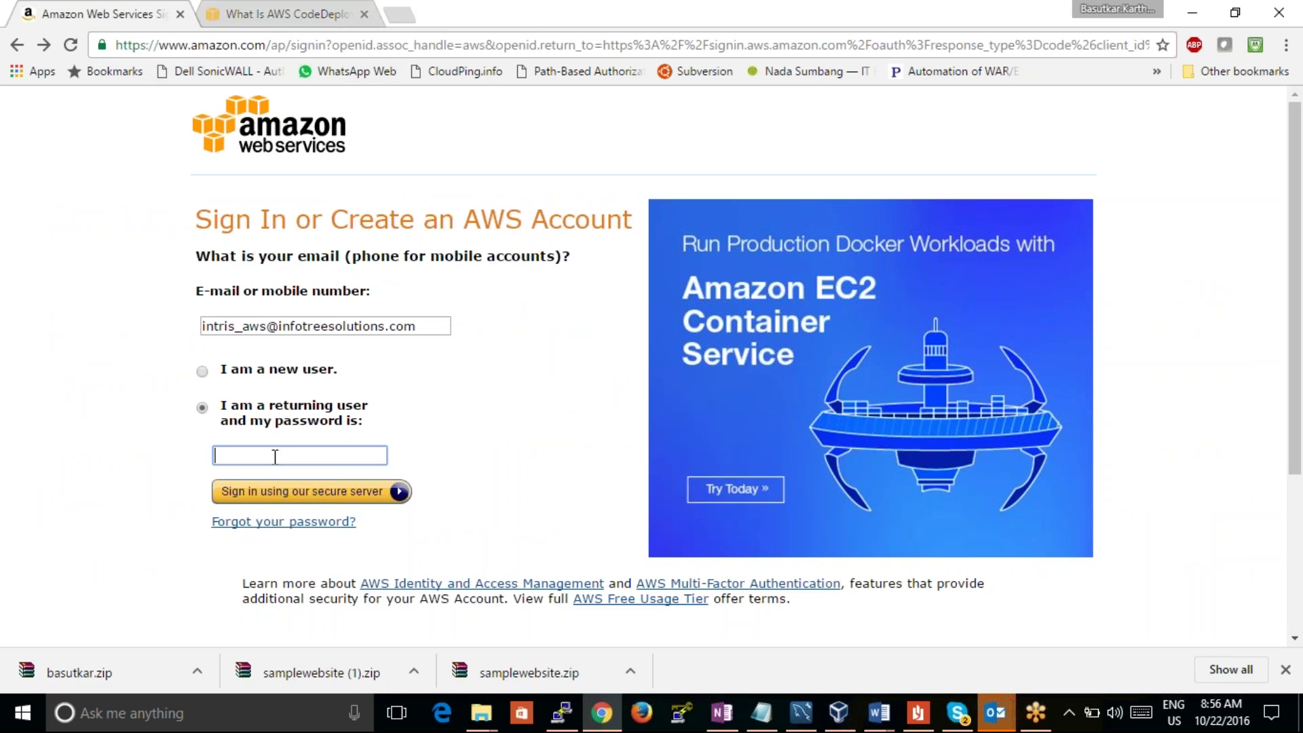
type("*********")
key("Return")
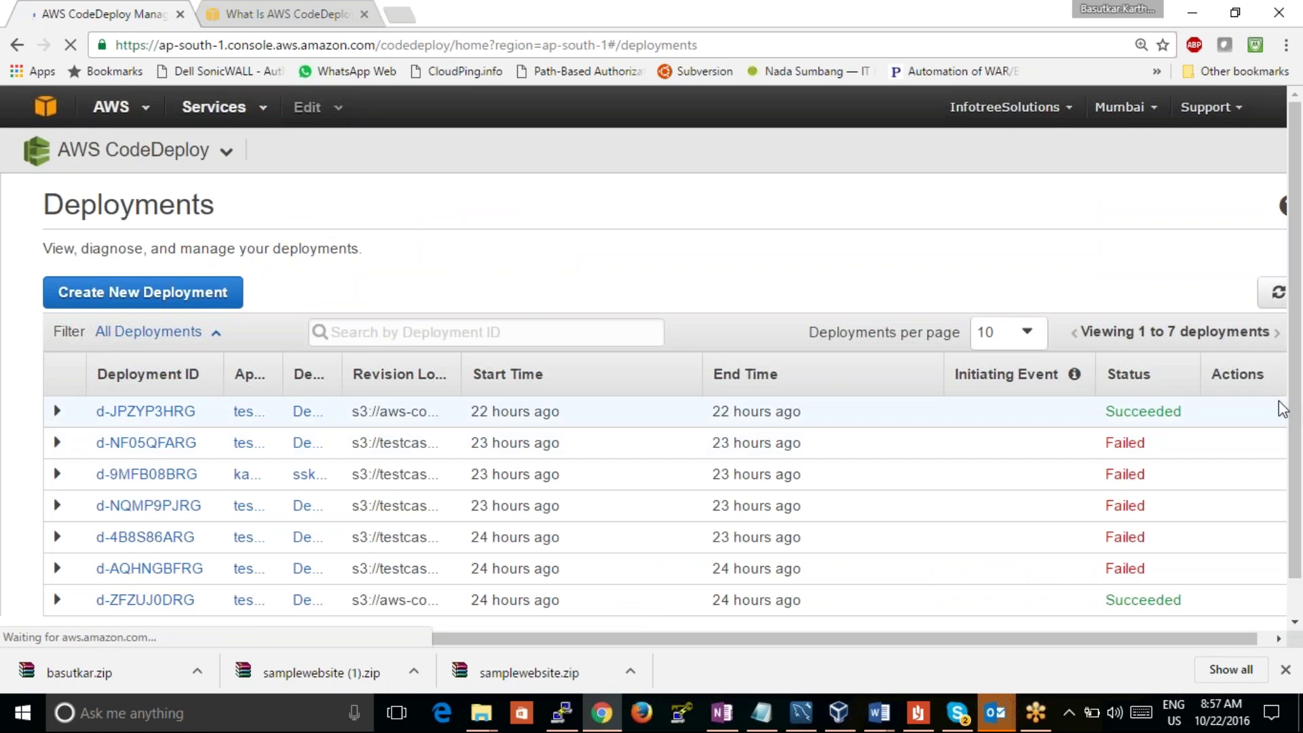
Step: Start a new deployment with application testcaseapp and deployment group DemoFleet
scroll(1292, 415, "down", 1)
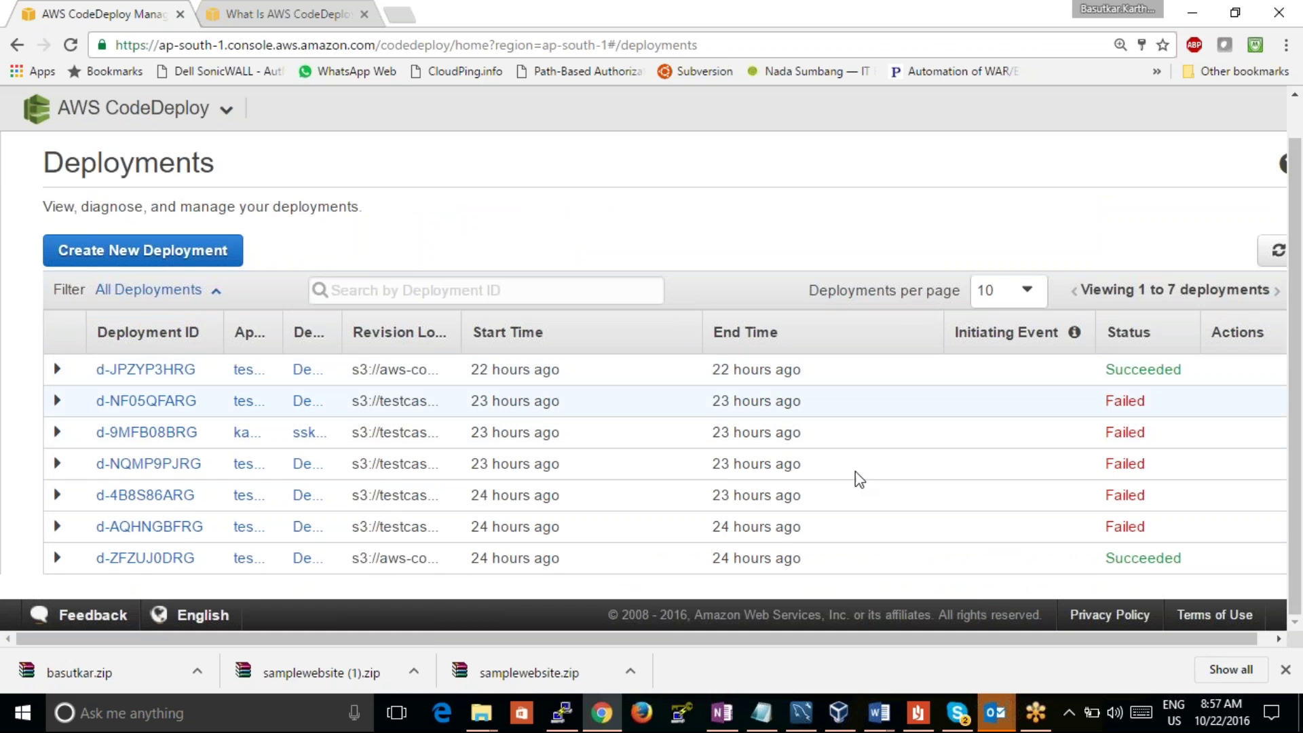
left_click(139, 251)
left_click(448, 272)
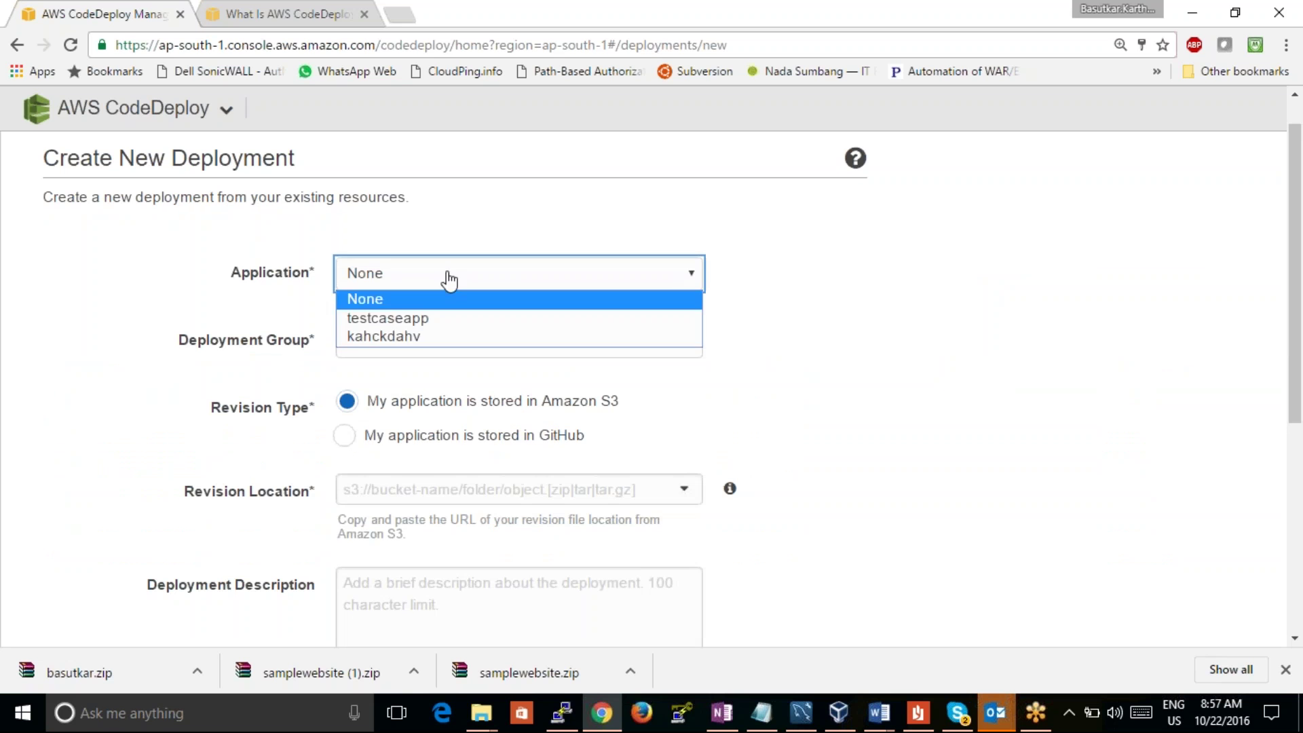
left_click(418, 320)
left_click(416, 340)
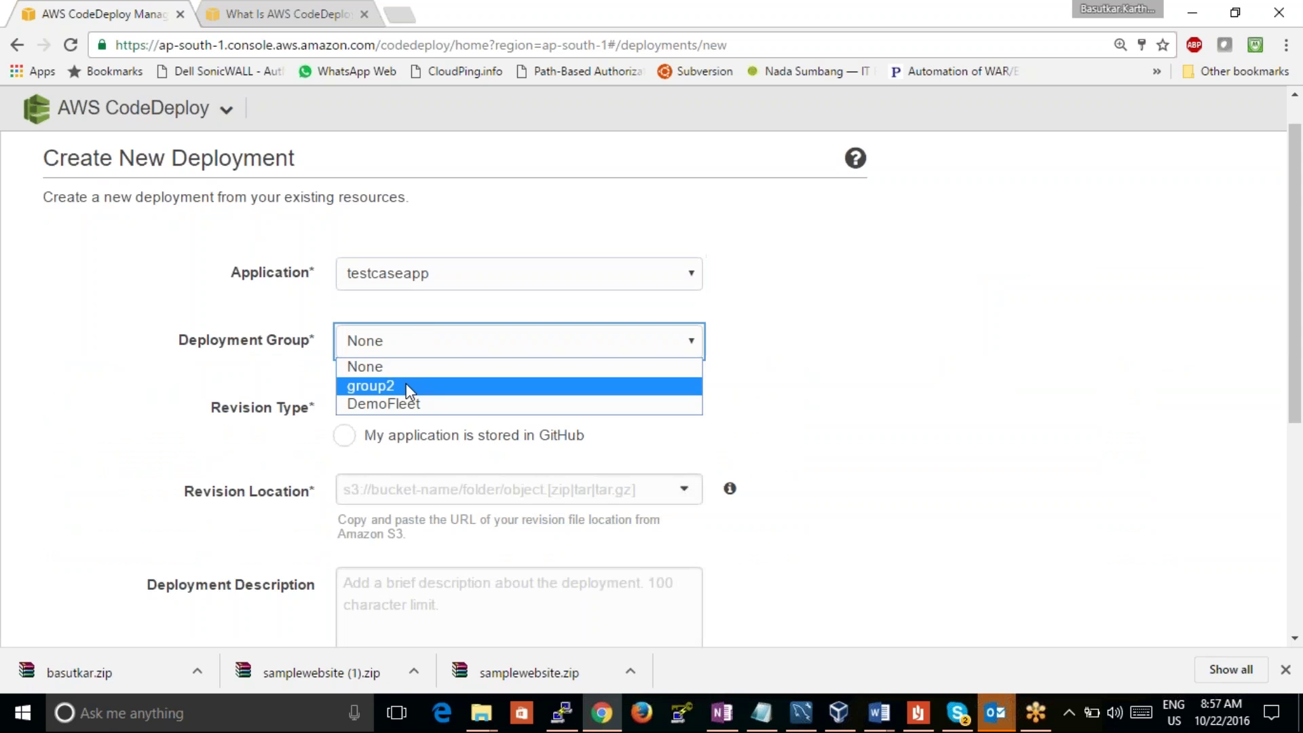
left_click(405, 406)
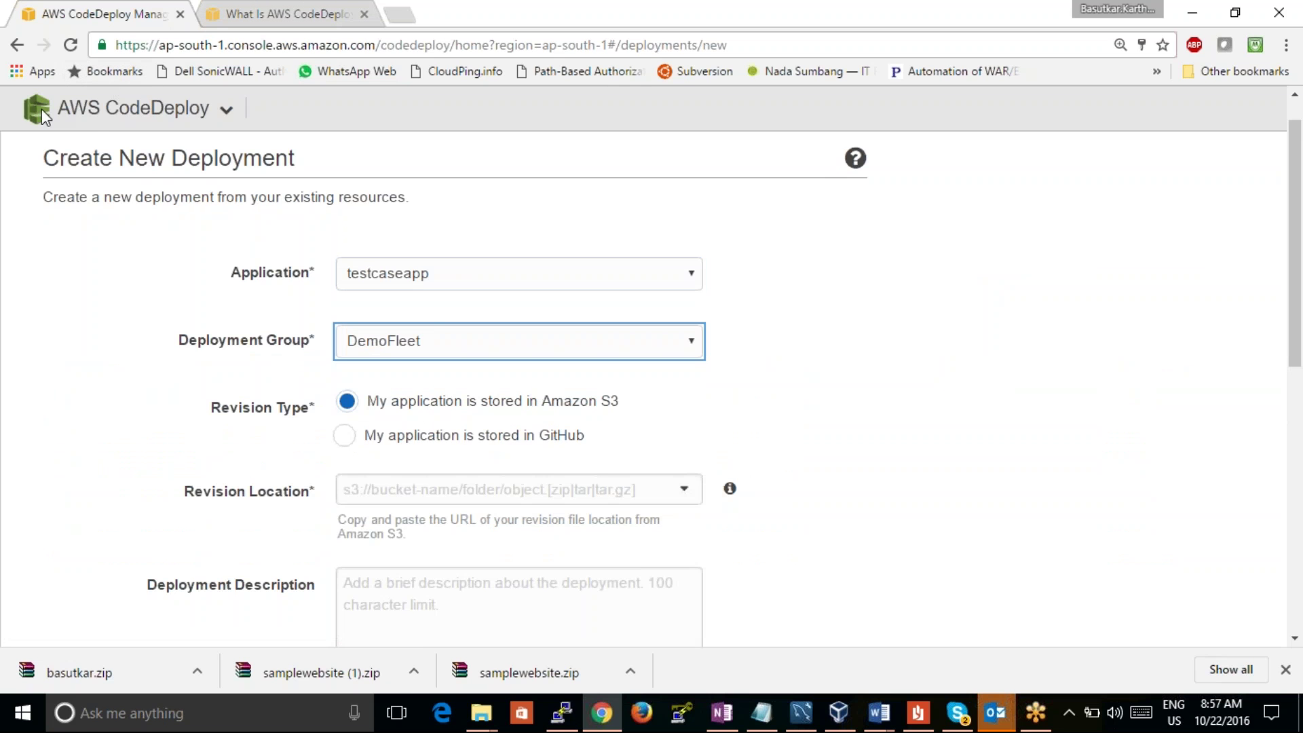
Step: Open the AWS CodeDeploy home link in a new tab and switch to it
right_click(95, 114)
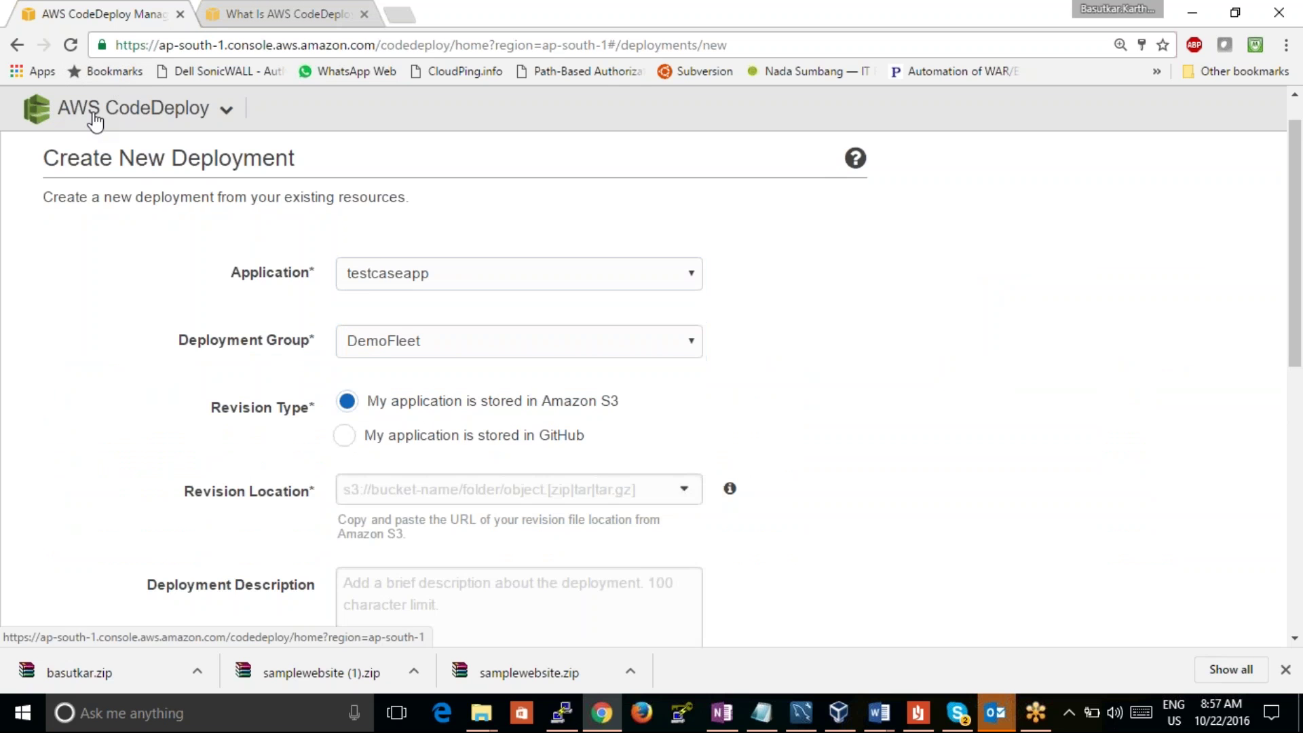
left_click(119, 126)
left_click(265, 19)
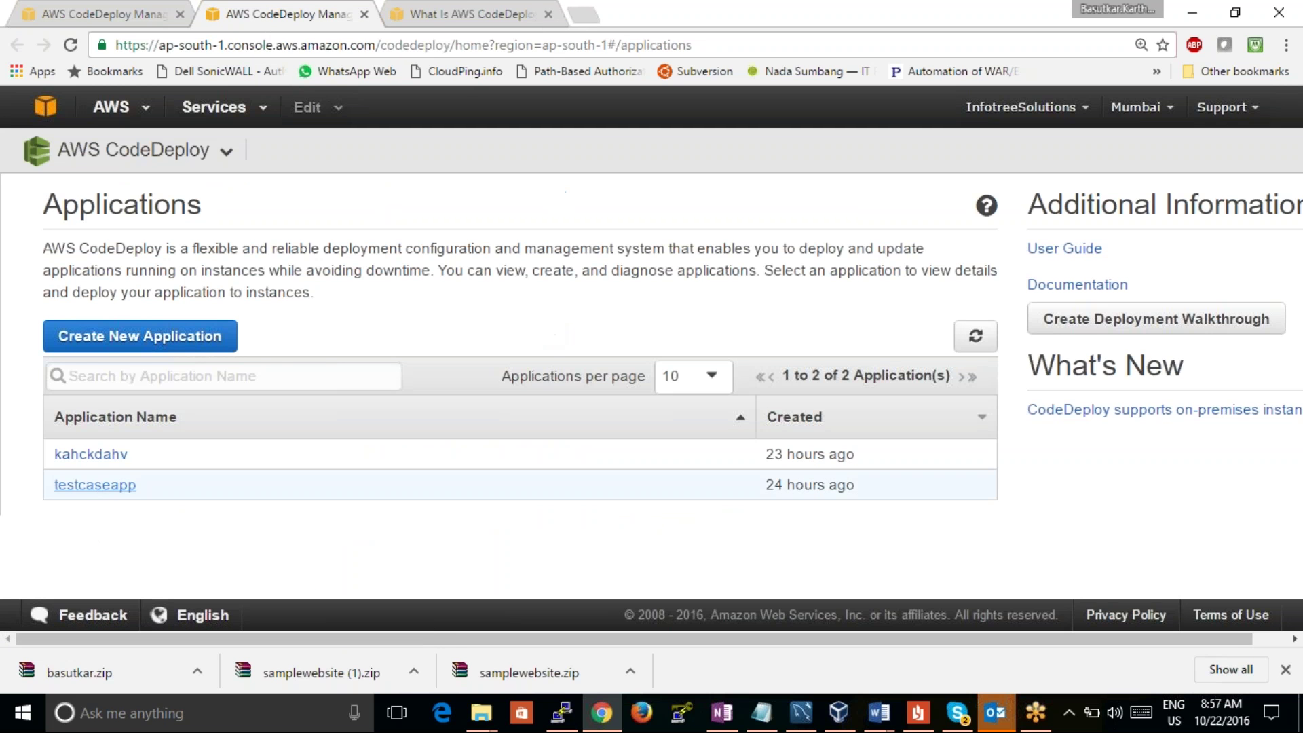
Step: Copy the last SampleApp_Linux.zip revision's S3 location from testcaseapp's Revisions list
left_click(99, 492)
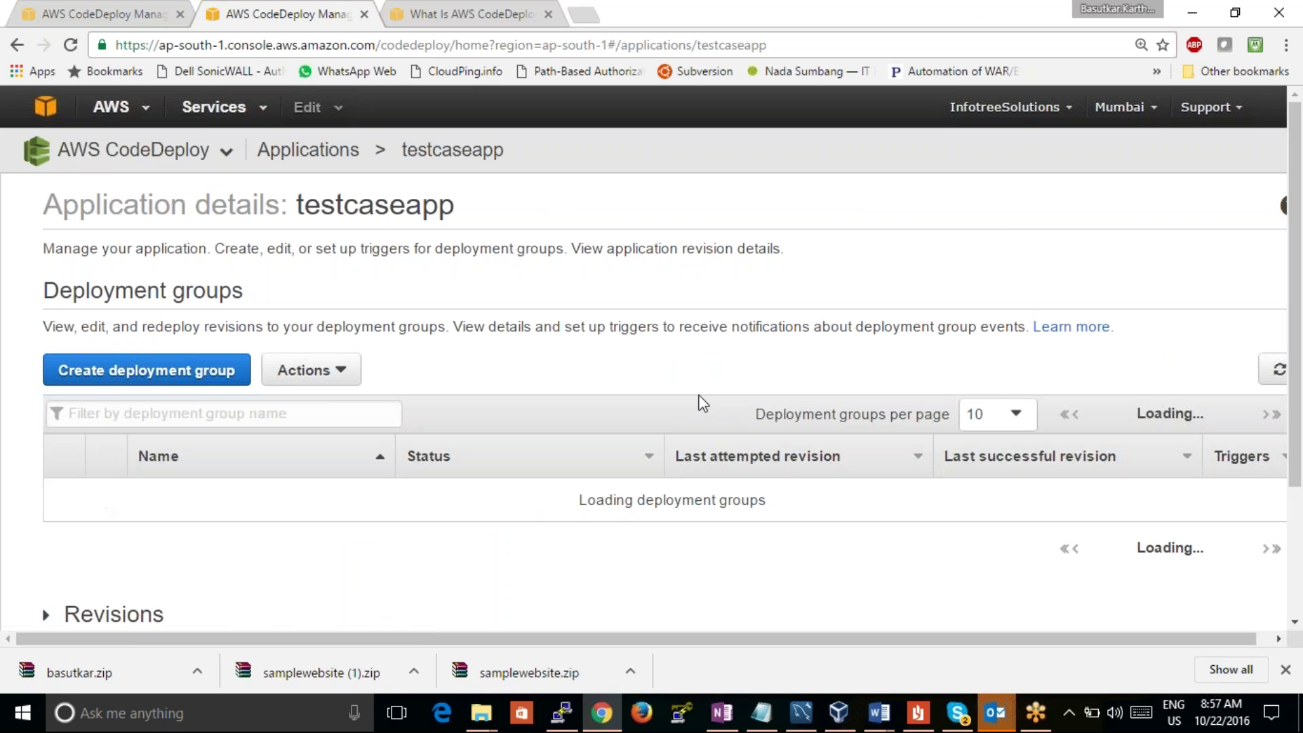
scroll(1300, 370, "down", 3)
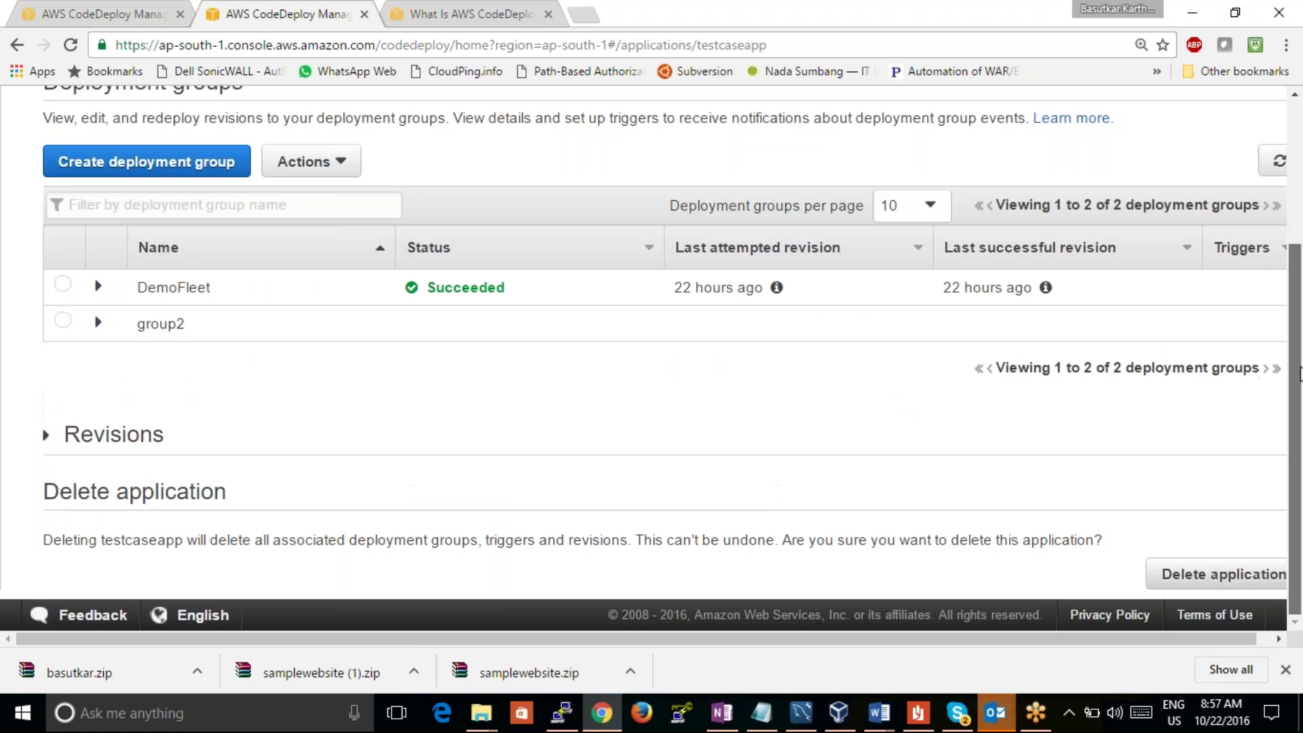
left_click(111, 437)
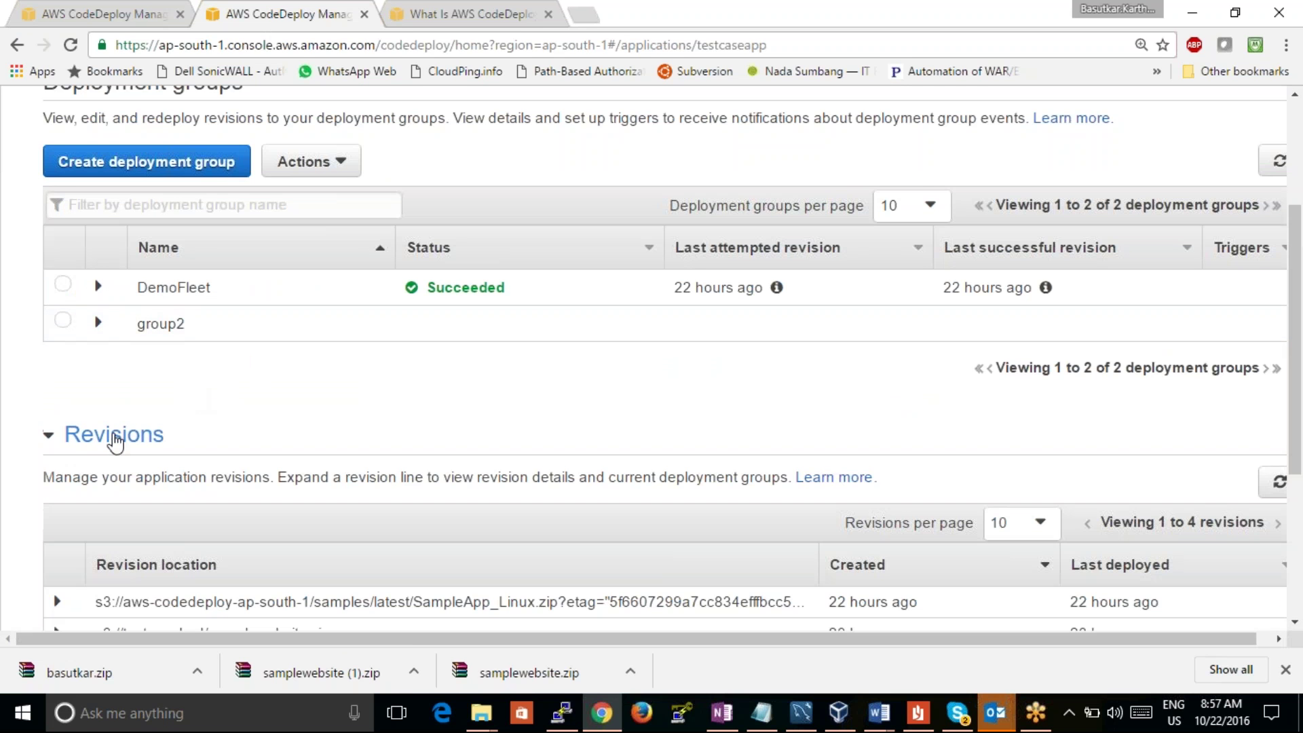
left_click_drag(1299, 201, 1256, 373)
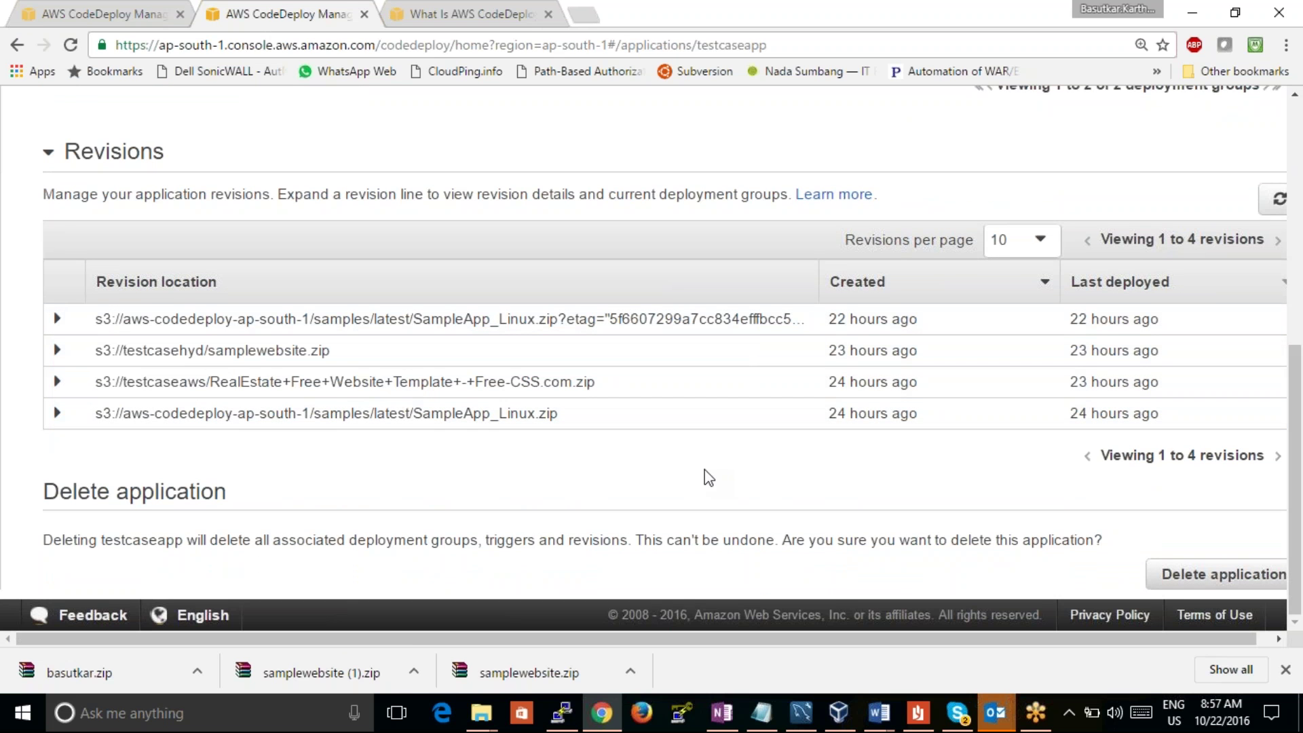
left_click(562, 415)
left_click_drag(560, 416, 93, 413)
key("ctrl+c")
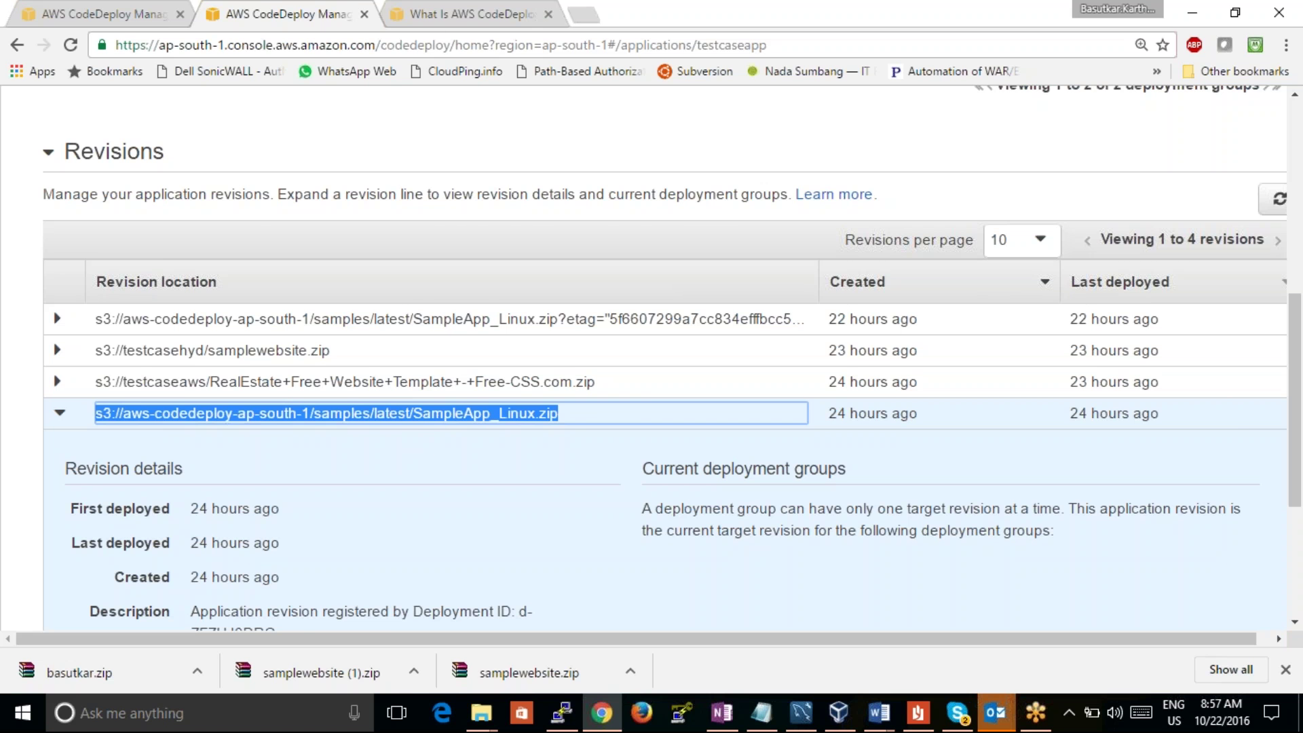
key("ctrl+Tab")
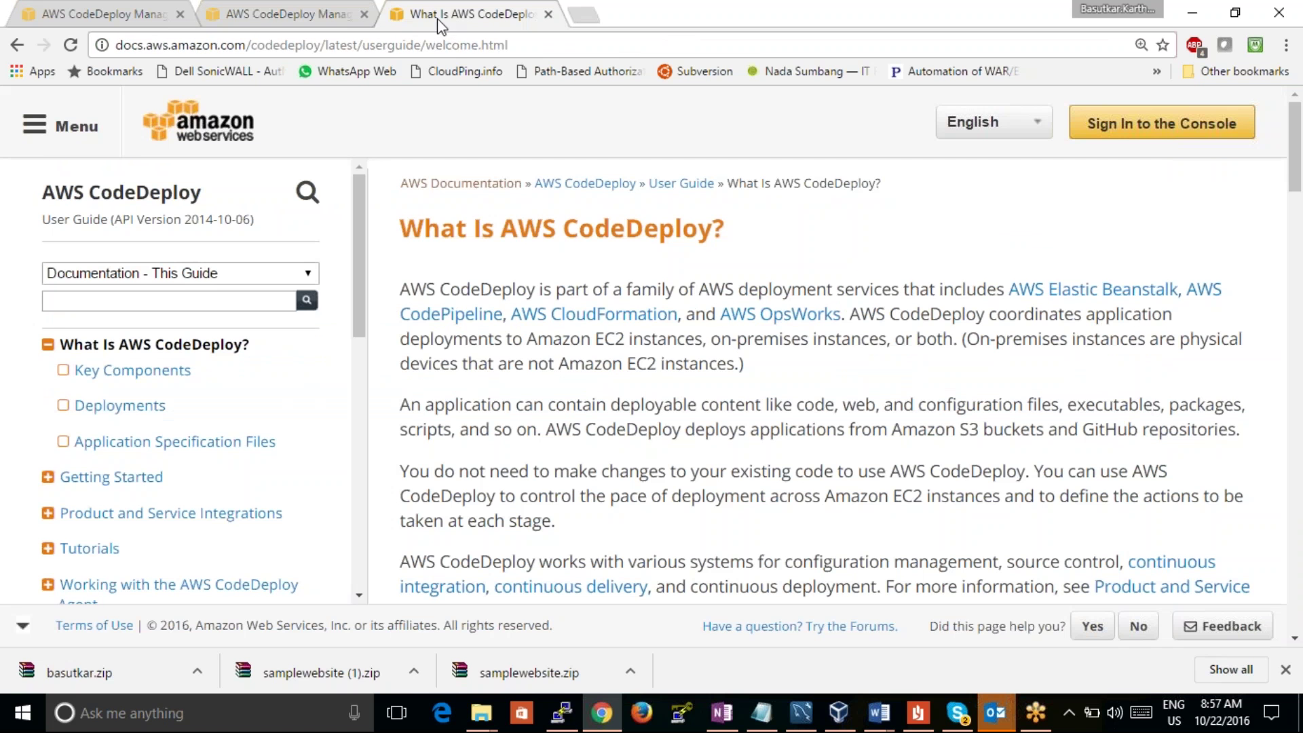
left_click(210, 9)
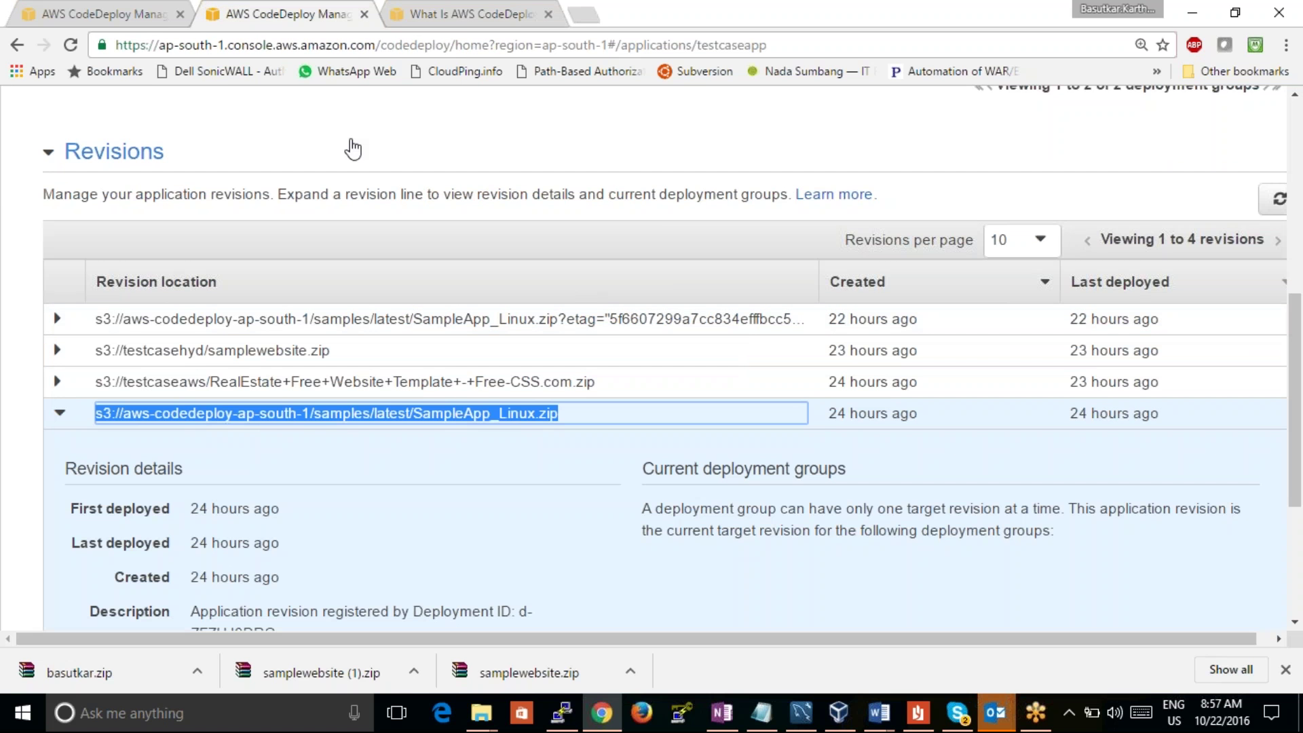
left_click(124, 19)
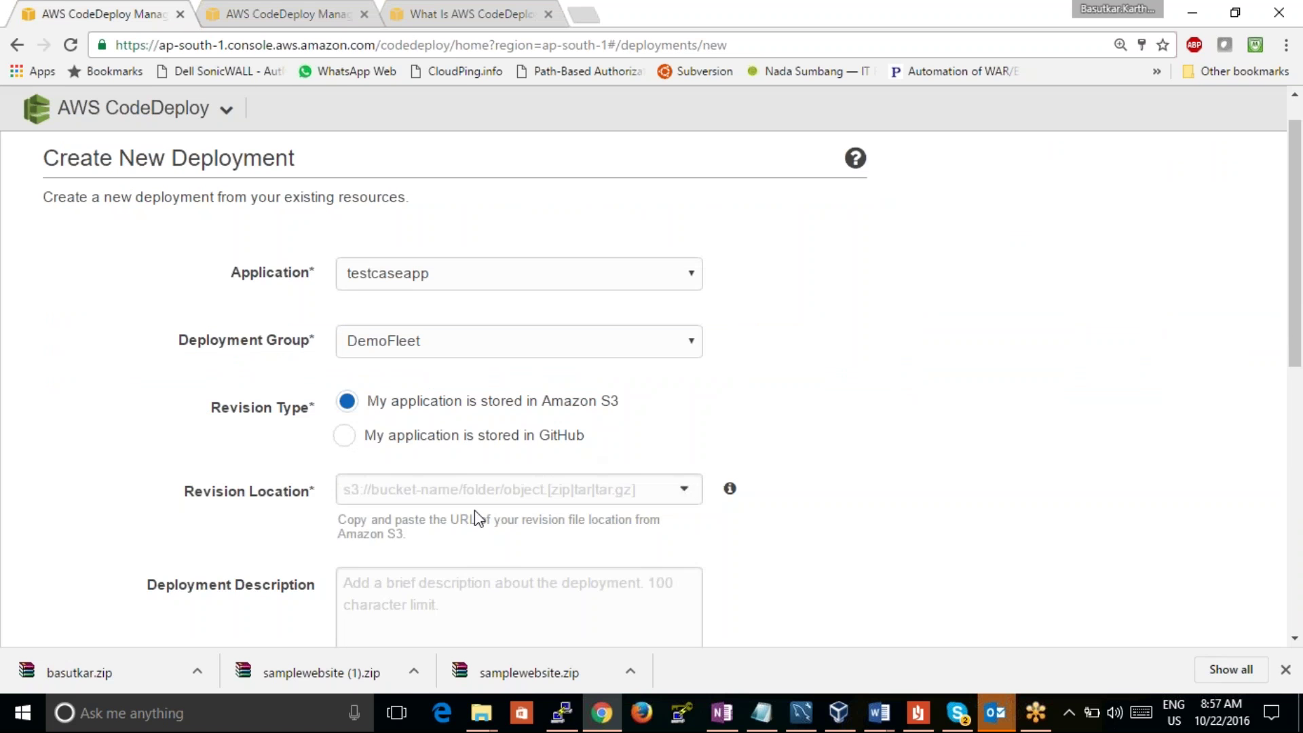
Step: Deploy the pasted SampleApp_Linux.zip S3 revision using CodeDeployDefault.AllAtOnce
left_click(471, 490)
key("ctrl+v")
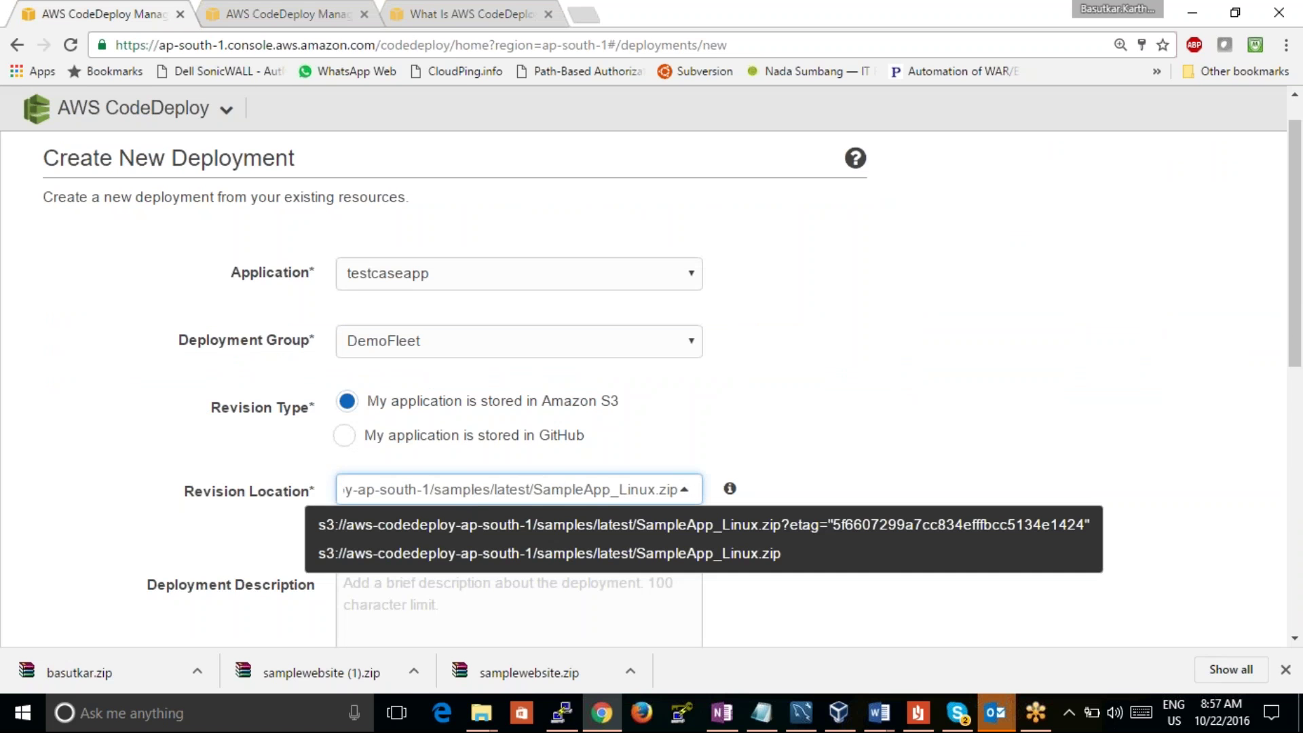
left_click_drag(1296, 271, 1300, 494)
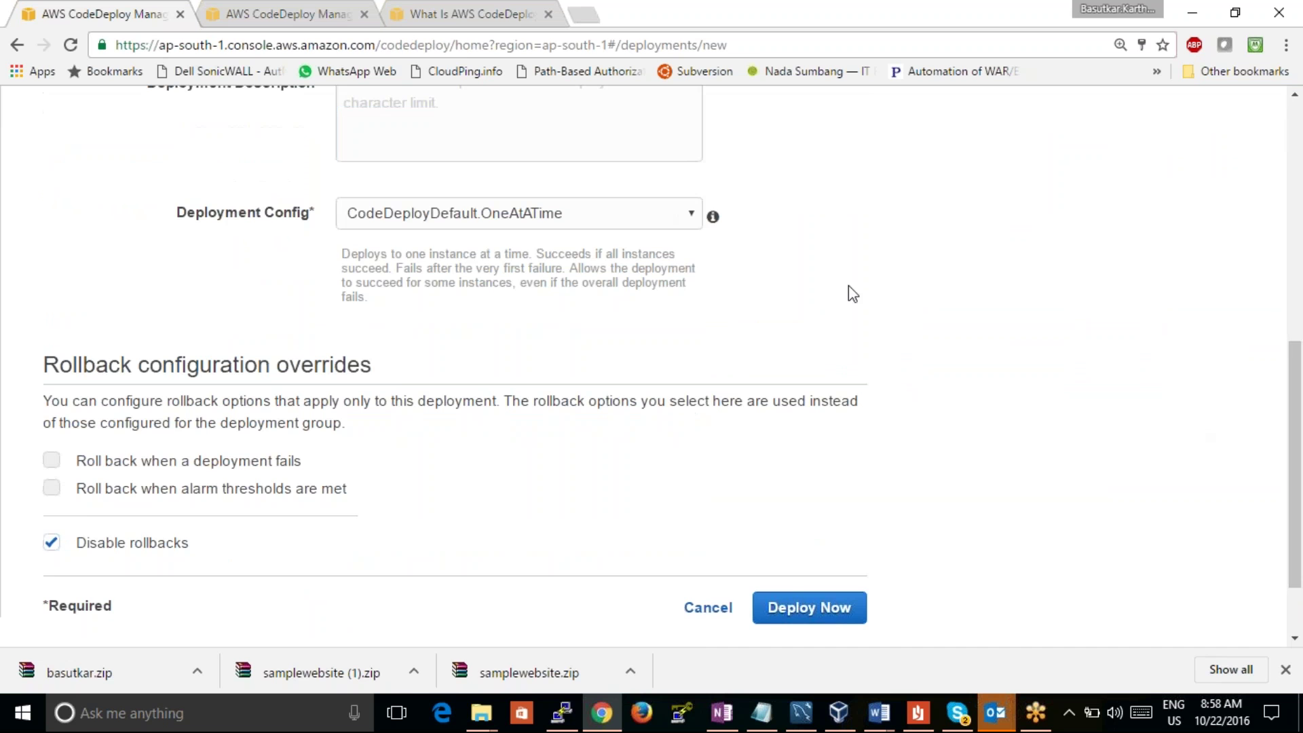
scroll(564, 230, "up", 3)
left_click(571, 440)
left_click(584, 397)
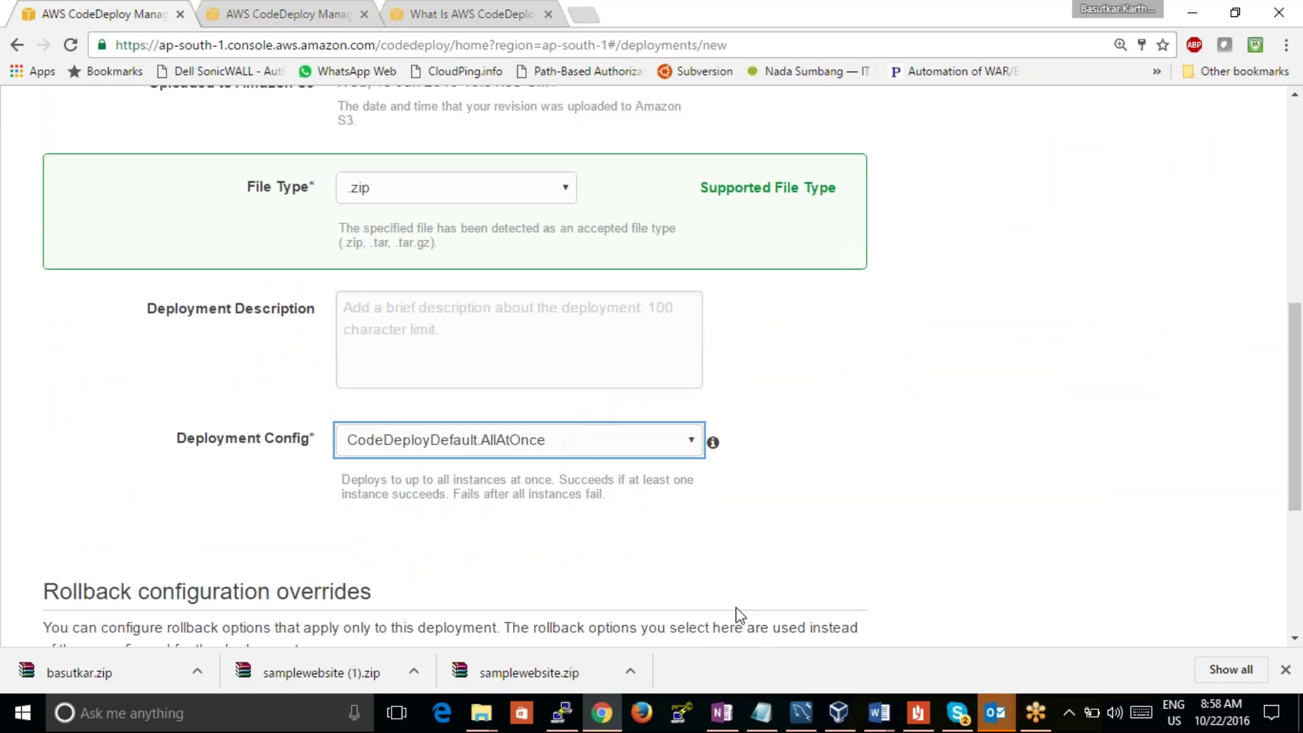
scroll(1140, 442, "down", 5)
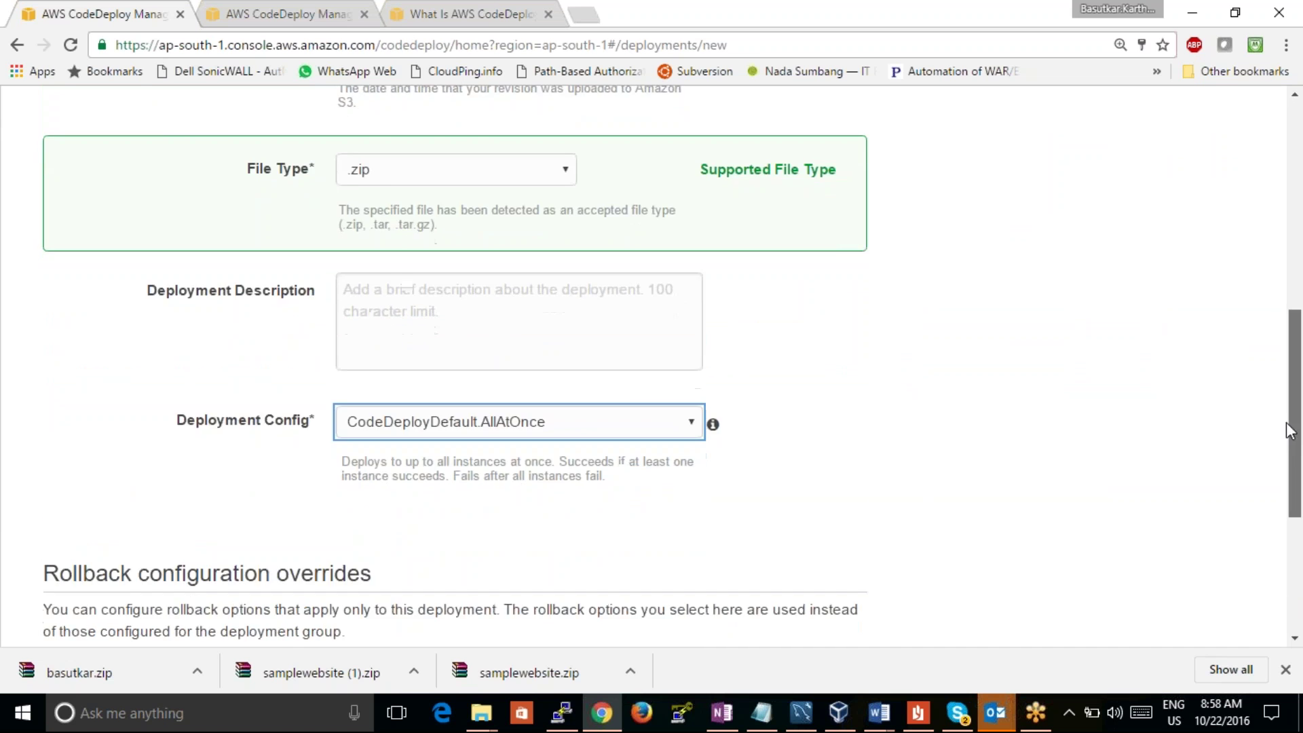
left_click(809, 512)
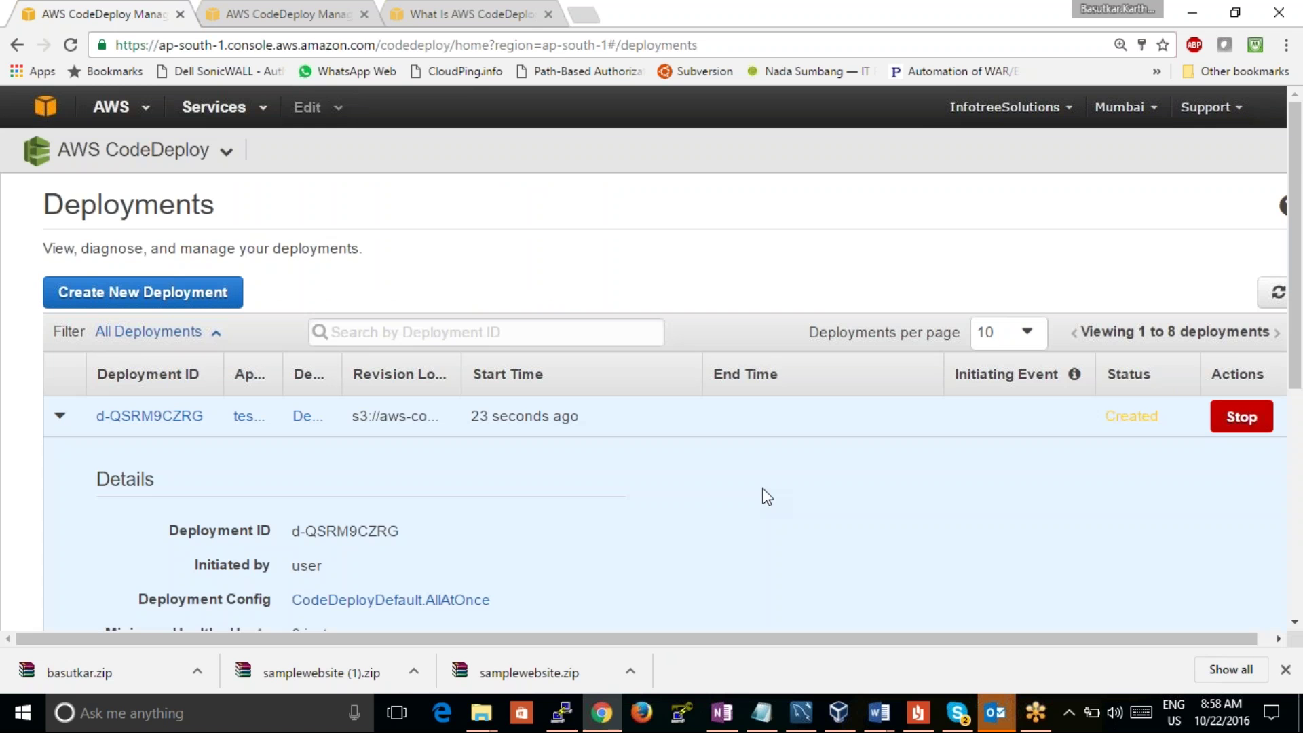
Step: Check that d-QSRM9CZRG succeeded on 3 of 3 instances, then open a download's menu
left_click_drag(1296, 188, 1298, 293)
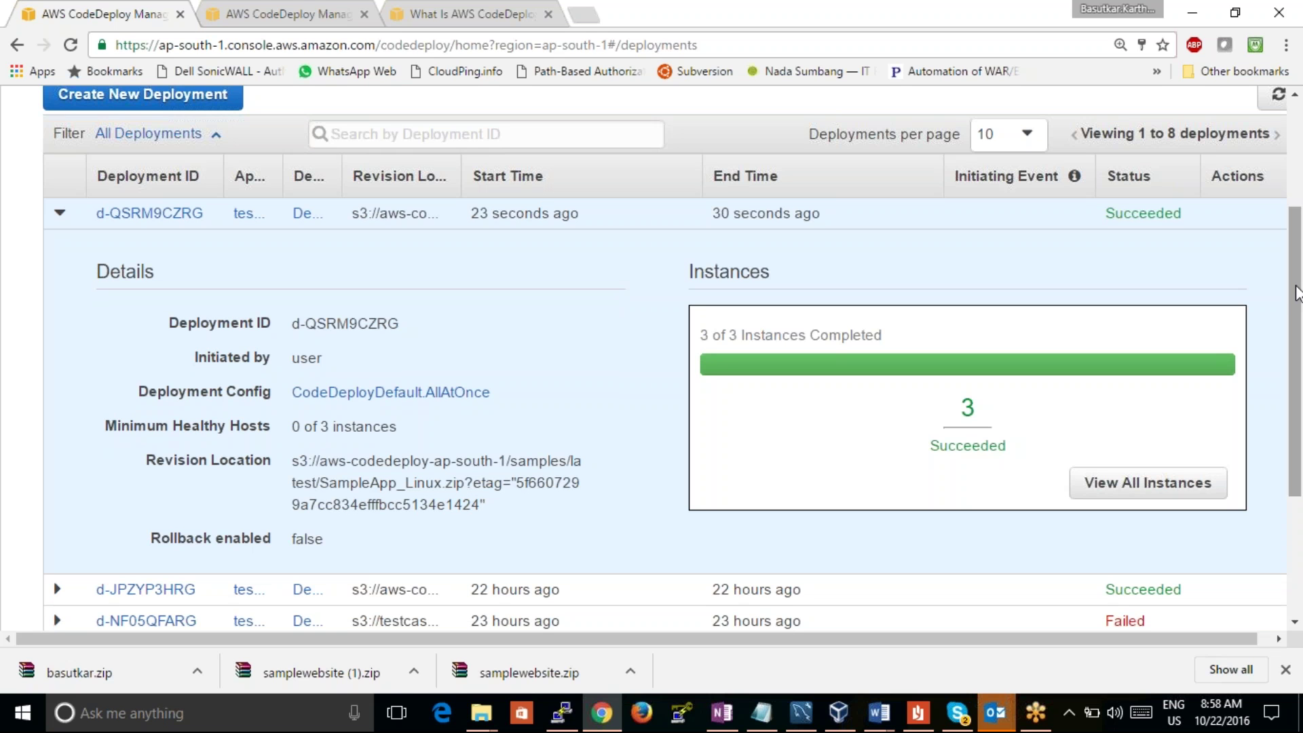
left_click(425, 666)
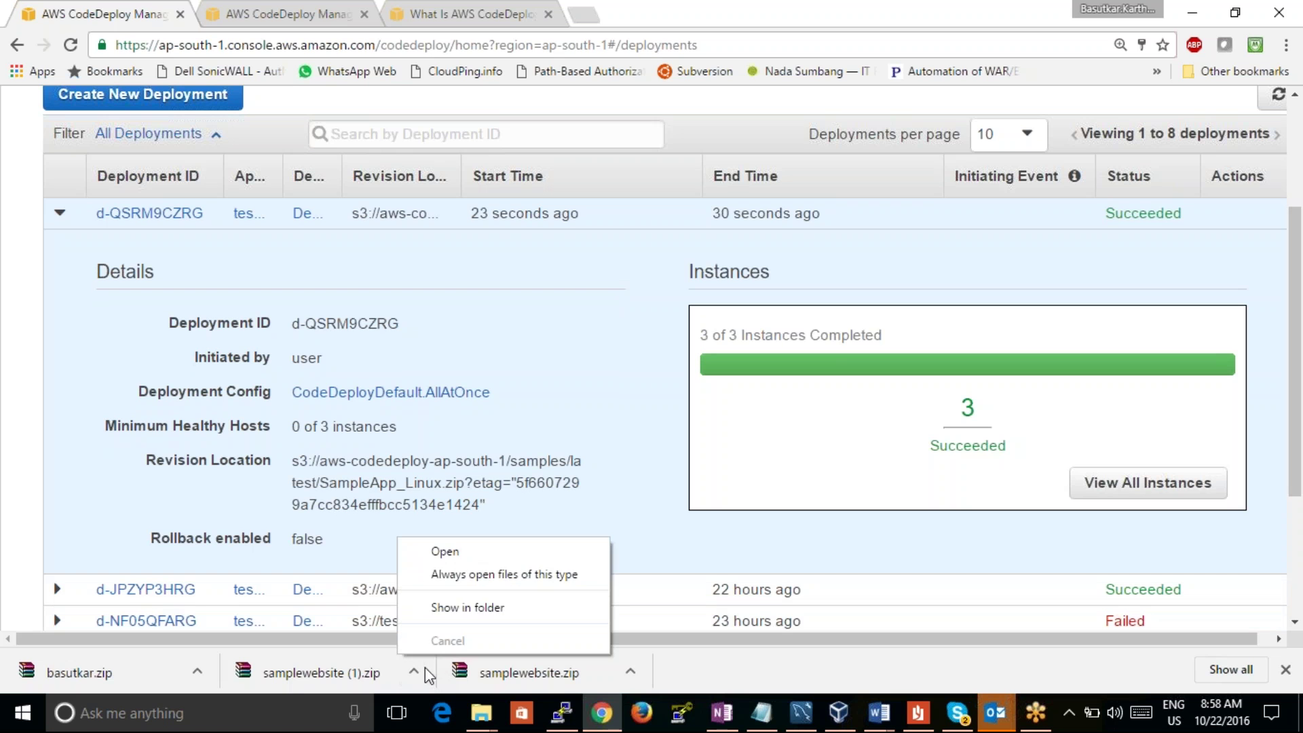
Step: Show the download in the Downloads folder and snap Explorer beside the CodeDeploy browser window
left_click(454, 607)
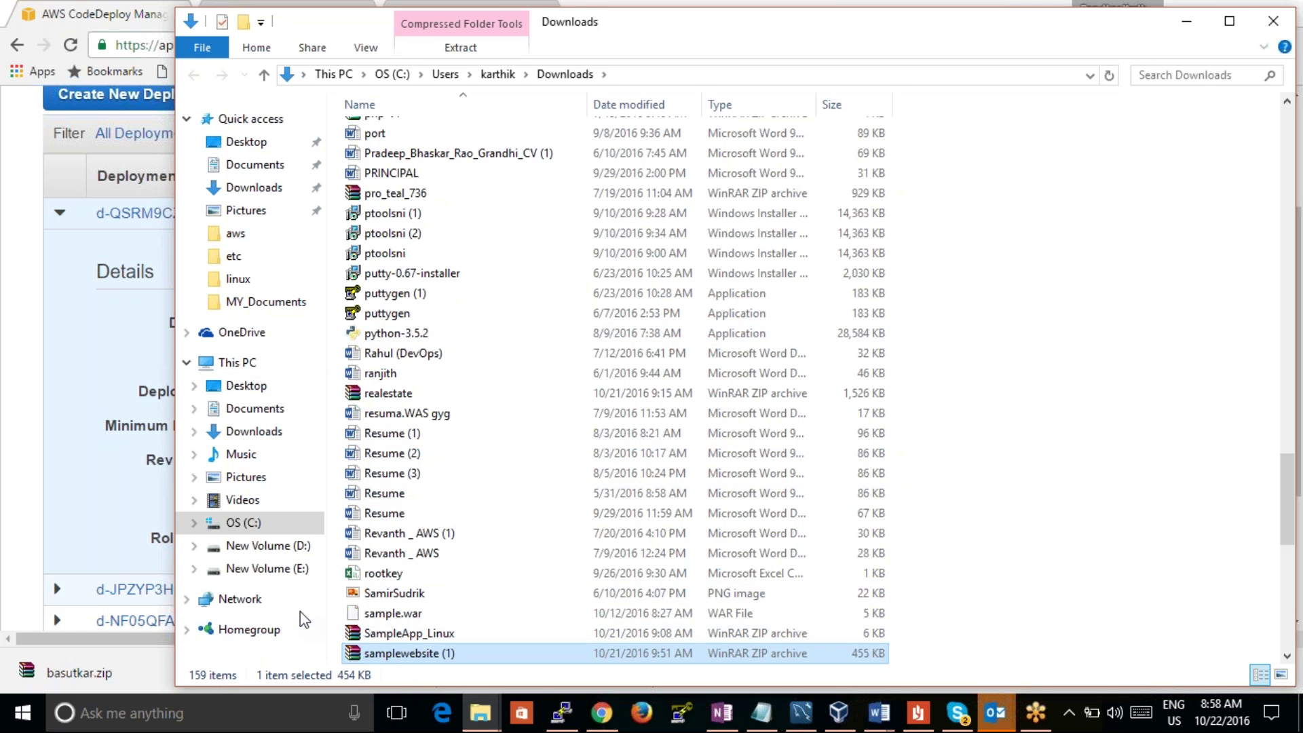
left_click_drag(726, 40, 1302, 513)
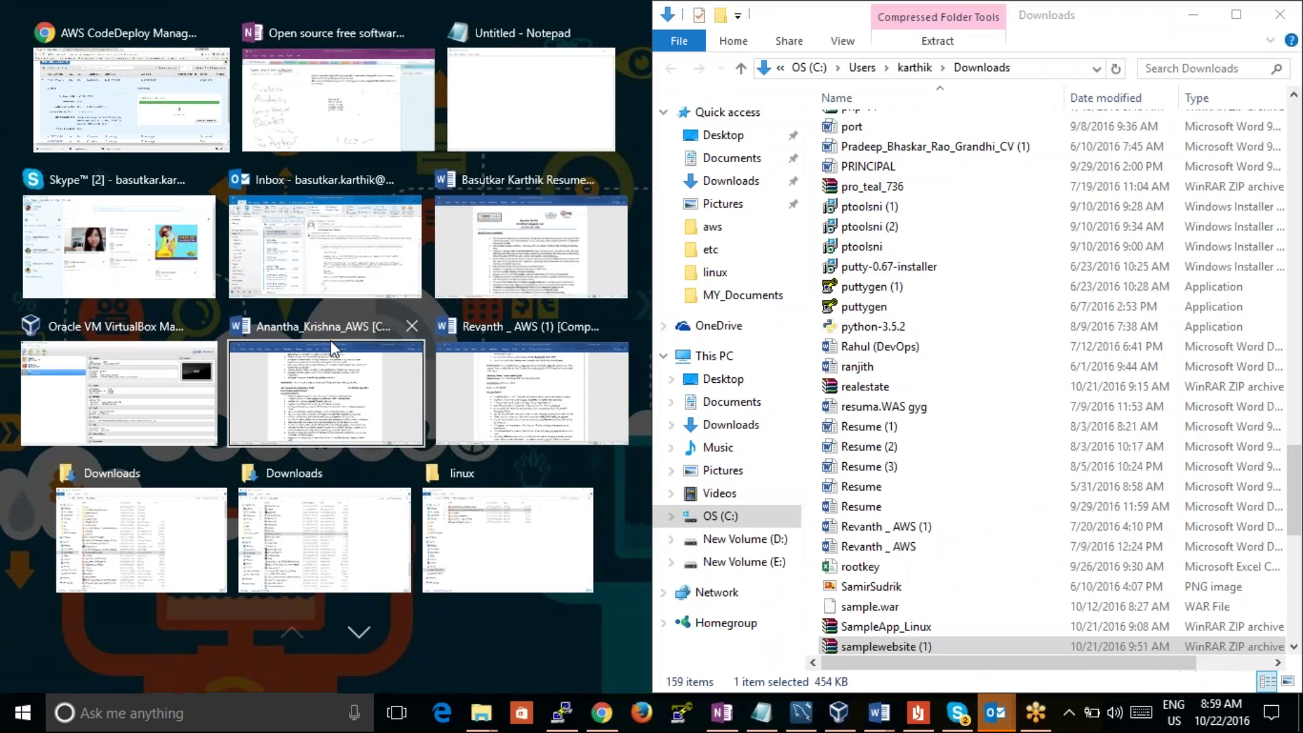
left_click(107, 95)
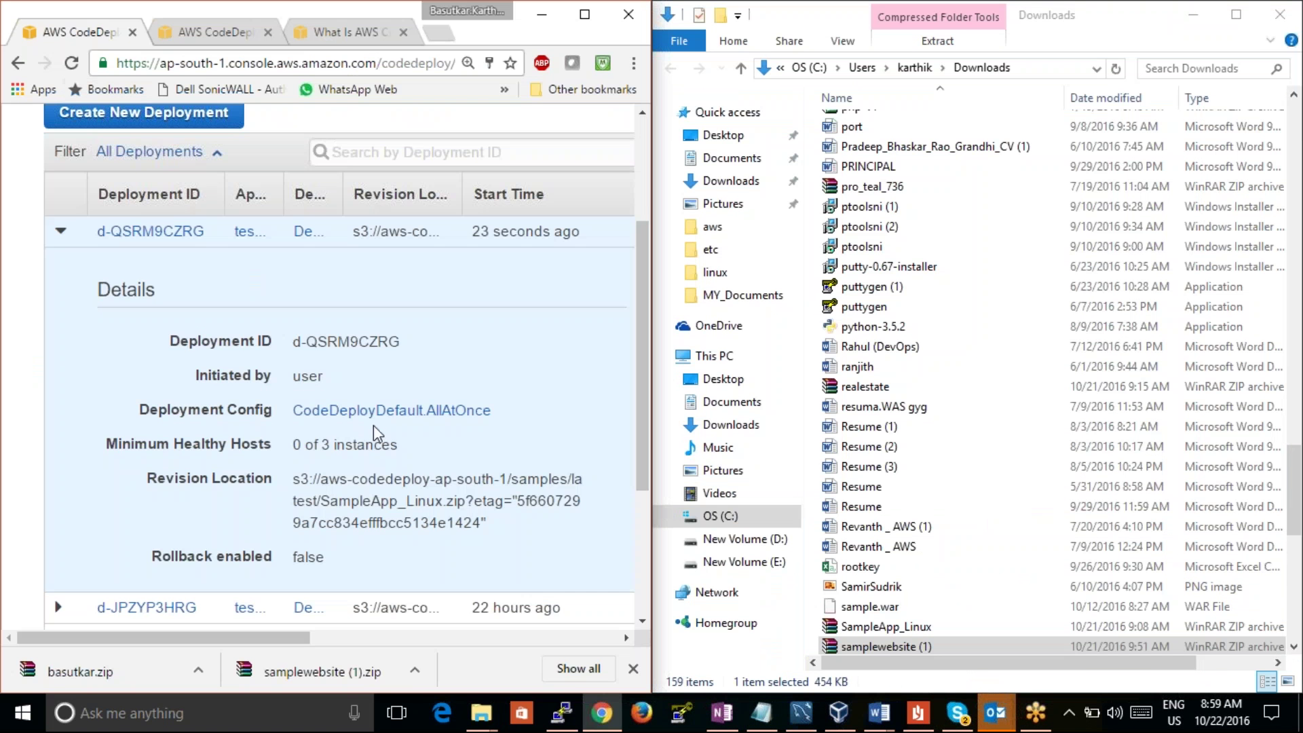
Step: Locate the SampleApp_Linux.zip download in its folder via Chrome's full downloads list
left_click_drag(465, 501, 321, 501)
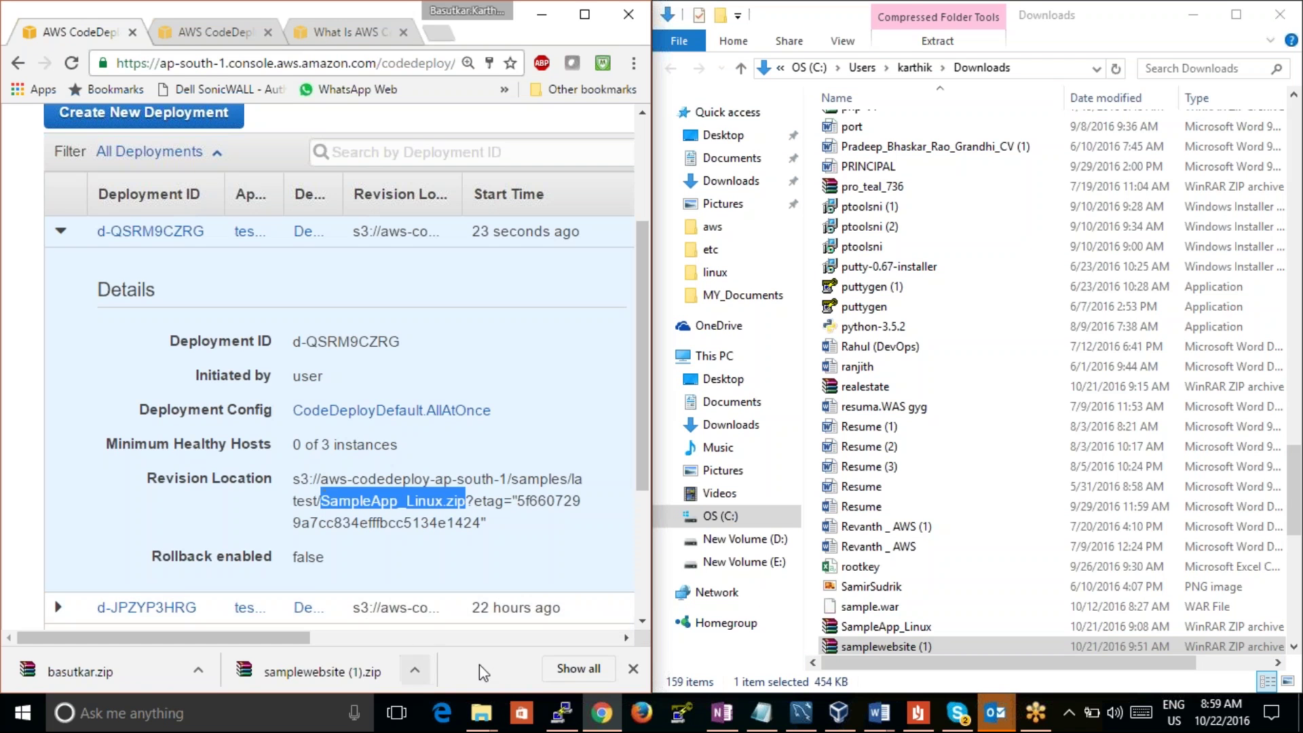
left_click(590, 668)
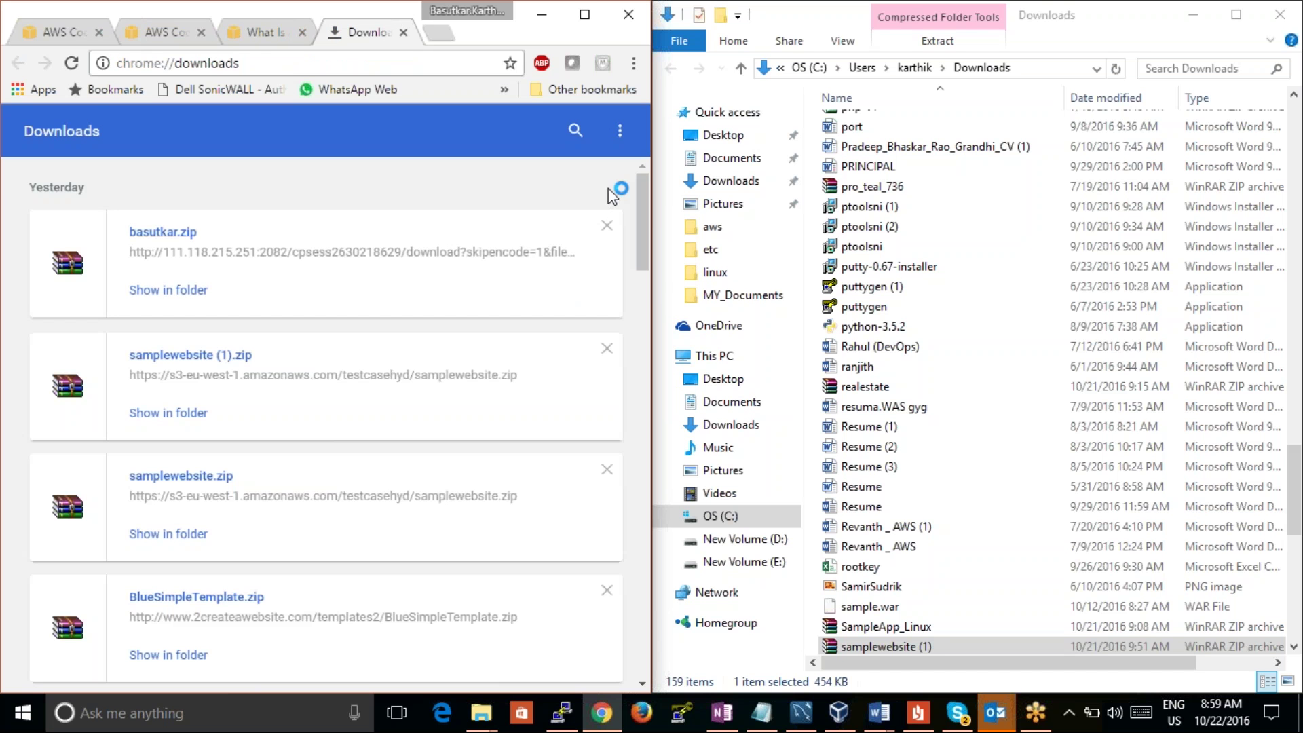
left_click_drag(646, 219, 655, 291)
left_click(156, 553)
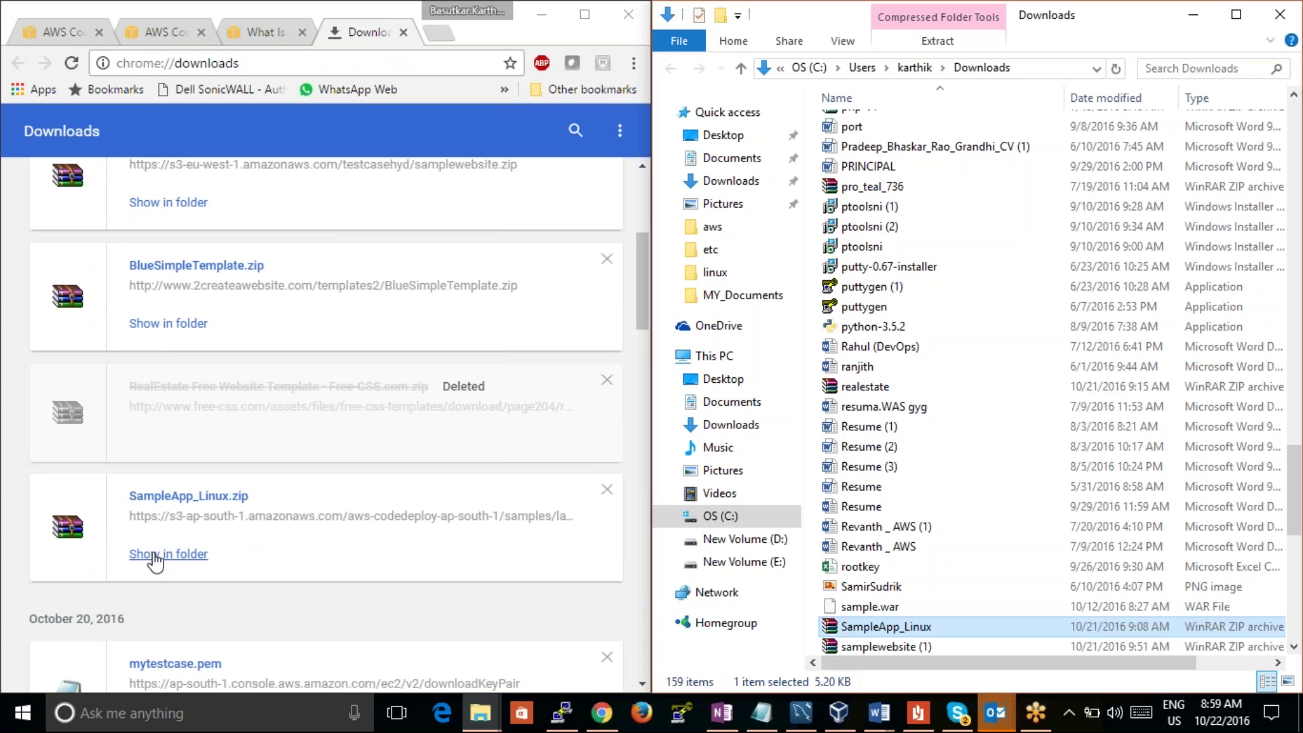
Step: Drag the SampleApp_Linux archive onto New Volume (D:) without renaming it, then return to the browser
left_click(938, 631)
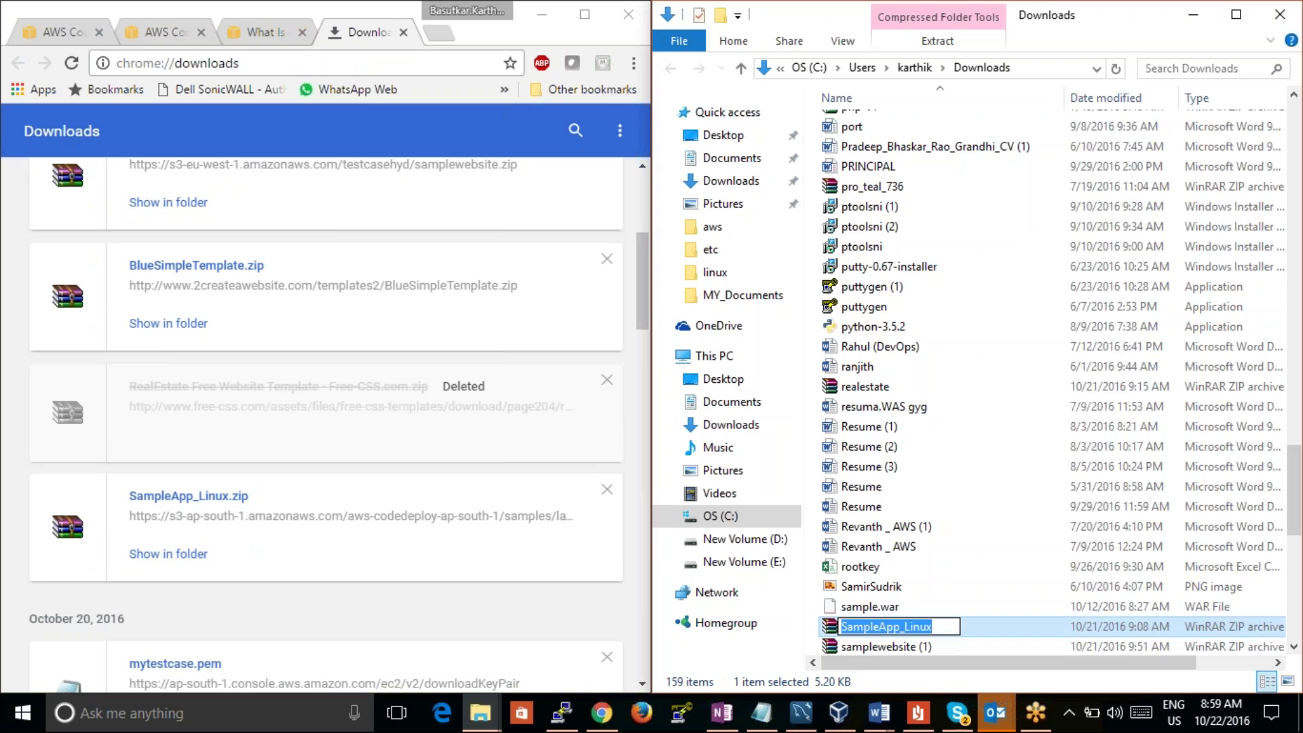
key("Escape")
left_click_drag(960, 625, 737, 547)
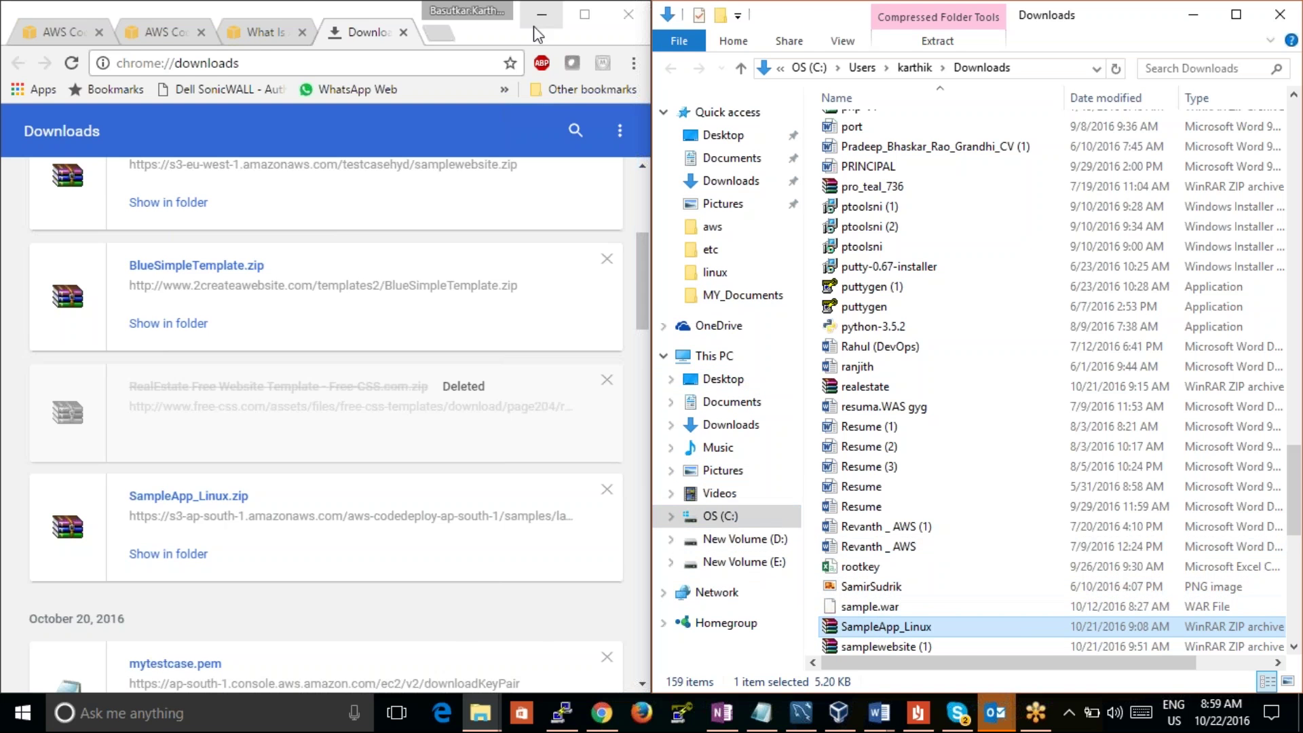
left_click(242, 55)
Step: Switch among the documentation, deployments and revisions tabs, ending on the application's revisions page
left_click(258, 40)
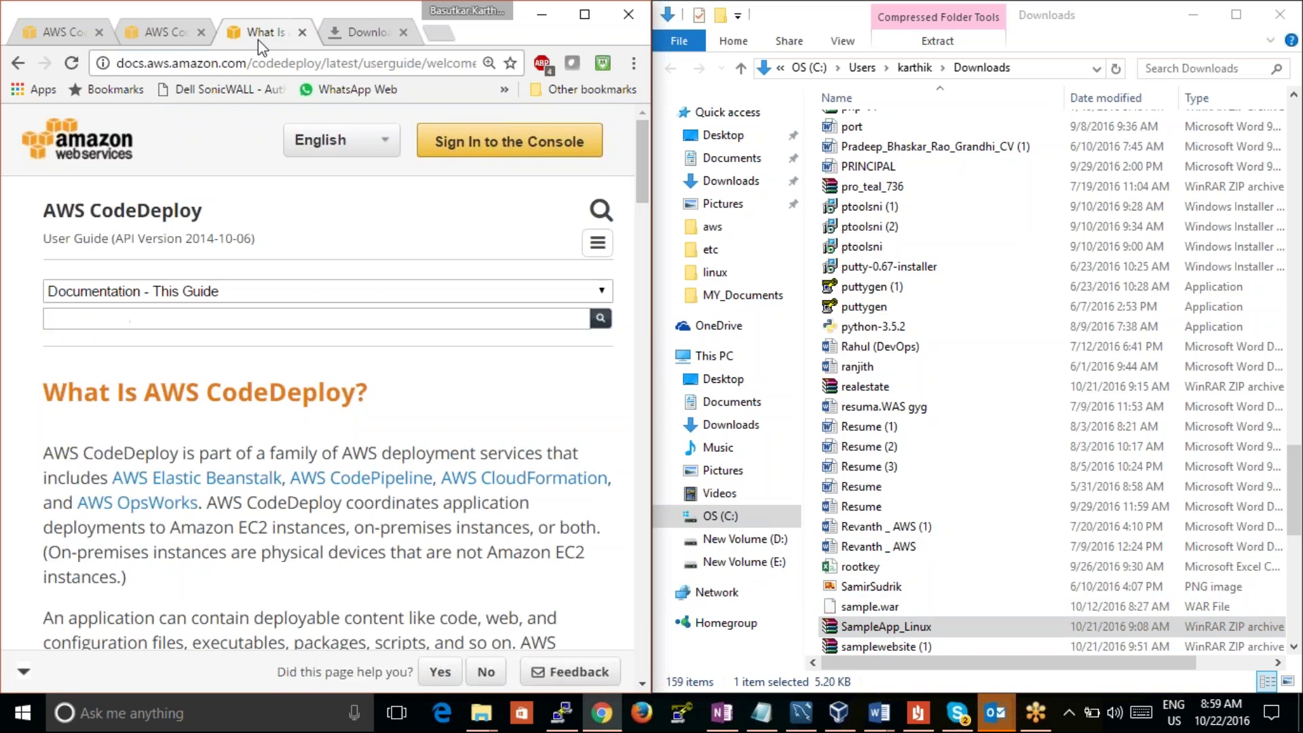
left_click(153, 40)
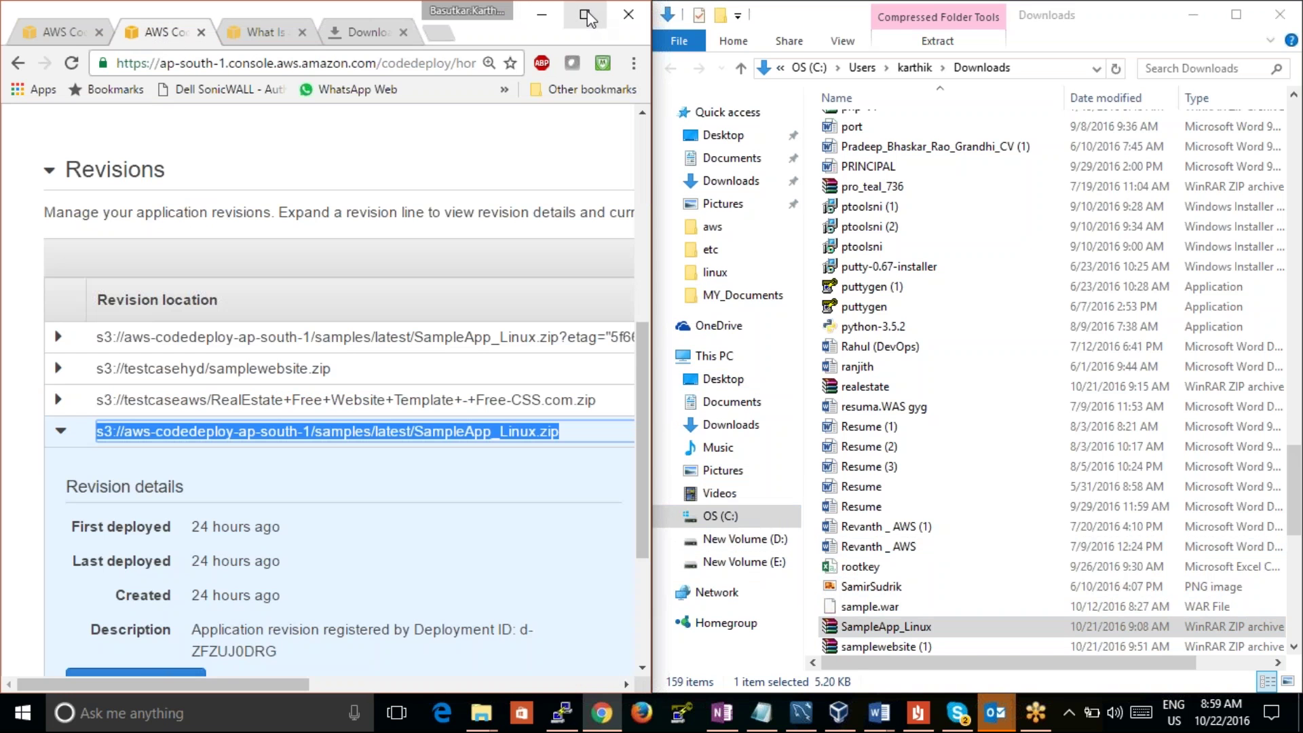
left_click(61, 32)
left_click(161, 32)
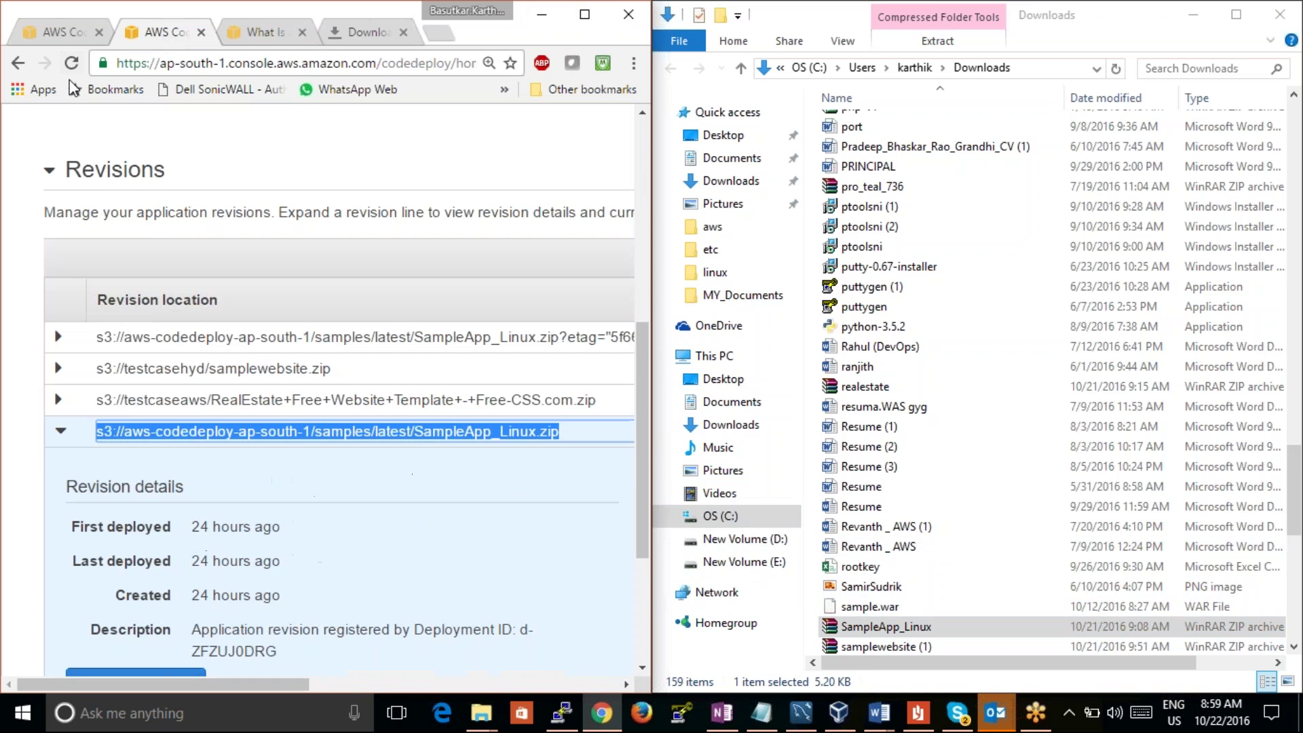
left_click_drag(644, 401, 639, 142)
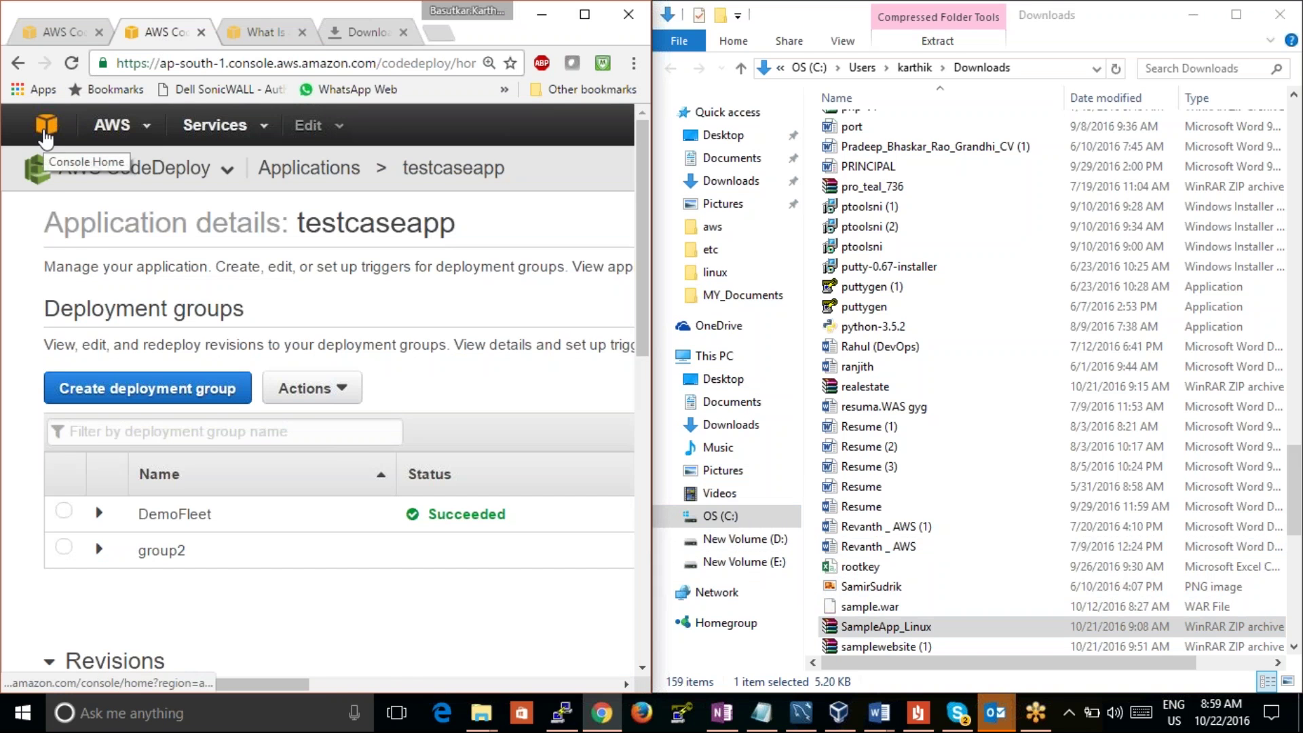
Step: Open the AWS console home in a new tab and go to S3 under Storage
right_click(44, 139)
left_click(81, 143)
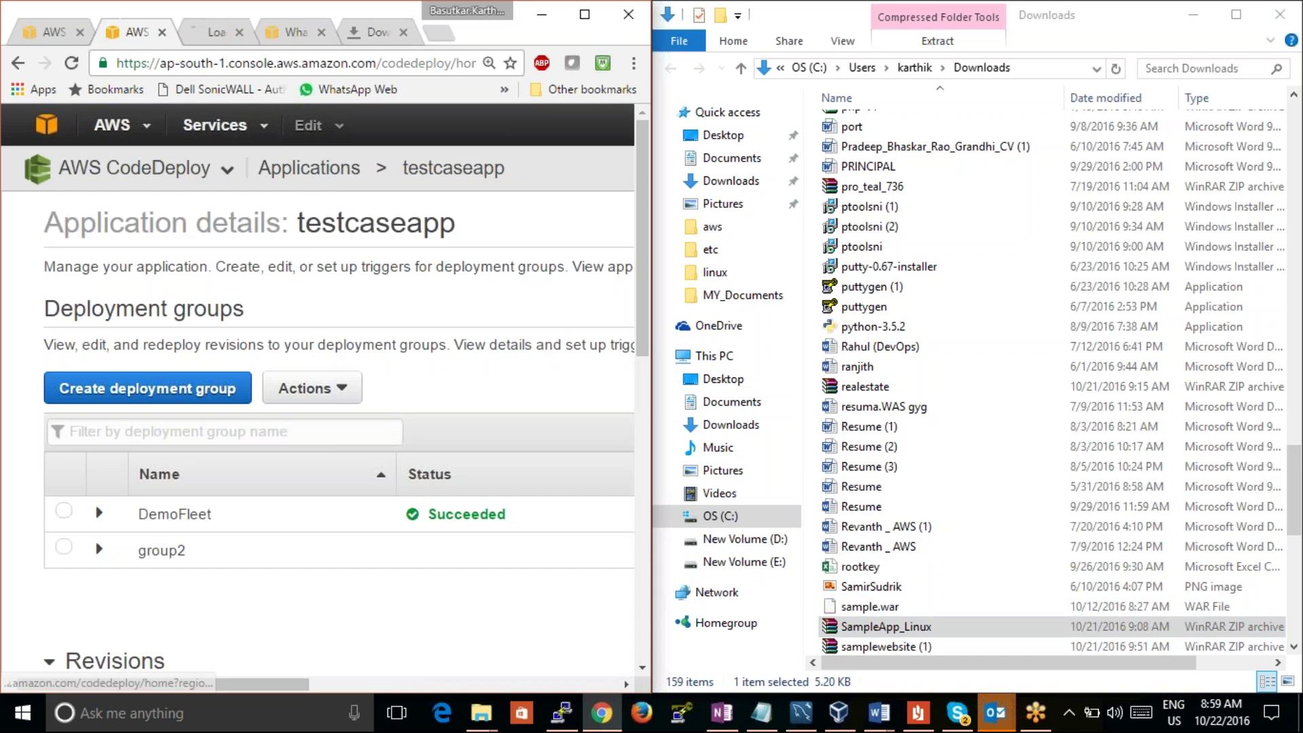
left_click(205, 34)
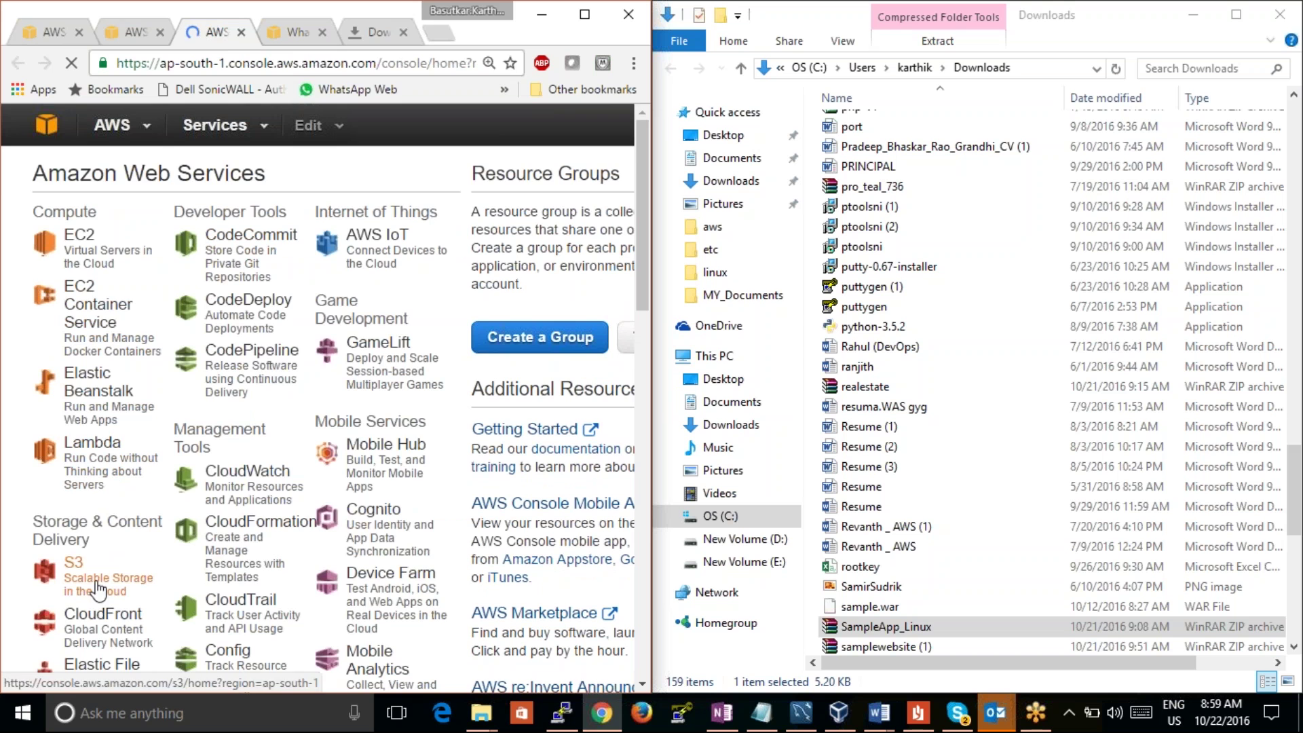
left_click(98, 589)
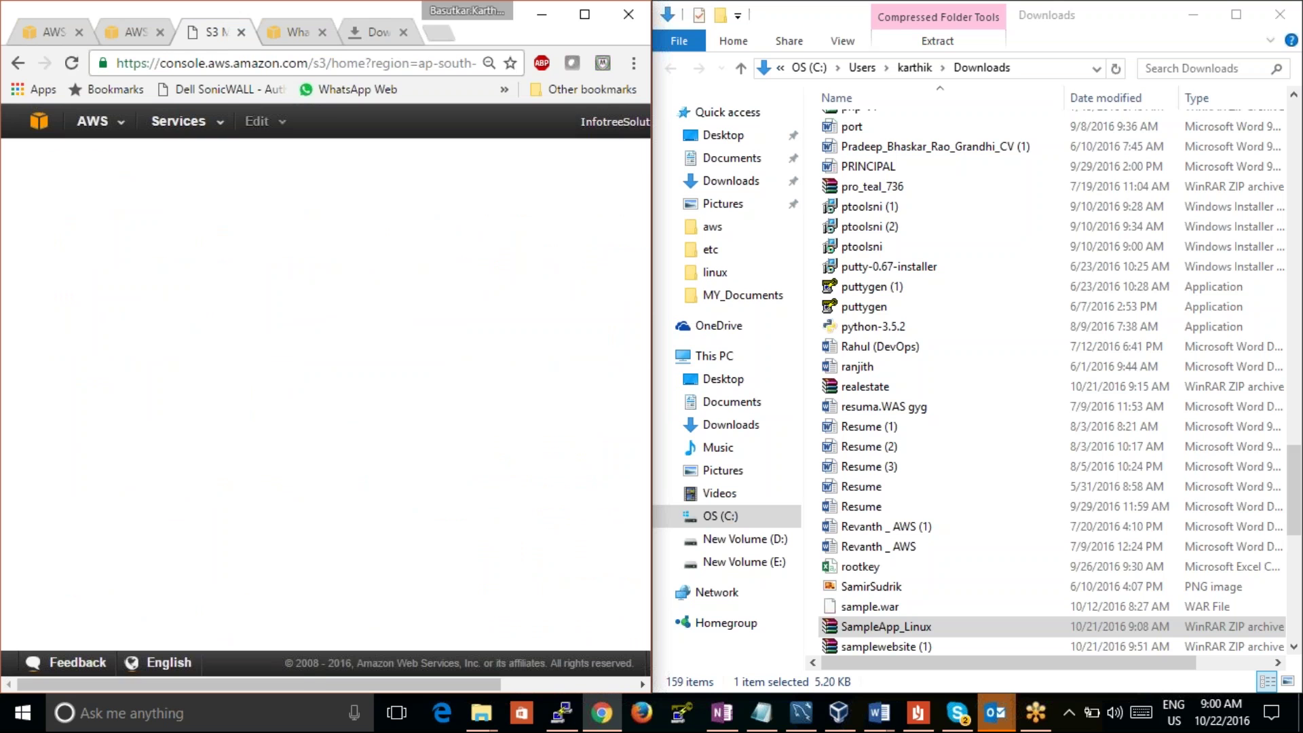
Step: Delete realestate.zip from the testcaseind bucket, leaving it empty, and bring up the upload window
left_click_drag(386, 280, 390, 588)
left_click(74, 432)
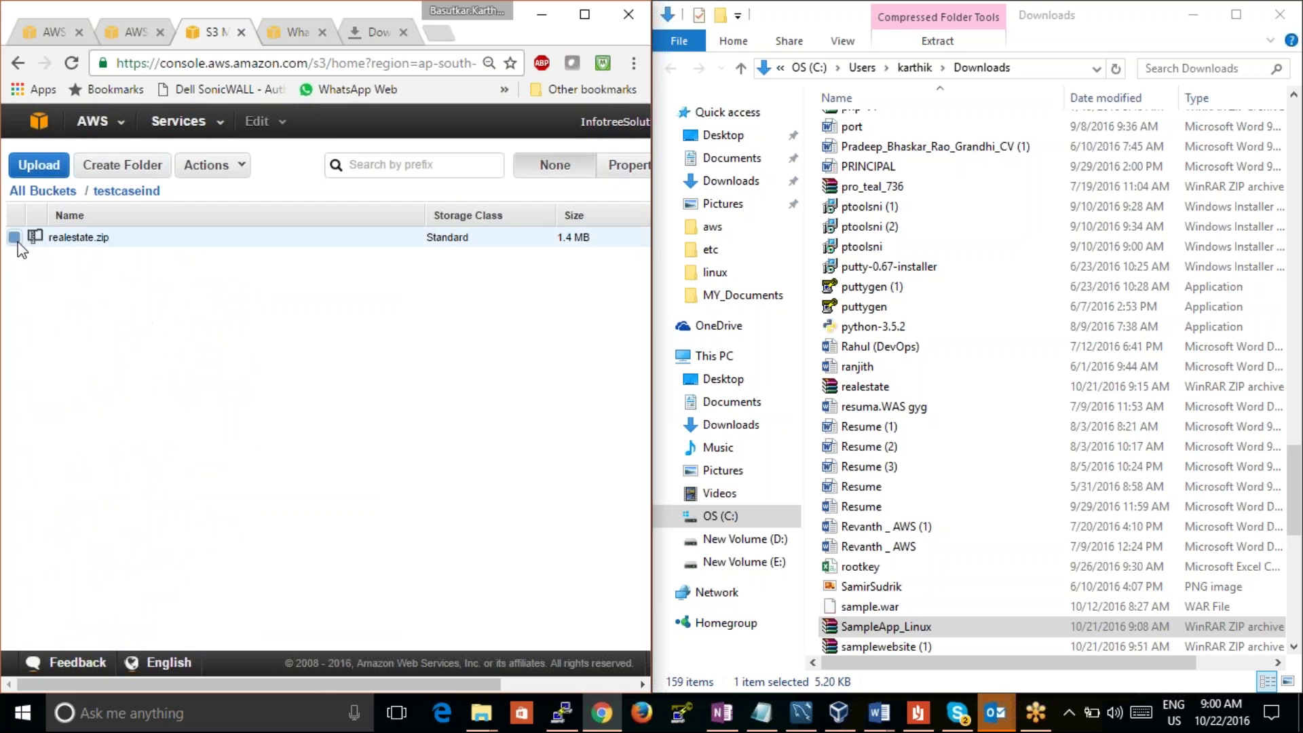
left_click(206, 167)
left_click(399, 352)
key("Delete")
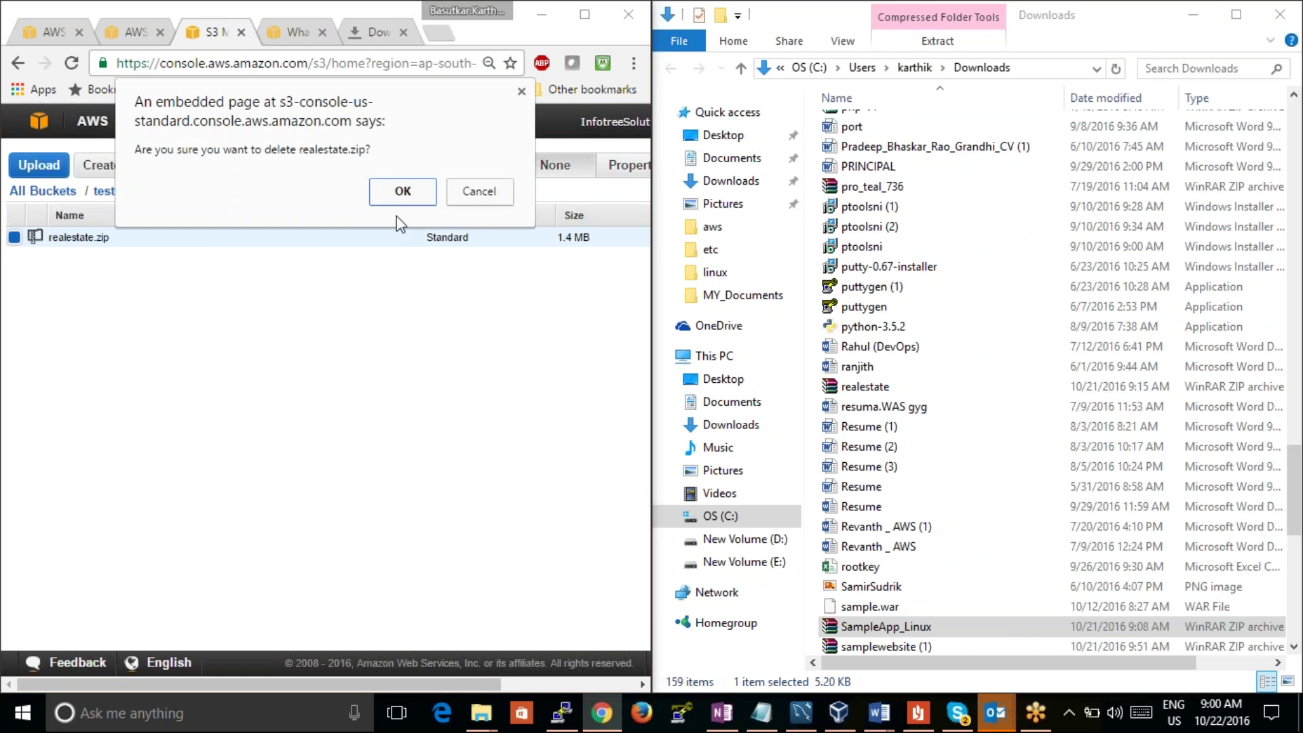
left_click(391, 190)
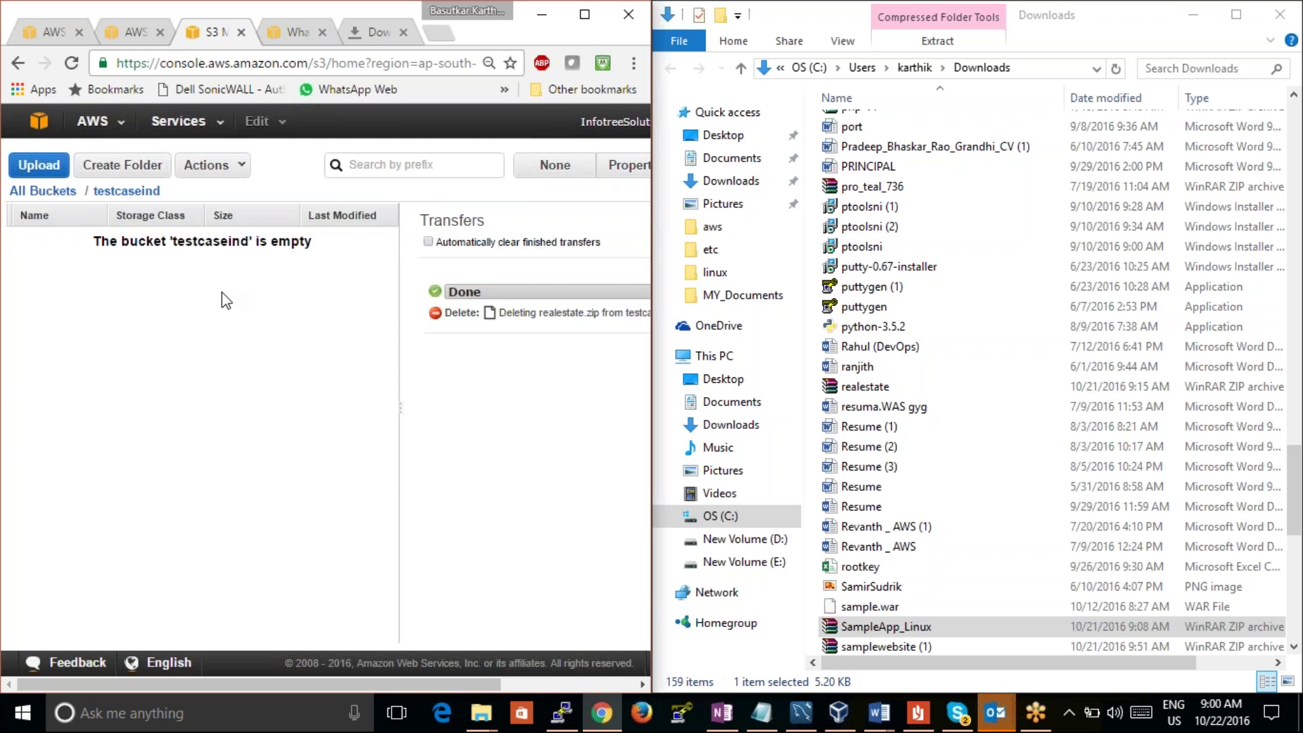
left_click(39, 165)
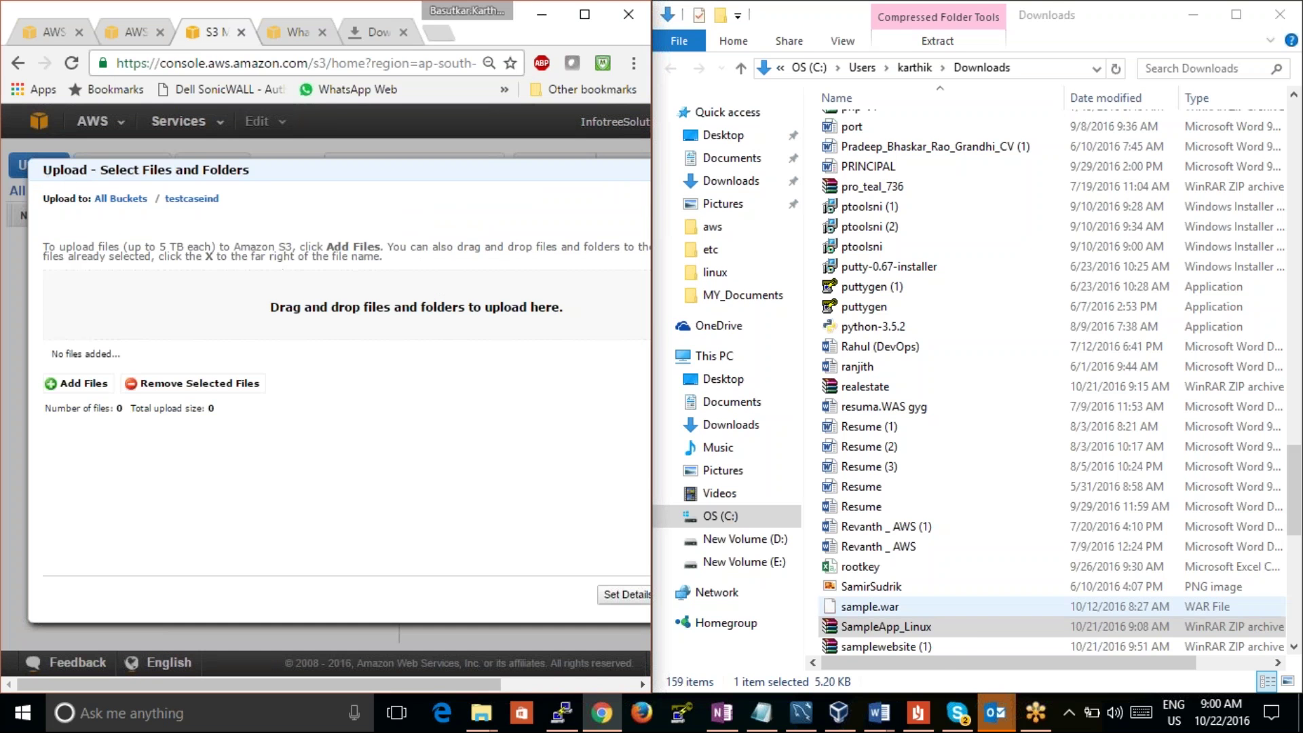
Step: Upload SampleApp_Linux.zip from the E: drive into the testcaseind bucket
left_click_drag(923, 628, 371, 328)
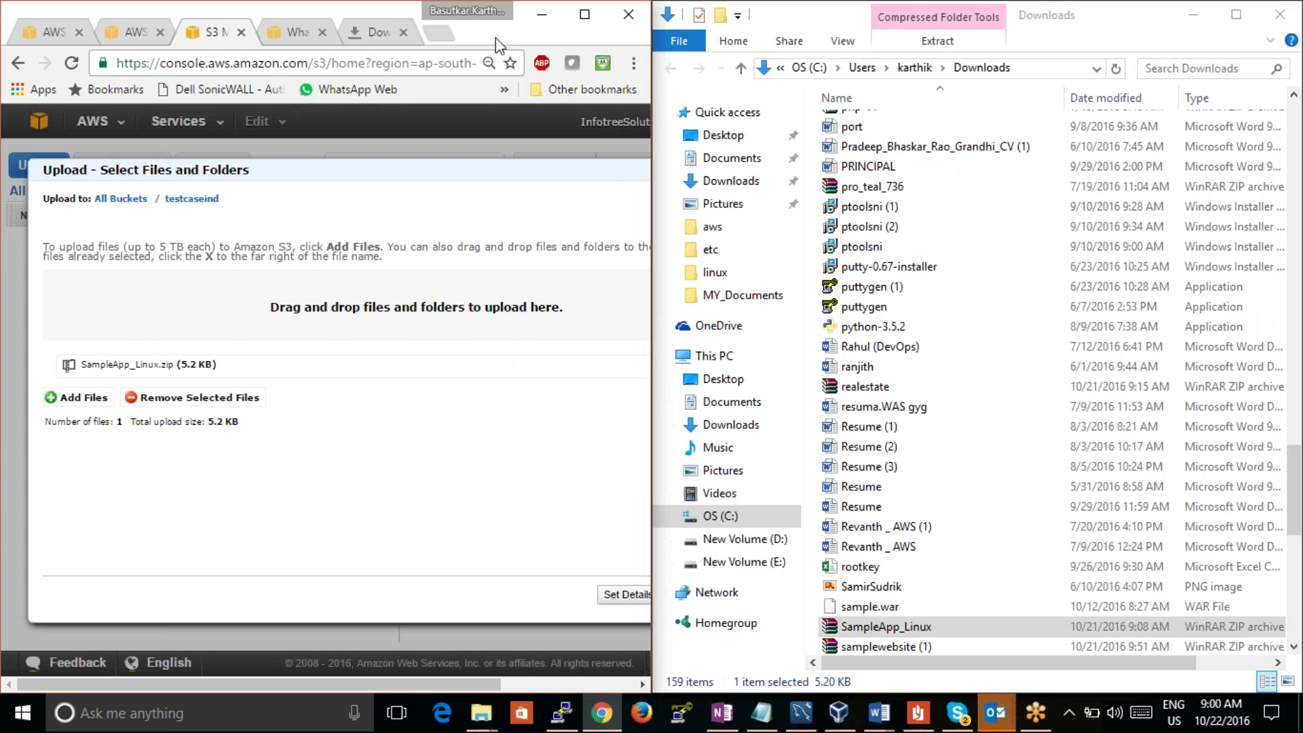
left_click(750, 563)
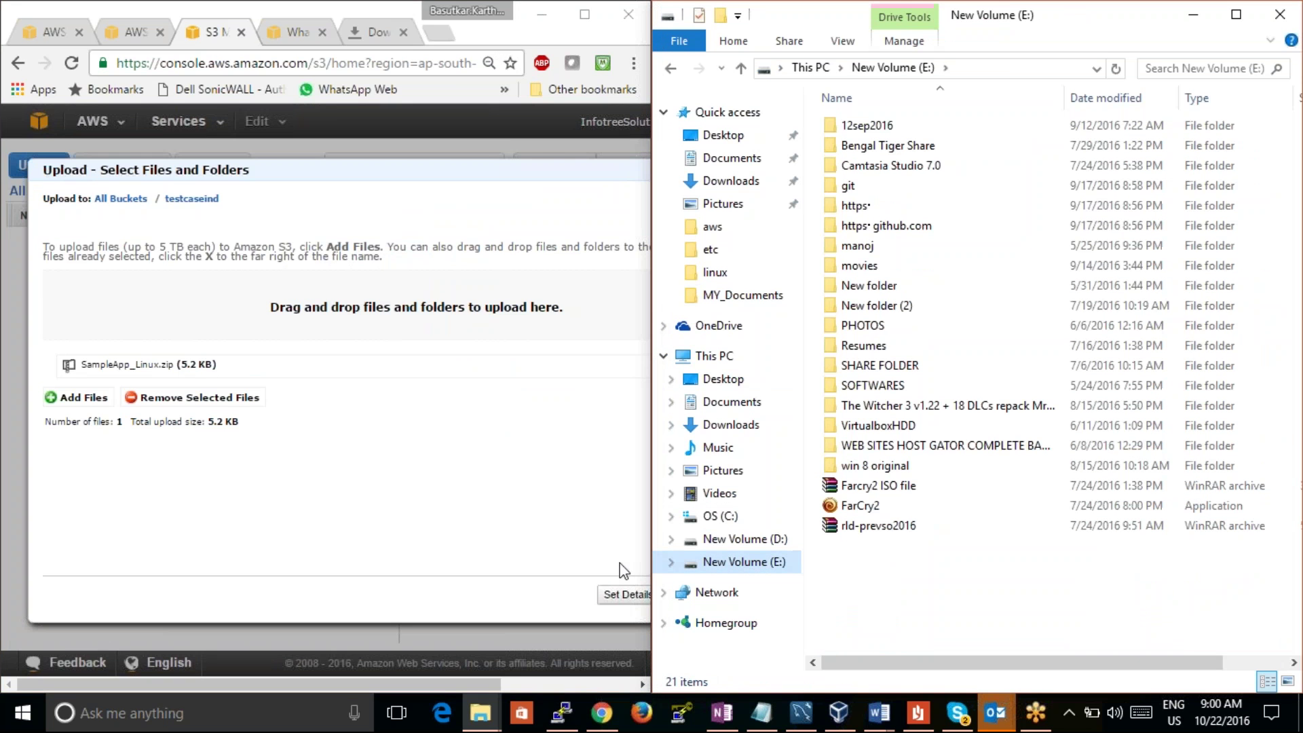
left_click(584, 15)
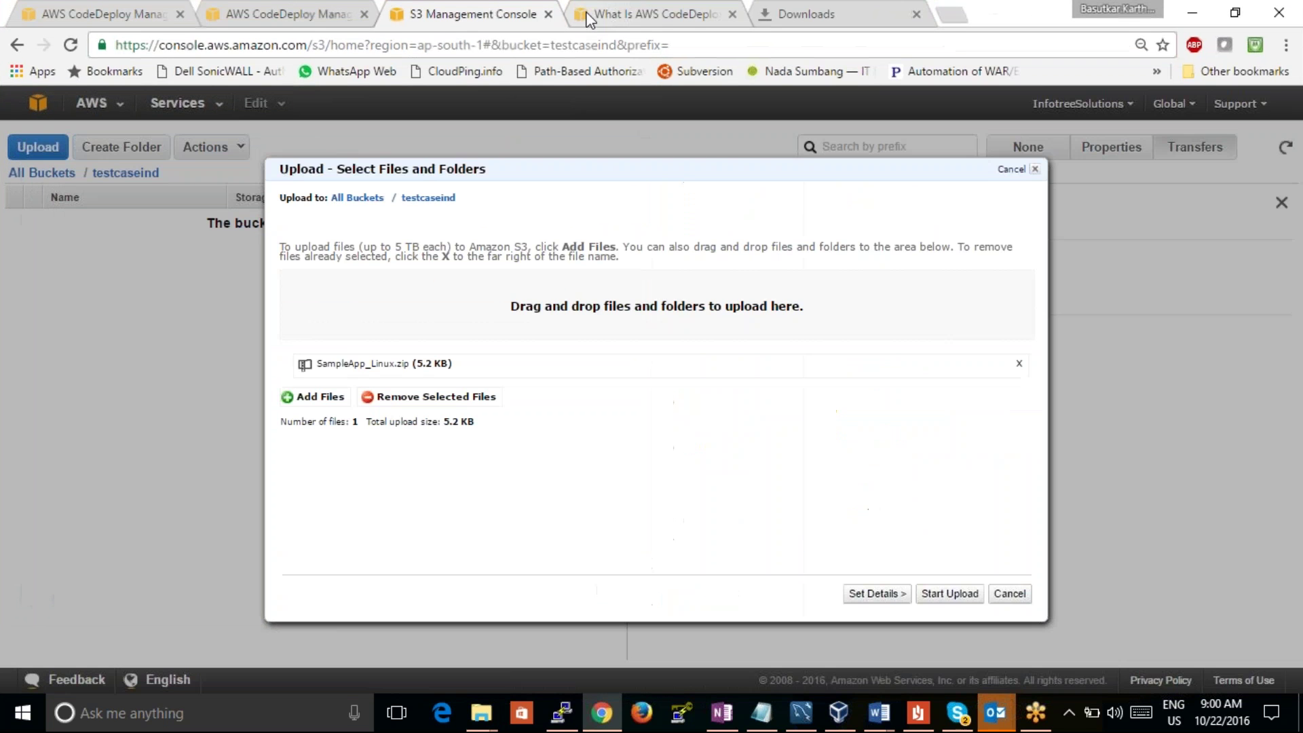
left_click(956, 597)
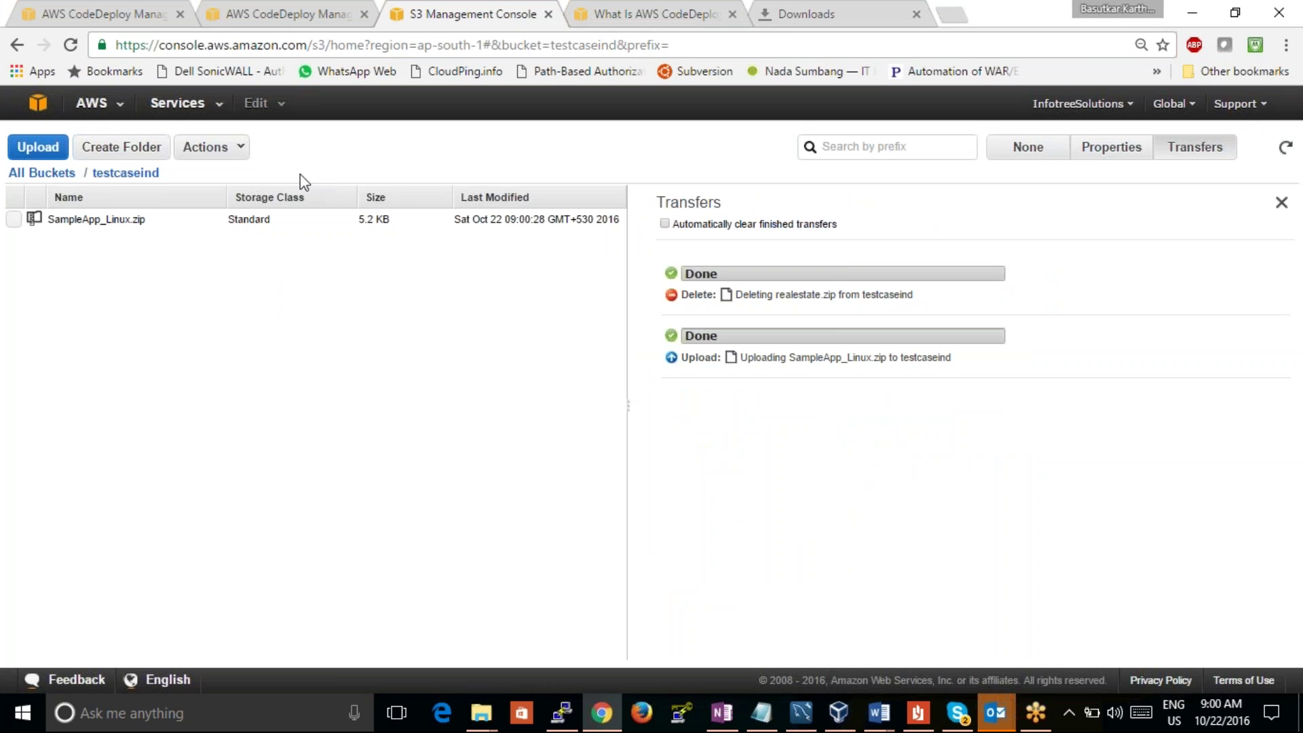
Step: View SampleApp_Linux.zip's properties and test its direct link, which returns Access Denied
double_click(984, 15)
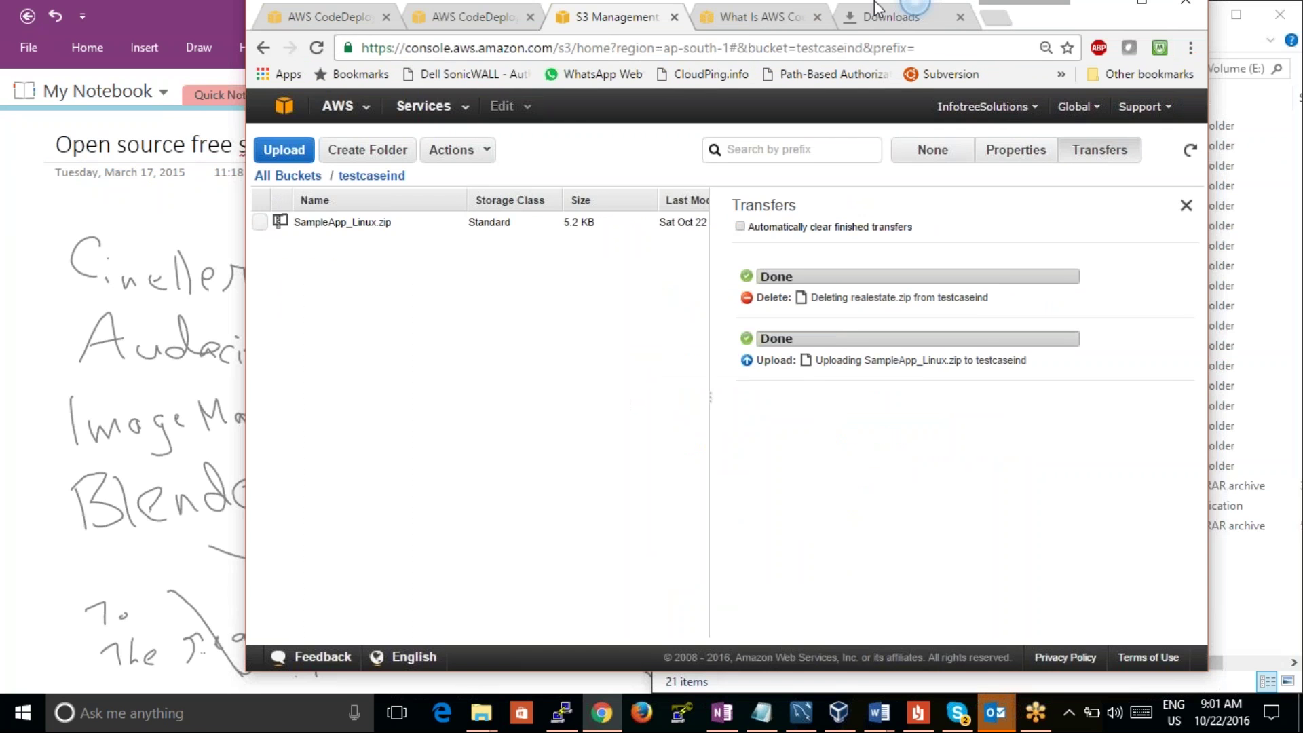
left_click_drag(869, 2, 631, 20)
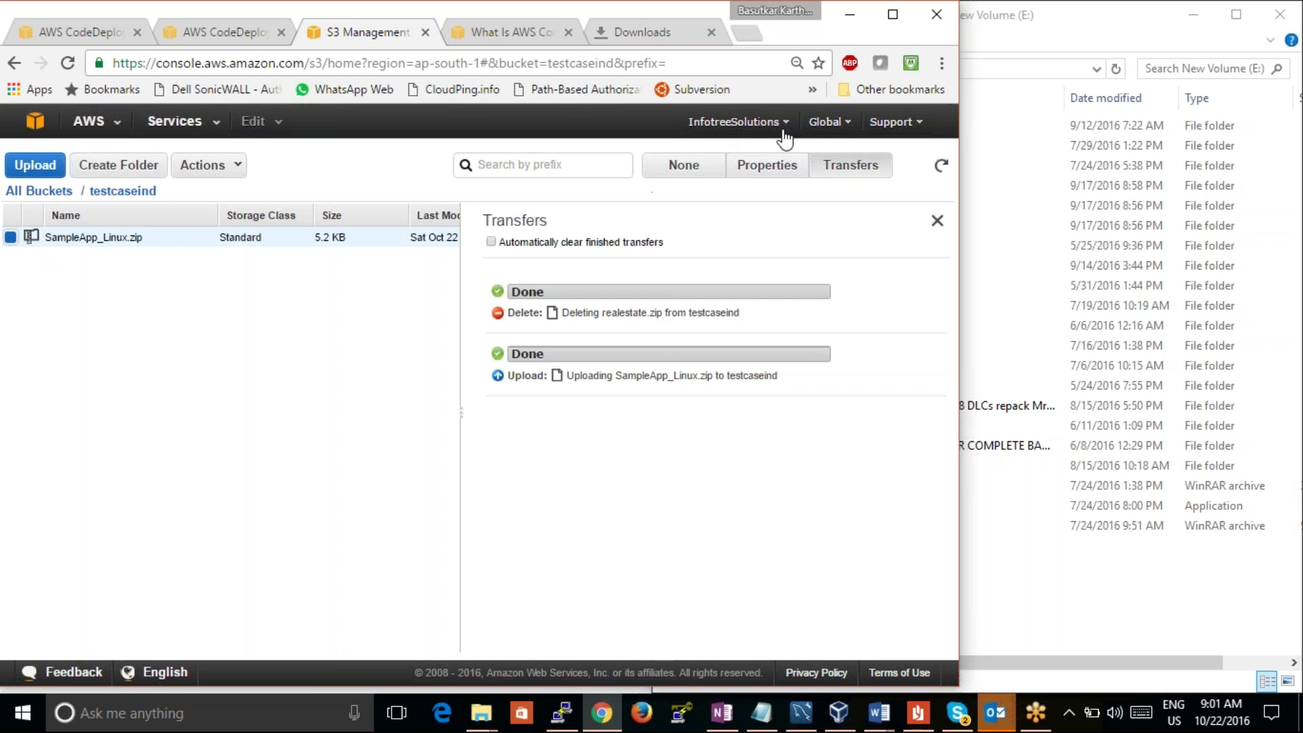
left_click_drag(782, 138, 761, 166)
left_click(774, 168)
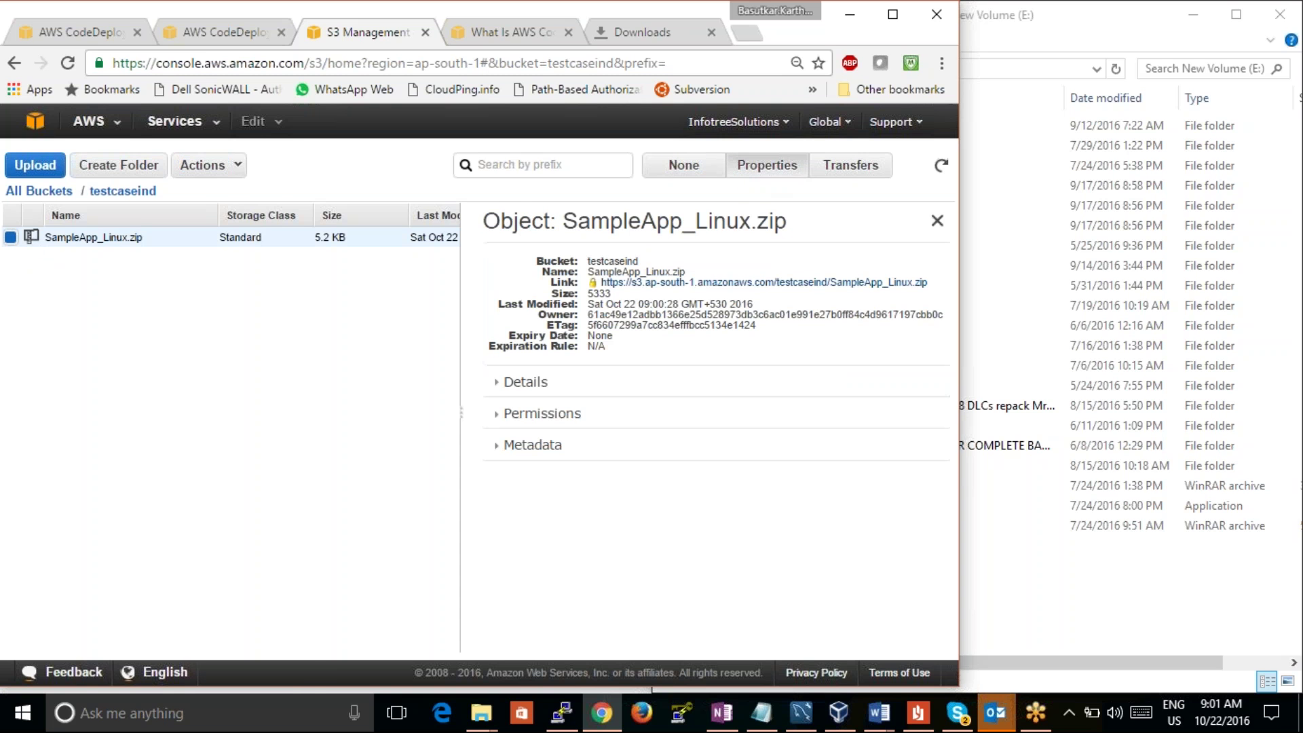
left_click(630, 284)
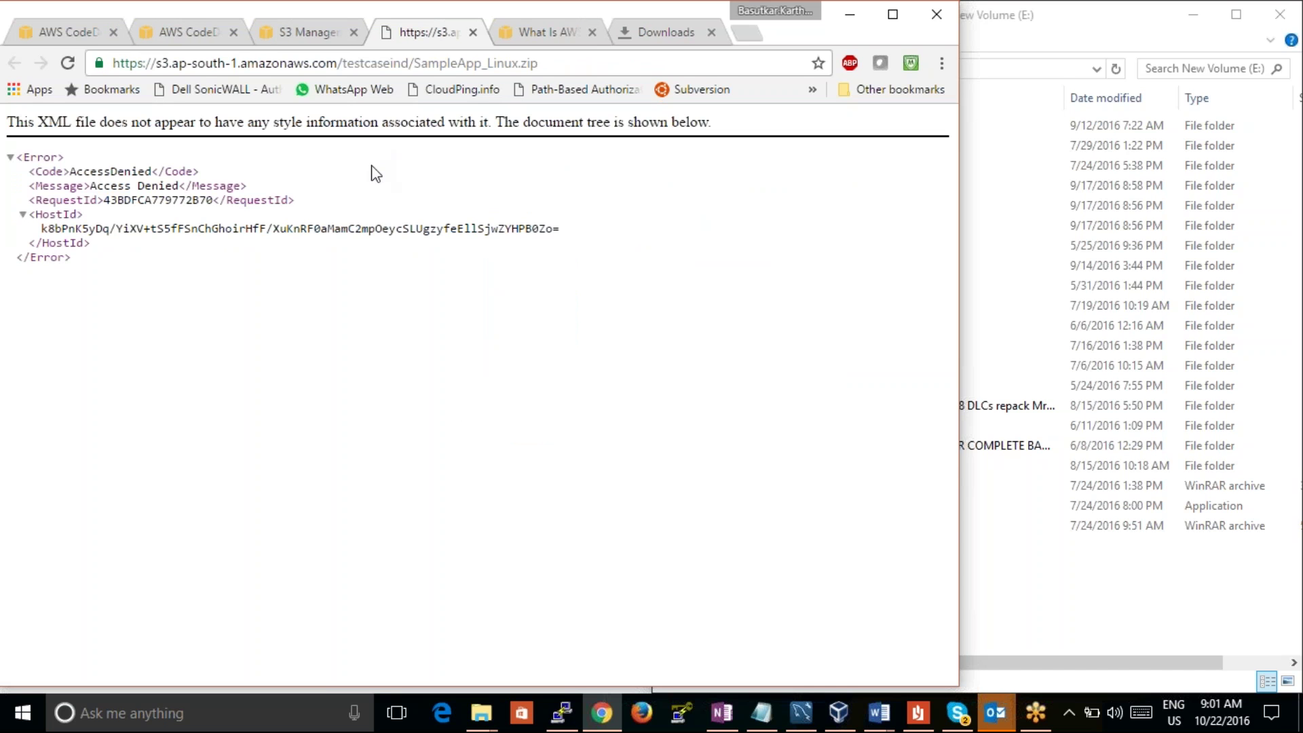
left_click(307, 29)
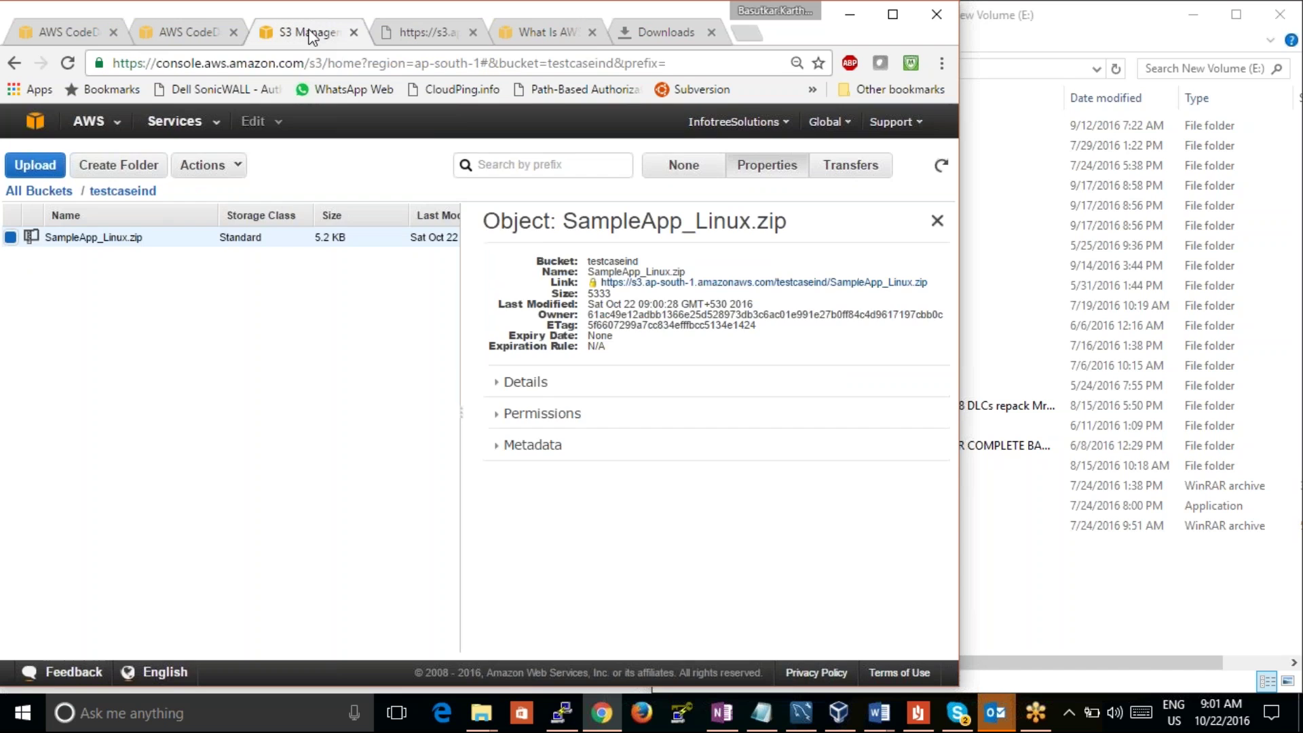
Step: Add Any Authenticated AWS User as a grantee with Open/Download permission
left_click(503, 414)
left_click(502, 563)
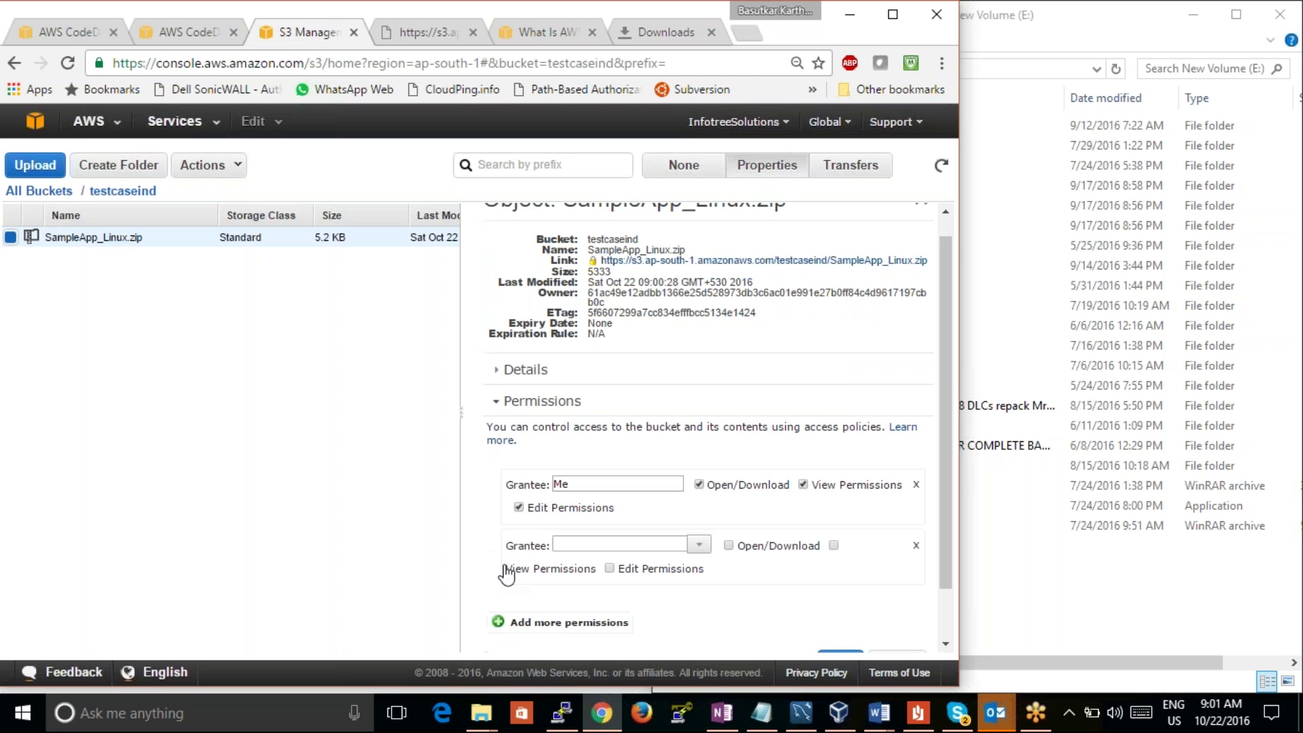
left_click(699, 544)
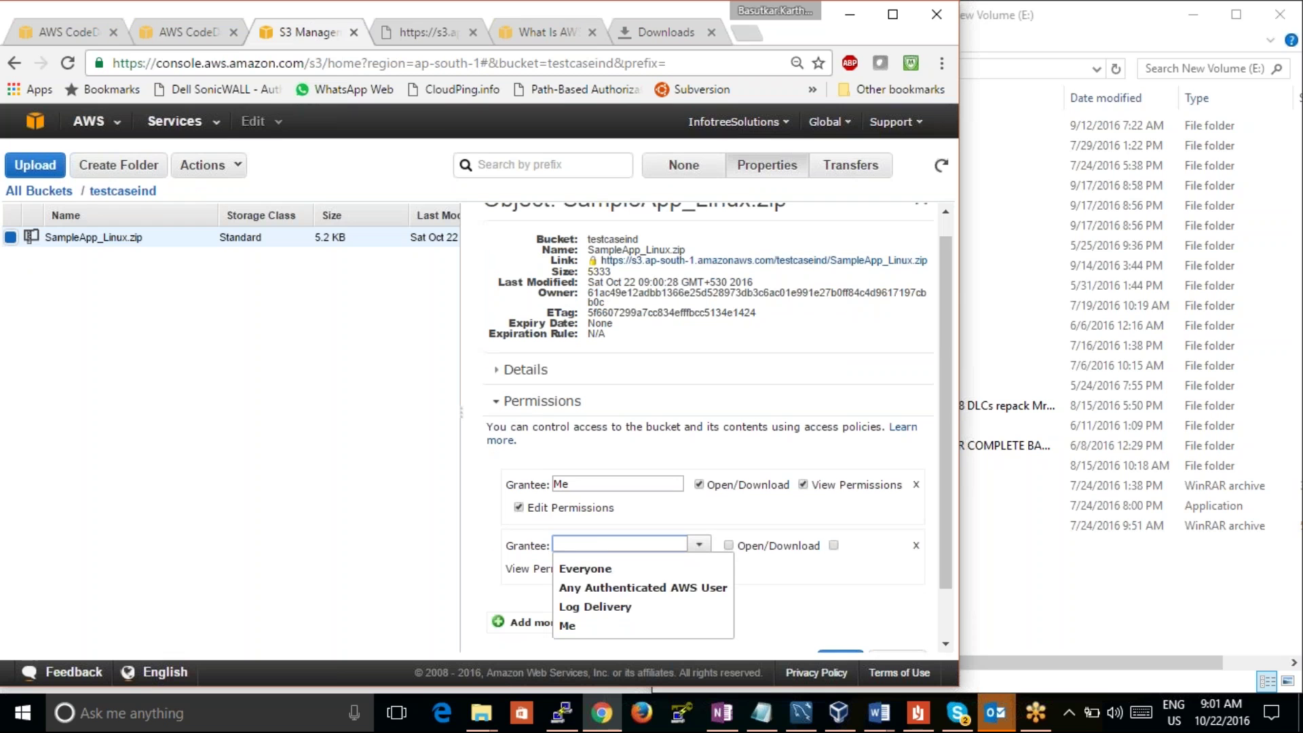
left_click(689, 589)
left_click(729, 545)
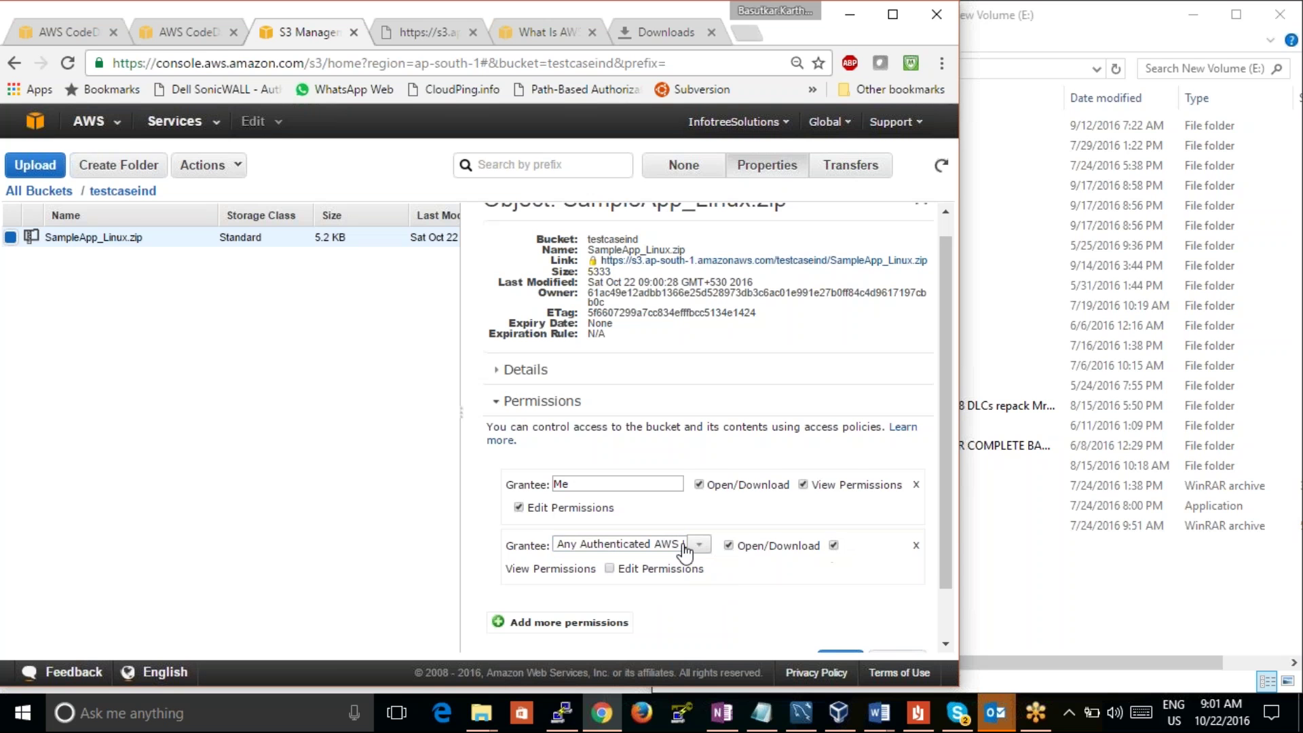
Step: Add Everyone as a grantee allowed to view the file's permissions
left_click(498, 622)
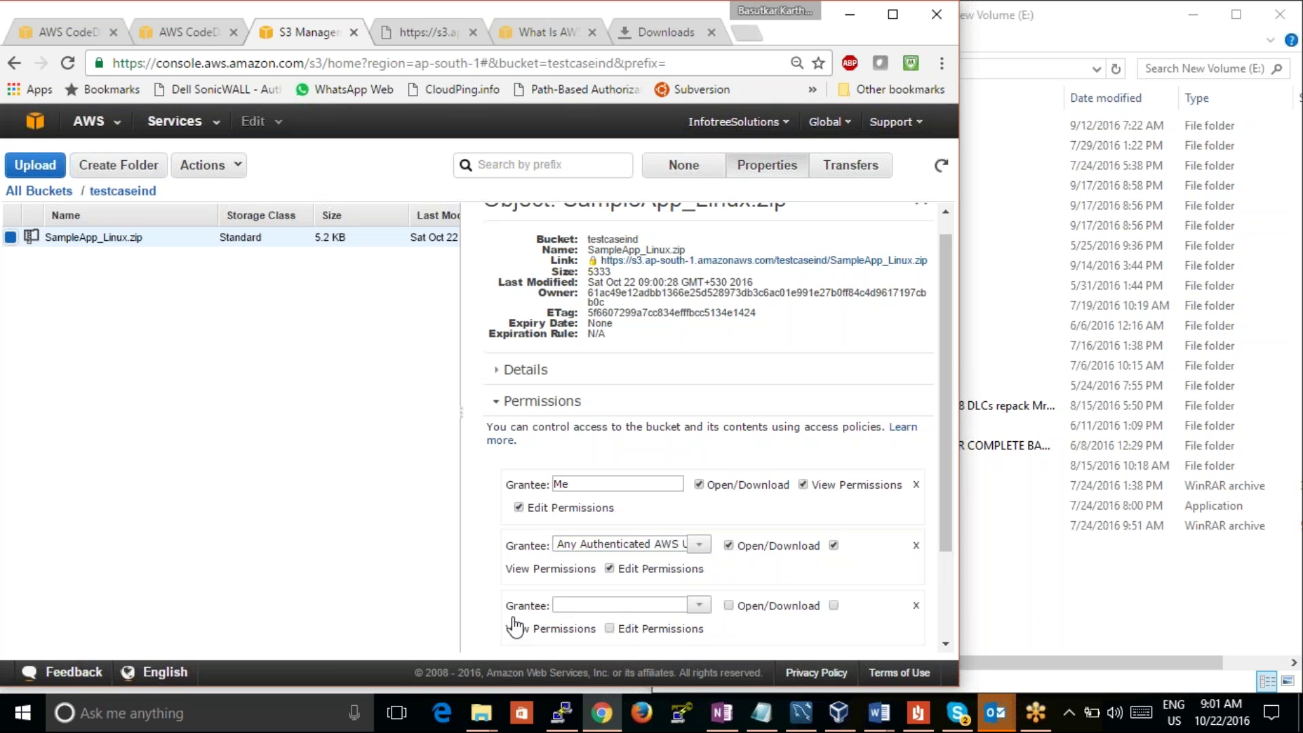
left_click(699, 605)
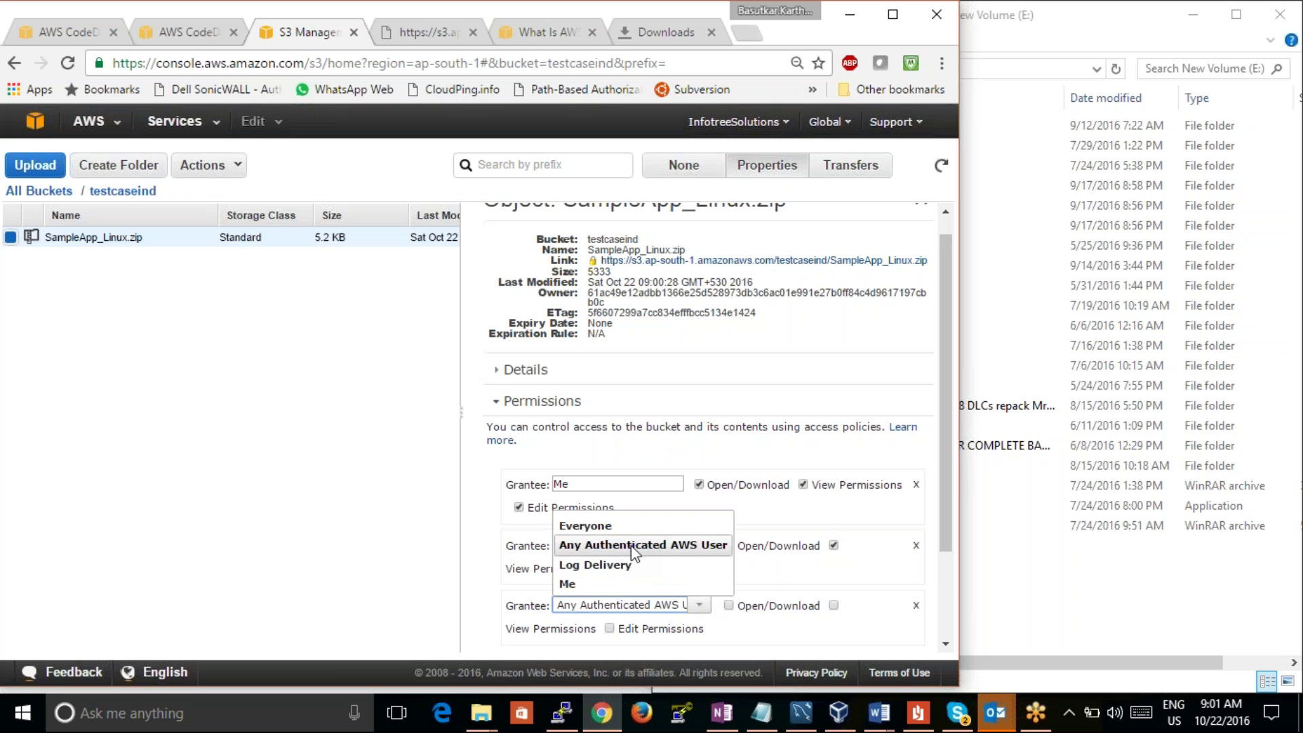
left_click(618, 526)
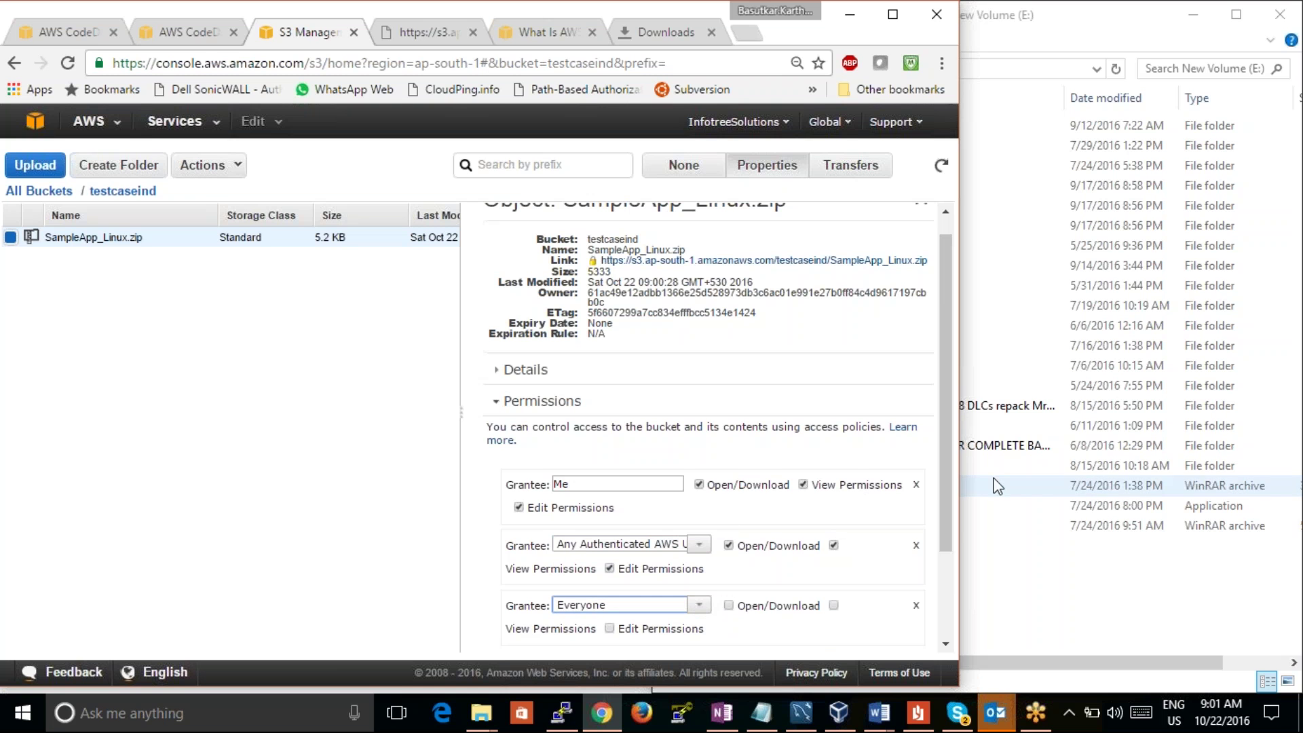
left_click_drag(945, 486, 935, 618)
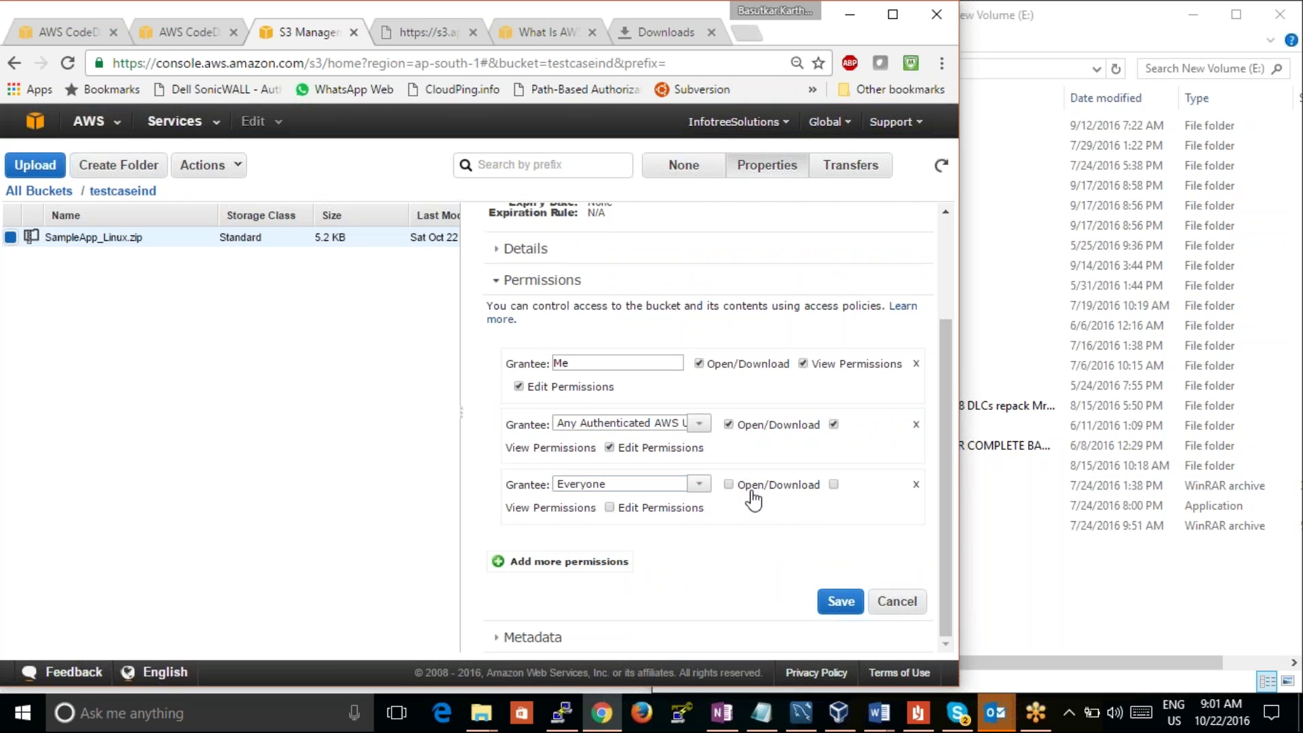
left_click(834, 484)
Step: Add Me as a grantee with Open/Download and View Permissions, then save the permissions
left_click(536, 561)
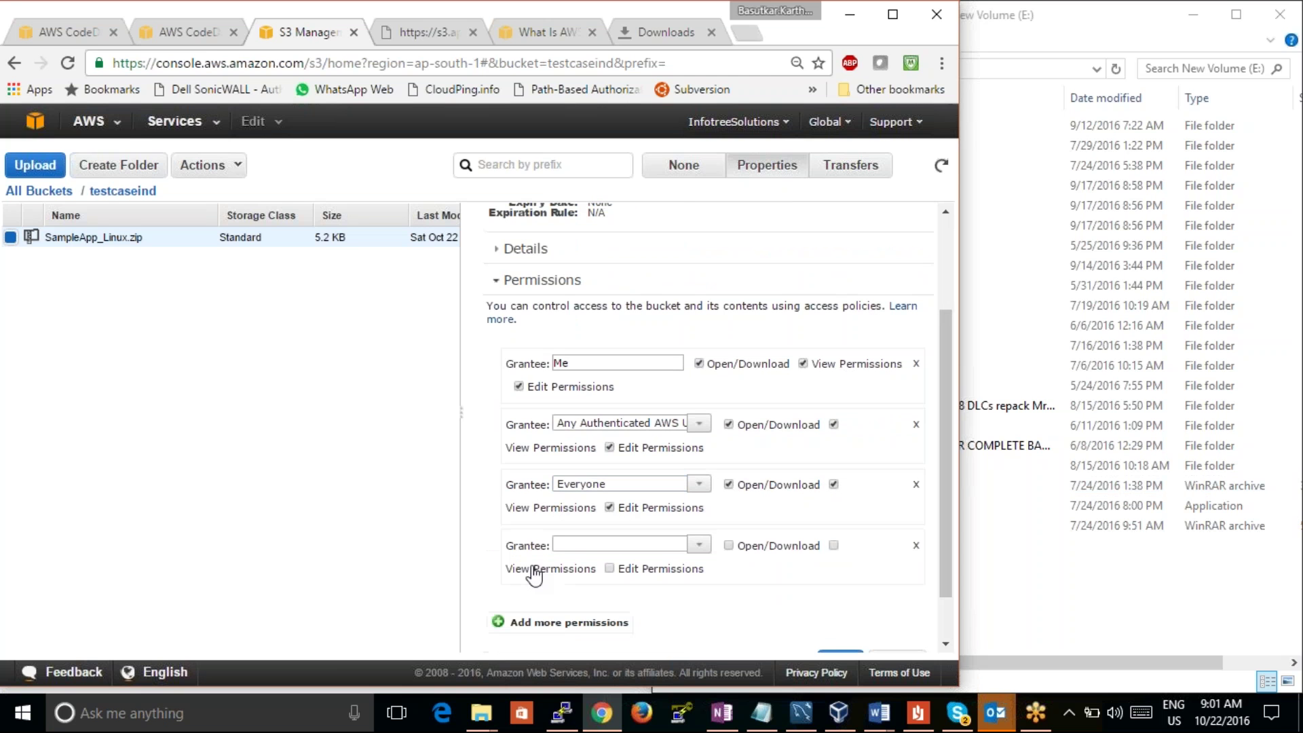
left_click(699, 547)
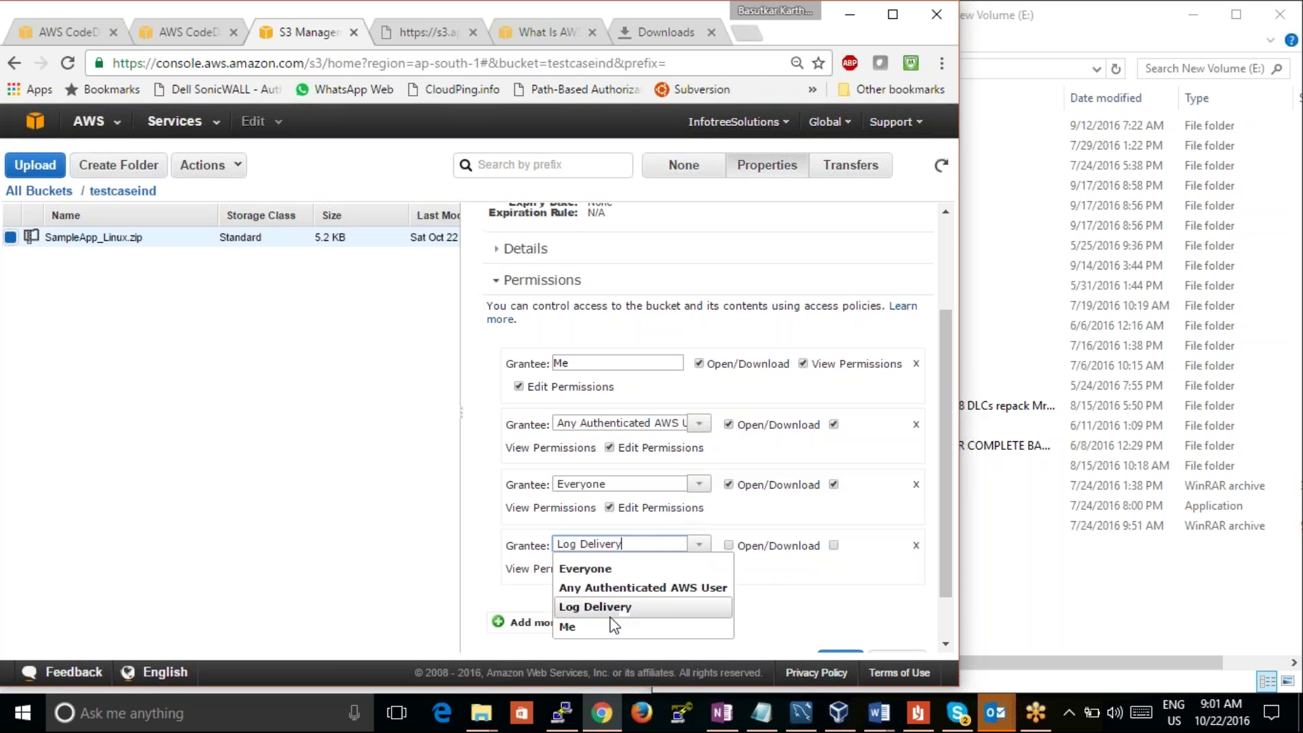
left_click(611, 621)
left_click(728, 545)
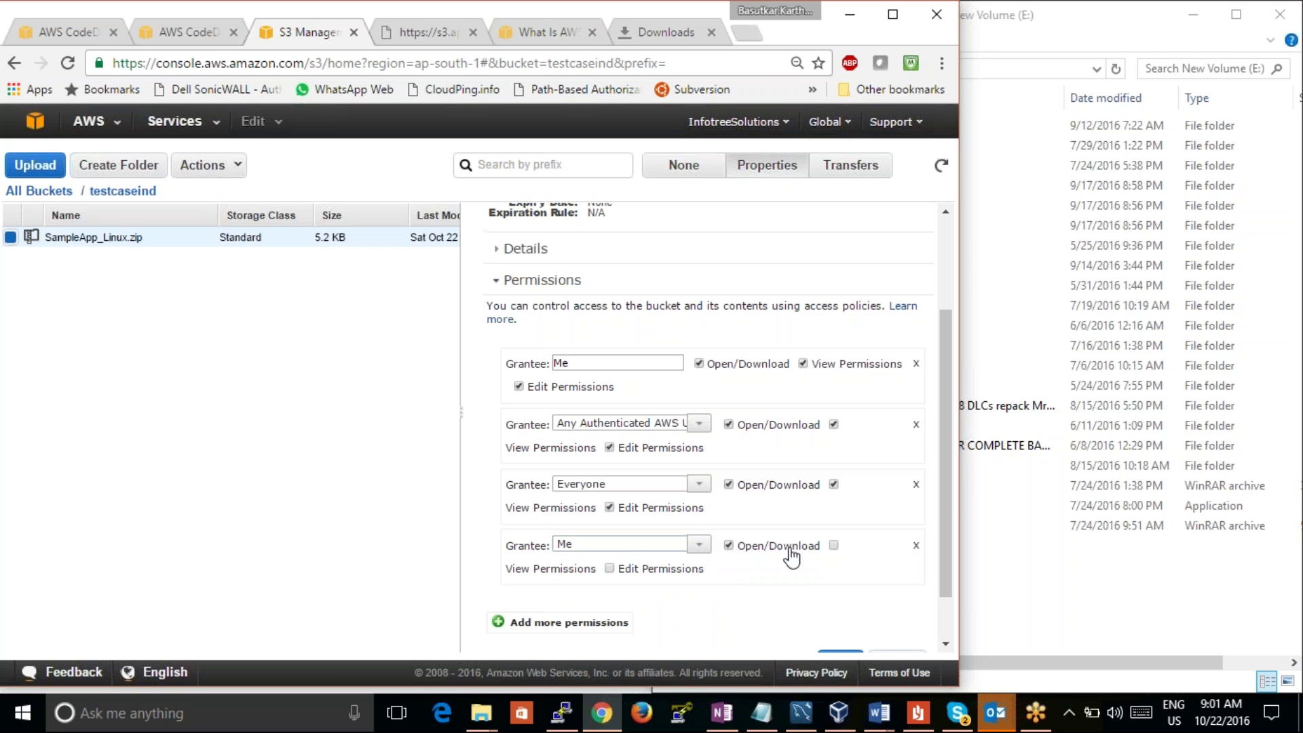
left_click(834, 546)
scroll(951, 499, "down", 1)
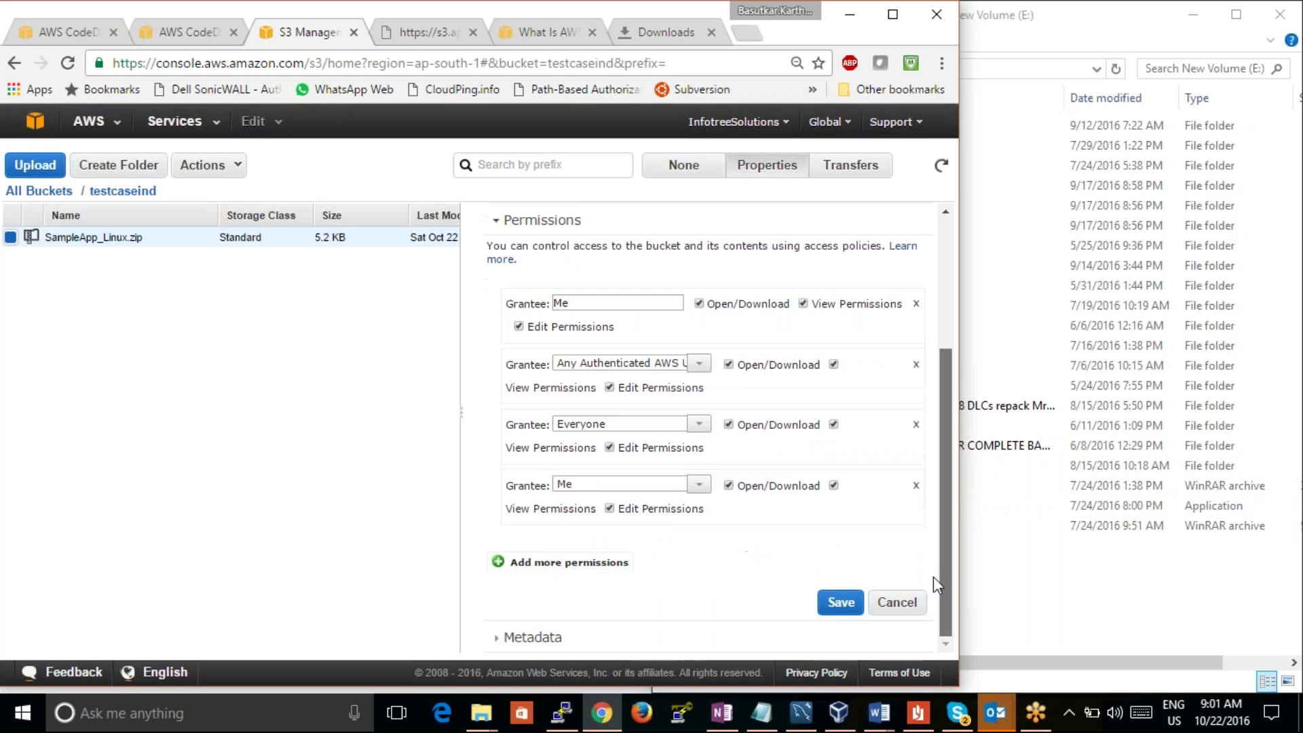
left_click(850, 598)
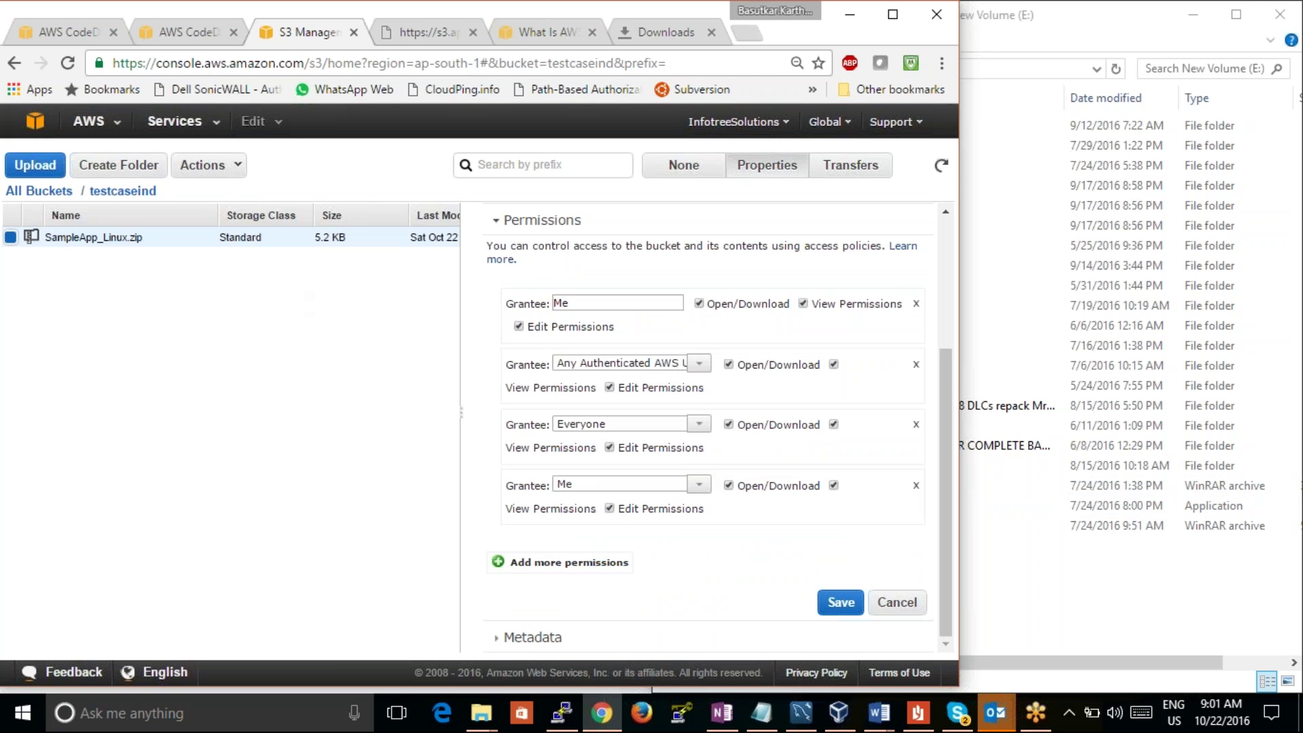
left_click_drag(947, 425, 902, 267)
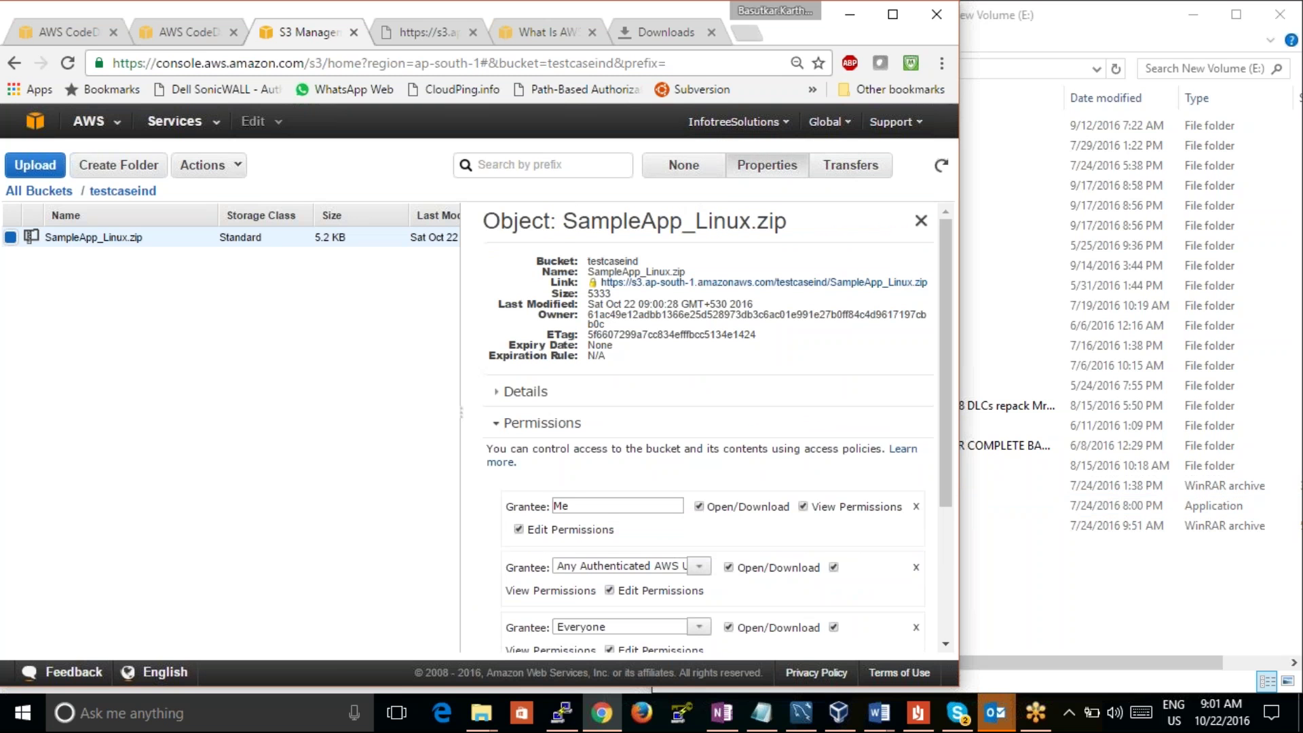
Step: Refresh the bucket, select SampleApp_Linux.zip, and highlight its full object link URL
left_click(940, 167)
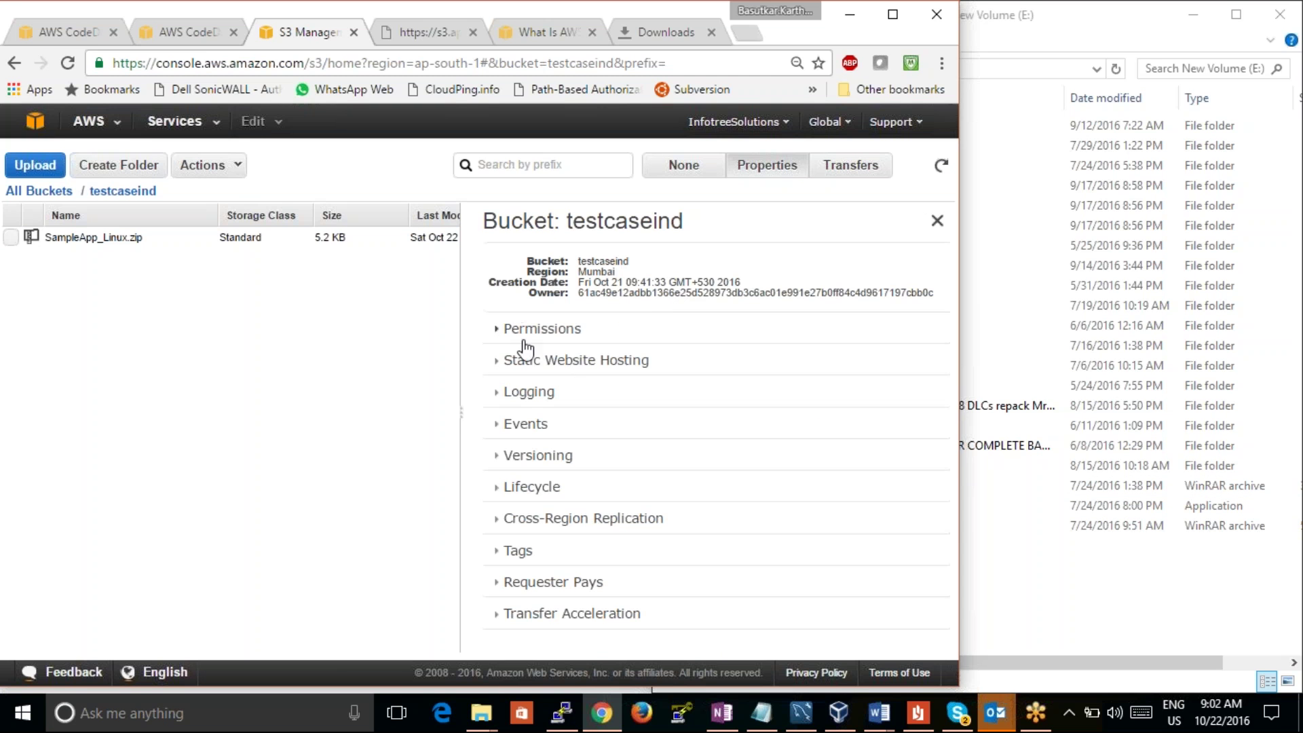
left_click(10, 237)
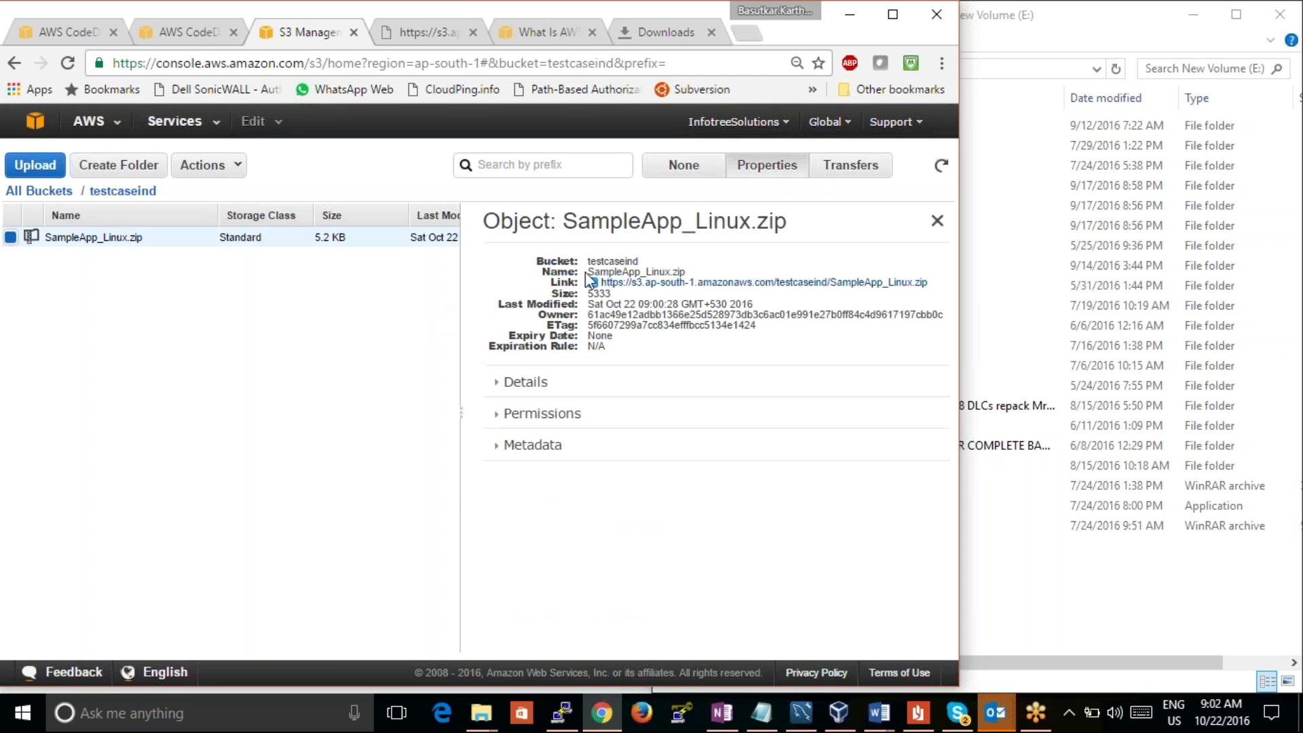
left_click_drag(935, 299, 702, 282)
left_click_drag(644, 285, 574, 282)
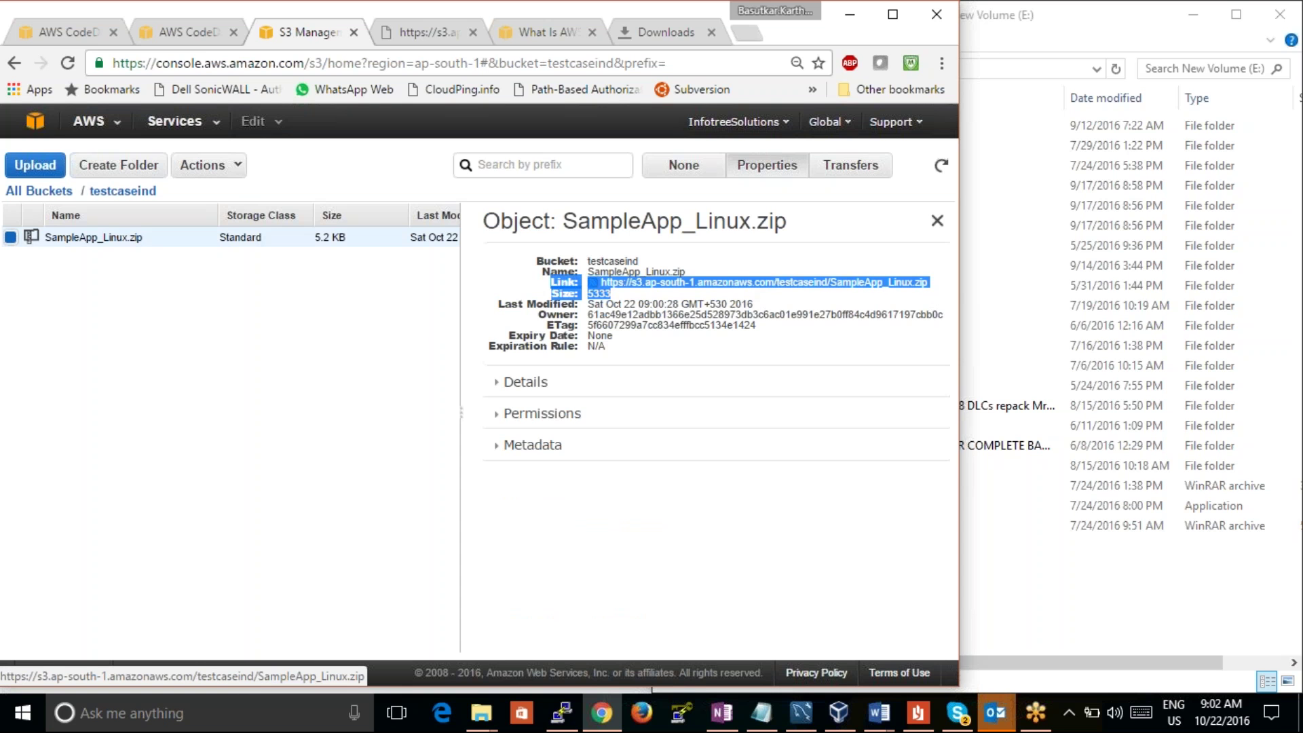
left_click(792, 293)
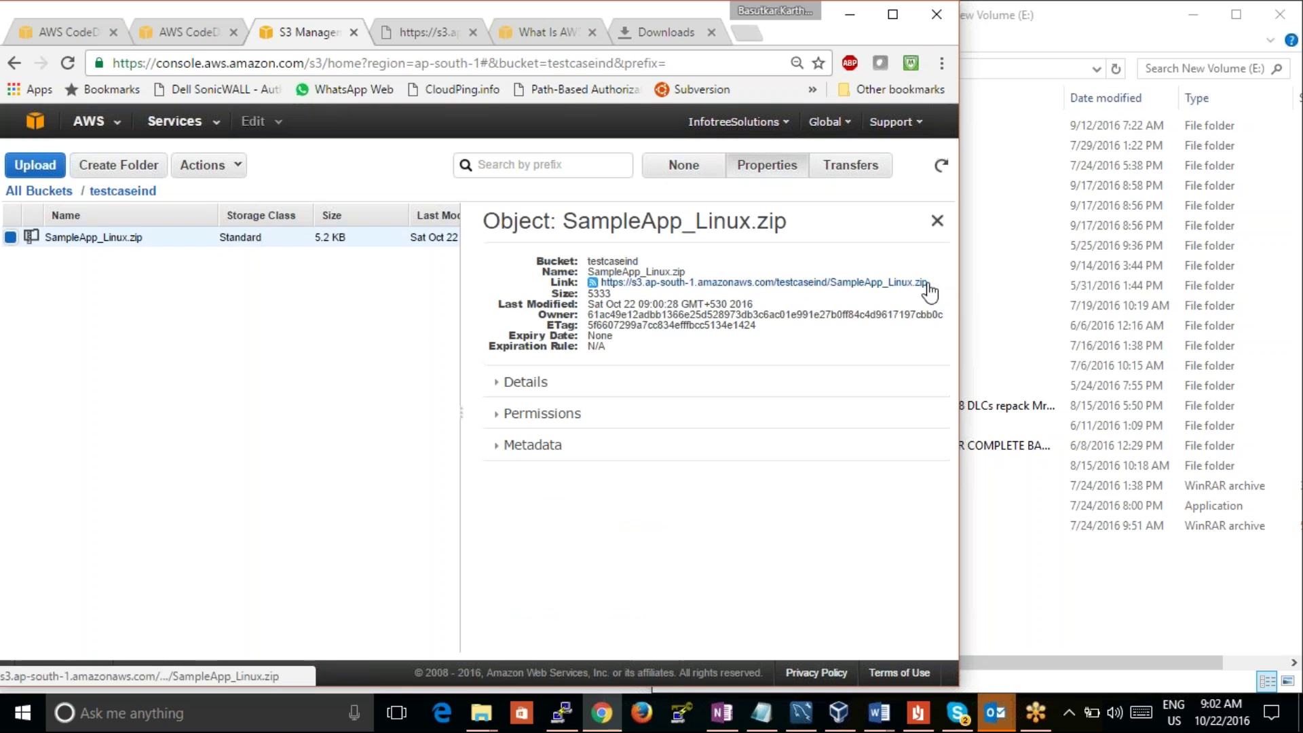
left_click_drag(929, 283, 601, 283)
key("ctrl+c")
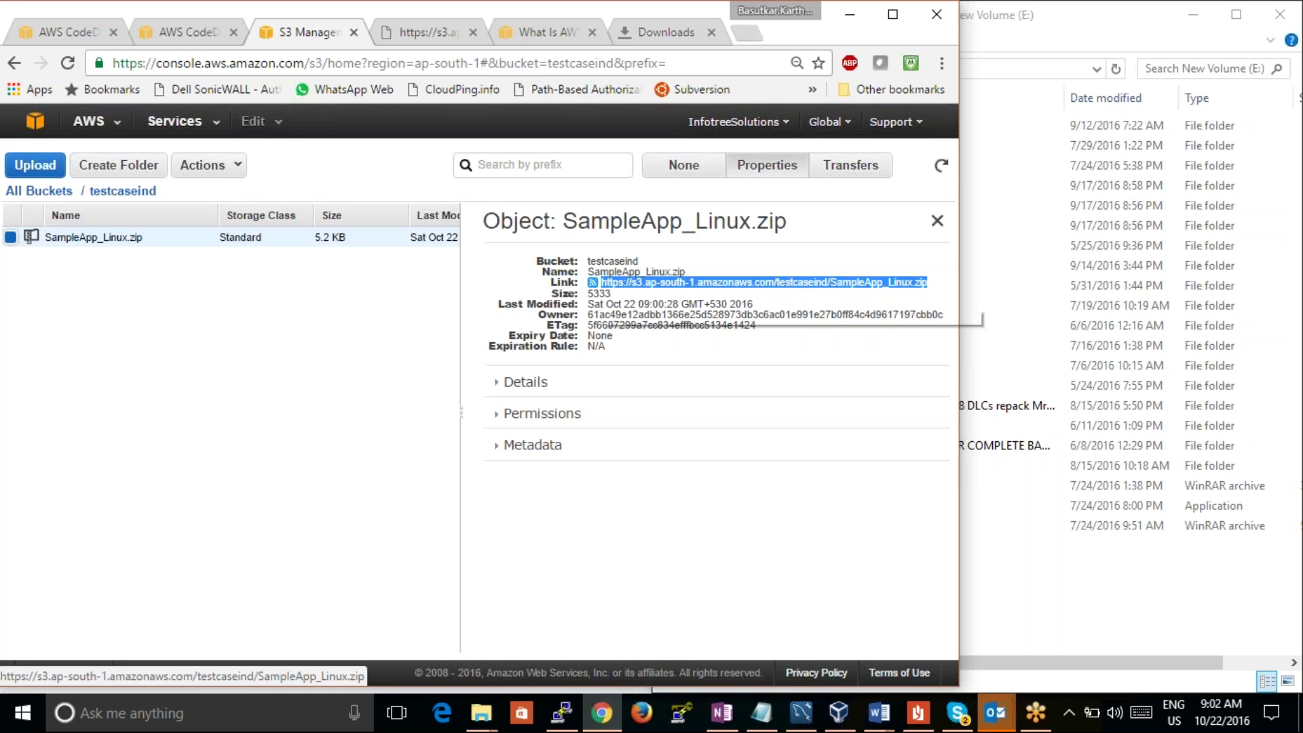
left_click(418, 32)
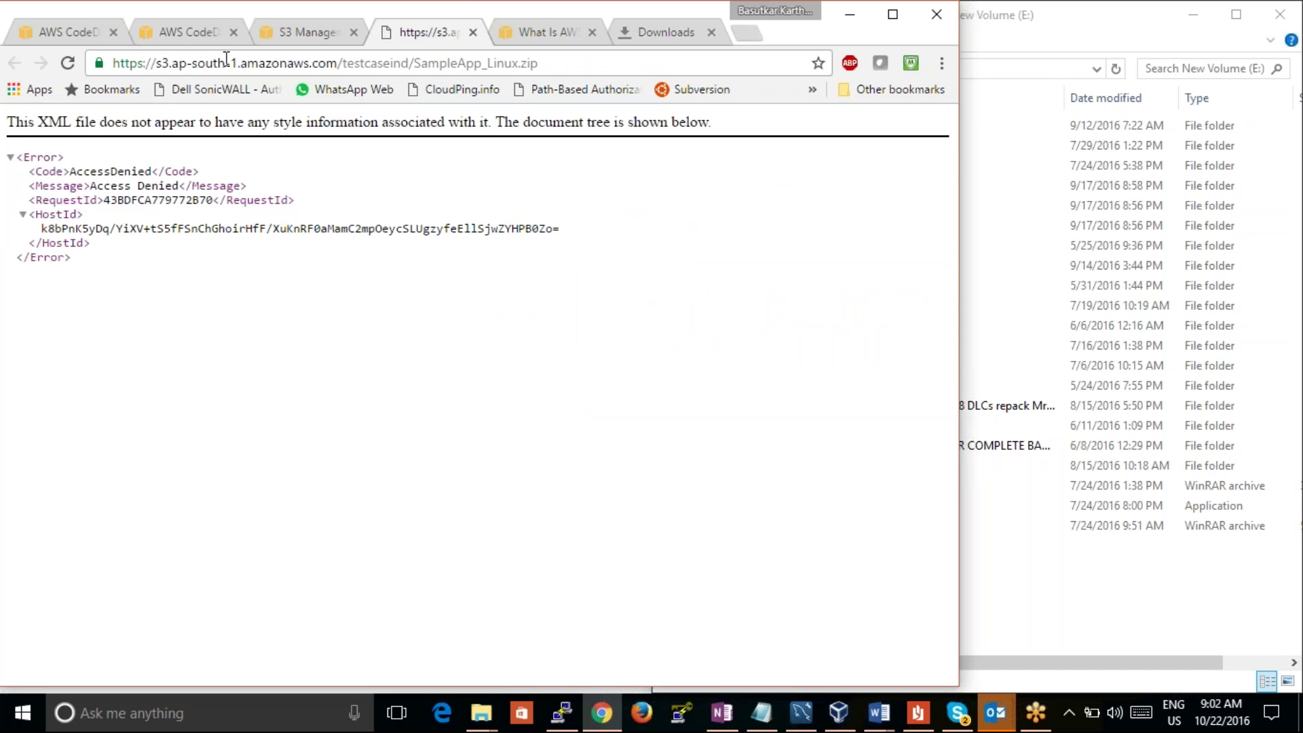
Step: Reload the object link, then return to testcaseapp's details and expand its revisions list
left_click(60, 71)
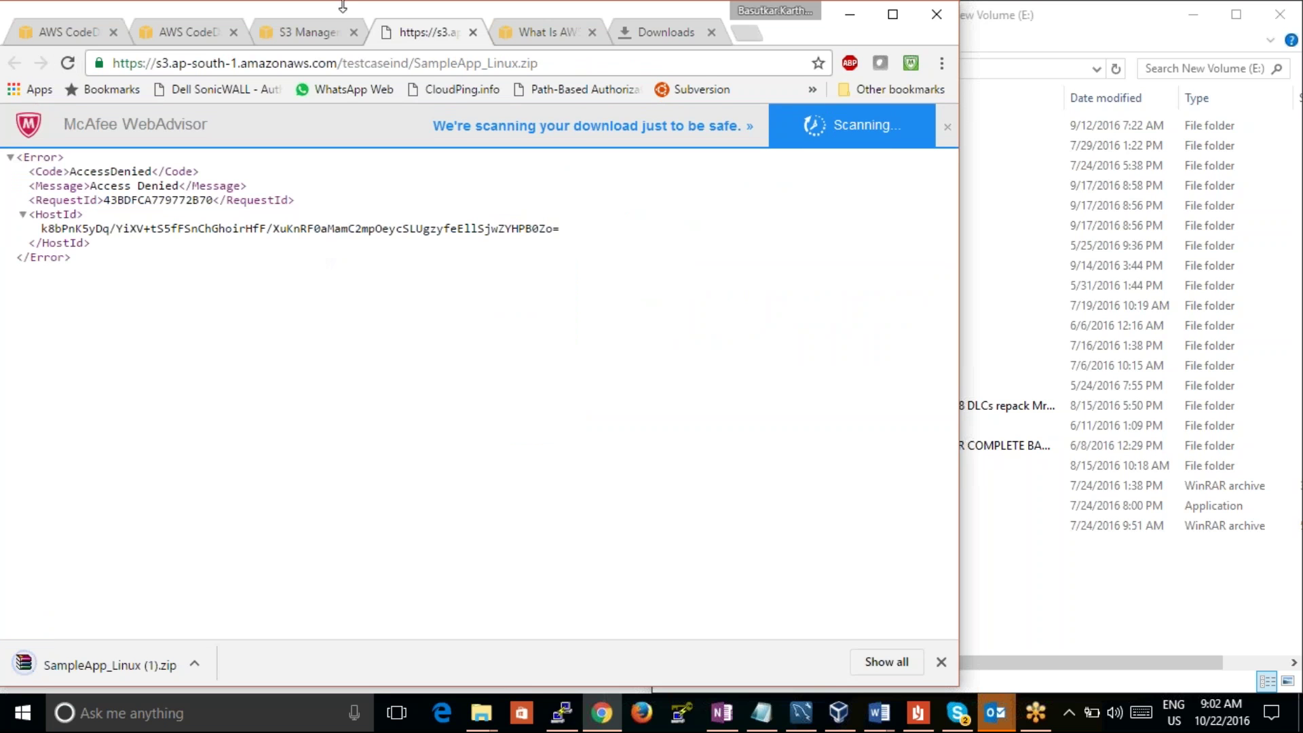
left_click(304, 36)
left_click(203, 34)
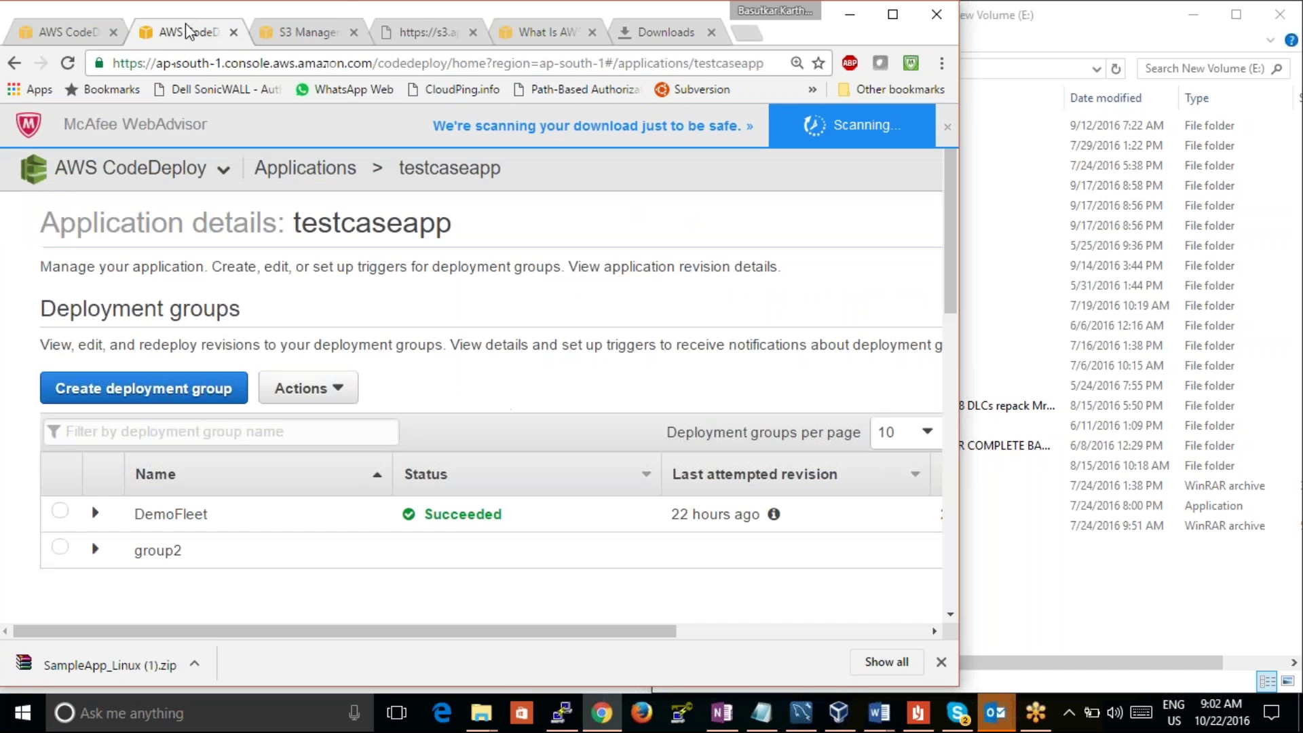
left_click(183, 393)
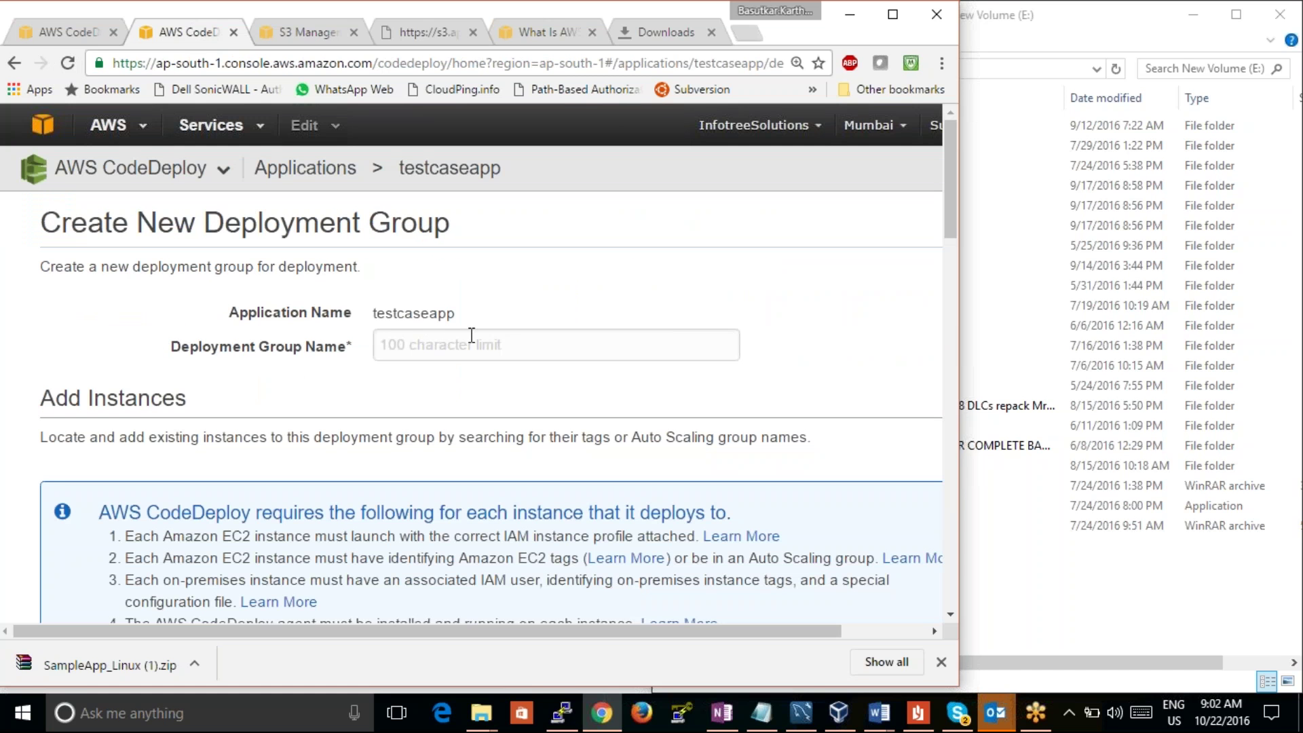
left_click_drag(948, 227, 943, 310)
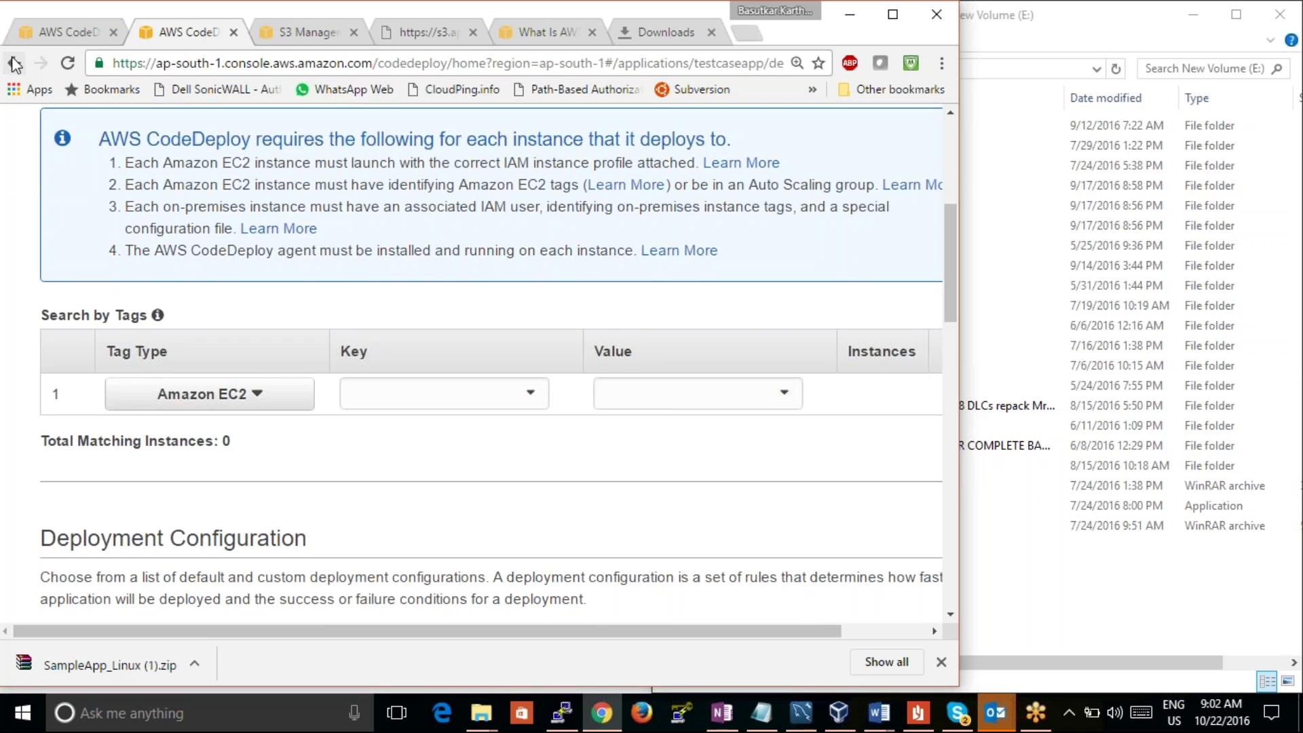
left_click(15, 65)
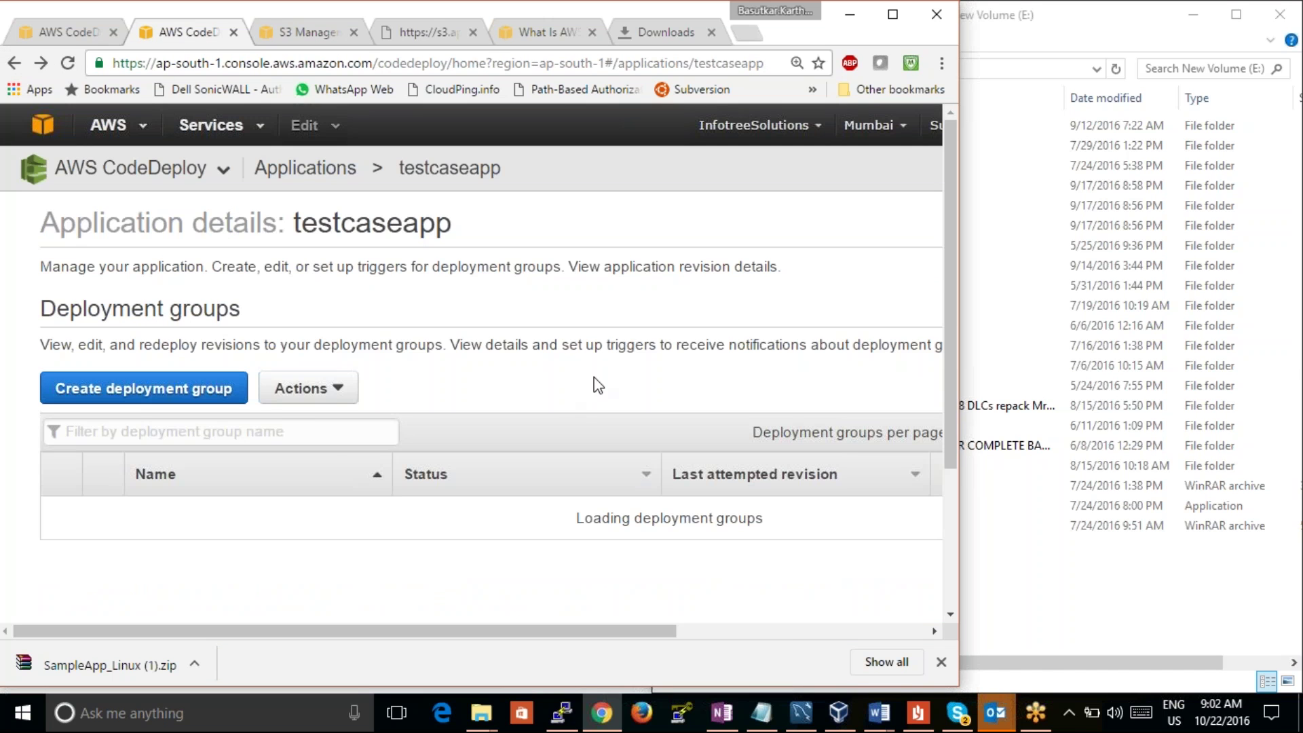
left_click_drag(951, 323, 956, 577)
left_click(159, 438)
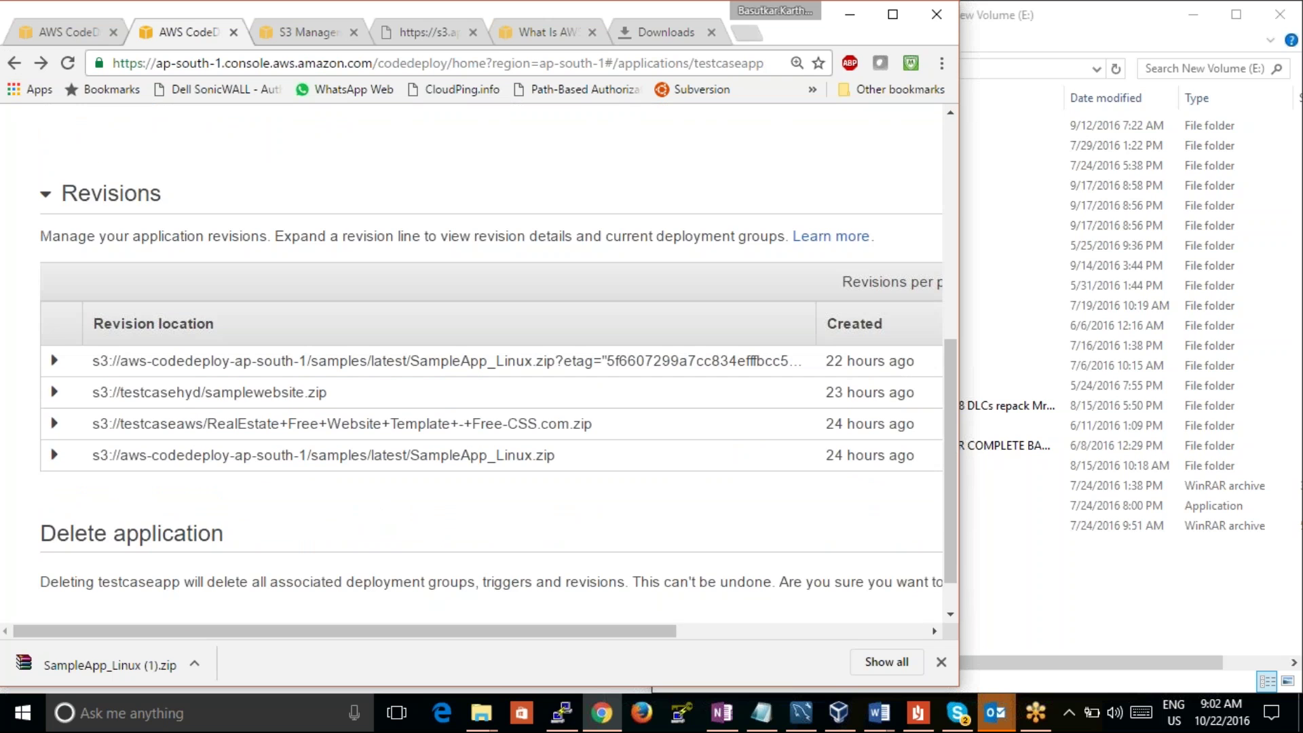
Step: Start a new deployment with application testcaseapp and deployment group DemoFleet
left_click(60, 32)
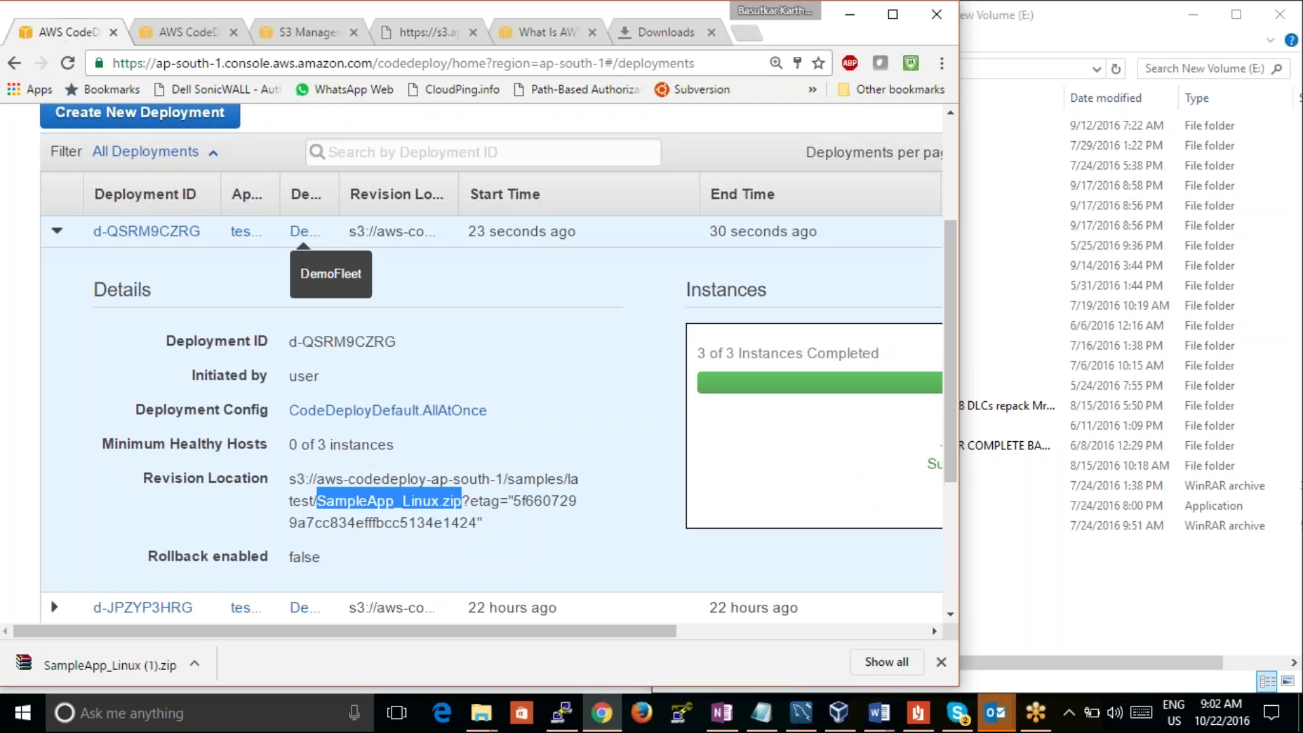
left_click(139, 115)
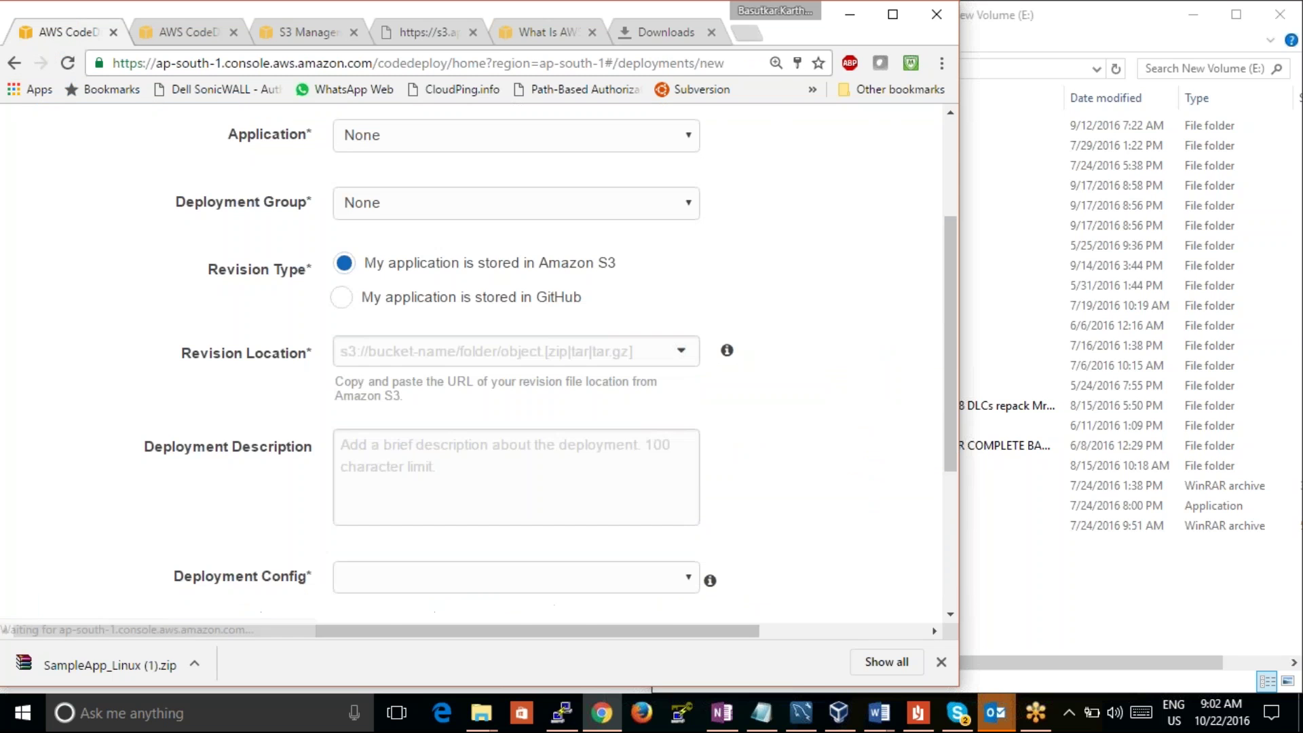
left_click_drag(967, 357, 943, 251)
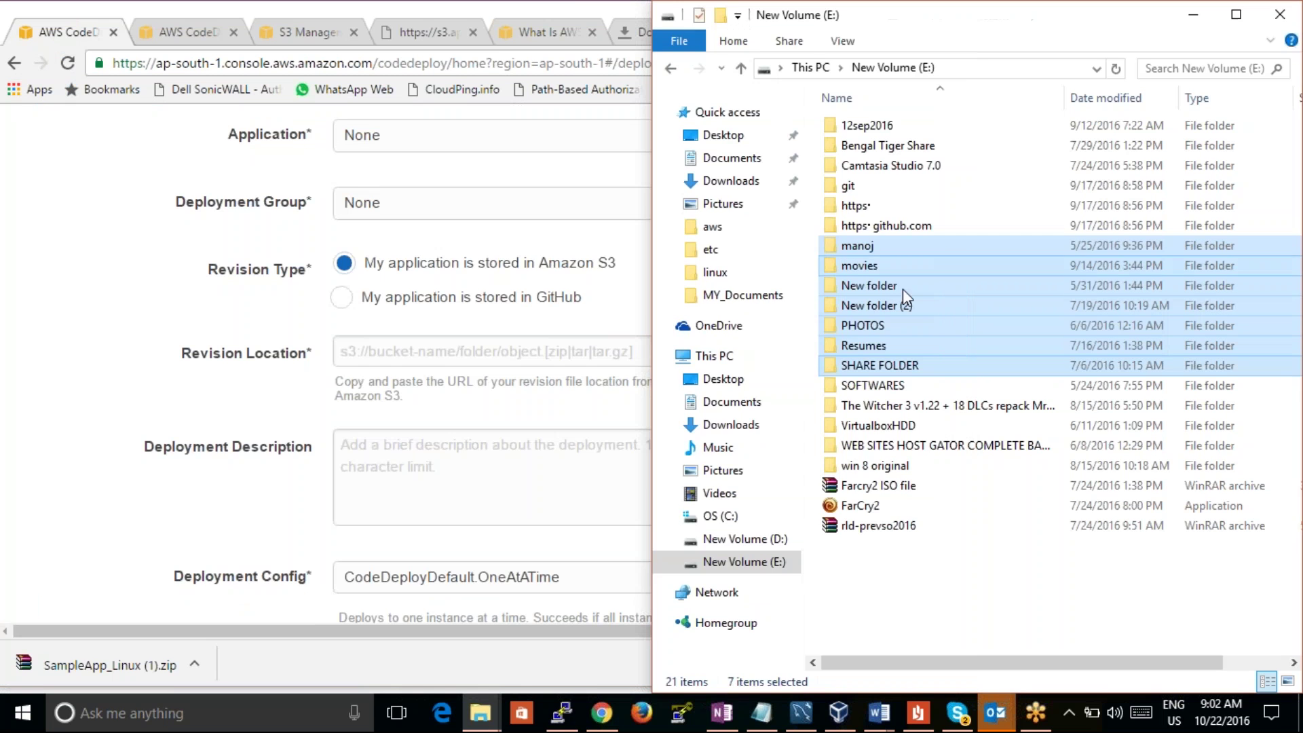
left_click(574, 15)
left_click_drag(952, 369, 902, 271)
scroll(896, 319, "down", 1)
left_click(634, 245)
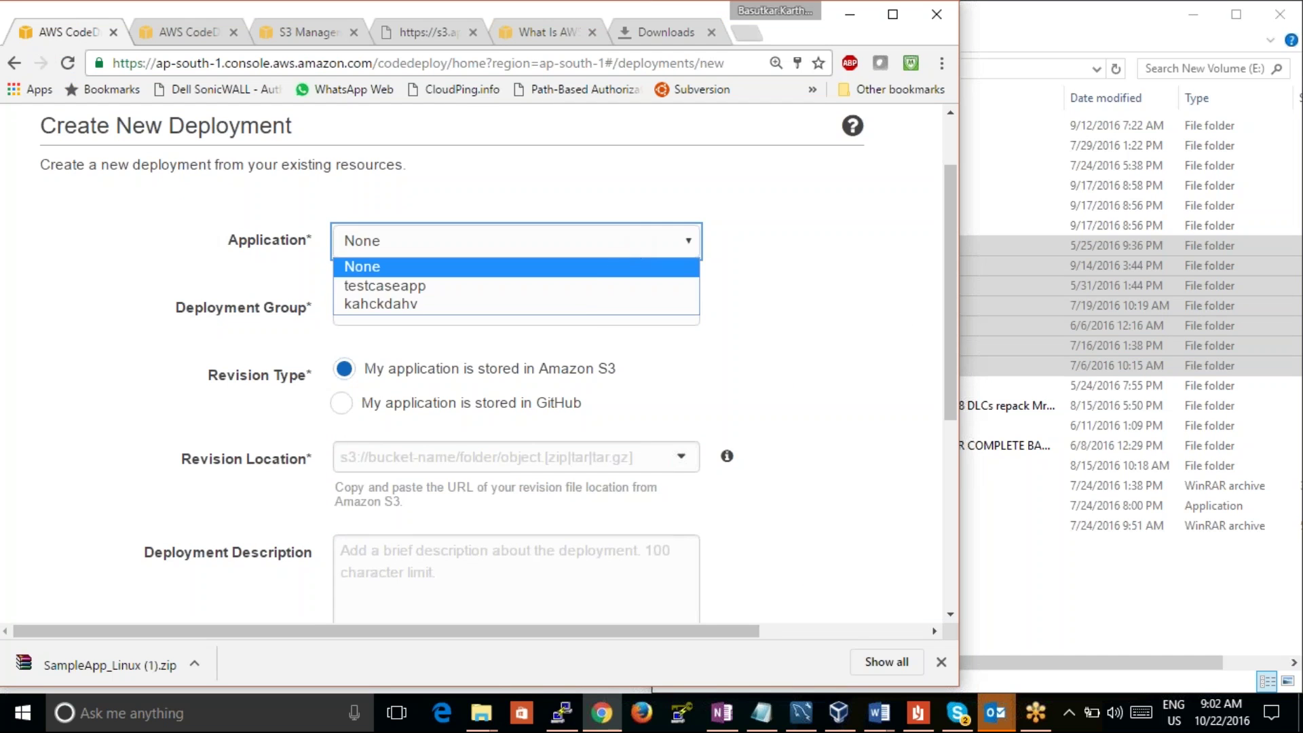
left_click(589, 297)
left_click(586, 316)
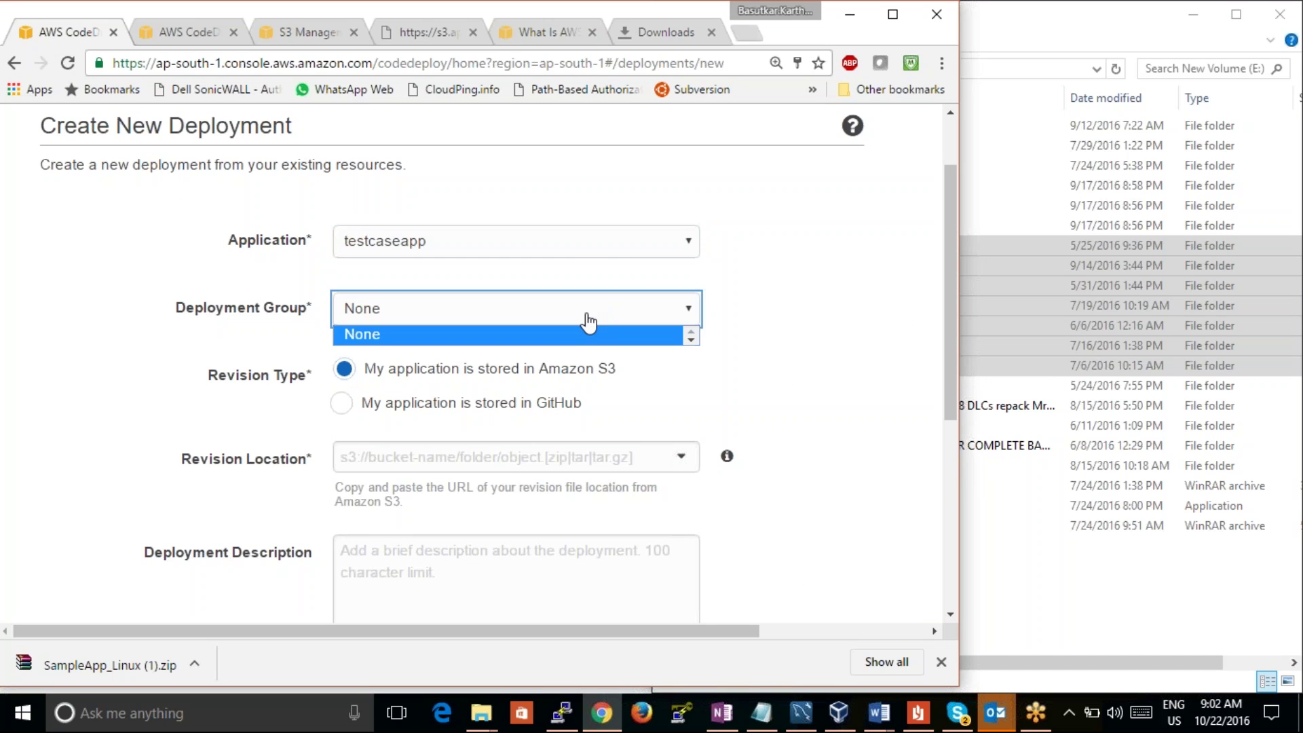
left_click(577, 336)
left_click(682, 321)
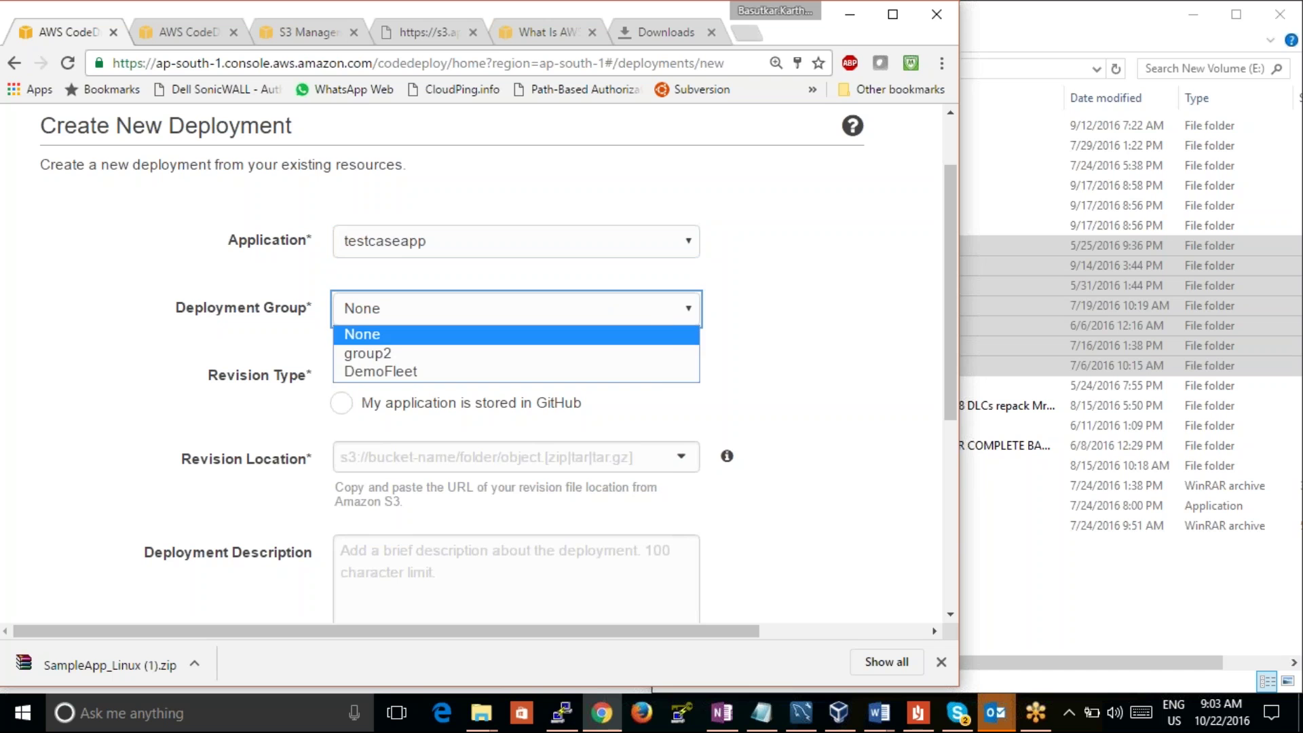
left_click(663, 372)
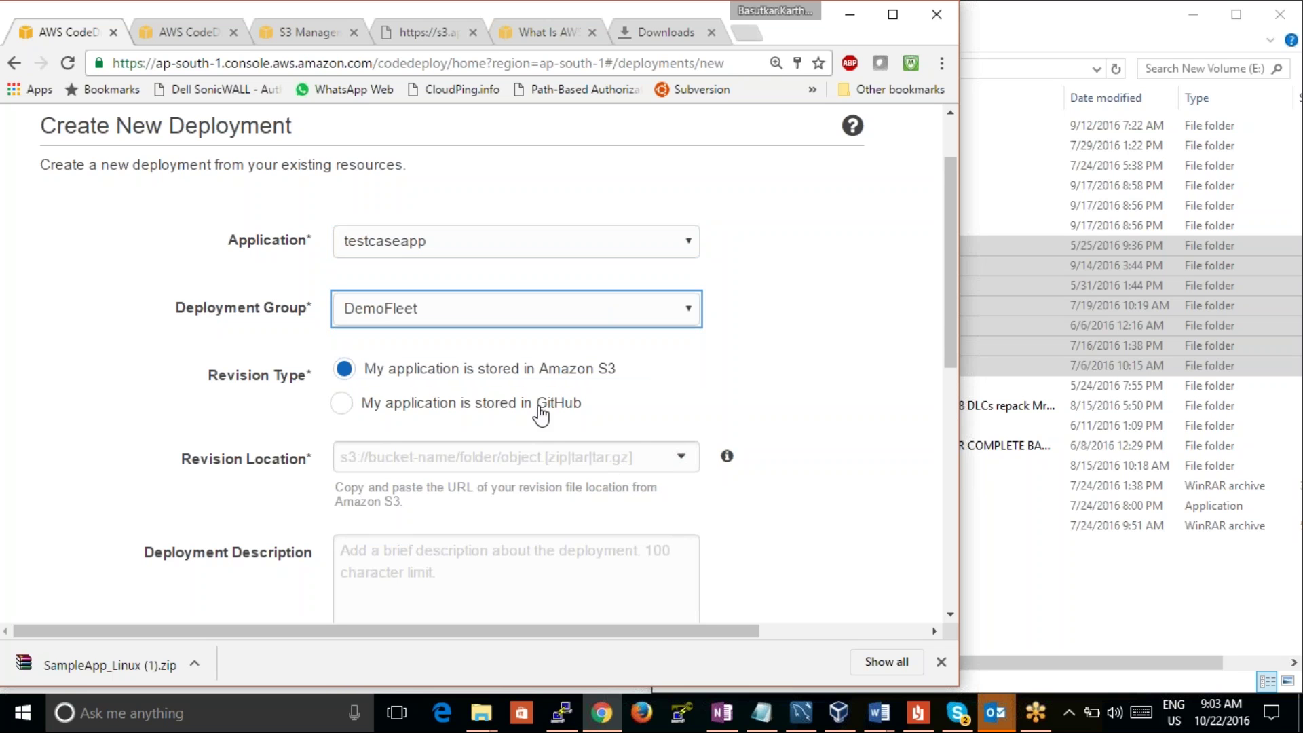
Step: Paste the S3 link as revision location, add description 'ashckdah', and deploy
left_click(537, 458)
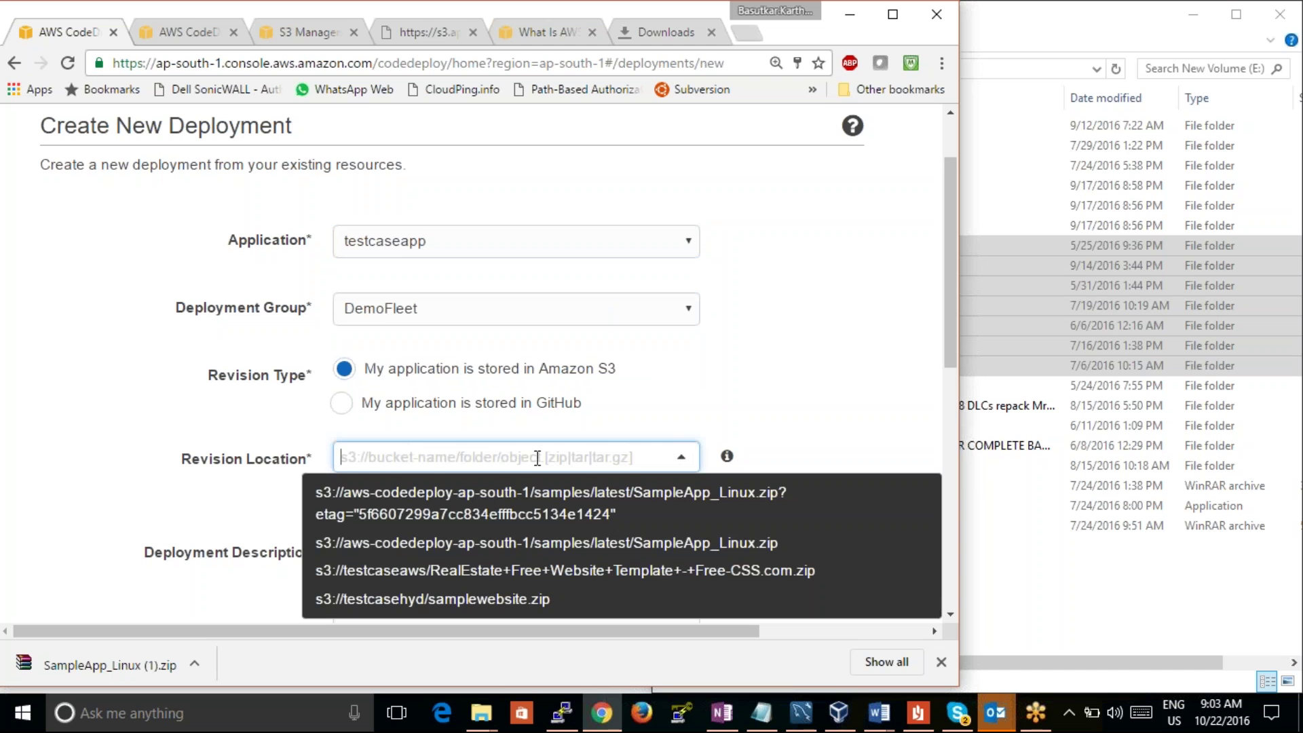
key("ctrl+v")
left_click(799, 374)
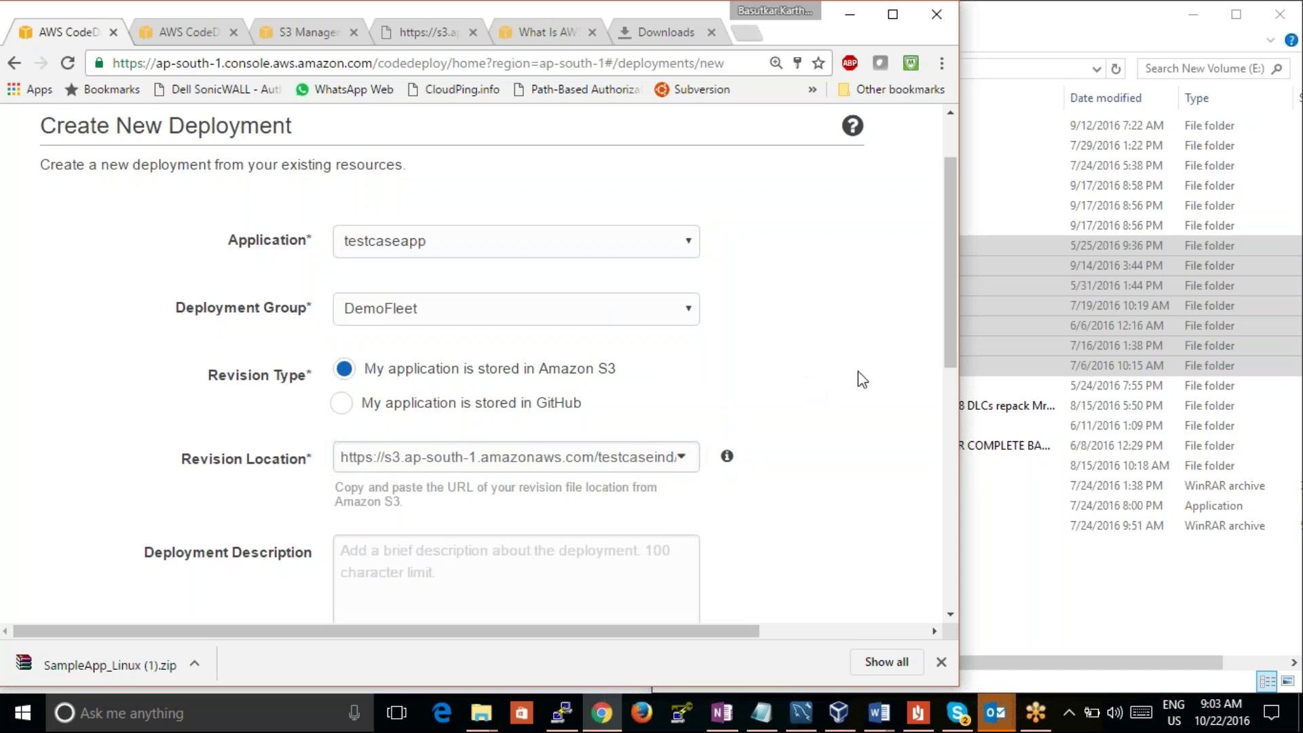
left_click_drag(950, 335, 953, 449)
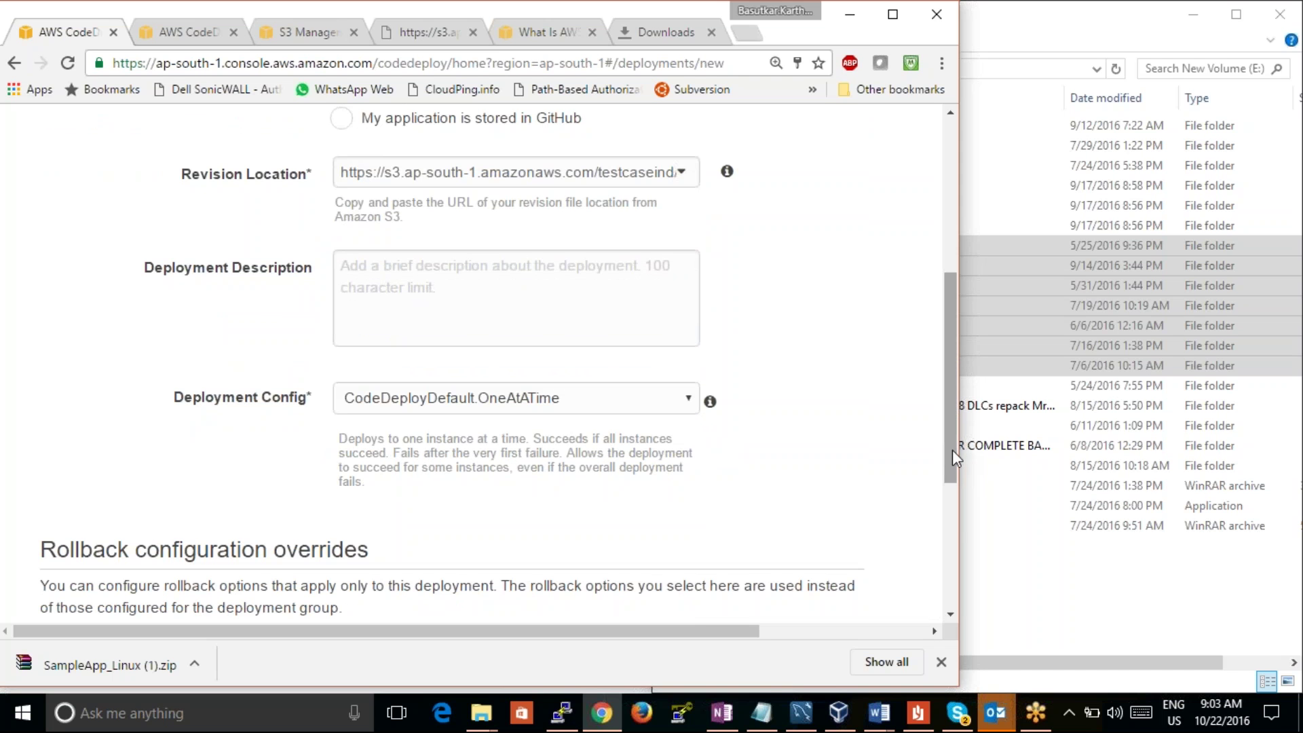
left_click_drag(952, 450, 951, 450)
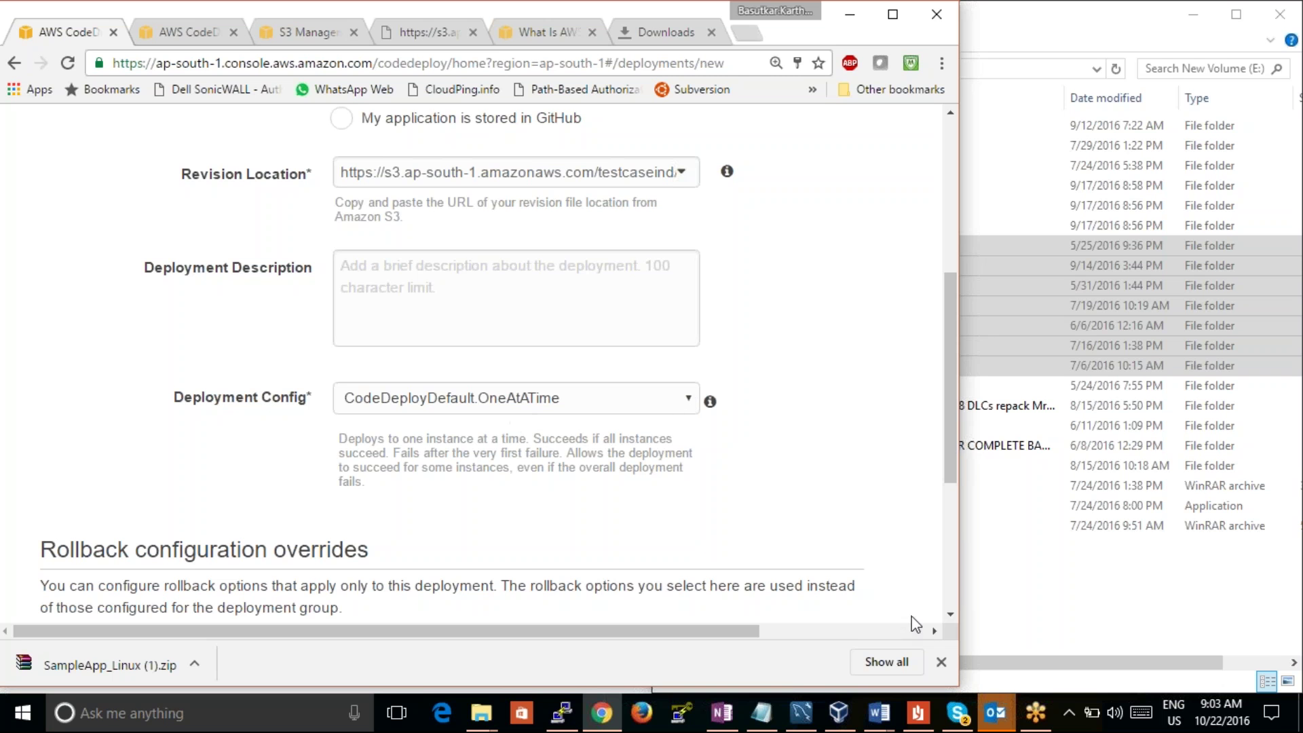
left_click(629, 277)
type("ashckdah")
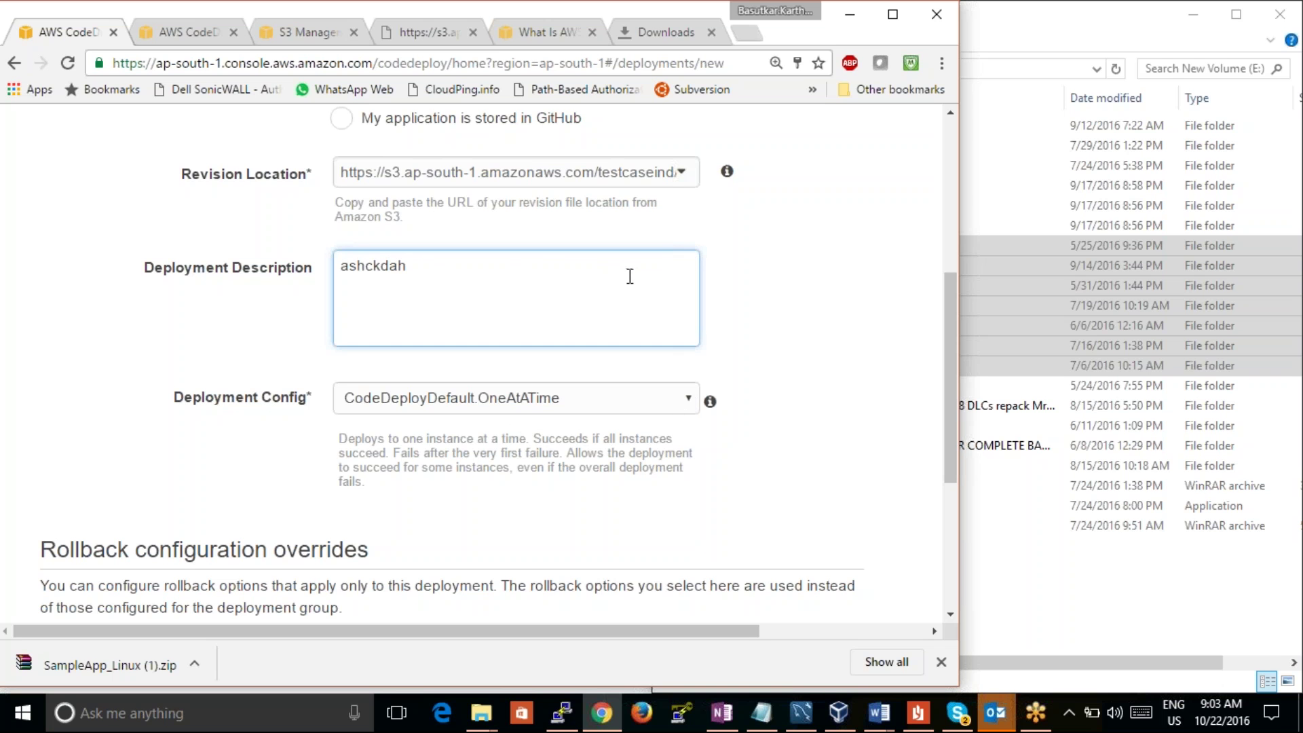
left_click_drag(947, 403, 947, 533)
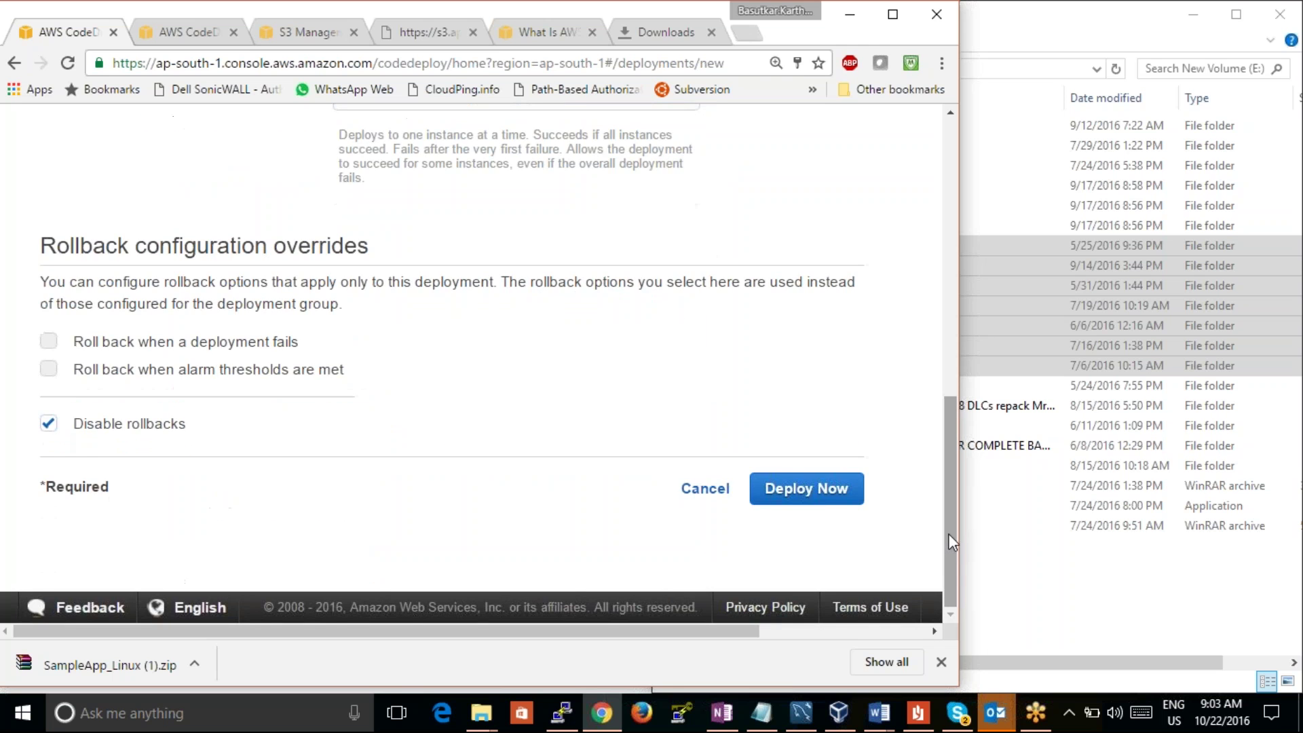
left_click(841, 490)
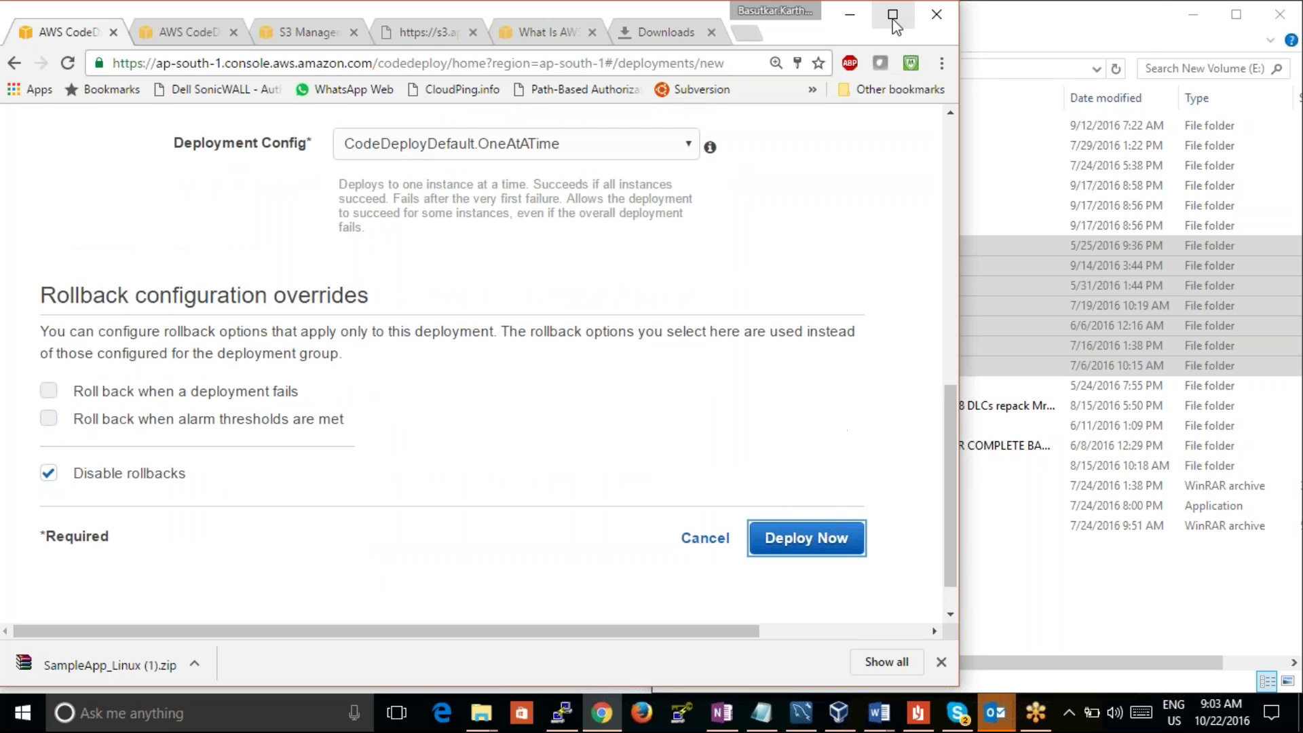
left_click(892, 15)
Step: Review the unsupported Revision Location error and paste the S3 link into a new Notepad window
left_click_drag(1292, 442, 1256, 273)
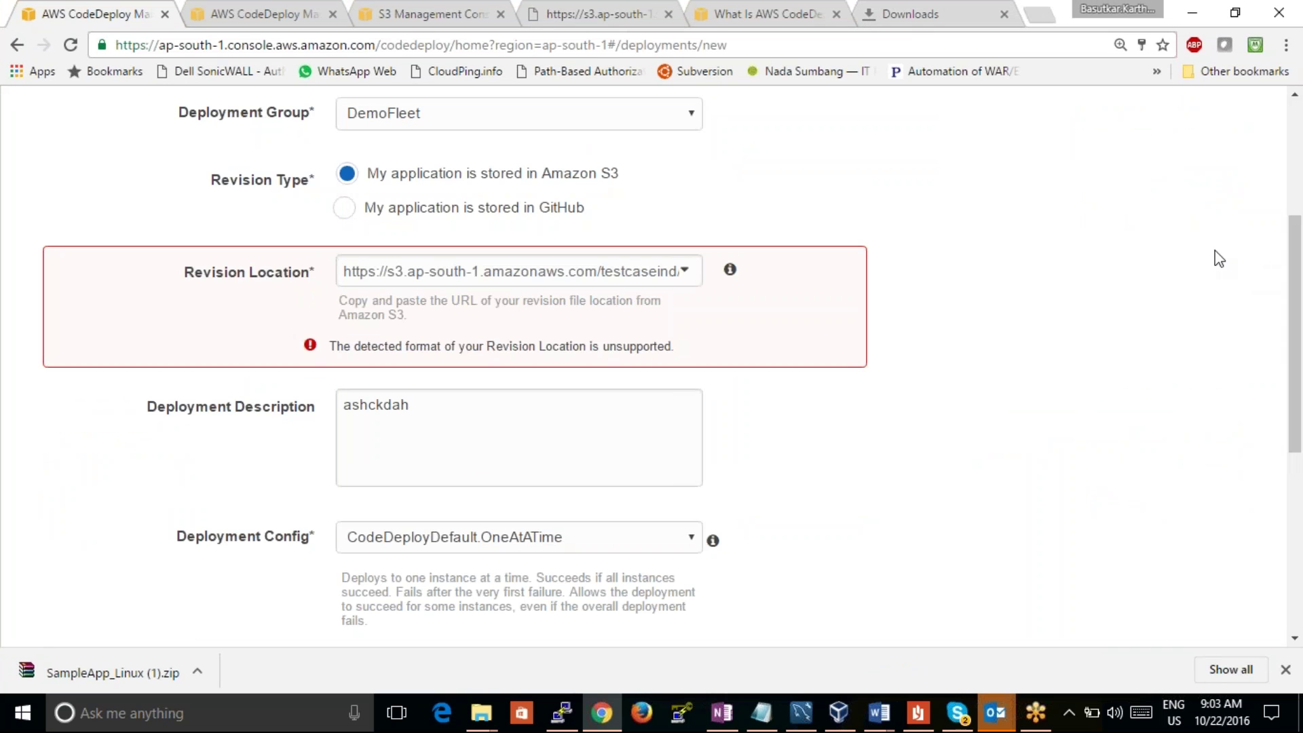
left_click(559, 268)
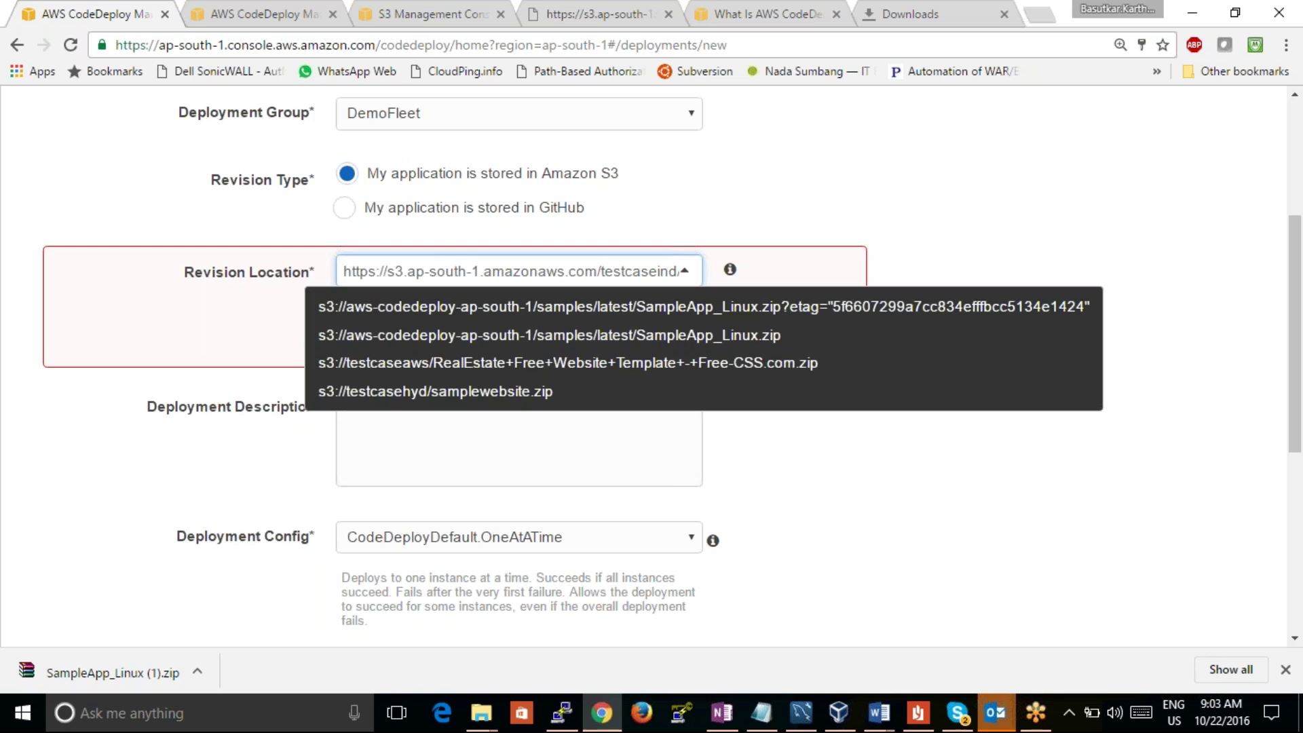
left_click(761, 713)
key("ctrl+v")
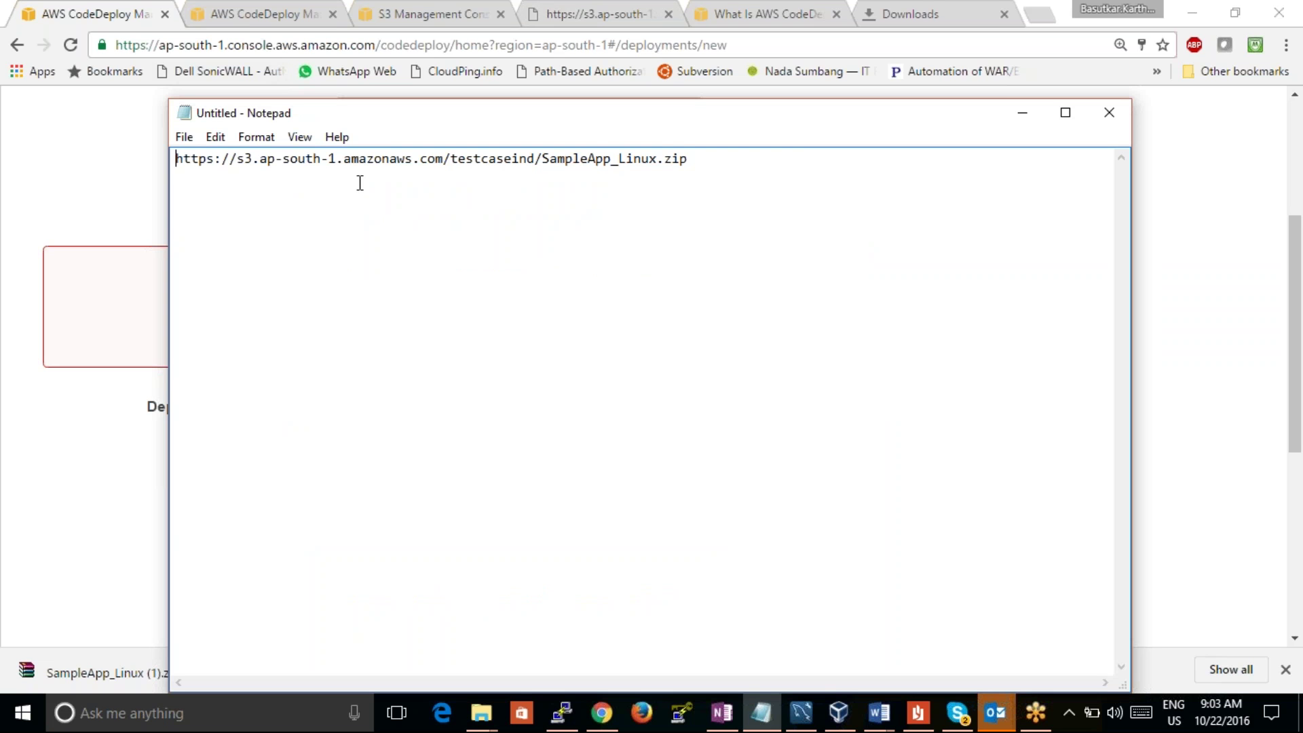
Step: Select the pasted S3 URL in Notepad and minimize it back to the deployment form
left_click_drag(690, 162, 177, 153)
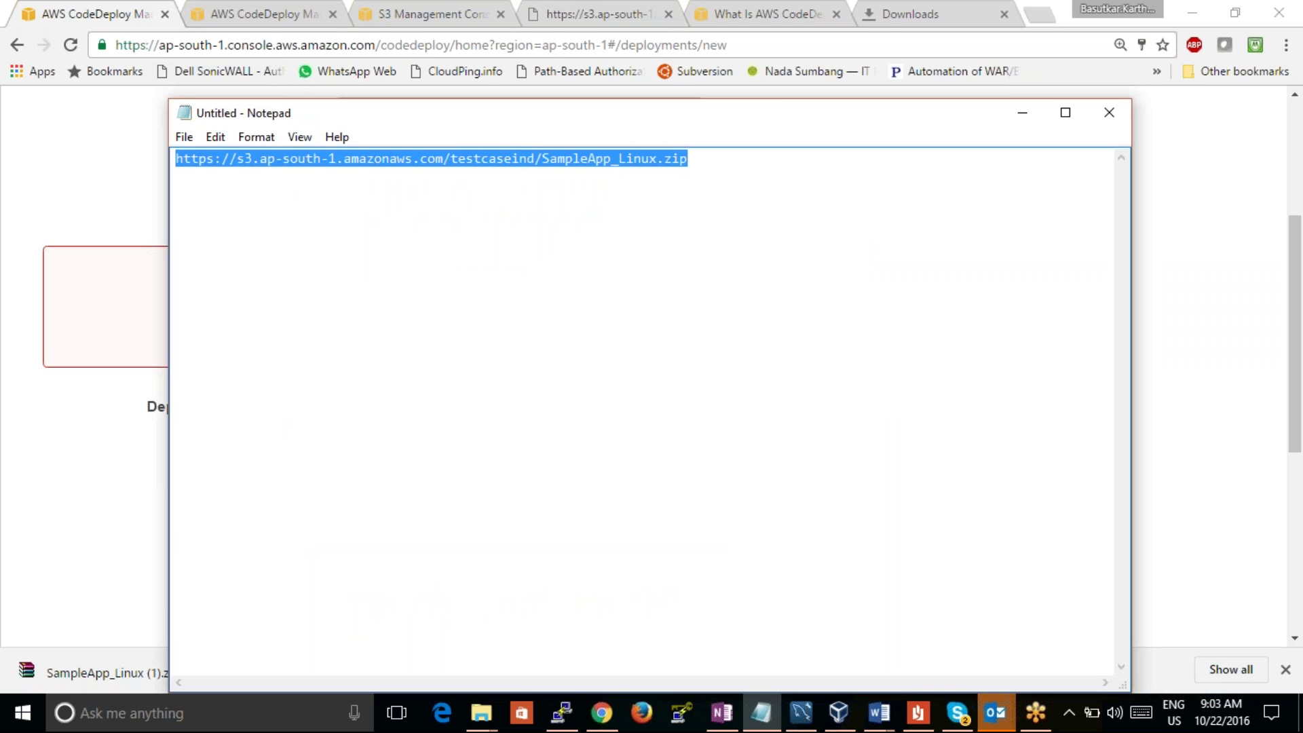
left_click(1022, 114)
Step: Toggle Revision Type to GitHub and back to Amazon S3, then paste the S3 object URL
left_click(563, 208)
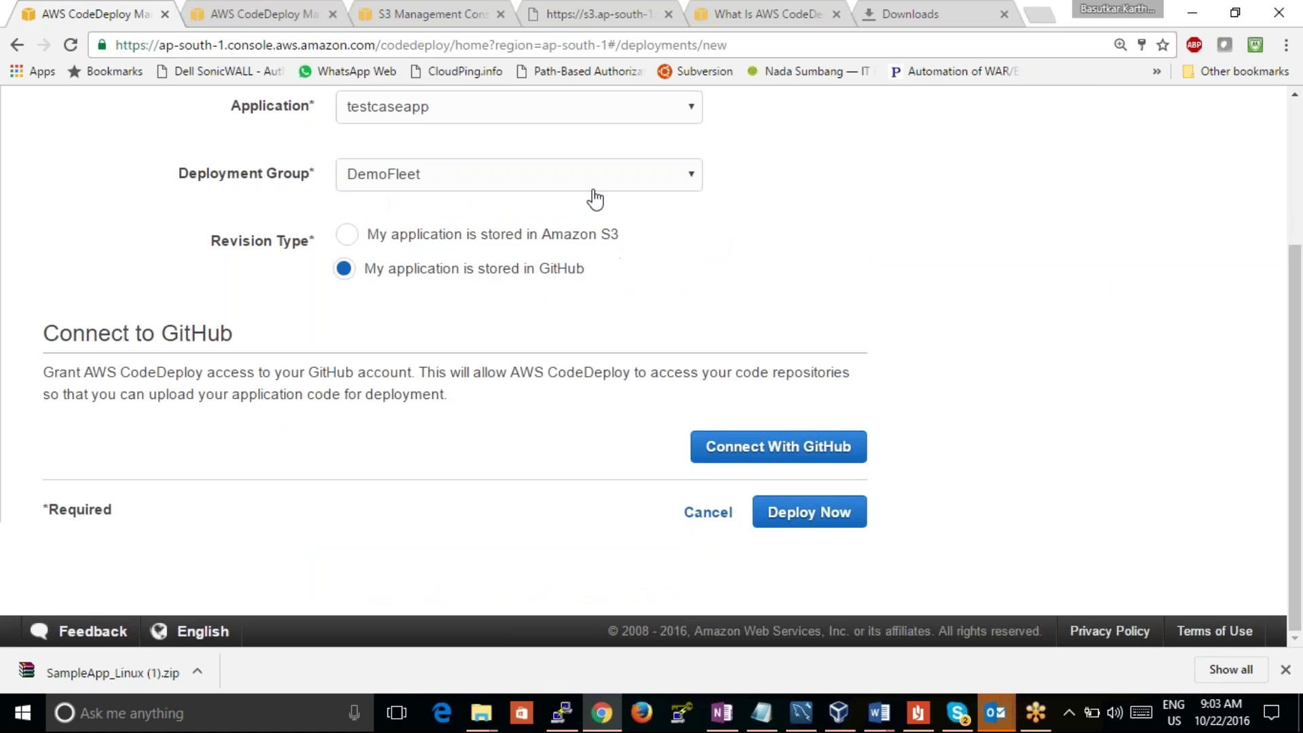
left_click(555, 238)
triple_click(514, 334)
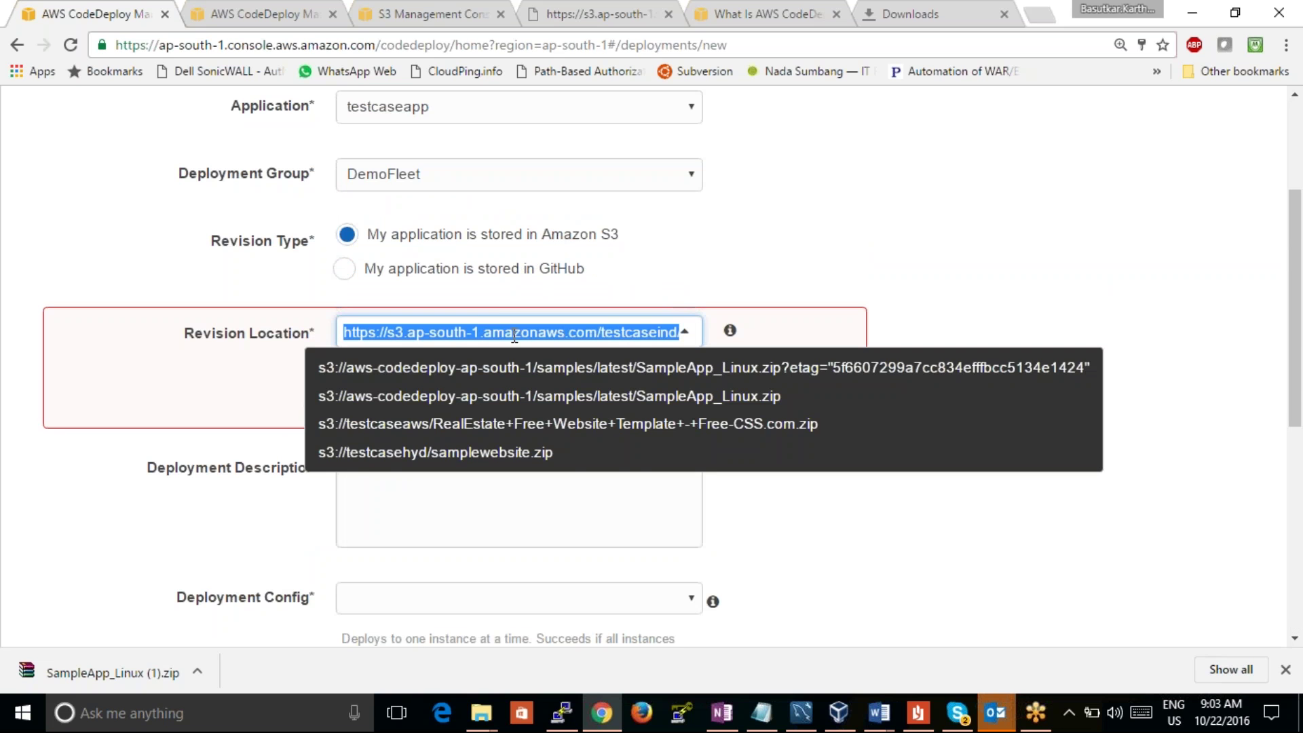
key("ctrl+v")
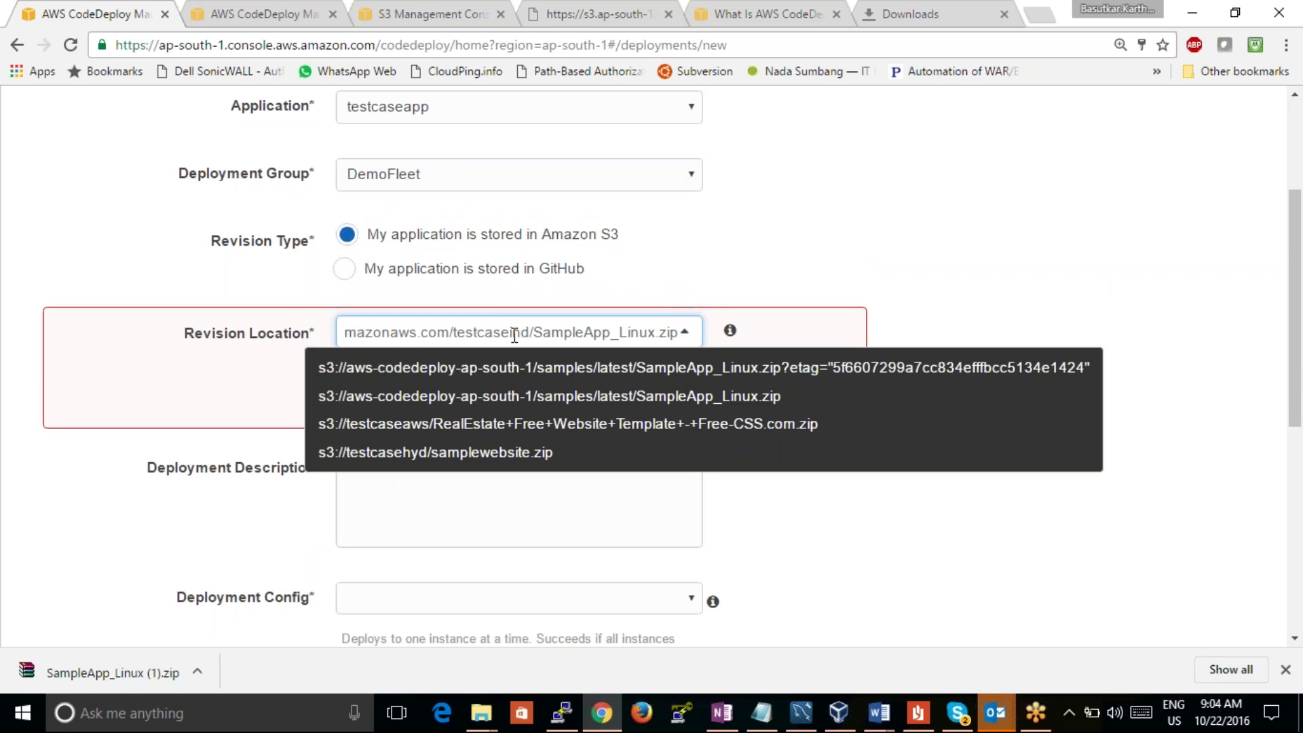
left_click(1258, 224)
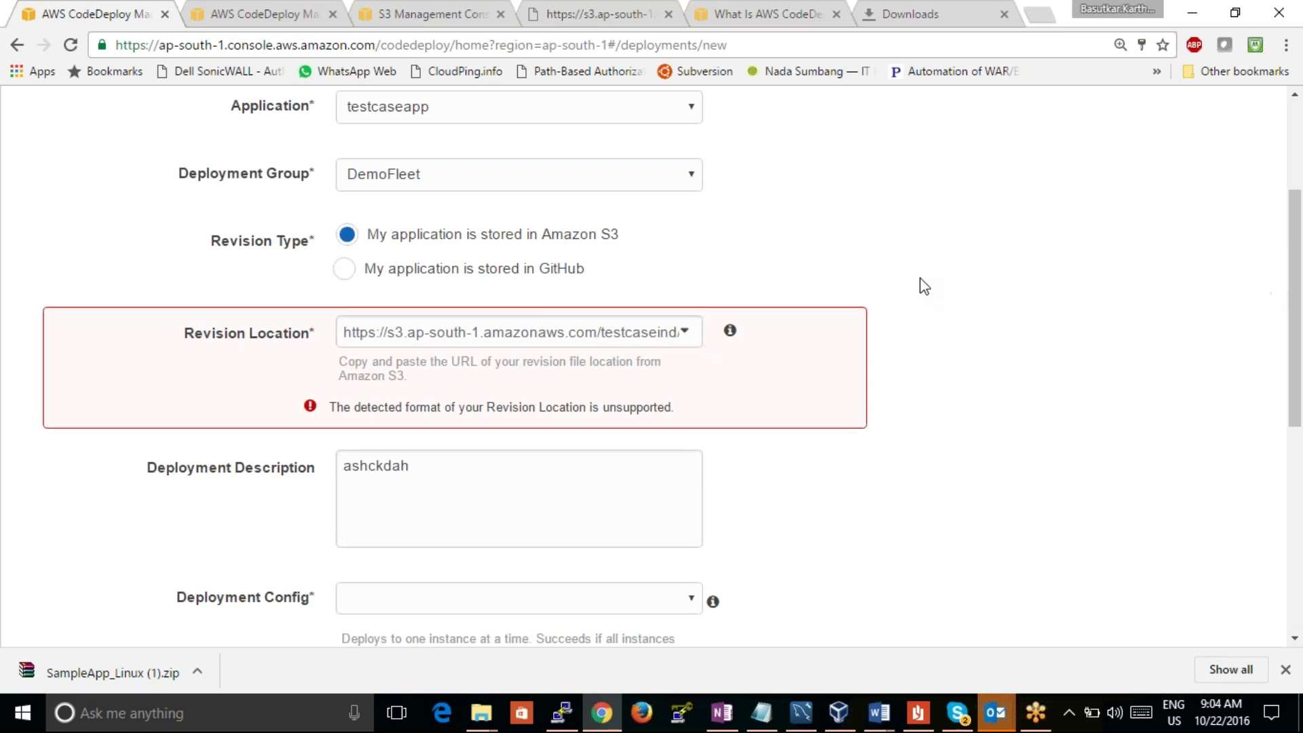
left_click(545, 333)
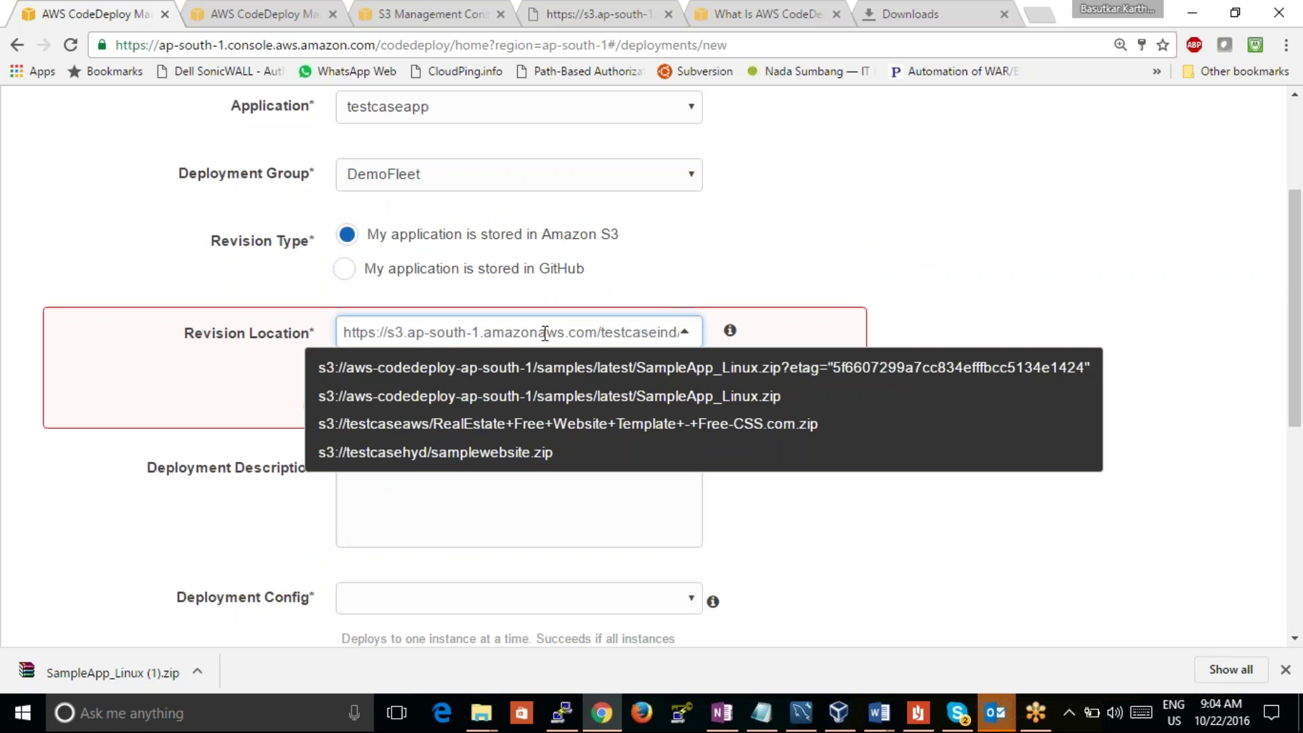
key("Right")
key("Right")
key("Right")
key("Right")
key("Right")
key("Right")
key("Right")
key("Right")
key("Right")
key("Right")
key("Right")
key("Right")
key("Right")
key("Right")
key("Right")
key("Right")
key("Right")
key("Right")
key("Right")
key("Right")
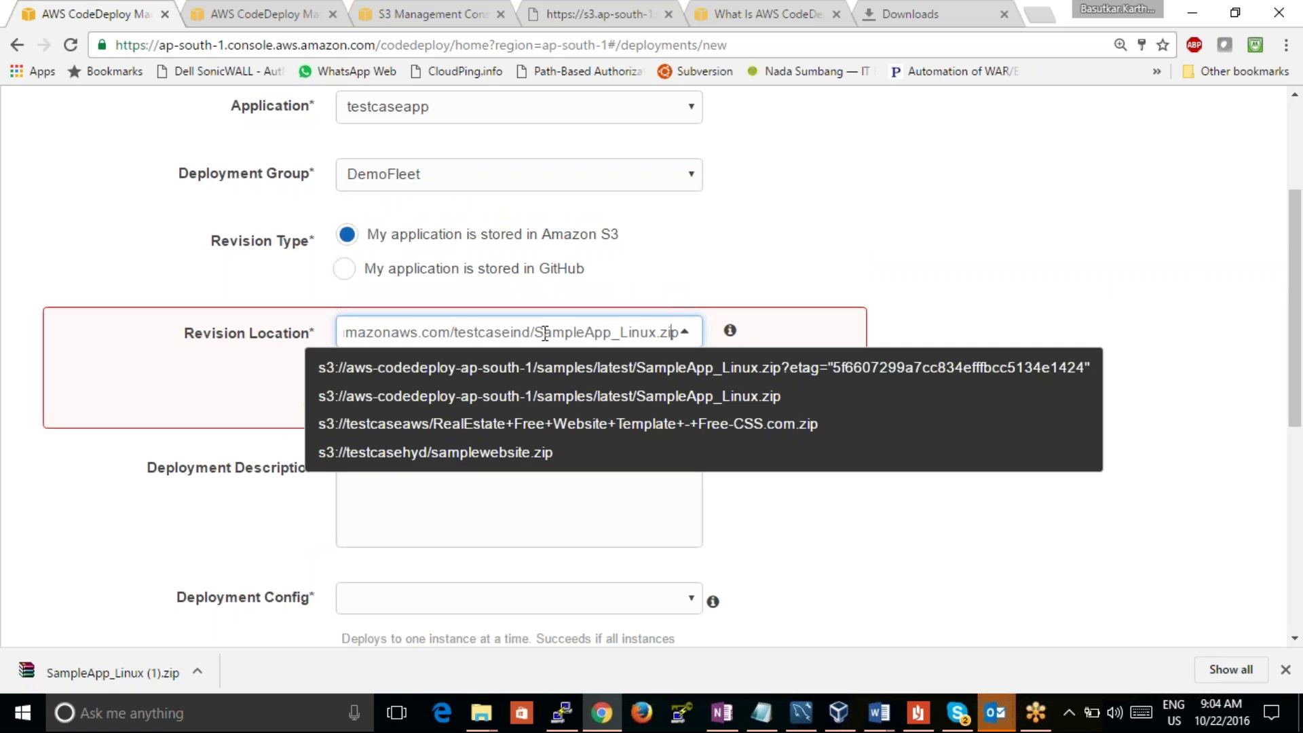
key("Left")
key("Left")
key("Left")
key("Left")
key("Left")
key("Left")
key("Left")
key("Left")
key("Left")
key("Left")
key("Left")
key("Left")
key("Left")
key("Left")
key("Left")
key("Left")
key("Left")
key("Left")
key("Left")
key("Left")
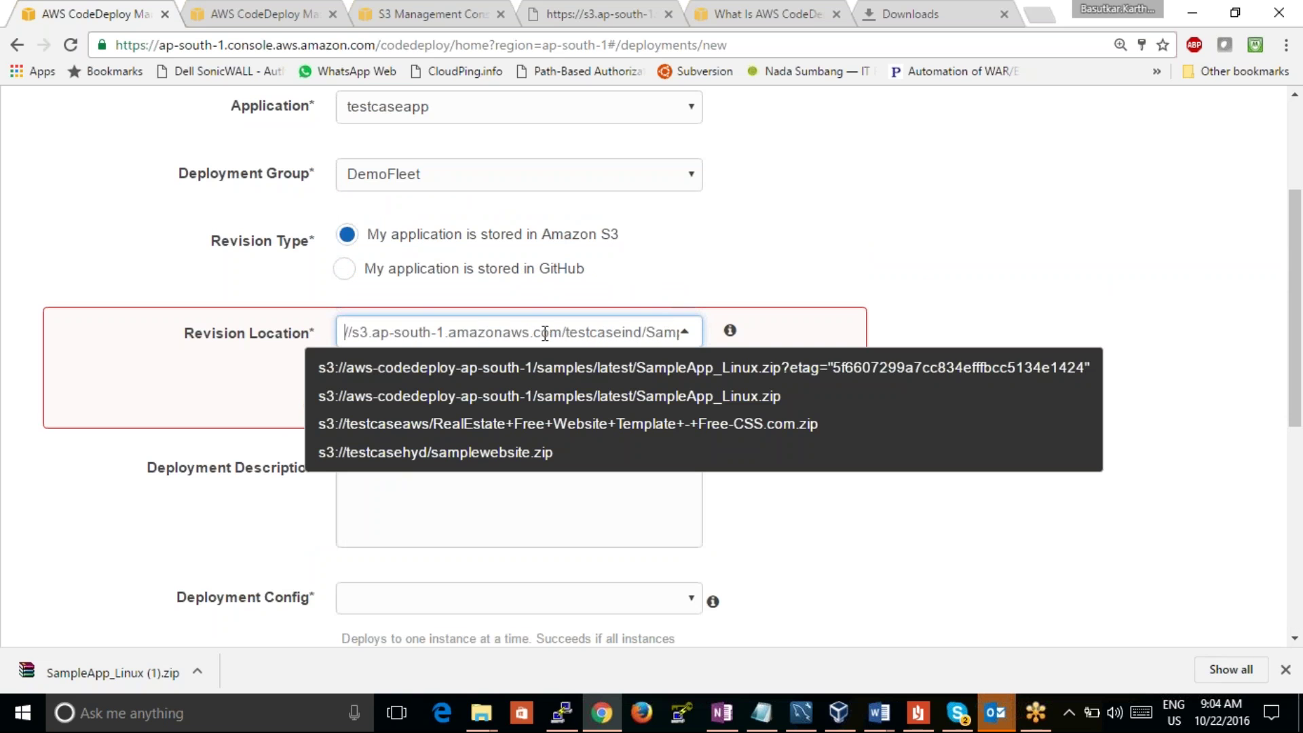
key("Right")
key("Right")
key("Right")
key("Right")
key("Right")
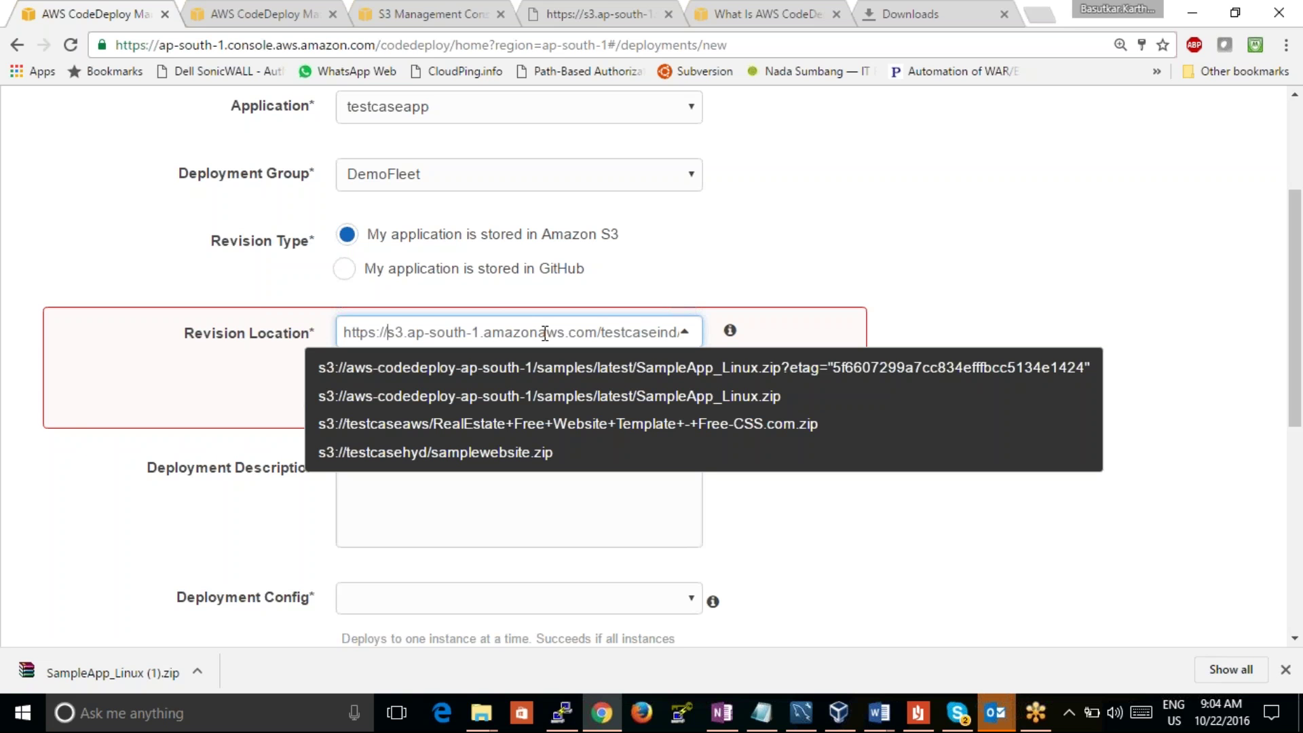
type("Sampl")
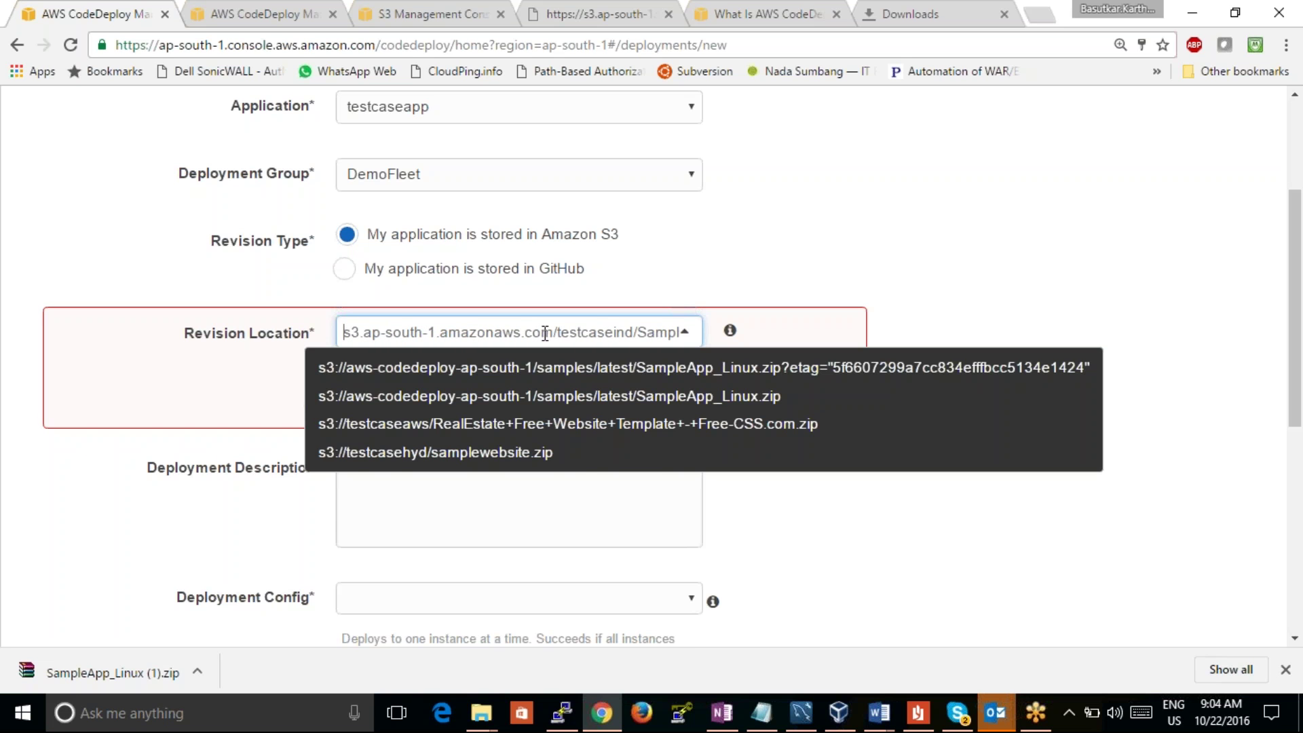
left_click(1283, 340)
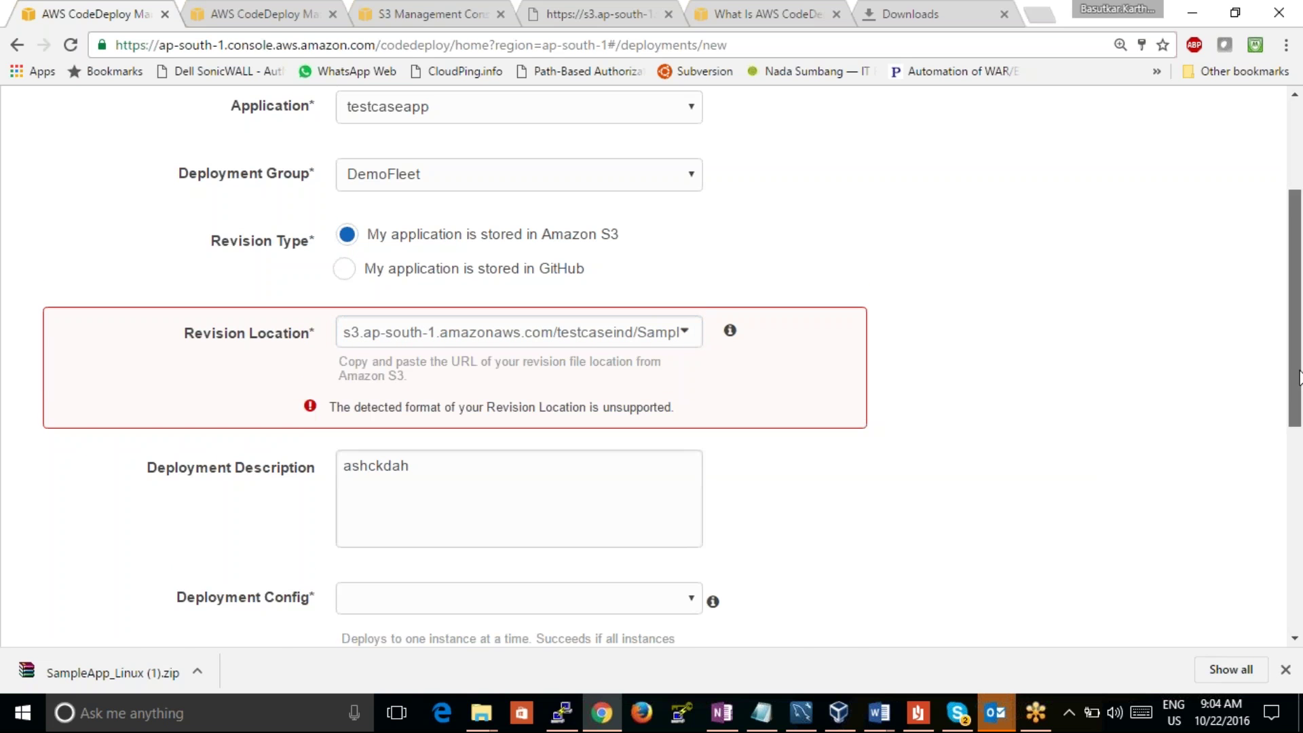
scroll(1262, 446, "down", 2)
scroll(1262, 446, "down", 1)
left_click_drag(1251, 460, 1233, 562)
left_click(1237, 429)
left_click_drag(1297, 448, 1271, 567)
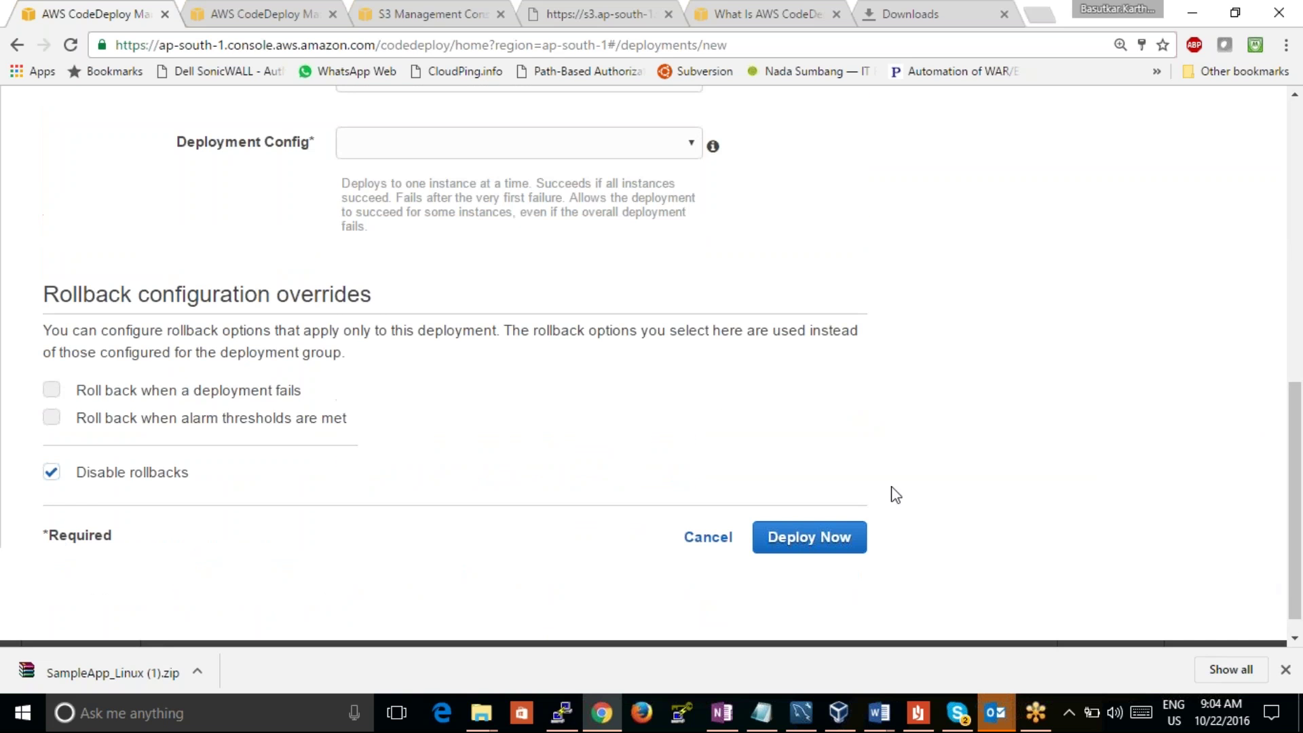
left_click_drag(1297, 487, 1249, 293)
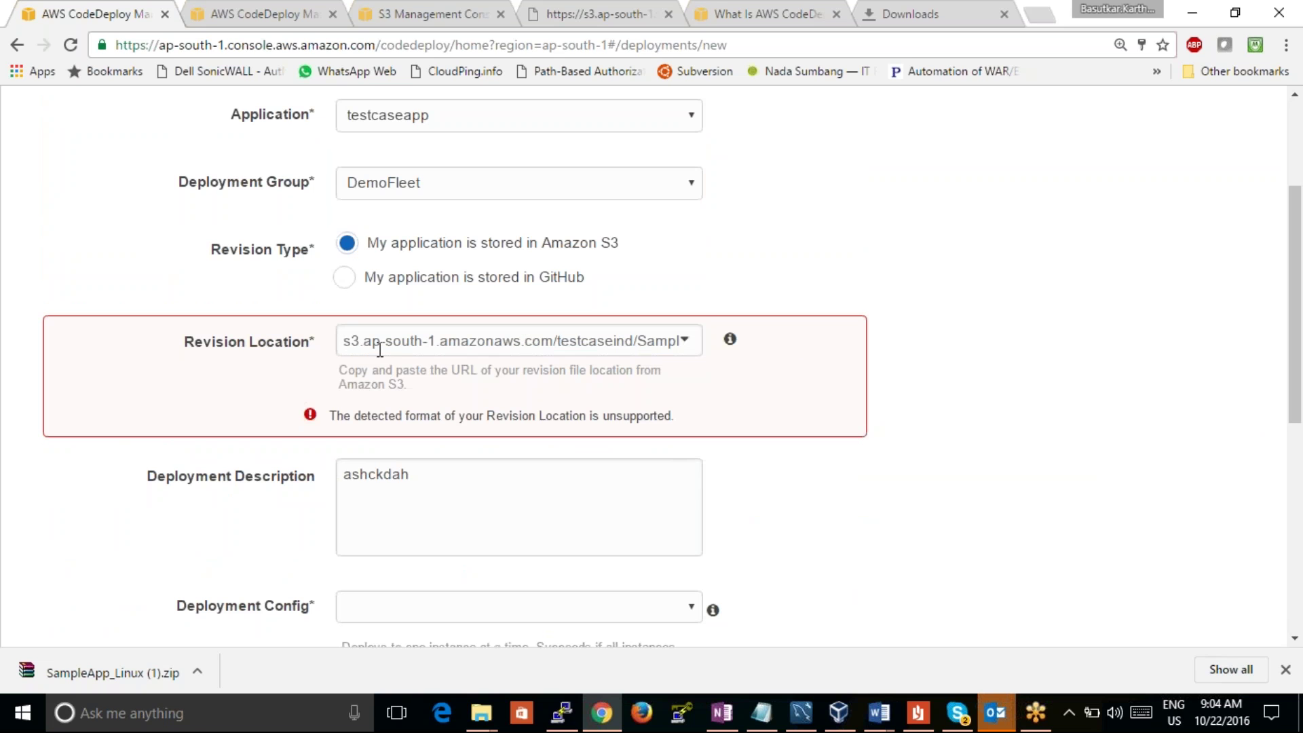
left_click(379, 342)
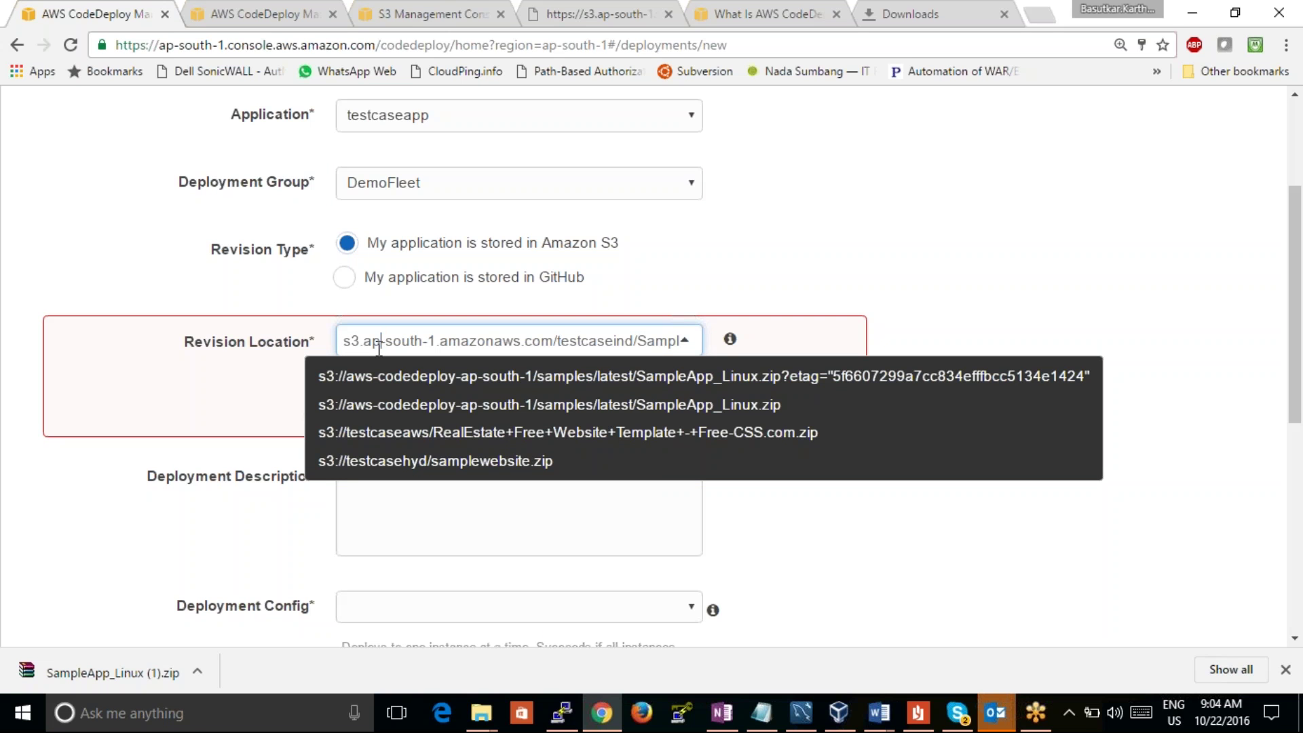
key("Home")
type("https://")
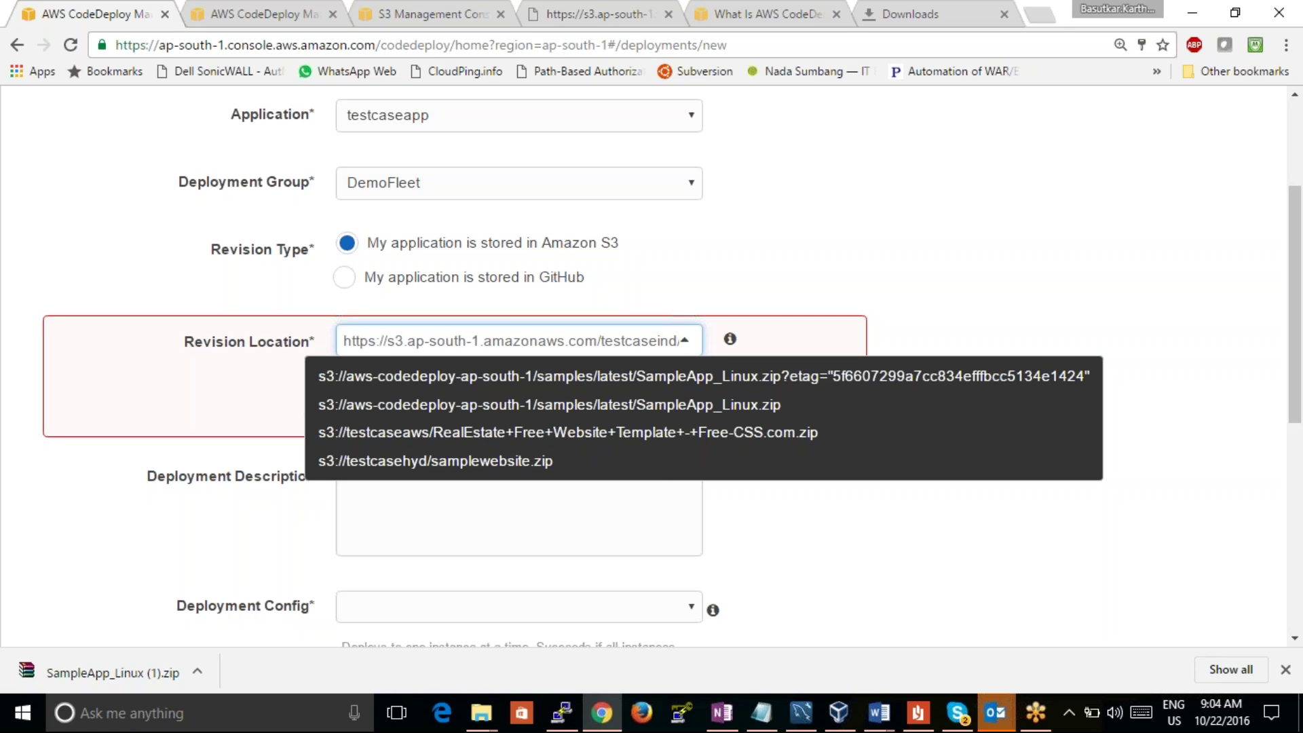
Step: Retry Deploy Now, which is rejected as unsupported, and return to the revisions page
scroll(1274, 525, "down", 4)
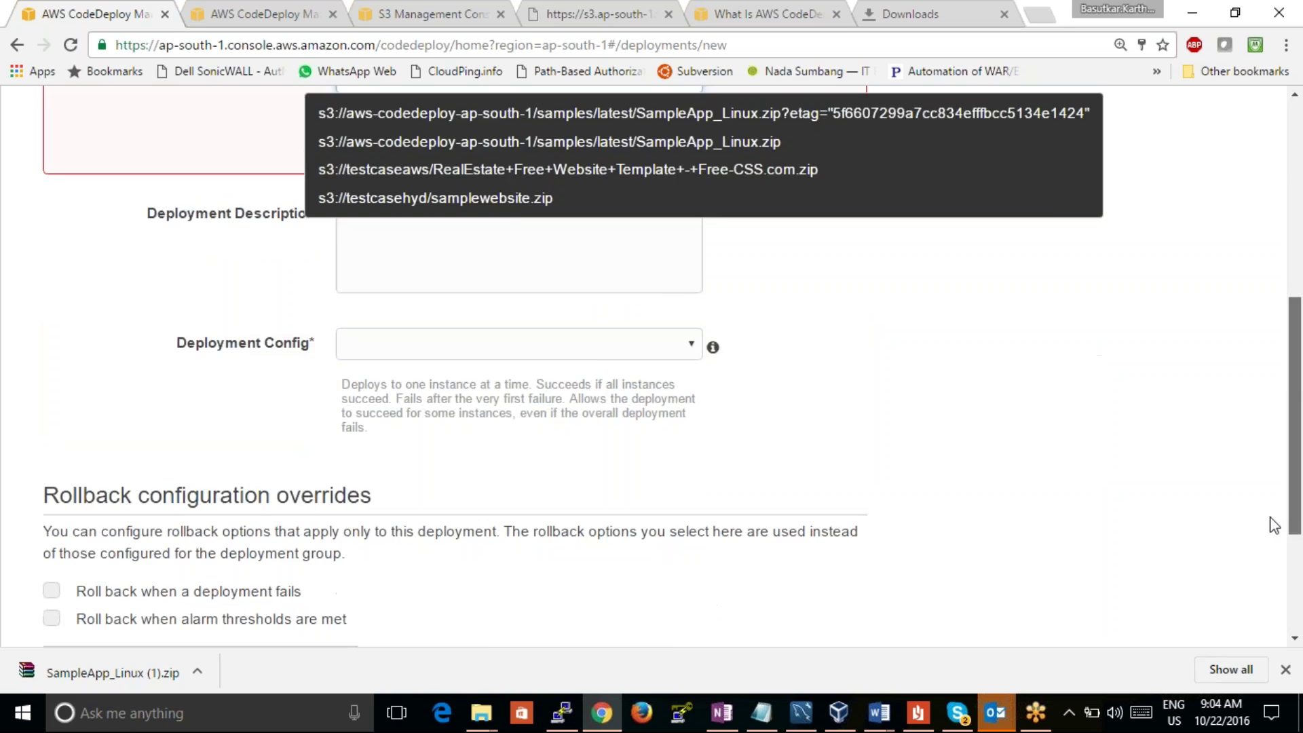
scroll(1273, 524, "down", 3)
left_click(848, 528)
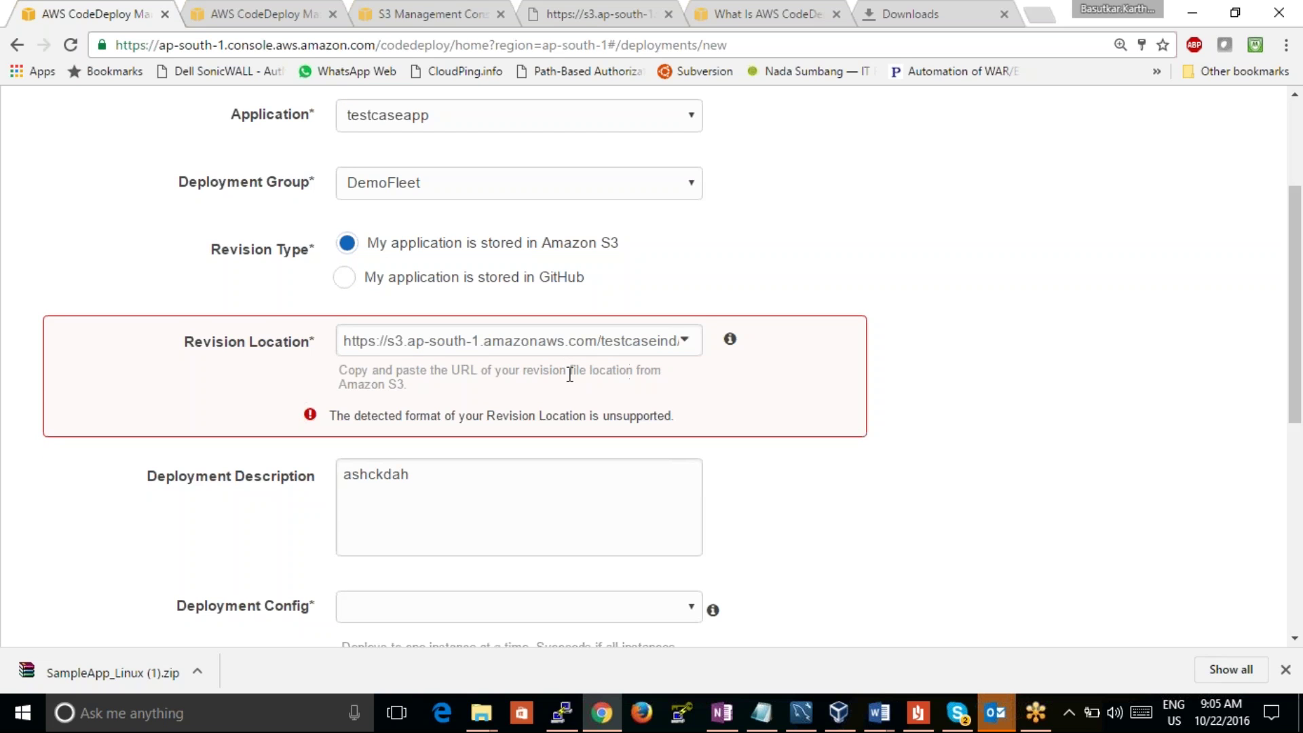
left_click(284, 9)
Step: Copy the link address of the SampleApp_Linux.zip object from its S3 properties
left_click(432, 16)
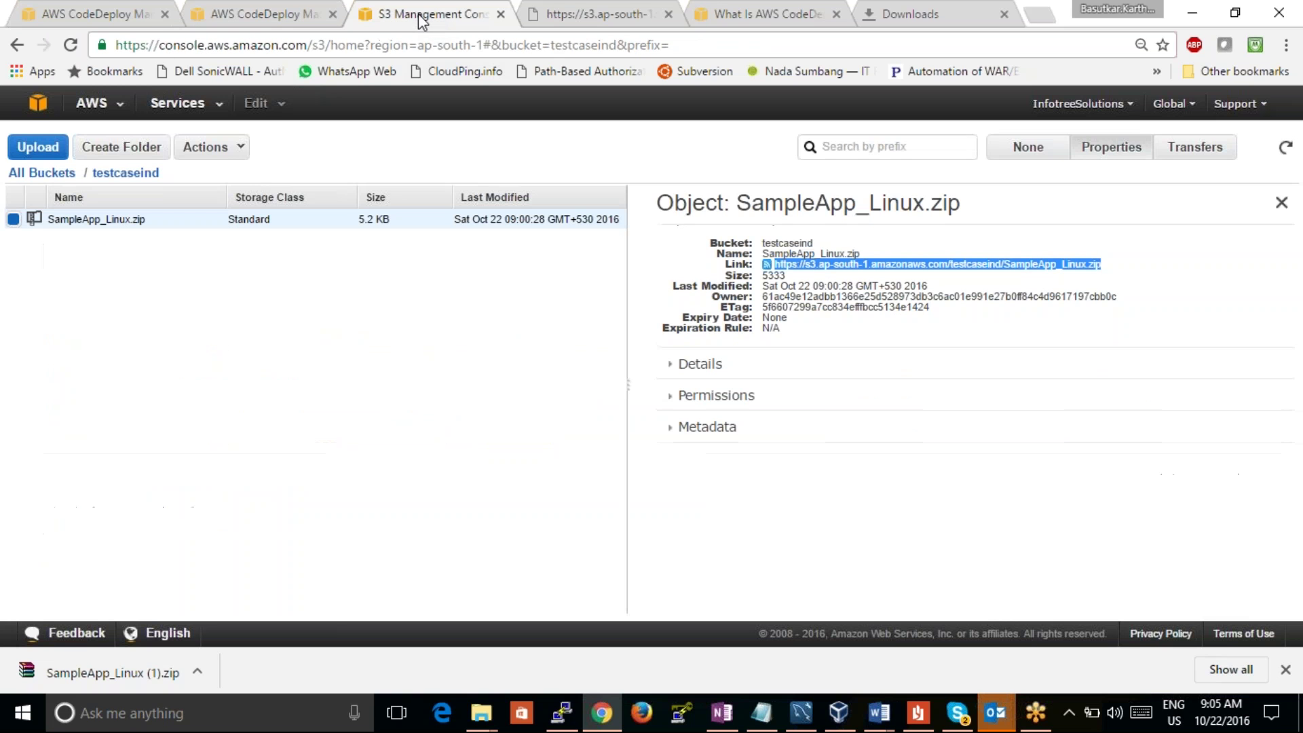
left_click(1161, 266)
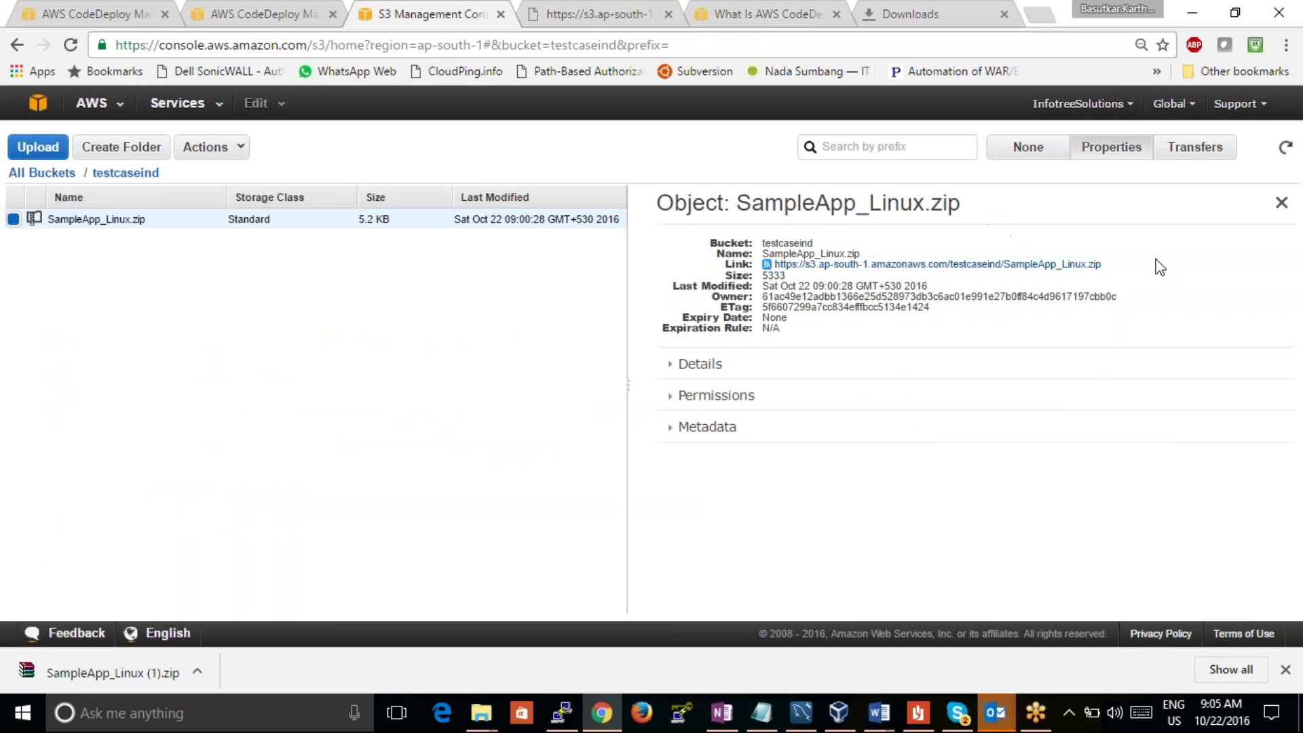
right_click(790, 266)
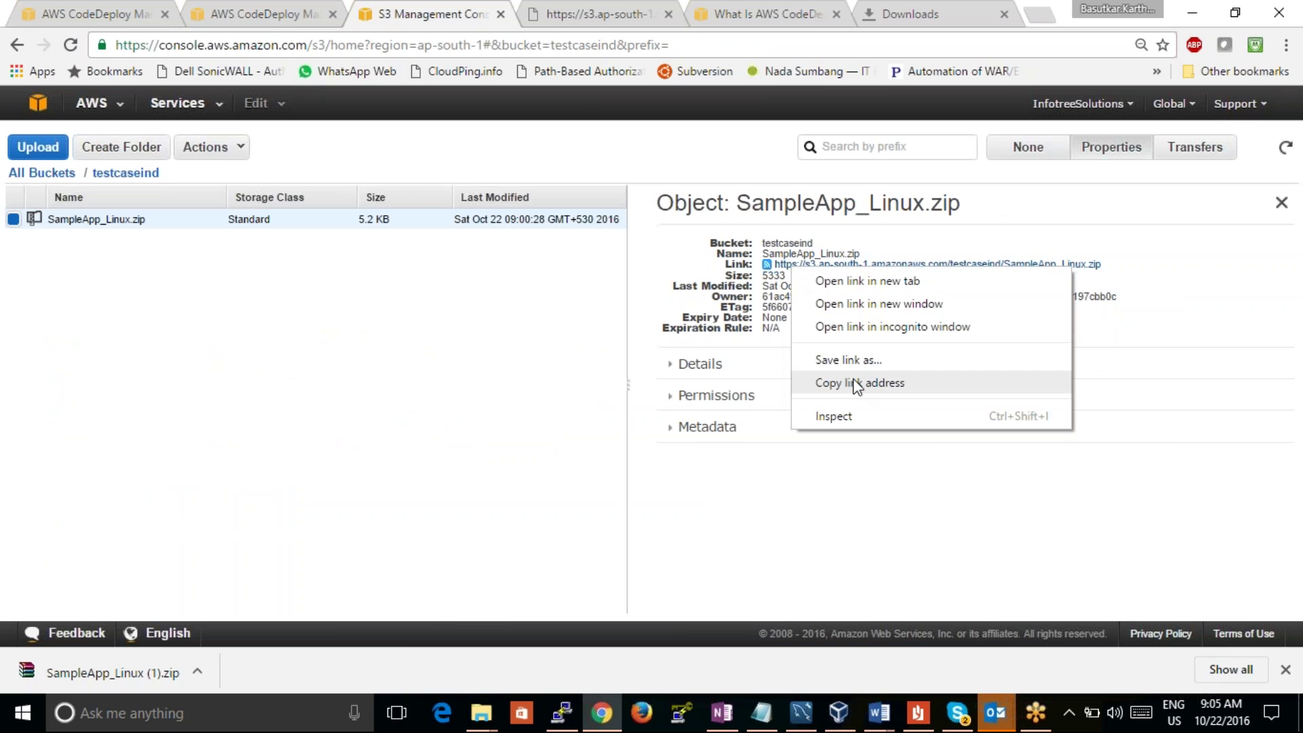
left_click(853, 384)
Step: Replace Revision Location with the copied S3 object link and retry the deployment
left_click(210, 14)
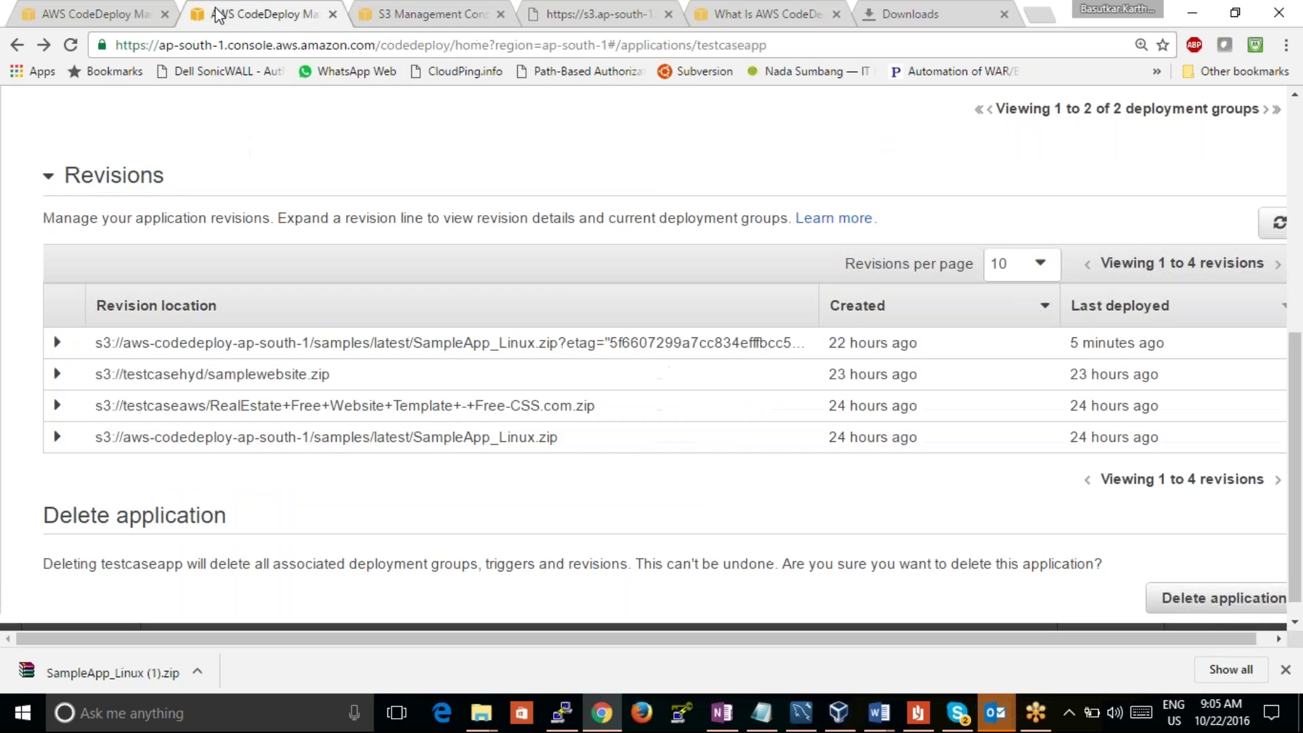
left_click(45, 15)
triple_click(613, 347)
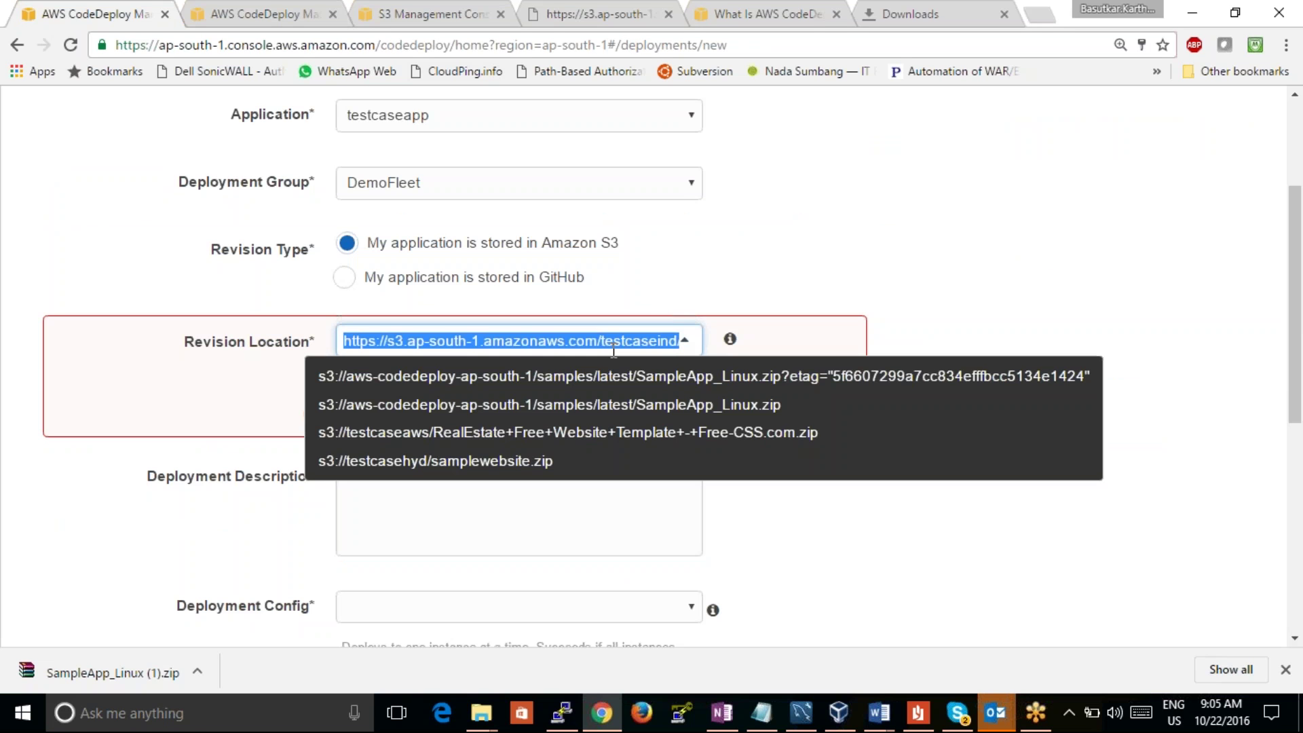
key("BackSpace")
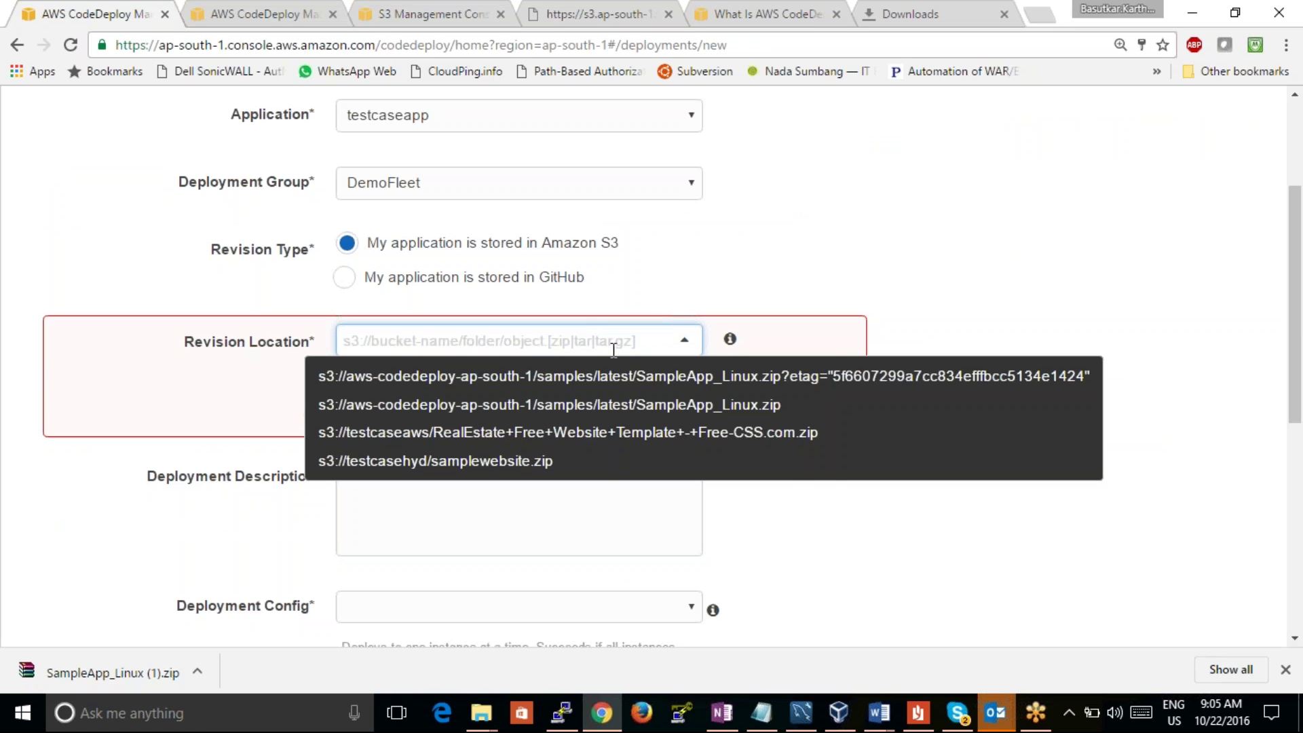
right_click(613, 349)
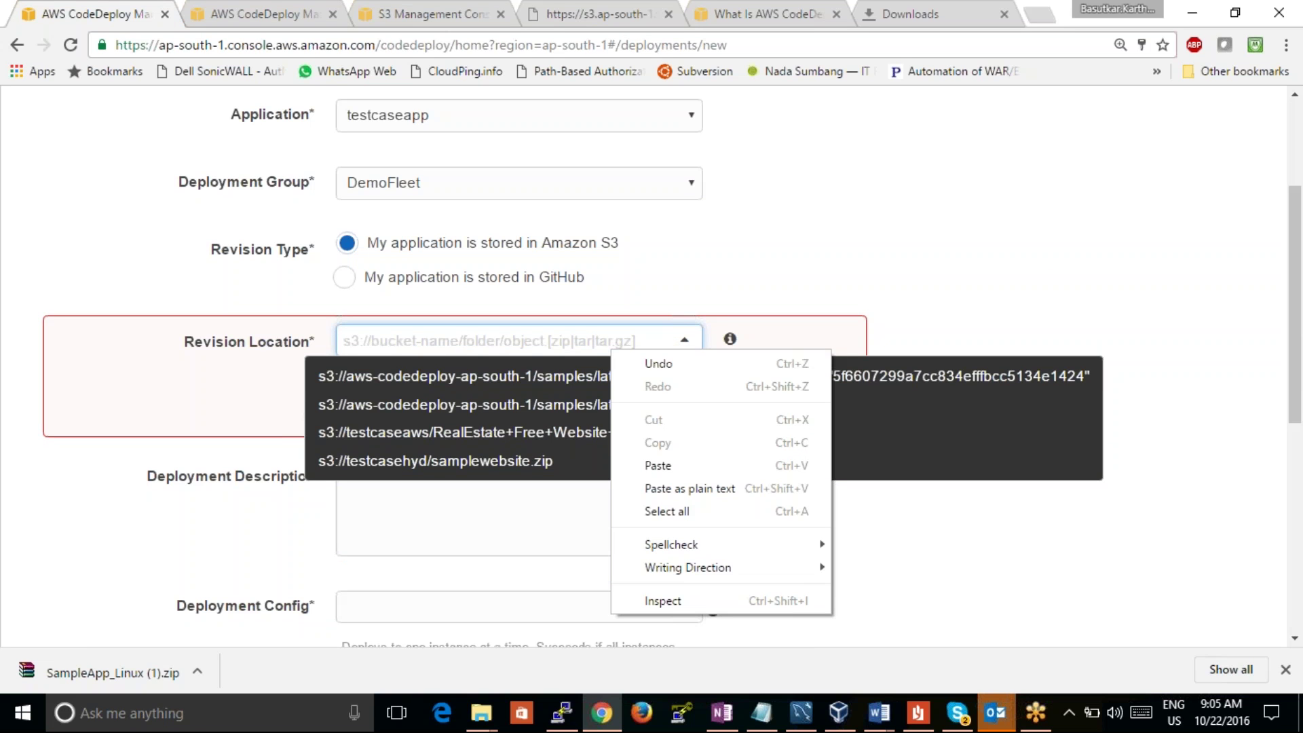
left_click(657, 466)
scroll(1299, 291, "down", 5)
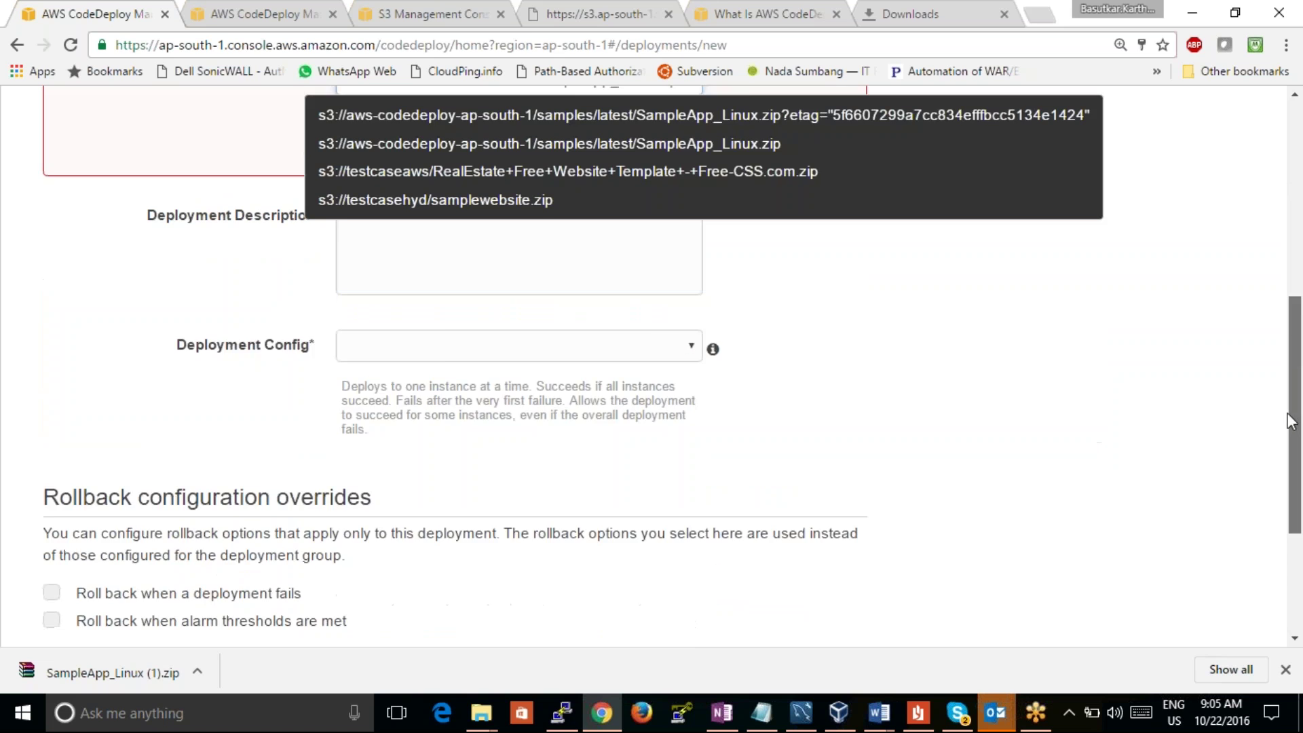
left_click(823, 648)
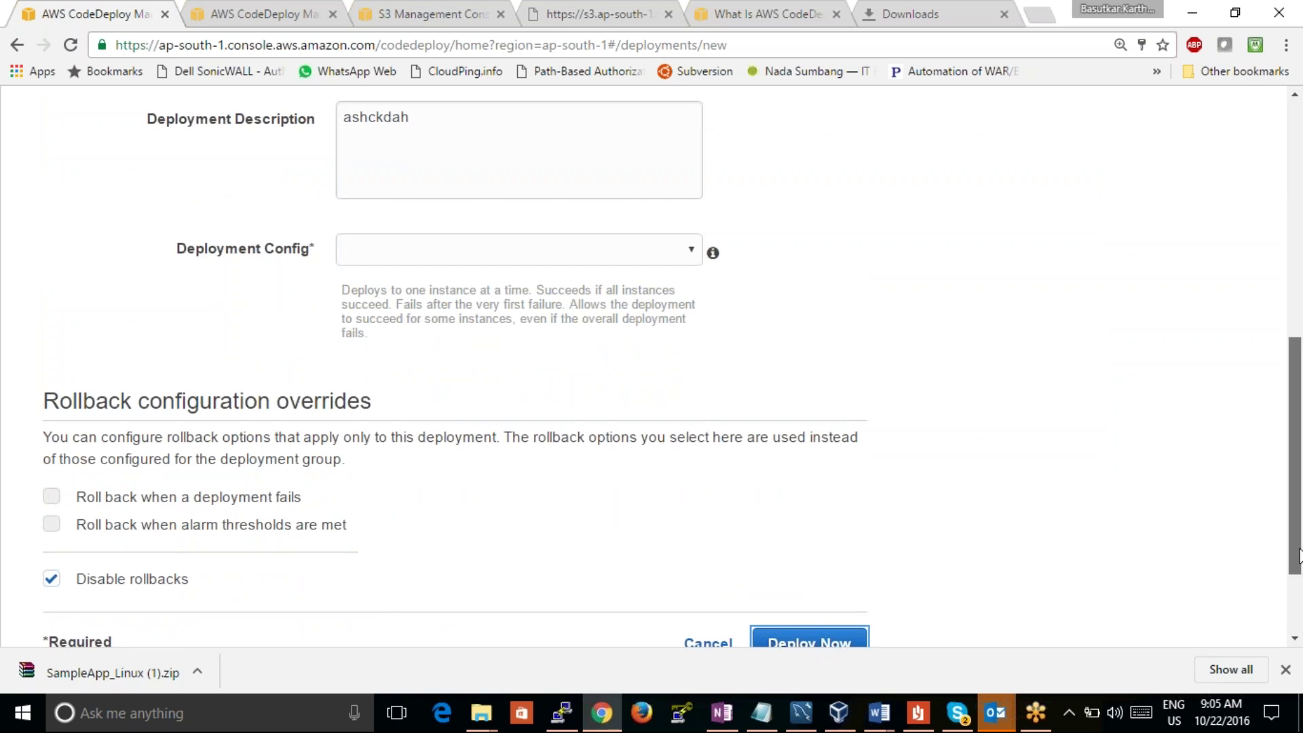
scroll(1256, 412, "up", 6)
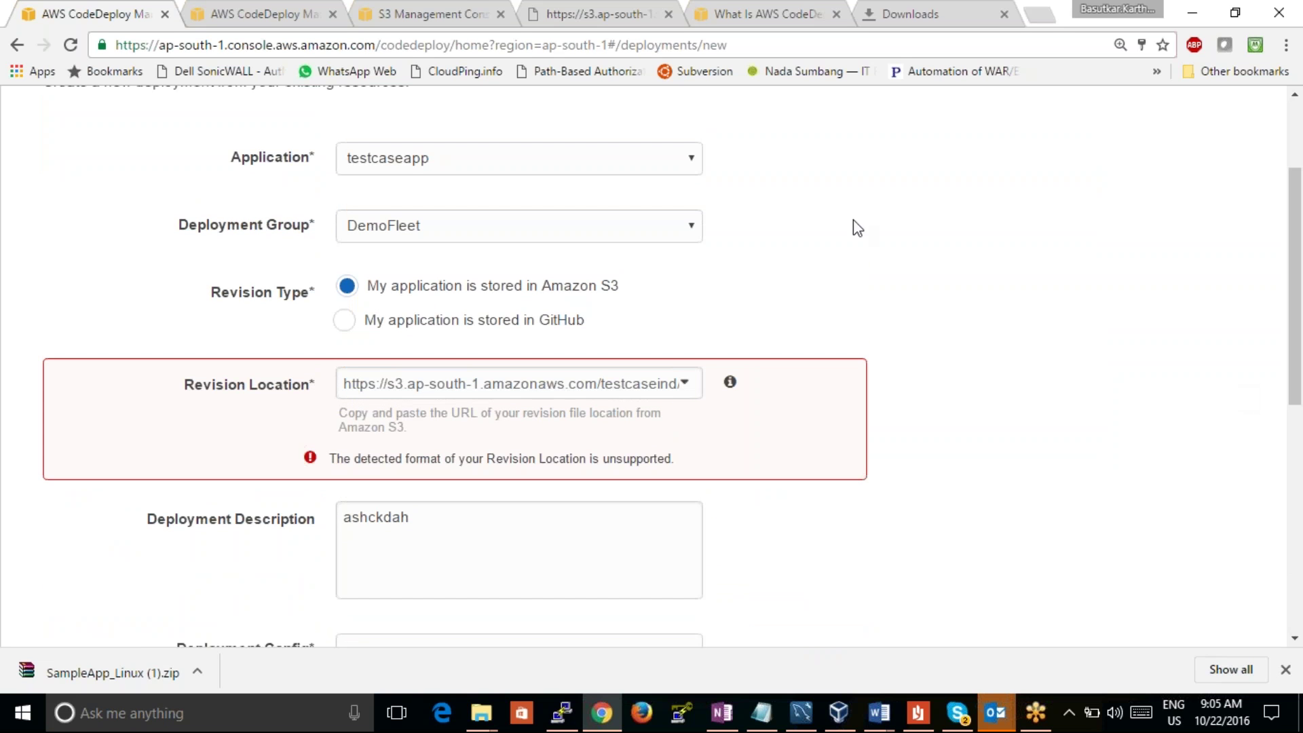
Step: Compare the testcaseapp revisions page with the SampleApp_Linux.zip S3 properties tab
left_click(315, 19)
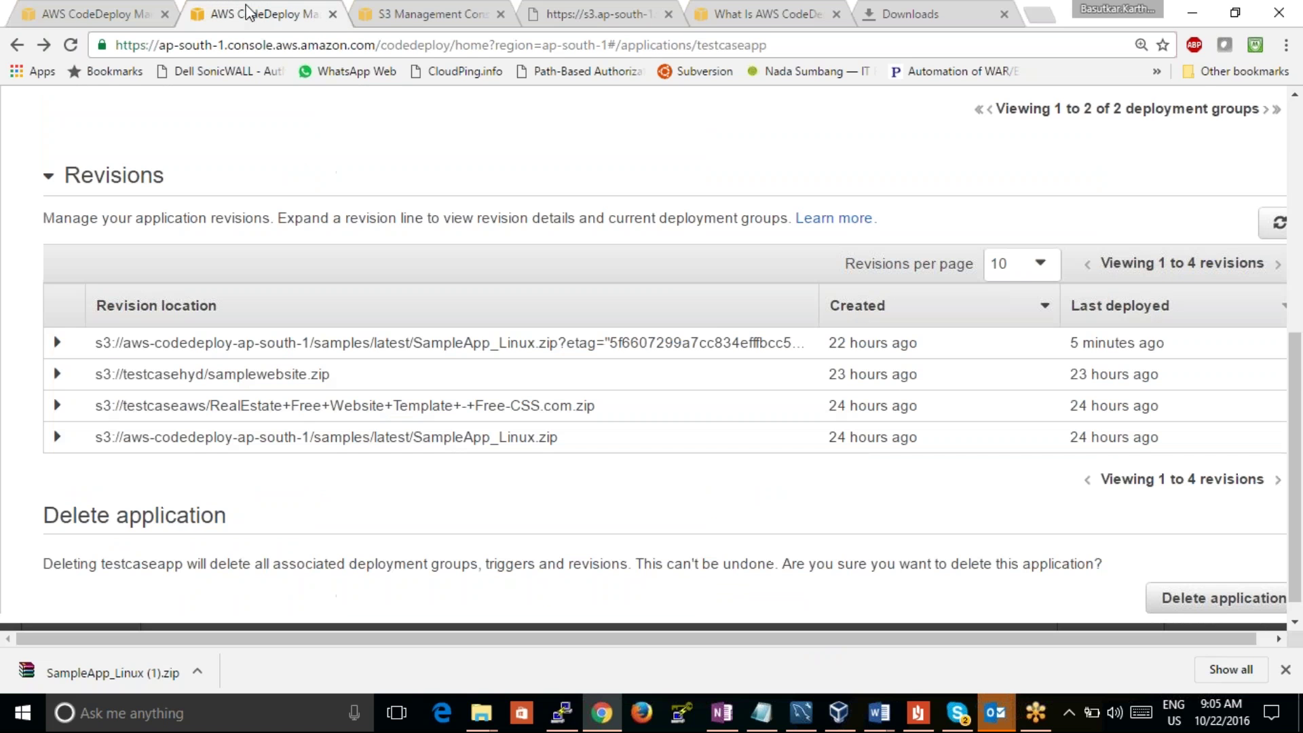
left_click(401, 18)
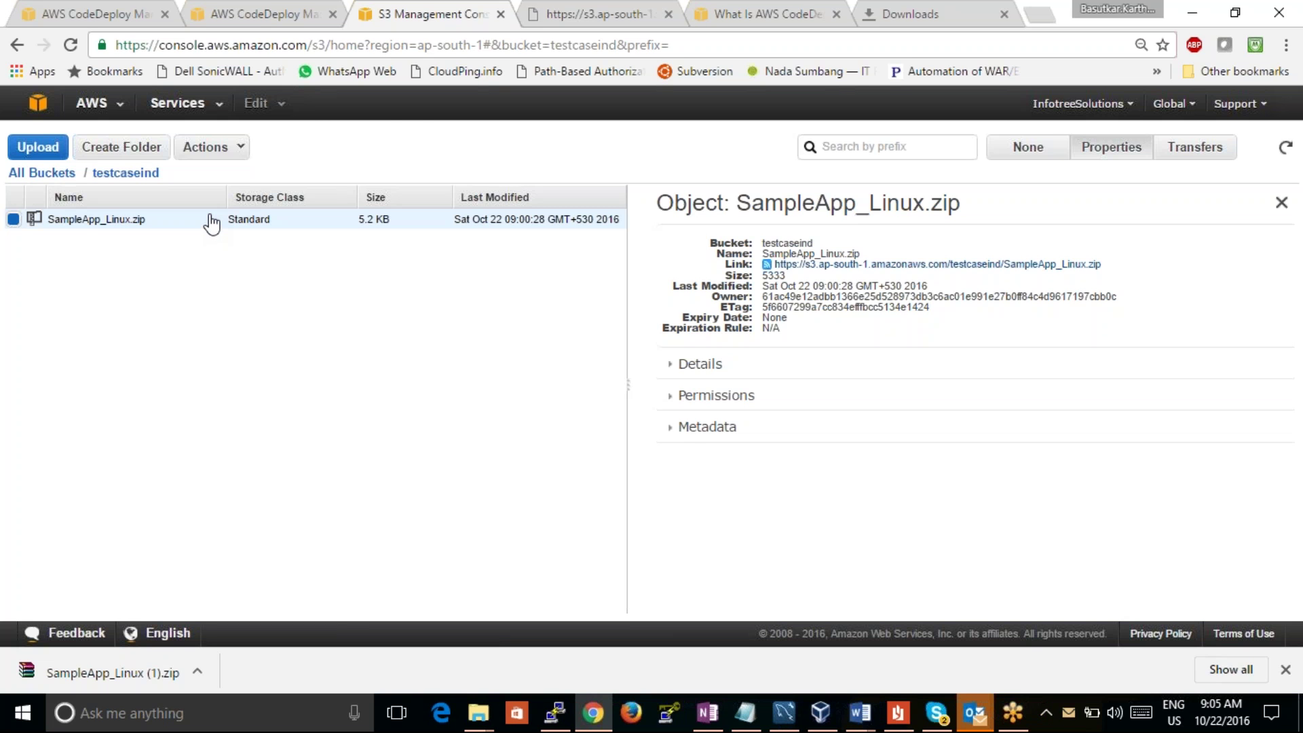
left_click(264, 20)
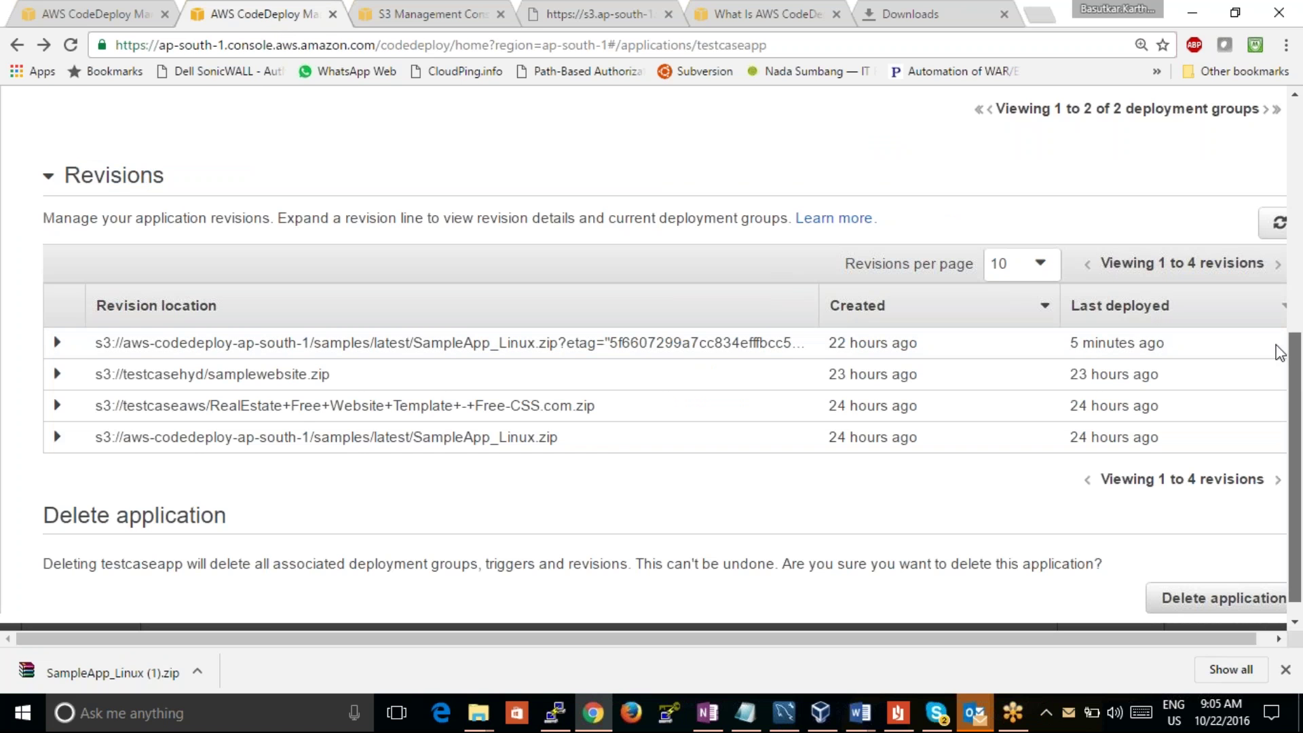
scroll(1236, 279, "up", 3)
scroll(1229, 271, "down", 3)
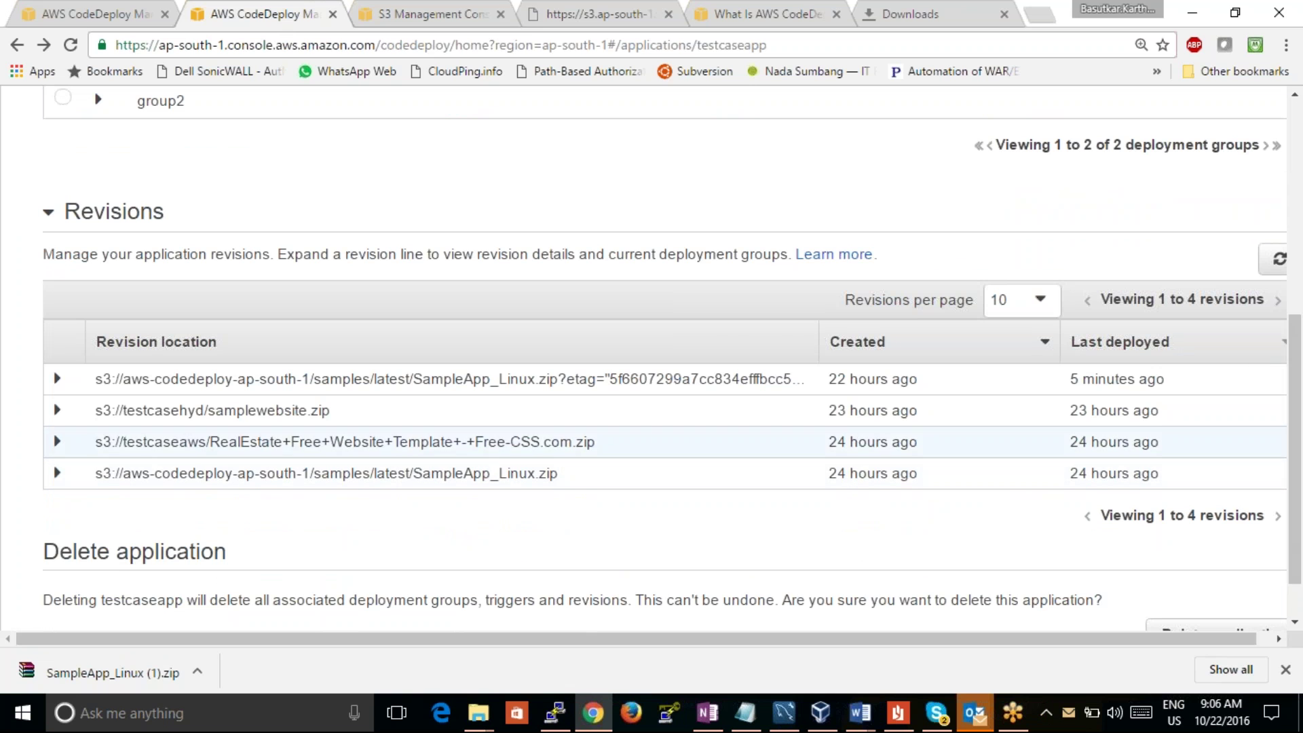
scroll(1298, 315, "up", 5)
scroll(1297, 316, "up", 2)
left_click(418, 1)
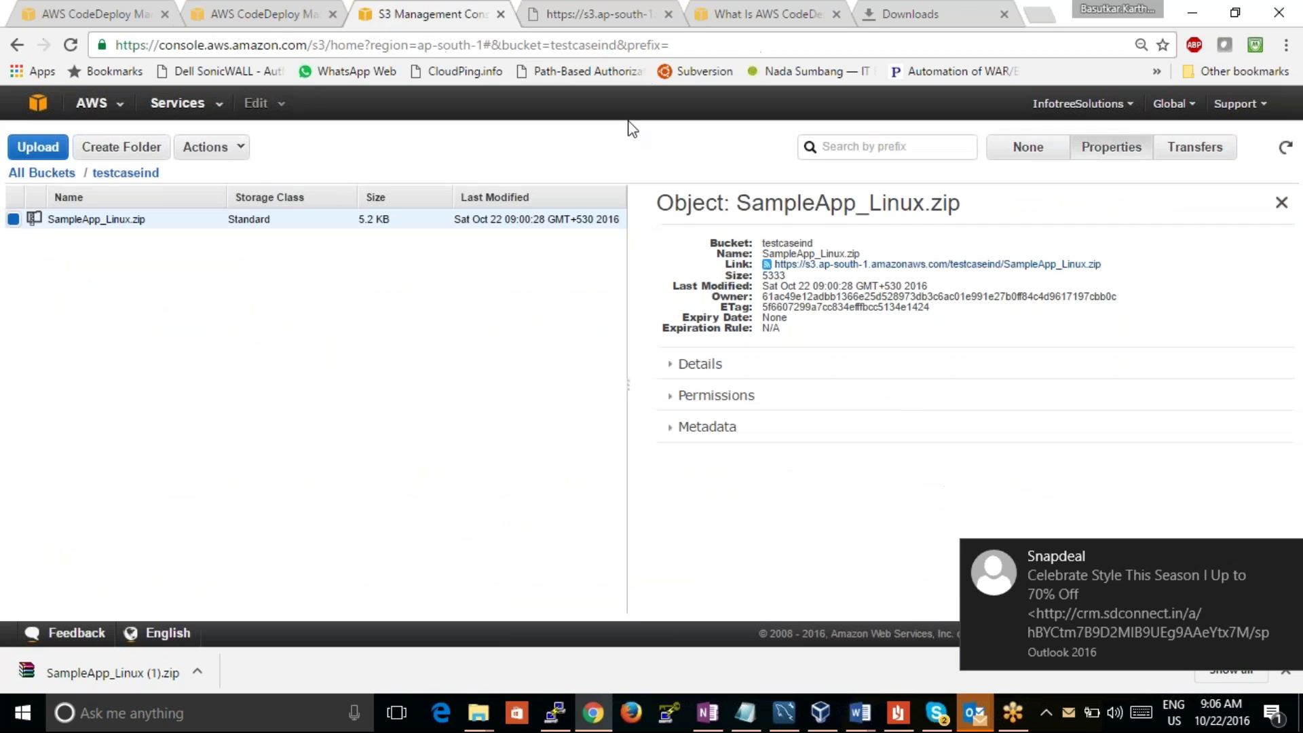
Step: Grant Everyone list, upload/delete, view and edit permissions on bucket testcaseind, and save
left_click(42, 173)
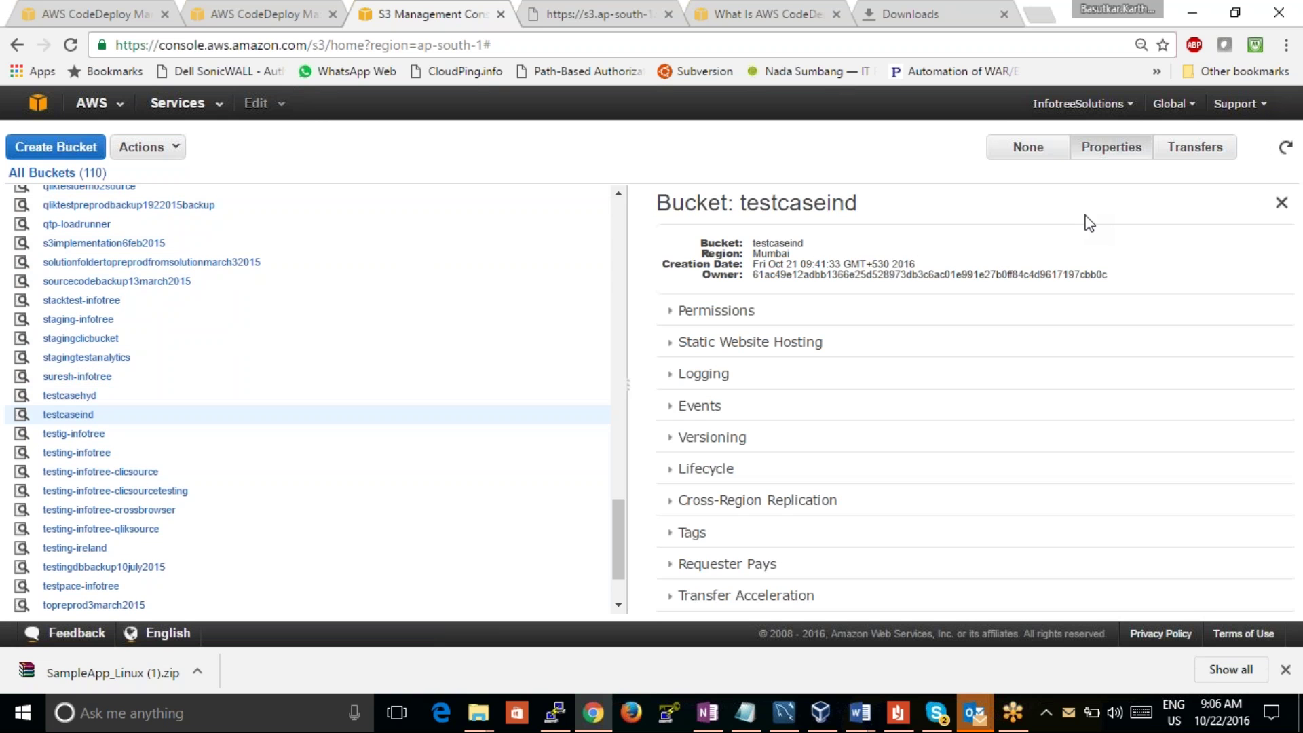
left_click(675, 311)
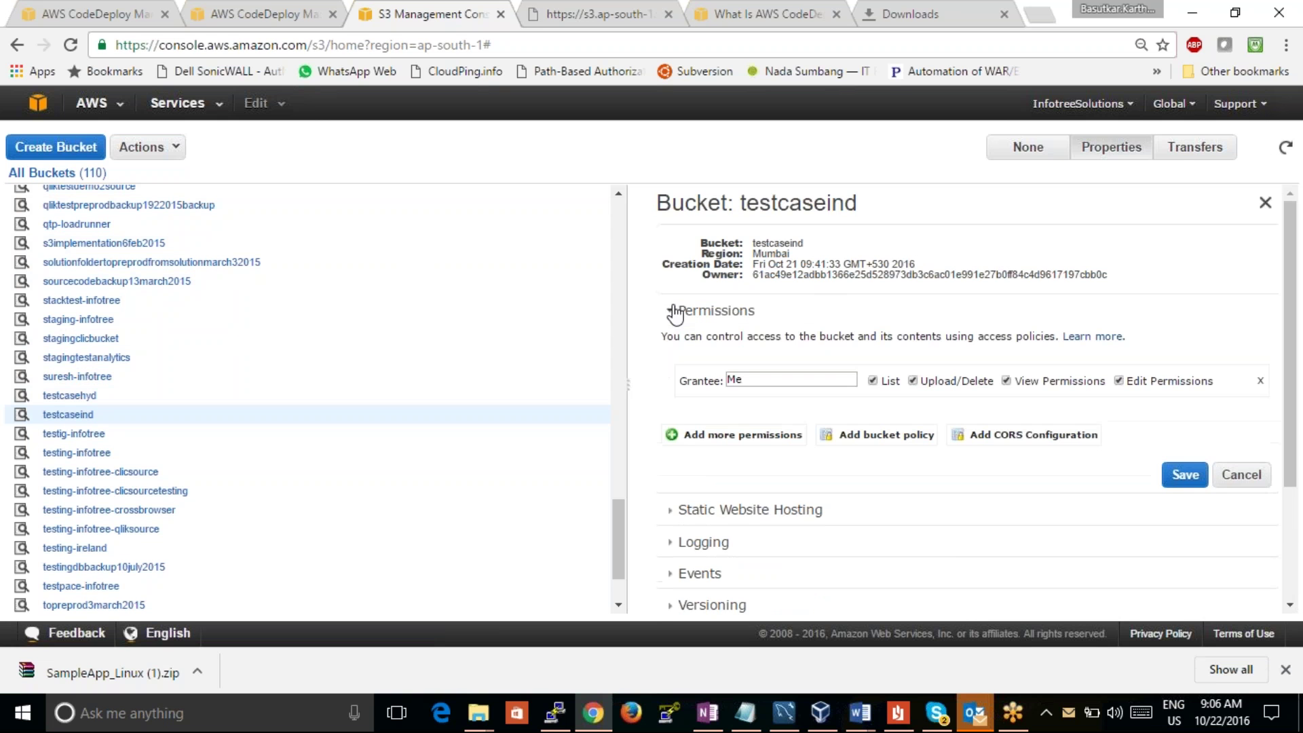
left_click(740, 434)
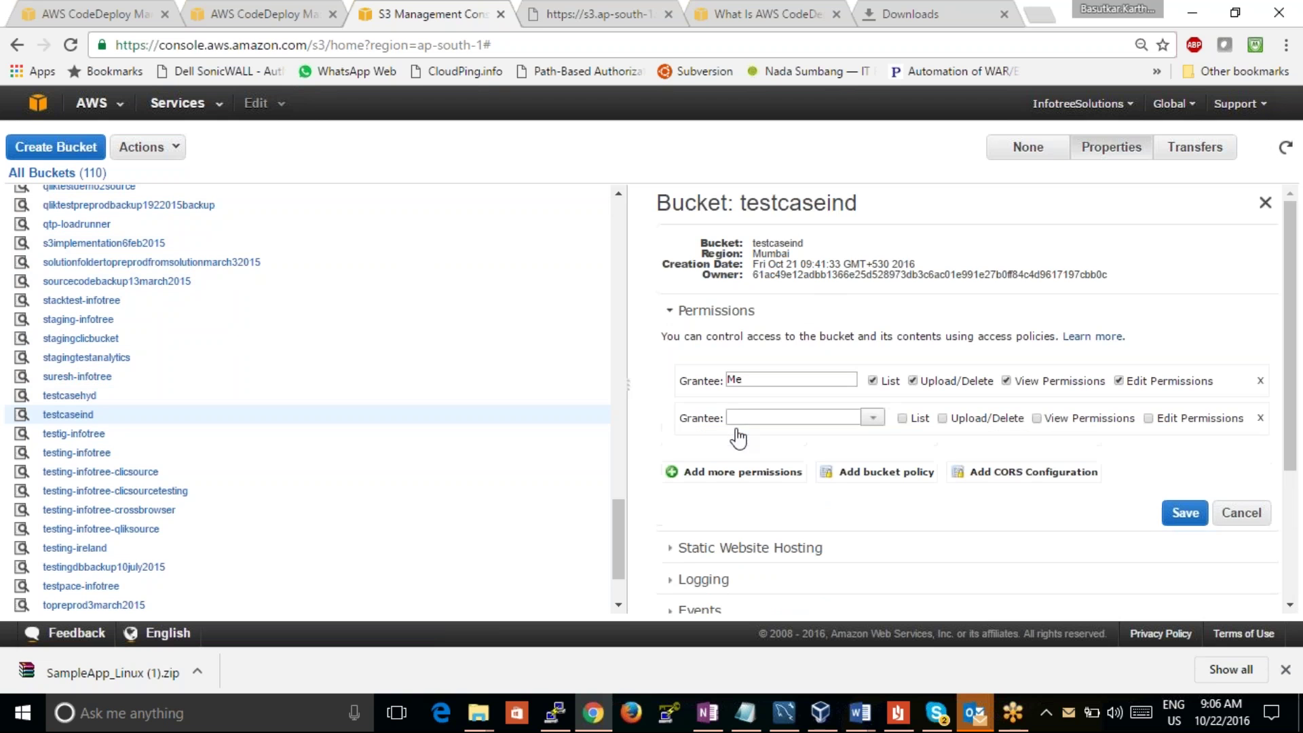
left_click(873, 419)
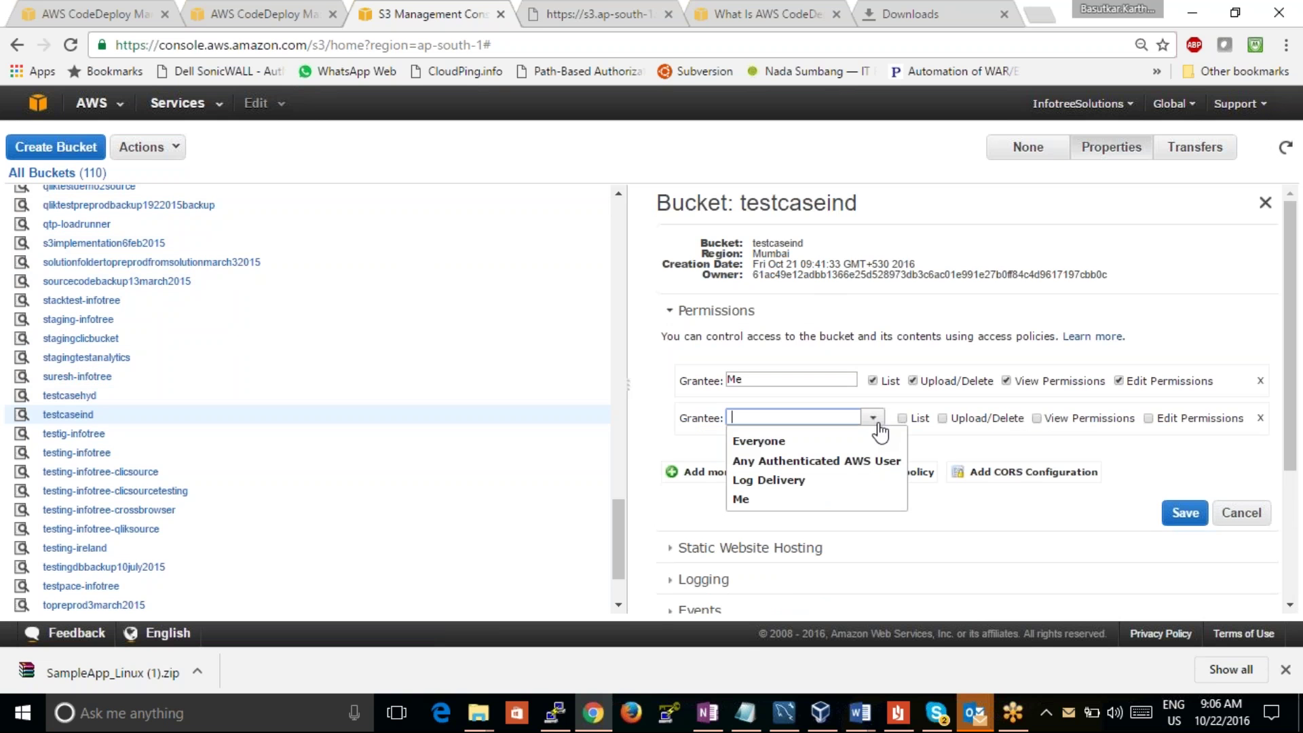
left_click(799, 441)
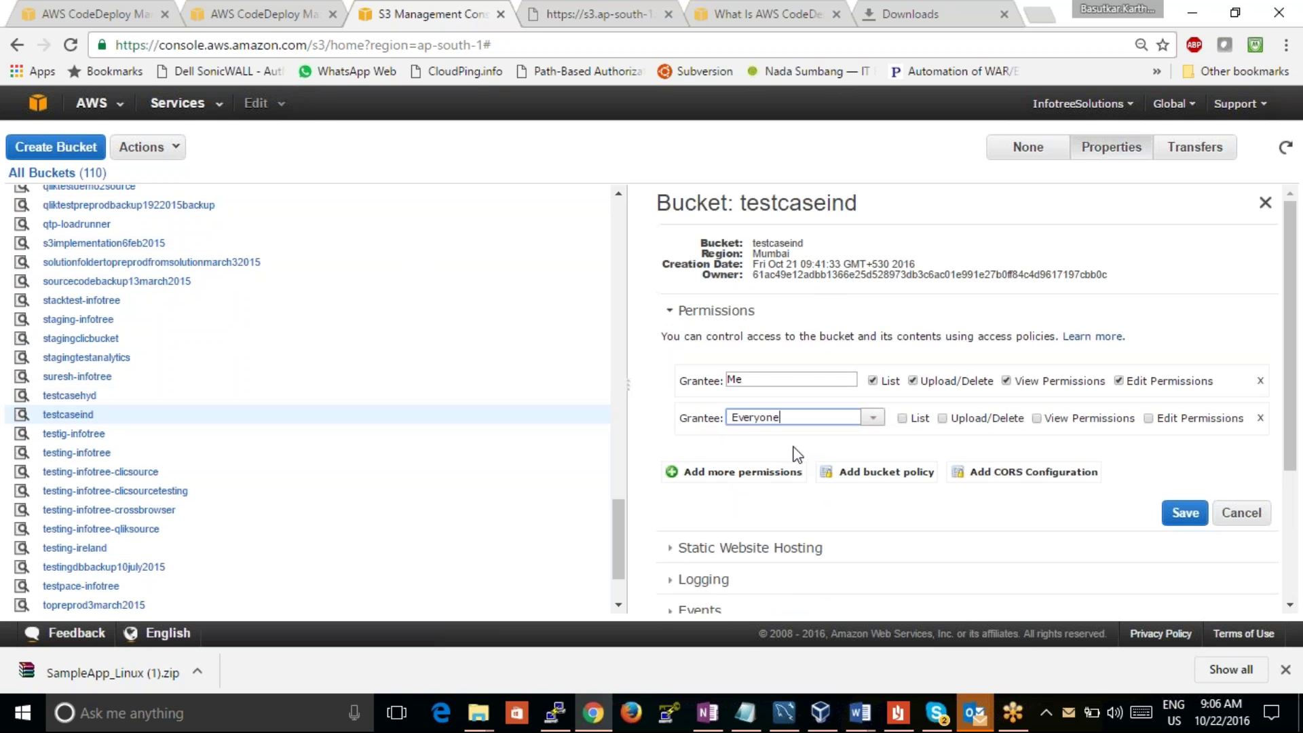
left_click(950, 418)
left_click(909, 419)
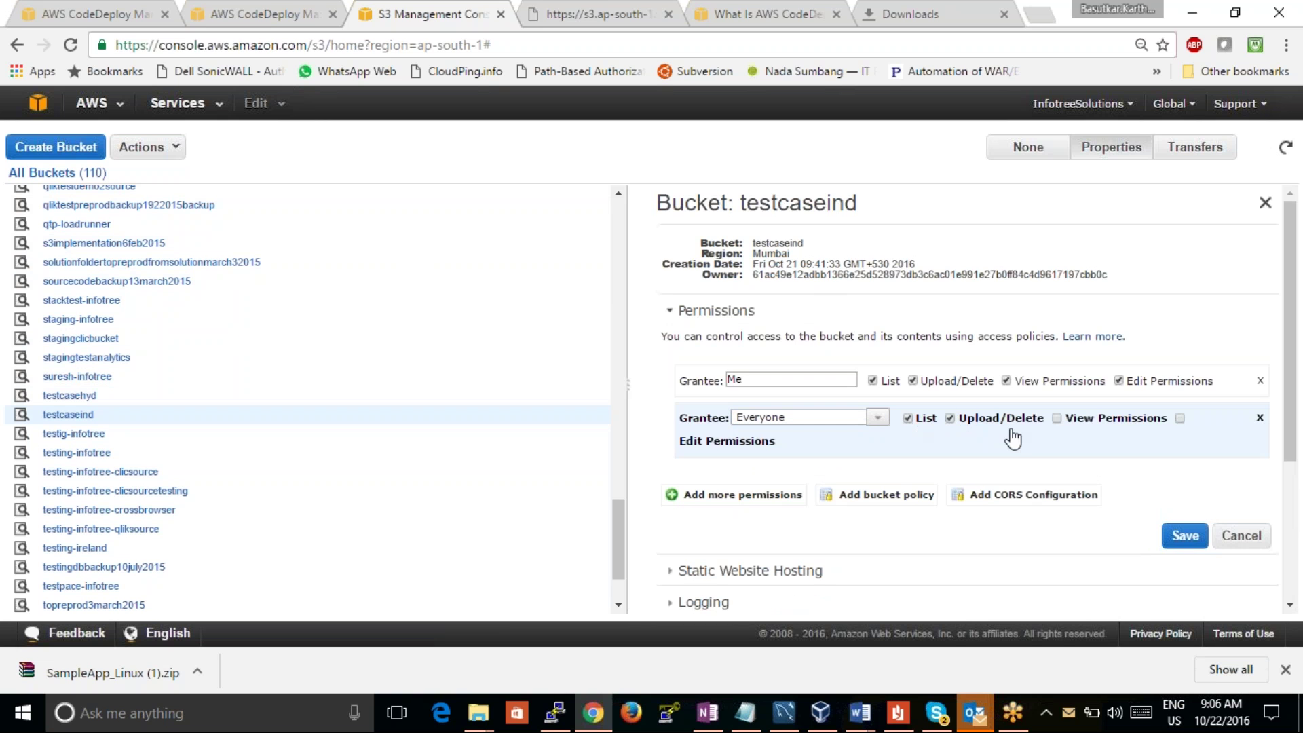
left_click(1064, 420)
left_click(1179, 419)
left_click(1185, 535)
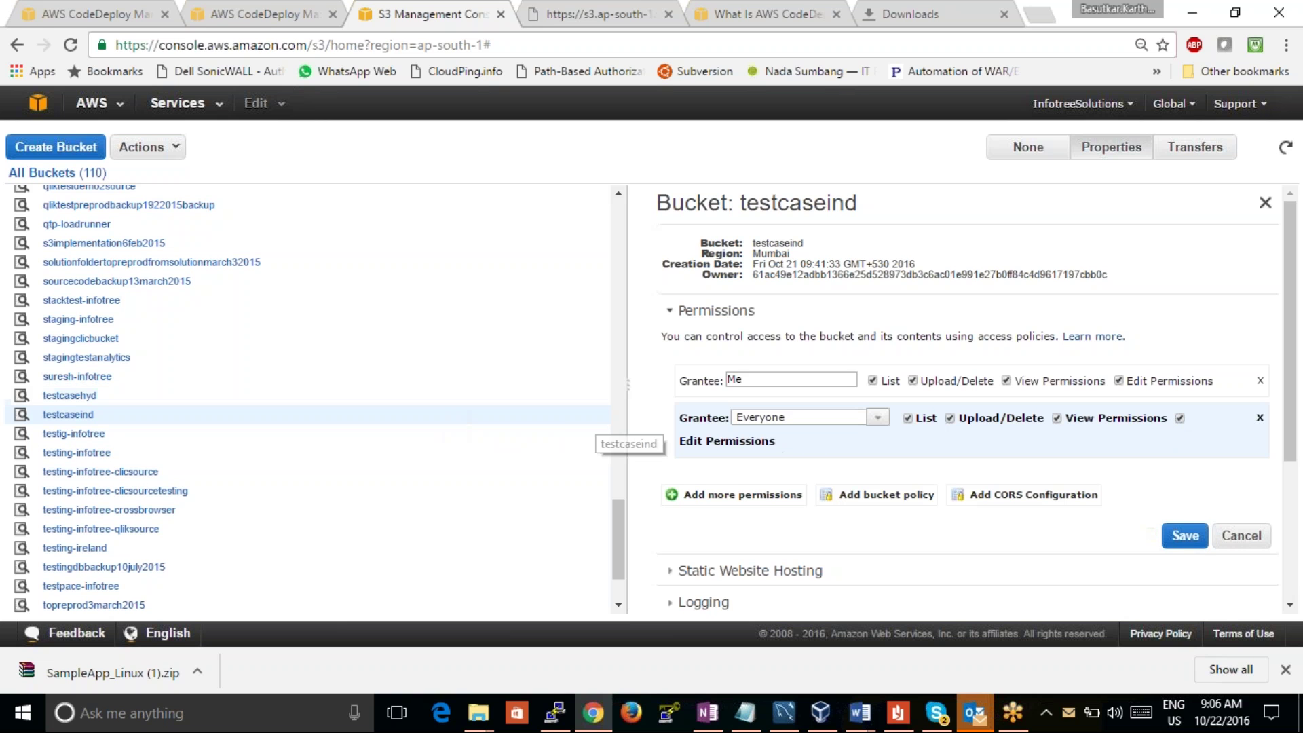
Step: Add Any Authenticated AWS User as a third grantee with permissions and save the bucket
left_click(673, 495)
left_click(871, 478)
left_click(817, 521)
left_click(903, 478)
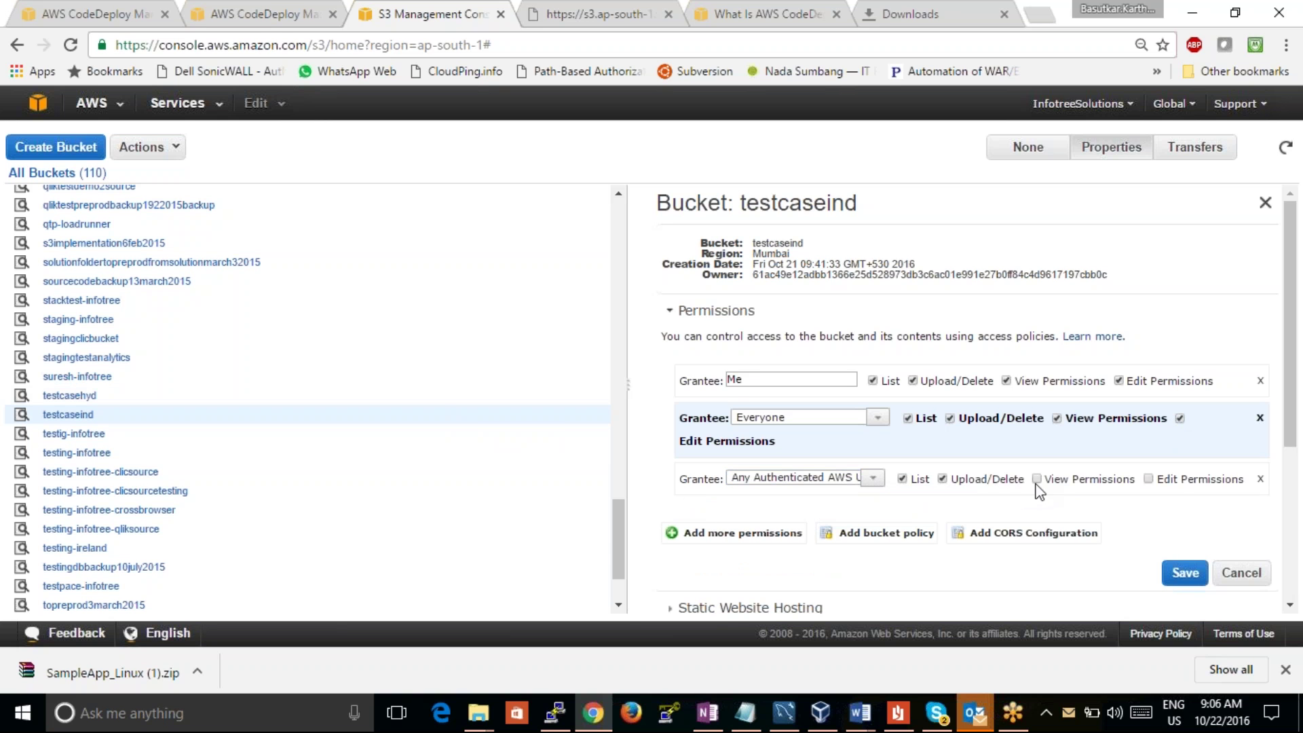
left_click(1186, 572)
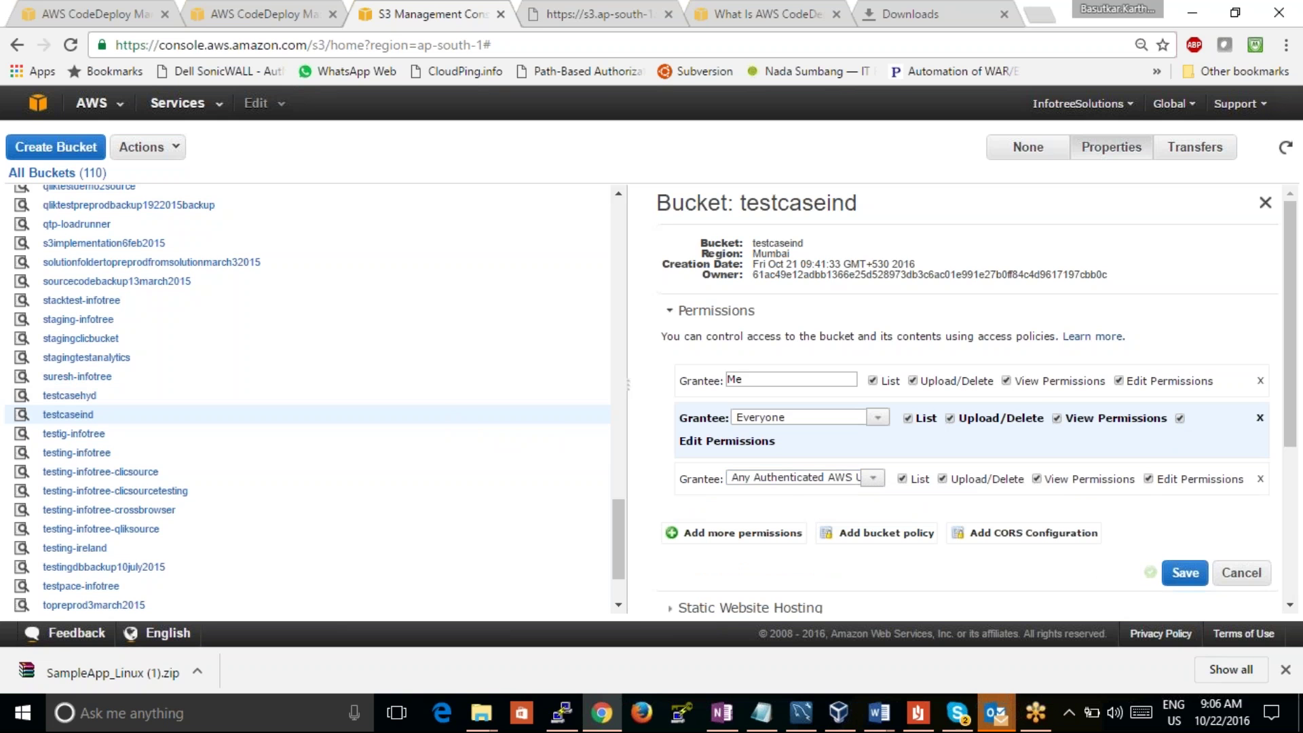
left_click(222, 13)
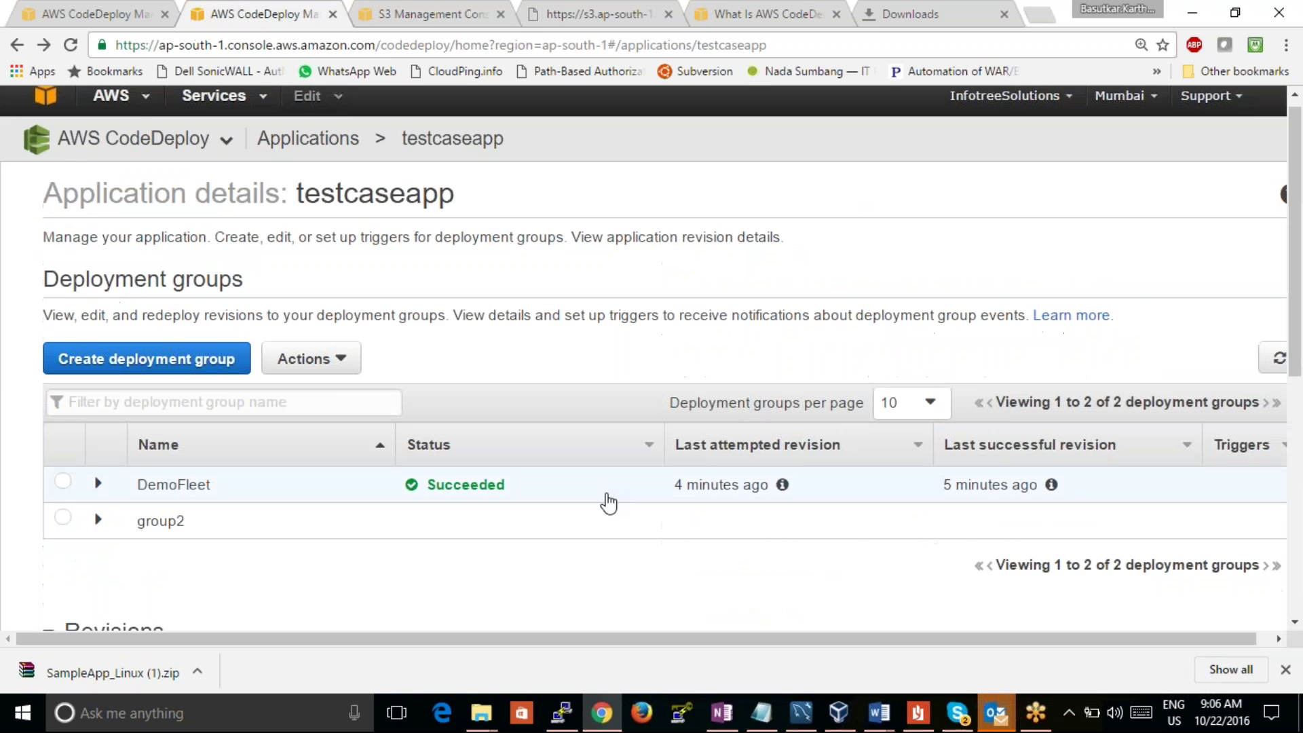
Step: Scroll through the testcaseapp Create Deployment form, still showing the unsupported Revision Location error
left_click(81, 12)
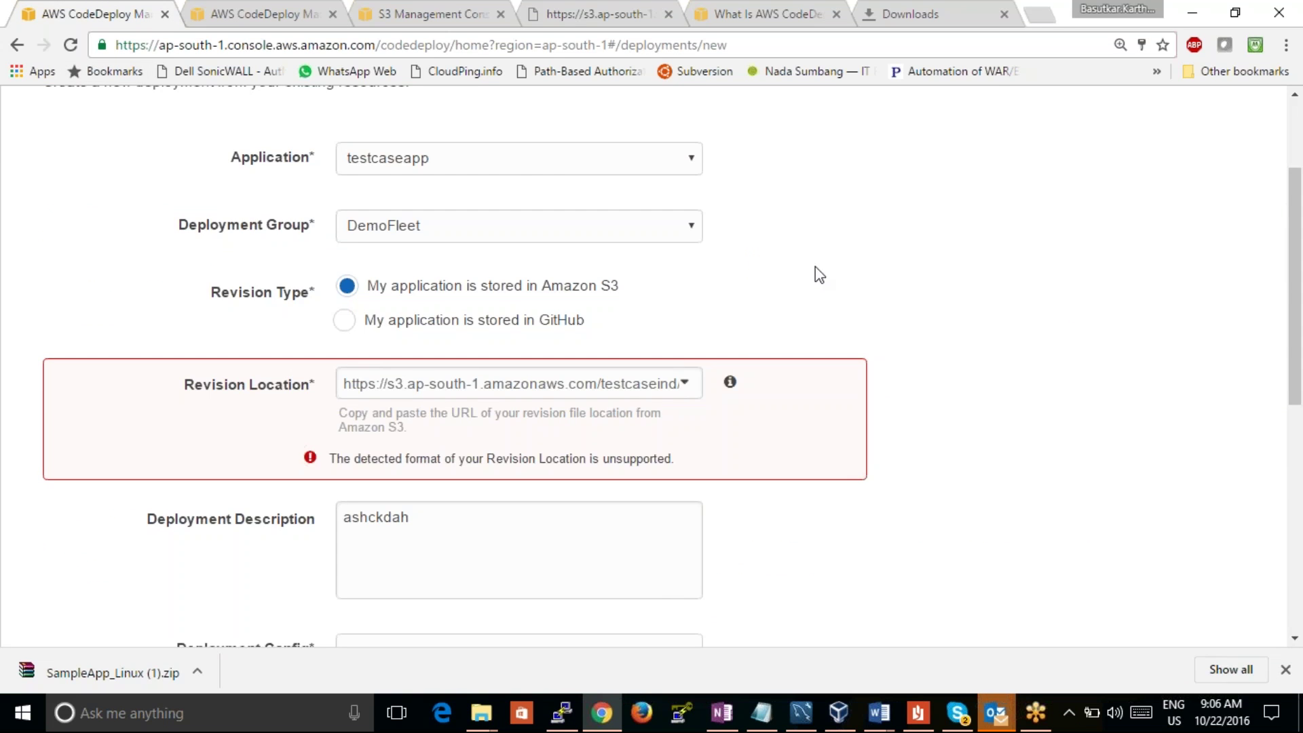
left_click_drag(1294, 285, 1122, 556)
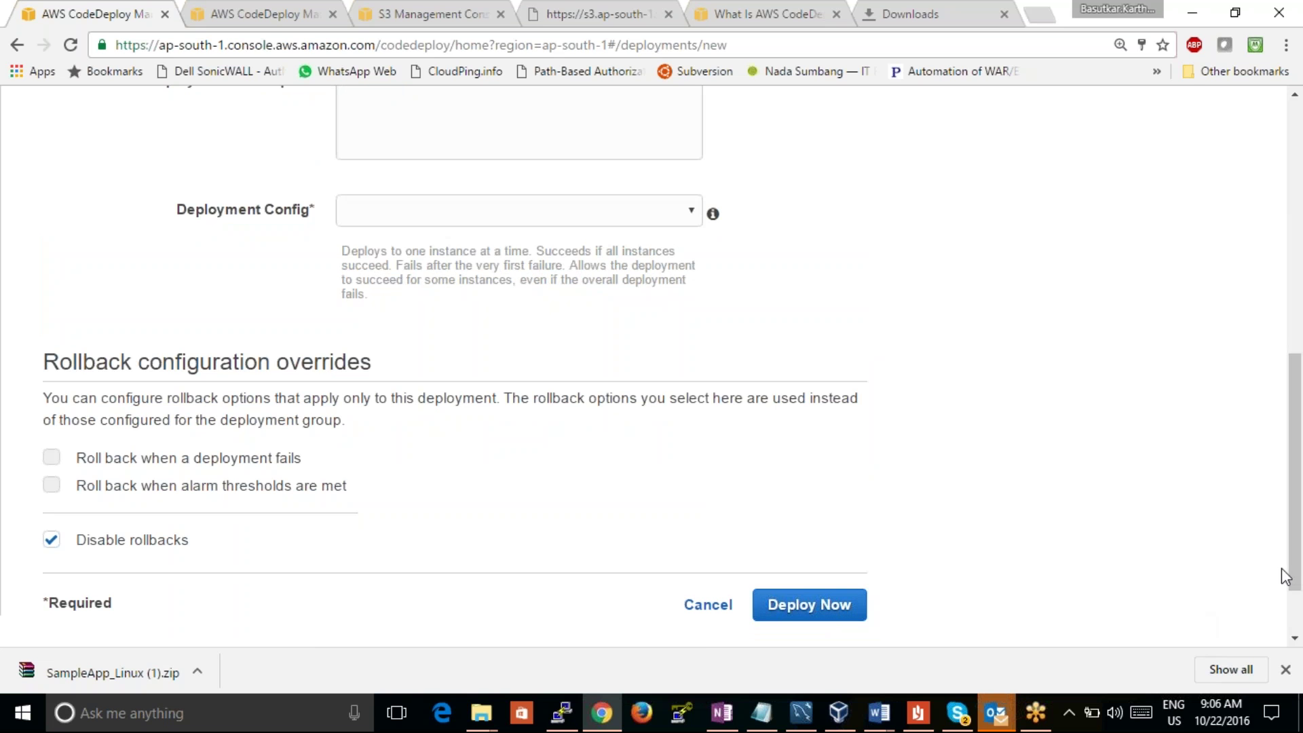
left_click_drag(1283, 570, 1250, 404)
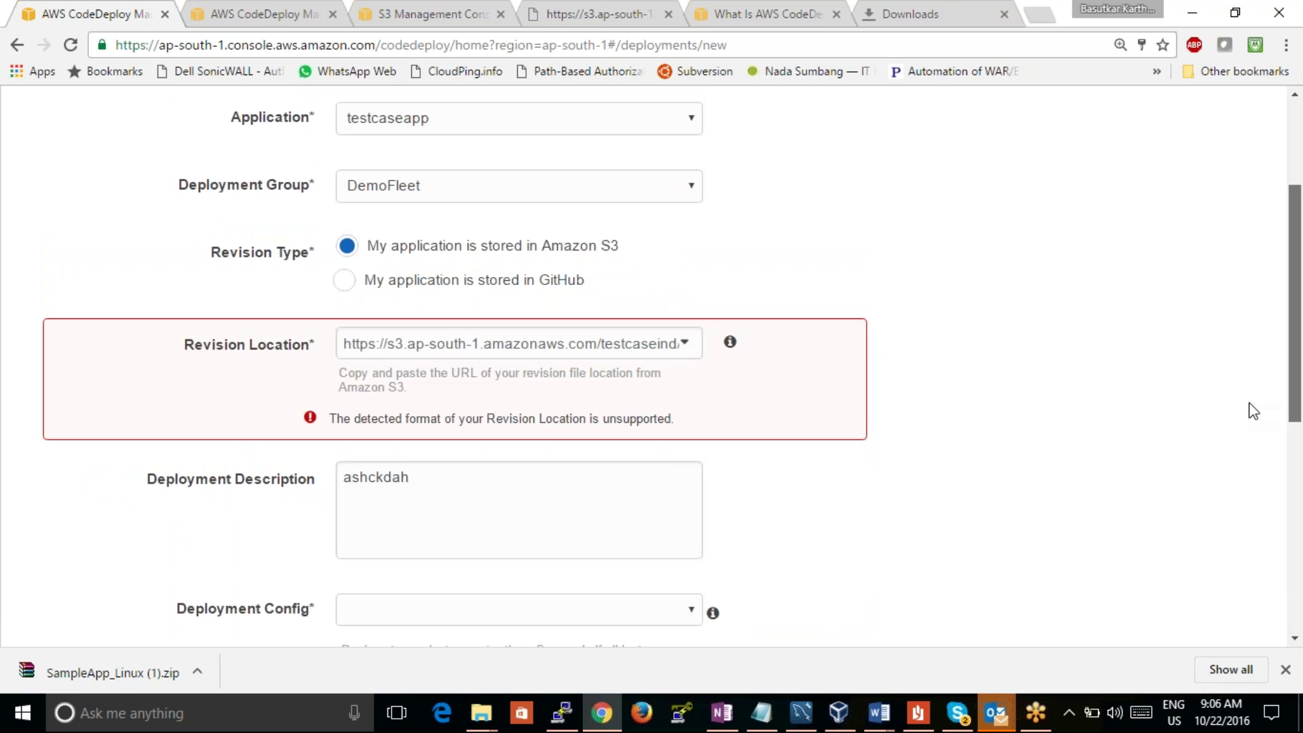
Step: Copy the Revision Location error text and paste it into the S3 link tab's address bar
scroll(1254, 410, "up", 1)
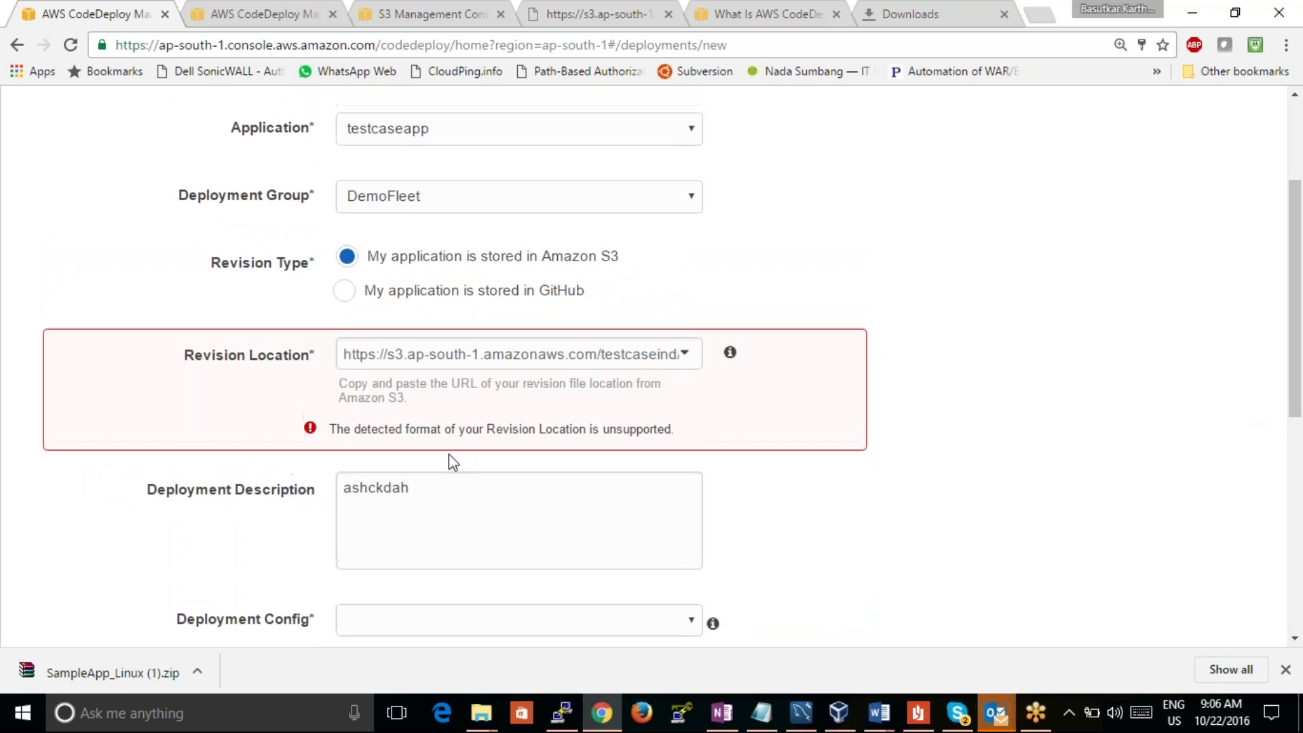
left_click_drag(331, 429, 691, 446)
key("ctrl+c")
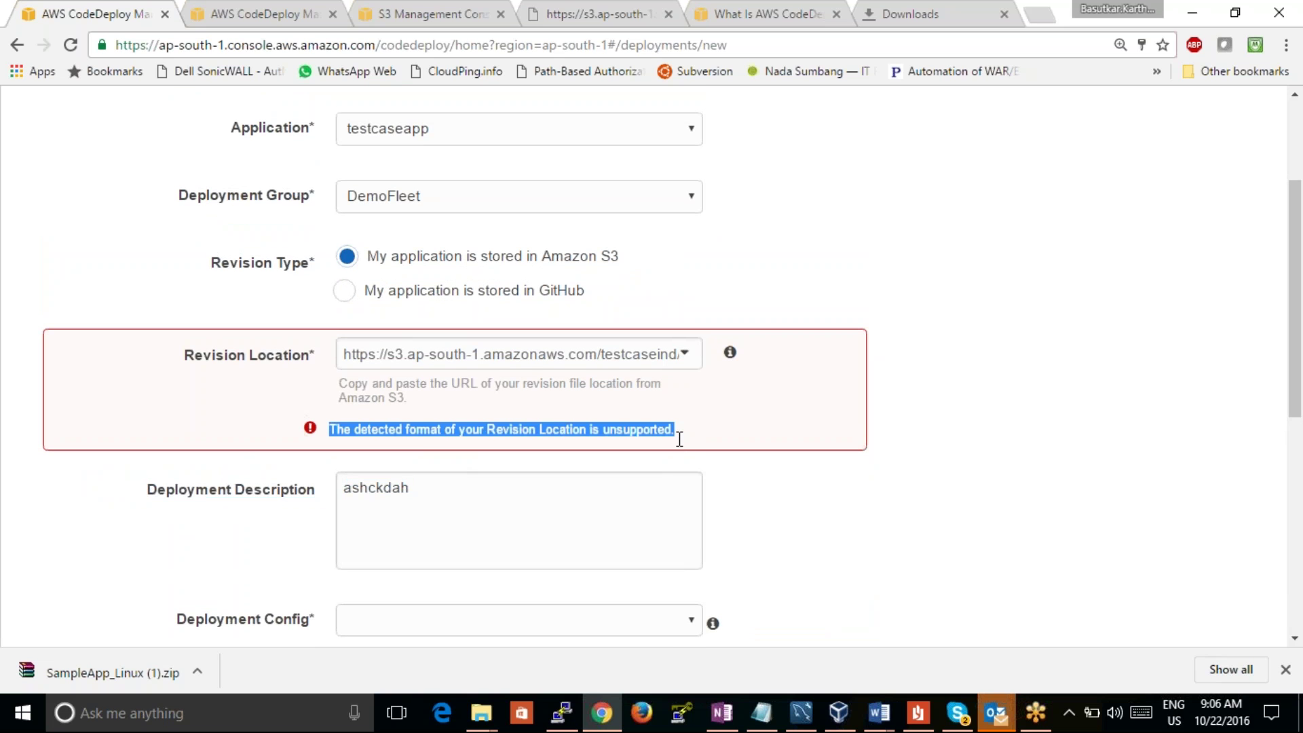
left_click(282, 14)
left_click(441, 12)
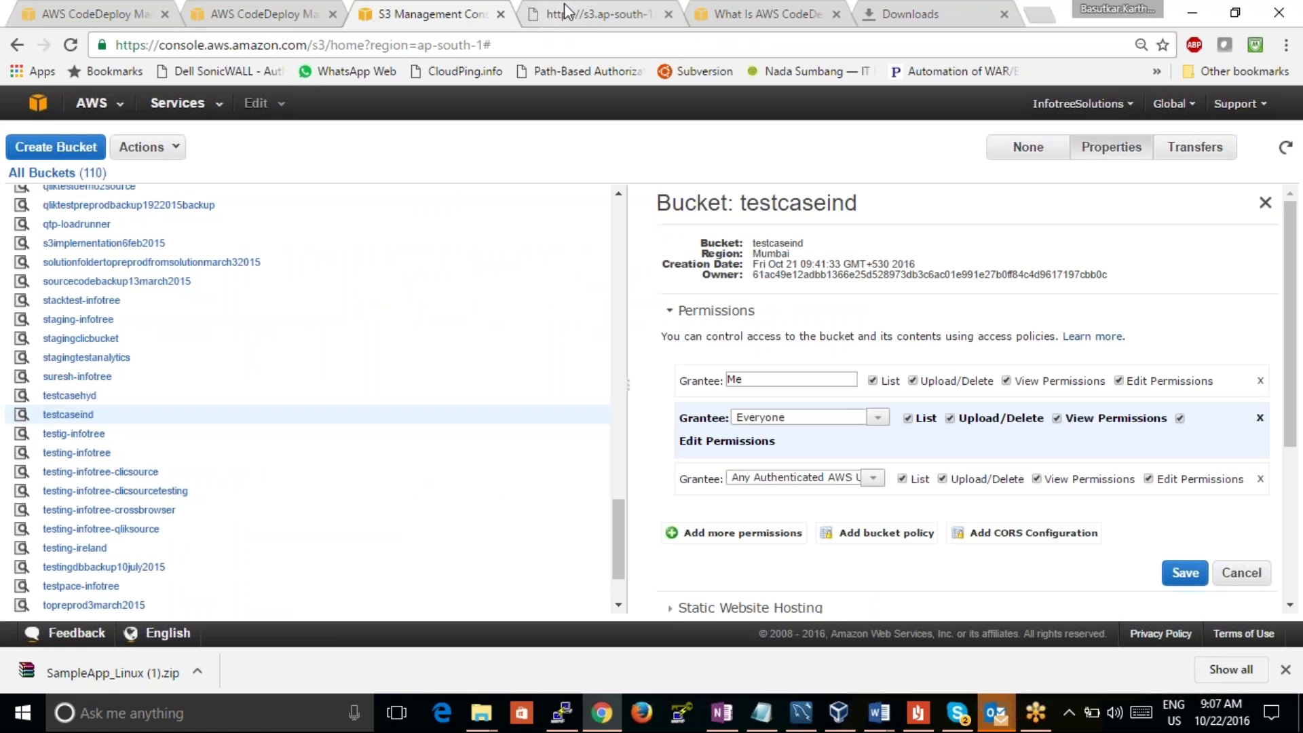
left_click(556, 14)
left_click_drag(463, 28, 119, 41)
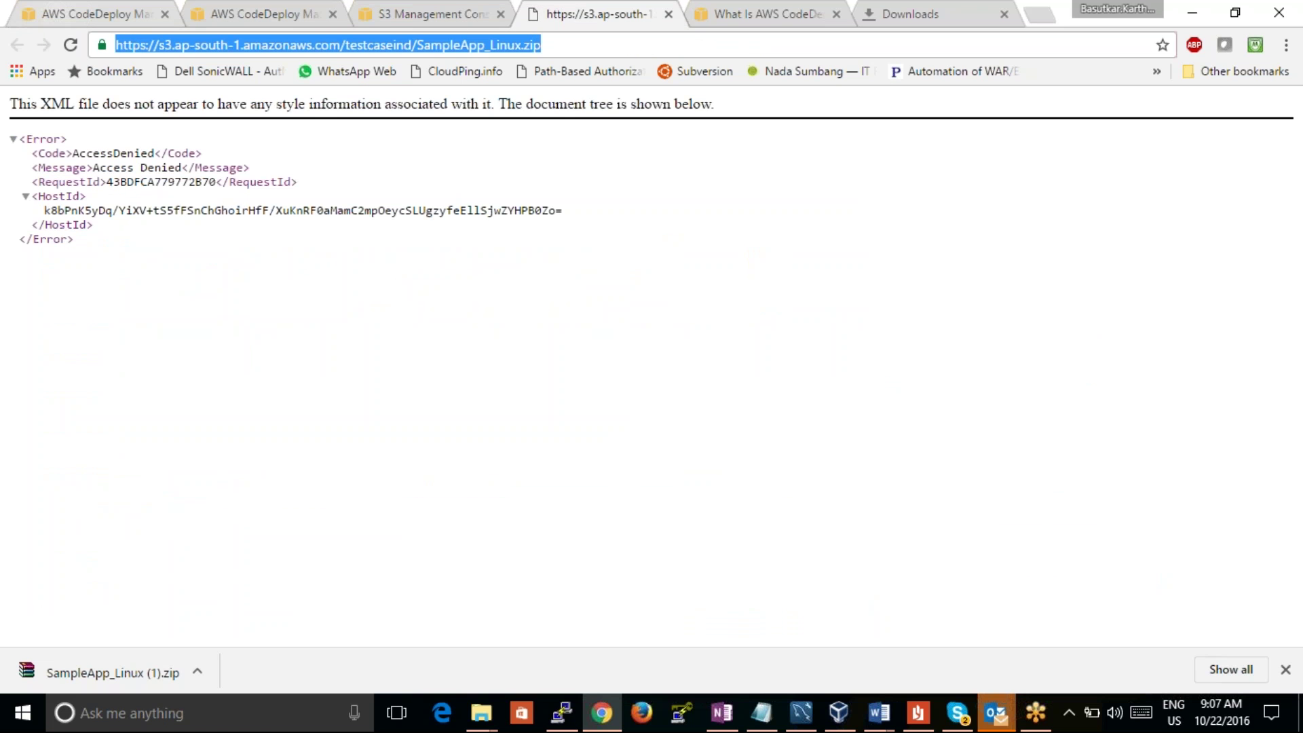
key("ctrl+v")
Step: Search the web for the error and open the AWS CodeDeploy AppSpec File Reference result
key("Return")
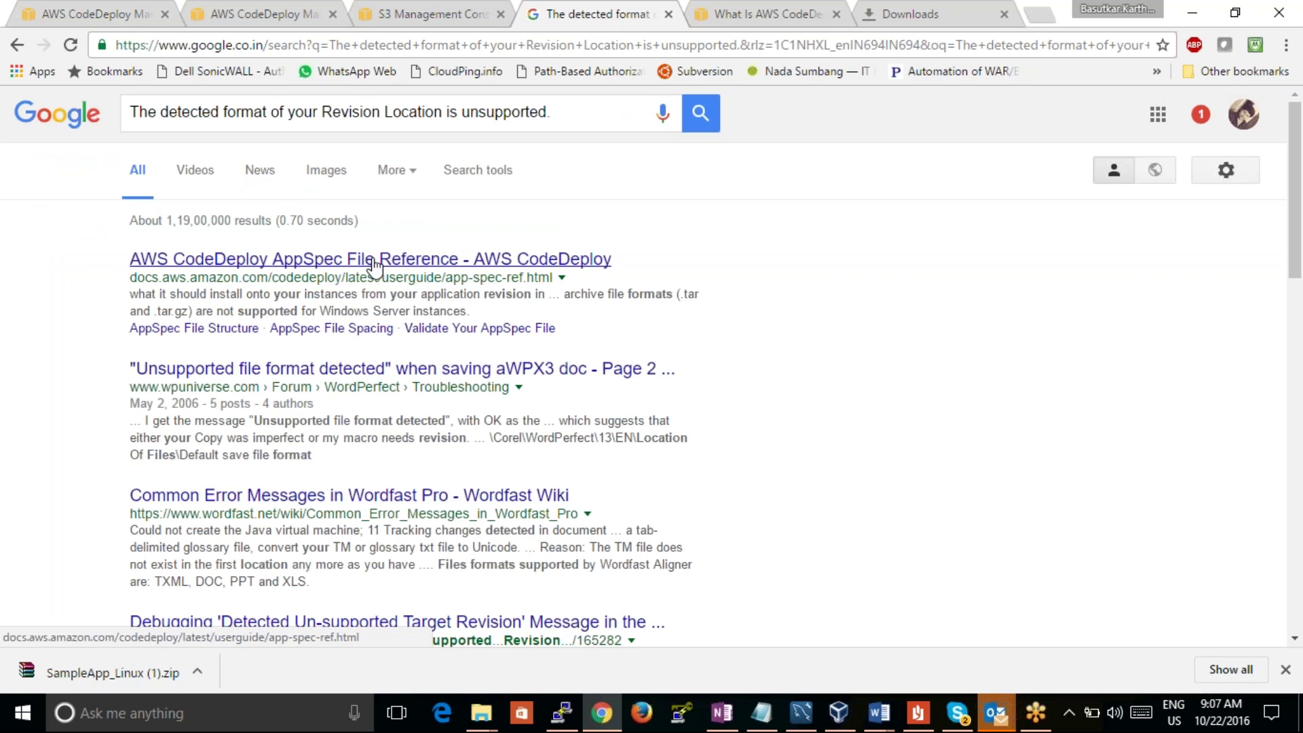
left_click(380, 259)
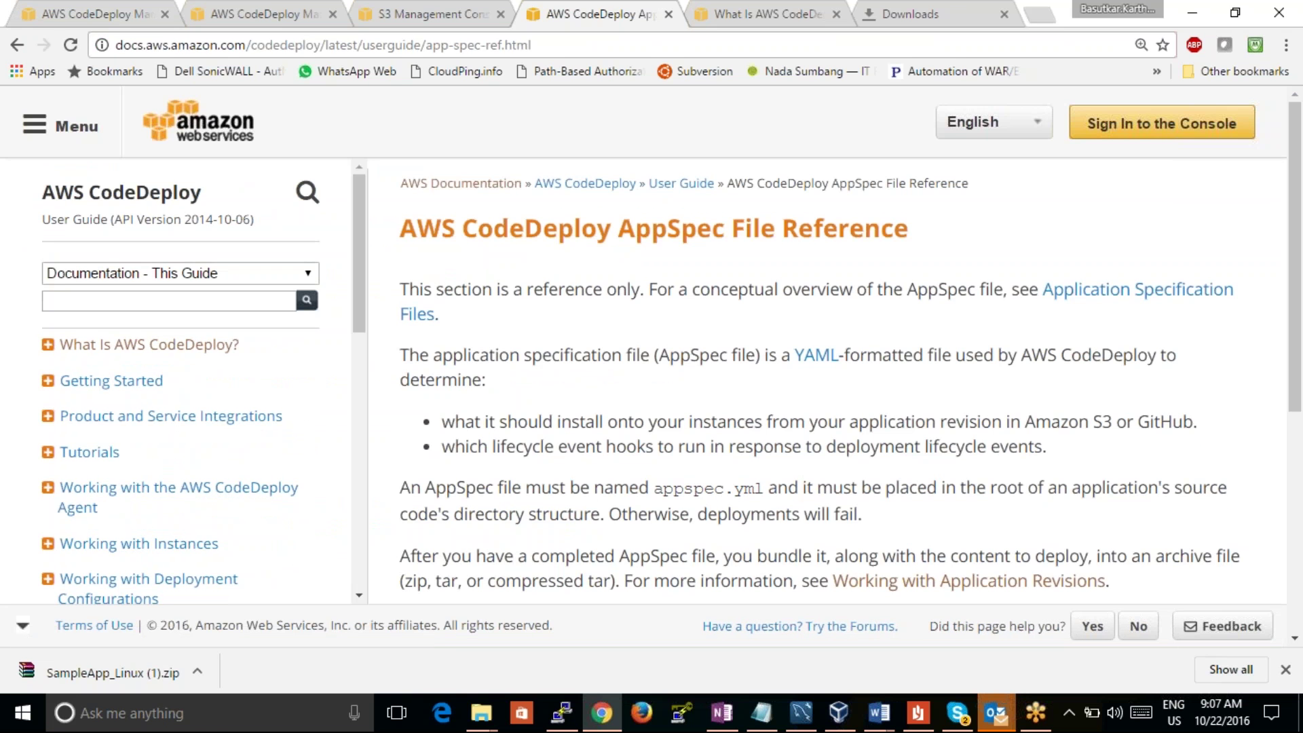
scroll(841, 380, "down", 5)
scroll(842, 380, "down", 2)
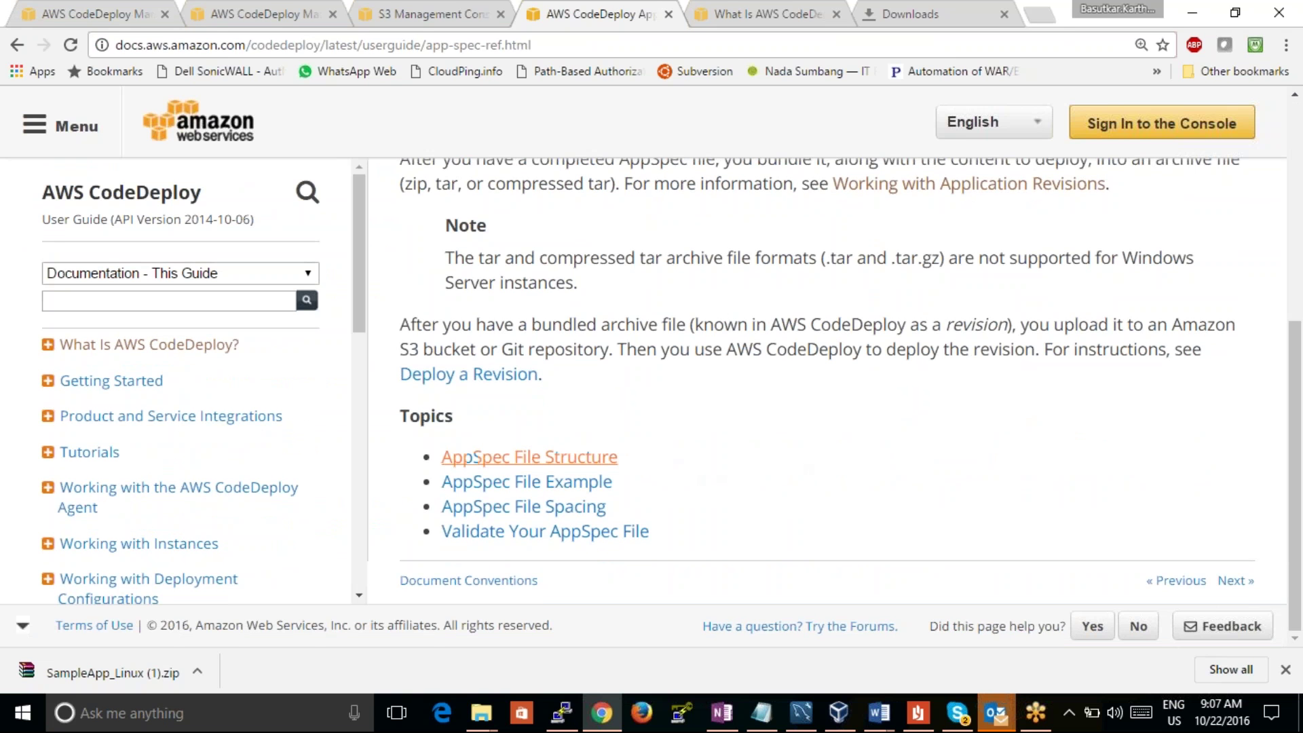
Step: Read the AppSpec File Example and Validate Your AppSpec File documentation pages
left_click(596, 483)
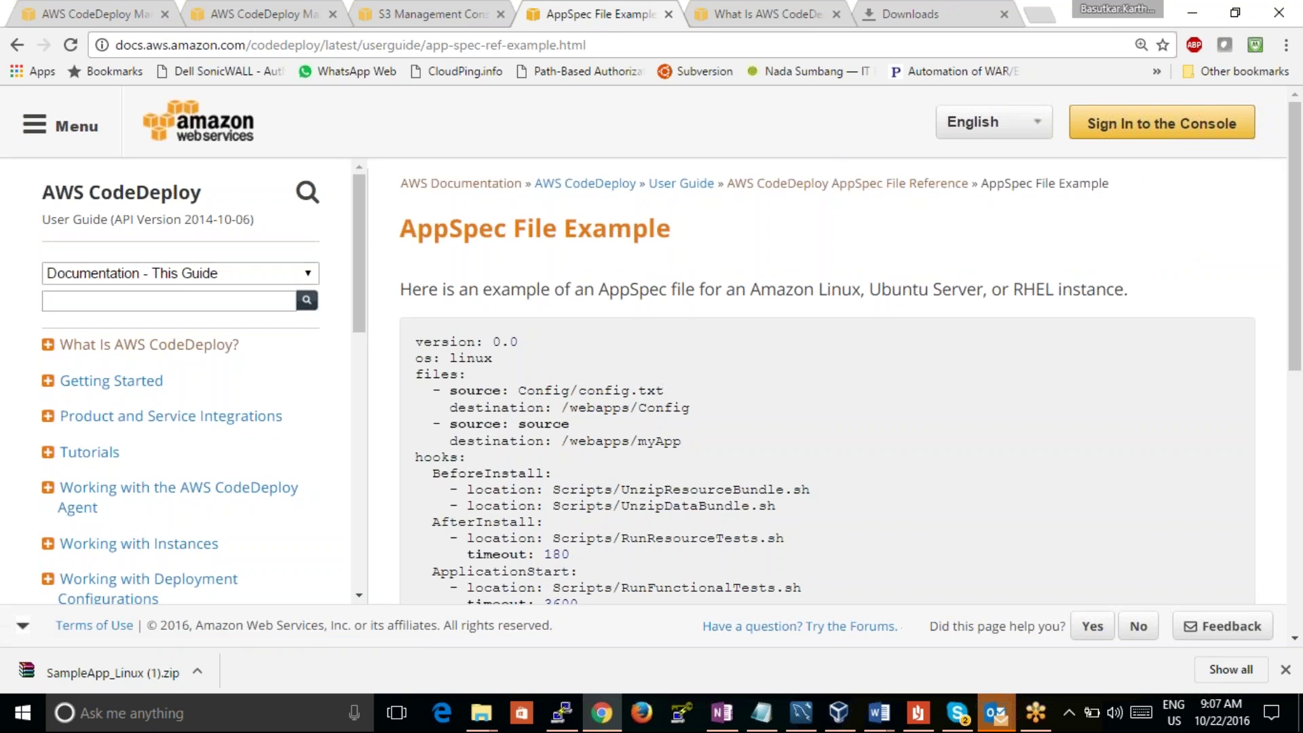
scroll(745, 339, "down", 9)
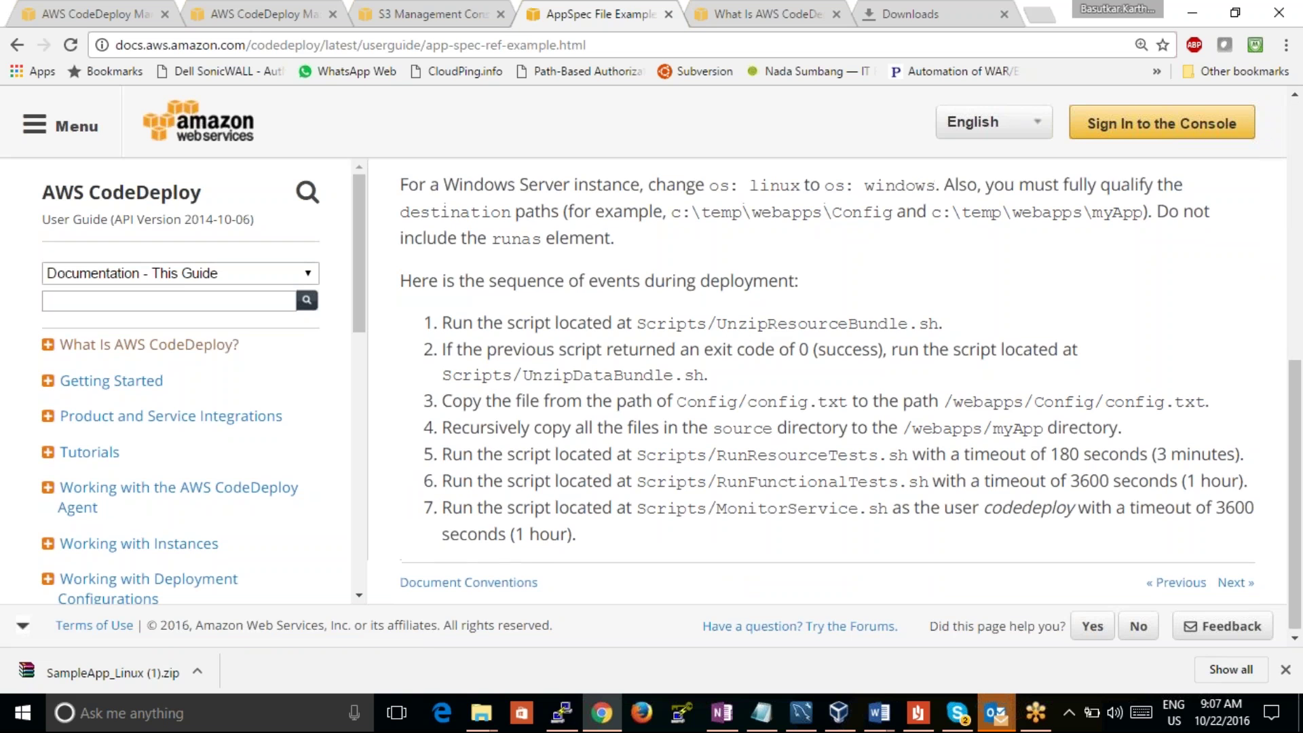
scroll(834, 393, "up", 1)
left_click(17, 44)
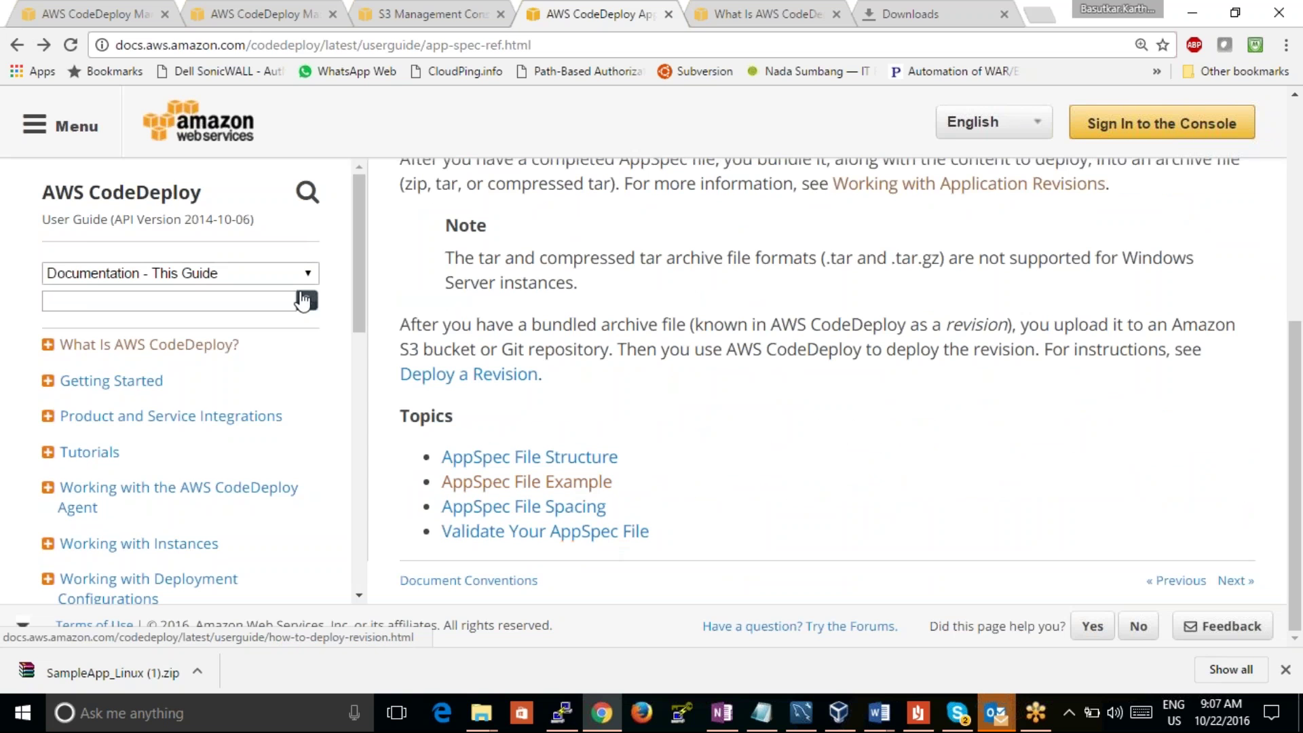
left_click(545, 531)
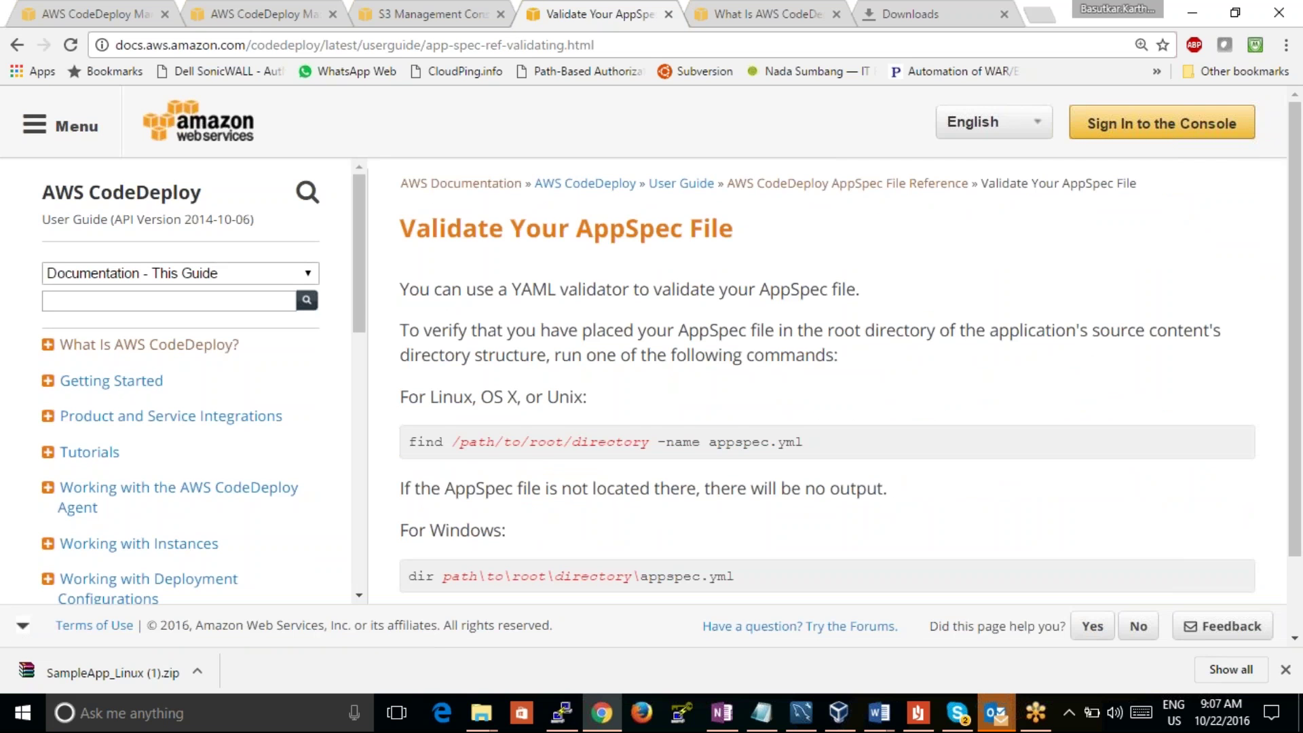
scroll(848, 346, "down", 2)
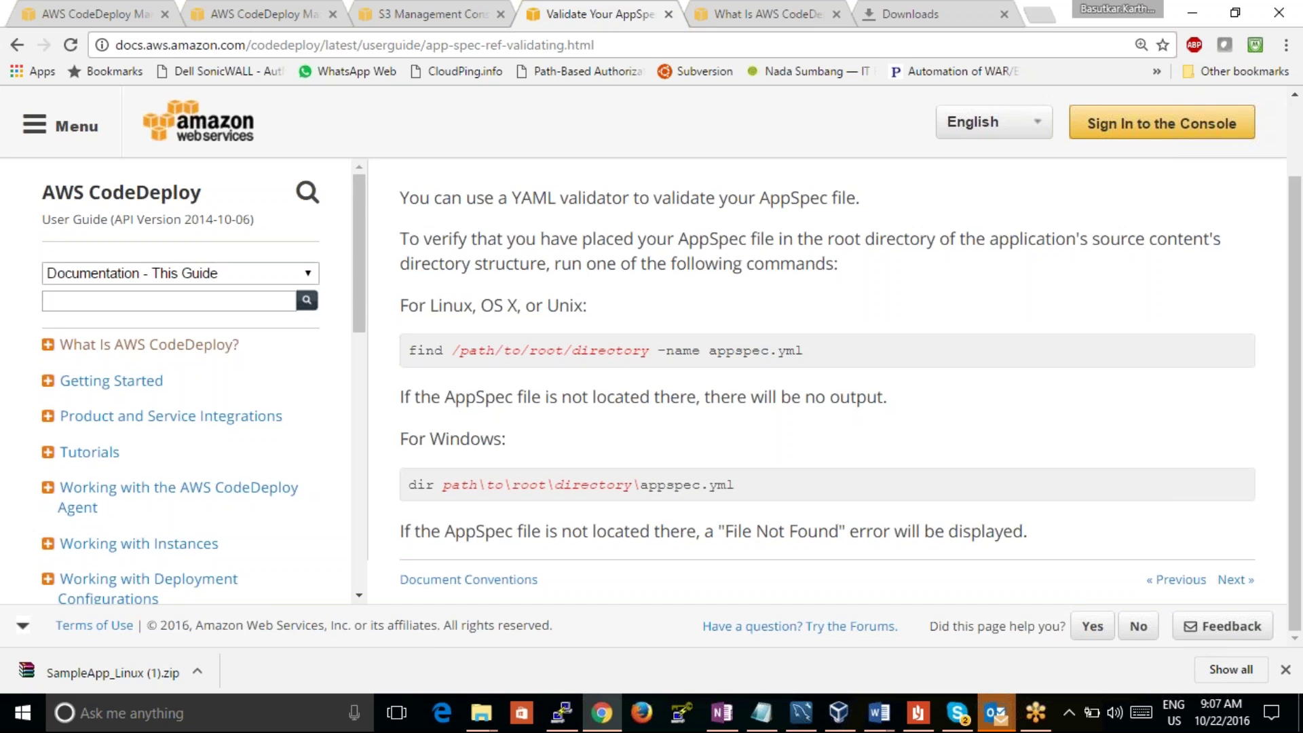
left_click(17, 44)
Step: Check the Unsupported file format forum result from the Google search
left_click(17, 45)
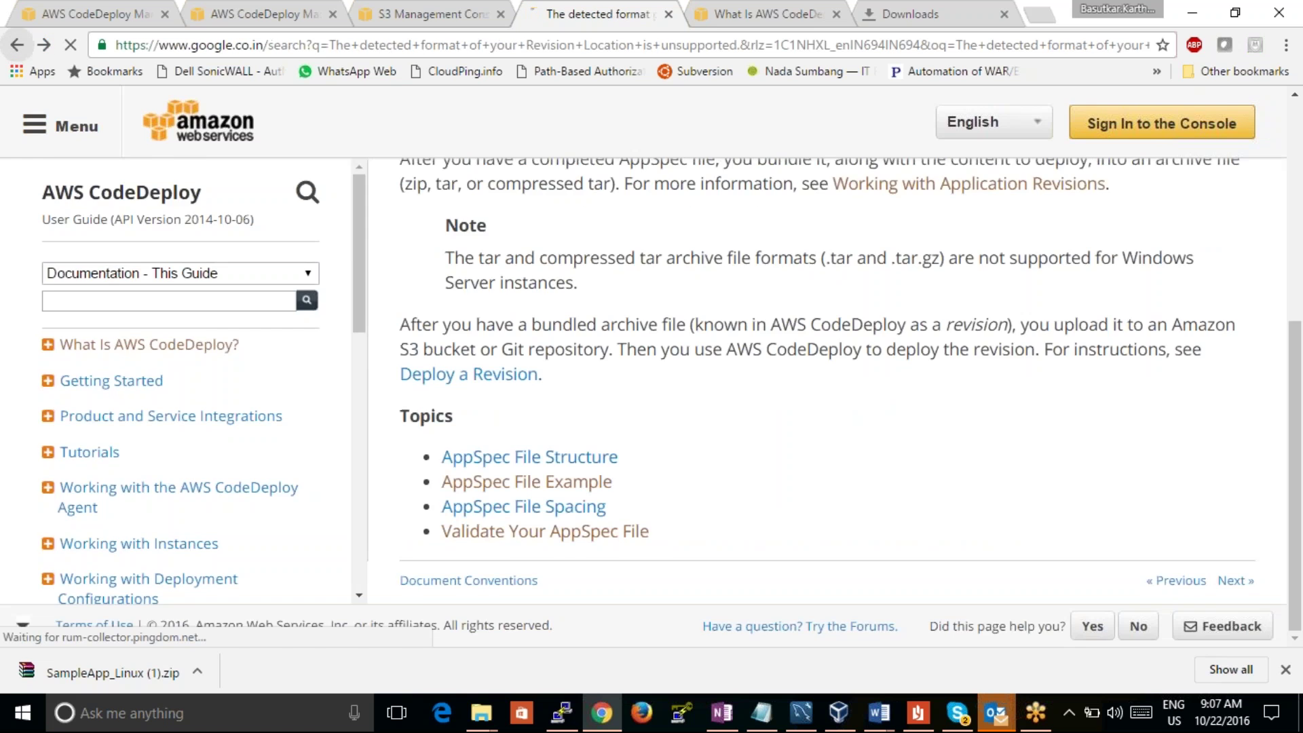
left_click(400, 371)
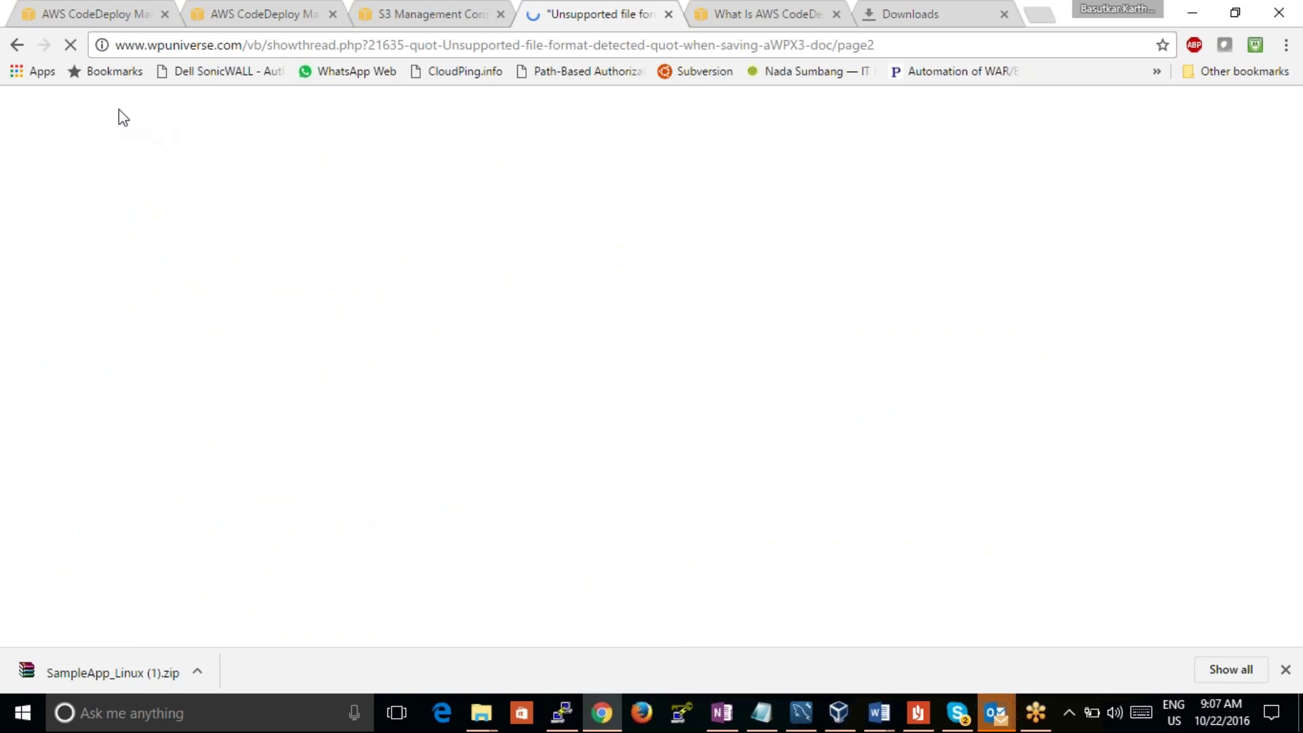
left_click(15, 46)
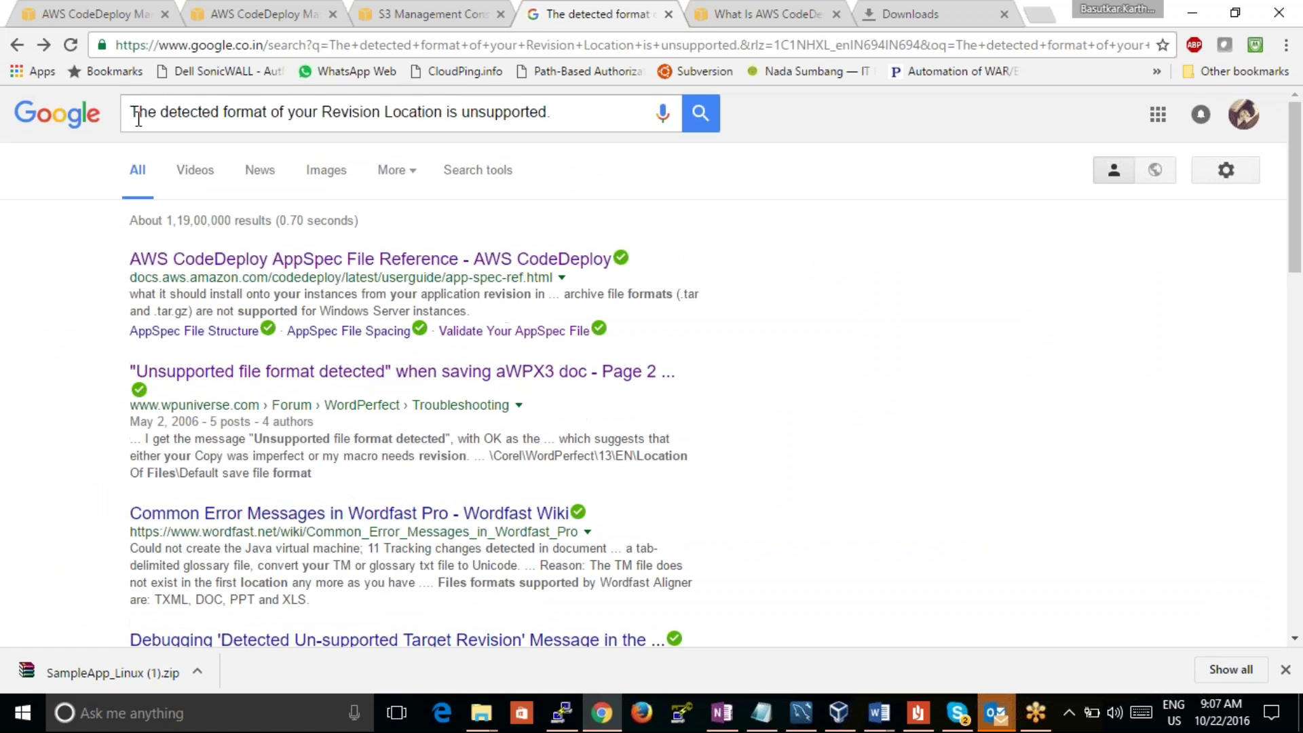
Step: Rerun the error search prefixed with 'aws code deploy'
left_click(135, 114)
type("aws c")
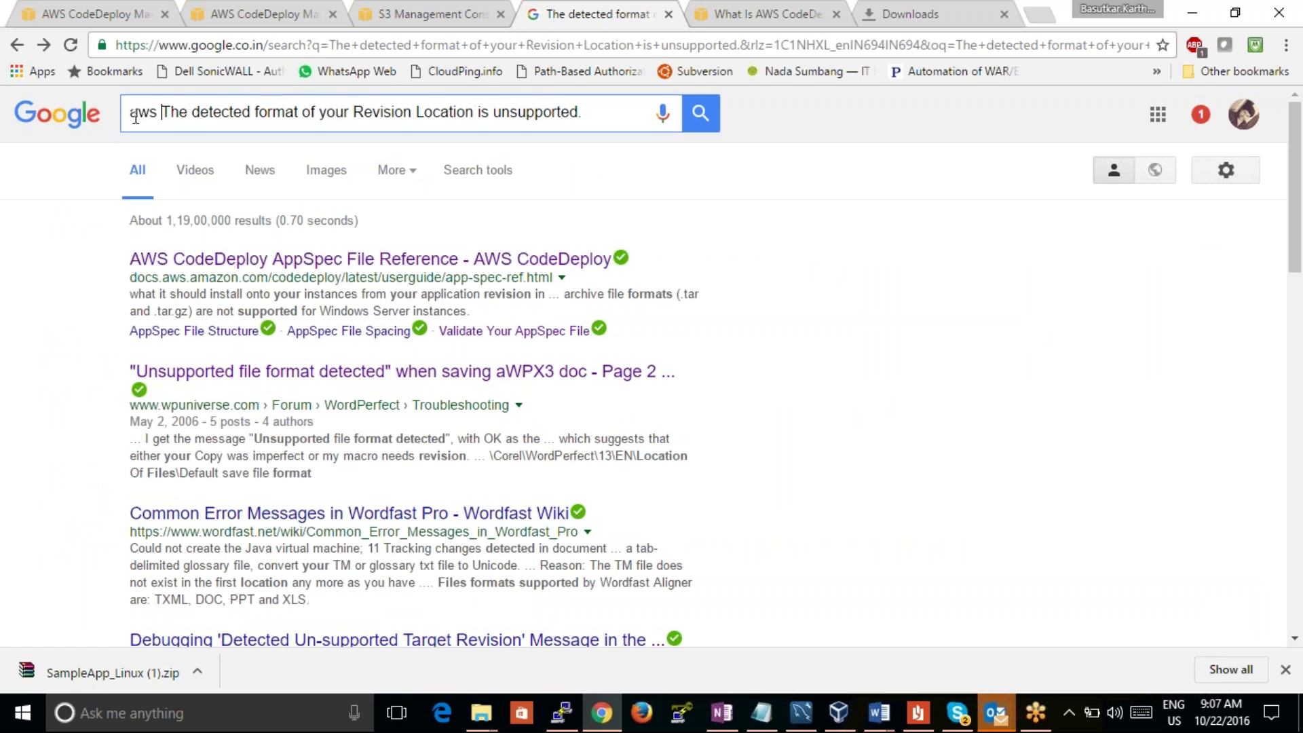
type("lou")
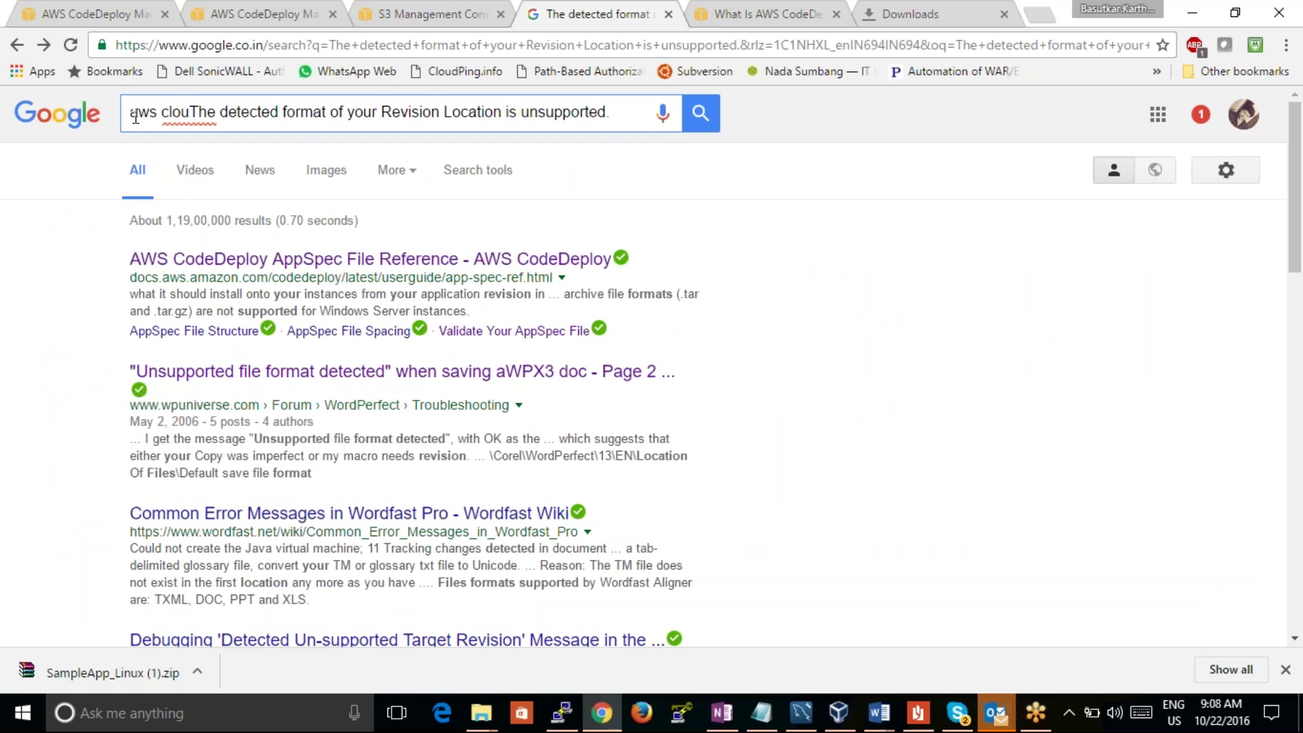
key("BackSpace")
key("BackSpace")
key("BackSpace")
type("ode deploy")
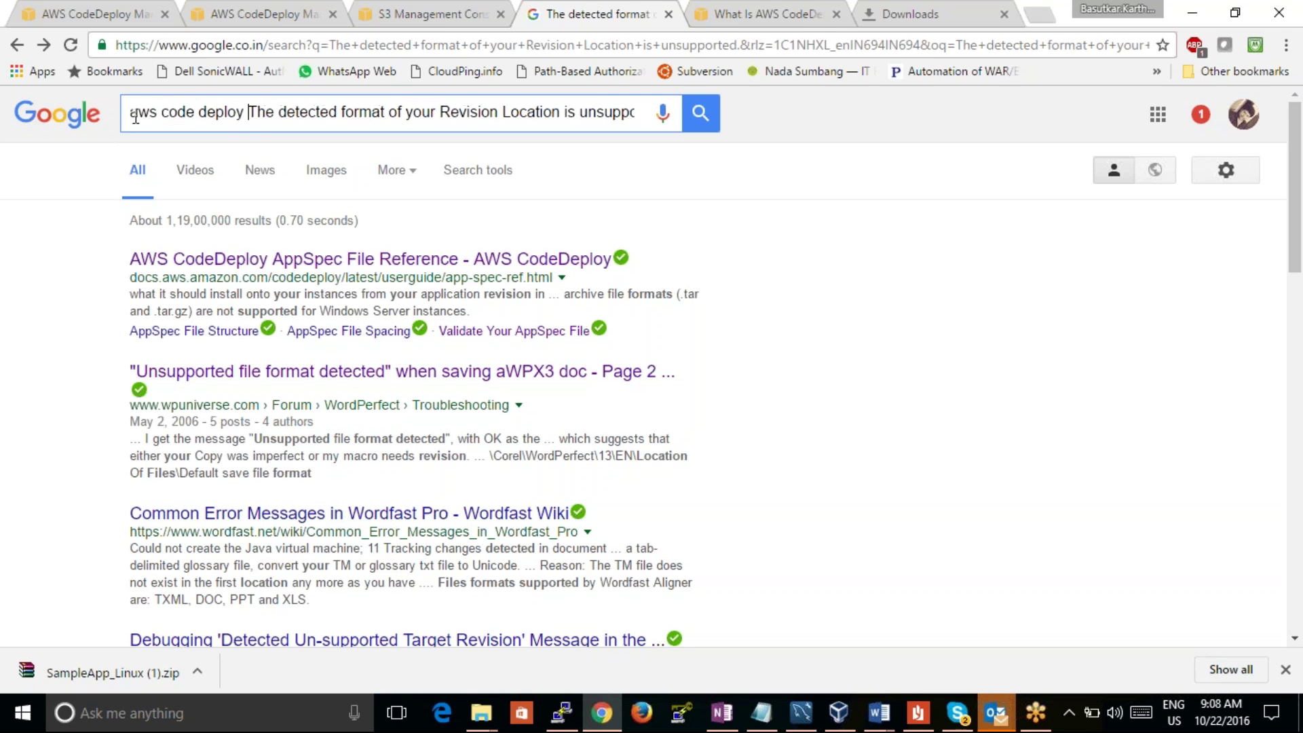
key("Return")
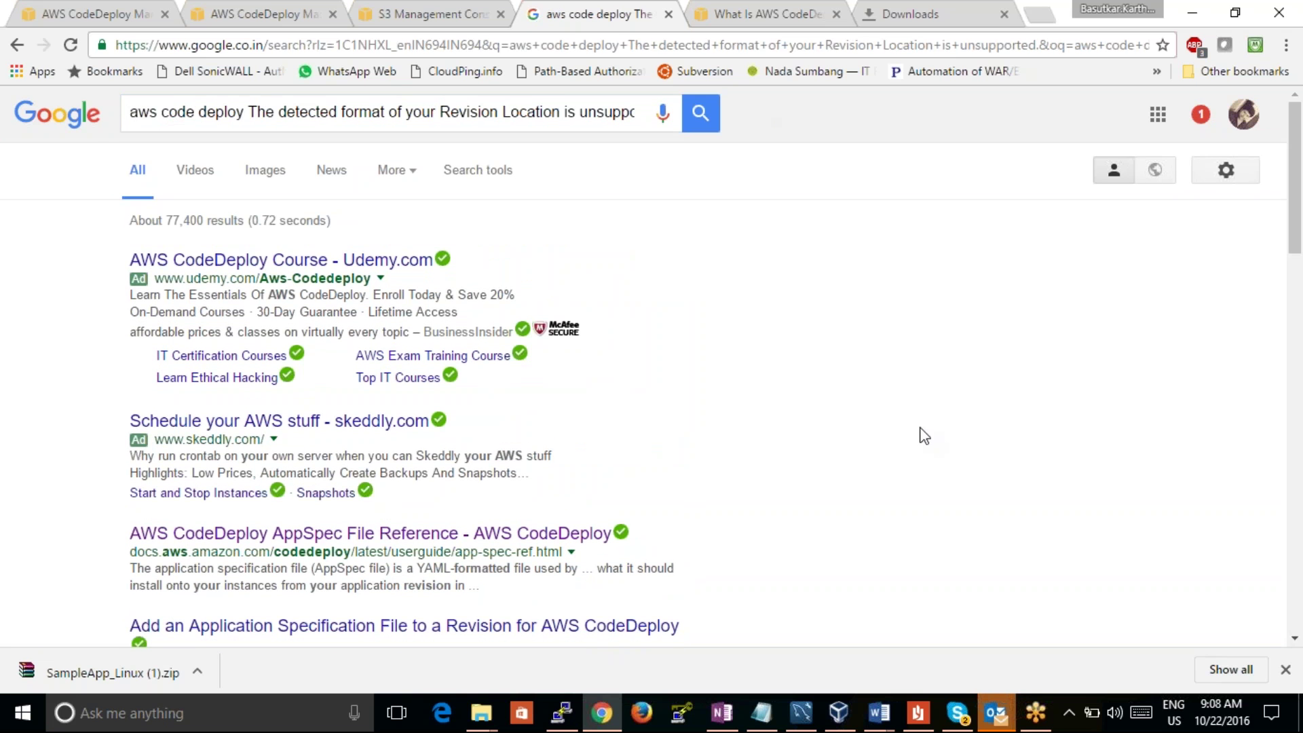
Step: Open two AppSpec results in new tabs and open the Troubleshooting AWS CodeDeploy result
scroll(923, 433, "down", 5)
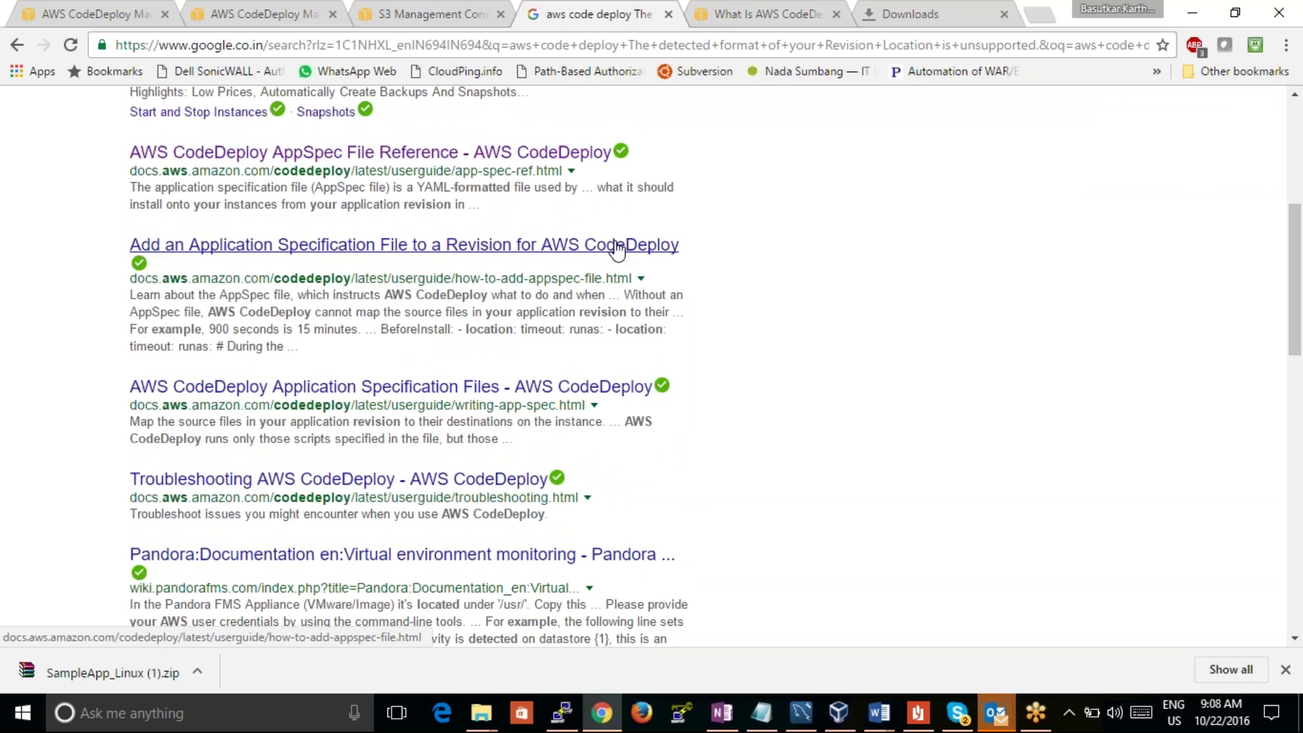
right_click(617, 249)
left_click(655, 258)
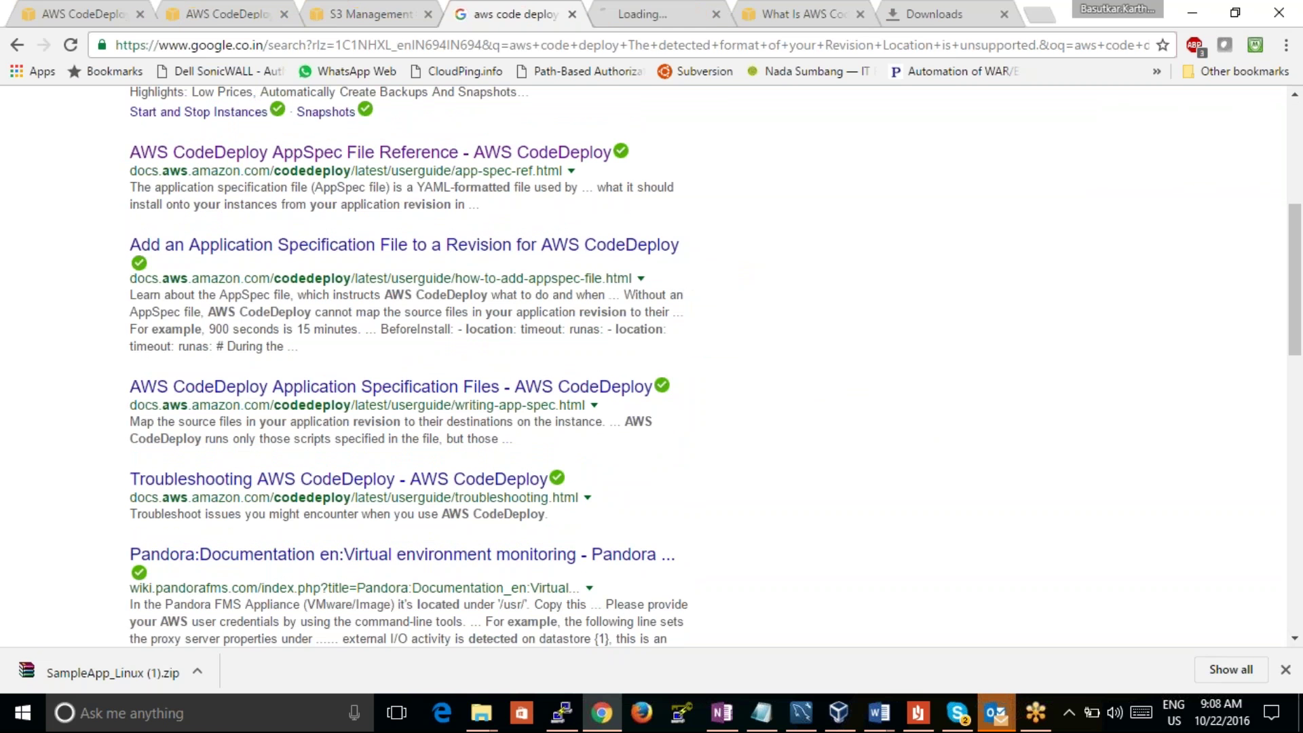
right_click(549, 382)
left_click(569, 394)
left_click(435, 479)
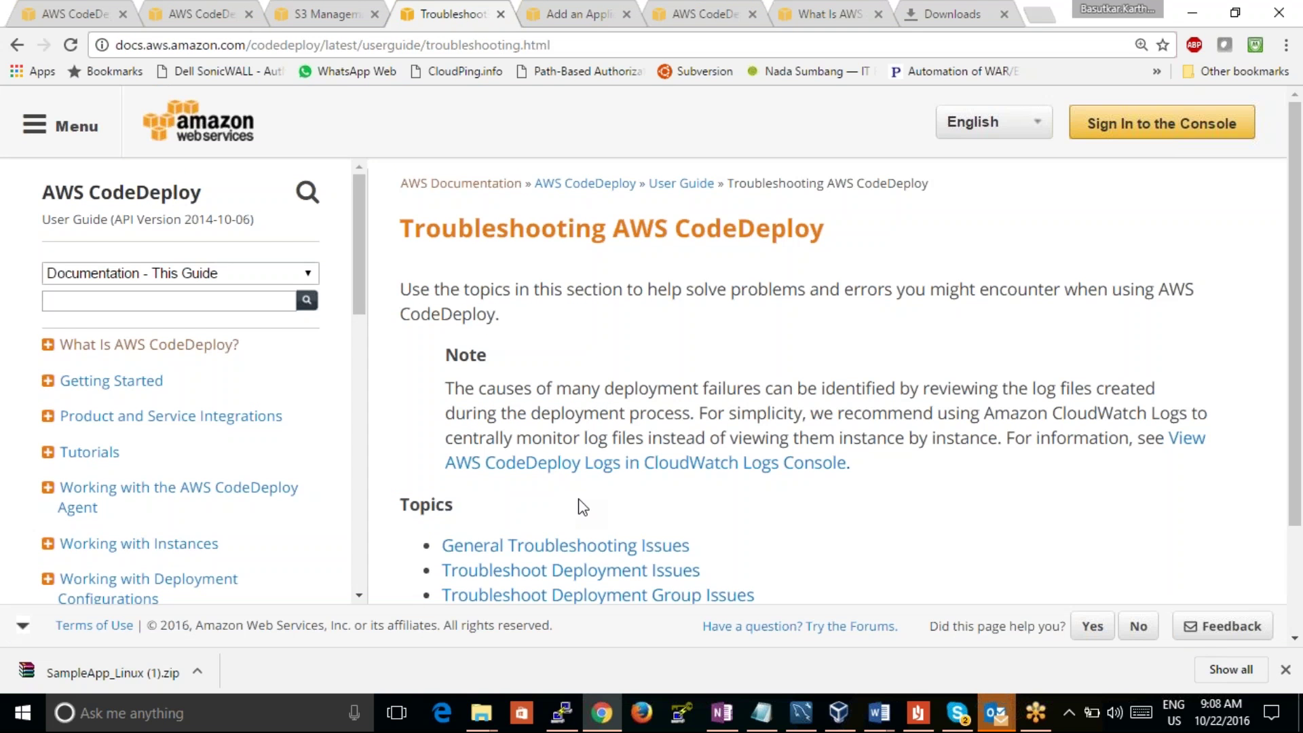
Step: Search the General Troubleshooting Issues page for the error message, finding no match
scroll(582, 506, "down", 2)
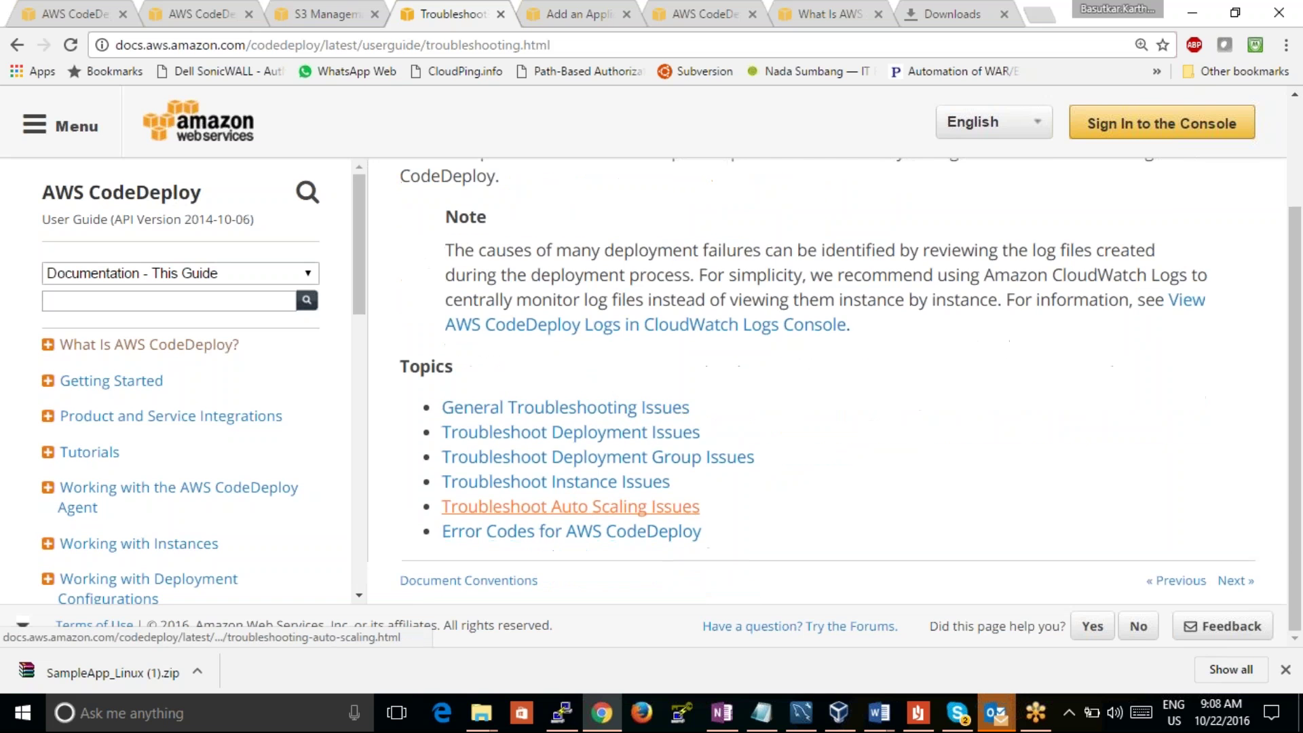
scroll(582, 506, "up", 1)
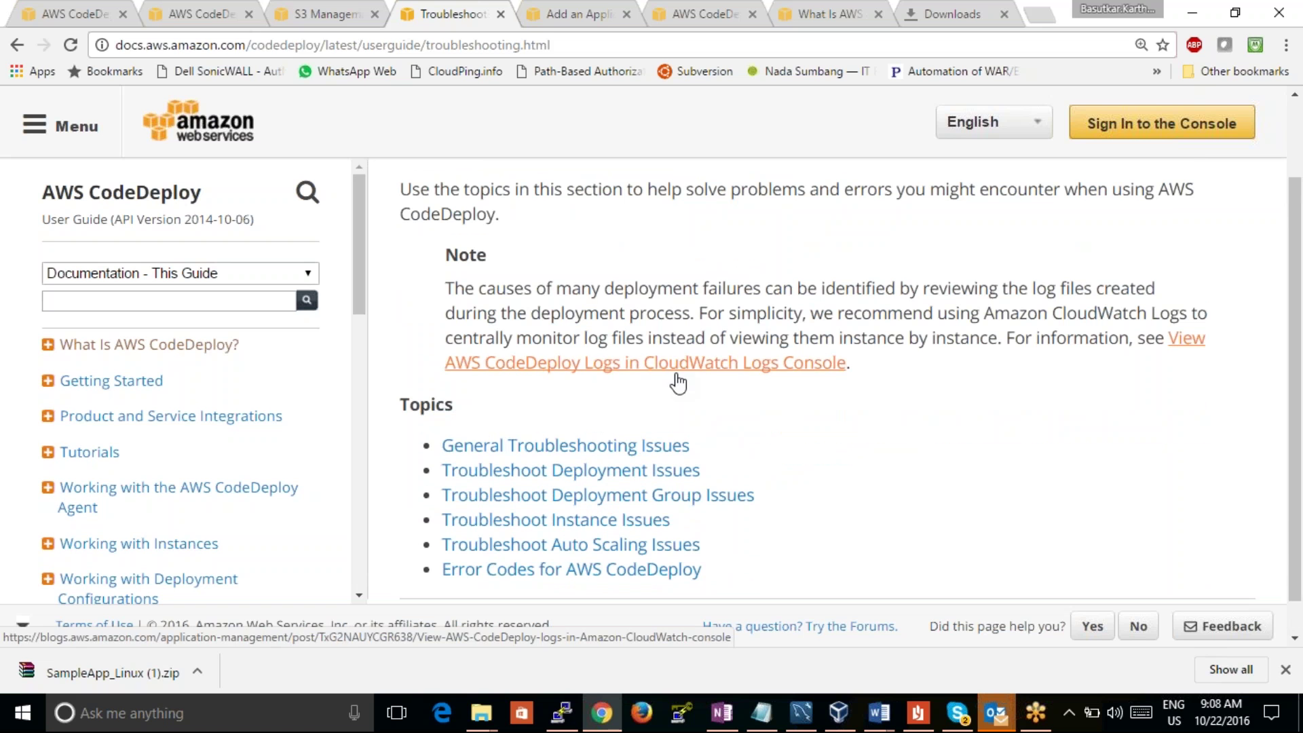
left_click(643, 449)
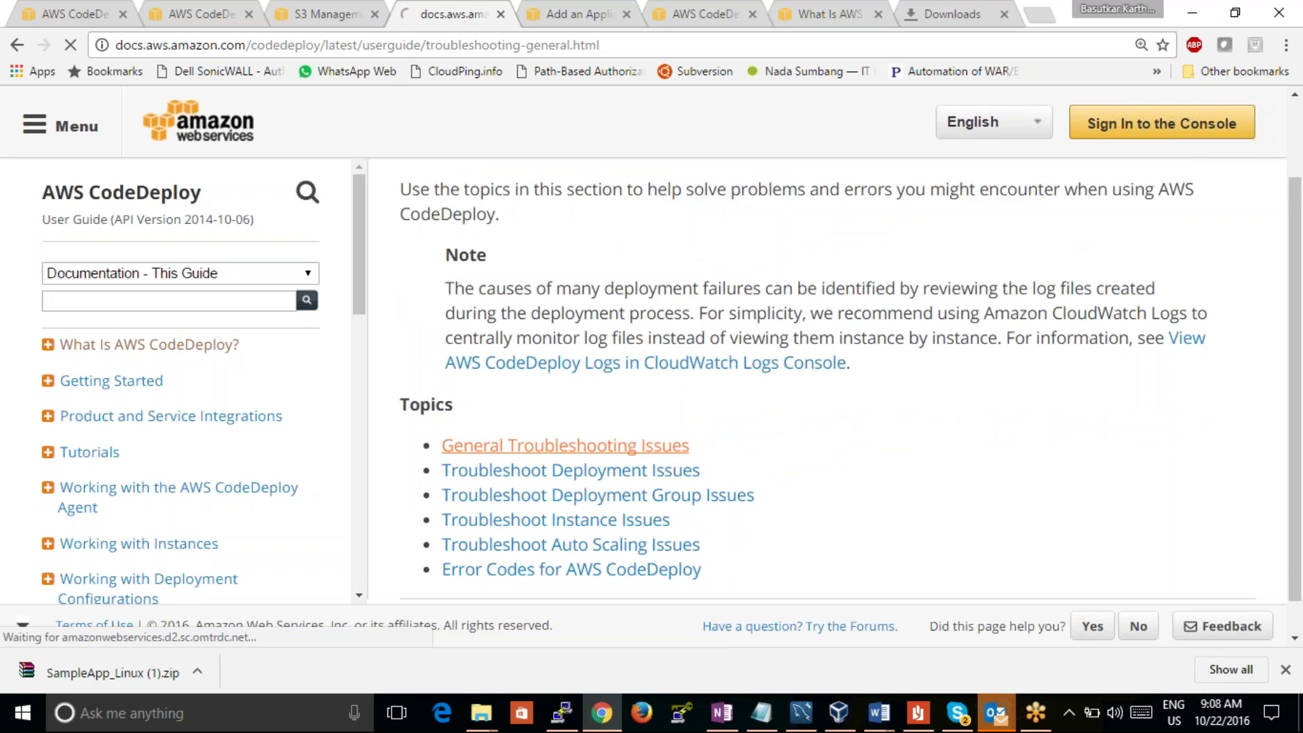
scroll(644, 450, "down", 5)
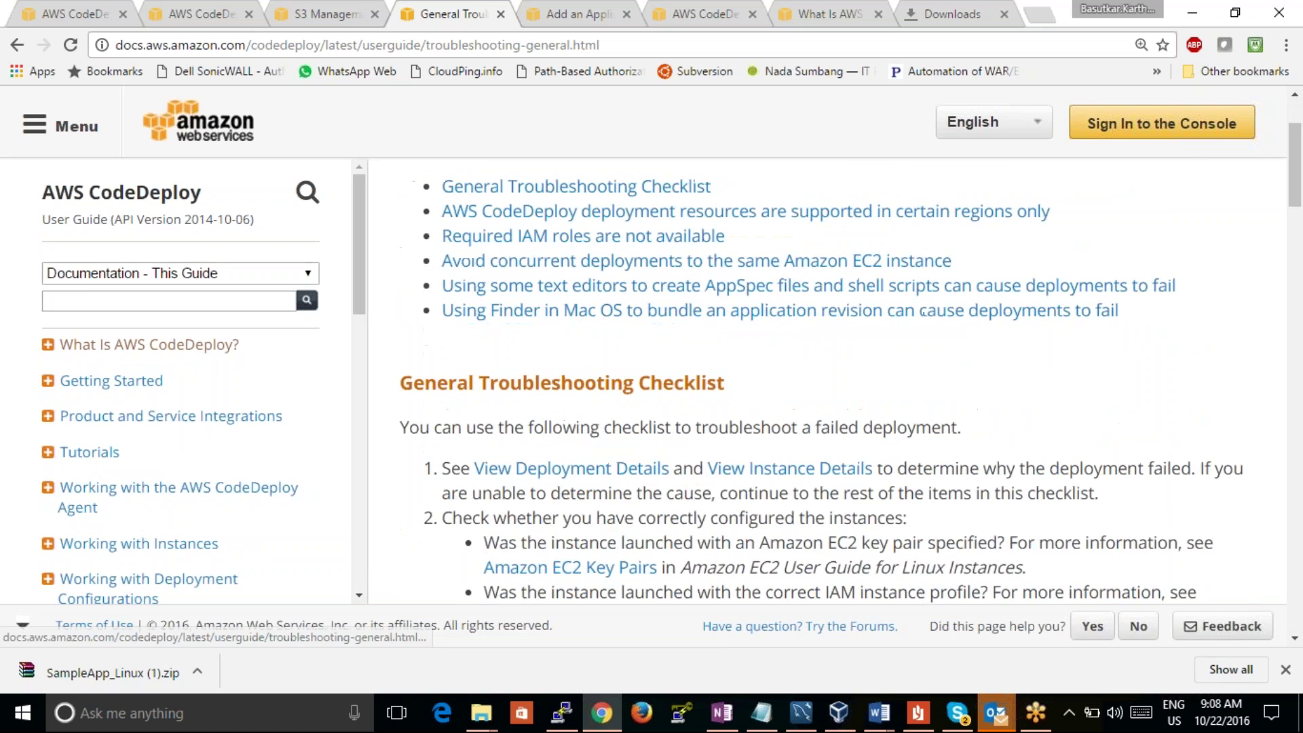
key("ctrl+f")
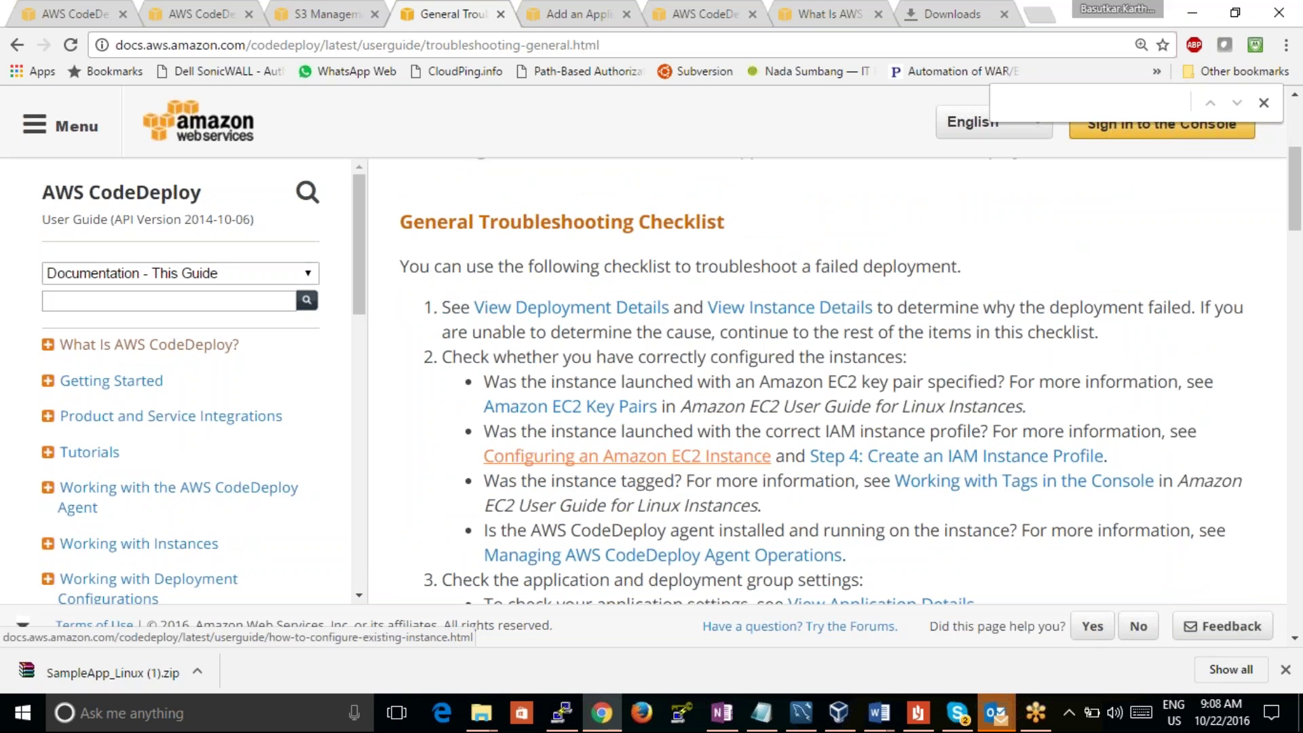
key("ctrl+v")
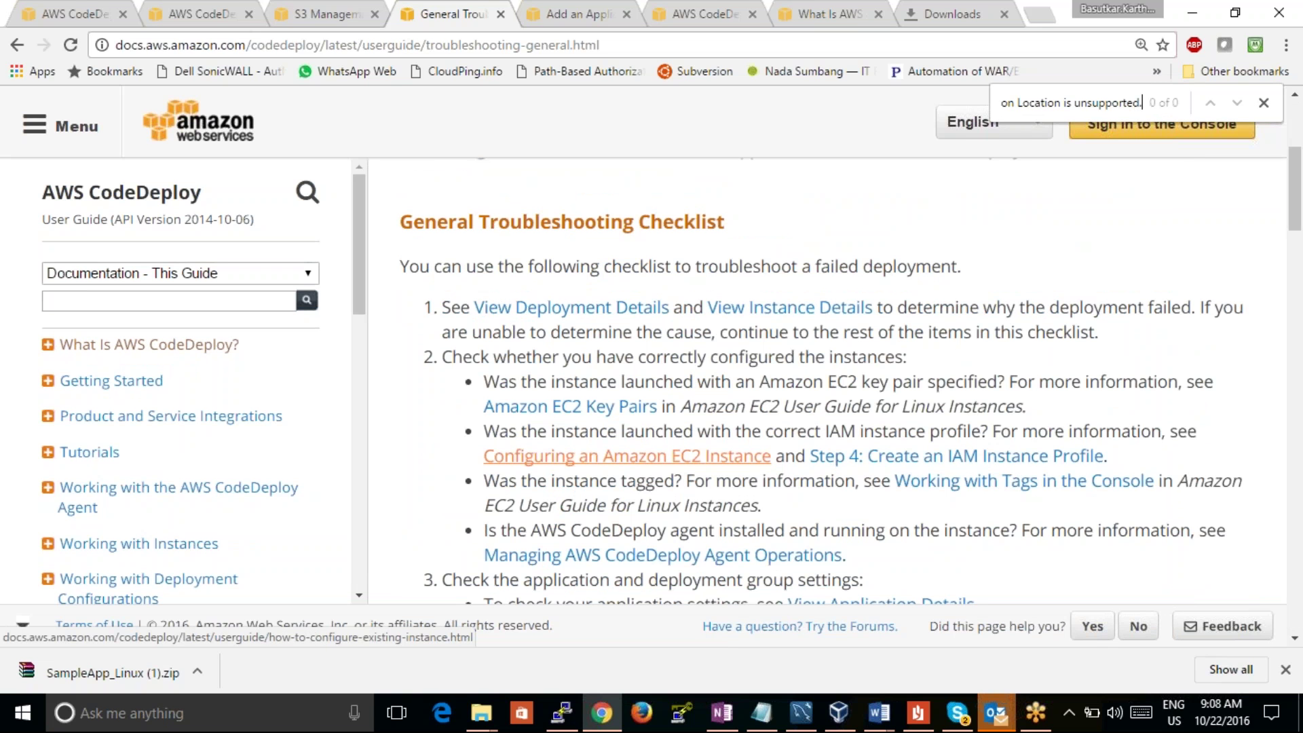
key("BackSpace")
key("BackSpace")
key("BackSpace")
key("BackSpace")
key("BackSpace")
key("BackSpace")
key("BackSpace")
key("BackSpace")
key("BackSpace")
key("BackSpace")
key("BackSpace")
key("BackSpace")
key("BackSpace")
key("BackSpace")
key("BackSpace")
key("BackSpace")
key("BackSpace")
key("BackSpace")
key("BackSpace")
key("BackSpace")
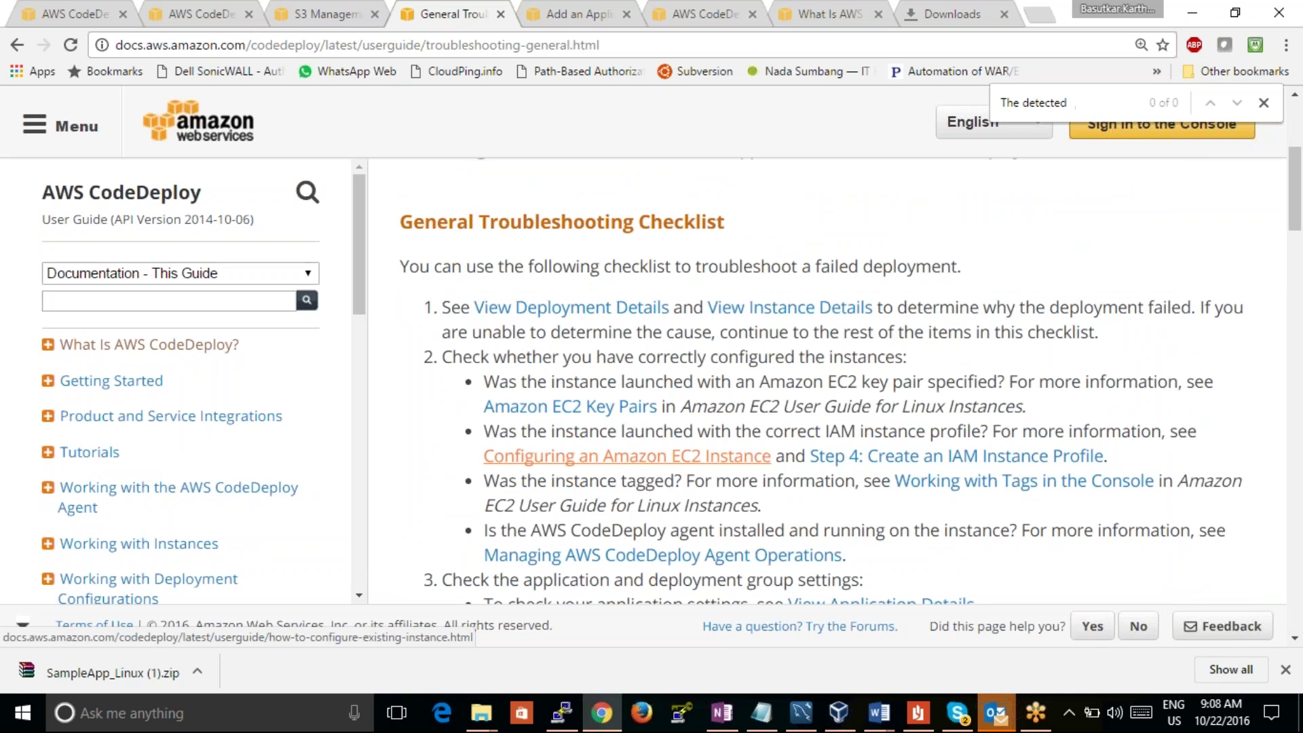
scroll(627, 456, "down", 6)
key("BackSpace")
key("BackSpace")
key("BackSpace")
key("BackSpace")
key("BackSpace")
key("BackSpace")
key("BackSpace")
key("BackSpace")
key("BackSpace")
key("BackSpace")
key("BackSpace")
key("BackSpace")
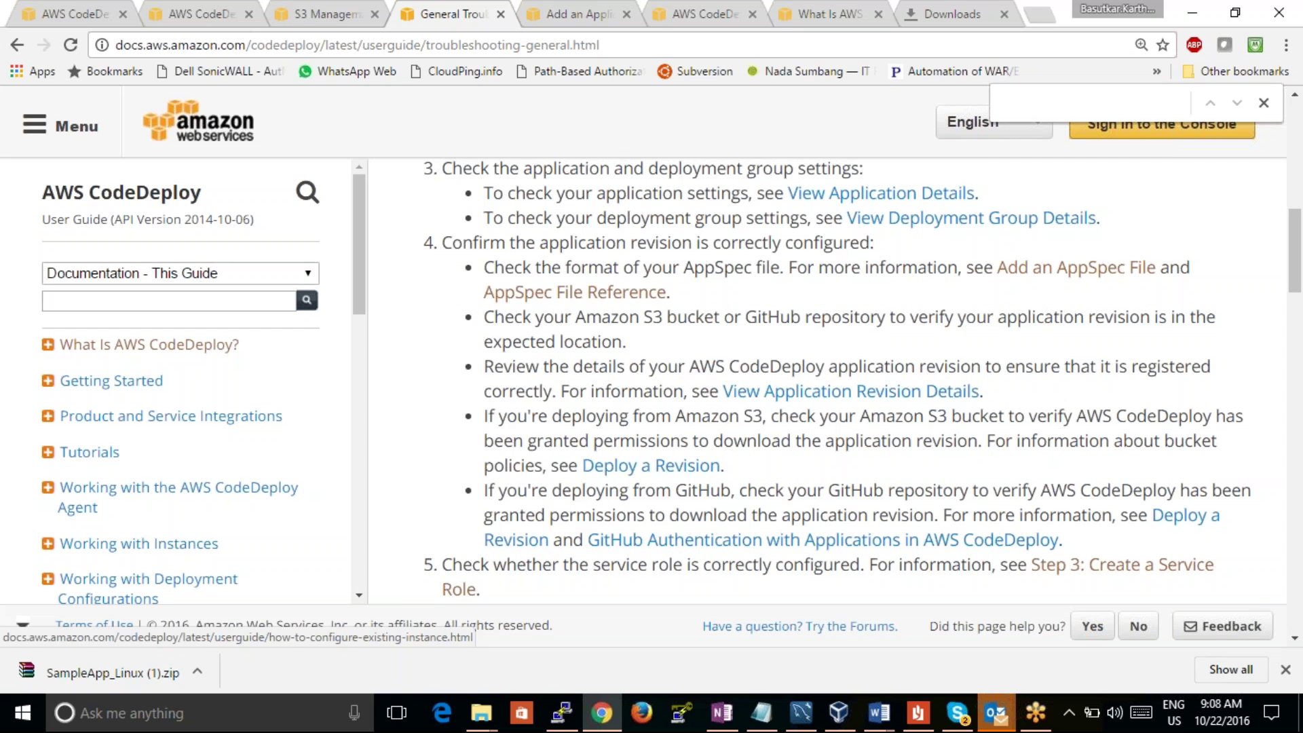
Step: Scroll through the appspec.yml template on the Add an Application Specification File page
left_click(594, 16)
scroll(684, 428, "down", 5)
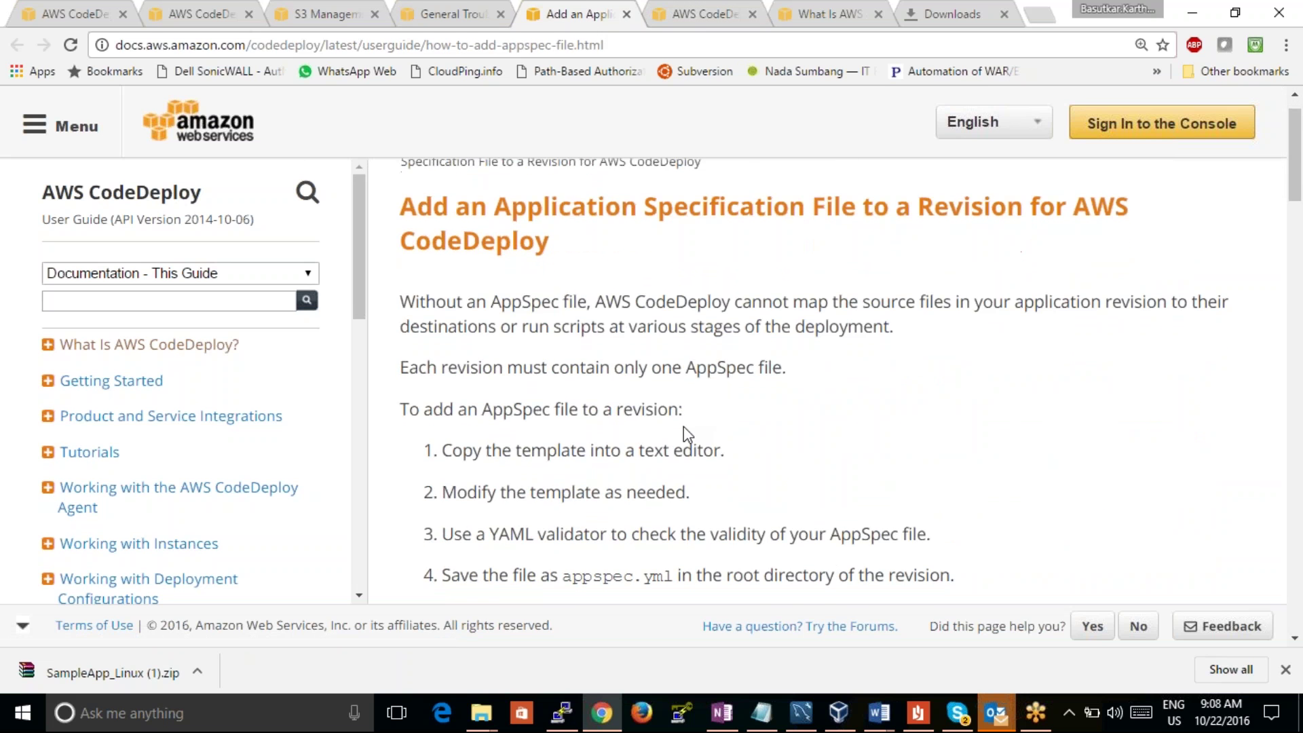
scroll(842, 380, "down", 10)
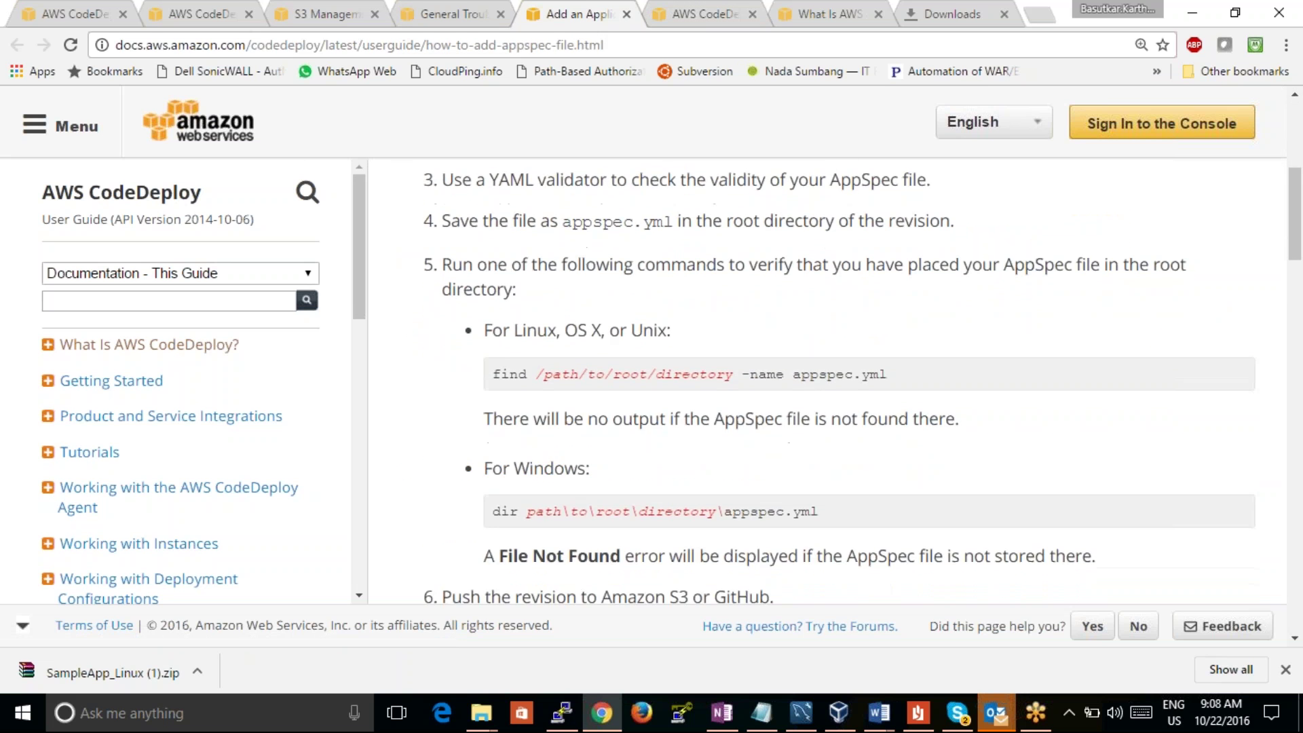
scroll(685, 424, "down", 6)
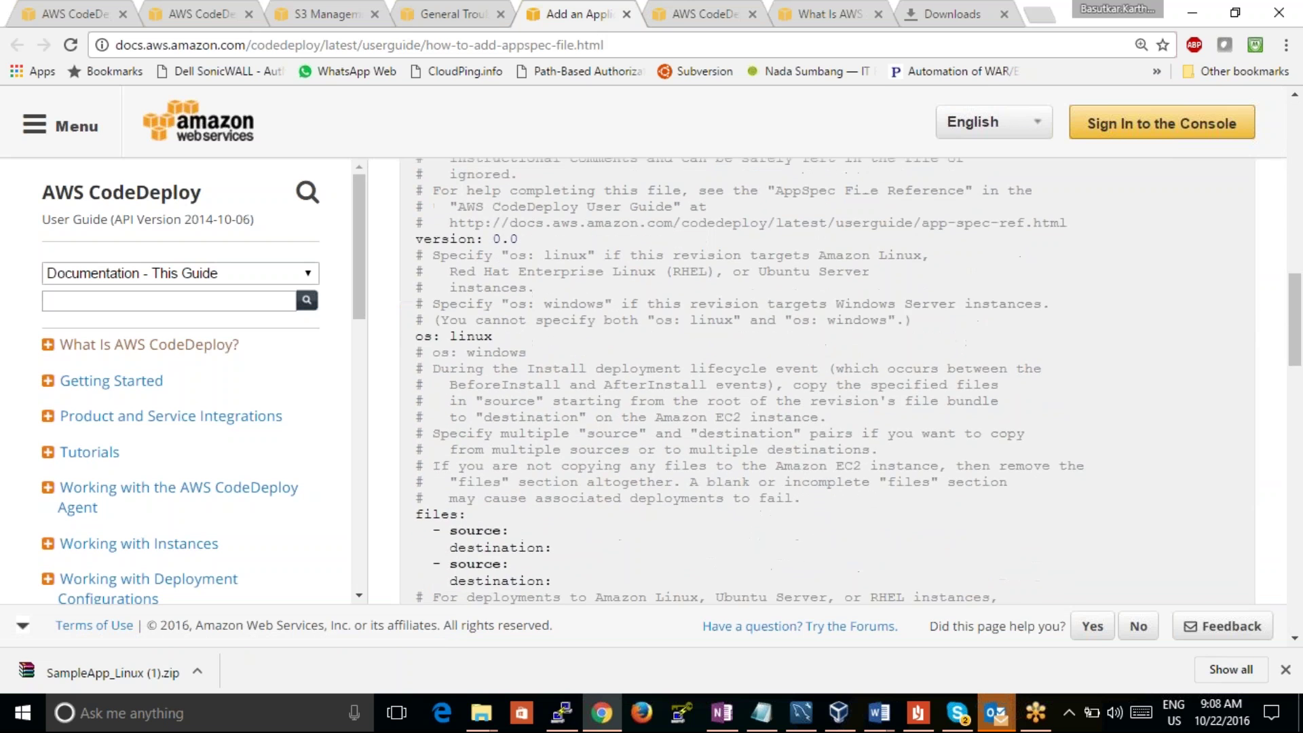
Step: Glance at the Application Specification Files page, then scroll What Is AWS CodeDeploy? to the deployment overview diagram
left_click(689, 19)
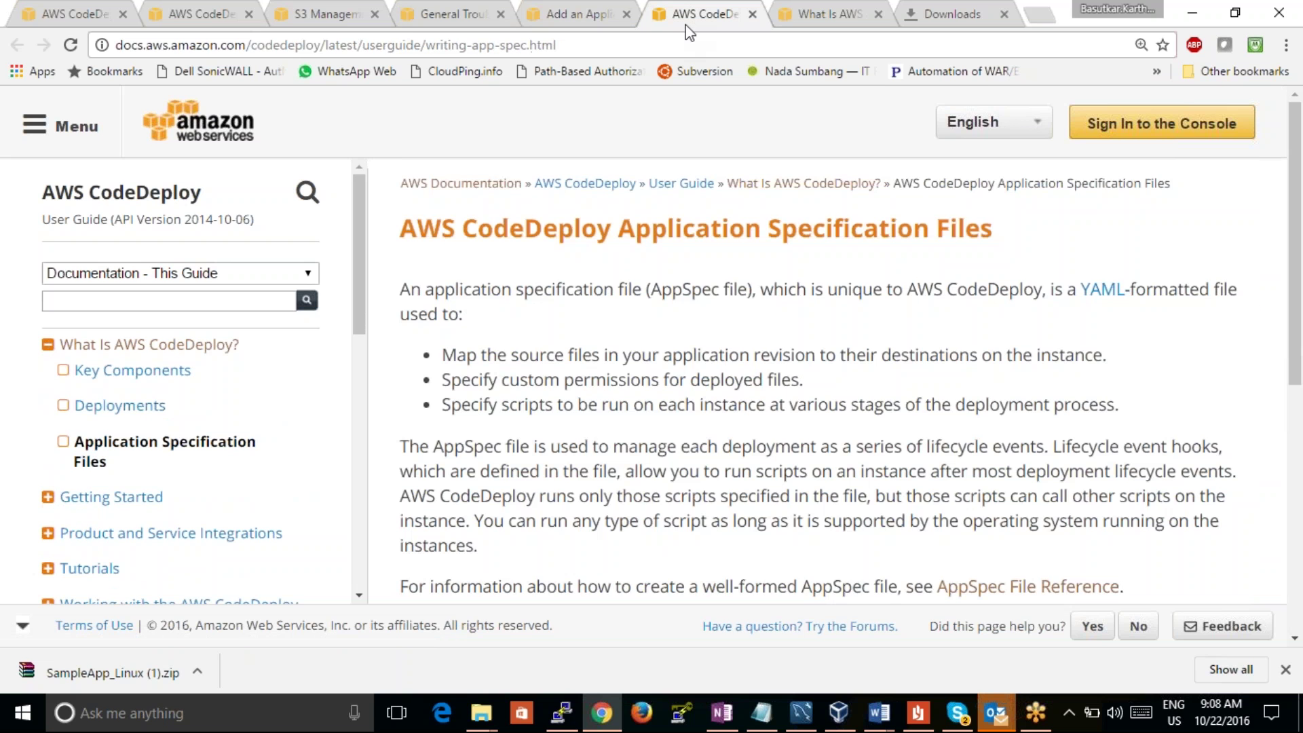
key("End")
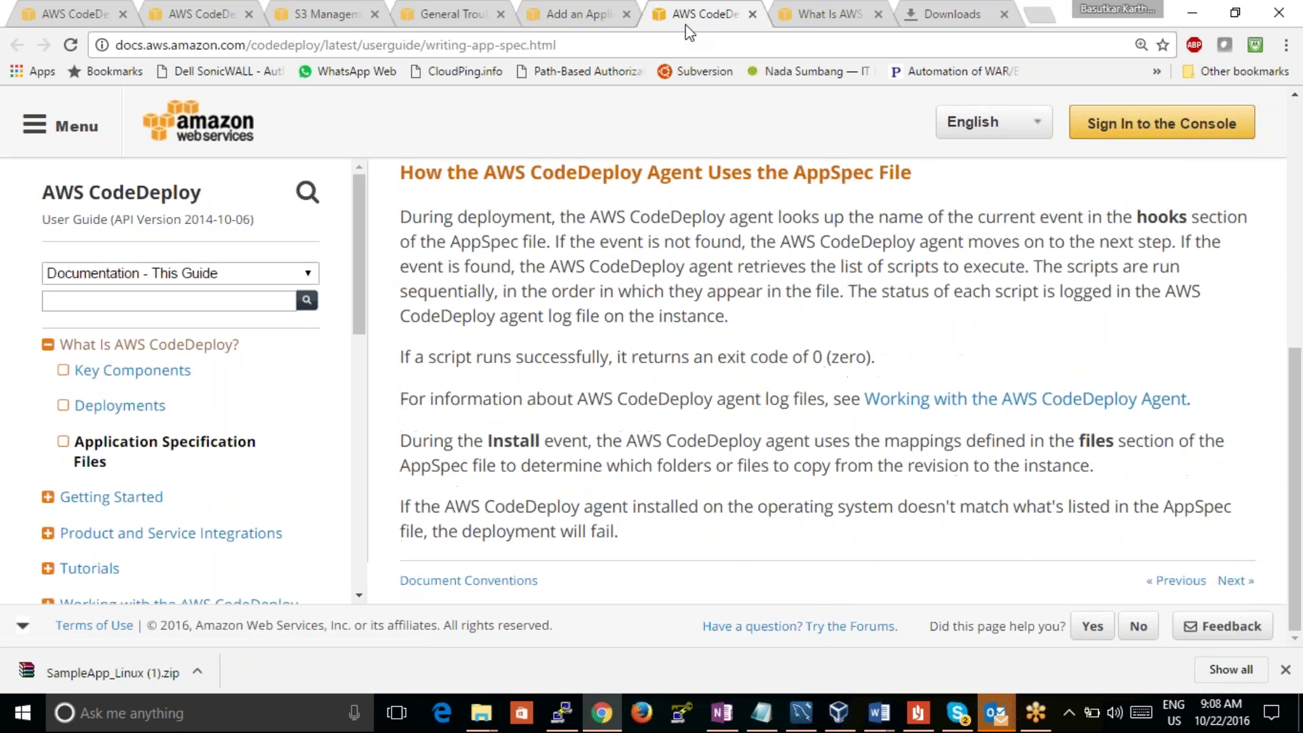
left_click(839, 12)
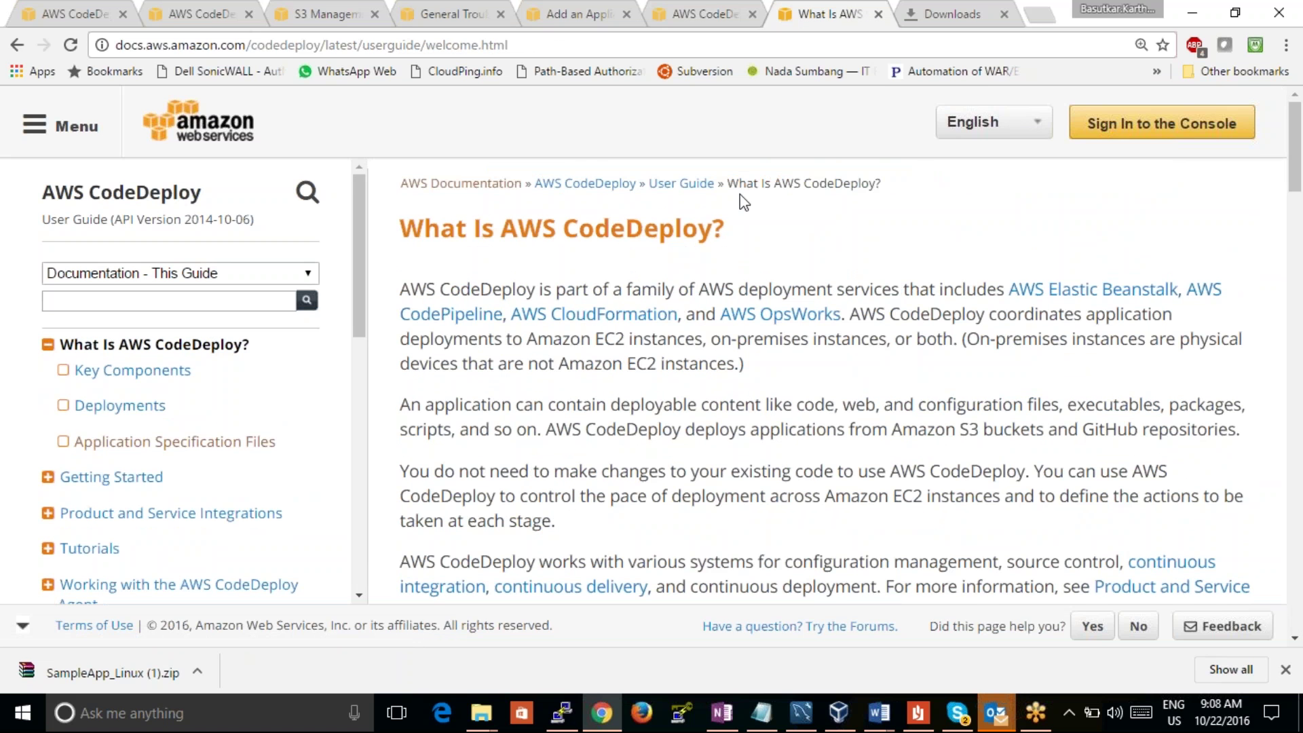
scroll(740, 194, "down", 5)
scroll(740, 194, "down", 10)
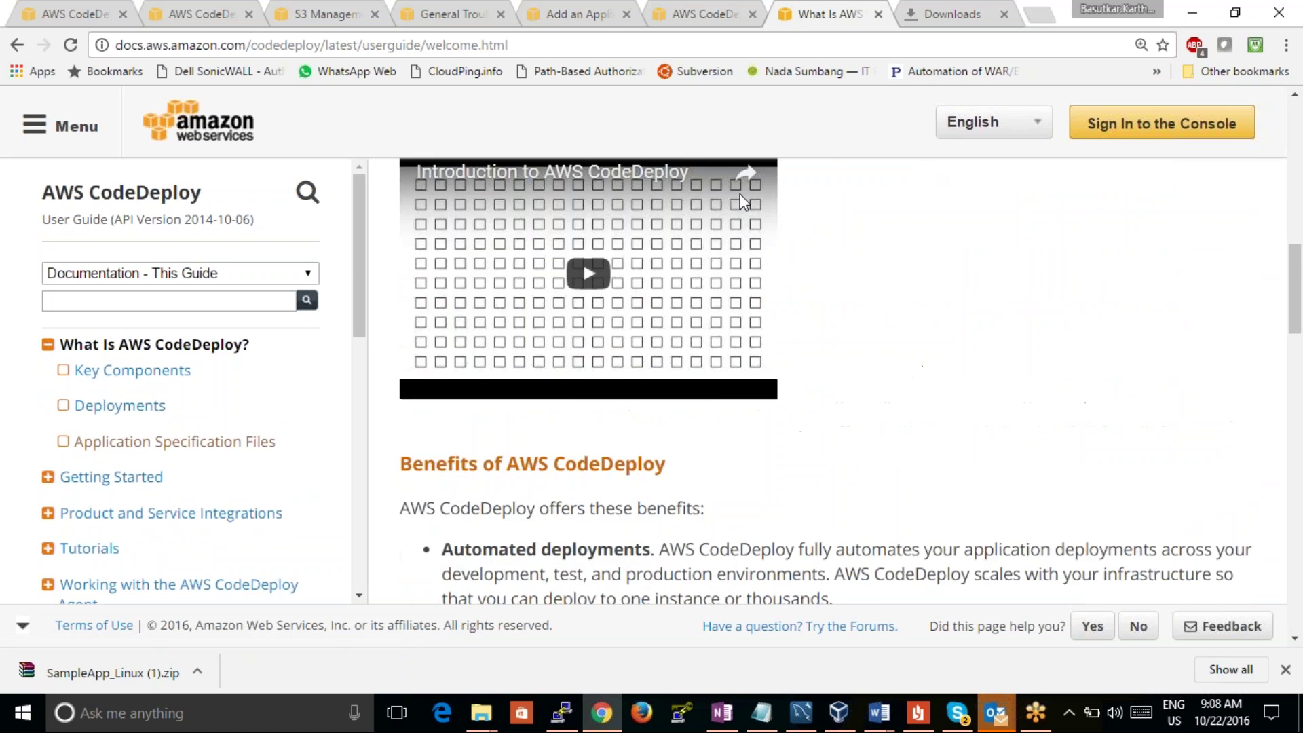
scroll(848, 380, "down", 5)
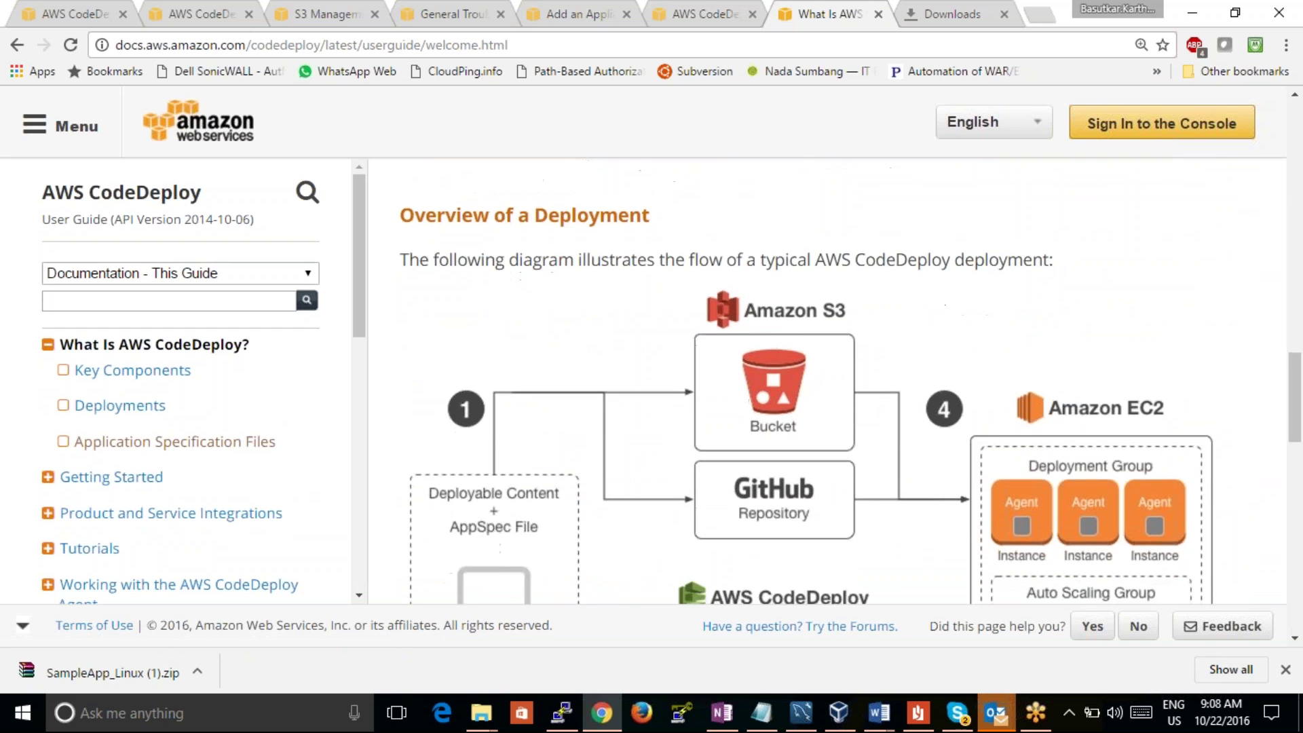
scroll(849, 380, "down", 1)
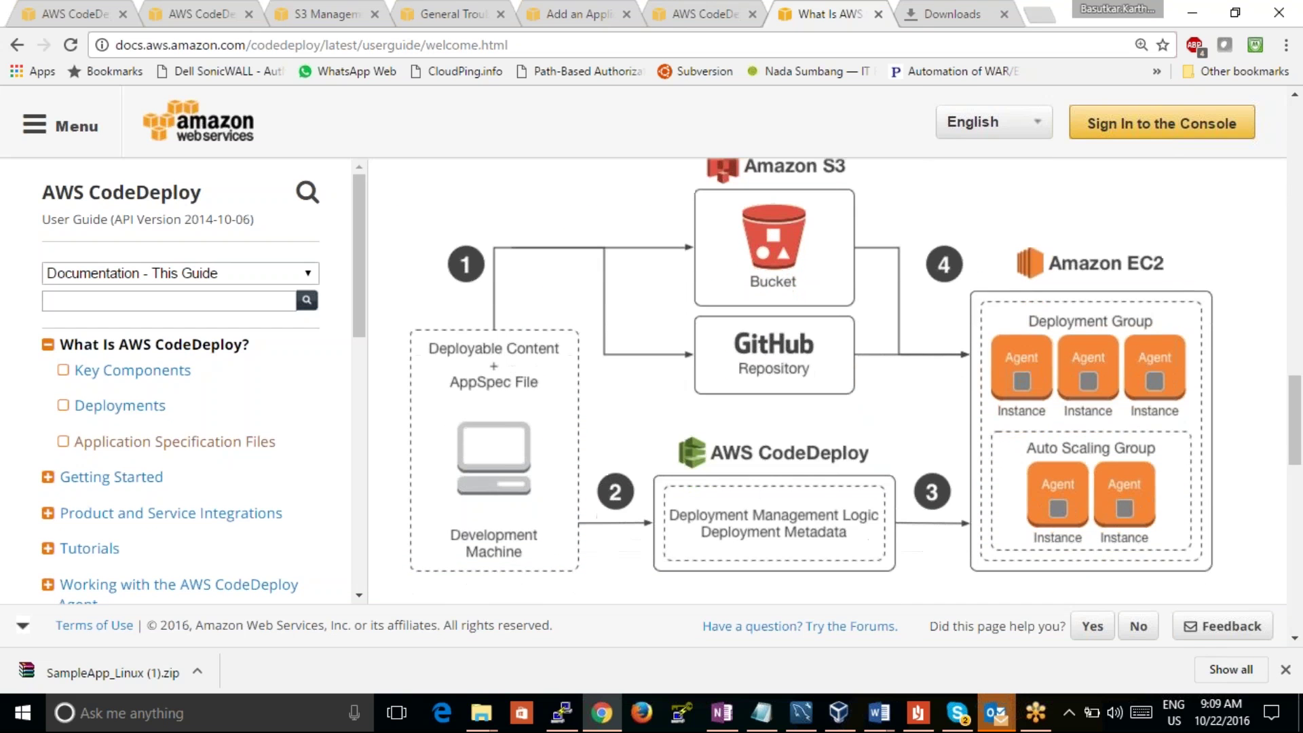
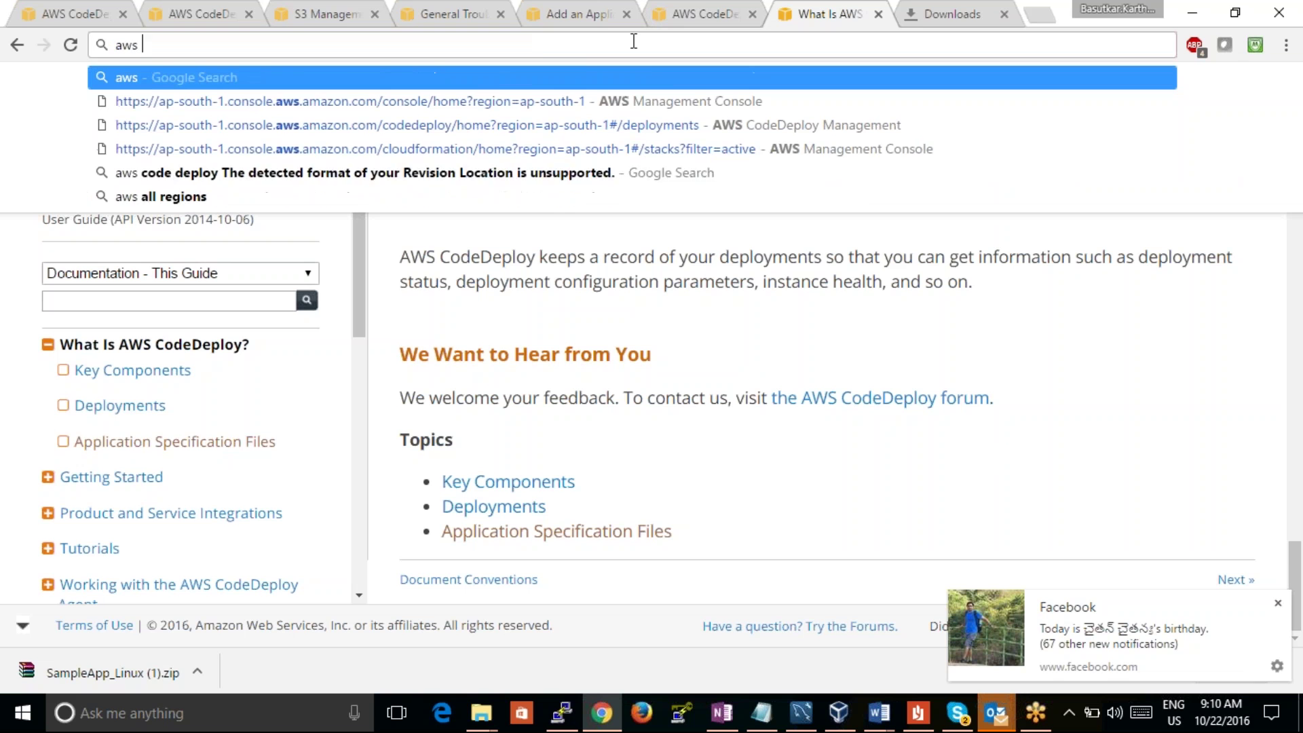
Step: Search Google for 'aws code deploy documentation' and scroll the results
type("ploy d")
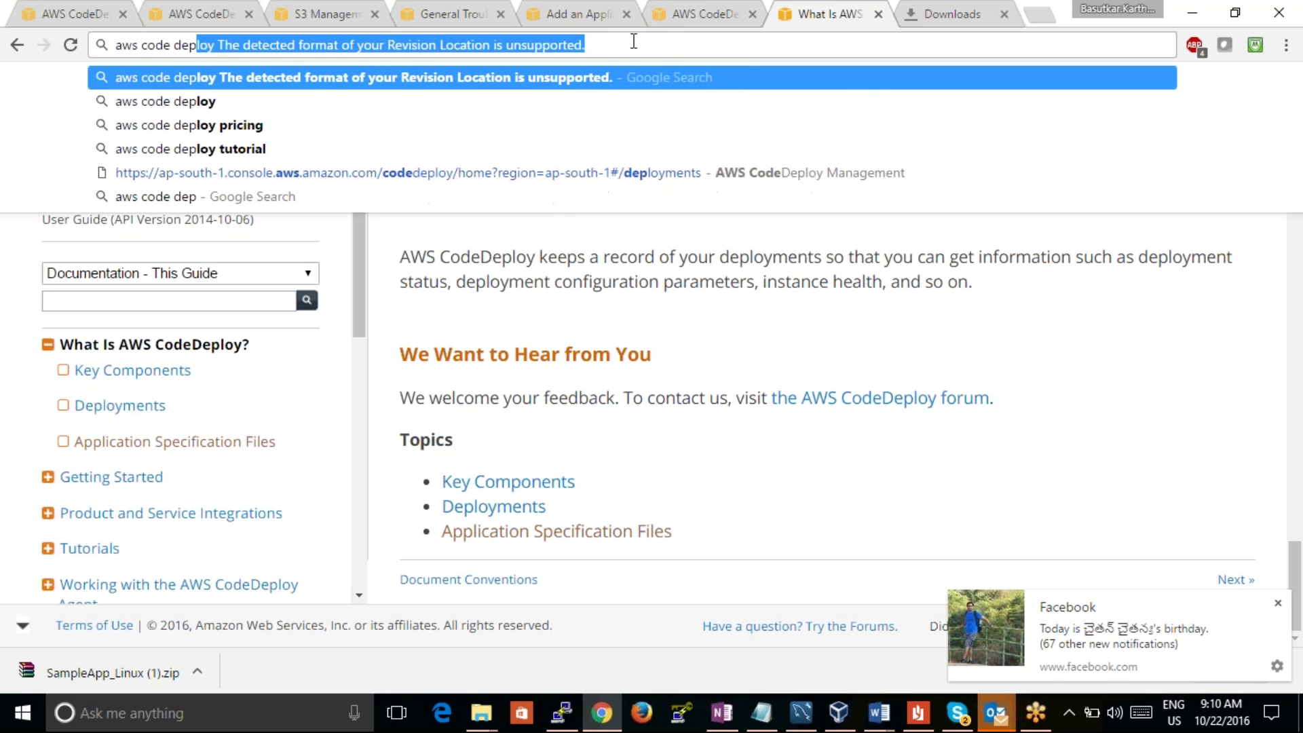
type("ocumentat")
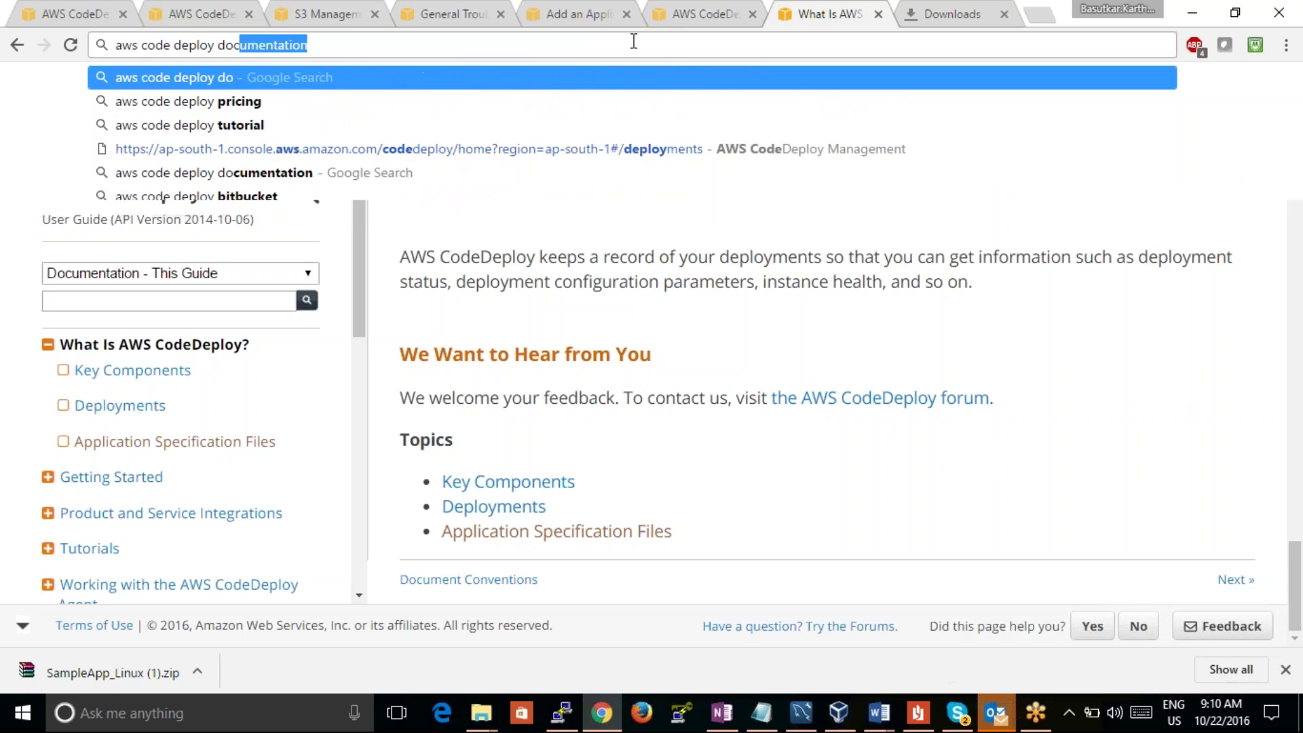
type("ion")
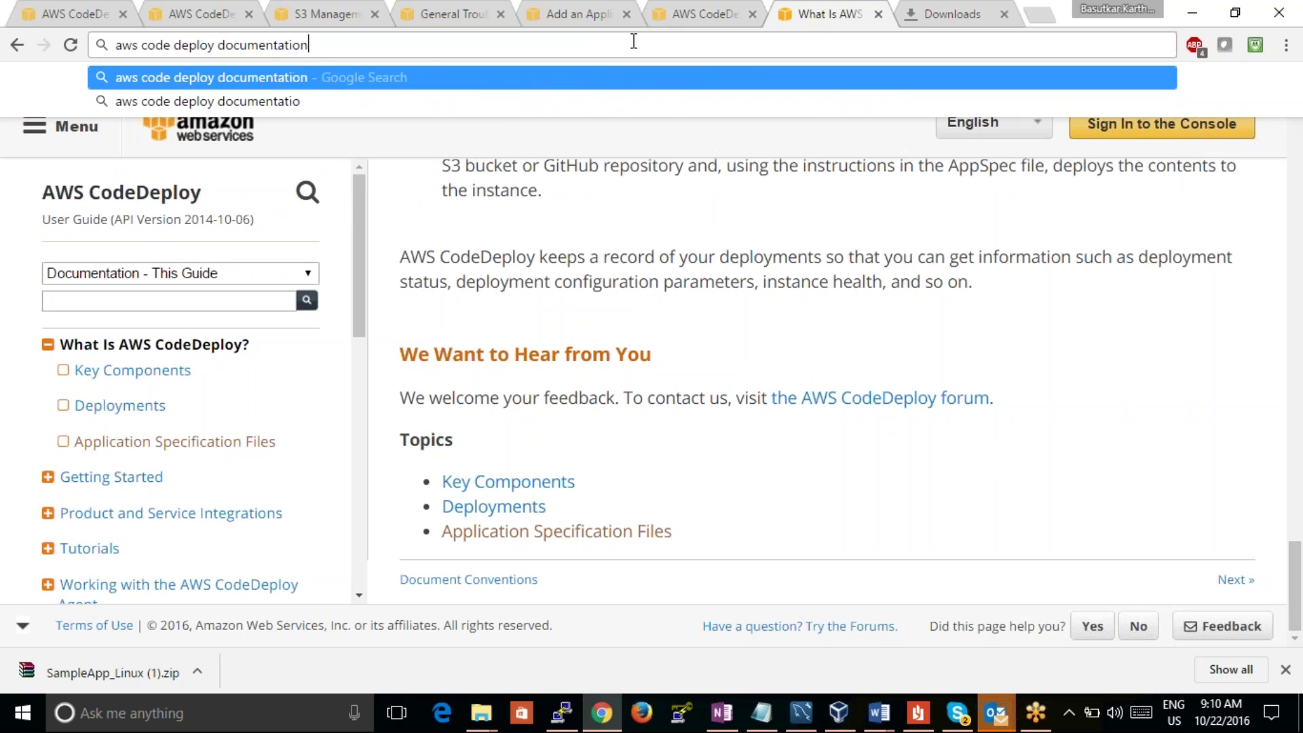
key("Return")
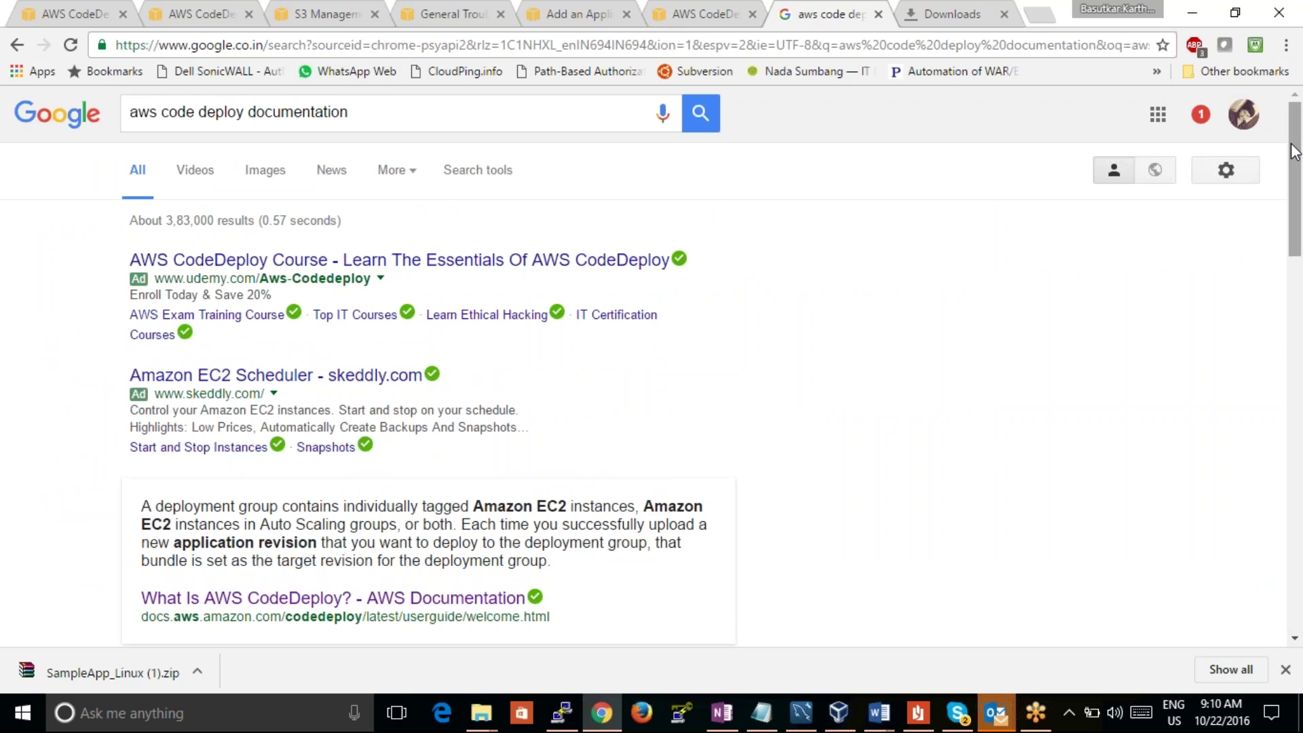
scroll(1293, 151, "down", 5)
Step: Open the 'What Is AWS CodeDeploy?' documentation page and scroll through it
left_click(335, 360)
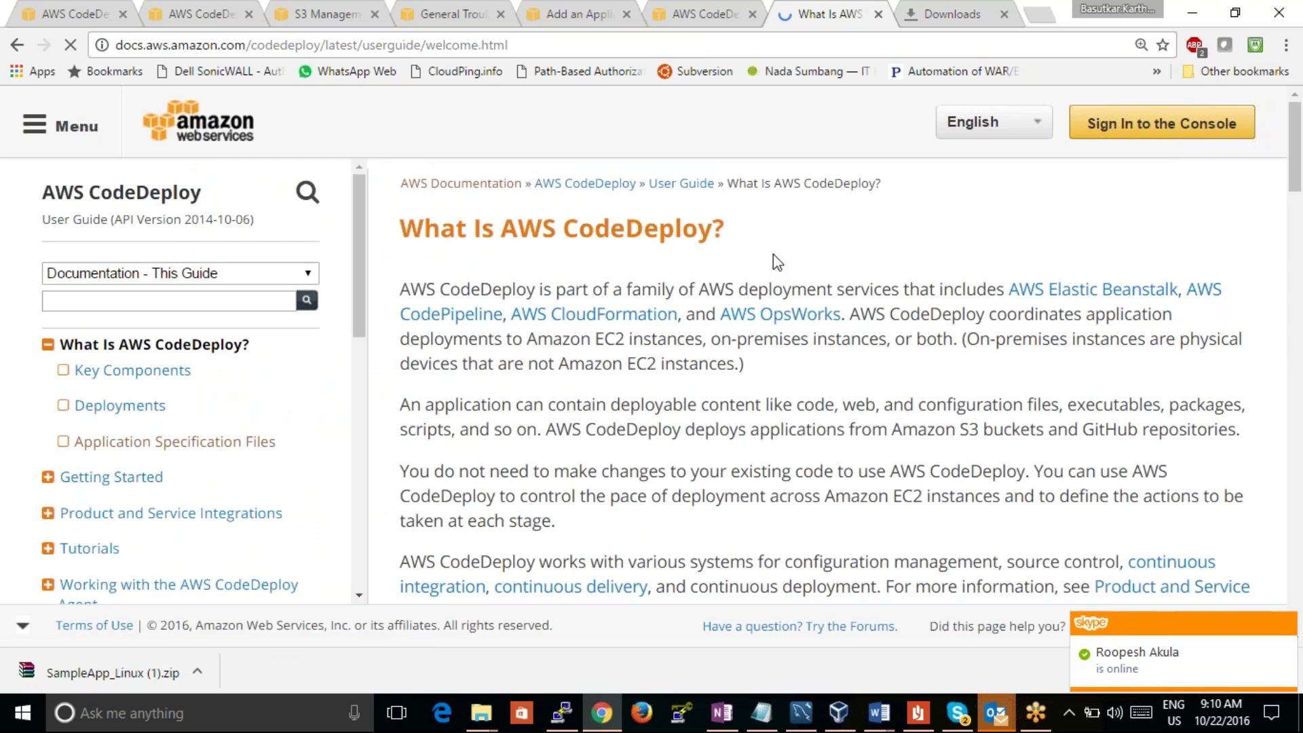
scroll(772, 254, "down", 10)
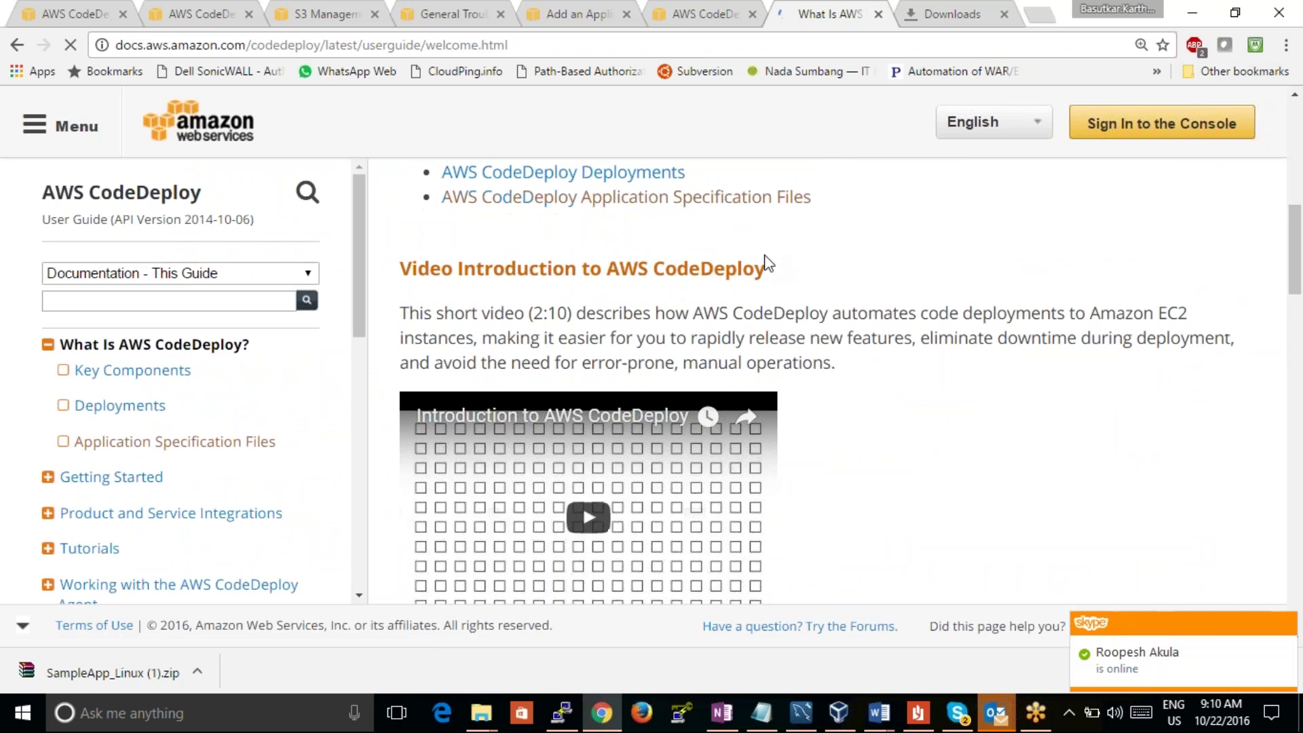
scroll(769, 263, "down", 3)
scroll(849, 380, "down", 5)
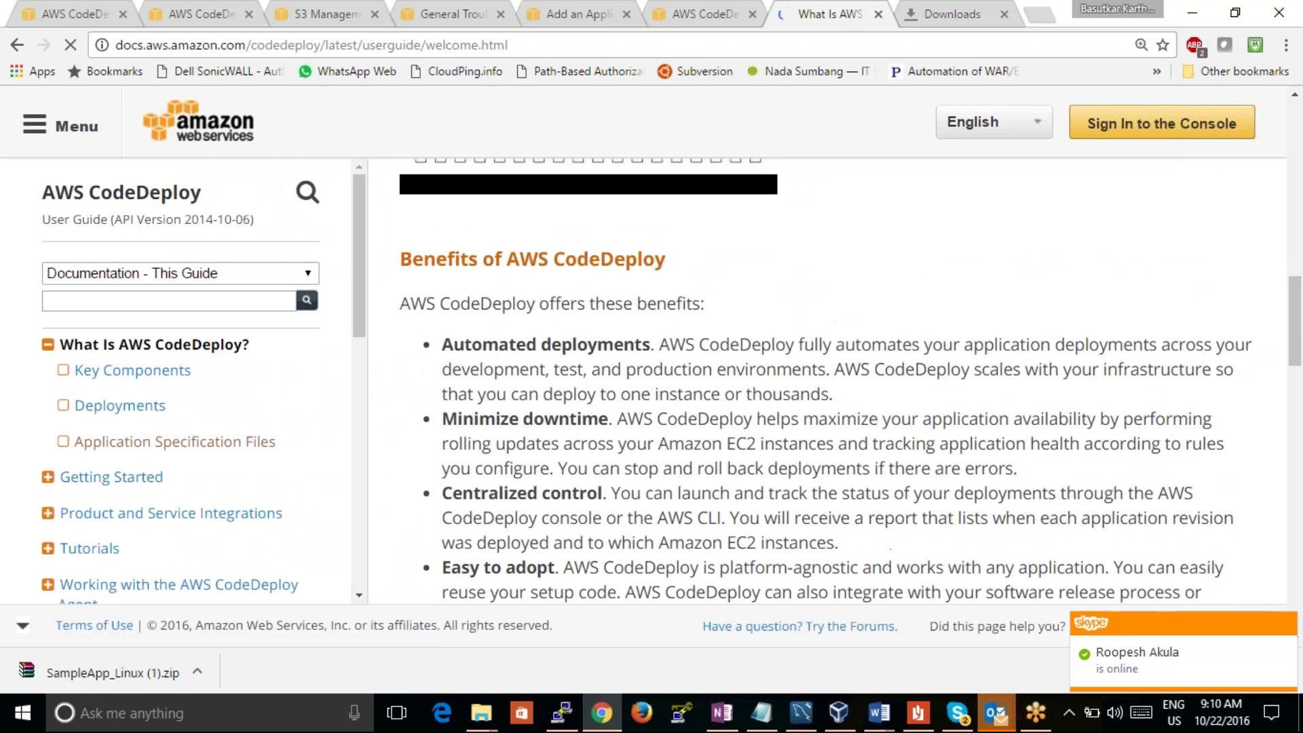
Step: Shorten the page address to /documentation/codedeploy/ to reach the CodeDeploy documentation home
left_click_drag(509, 45, 421, 49)
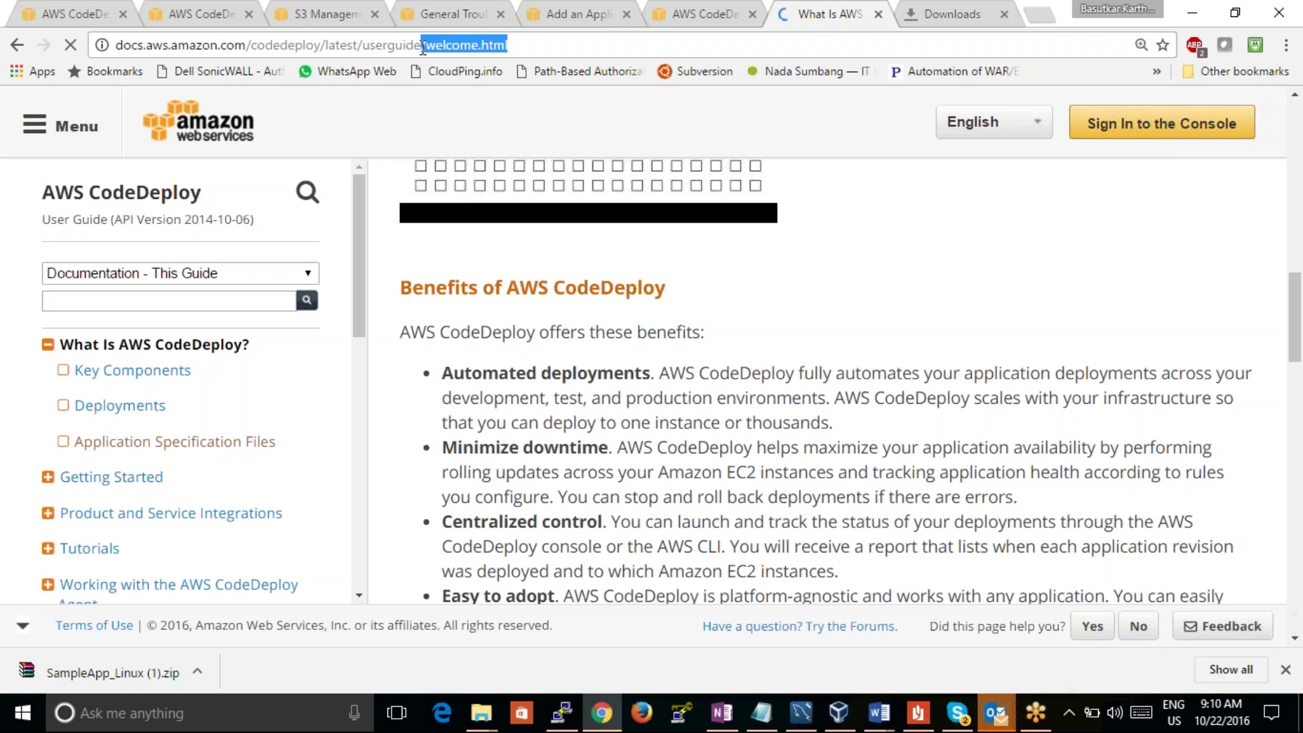
key("BackSpace")
key("Escape")
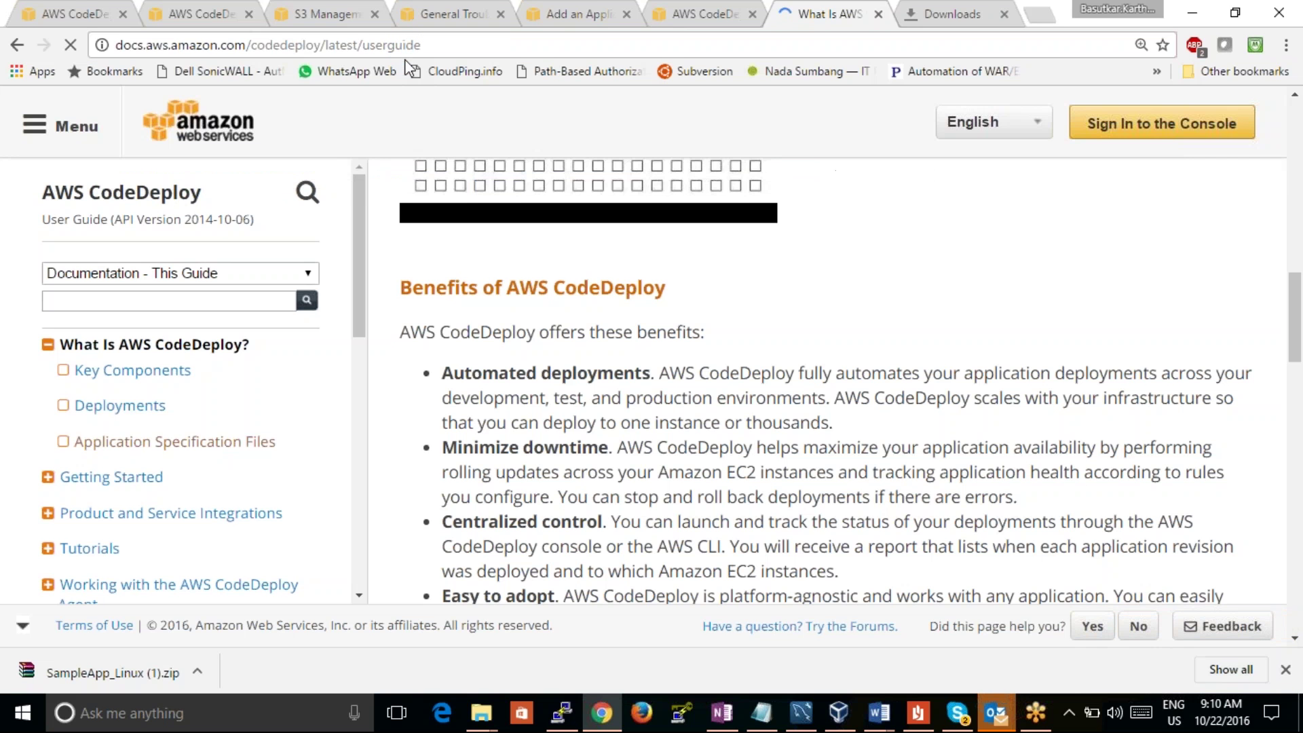
left_click(430, 45)
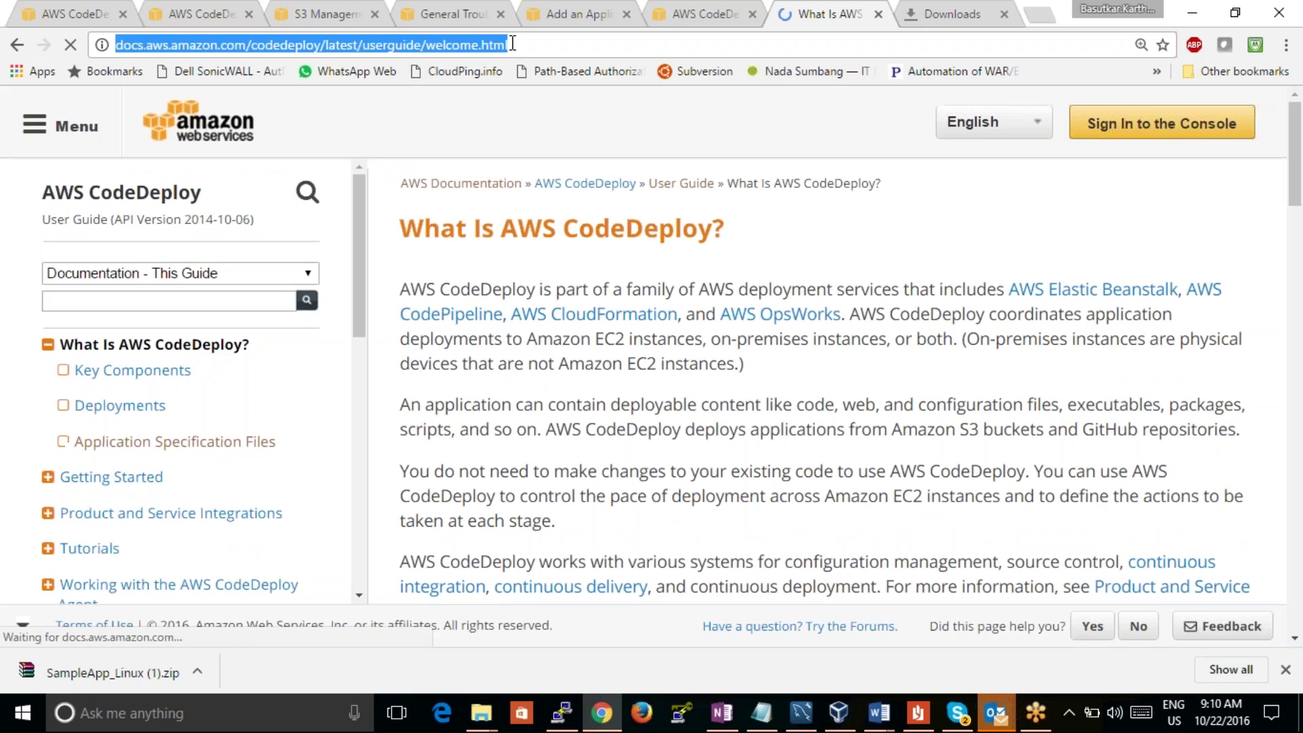
left_click_drag(509, 45, 320, 45)
key("BackSpace")
key("Return")
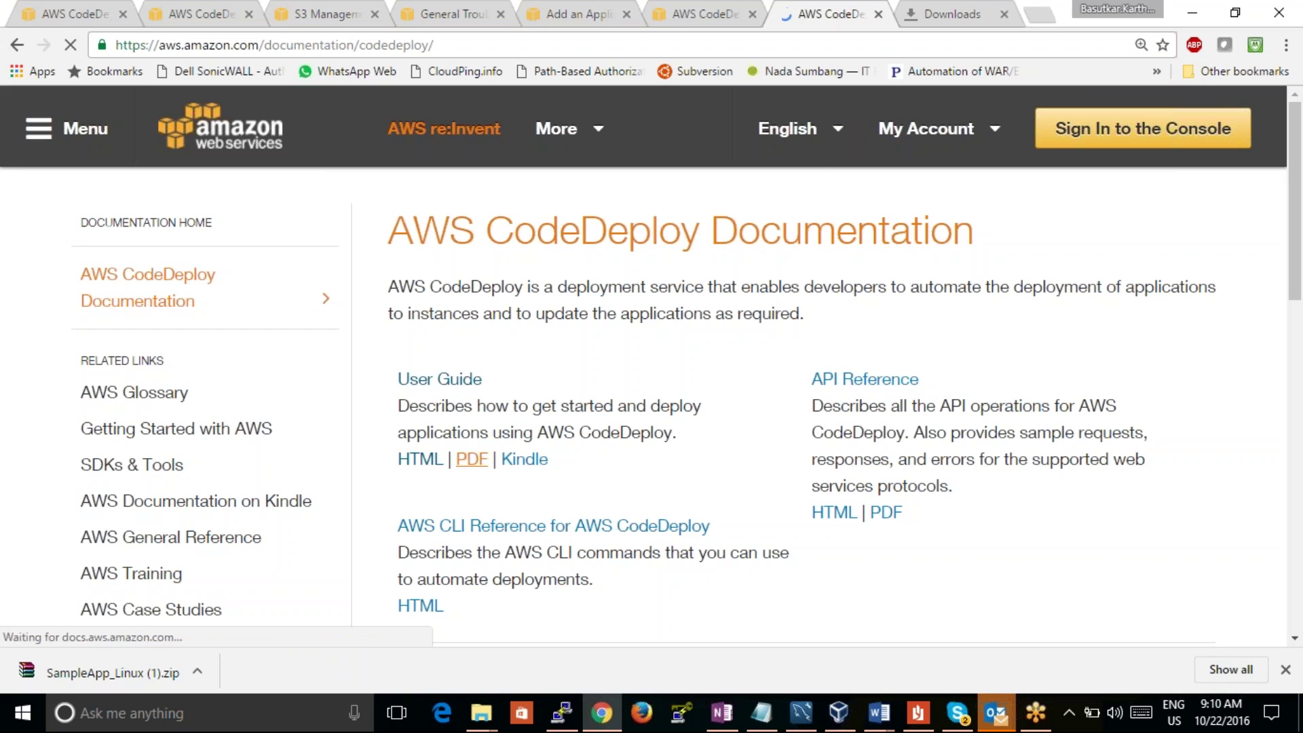
Step: Open the CodeDeploy User Guide in PDF format
left_click(471, 459)
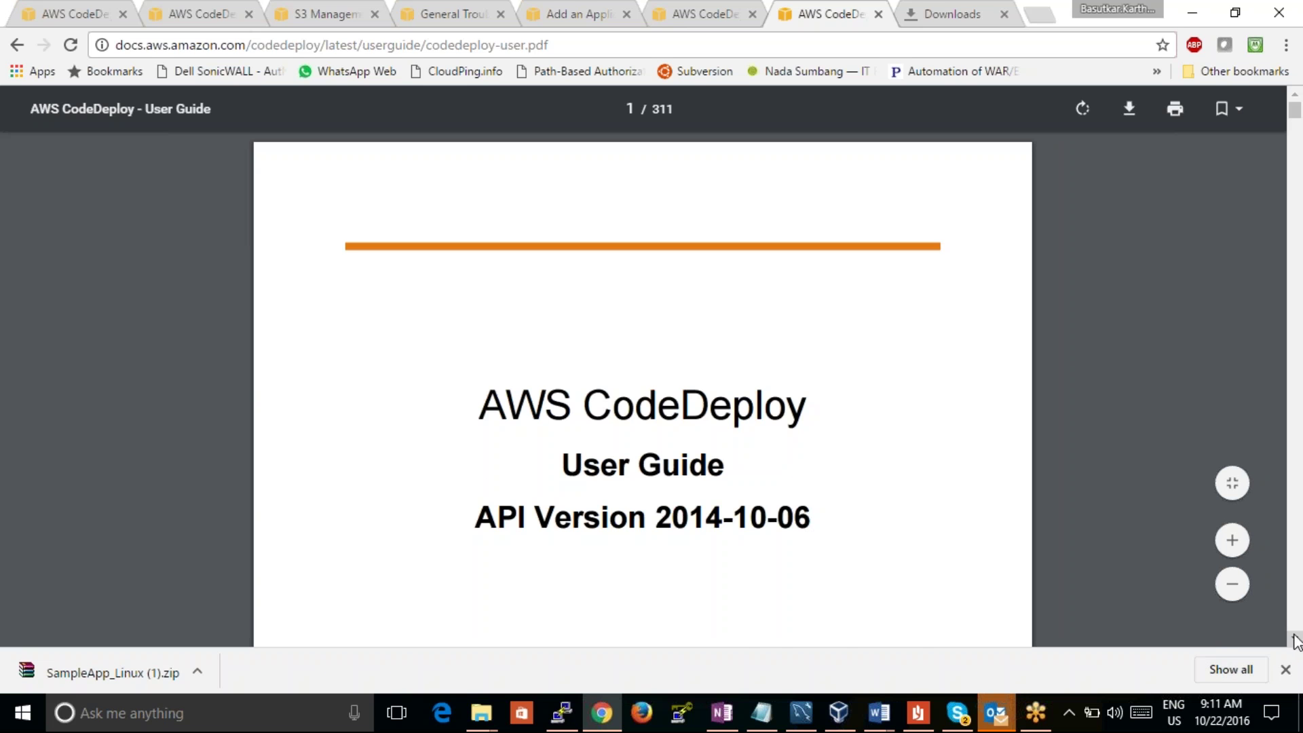
Step: Scroll the User Guide PDF past the contents to page 17, Uploading Your Application Revision
scroll(1295, 639, "down", 4)
scroll(1295, 639, "down", 12)
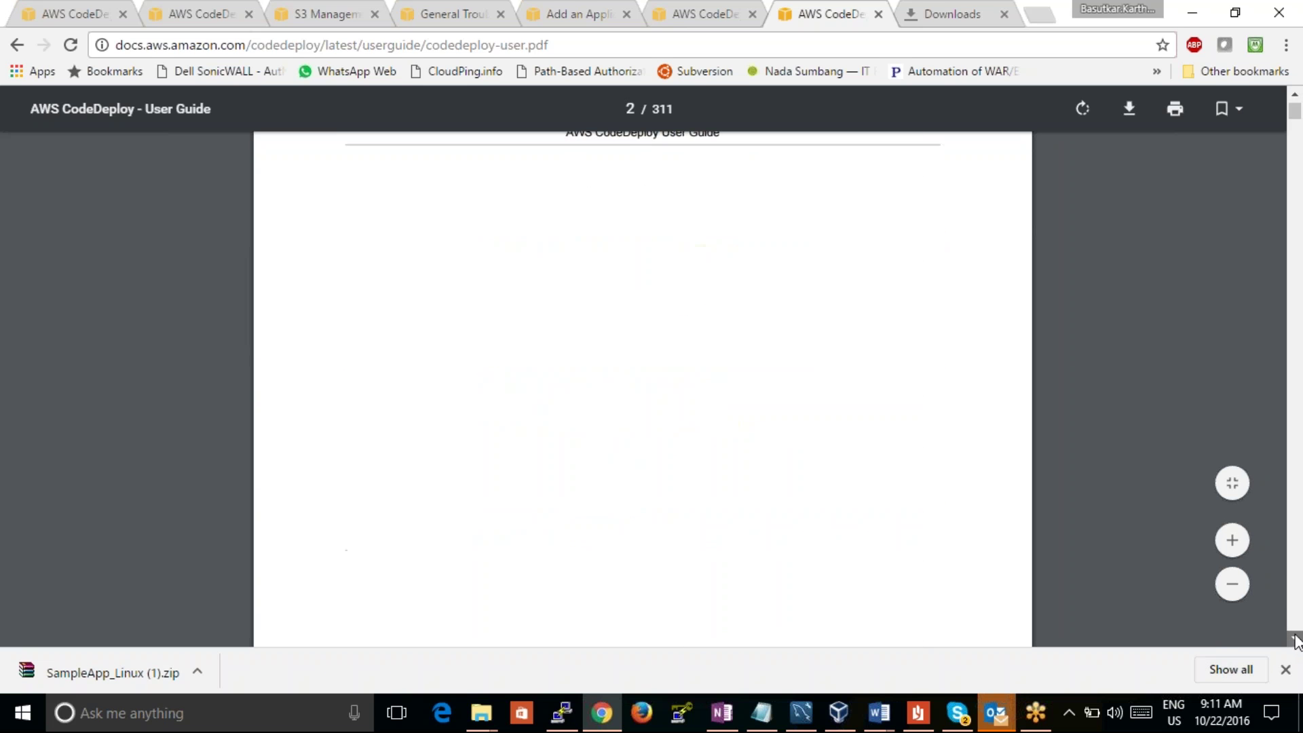
scroll(1295, 640, "down", 18)
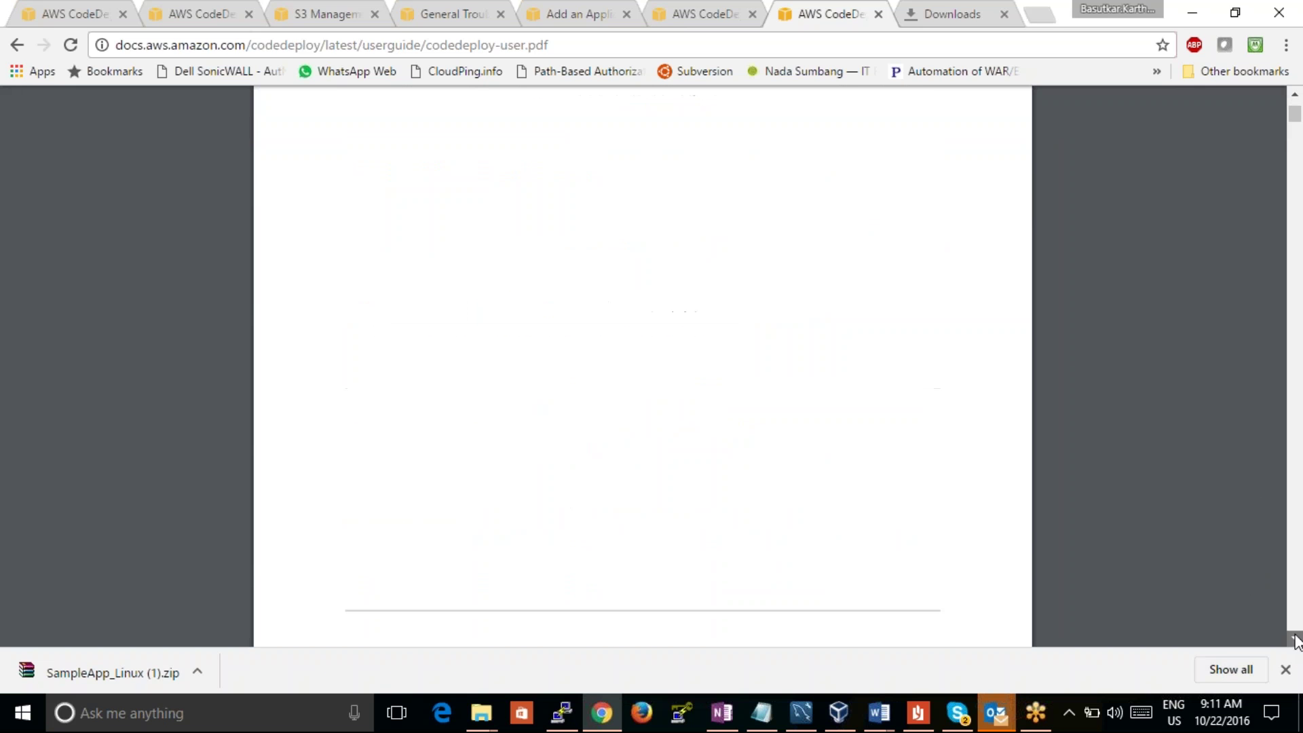
scroll(1296, 641, "down", 1)
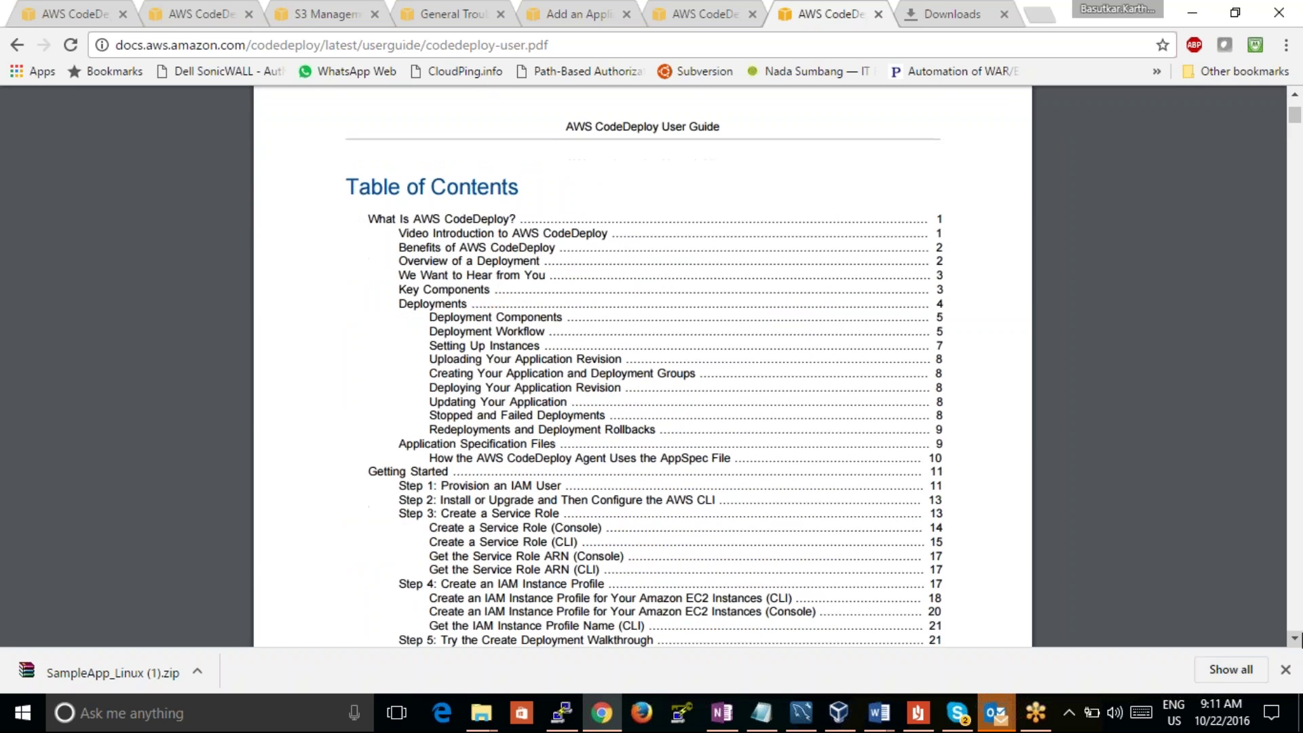
scroll(1295, 640, "down", 2)
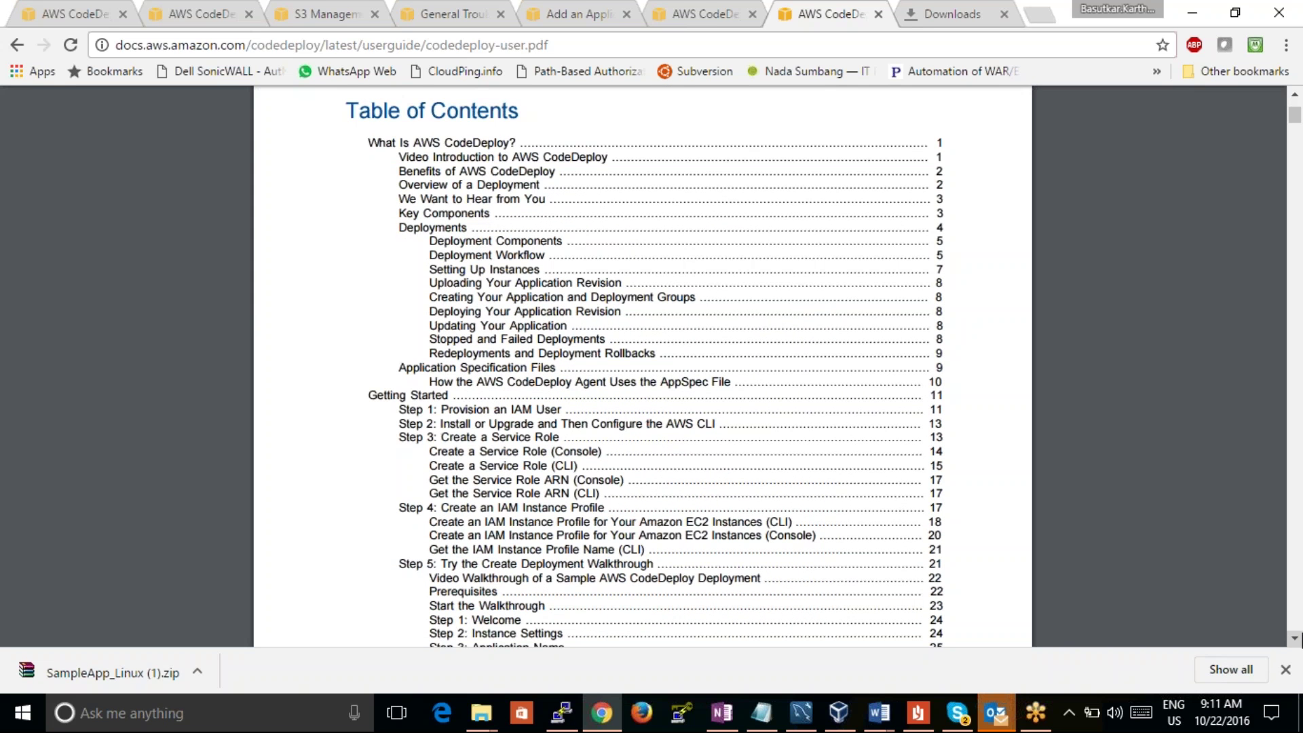
scroll(1295, 639, "down", 7)
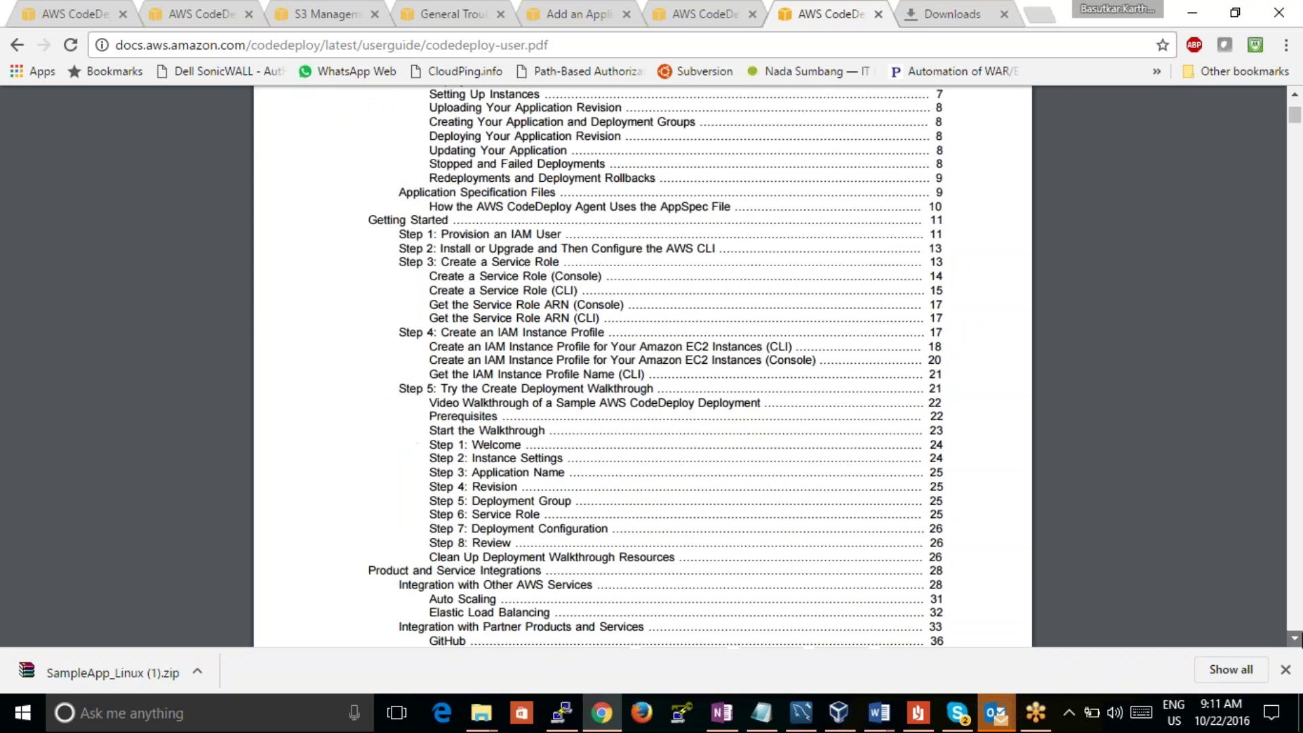
scroll(1295, 640, "down", 19)
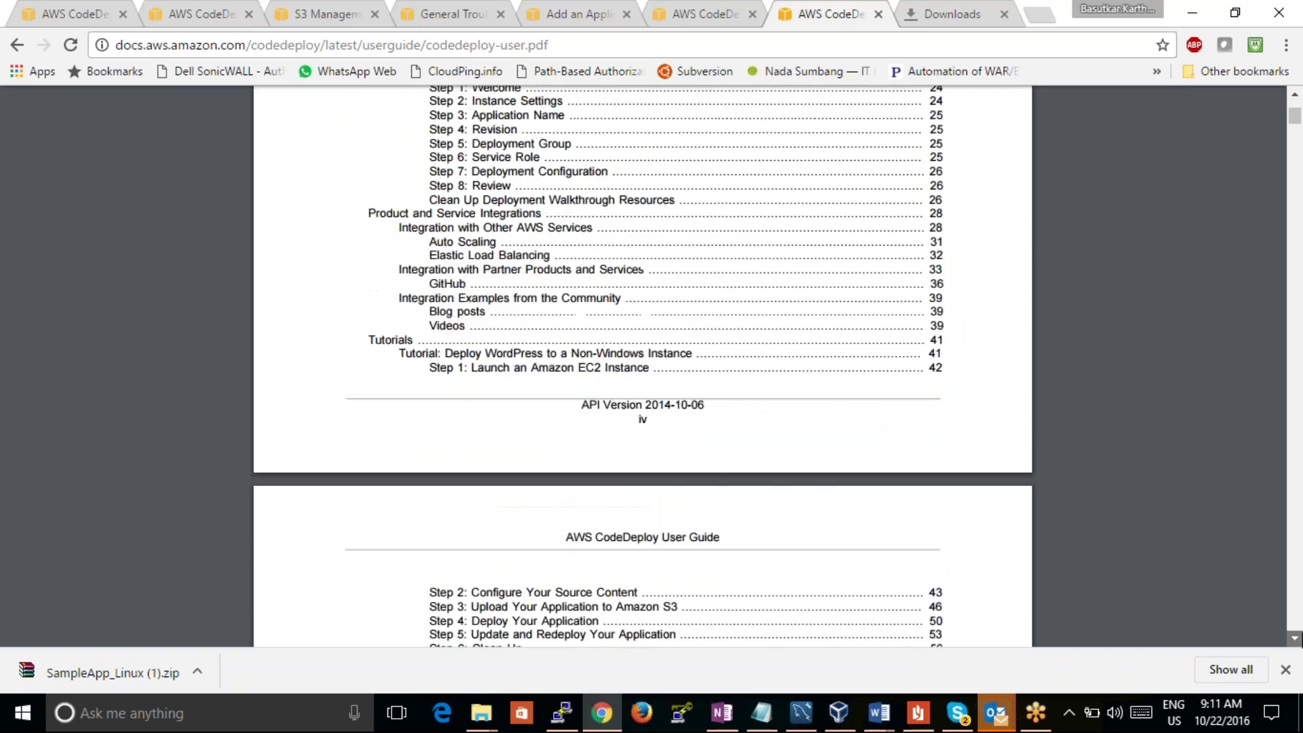
scroll(1295, 639, "down", 20)
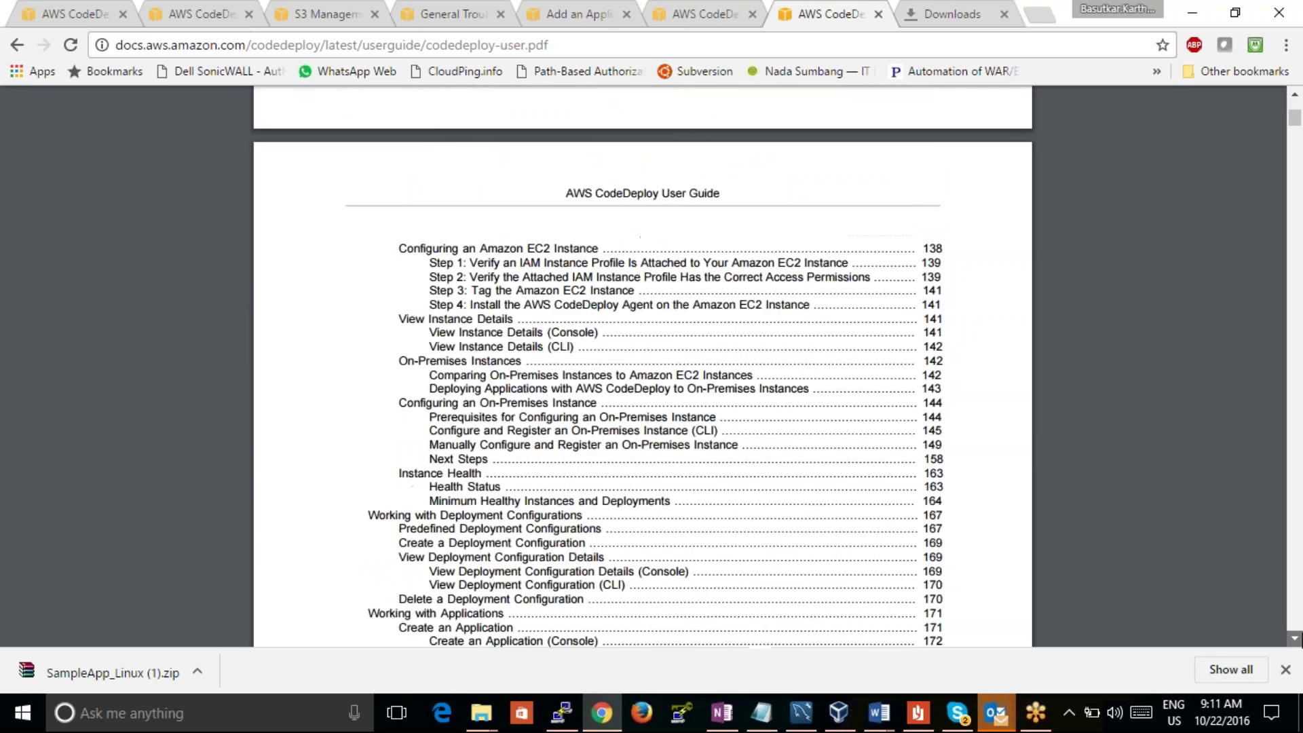
scroll(1295, 640, "down", 20)
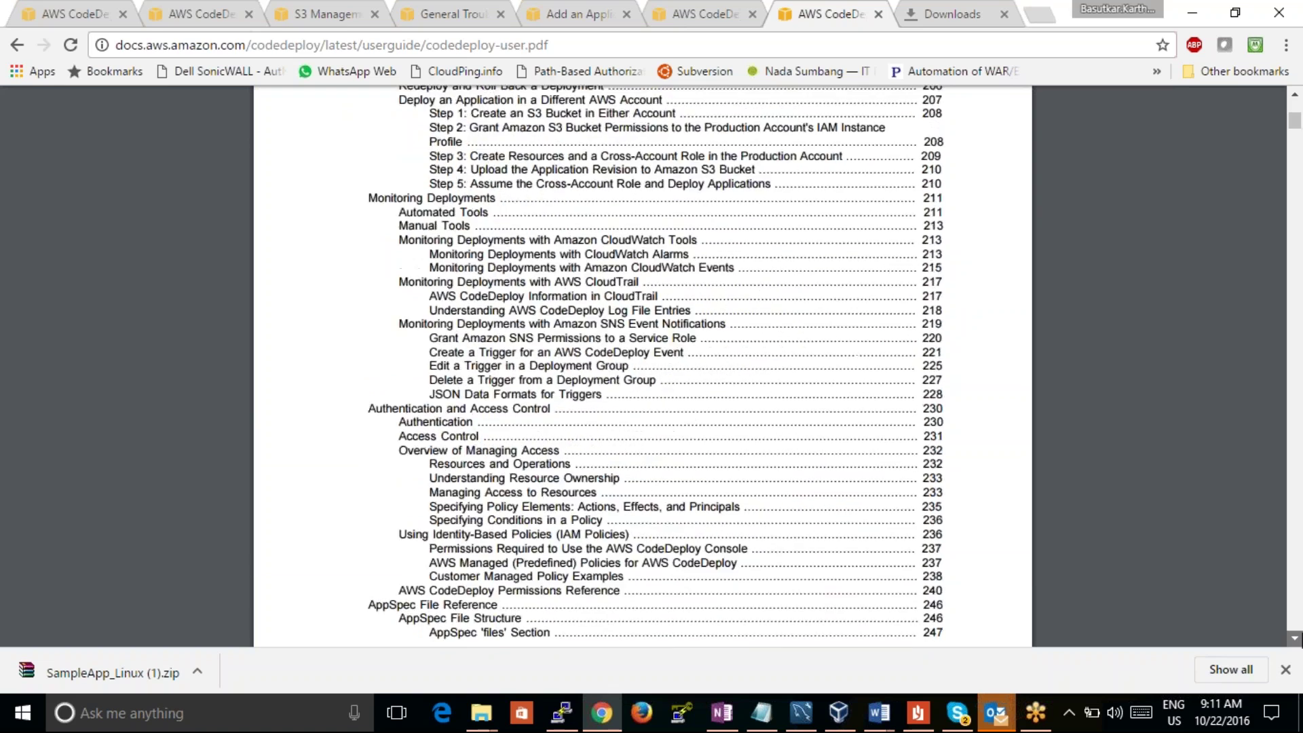
scroll(1295, 639, "down", 20)
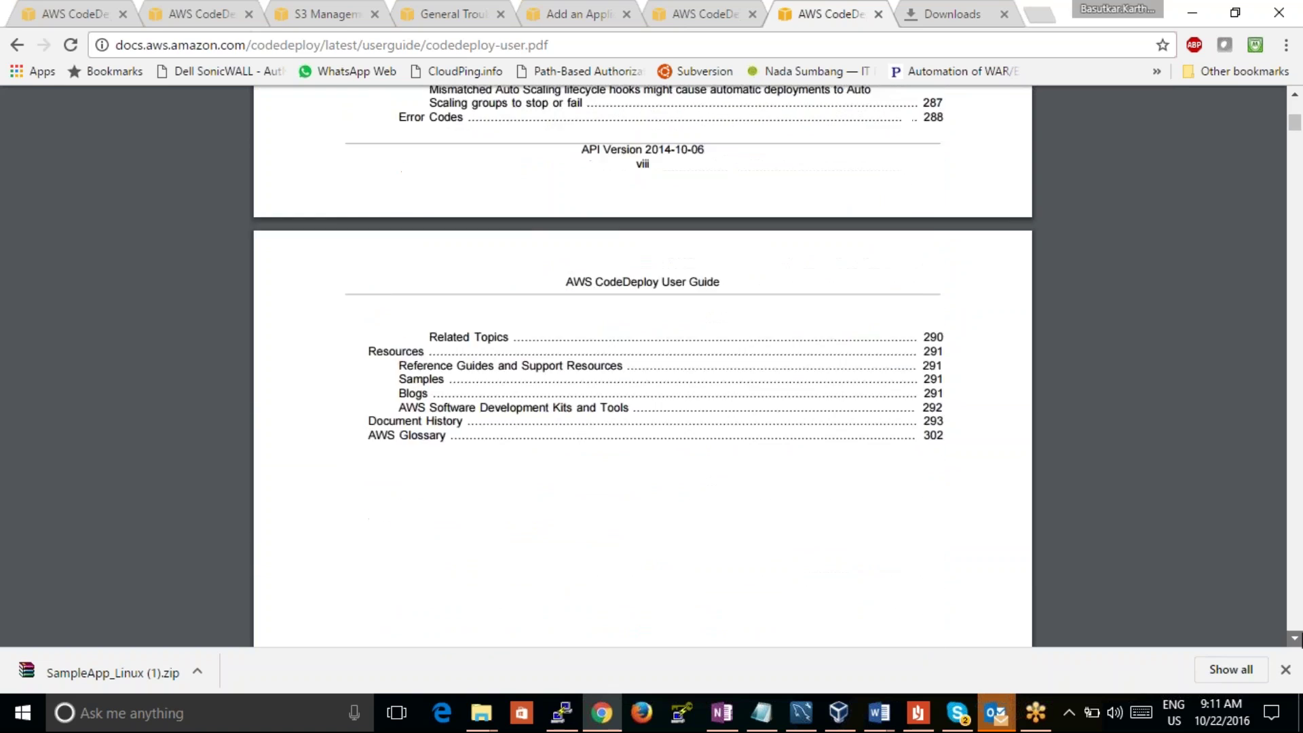
scroll(1295, 640, "down", 15)
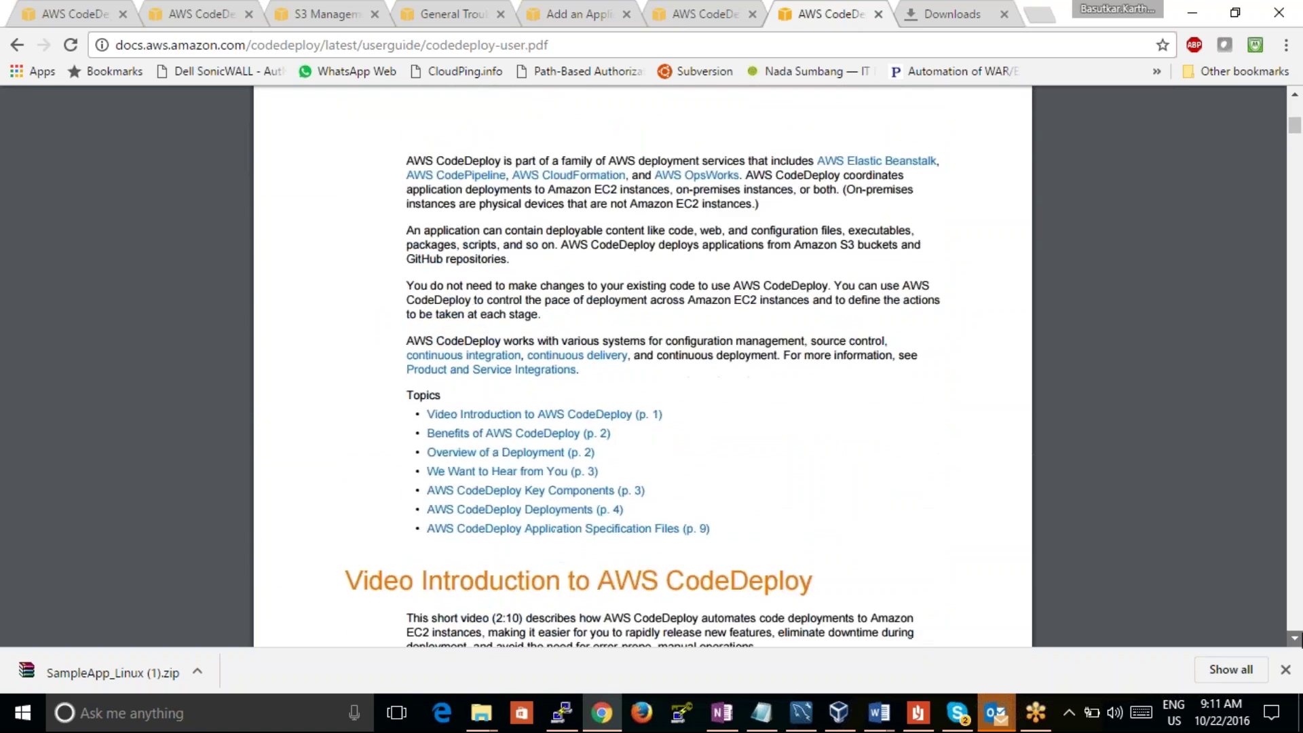
scroll(1295, 640, "down", 15)
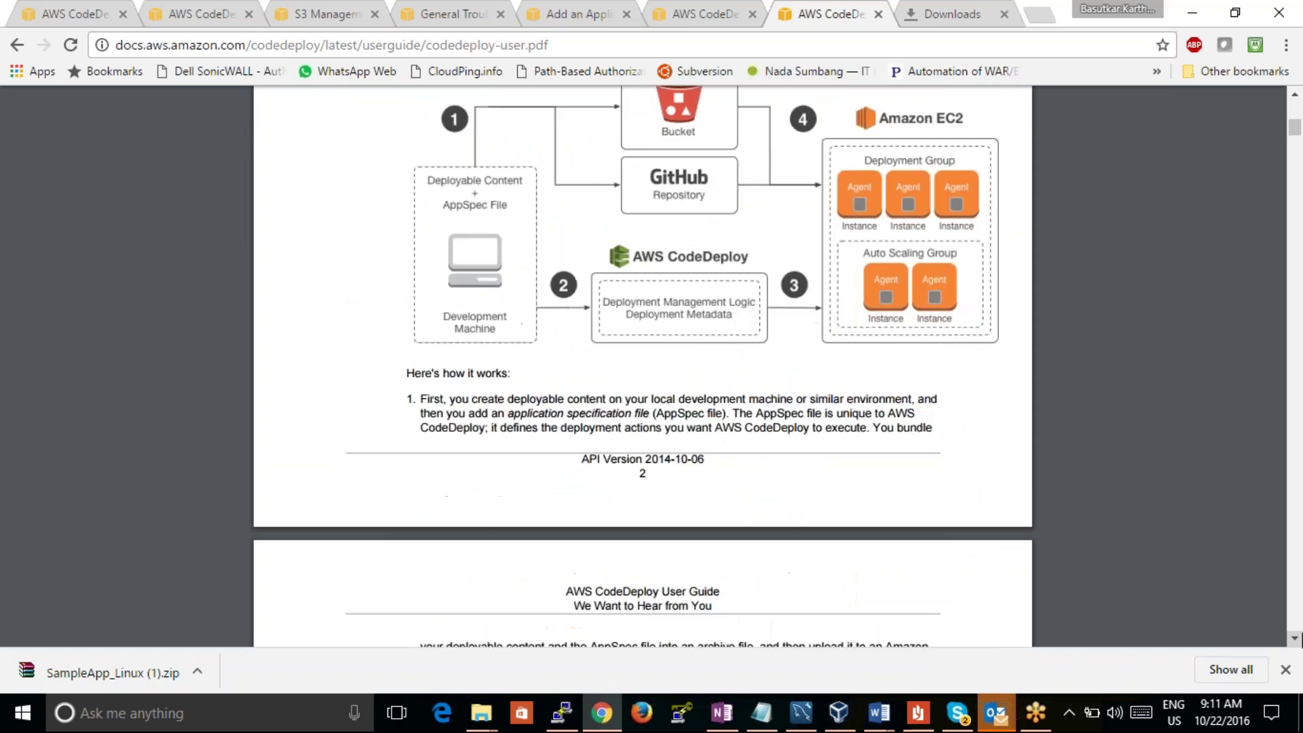
scroll(1295, 639, "down", 15)
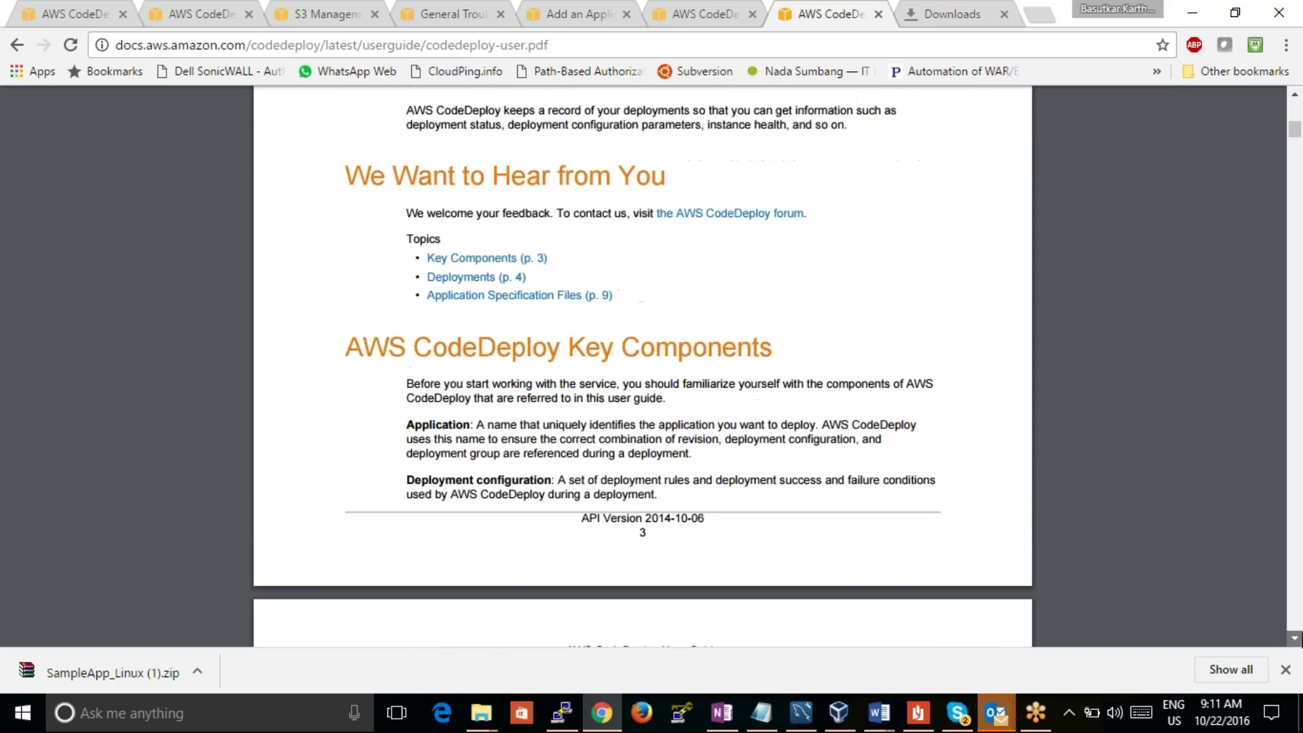
scroll(1295, 639, "down", 15)
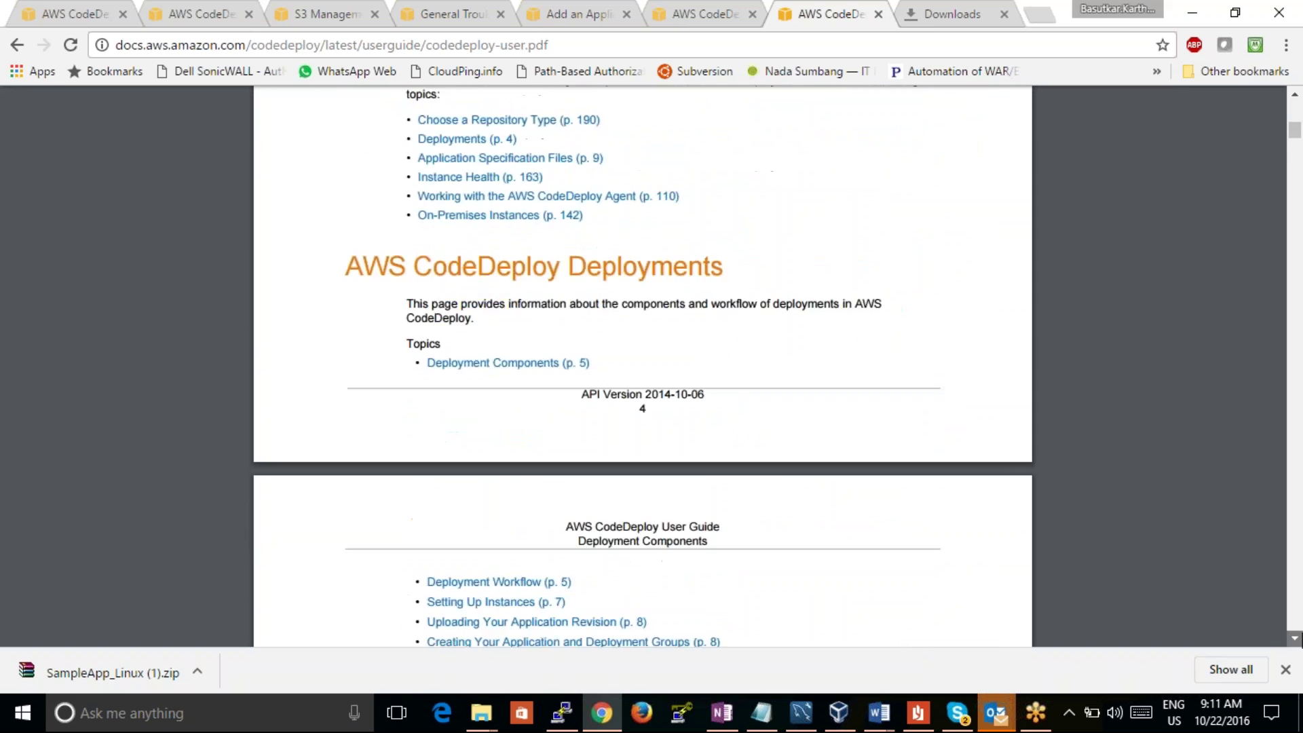
scroll(1295, 640, "down", 15)
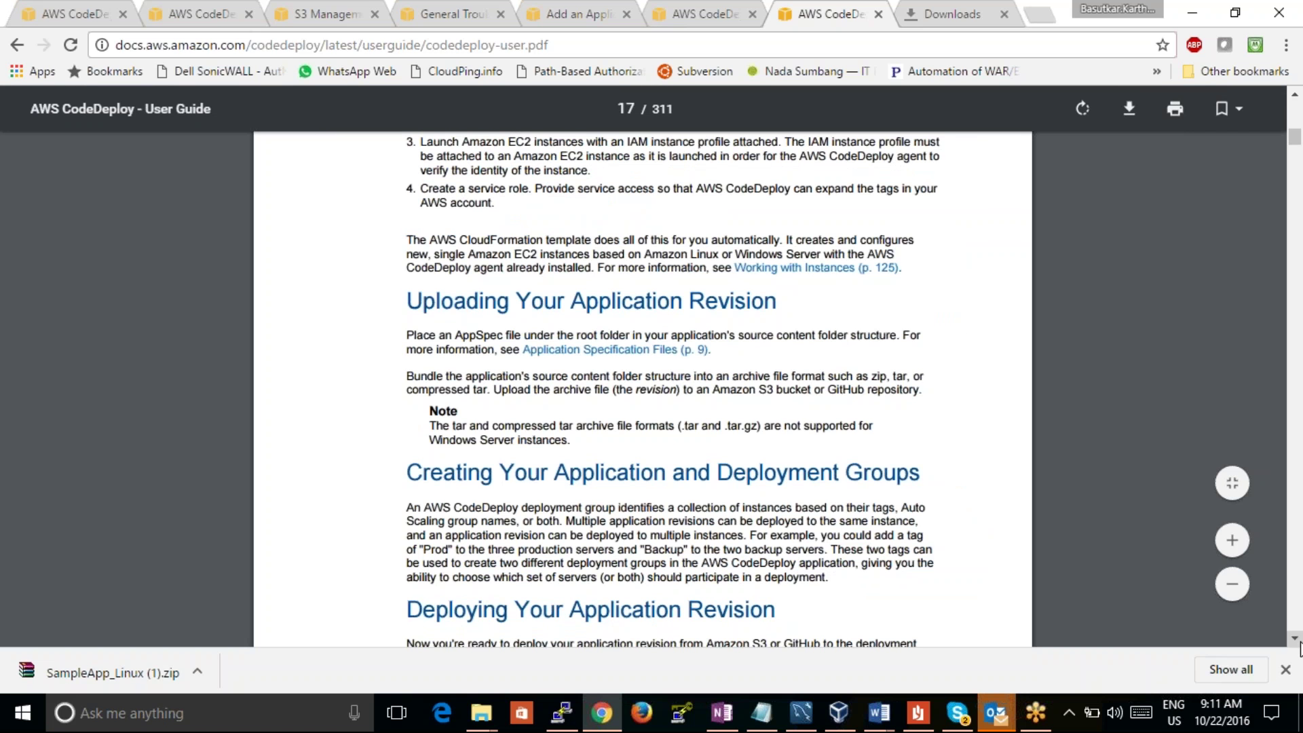
Step: Scroll to page 13's Step 2 AWS CLI section and dismiss the email notification
scroll(1295, 639, "down", 12)
scroll(1295, 639, "down", 12)
scroll(1299, 648, "down", 12)
scroll(1299, 648, "down", 10)
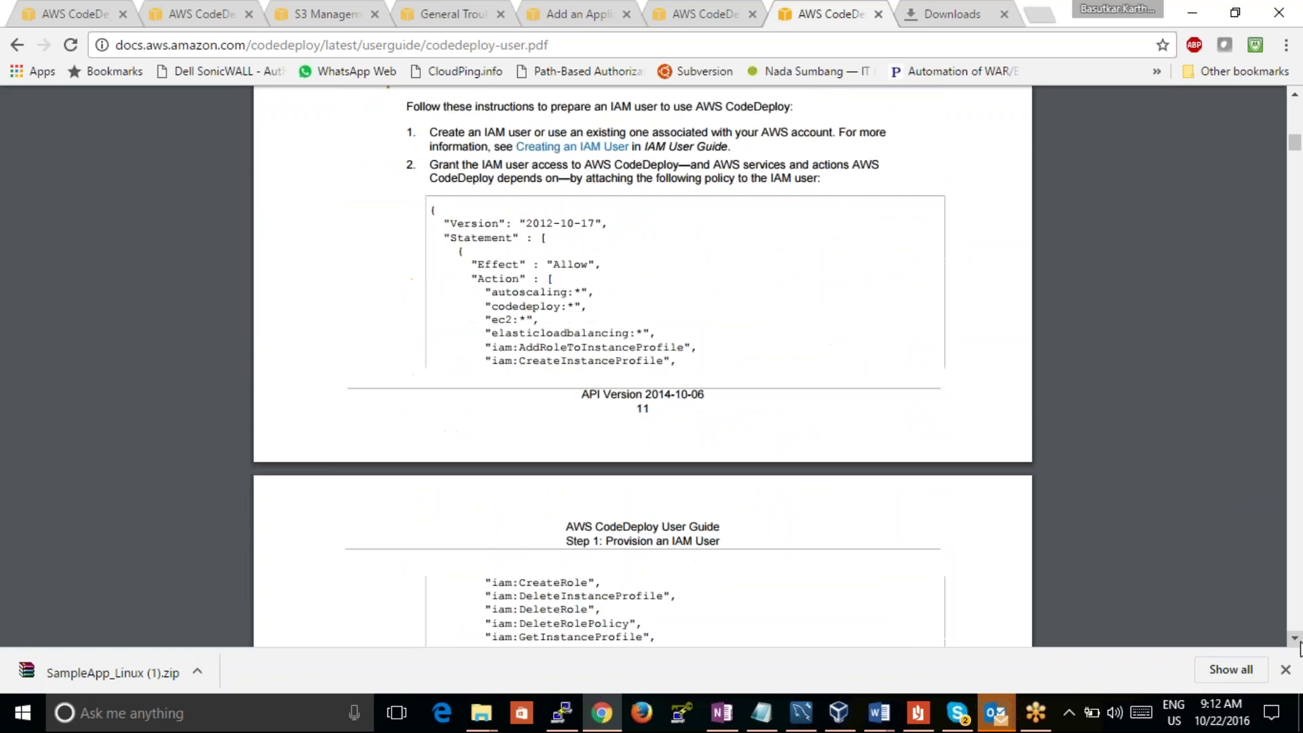
scroll(1299, 649, "down", 5)
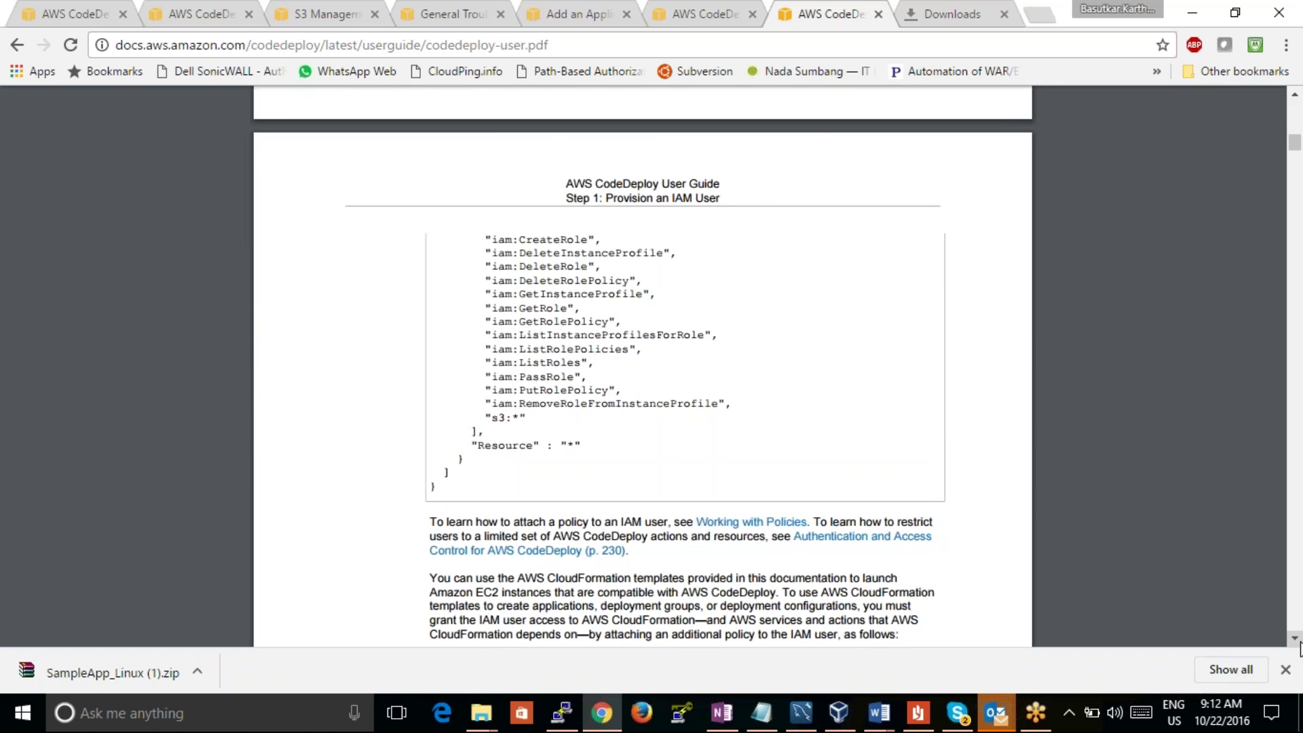
scroll(1299, 648, "down", 7)
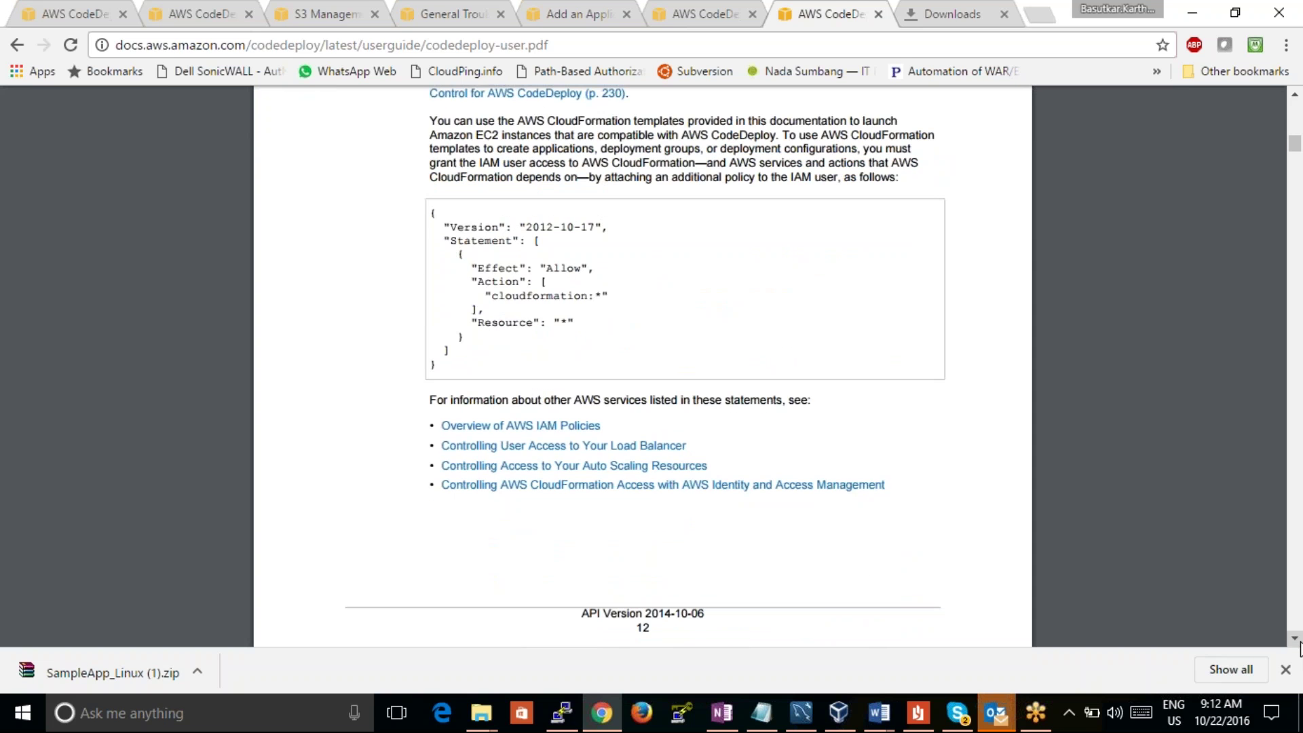
scroll(1299, 648, "down", 8)
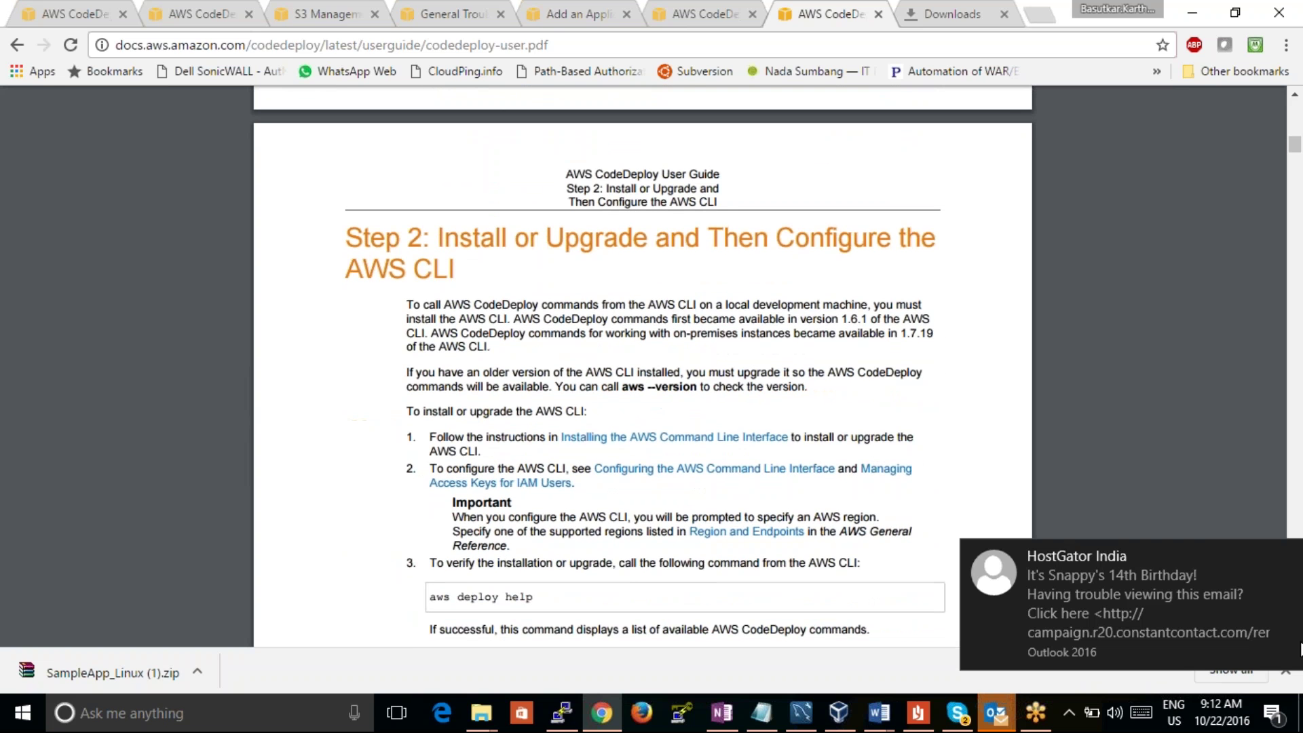
left_click(1293, 544)
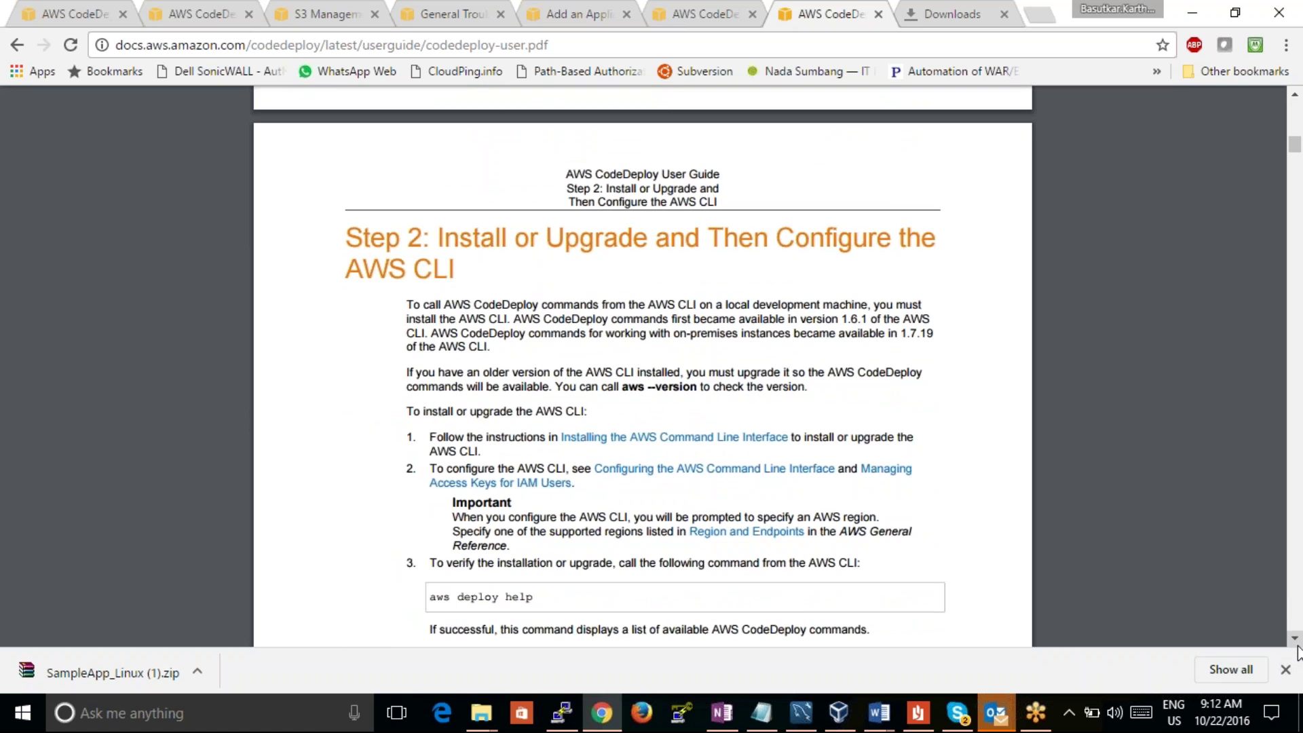
Step: Scroll the PDF from page 13 to page 28, Product and Service Integrations with AWS CodeDeploy
scroll(1298, 653, "down", 7)
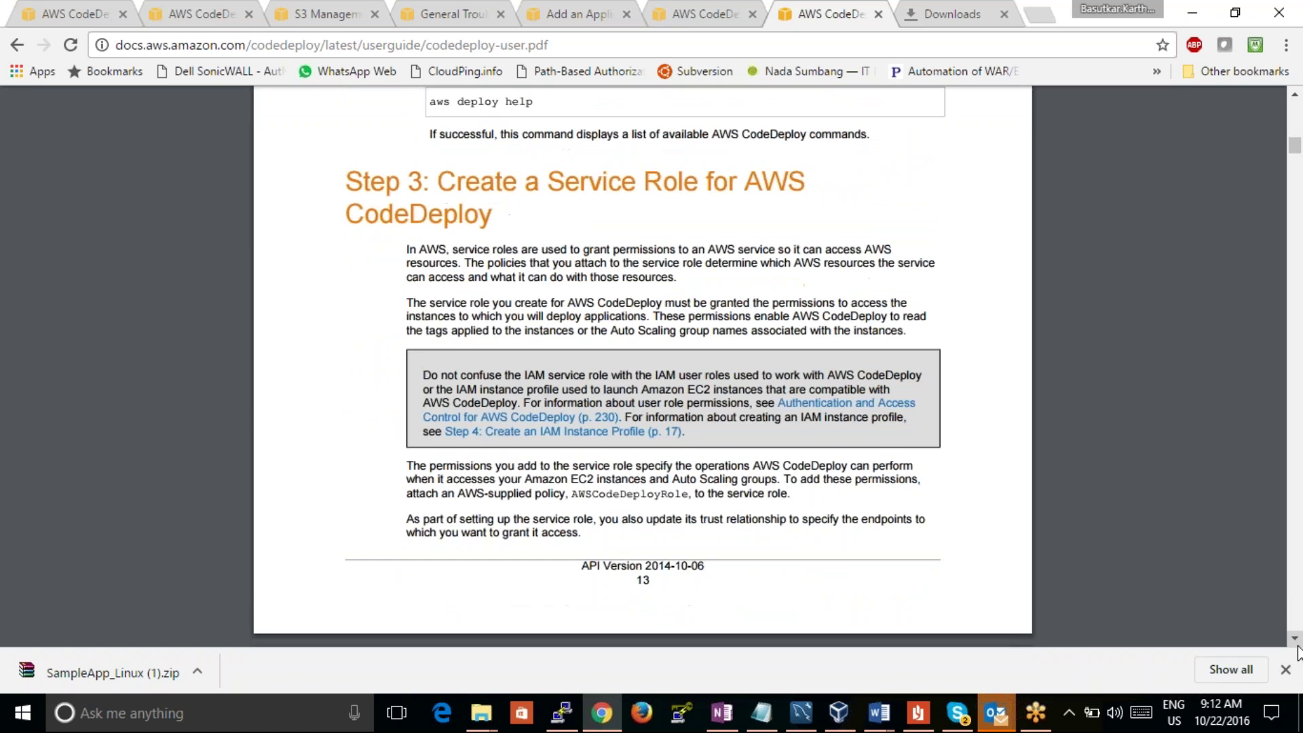
scroll(1297, 653, "down", 6)
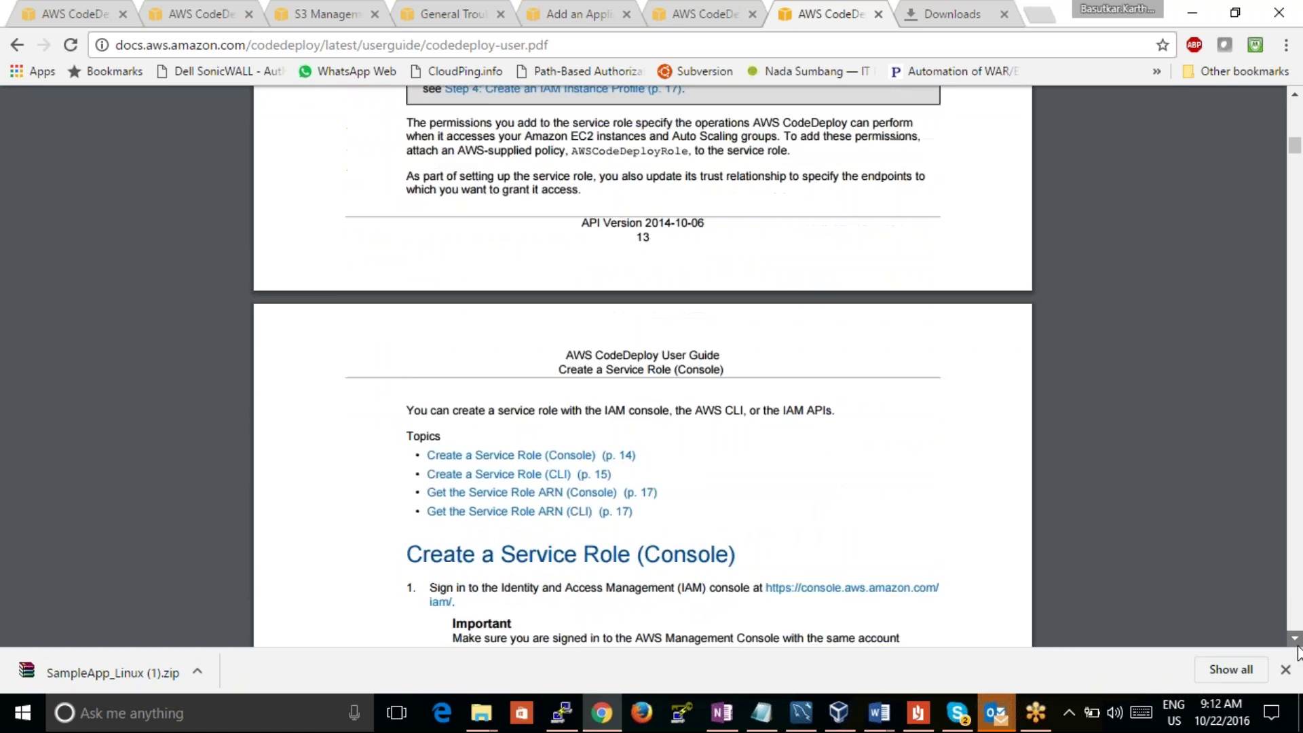
scroll(1297, 653, "down", 8)
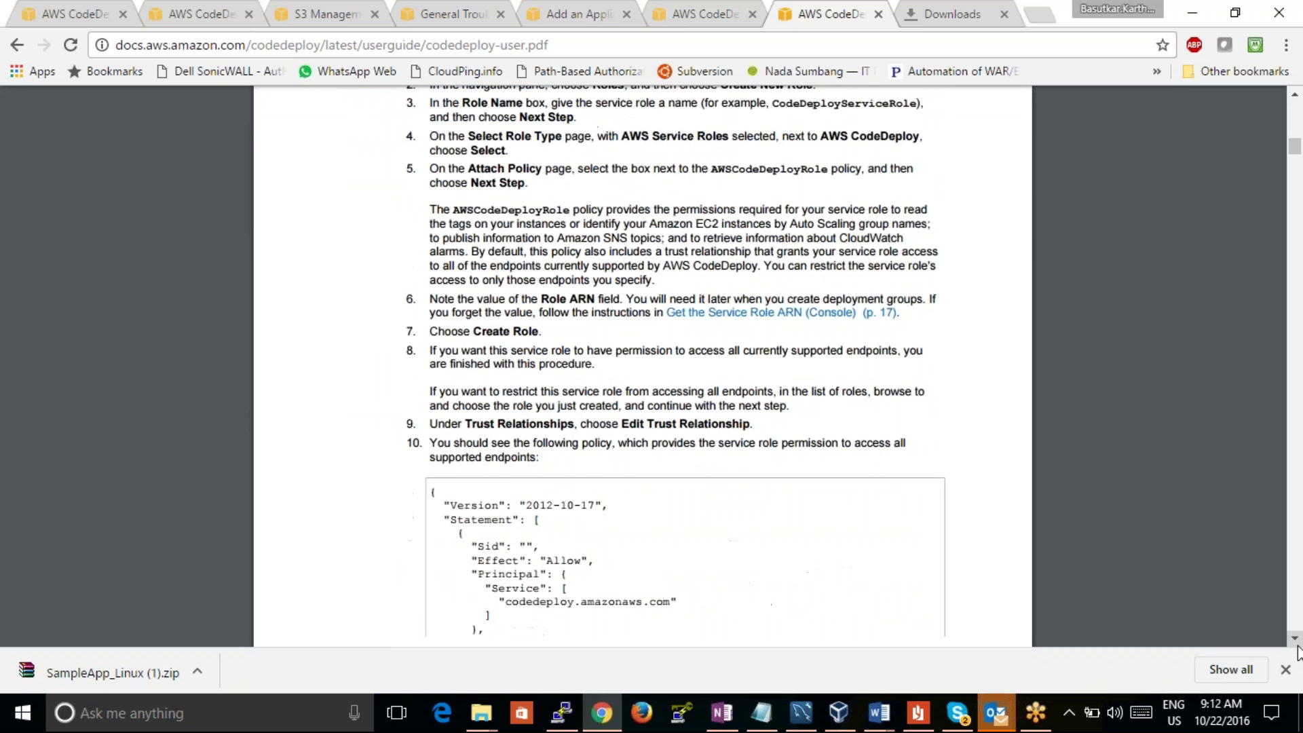
scroll(1298, 653, "down", 6)
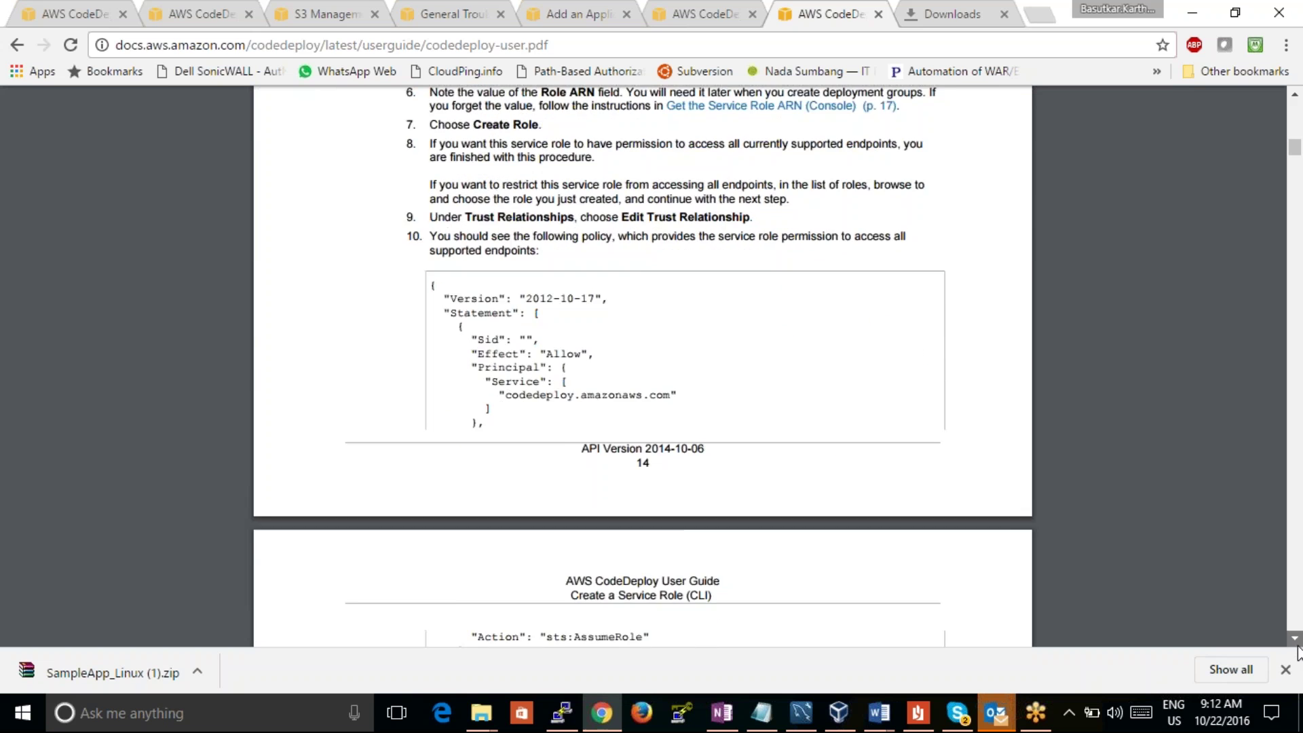
scroll(1298, 653, "down", 3)
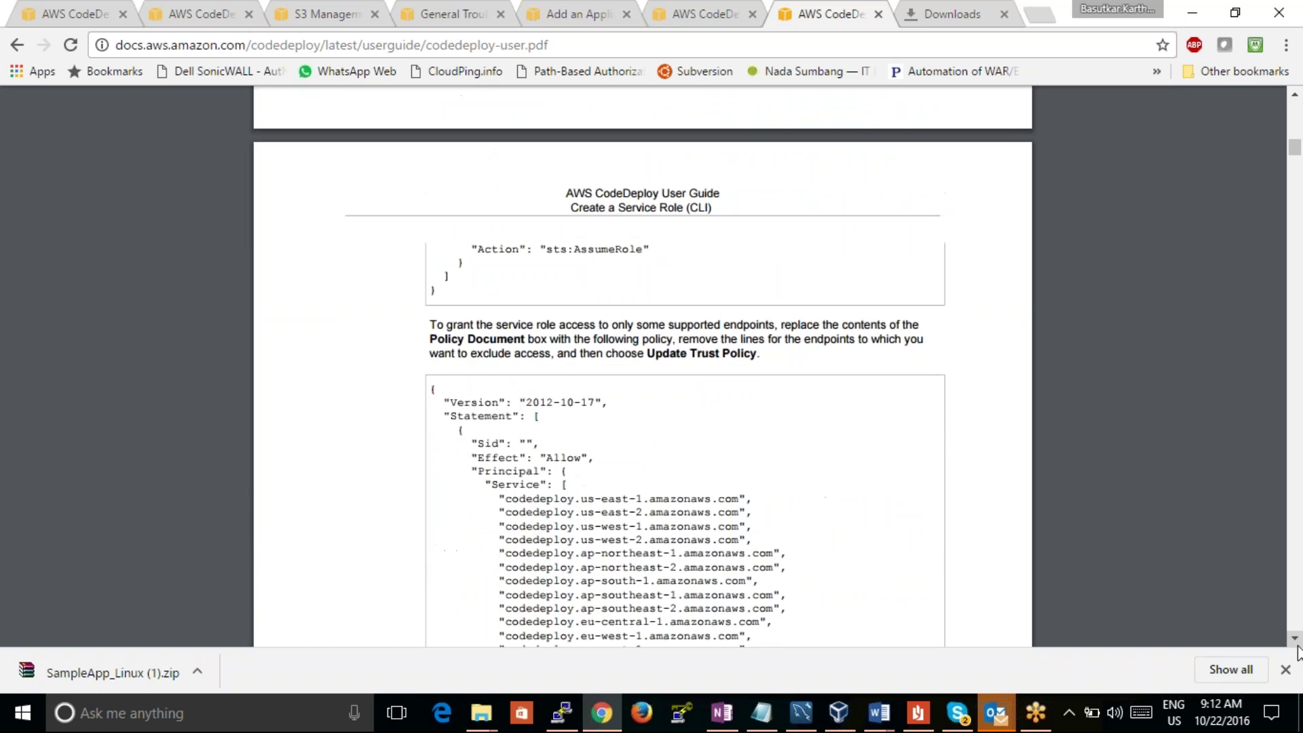
scroll(1297, 653, "down", 2)
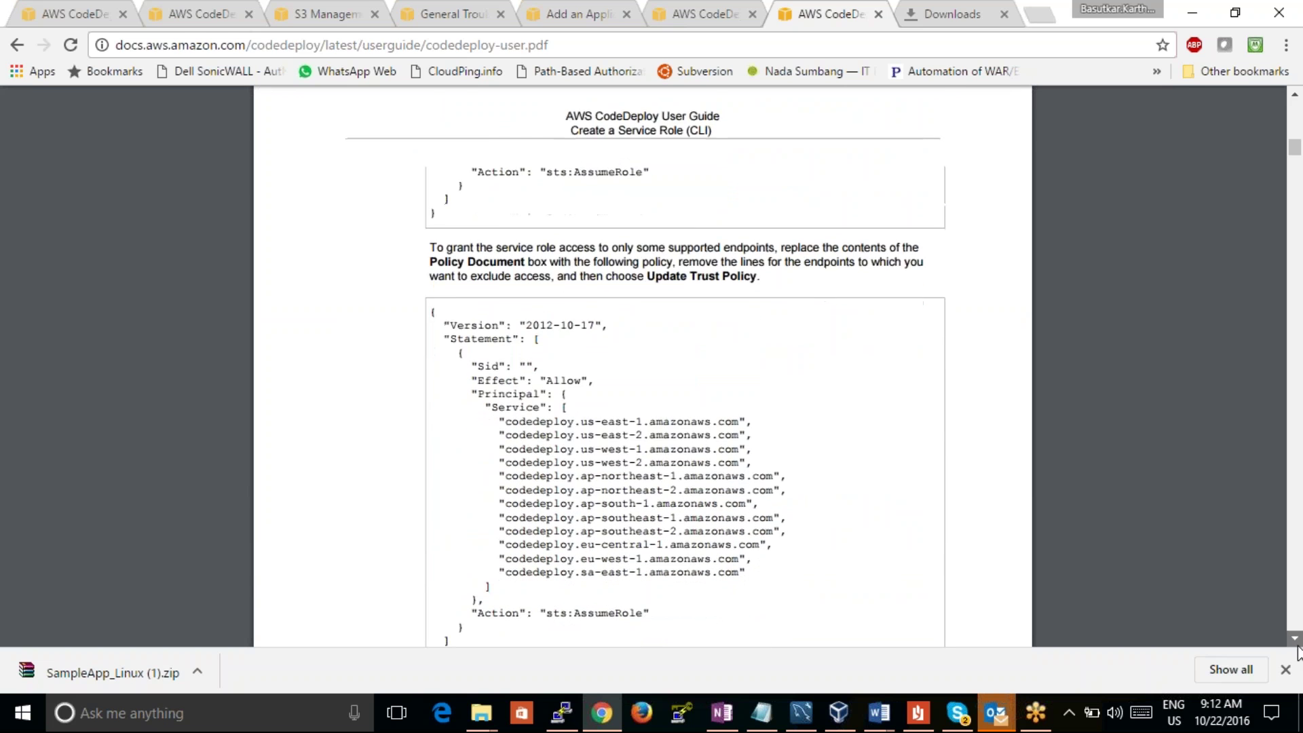
scroll(1297, 653, "down", 4)
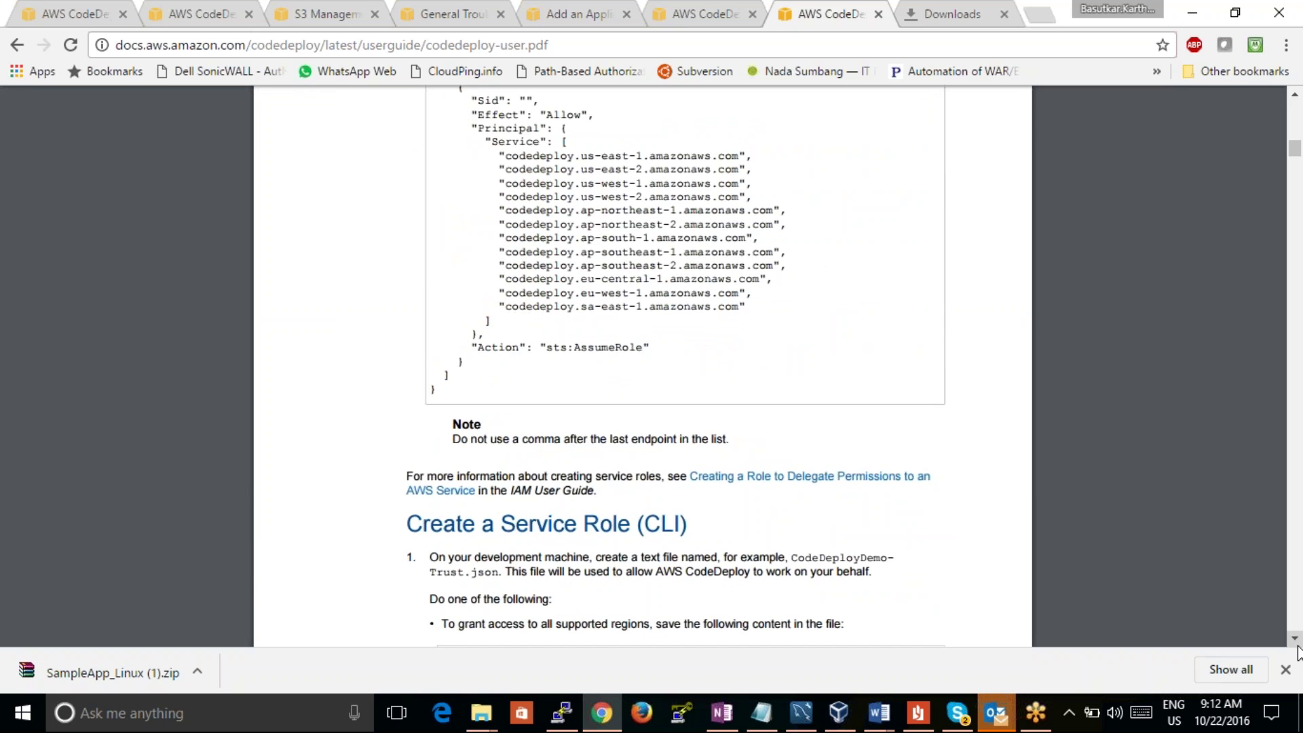
scroll(1297, 653, "down", 5)
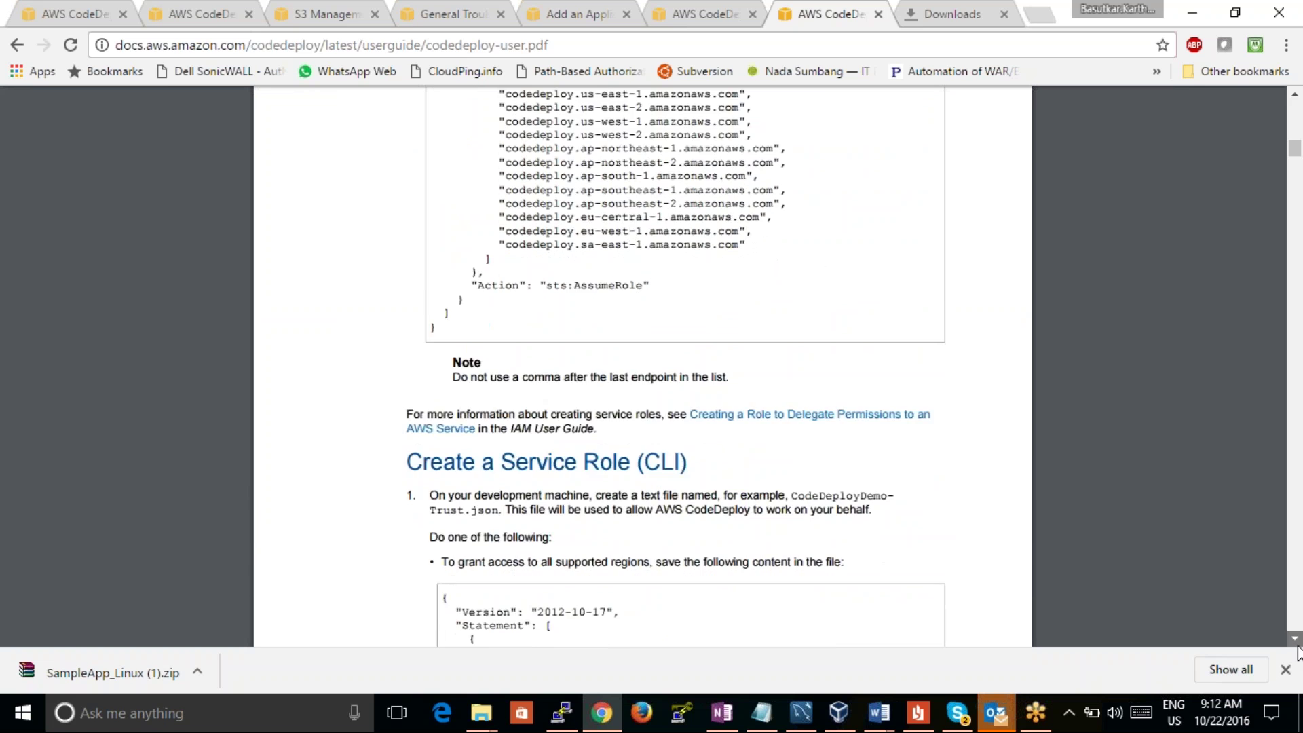
left_click(1297, 645)
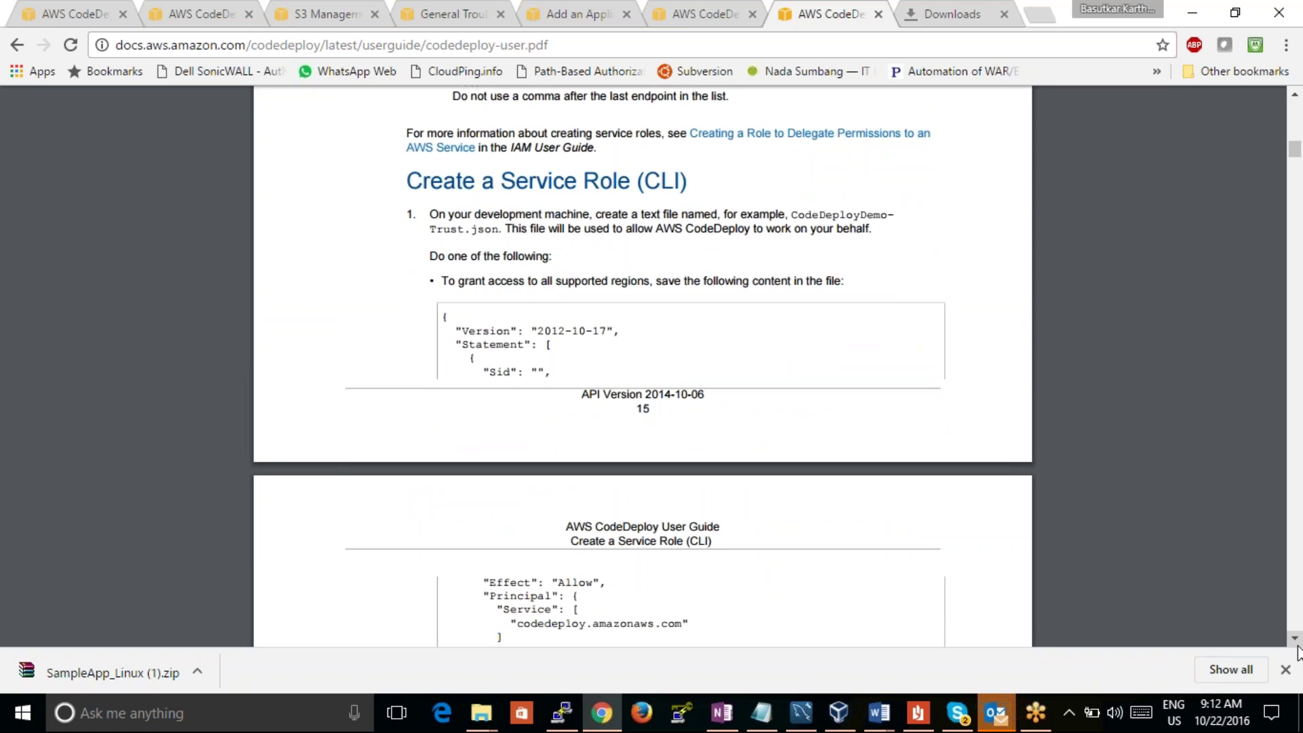
scroll(1298, 652, "down", 11)
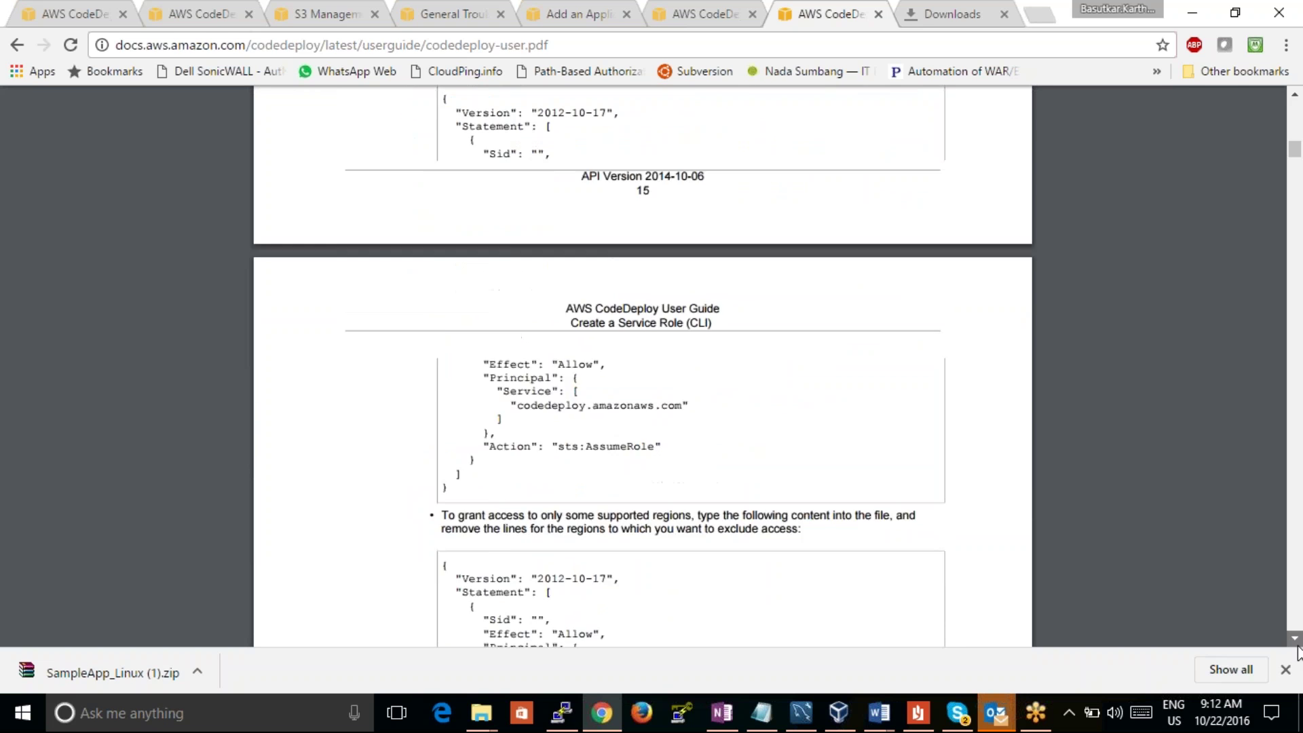
scroll(1296, 641, "down", 10)
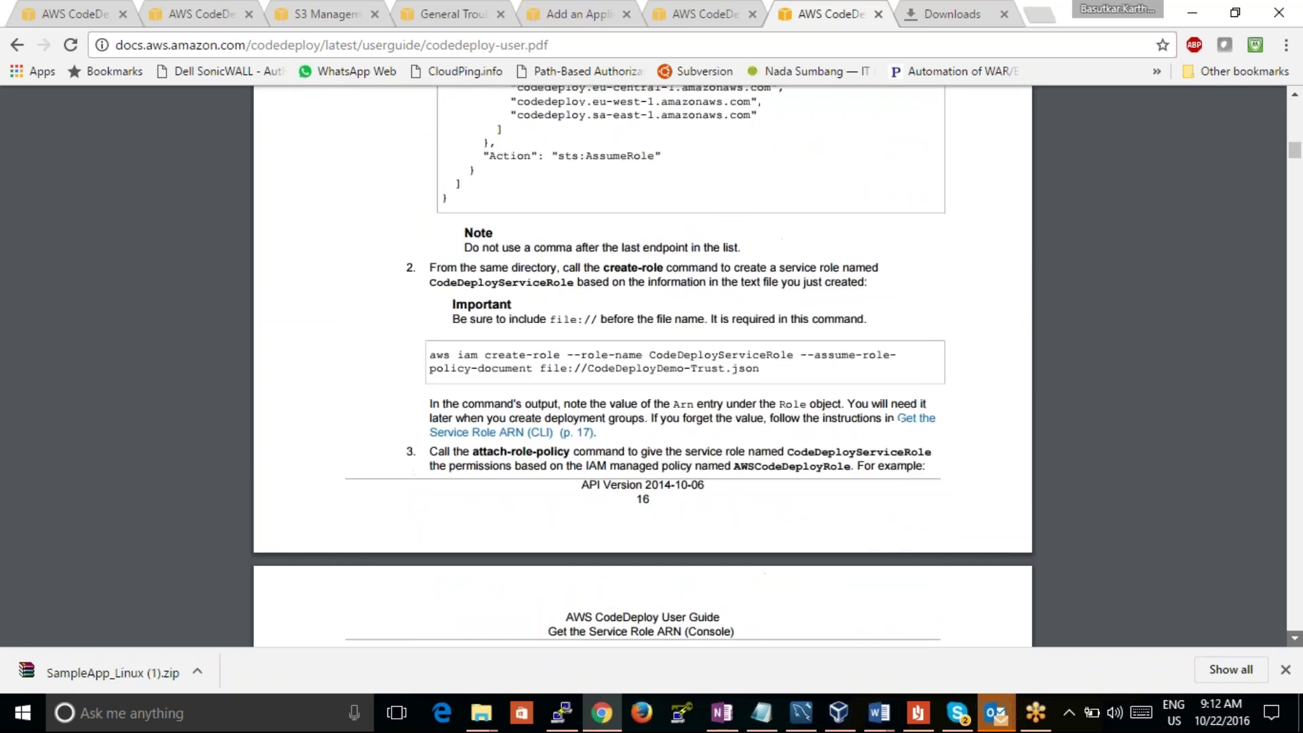
scroll(1296, 641, "down", 4)
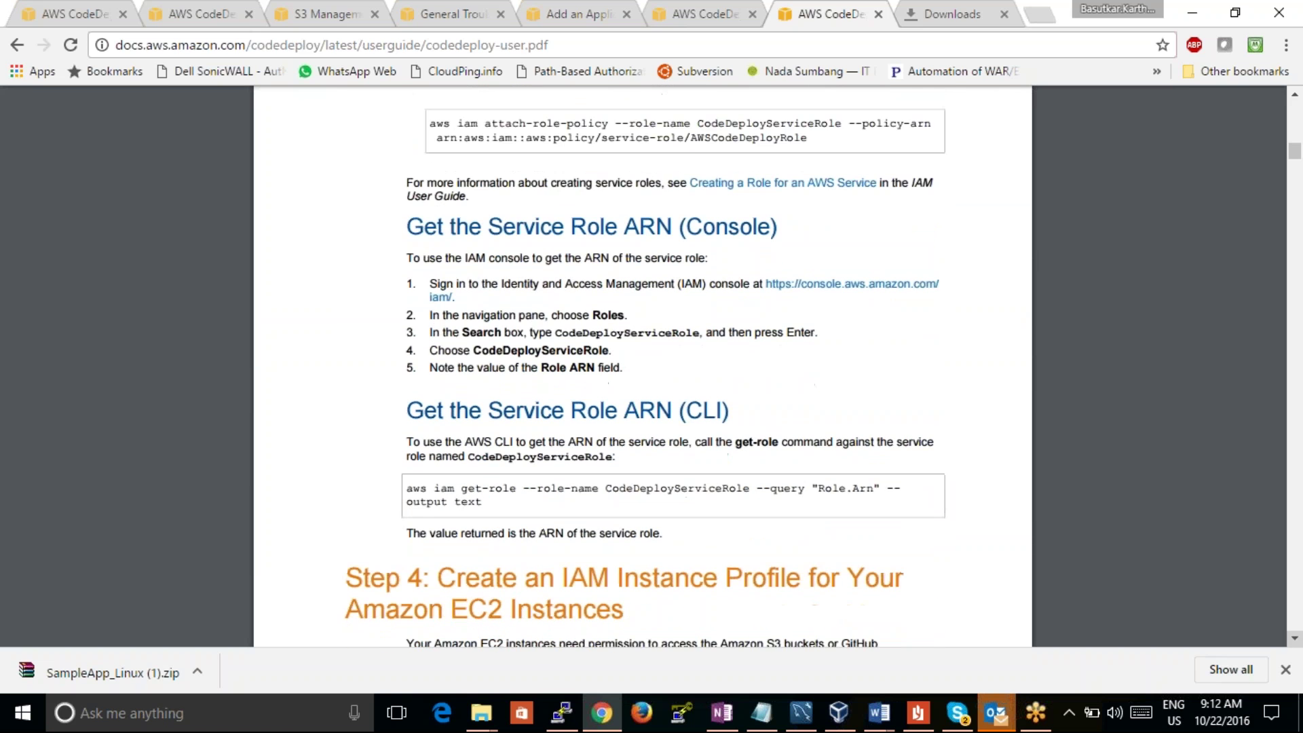
scroll(1296, 641, "down", 10)
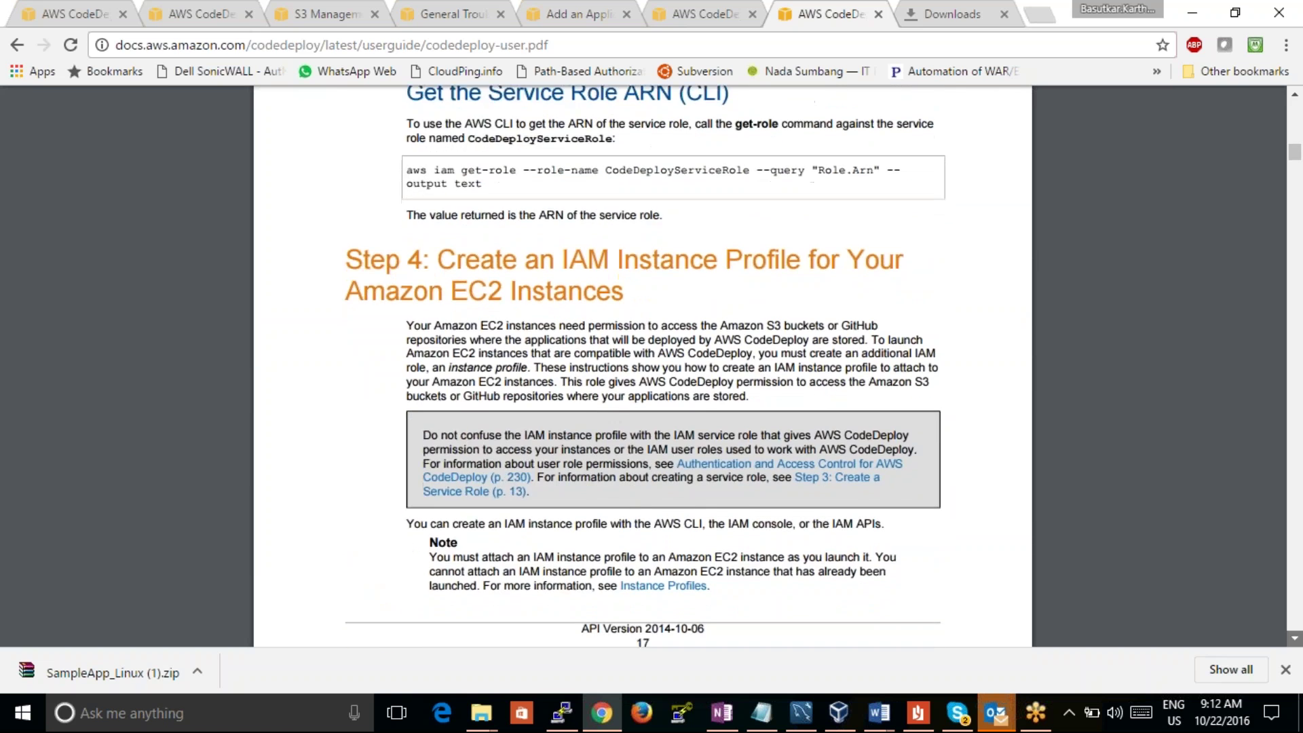
scroll(1296, 642, "down", 12)
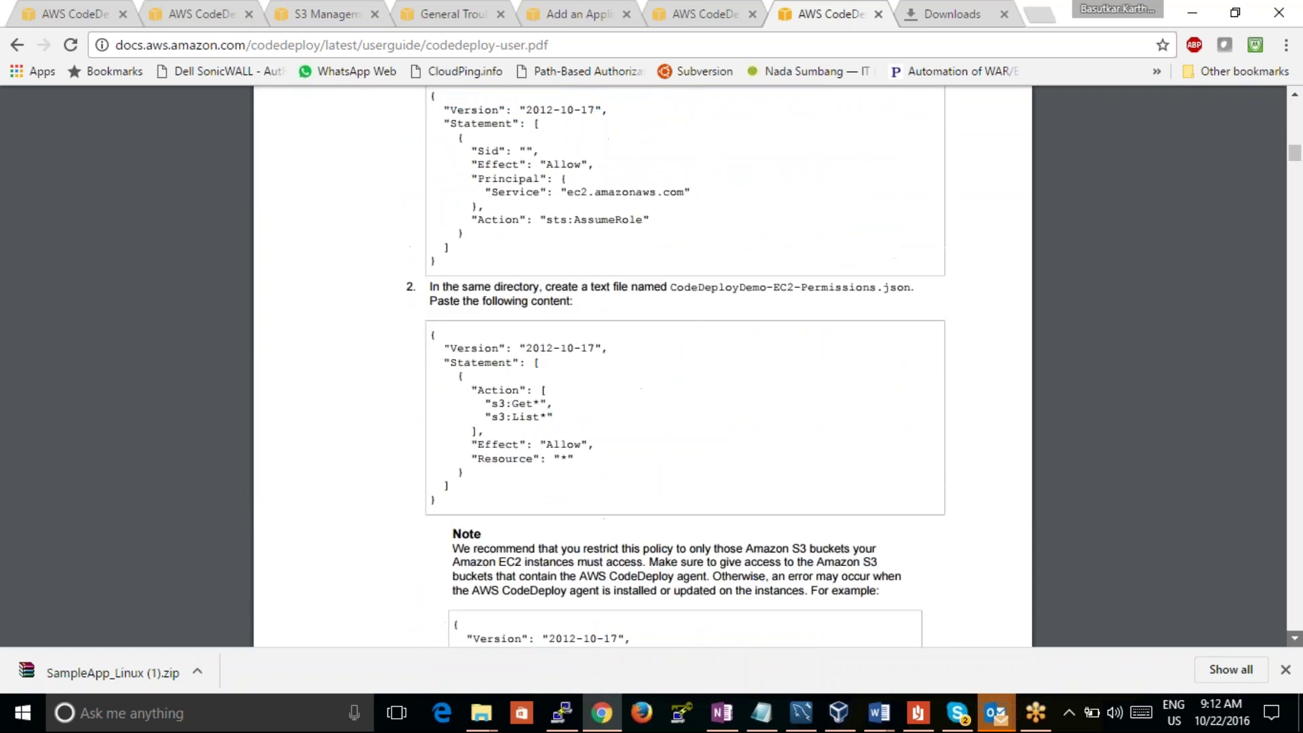
scroll(1296, 641, "down", 15)
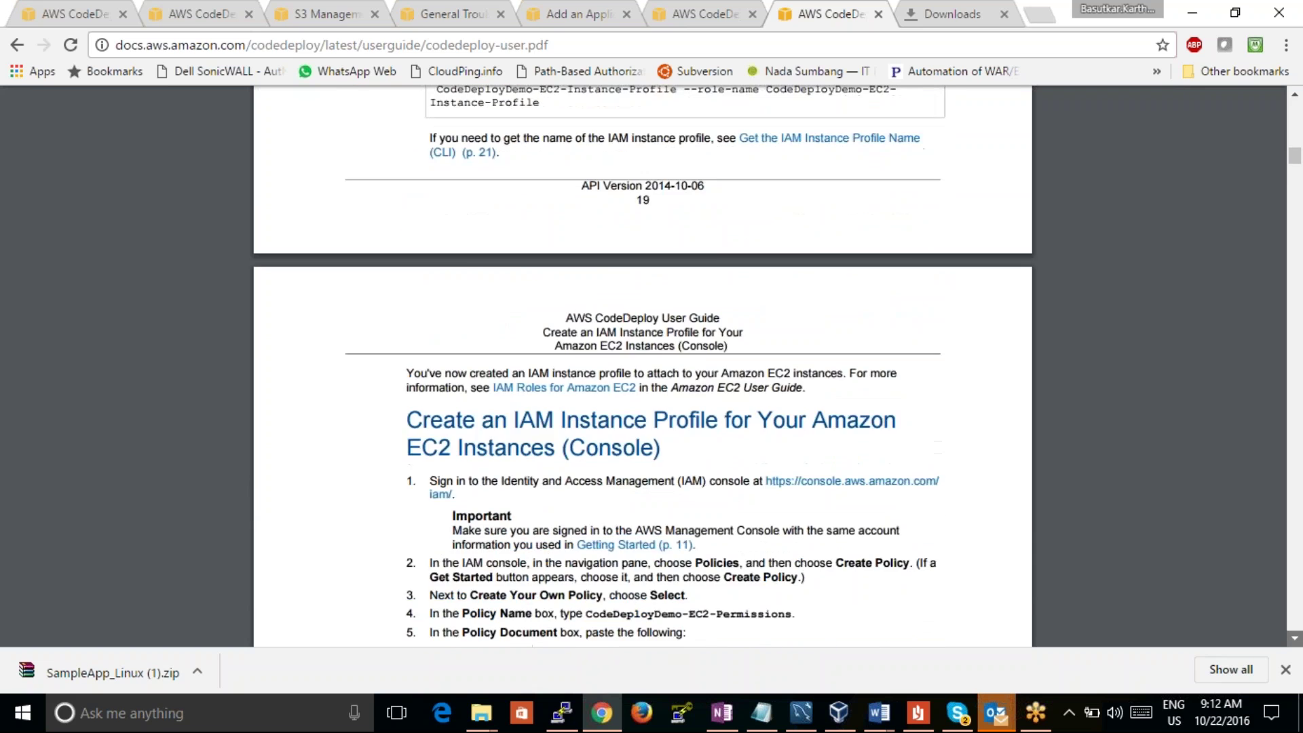
scroll(1296, 642, "down", 15)
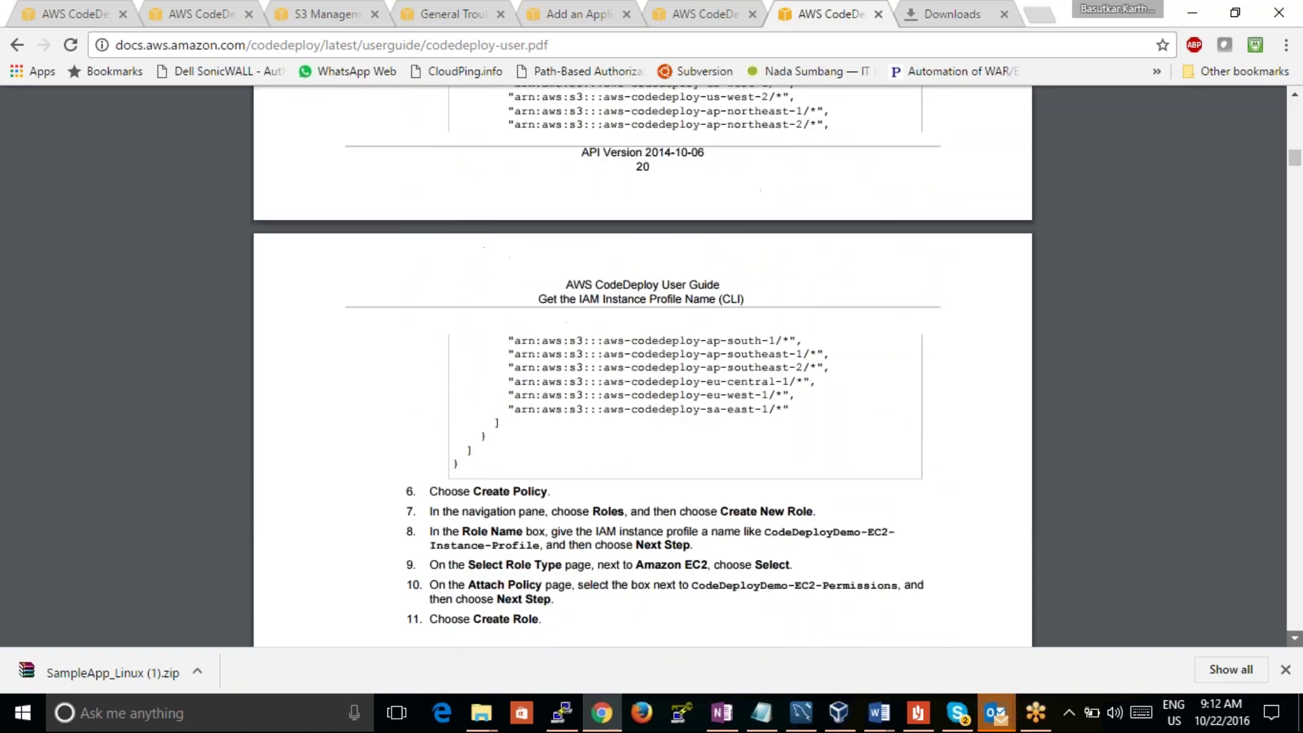
scroll(1296, 642, "down", 17)
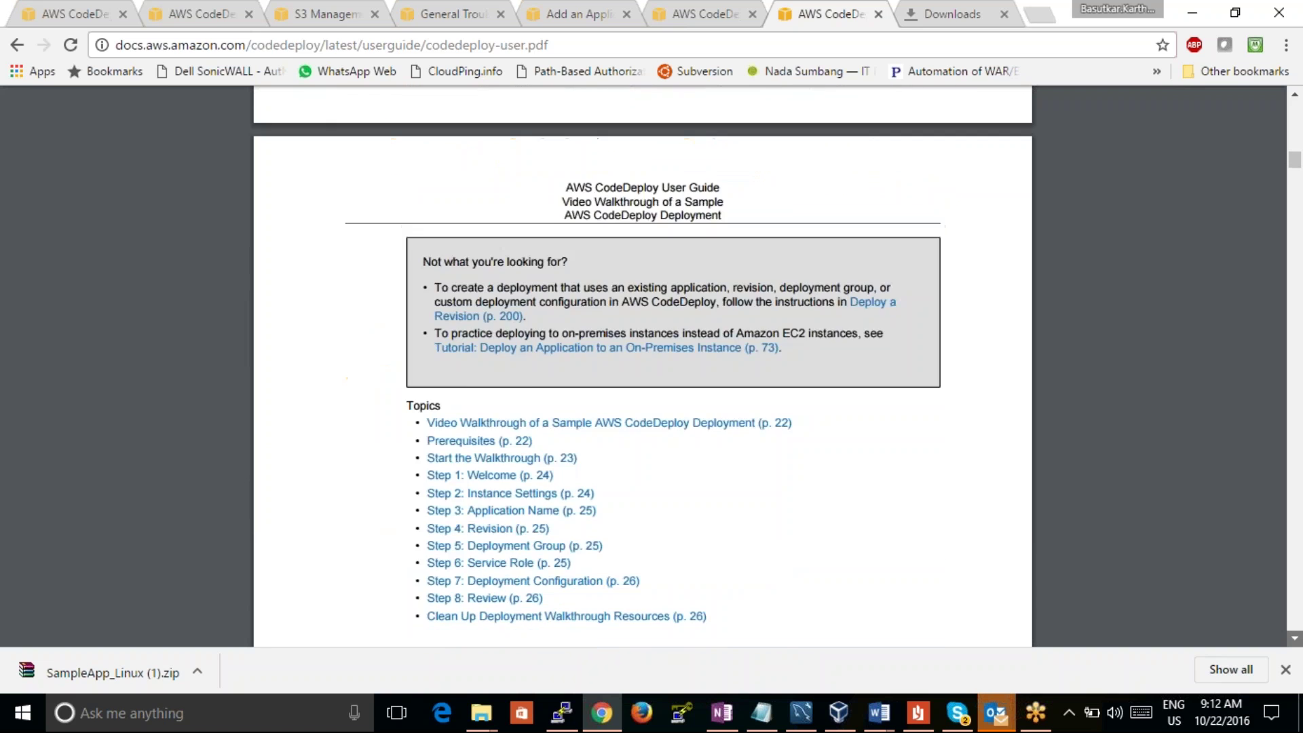
scroll(1296, 641, "down", 14)
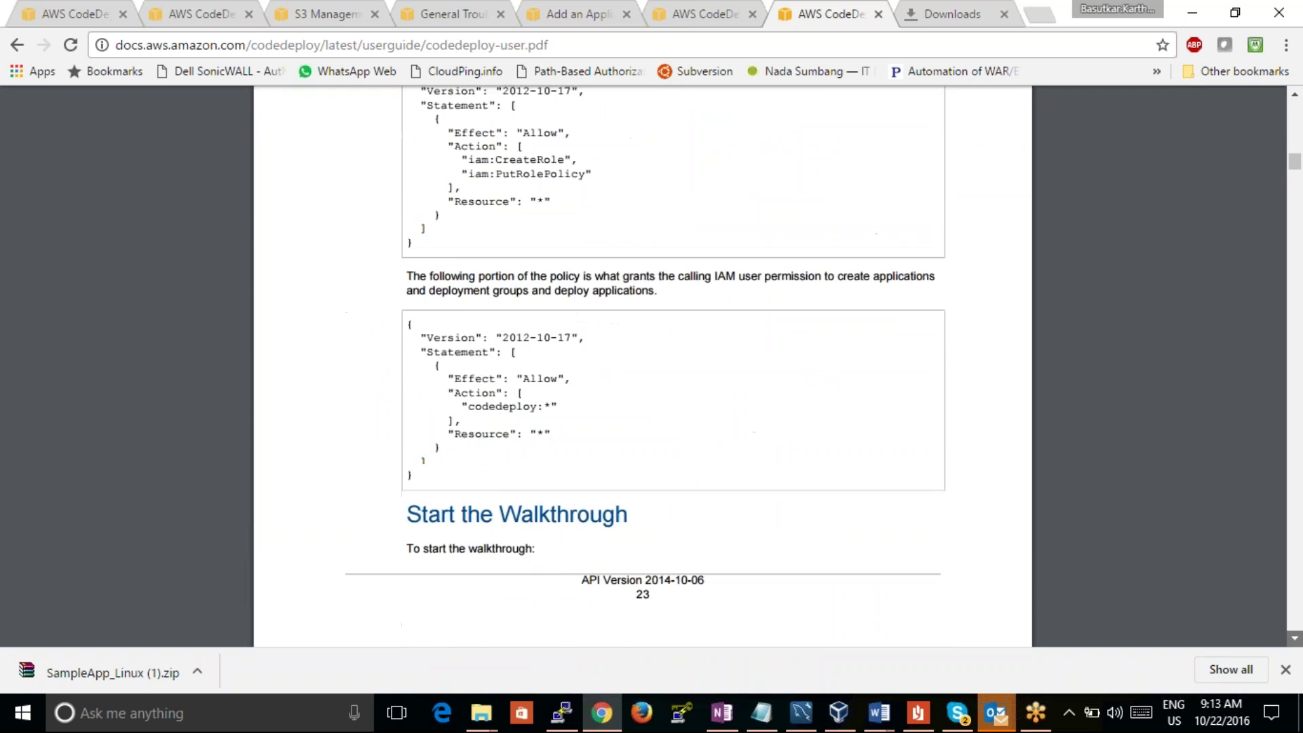
scroll(1296, 641, "down", 10)
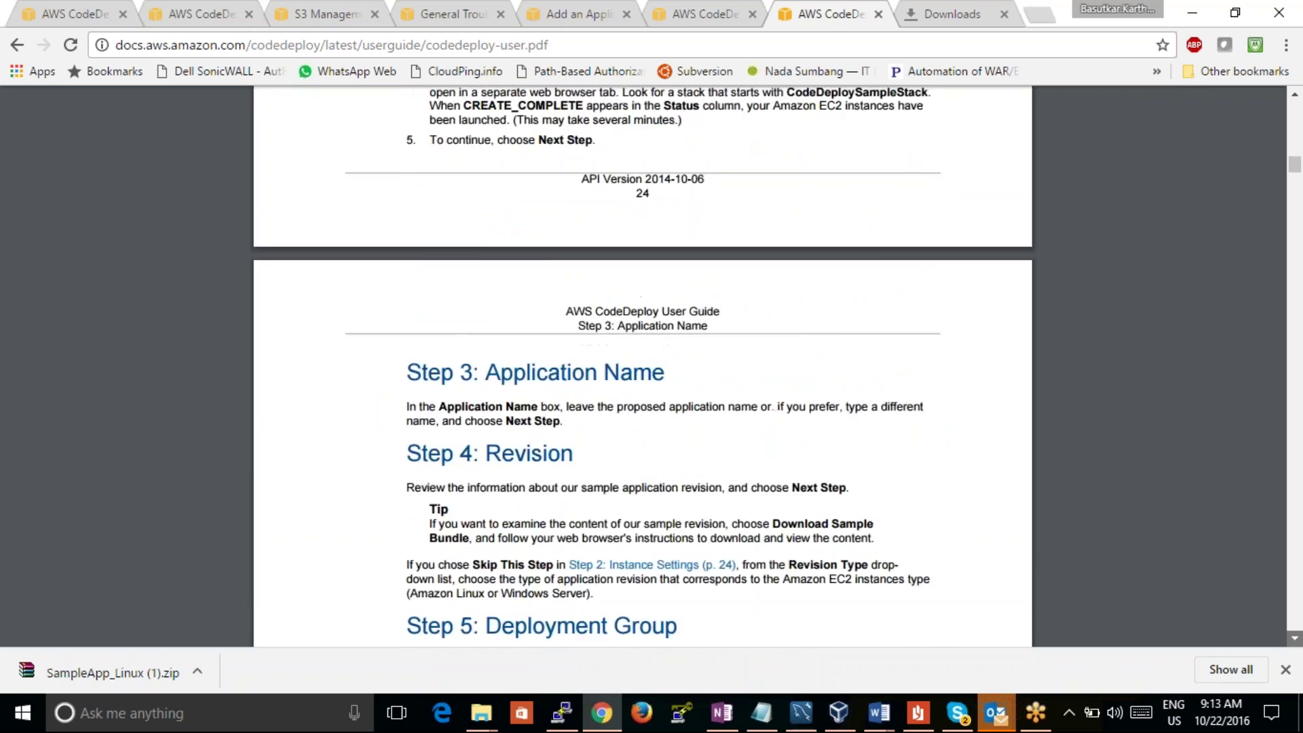
scroll(1296, 641, "down", 14)
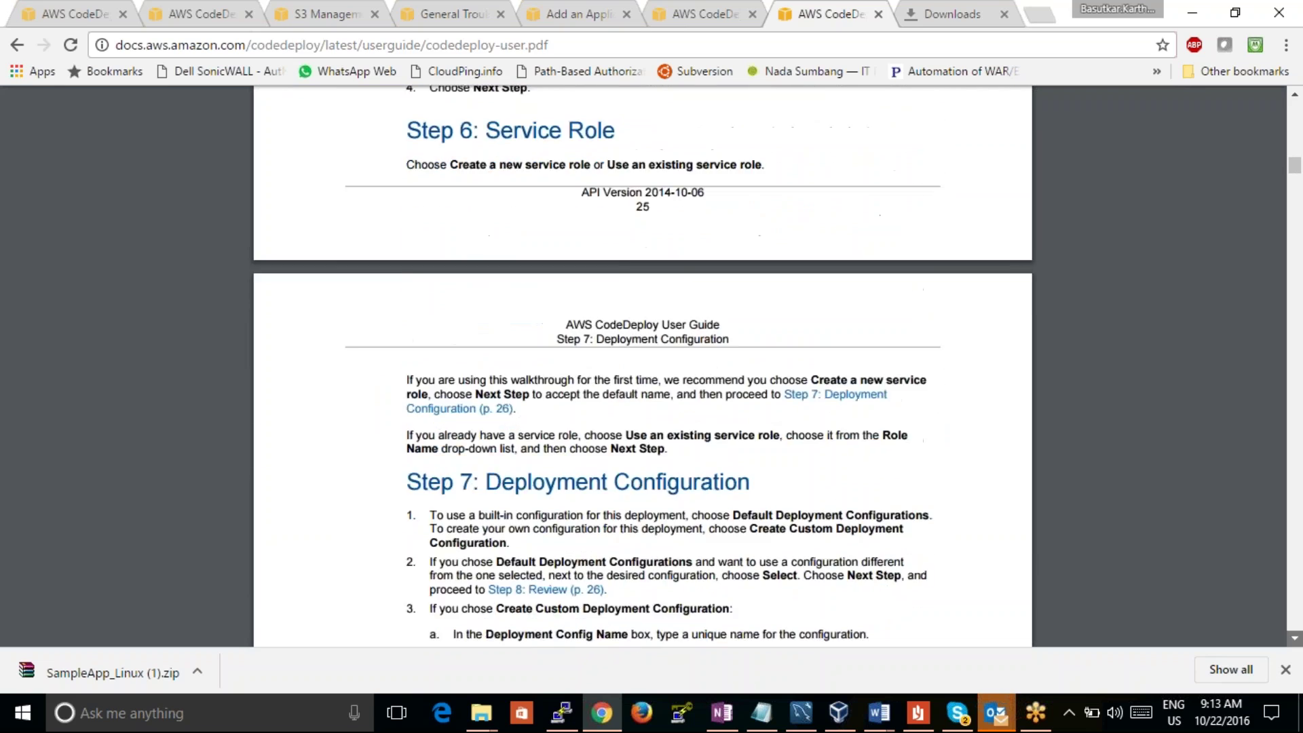
scroll(1295, 638, "down", 14)
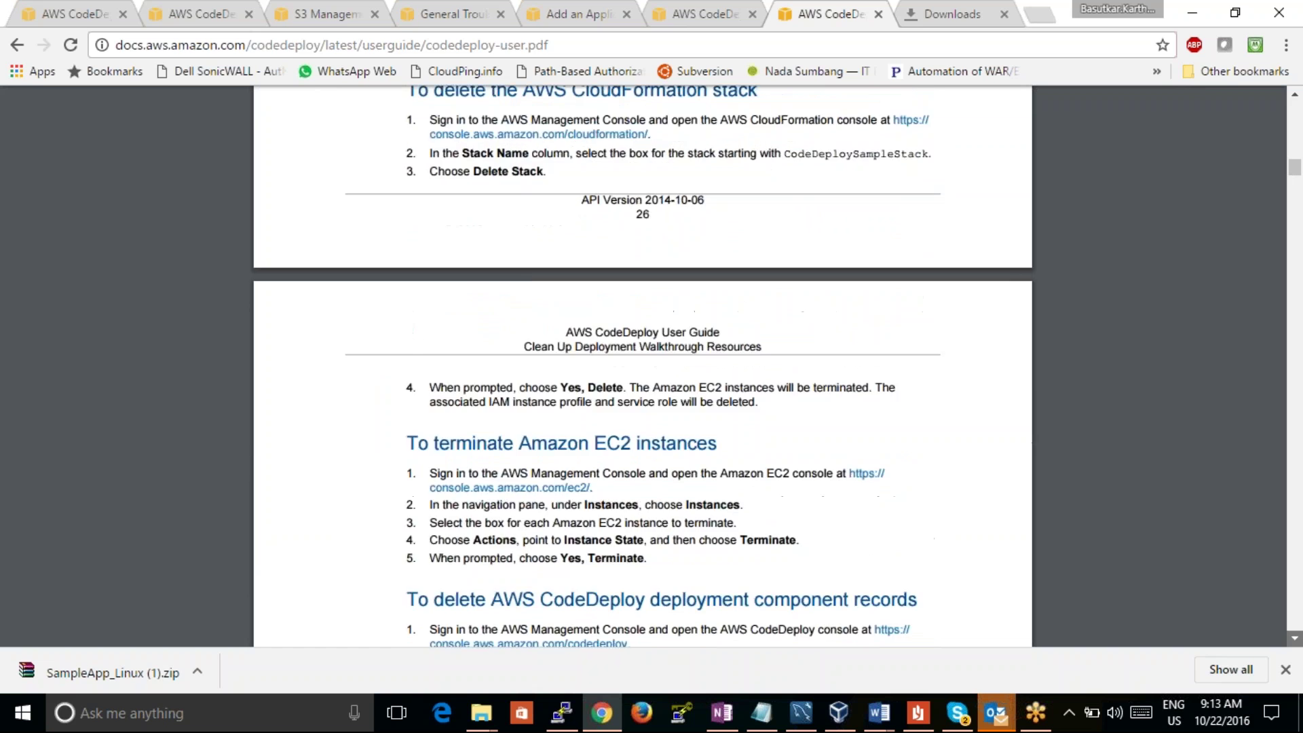
scroll(1295, 638, "down", 10)
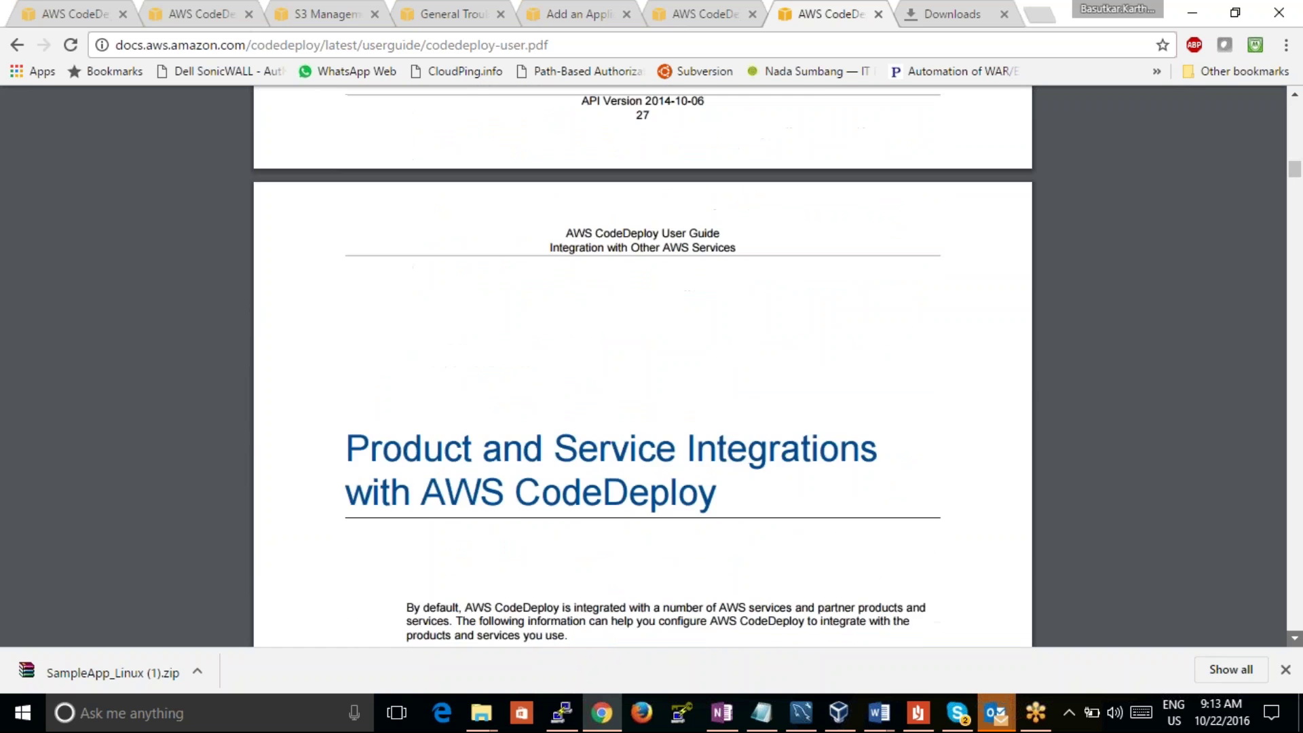
Step: Scroll past the partner integrations to the start of the AWS CodeDeploy Tutorials chapter
scroll(1295, 638, "down", 10)
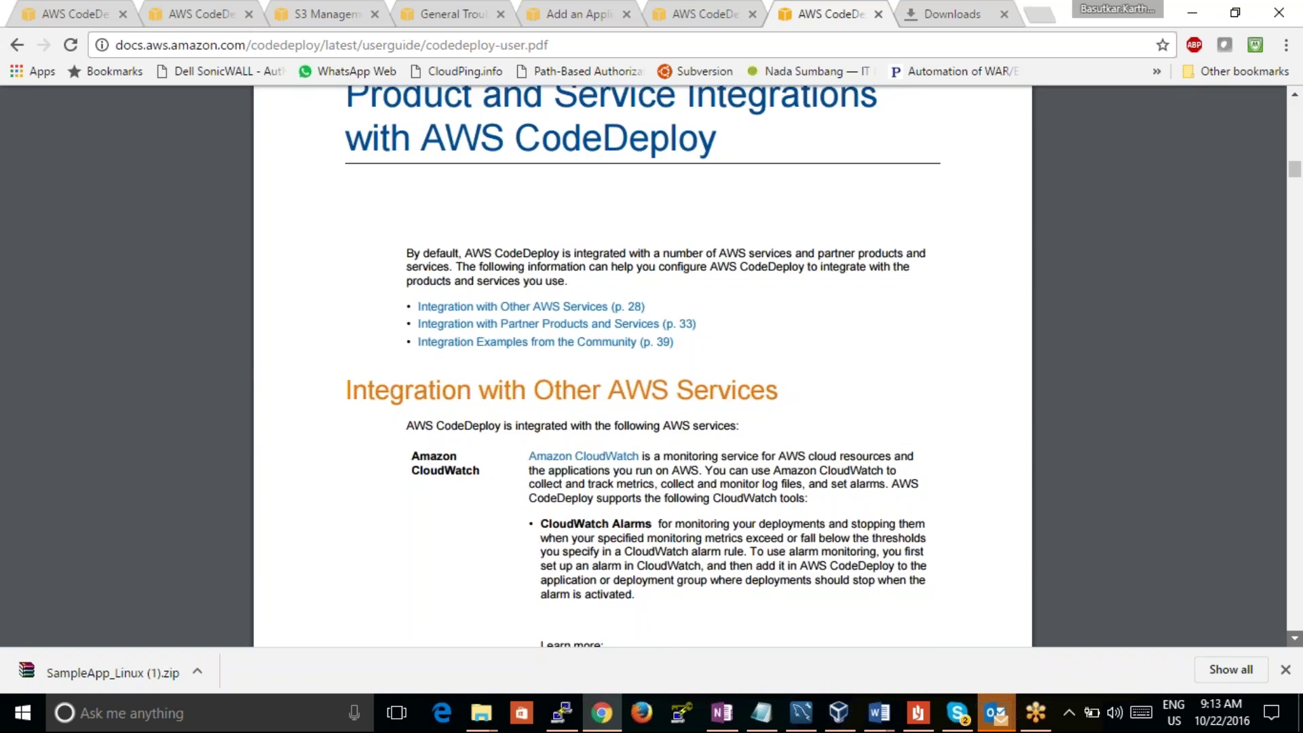
scroll(1295, 638, "down", 20)
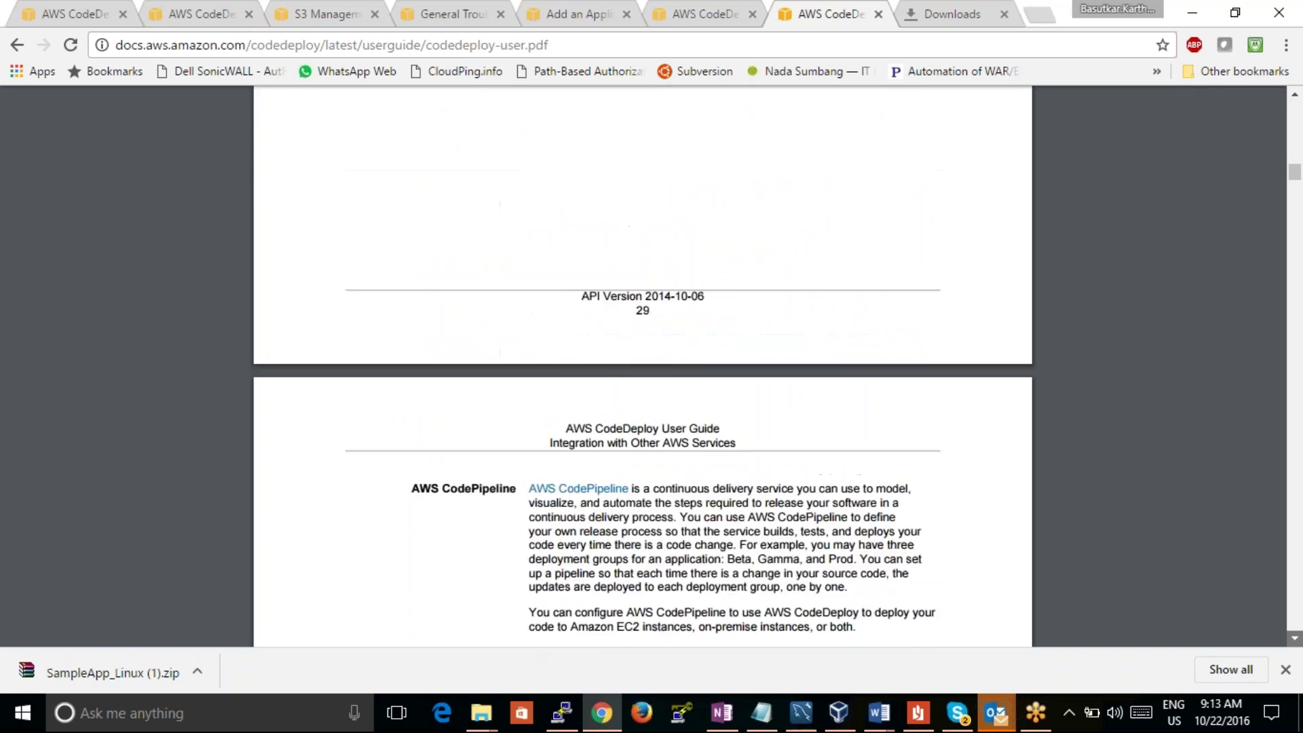
scroll(1295, 638, "down", 12)
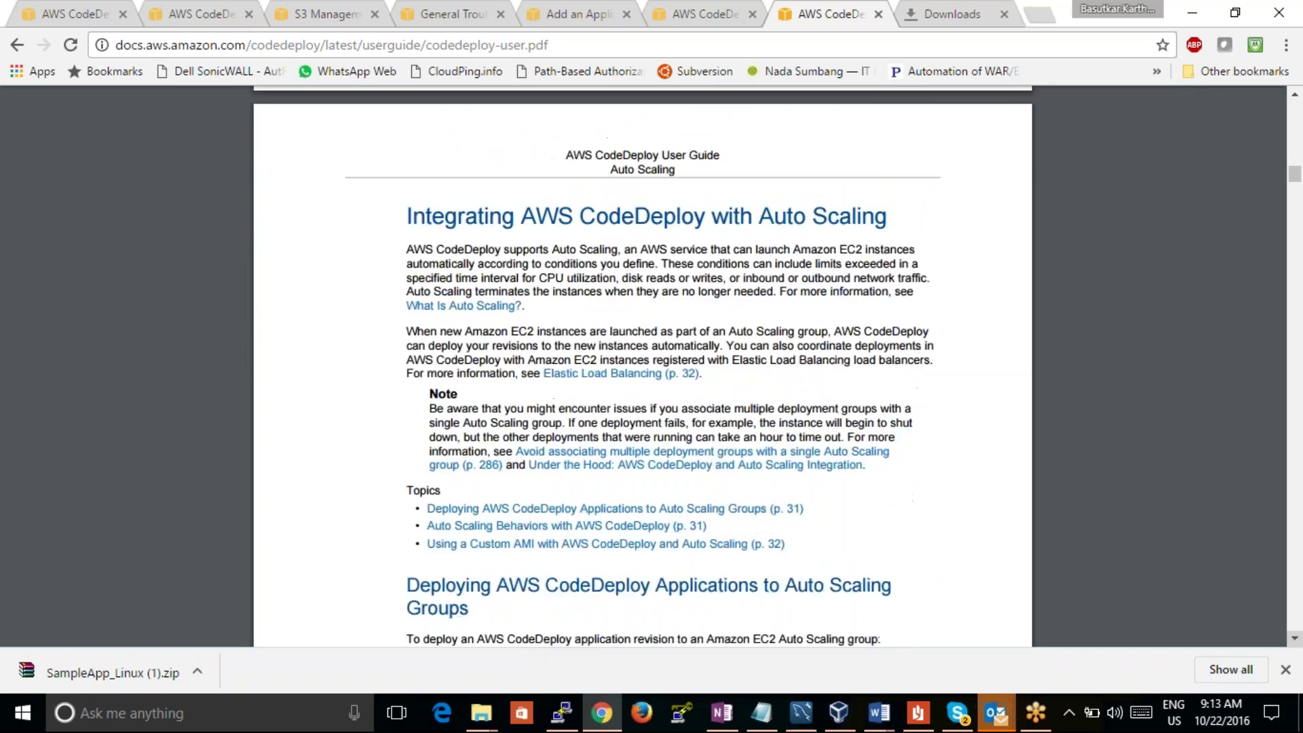
scroll(1295, 638, "down", 12)
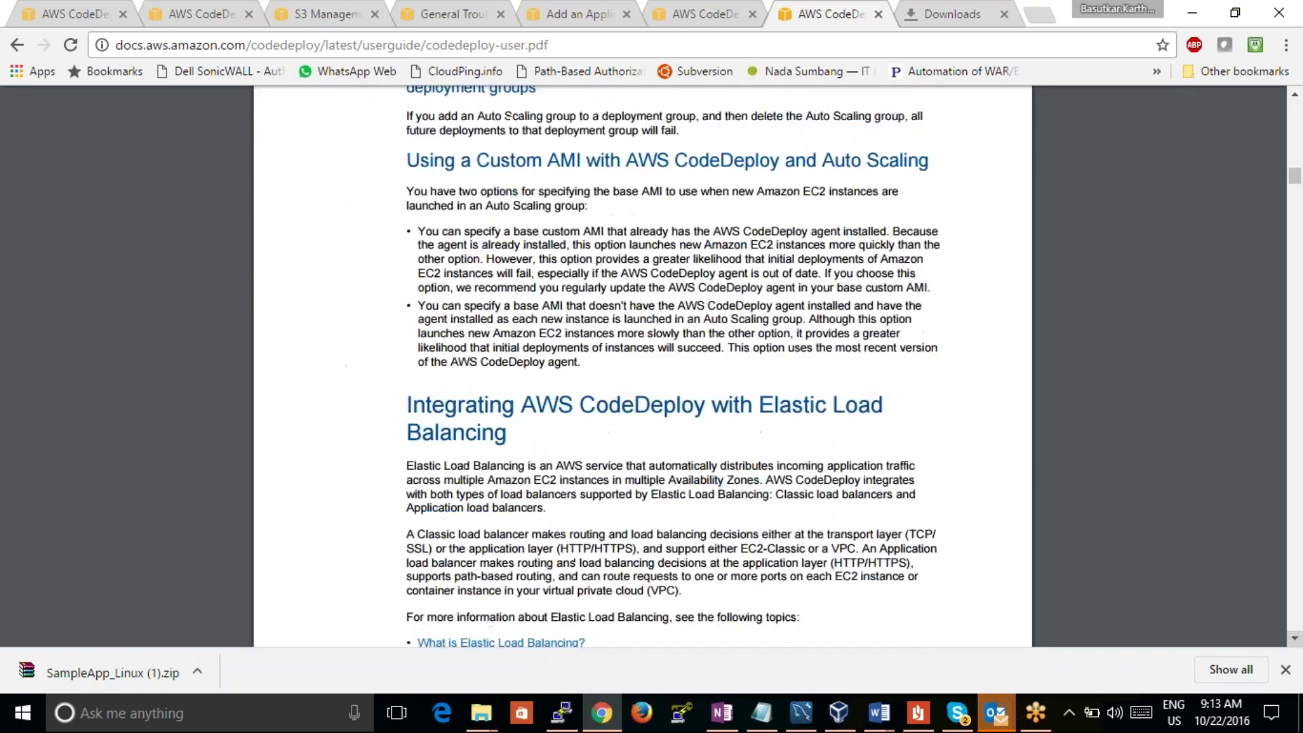
scroll(1295, 638, "down", 13)
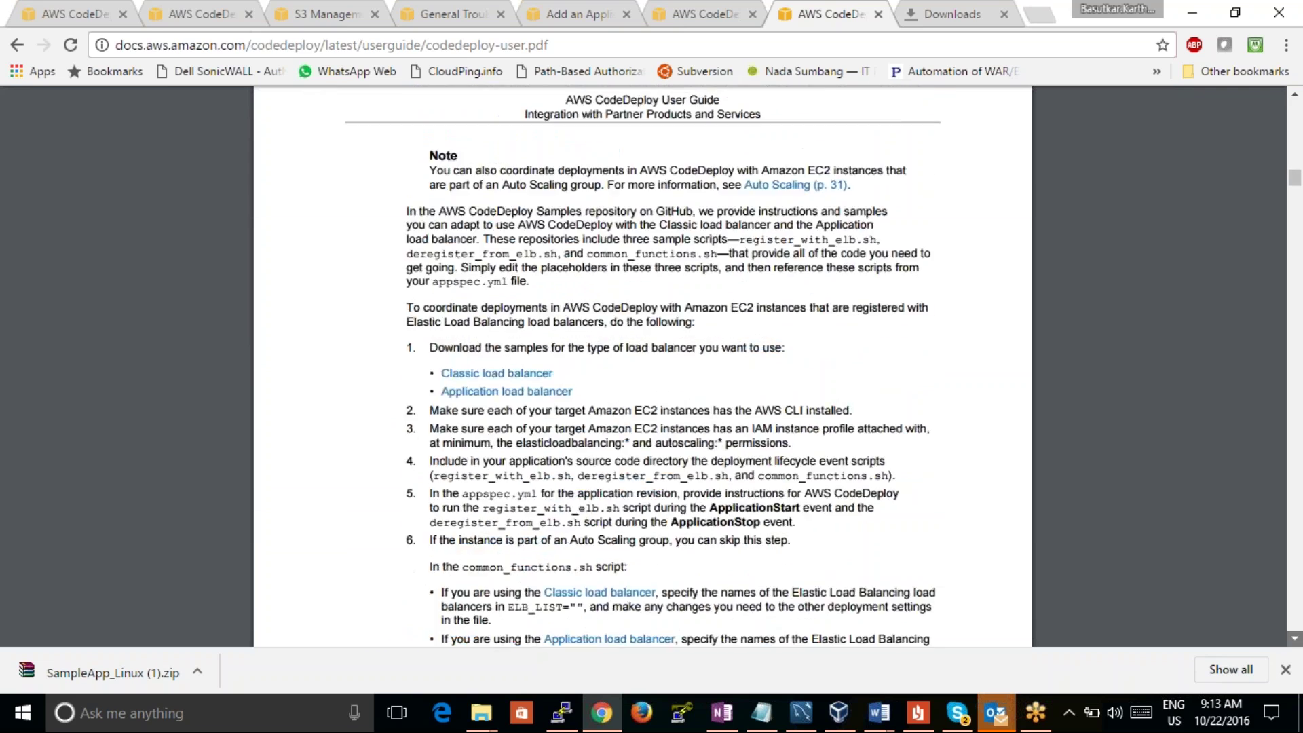
scroll(642, 367, "down", 3)
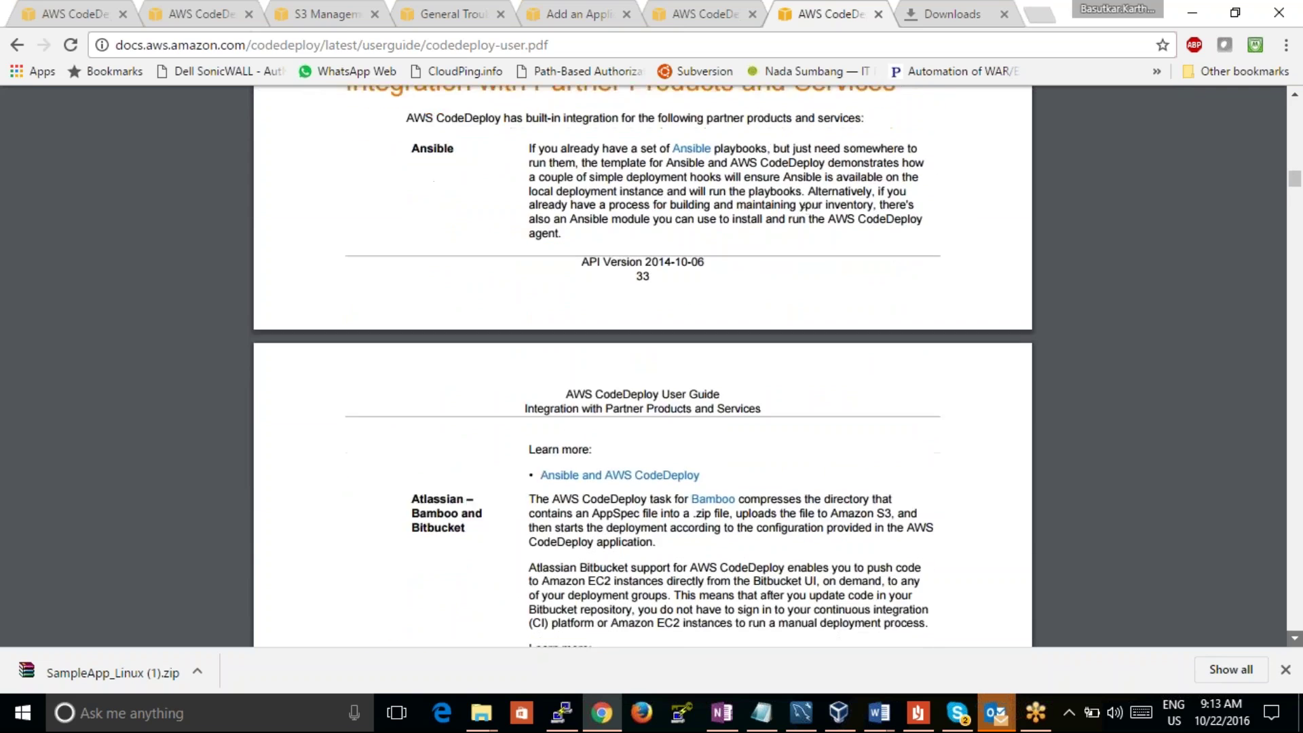
scroll(643, 366, "down", 6)
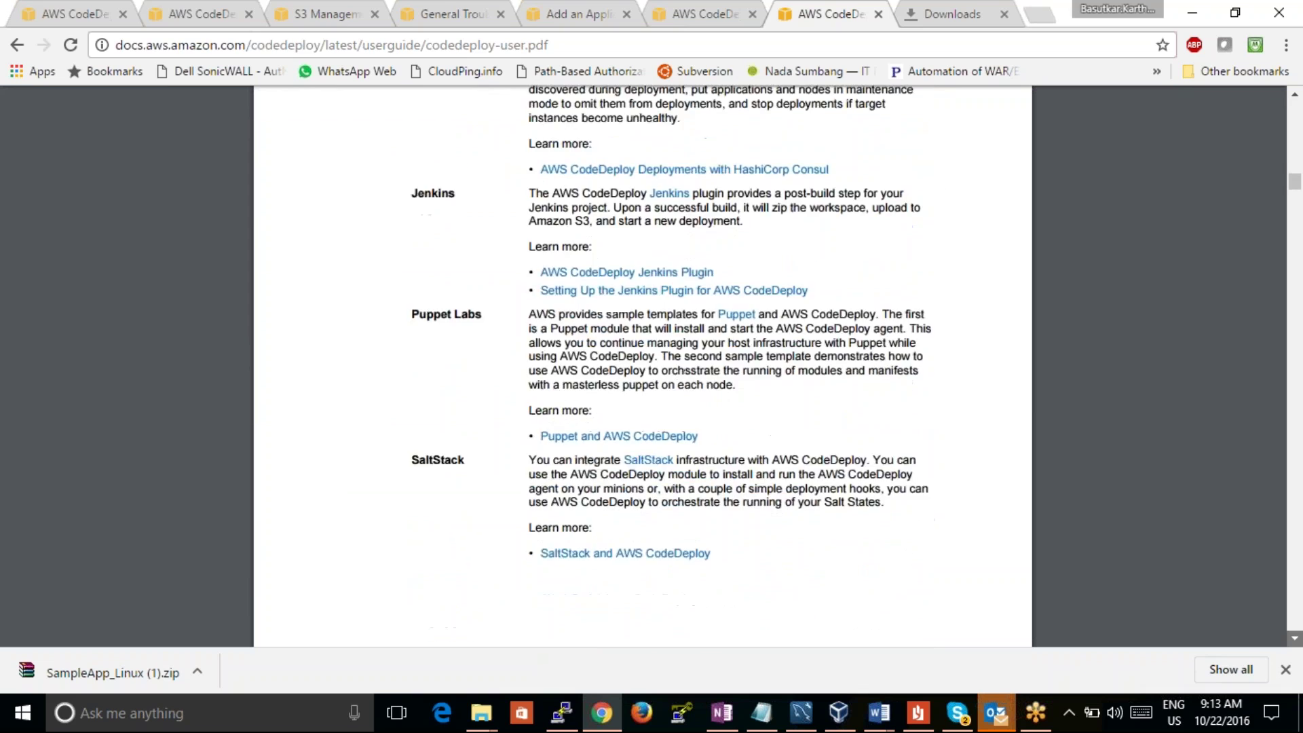
scroll(643, 366, "down", 6)
scroll(642, 366, "down", 8)
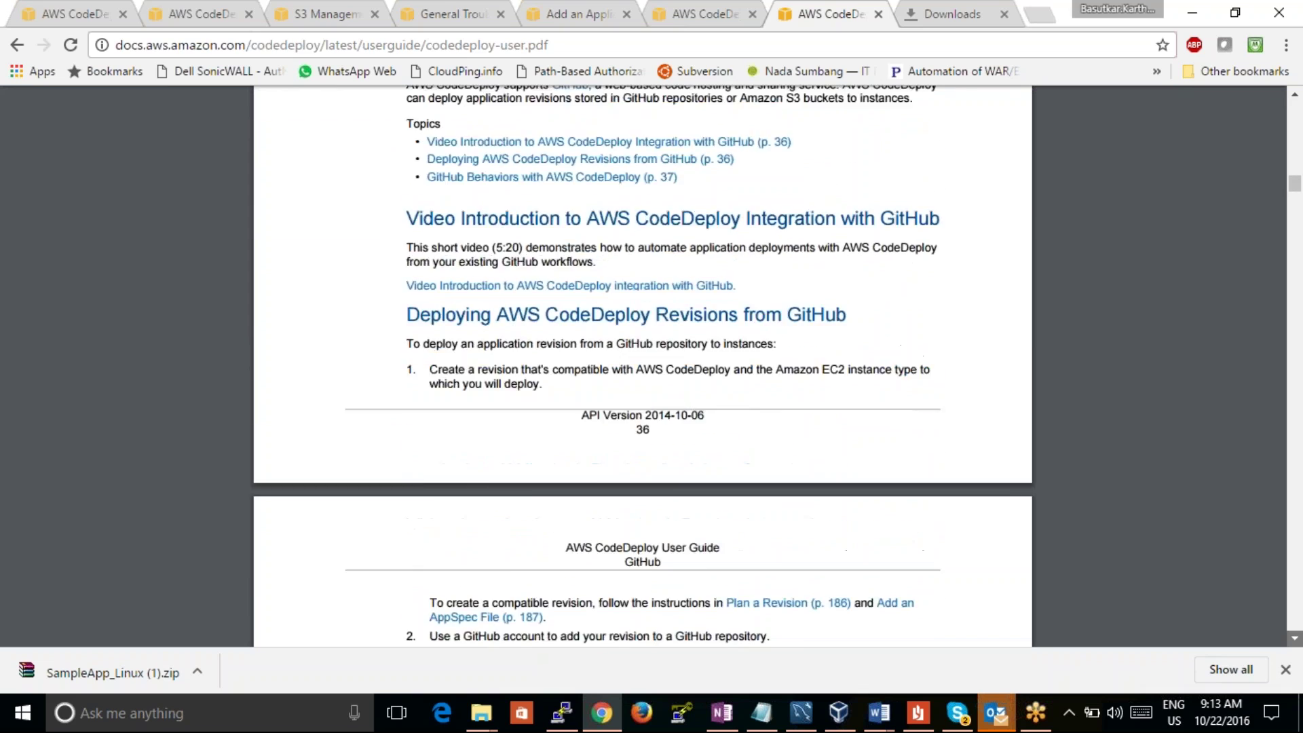
scroll(643, 367, "down", 4)
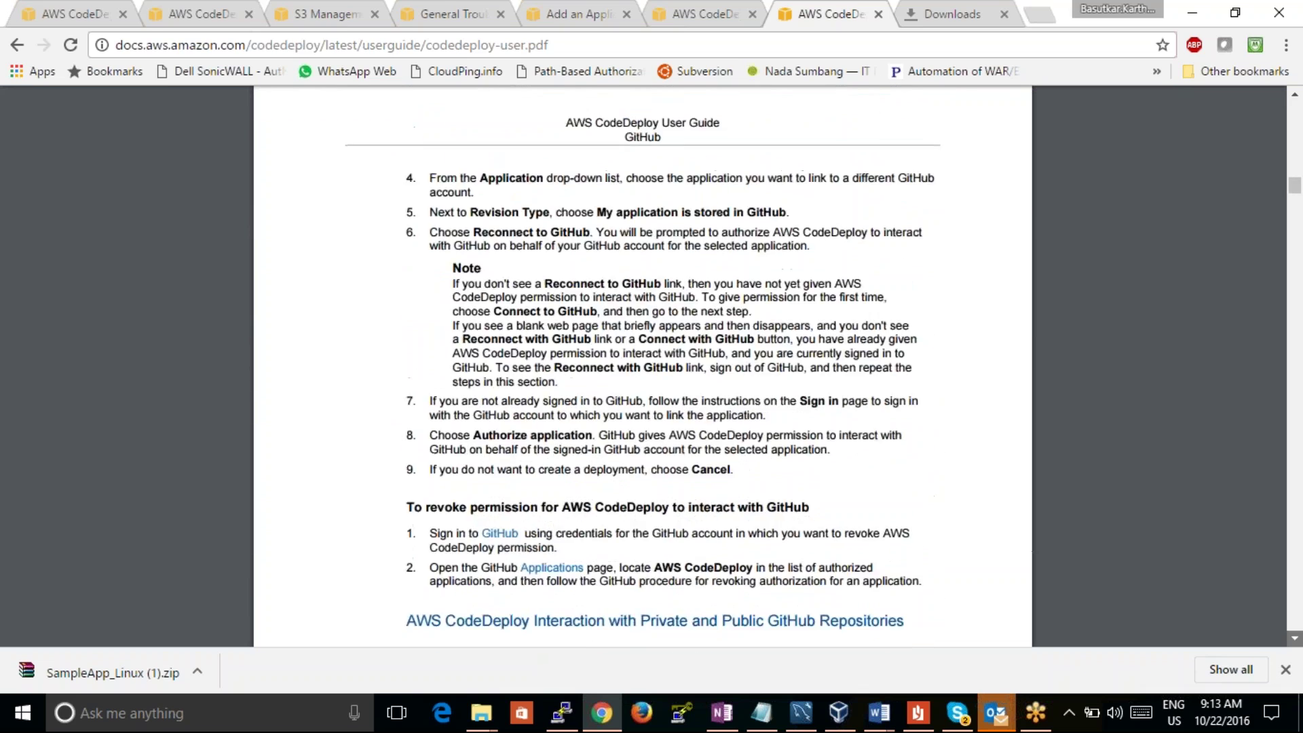
scroll(643, 366, "down", 9)
scroll(643, 367, "down", 13)
scroll(643, 366, "down", 19)
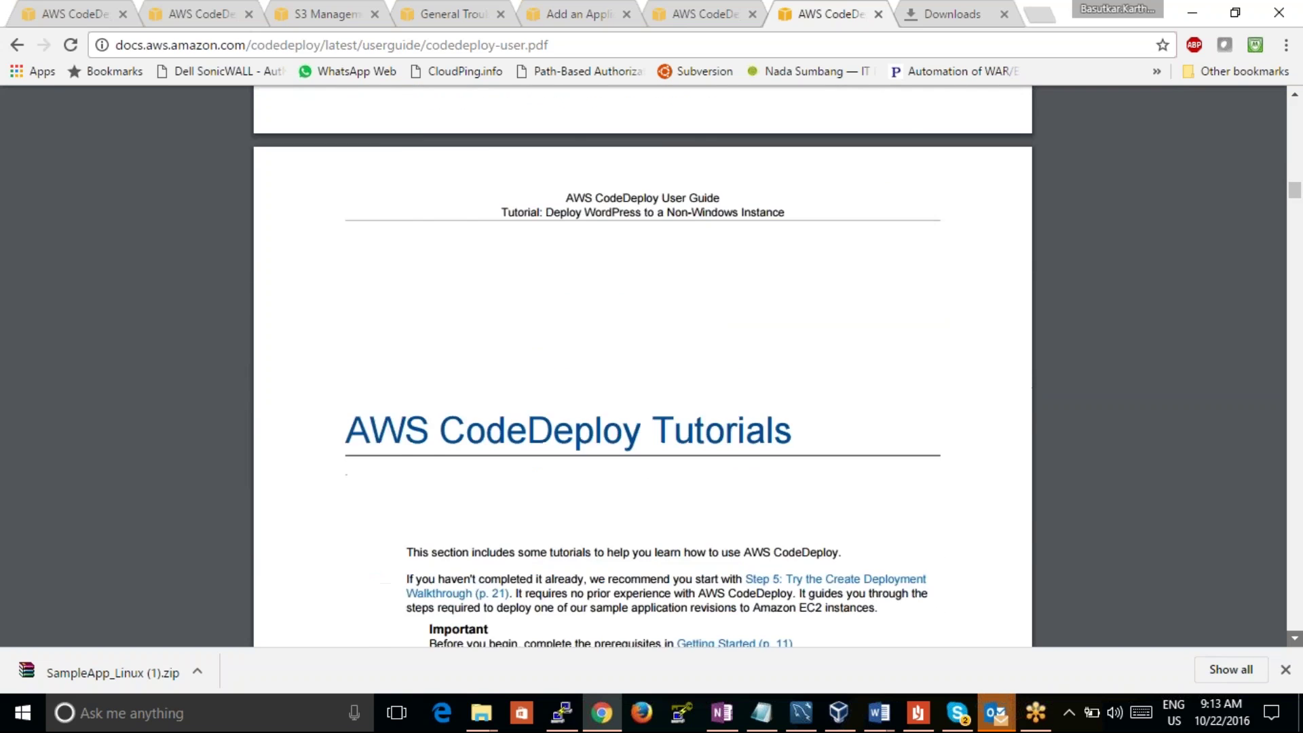
Step: Scroll through the WordPress, Windows and on-premises tutorials to page 81's Auto Scaling Step 1
scroll(643, 367, "down", 11)
scroll(643, 366, "down", 9)
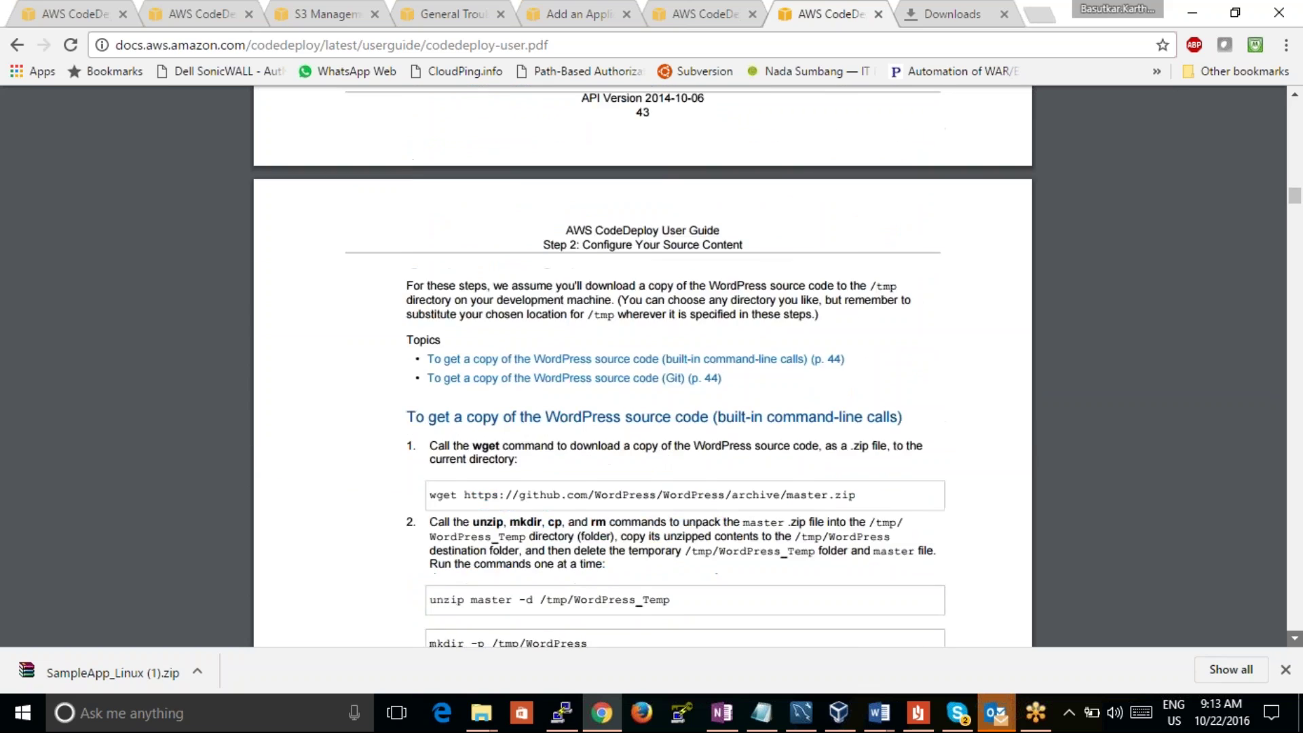
scroll(643, 367, "down", 5)
scroll(643, 367, "down", 20)
scroll(643, 366, "down", 7)
scroll(642, 367, "down", 20)
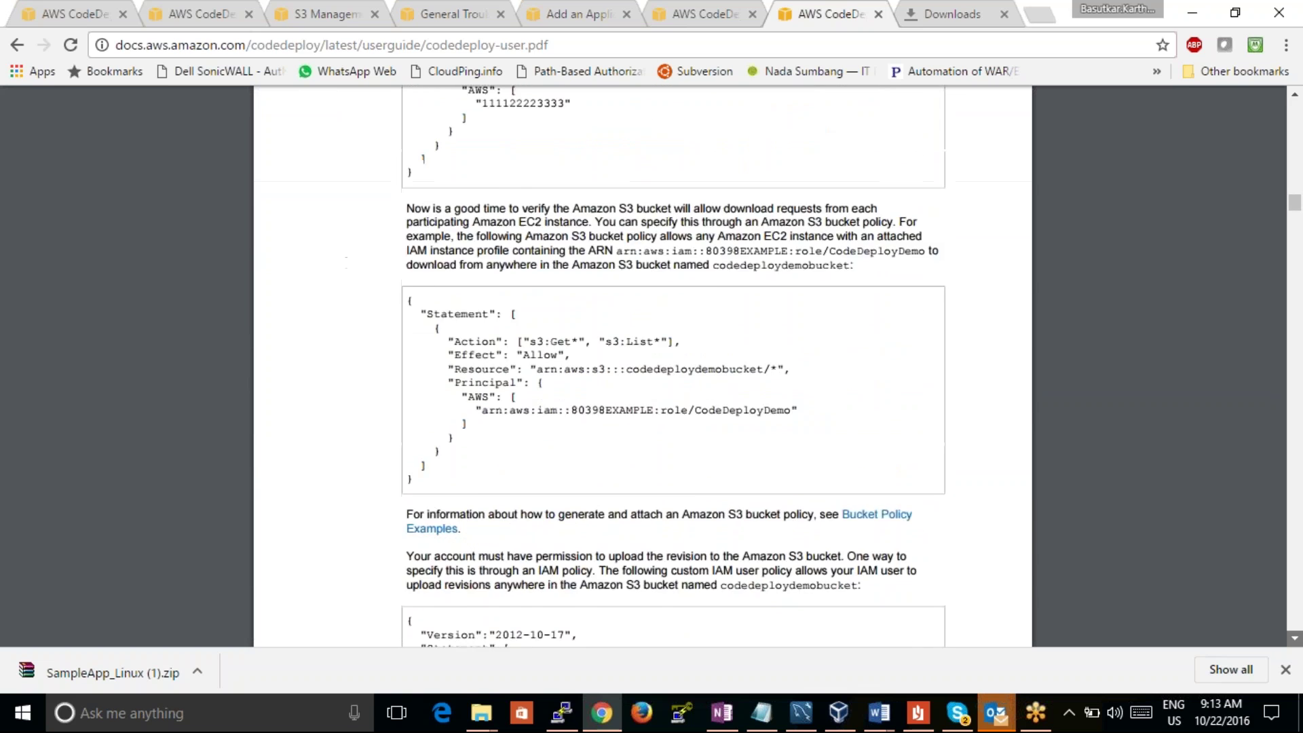
scroll(642, 366, "down", 20)
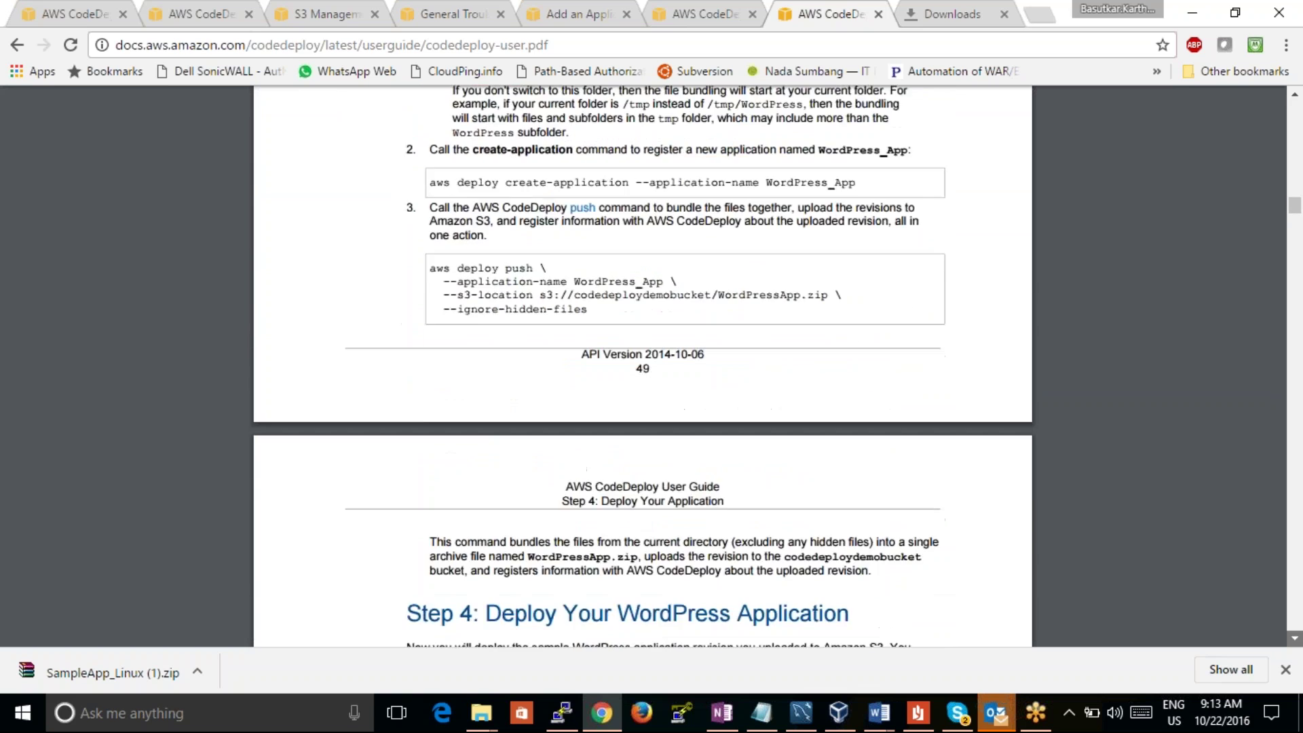
scroll(643, 366, "down", 20)
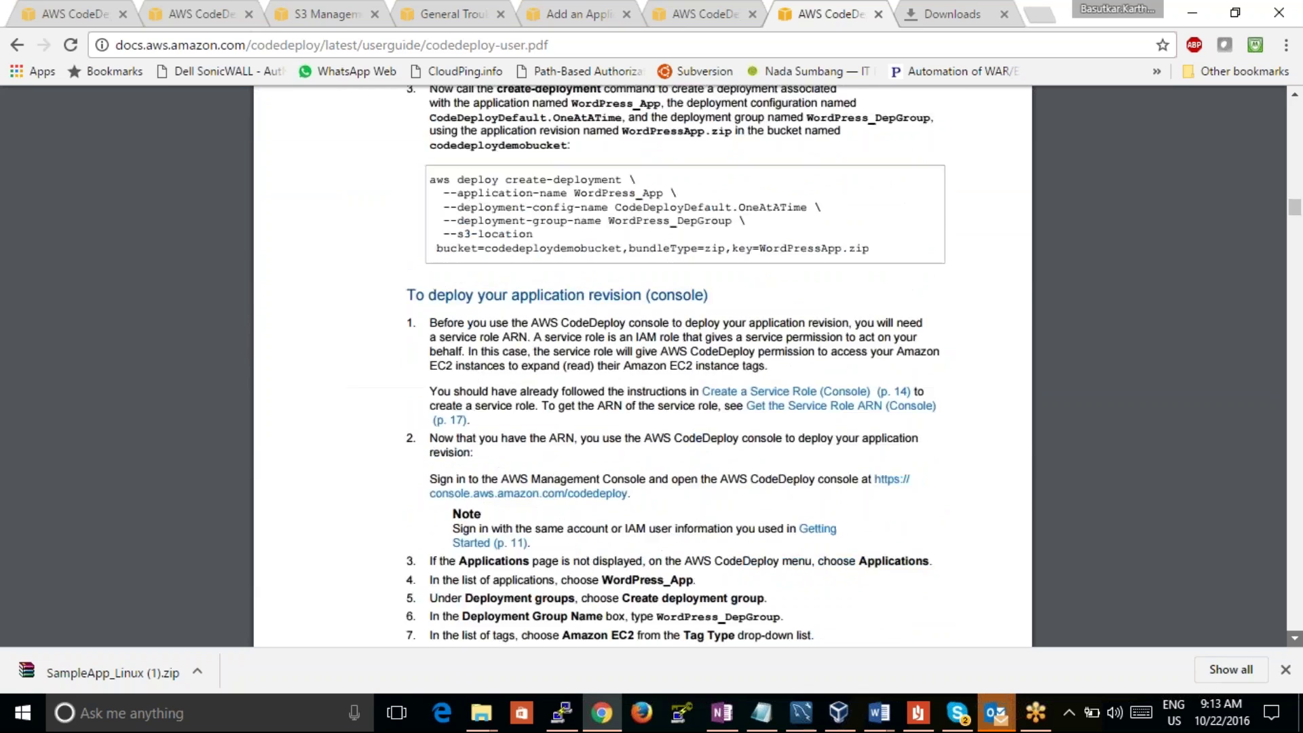
scroll(643, 366, "down", 20)
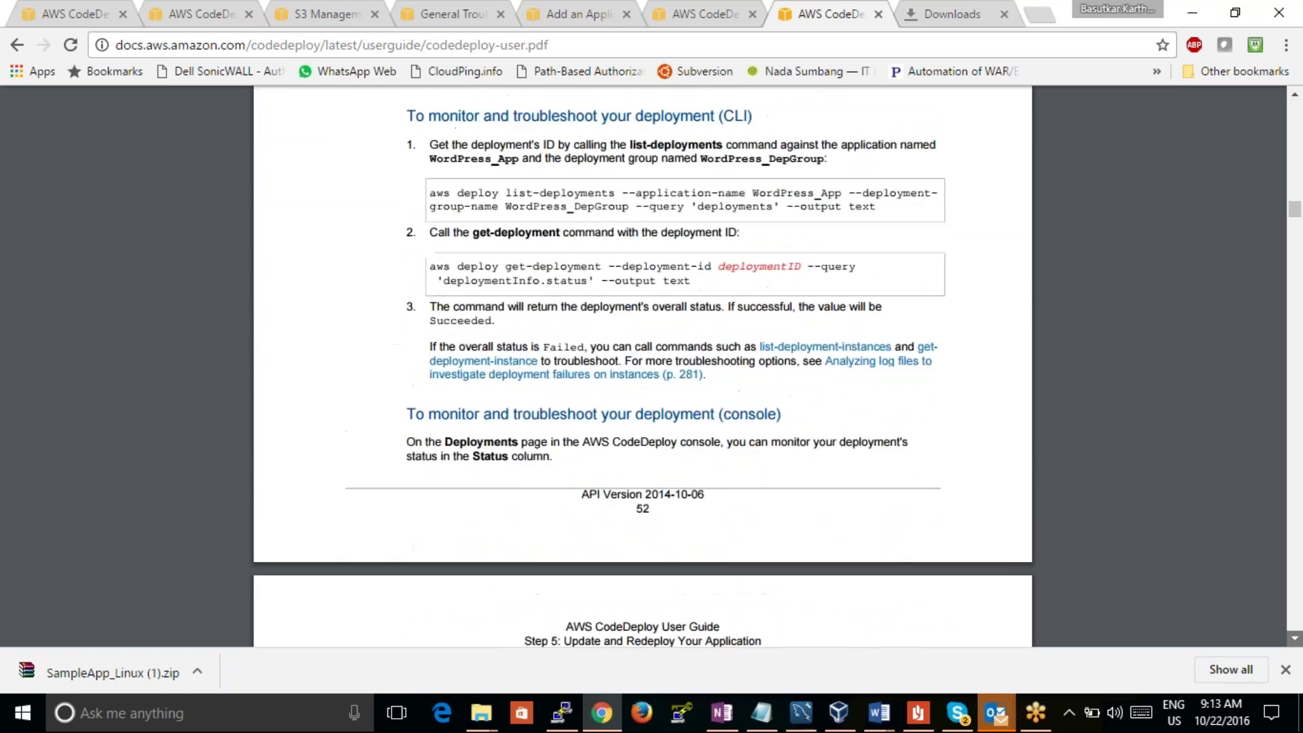
scroll(642, 366, "down", 20)
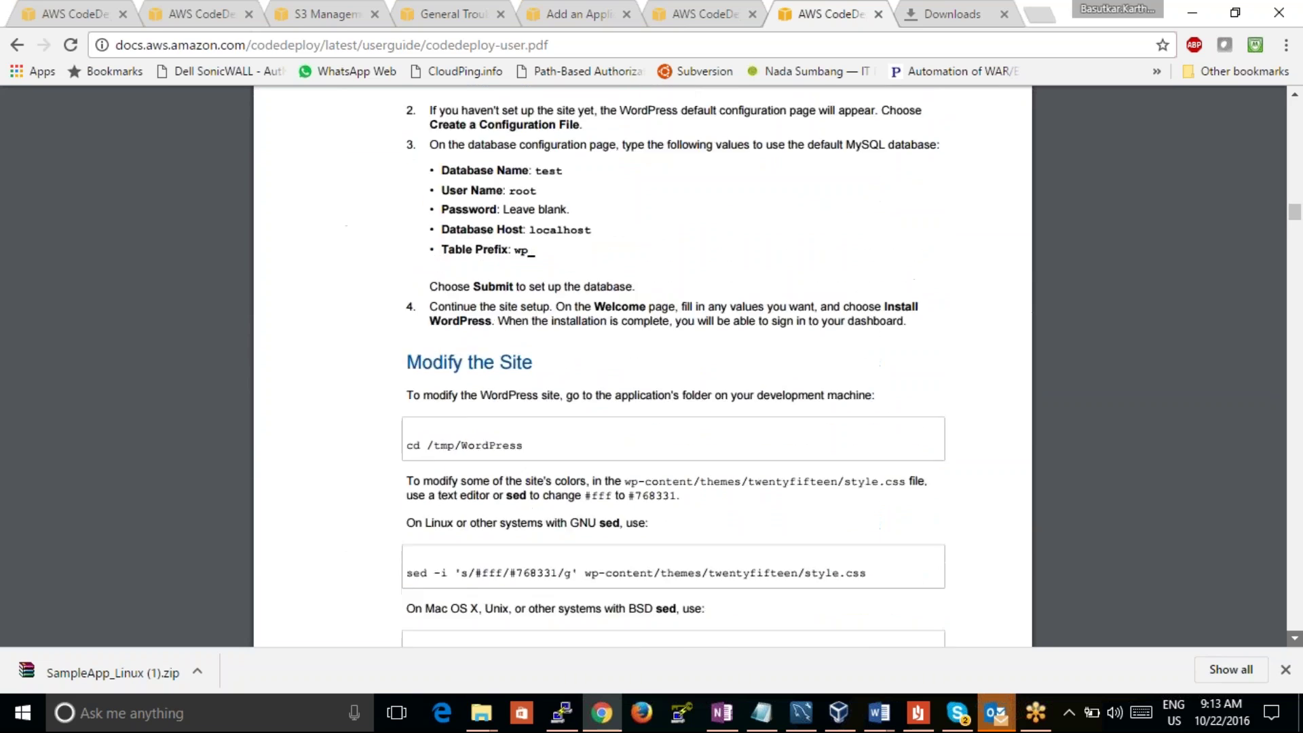
scroll(643, 367, "down", 20)
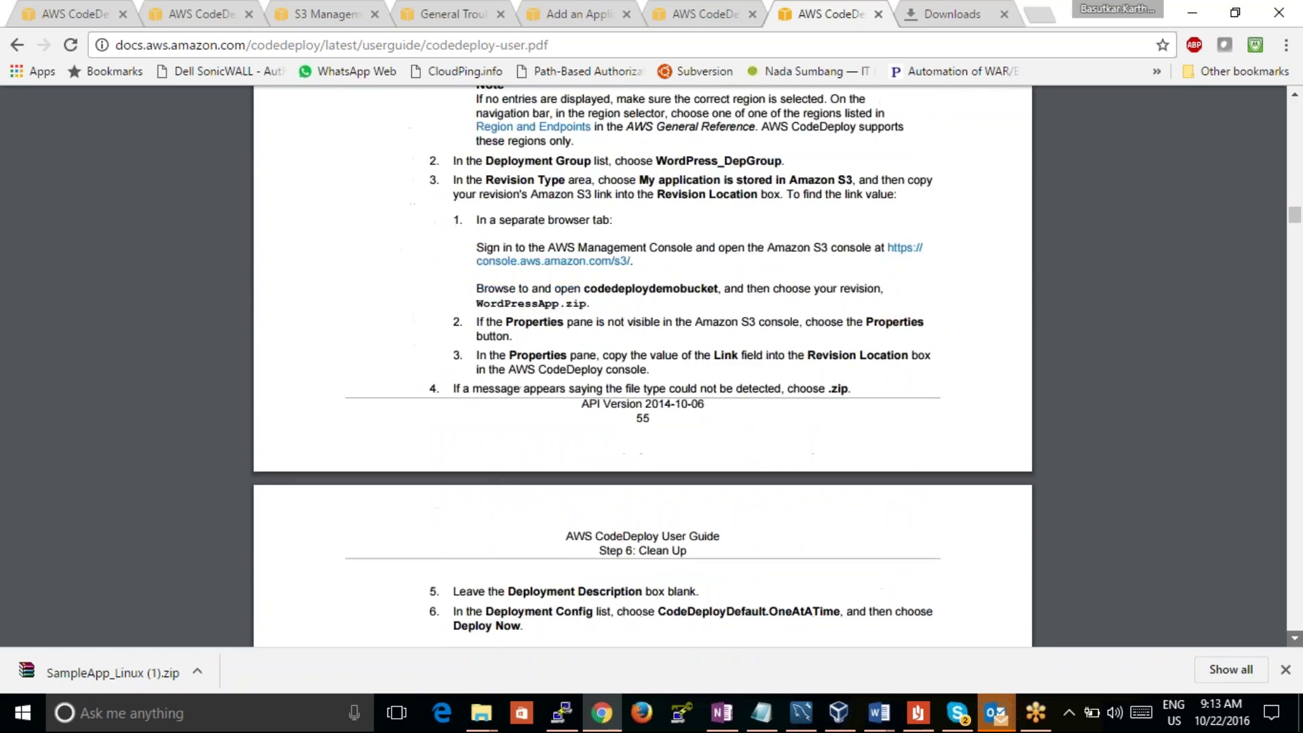
scroll(643, 367, "down", 20)
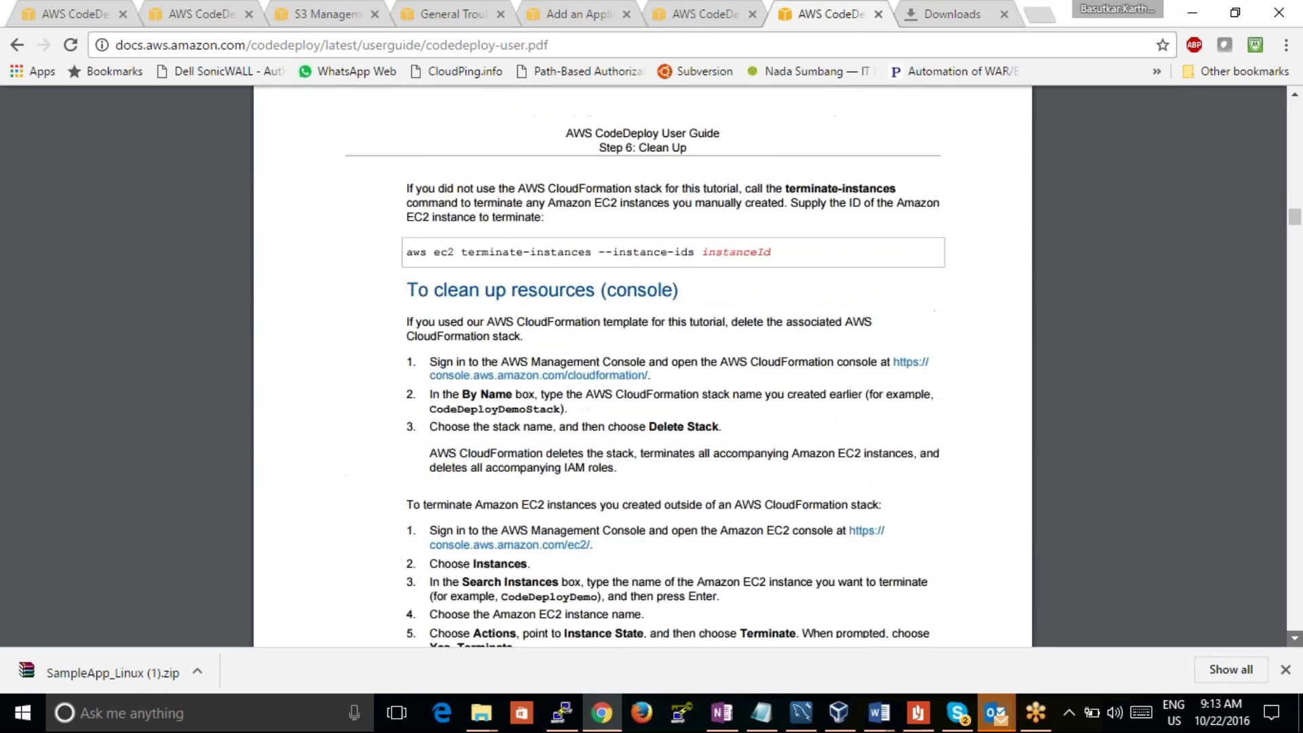
scroll(643, 367, "down", 10)
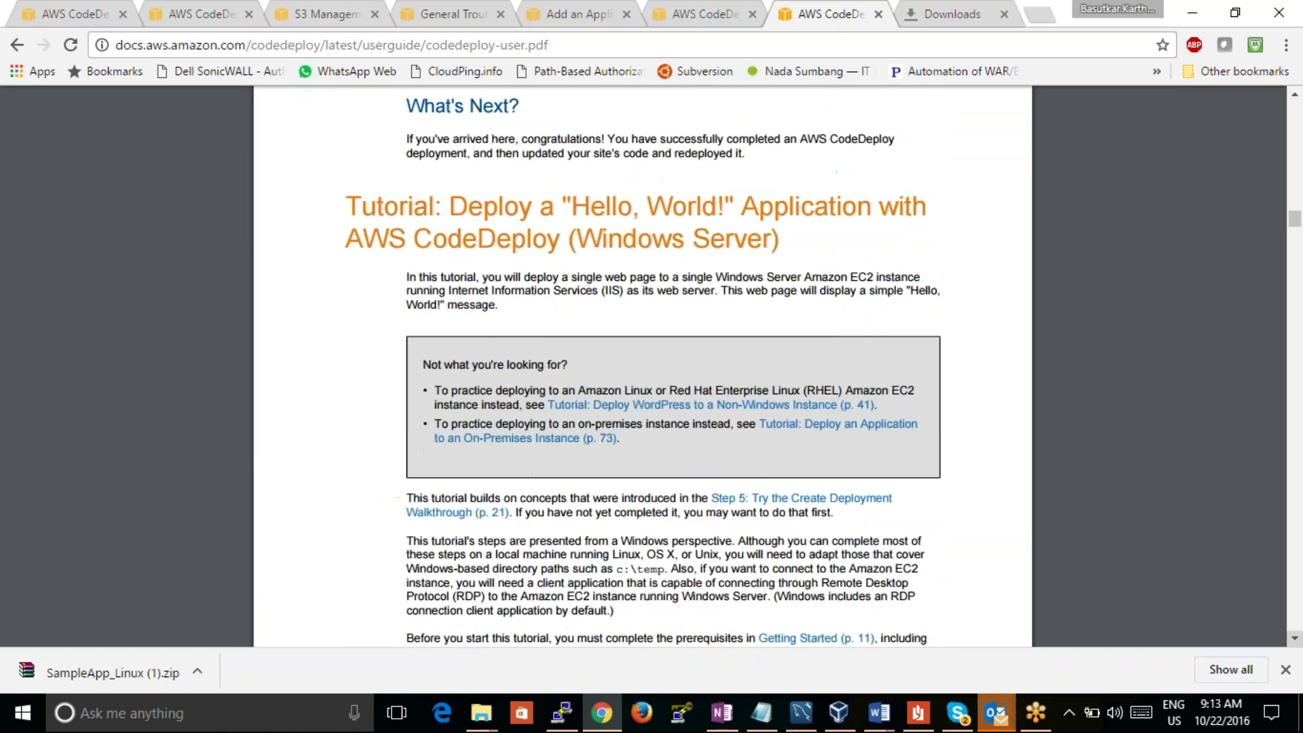
scroll(643, 367, "down", 20)
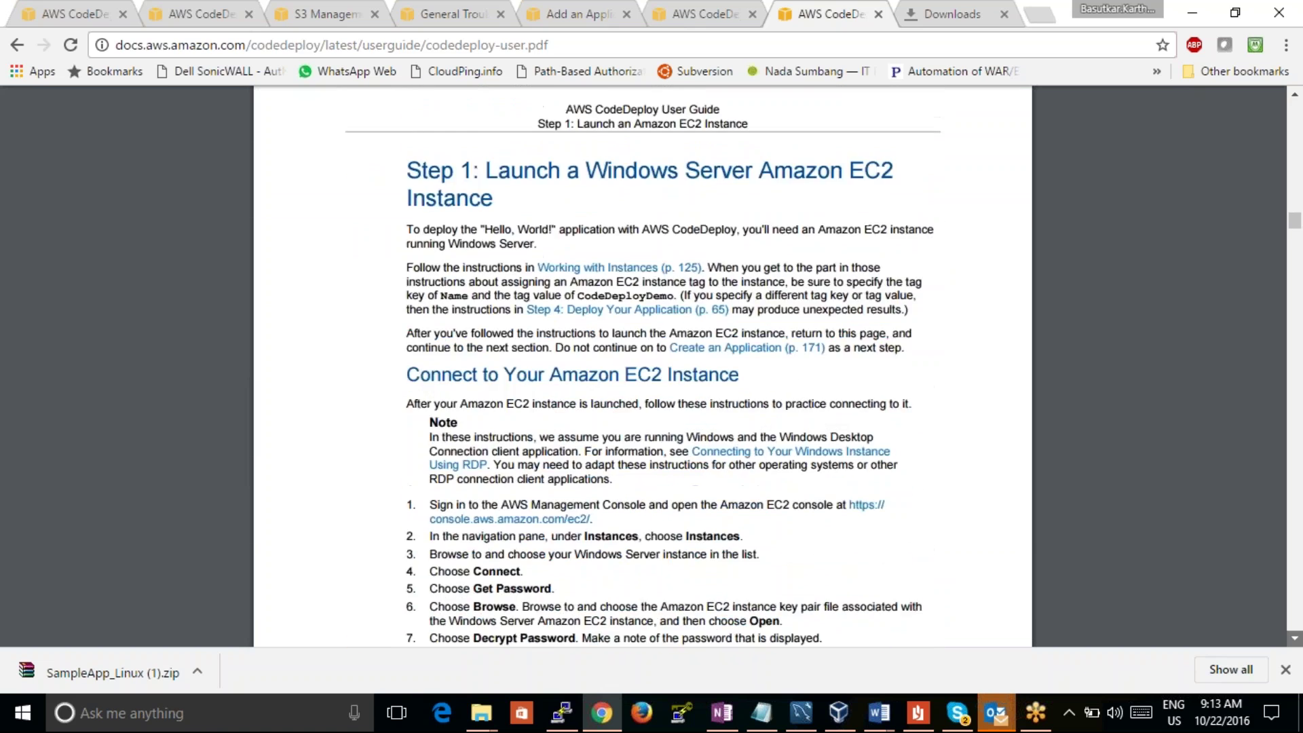
scroll(643, 367, "down", 10)
scroll(643, 366, "down", 20)
scroll(643, 367, "down", 15)
scroll(643, 367, "down", 10)
scroll(642, 366, "down", 5)
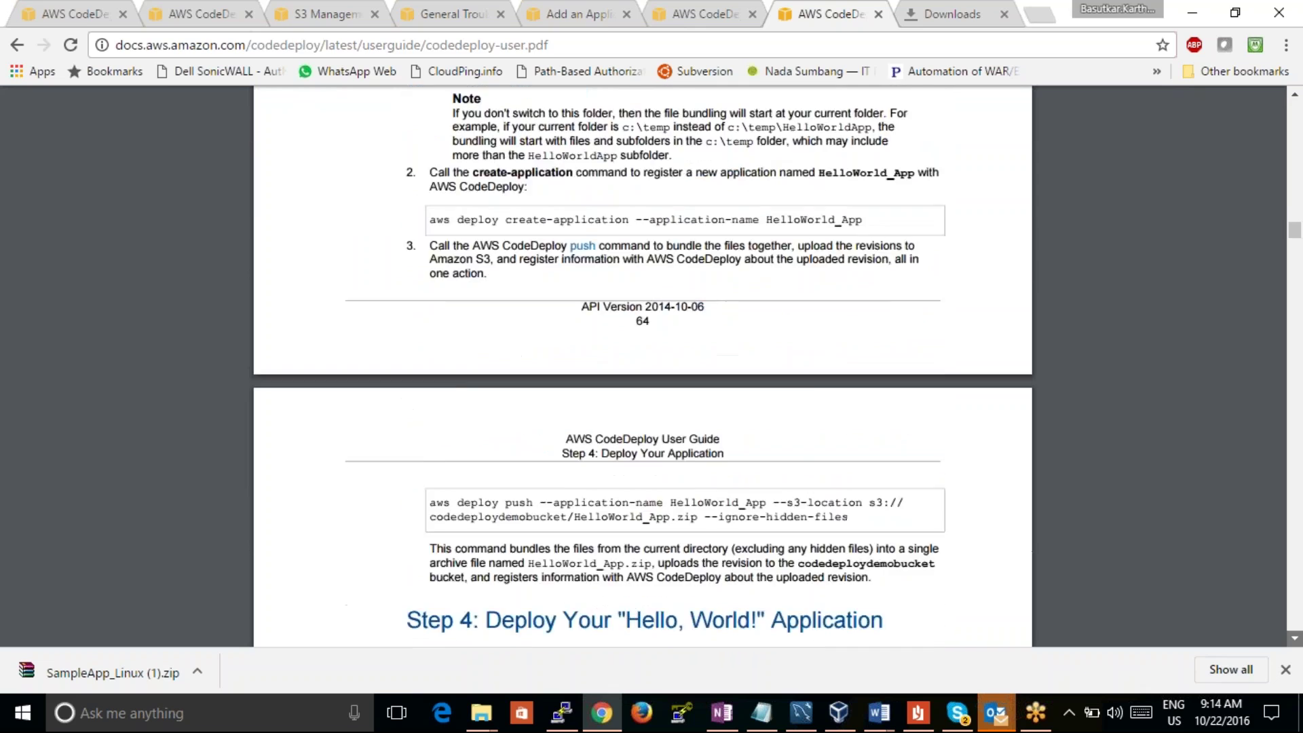
scroll(643, 366, "down", 20)
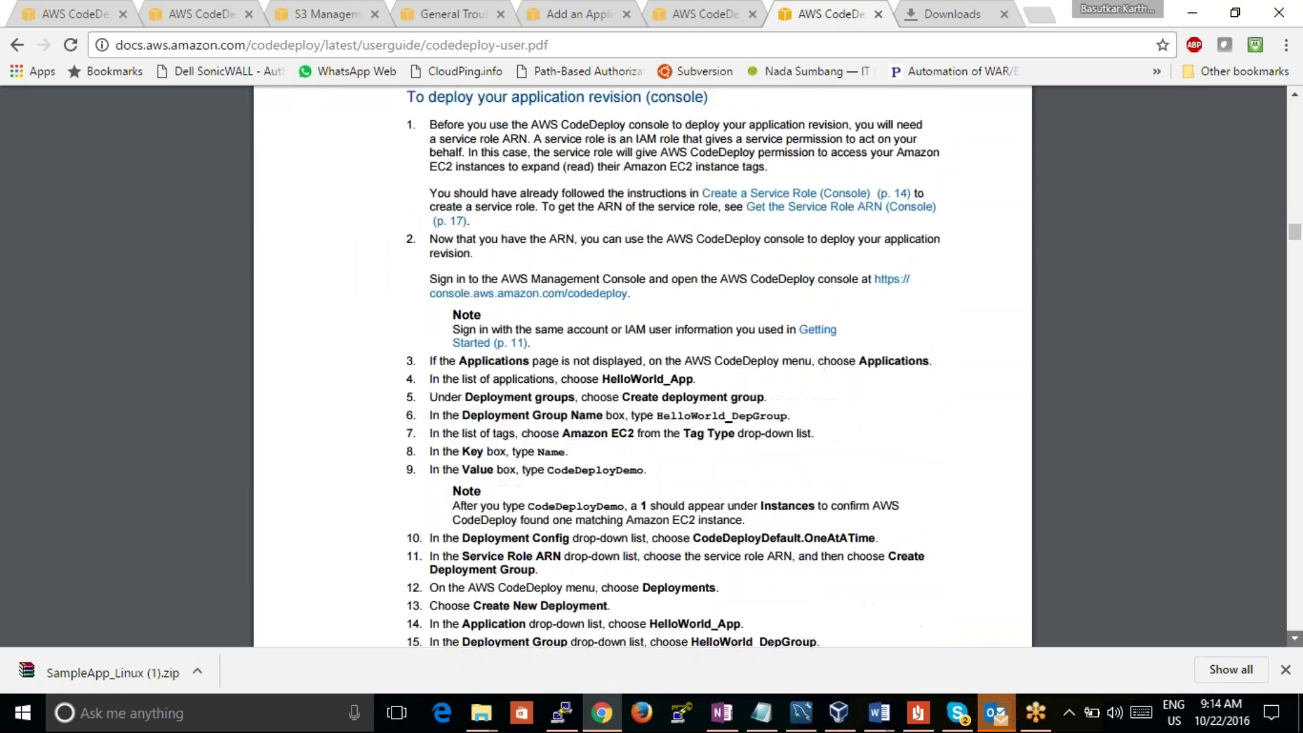
scroll(643, 366, "down", 5)
scroll(642, 367, "down", 15)
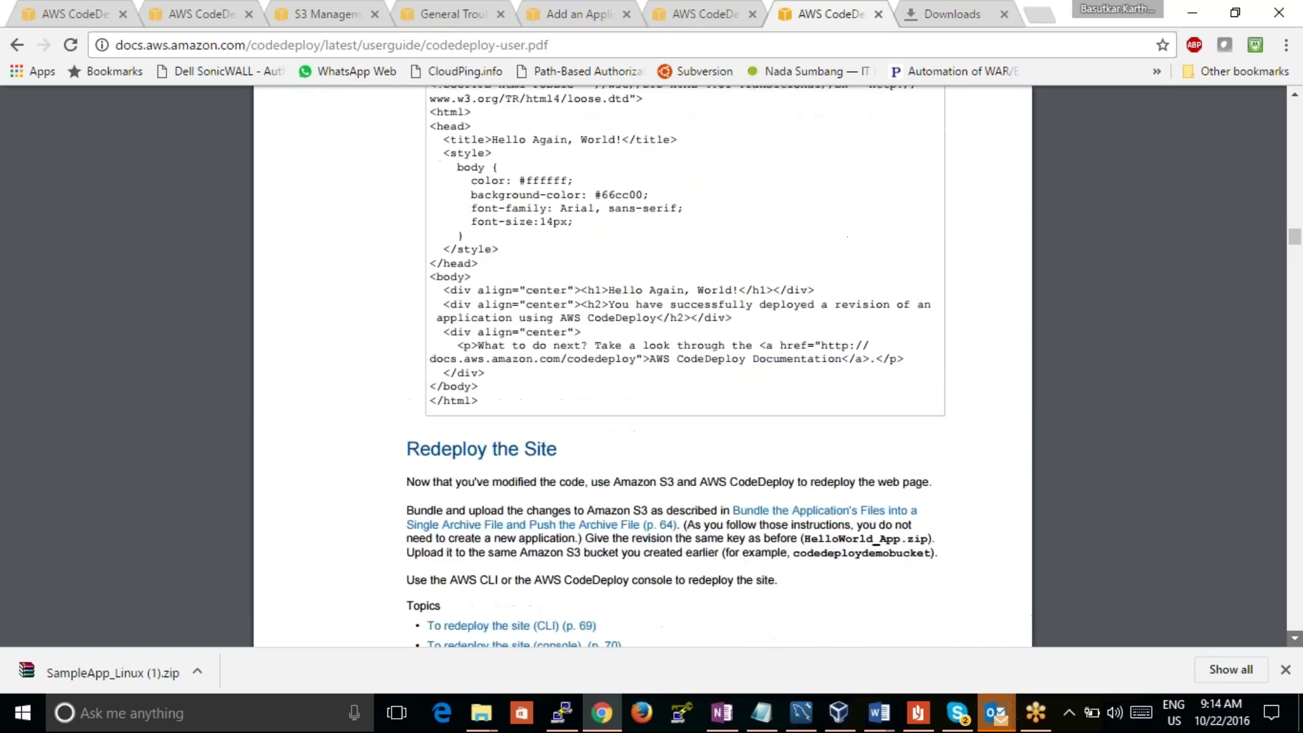
scroll(642, 366, "down", 5)
scroll(643, 367, "down", 9)
scroll(643, 366, "down", 5)
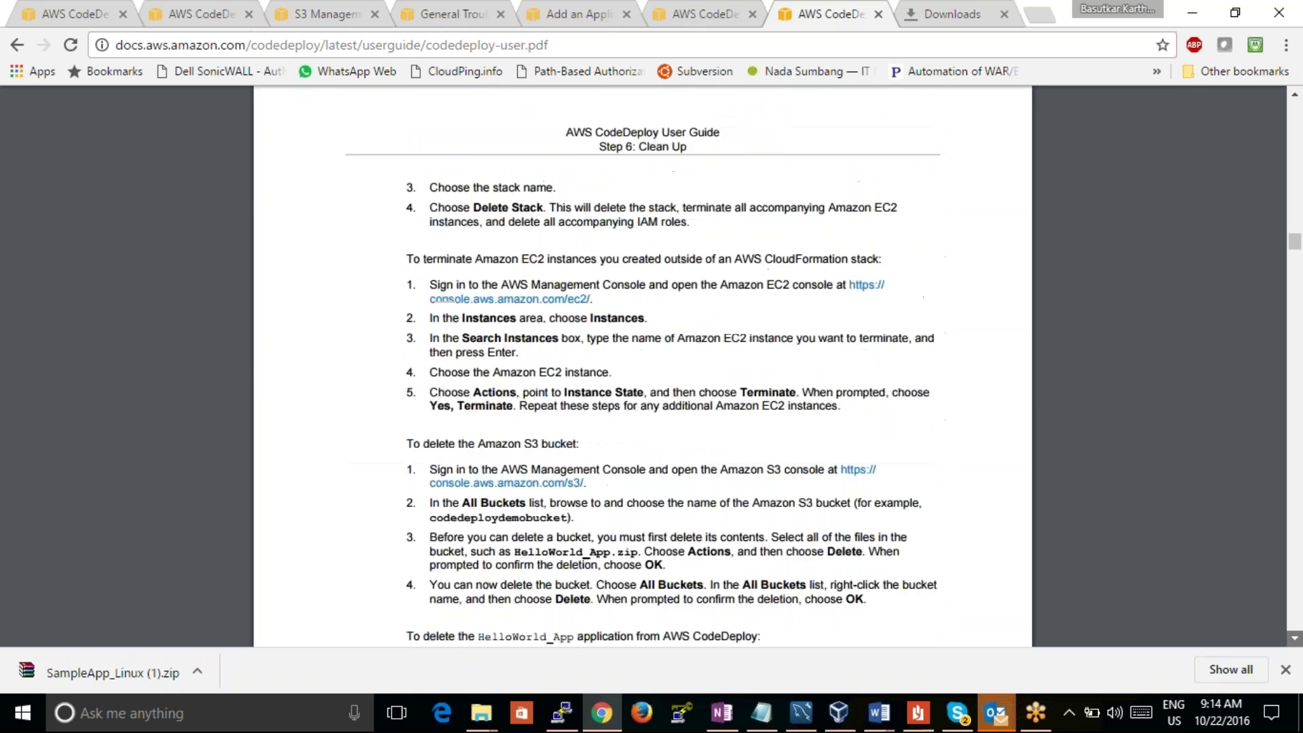
scroll(643, 367, "down", 13)
scroll(642, 367, "down", 3)
scroll(643, 366, "down", 7)
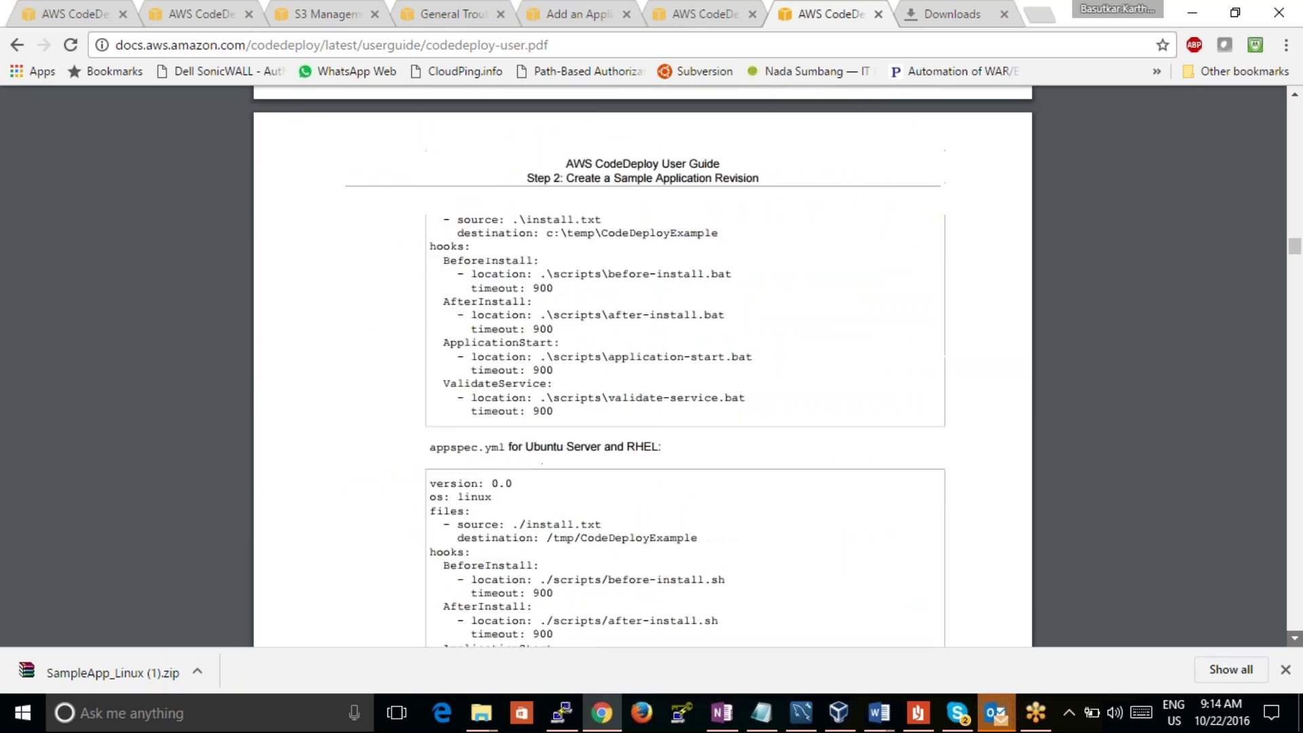
scroll(643, 366, "down", 13)
scroll(643, 366, "down", 20)
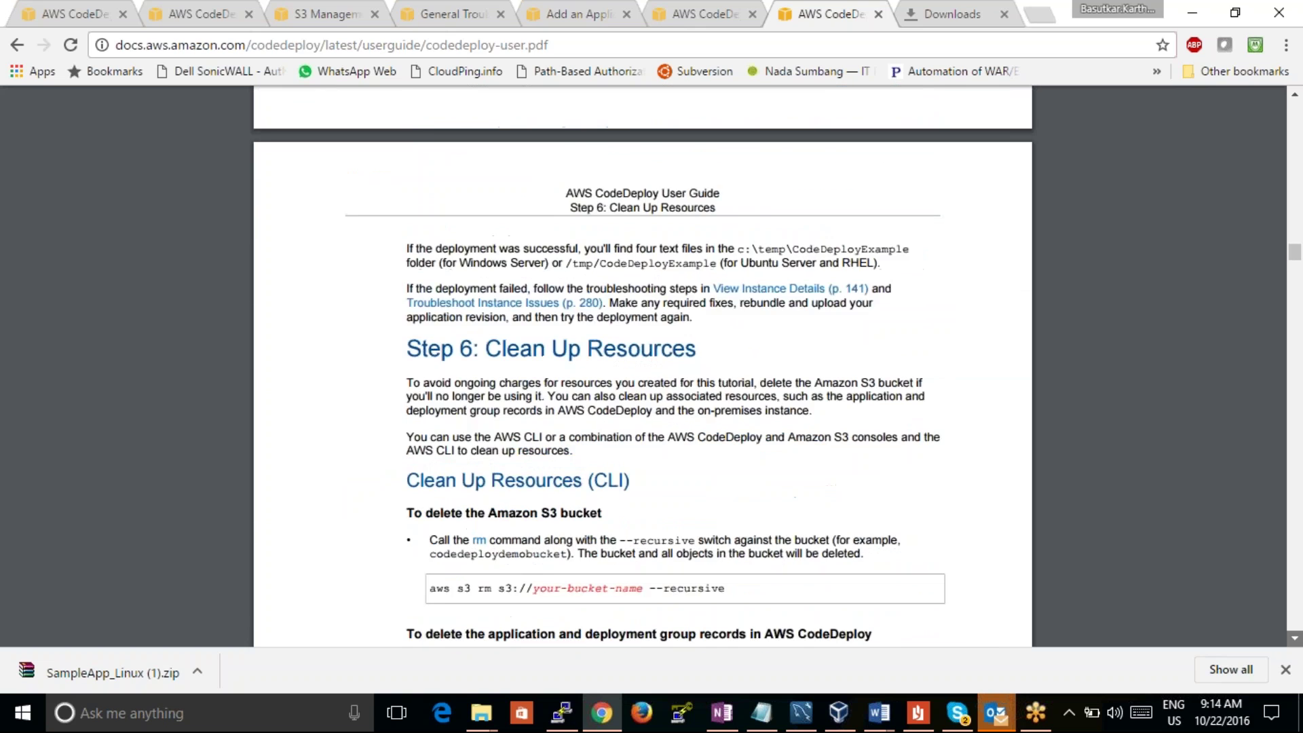
scroll(643, 366, "down", 7)
scroll(643, 366, "down", 10)
scroll(642, 366, "down", 13)
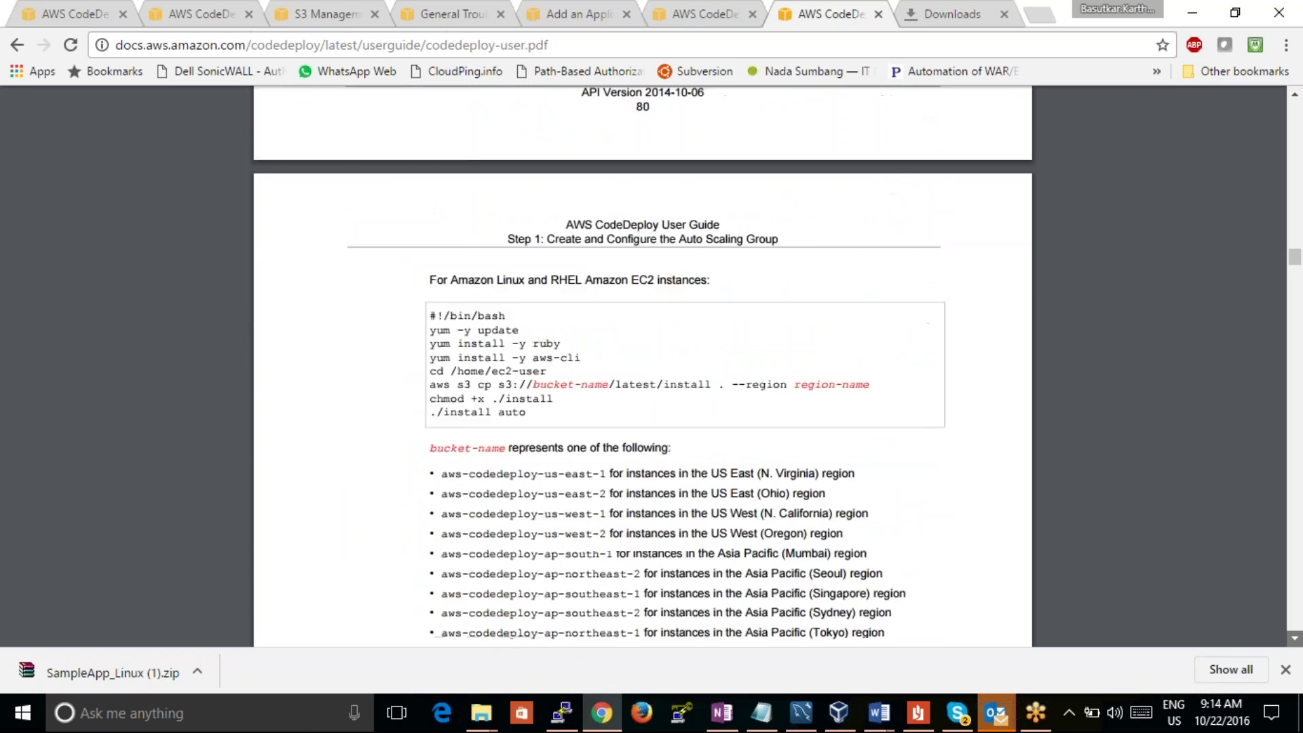
scroll(643, 367, "down", 20)
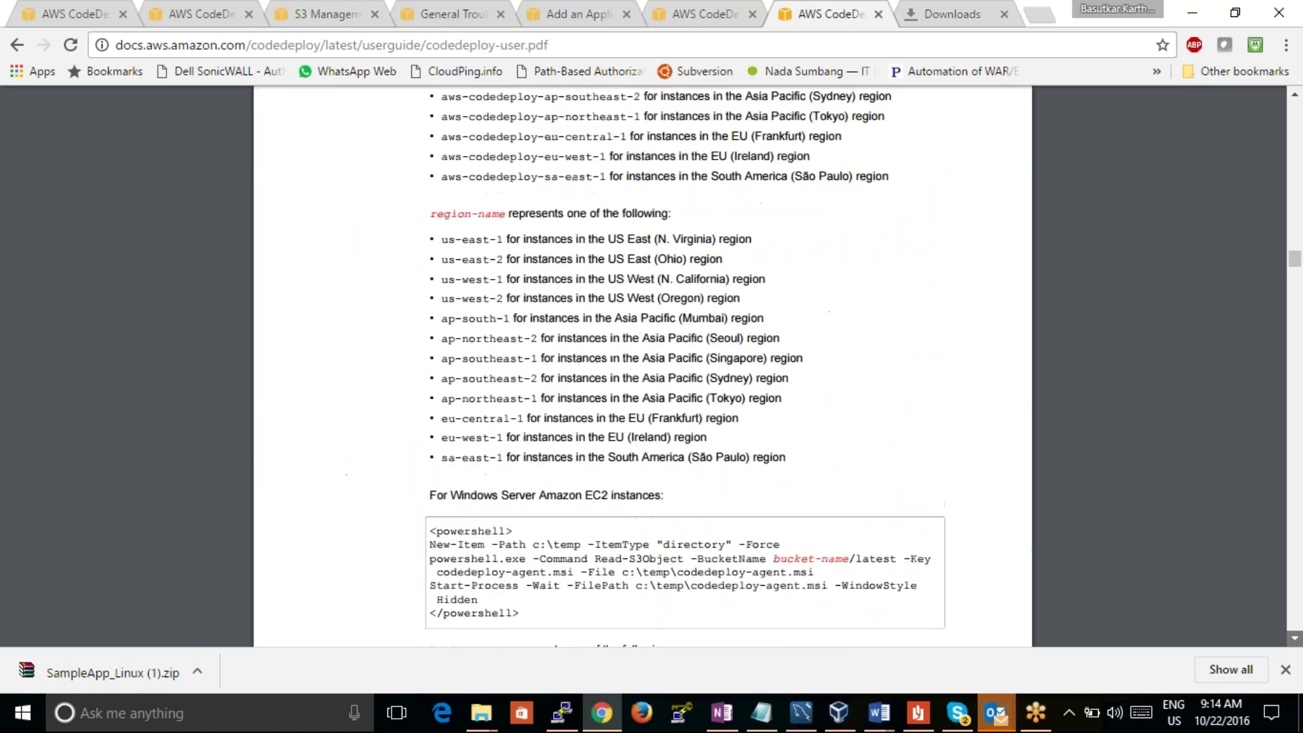
scroll(643, 367, "down", 16)
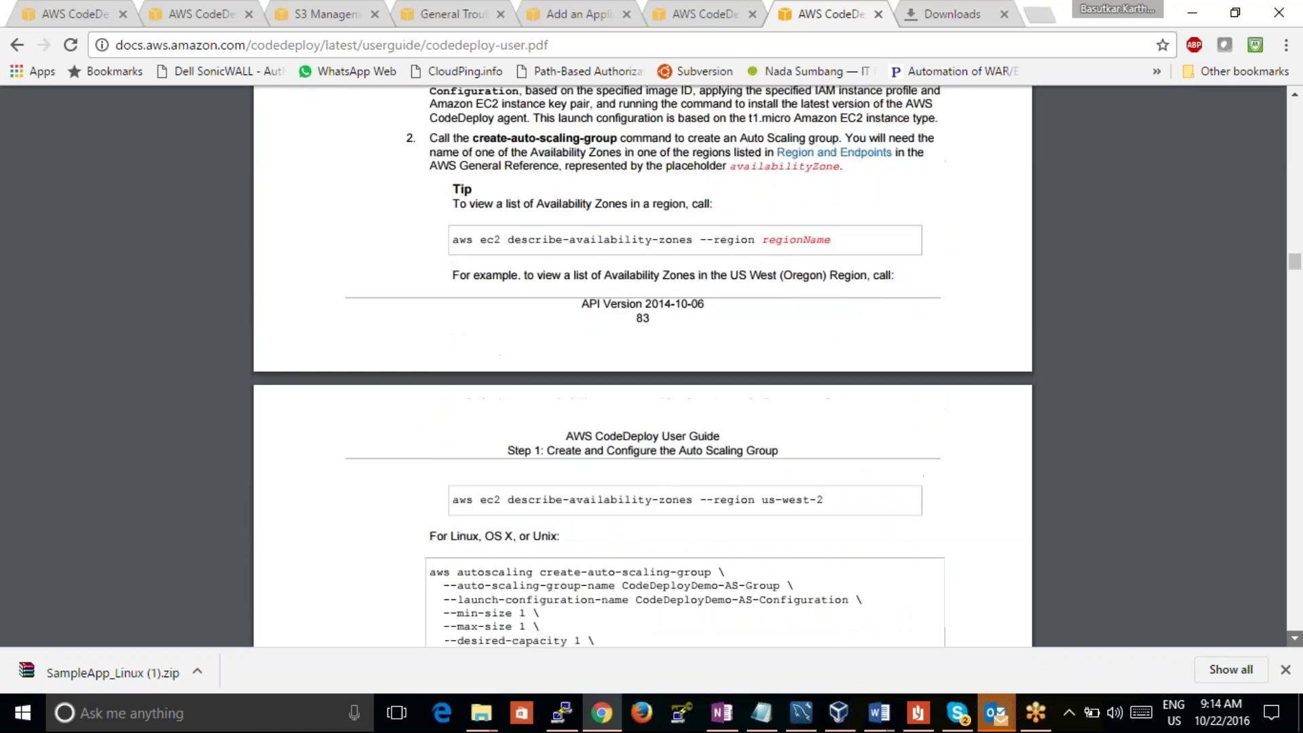
scroll(642, 367, "down", 12)
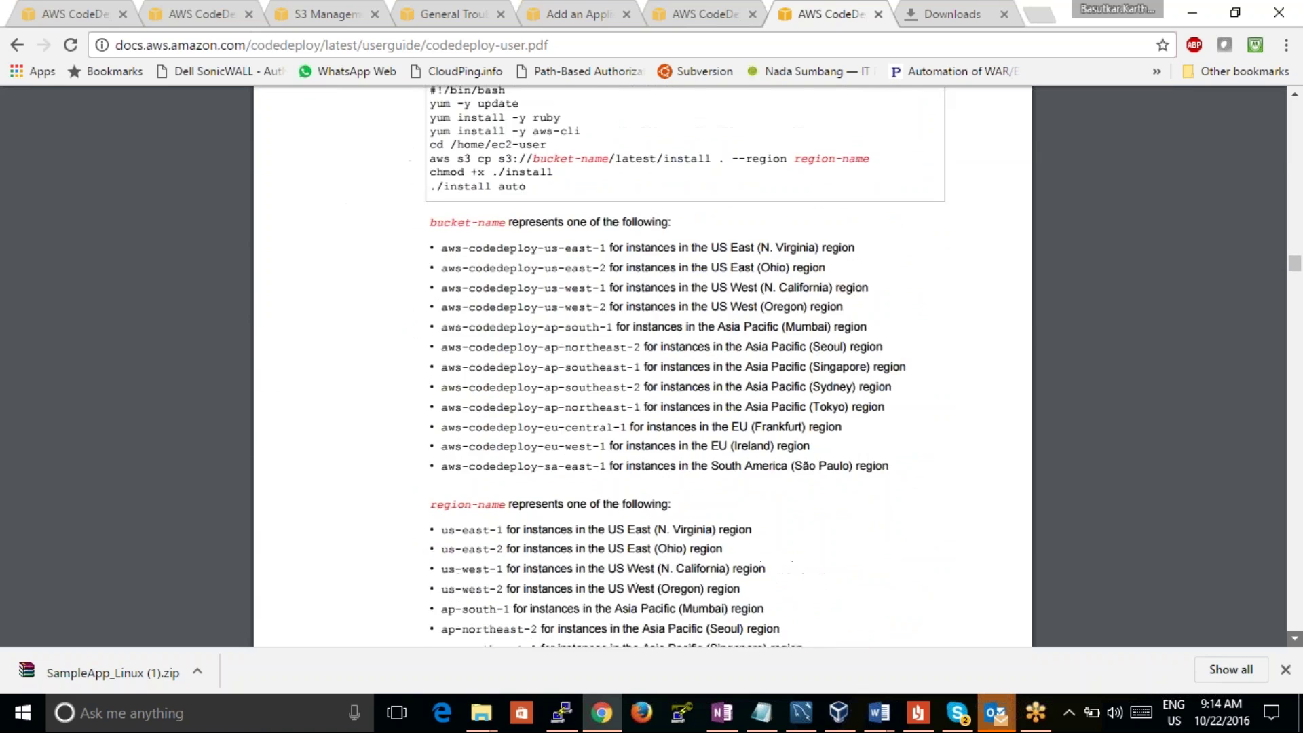
scroll(643, 366, "down", 10)
scroll(642, 367, "down", 8)
scroll(642, 367, "down", 8)
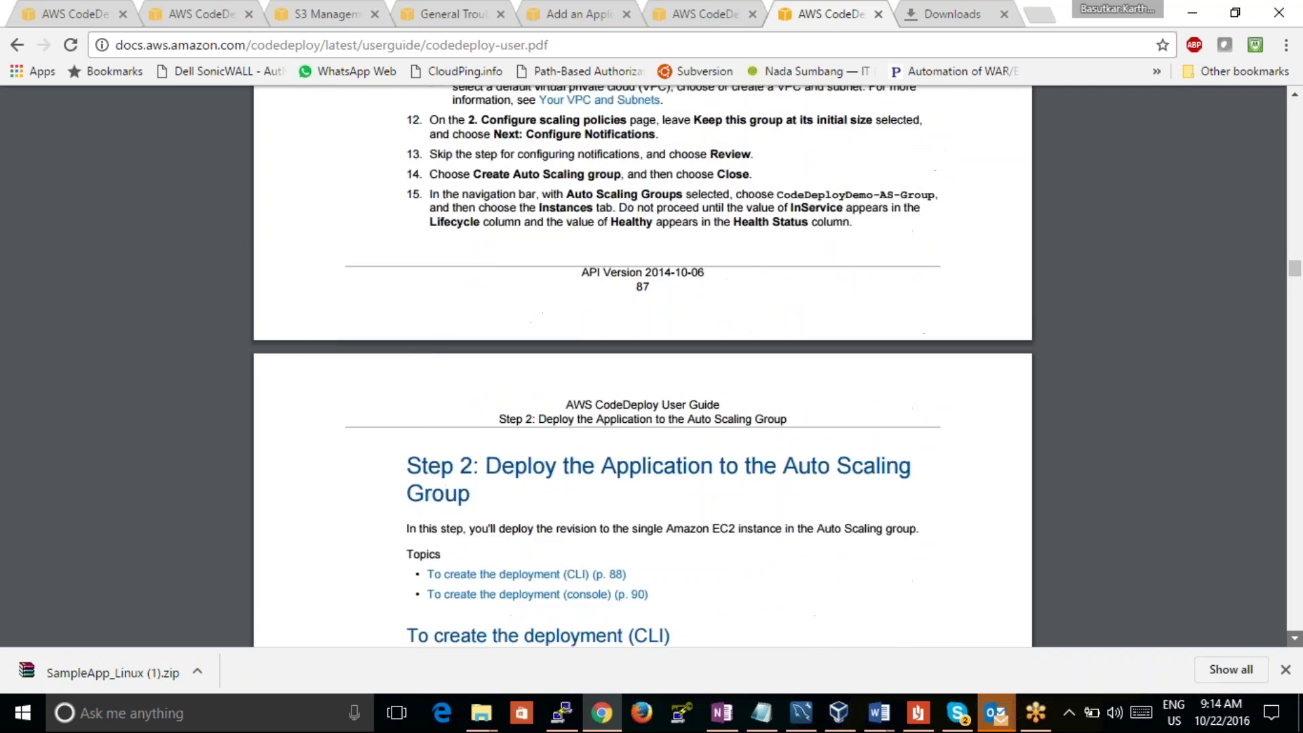
scroll(643, 366, "down", 20)
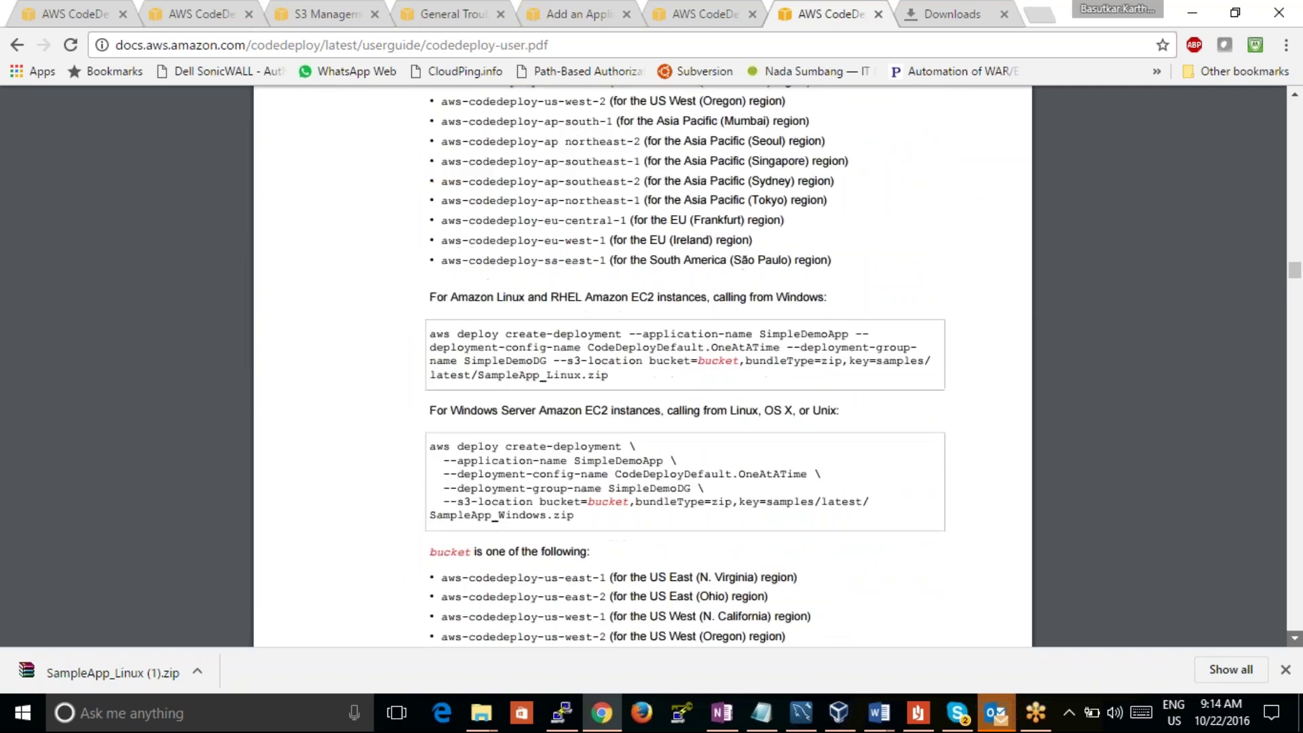
scroll(642, 366, "down", 18)
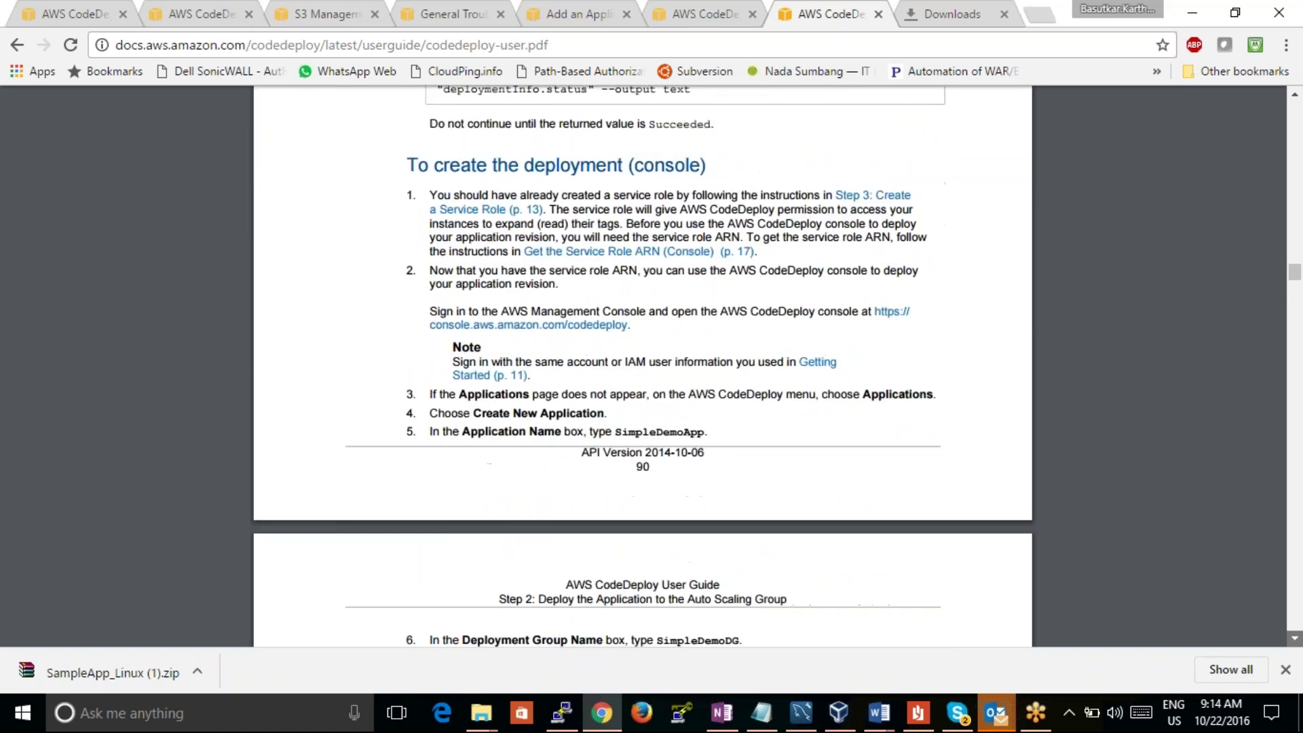
scroll(643, 367, "down", 8)
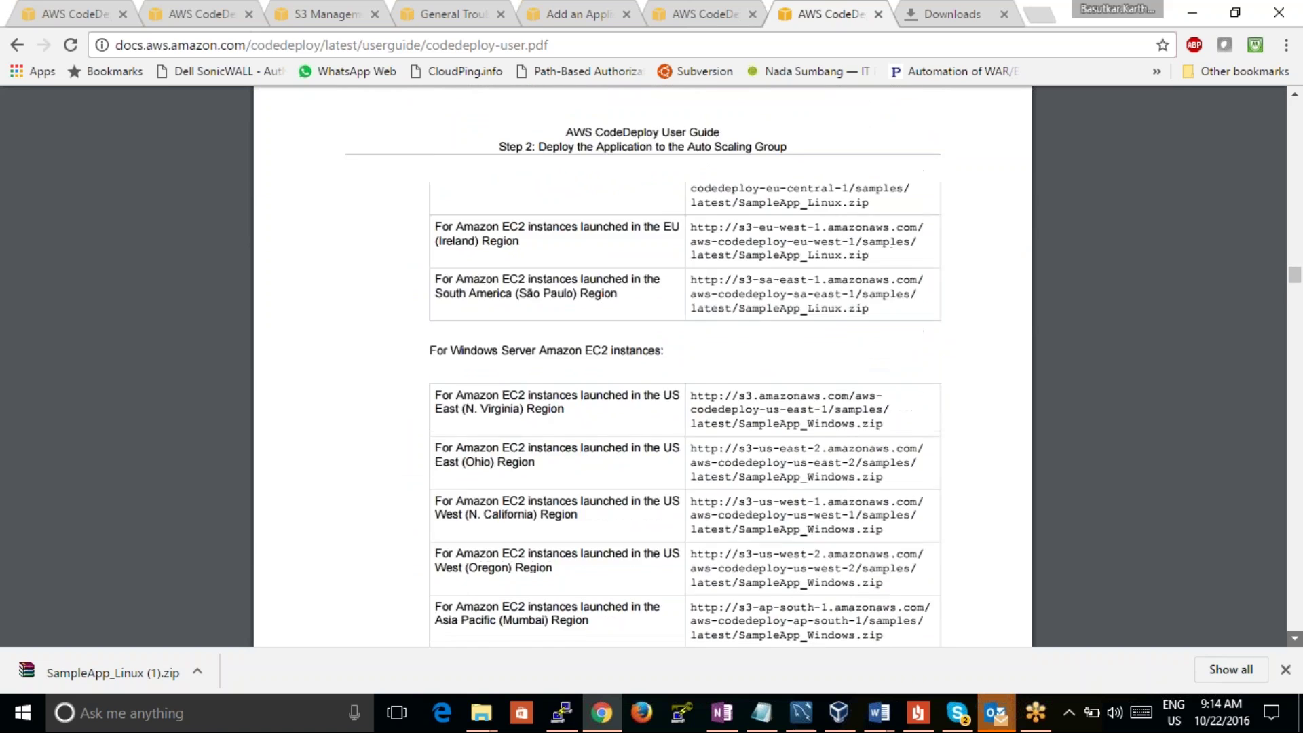
scroll(642, 367, "down", 10)
scroll(643, 367, "down", 5)
scroll(642, 367, "down", 7)
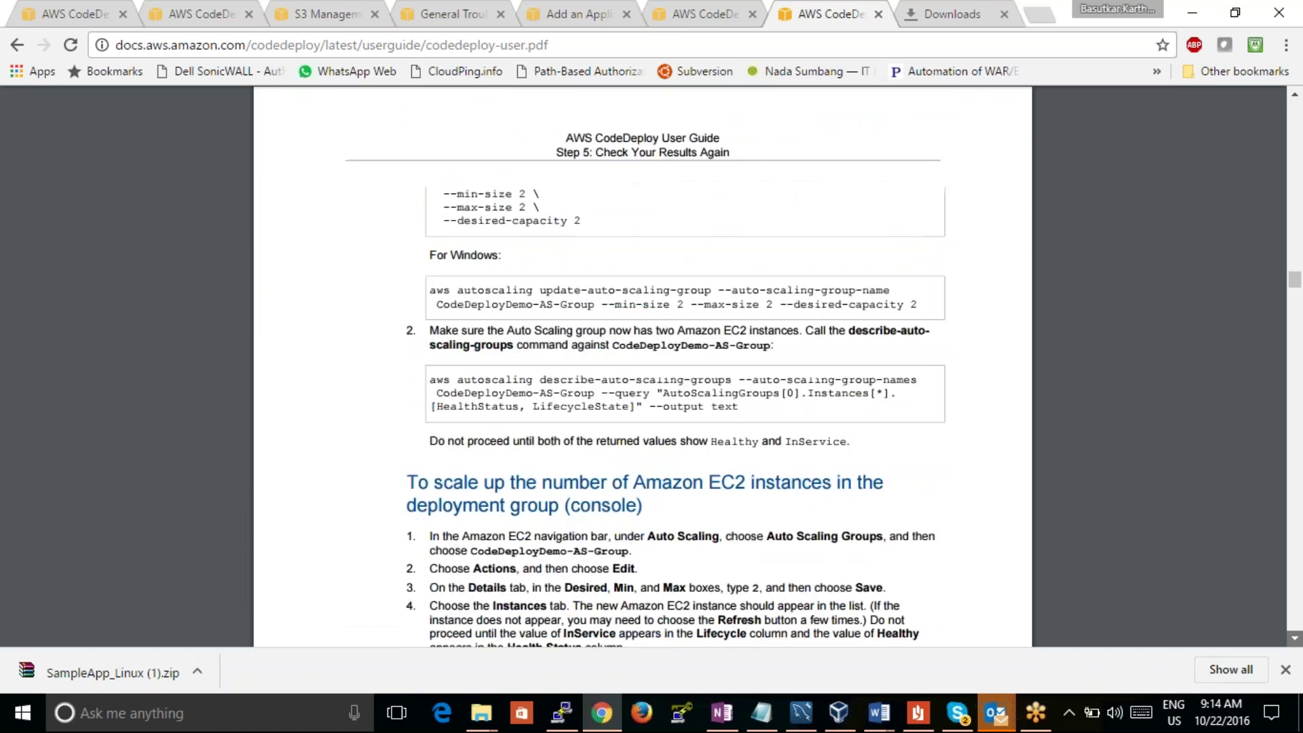
scroll(643, 367, "down", 12)
scroll(643, 367, "down", 5)
scroll(643, 366, "down", 20)
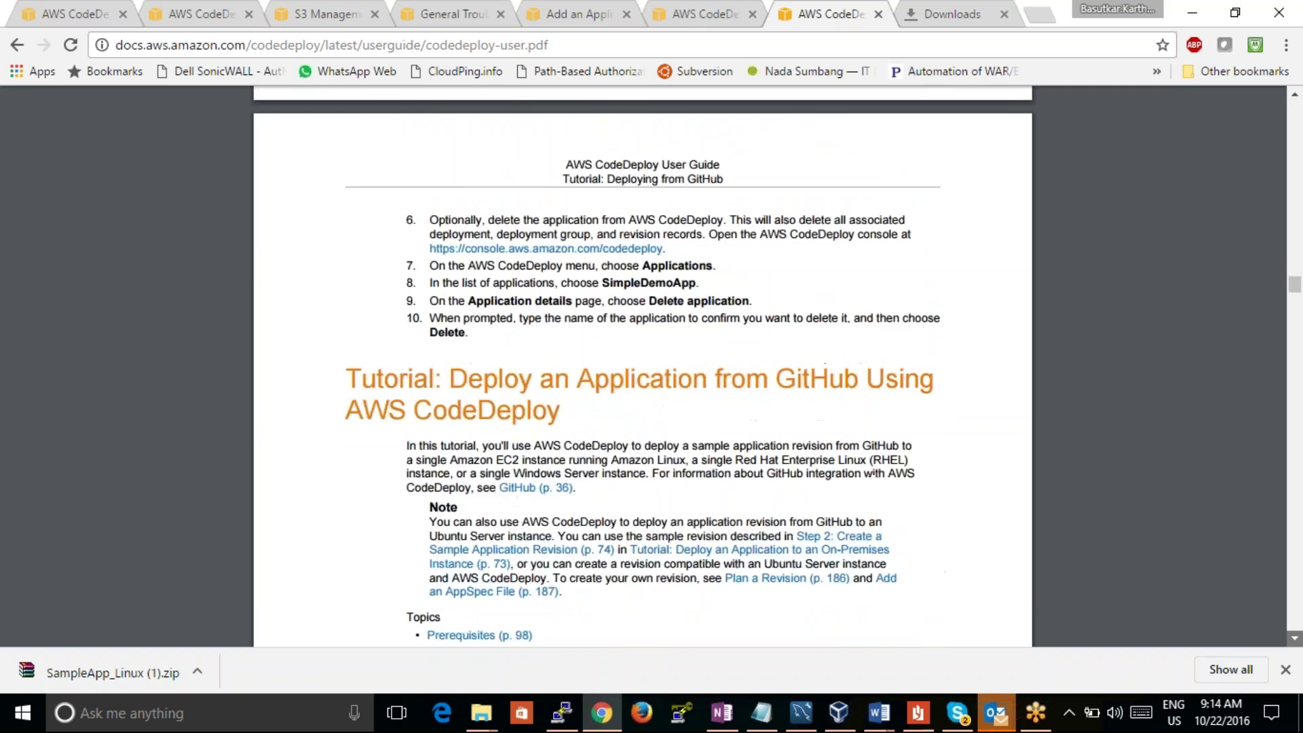
scroll(643, 367, "down", 10)
scroll(642, 367, "down", 10)
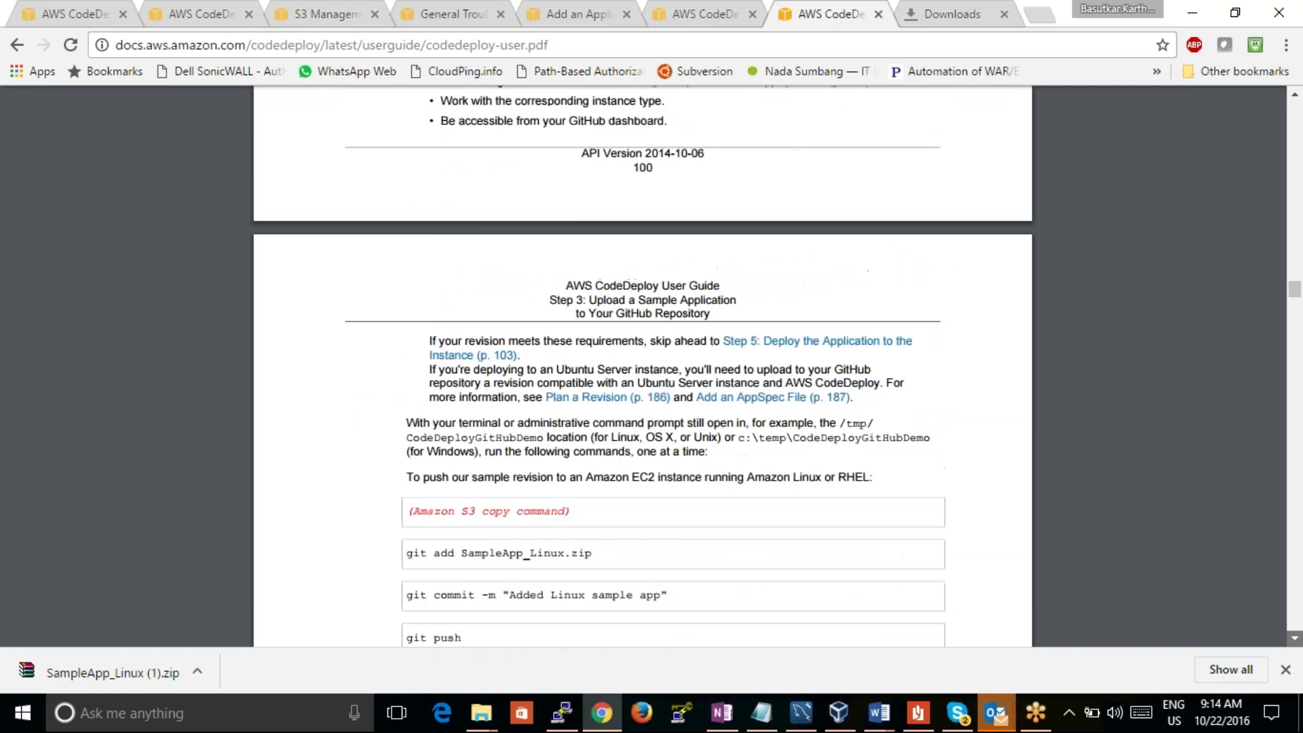
scroll(643, 367, "down", 5)
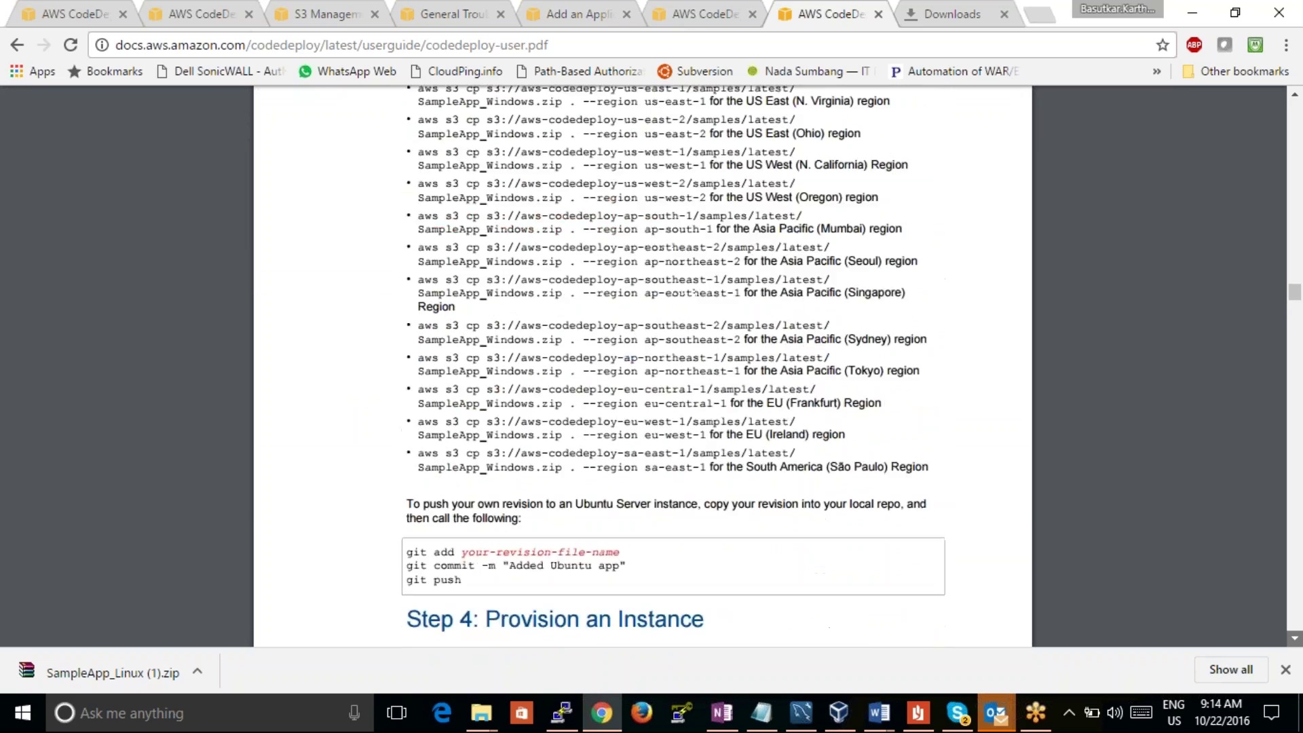
scroll(643, 366, "down", 5)
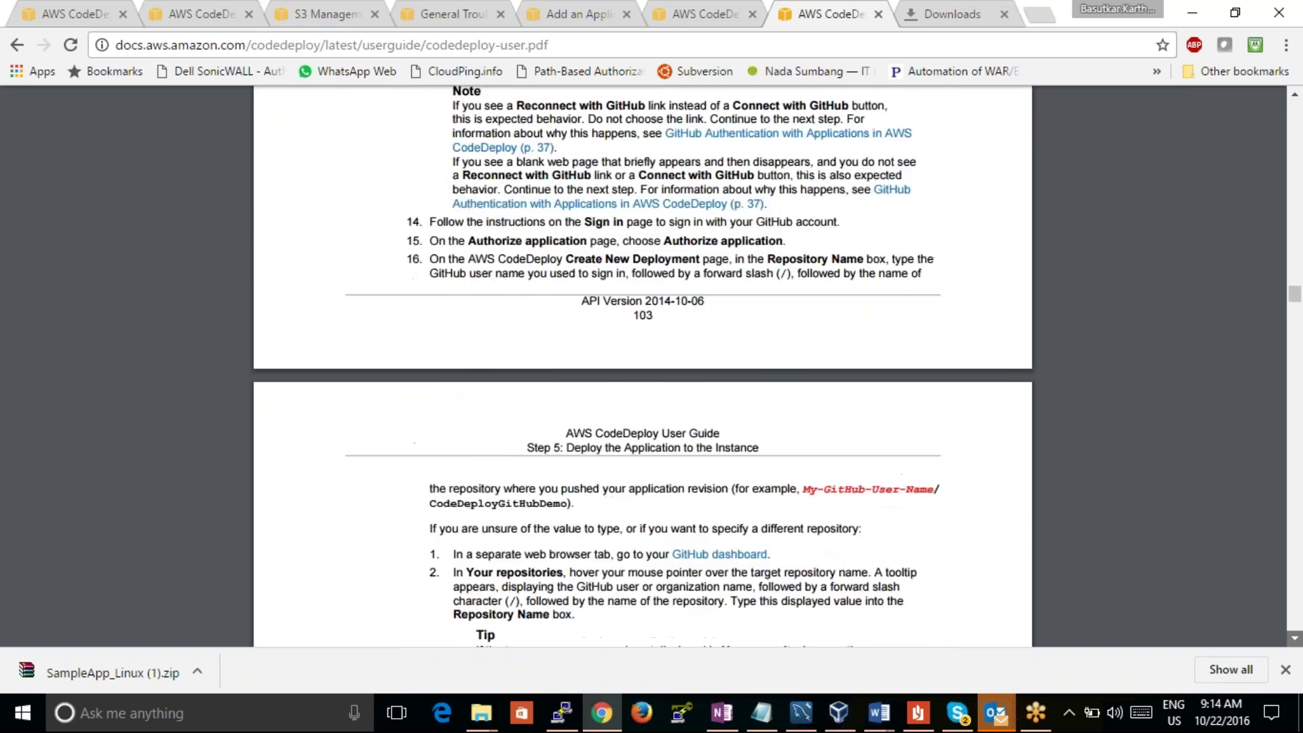
scroll(643, 367, "down", 12)
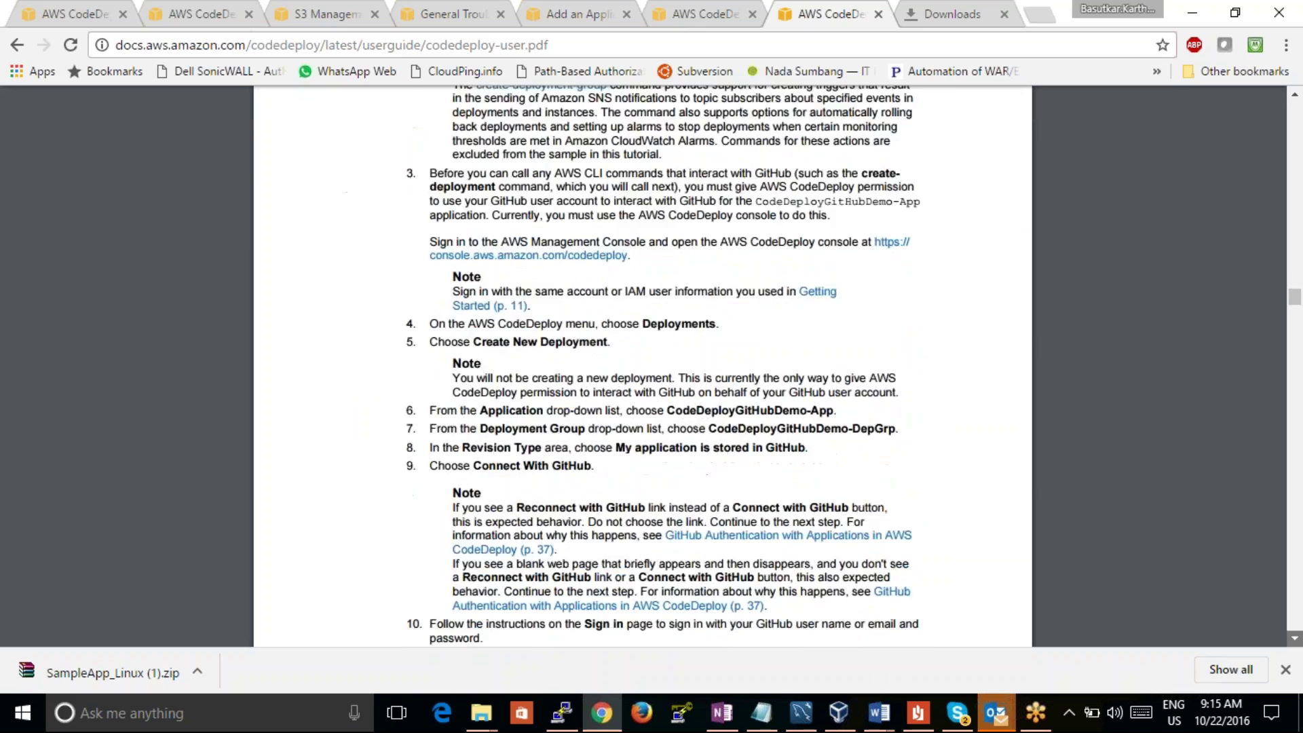
scroll(642, 367, "down", 5)
scroll(642, 366, "down", 7)
scroll(643, 366, "down", 5)
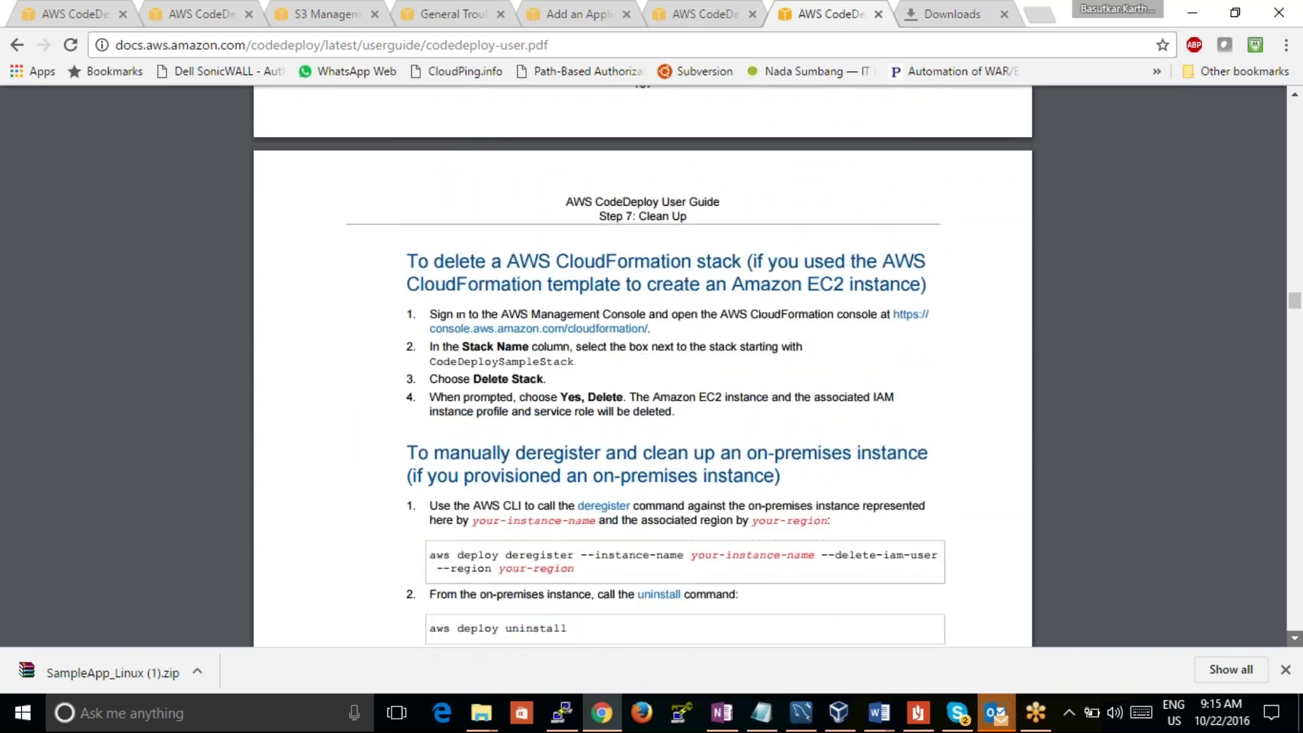
scroll(642, 366, "down", 11)
scroll(642, 367, "down", 20)
scroll(642, 366, "down", 17)
scroll(643, 366, "down", 12)
scroll(642, 366, "down", 6)
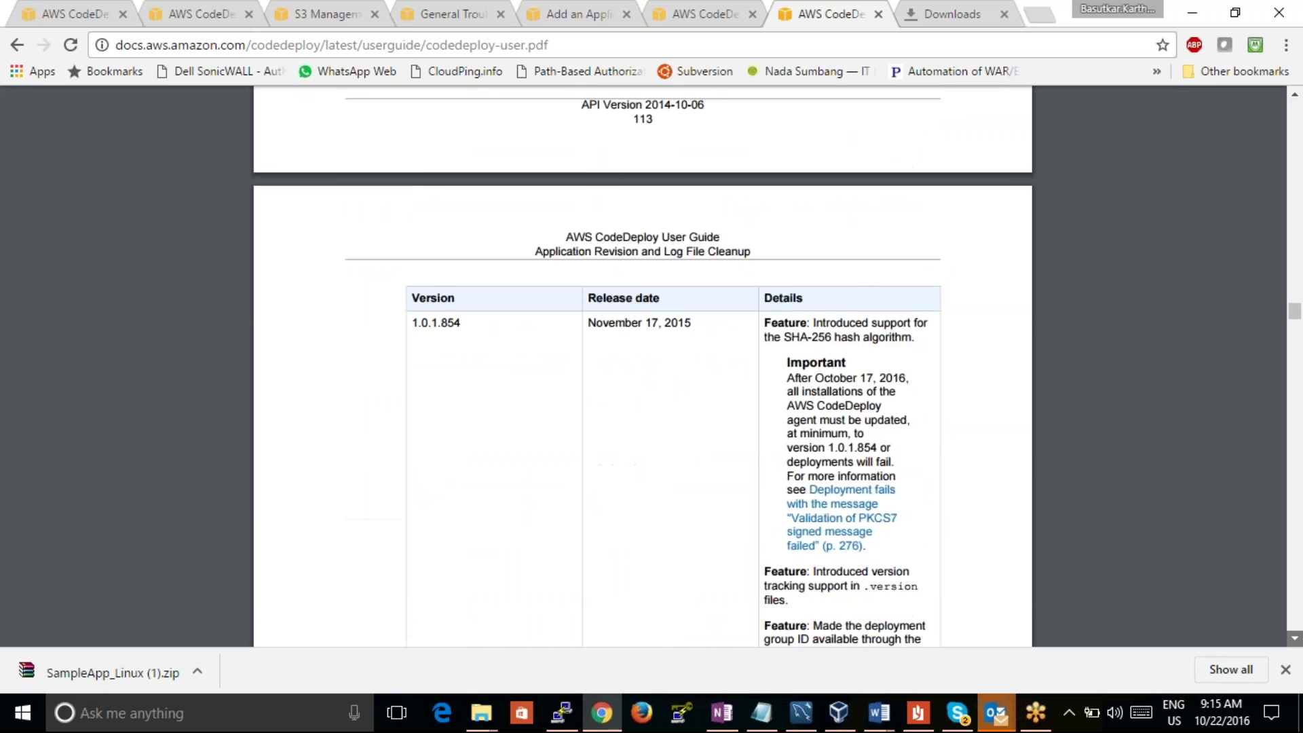
scroll(643, 367, "down", 9)
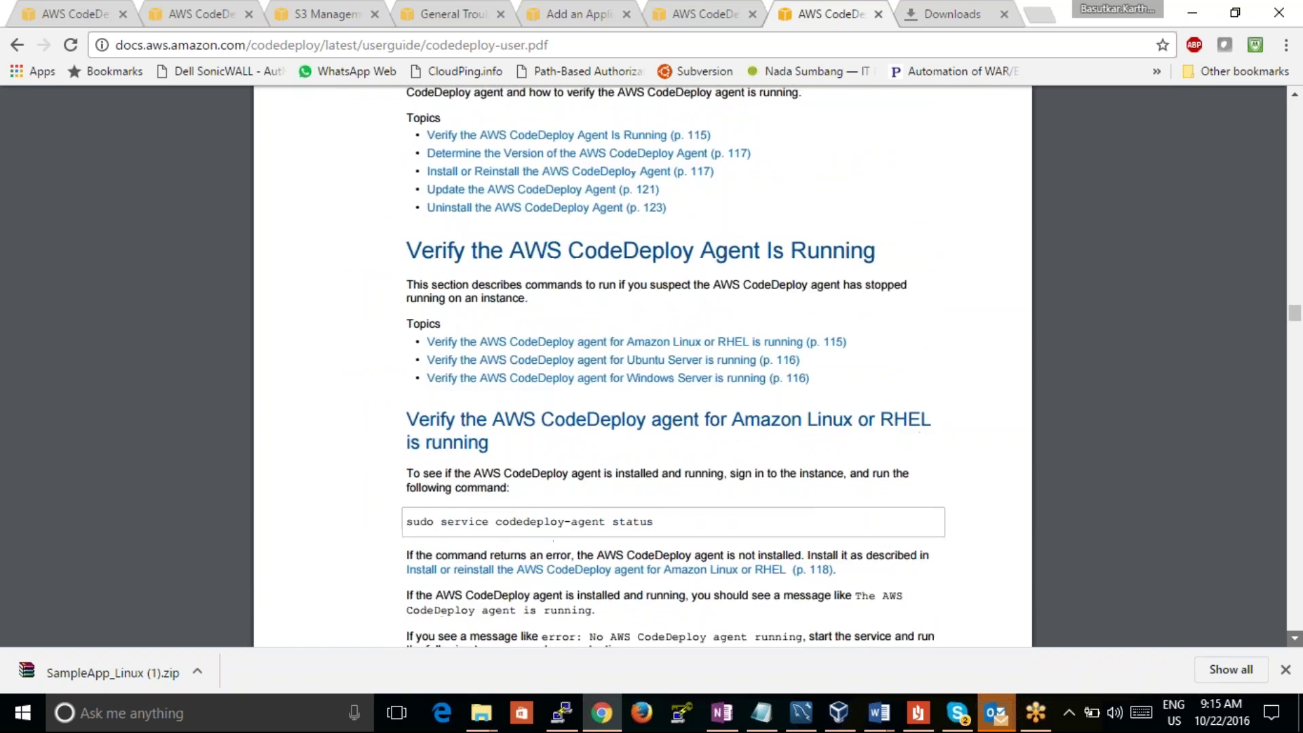
scroll(642, 367, "down", 4)
scroll(649, 528, "down", 12)
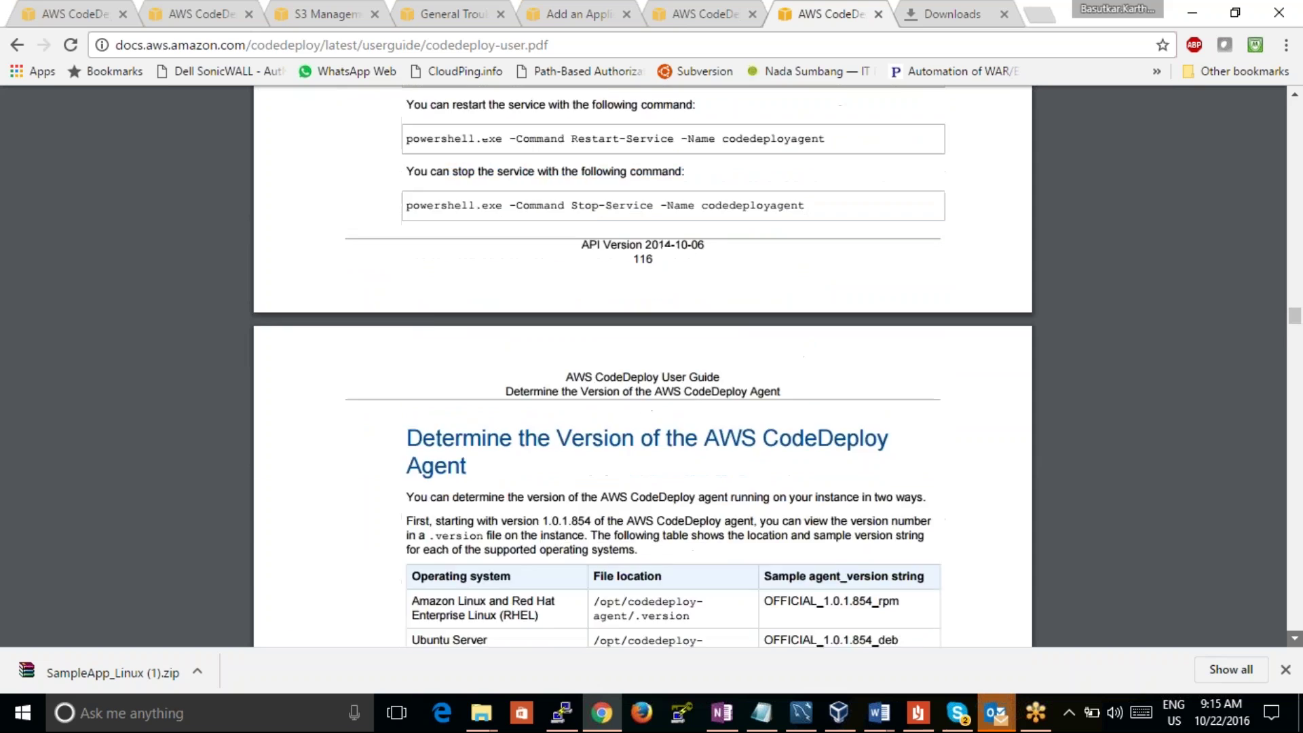
scroll(643, 366, "down", 12)
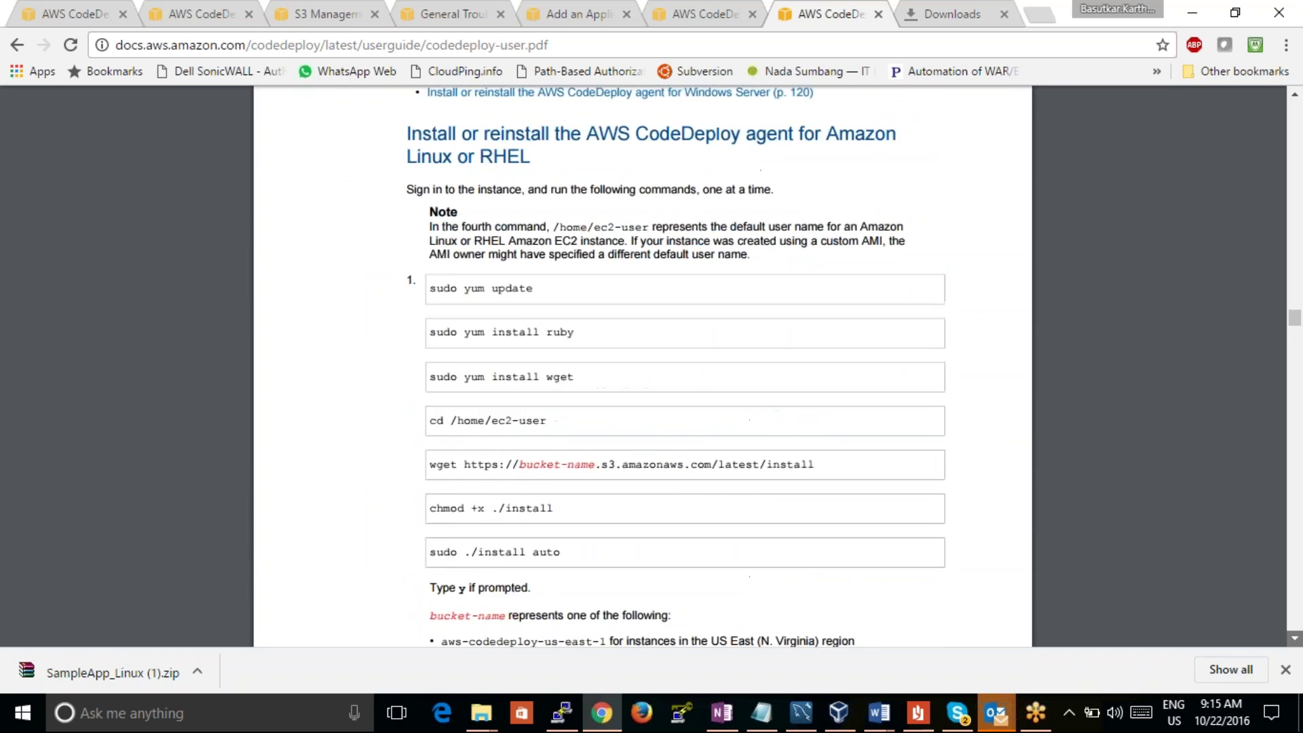
scroll(642, 367, "down", 5)
scroll(643, 367, "down", 9)
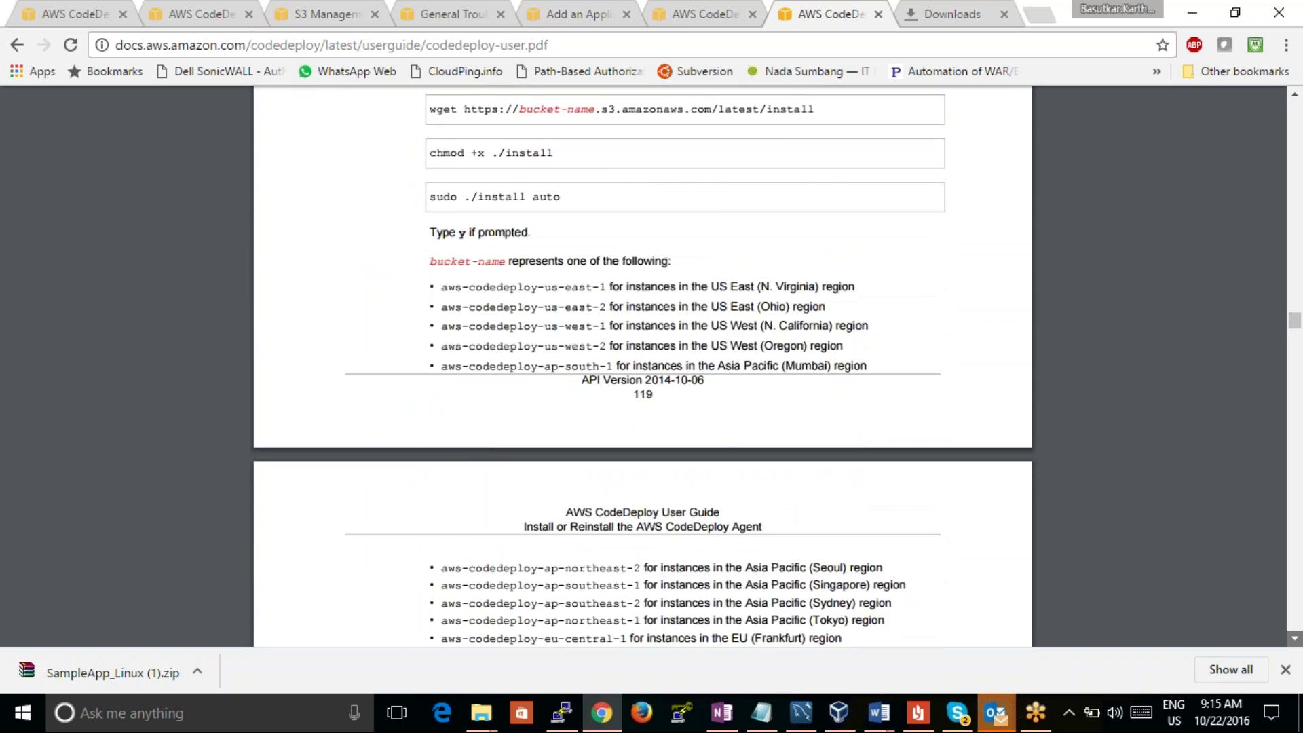
scroll(643, 367, "down", 12)
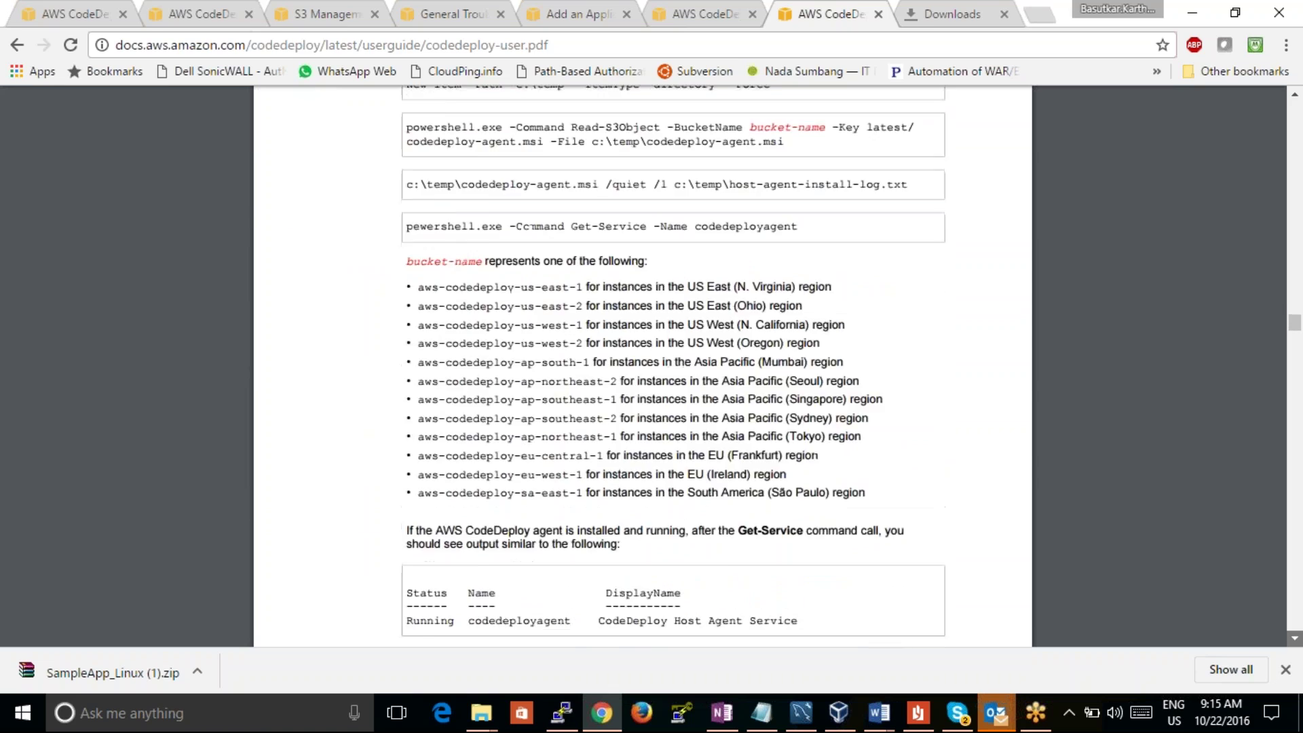
scroll(643, 367, "down", 20)
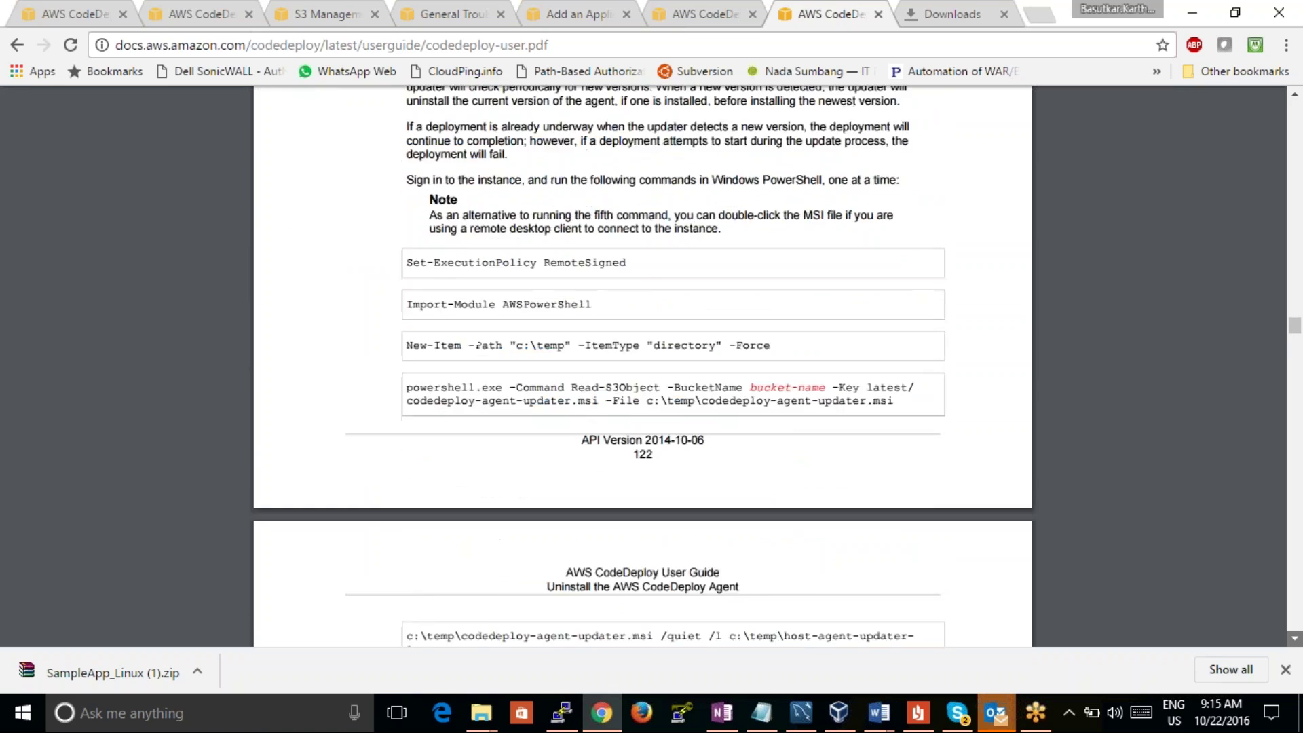
scroll(643, 367, "down", 20)
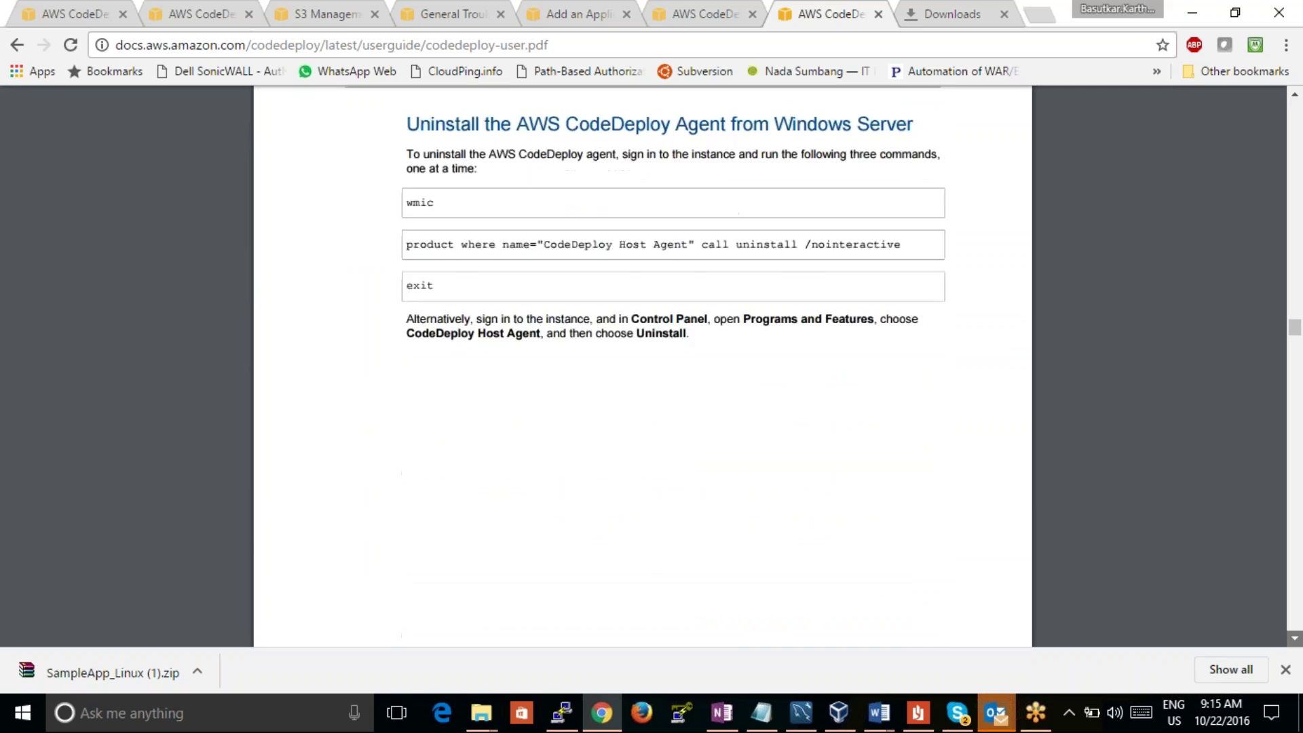
scroll(642, 366, "down", 19)
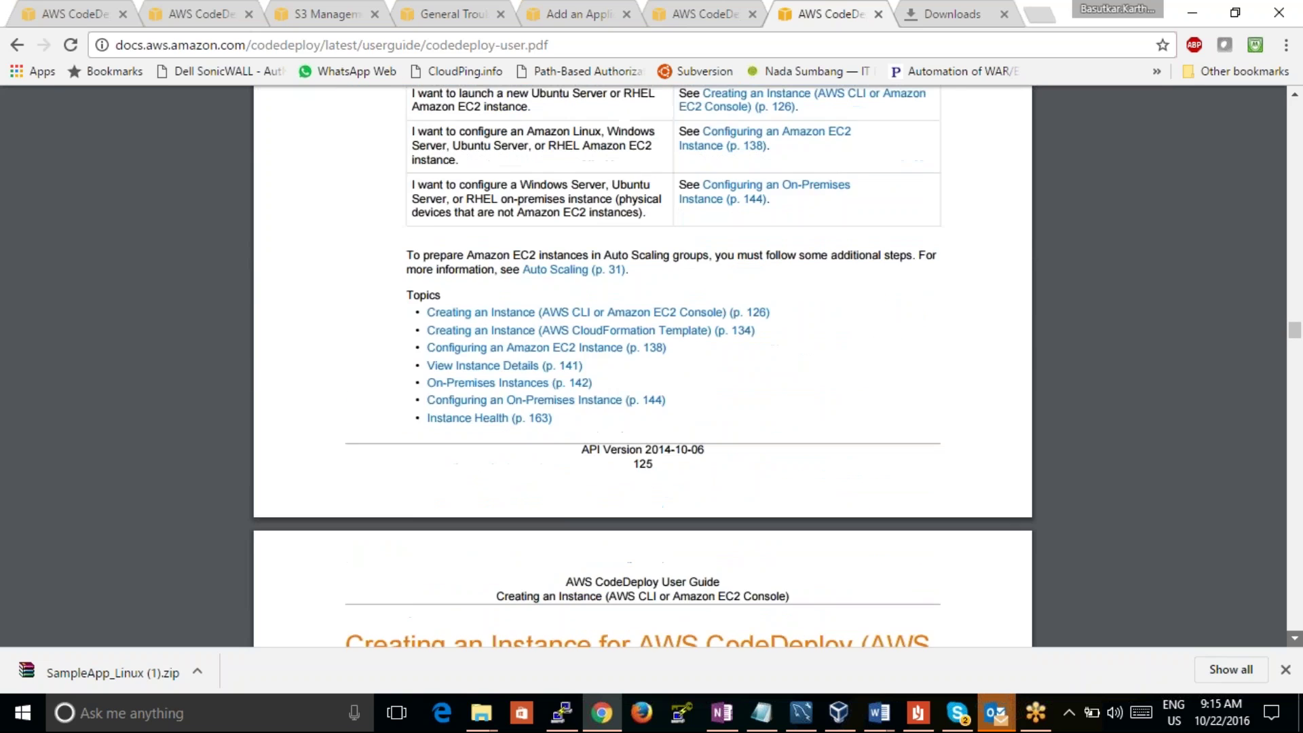
Step: Scroll past the register-command pages to the on-premises instance info and Deregister section
scroll(642, 366, "down", 20)
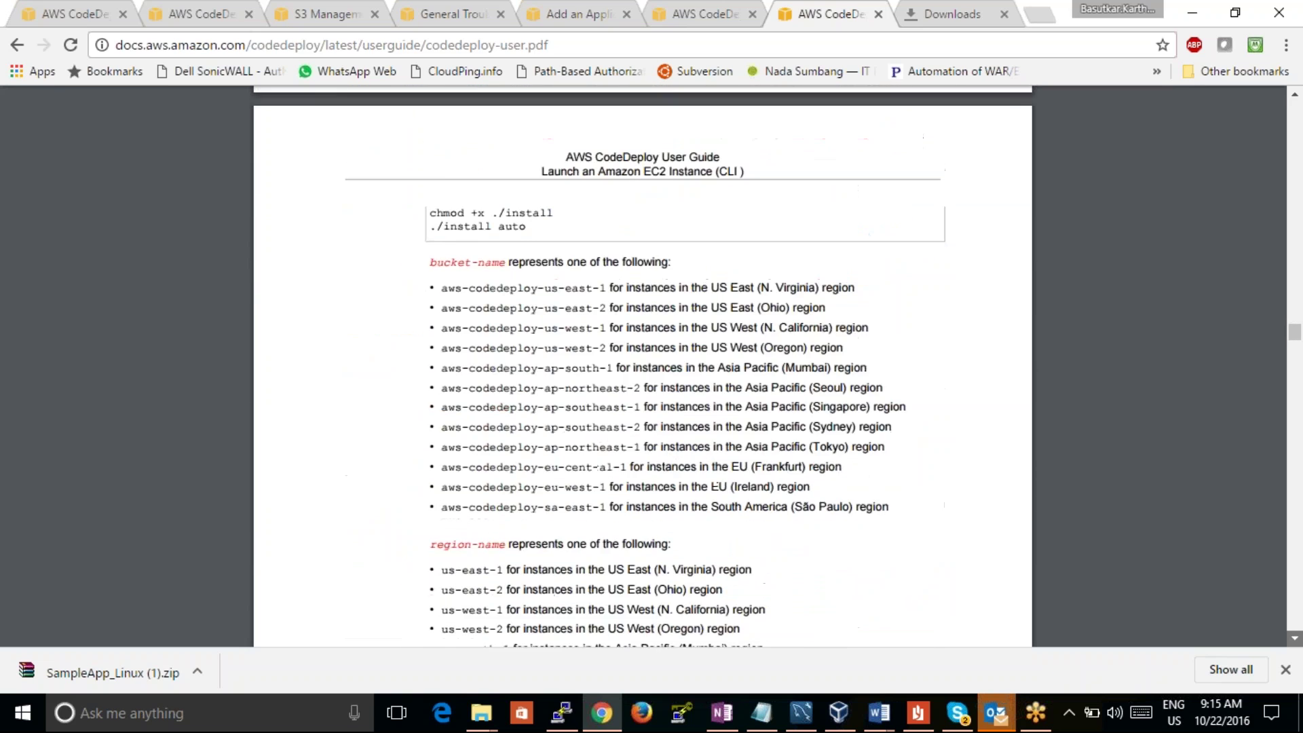
scroll(643, 367, "down", 20)
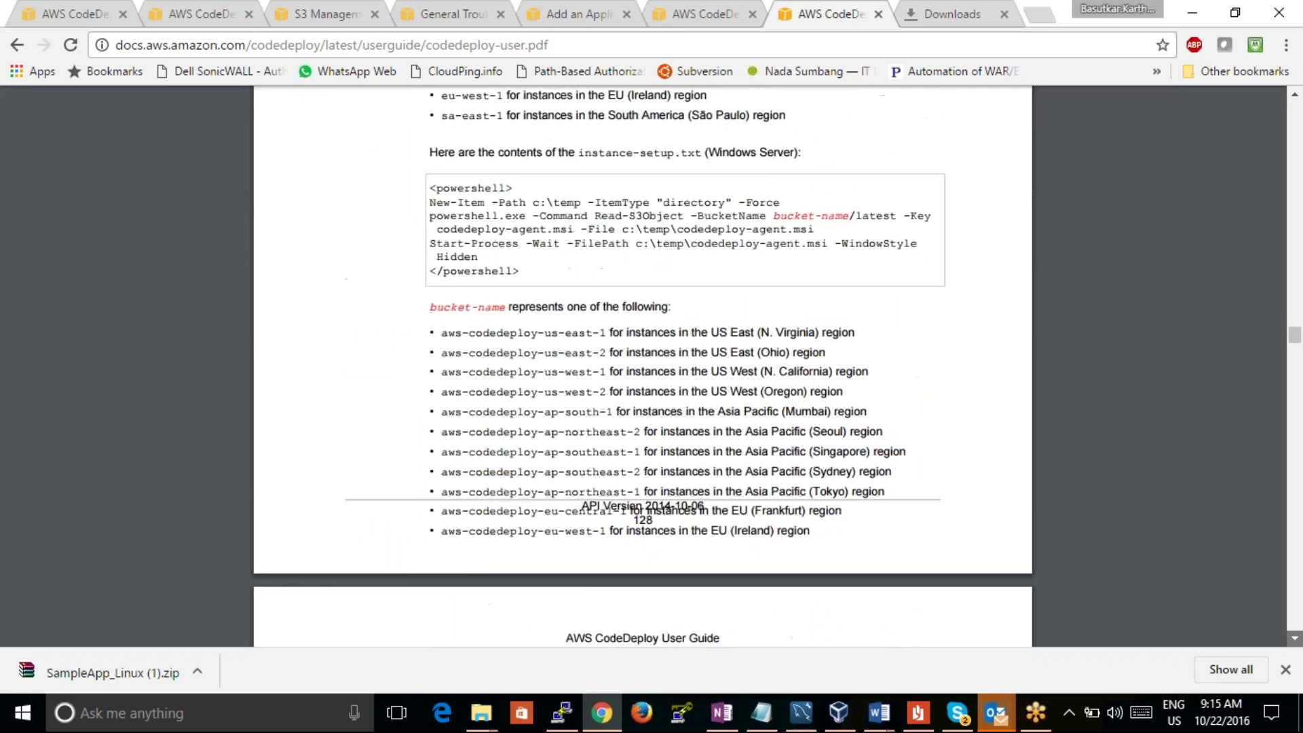
scroll(643, 367, "down", 20)
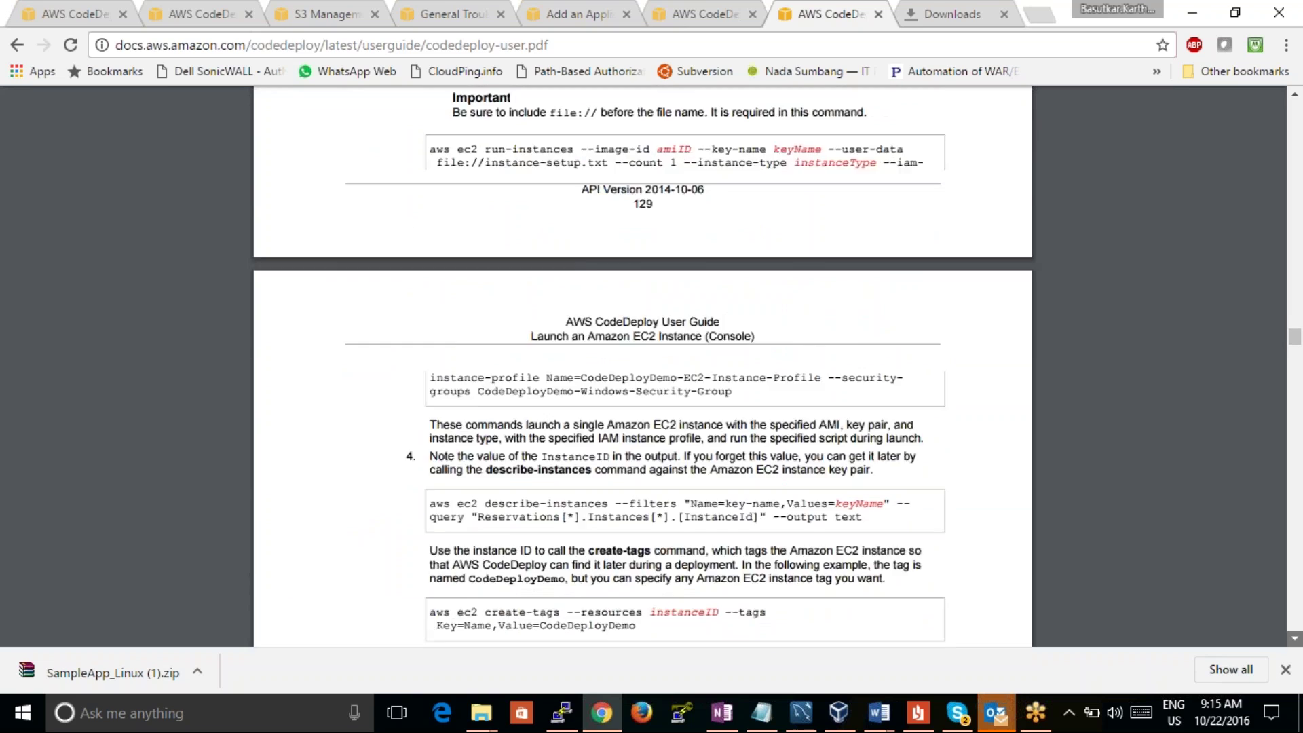
scroll(643, 366, "down", 20)
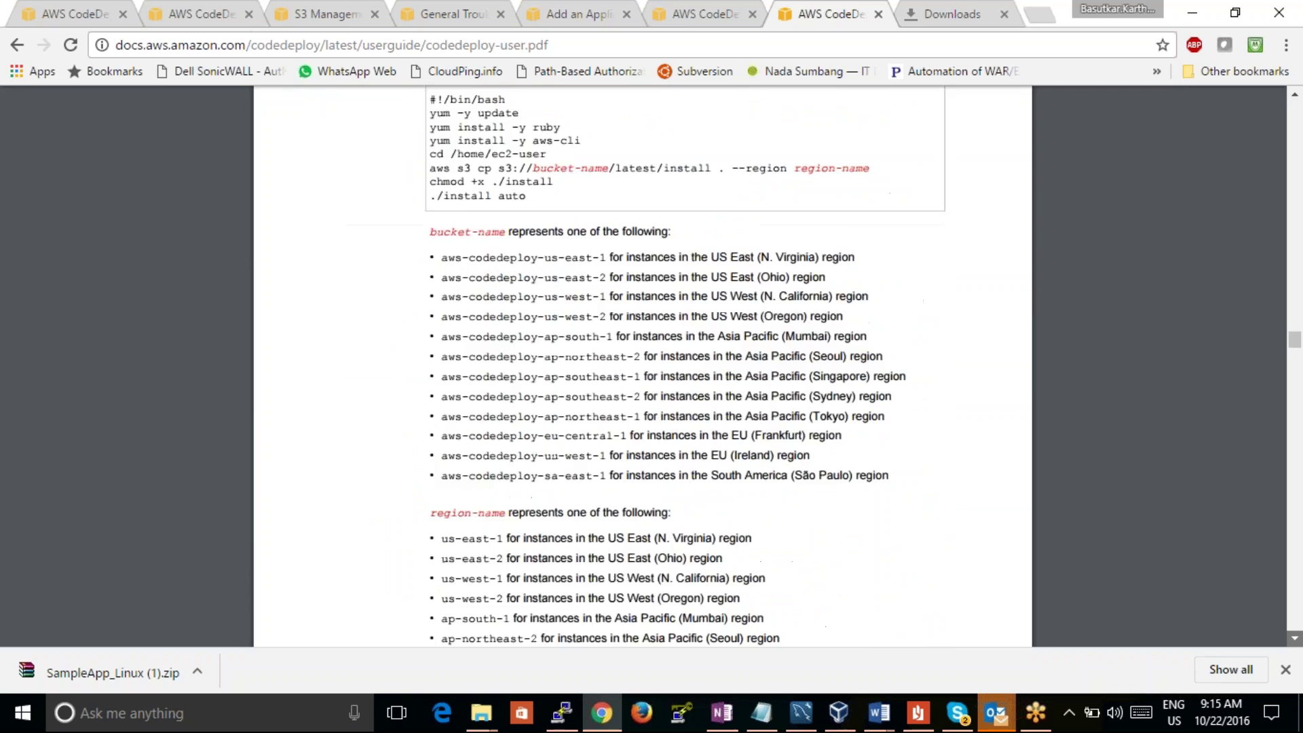
scroll(543, 410, "down", 20)
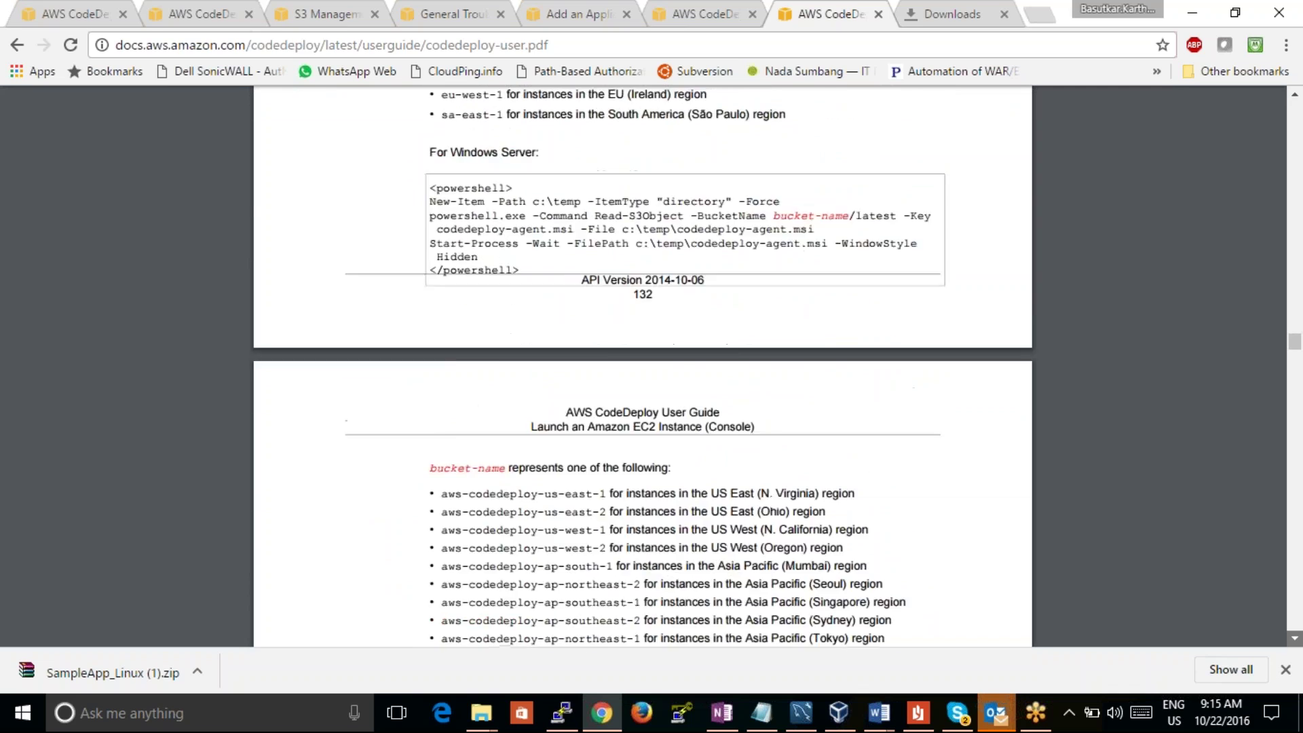
scroll(643, 366, "down", 20)
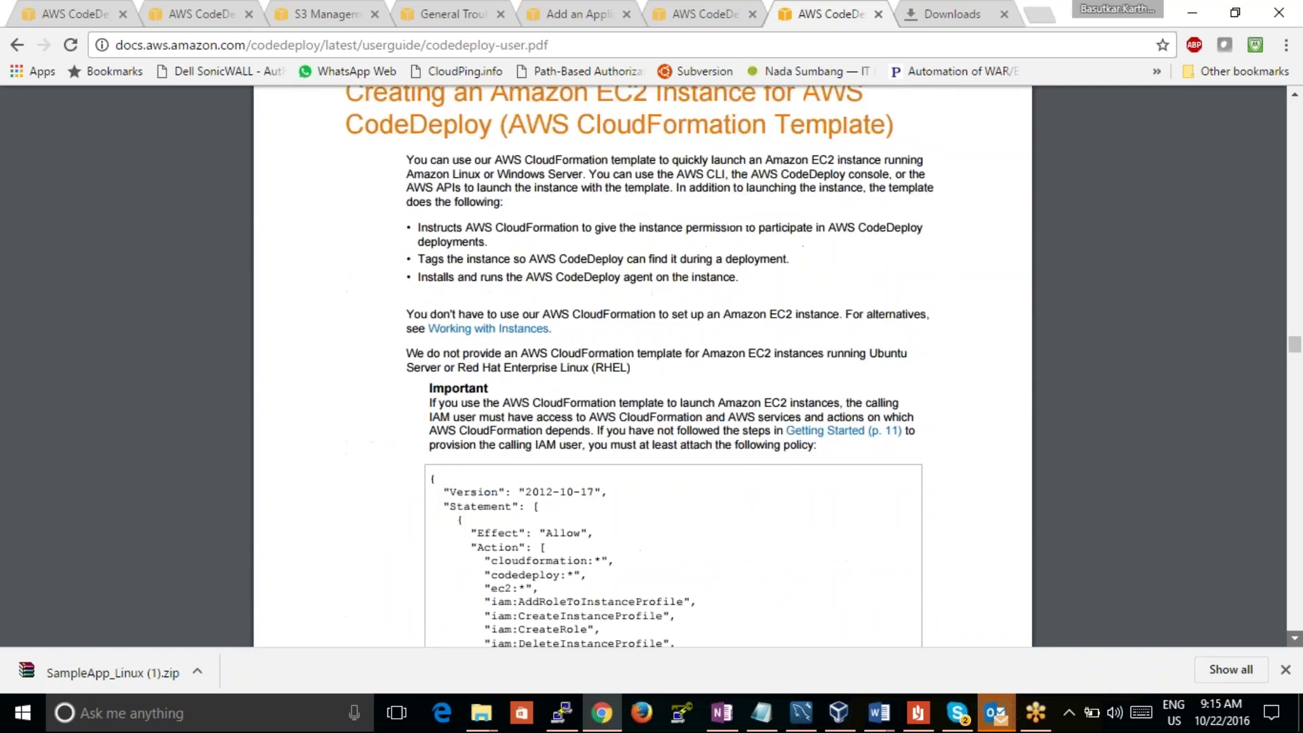
scroll(643, 367, "down", 20)
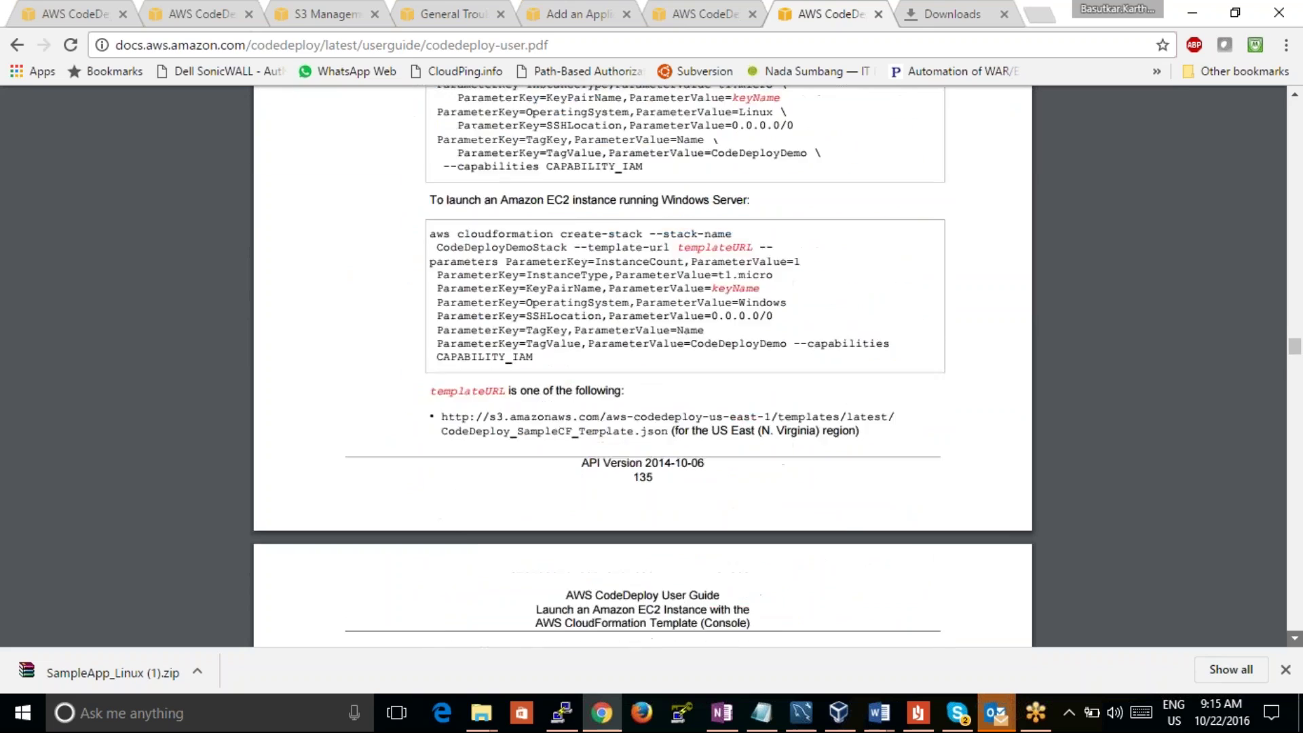
scroll(643, 366, "down", 20)
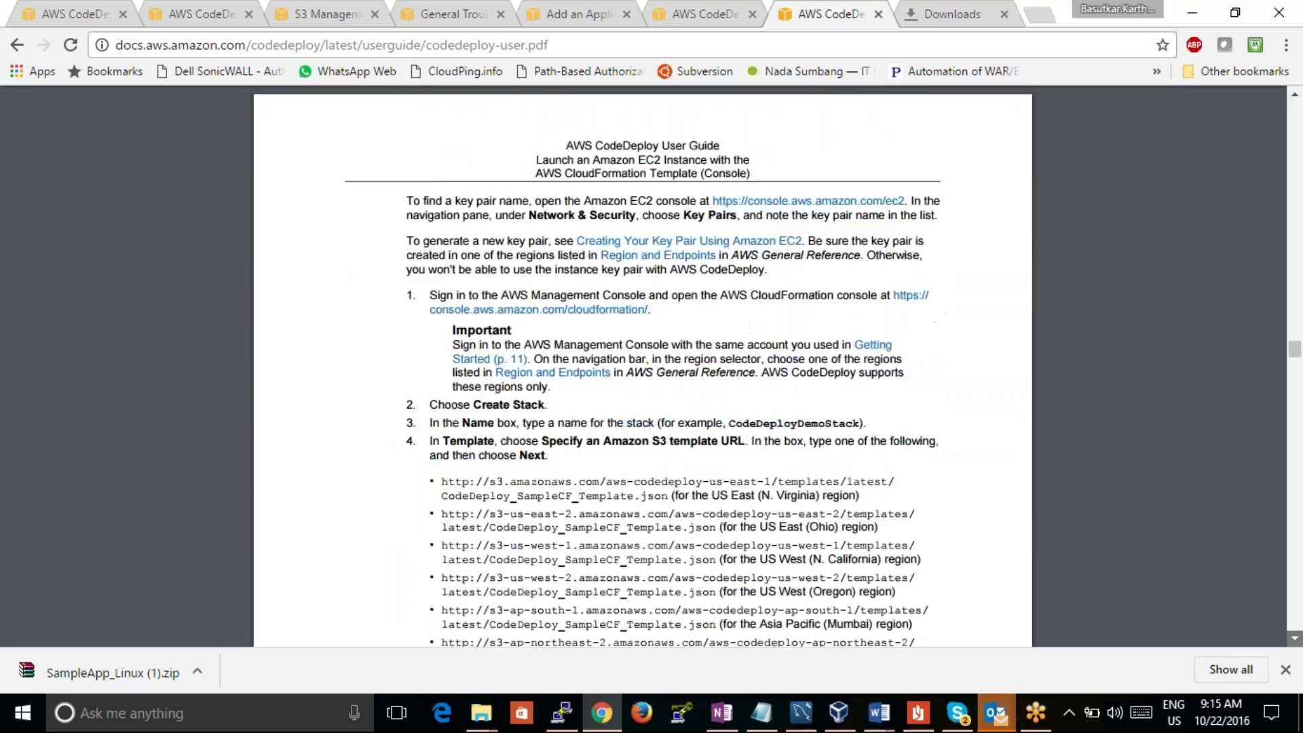
scroll(643, 367, "down", 20)
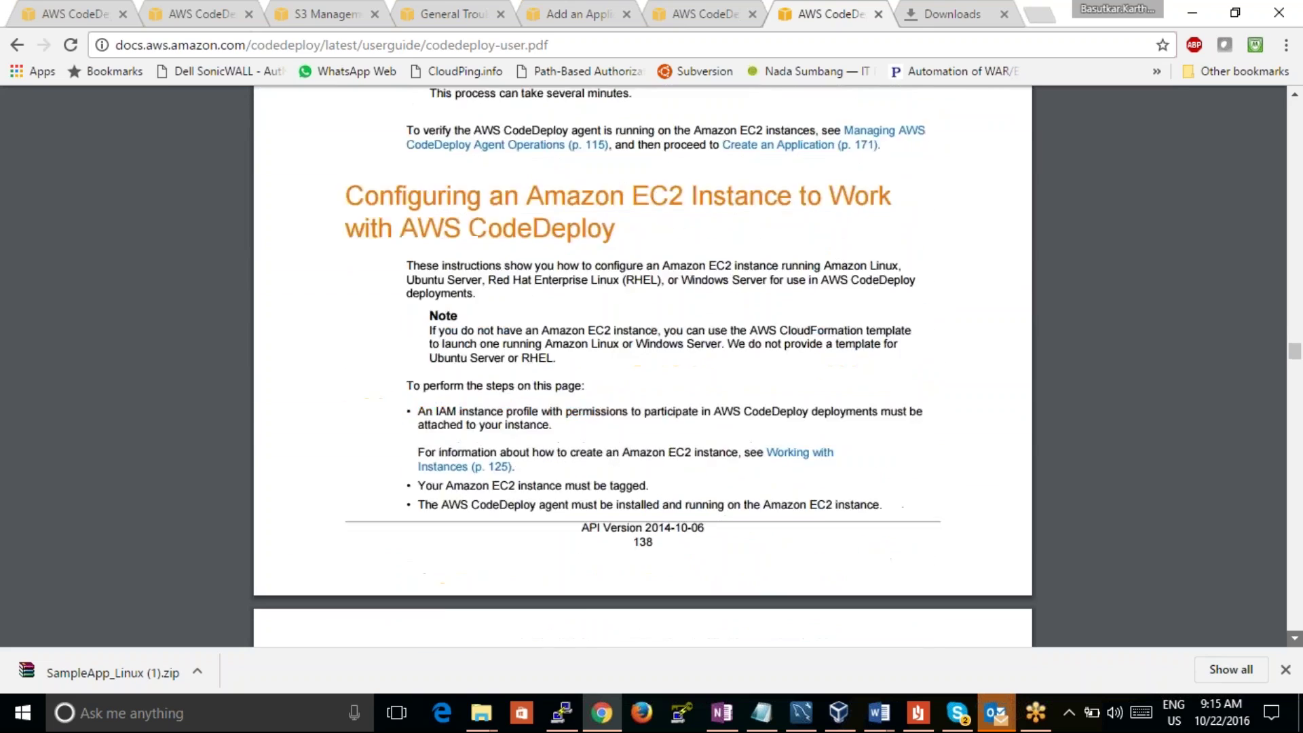
scroll(643, 366, "down", 16)
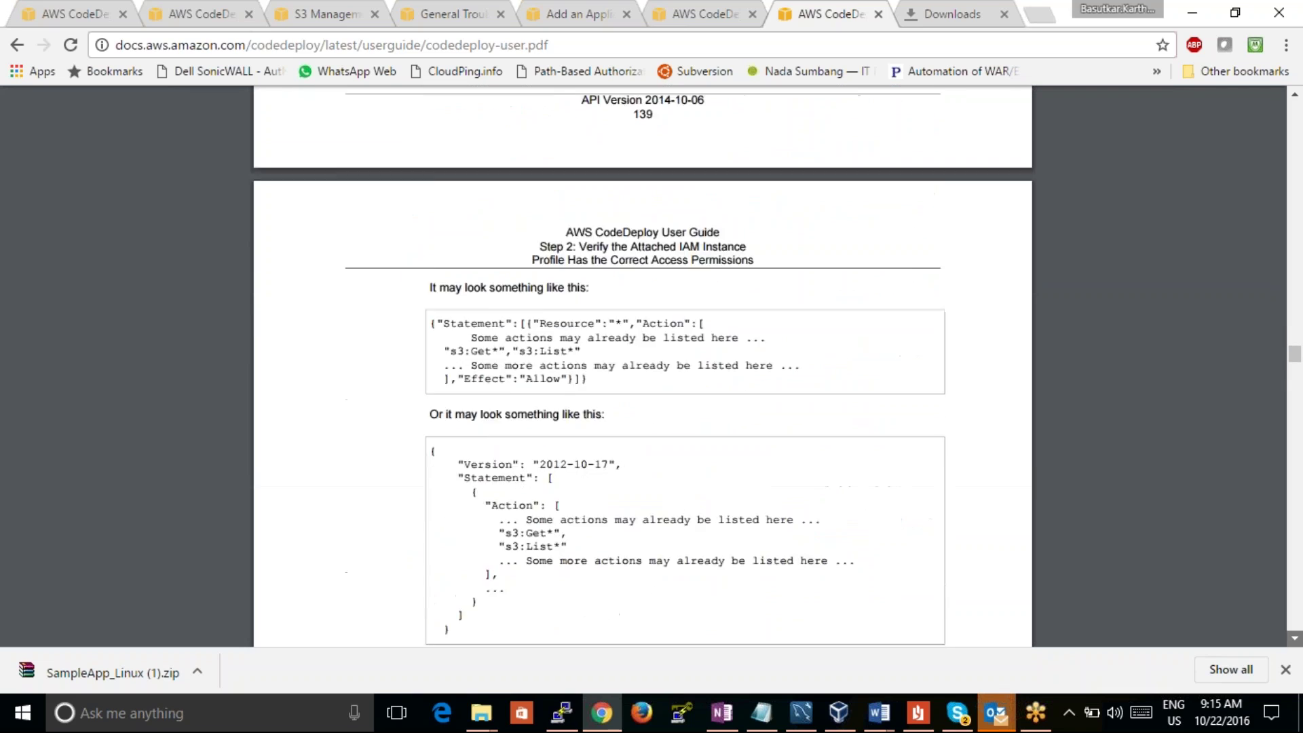
scroll(643, 366, "down", 10)
scroll(643, 367, "down", 10)
scroll(643, 367, "down", 10)
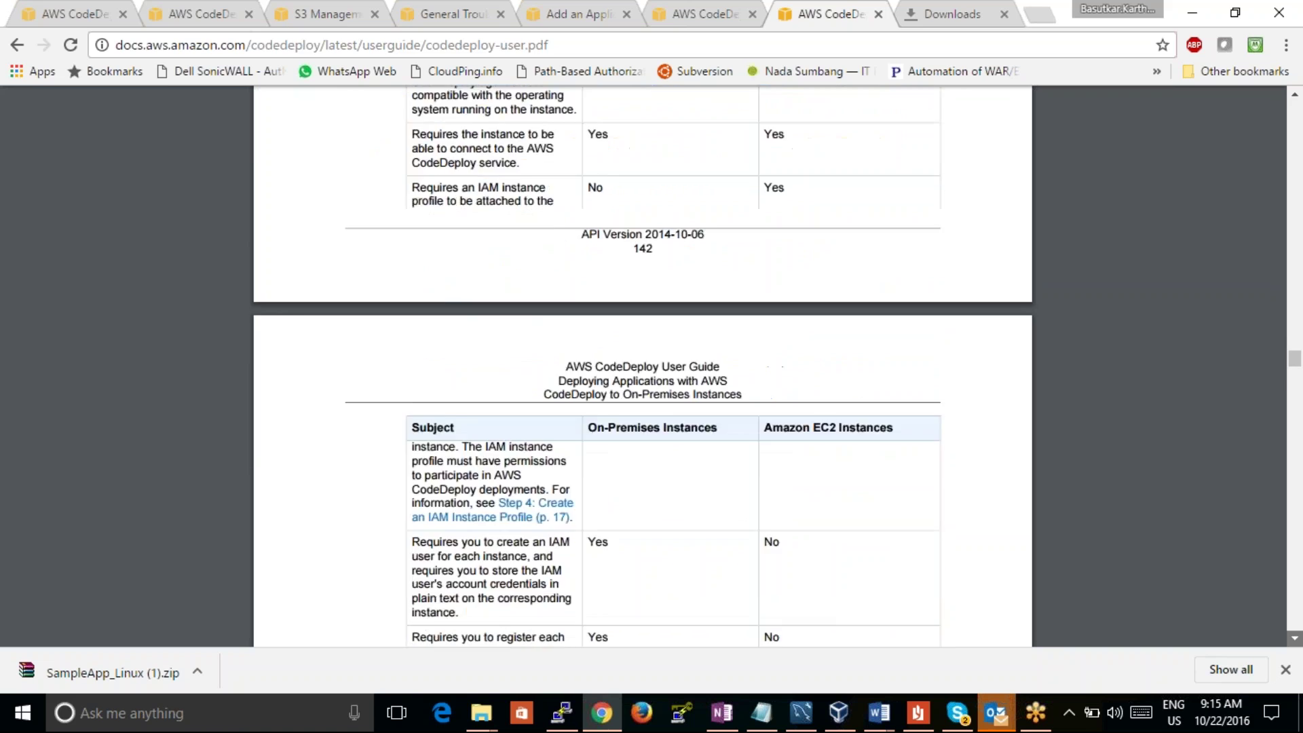
scroll(643, 366, "down", 7)
scroll(643, 367, "down", 10)
scroll(643, 367, "down", 10)
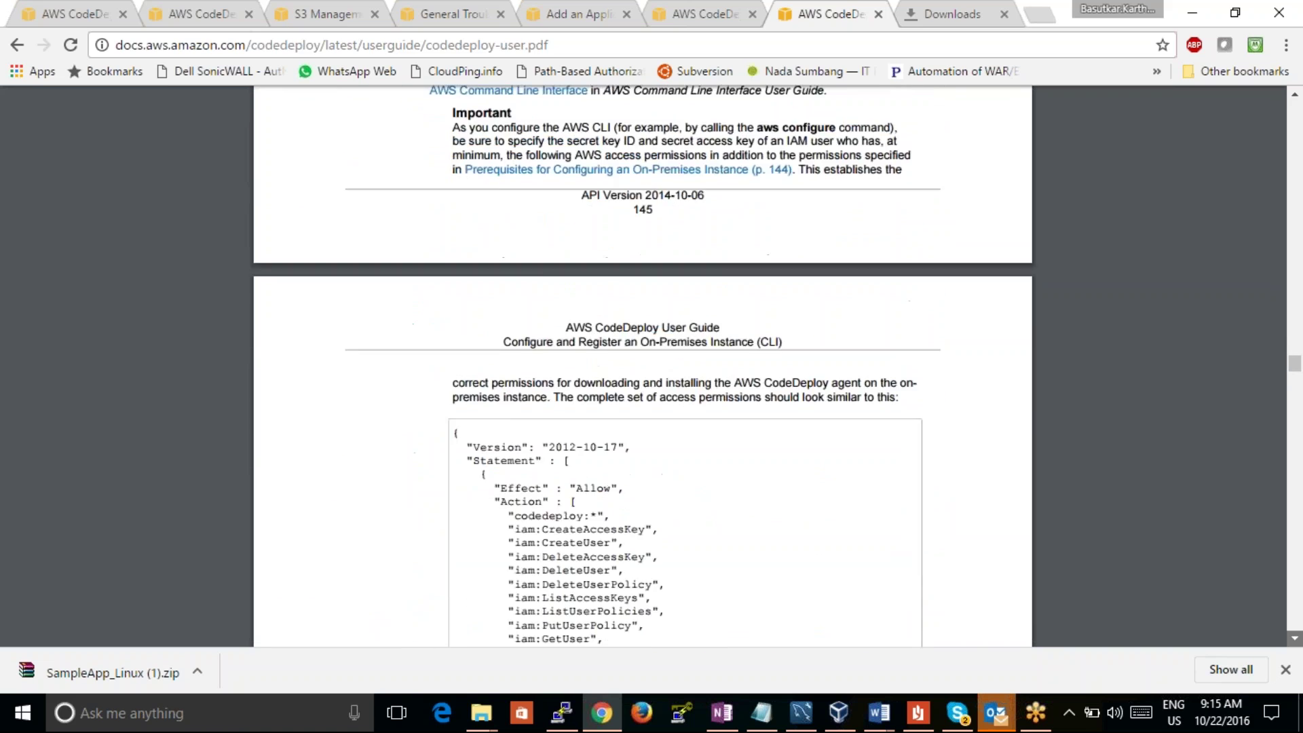
scroll(642, 367, "down", 10)
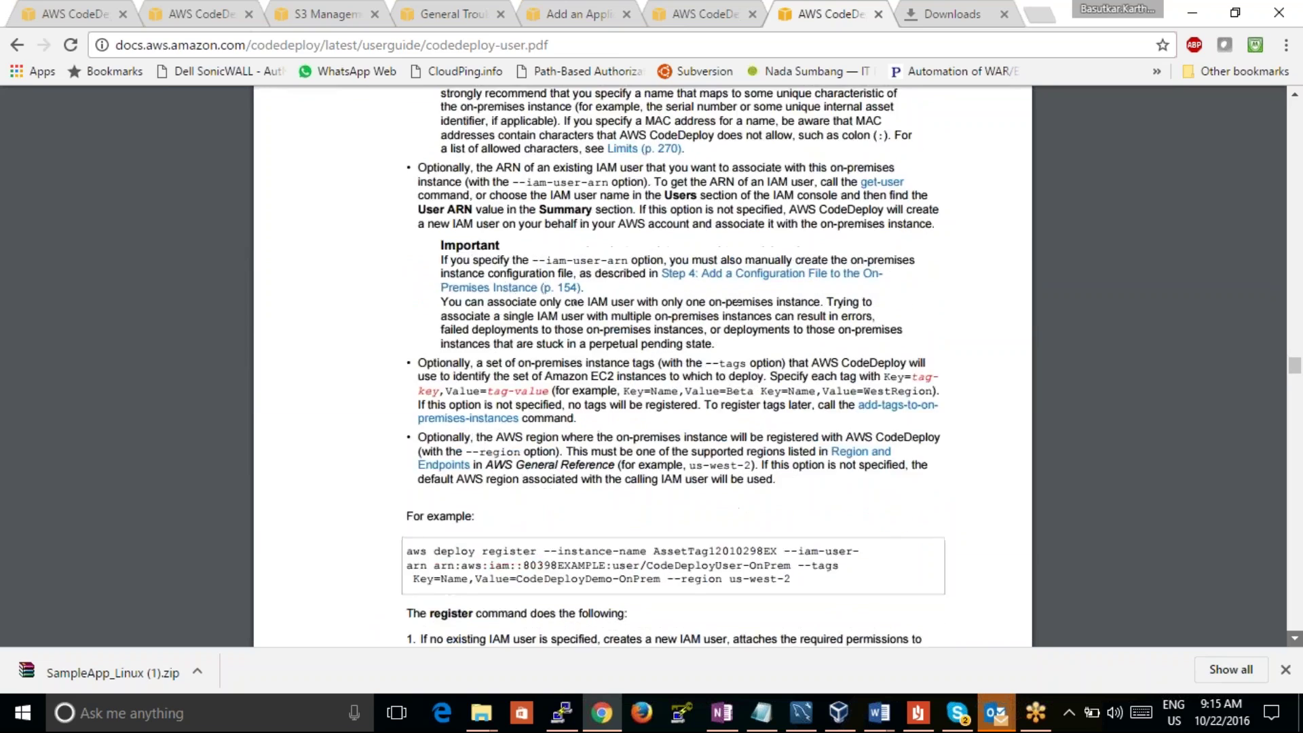
scroll(643, 367, "down", 5)
scroll(642, 366, "down", 7)
scroll(643, 367, "down", 13)
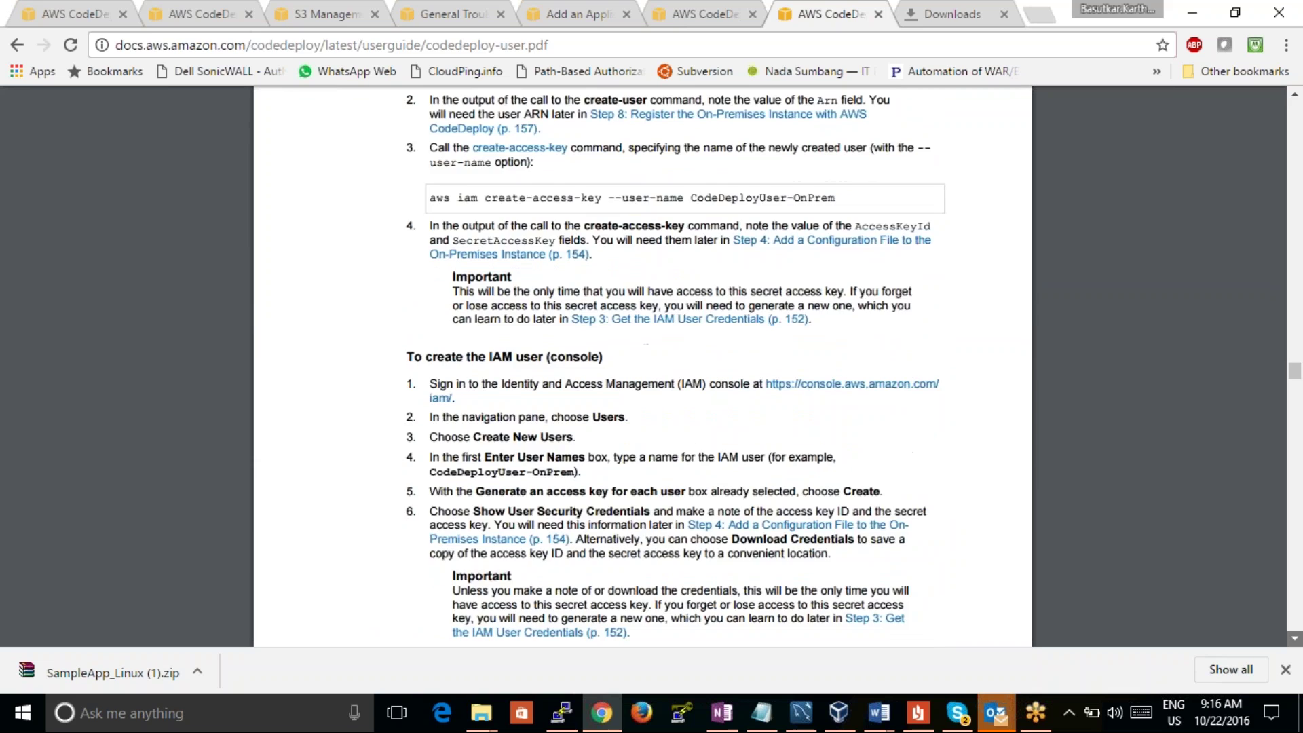
scroll(643, 366, "down", 5)
scroll(642, 367, "down", 20)
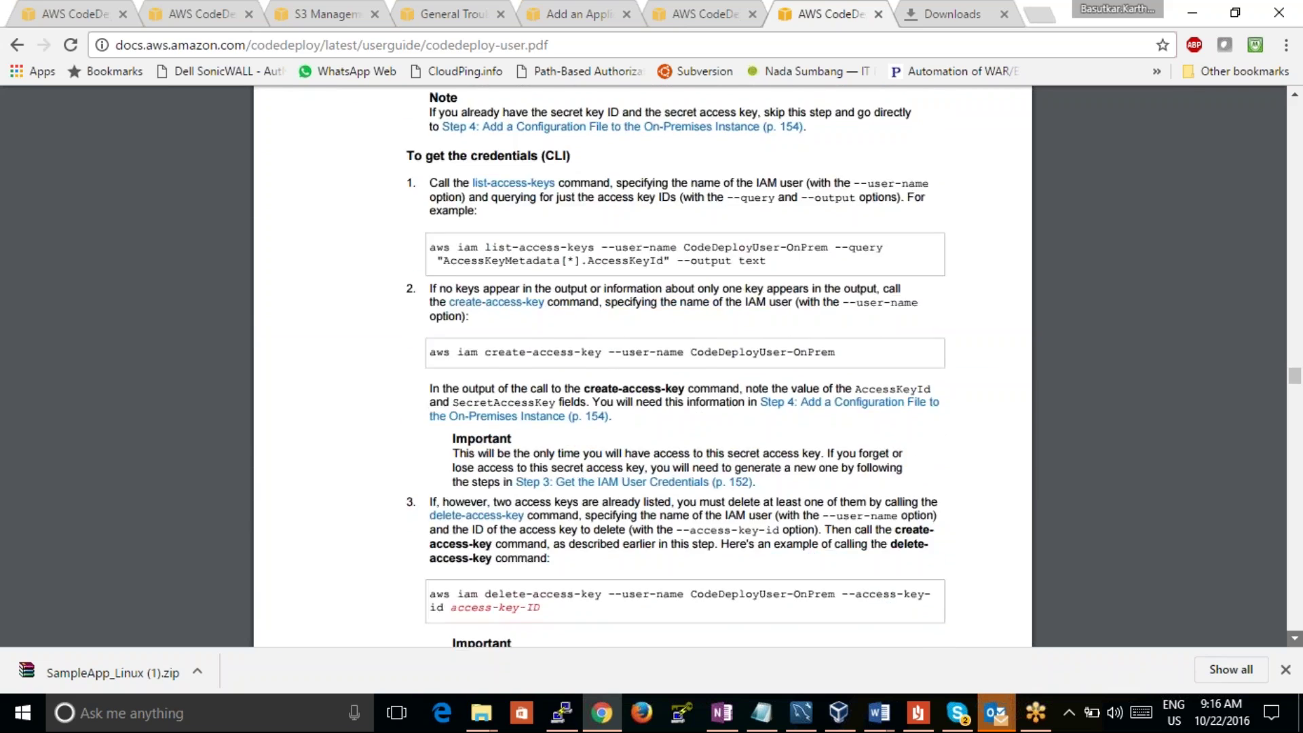
scroll(642, 366, "down", 12)
scroll(643, 367, "down", 6)
scroll(643, 367, "down", 19)
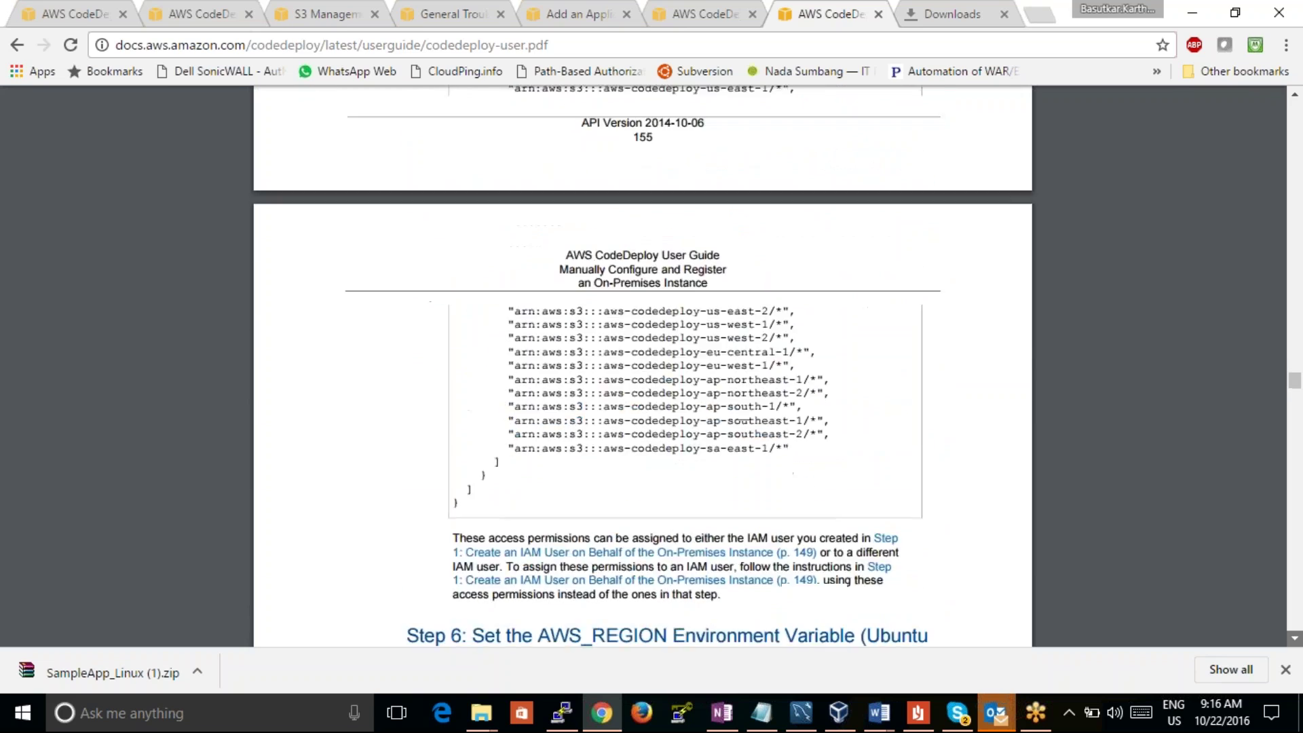
scroll(643, 366, "down", 9)
scroll(642, 366, "down", 7)
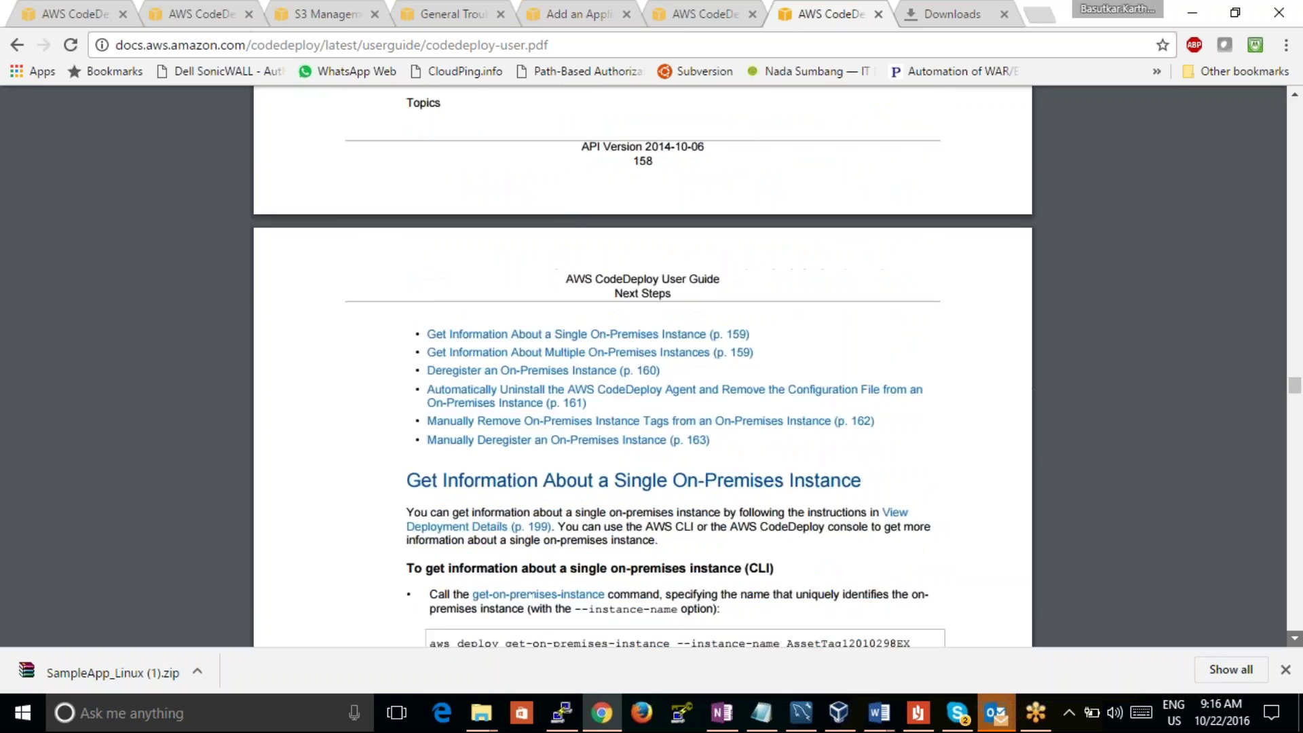
scroll(1298, 221, "down", 13)
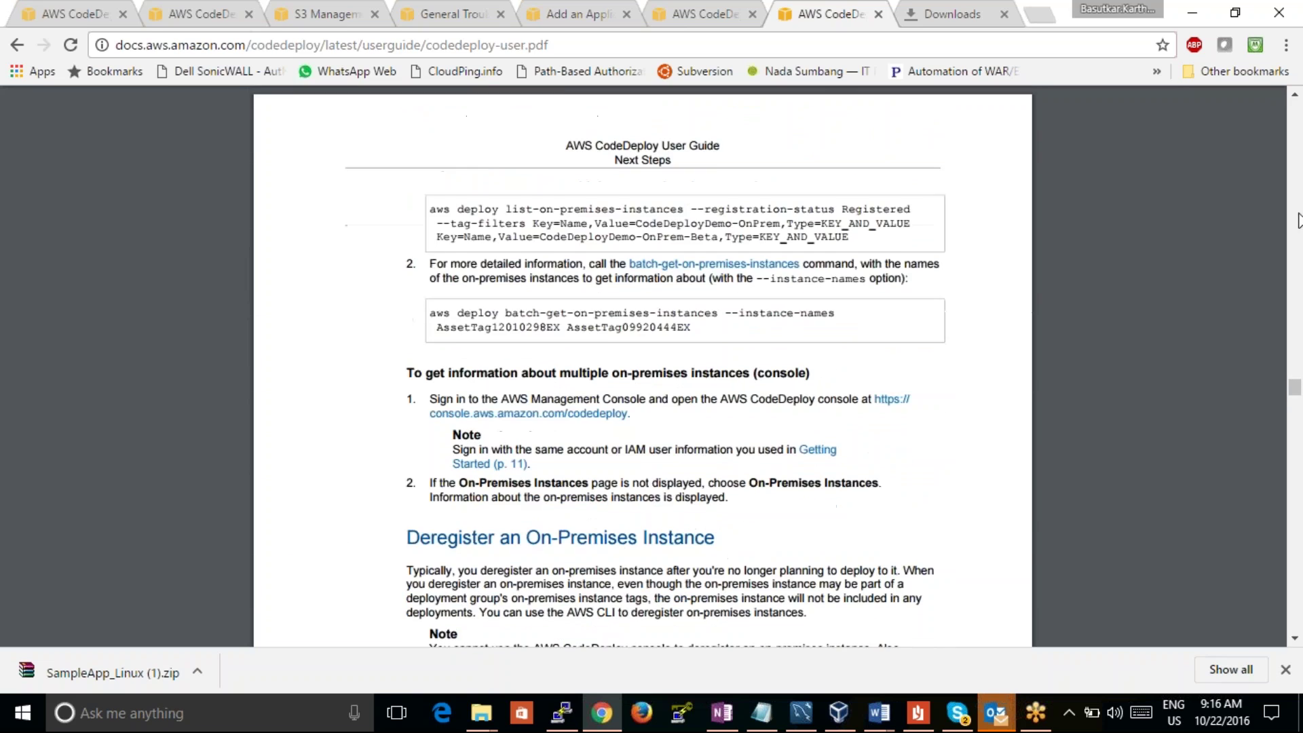
Step: Scroll the CodeDeploy User Guide PDF past the CloudTrail and SNS pages to 'Create a Trigger' on page 221
left_click_drag(1298, 405, 1298, 446)
scroll(1299, 446, "down", 8)
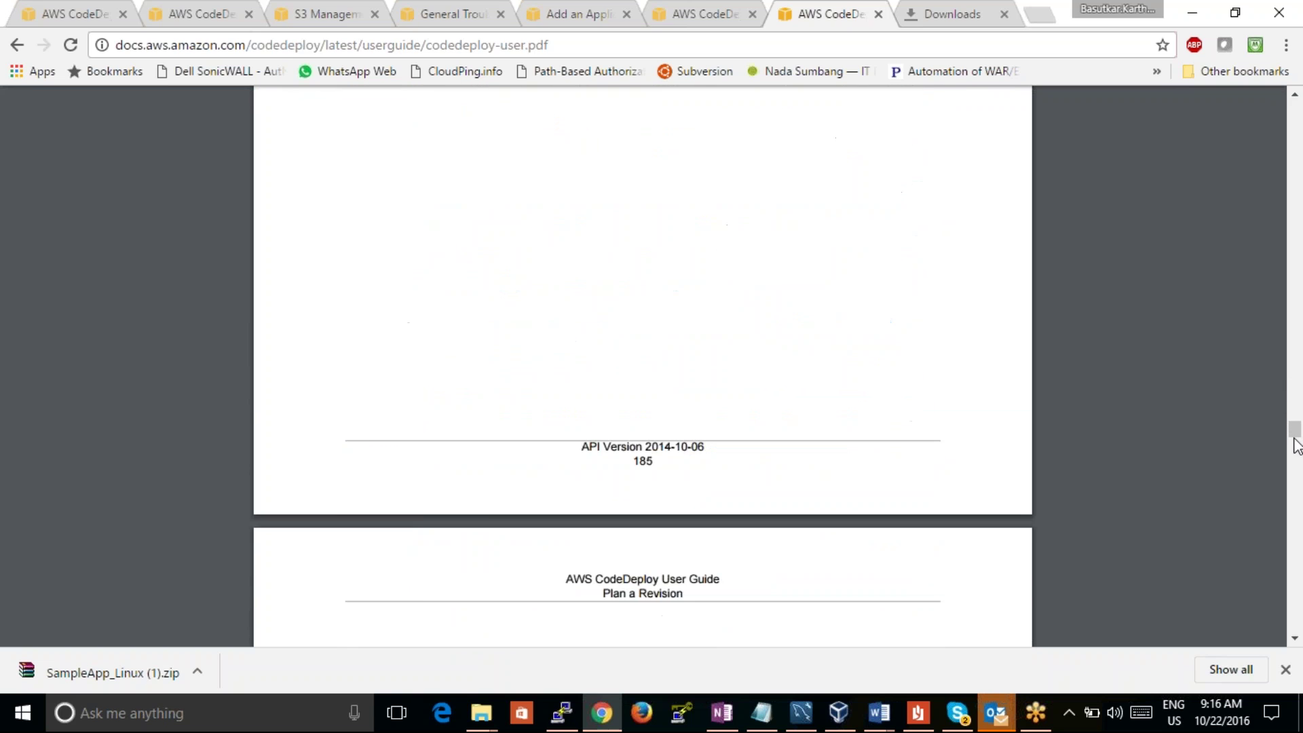
left_click_drag(1299, 446, 1298, 499)
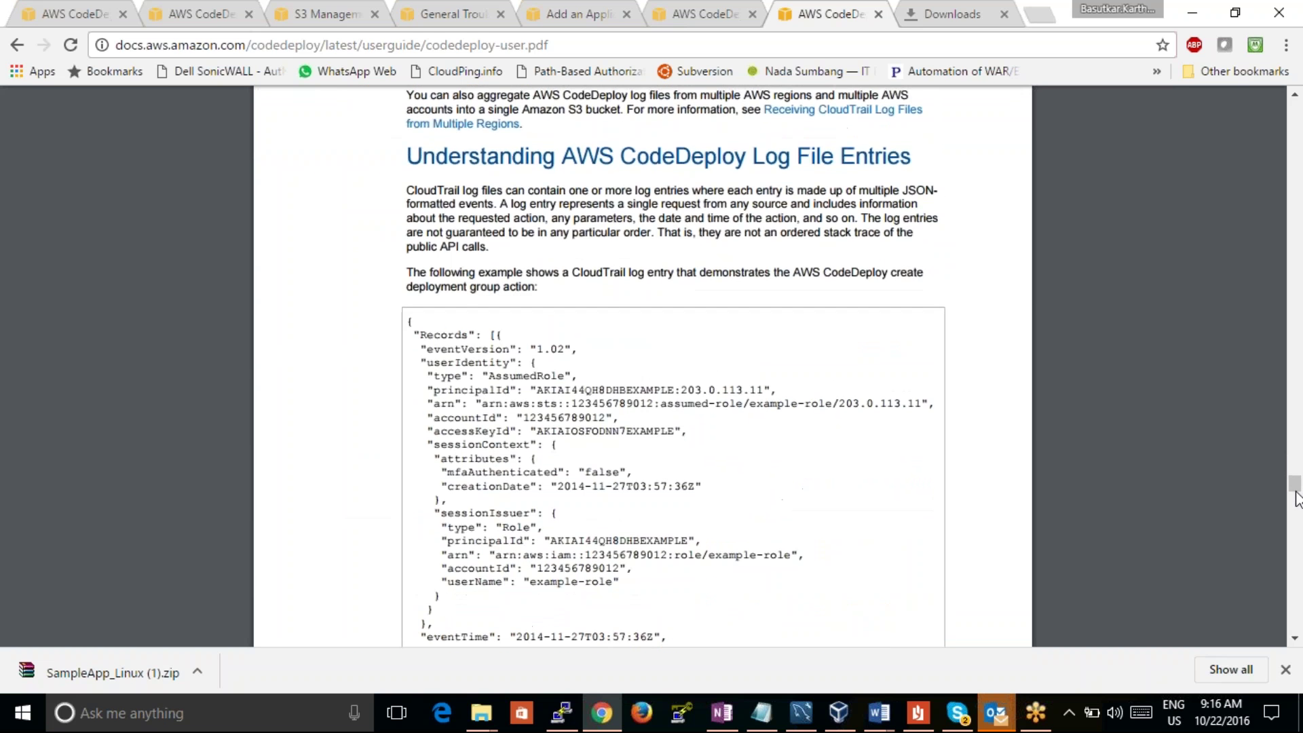
scroll(1295, 102, "up", 20)
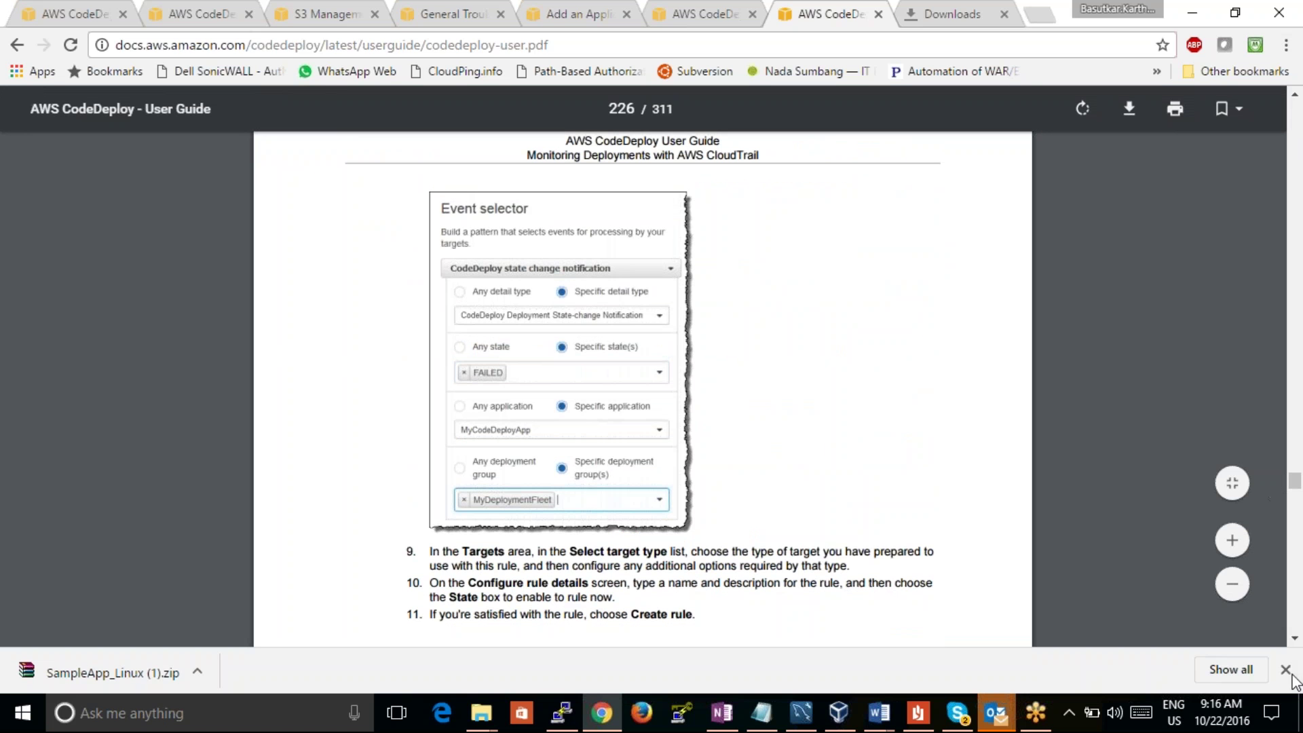
scroll(1295, 102, "up", 10)
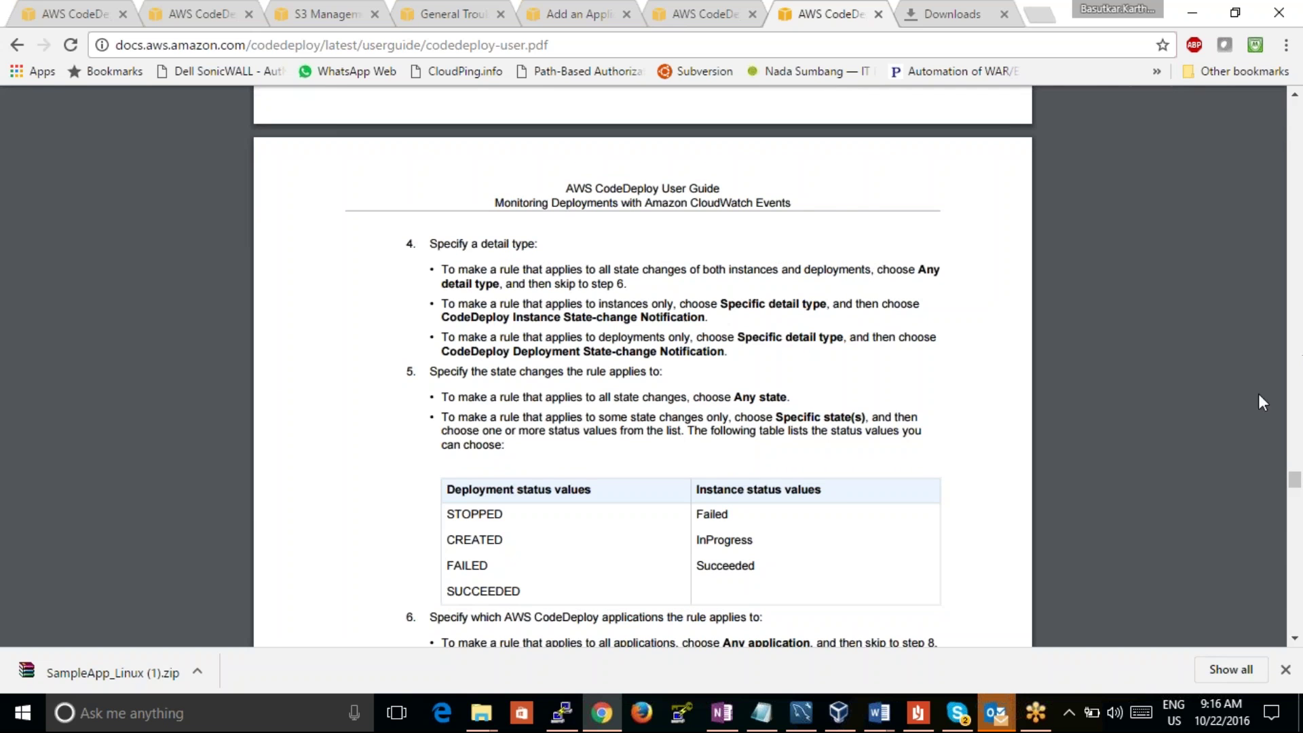
scroll(1295, 638, "down", 13)
scroll(1294, 638, "down", 10)
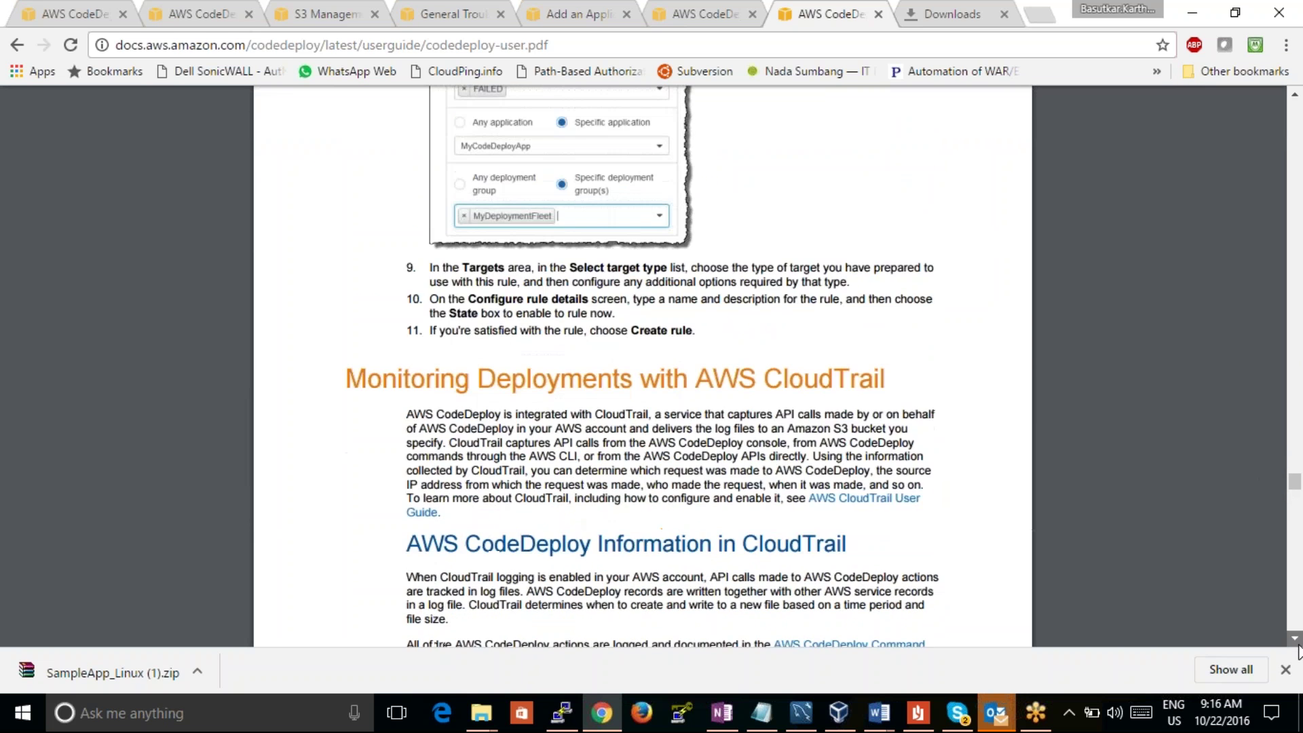
scroll(1298, 651, "down", 10)
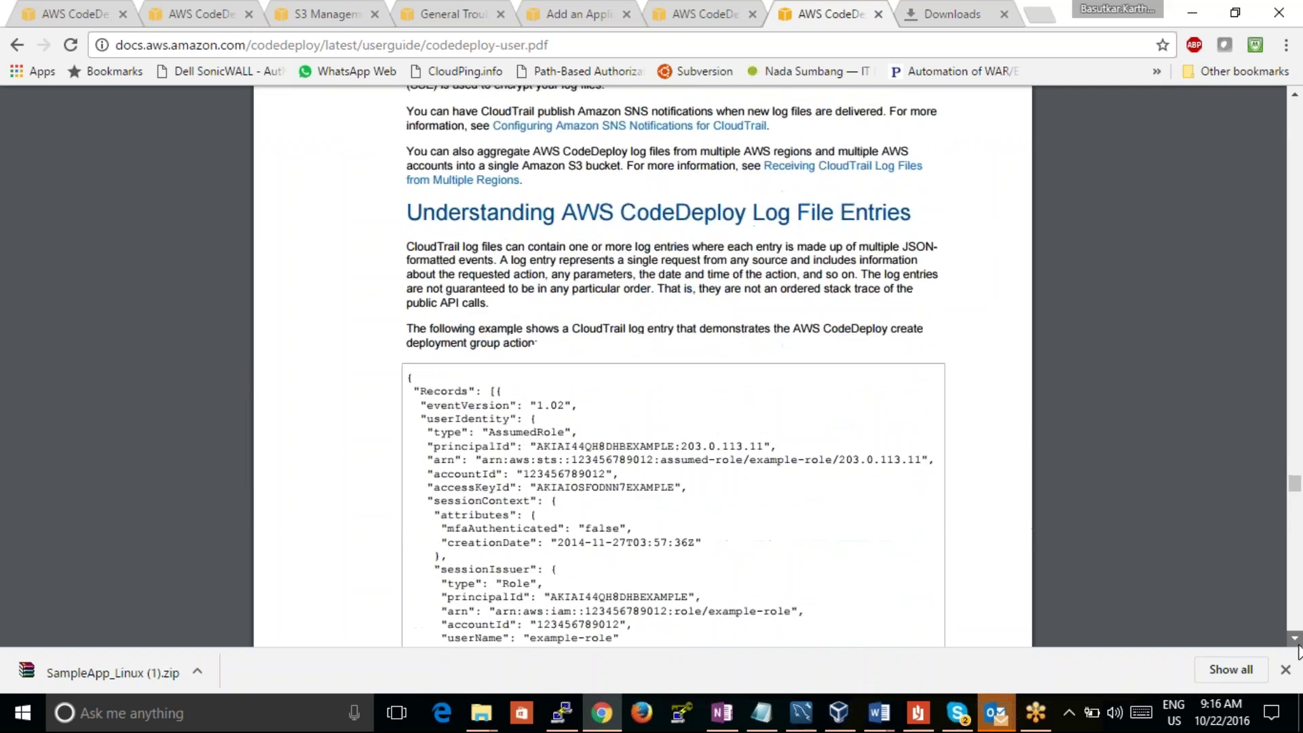
scroll(1298, 652, "down", 10)
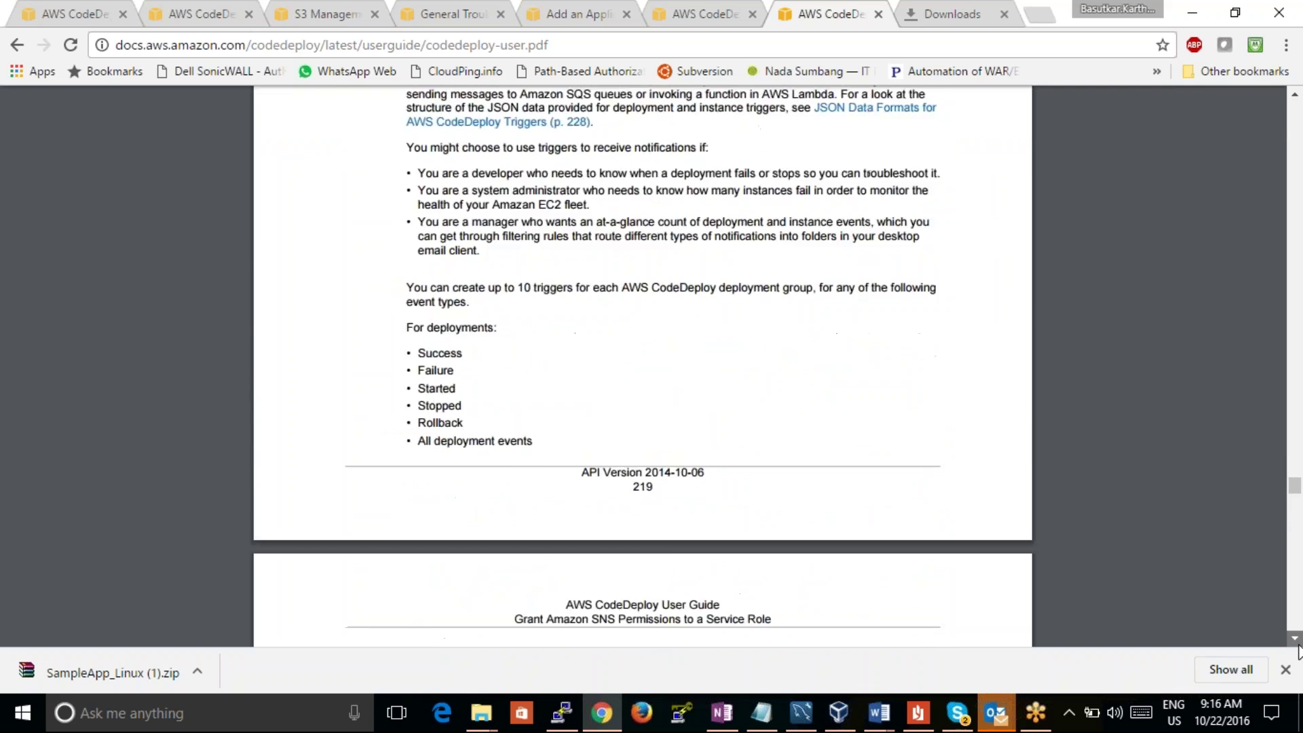
scroll(1298, 651, "down", 10)
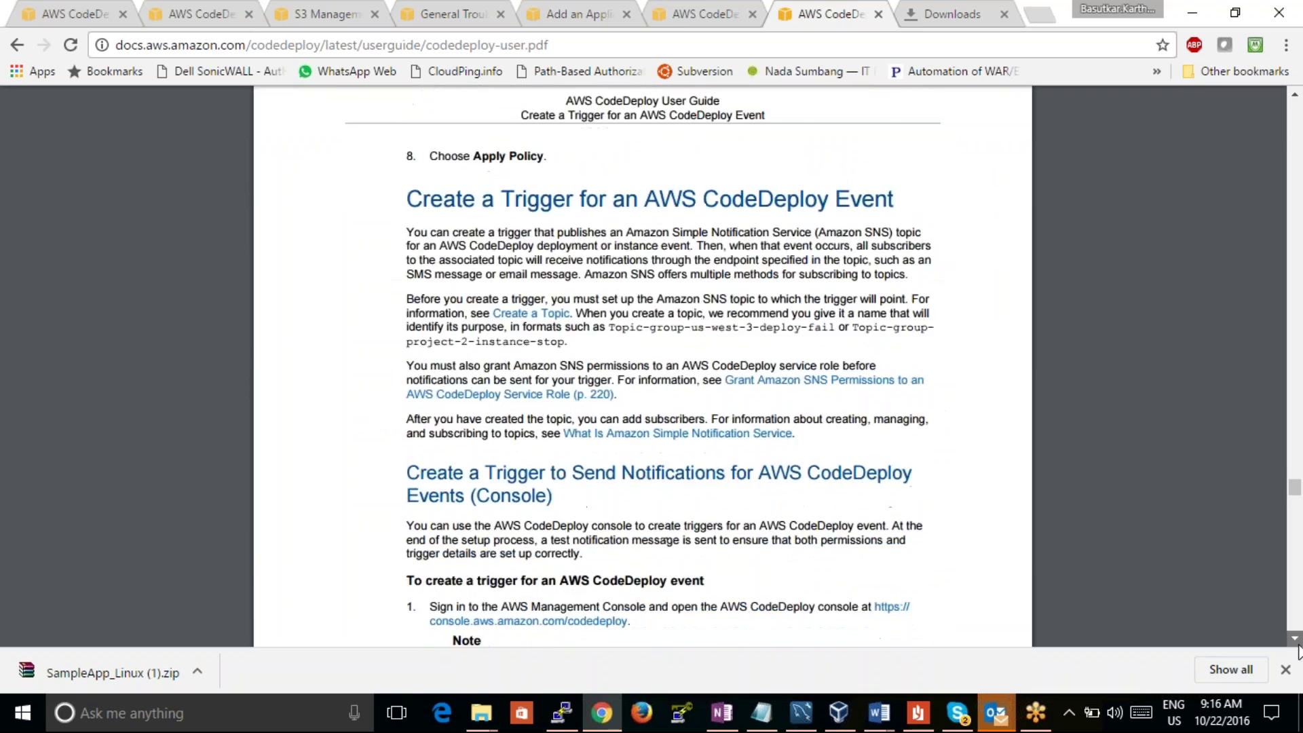
left_click_drag(1295, 491, 1300, 488)
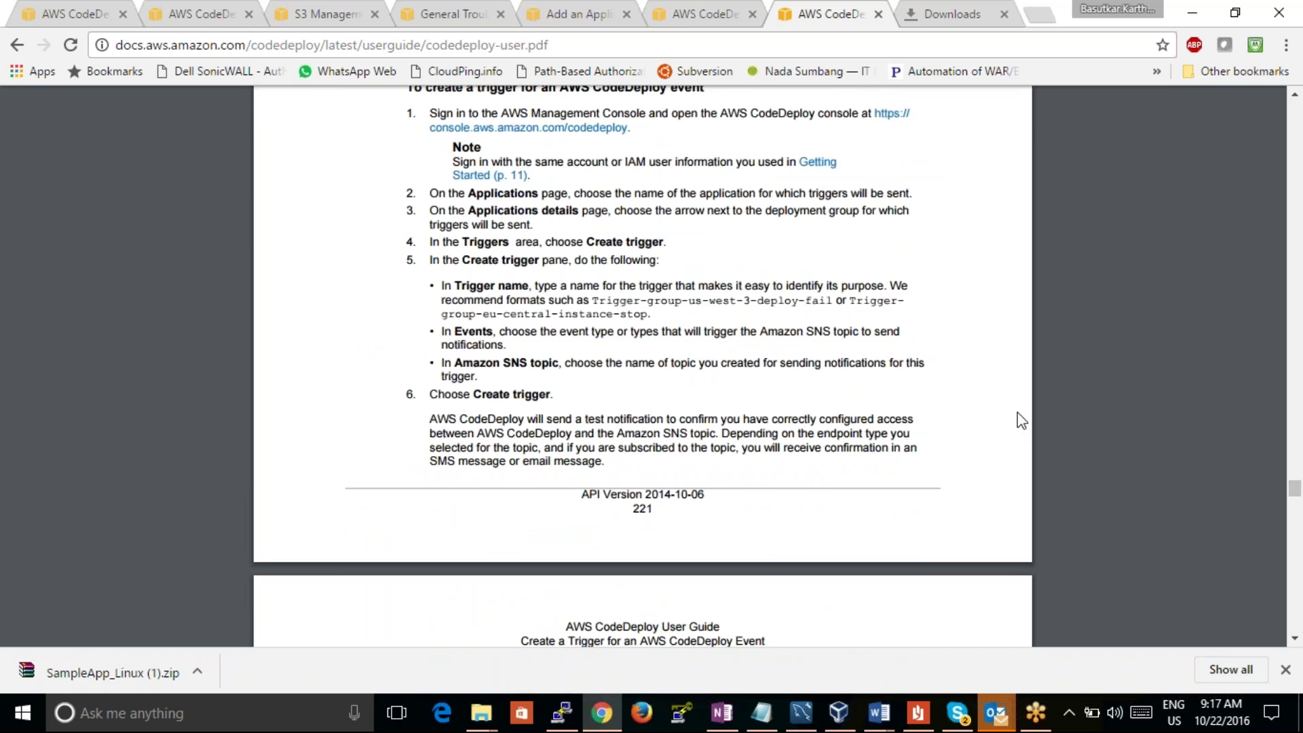
Step: Cancel the half-filled new deployment form and return to the Deployments list
left_click(296, 13)
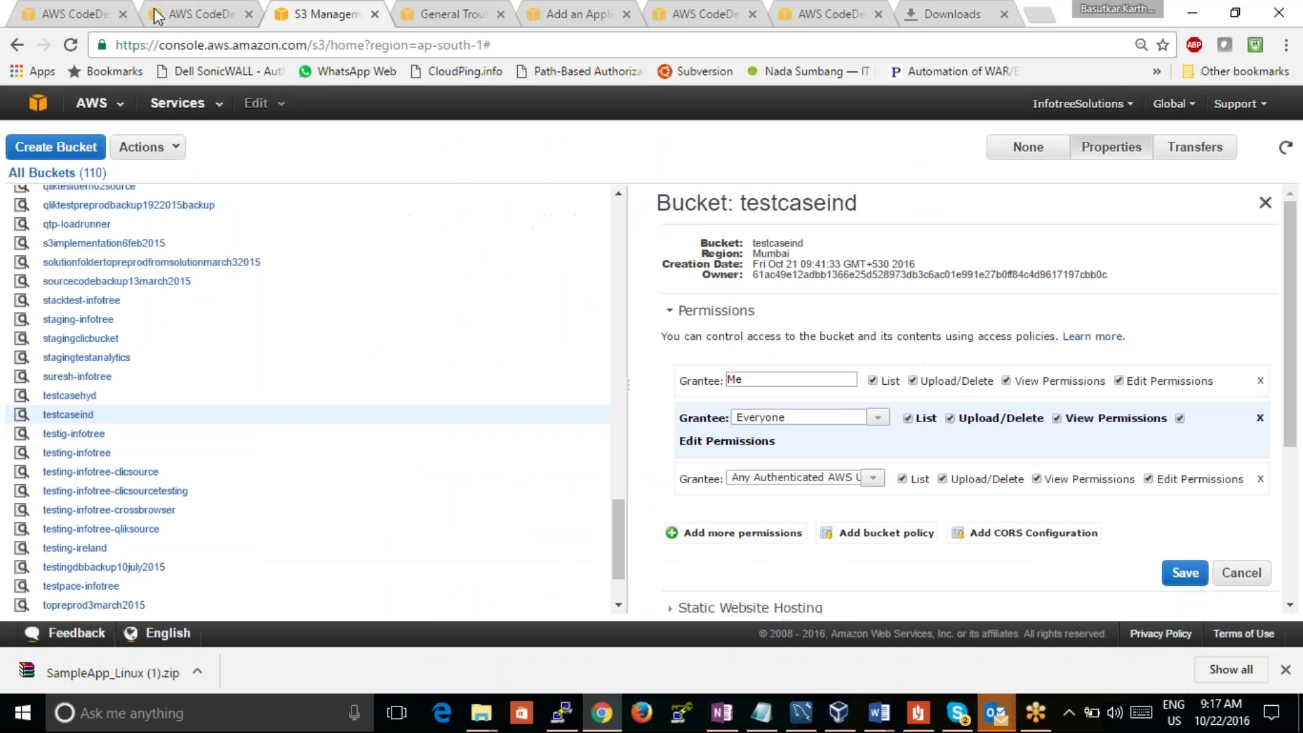
left_click(51, 14)
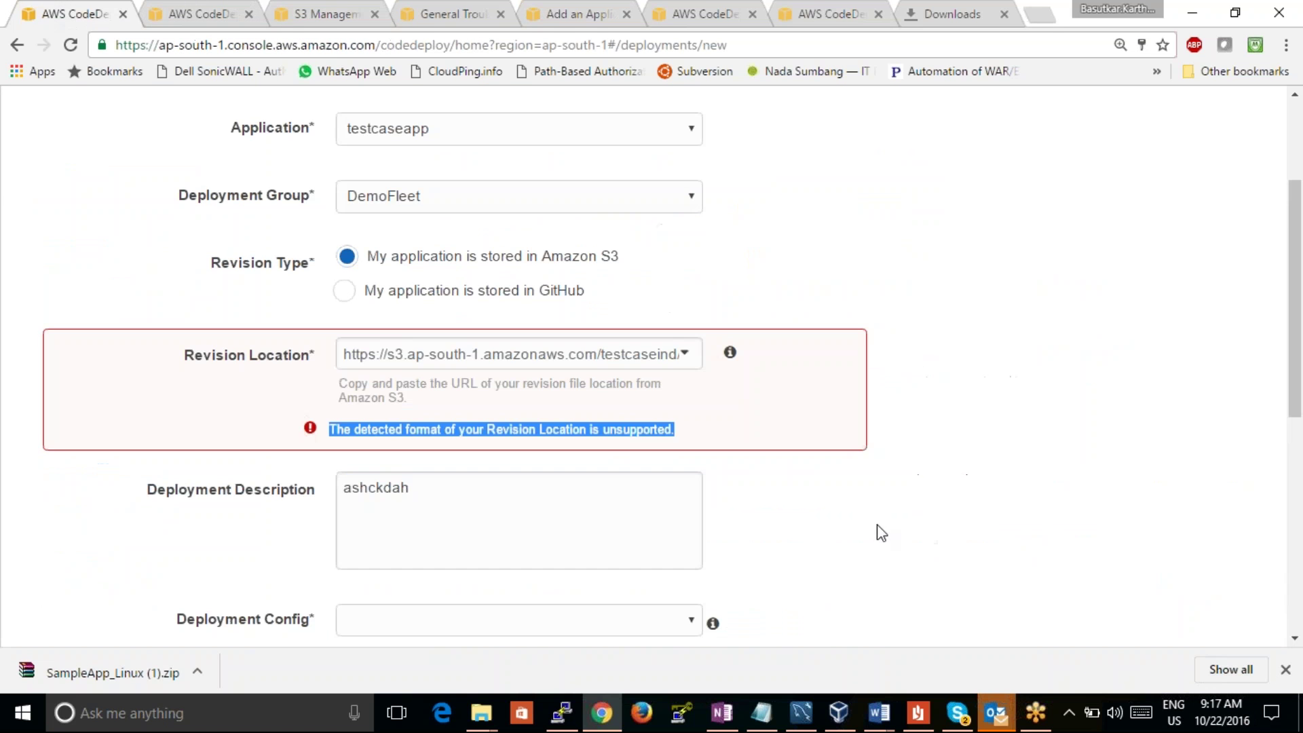
left_click_drag(1300, 267, 1300, 479)
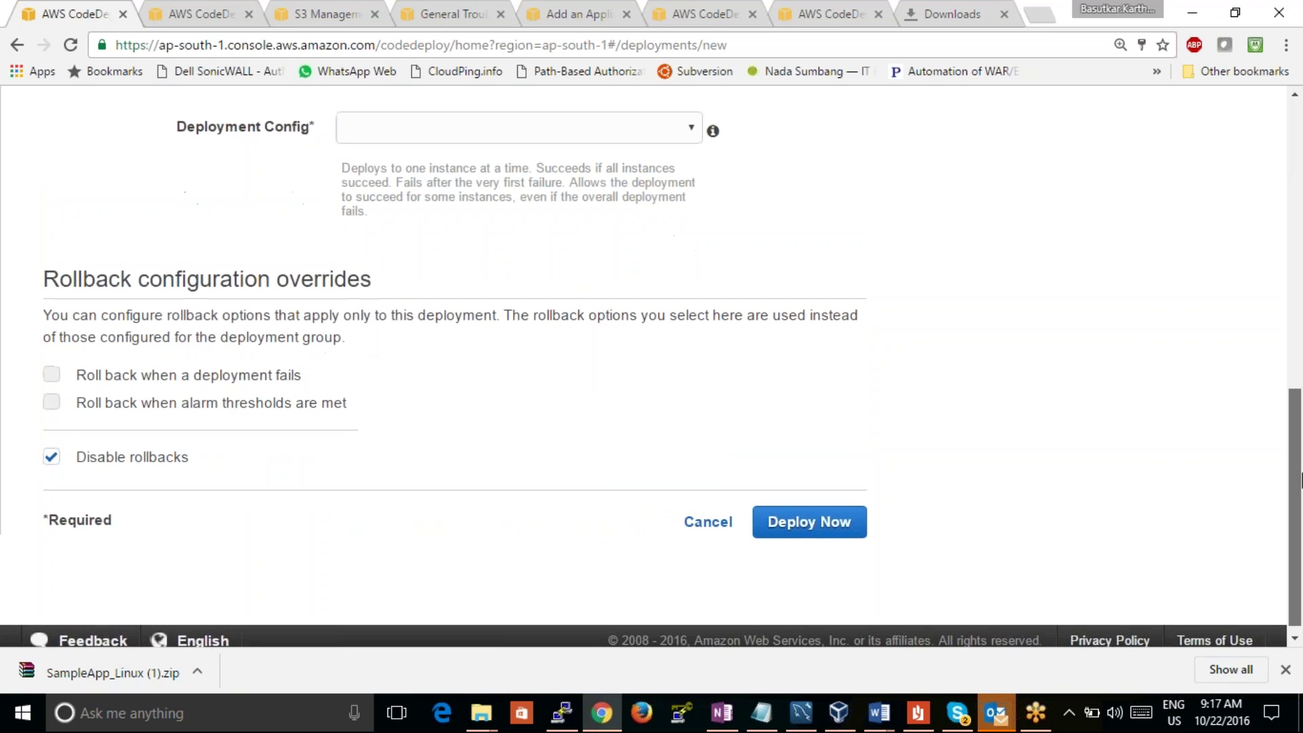
left_click(705, 519)
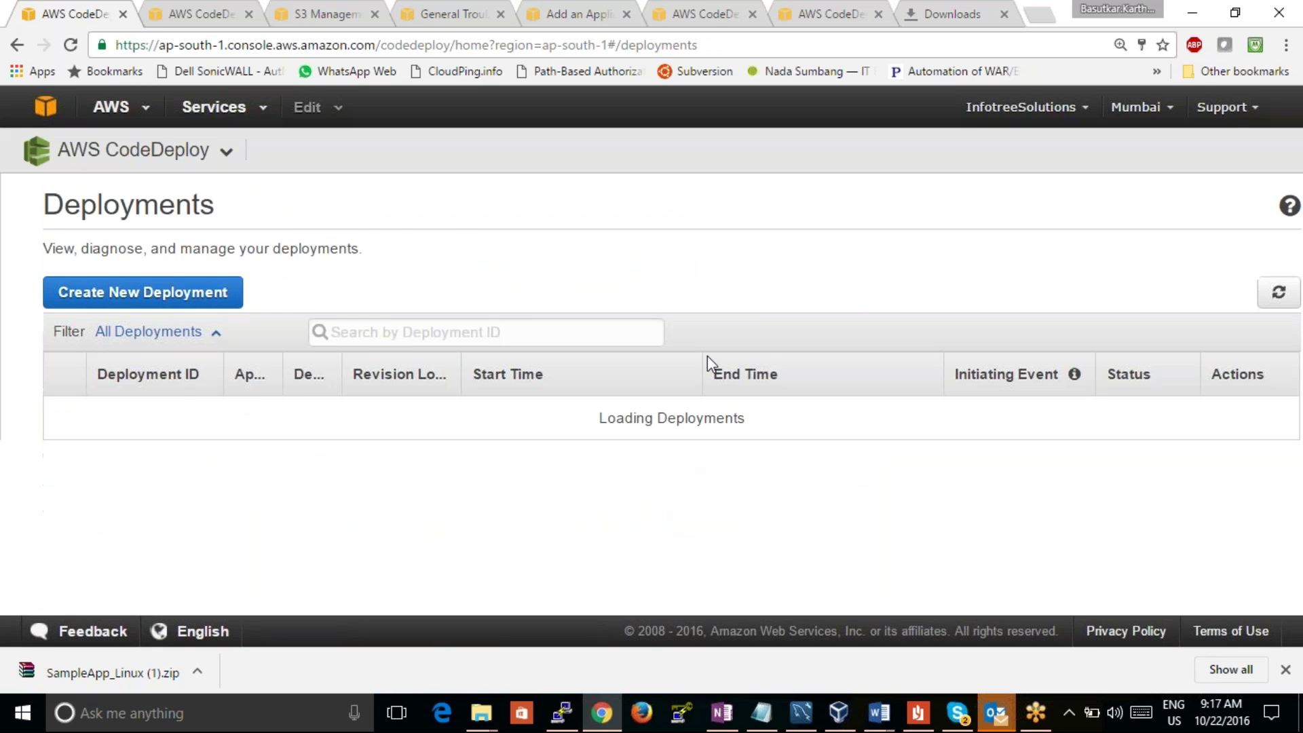
Step: Start a new deployment with application testcaseapp and deployment group DemoFleet
left_click(142, 292)
left_click(430, 316)
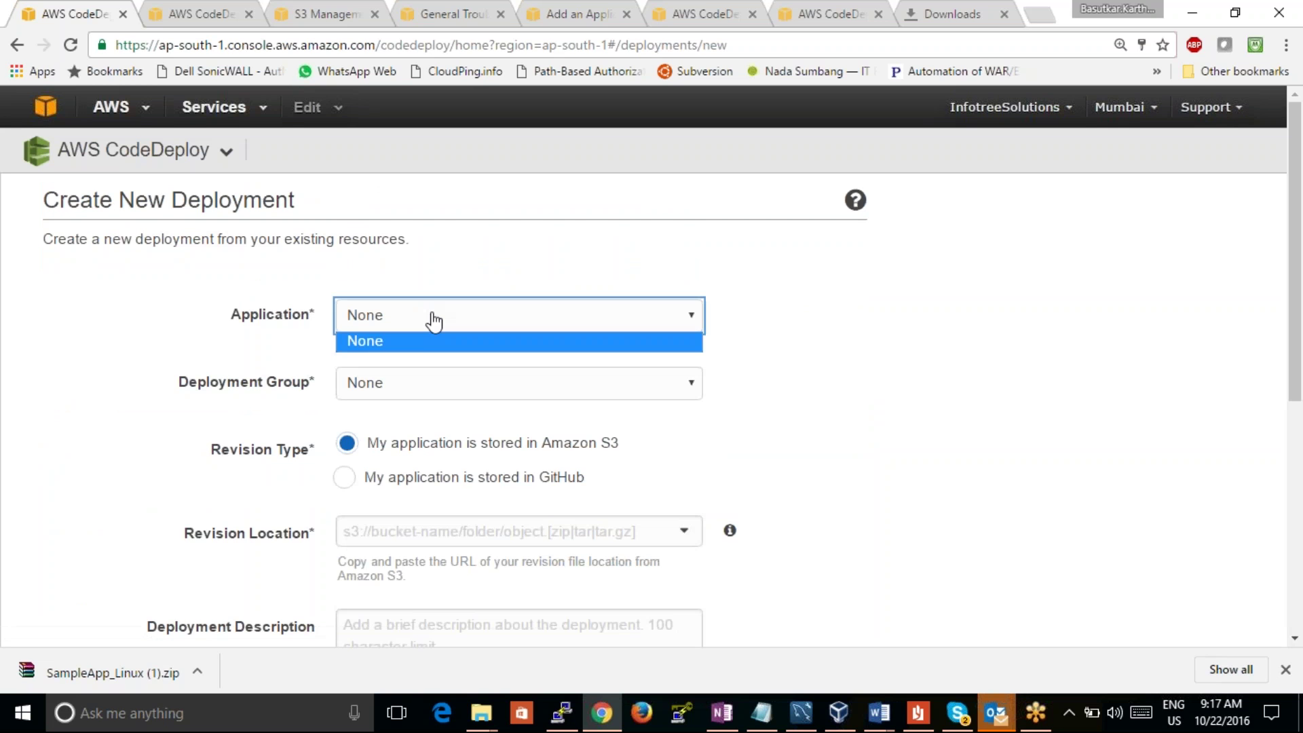
left_click(412, 349)
left_click(678, 323)
left_click(576, 360)
left_click(604, 393)
left_click(645, 390)
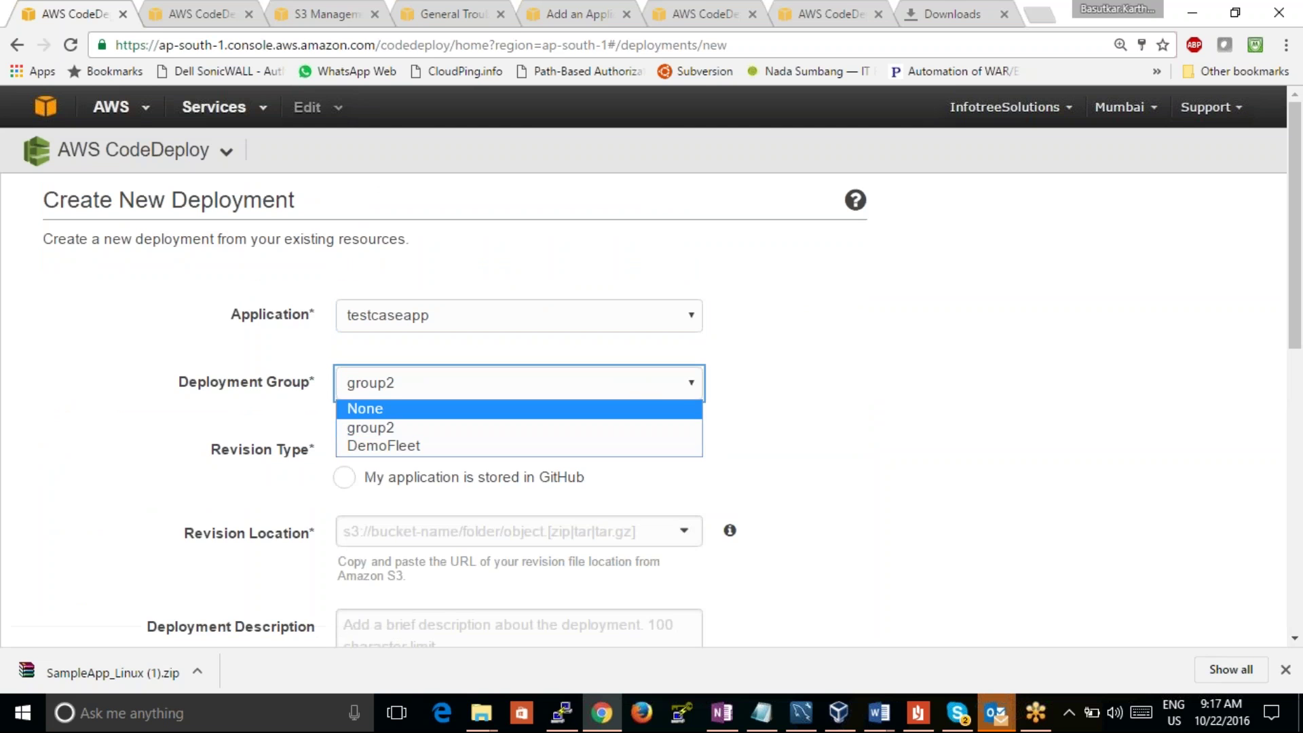
left_click(620, 445)
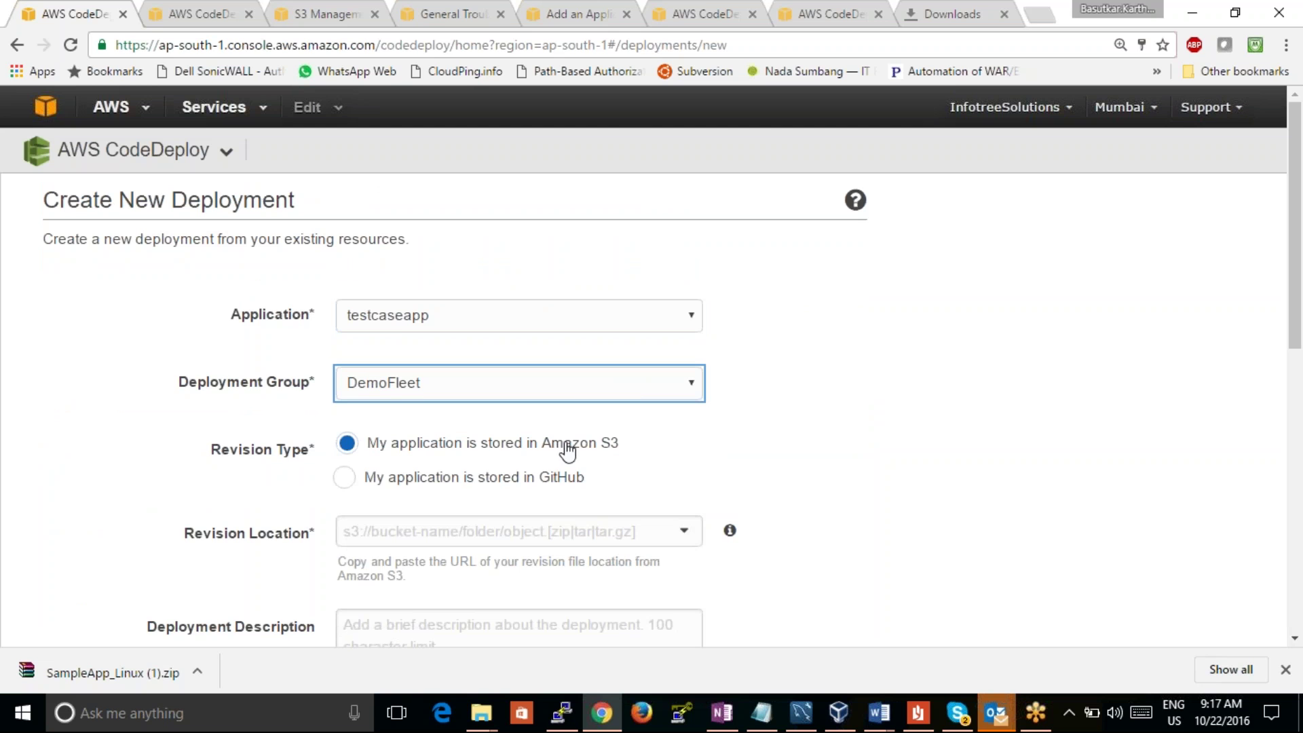
Step: Bring up the suggested S3 revision locations, then view testcaseapp's application details
left_click(656, 535)
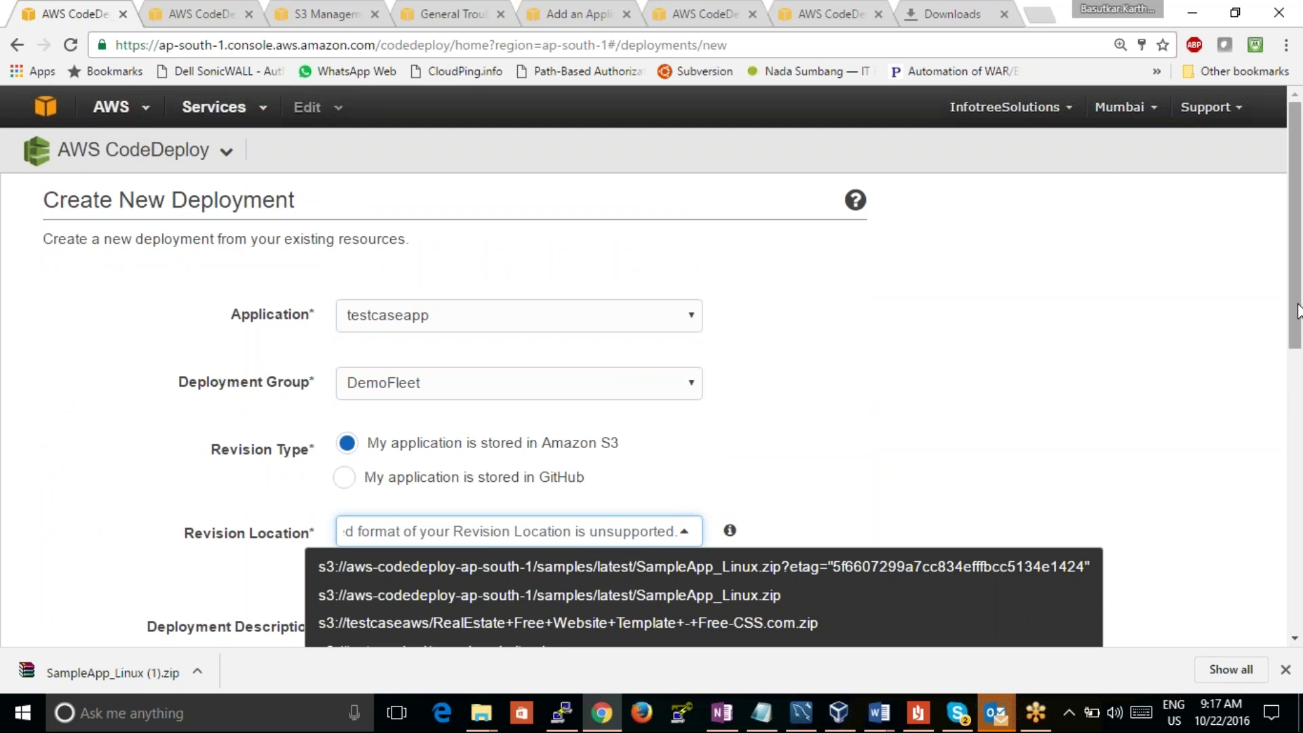
left_click_drag(1290, 307, 1290, 441)
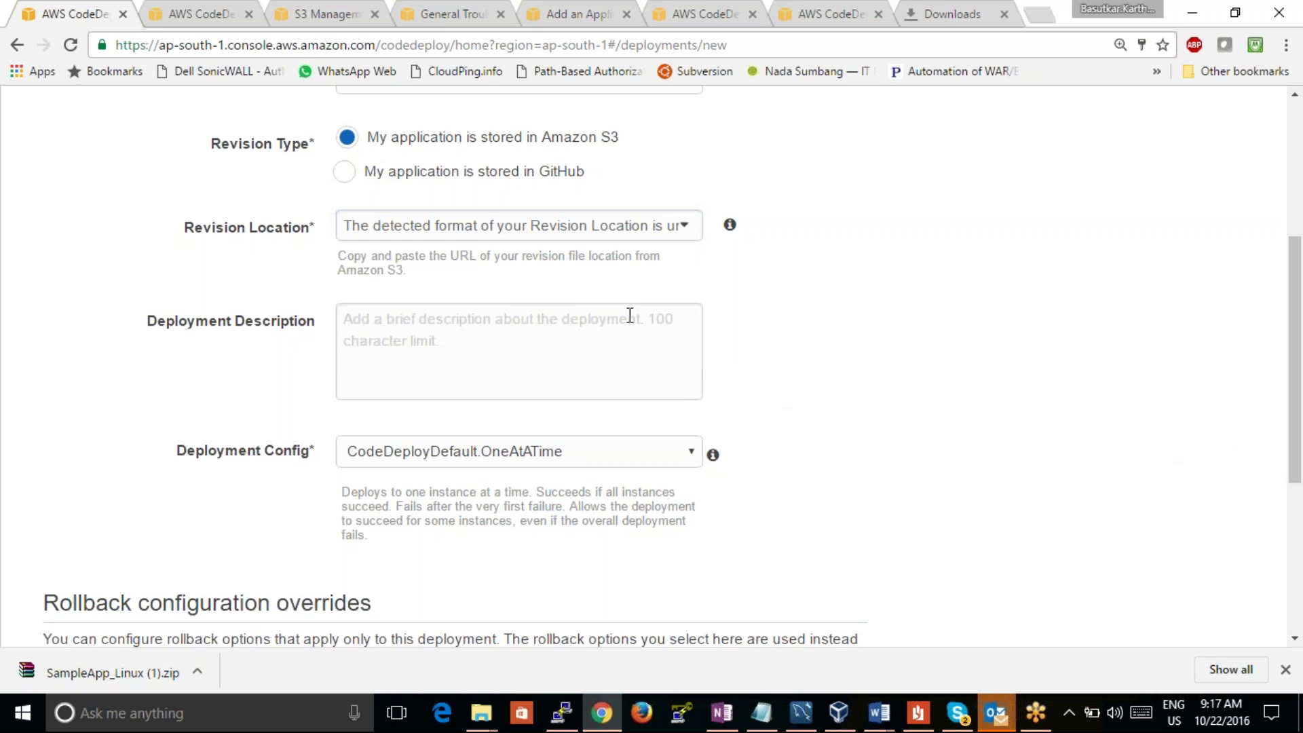
left_click(683, 231)
mouse_move(729, 224)
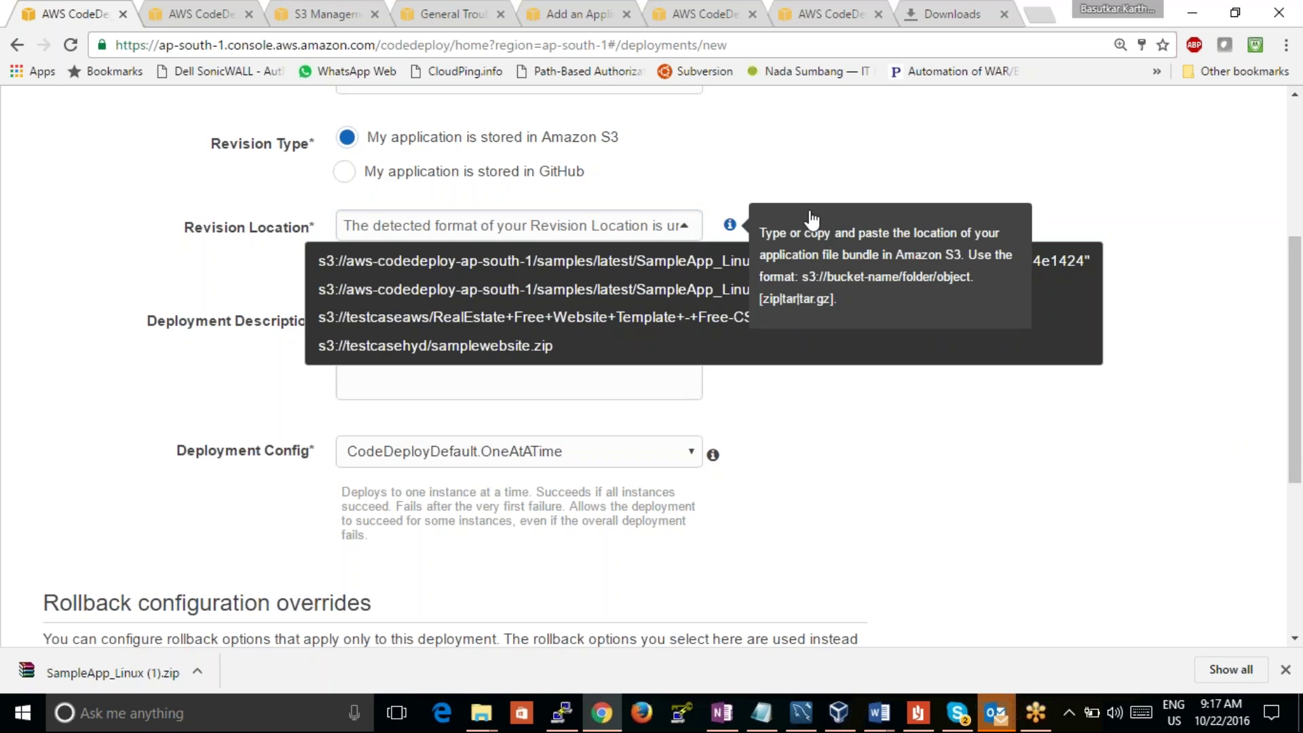
left_click(190, 7)
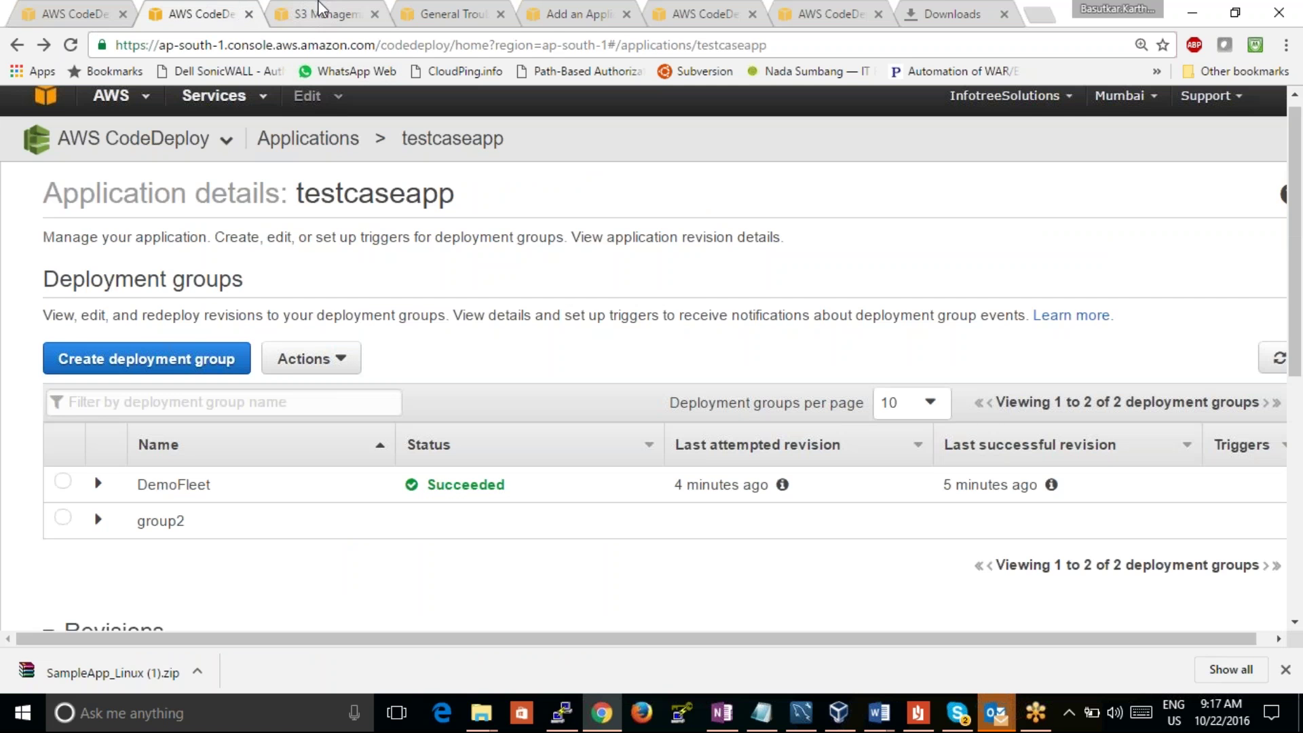
Step: Copy the S3 link URL of SampleApp_Linux.zip from the testcaseind bucket's object properties
left_click(330, 9)
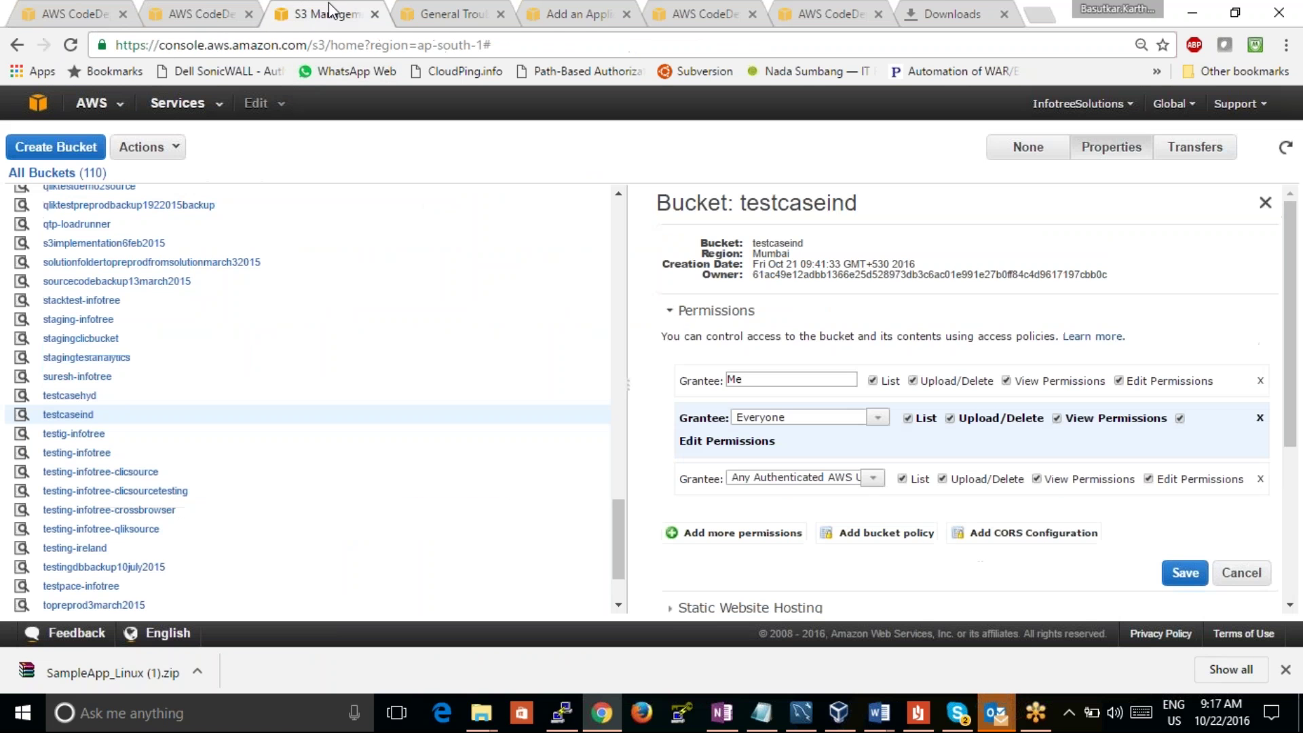
left_click(67, 415)
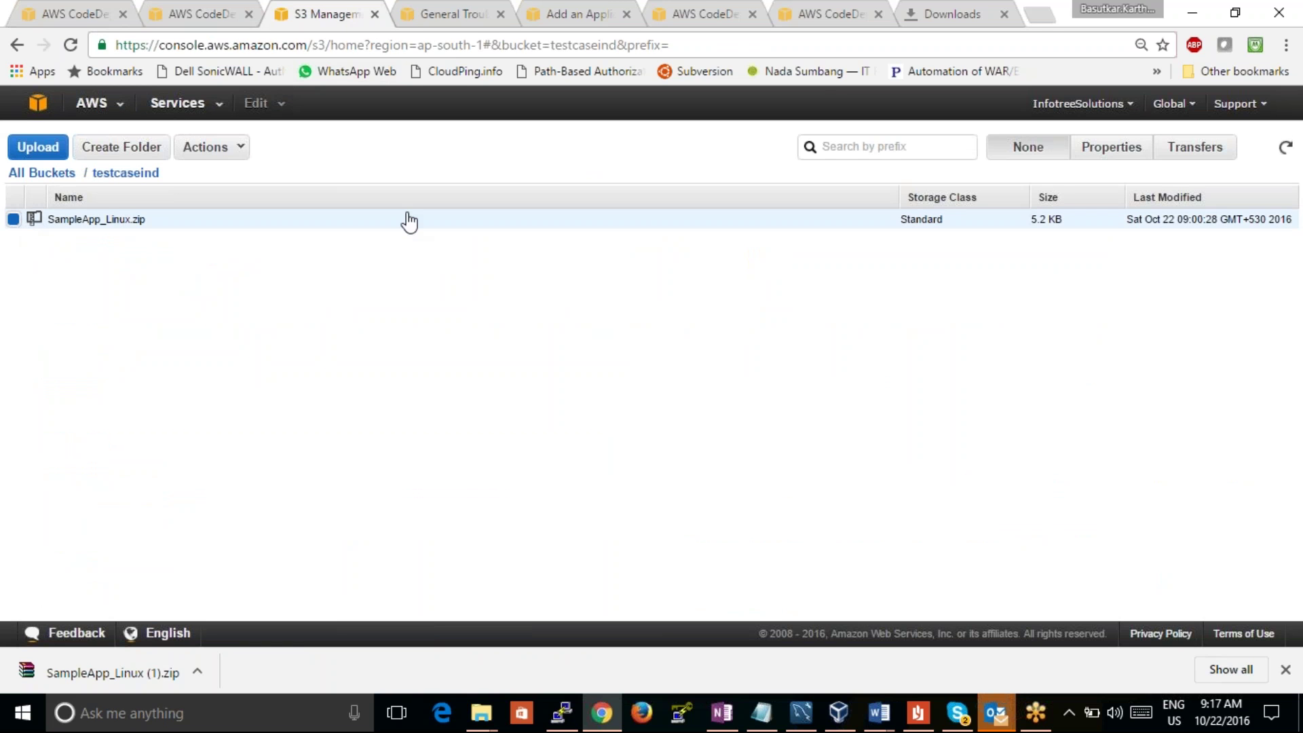
left_click(1114, 156)
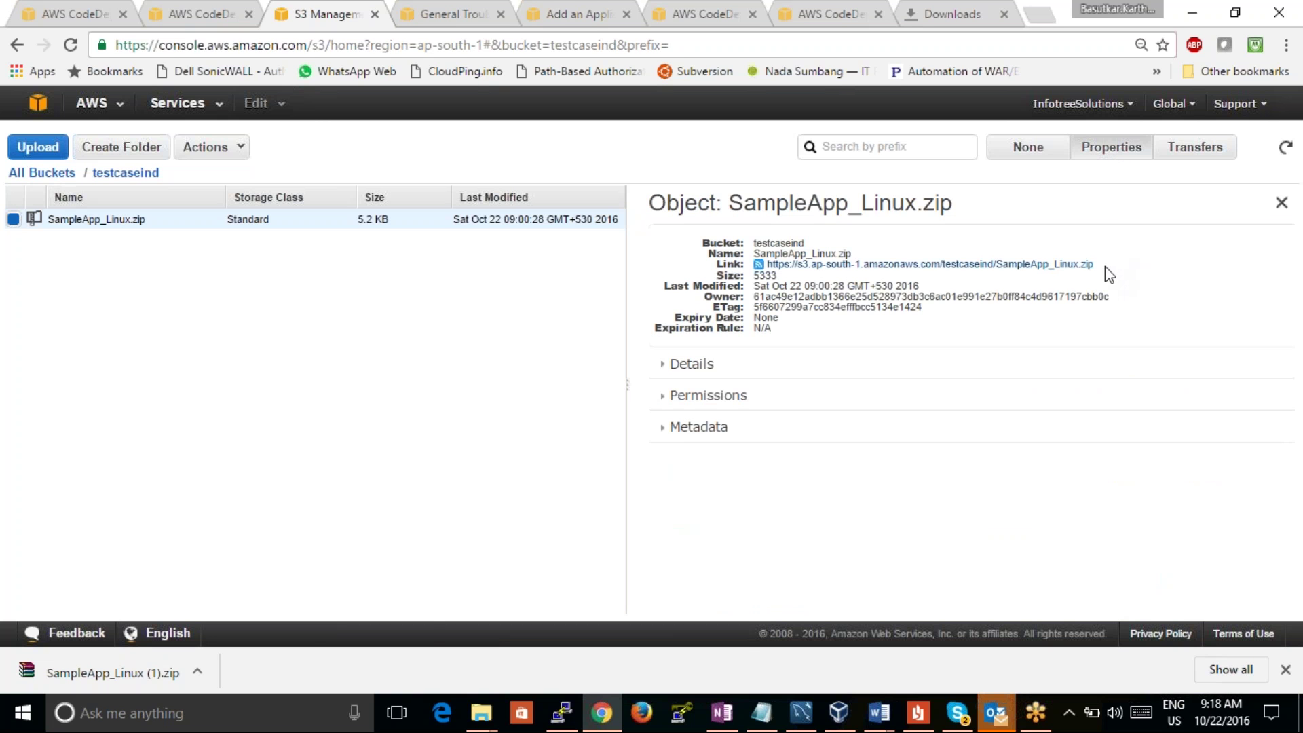
left_click_drag(1094, 265, 777, 268)
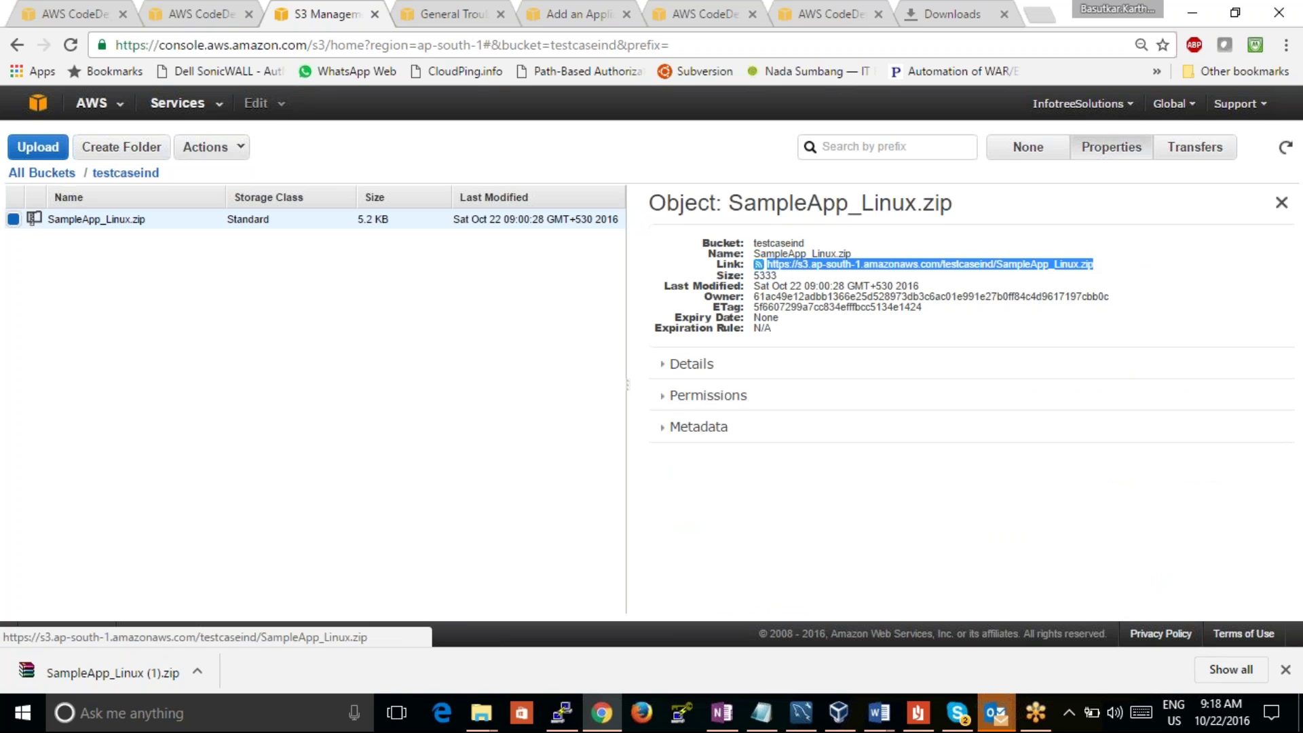
left_click(170, 20)
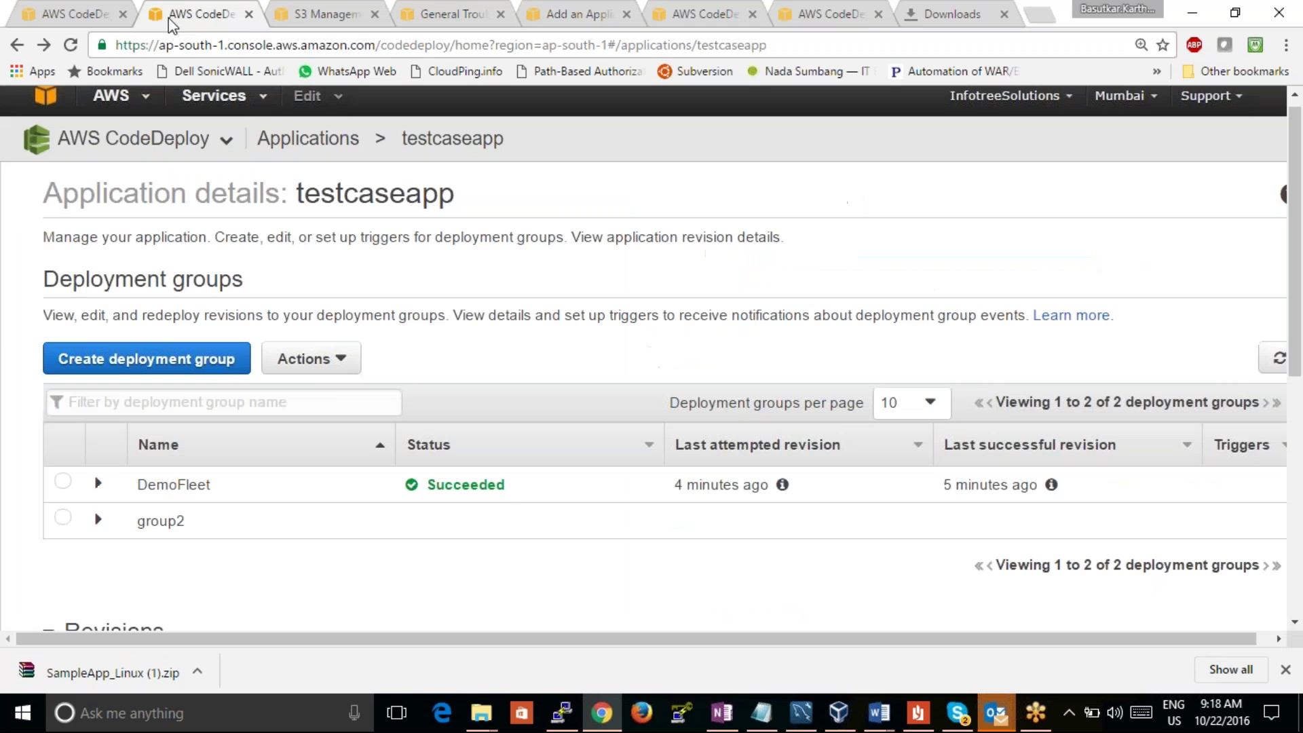
Step: Paste the SampleApp_Linux.zip S3 link into Revision Location, keeping Amazon S3 as revision type
left_click(55, 20)
triple_click(618, 231)
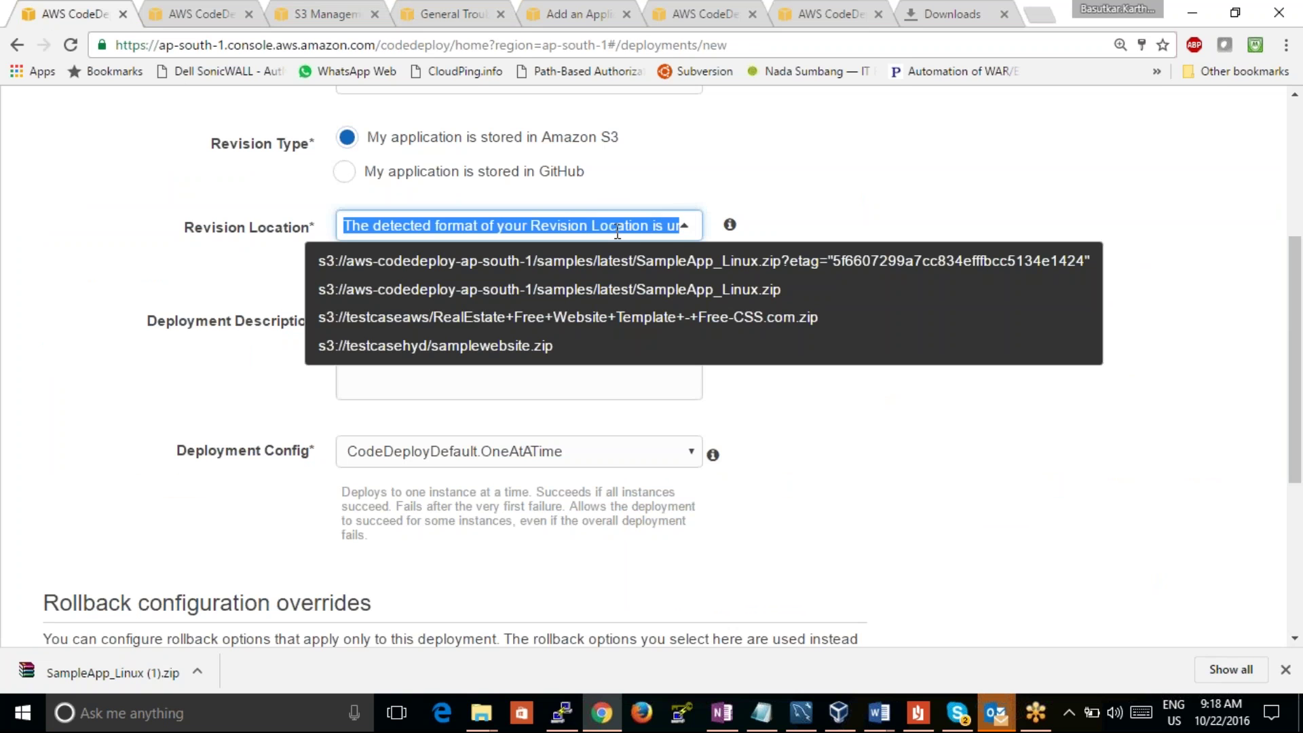
type("https://s3.ap-south-1.amazonaws.com/testcaseind/SampleApp_Linux.zip")
left_click(853, 167)
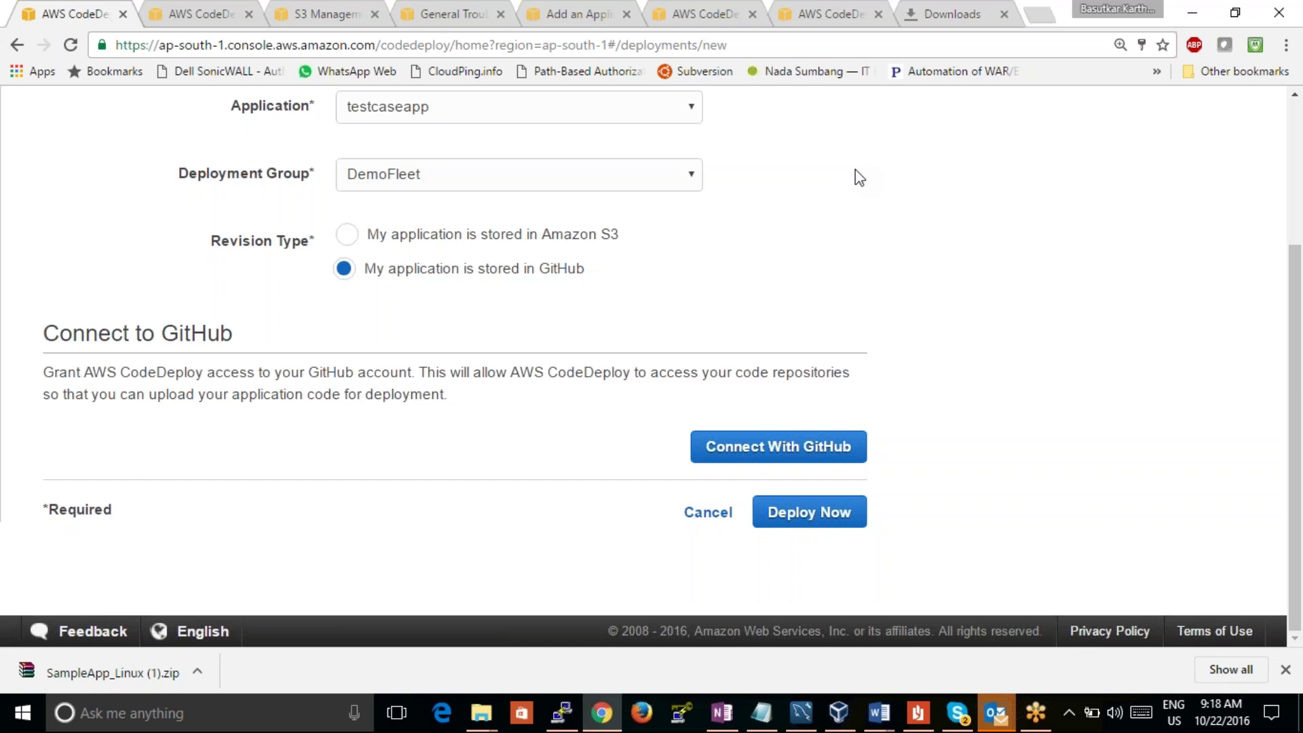
left_click_drag(1297, 387, 1242, 271)
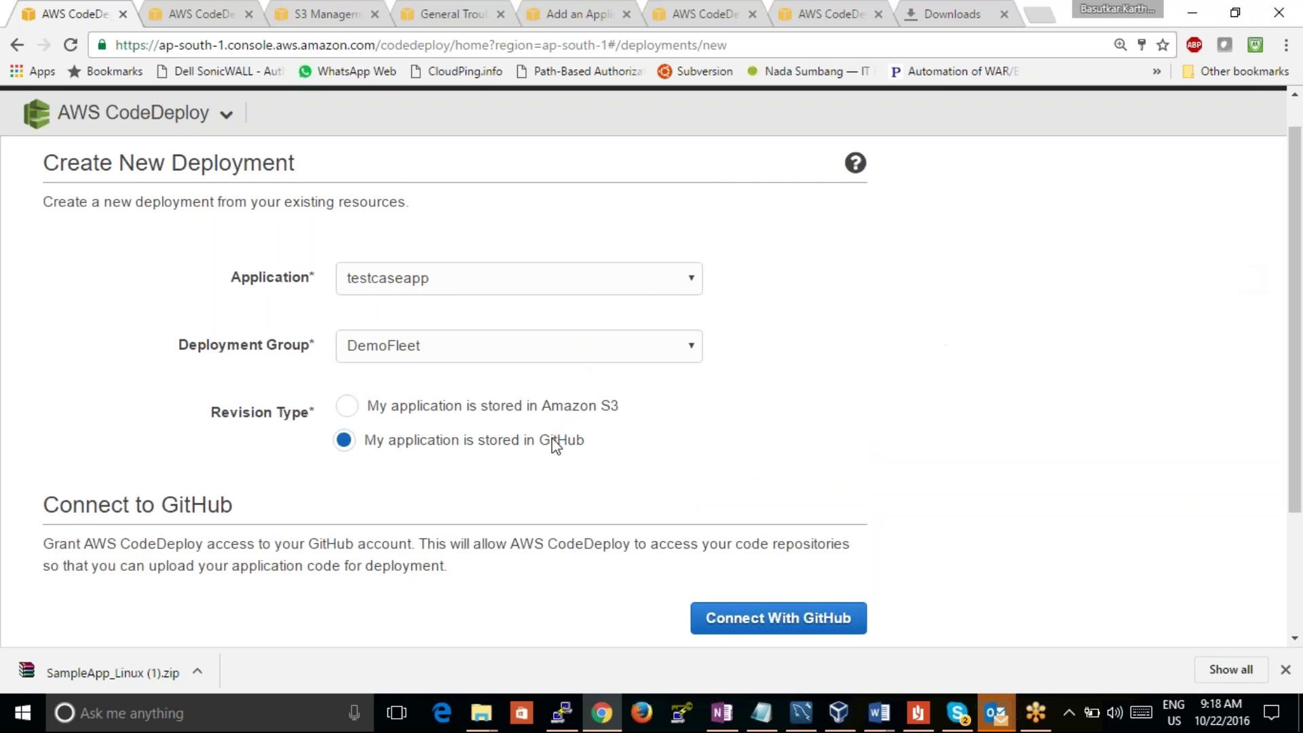
left_click(569, 405)
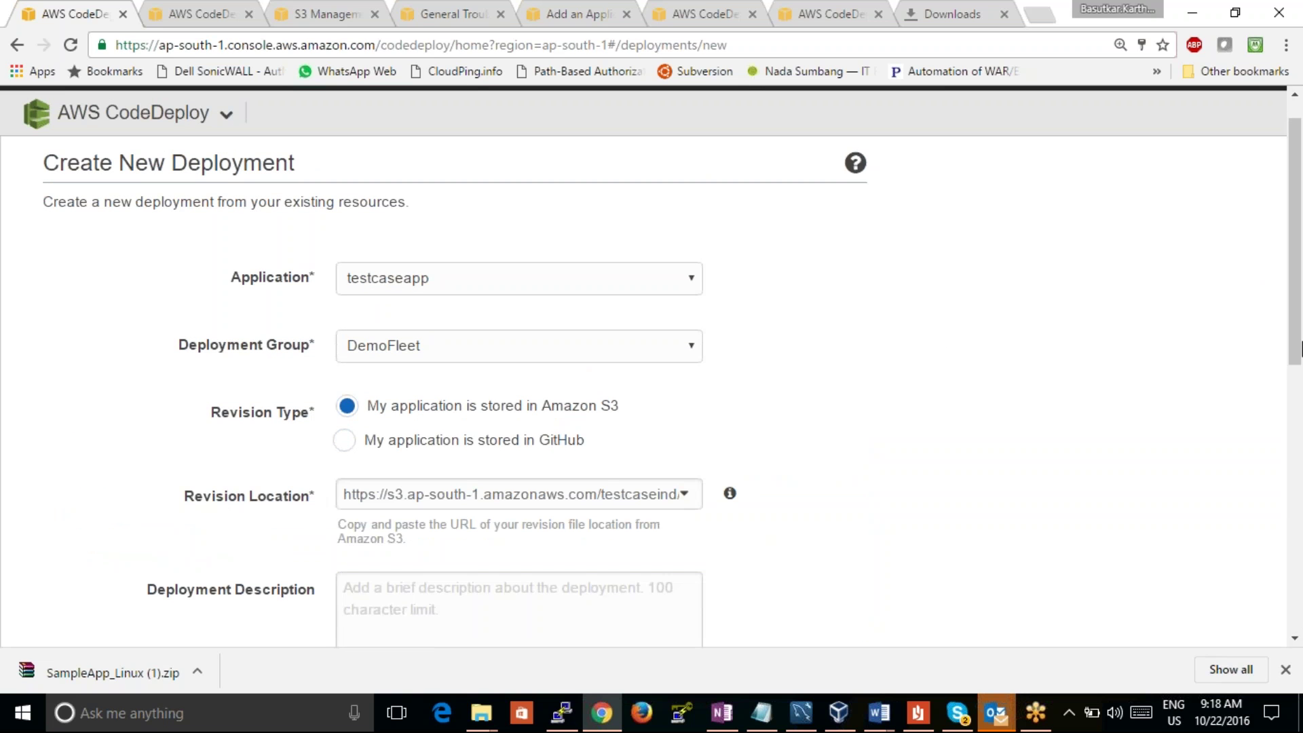
left_click_drag(1296, 299, 1299, 468)
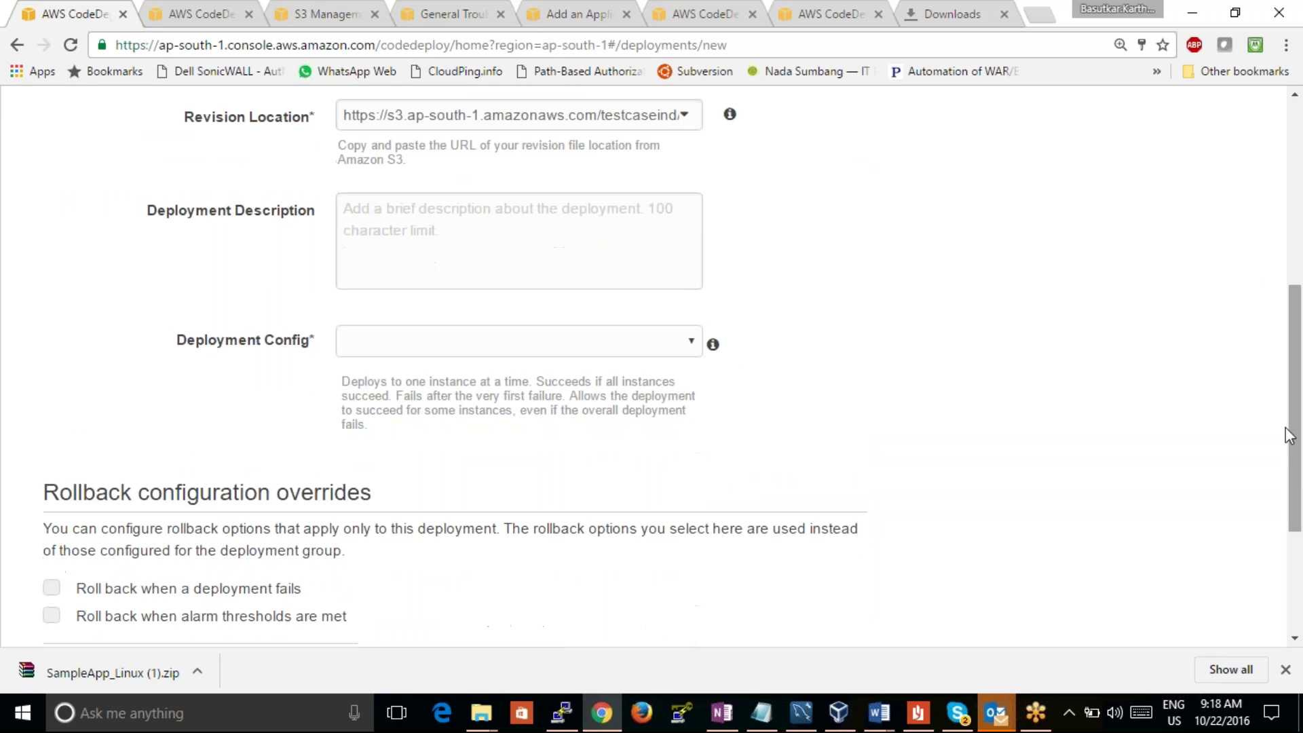
Step: Choose CodeDeployDefault.AllAtOnce as the deployment configuration and submit with Deploy Now
left_click(687, 350)
left_click(637, 392)
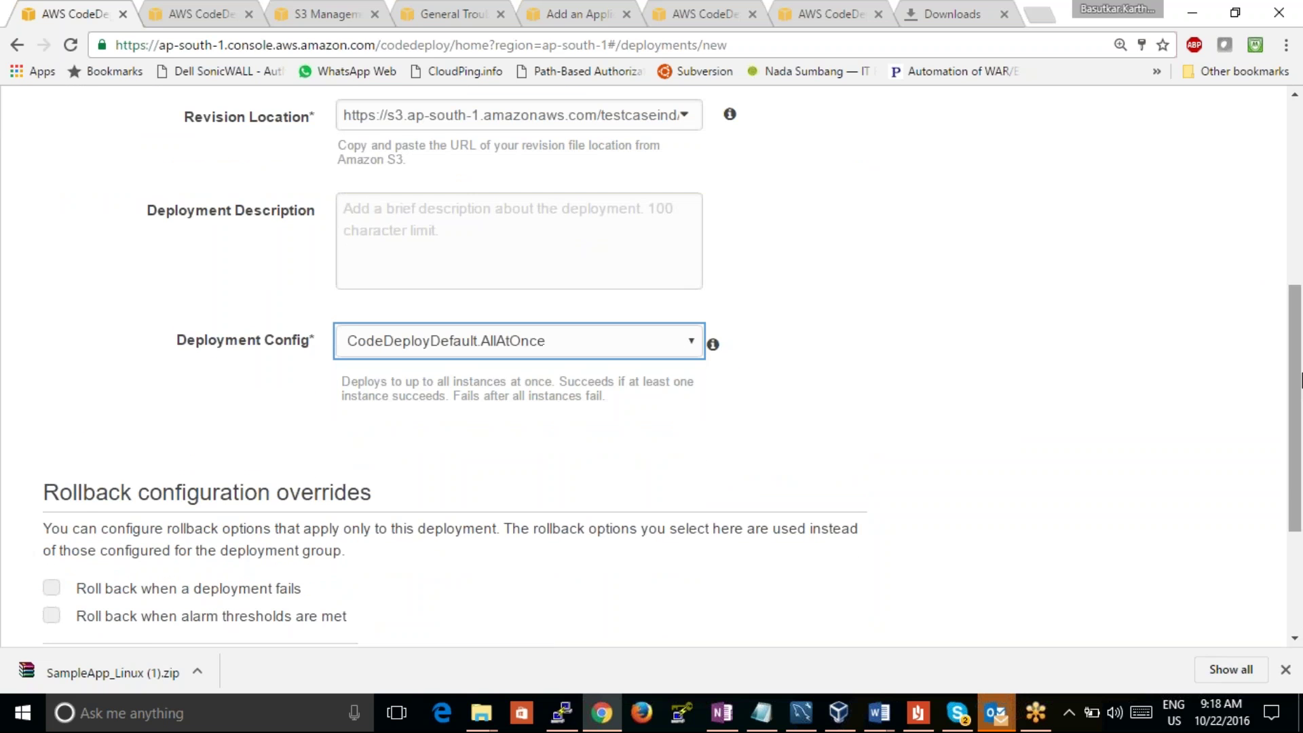
left_click_drag(1296, 408, 1297, 505)
left_click(823, 516)
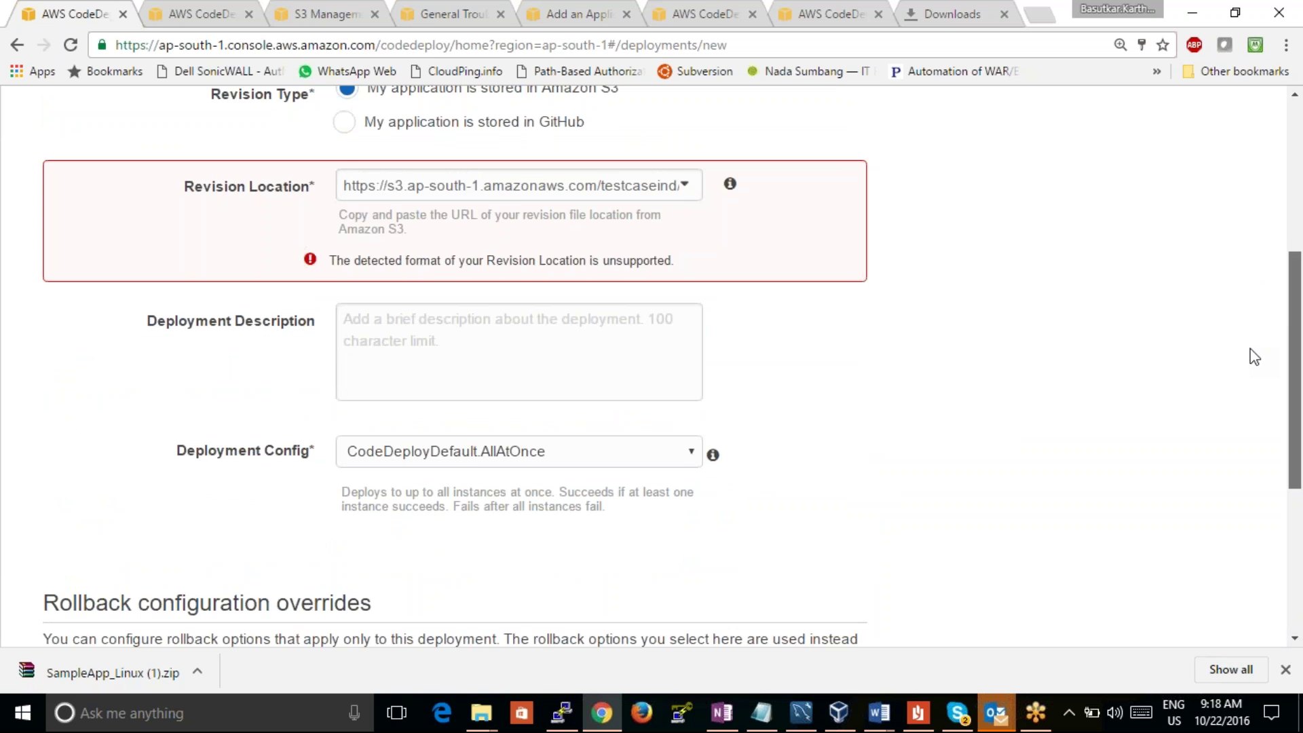
scroll(1249, 359, "down", 1)
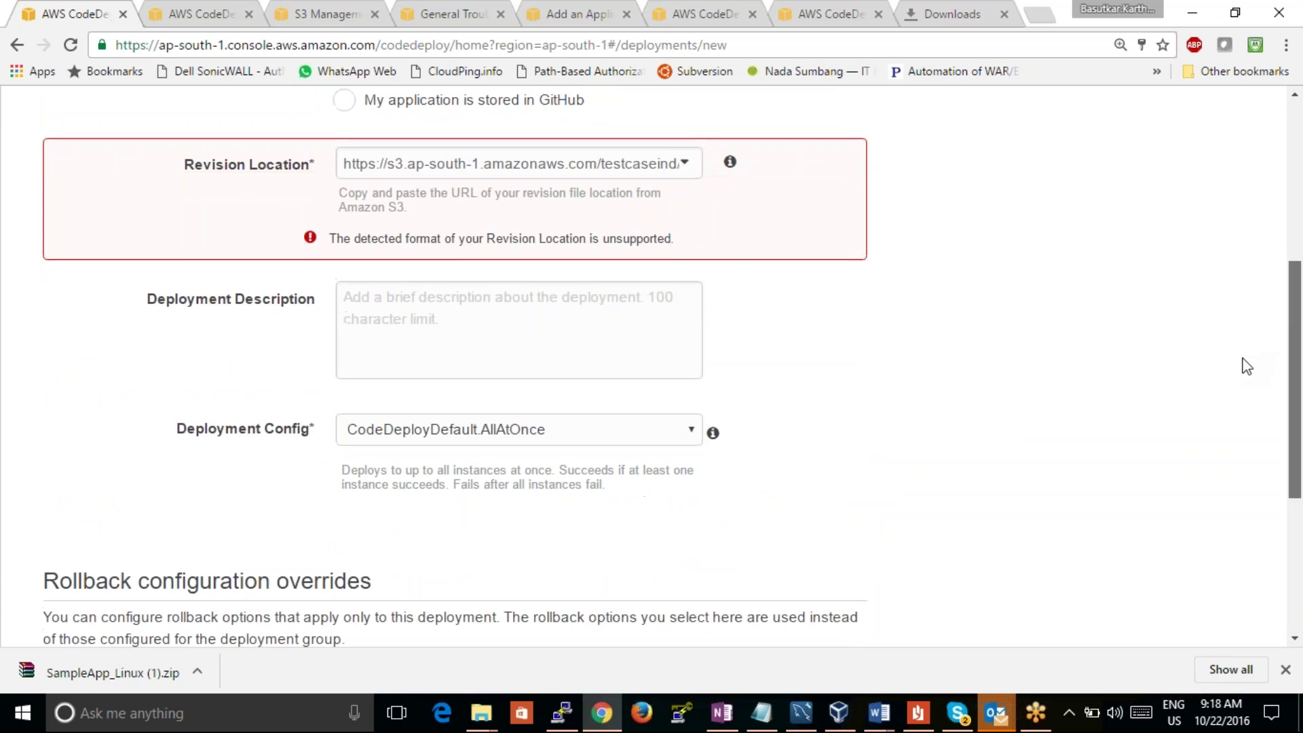
scroll(1207, 366, "up", 1)
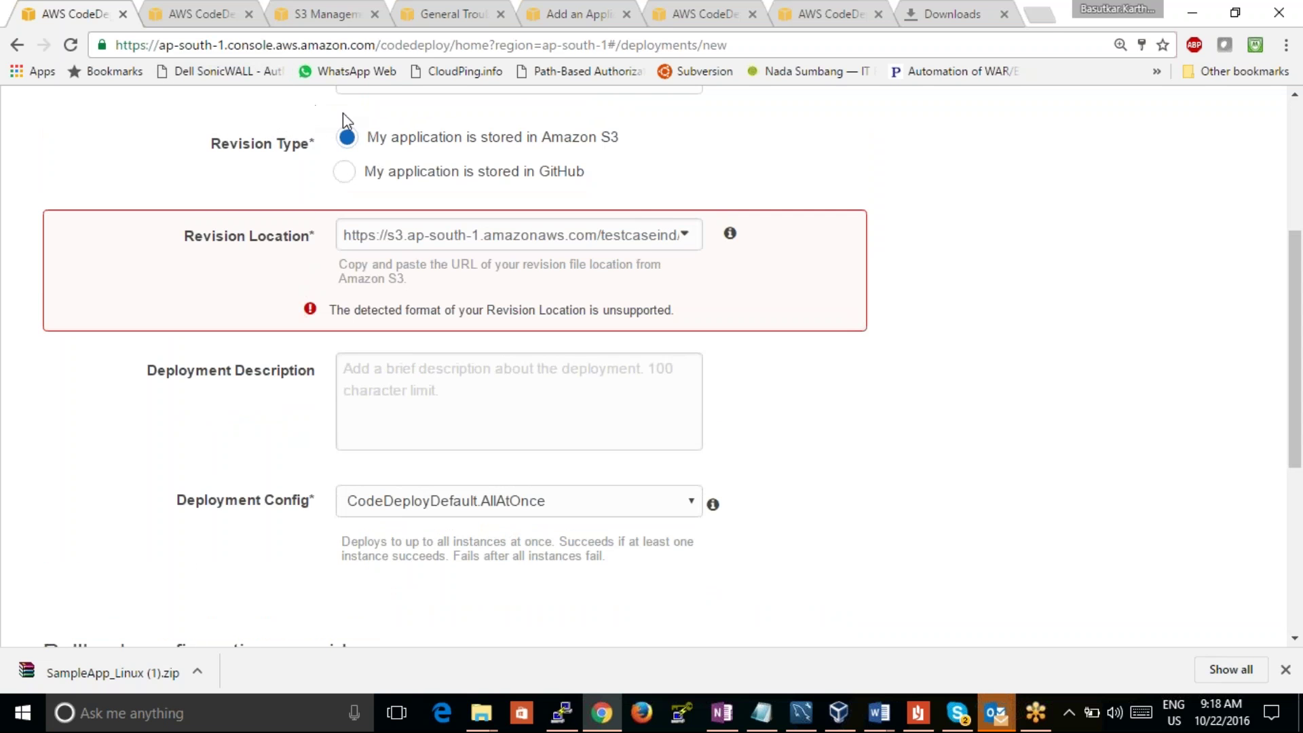
Step: Inspect the flagged revision location, then return to the S3 object properties
left_click(476, 239)
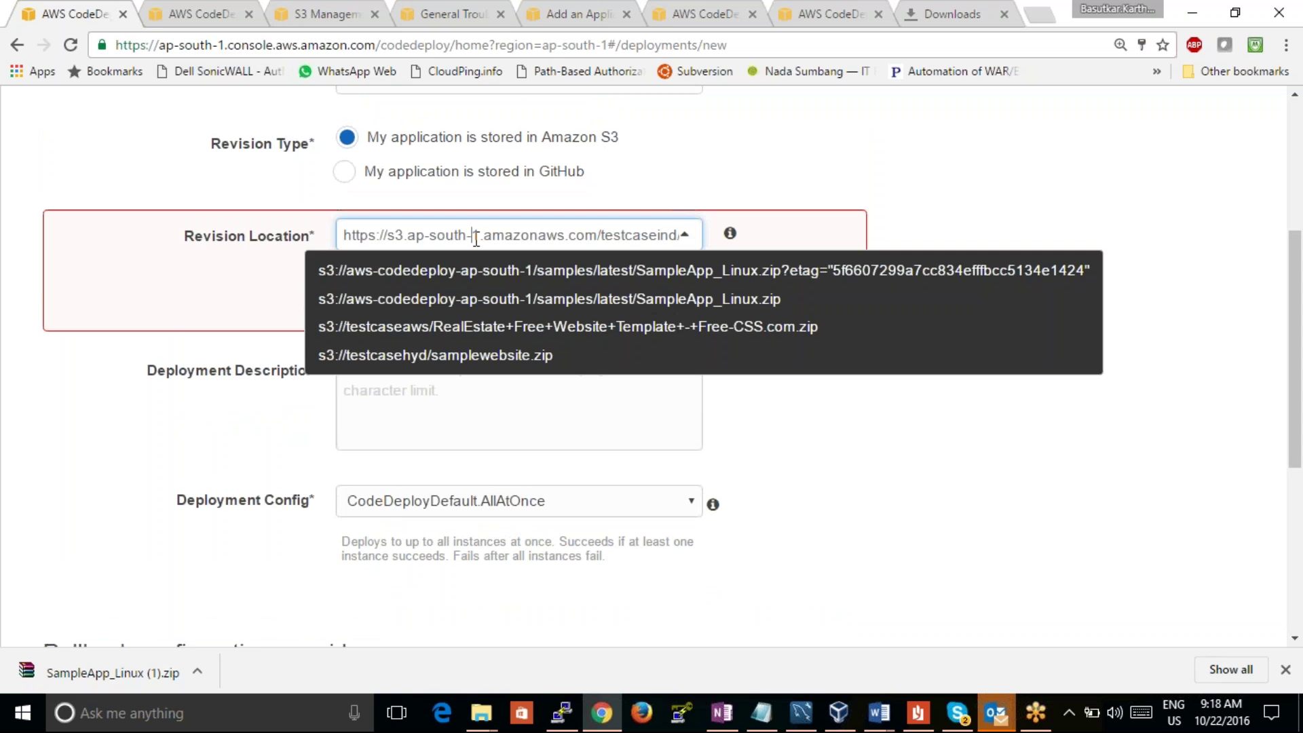
key("Right")
key("Right")
key("Right")
key("Right")
key("Right")
key("Right")
key("Right")
key("Right")
key("Right")
key("Right")
key("Right")
key("Right")
key("Right")
key("Right")
key("Right")
key("Right")
key("Right")
key("Right")
key("Right")
key("Right")
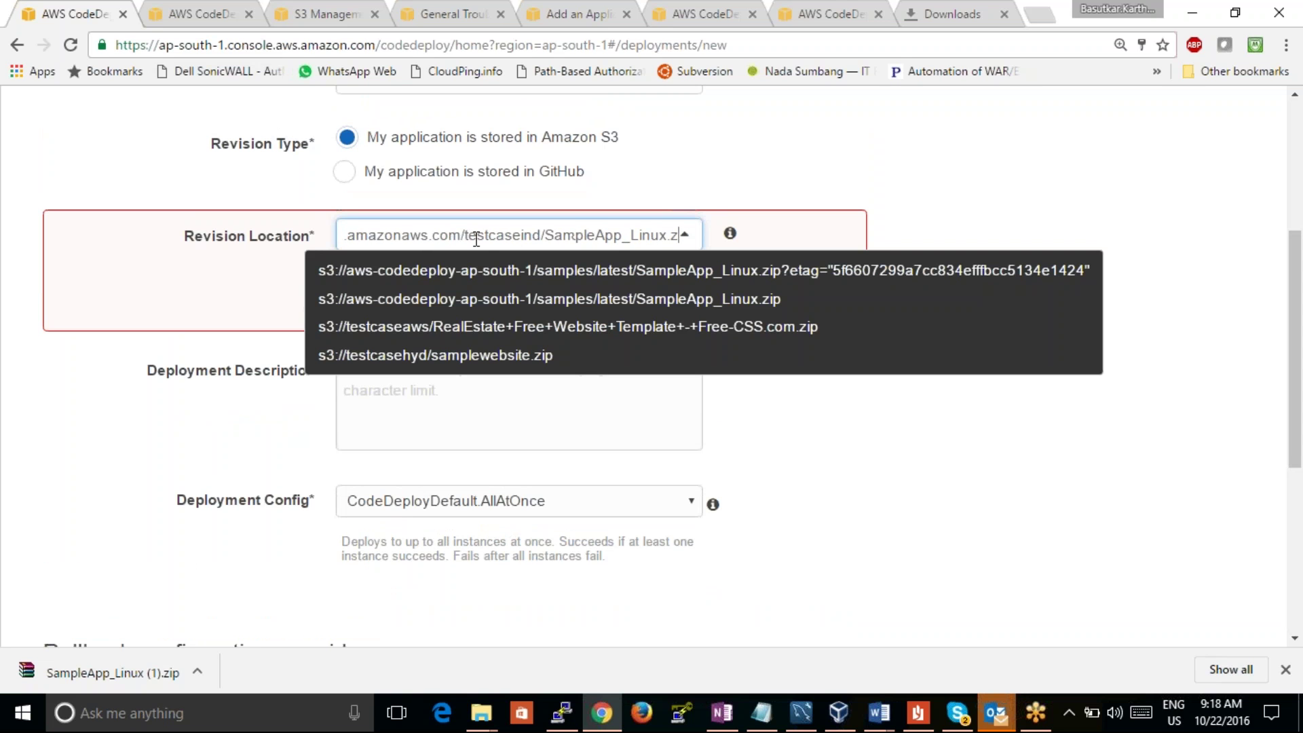
left_click(200, 13)
left_click(319, 13)
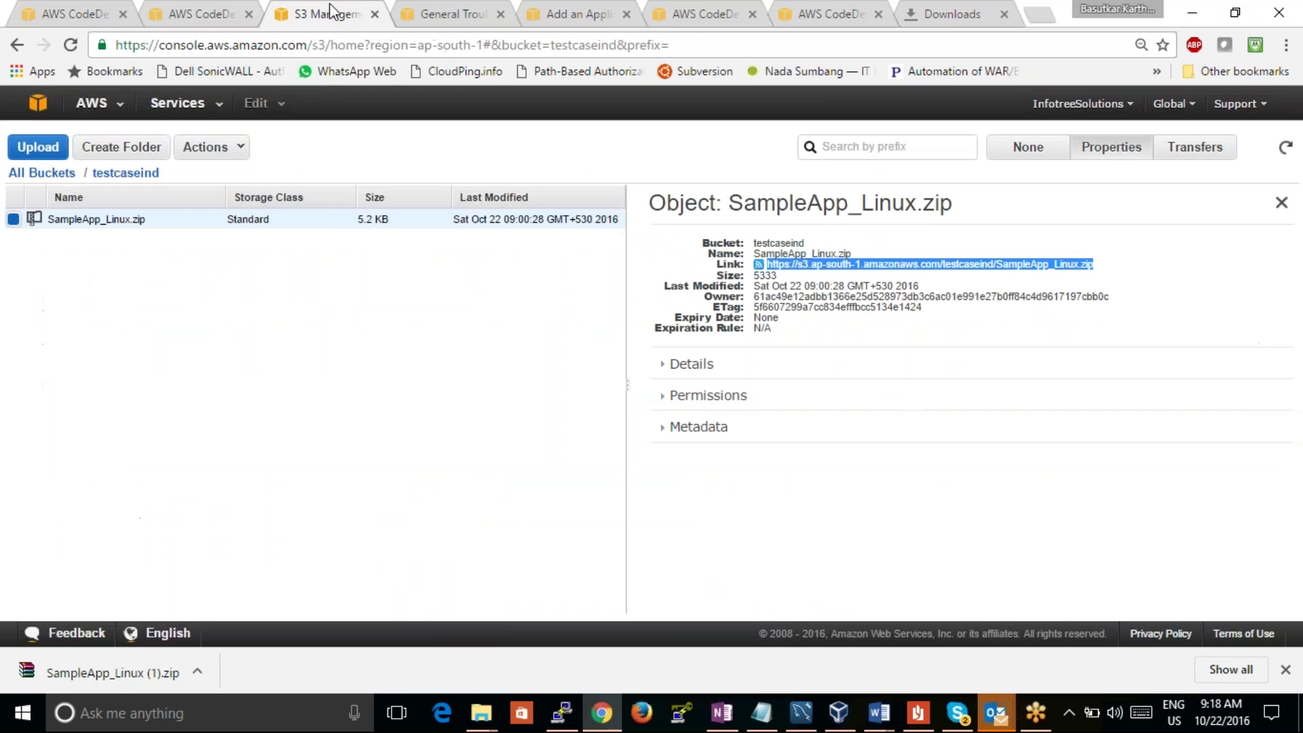
Step: Reload the testcaseind bucket page and search Google for 'github' to open github.com
left_click(74, 48)
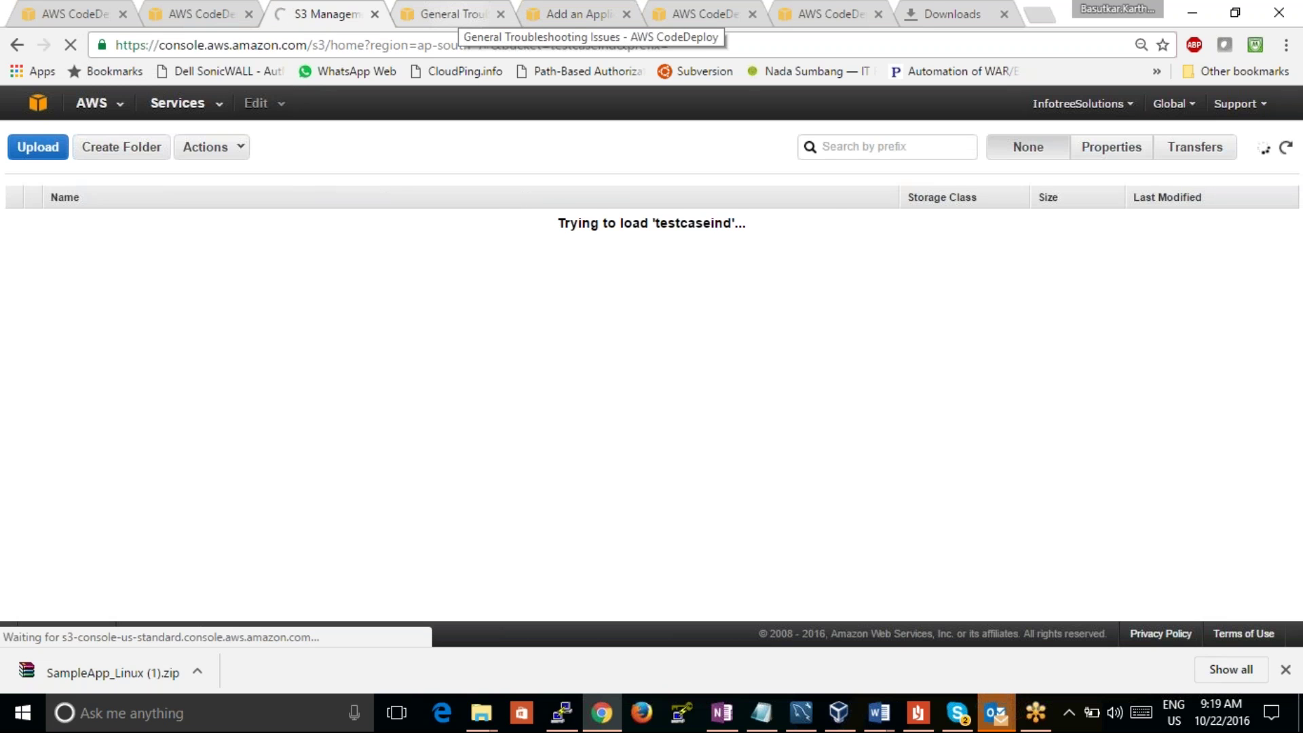
left_click(461, 15)
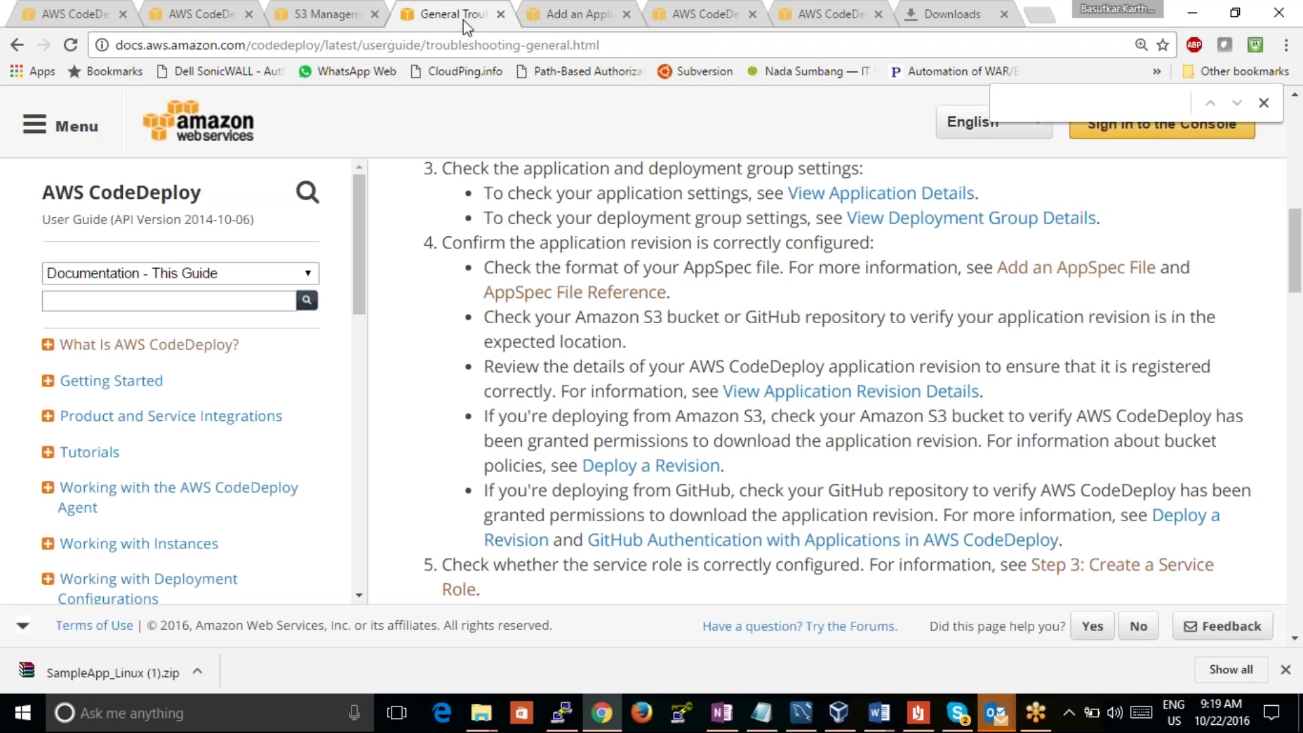
type("github")
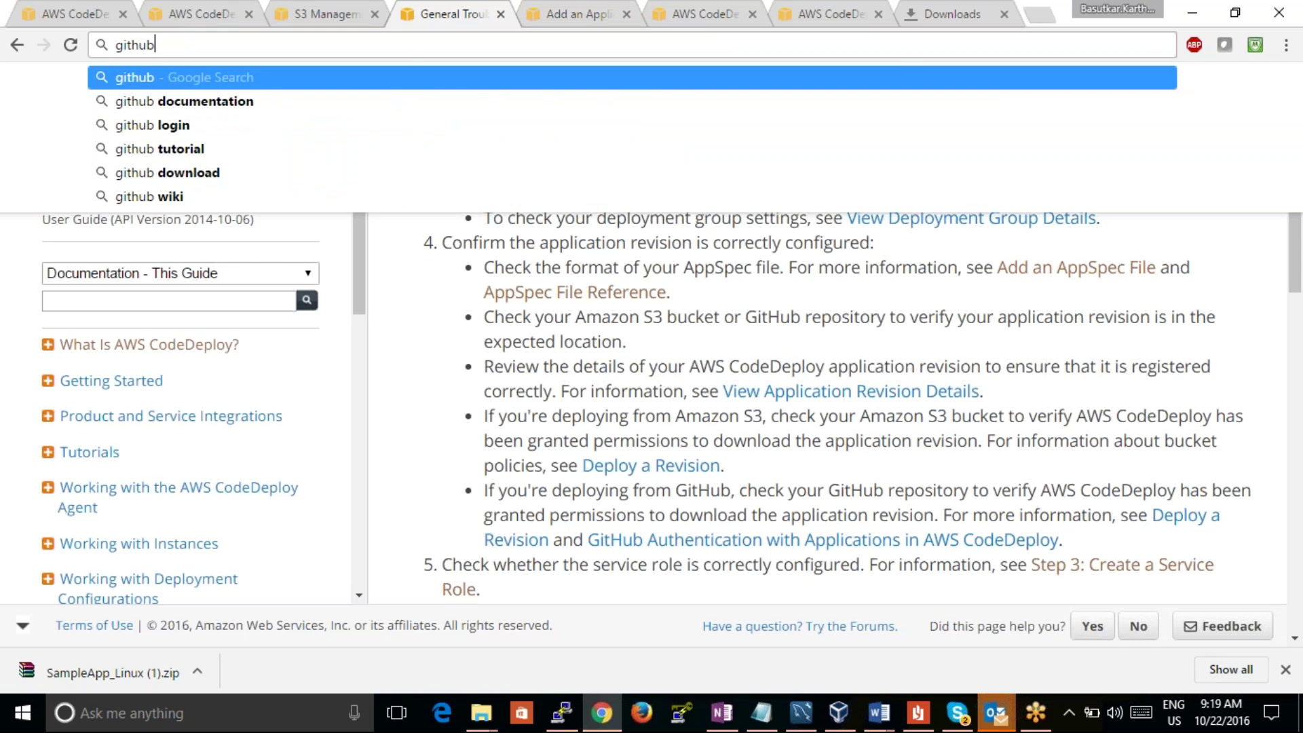
key("Return")
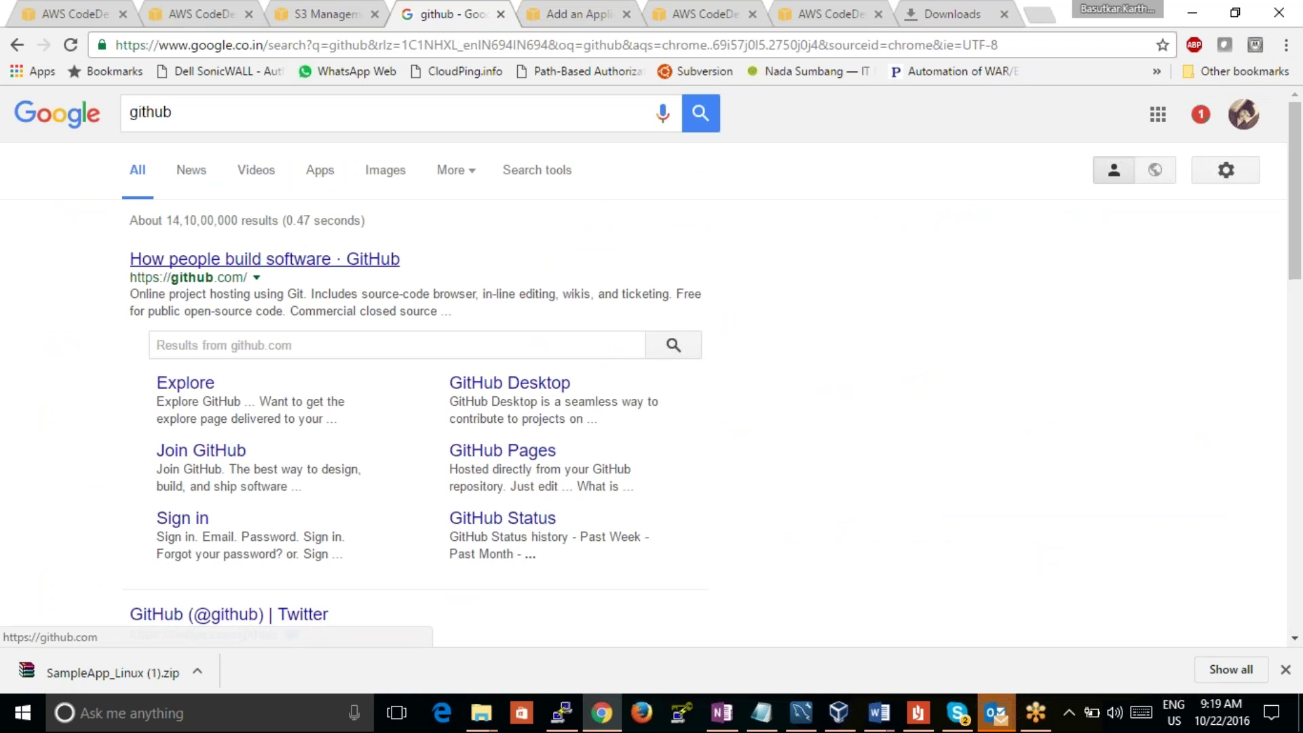
left_click(296, 258)
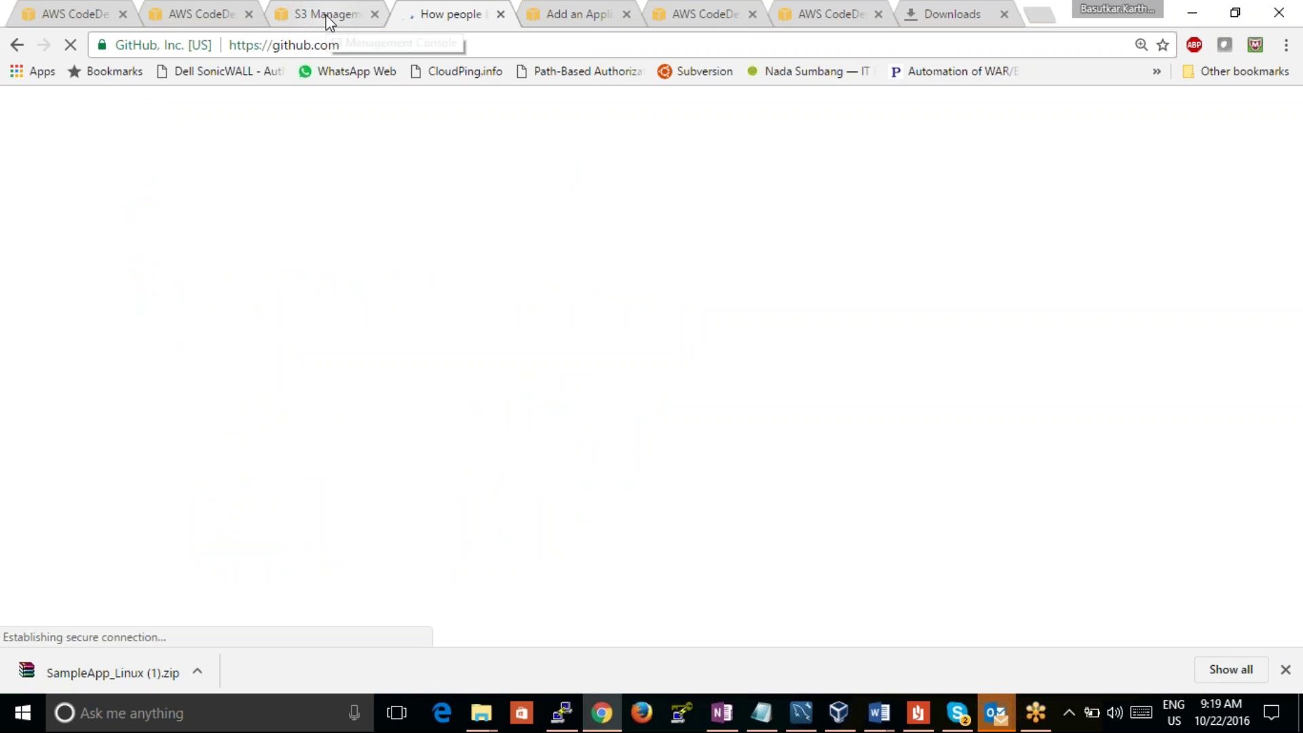
left_click(326, 16)
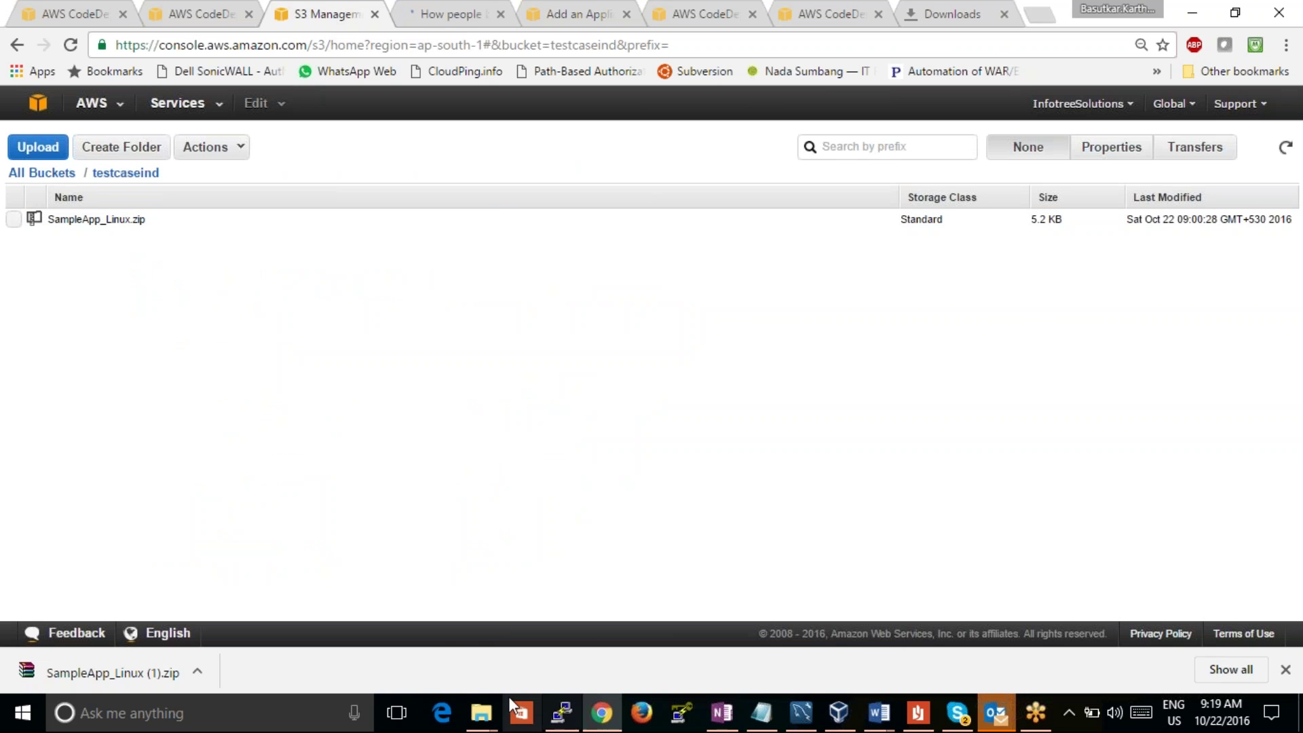
Step: Upload samplewebsite.zip (454.1 KB) from the sample website folder to the testcaseind bucket
mouse_move(490, 718)
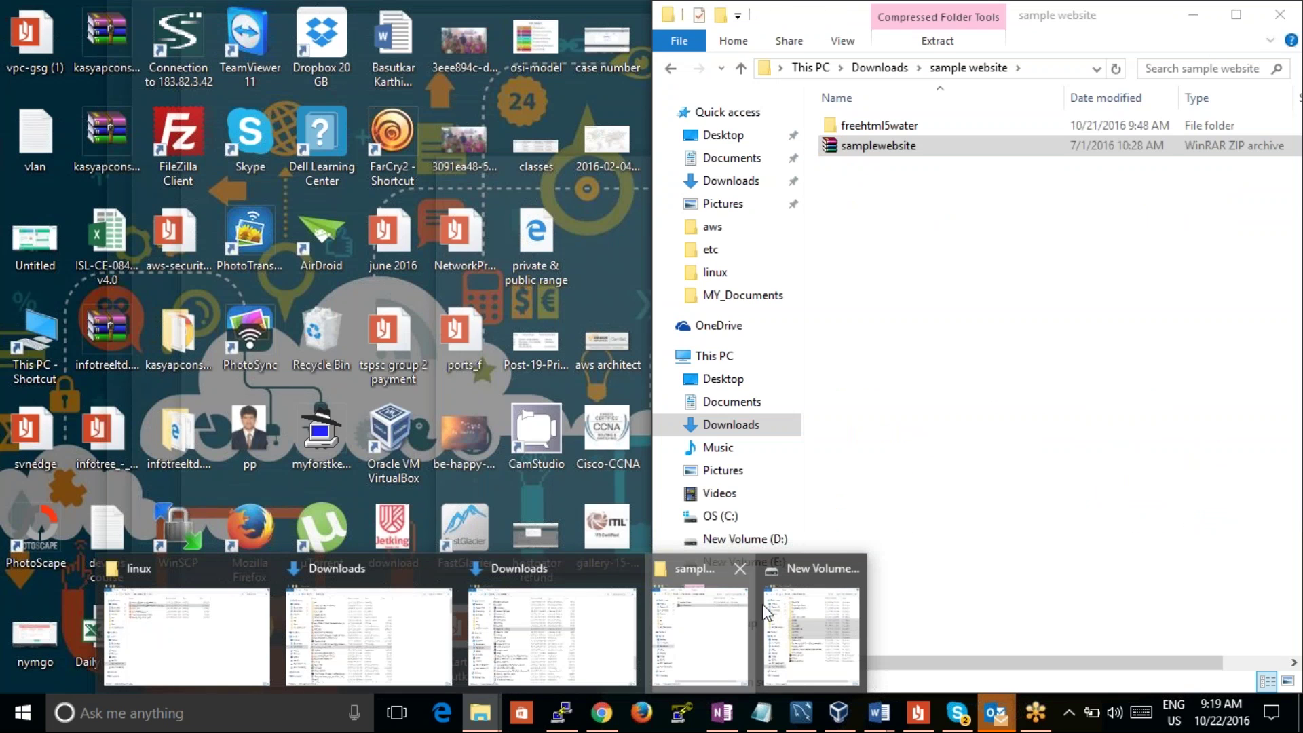
left_click(765, 608)
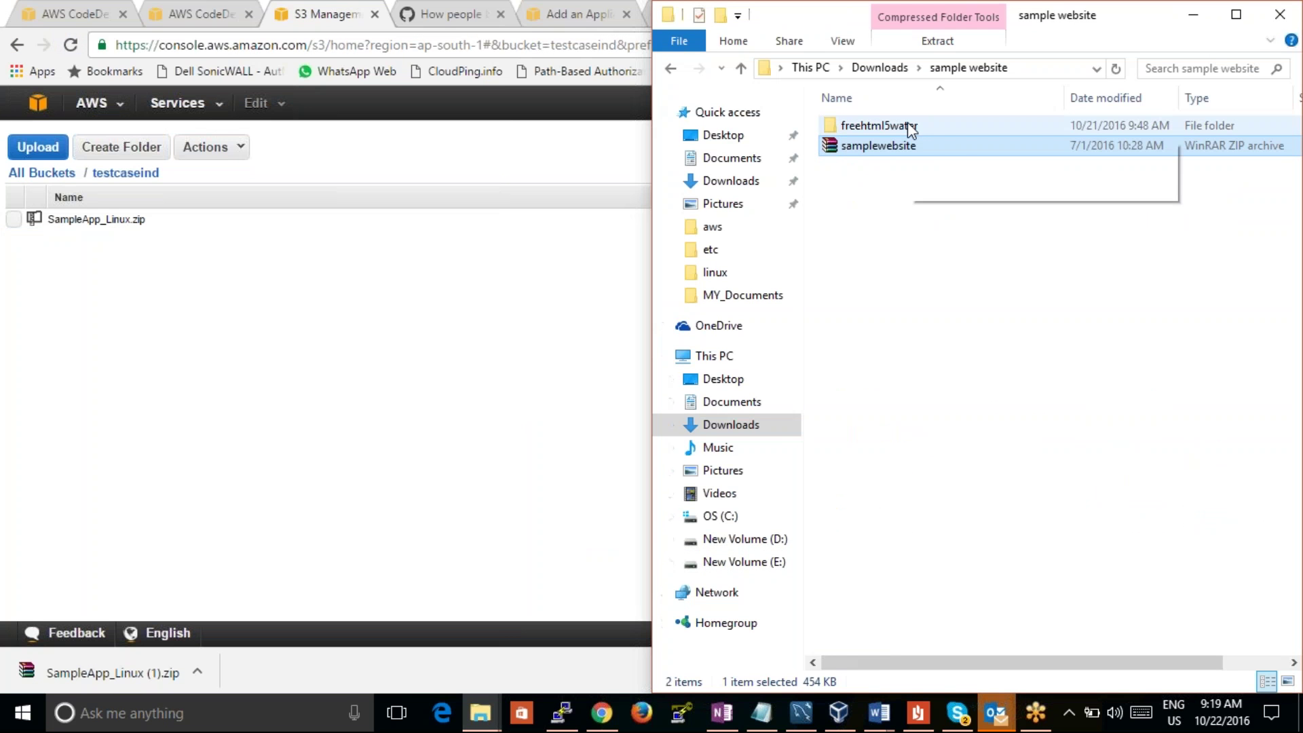
left_click_drag(879, 145, 882, 270)
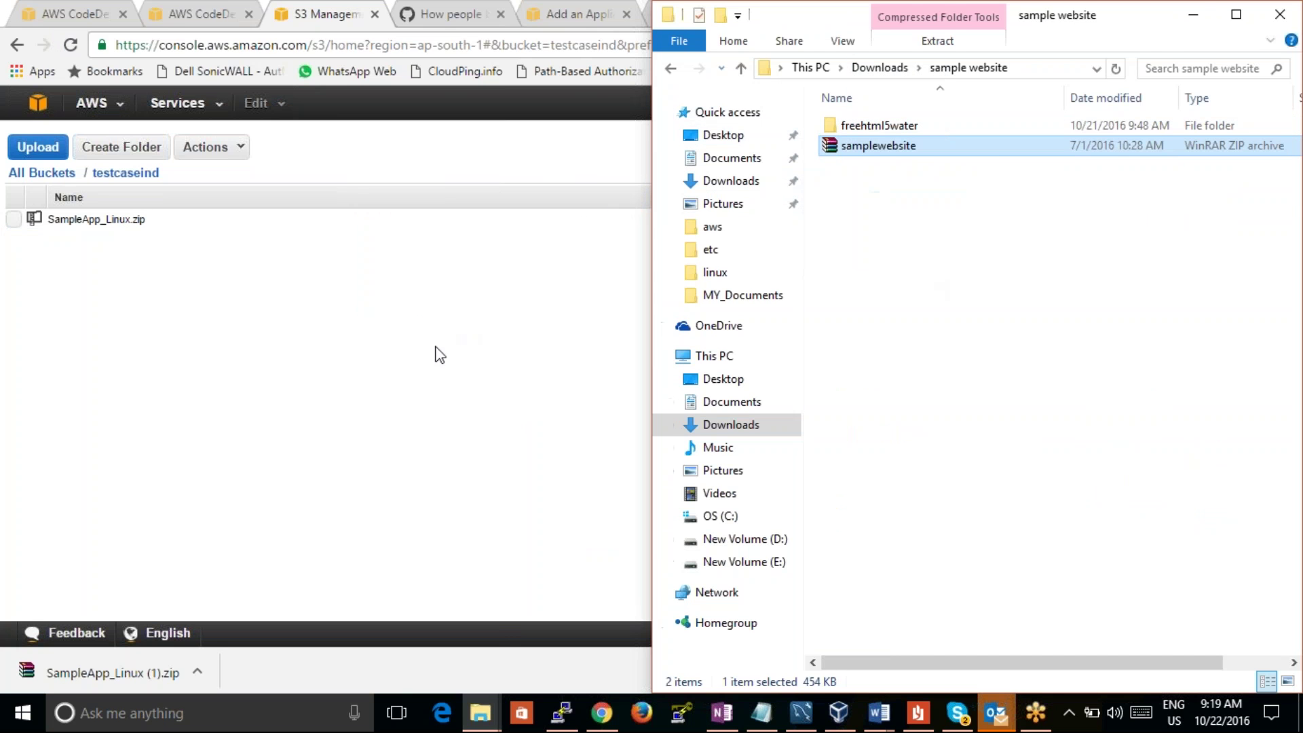
left_click(436, 355)
left_click(38, 147)
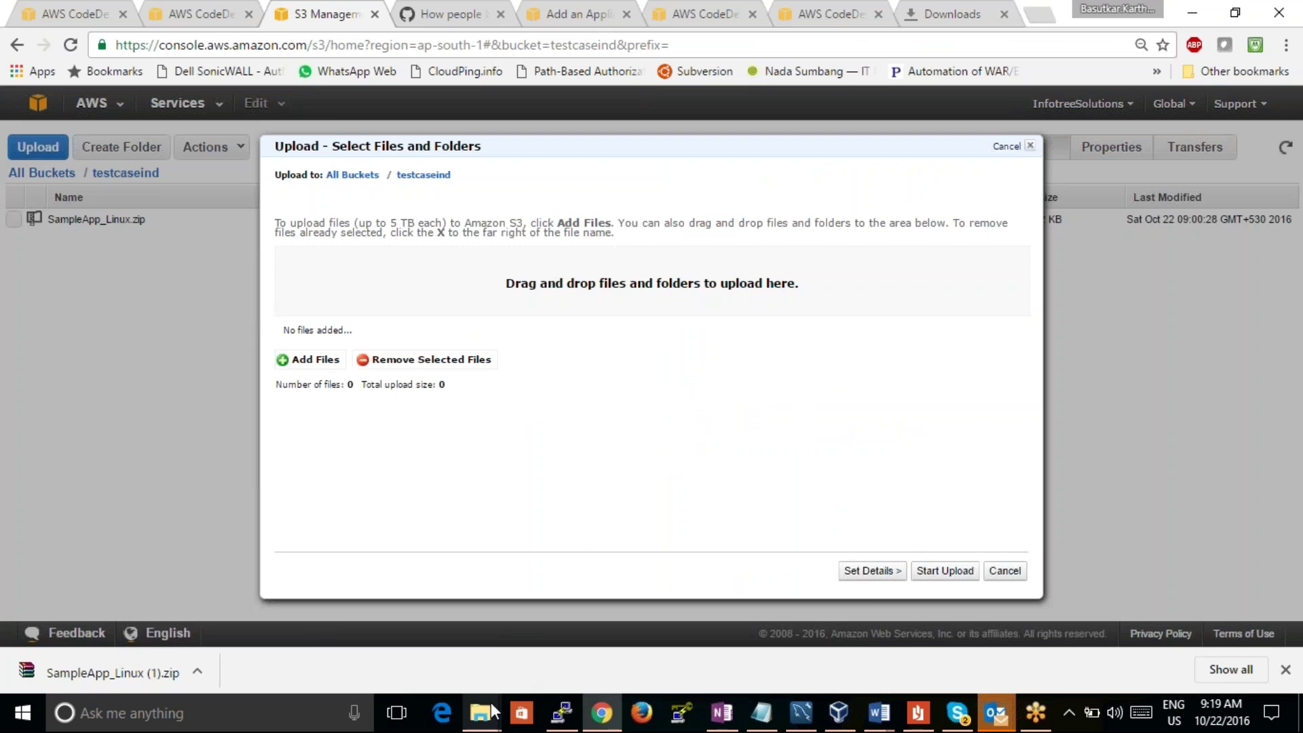
left_click(480, 711)
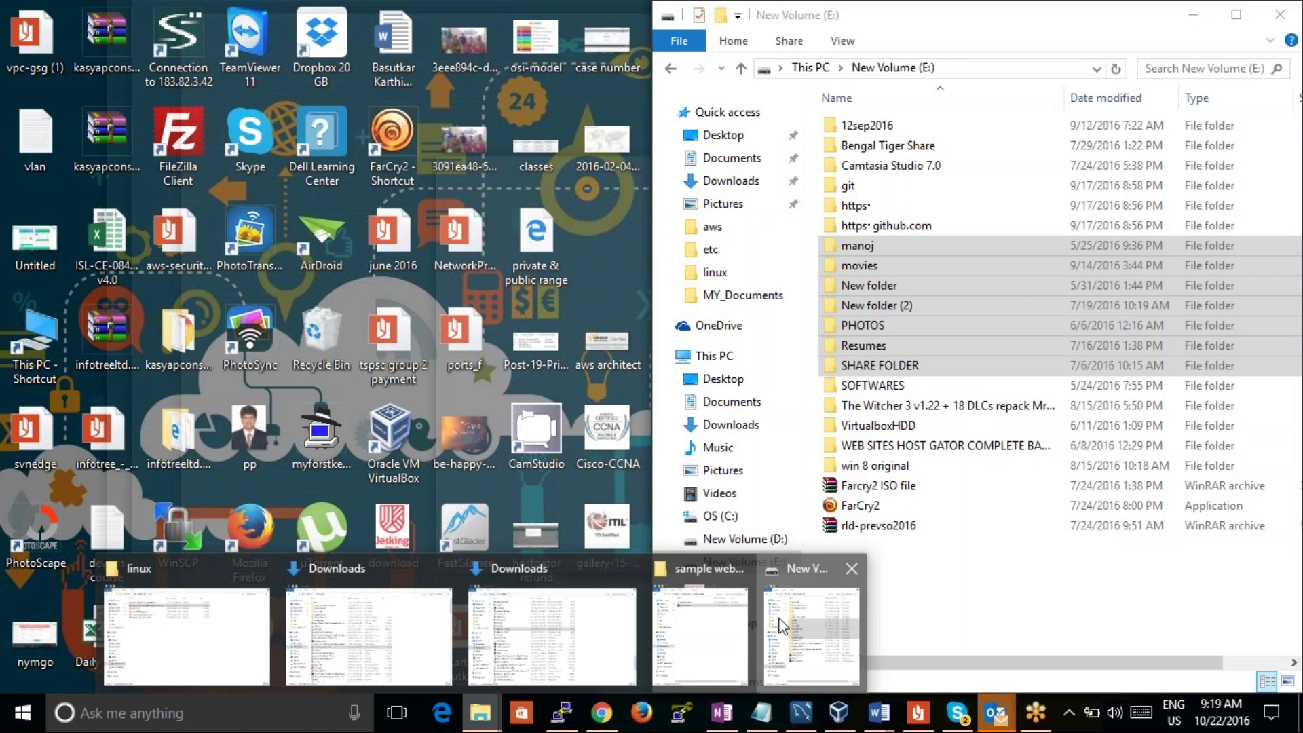
left_click(782, 625)
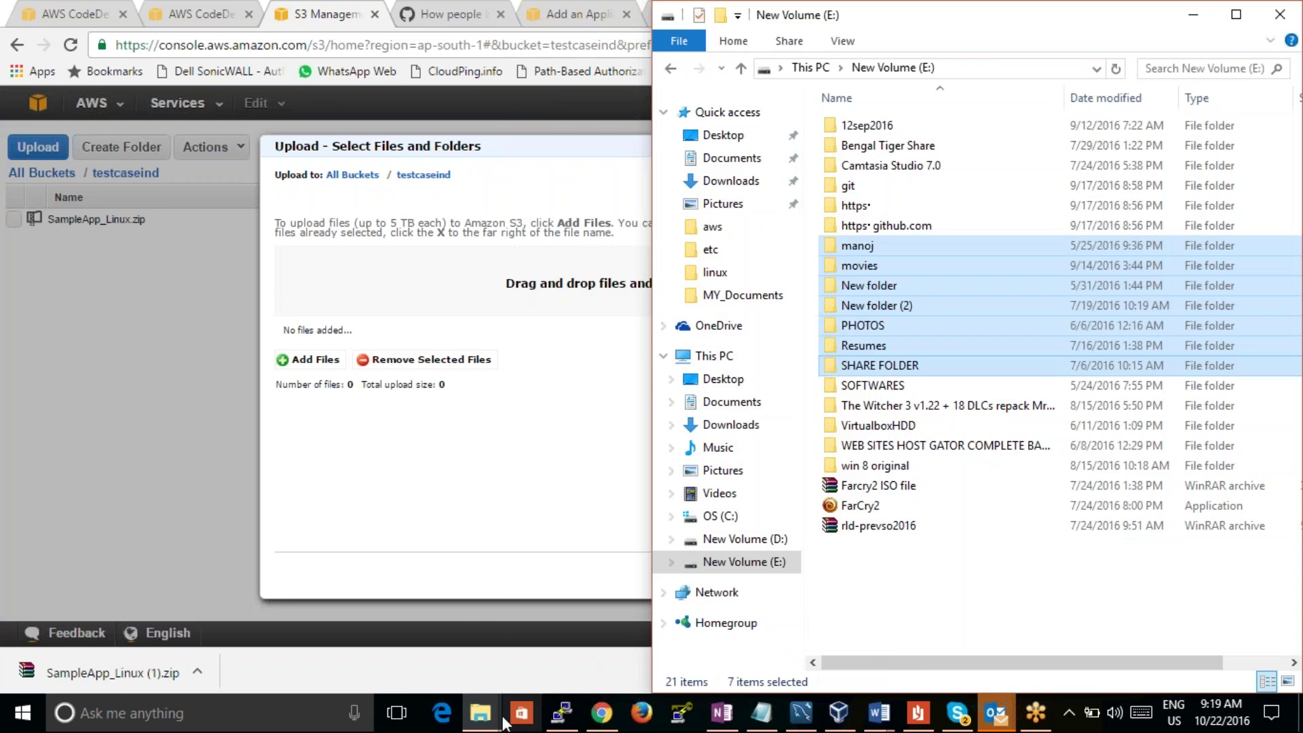
left_click(480, 712)
left_click(693, 628)
left_click_drag(973, 144, 492, 278)
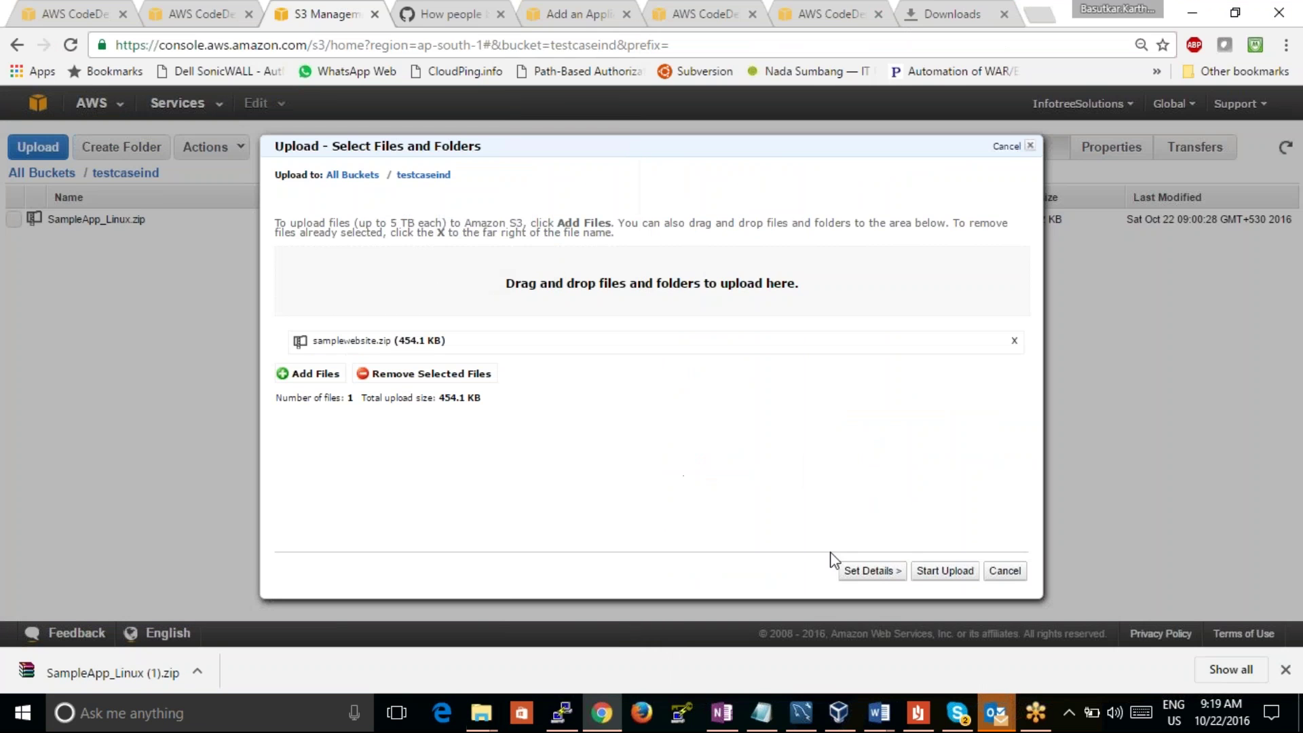
left_click(946, 572)
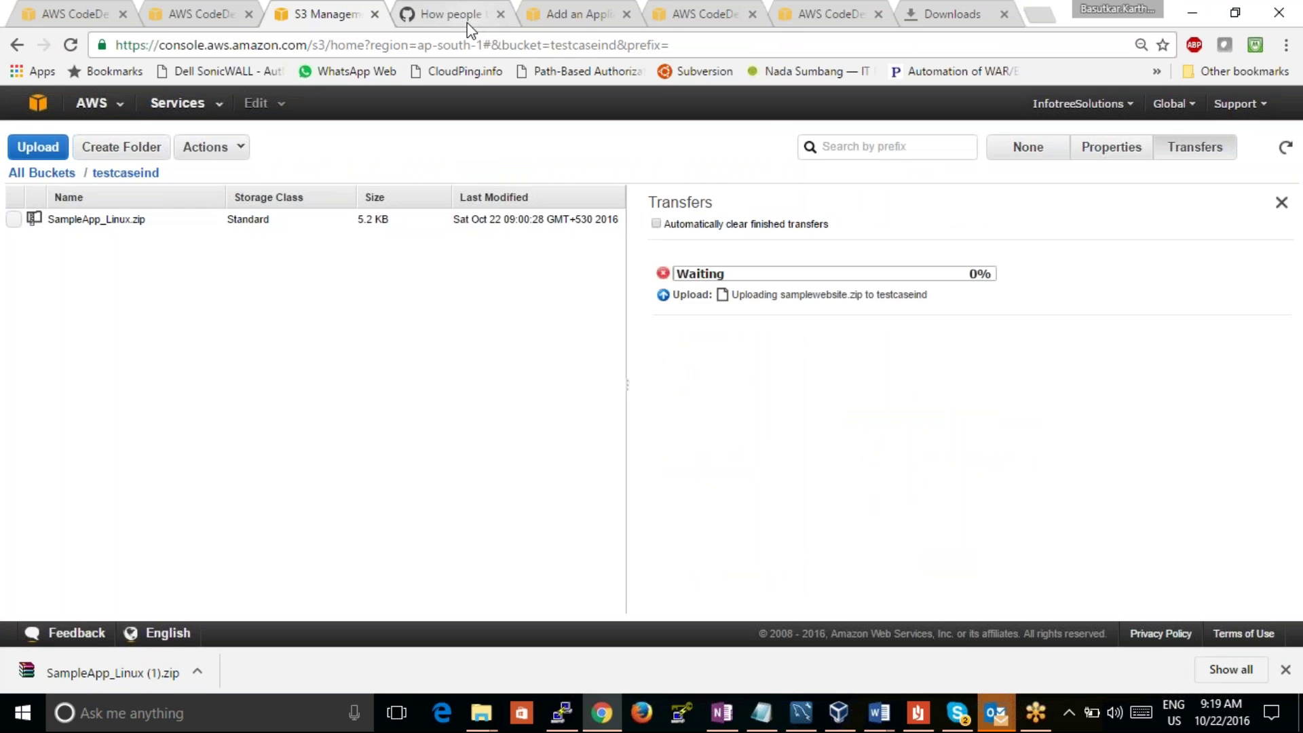
left_click(461, 15)
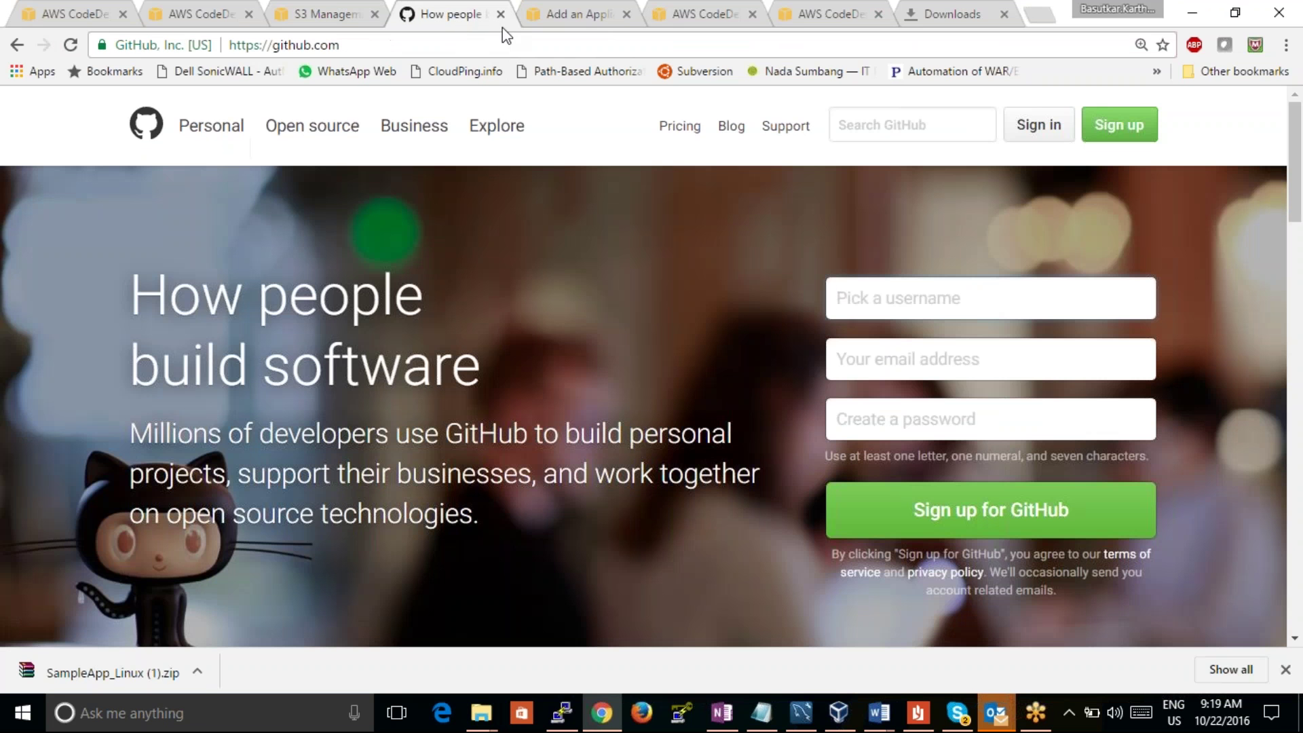
Step: Try signing in to GitHub with the account email and password
left_click(1039, 127)
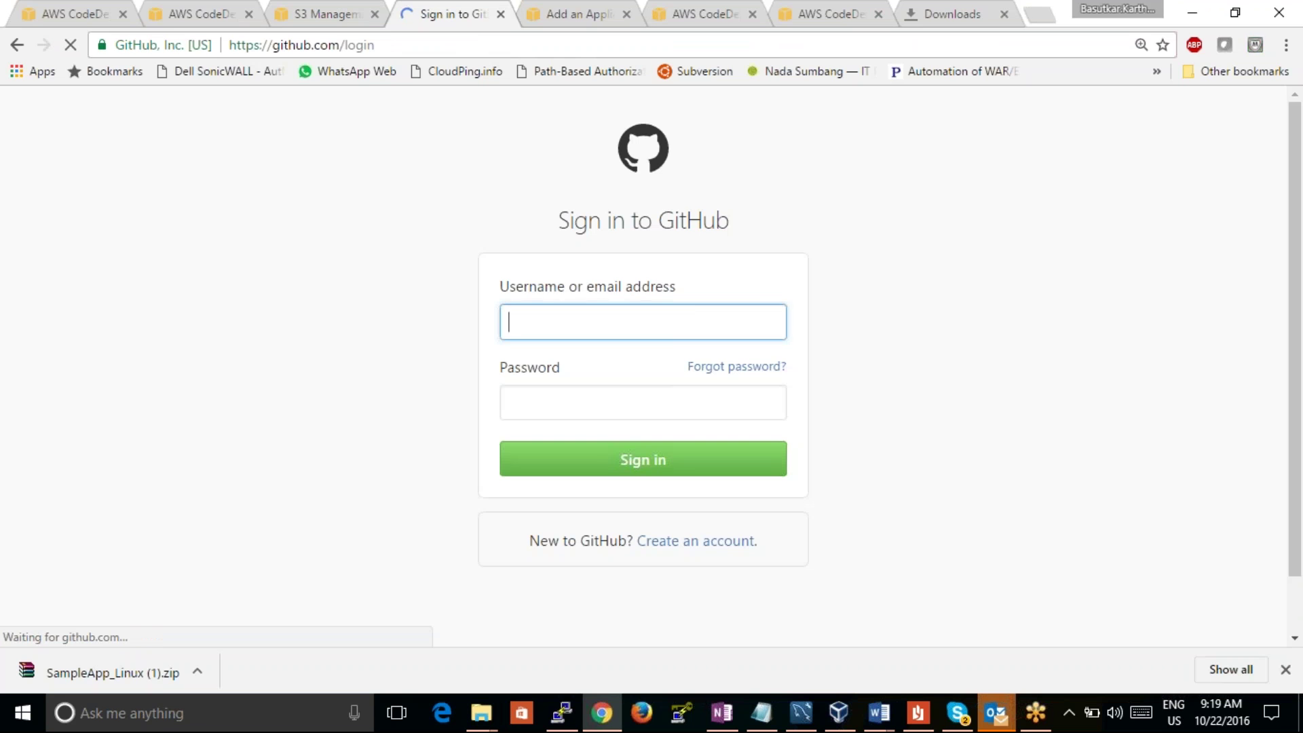
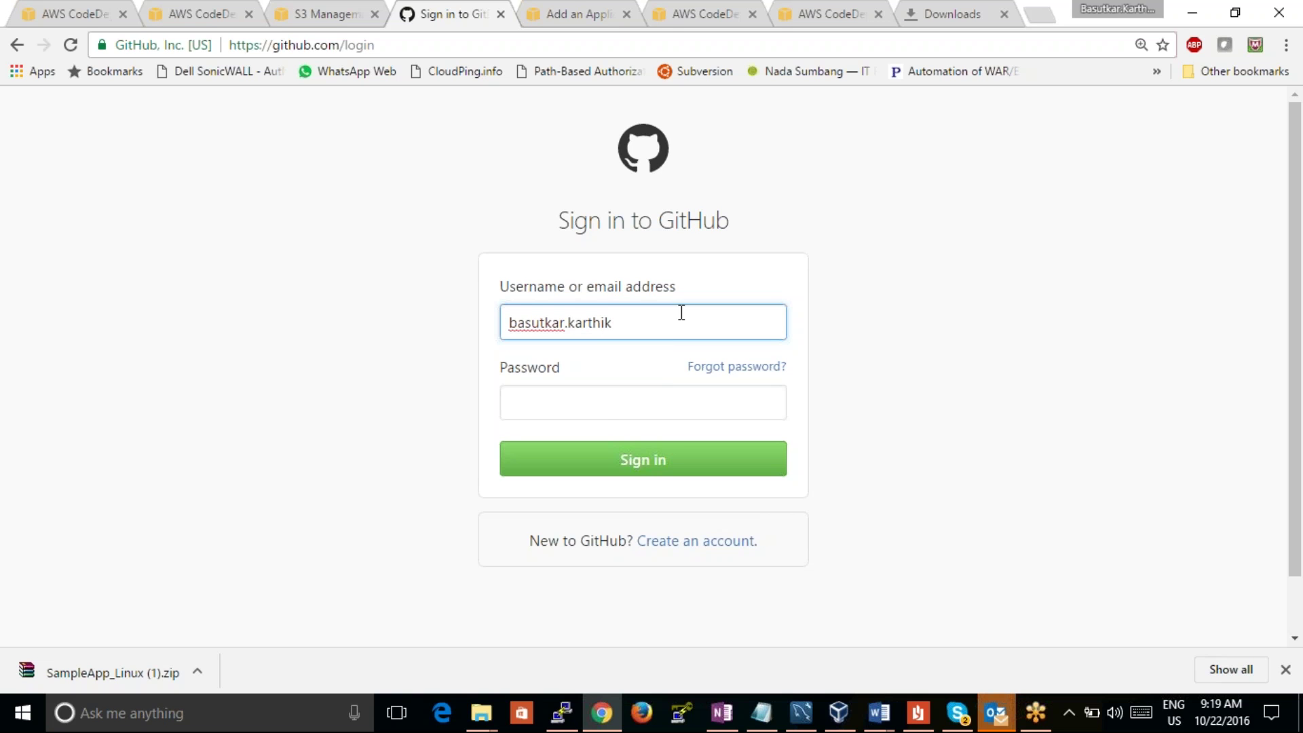
left_click(609, 405)
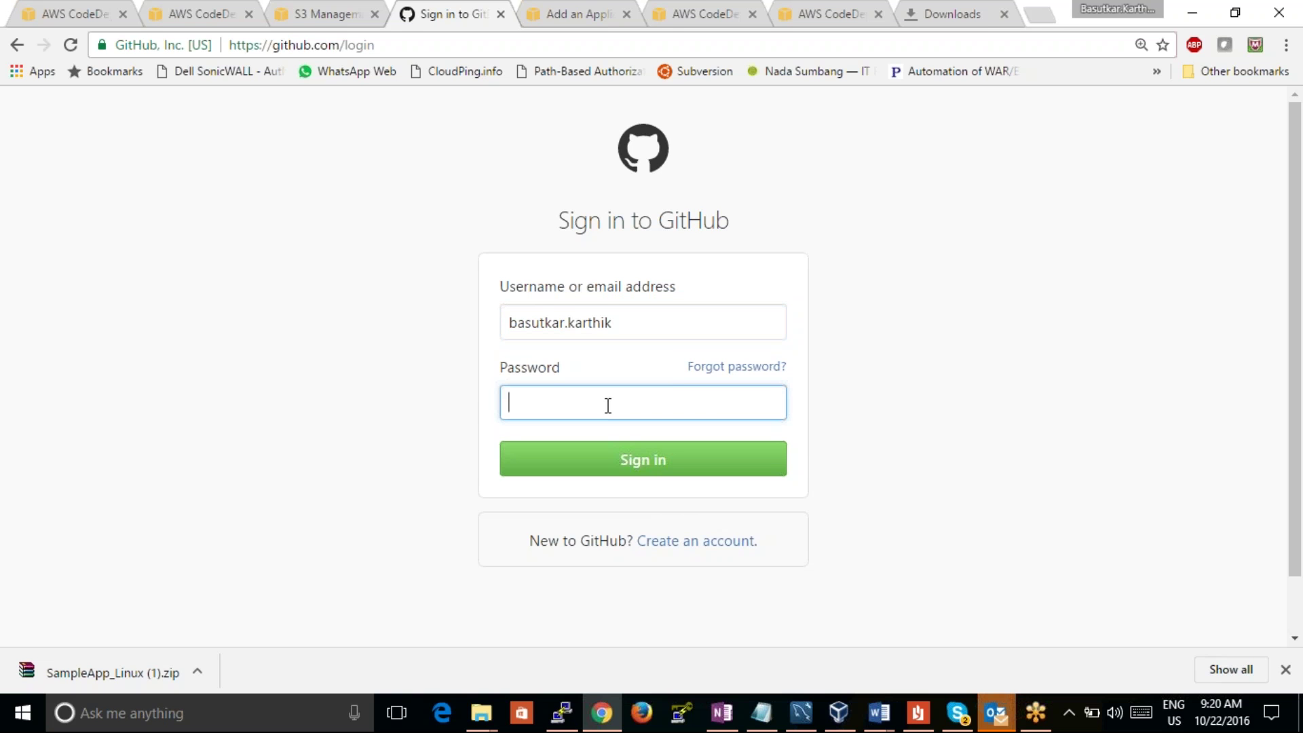
left_click(632, 314)
type("@gmail.com")
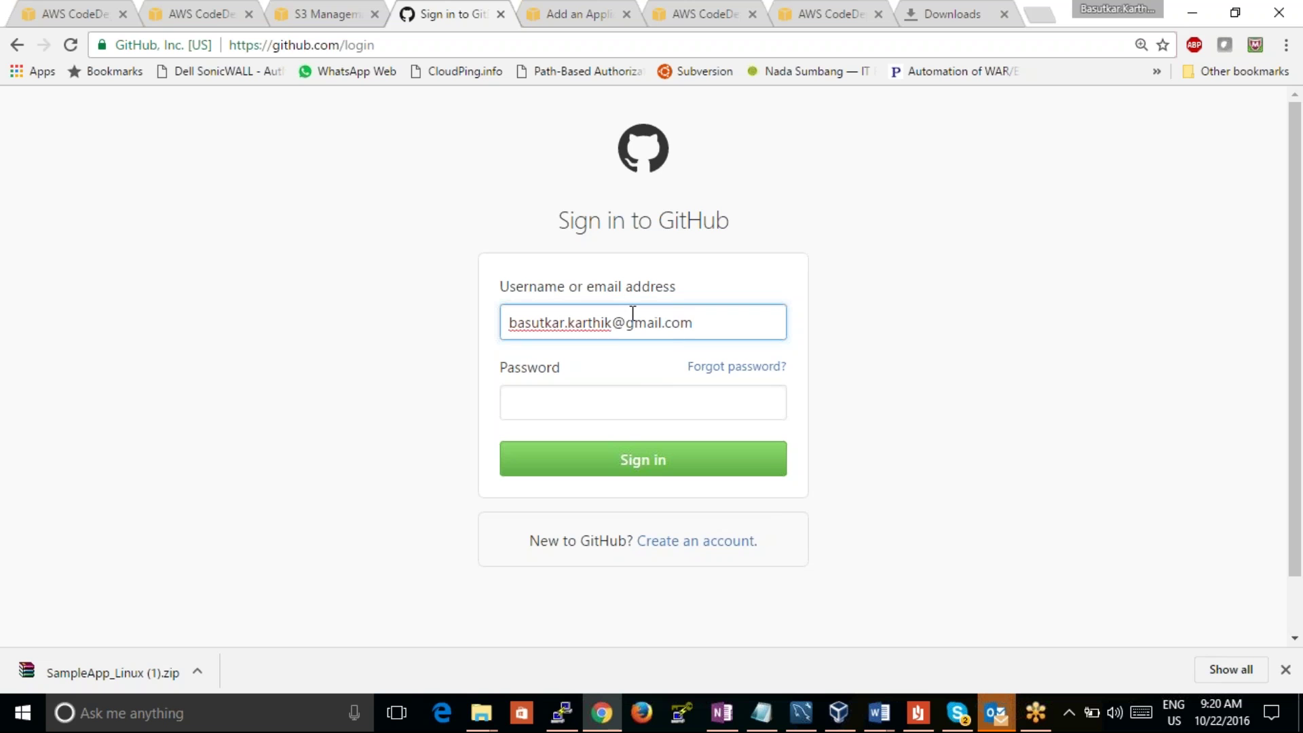
key("Tab")
type("••••••••")
key("Return")
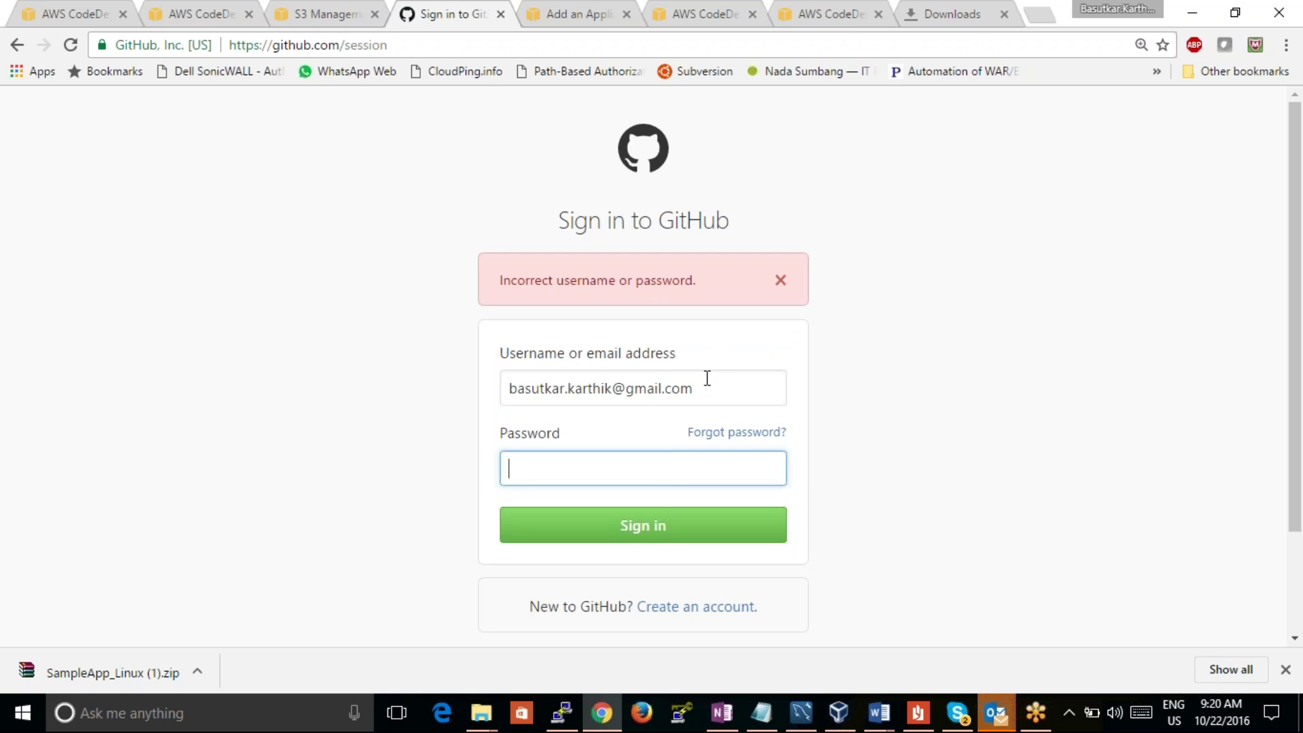
Step: Request a GitHub password reset email, then open the mail inbox in a new tab
left_click_drag(683, 387, 475, 377)
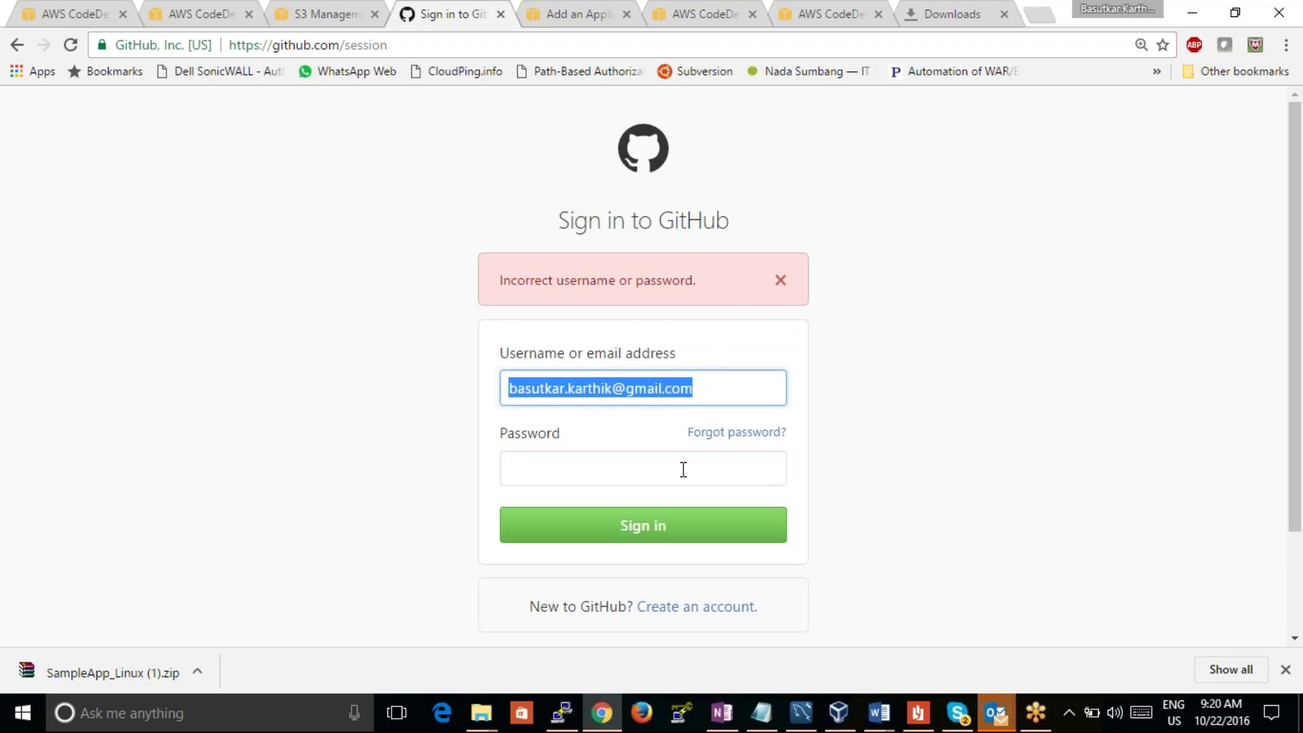
left_click(711, 438)
left_click(660, 403)
left_click(640, 381)
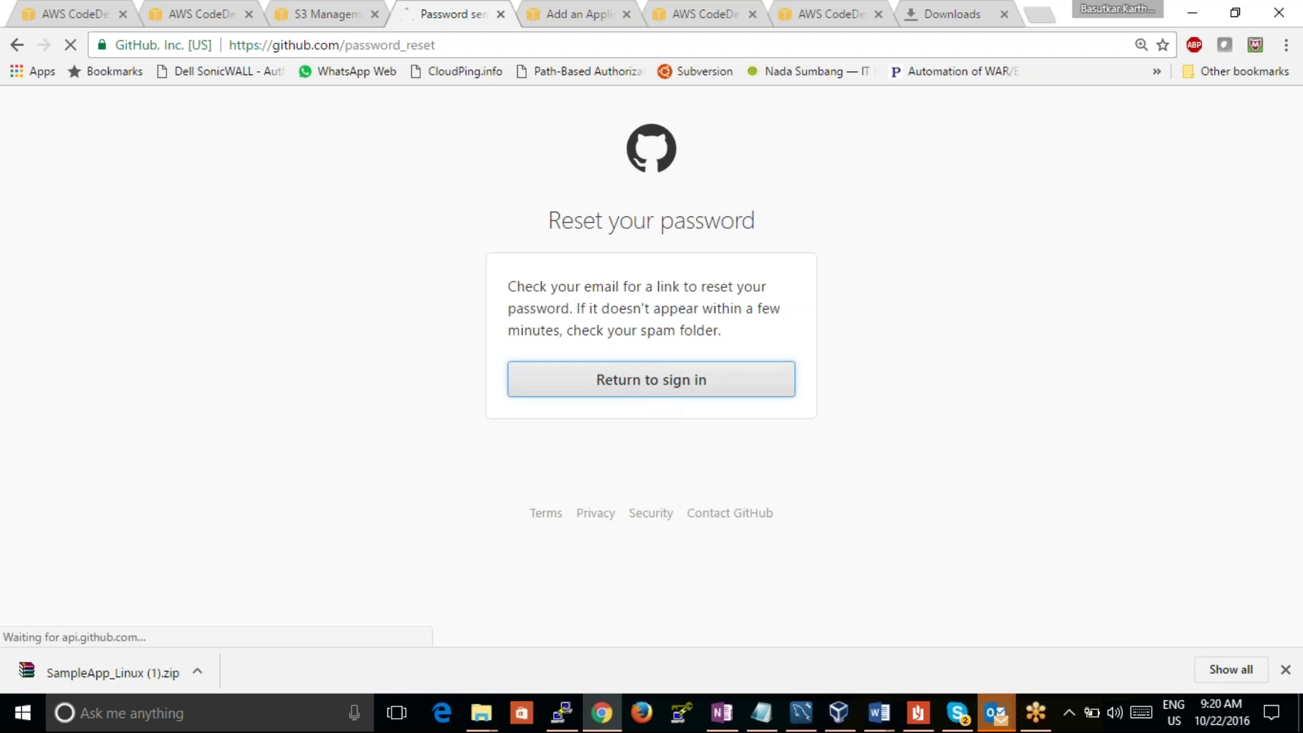
left_click(933, 11)
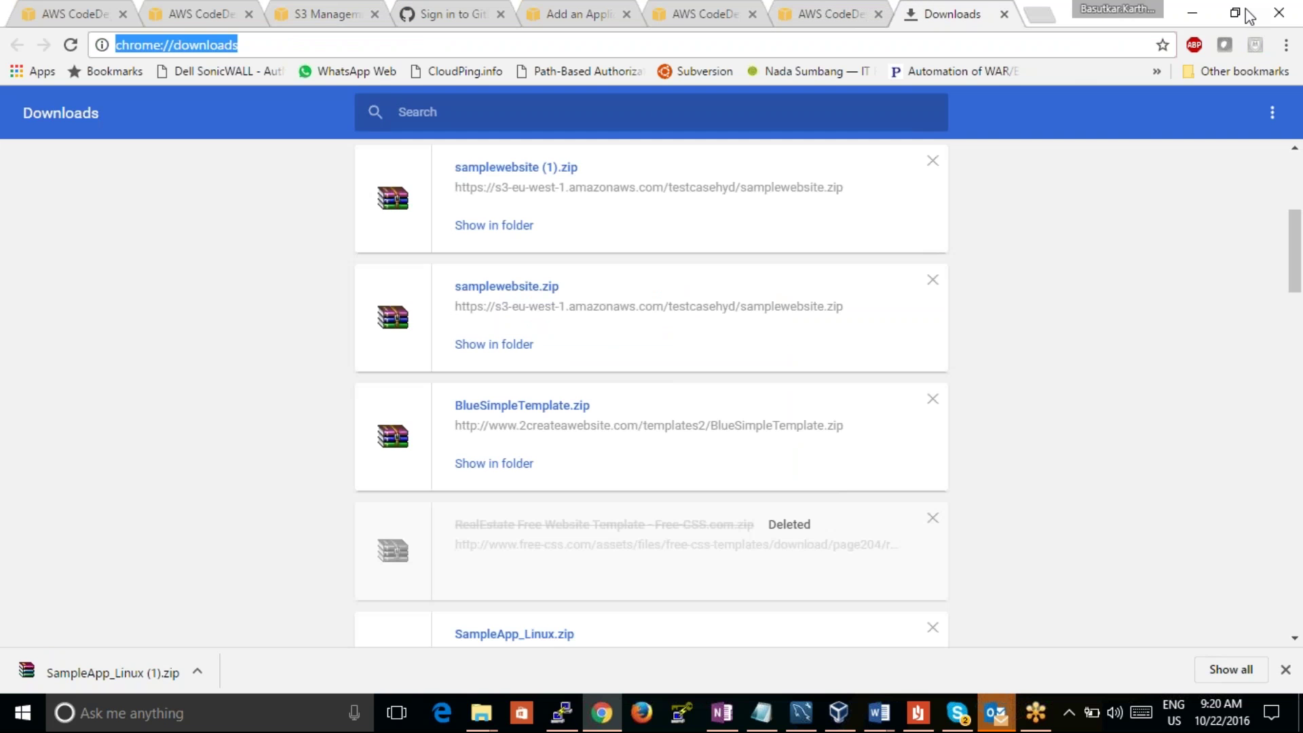
left_click(1040, 14)
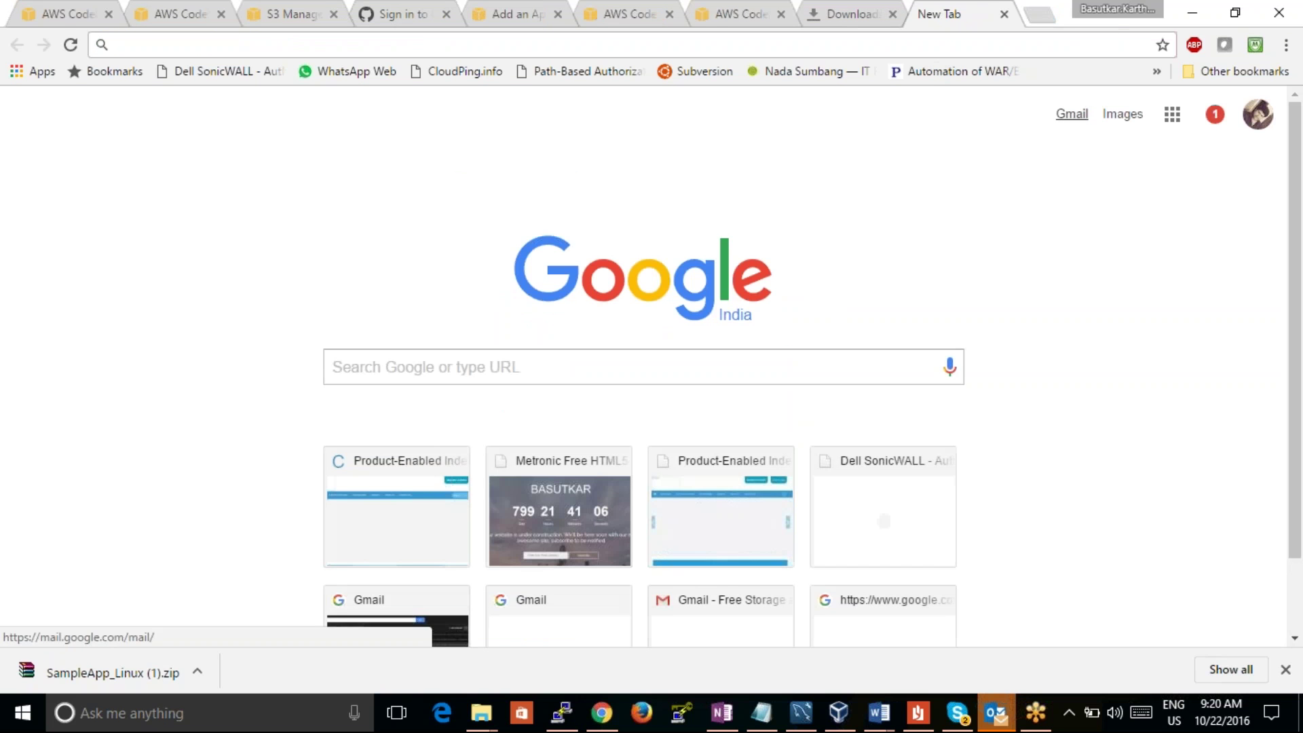
left_click(1072, 113)
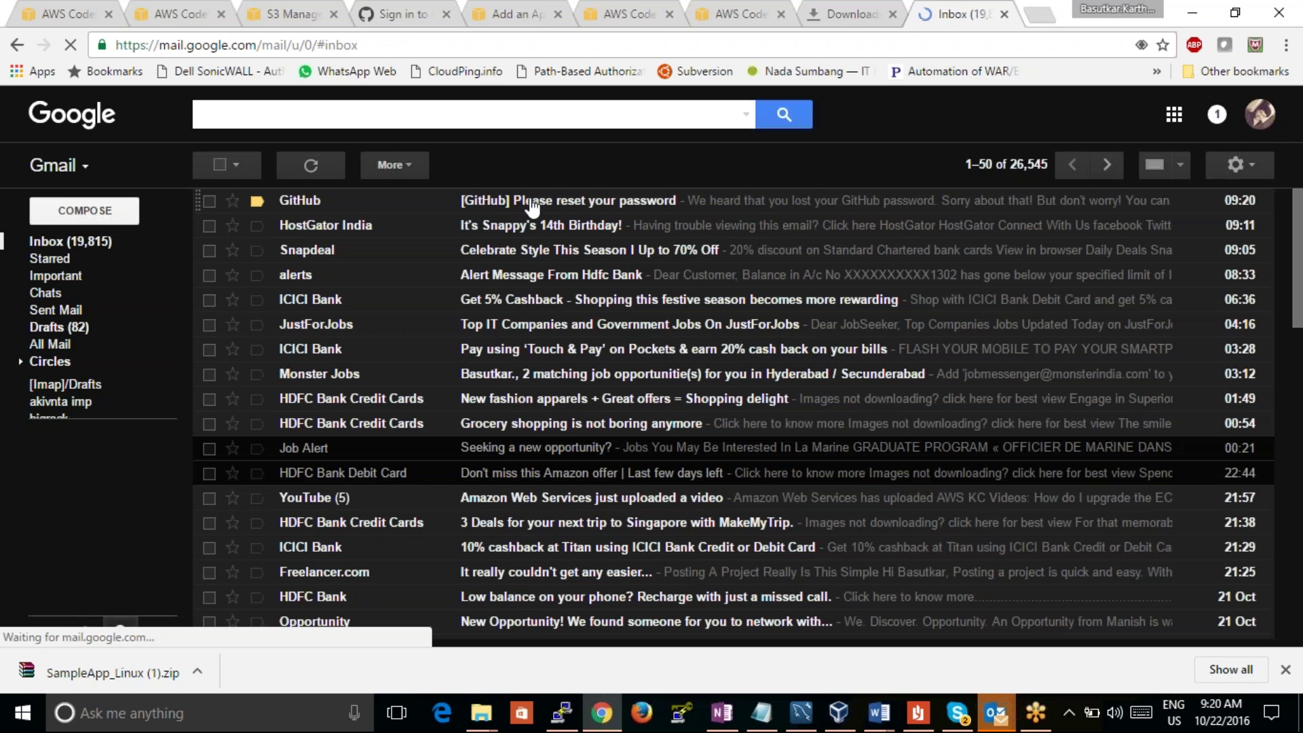
Step: Set and confirm a new GitHub password via the reset link in the email
left_click(532, 207)
left_click(610, 351)
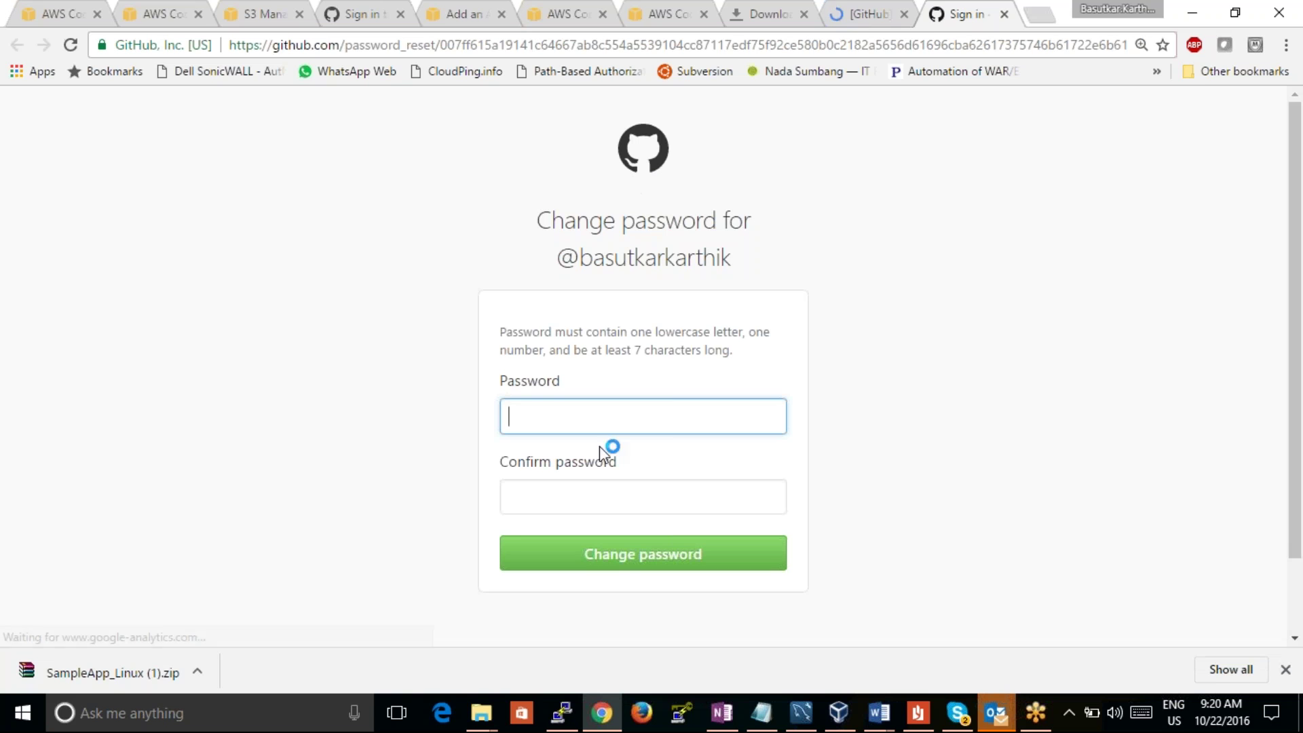
type("•••••")
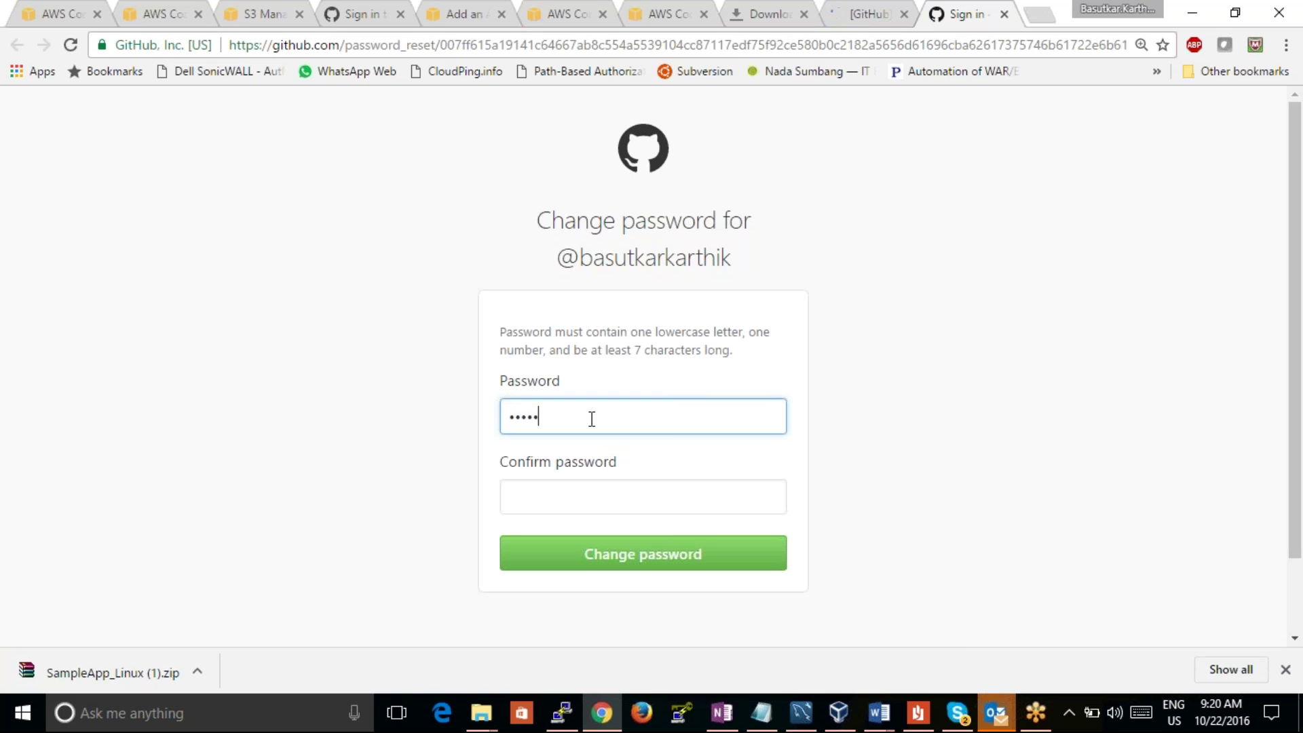
key("Tab")
type("•••")
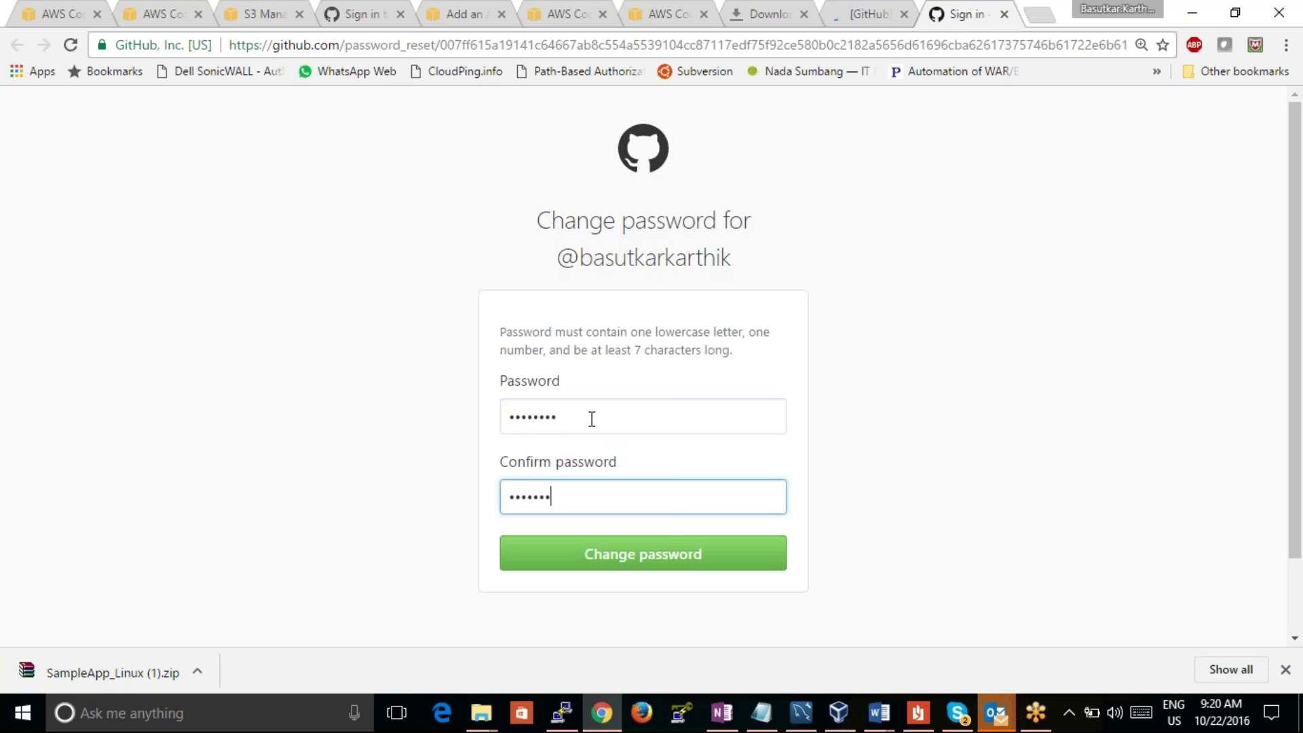
left_click(608, 553)
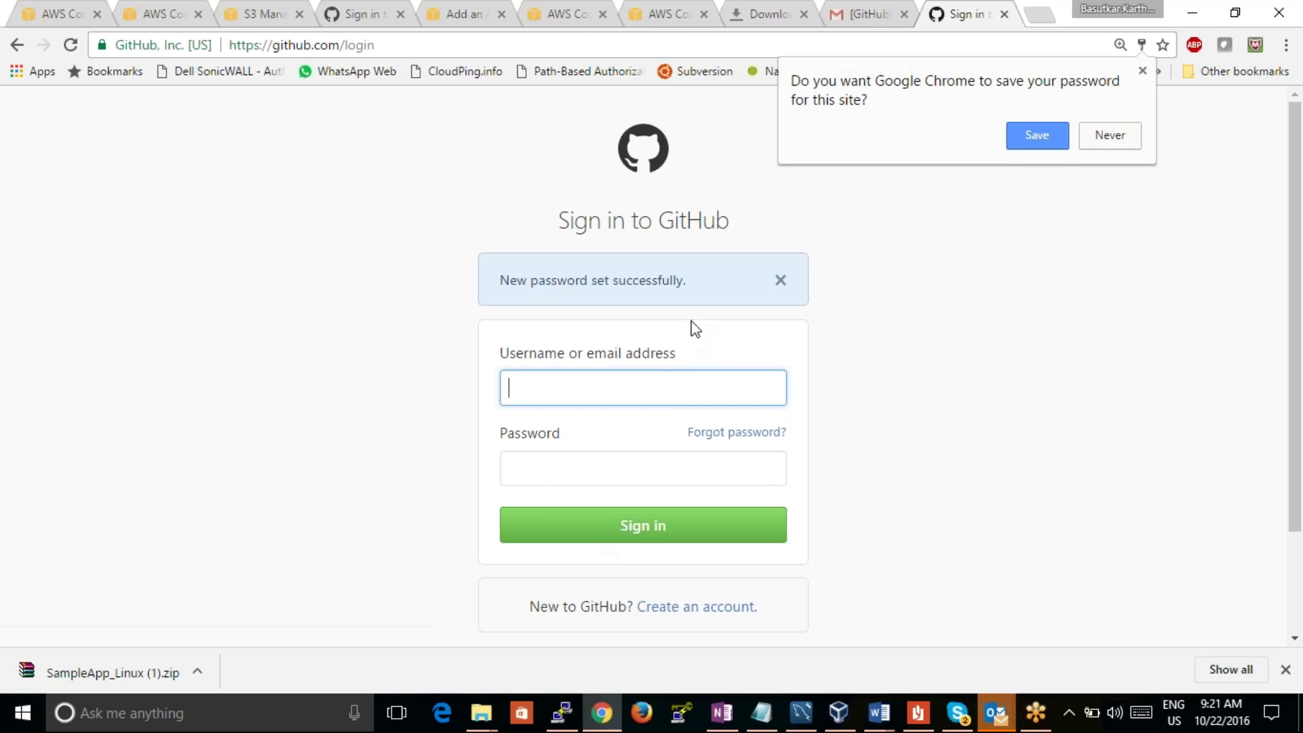
Step: Sign in with the new password, let the browser save it, and dismiss the welcome notice
left_click(630, 385)
left_click(609, 474)
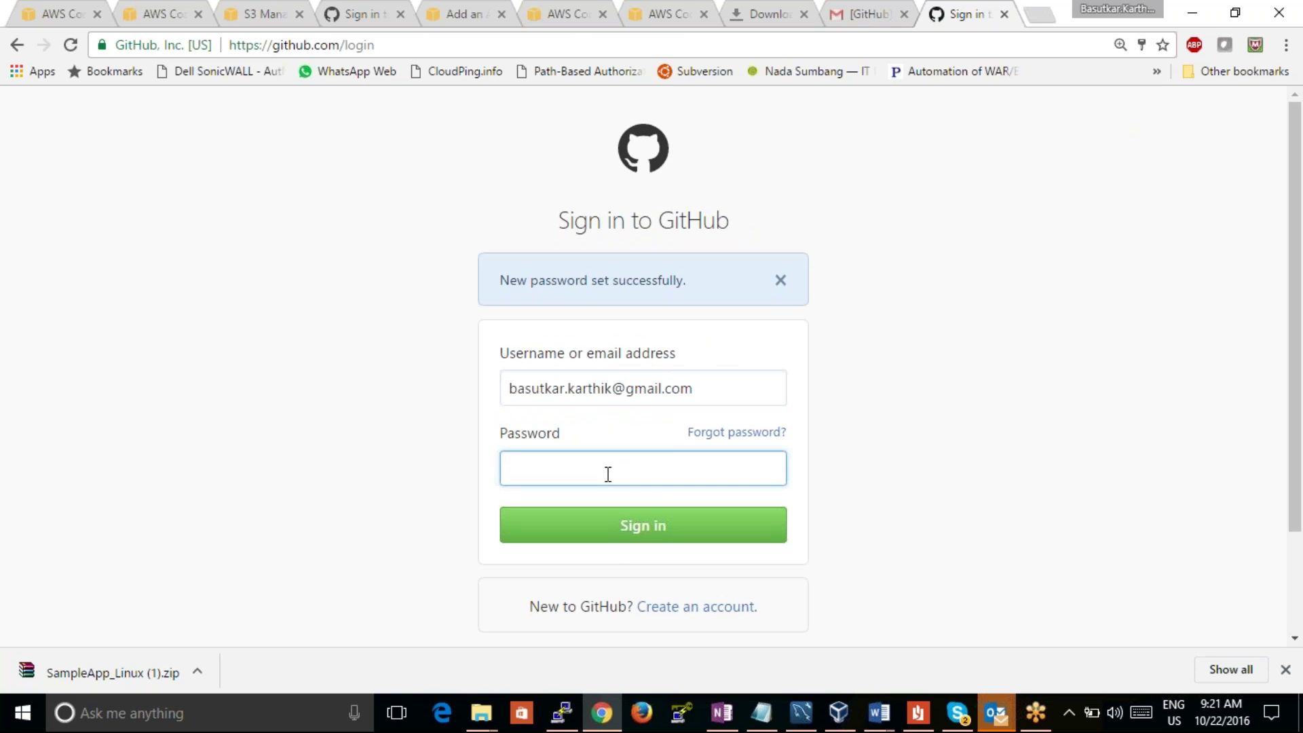
type("•••••")
left_click(613, 534)
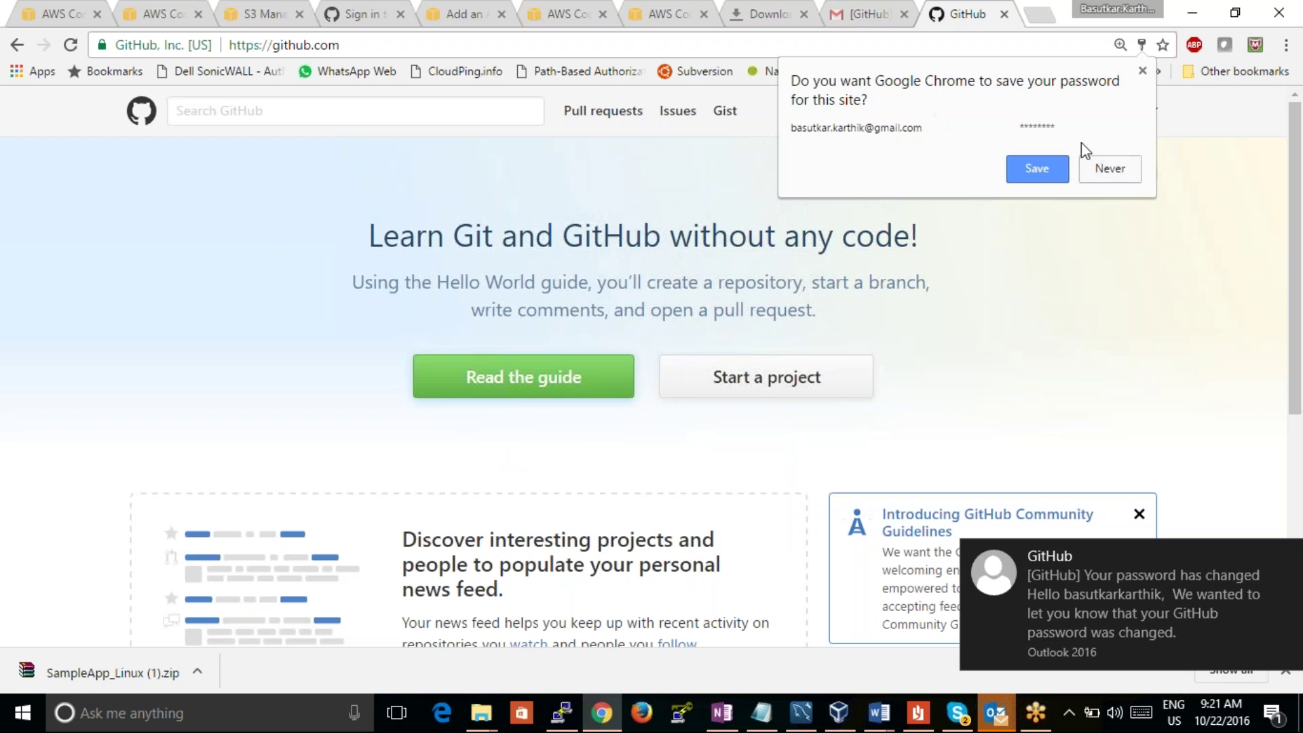
left_click(1050, 178)
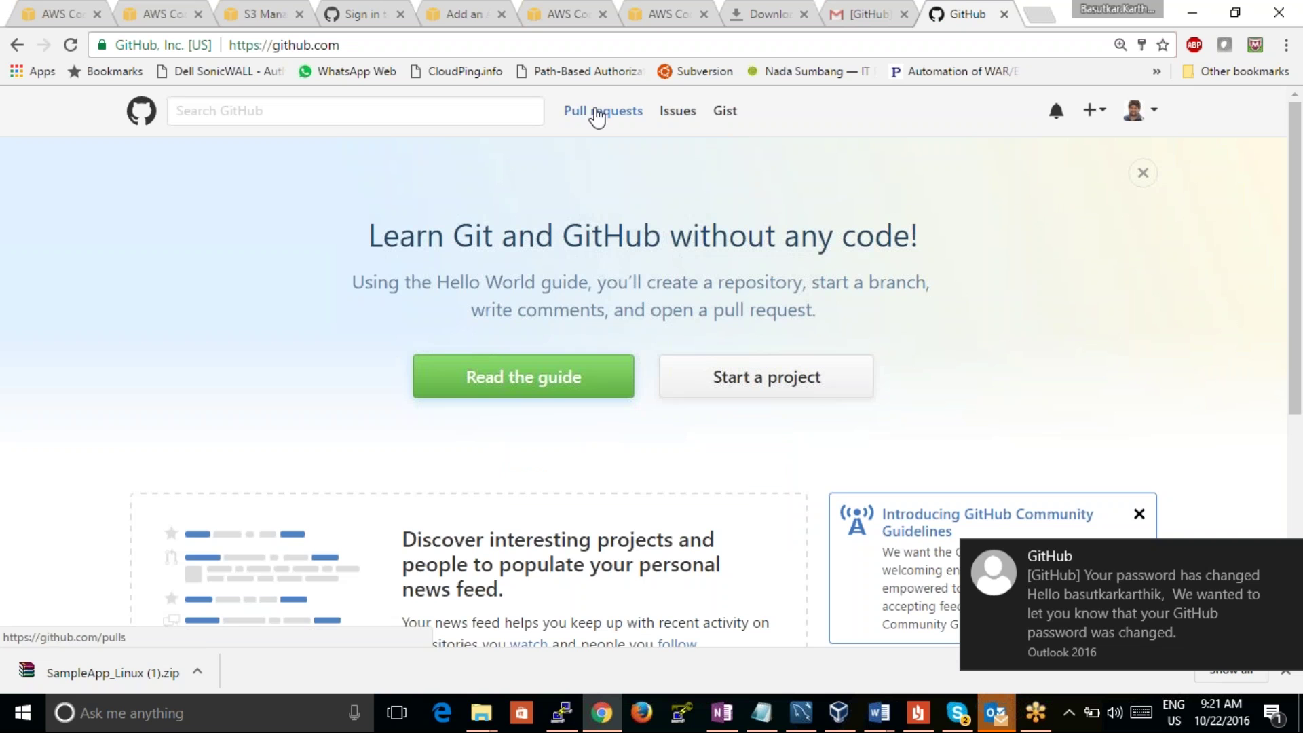
left_click(1141, 176)
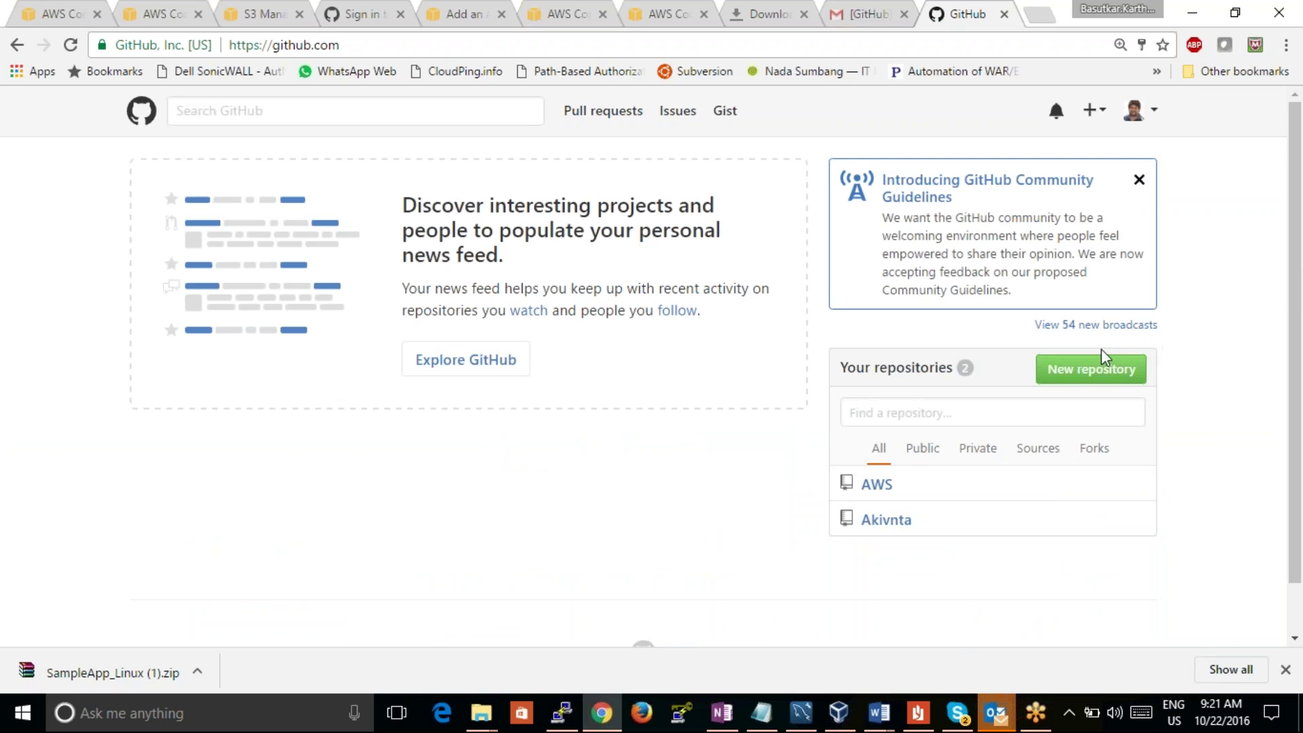
Step: Open the AWS repository from the GitHub home page
left_click(1103, 366)
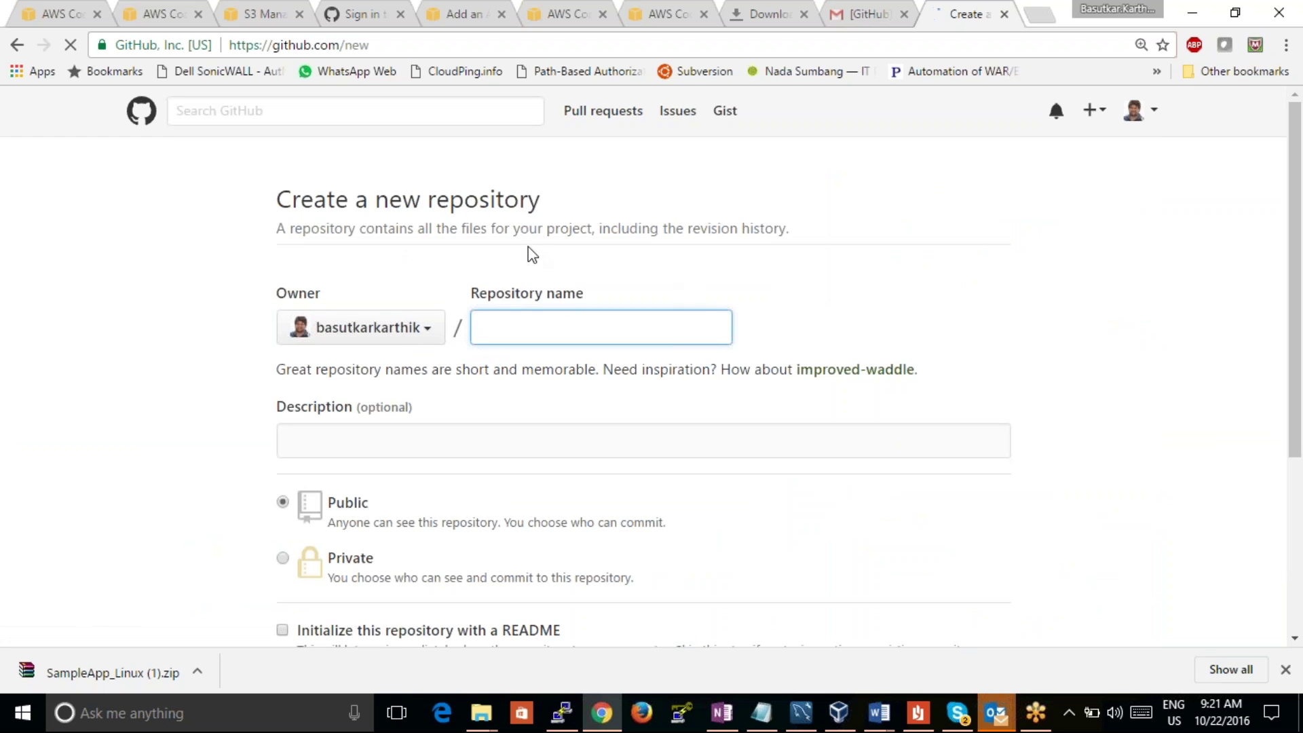
left_click(17, 44)
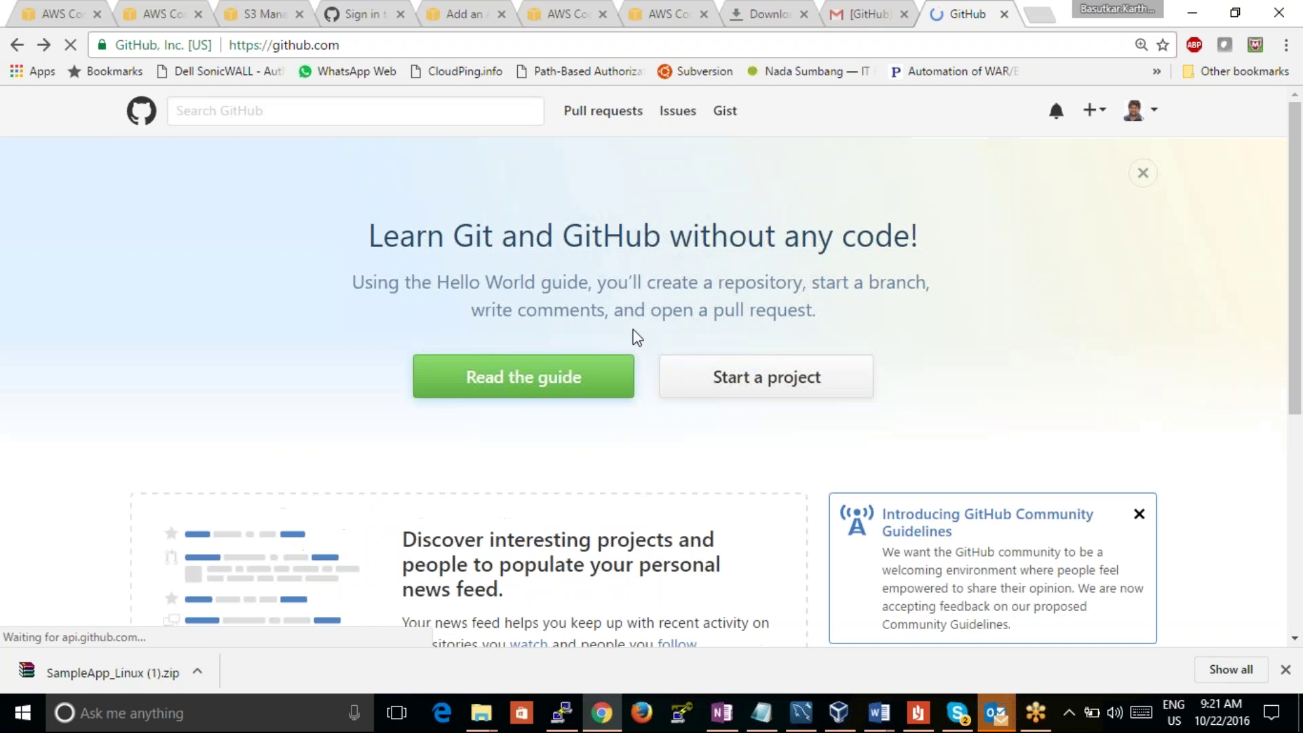
left_click_drag(1293, 204, 1262, 447)
left_click(885, 436)
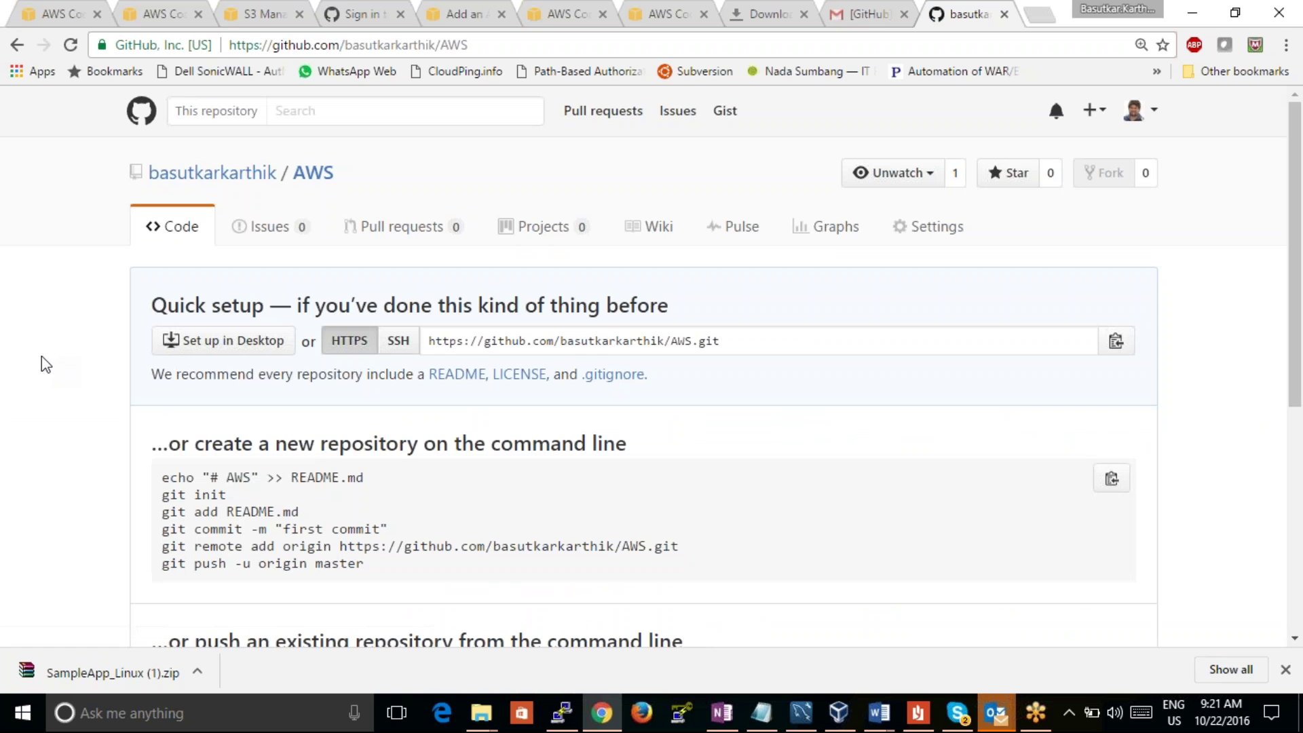
Step: Select the AWS repository's HTTPS clone URL ending in AWS.git in Quick setup
left_click_drag(1297, 279, 1300, 485)
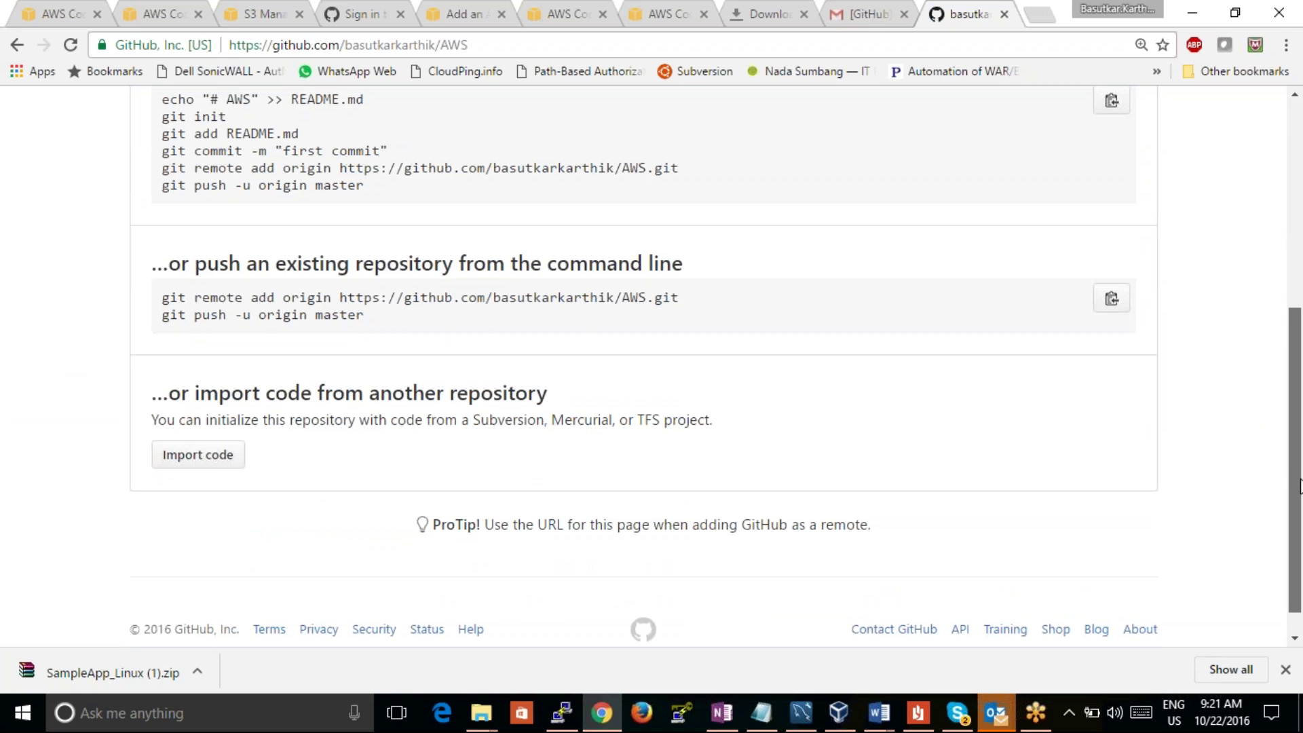
left_click_drag(1300, 486, 1296, 299)
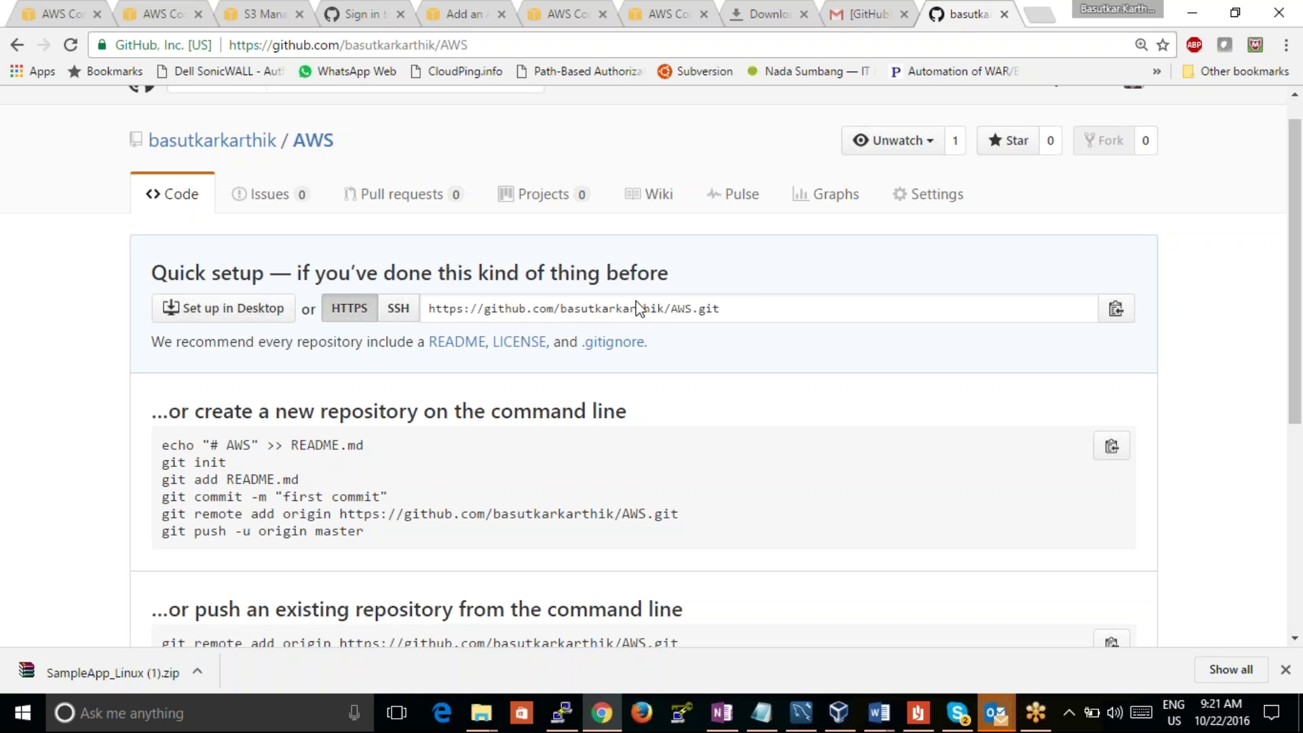
left_click_drag(747, 311, 428, 311)
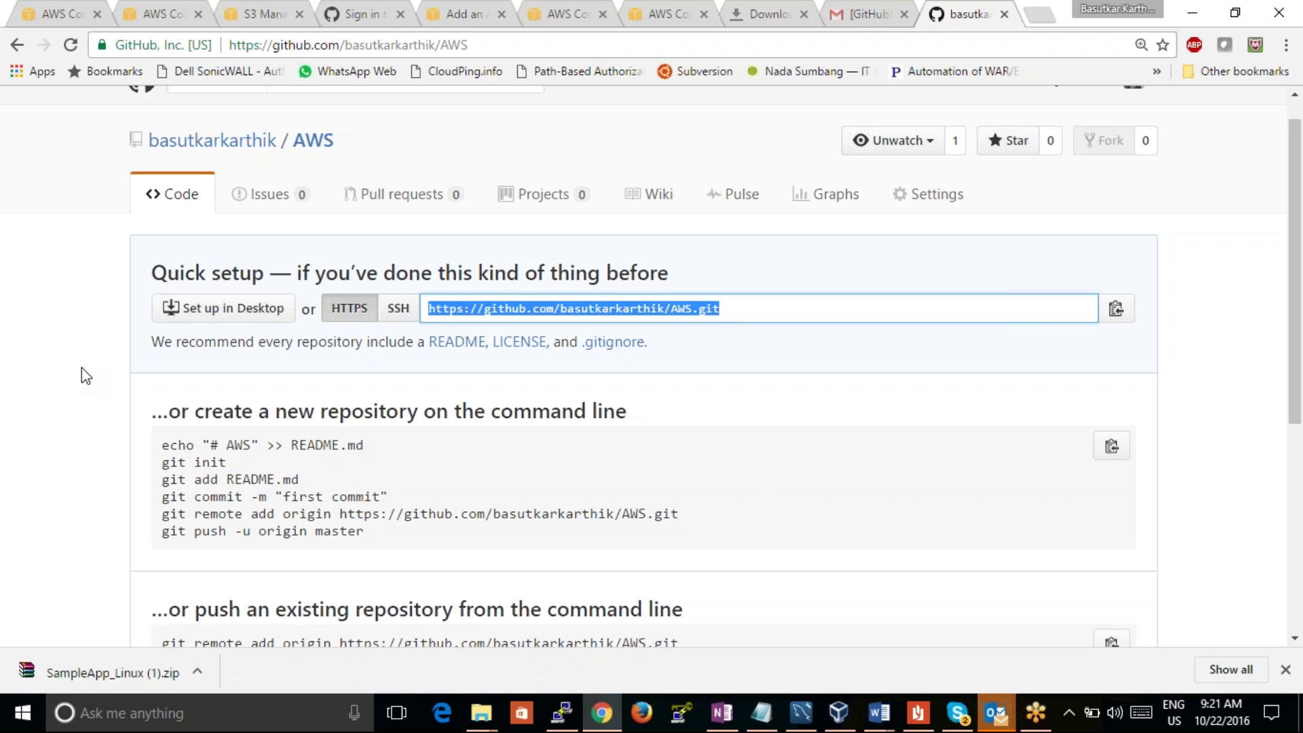
left_click(92, 408)
scroll(93, 407, "down", 5)
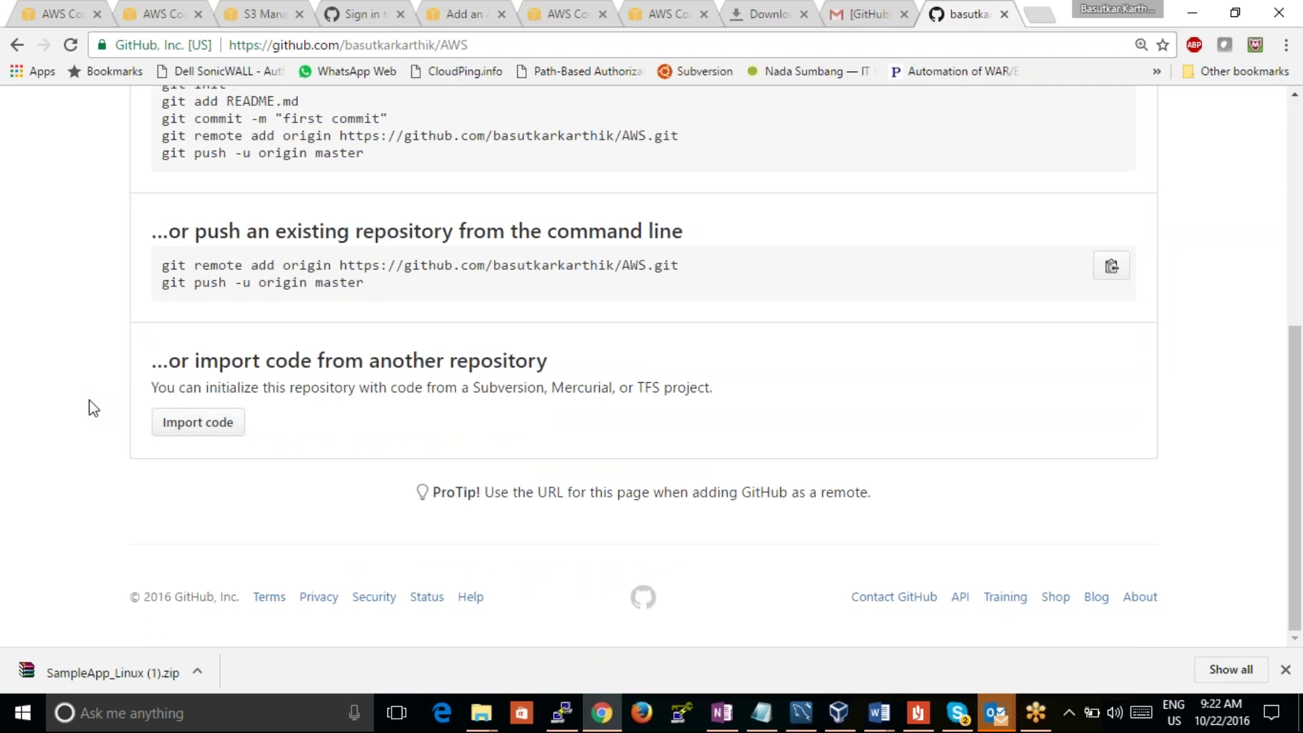
scroll(93, 407, "up", 6)
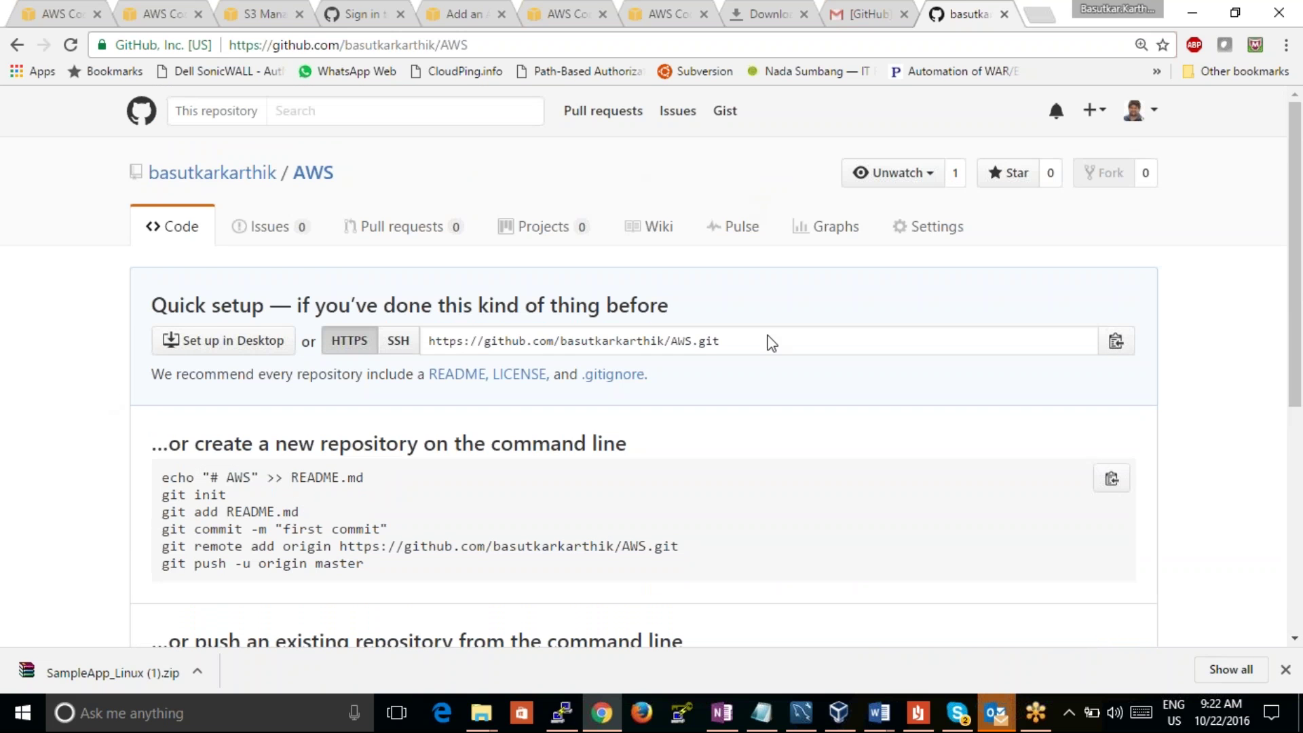
left_click(757, 347)
left_click(434, 339)
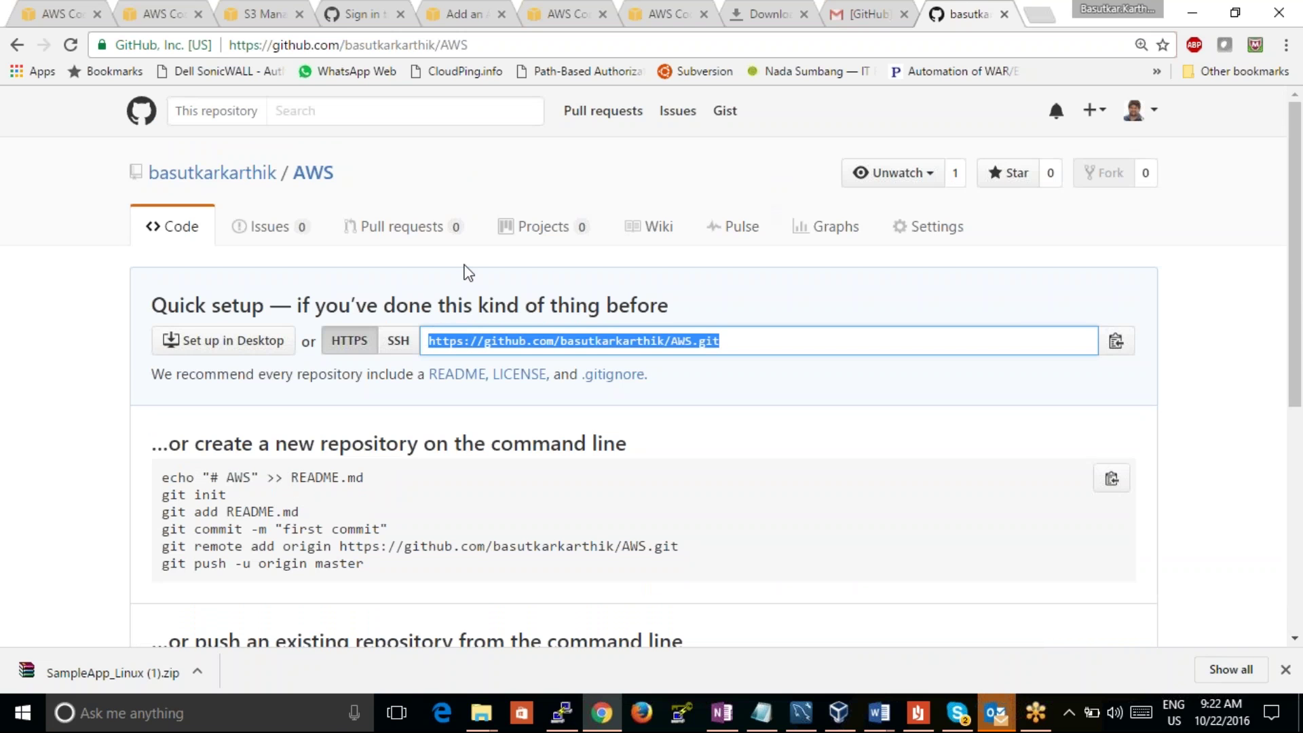
left_click(126, 714)
Step: Launch Git GUI from a Windows search for 'git', then return to the S3 bucket tab in Chrome
type("g")
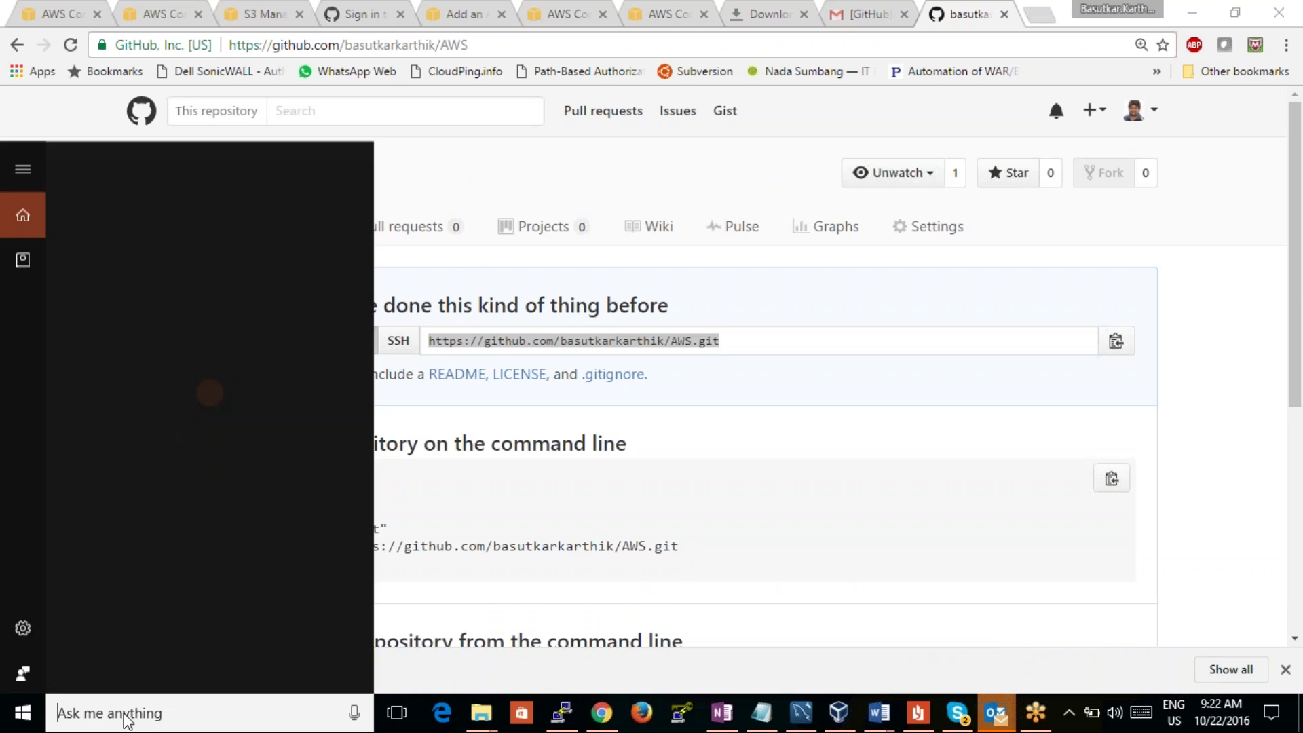
type("it")
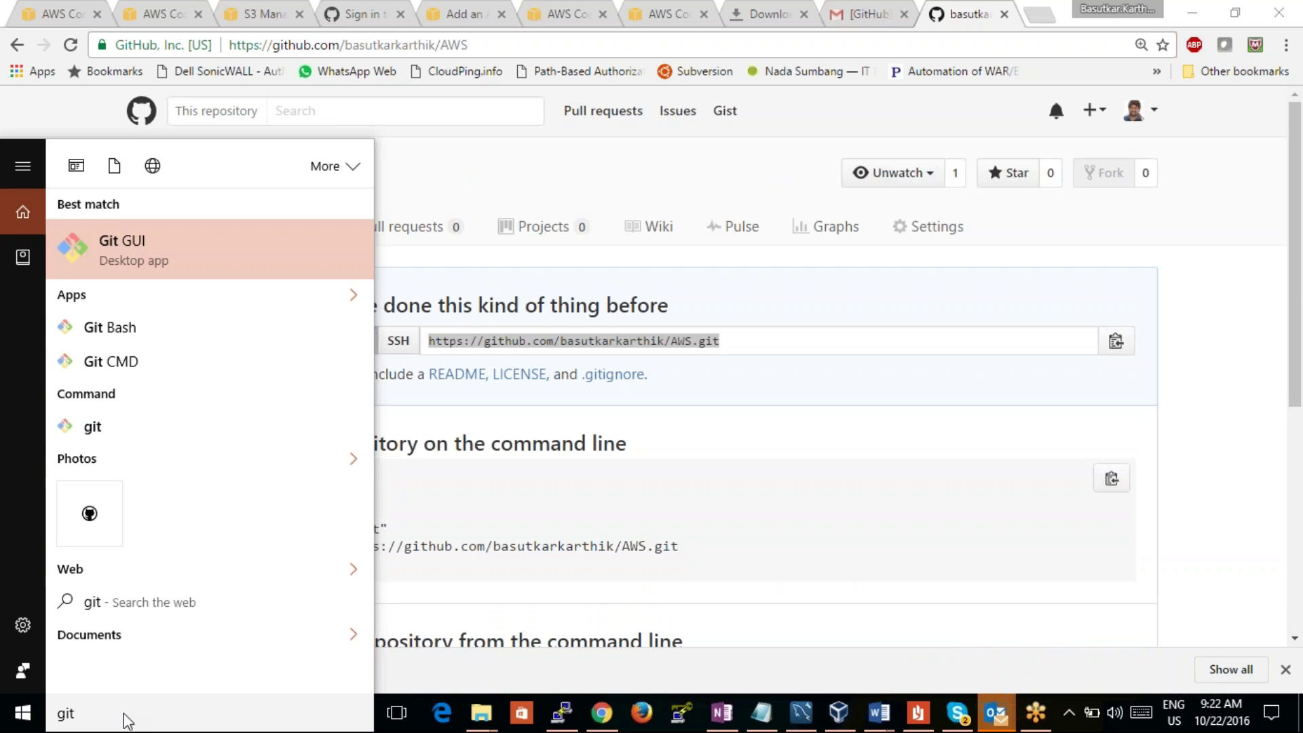
left_click(176, 260)
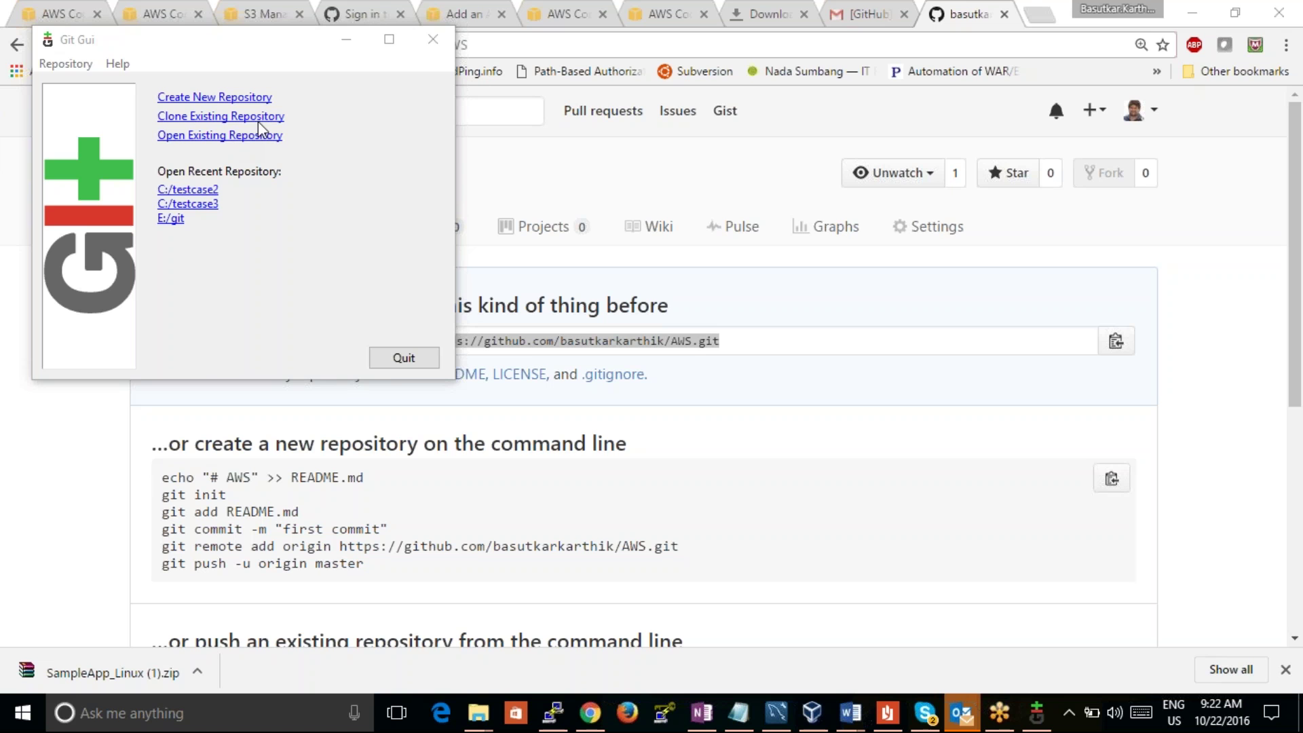
left_click(889, 121)
left_click(251, 17)
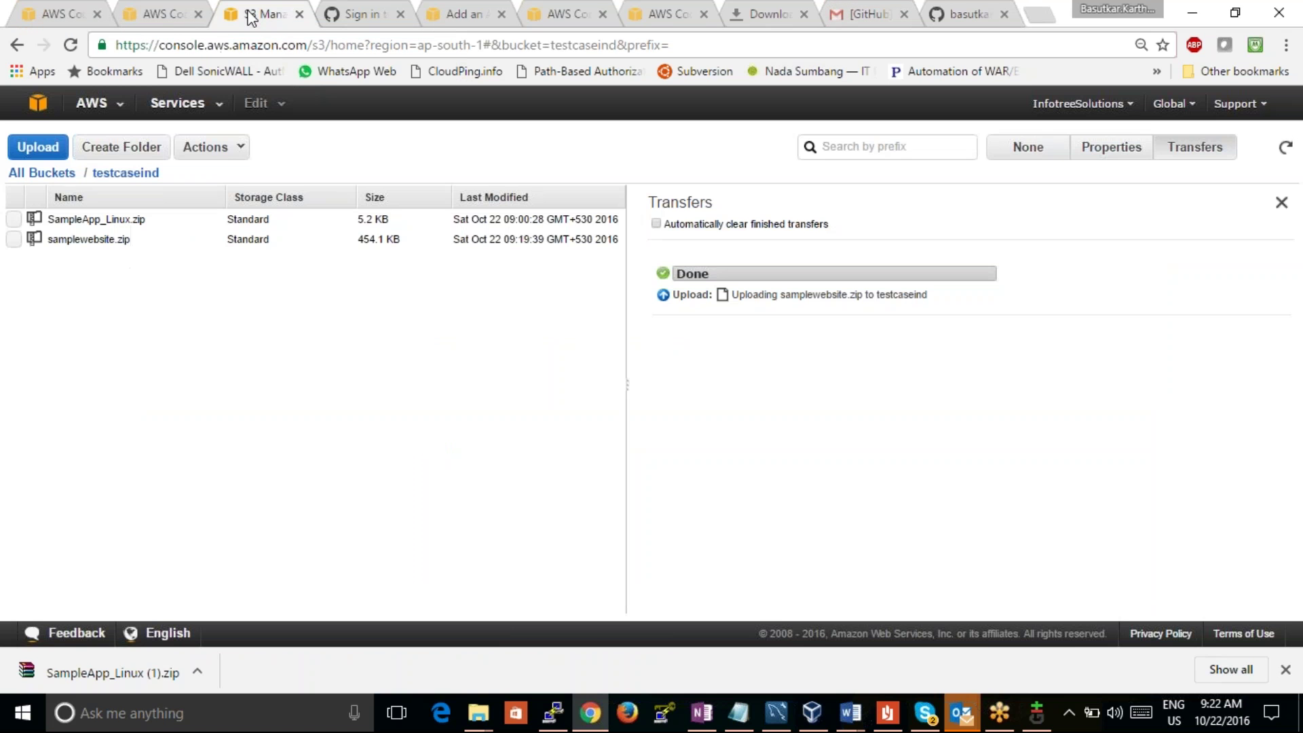
Step: Grant Everyone Open/Download and View Permissions access on samplewebsite.zip and save
left_click(13, 239)
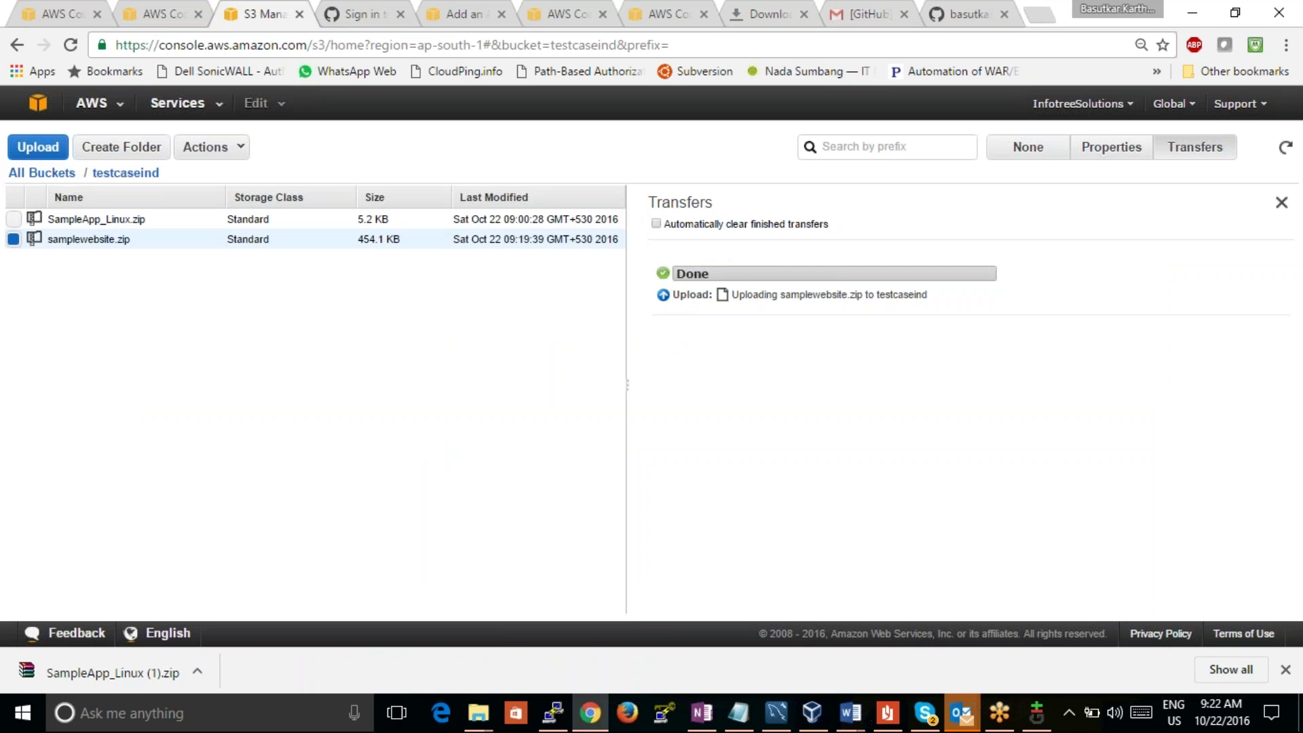
left_click(1109, 158)
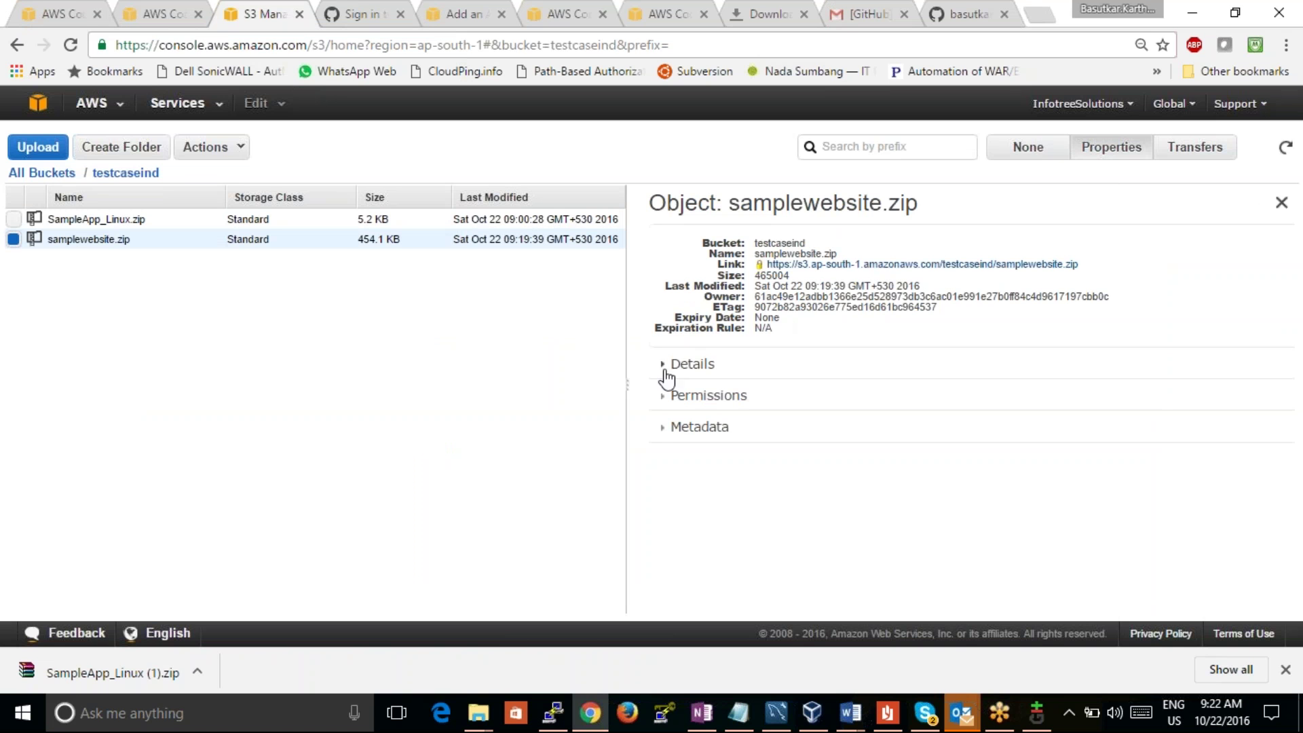
left_click(670, 399)
left_click(685, 524)
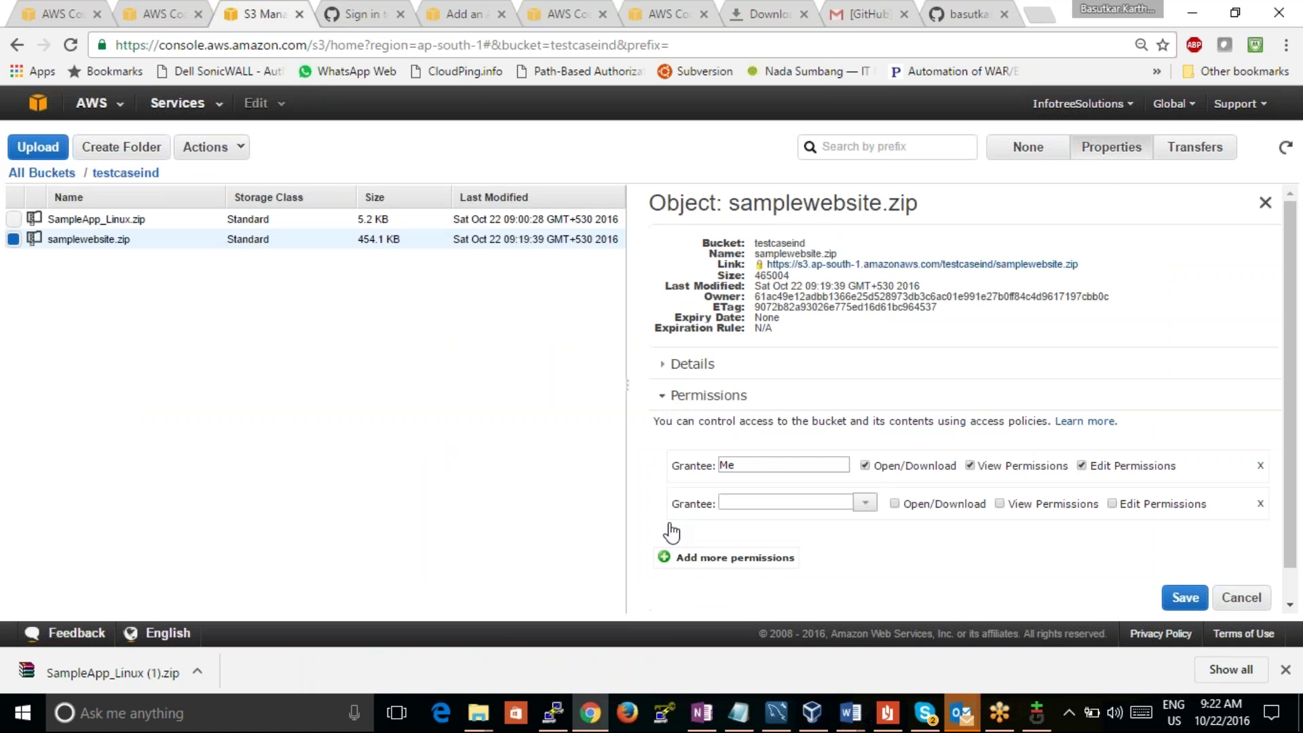
left_click(865, 502)
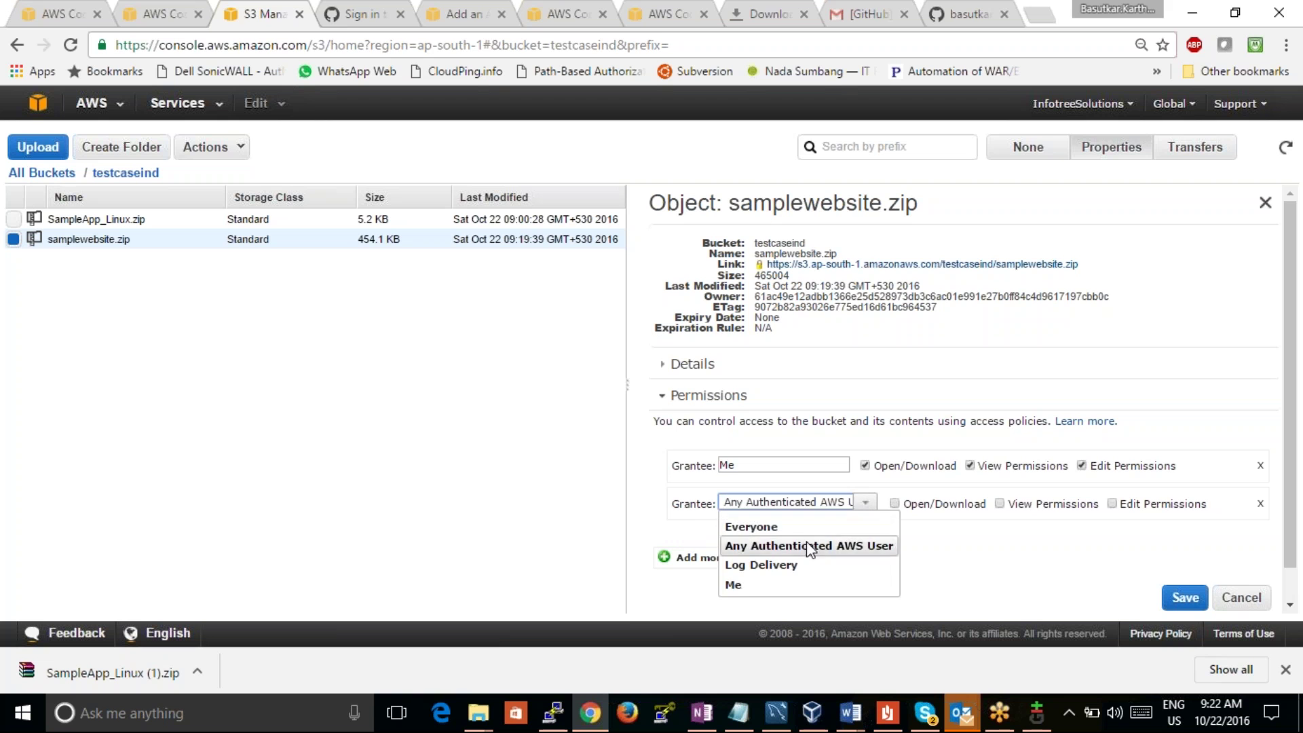
left_click(807, 533)
left_click(894, 503)
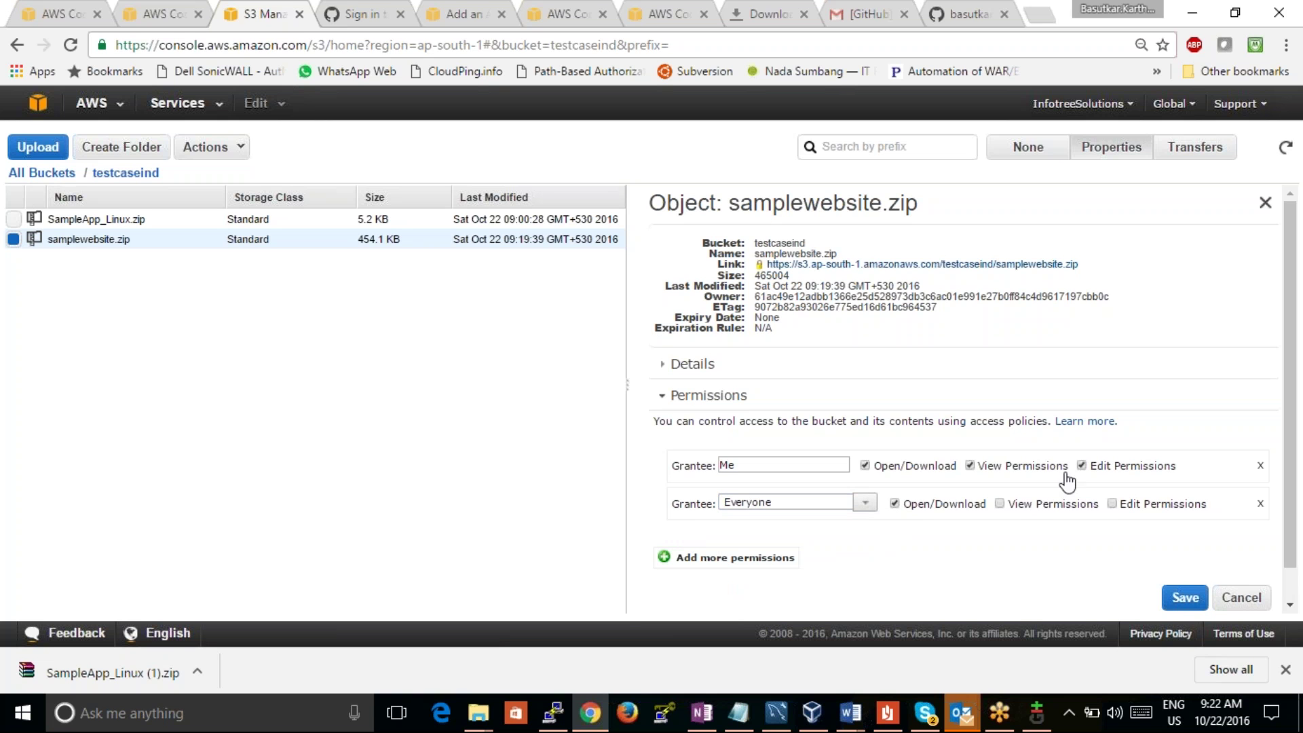
left_click(1001, 504)
left_click(1186, 598)
Step: Copy samplewebsite.zip's S3 link and paste it into CodeDeploy's Revision Location field
left_click(66, 47)
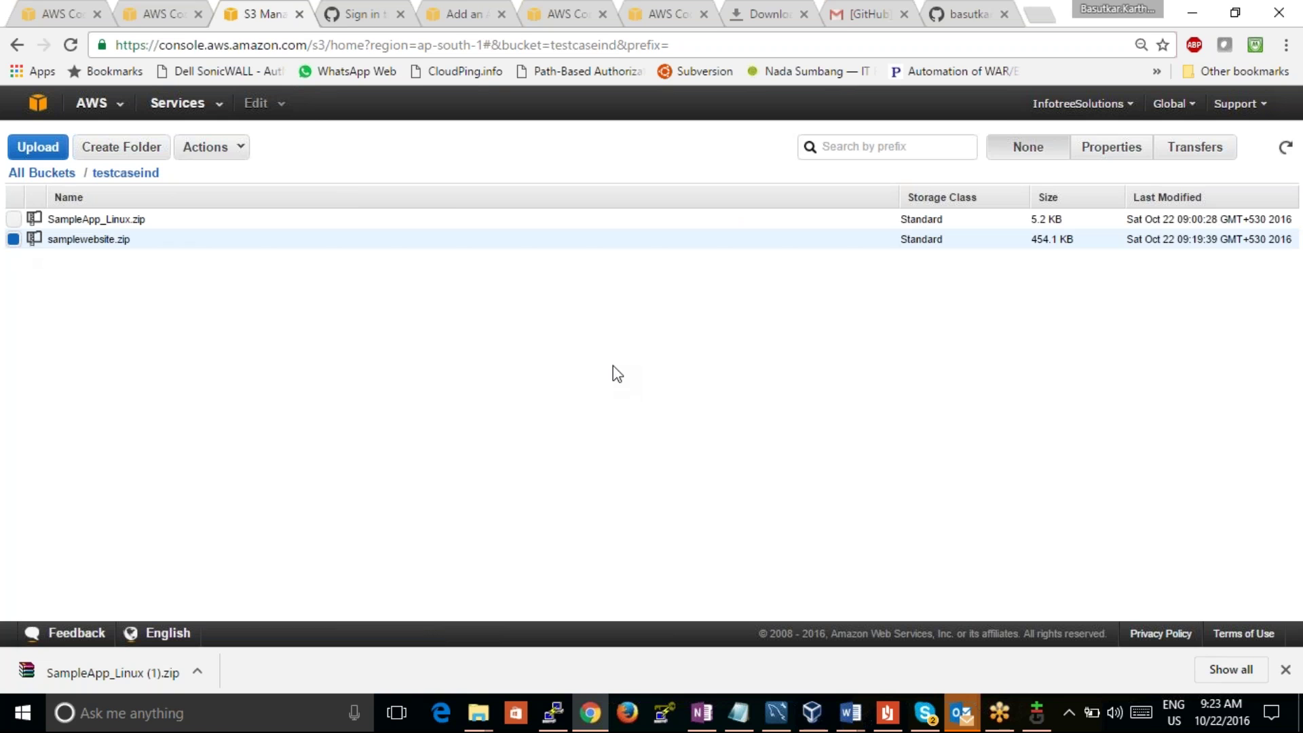
left_click(1127, 145)
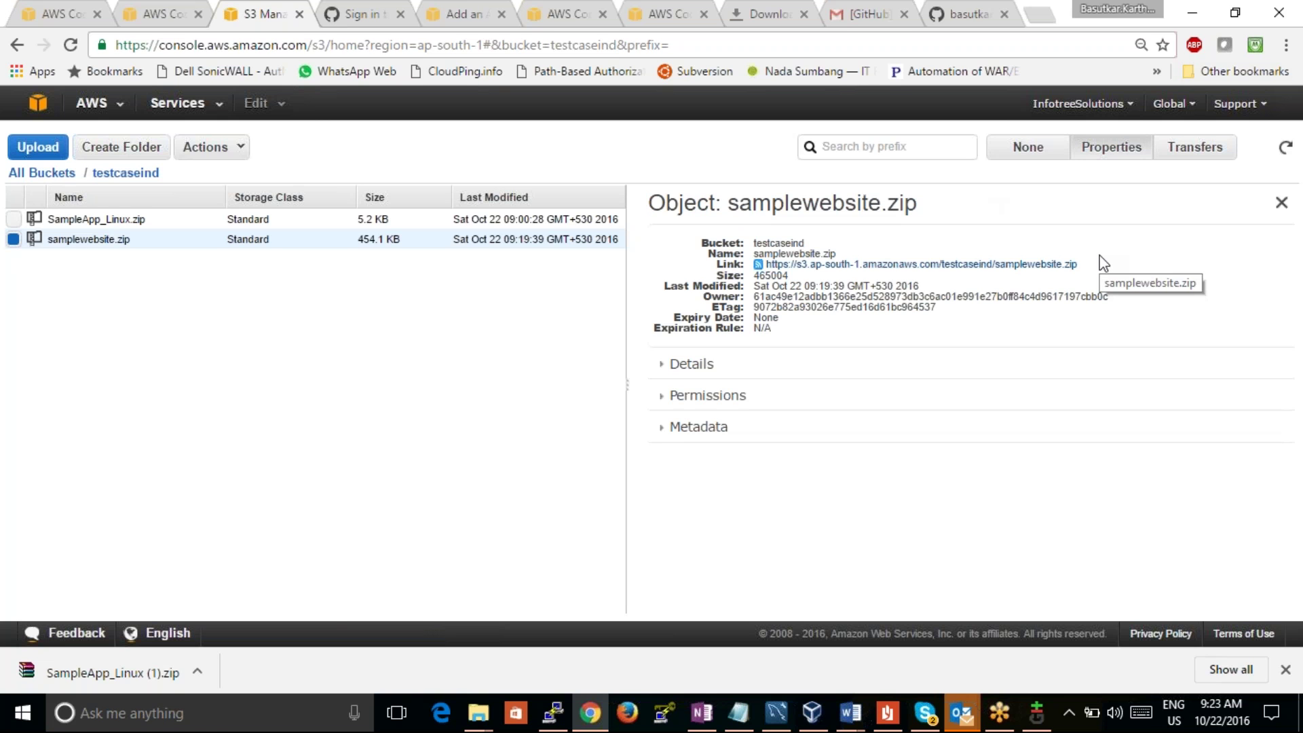
left_click_drag(1066, 264, 774, 280)
right_click(930, 270)
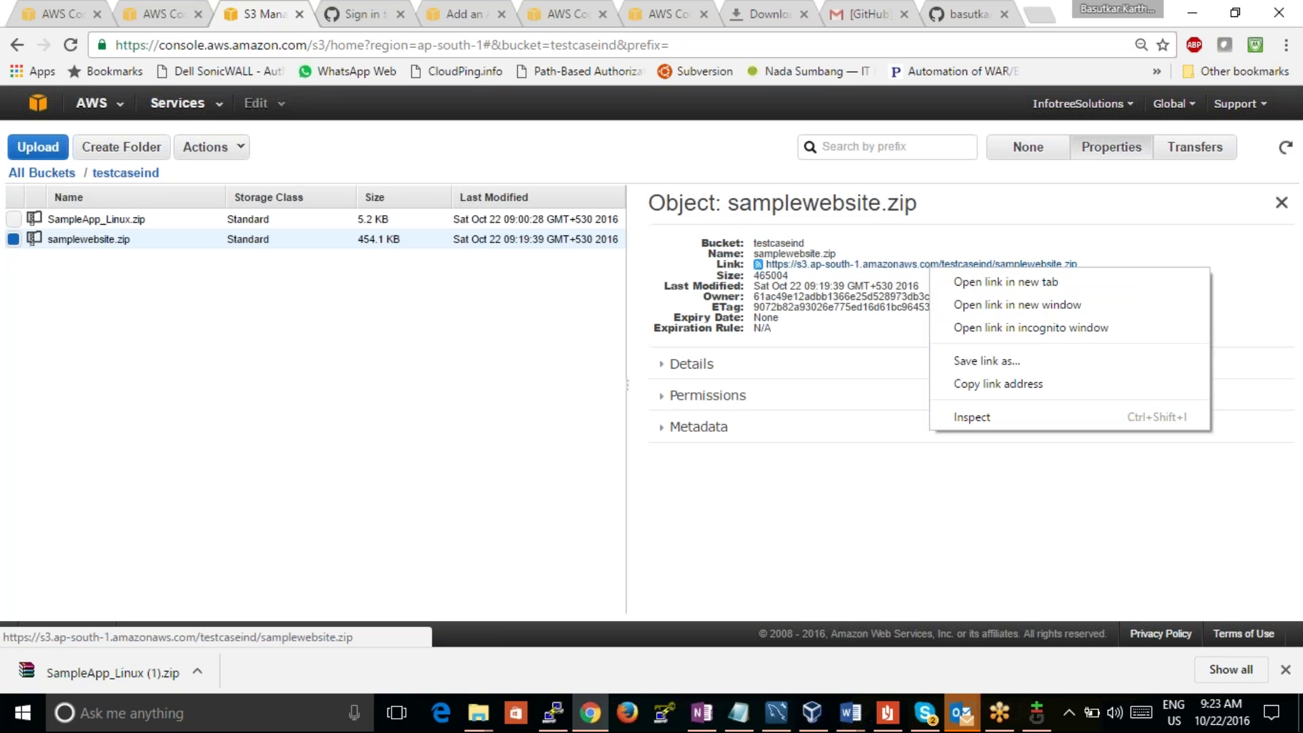
left_click(979, 384)
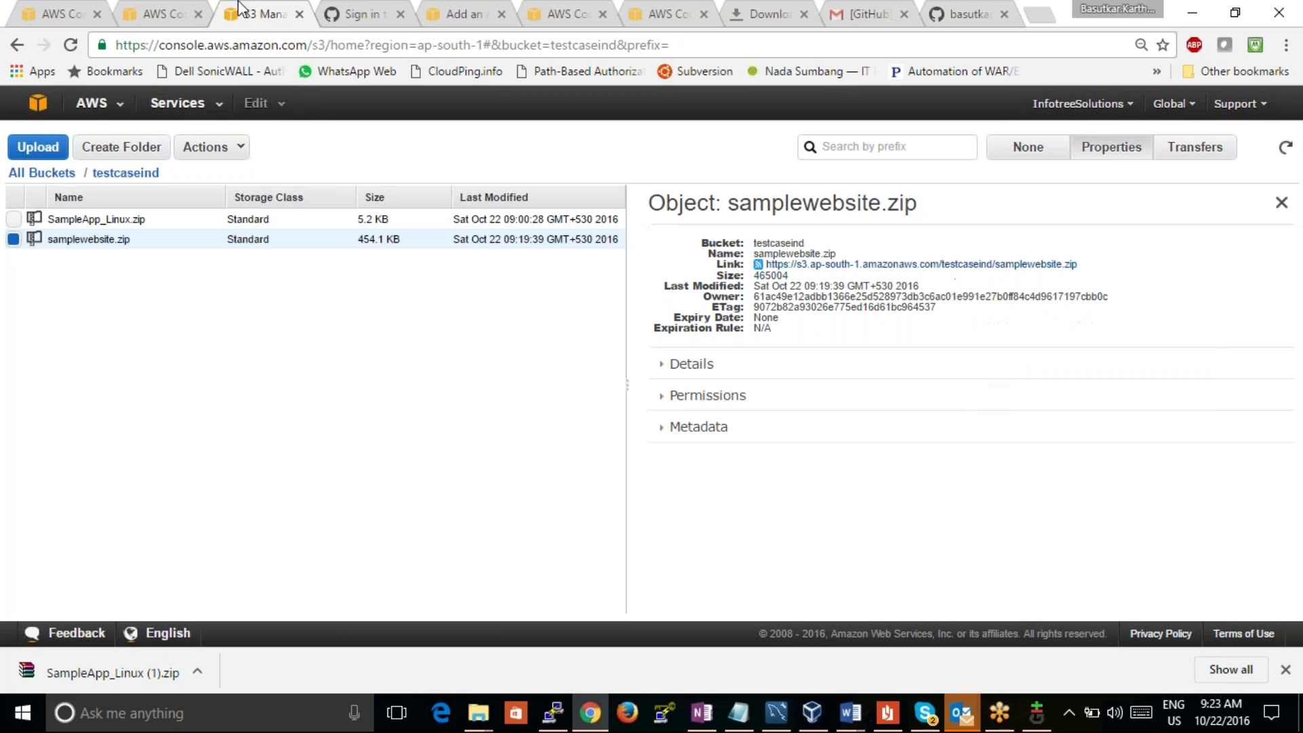
left_click(65, 13)
key("ctrl+v")
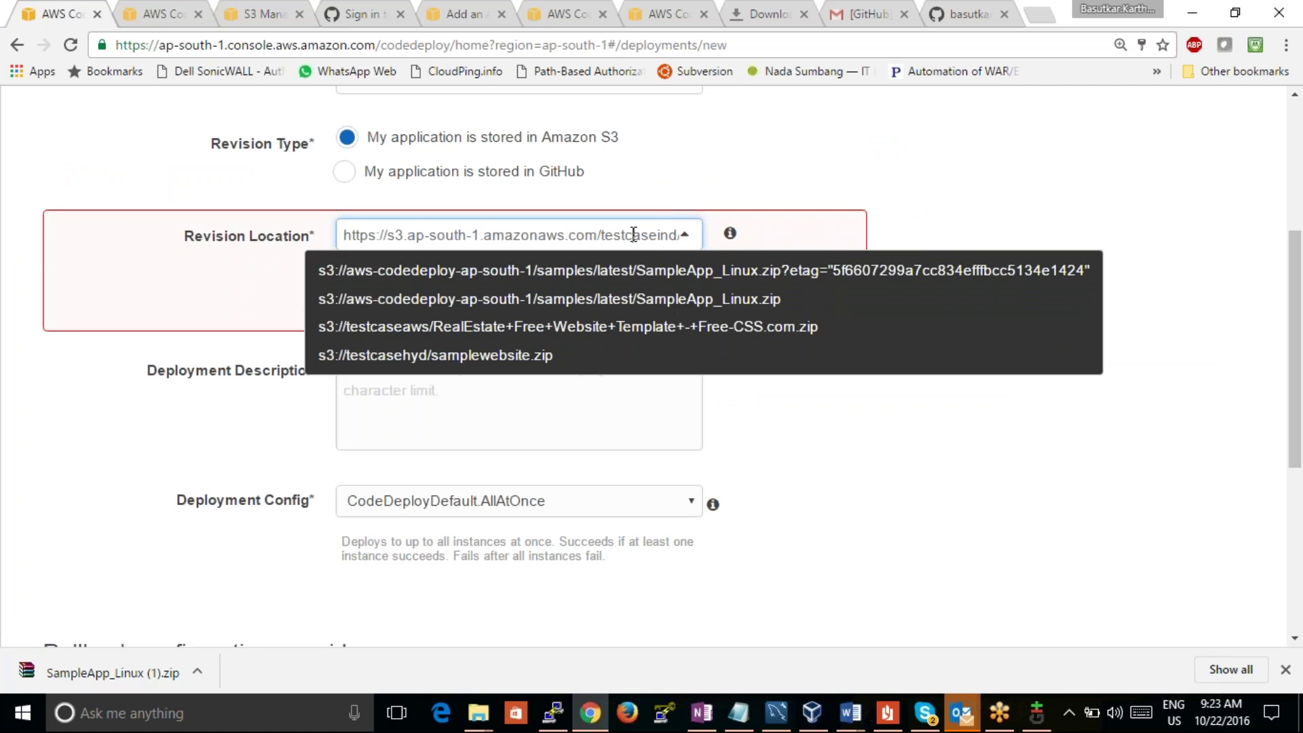
Step: Select and copy the full Revision Location address
triple_click(633, 235)
right_click(633, 235)
left_click(679, 271)
key("End")
left_click_drag(1302, 368, 1302, 496)
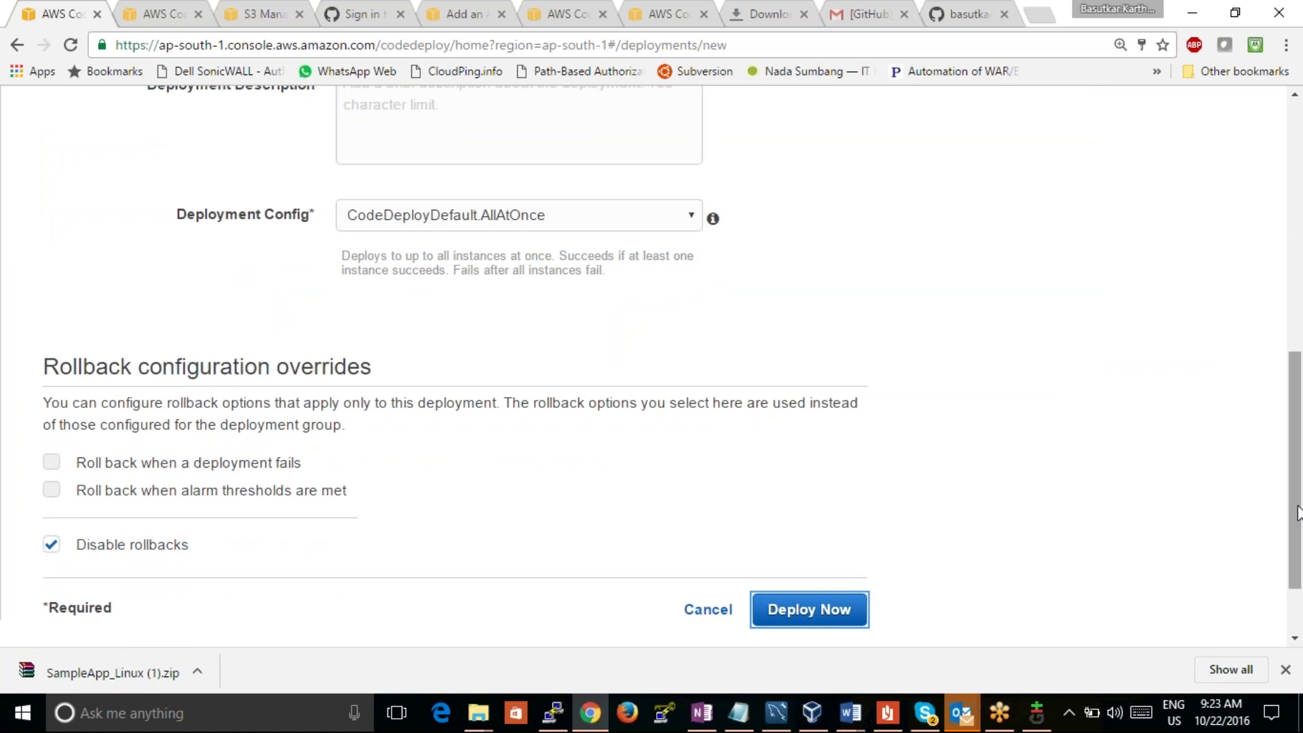
left_click_drag(1298, 512, 1266, 399)
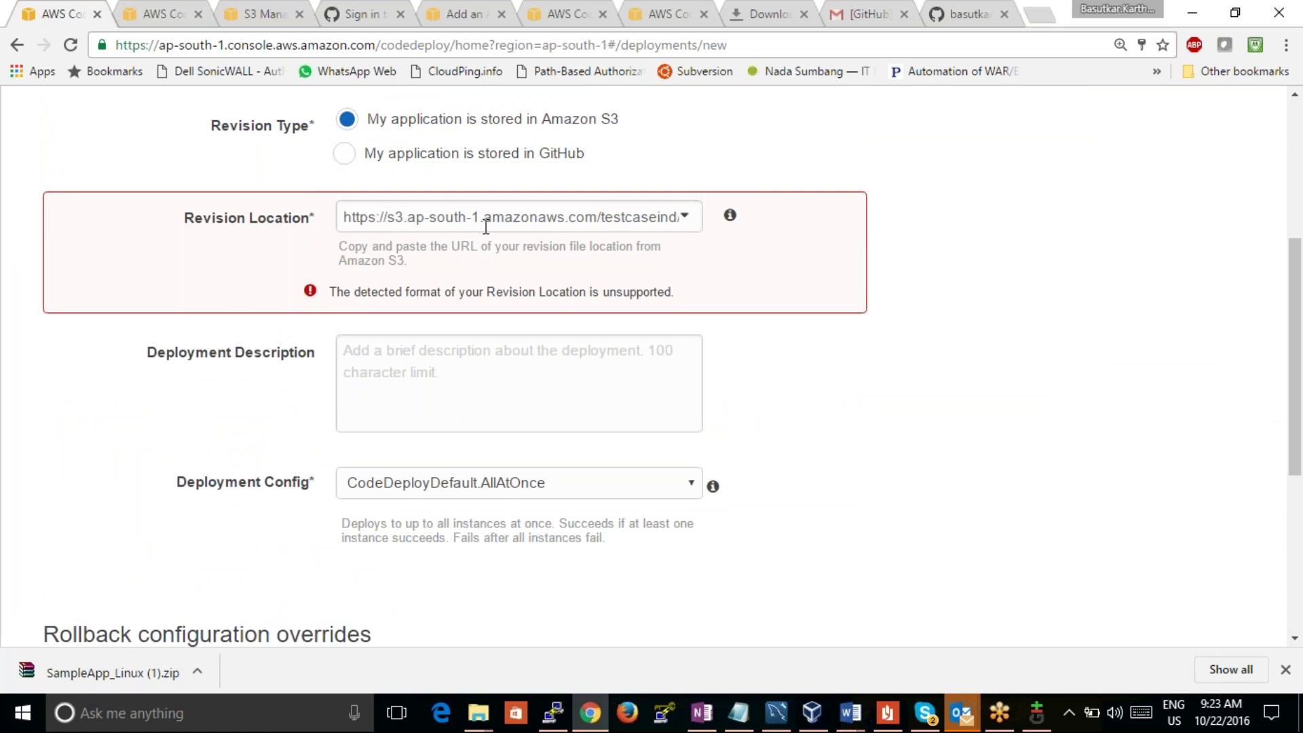
left_click(611, 224)
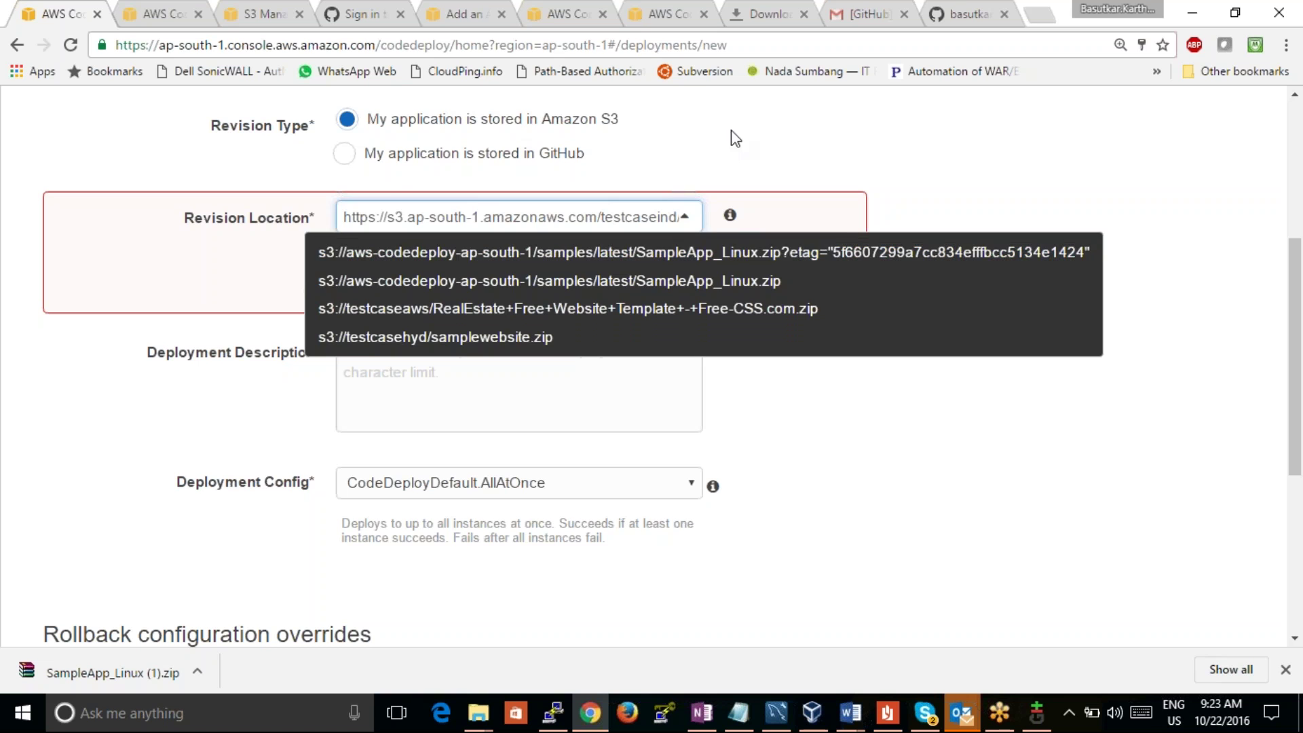
left_click(388, 216)
left_click(388, 216)
left_click_drag(387, 215, 332, 213)
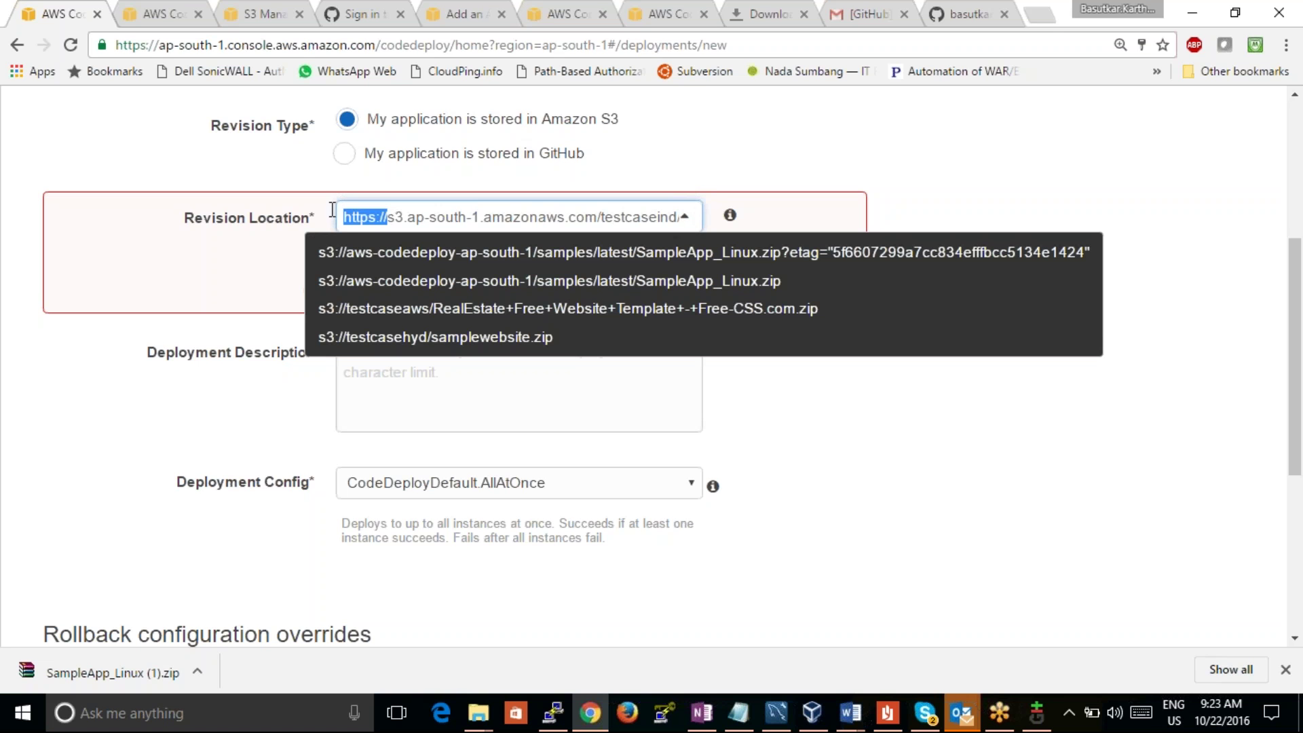
key("BackSpace")
left_click(363, 217)
key("BackSpace")
type(":")
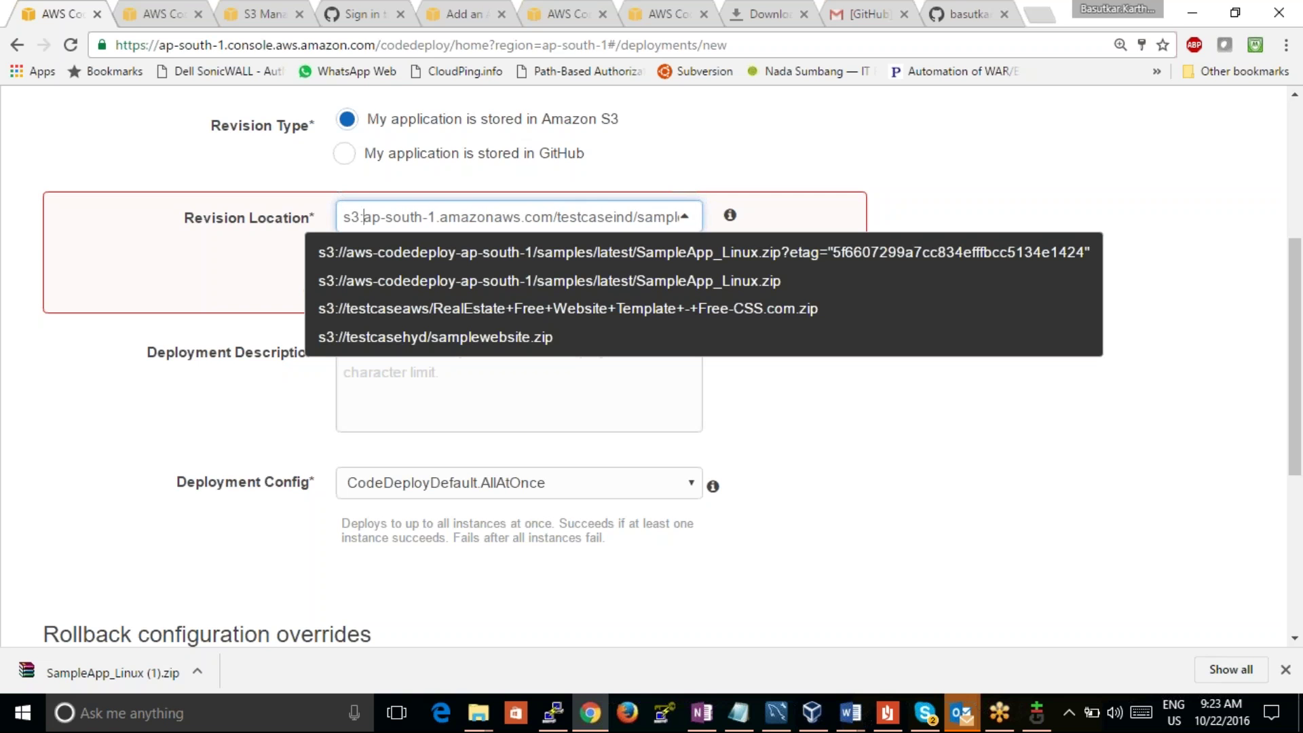
type("//")
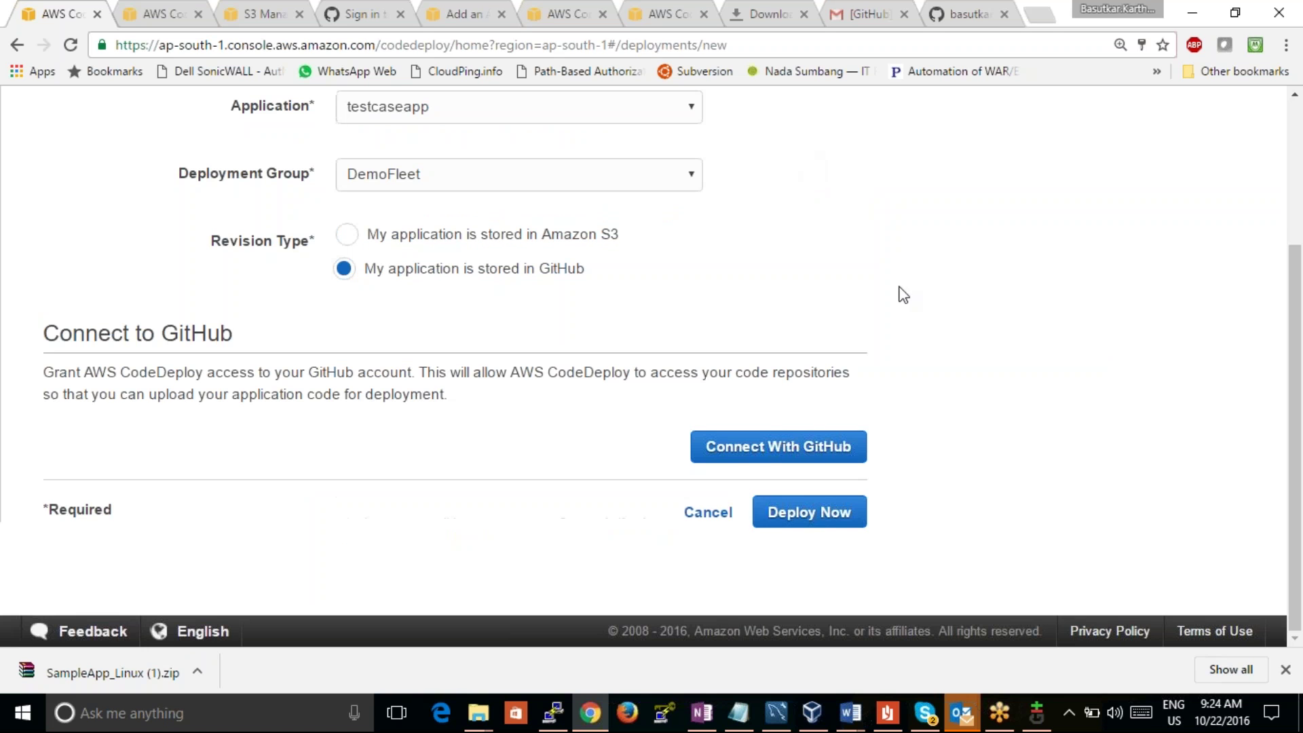
Step: Set Revision Type to Amazon S3, choose CodeDeployDefault.AllAtOnce, and submit with Deploy Now
left_click(821, 515)
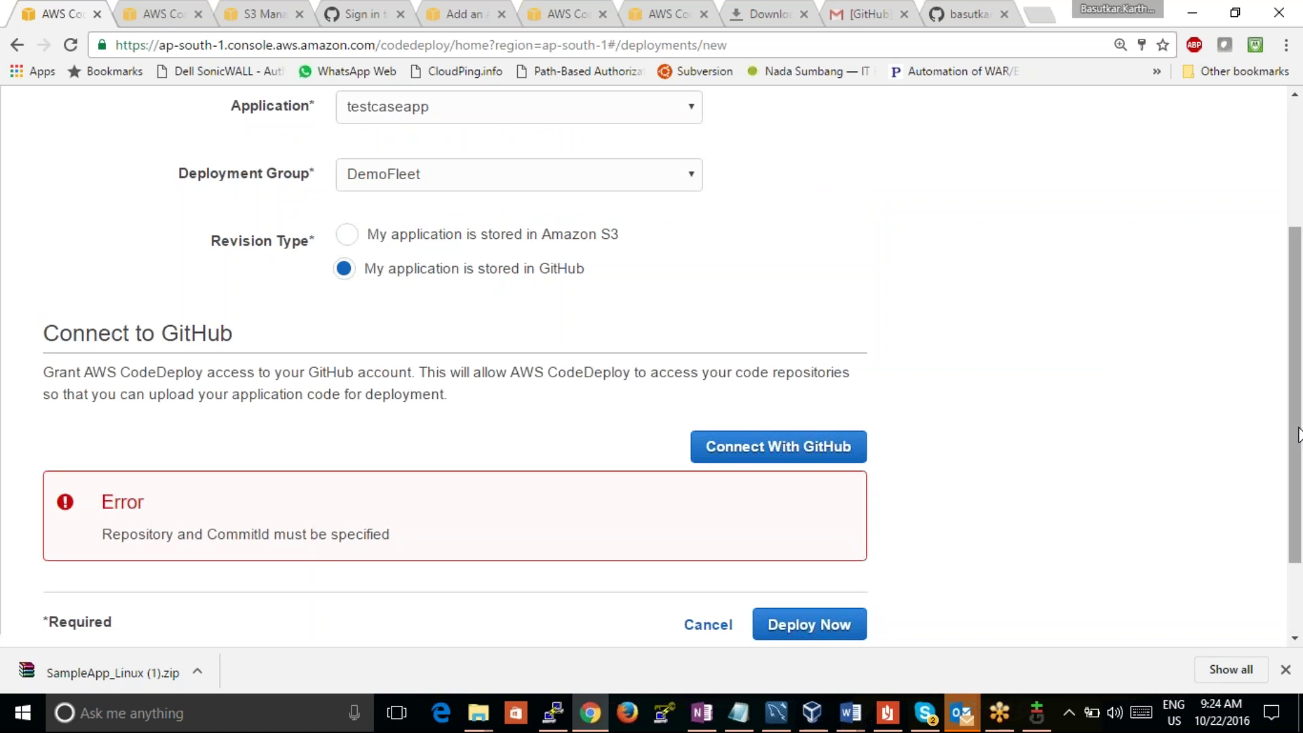
scroll(674, 381, "up", 2)
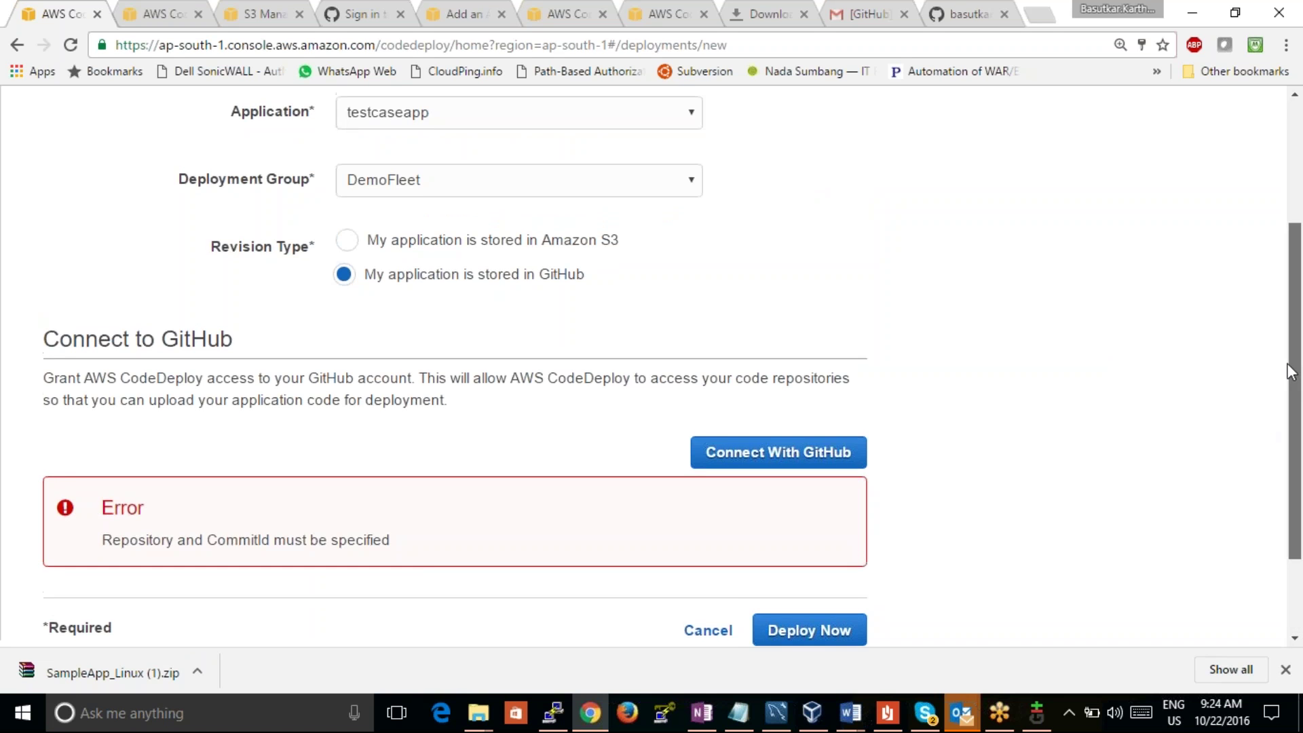
left_click(579, 391)
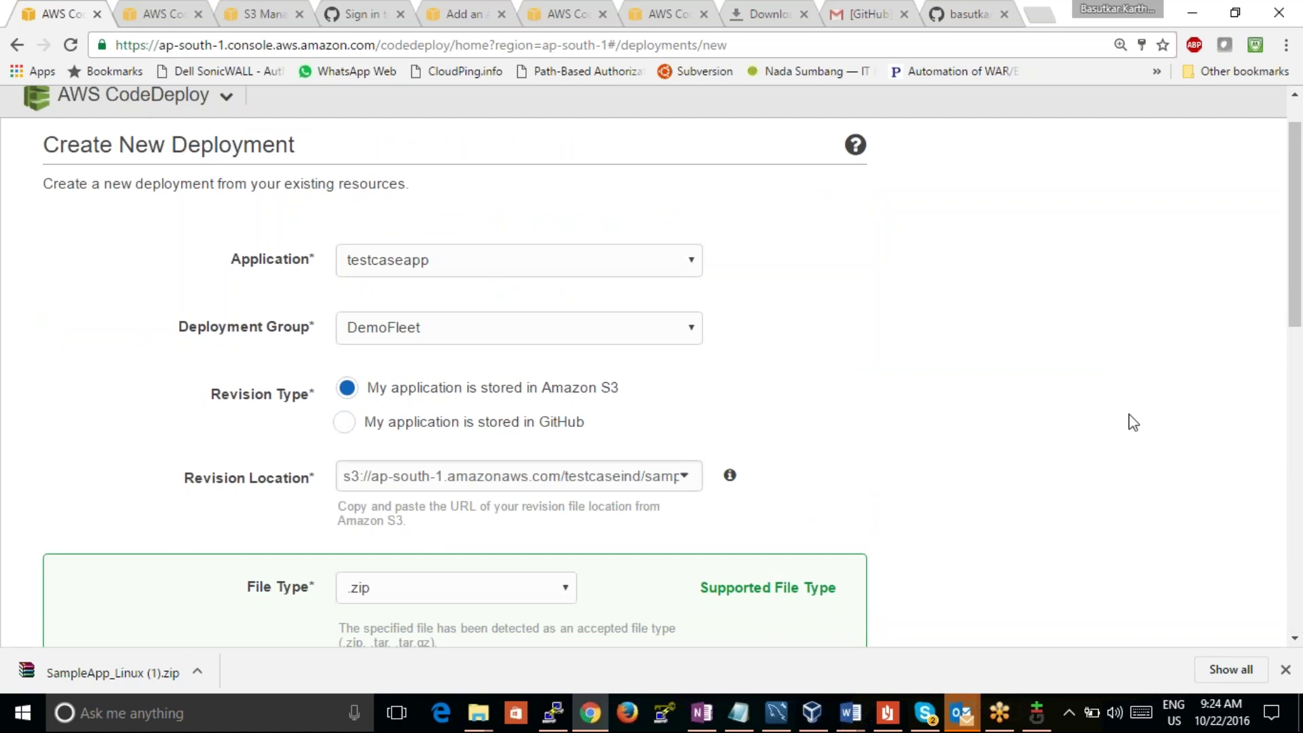
left_click_drag(1297, 319, 1291, 485)
left_click(657, 384)
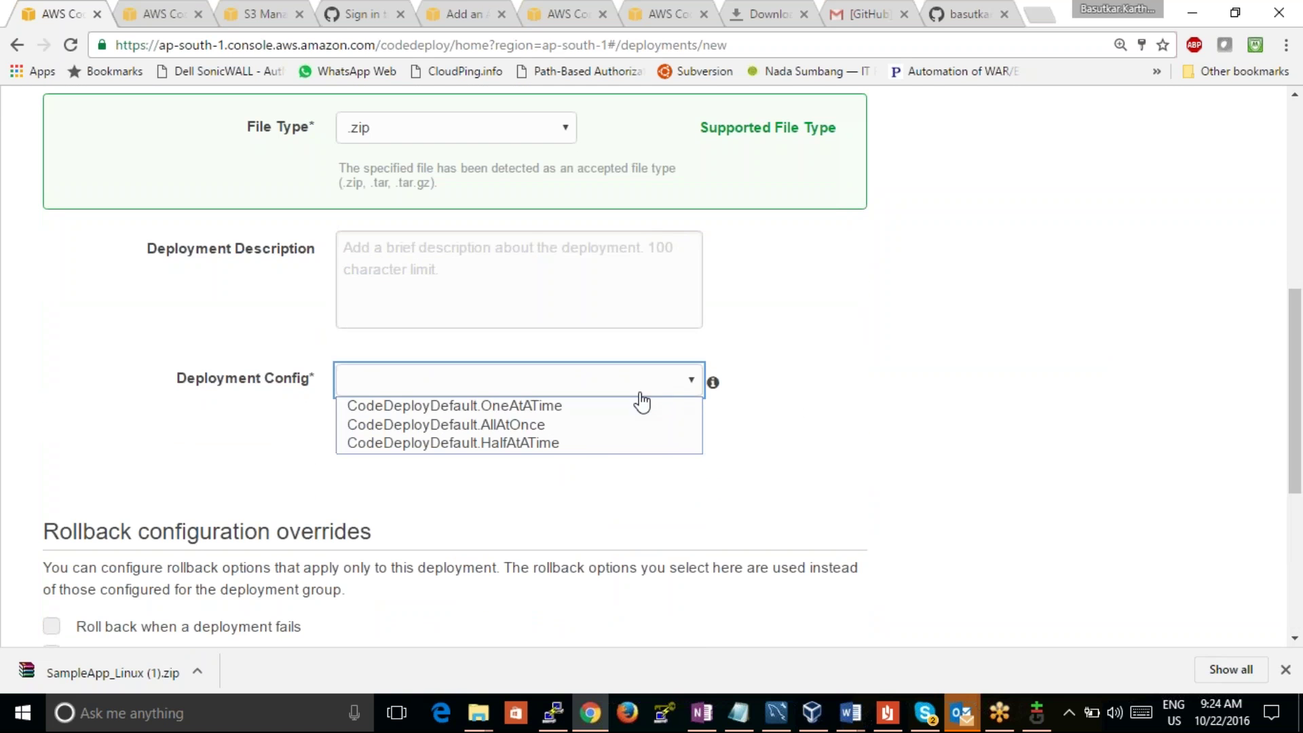
left_click(598, 429)
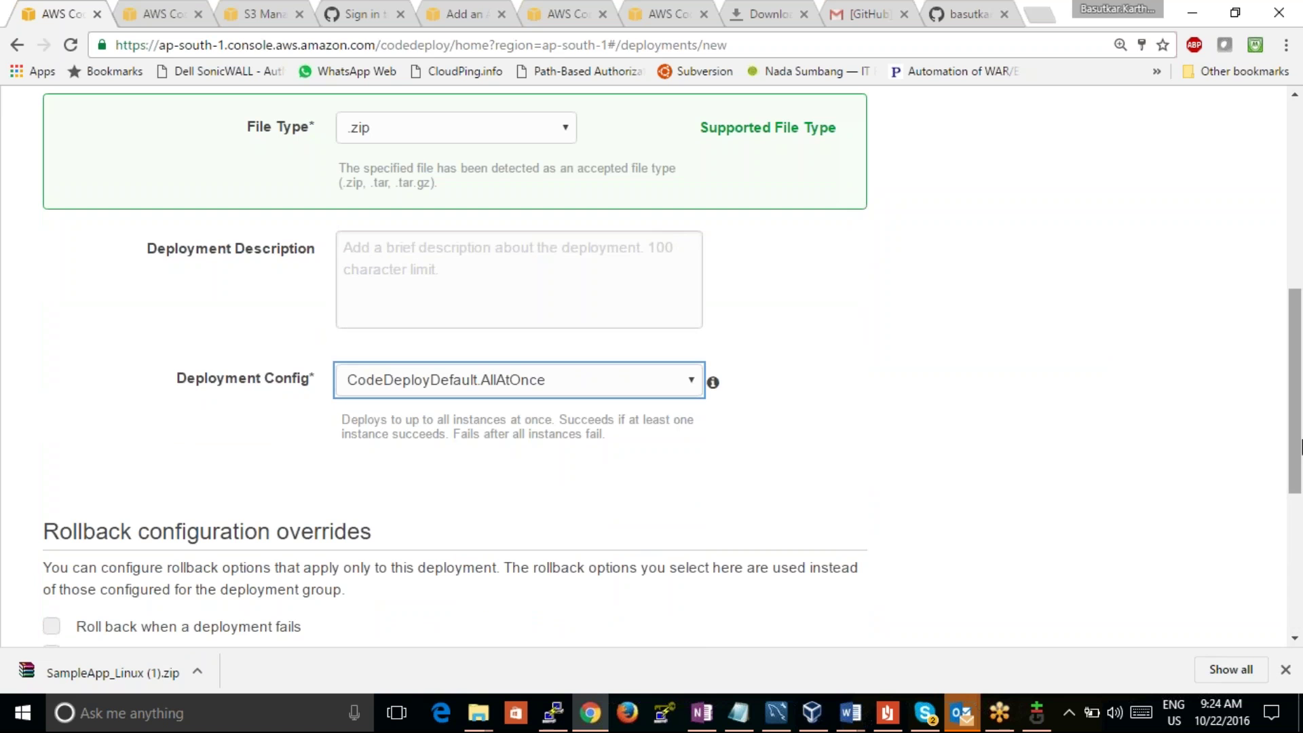
left_click_drag(1298, 448, 1296, 564)
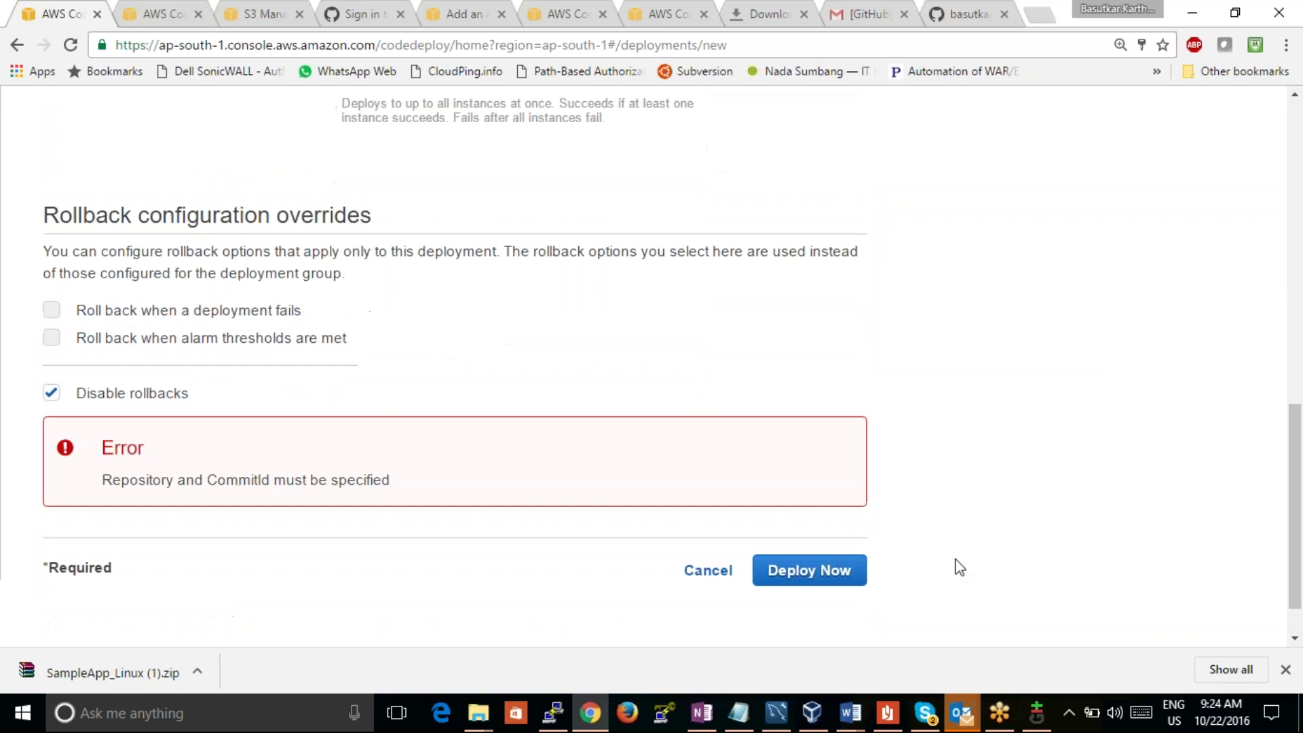
left_click(811, 579)
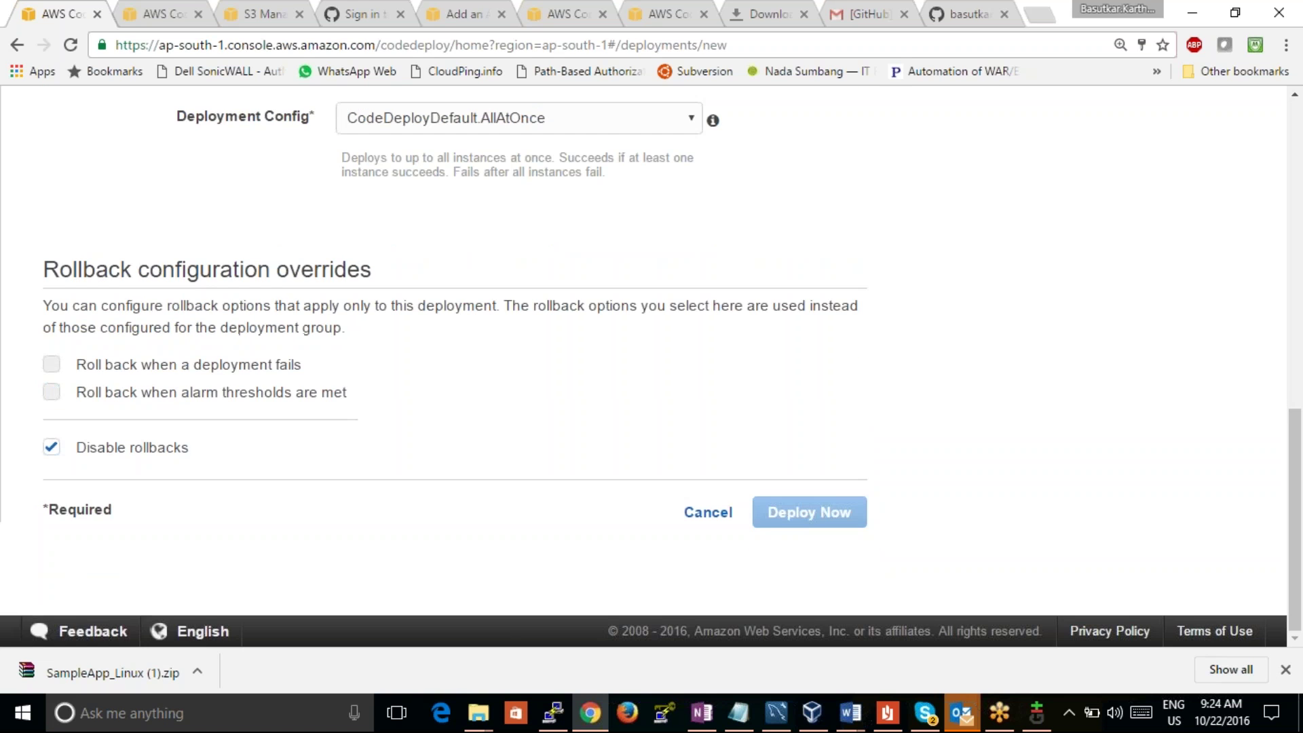
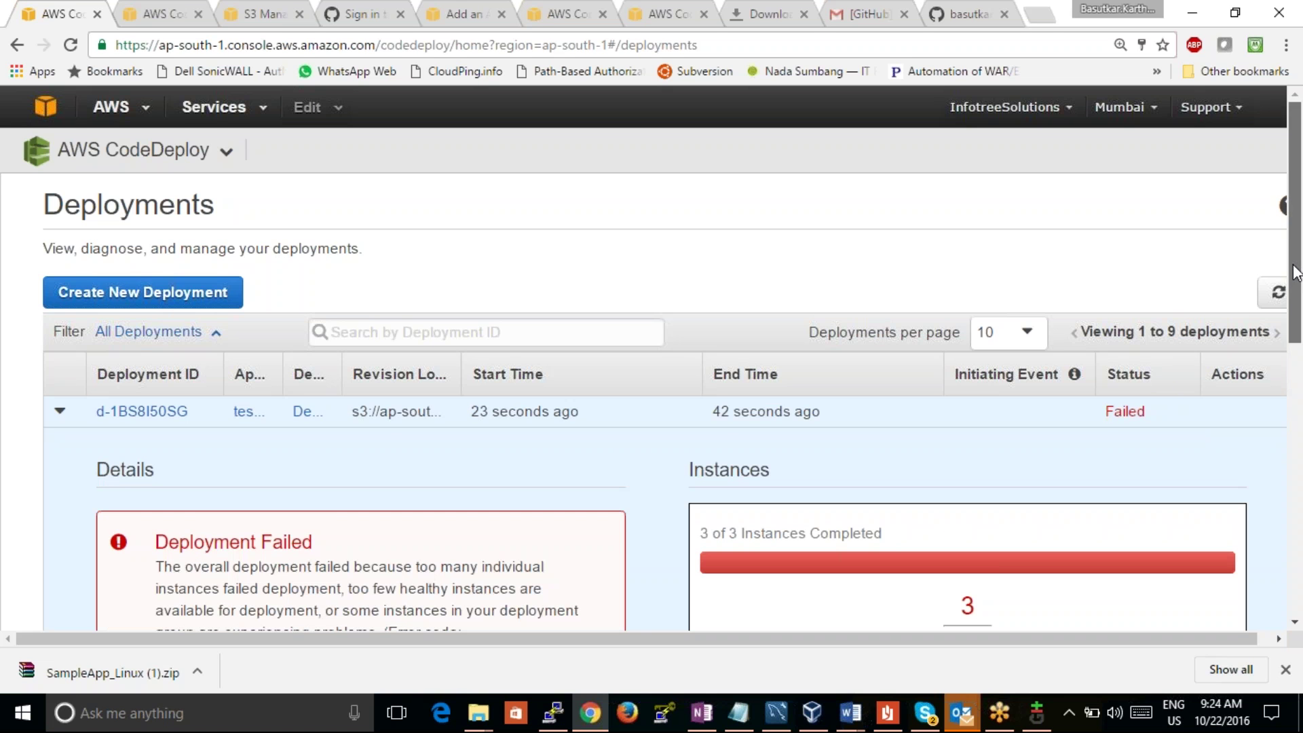
Step: Open the 'Learn more' documentation for the failed deployment's HEALTH_CONSTRAINTS error and switch to its tab
scroll(1296, 326, "down", 2)
left_click_drag(1296, 333, 1300, 424)
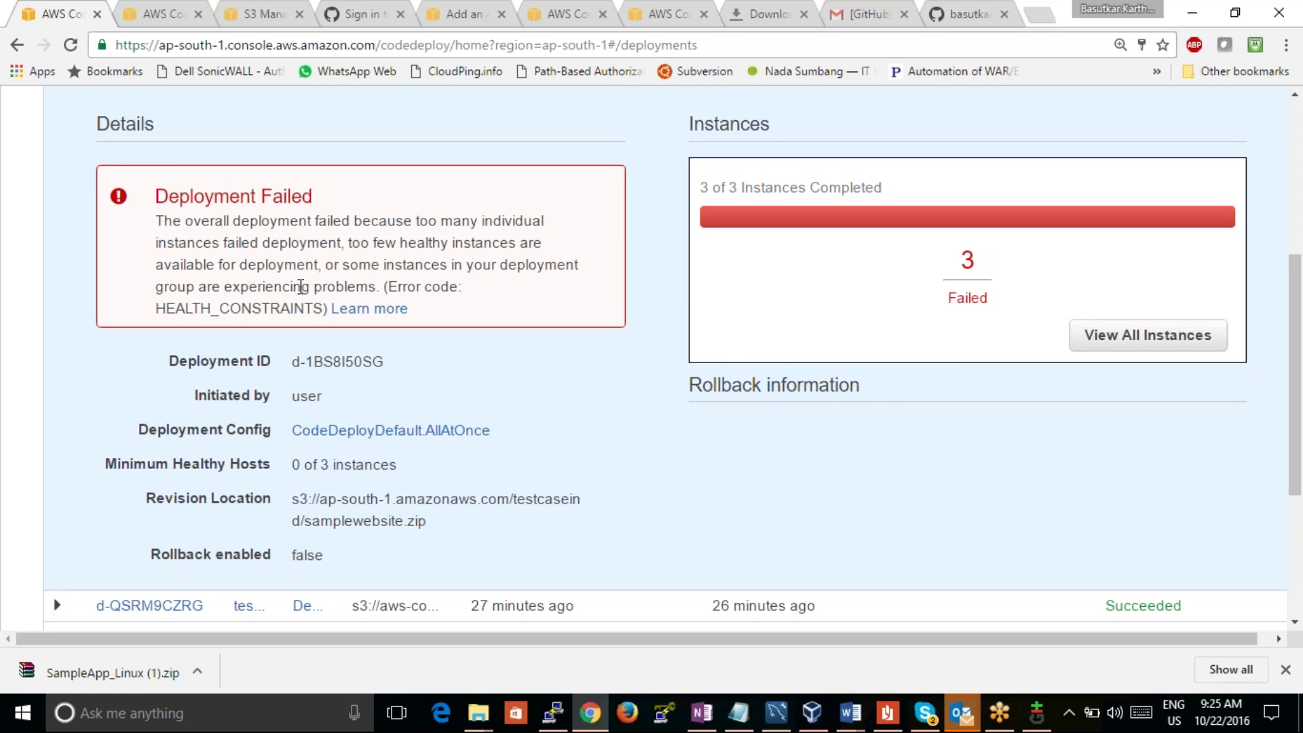
left_click(354, 311)
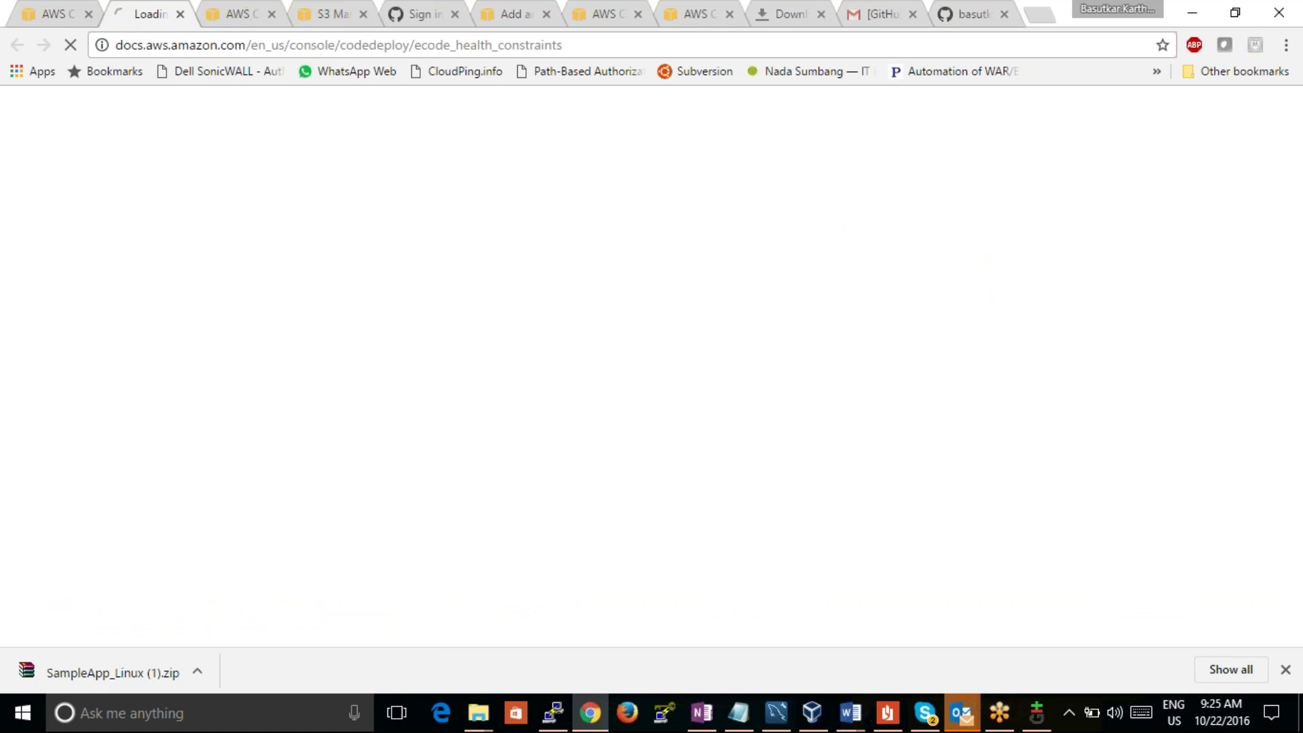
left_click(53, 13)
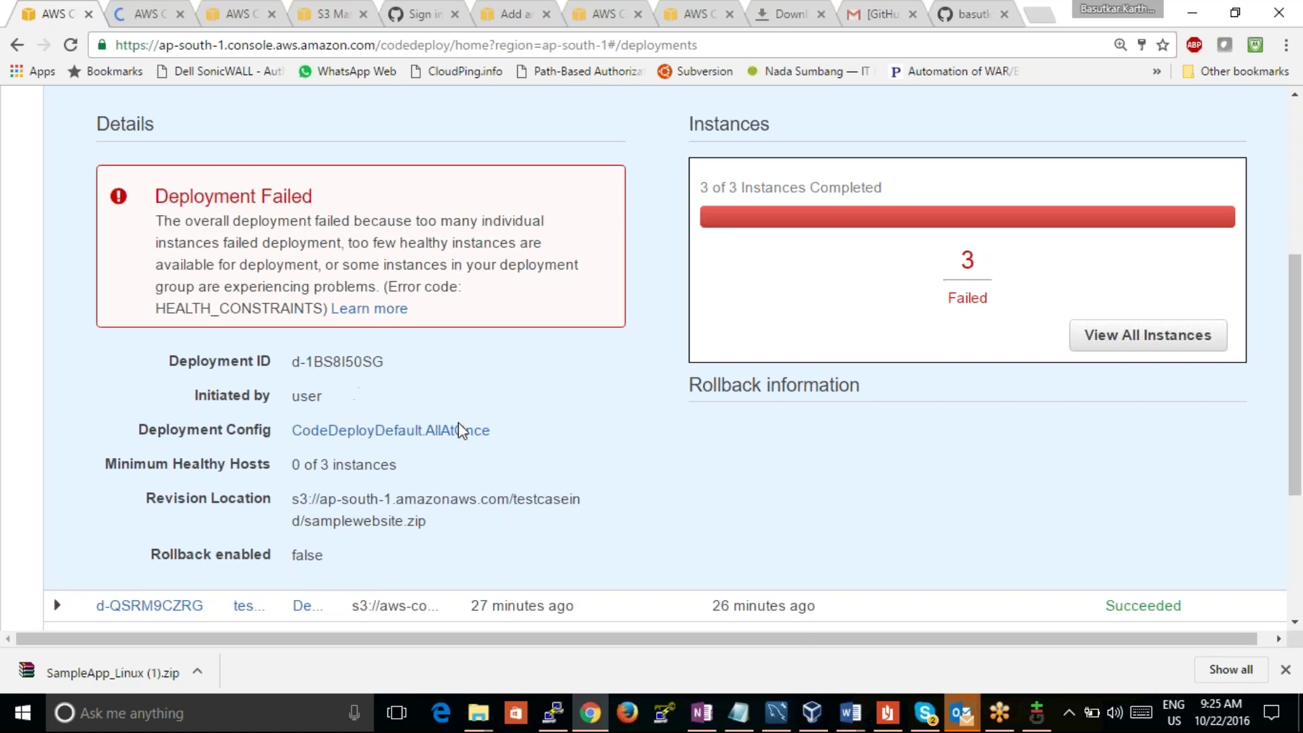
left_click_drag(1297, 332, 1299, 427)
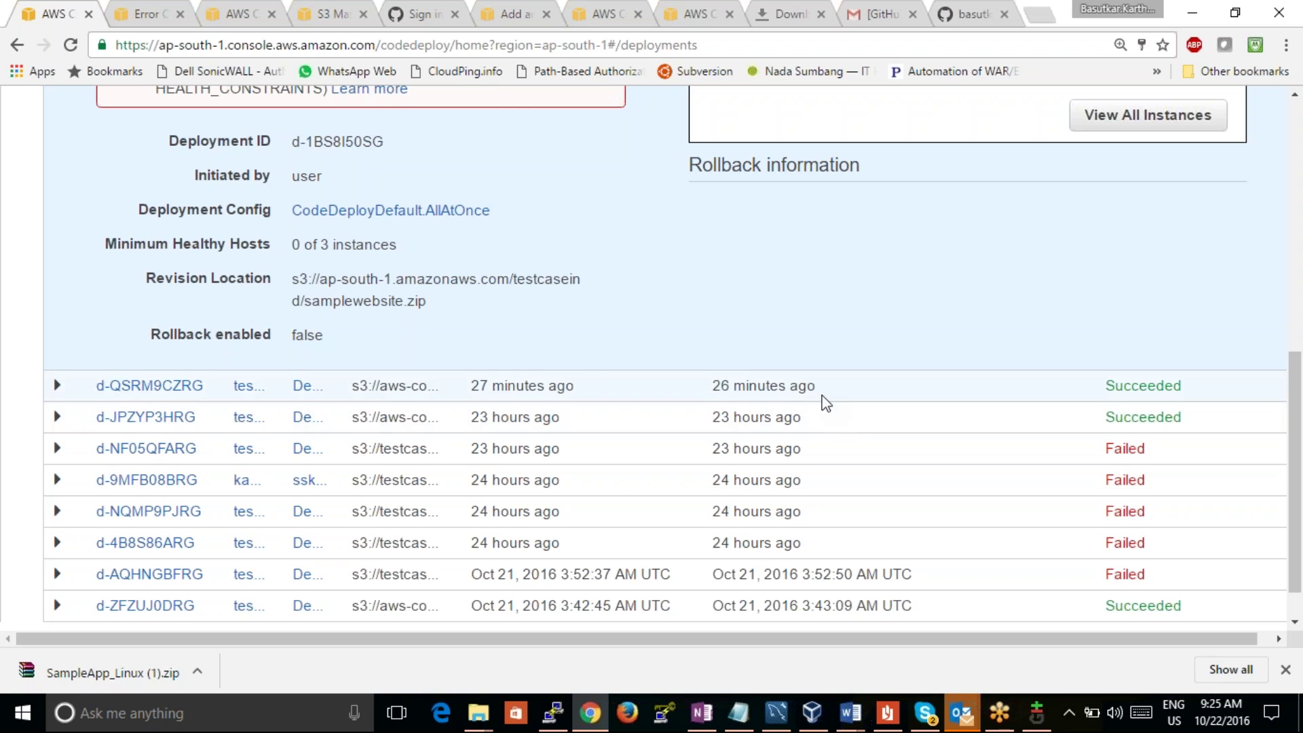
left_click_drag(1301, 386, 1264, 212)
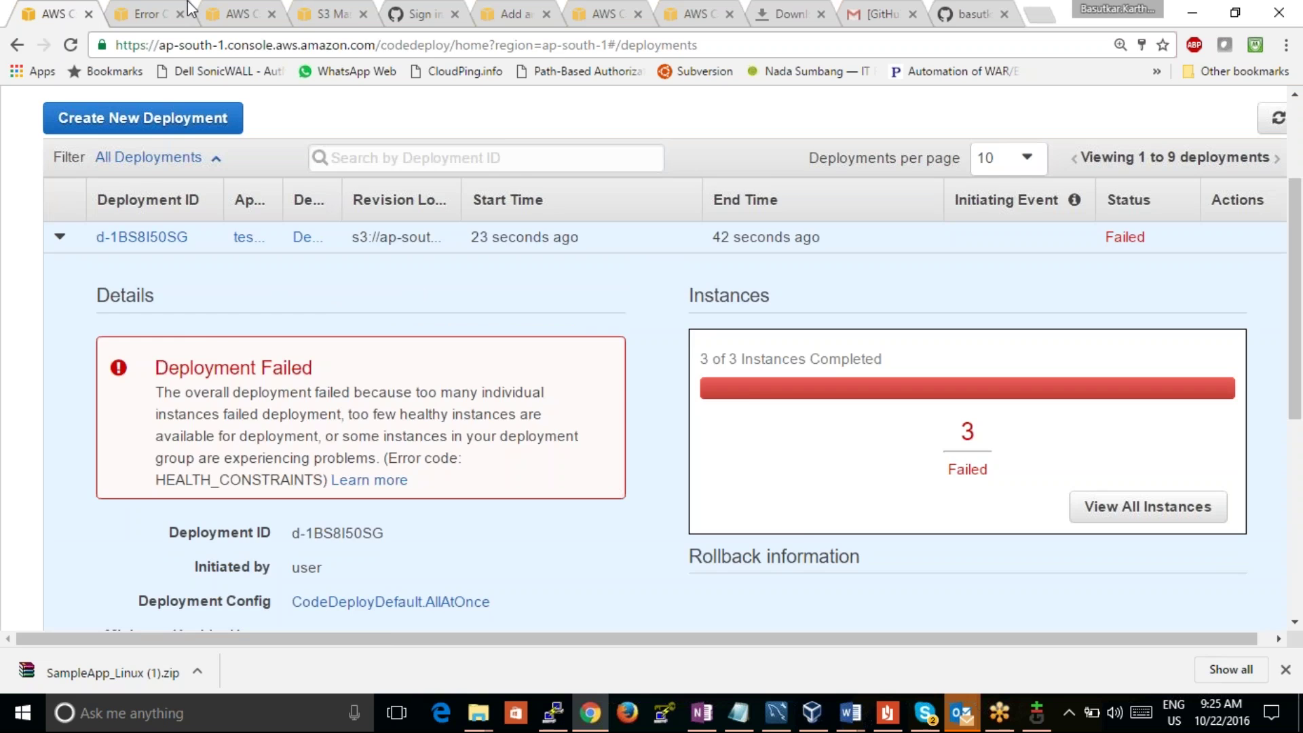
left_click(139, 10)
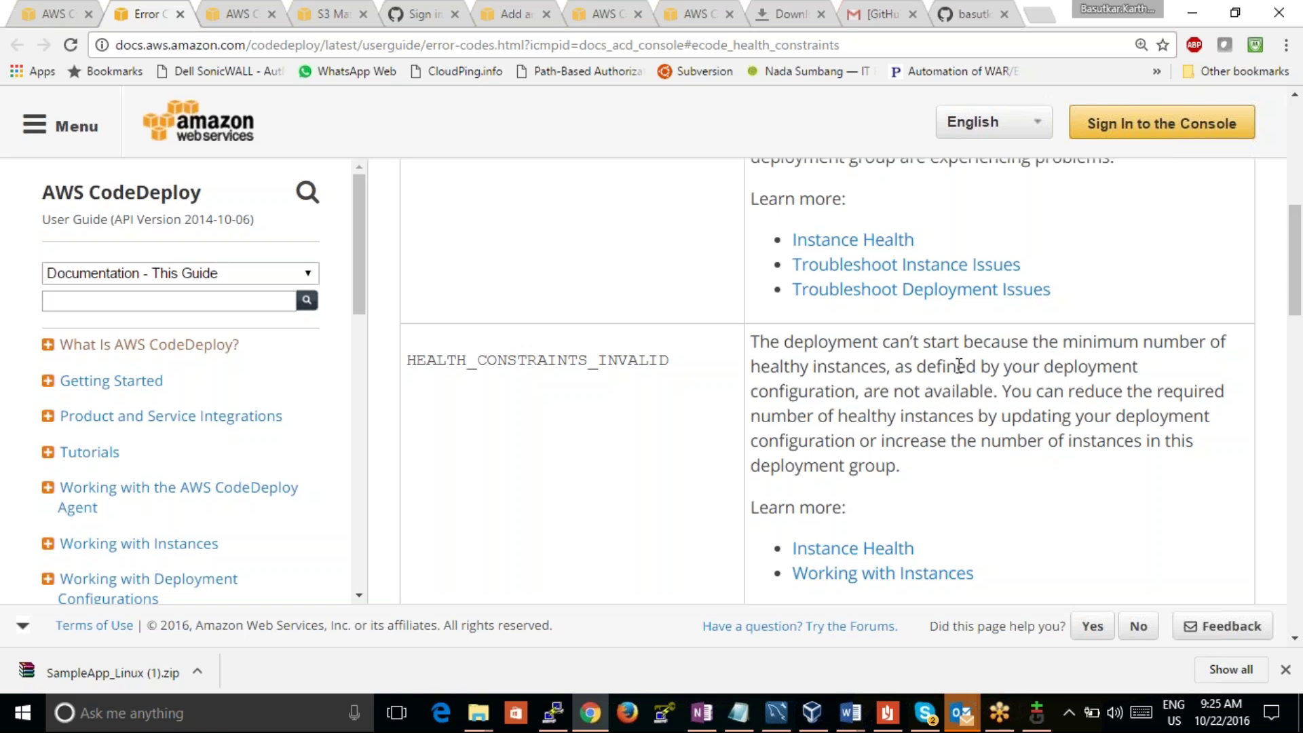
Step: Follow the Instance Health link, read its Health Status section, then return to the console tab
scroll(1012, 503, "down", 3)
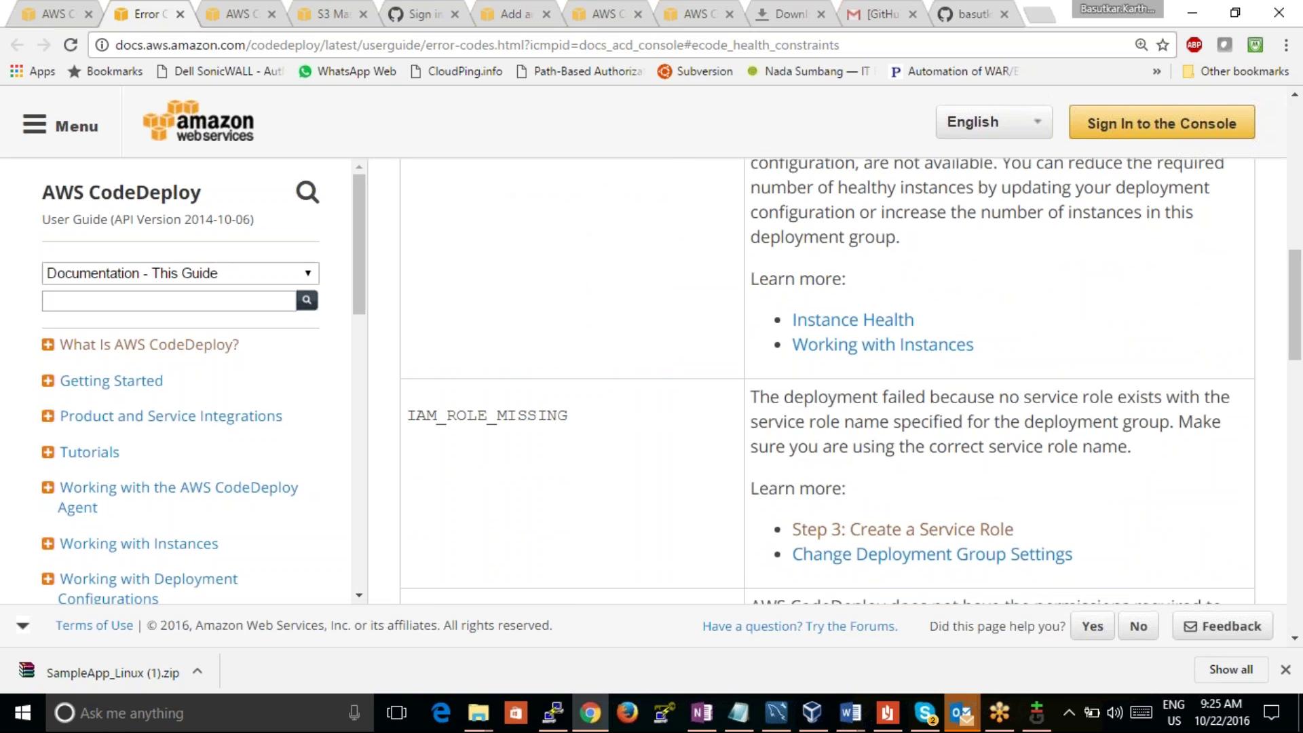
left_click(894, 325)
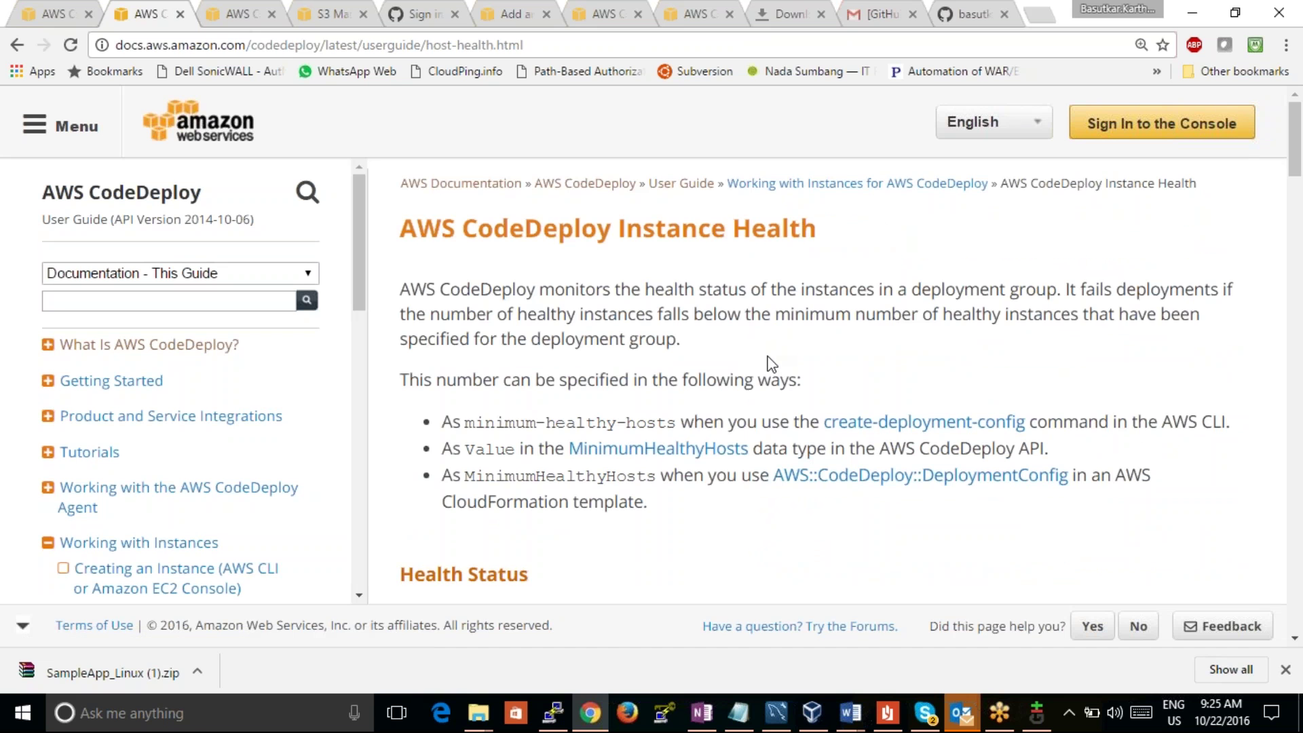
scroll(771, 364, "down", 2)
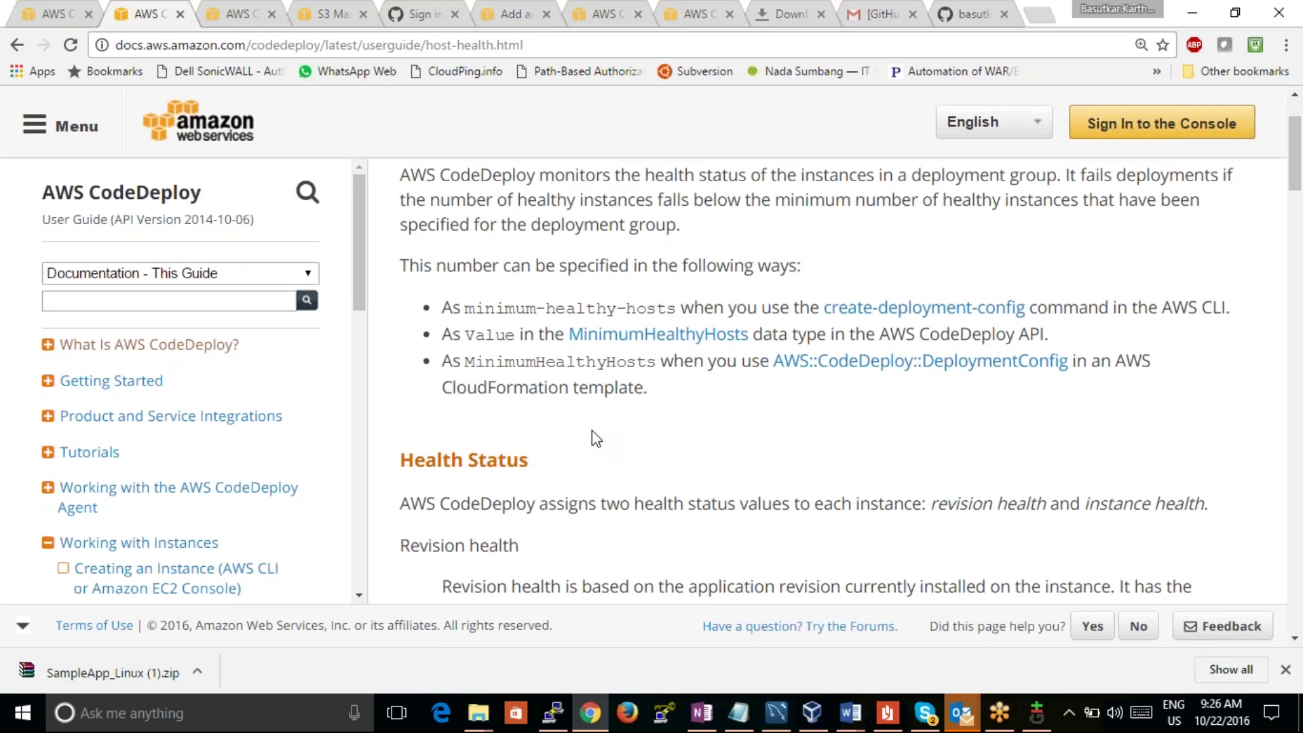
scroll(592, 430, "down", 2)
scroll(592, 430, "down", 8)
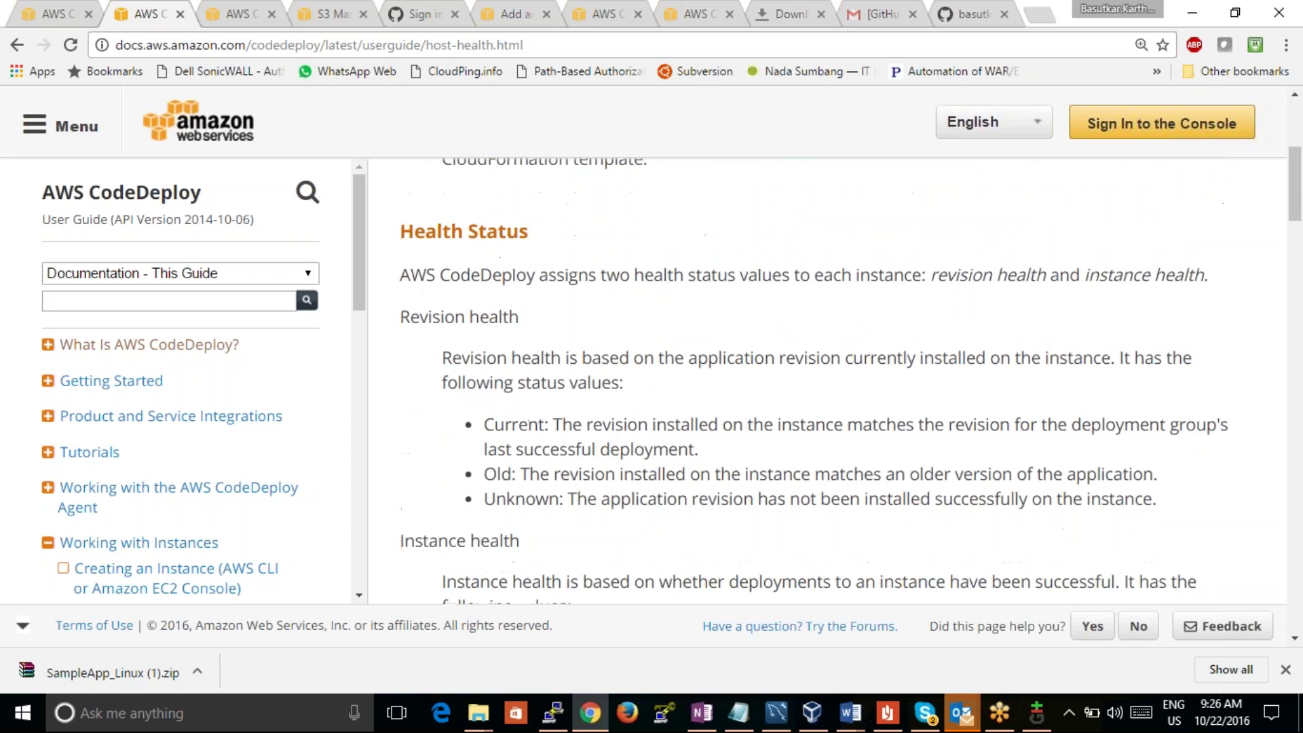
left_click(64, 15)
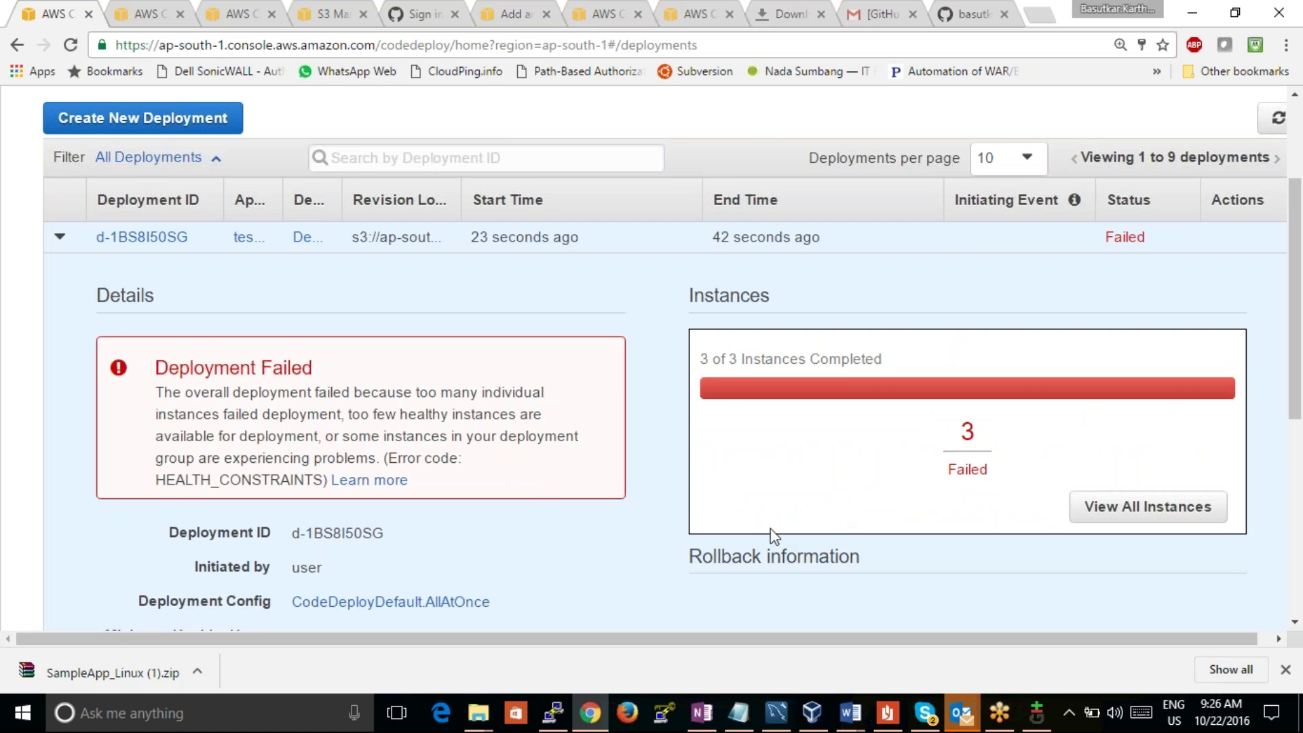
left_click_drag(1297, 336, 1275, 419)
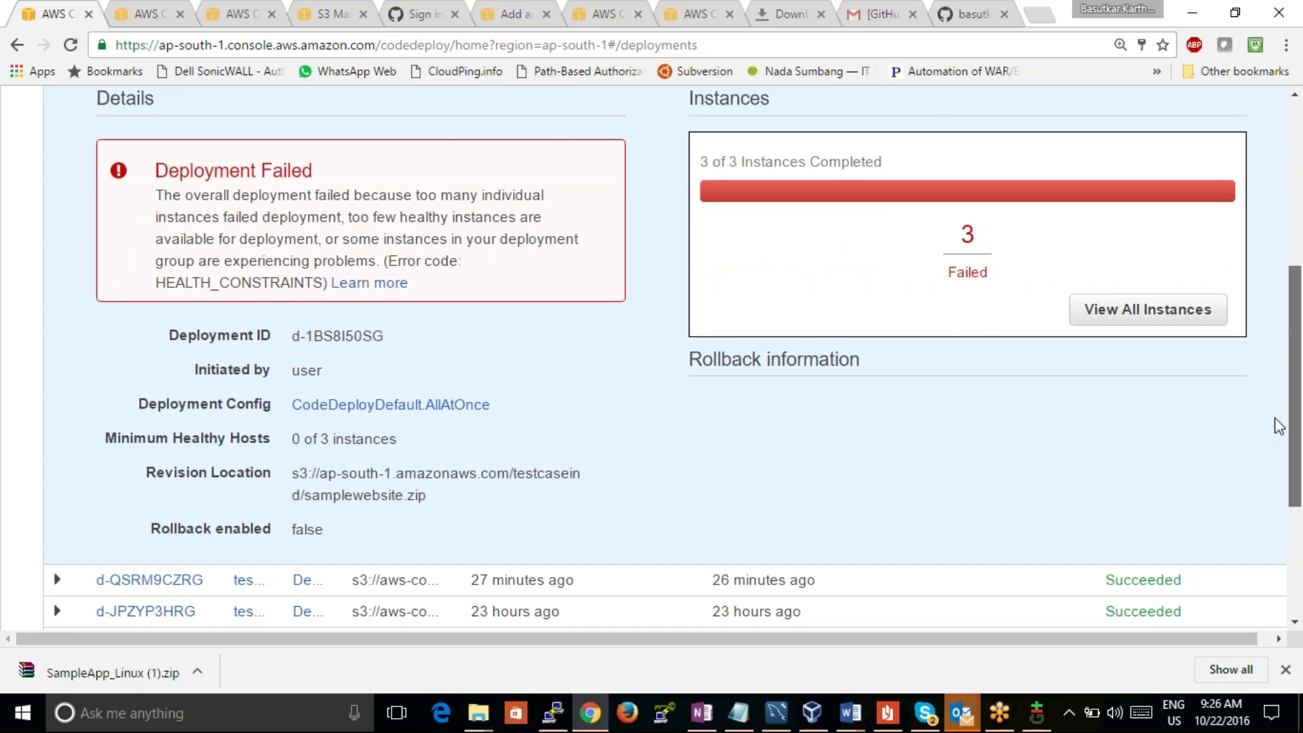
left_click_drag(1279, 426, 1274, 425)
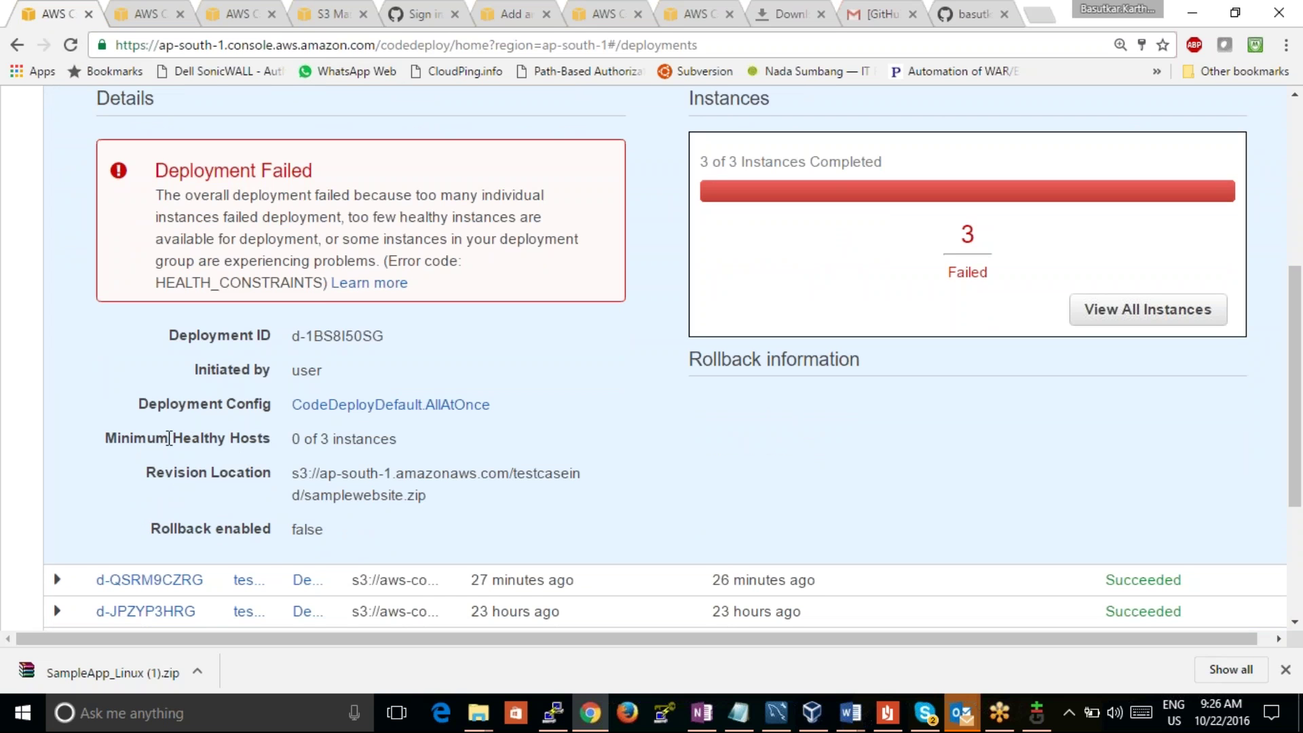
left_click_drag(291, 442, 425, 437)
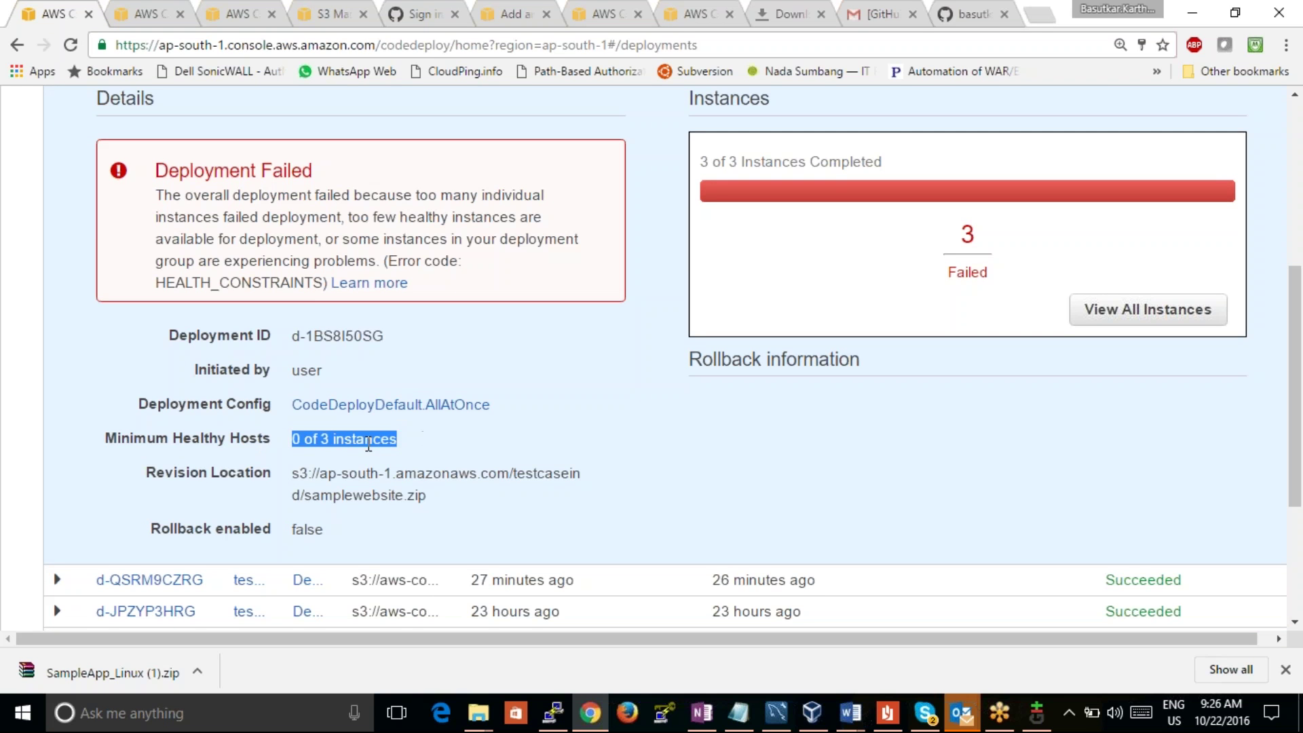
left_click(307, 439)
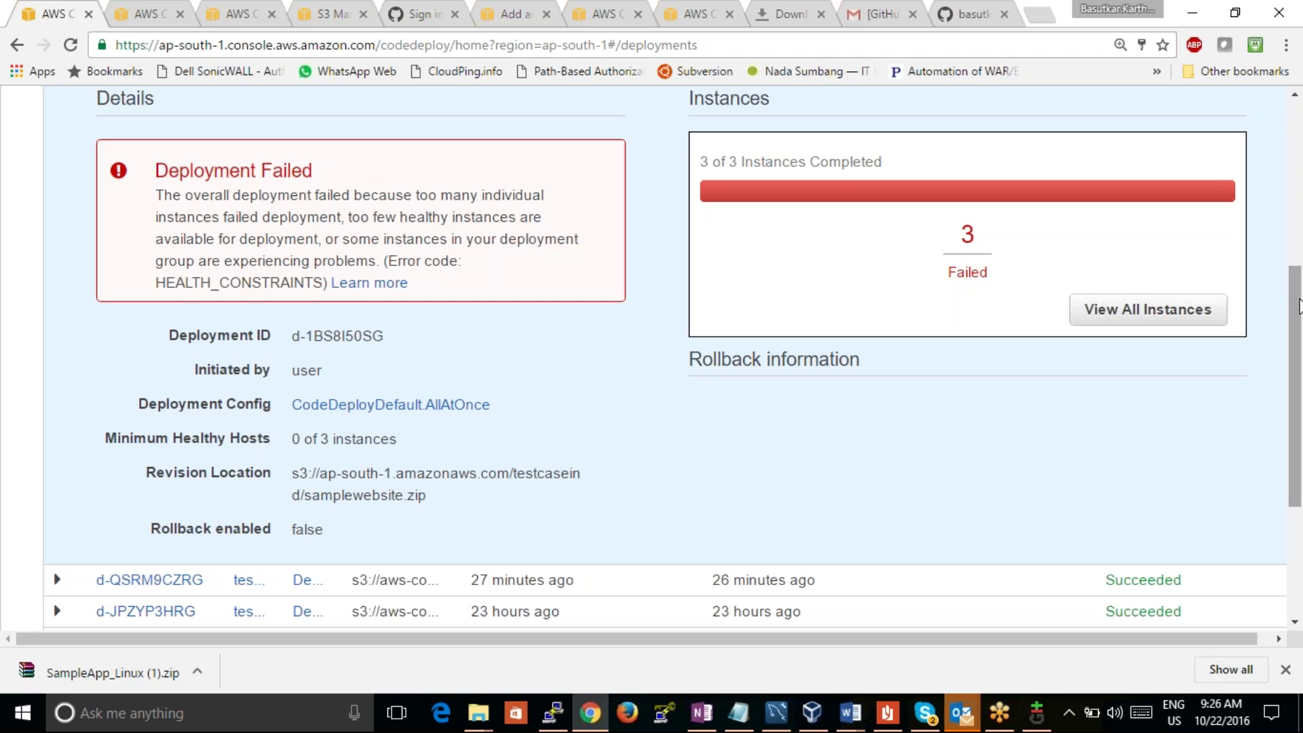
scroll(1299, 316, "down", 3)
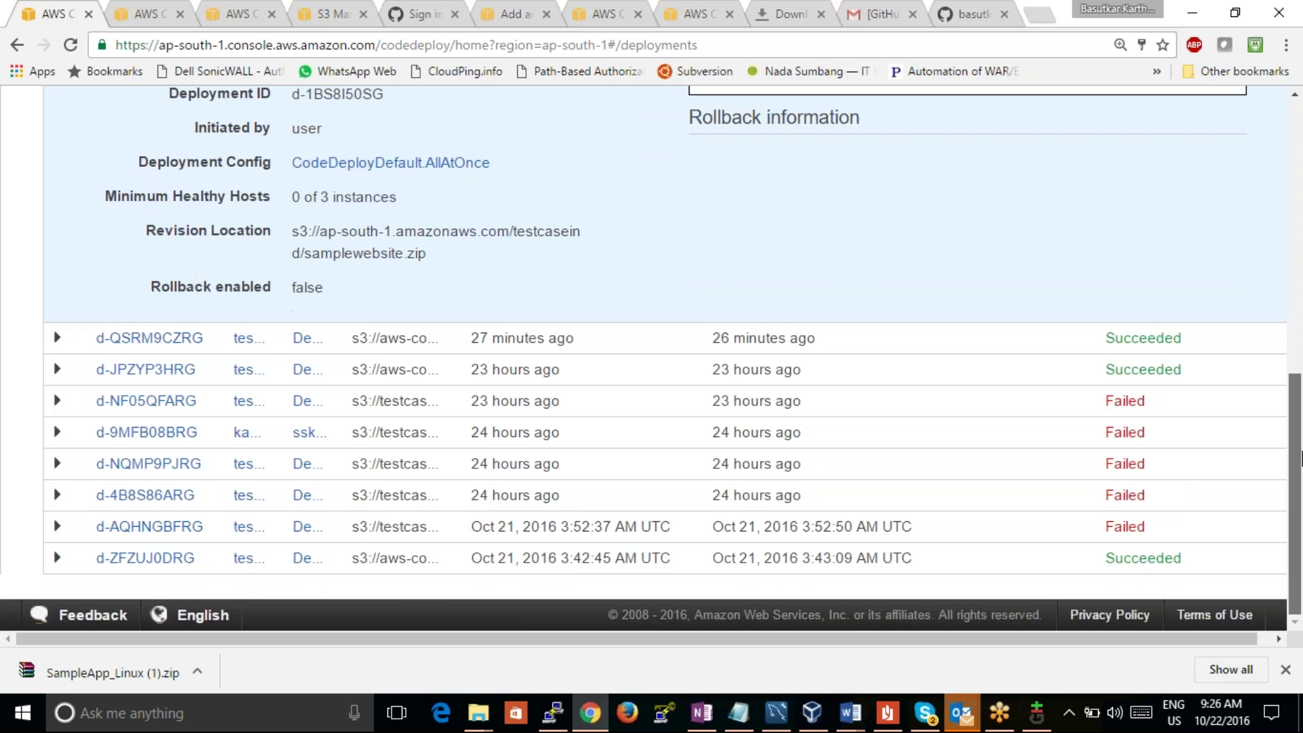
left_click(1293, 339)
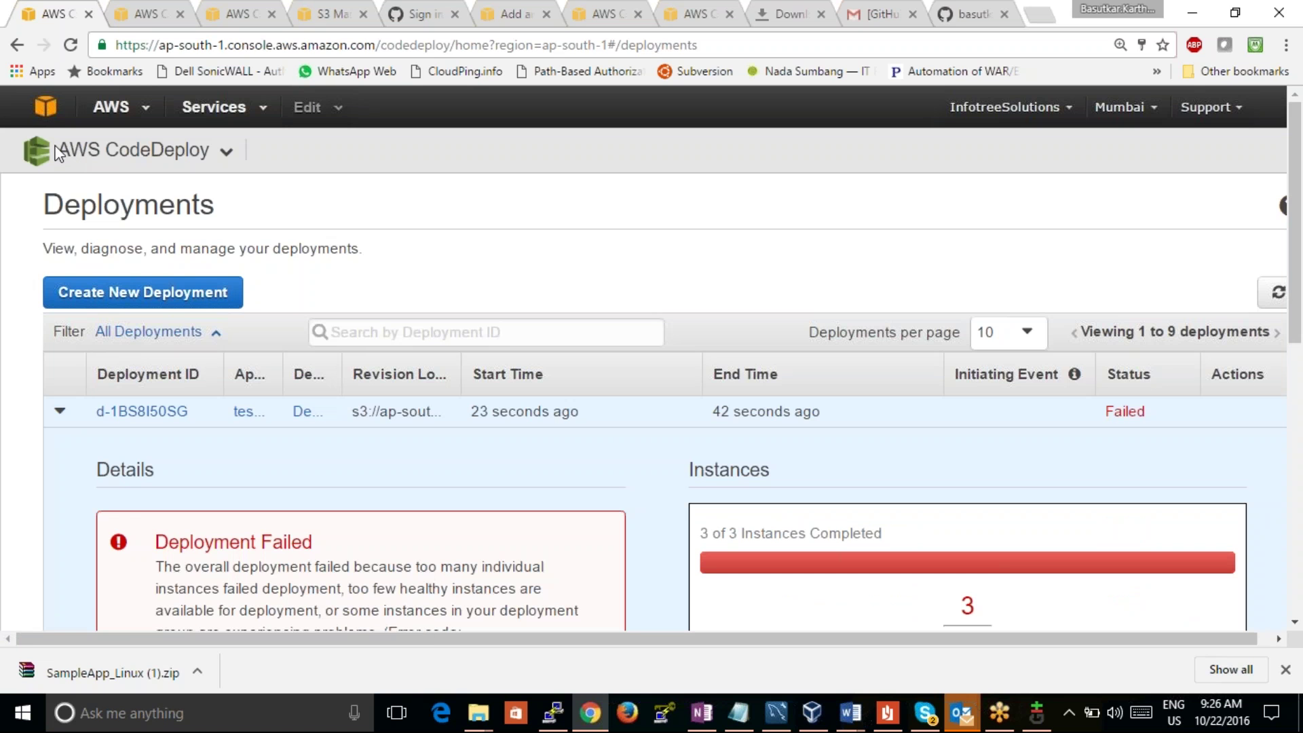
Step: Open testcaseapp from Applications, expand DemoFleet (CodeDeployDefault.OneAtATime), and show its Actions menu
mouse_move(117, 154)
left_click(114, 193)
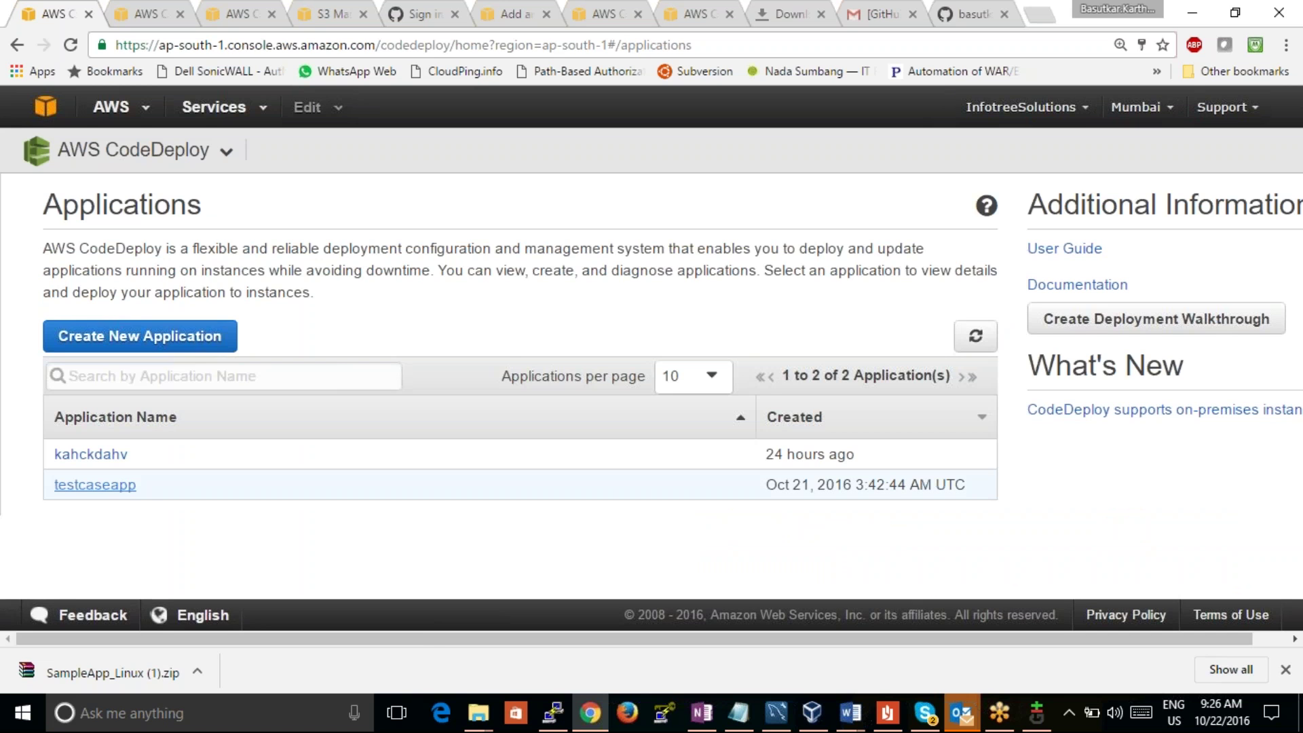
left_click(124, 486)
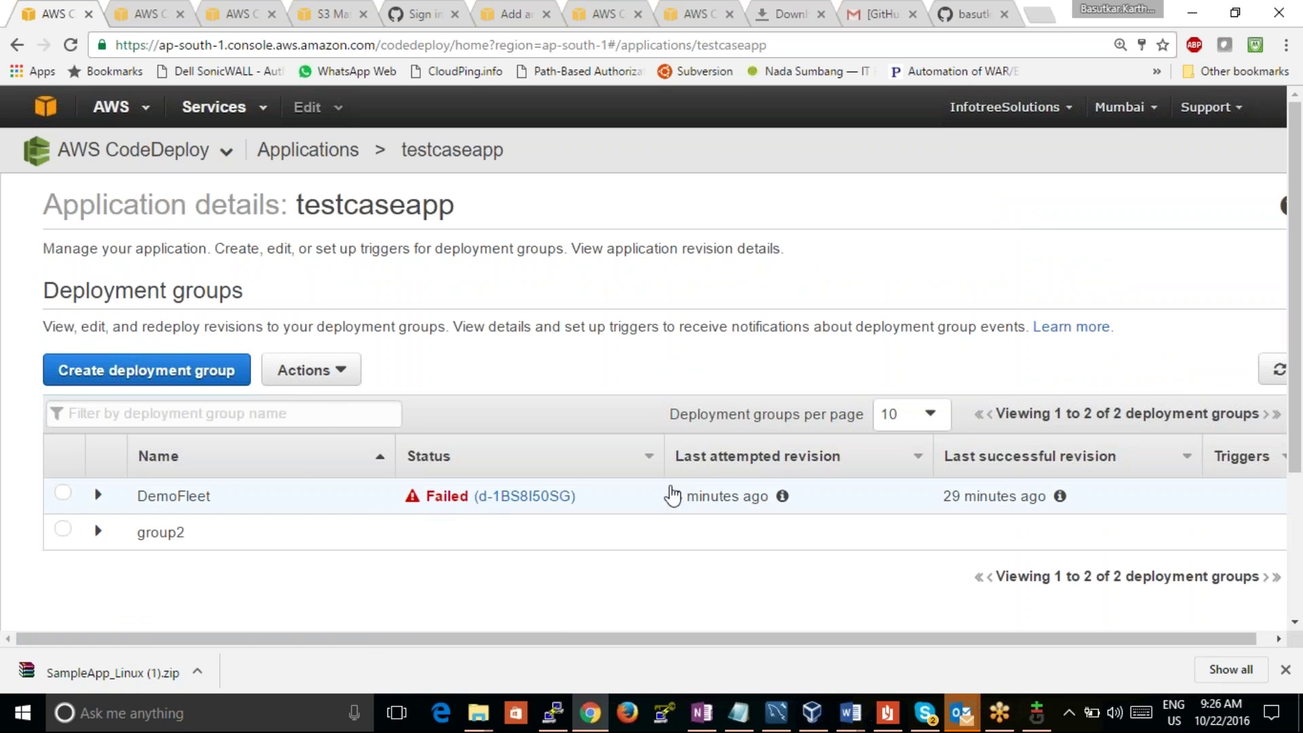
left_click(61, 496)
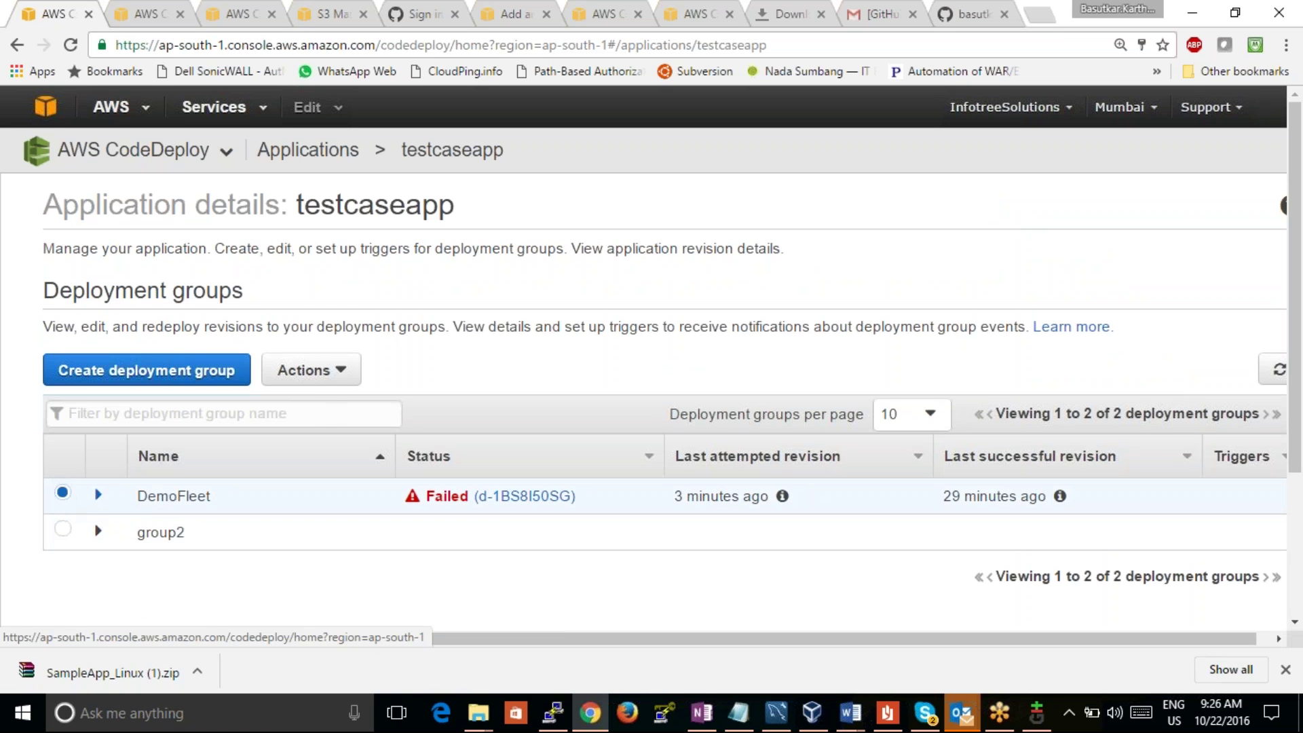
left_click(99, 498)
left_click_drag(1301, 285, 1301, 395)
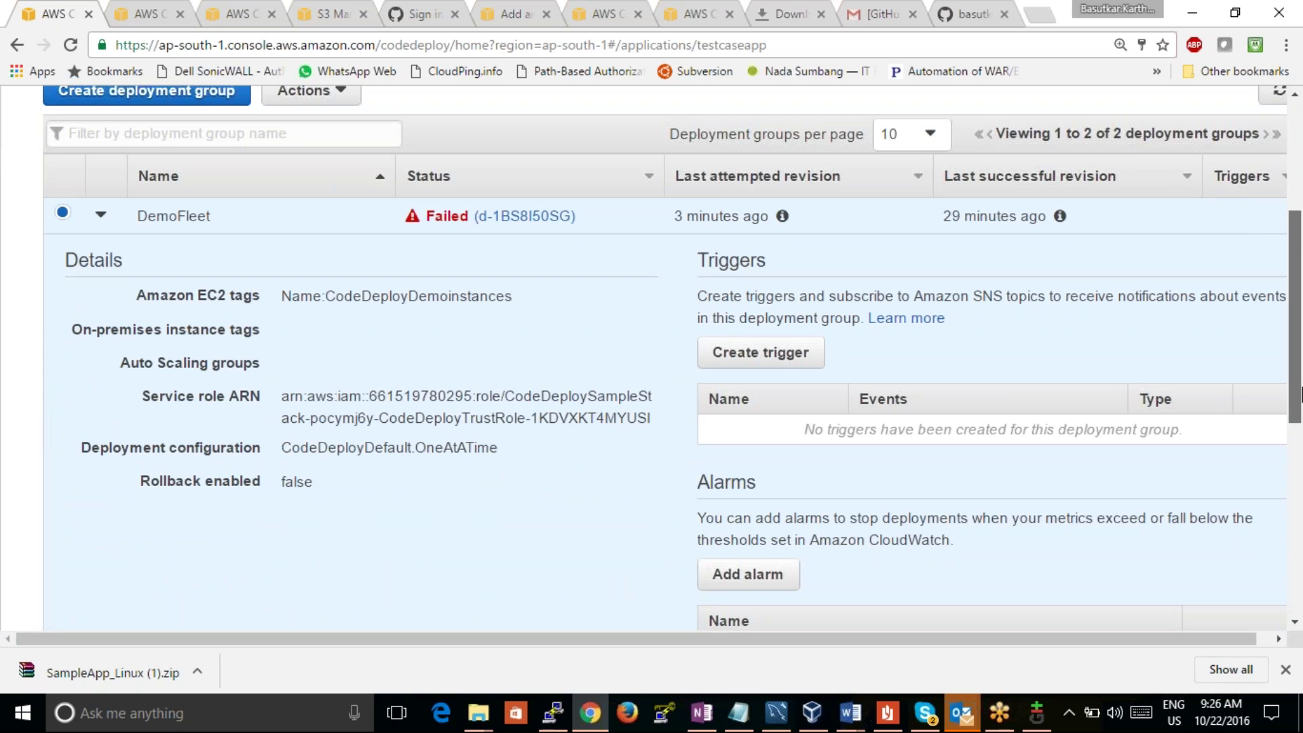
left_click_drag(1301, 394, 1285, 362)
left_click(328, 175)
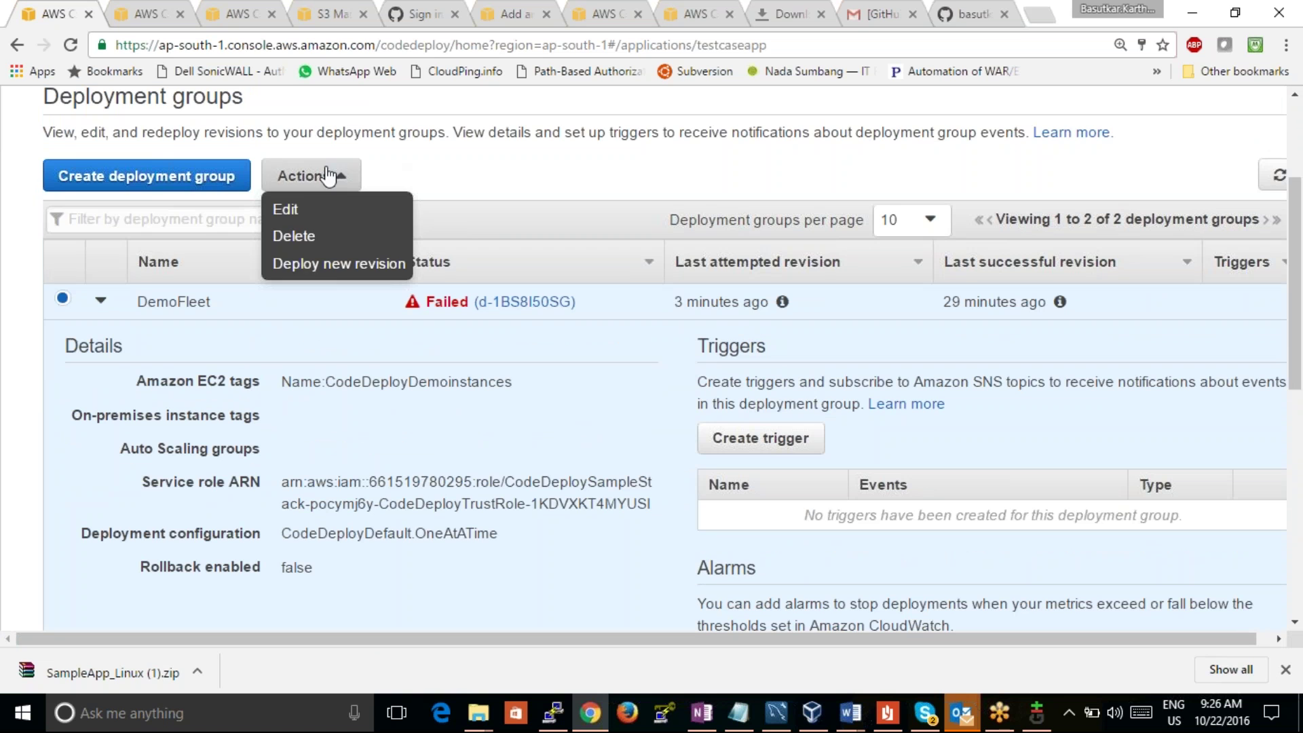
left_click(320, 218)
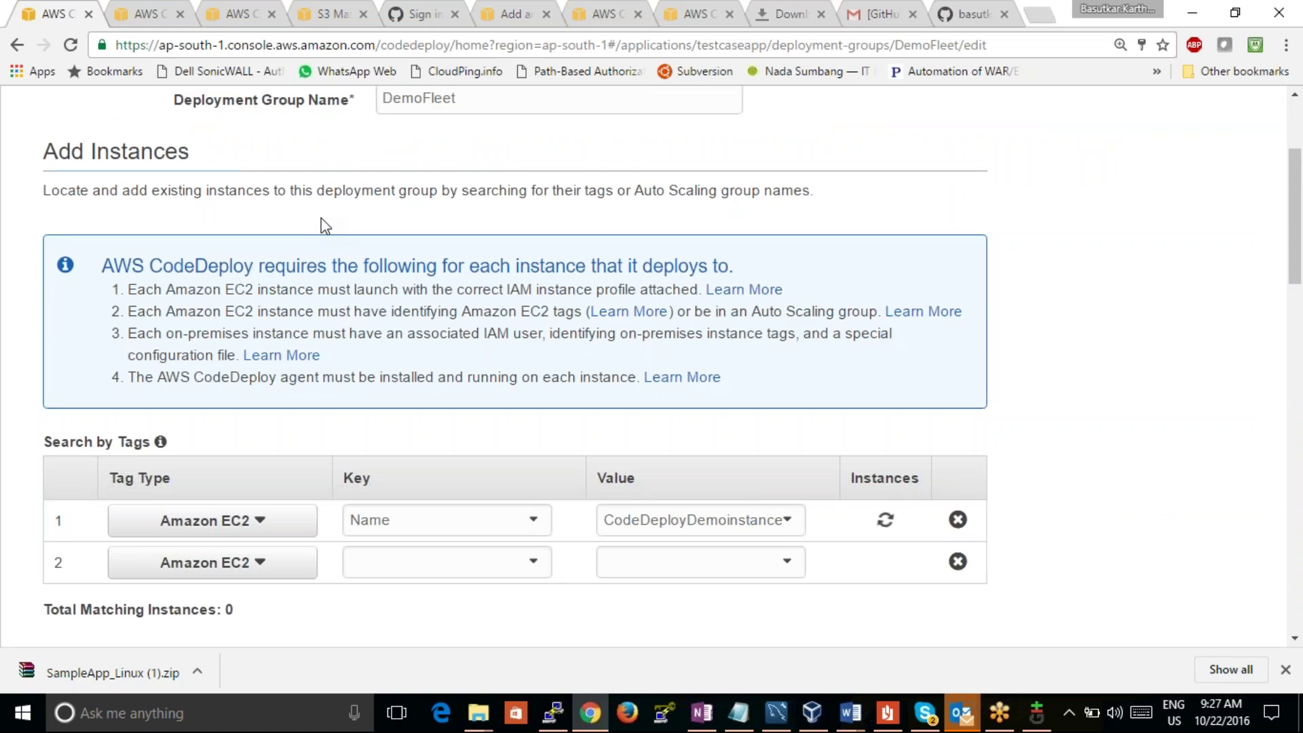
left_click_drag(1291, 204, 1289, 245)
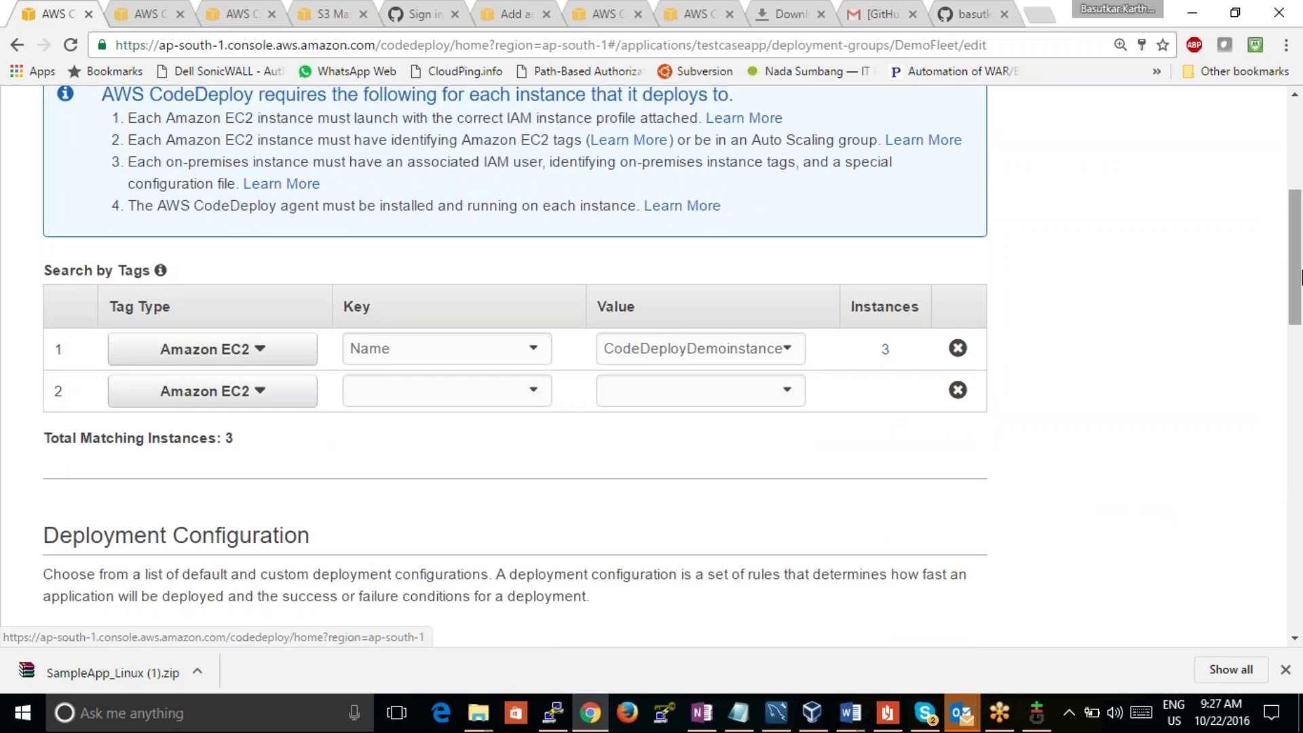
left_click_drag(1292, 267, 1242, 355)
left_click(707, 298)
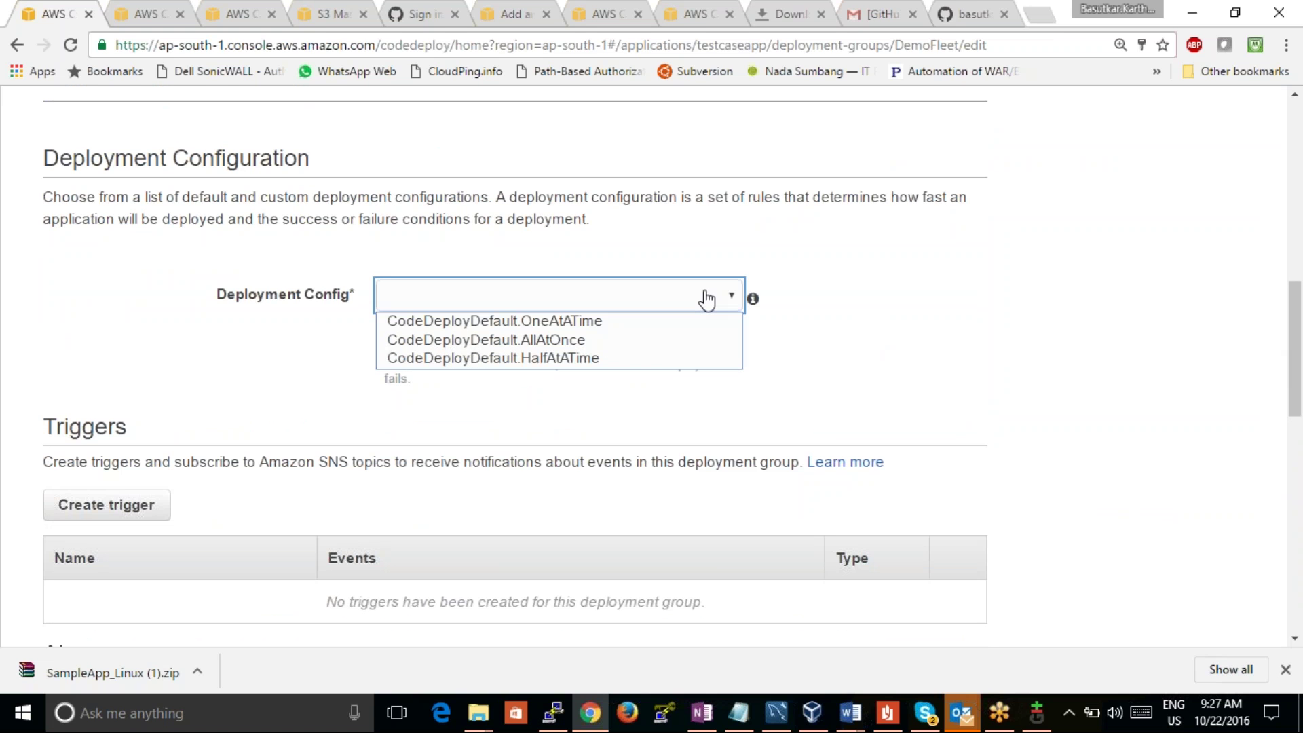
left_click(1045, 276)
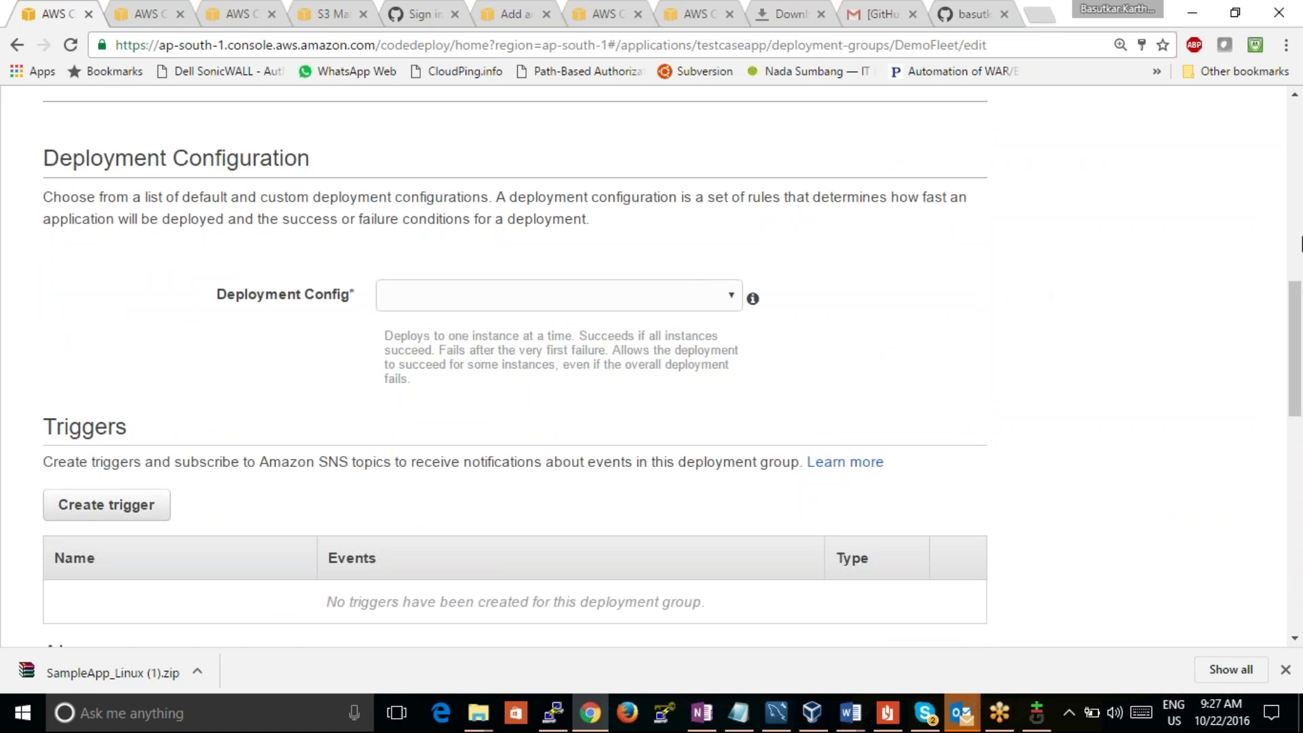
left_click_drag(1293, 292, 1299, 569)
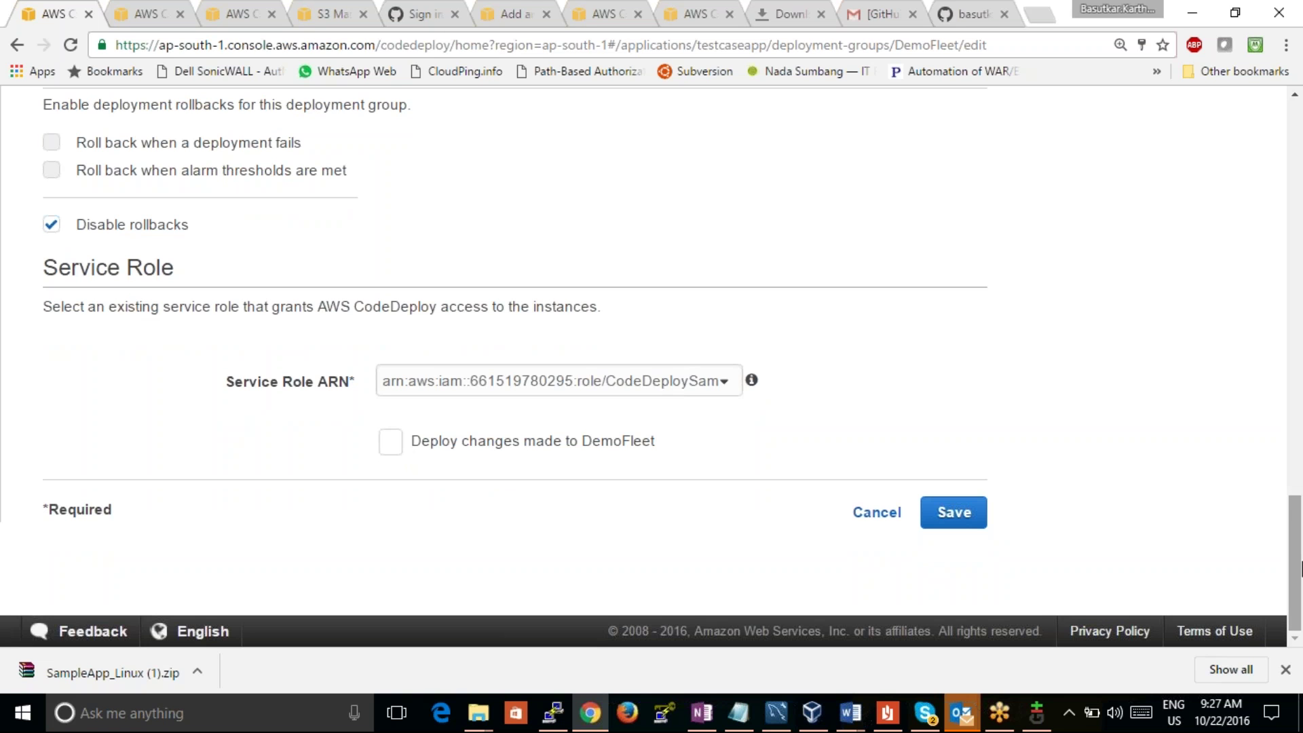
left_click(886, 519)
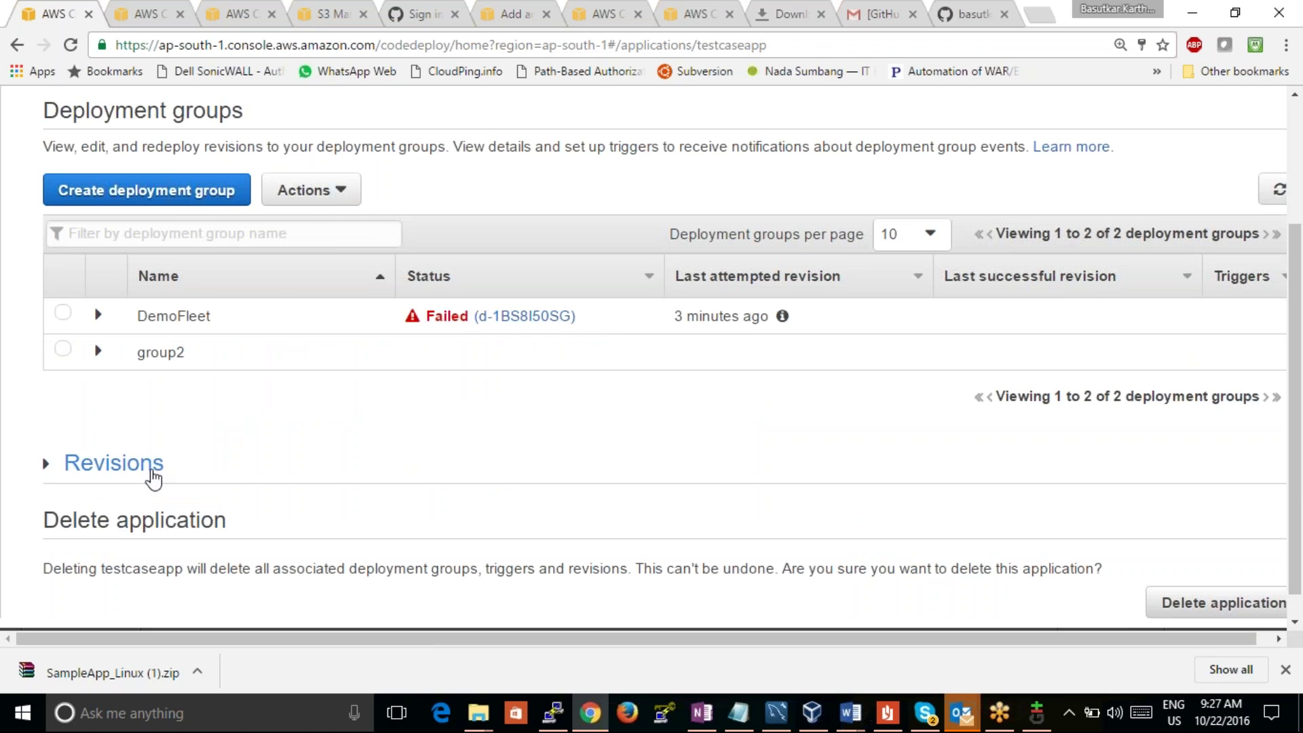
Step: Expand testcaseapp's revisions list, then switch tabs to the AWS Management Console home
left_click(154, 479)
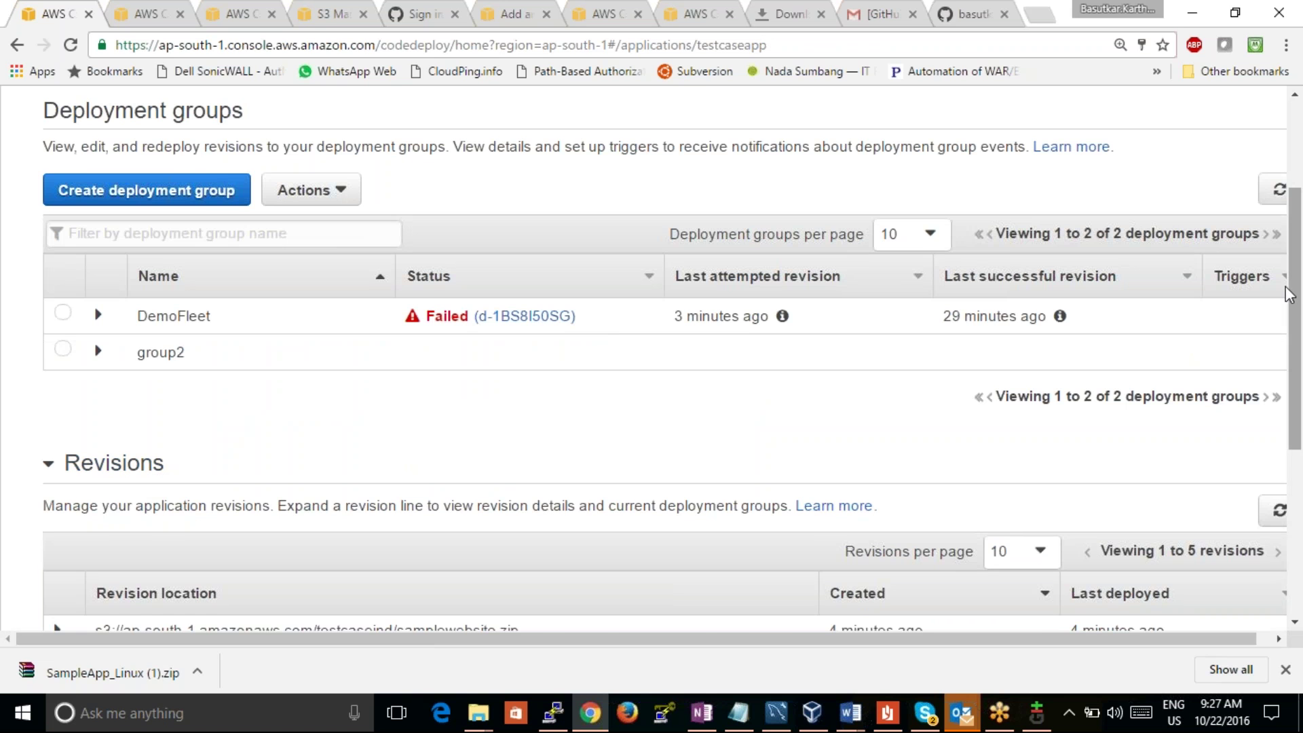
left_click_drag(1295, 302, 1301, 465)
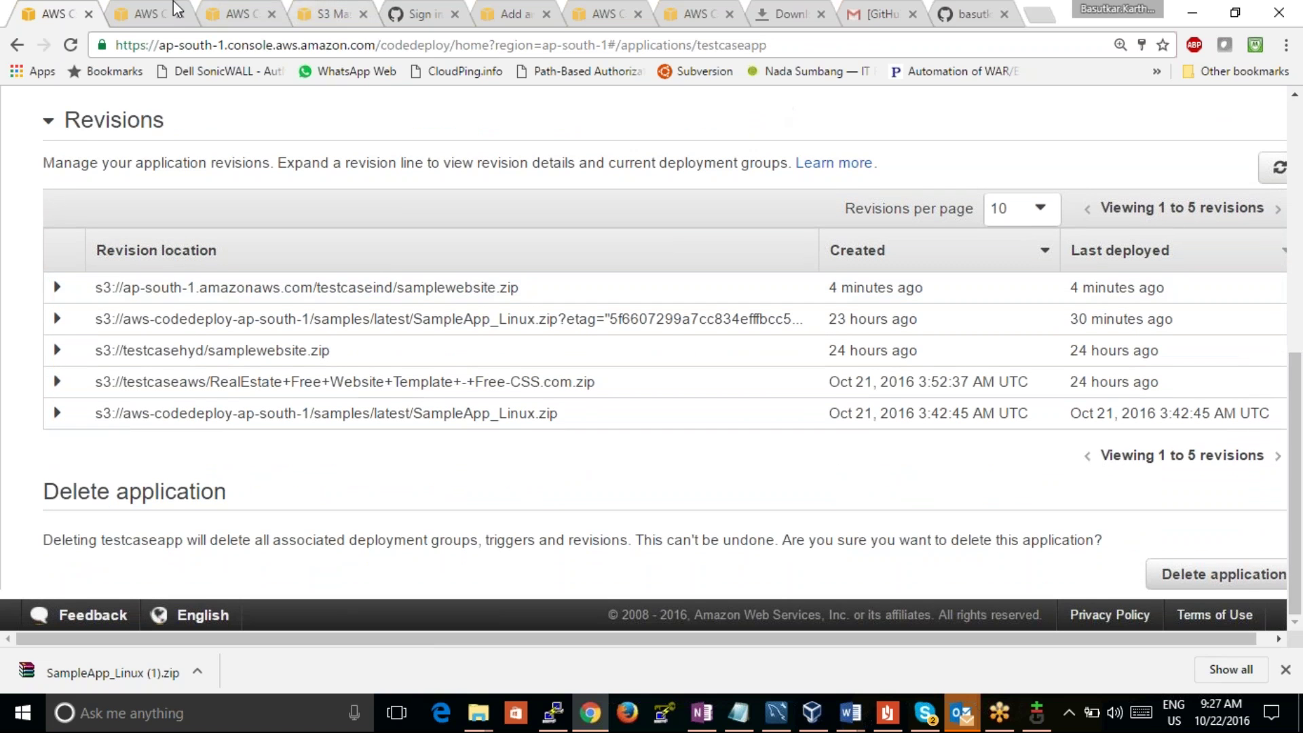
left_click(129, 24)
key("ctrl+shift+Tab")
left_click(151, 22)
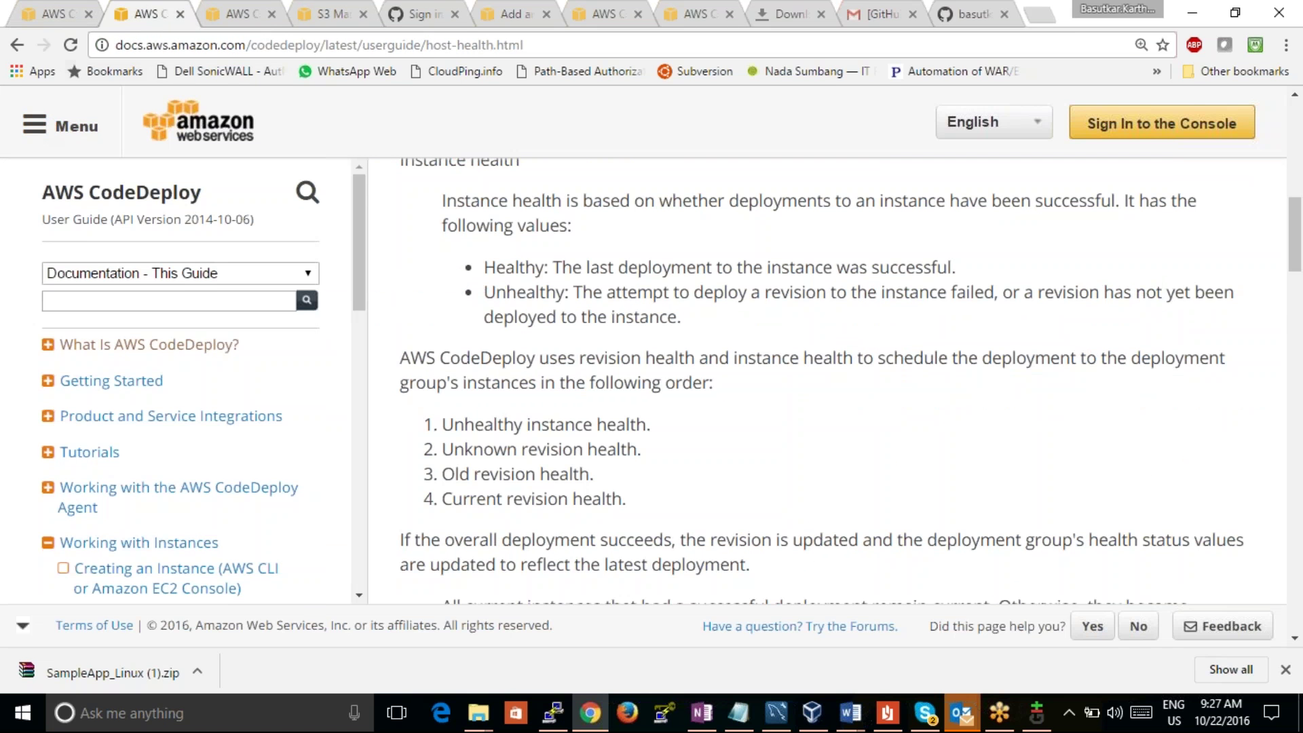
key("ctrl+Tab")
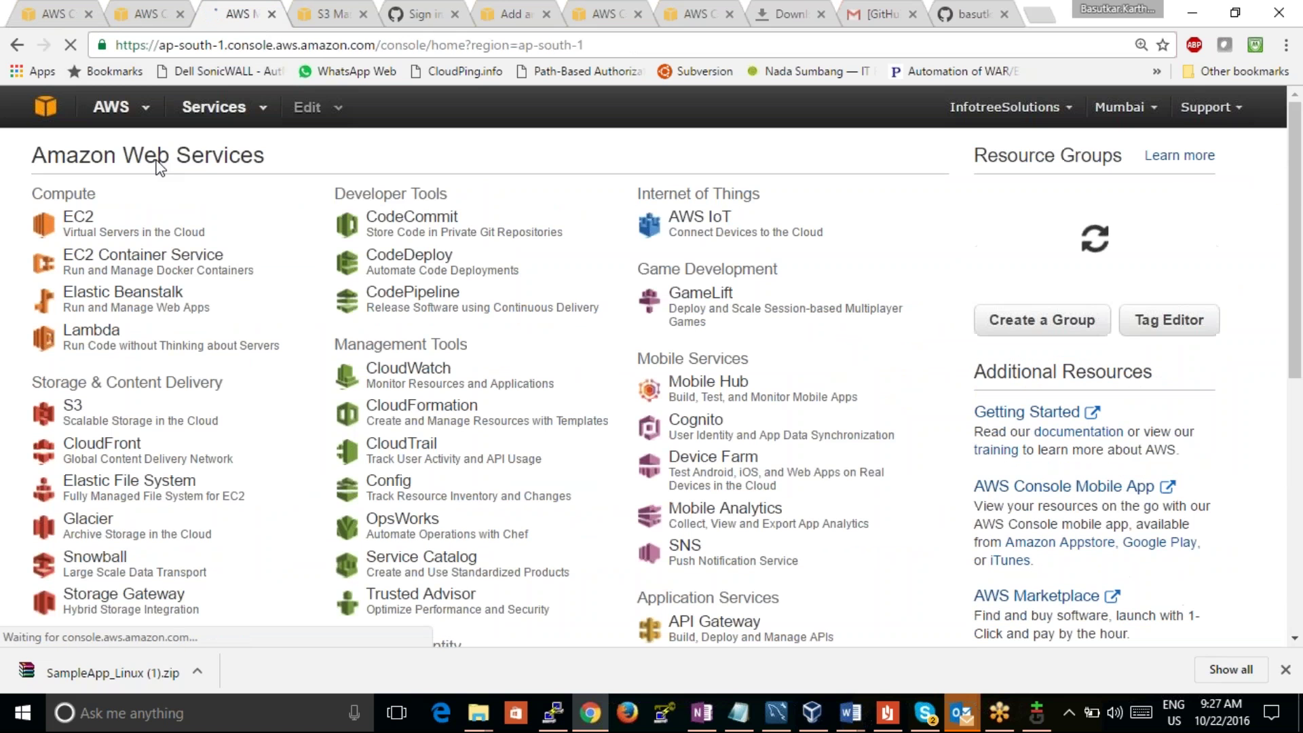
Step: Open CodeDeploySampleStack in CloudFormation and expand its change sets section
left_click(422, 407)
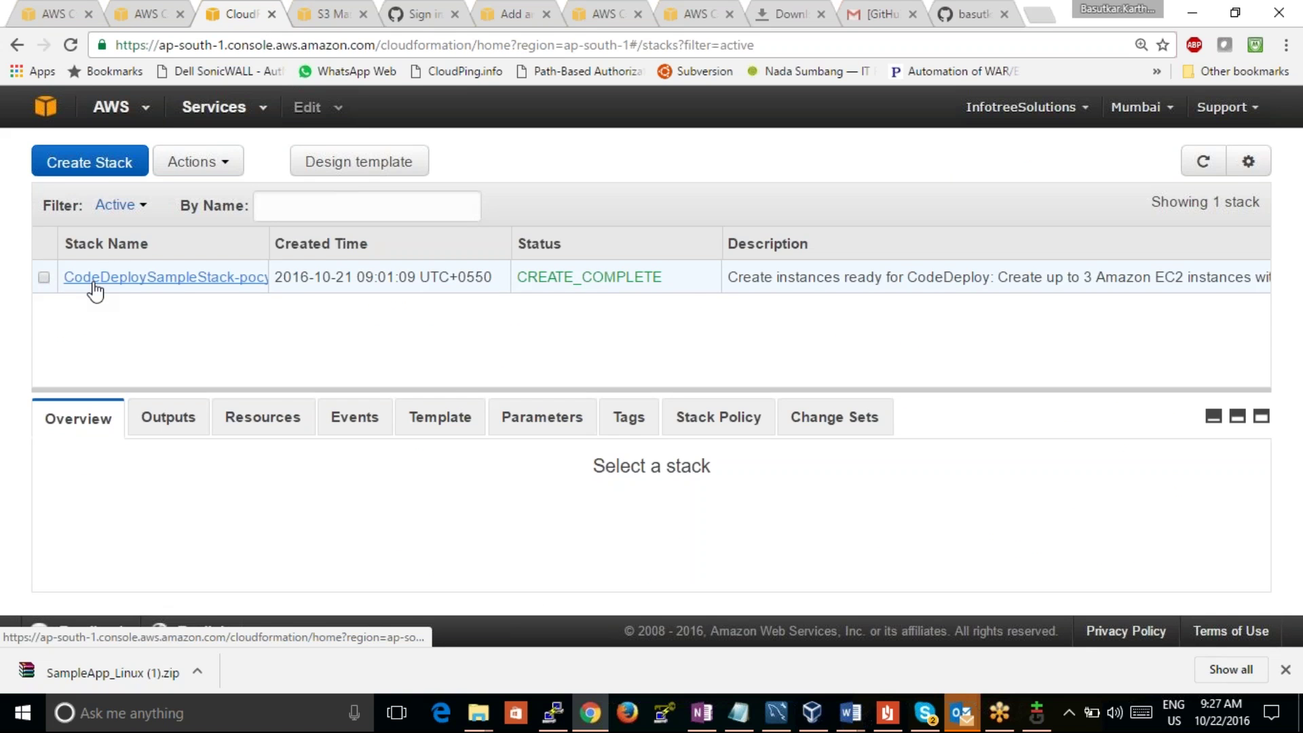
left_click(93, 283)
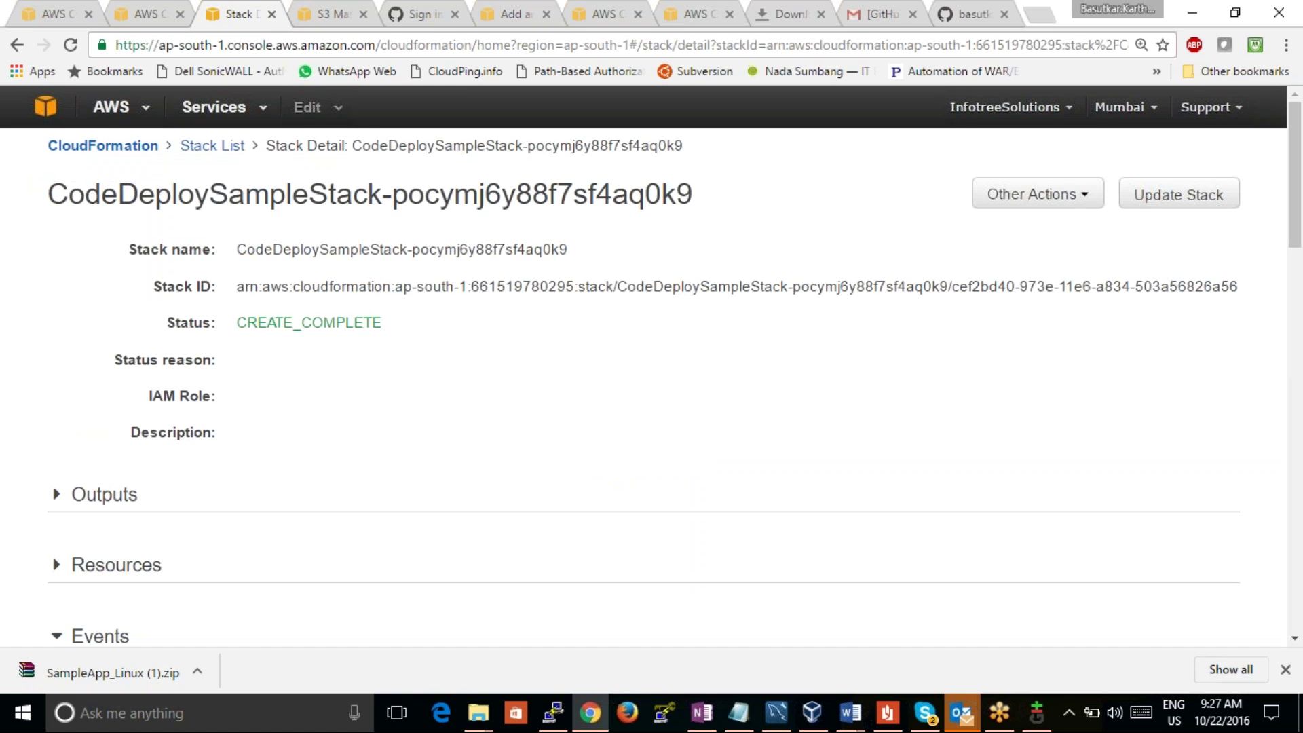
scroll(349, 320, "down", 5)
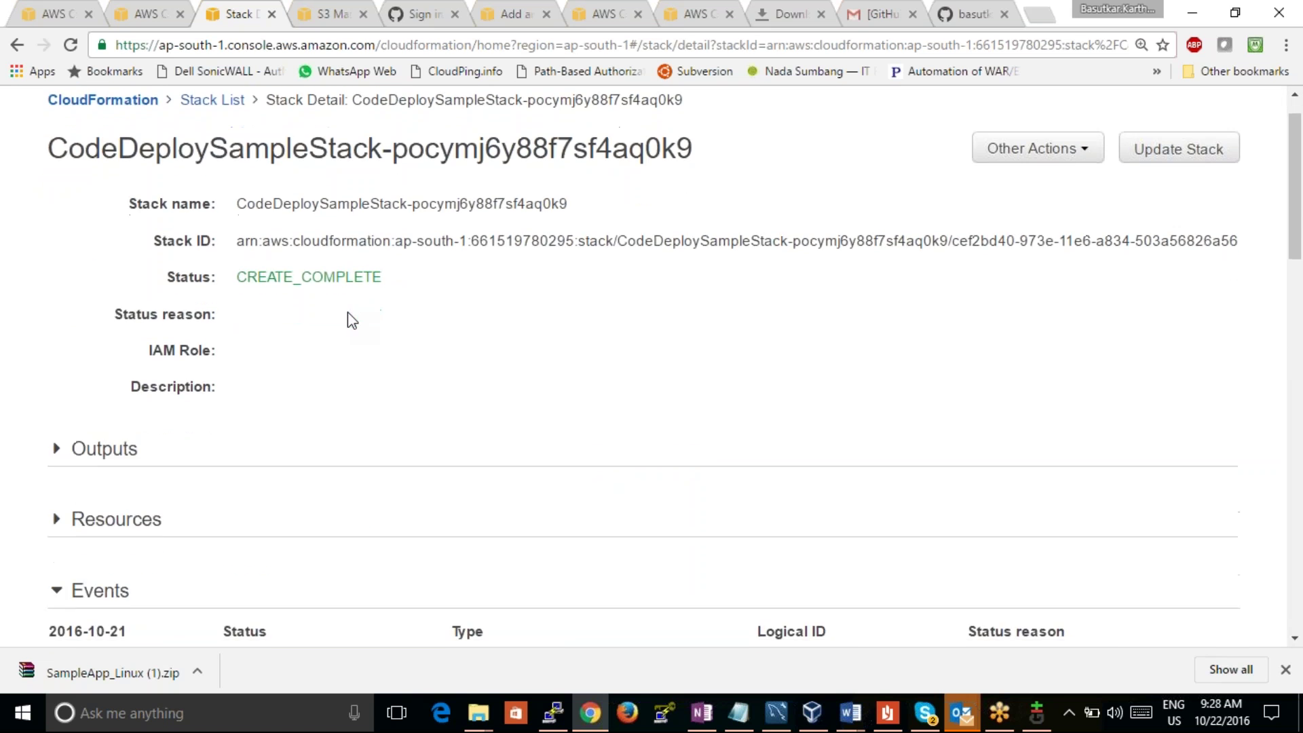
scroll(674, 362, "down", 14)
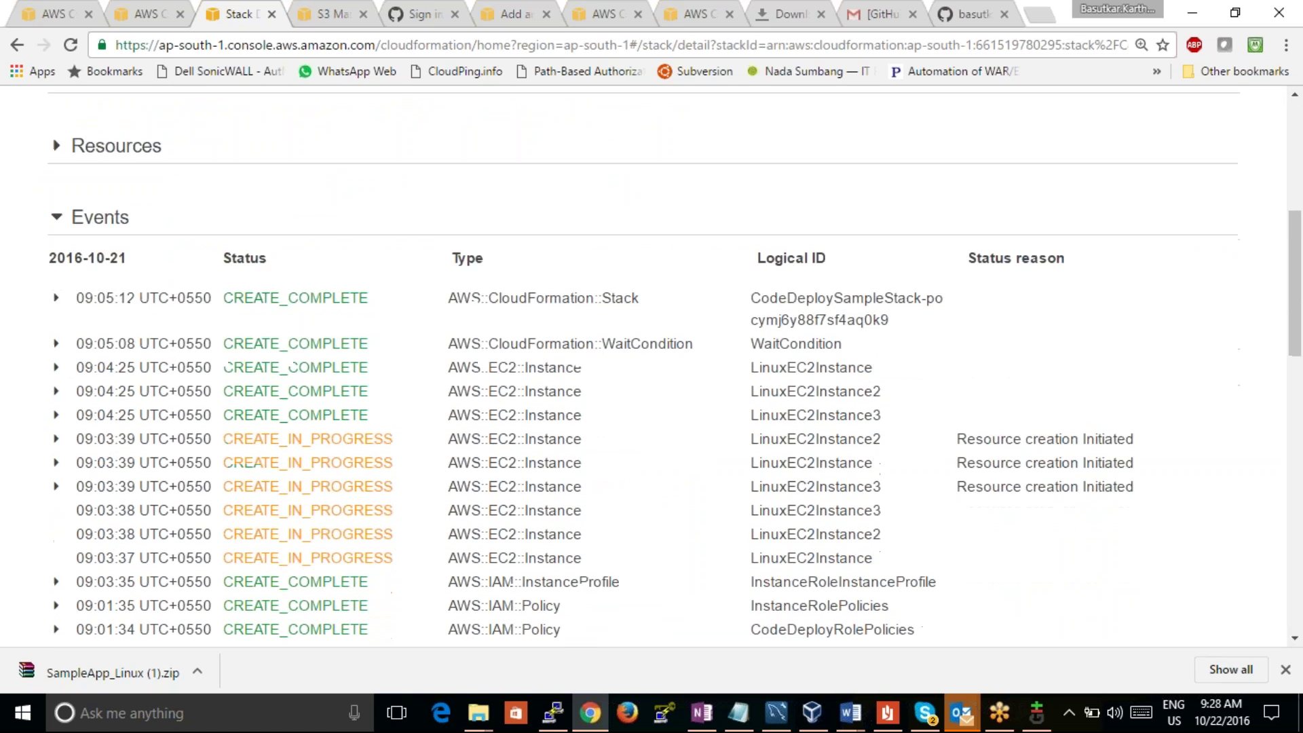
scroll(674, 362, "down", 4)
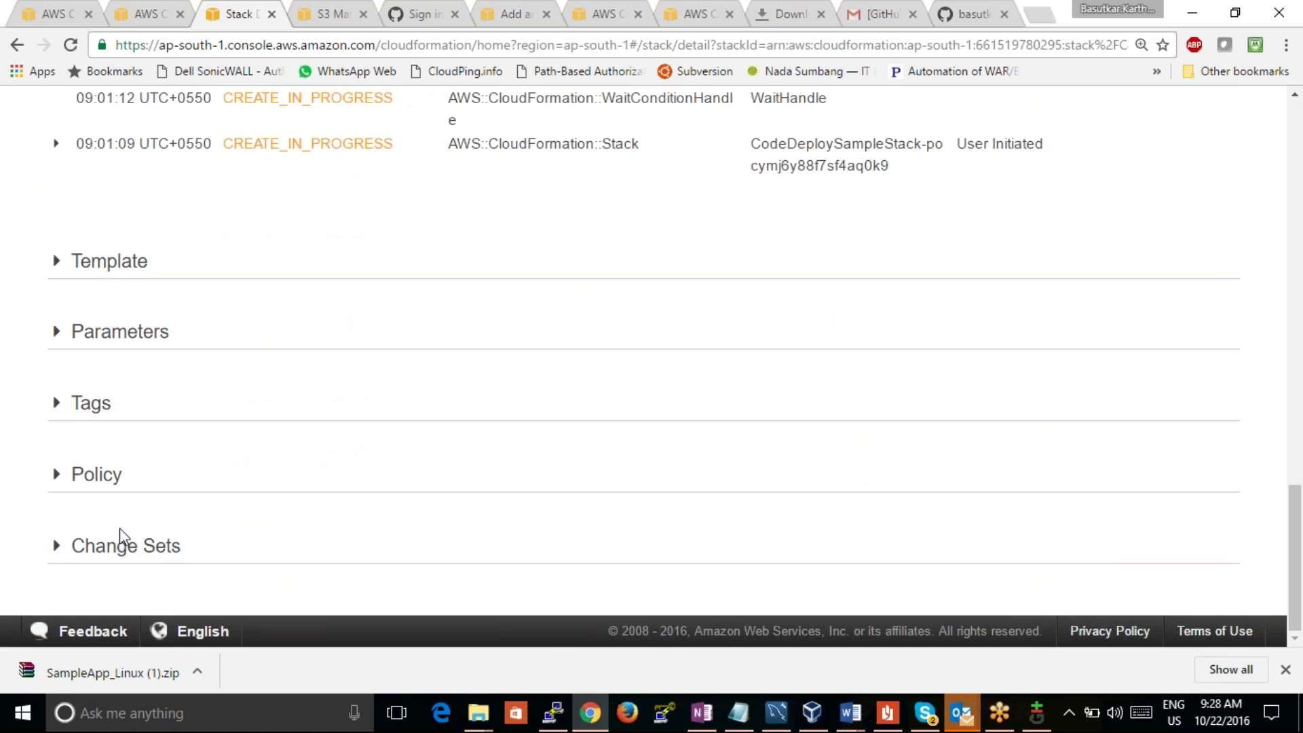
left_click(120, 540)
scroll(271, 464, "down", 1)
scroll(272, 466, "down", 1)
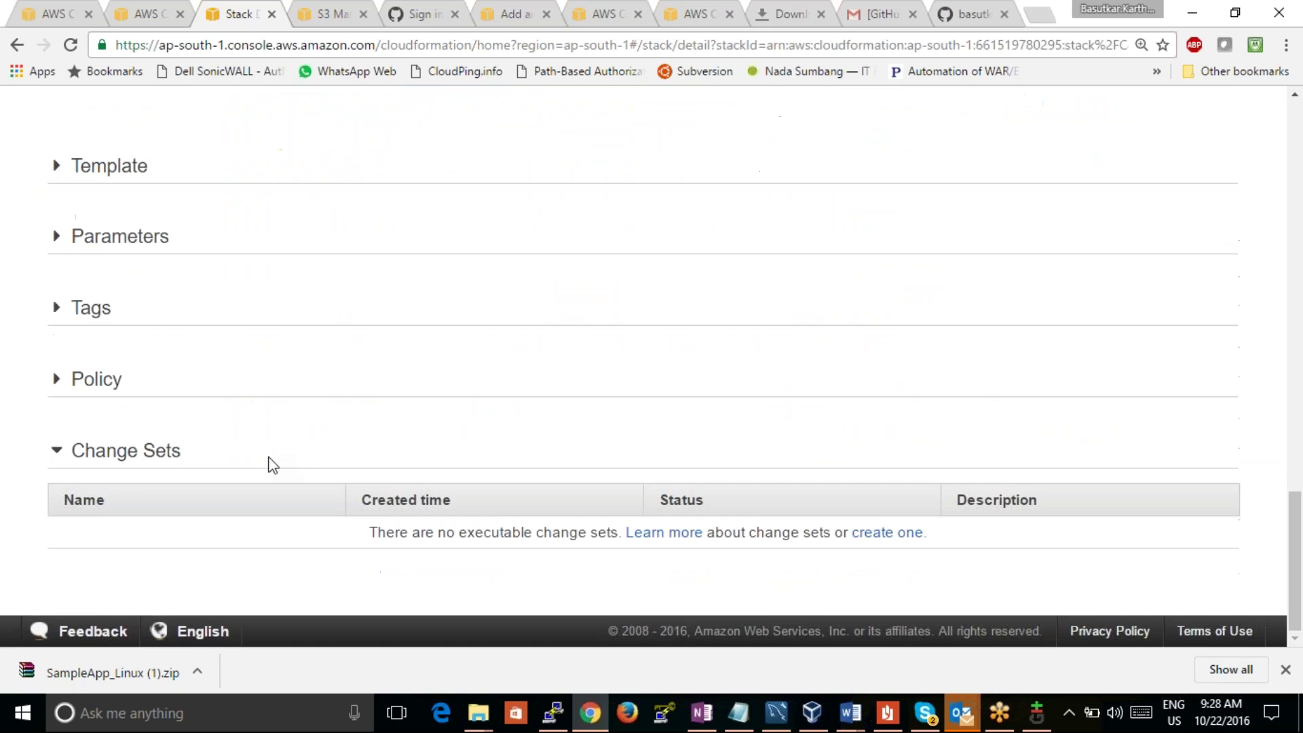
Step: Expand the stack's policy, tags, parameters, template, resources and outputs sections
left_click(116, 401)
left_click(90, 308)
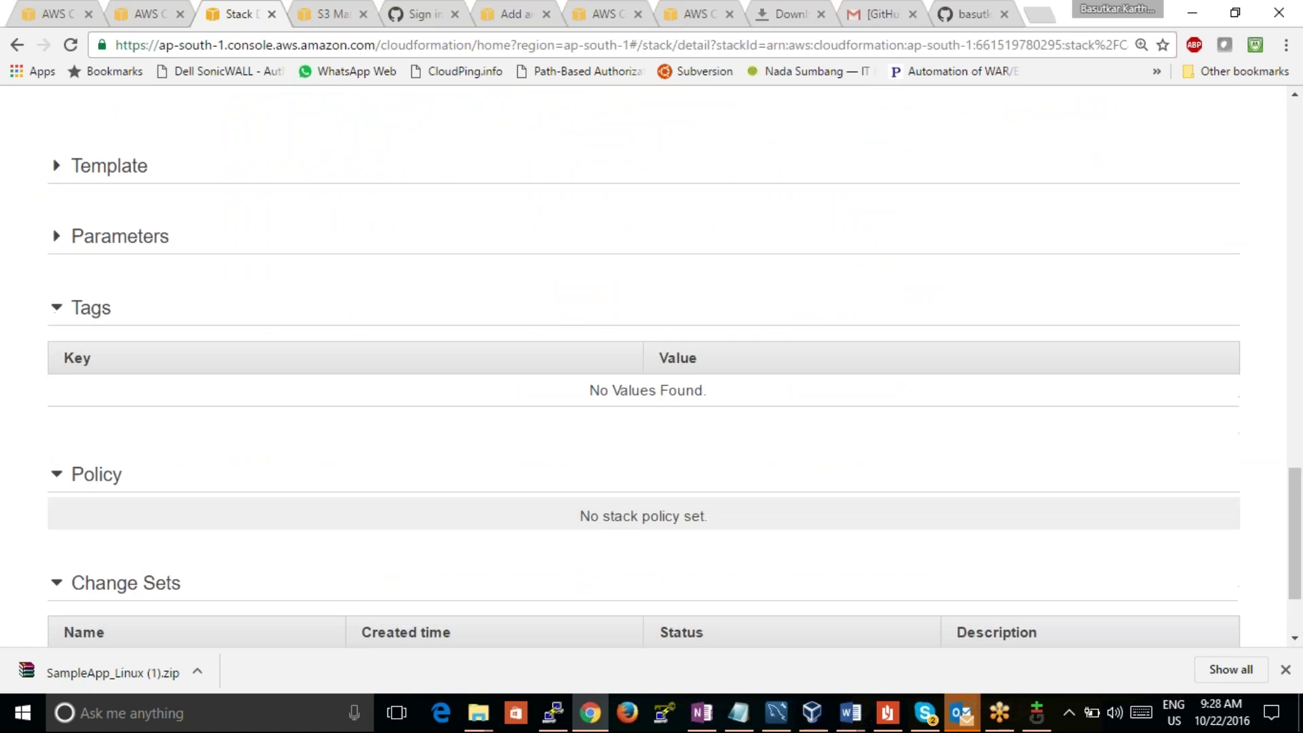
left_click(100, 249)
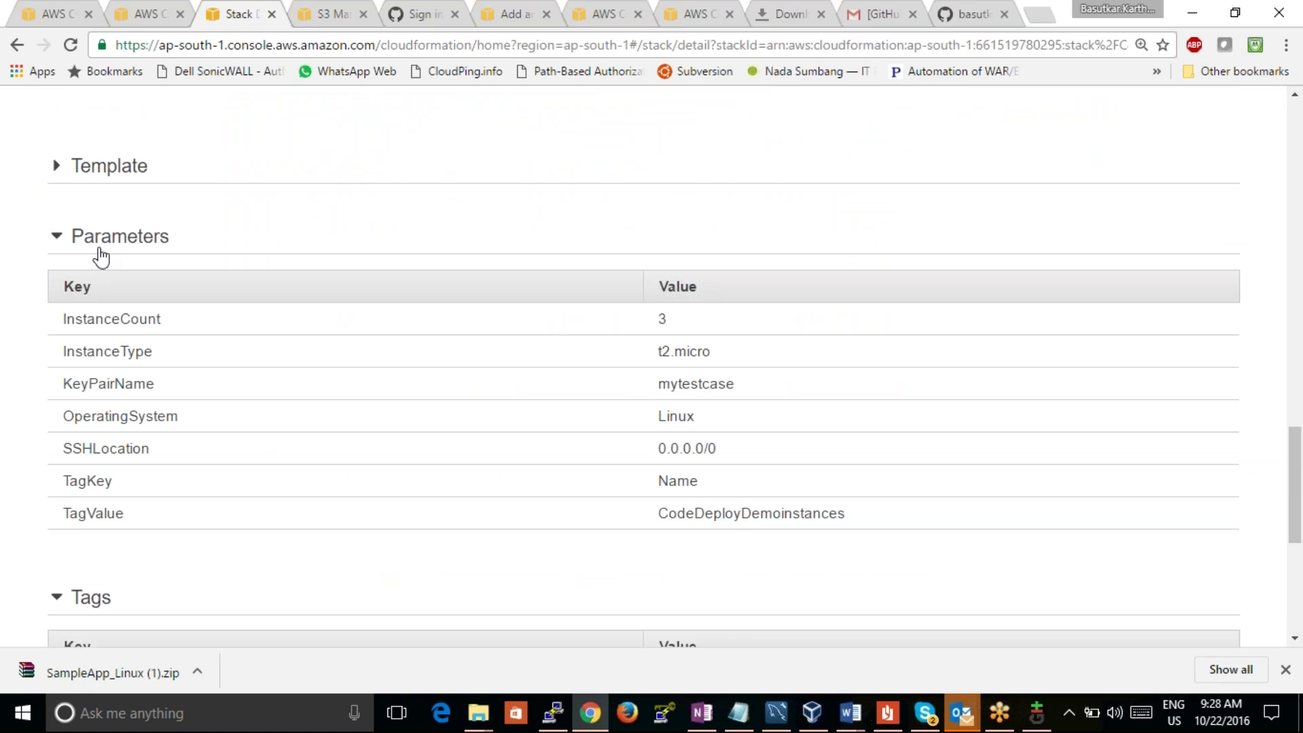
left_click(108, 167)
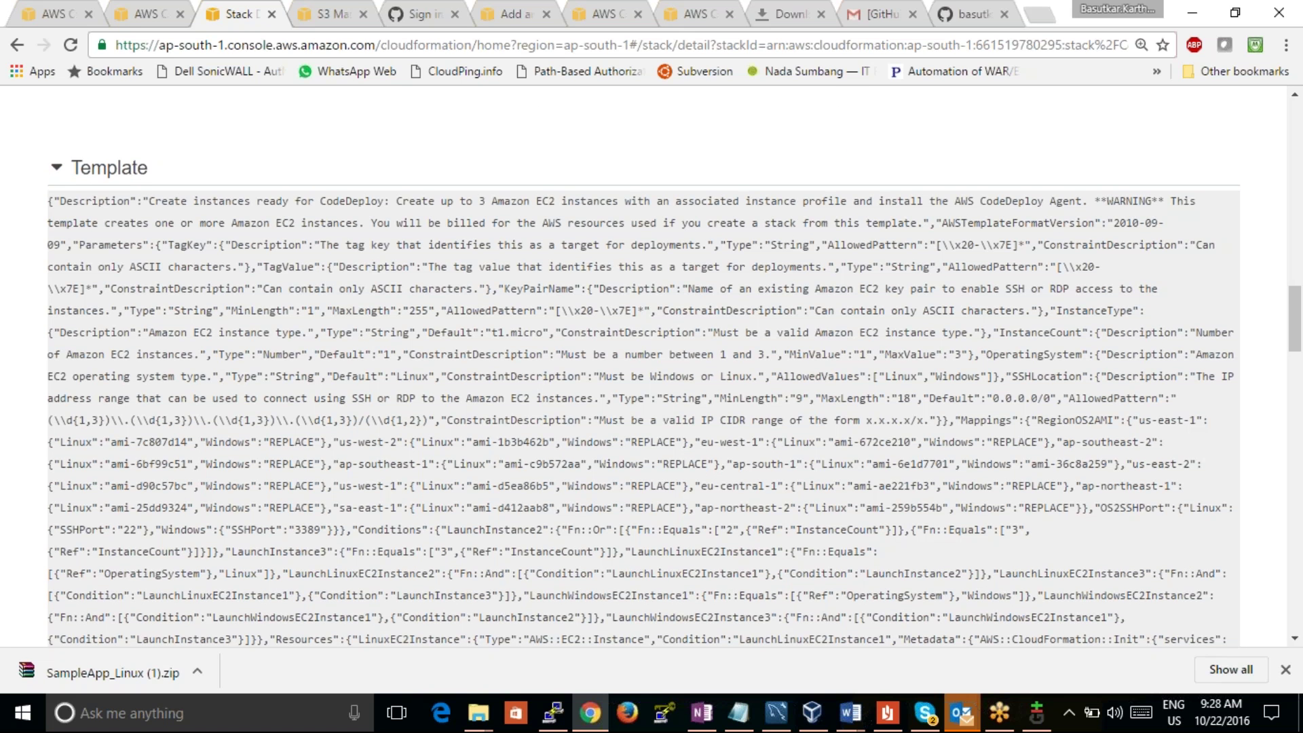
scroll(139, 171, "up", 10)
scroll(139, 204, "up", 10)
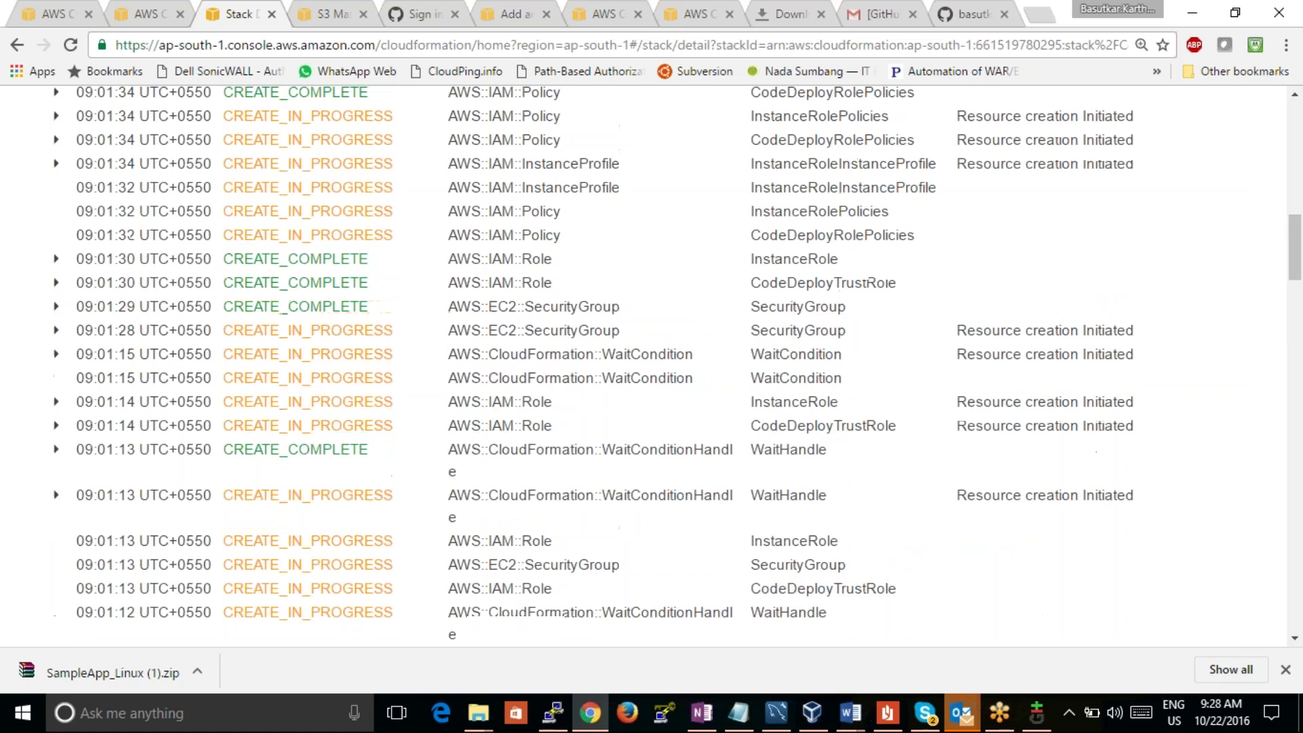
left_click(97, 271)
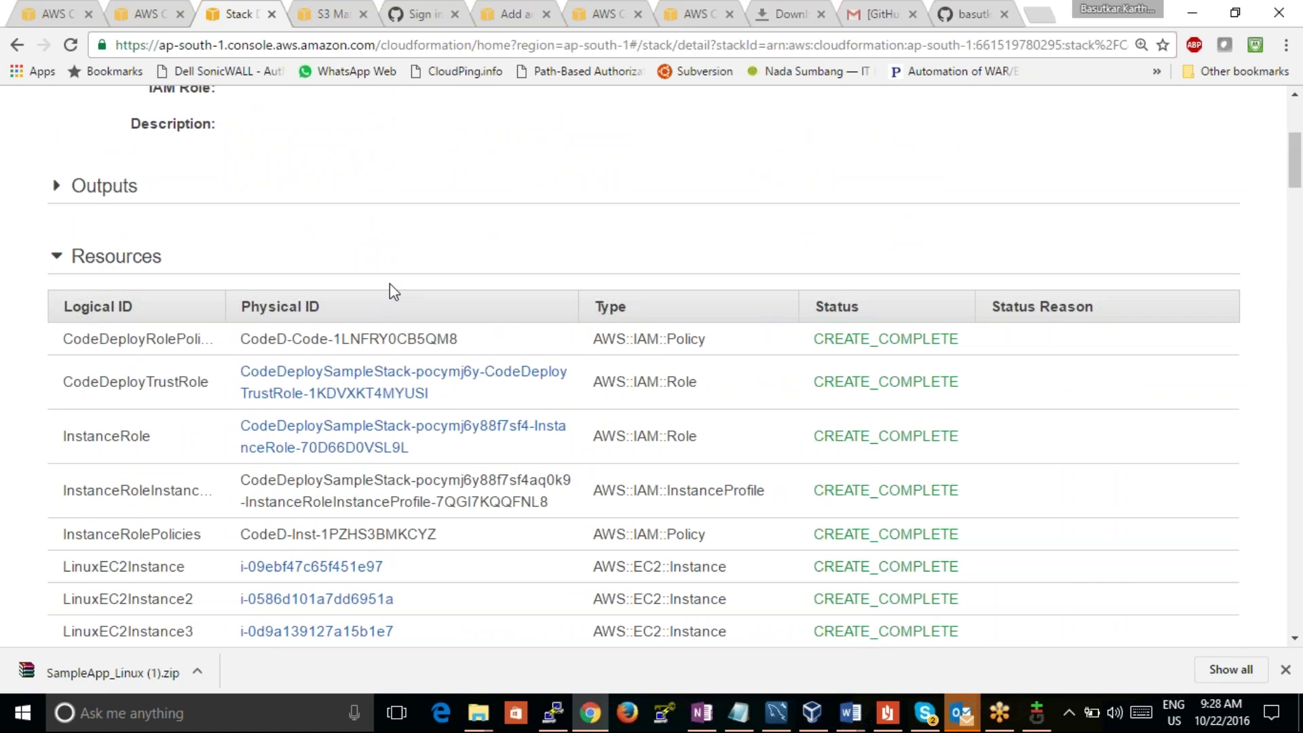
scroll(389, 283, "up", 3)
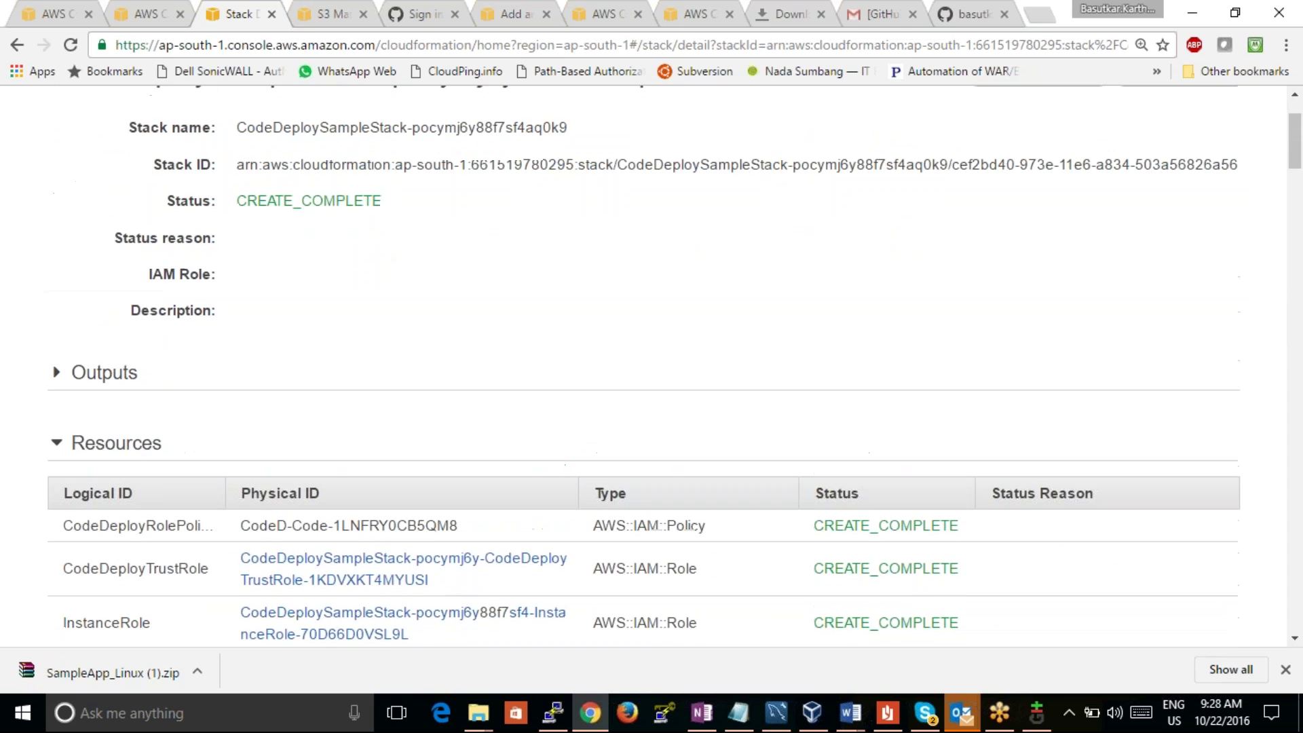
left_click(125, 377)
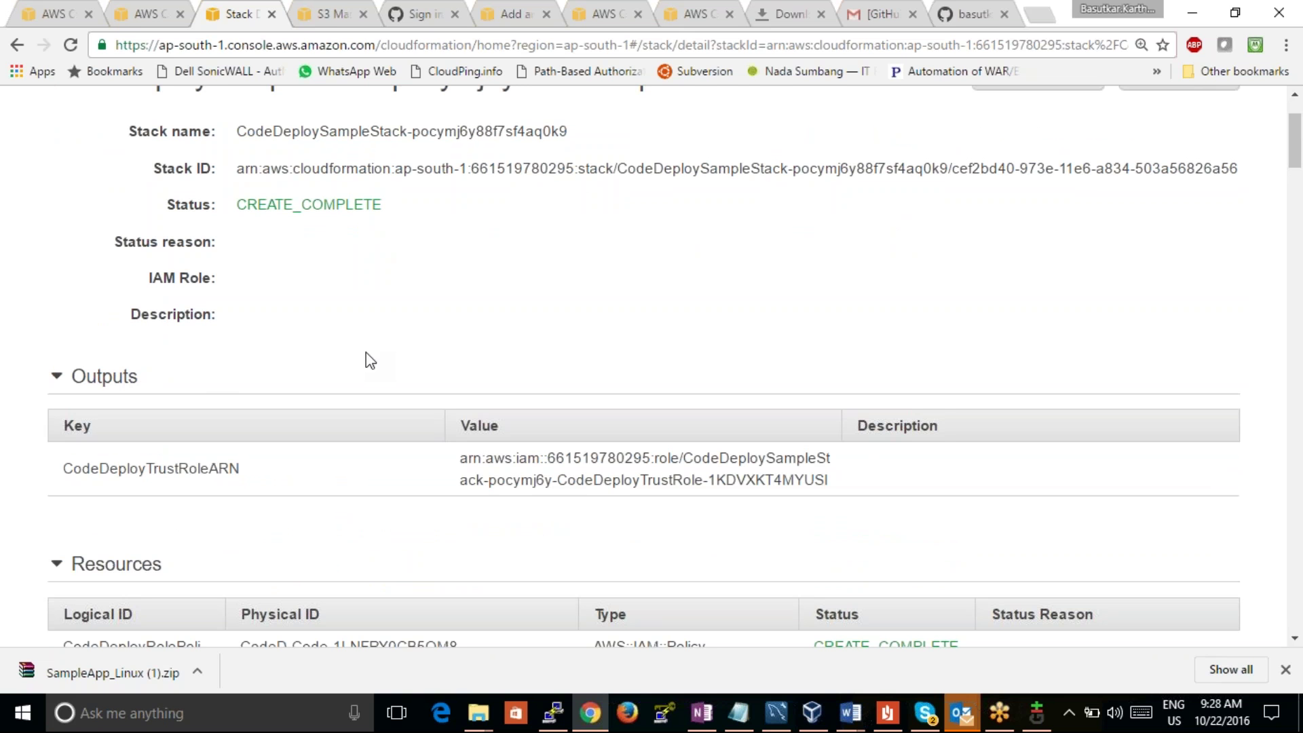
scroll(365, 352, "up", 2)
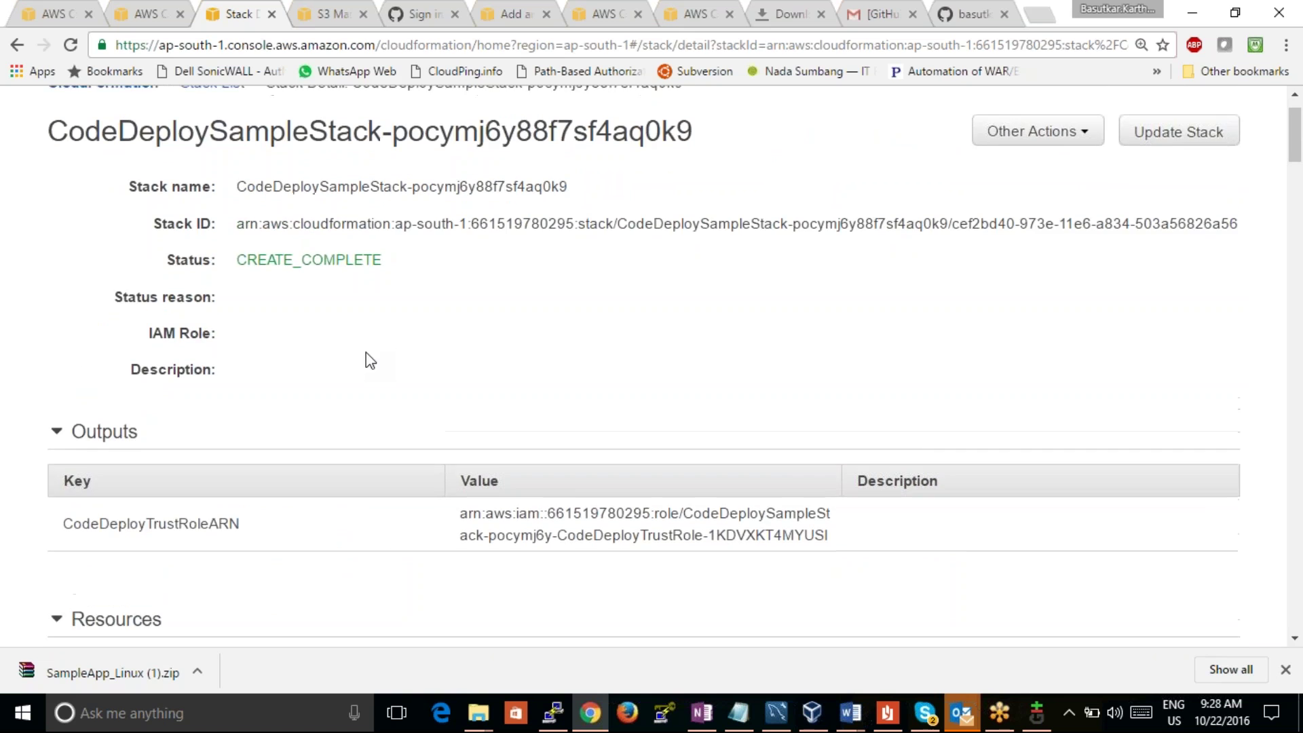
Step: Check the stack's Other Actions, return to the console home, launch CloudWatch, and go back to the docs
left_click(1086, 197)
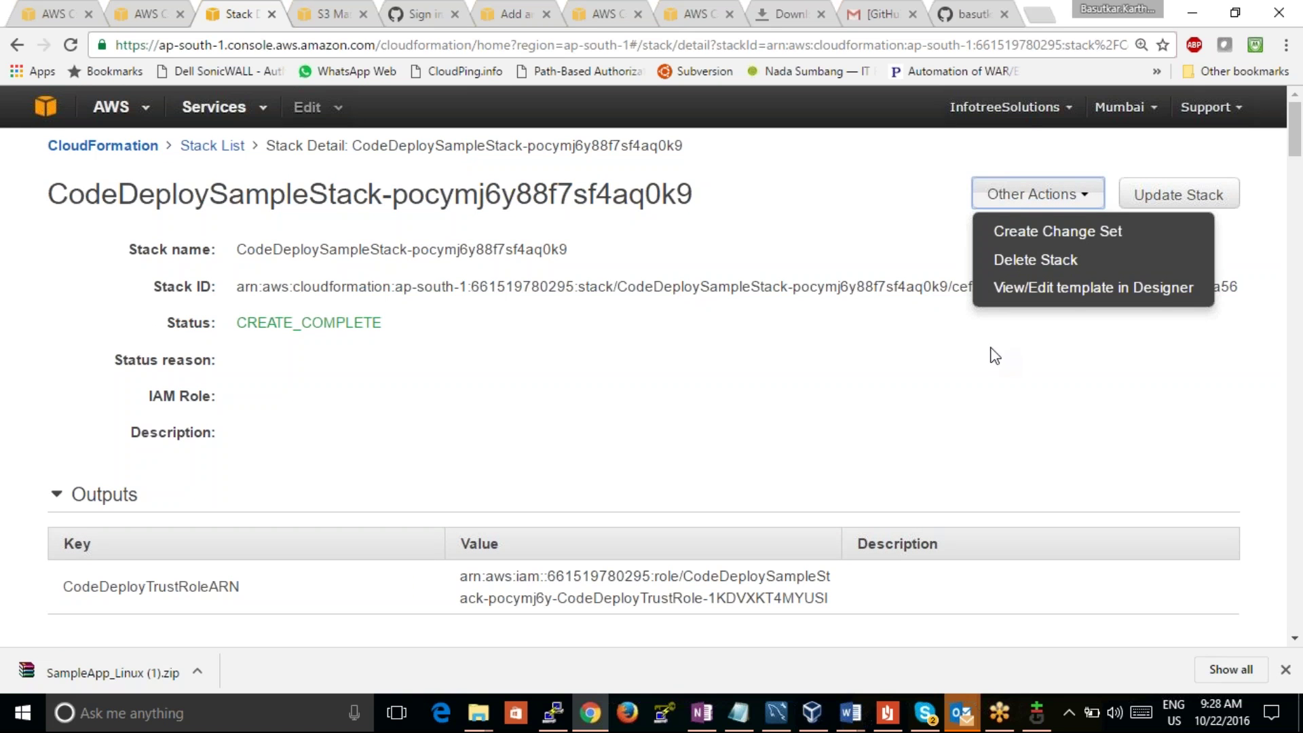
left_click(75, 146)
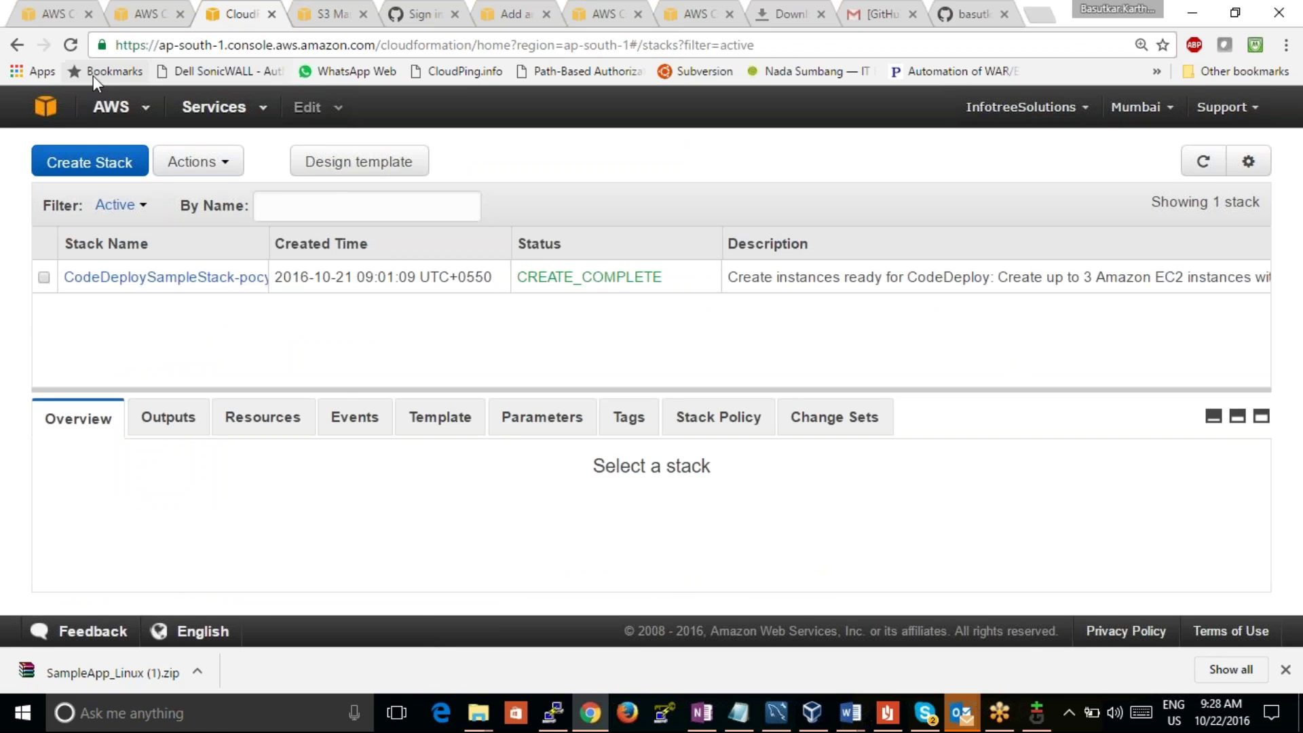
left_click(46, 107)
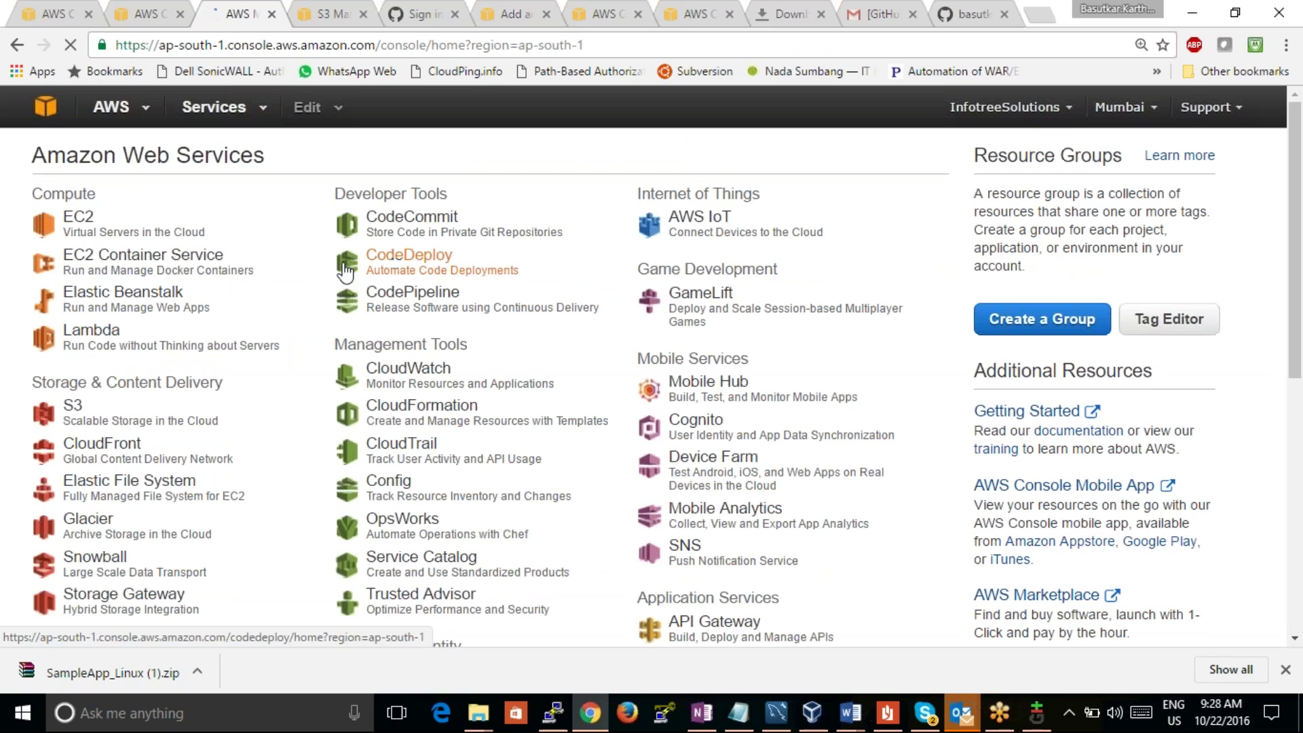
left_click(434, 372)
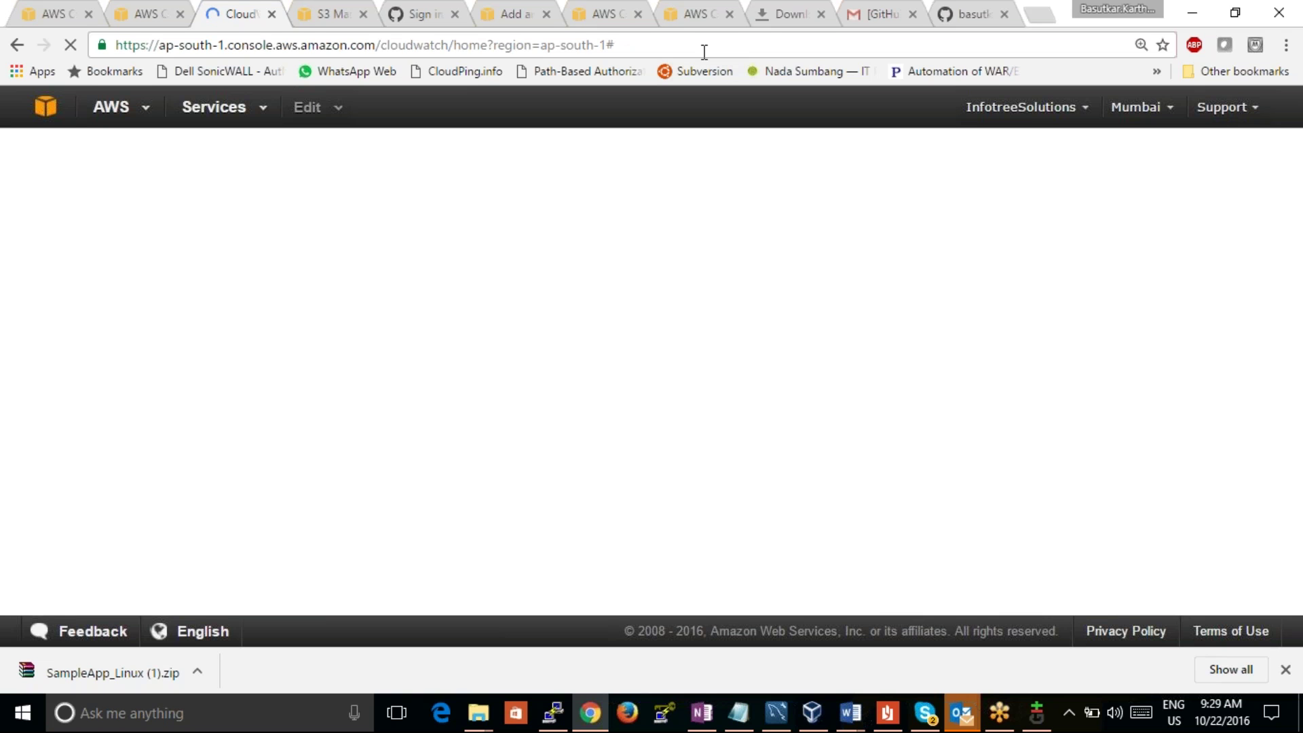
left_click(133, 13)
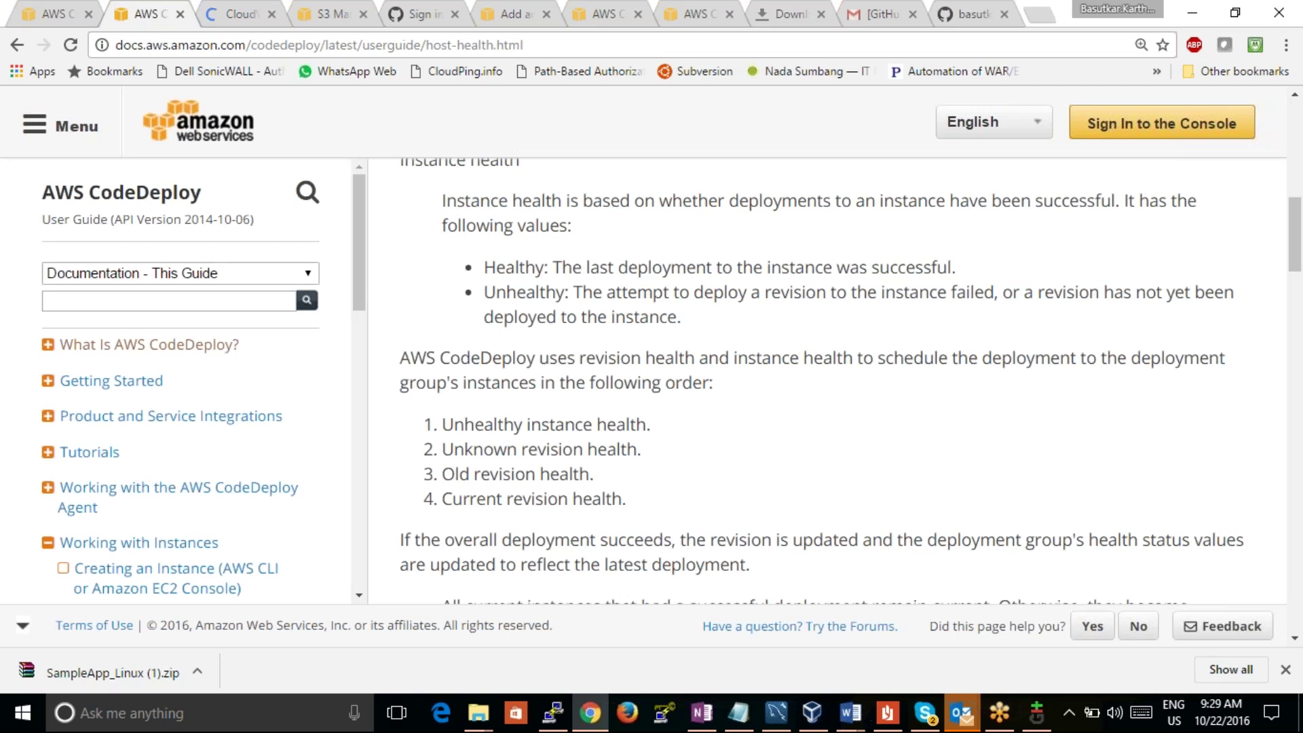
Step: Scroll the Instance Health guide to the Minimum Healthy Instances and Deployments section
scroll(679, 448, "down", 2)
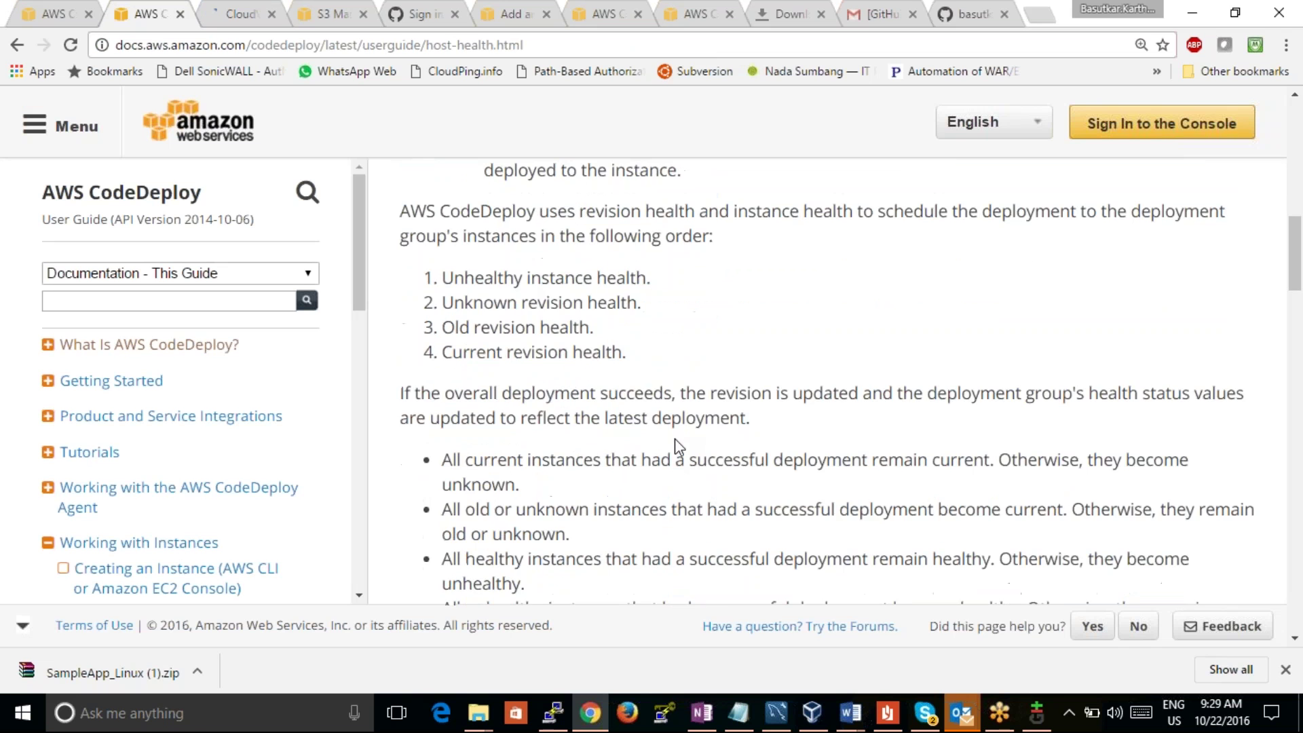
scroll(677, 446, "down", 2)
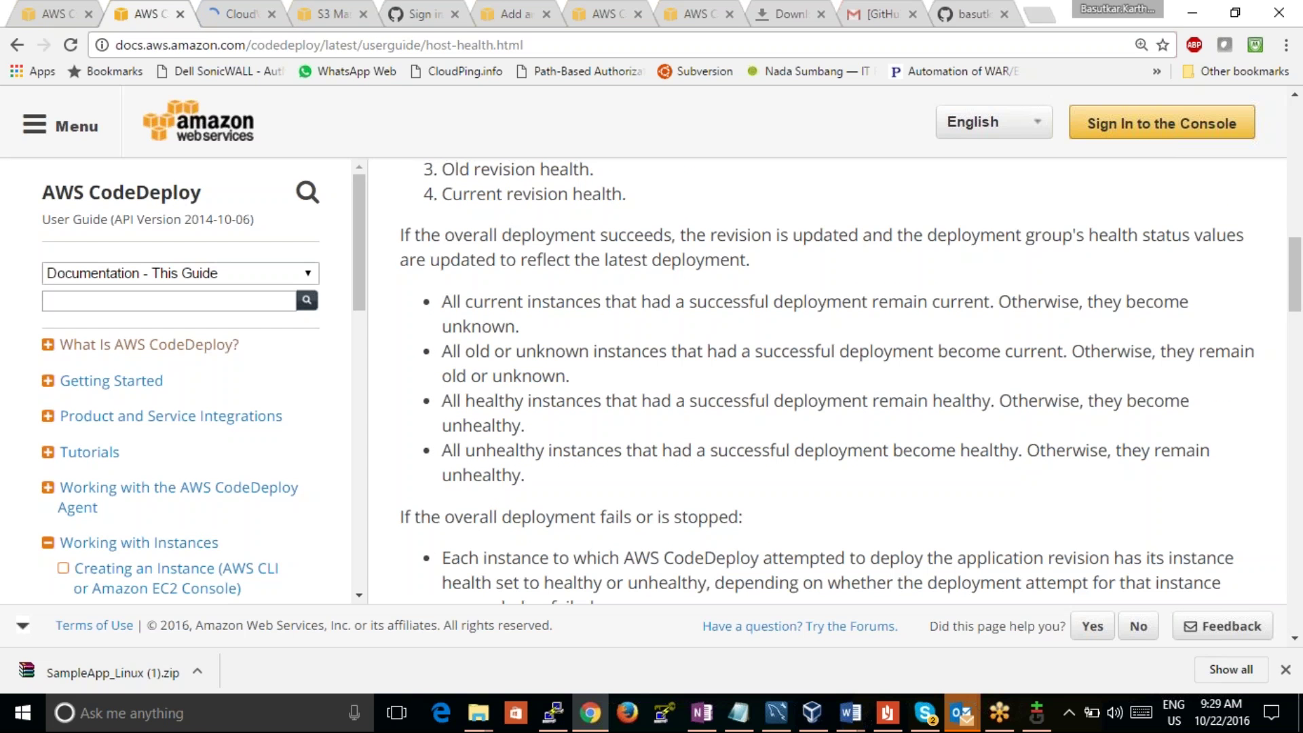
scroll(676, 446, "down", 8)
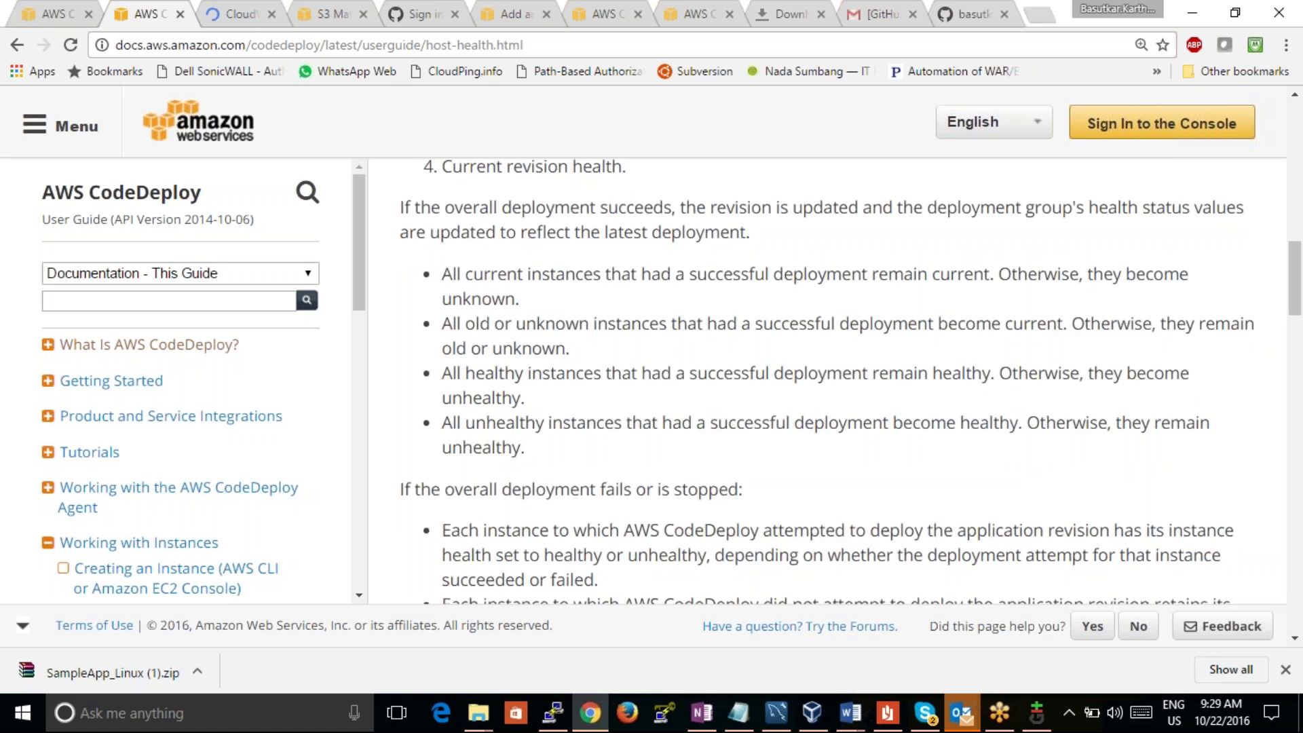
scroll(677, 445, "up", 1)
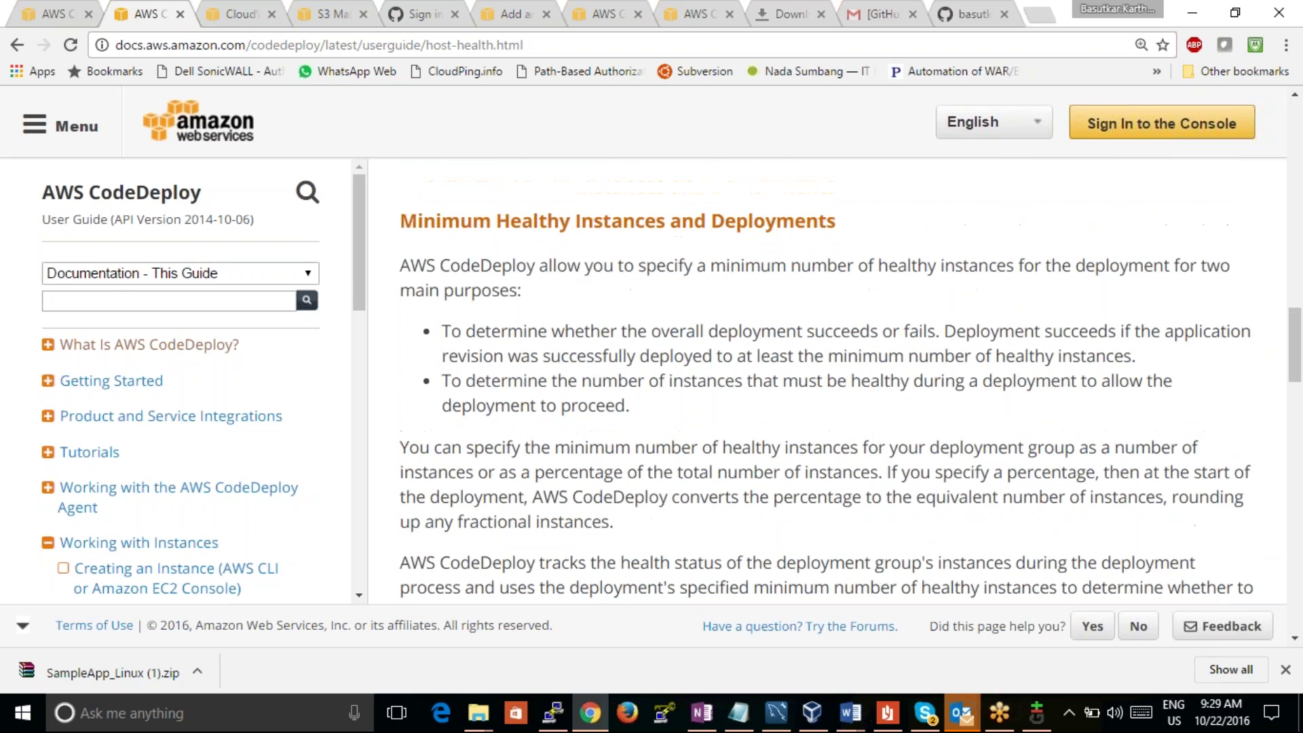
Step: Open failed DemoFleet deployment d-1BS8I50SG, select its HEALTH_CONSTRAINTS explanation, and follow the docs link
left_click(80, 15)
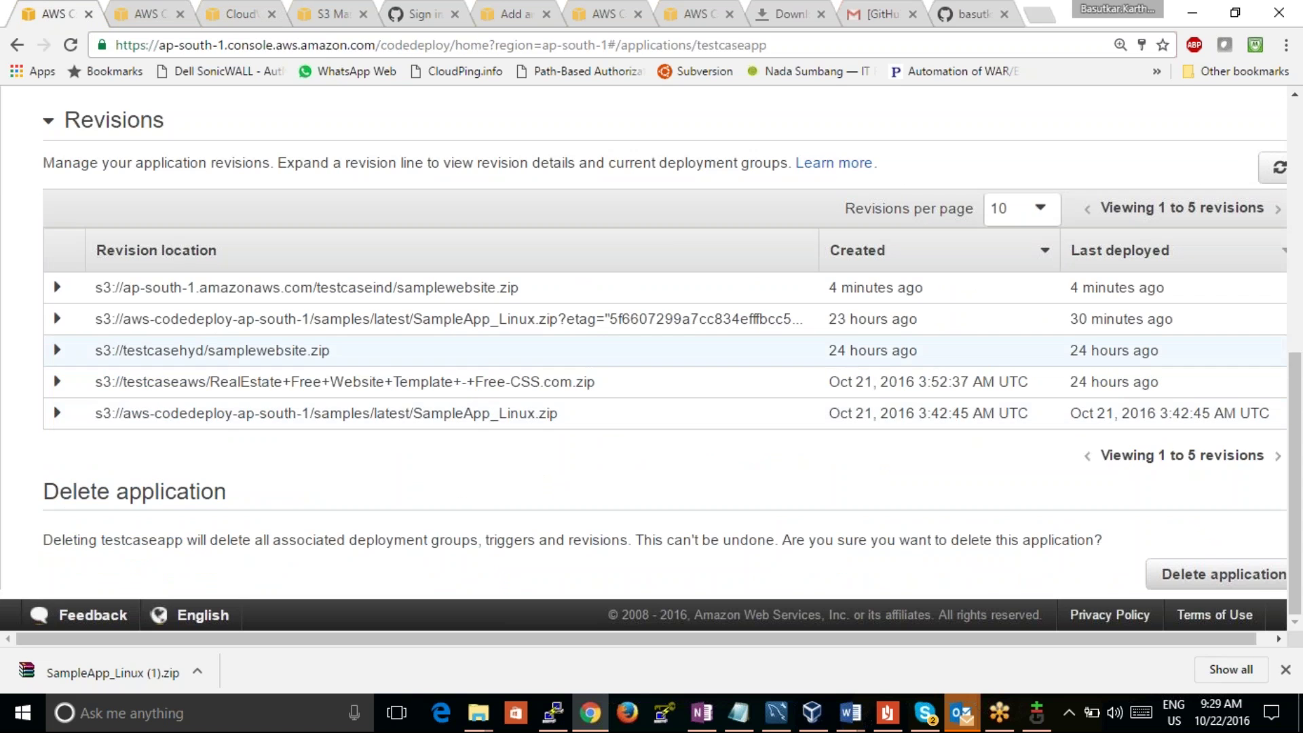
left_click_drag(1292, 476, 1290, 302)
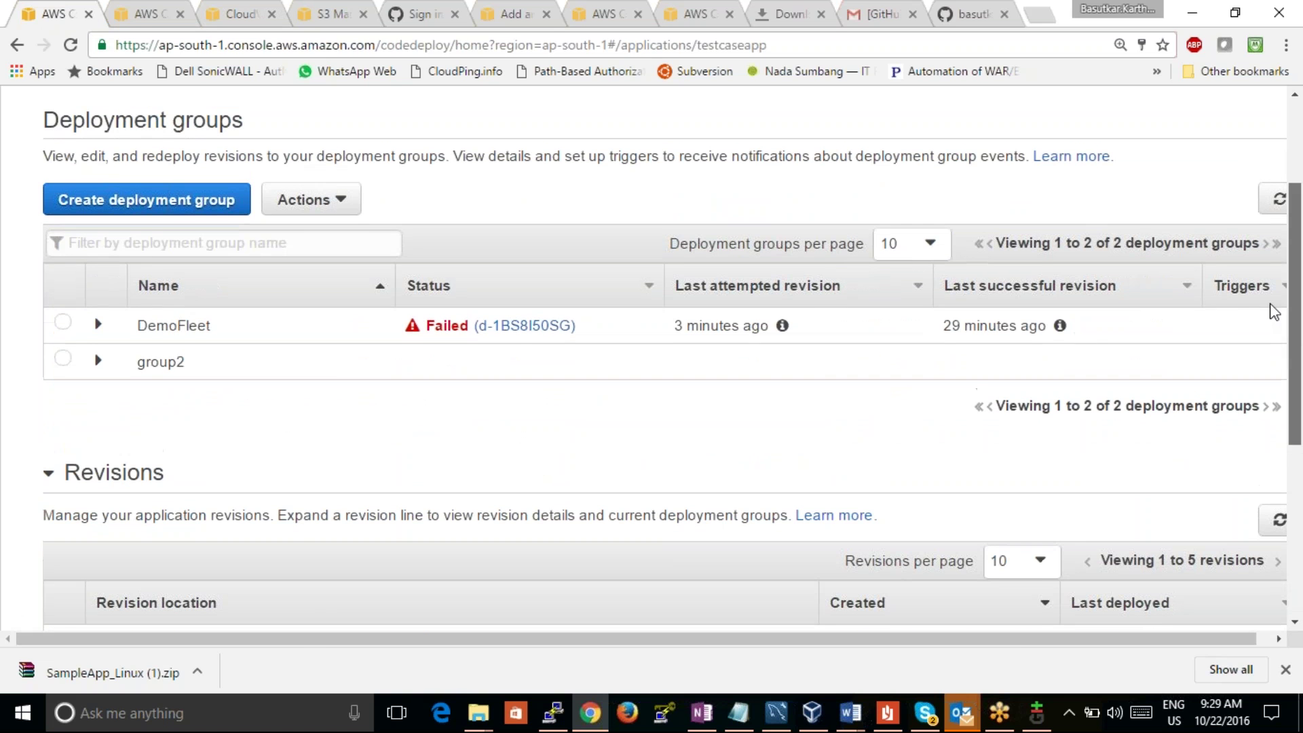
left_click(524, 326)
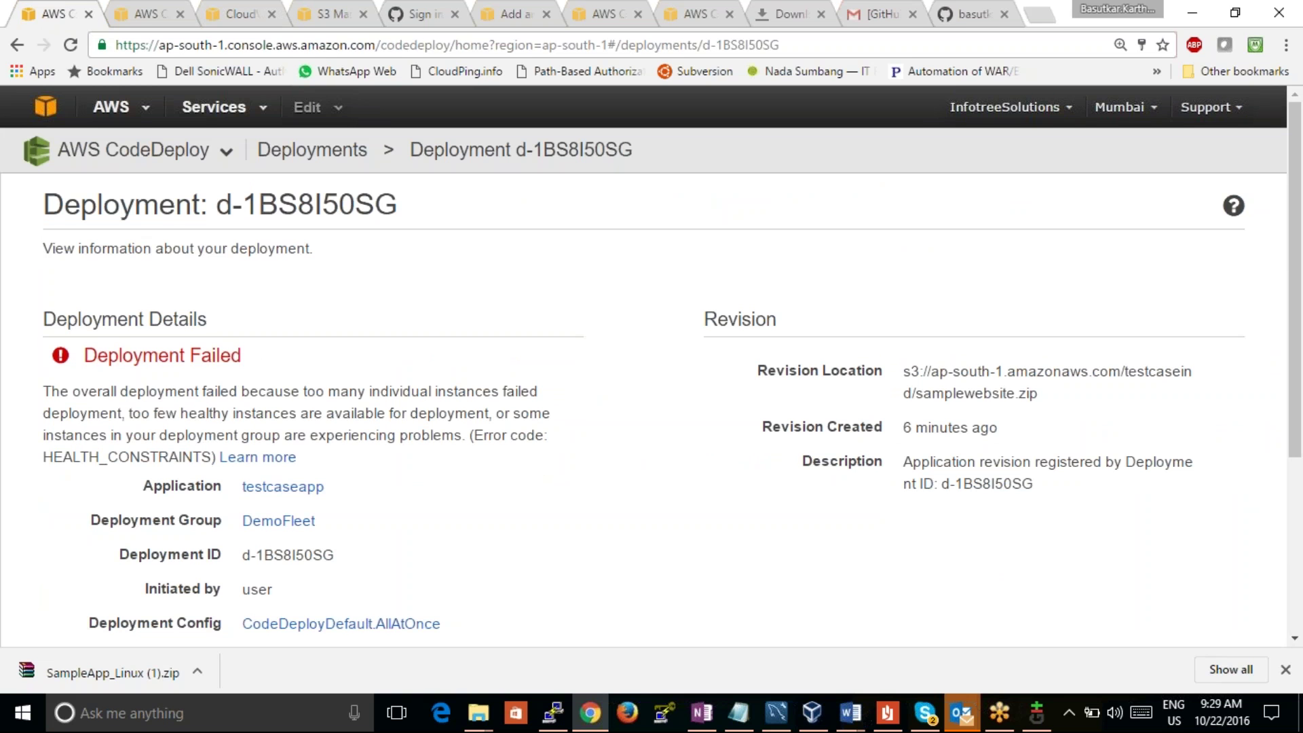
mouse_move(48, 391)
left_mouse_down()
mouse_move(219, 392)
mouse_move(278, 413)
mouse_move(197, 455)
mouse_move(213, 456)
left_mouse_up()
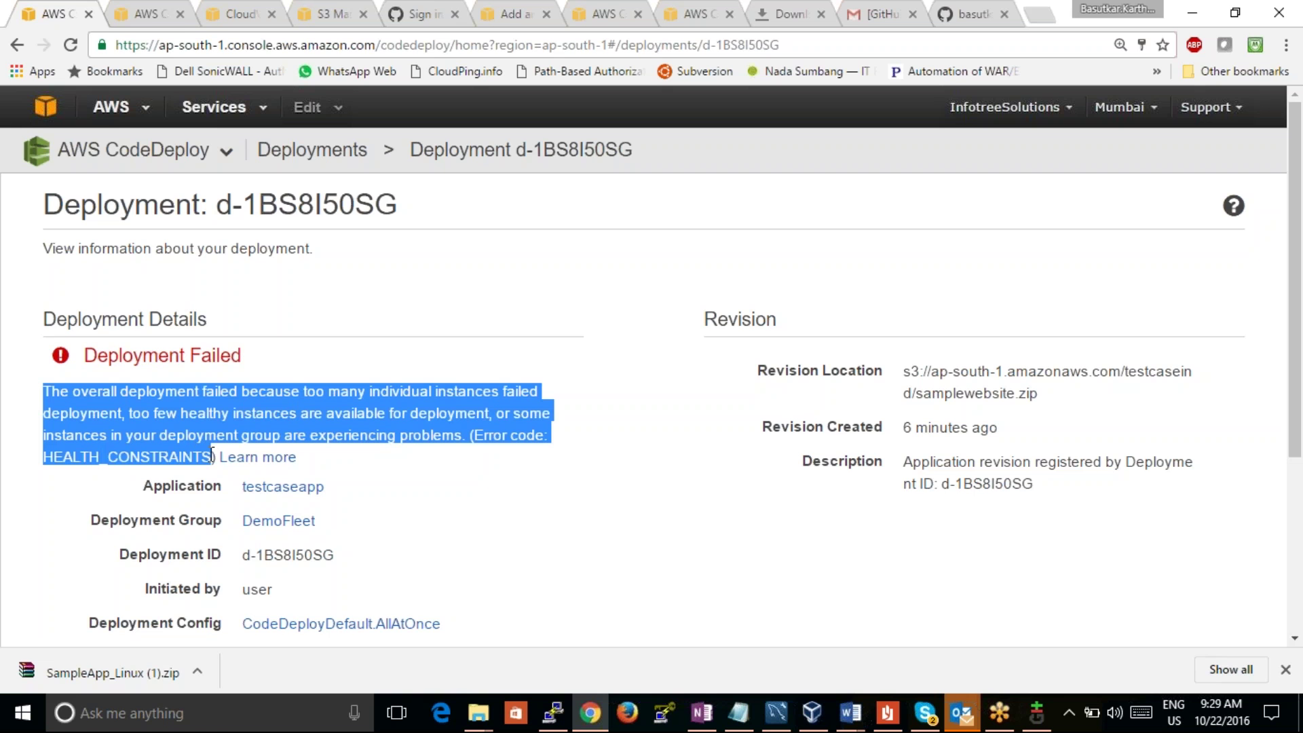
left_click(258, 457)
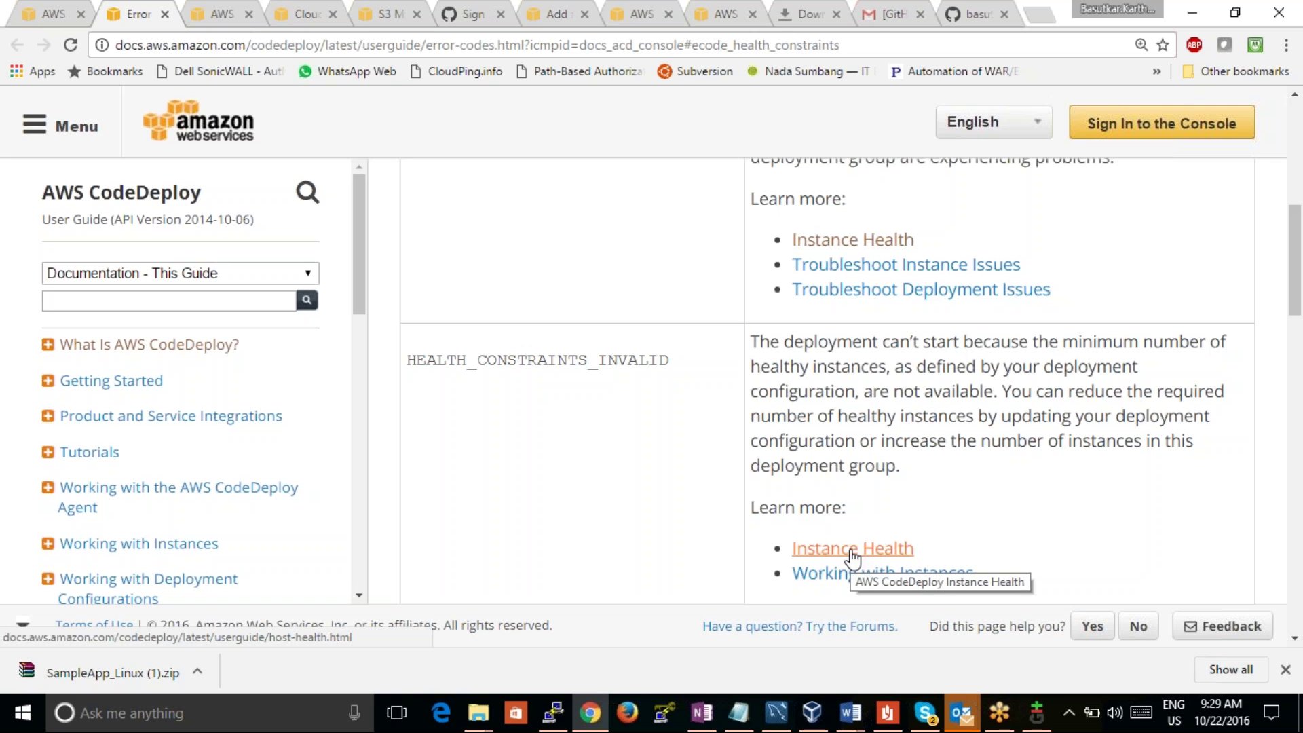
Step: Highlight the HEALTH_CONSTRAINTS_INVALID explanation in the error-codes doc, then return to the deployment tab
left_click_drag(759, 341, 1144, 341)
left_click_drag(1075, 363, 872, 392)
left_click(34, 12)
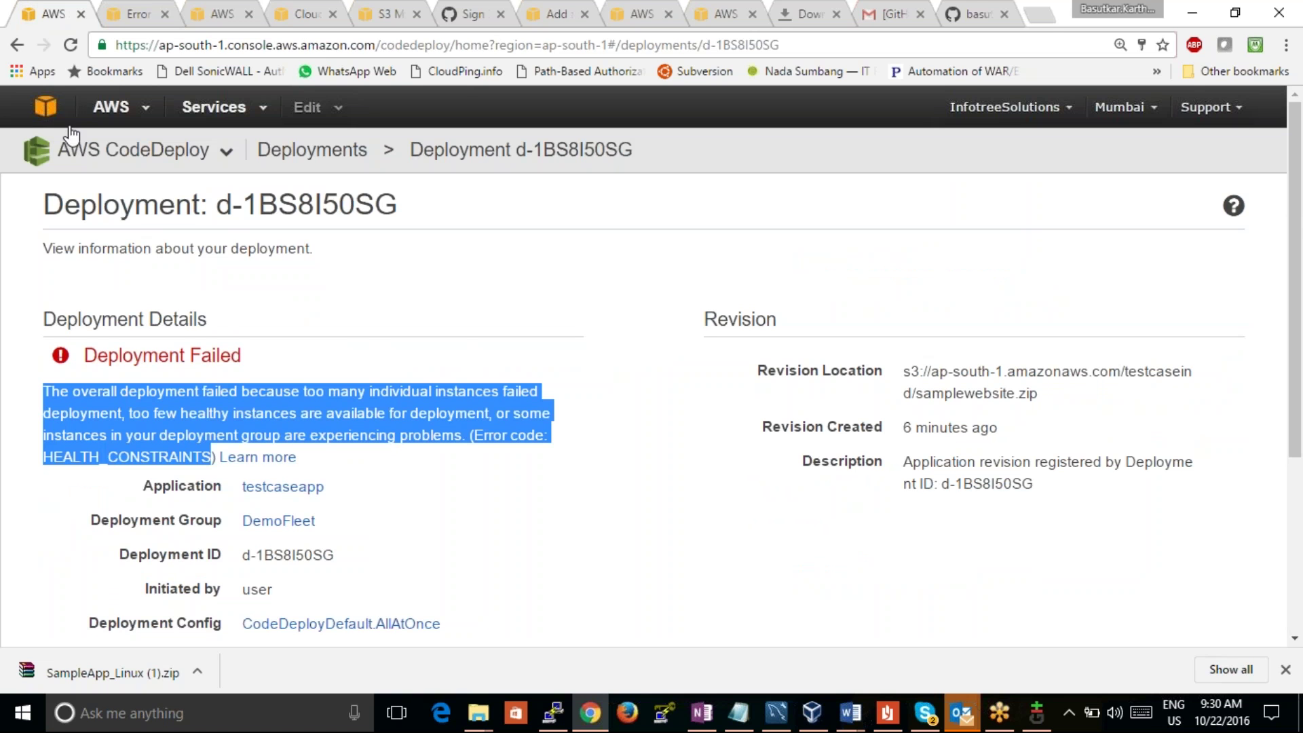
Step: View deployment d-1BS8I50SG from the deployments list, then glance at the Create deployment form
left_click(333, 151)
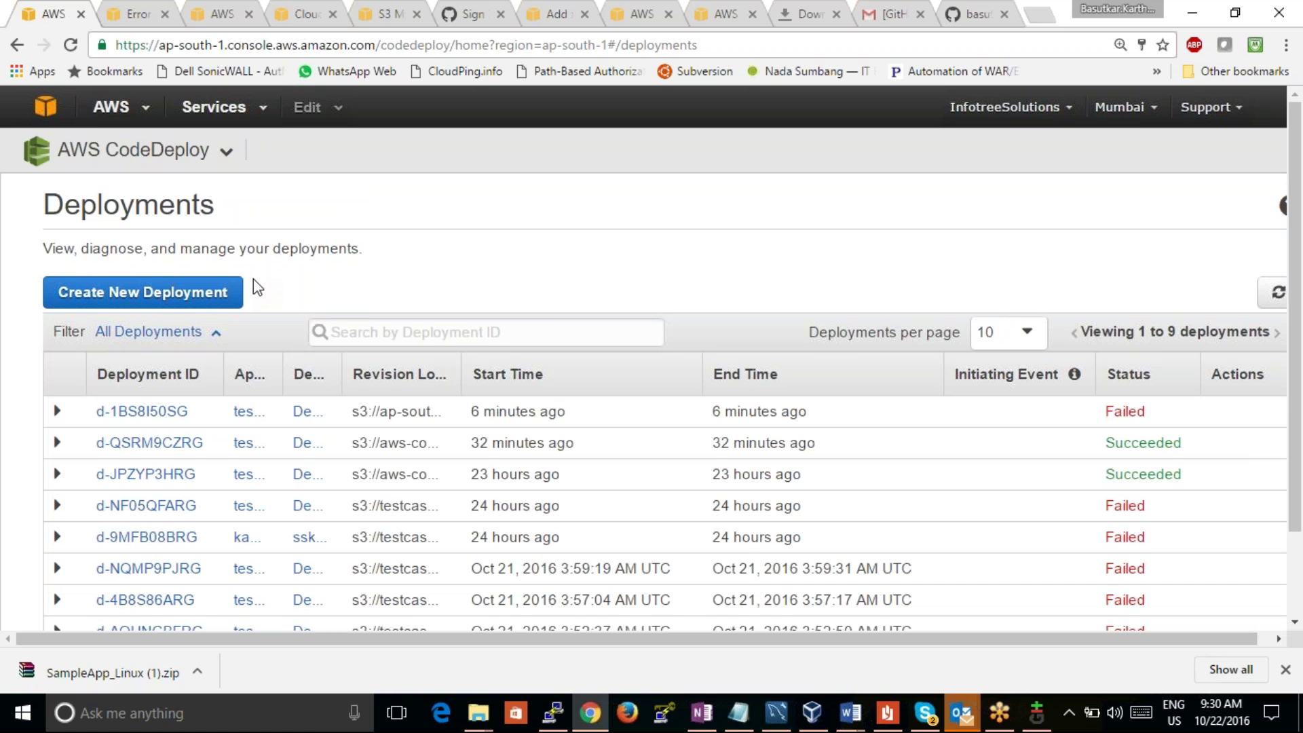
left_click(170, 411)
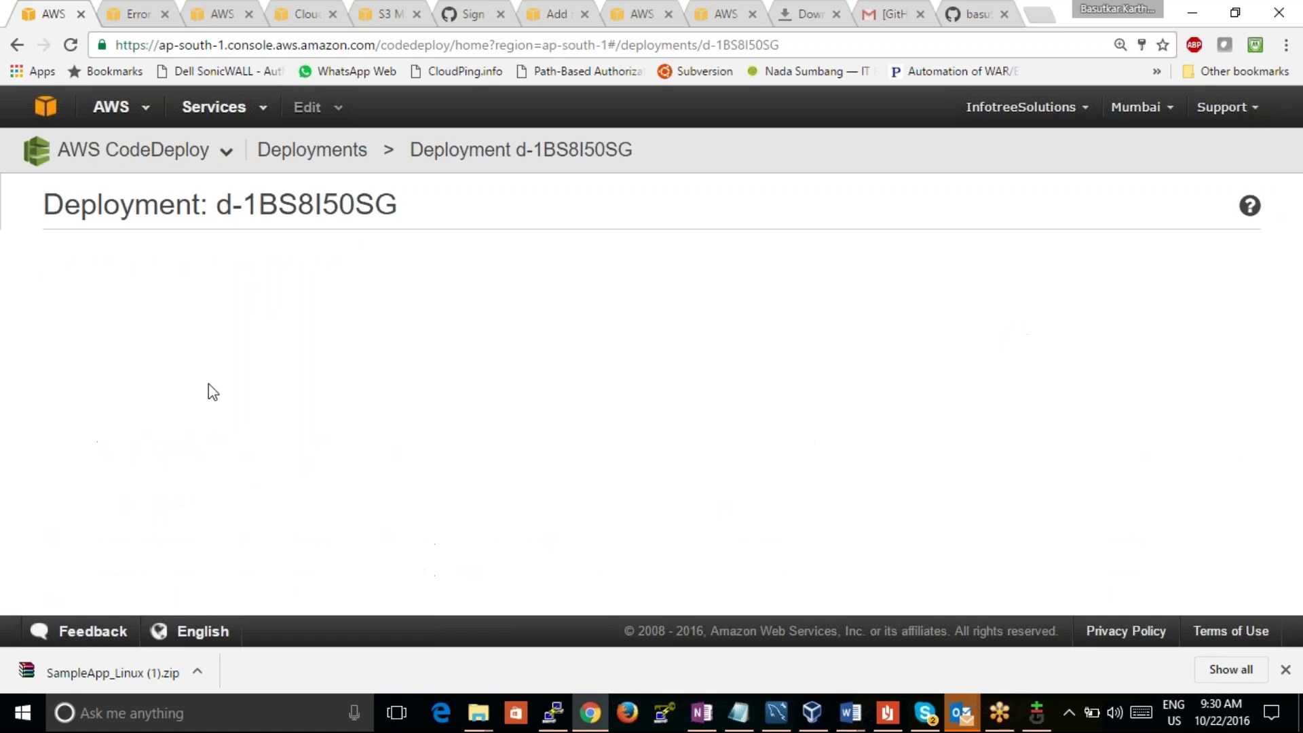
mouse_move(1296, 290)
left_mouse_down()
mouse_move(1298, 385)
mouse_move(1260, 171)
left_mouse_up()
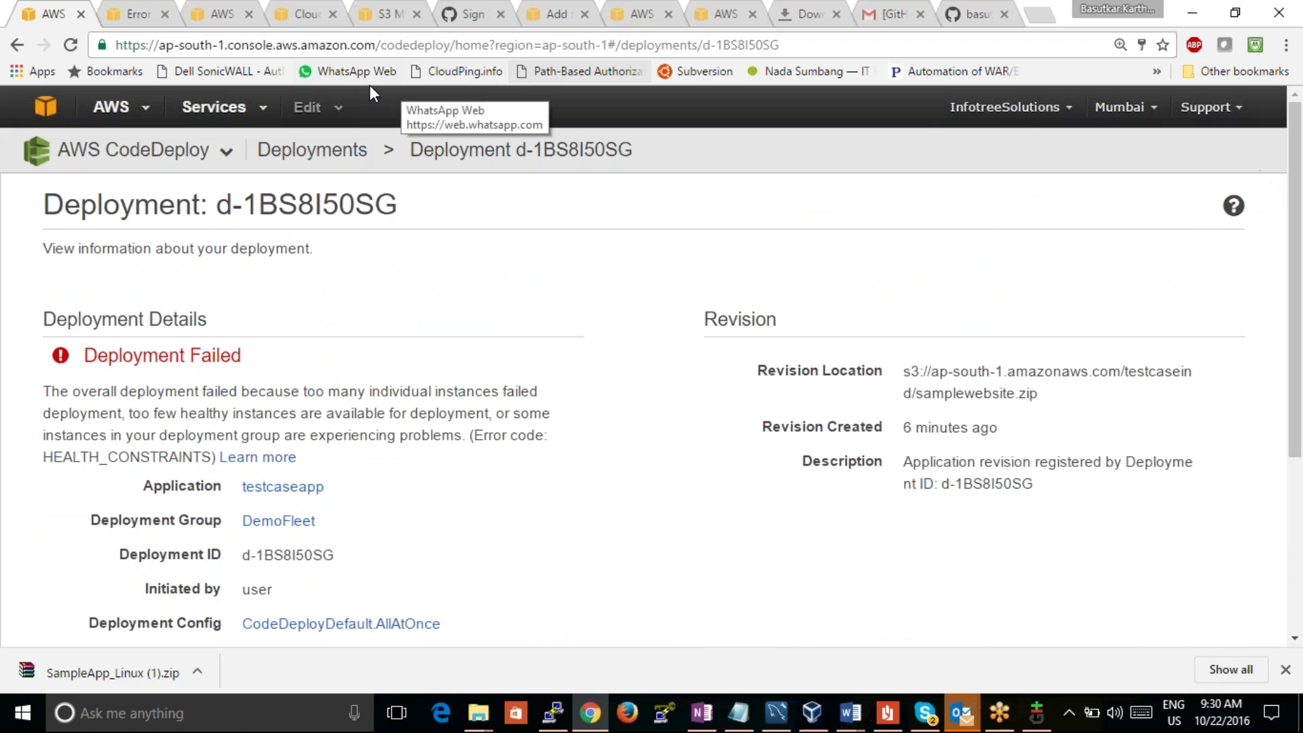
left_click(17, 45)
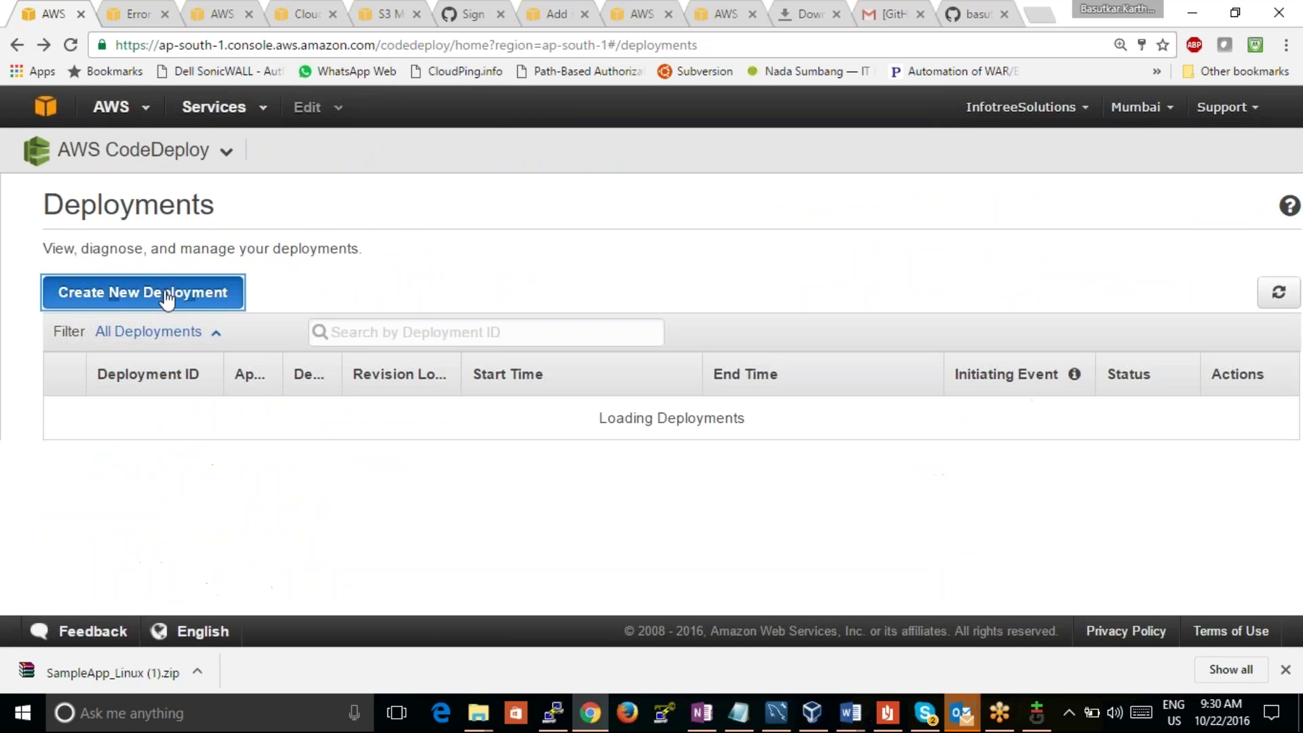
left_click(166, 295)
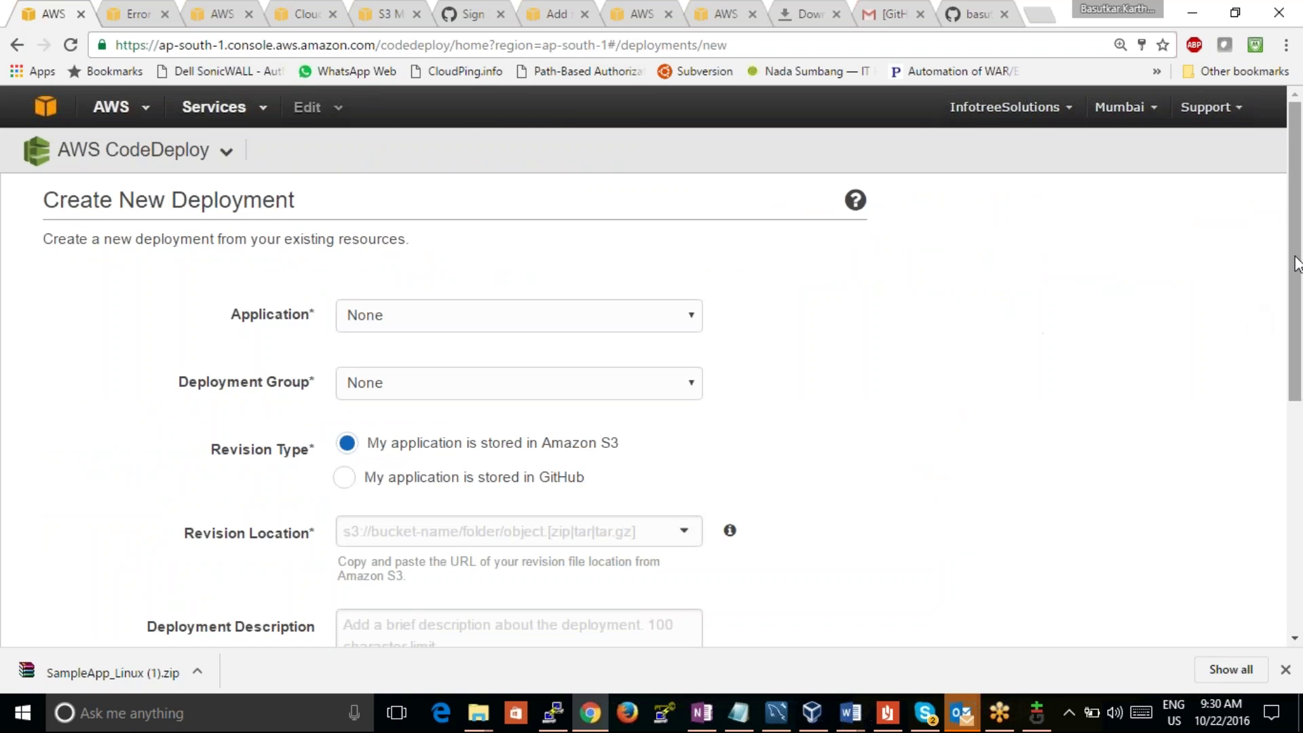
scroll(1295, 316, "down", 1)
left_click_drag(1295, 319, 1225, 305)
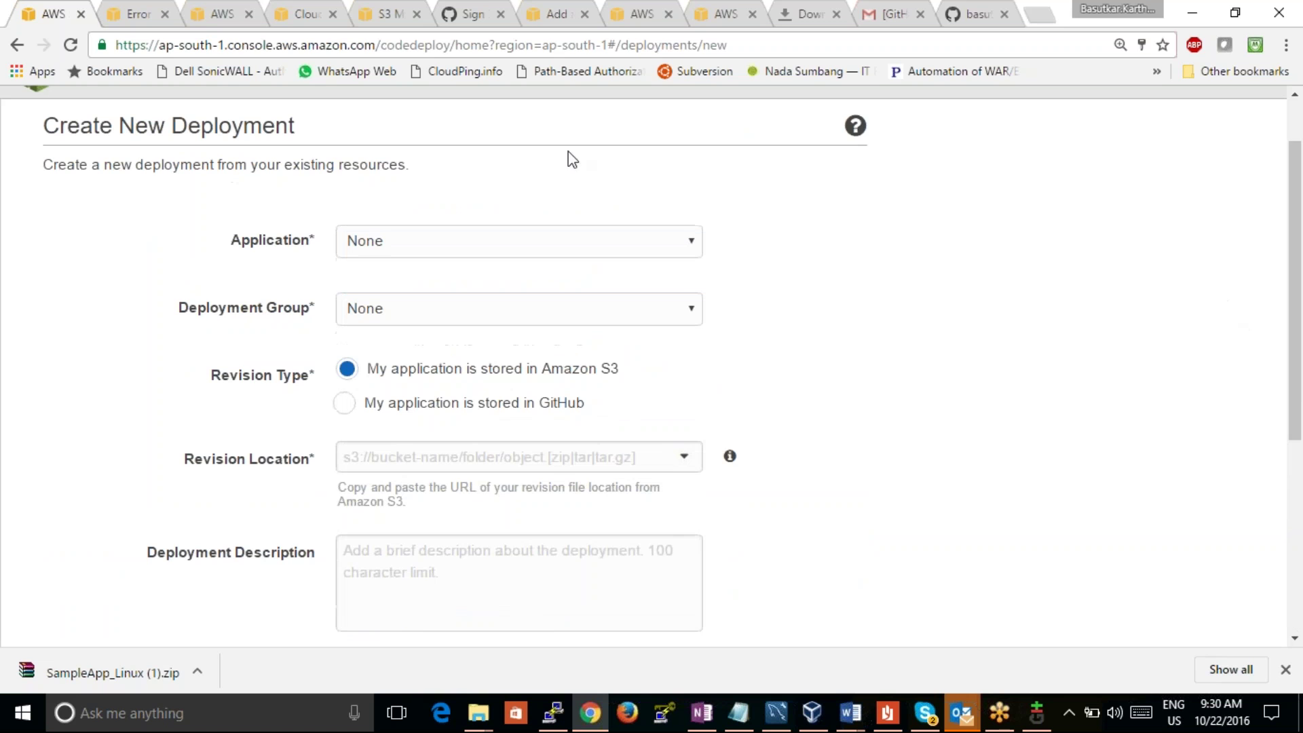
left_click(17, 45)
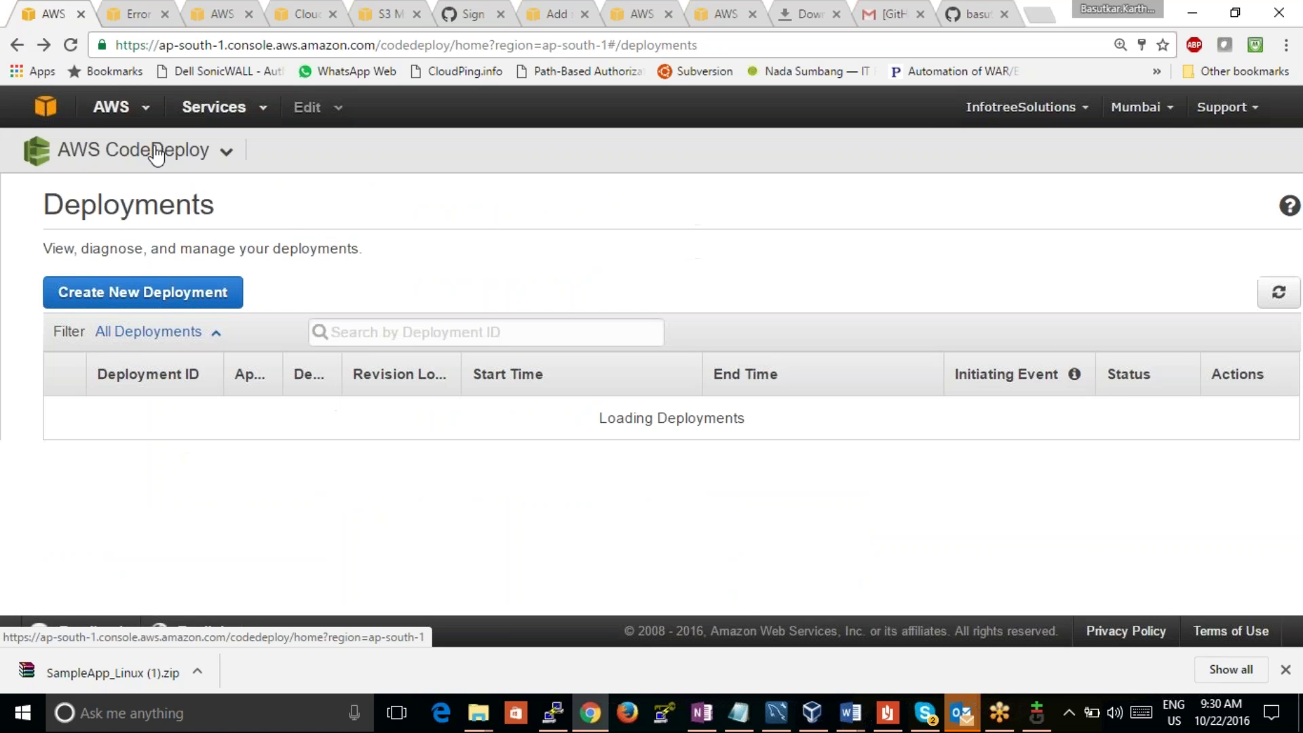
Step: Go to testcaseapp via Applications, expand DemoFleet, and switch to the error-codes documentation
left_click(65, 154)
left_click(114, 192)
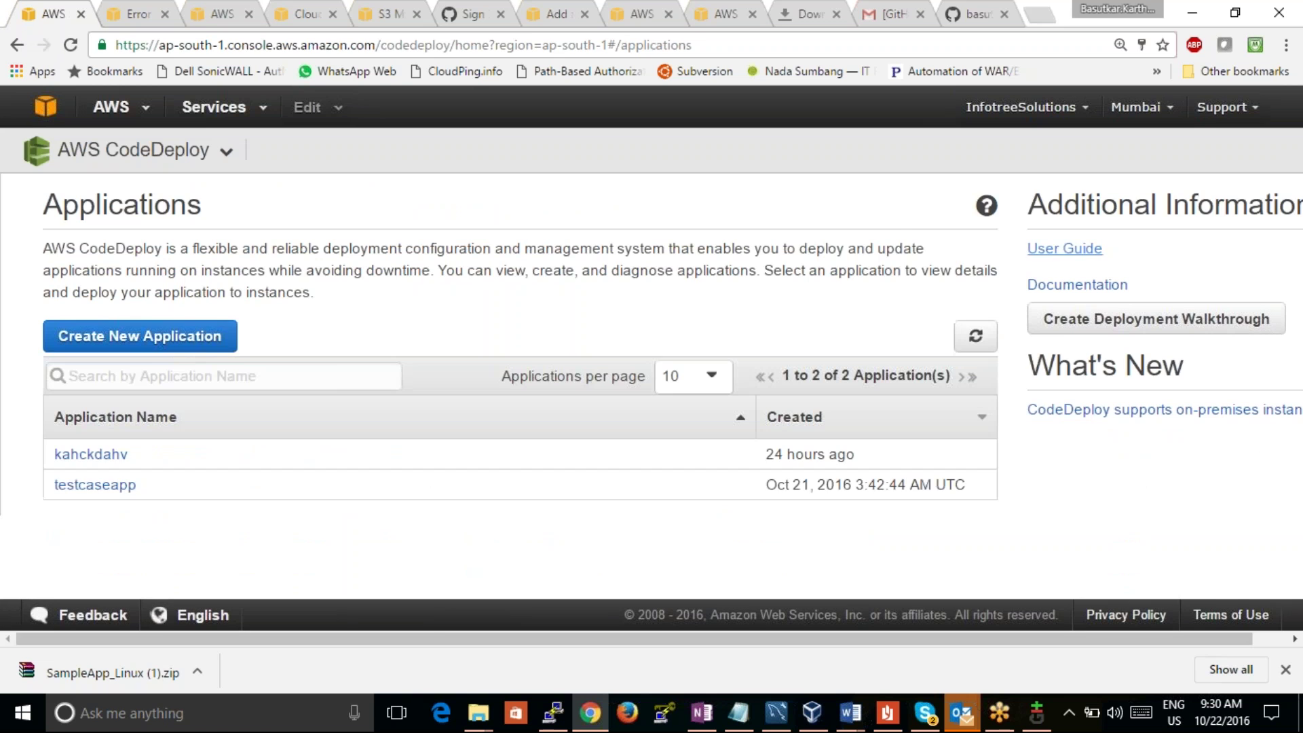
left_click(105, 484)
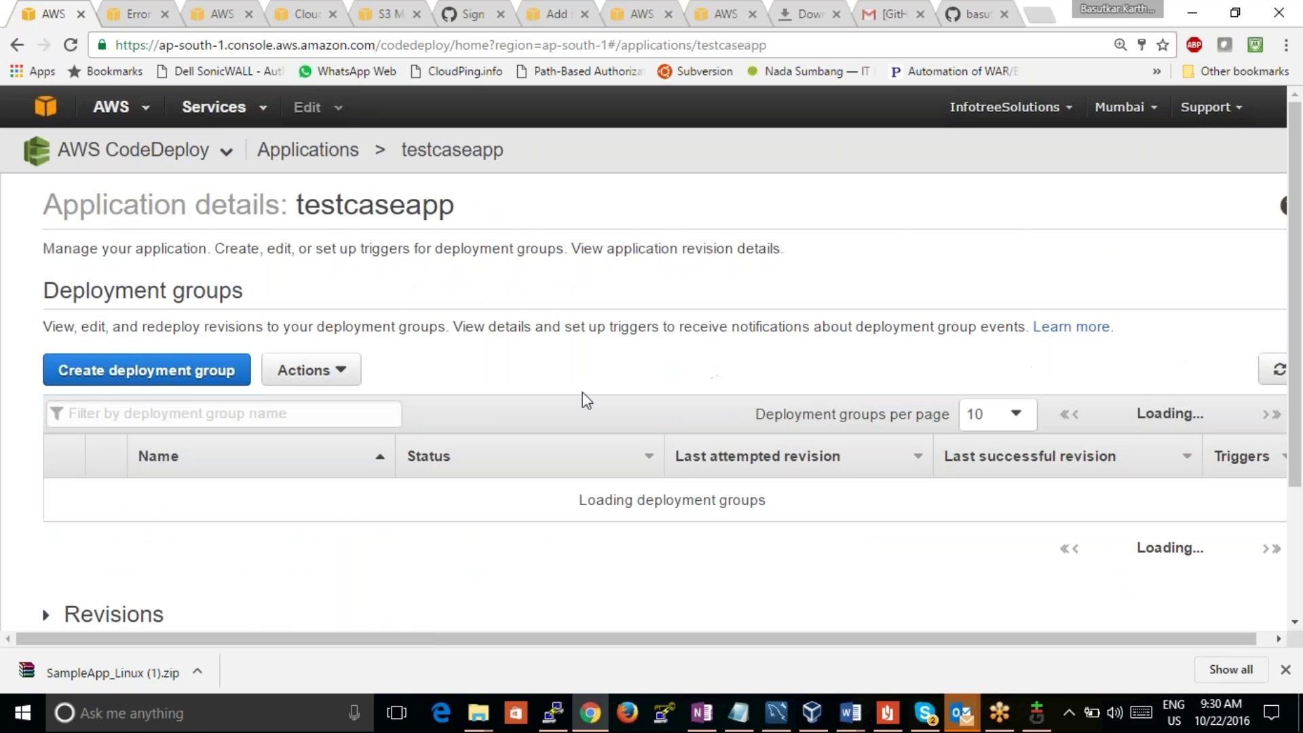
left_click_drag(1297, 246, 1301, 473)
scroll(1265, 361, "up", 1)
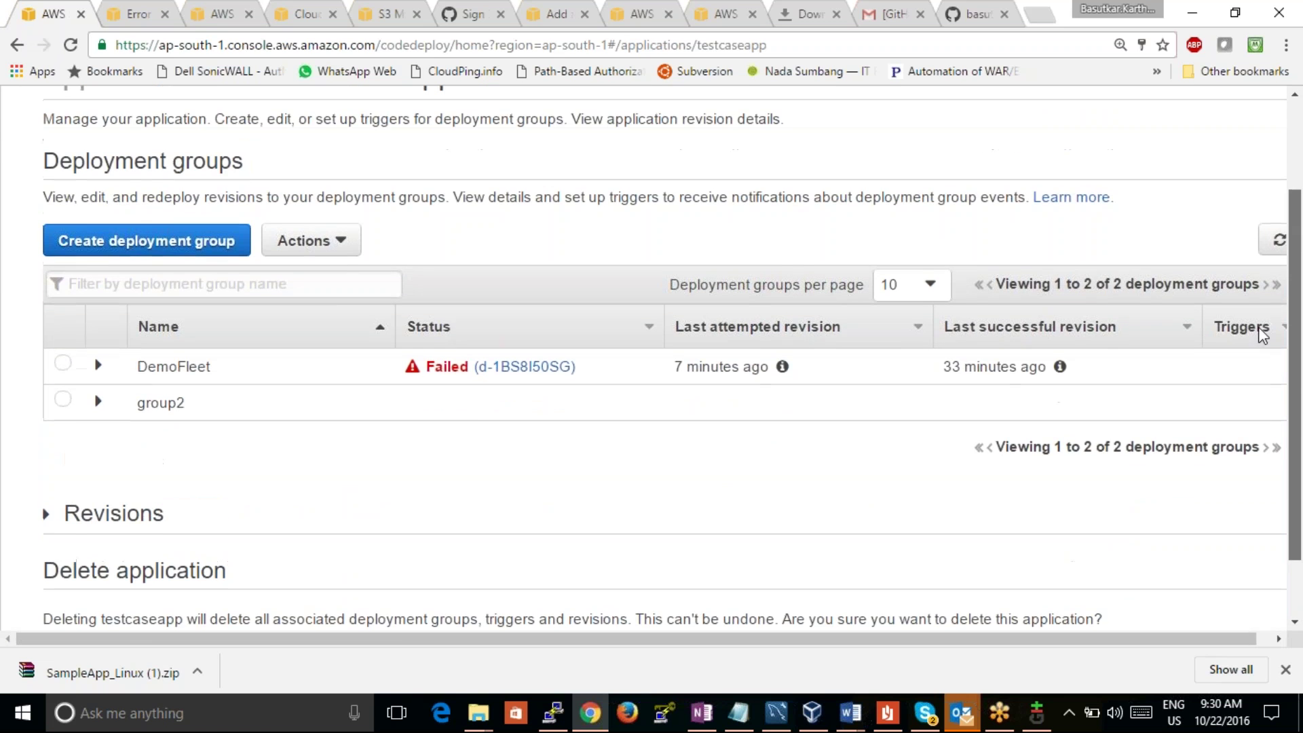
left_click(99, 365)
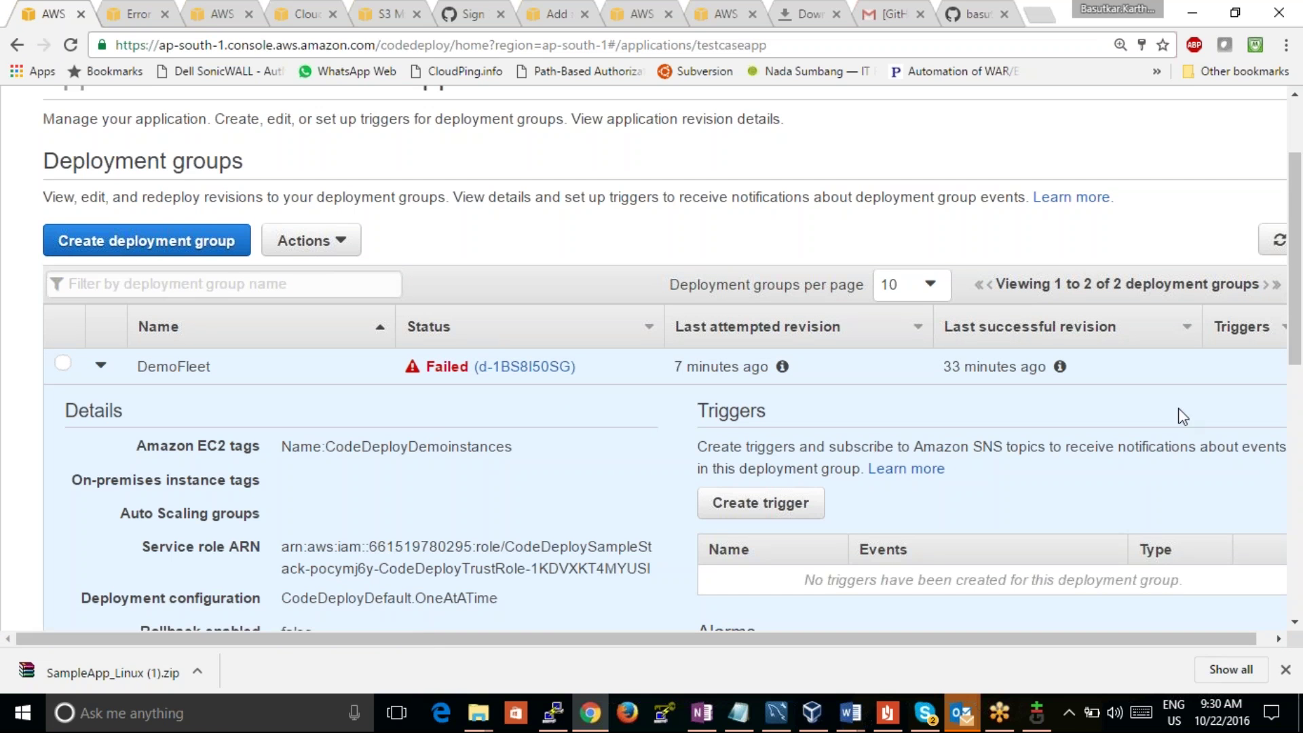
left_click_drag(1297, 347, 1278, 331)
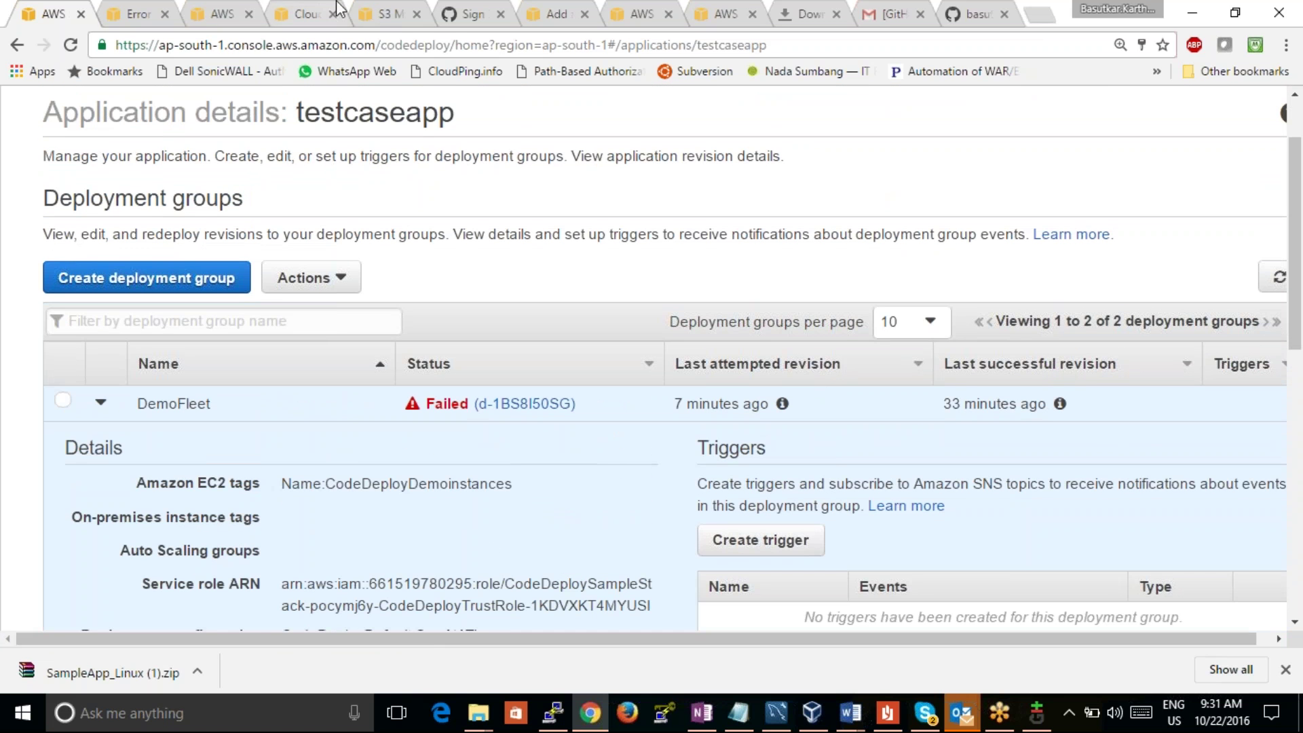
left_click(129, 14)
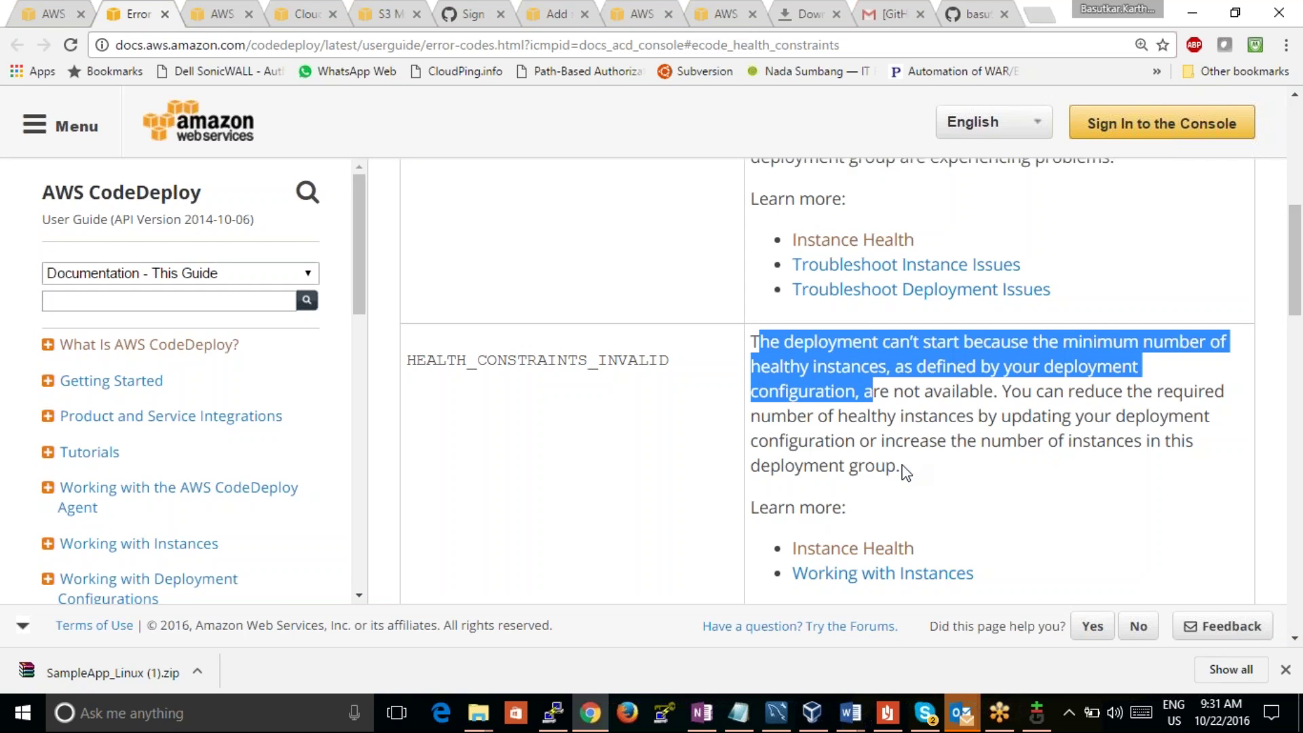
Step: Open Instance Health in a new tab and browse the Working with Instances page
right_click(857, 547)
left_click(926, 401)
left_click(936, 576)
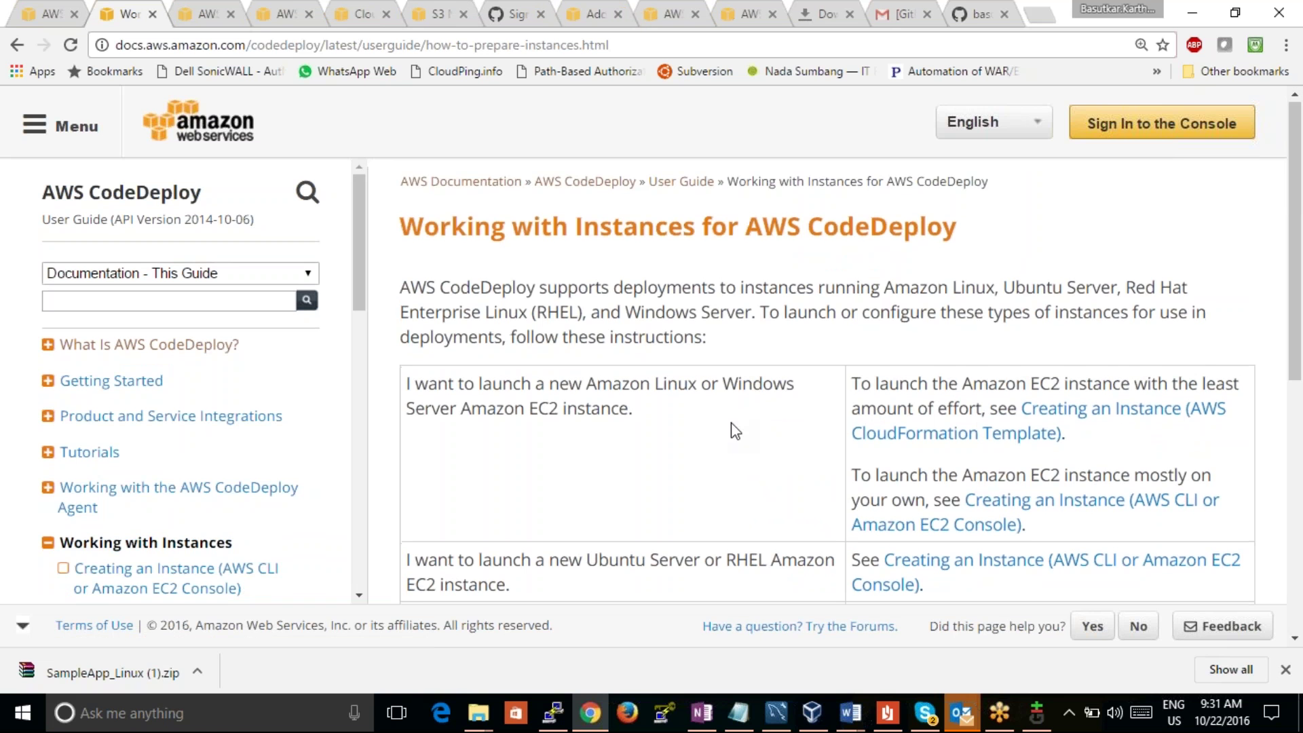
scroll(735, 429, "down", 2)
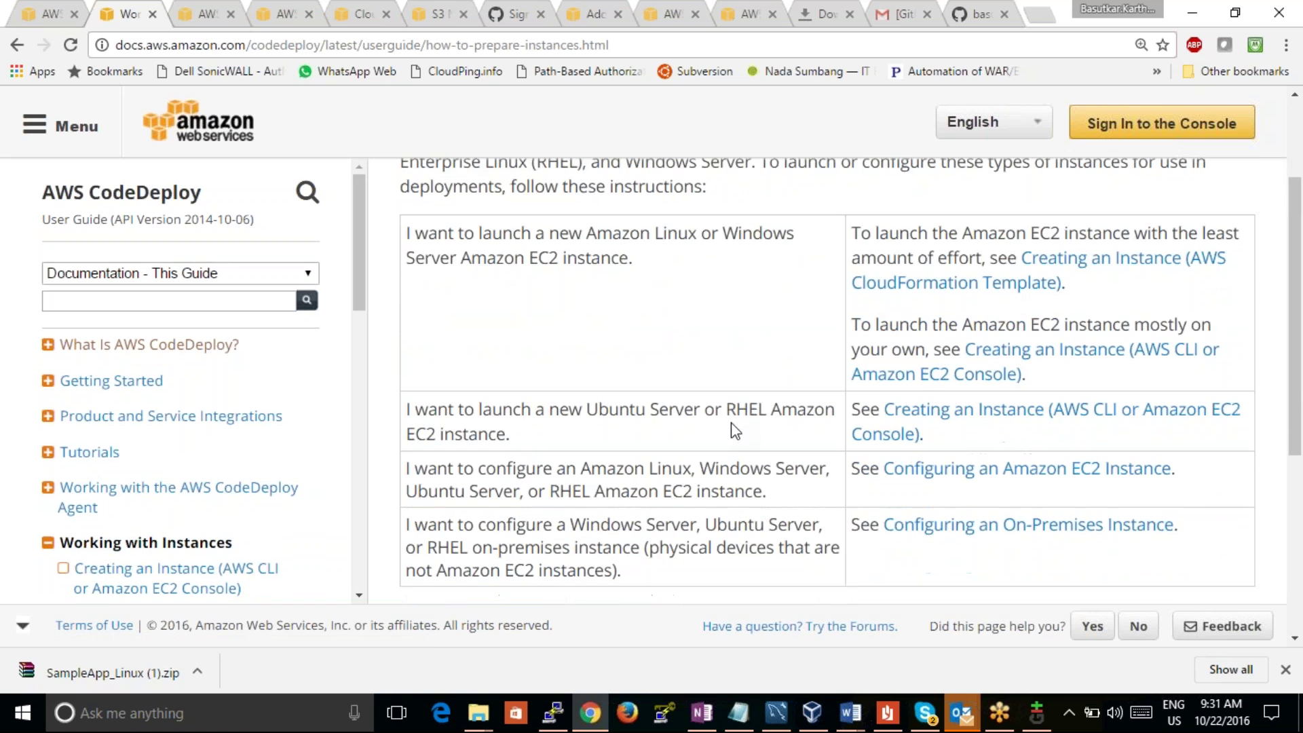
scroll(735, 429, "down", 2)
scroll(735, 430, "down", 3)
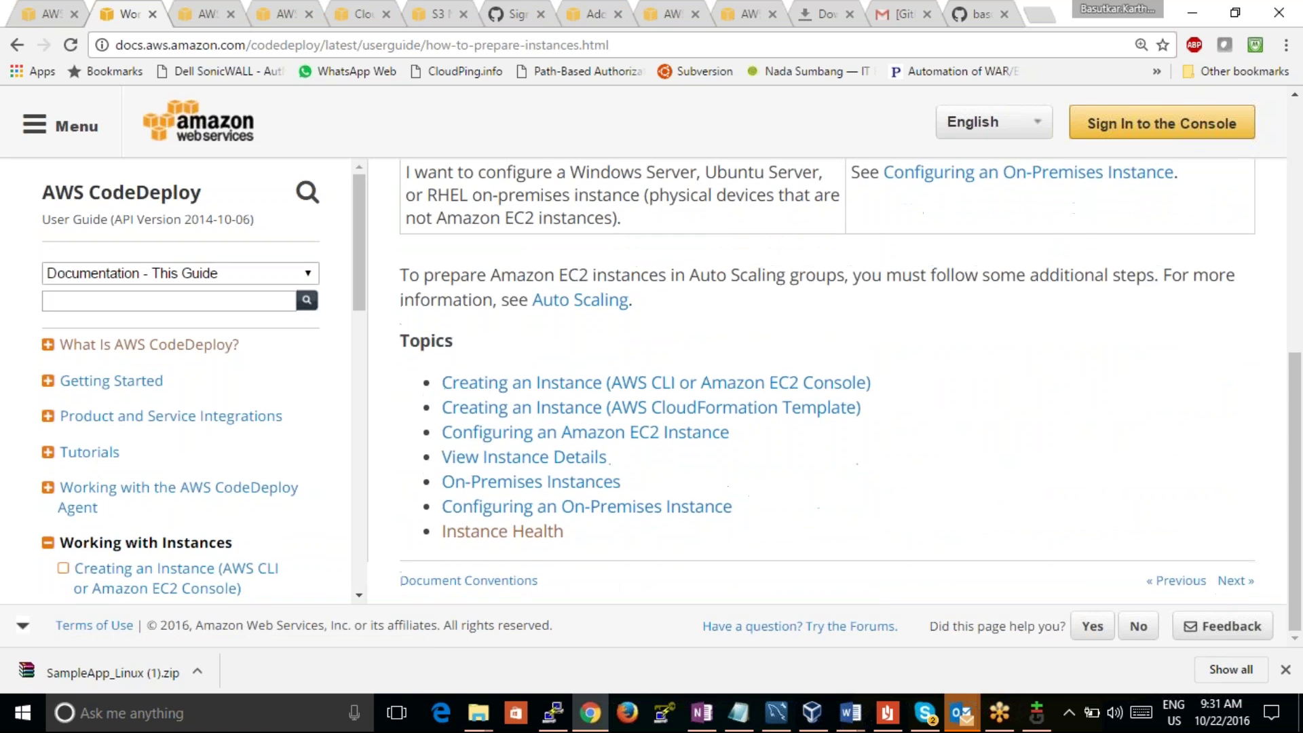
Step: Scroll the Instance Health article down to Minimum Healthy Instances and Deployments
left_click(203, 15)
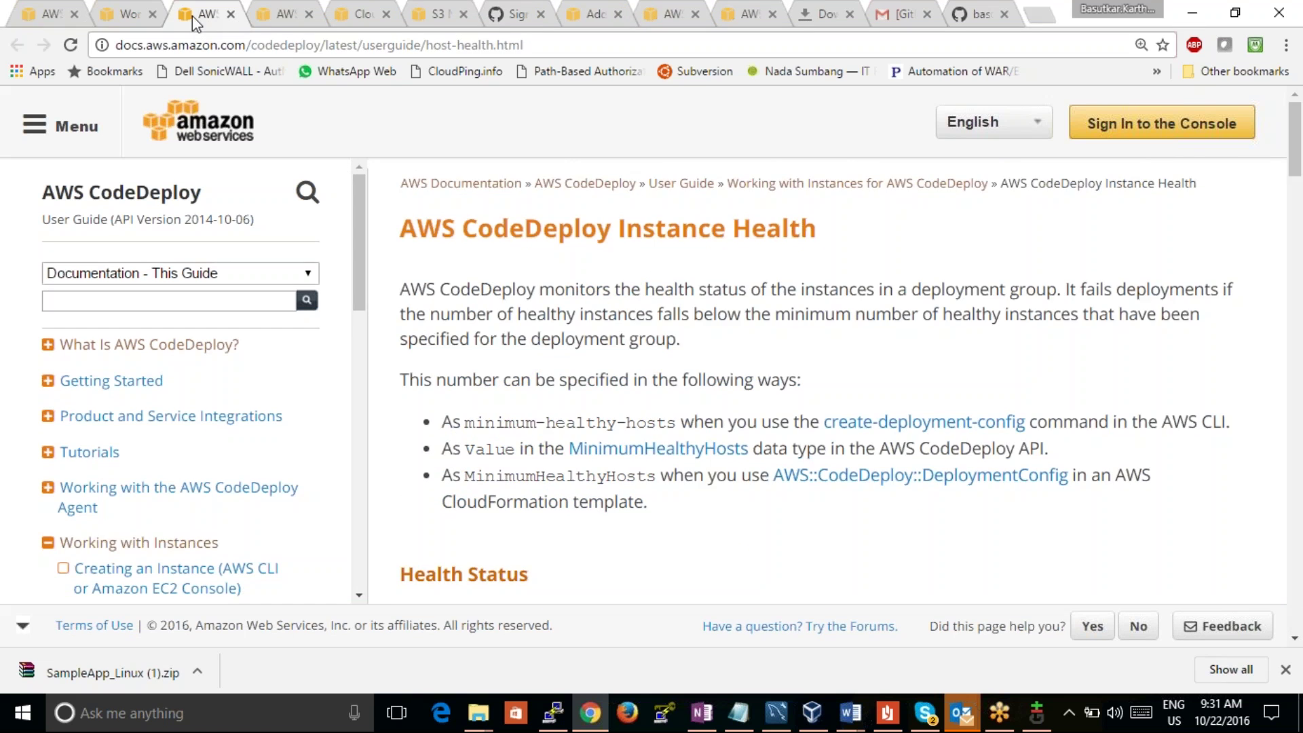
scroll(775, 342, "down", 1)
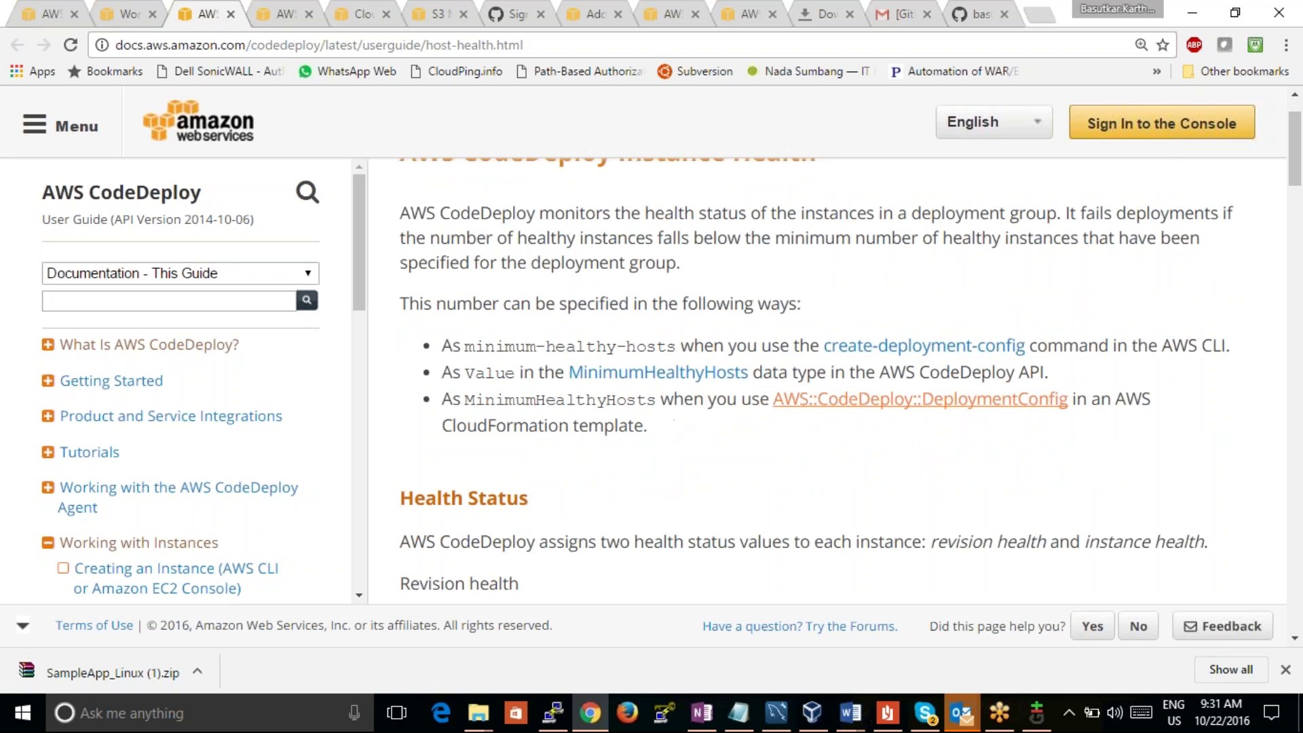
scroll(740, 452, "down", 1)
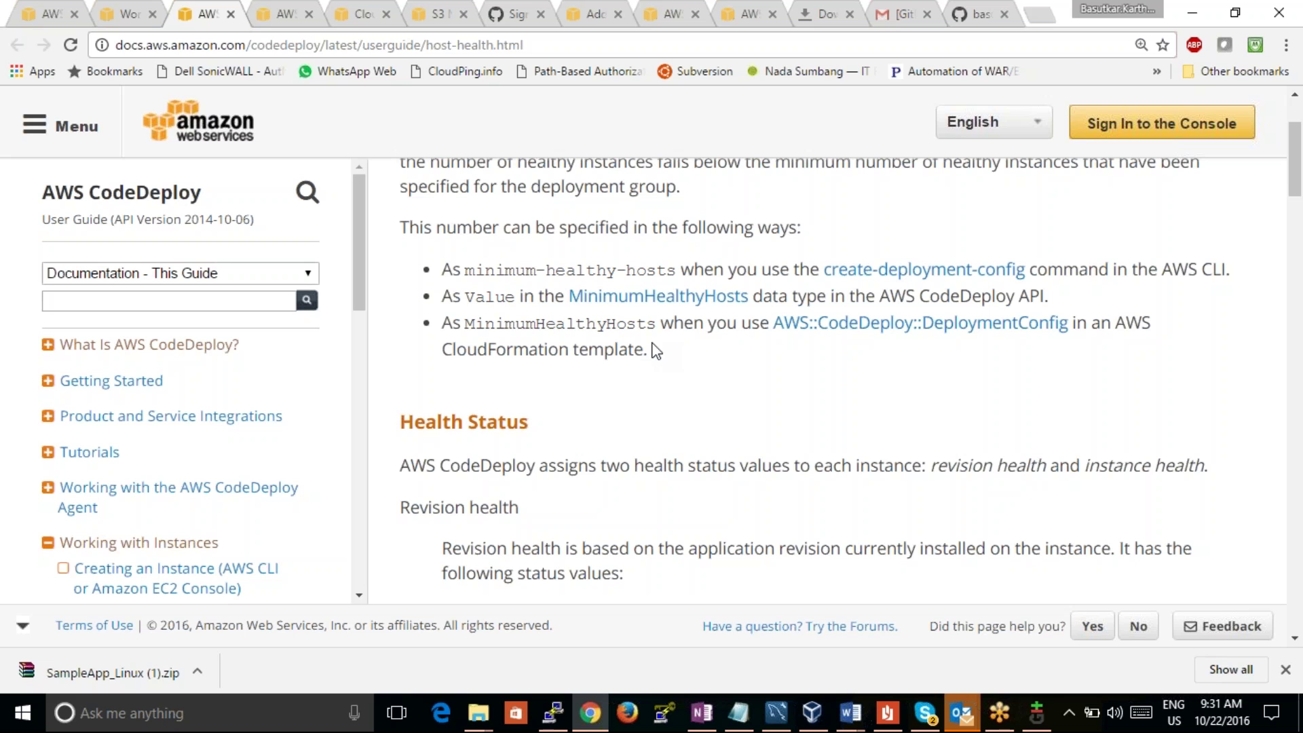
scroll(670, 367, "down", 6)
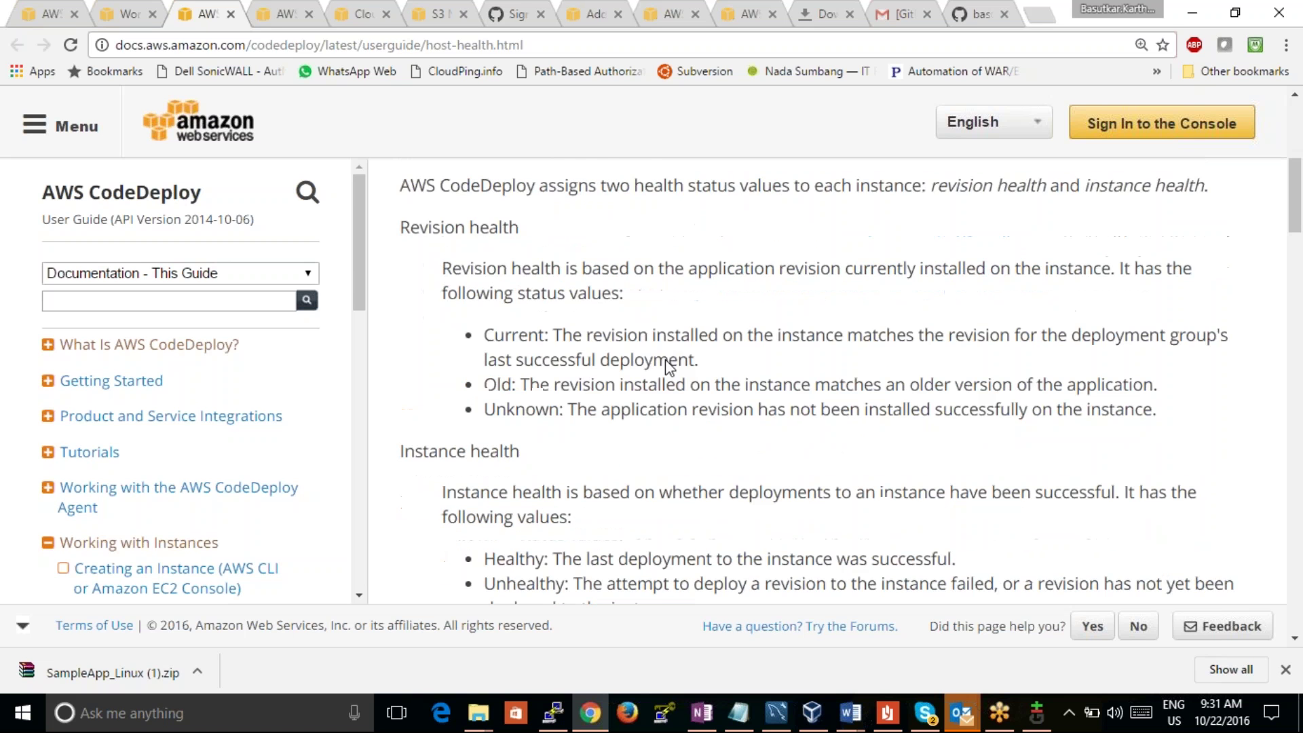
scroll(848, 380, "down", 4)
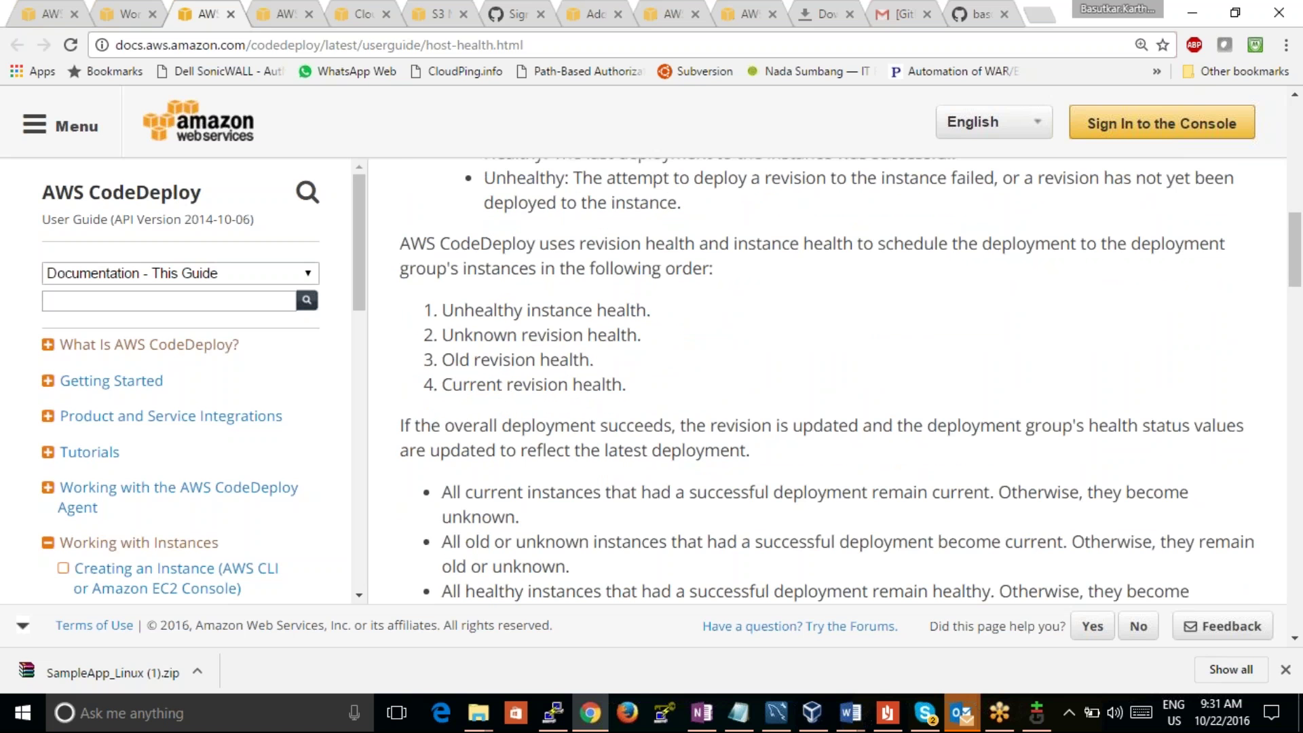
scroll(827, 380, "down", 4)
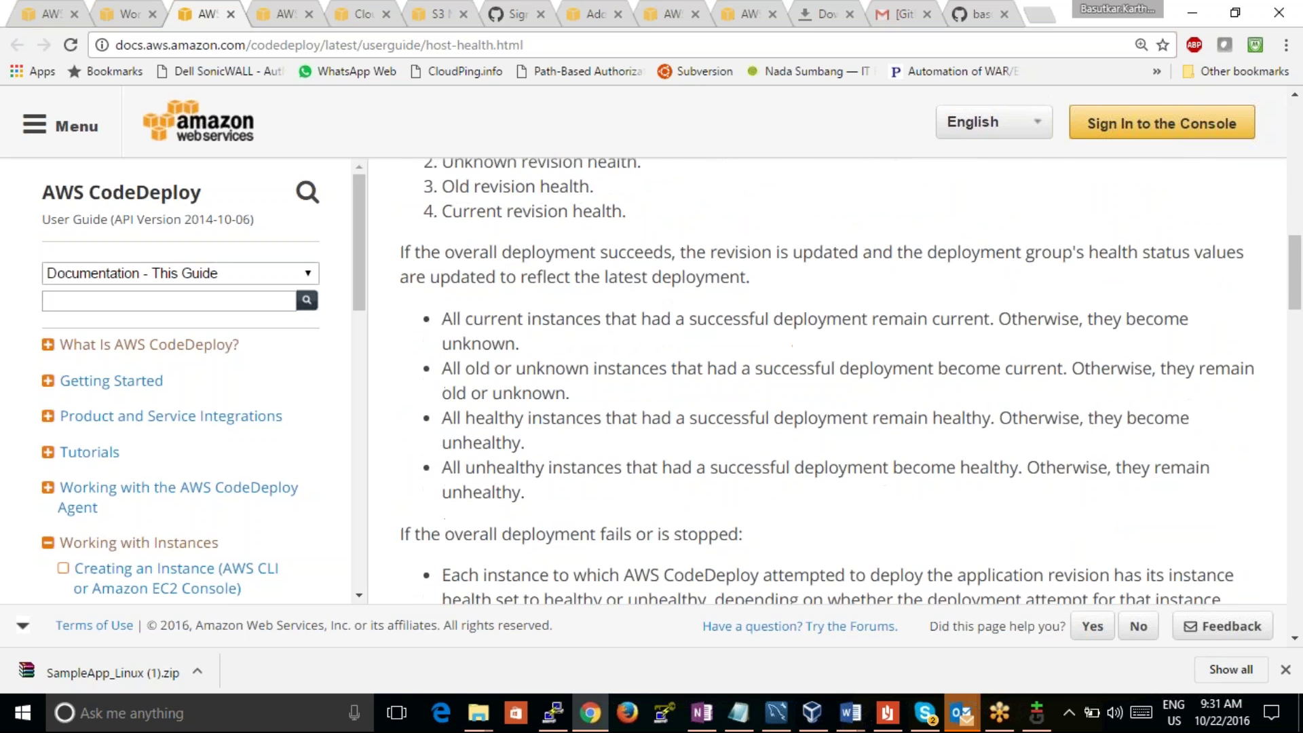
scroll(850, 380, "down", 6)
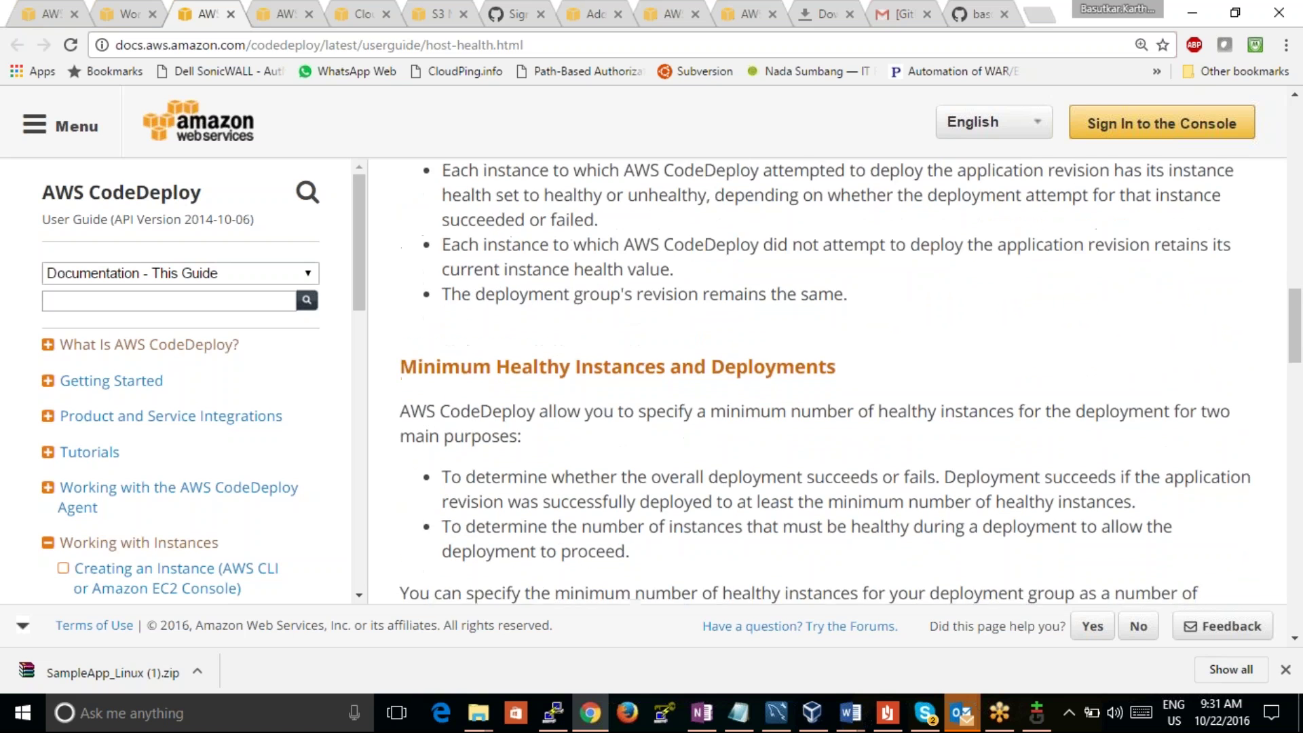
scroll(848, 381, "down", 1)
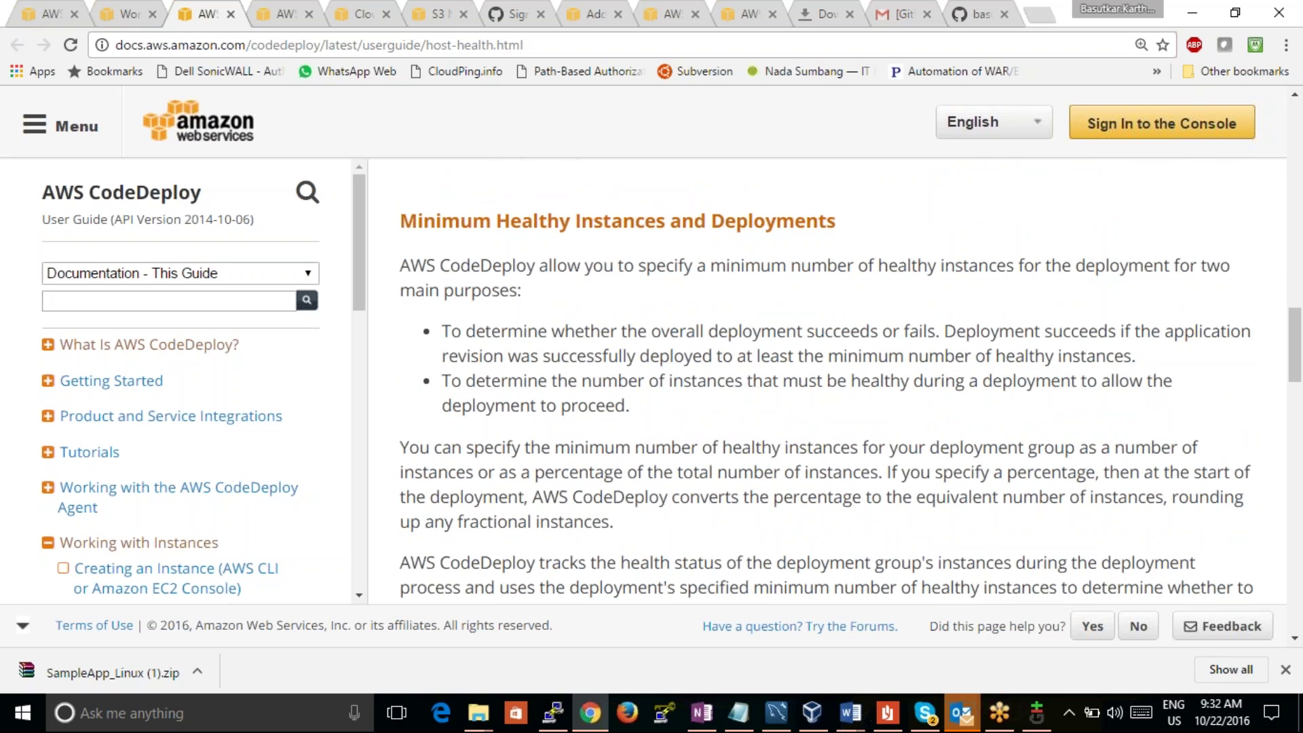
Step: Read the host-health docs on minimum healthy instances, then return to the testcaseapp details tab
scroll(850, 389, "down", 3)
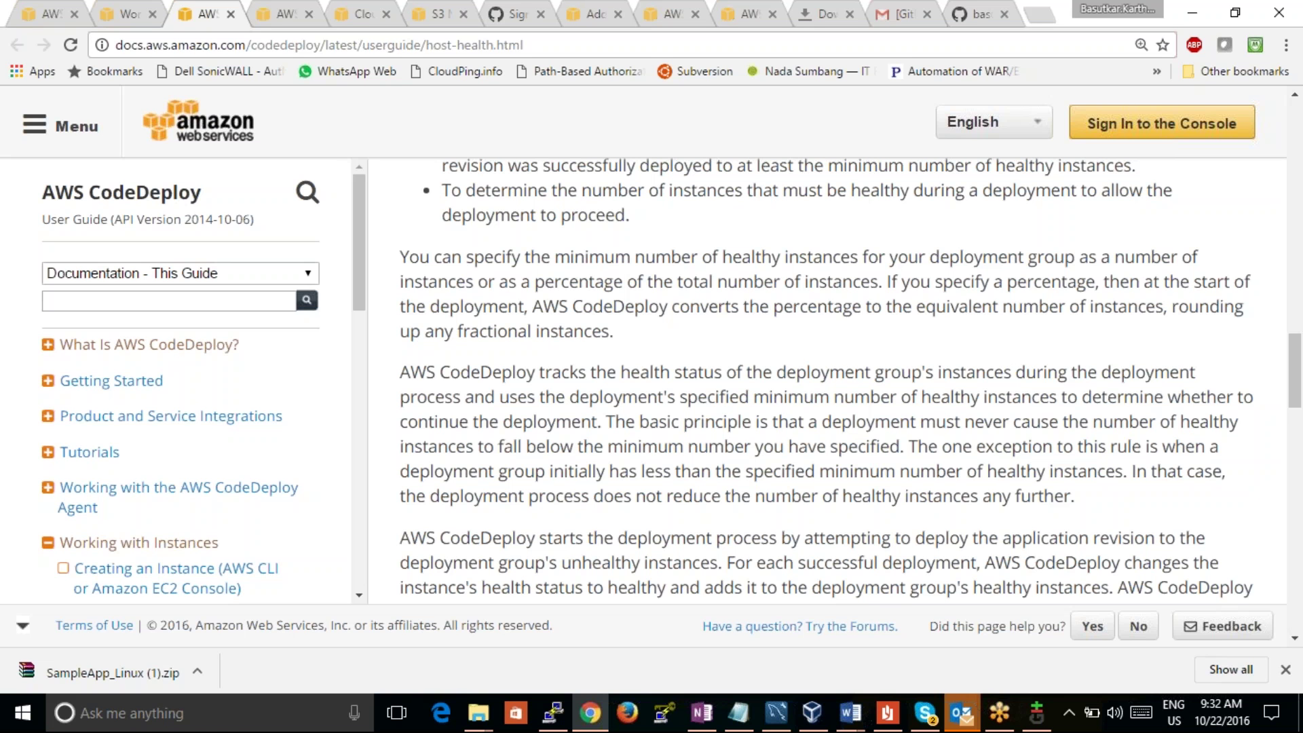
scroll(849, 381, "down", 2)
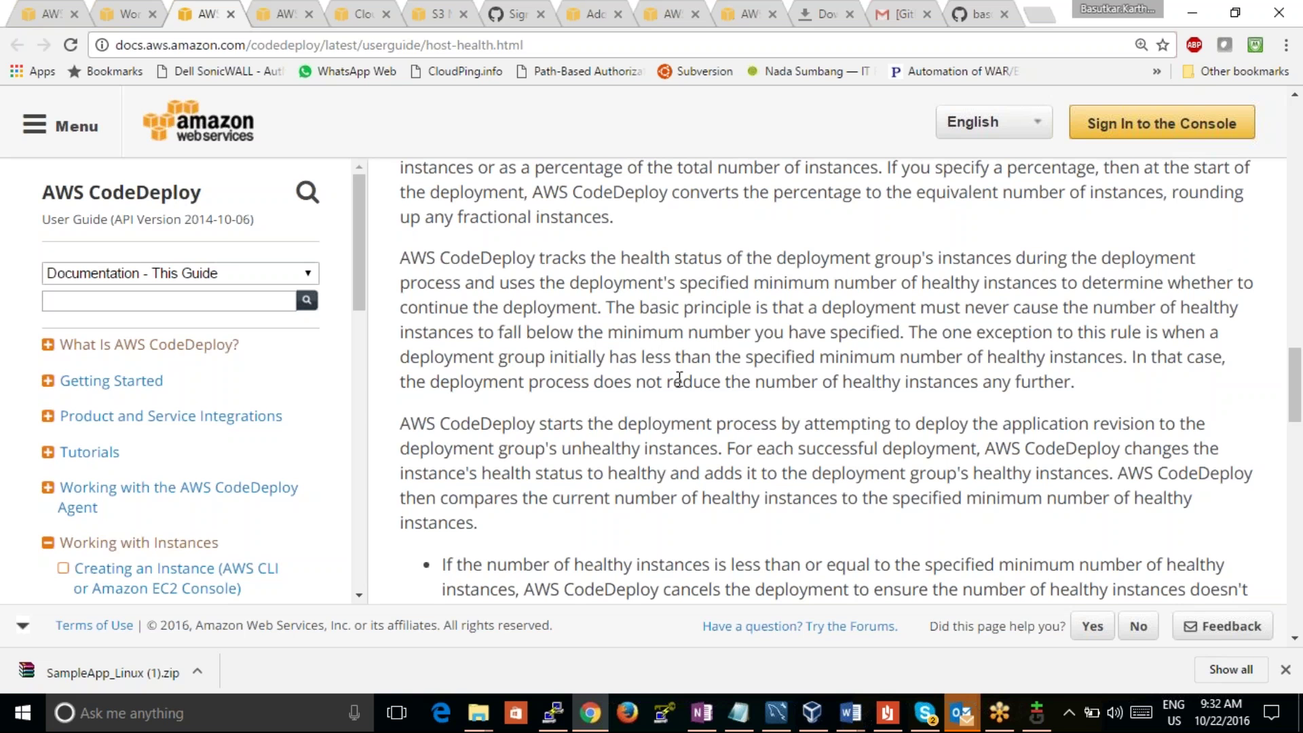
left_click_drag(730, 382, 960, 382)
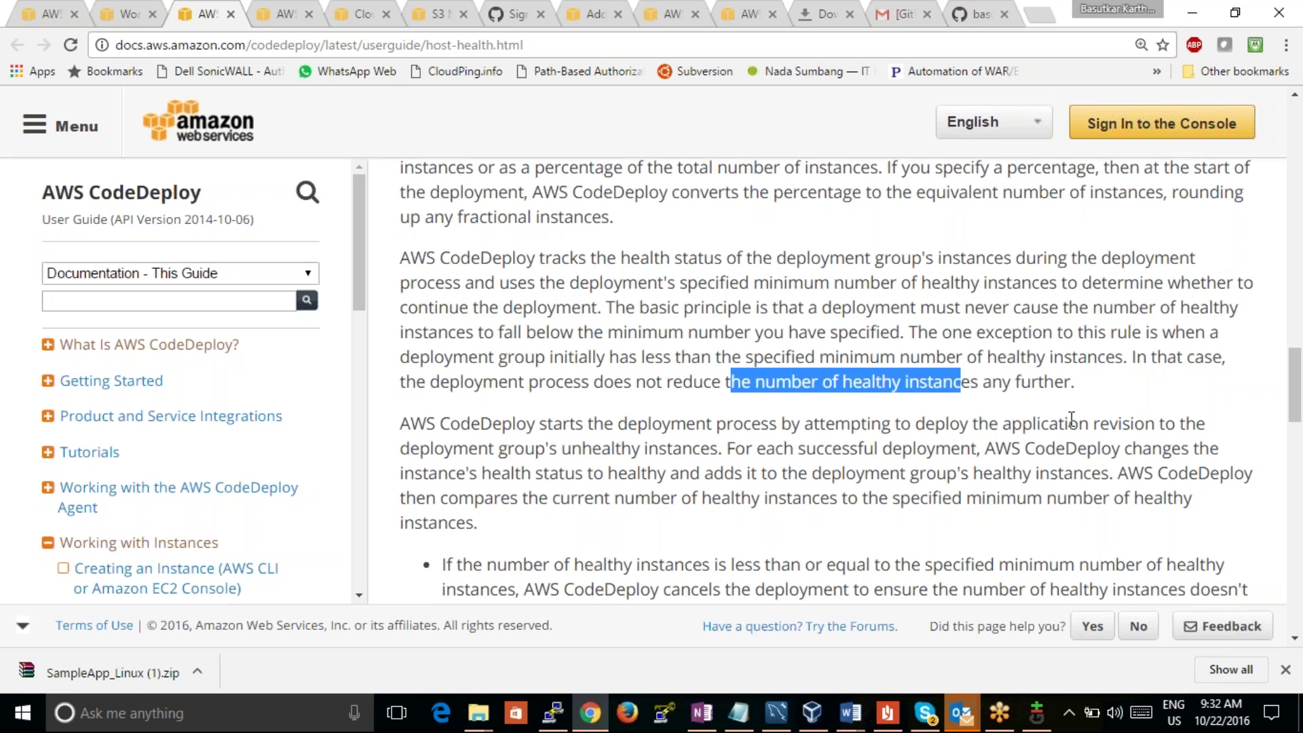
left_click_drag(1298, 379, 1296, 406)
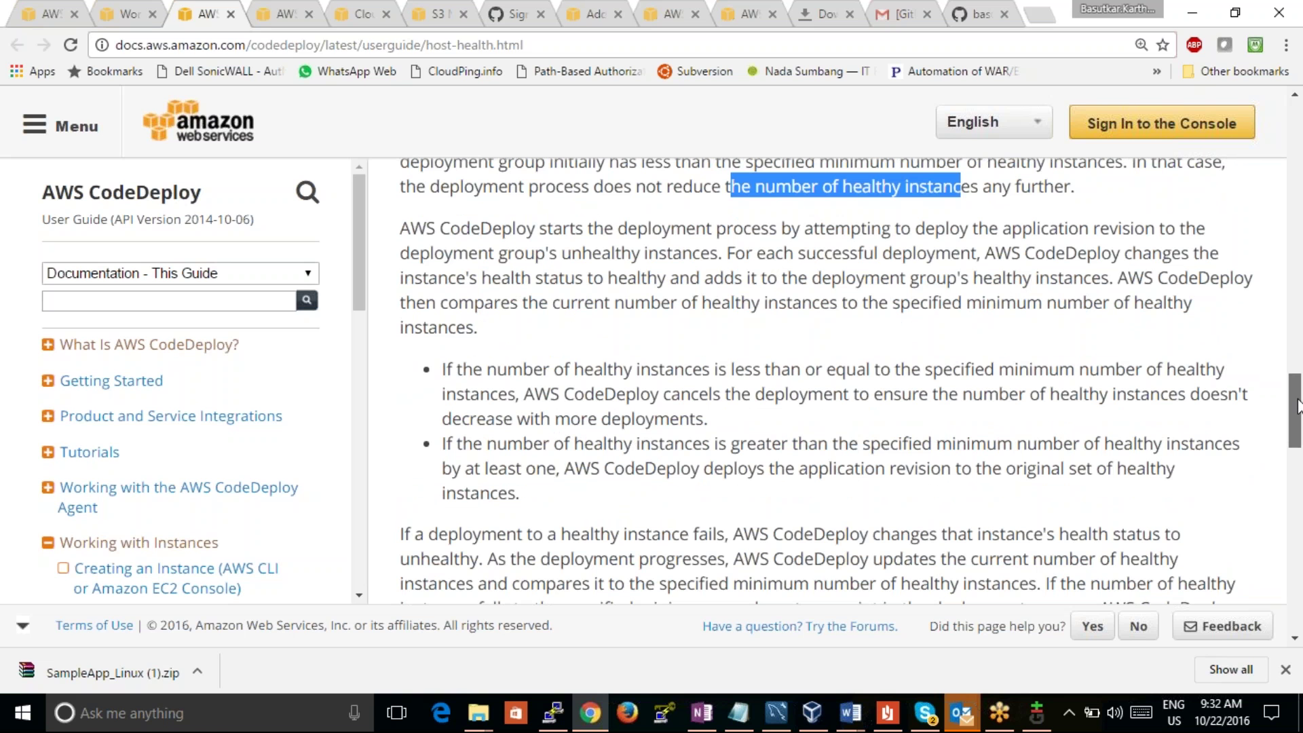
left_click_drag(1298, 406, 1298, 429)
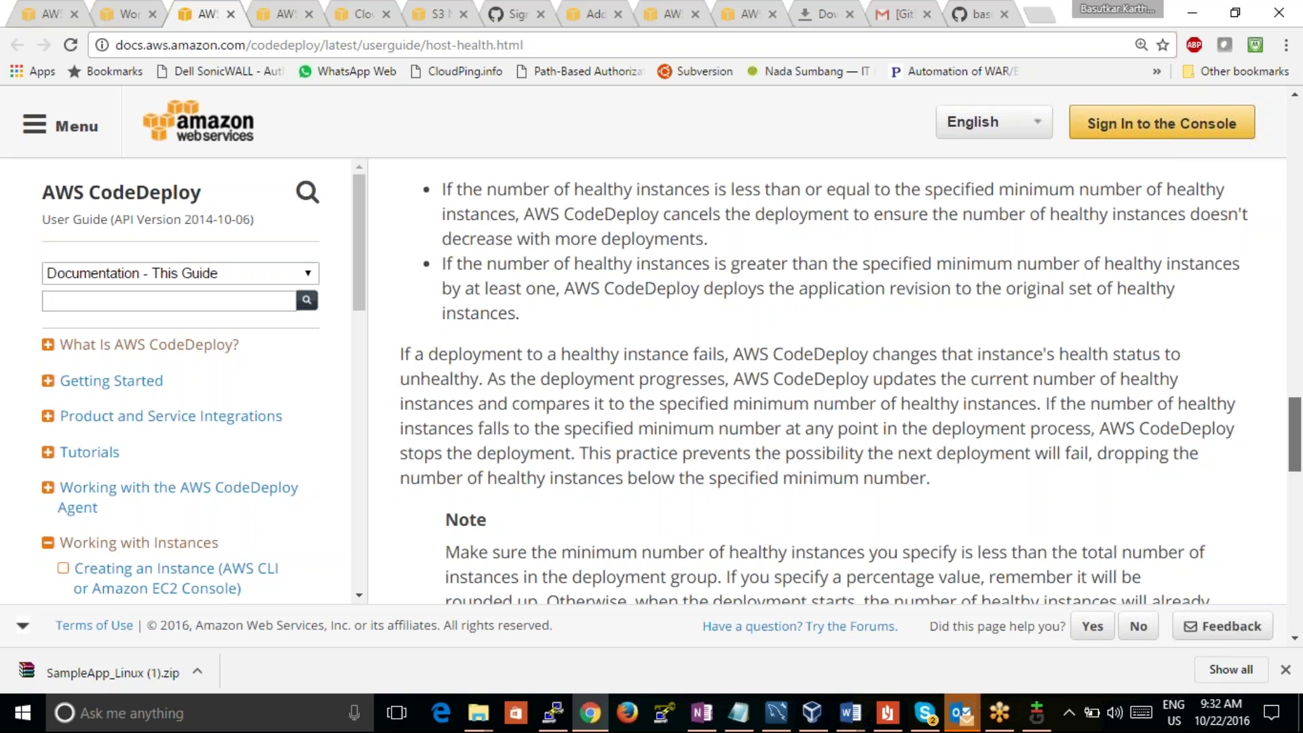
left_click_drag(1298, 429, 1298, 448)
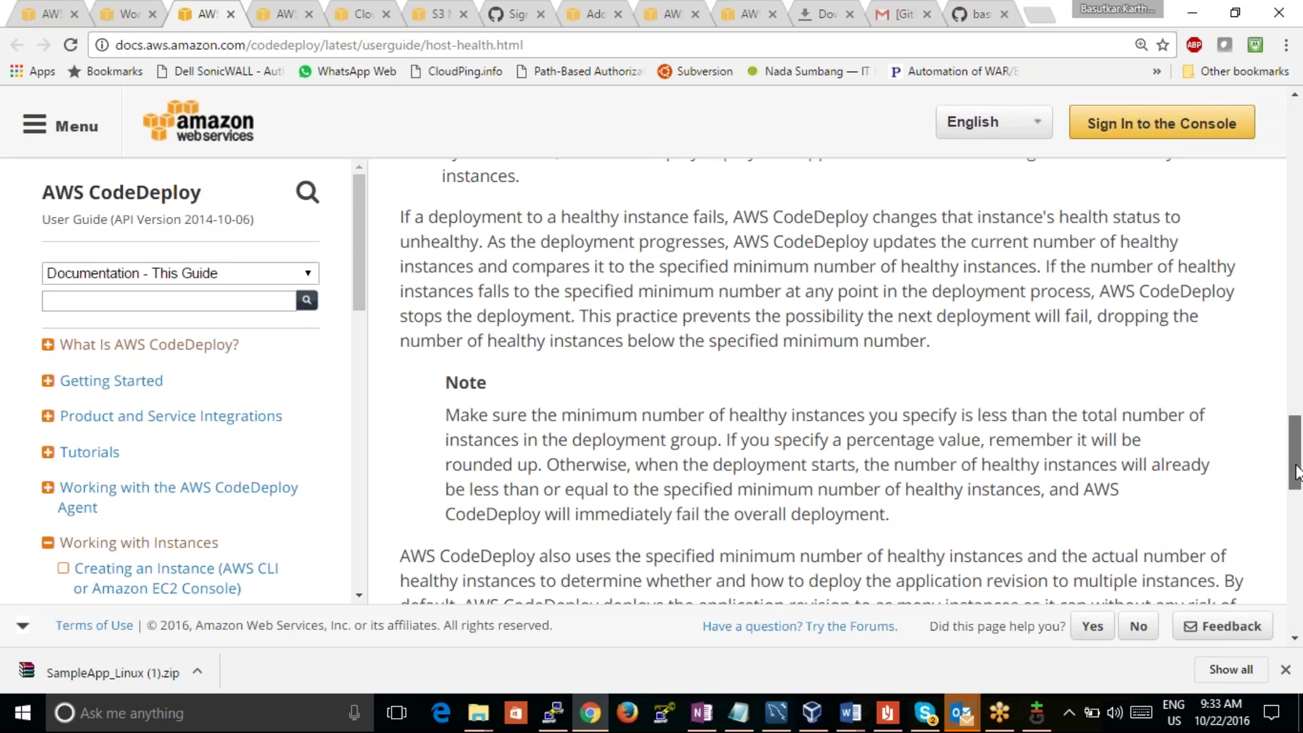
left_click_drag(1295, 469, 1296, 475)
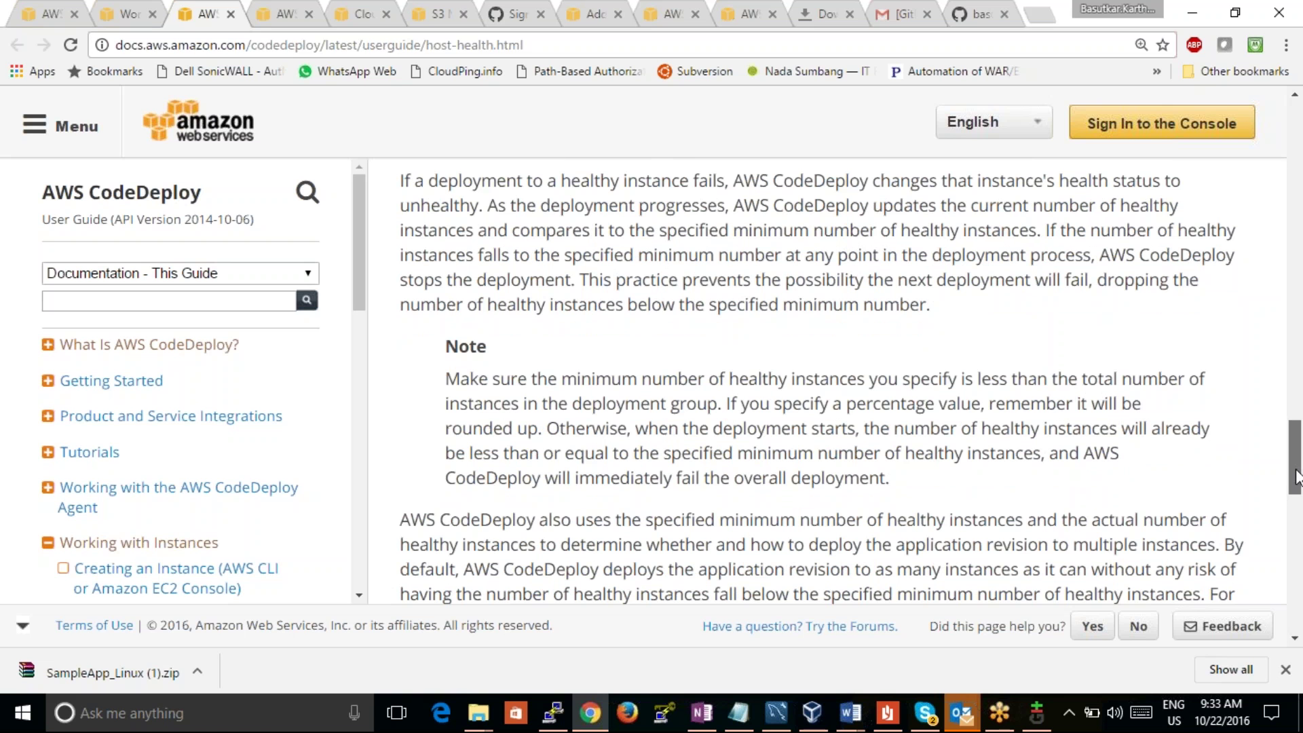
left_click_drag(1297, 479, 1297, 503)
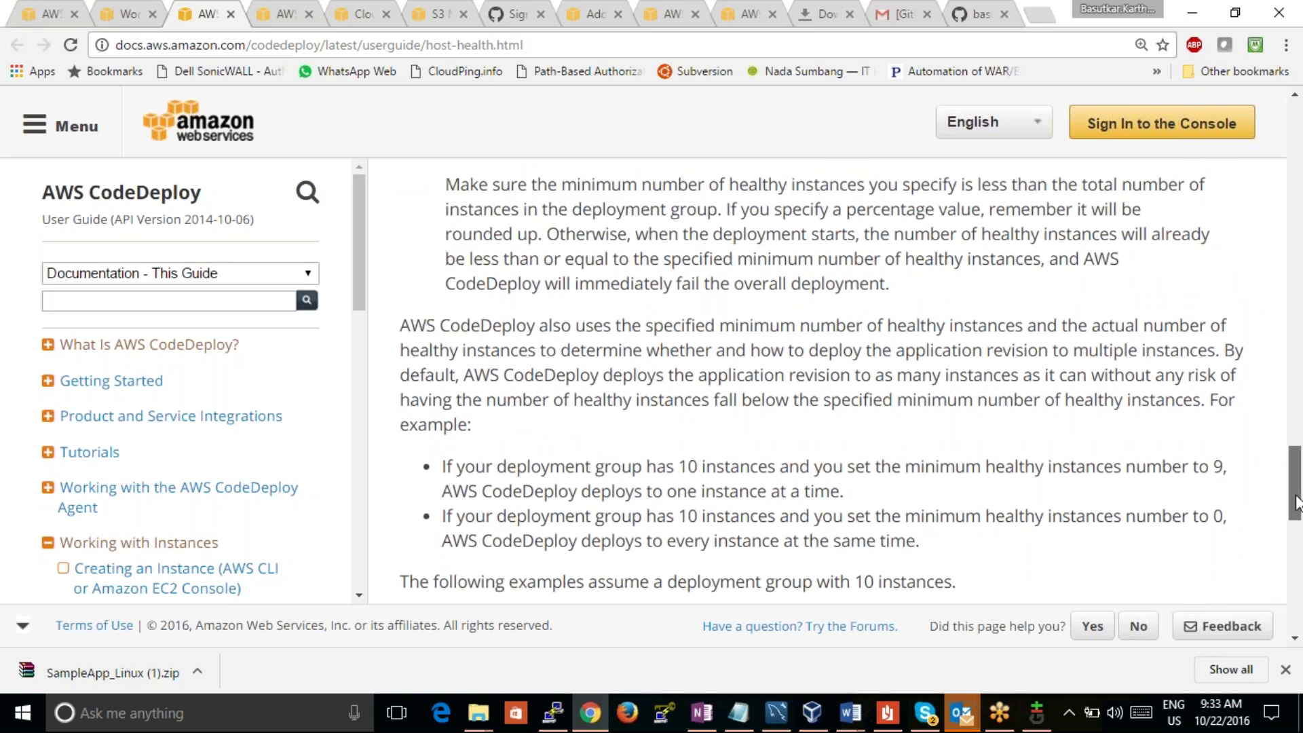
left_click_drag(1297, 503, 1296, 518)
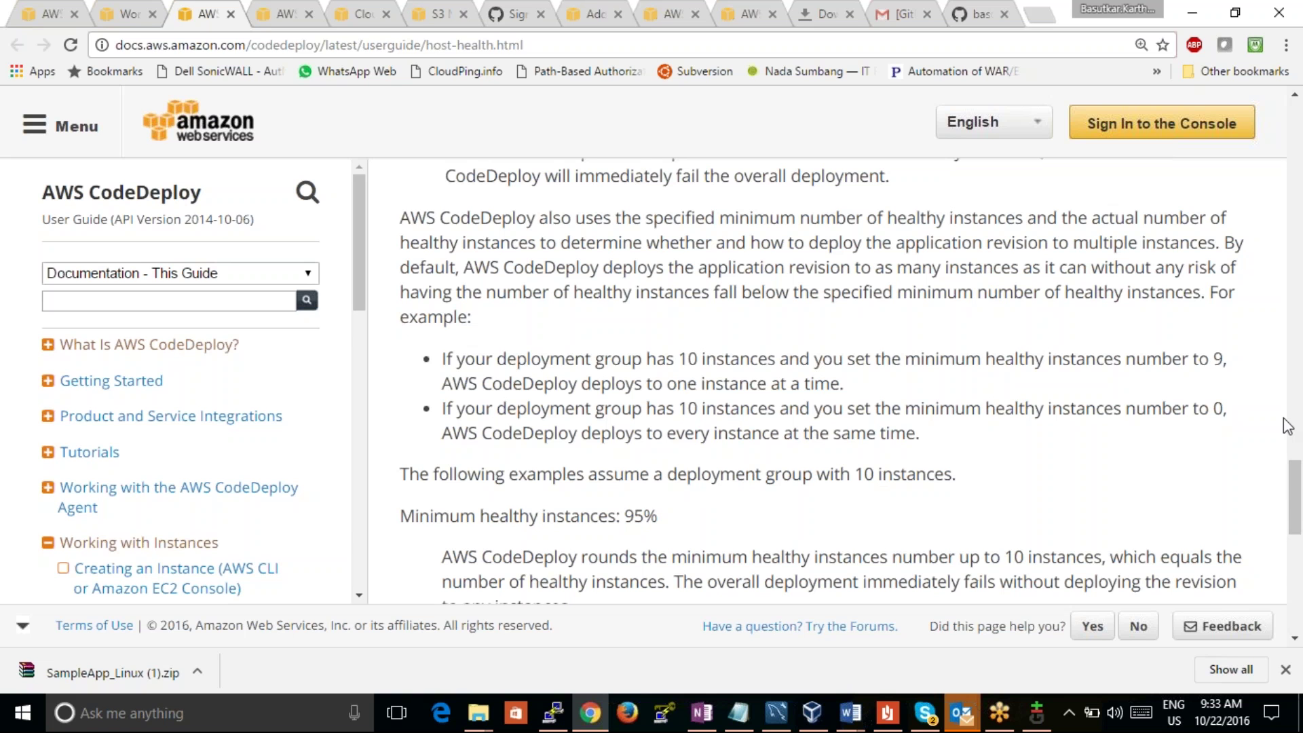
left_click_drag(1297, 478, 1296, 521)
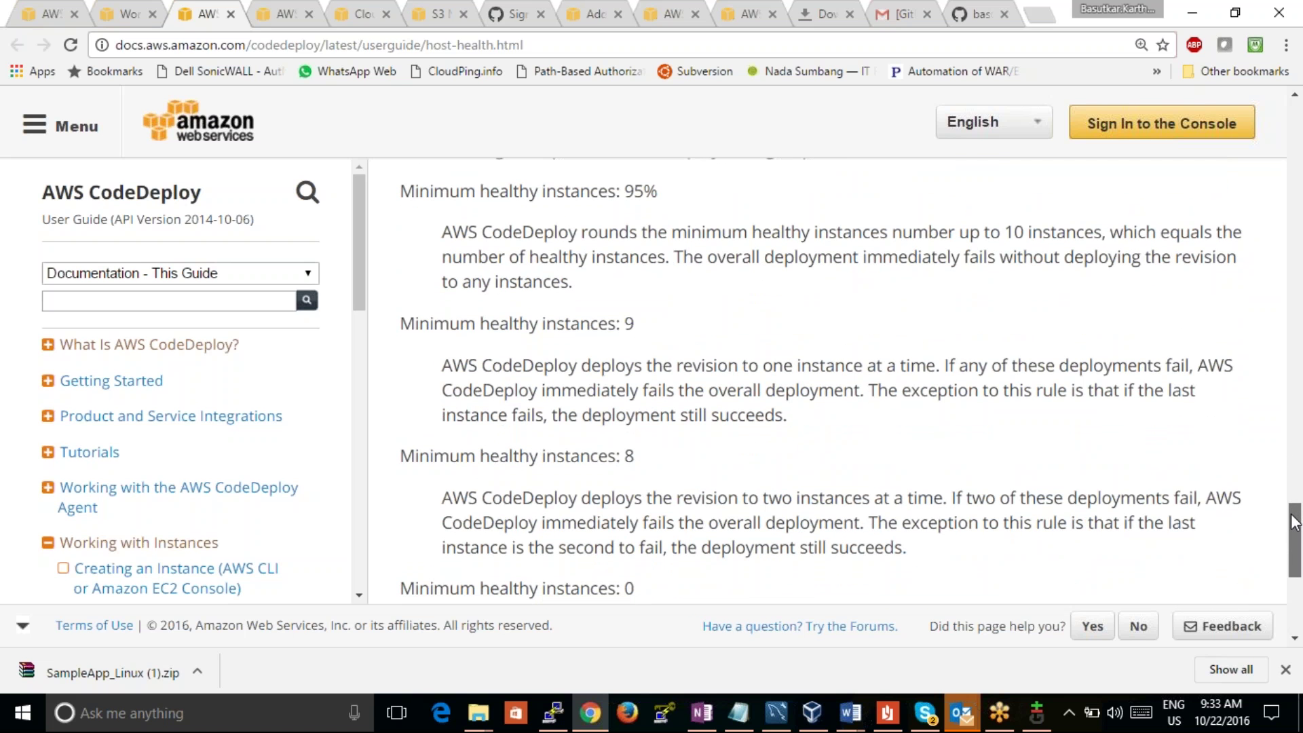
left_click_drag(1297, 526, 1296, 567)
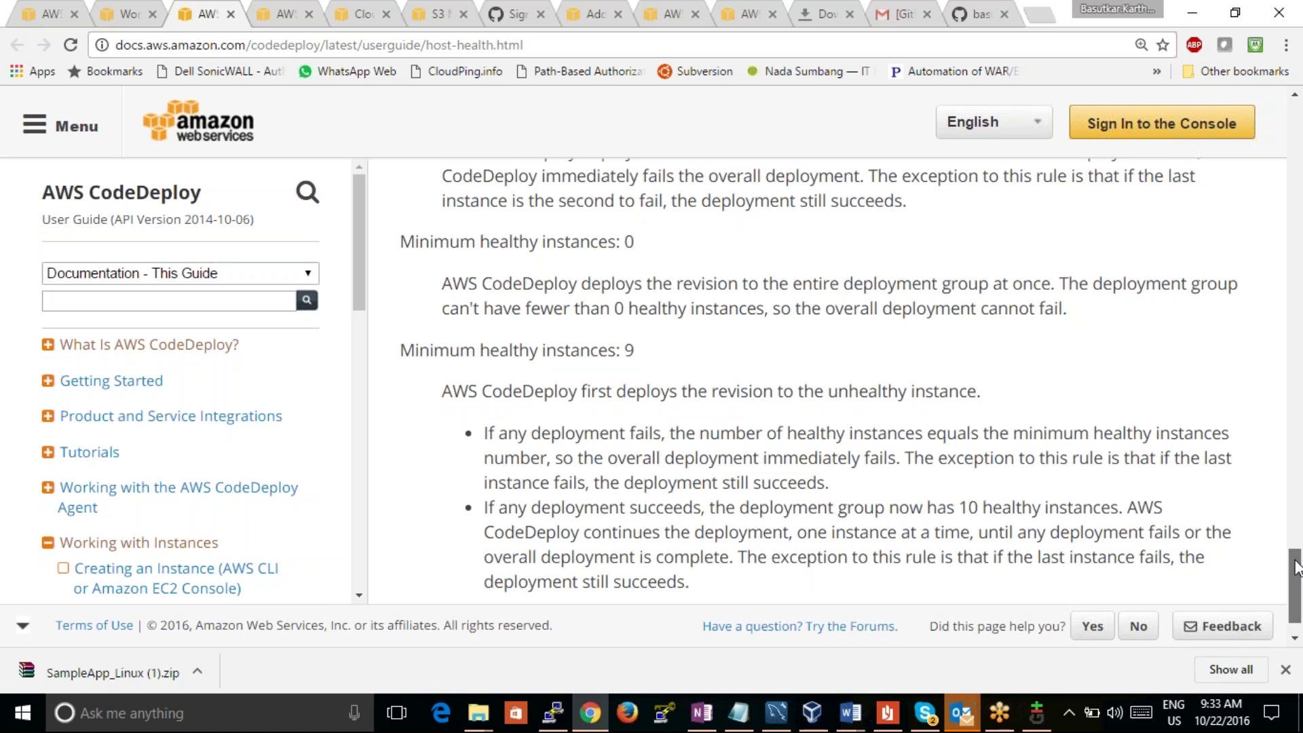
left_click(33, 15)
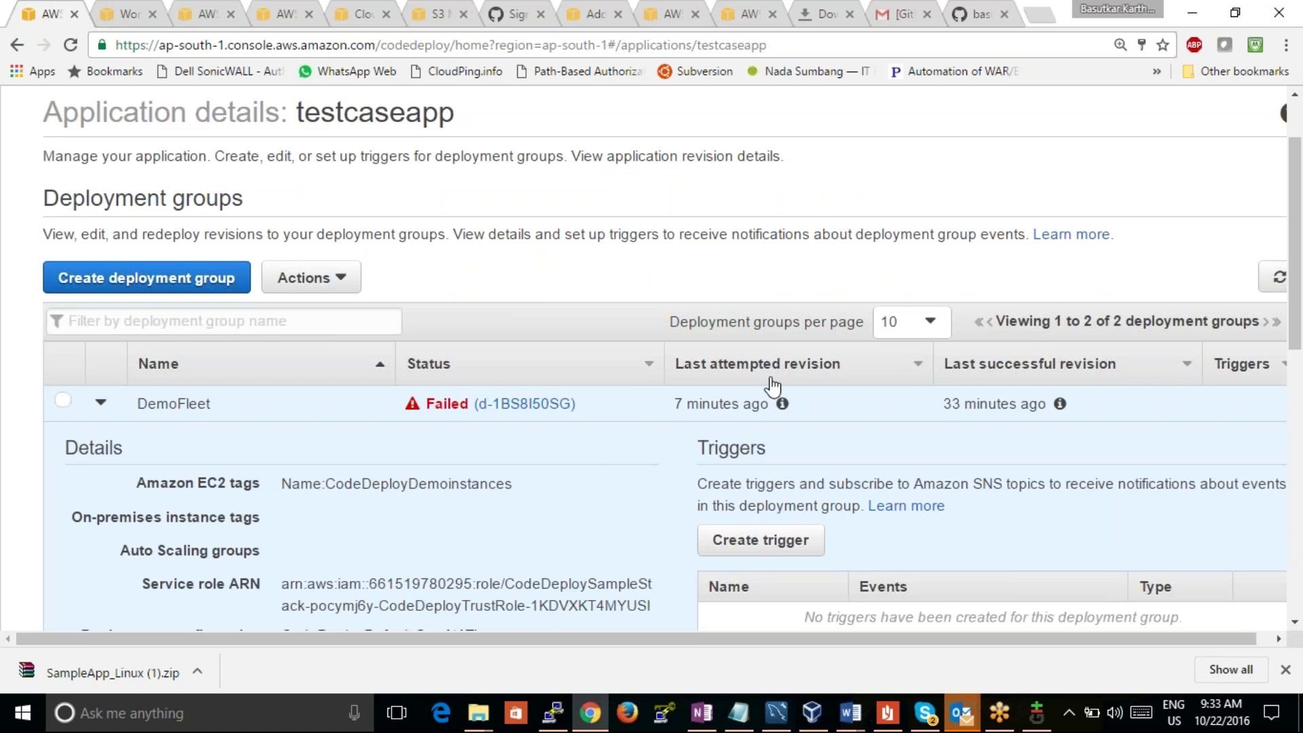
Step: Go back to the CodeDeploy applications list and open testcaseapp
left_click(31, 46)
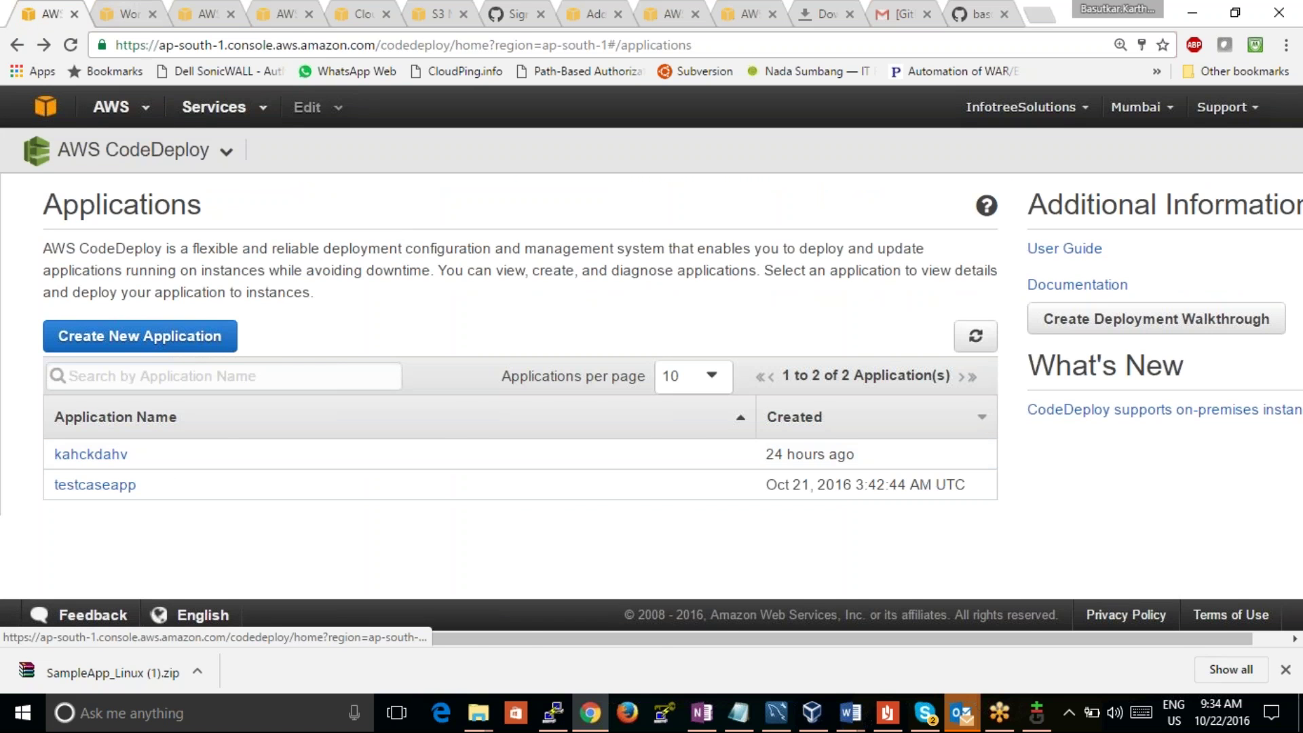
left_click(118, 12)
left_click(29, 12)
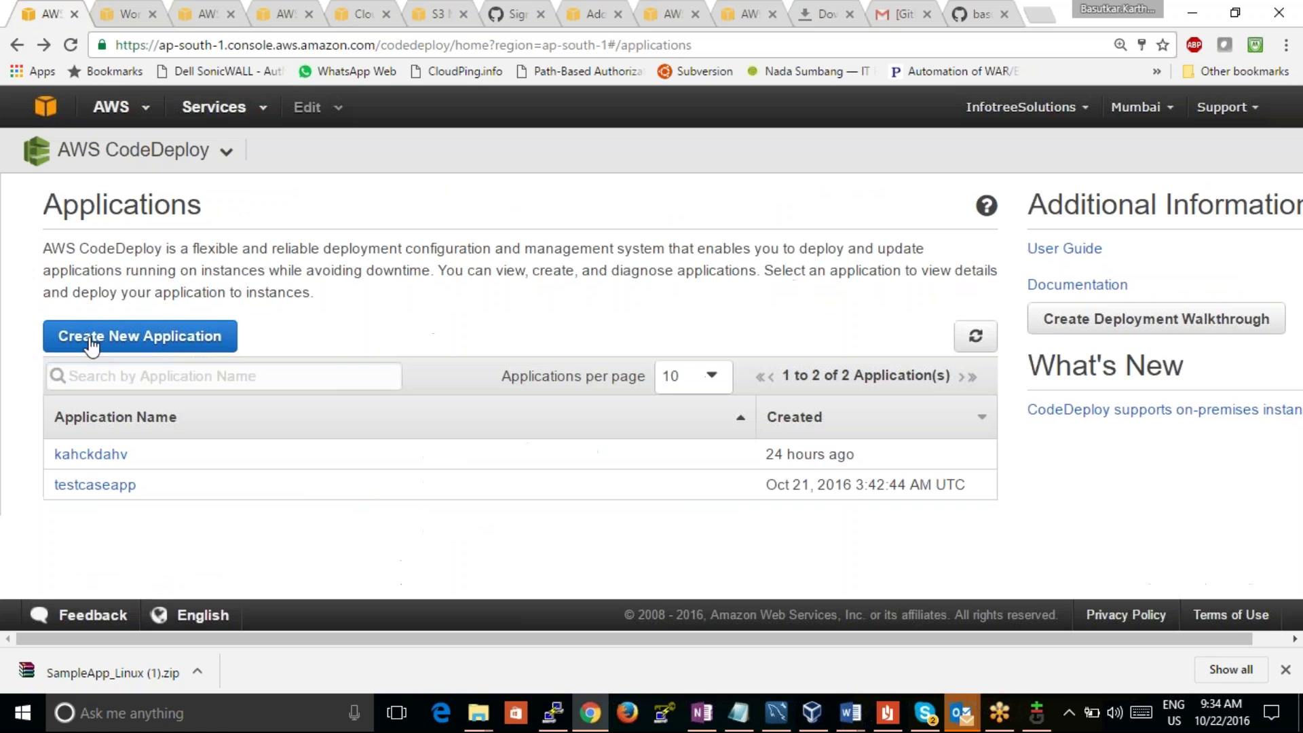
left_click(95, 485)
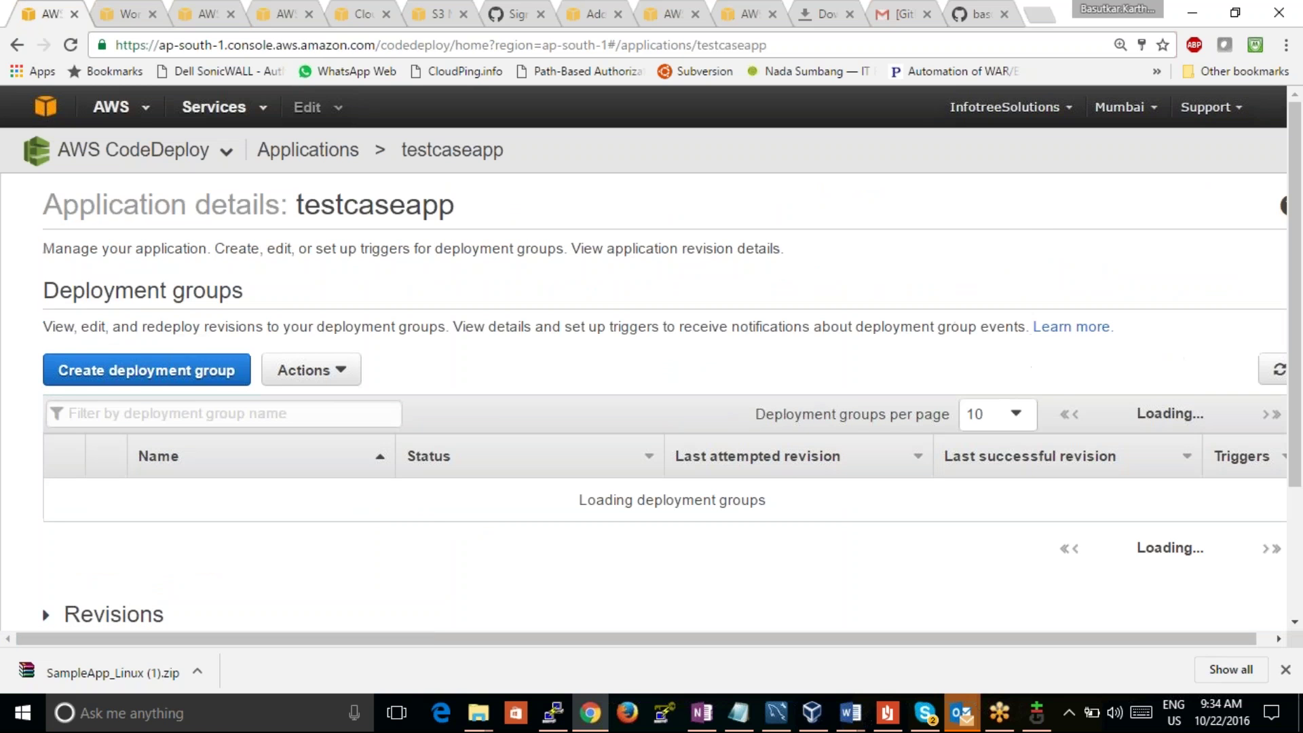
left_click_drag(1298, 323, 1280, 460)
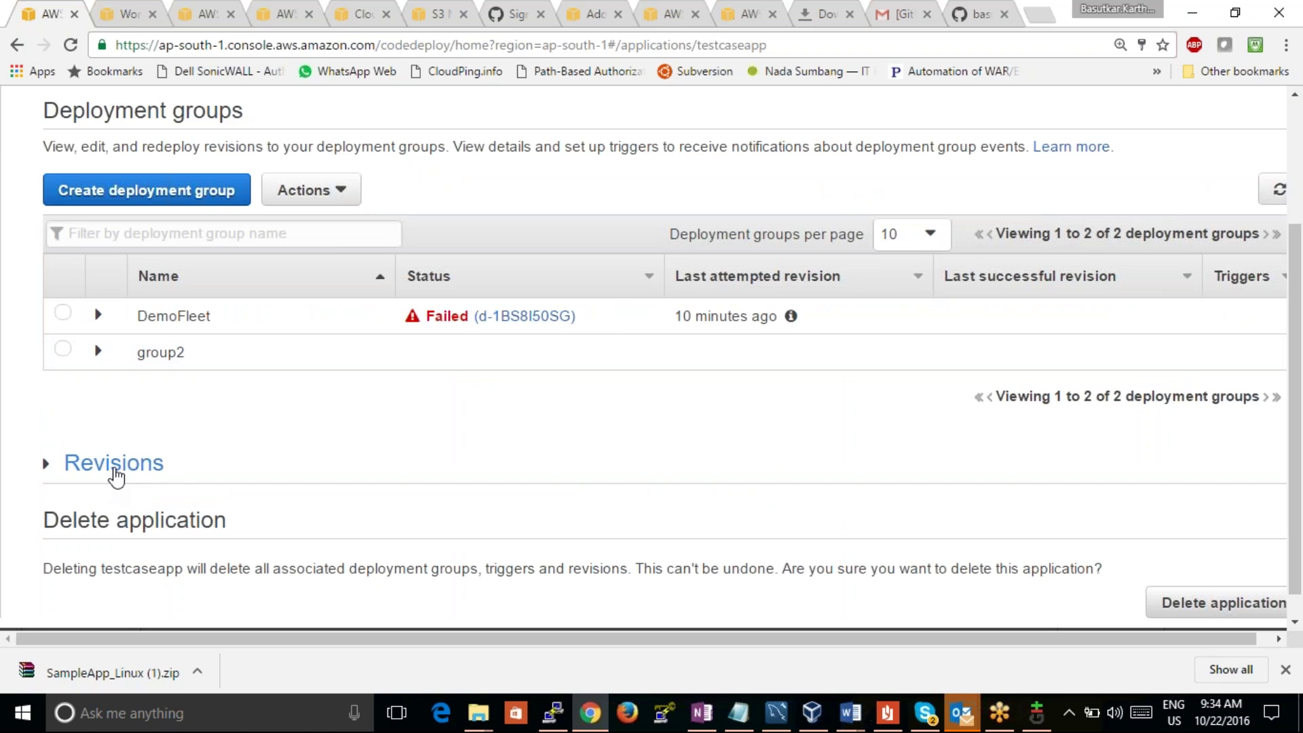
Step: Open failed deployment d-1BS8I50SG and launch its first instance in a new tab
left_click(500, 318)
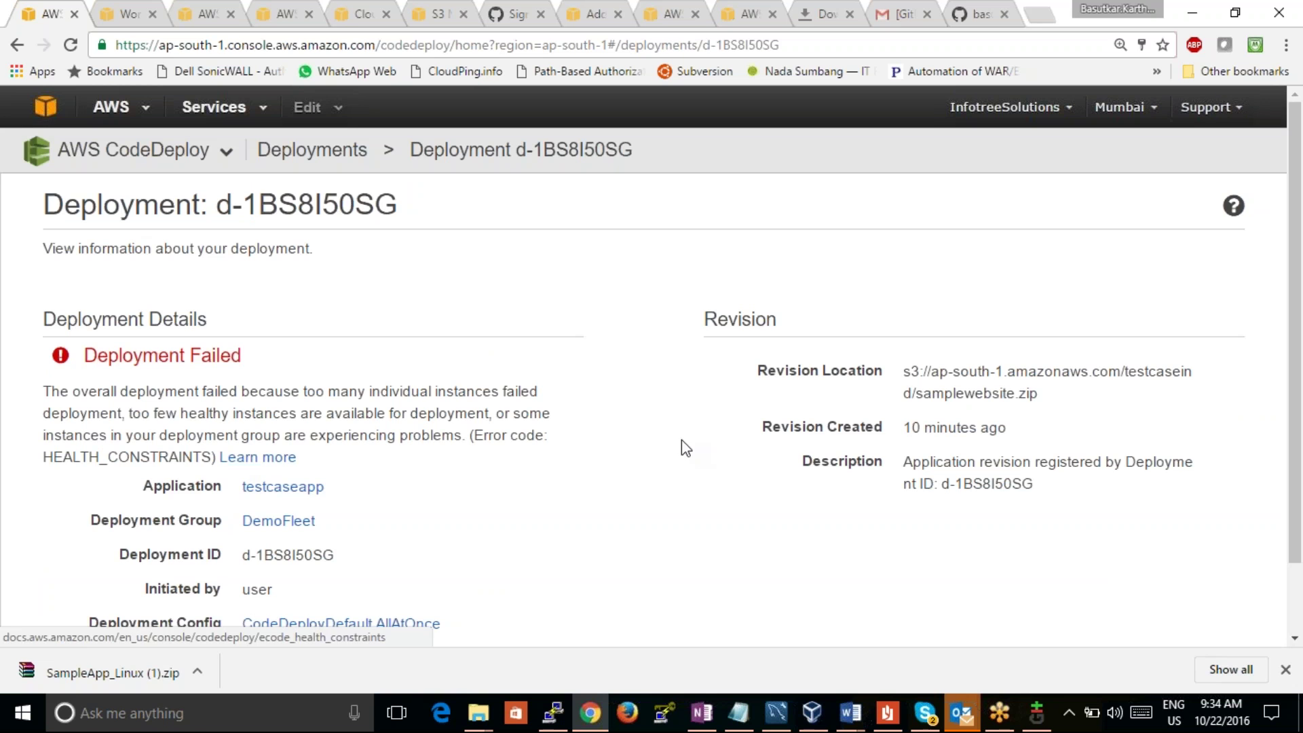
mouse_move(1301, 239)
left_mouse_down()
mouse_move(1283, 303)
mouse_move(1276, 477)
left_mouse_up()
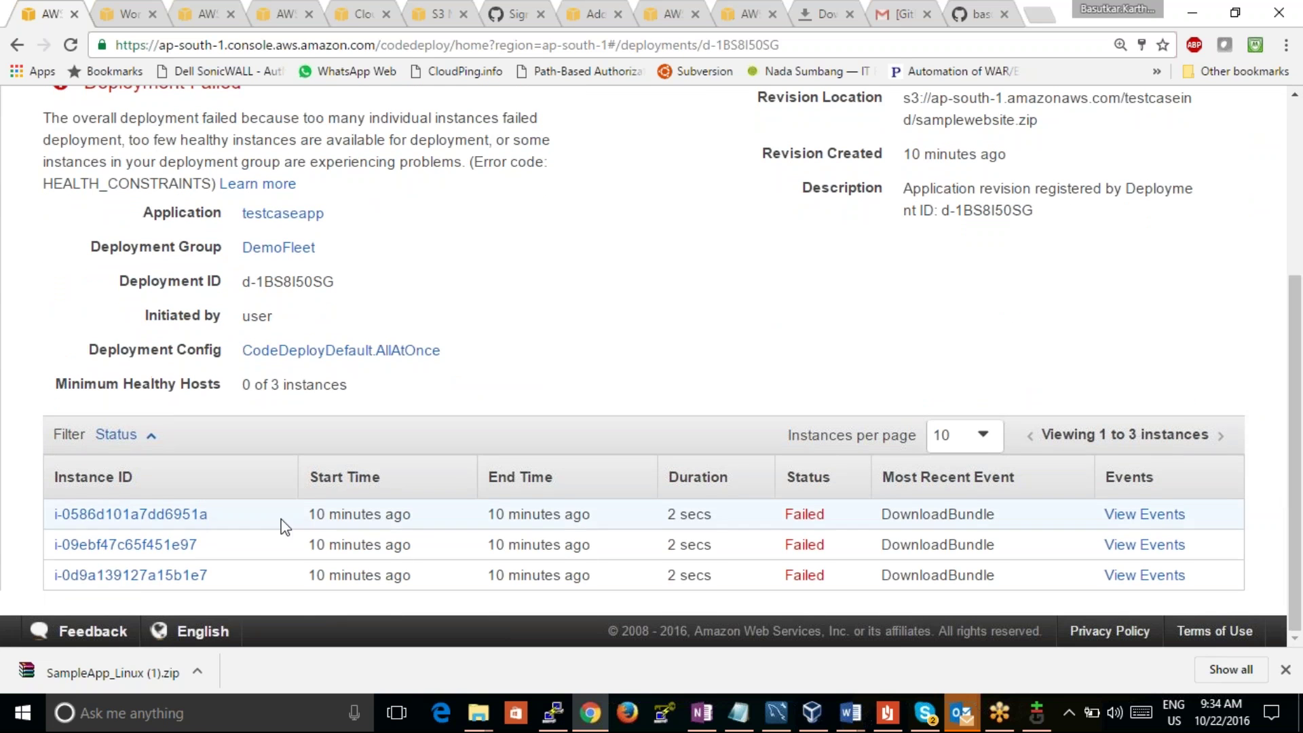
left_click(178, 516)
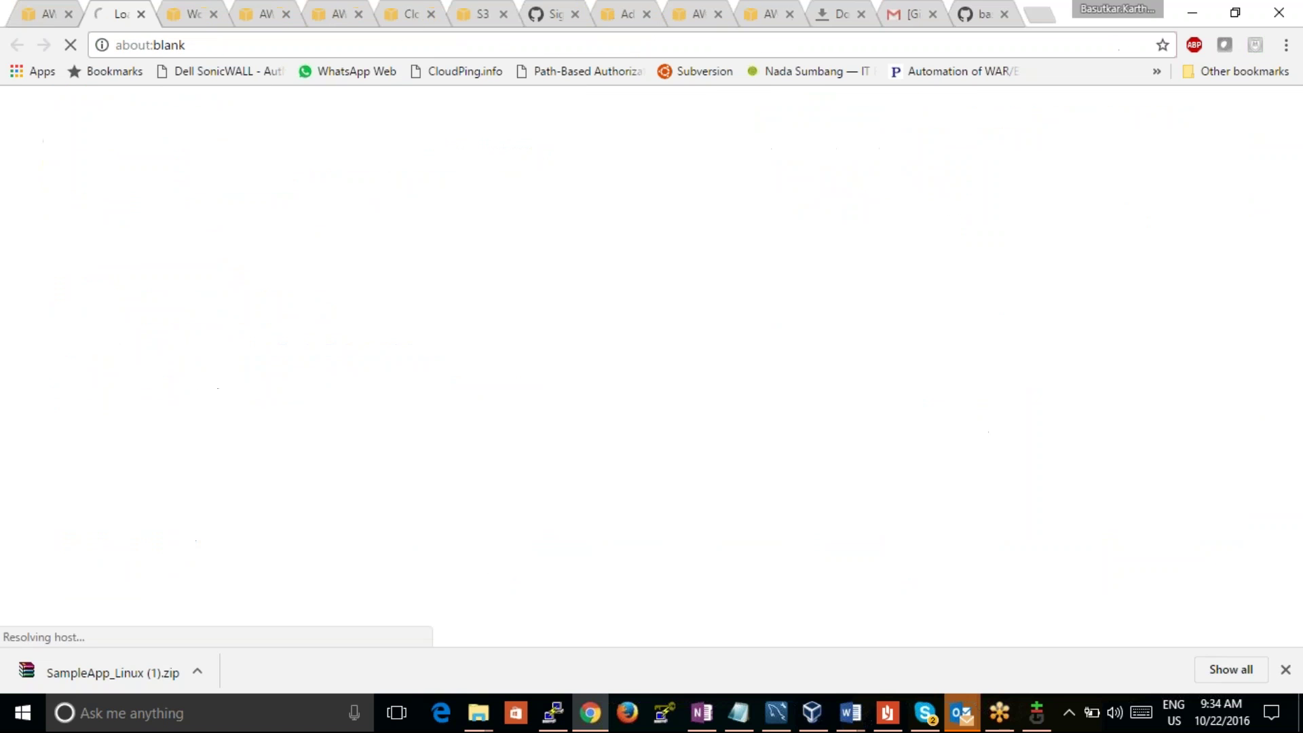
Step: Switch between the deployment, EC2 and testcaseapp tabs to get back to testcaseapp
left_click(44, 15)
left_click(17, 45)
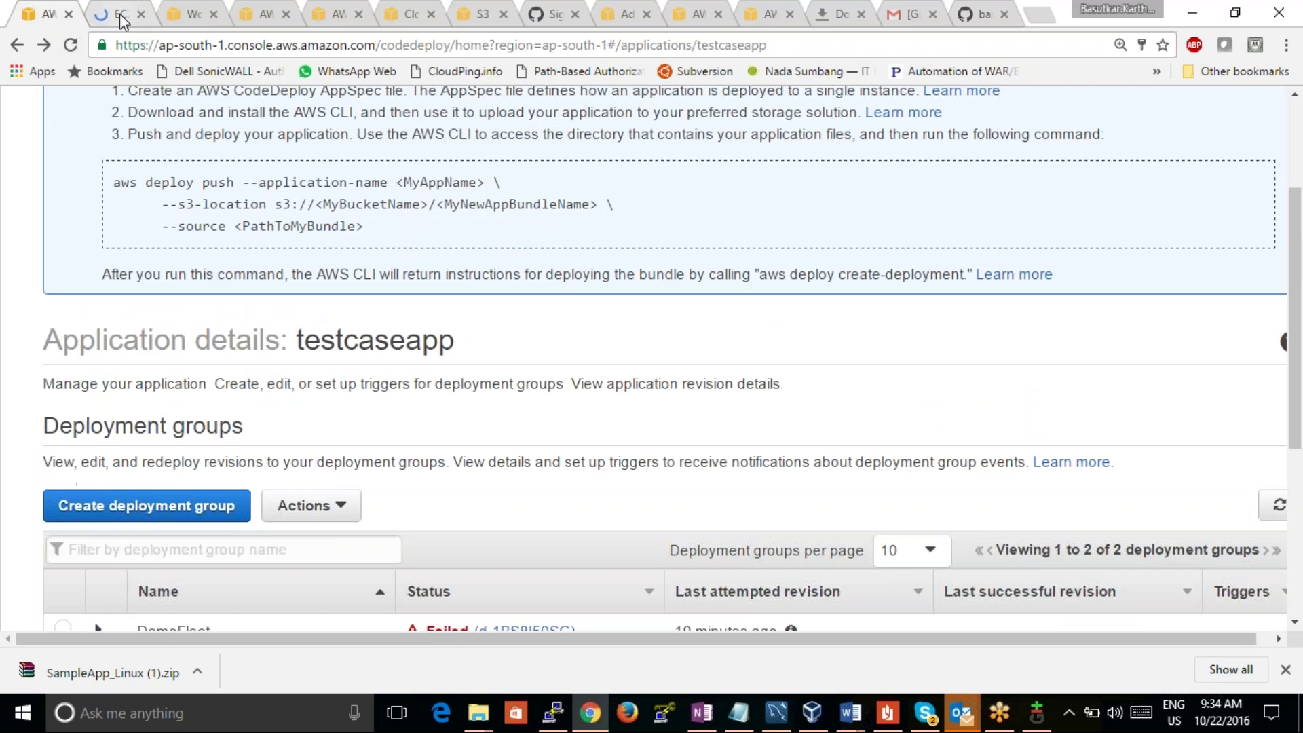
left_click(125, 16)
left_click(49, 16)
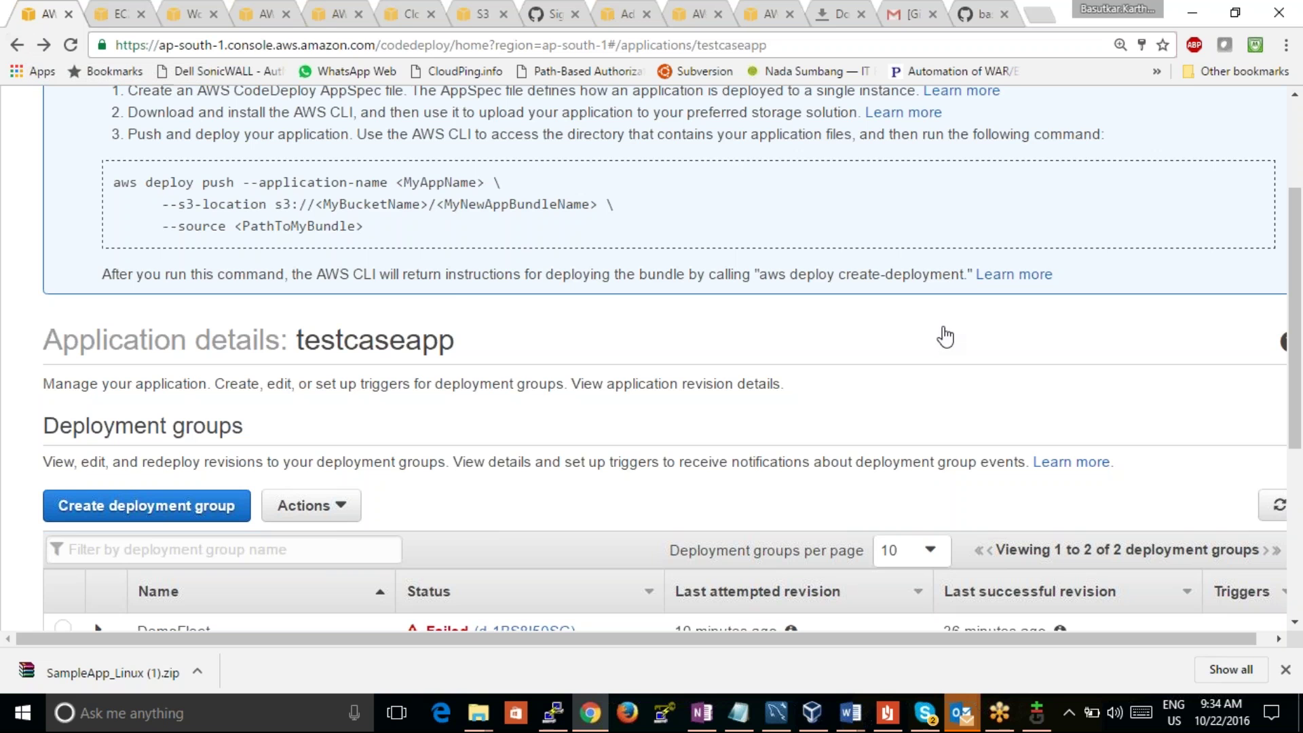
scroll(695, 438, "up", 2)
scroll(694, 438, "down", 5)
Step: Reopen d-1BS8I50SG and view the first instance's events showing DownloadBundle failing
left_click(553, 475)
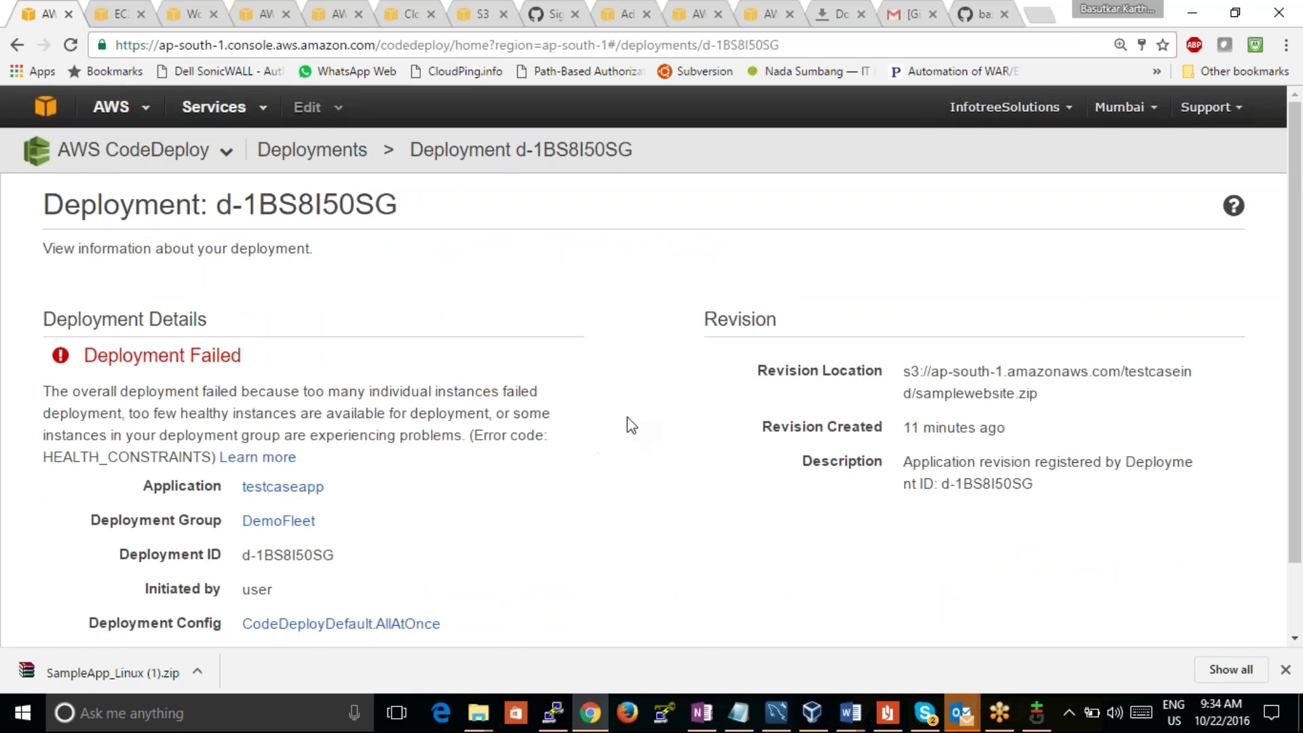
scroll(710, 384, "down", 4)
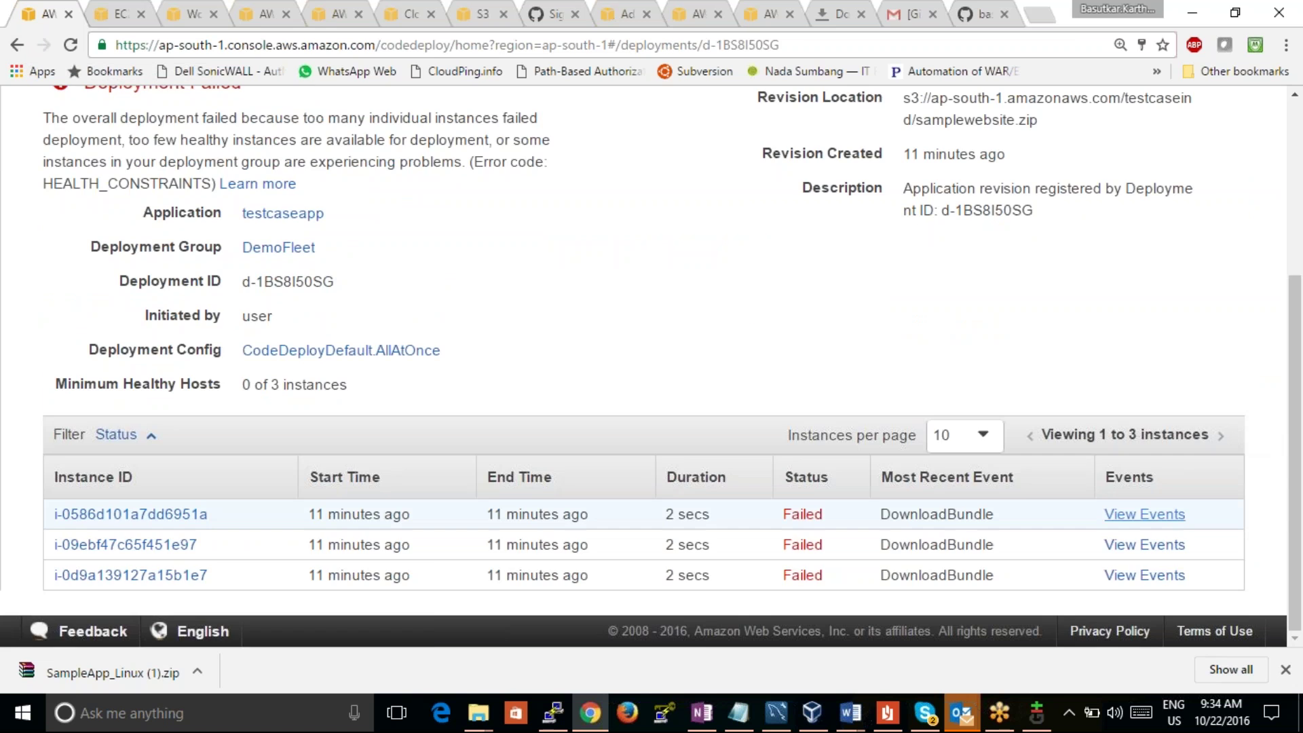
left_click(1146, 517)
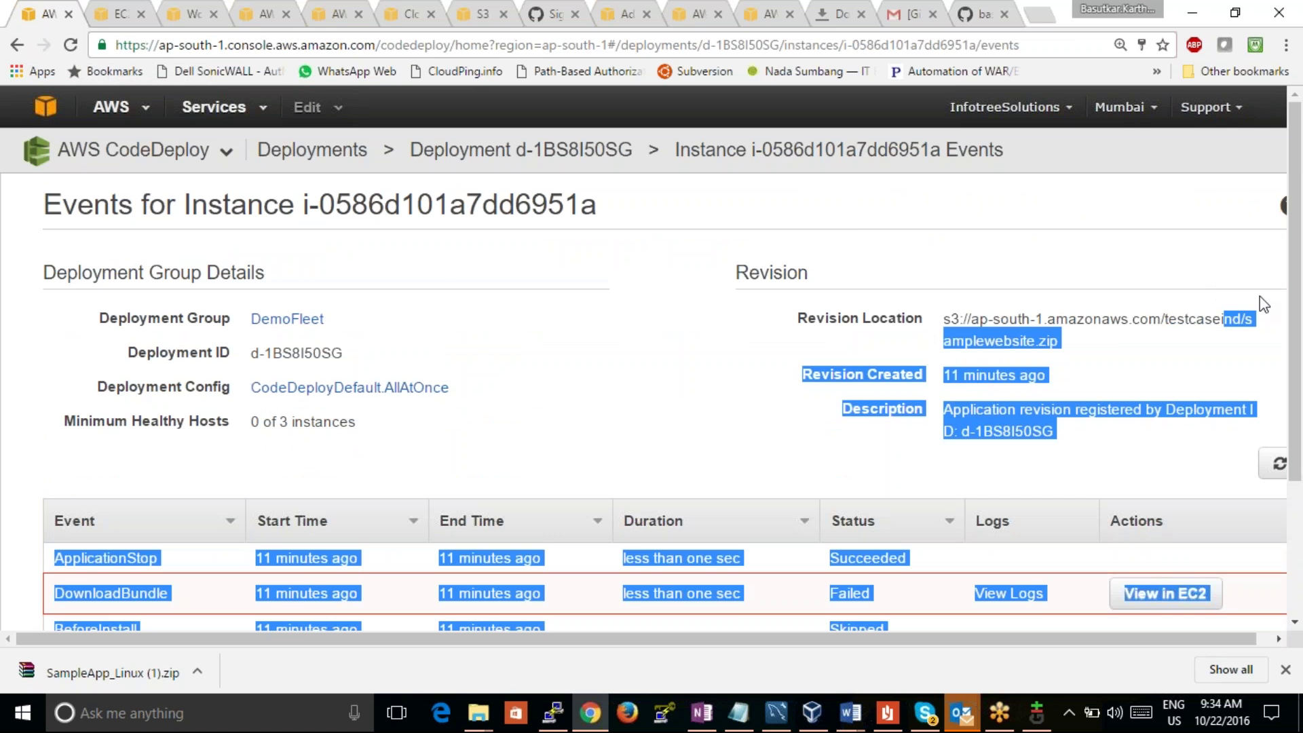
scroll(1296, 271, "down", 4)
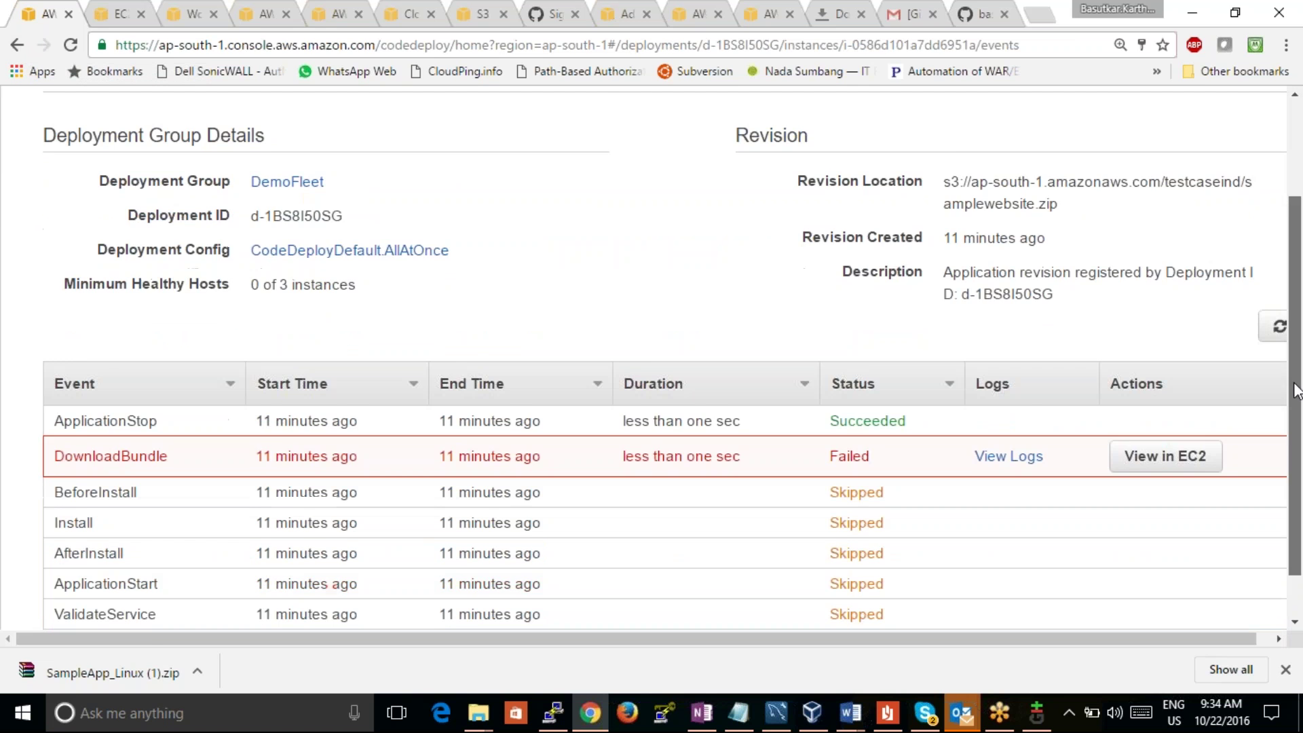
scroll(1256, 197, "up", 4)
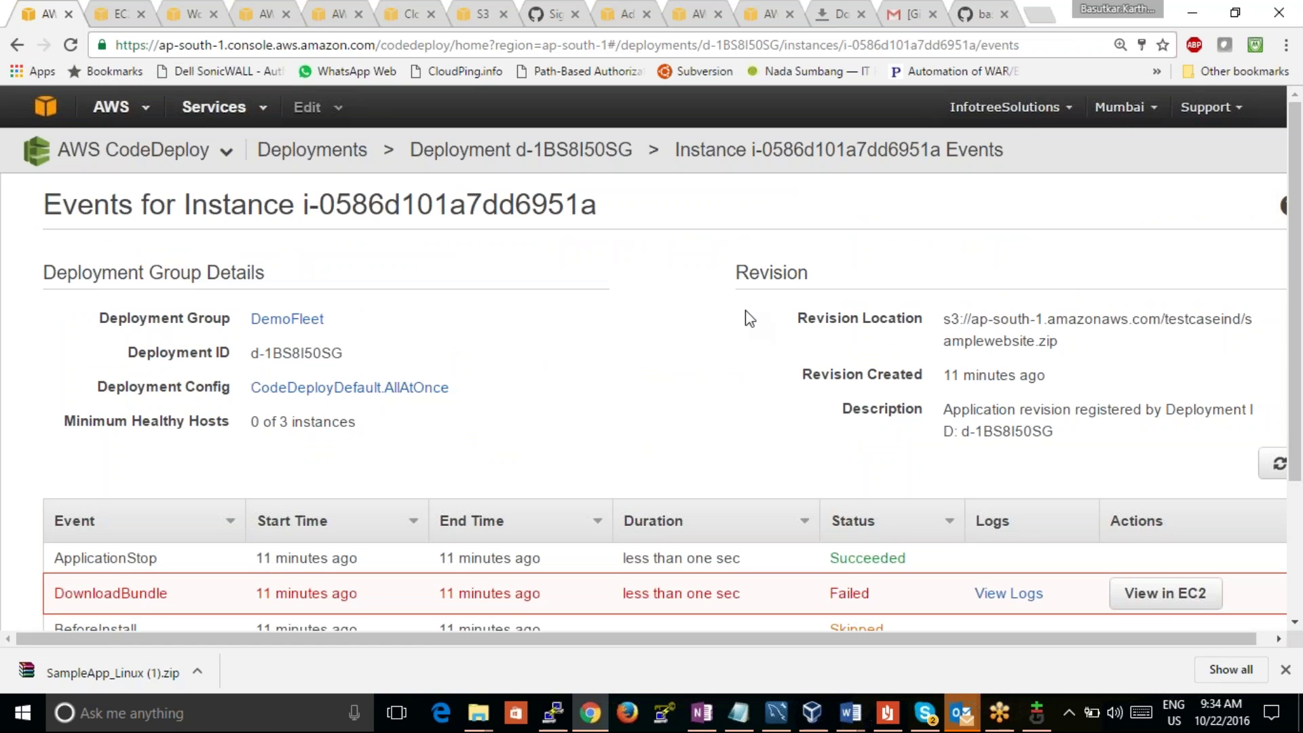
Step: Visit the DemoFleet deployment group and applications list, then step back to the Deployments list
left_click(279, 319)
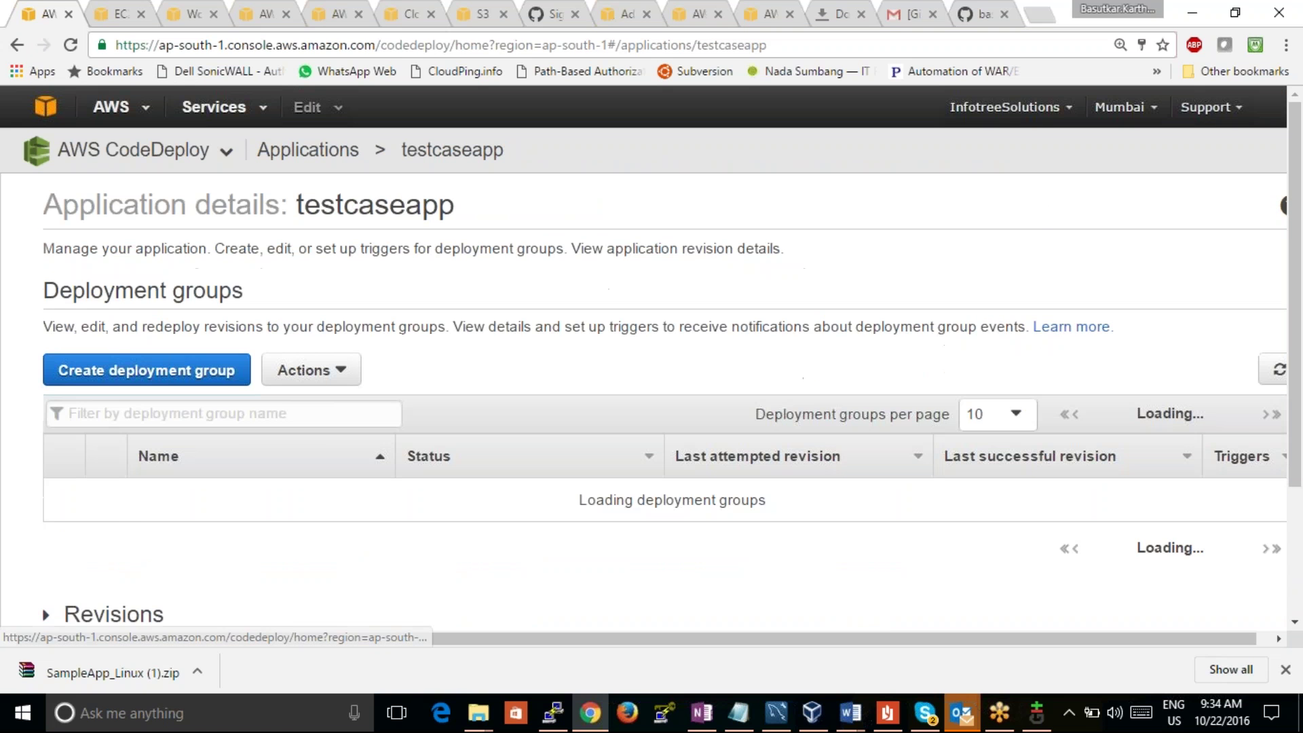
left_click(183, 497)
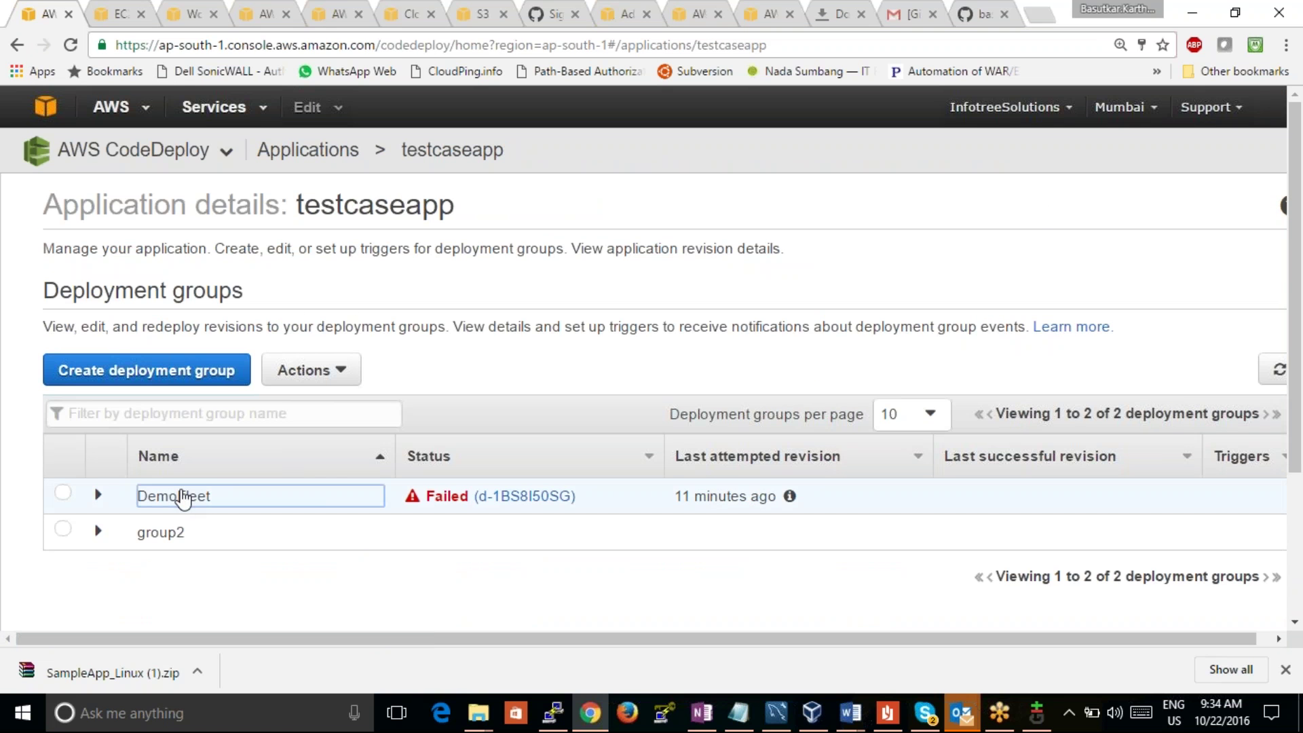
left_click(307, 150)
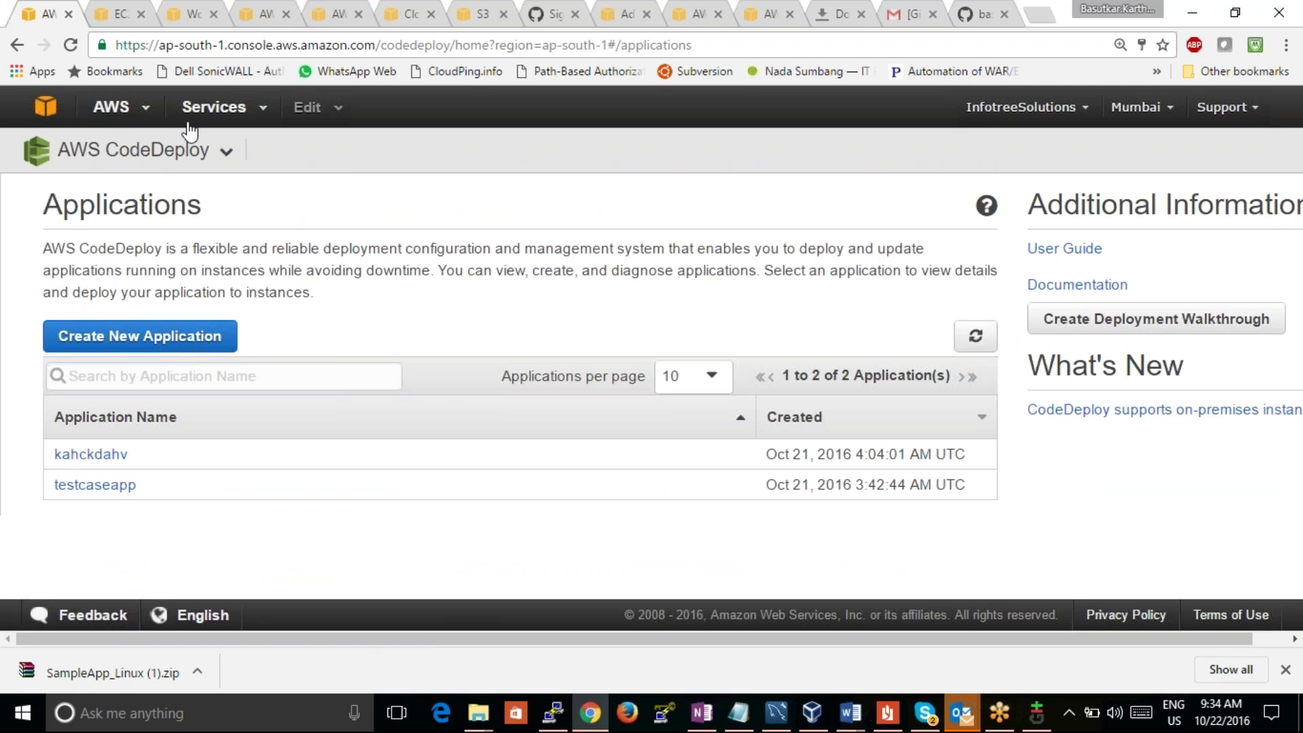
left_click(17, 46)
left_click(17, 45)
left_click(17, 46)
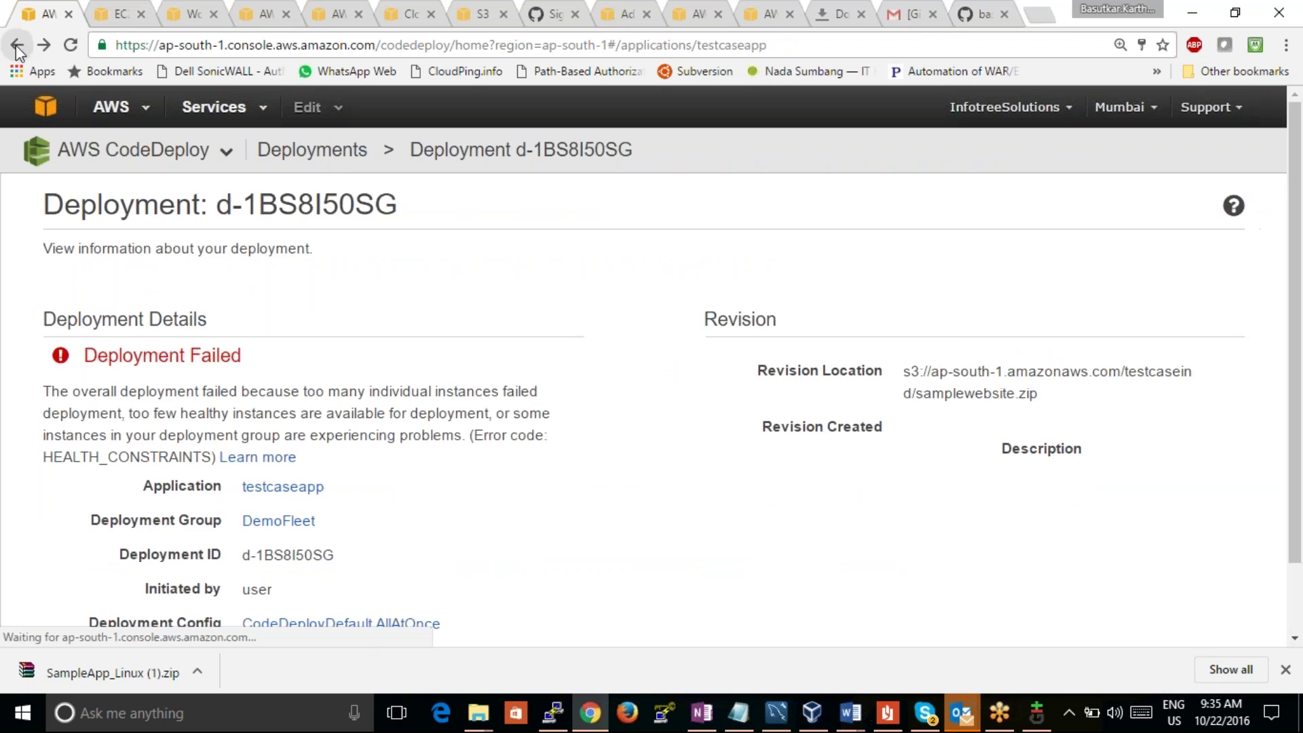
left_click(17, 45)
left_click(17, 46)
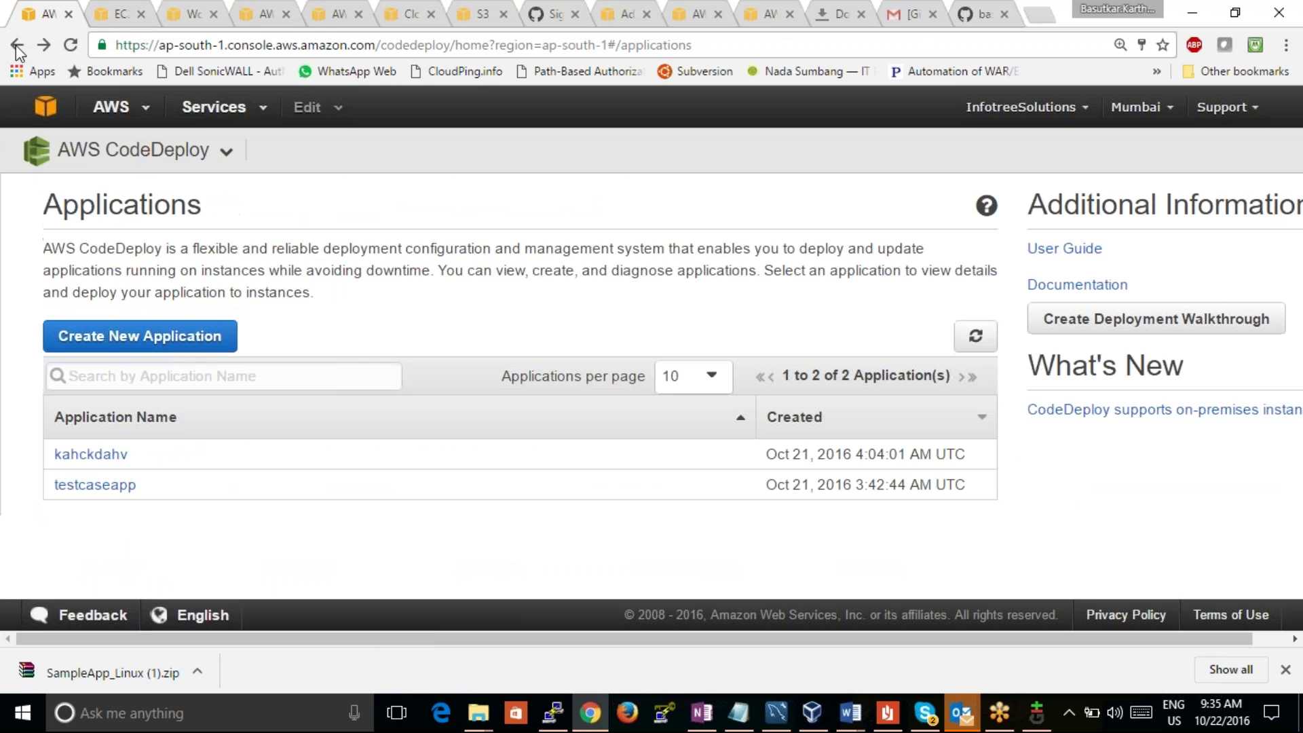
left_click(17, 47)
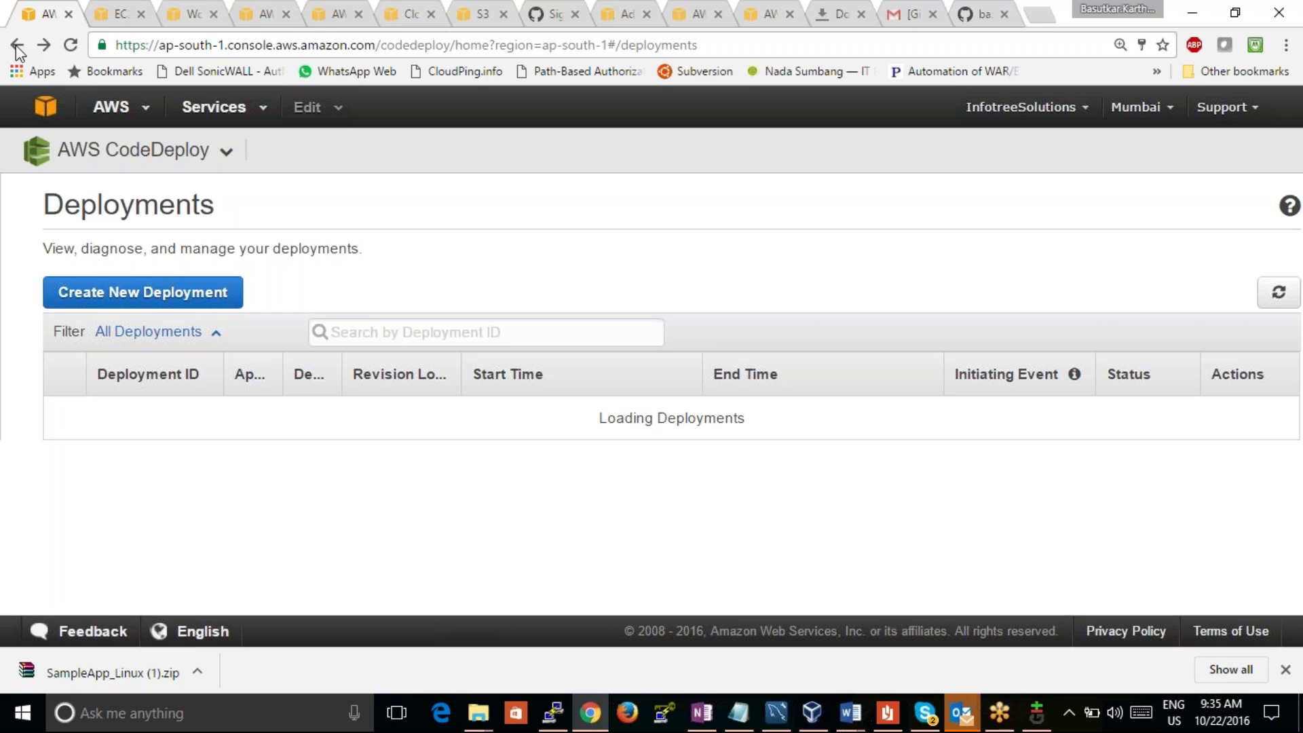
Step: Start a new deployment for application testcaseapp with deployment group DemoFleet
left_click(193, 292)
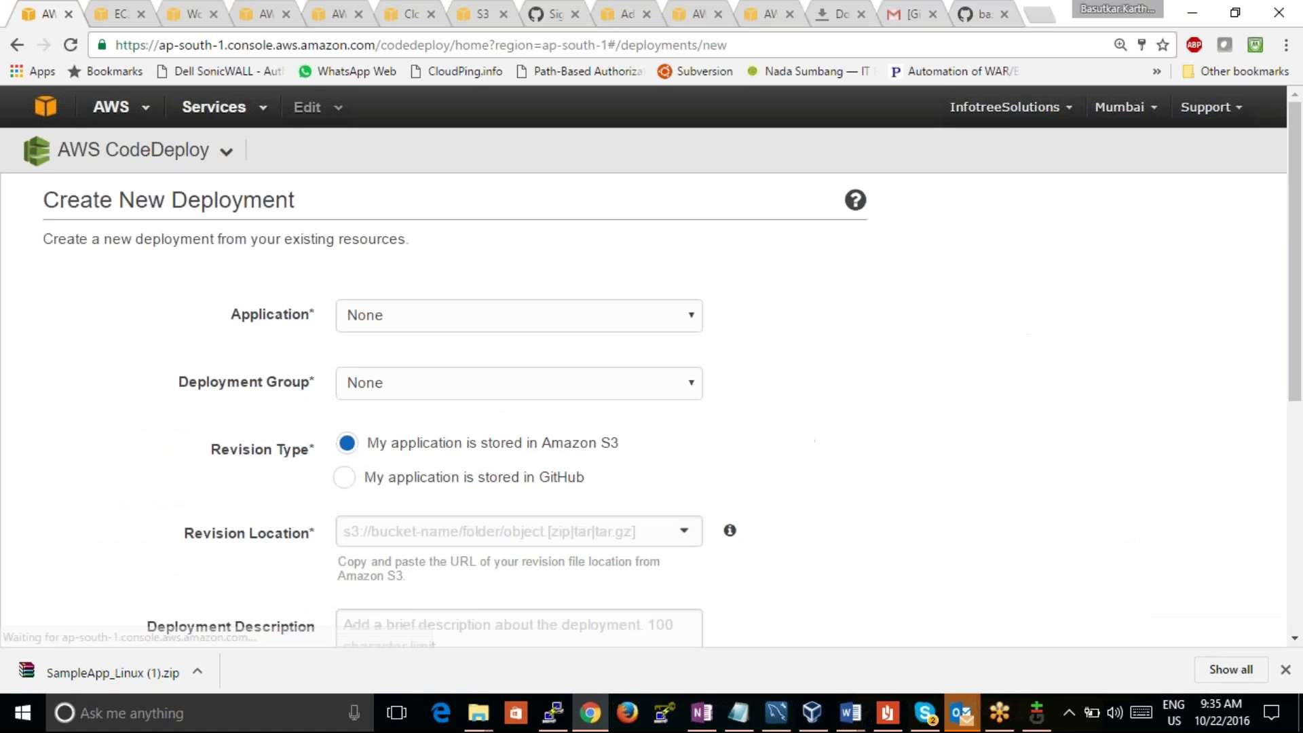
left_click(488, 315)
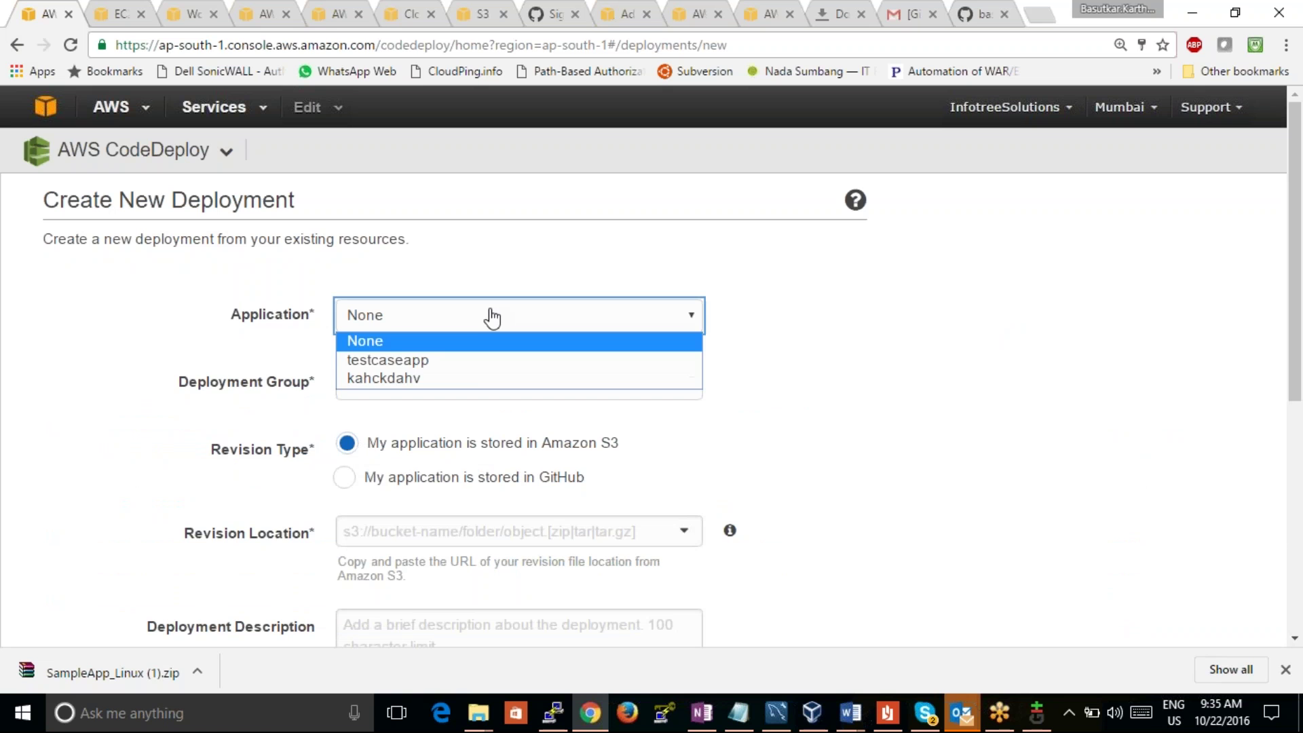
left_click(475, 367)
left_click(474, 387)
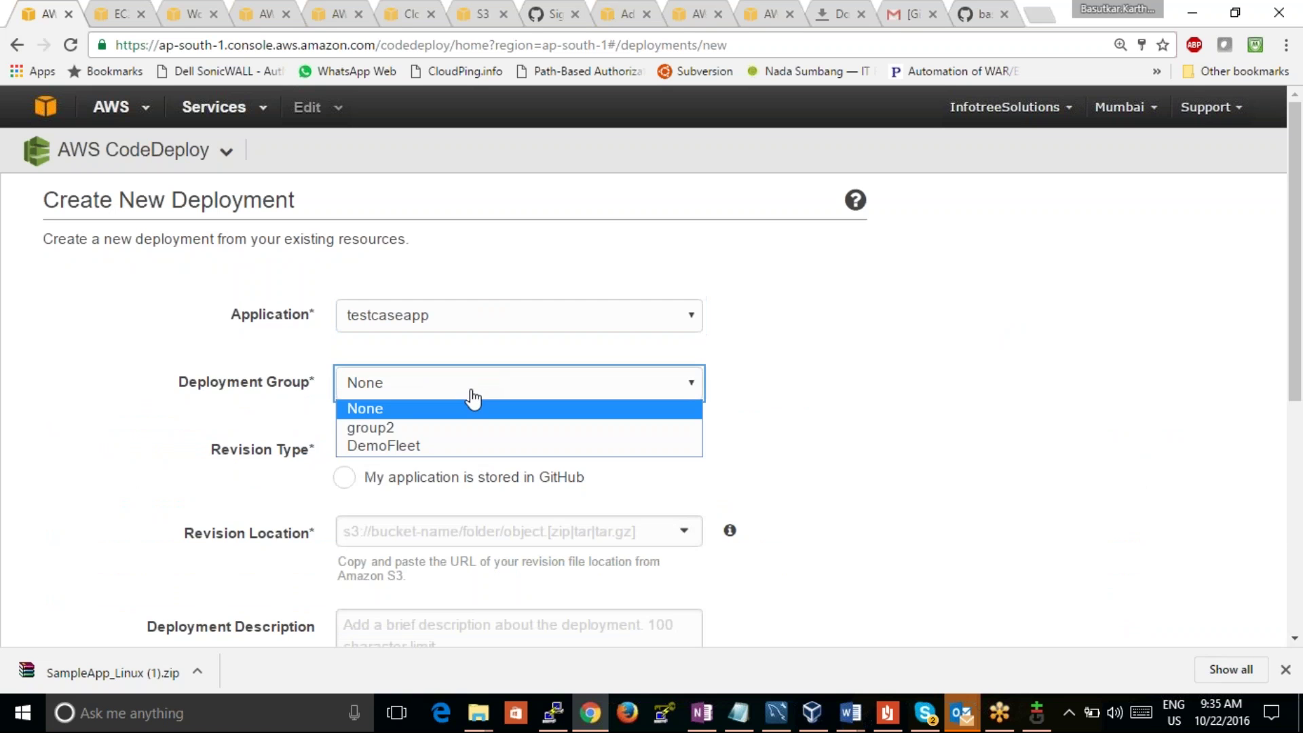
left_click(462, 445)
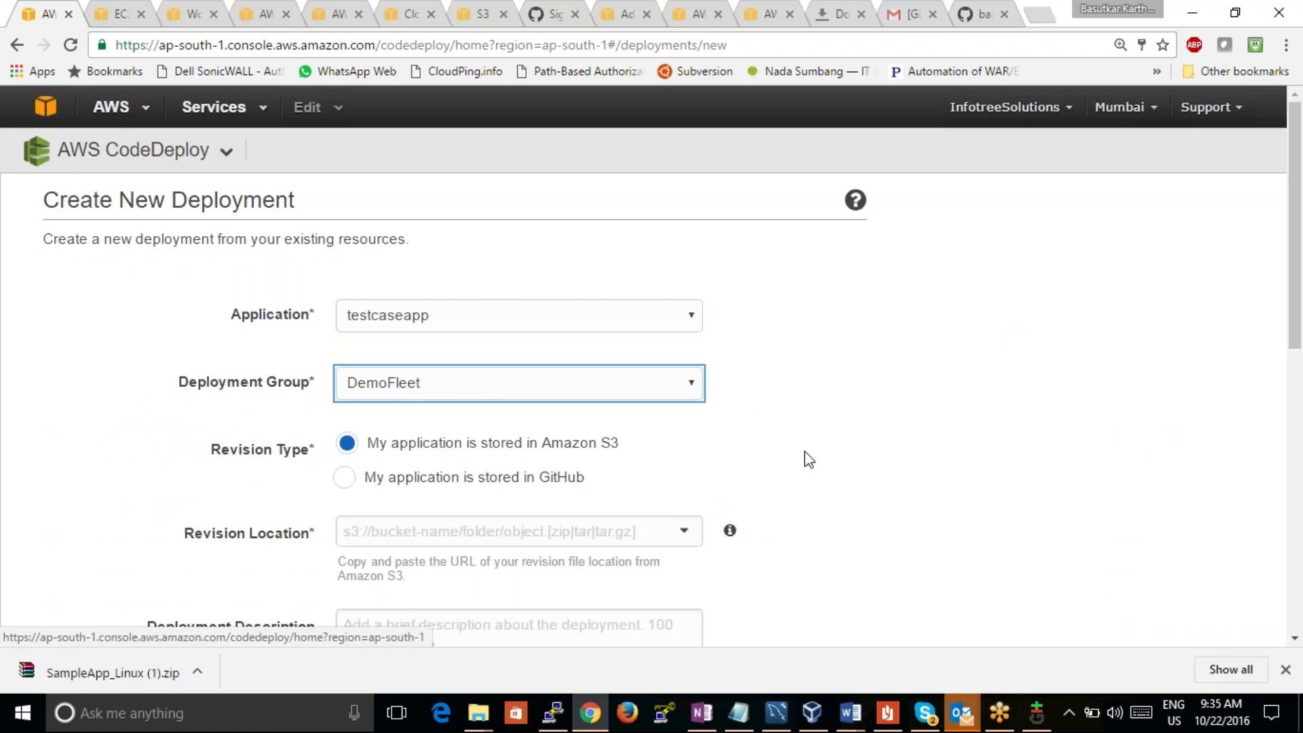
left_click_drag(1291, 311, 1291, 427)
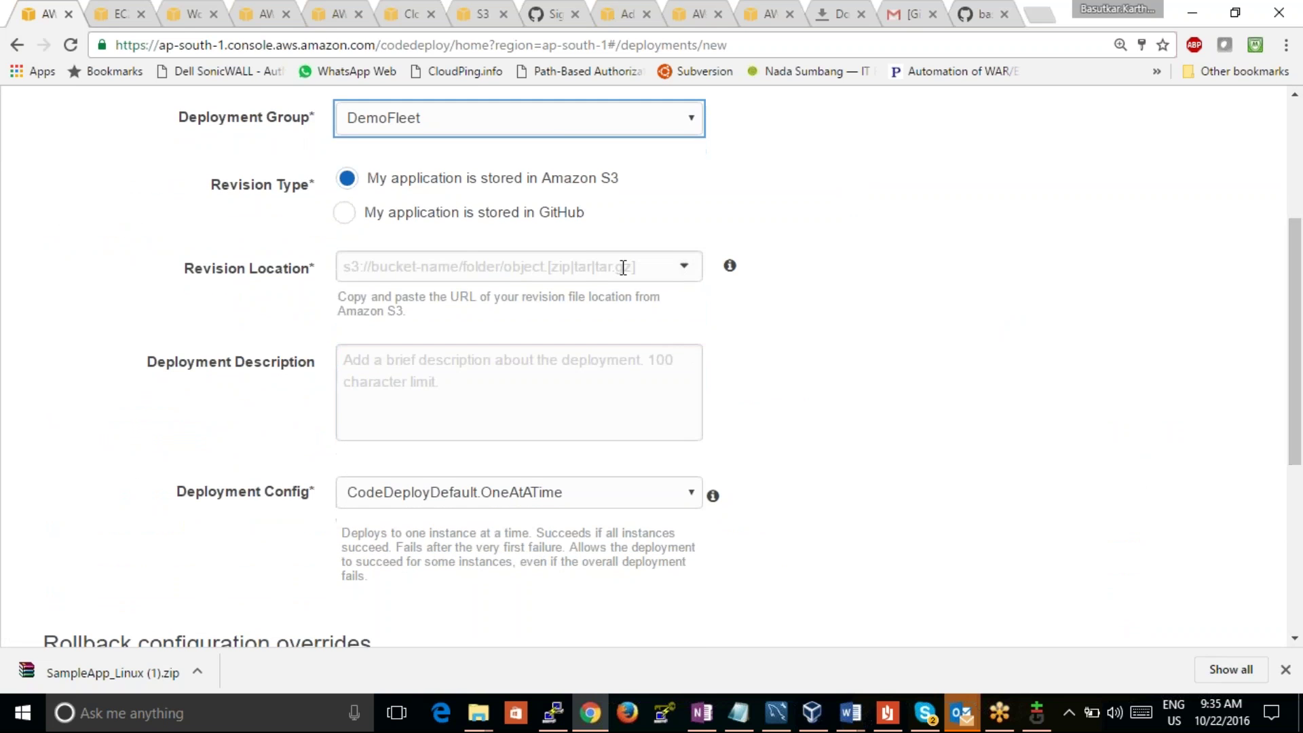
Step: Set the revision location to the testcaseind/samplewebsite.zip S3 URL
left_click(623, 266)
key("ctrl+v")
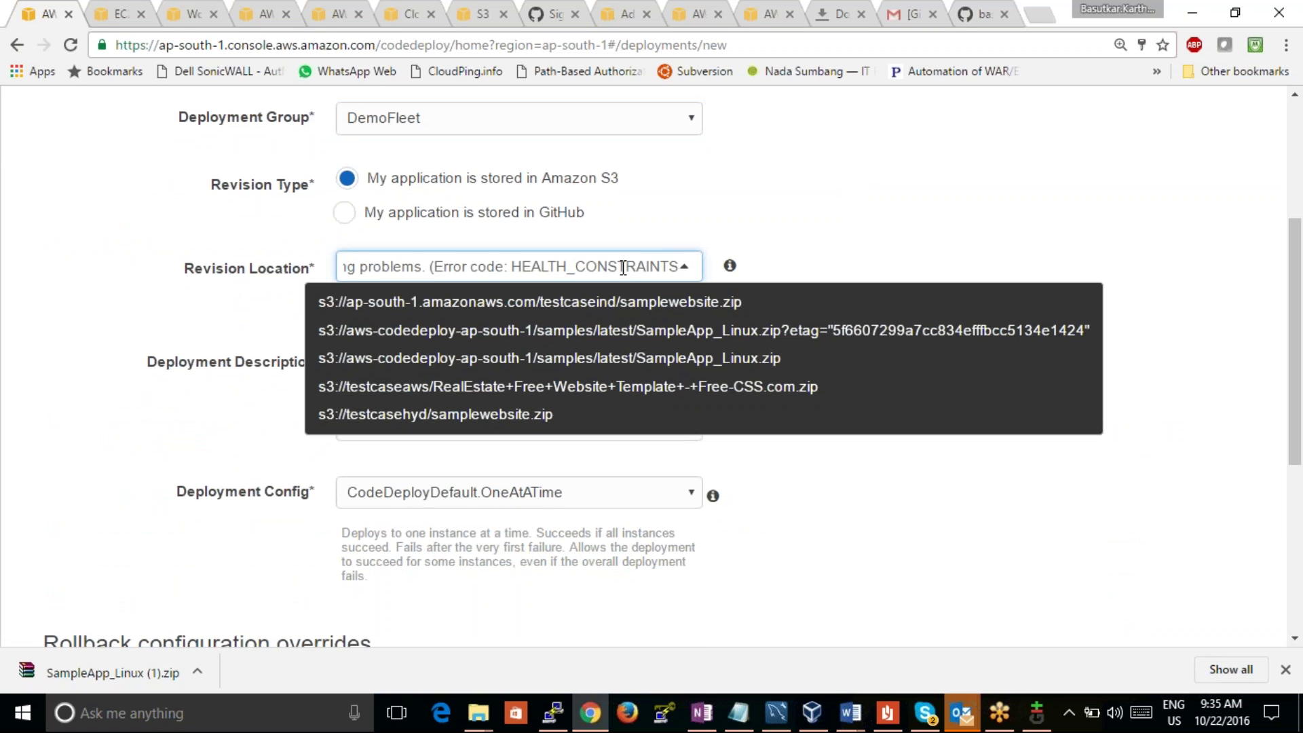
key("Left")
key("Left")
key("Left")
key("Left")
key("Left")
key("Left")
key("Left")
key("Left")
key("Left")
key("Left")
key("Left")
key("Left")
key("Left")
key("Left")
key("Left")
key("Left")
key("Left")
key("Left")
key("Left")
key("Left")
key("Left")
key("Left")
key("Left")
key("Left")
key("Left")
key("Left")
key("Left")
key("Left")
key("Left")
key("Left")
key("Left")
key("Left")
key("Left")
key("Left")
key("Left")
key("Left")
key("Left")
key("Left")
key("Left")
key("Left")
key("Left")
key("Left")
key("Left")
key("Left")
key("Left")
key("Left")
key("Left")
key("Left")
key("Left")
key("Left")
key("Left")
key("Left")
key("Left")
key("Left")
key("Left")
key("Left")
key("Left")
key("Left")
key("Left")
key("Left")
key("BackSpace")
key("BackSpace")
key("BackSpace")
key("BackSpace")
key("BackSpace")
key("BackSpace")
key("BackSpace")
key("BackSpace")
key("BackSpace")
key("BackSpace")
key("BackSpace")
key("BackSpace")
key("BackSpace")
key("BackSpace")
key("BackSpace")
key("BackSpace")
key("BackSpace")
key("BackSpace")
key("BackSpace")
key("BackSpace")
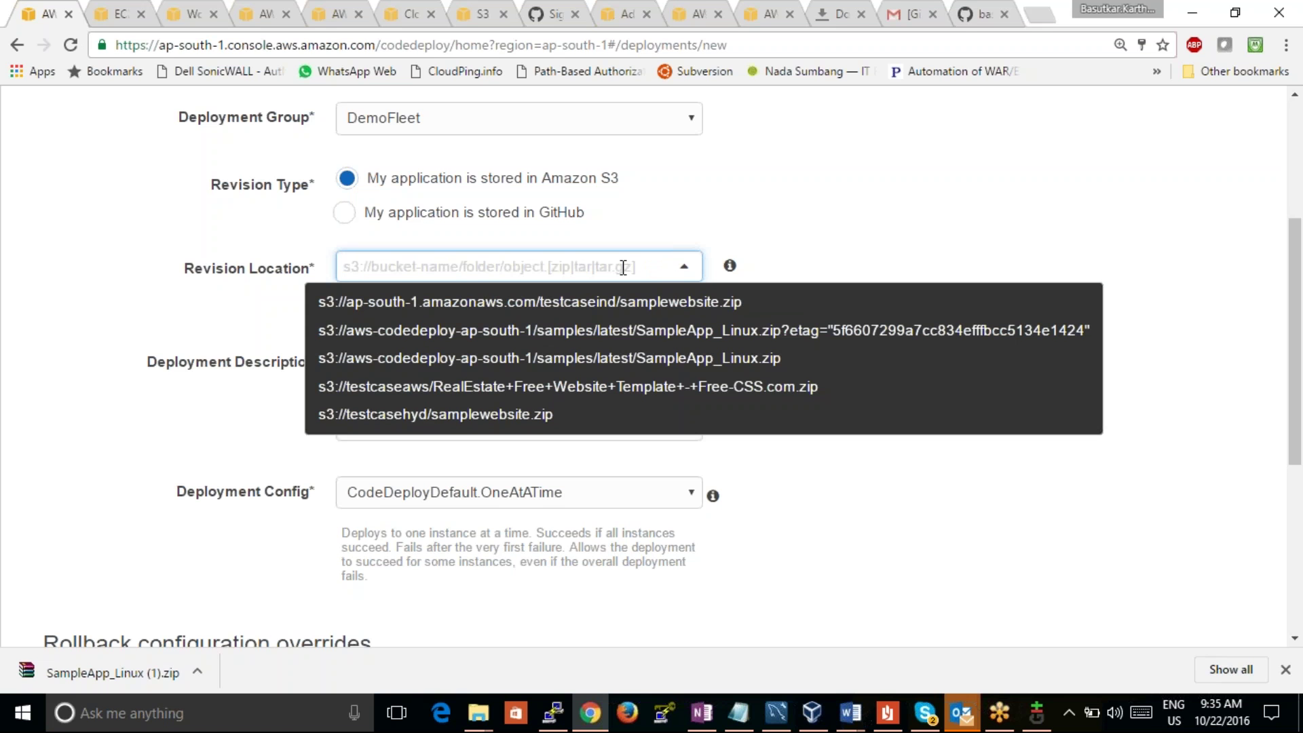
left_click(633, 302)
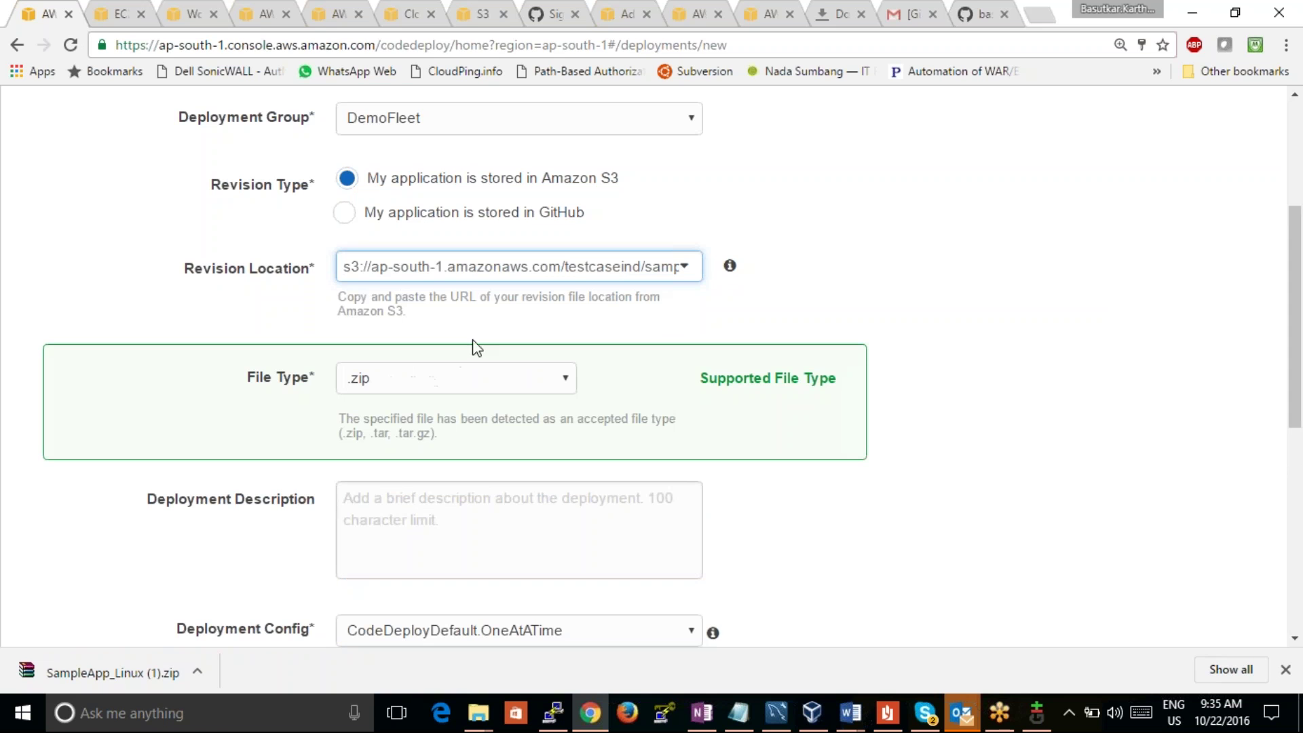
Step: Keep CodeDeployDefault.OneAtATime as the deployment config and scroll to the rollback options
left_click_drag(1294, 372, 1287, 469)
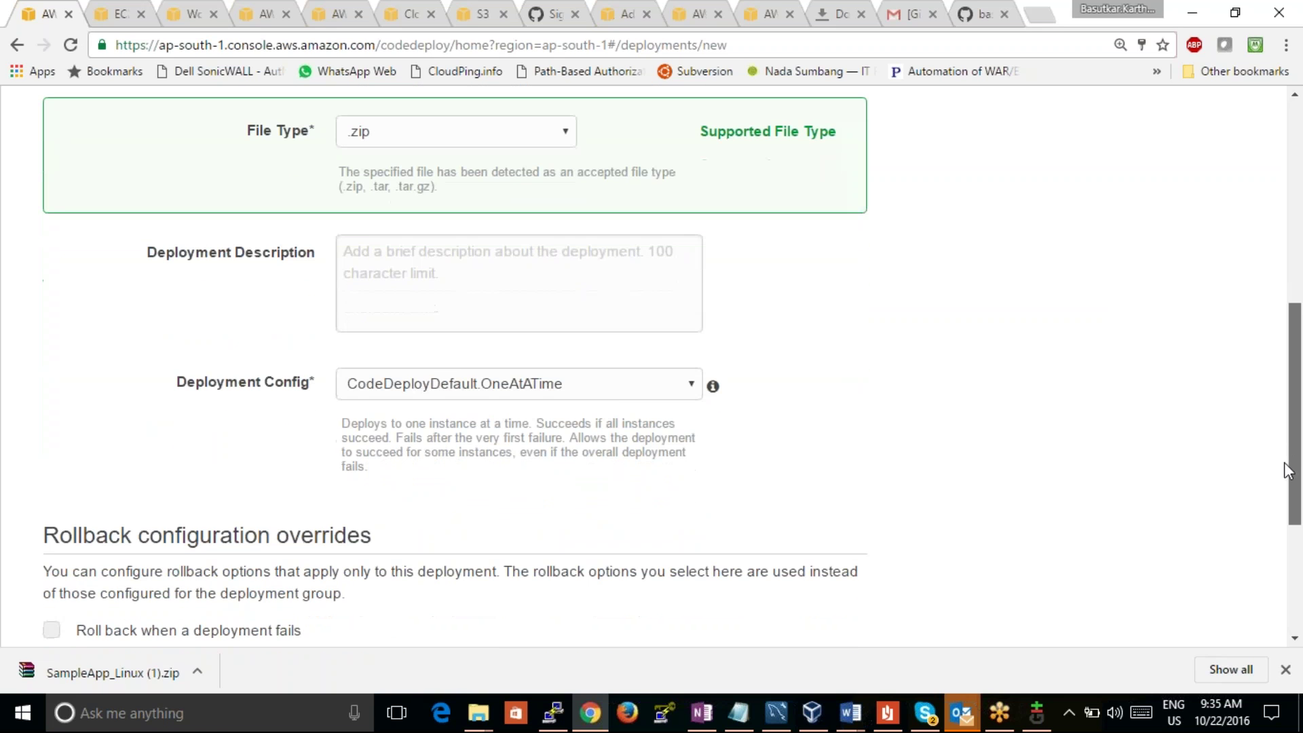
left_click(608, 387)
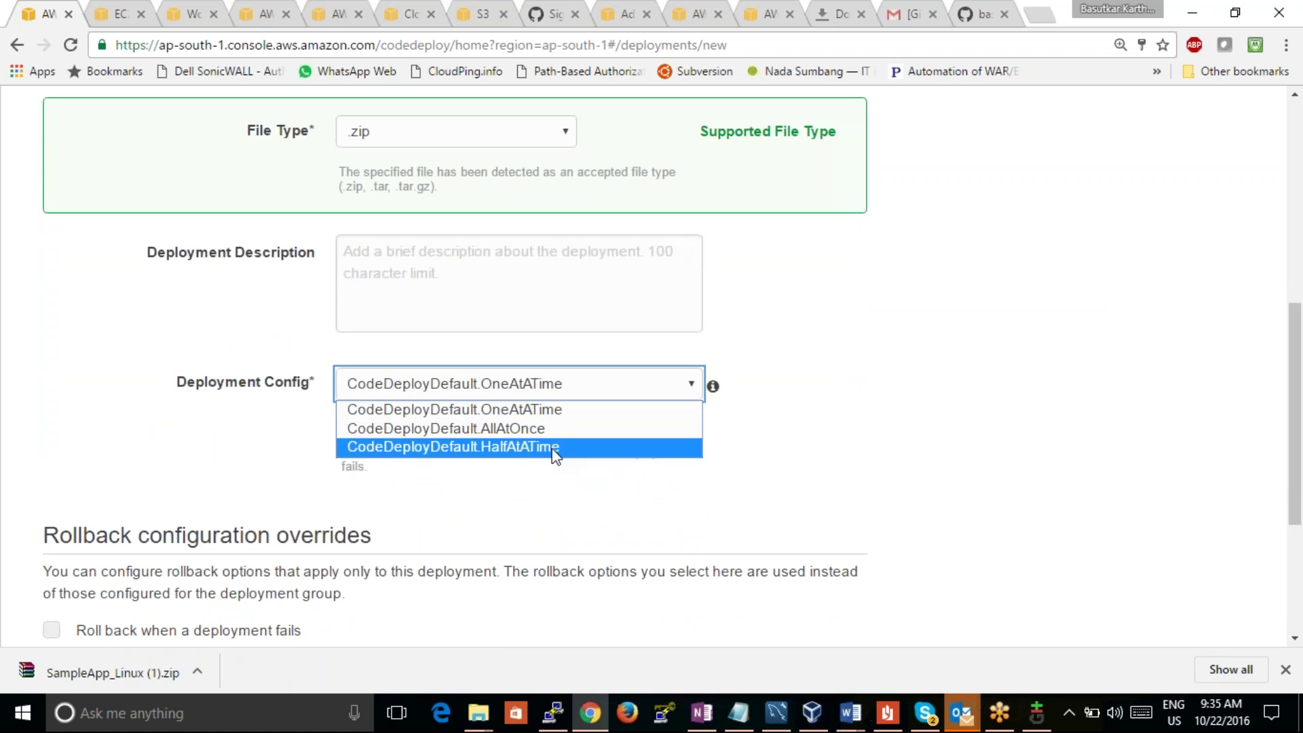
left_click(555, 413)
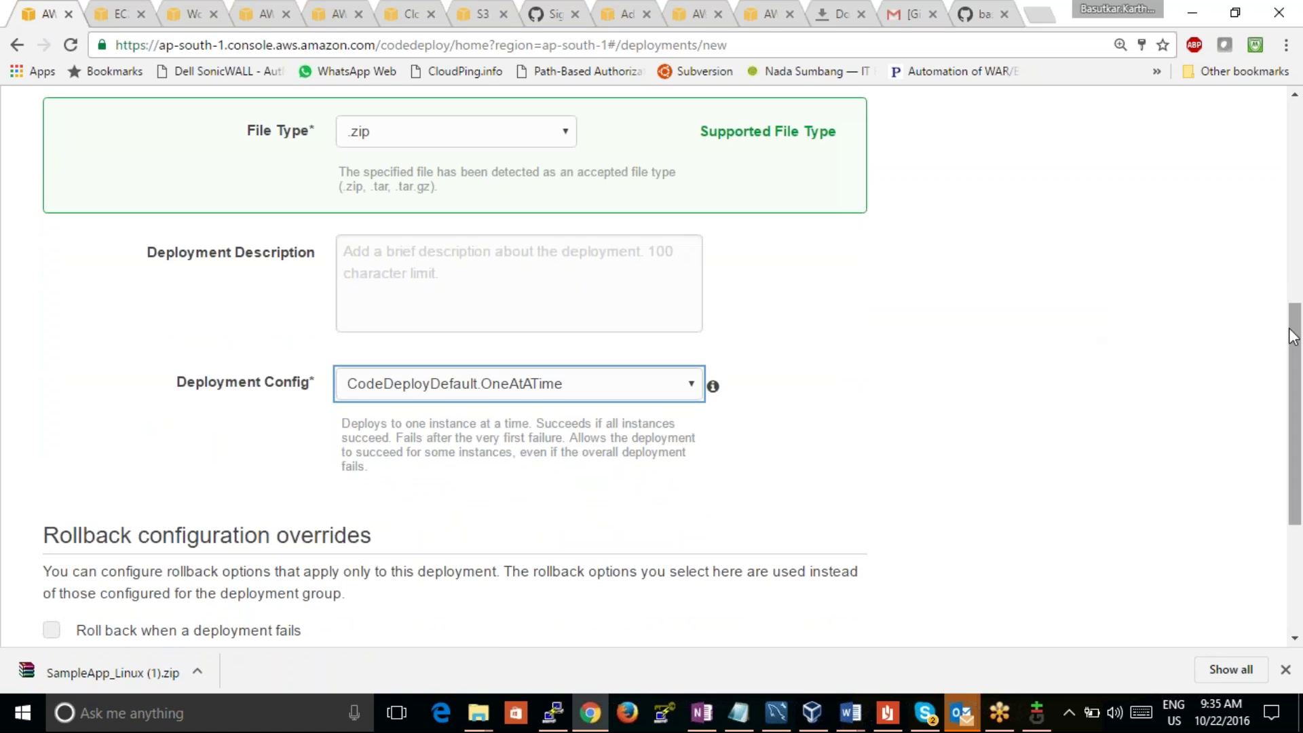
scroll(1276, 263, "up", 3)
scroll(1269, 244, "up", 4)
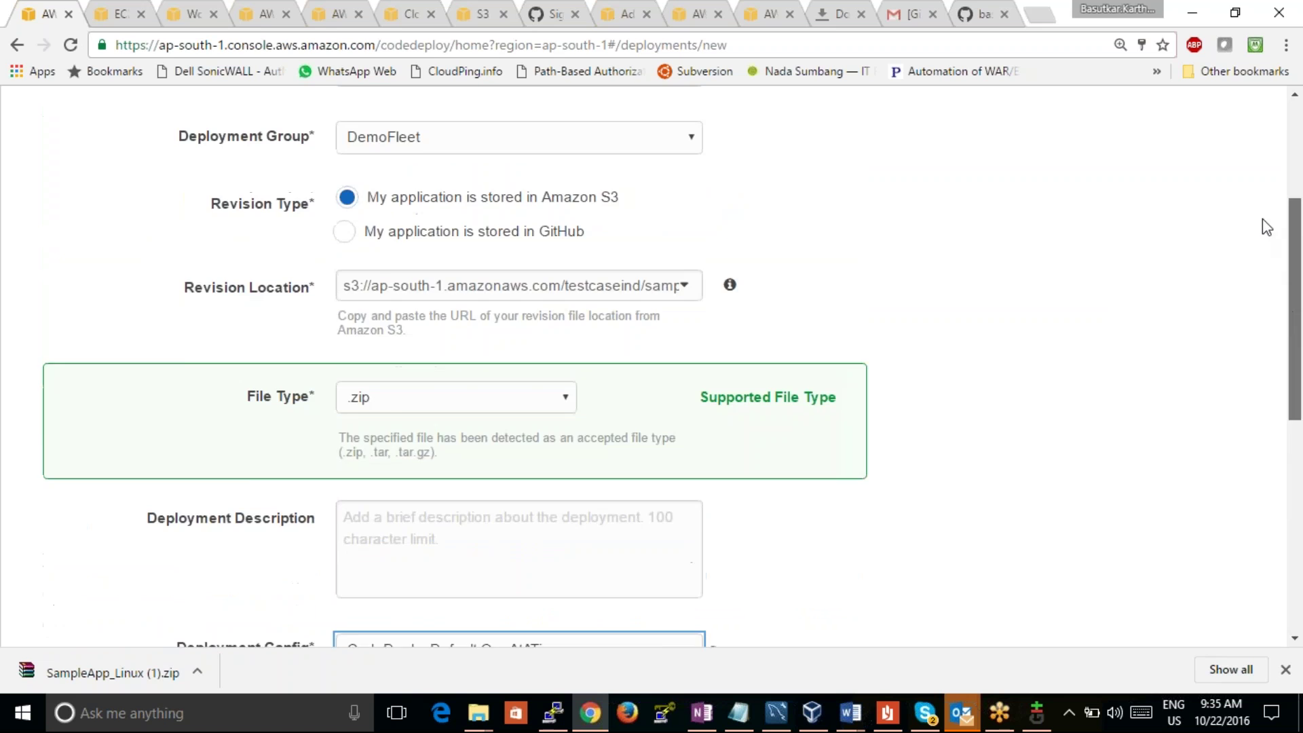
scroll(1247, 166, "up", 1)
scroll(1233, 204, "down", 10)
scroll(1209, 400, "down", 2)
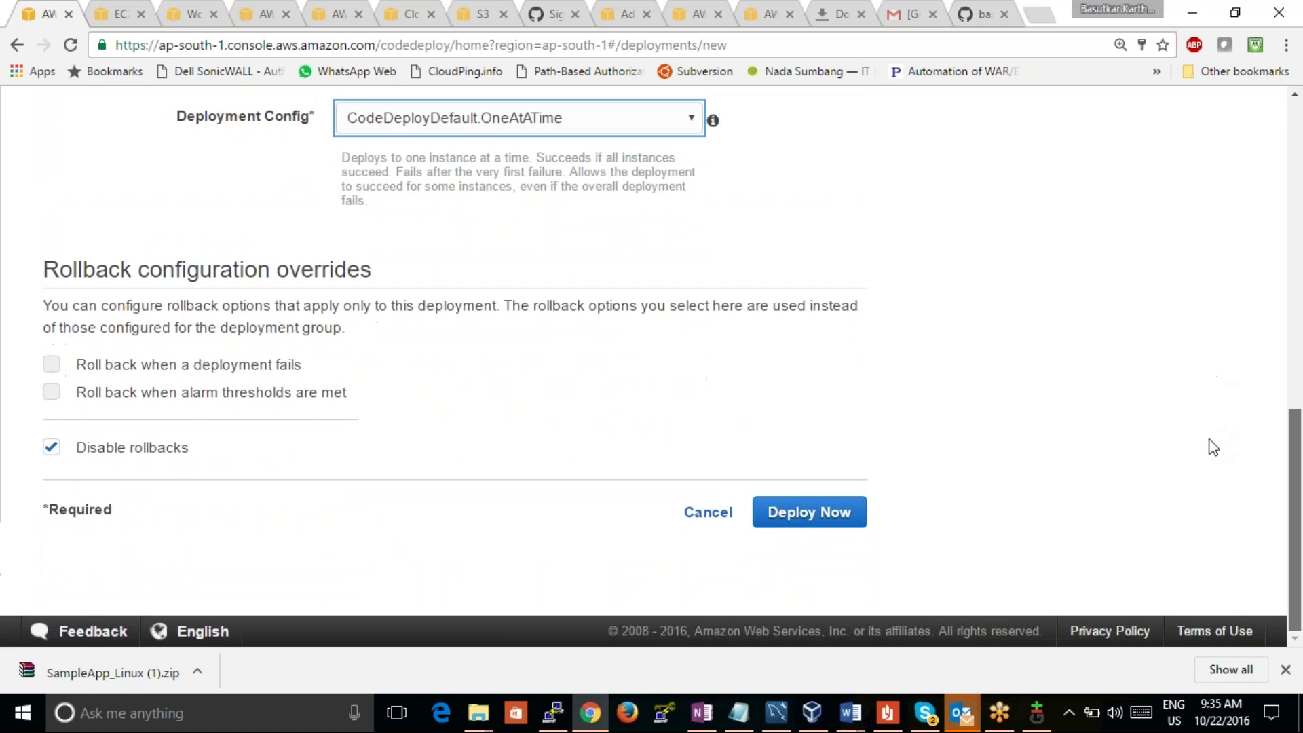
Step: Enable 'Roll back when a deployment fails' and deploy, creating d-UUQ2BKZRG
left_click(213, 359)
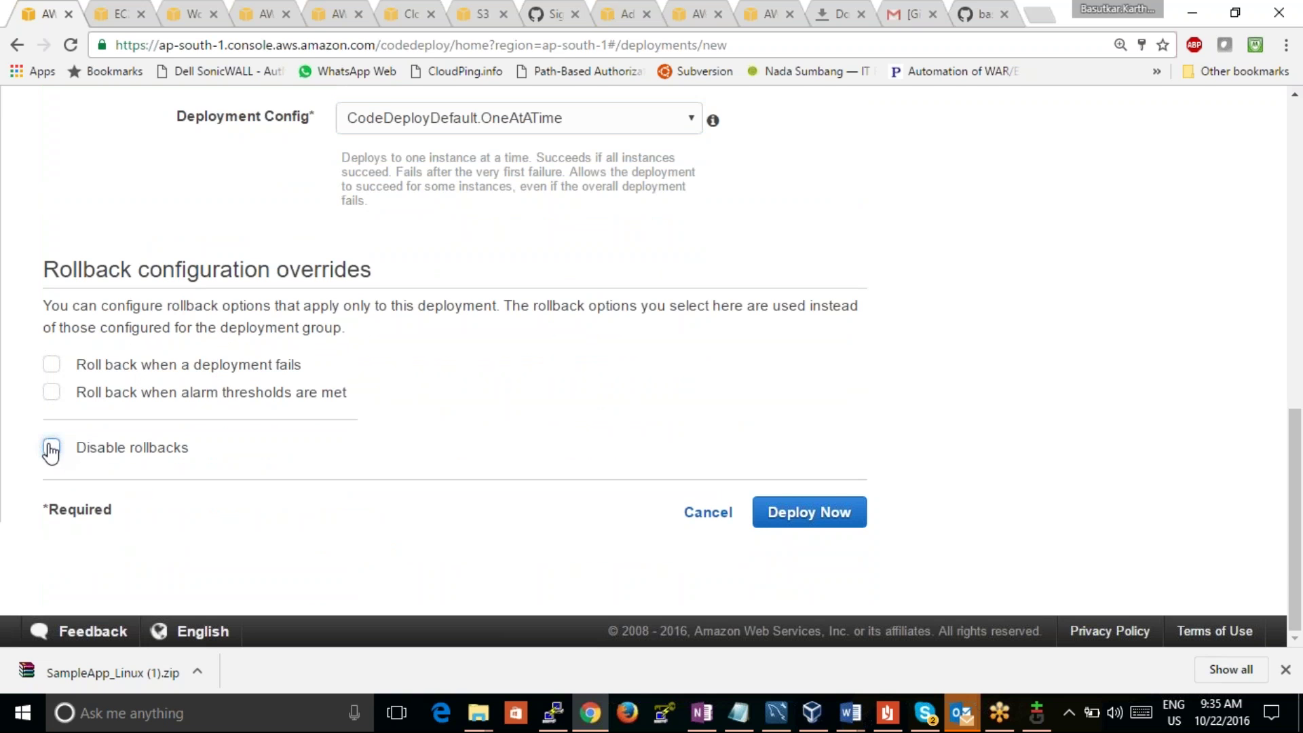
left_click(51, 365)
left_click_drag(1295, 420, 1295, 420)
left_click(846, 517)
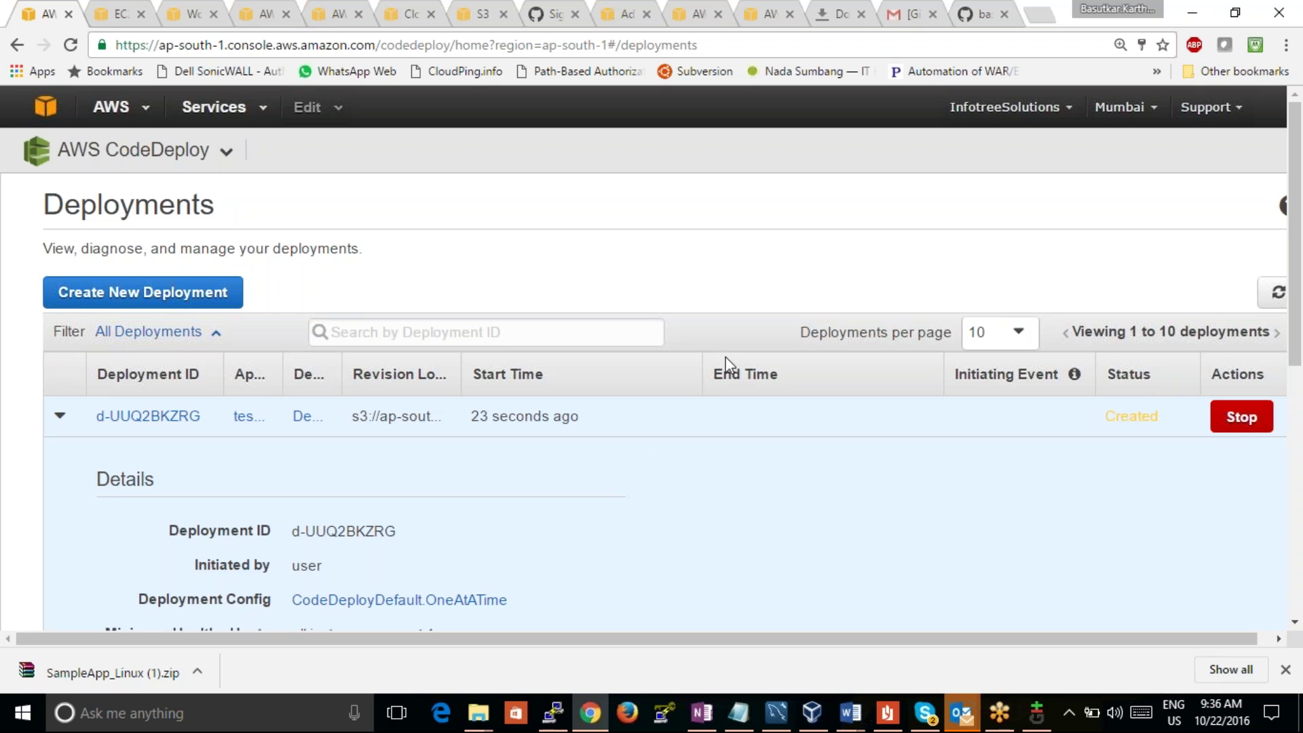
Step: Confirm d-UUQ2BKZRG failed and rollback d-0B4QXS1SG succeeded on 3 of 3 instances, then start a new deployment
left_click_drag(1296, 293, 1300, 383)
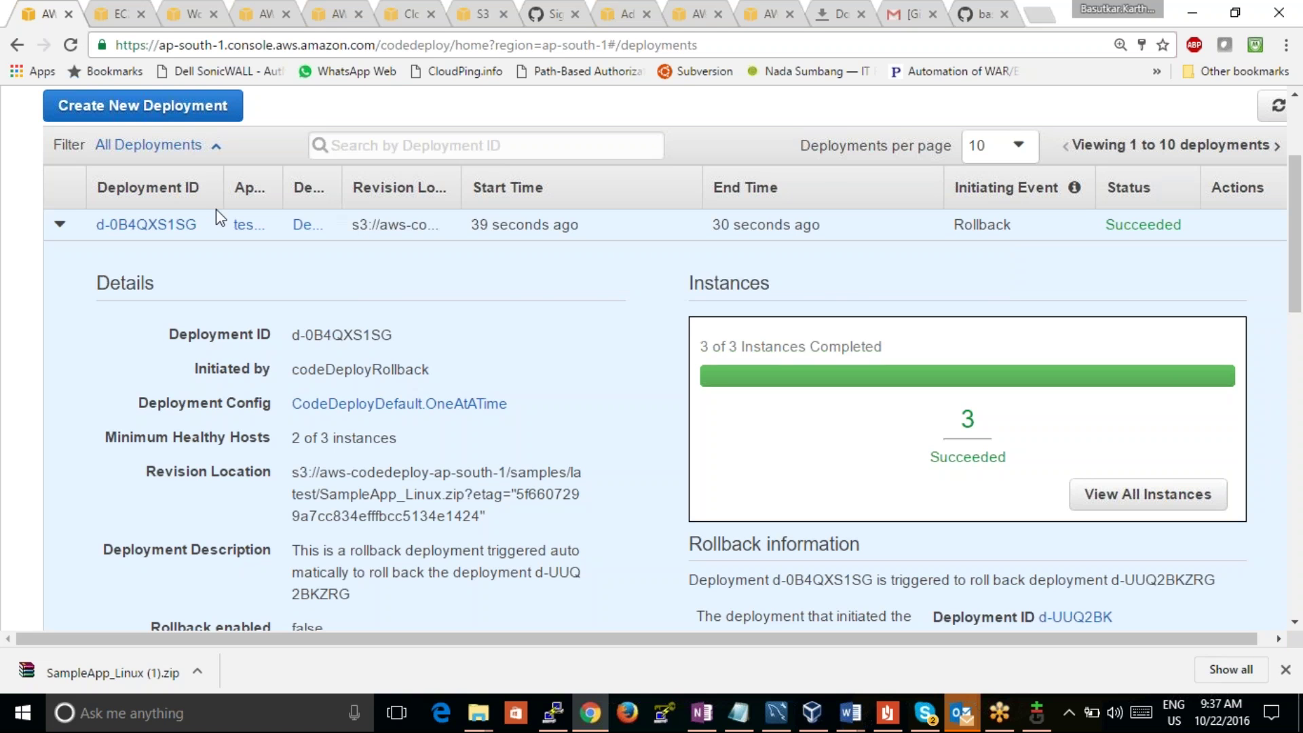
left_click_drag(1298, 204, 1073, 194)
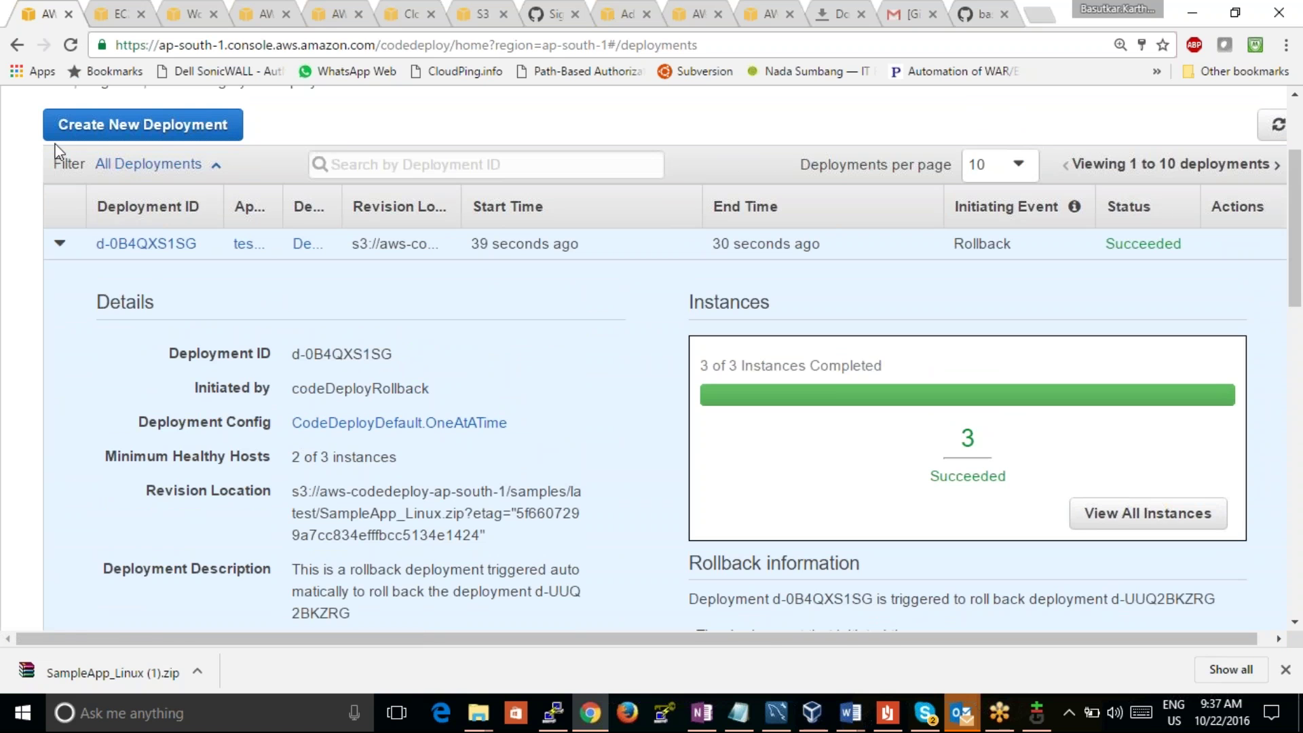
left_click(123, 135)
Step: Choose application testcaseapp, deployment group DemoFleet and the testcaseind samplewebsite.zip revision
left_click(363, 159)
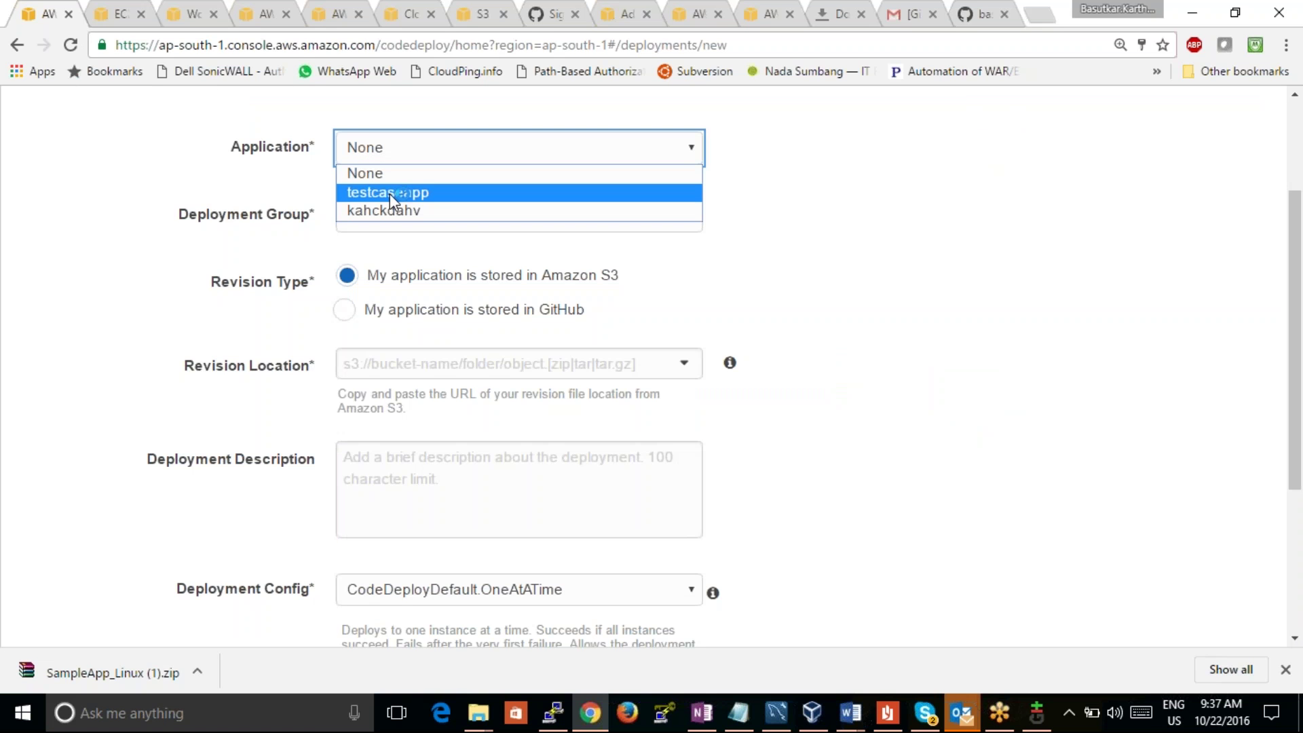
left_click(389, 194)
left_click(414, 222)
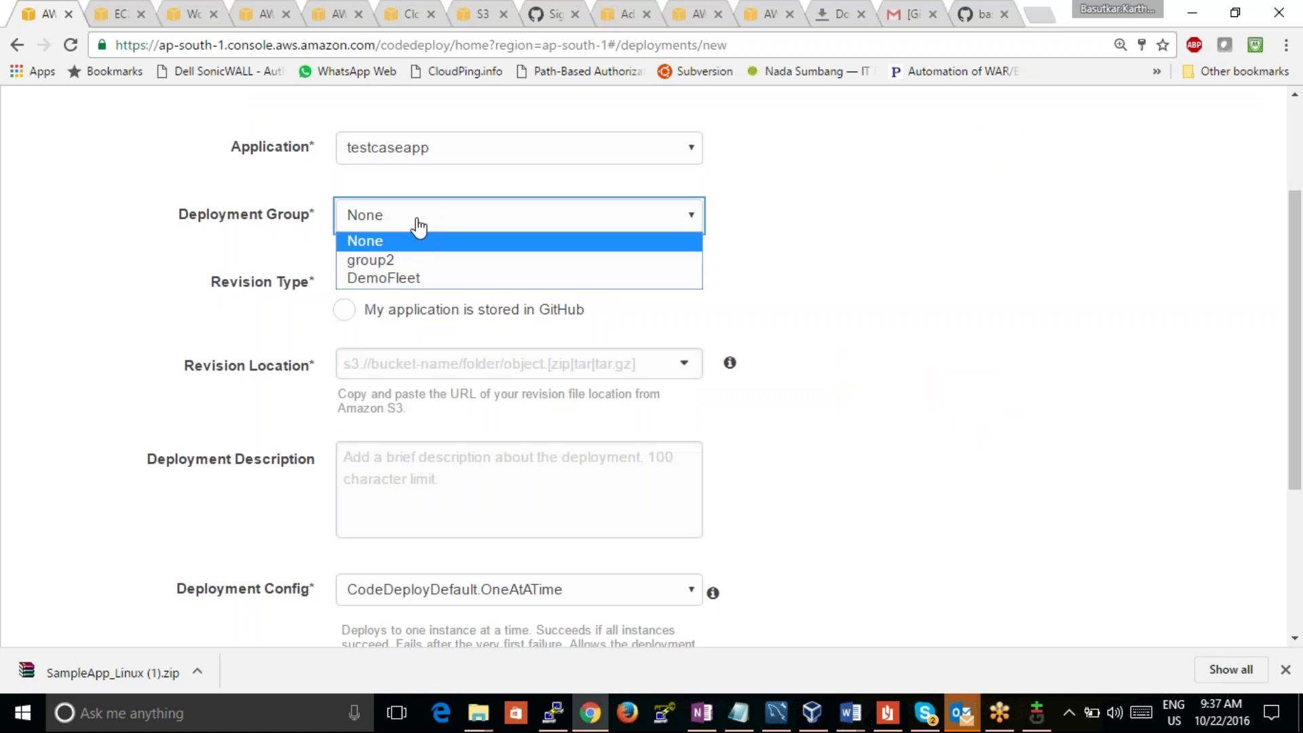
left_click(418, 271)
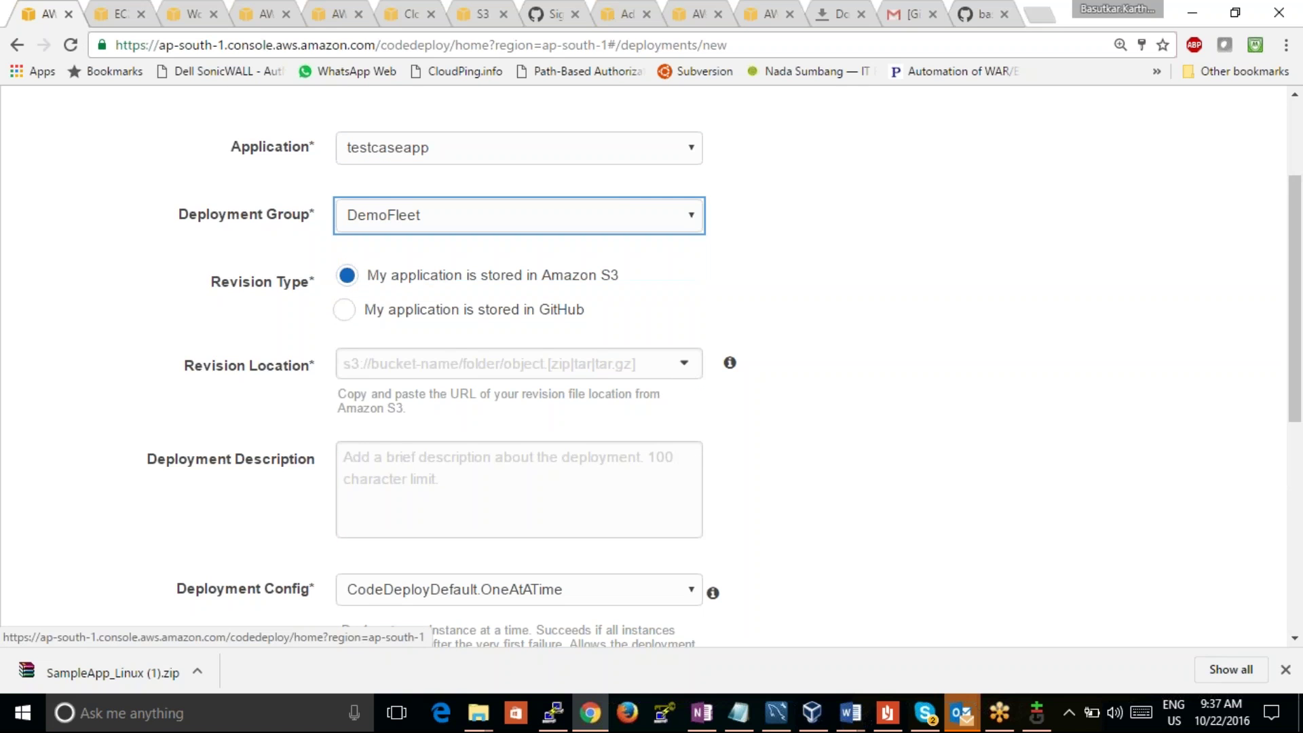
left_click(488, 364)
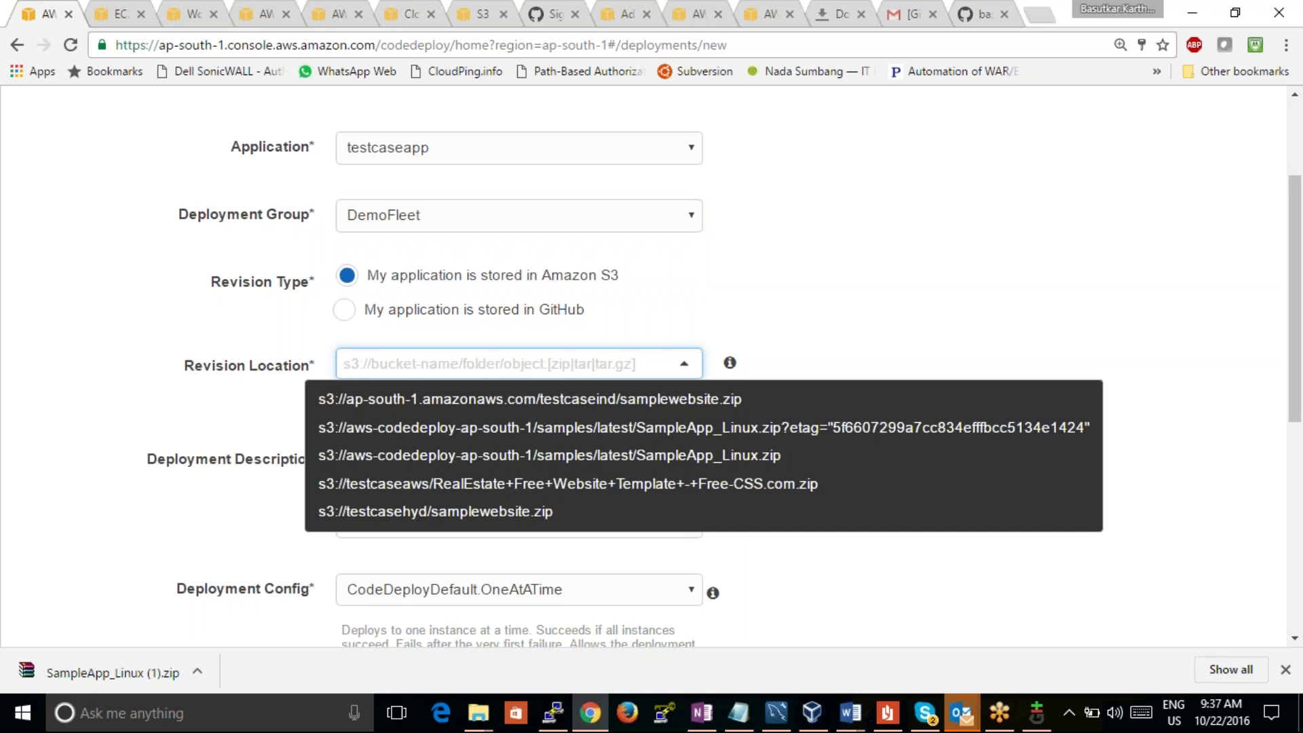
left_click(506, 413)
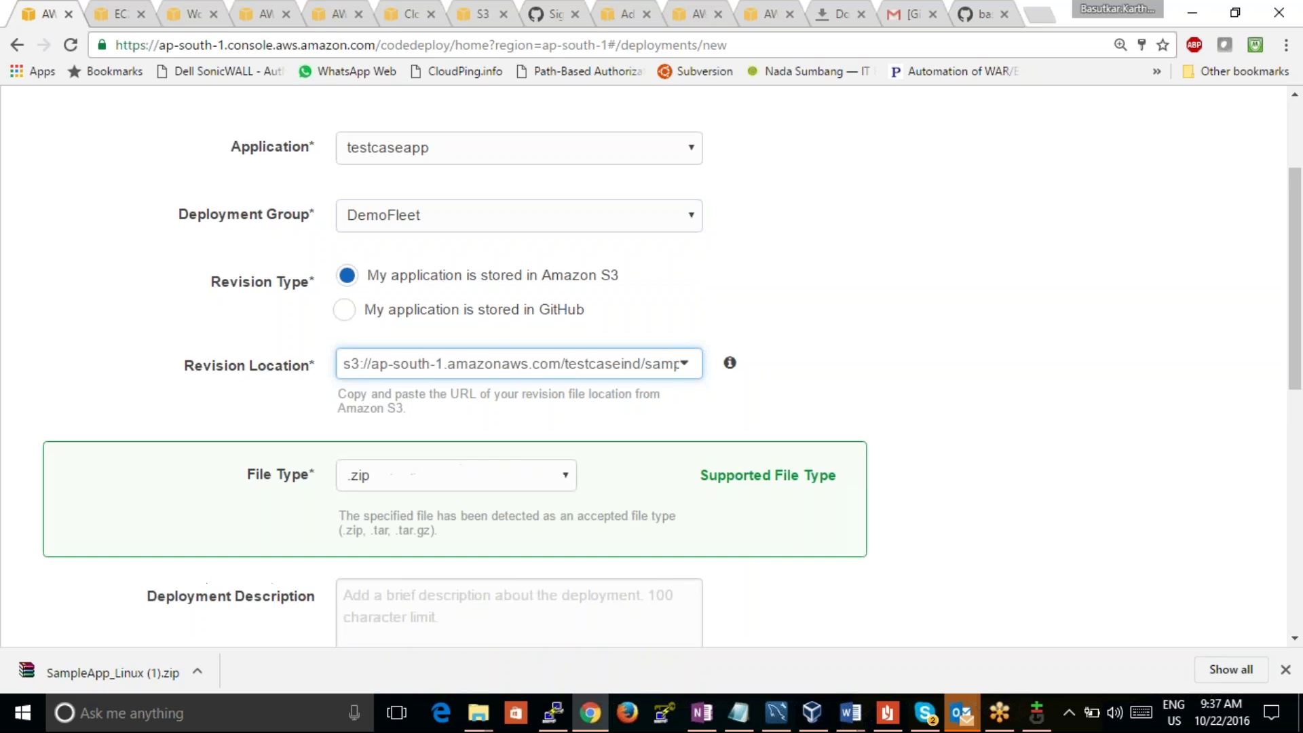
Step: Turn off Disable rollbacks, enable rollback on failure, and deploy
scroll(848, 407, "down", 4)
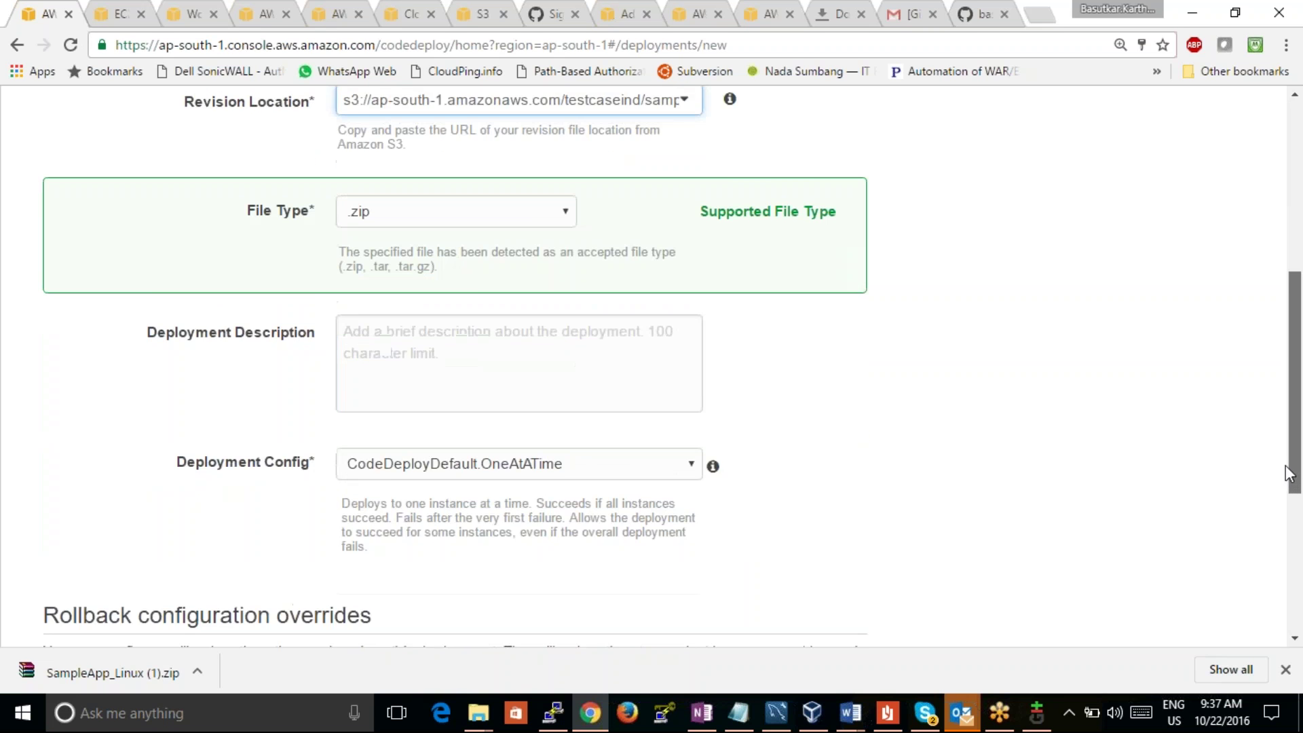
mouse_move(712, 435)
scroll(849, 480, "down", 5)
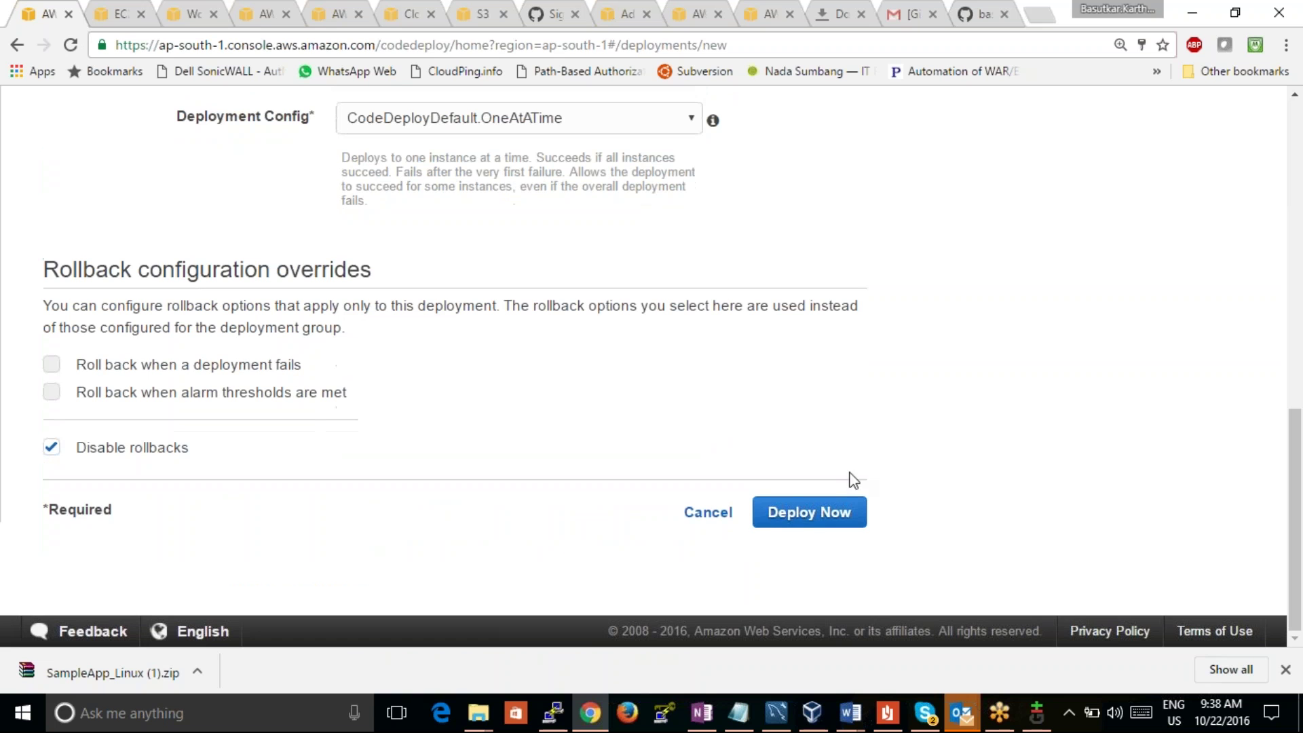
left_click(52, 448)
left_click(52, 364)
left_click(781, 520)
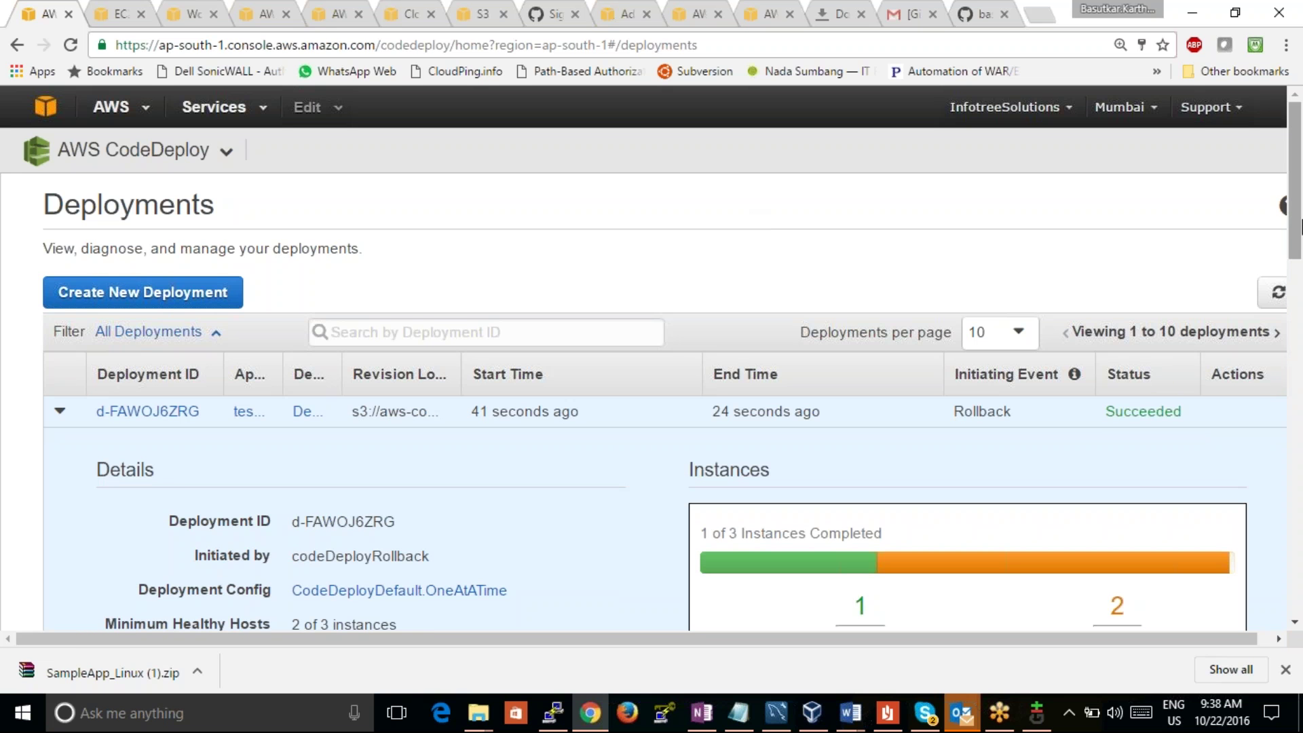
Step: Review rollback d-FAWOJ6ZRG's details: 1 instance succeeded and 2 skipped
scroll(916, 448, "down", 3)
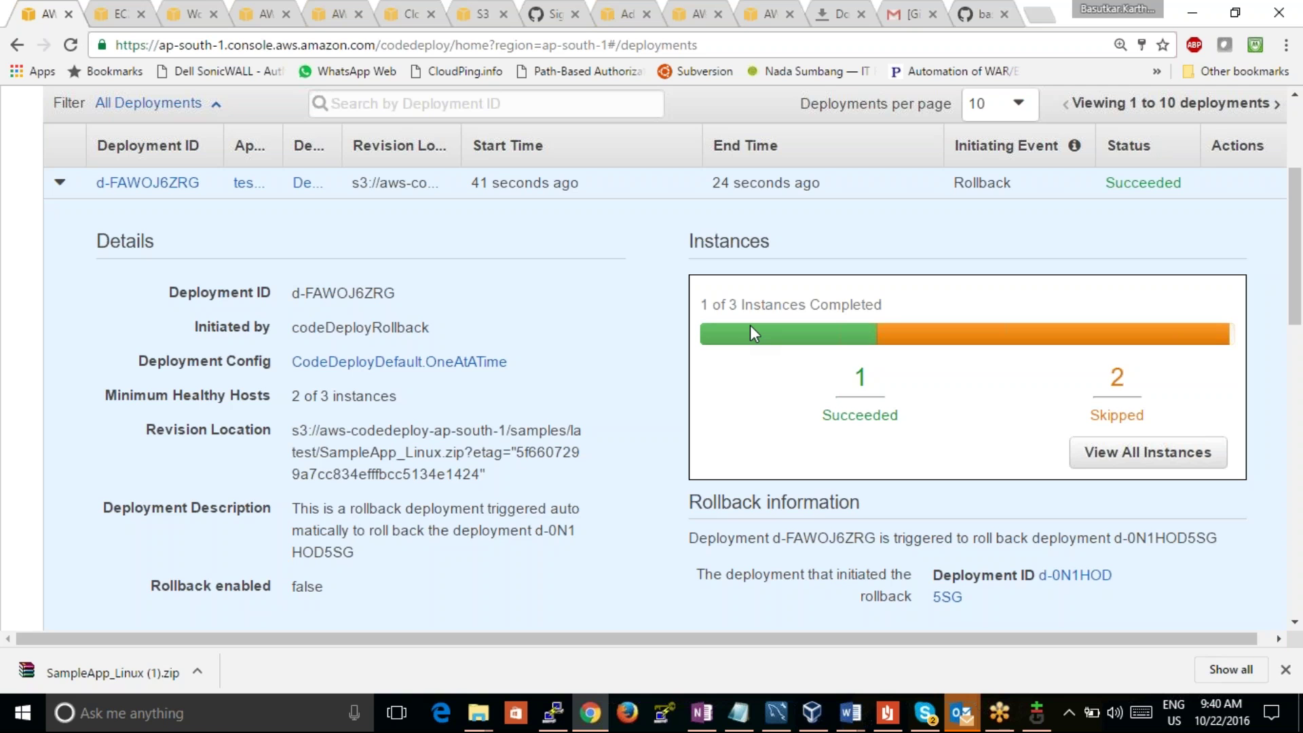
Step: Refresh the deployments, open d-FAWOJ6ZRG, and open its succeeded instance in EC2 in a new tab
scroll(1297, 331, "down", 1)
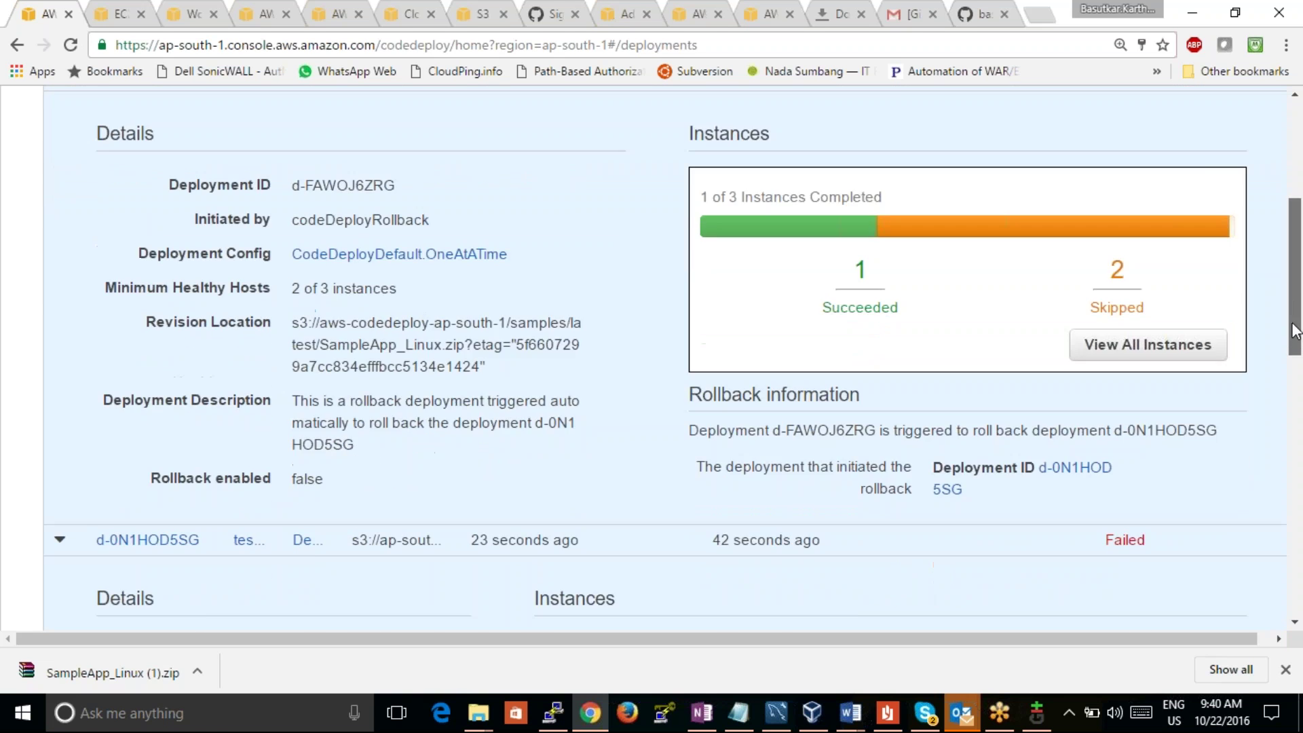
left_click_drag(1296, 331, 1286, 275)
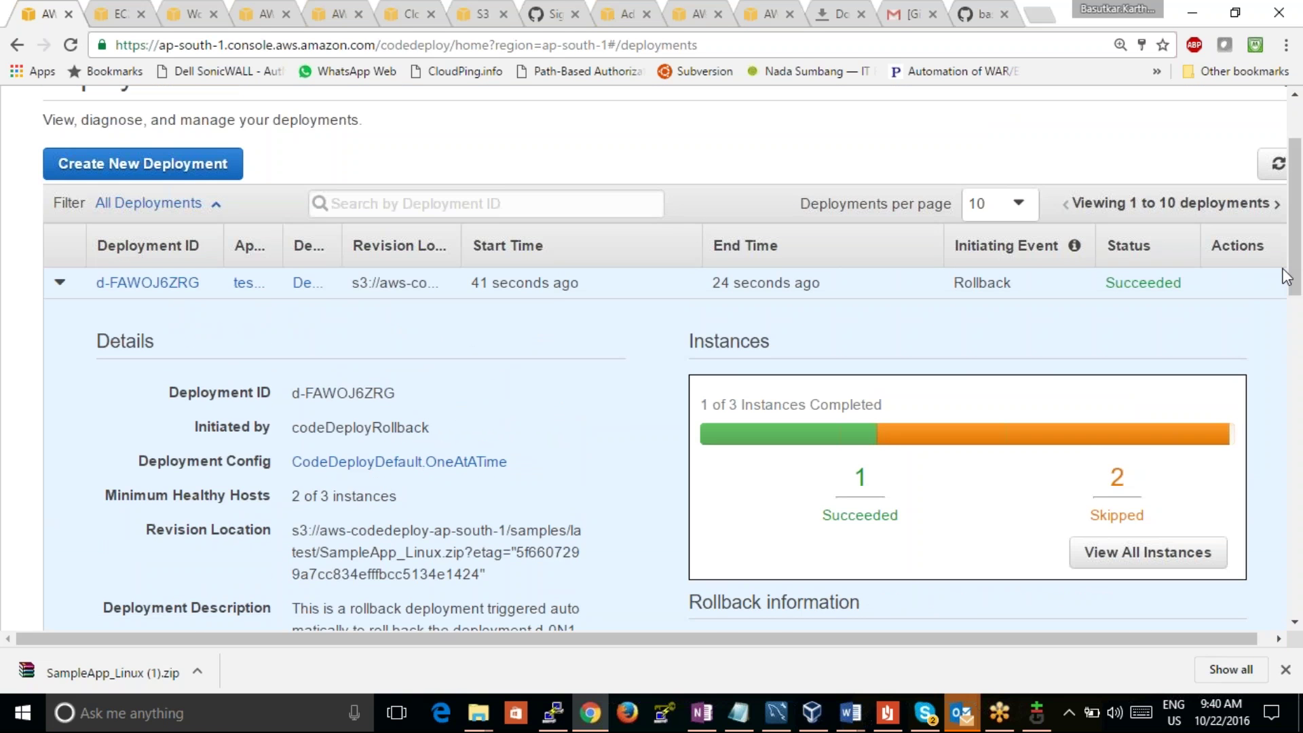
left_click(1277, 165)
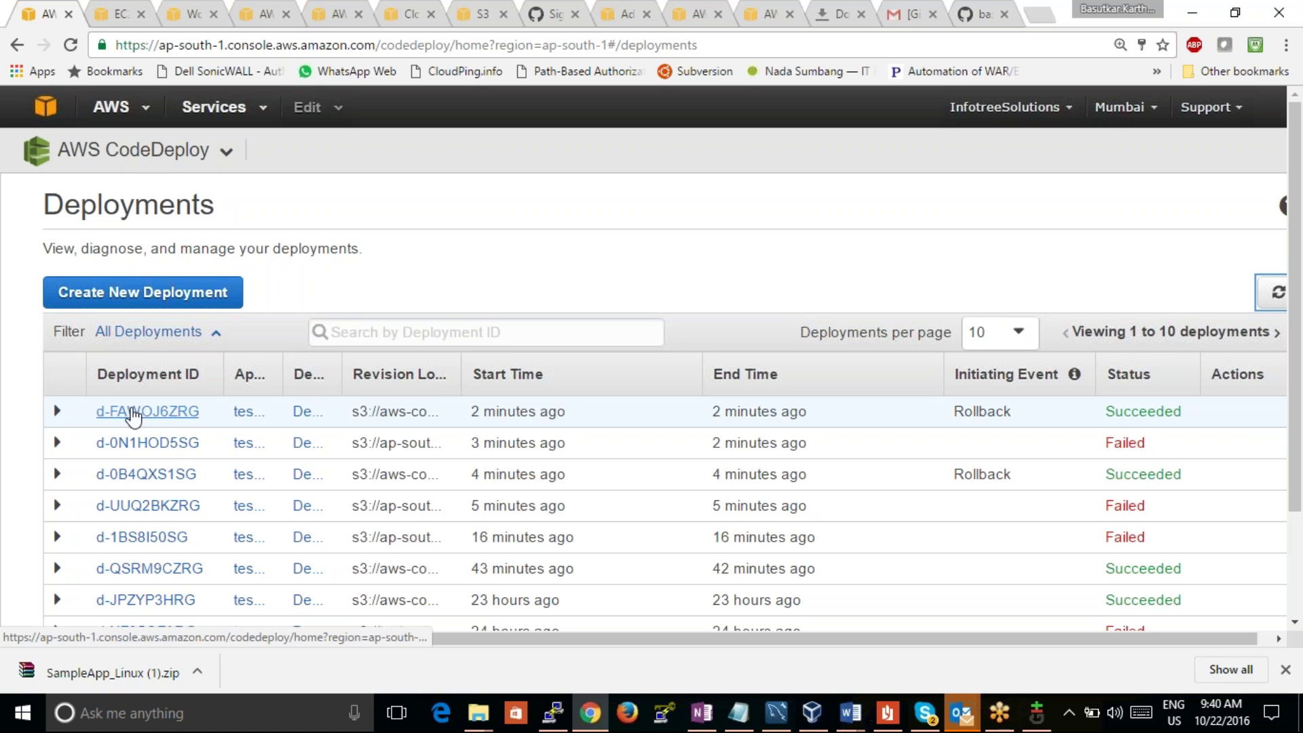
left_click(192, 412)
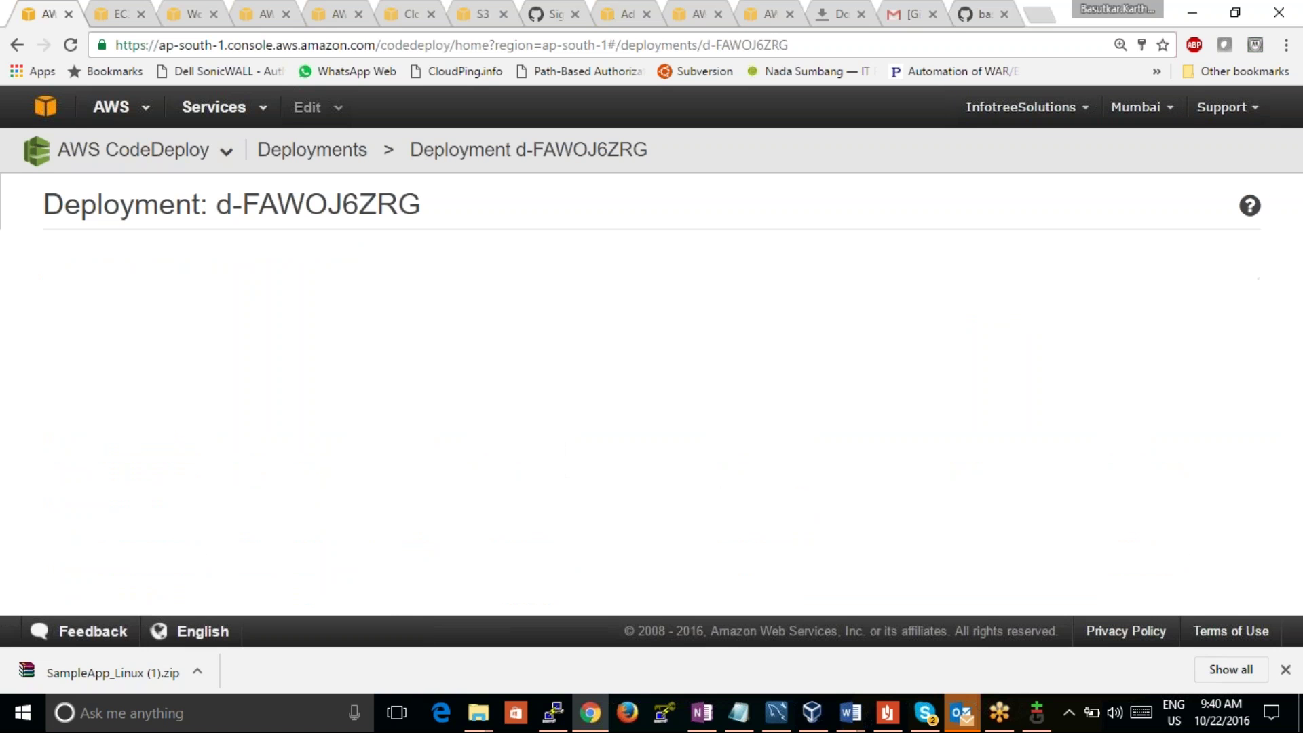
left_click_drag(1295, 272, 1300, 435)
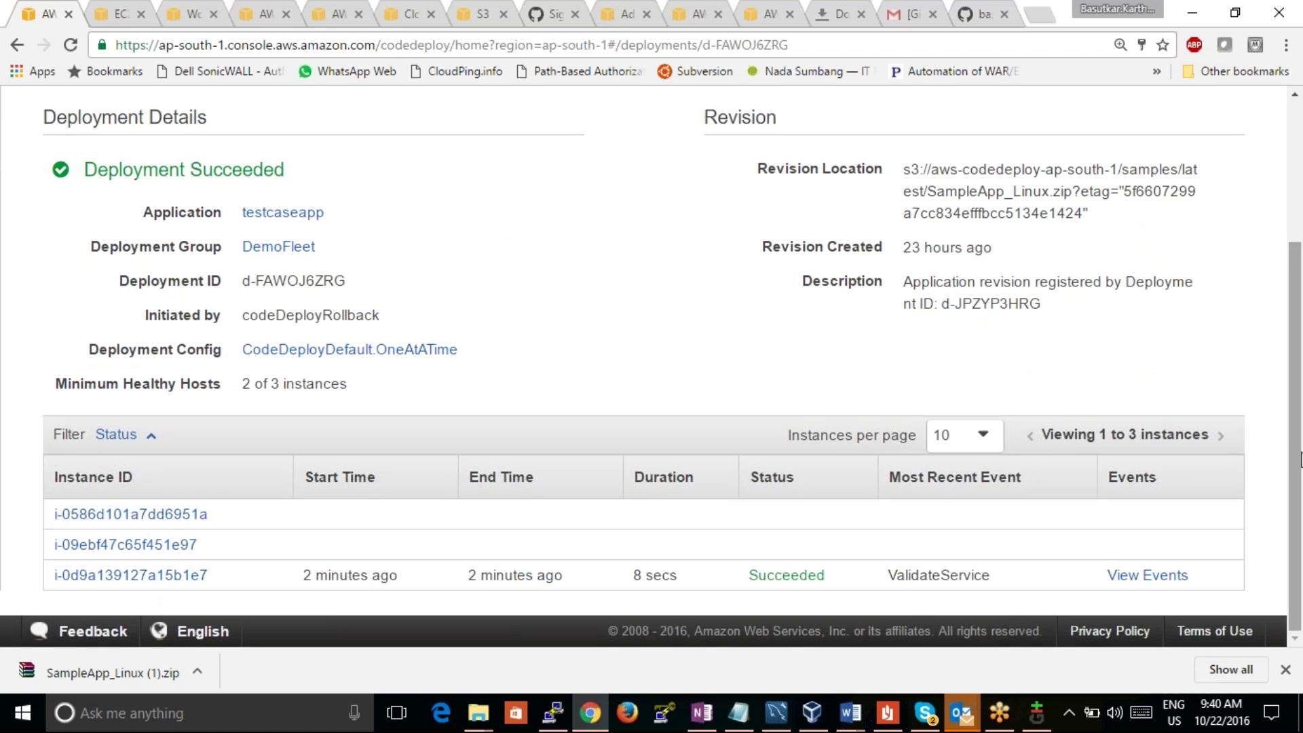
left_click(190, 575)
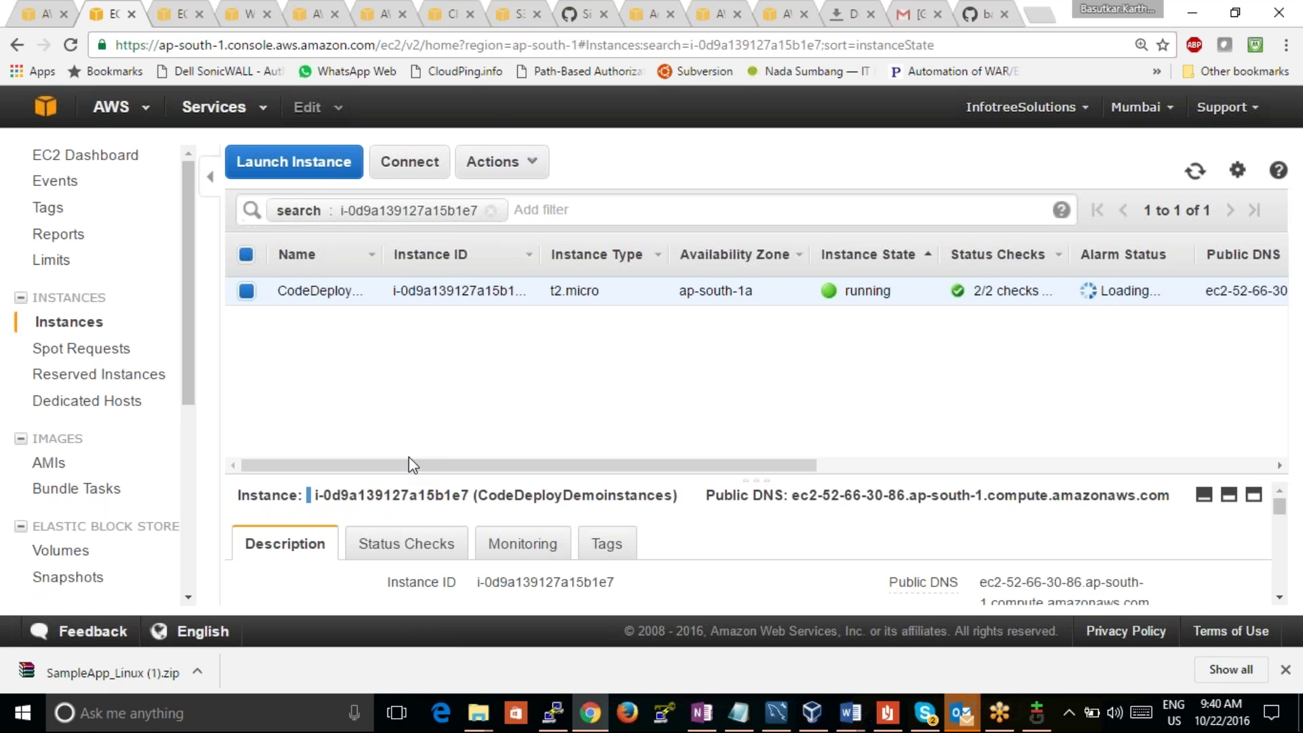
Step: Copy the instance's public IP 52.66.30.86 and load it in another tab to see the Congratulations page
left_click(1279, 597)
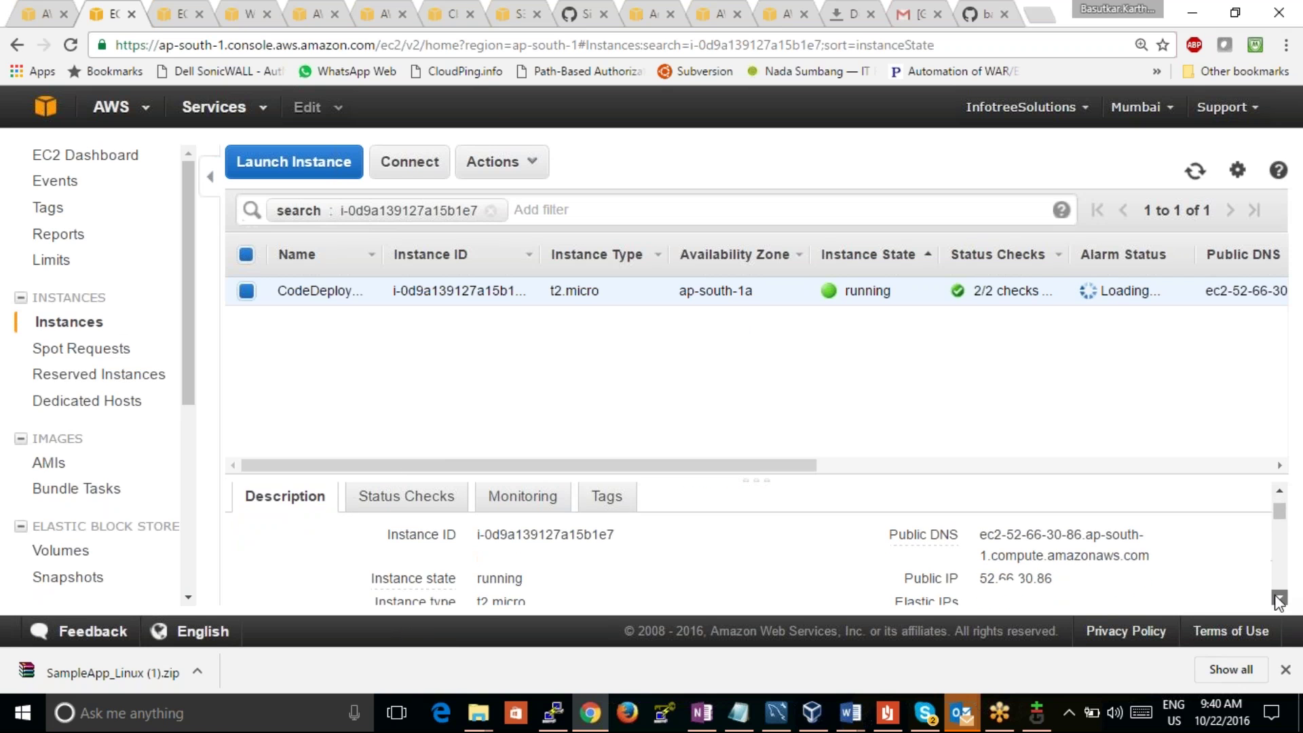
left_click(1279, 597)
left_click_drag(1054, 513, 984, 513)
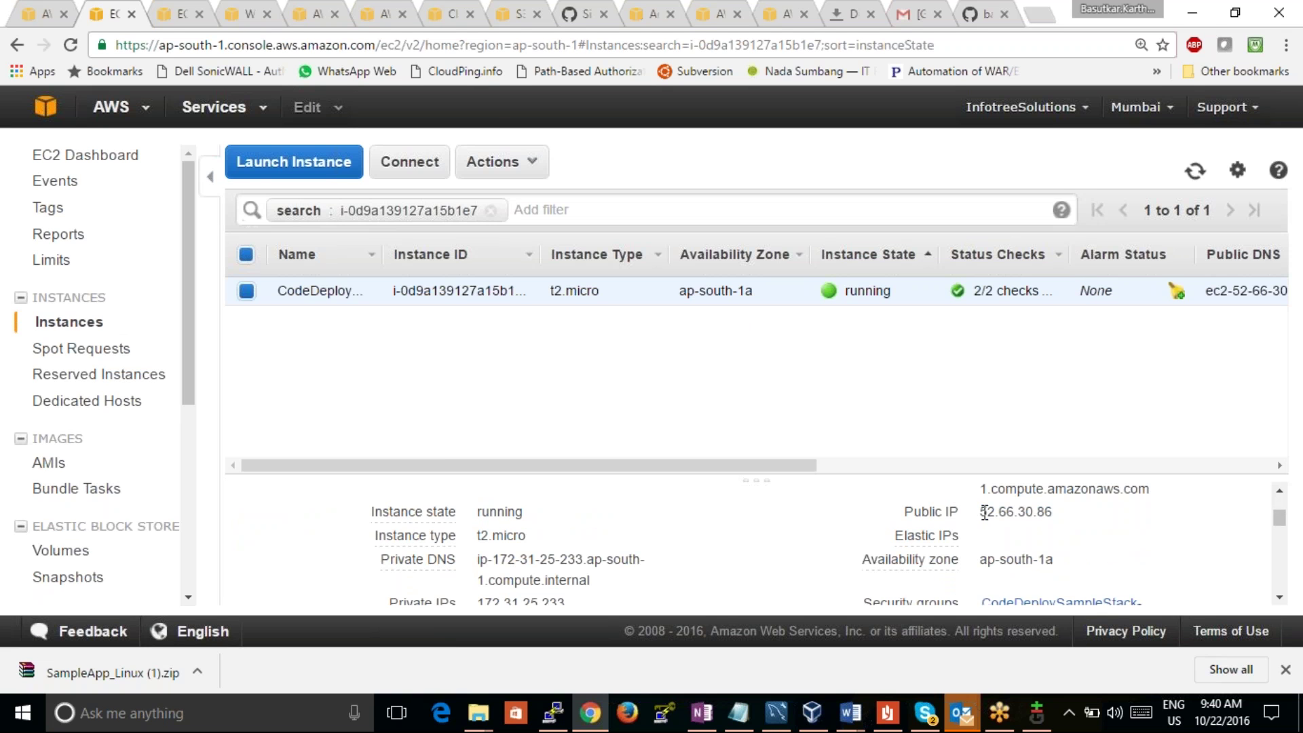
left_click_drag(1054, 516, 981, 514)
key("ctrl+c")
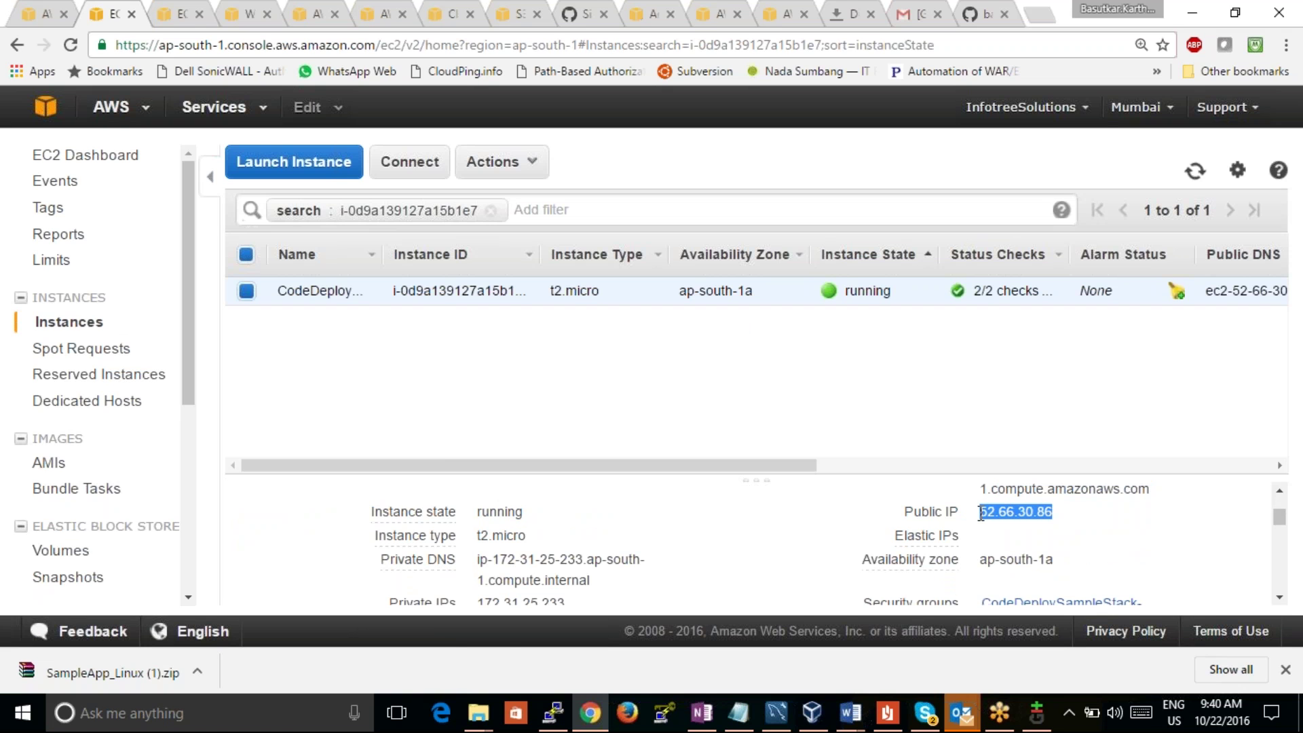
left_click(181, 13)
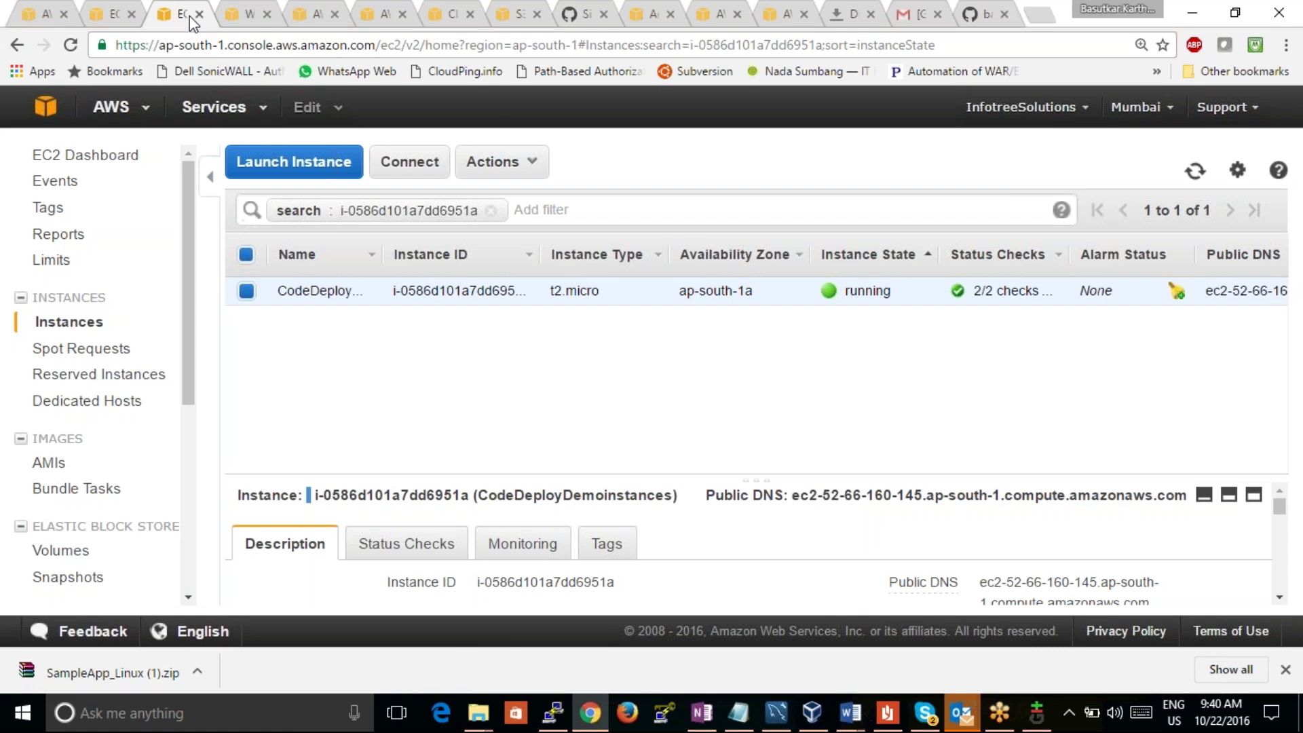
left_click(216, 49)
key("ctrl+v")
key("Return")
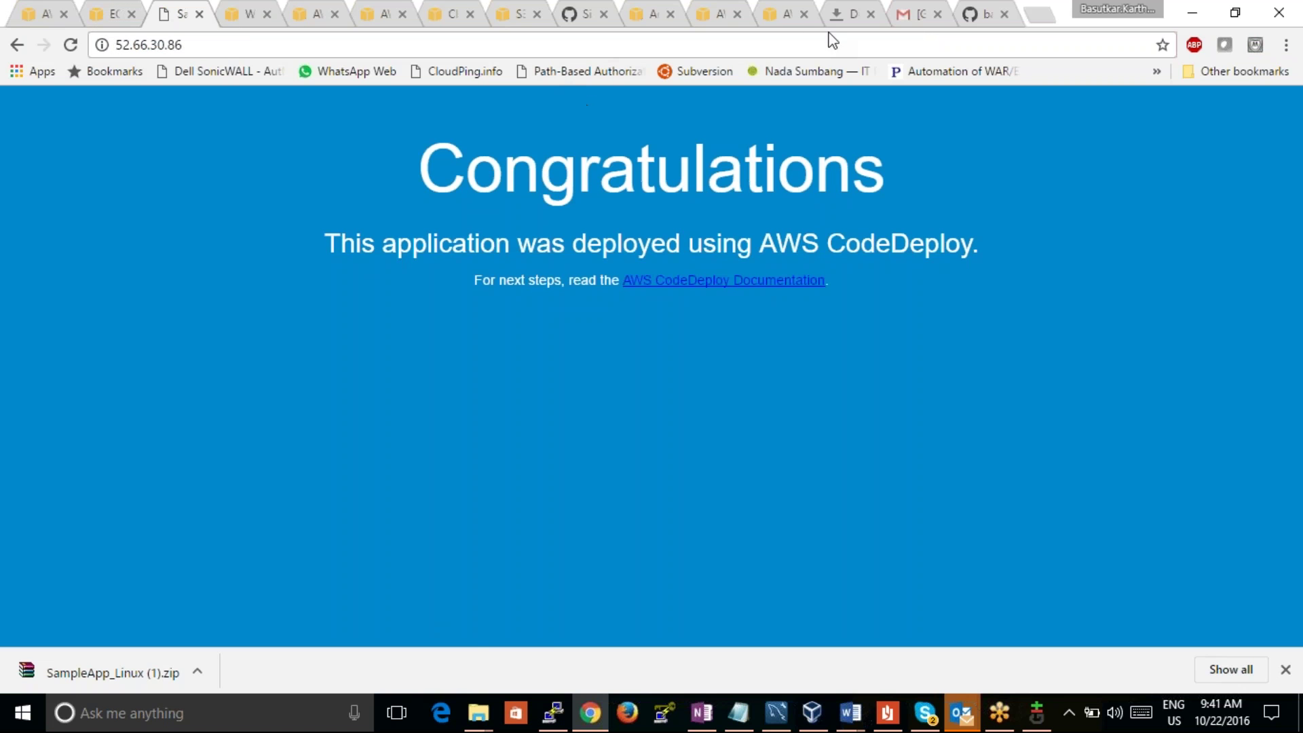
Step: Copy the link address of SampleApp_Linux.zip from the S3 console
left_click(507, 13)
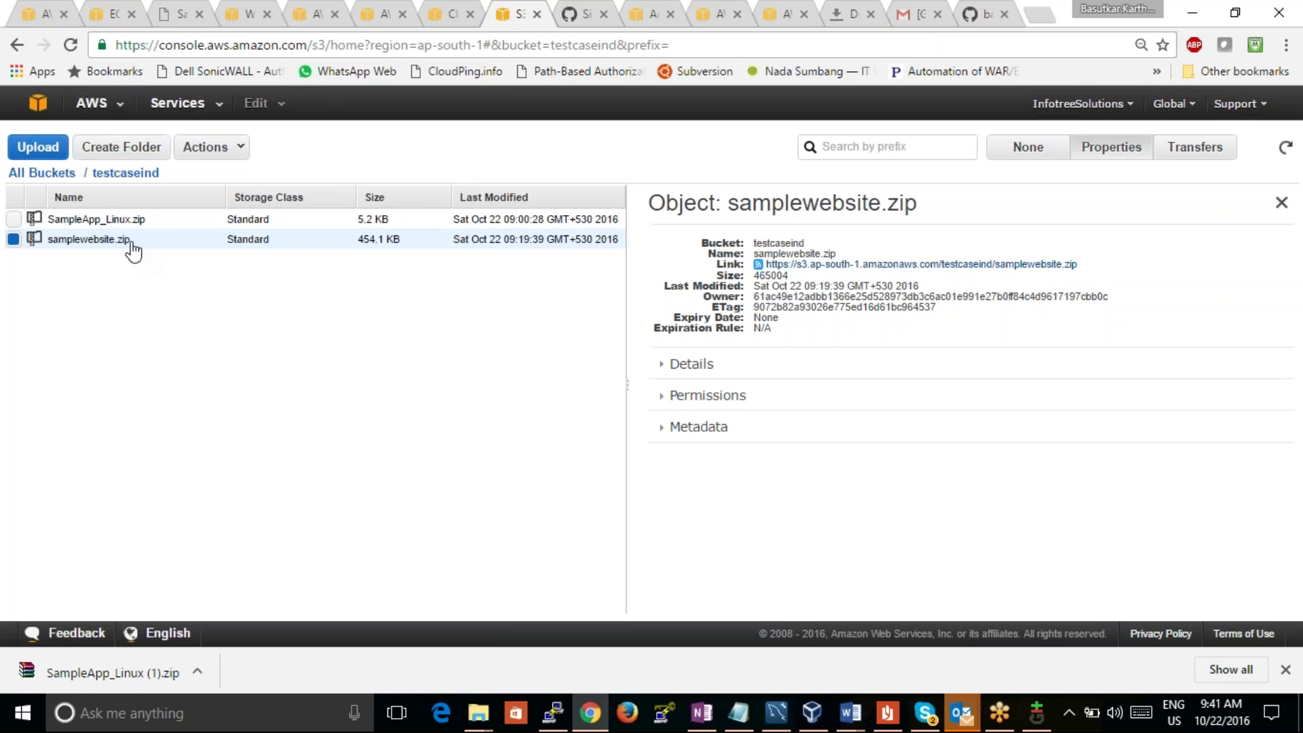
left_click(101, 221)
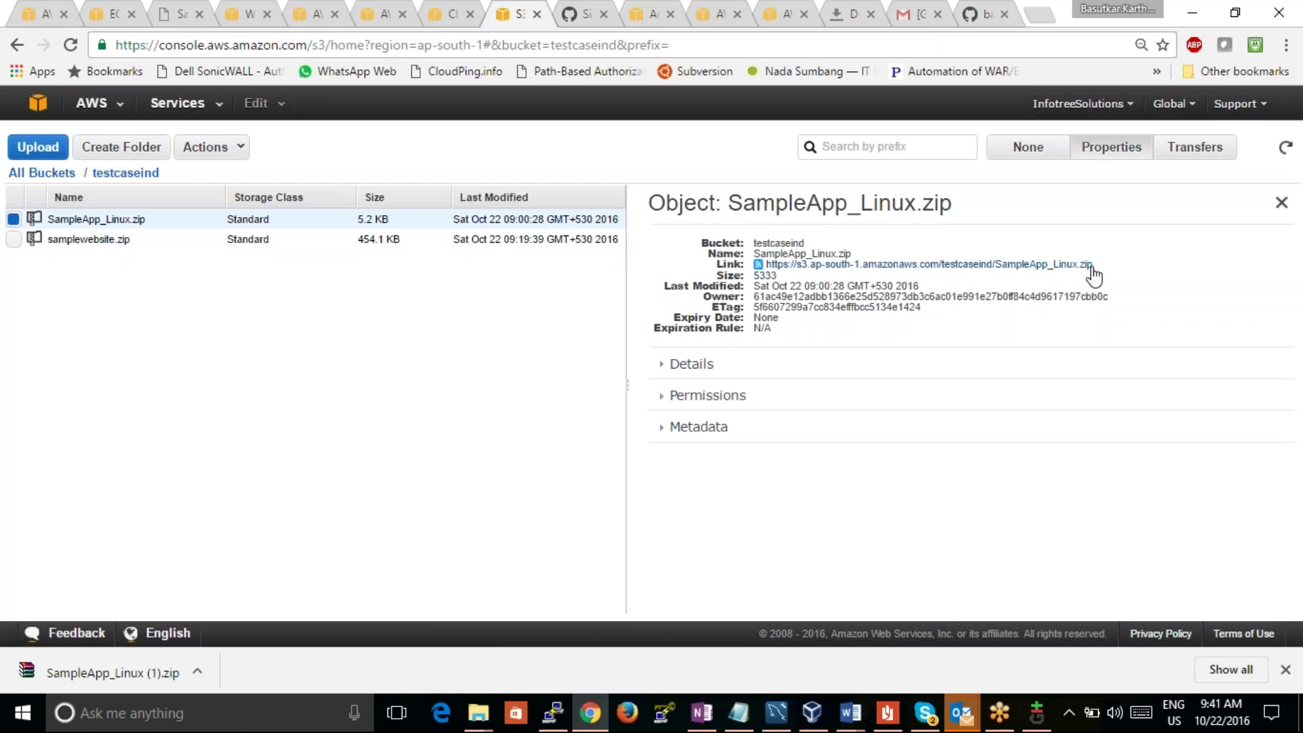
right_click(1071, 268)
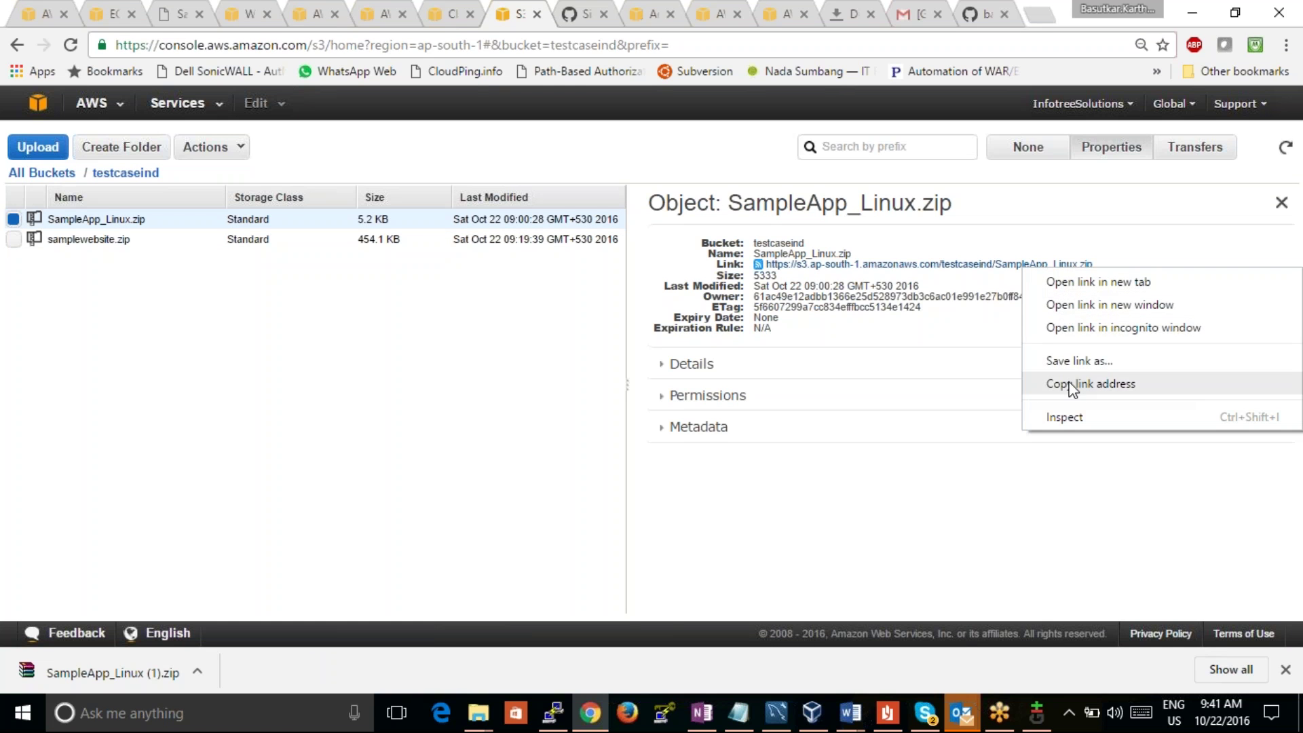
left_click(1072, 384)
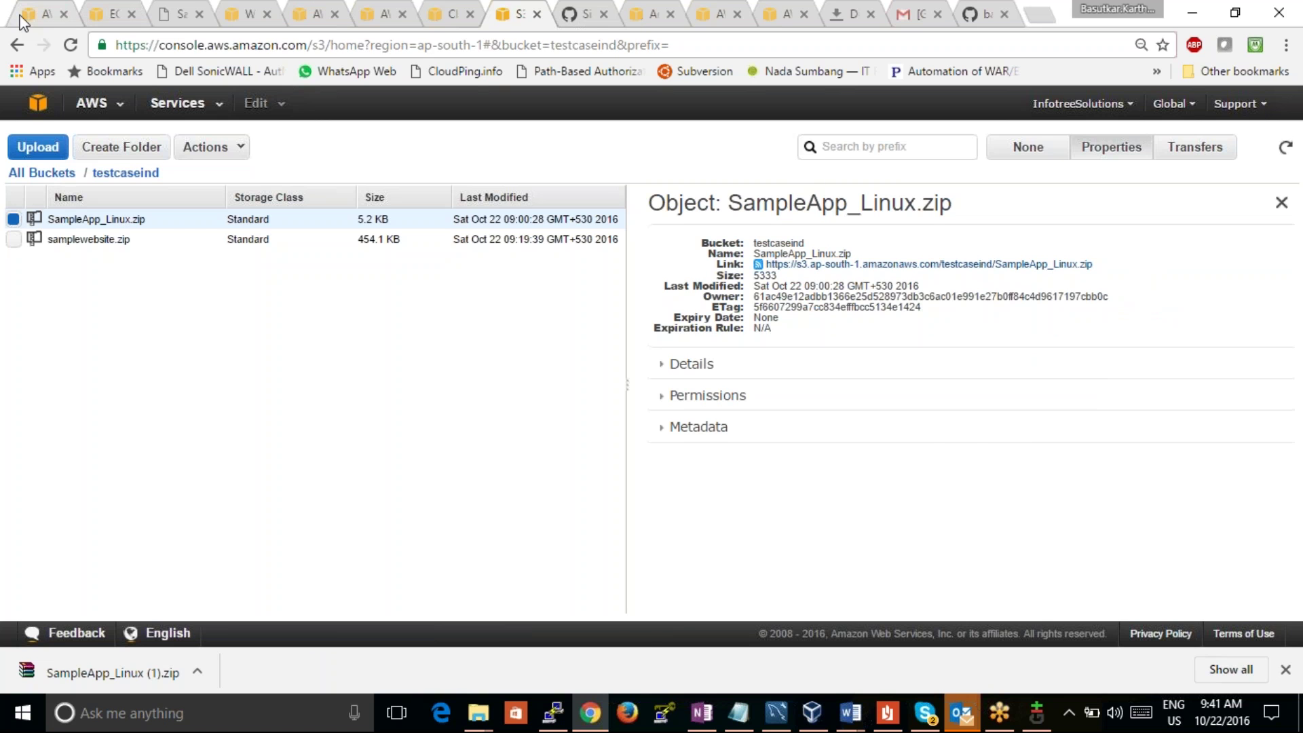
Step: Check the deployment details, EC2 instances and deployed Congratulations page, then return to CodeDeploy
left_click(28, 15)
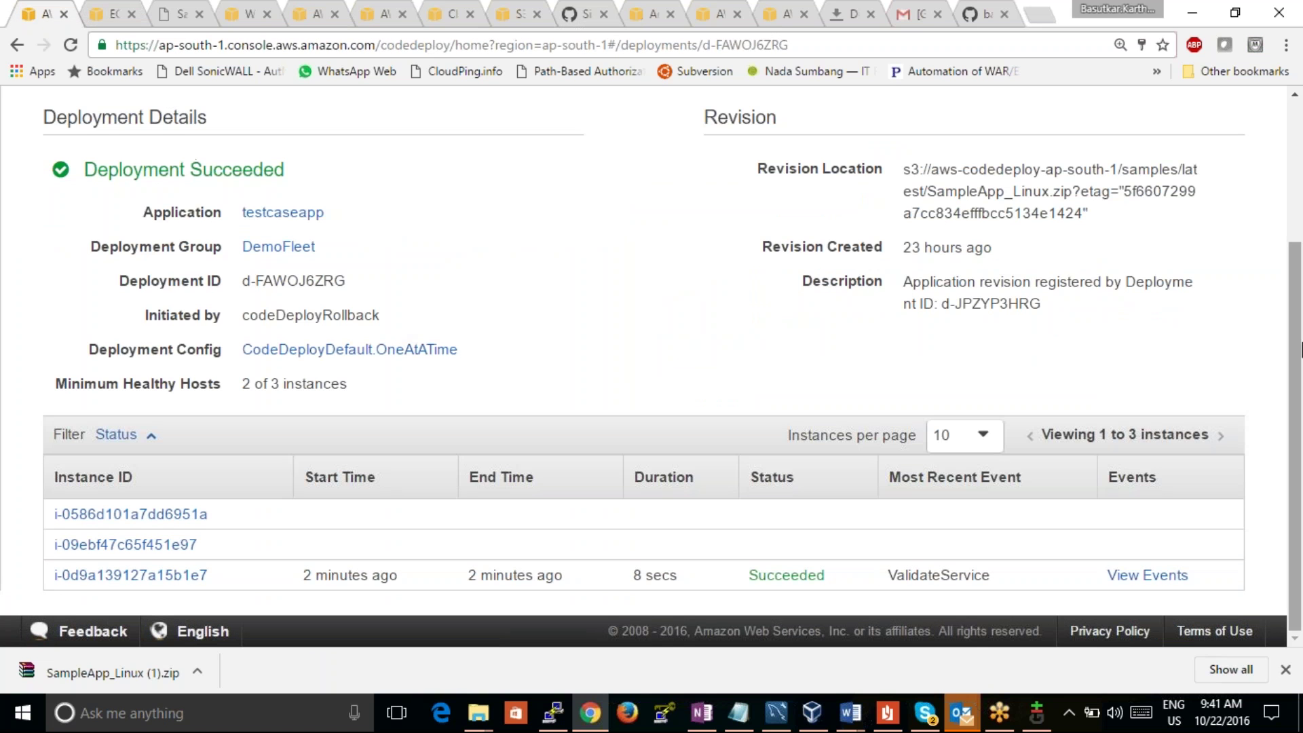
left_click_drag(1297, 359, 1249, 255)
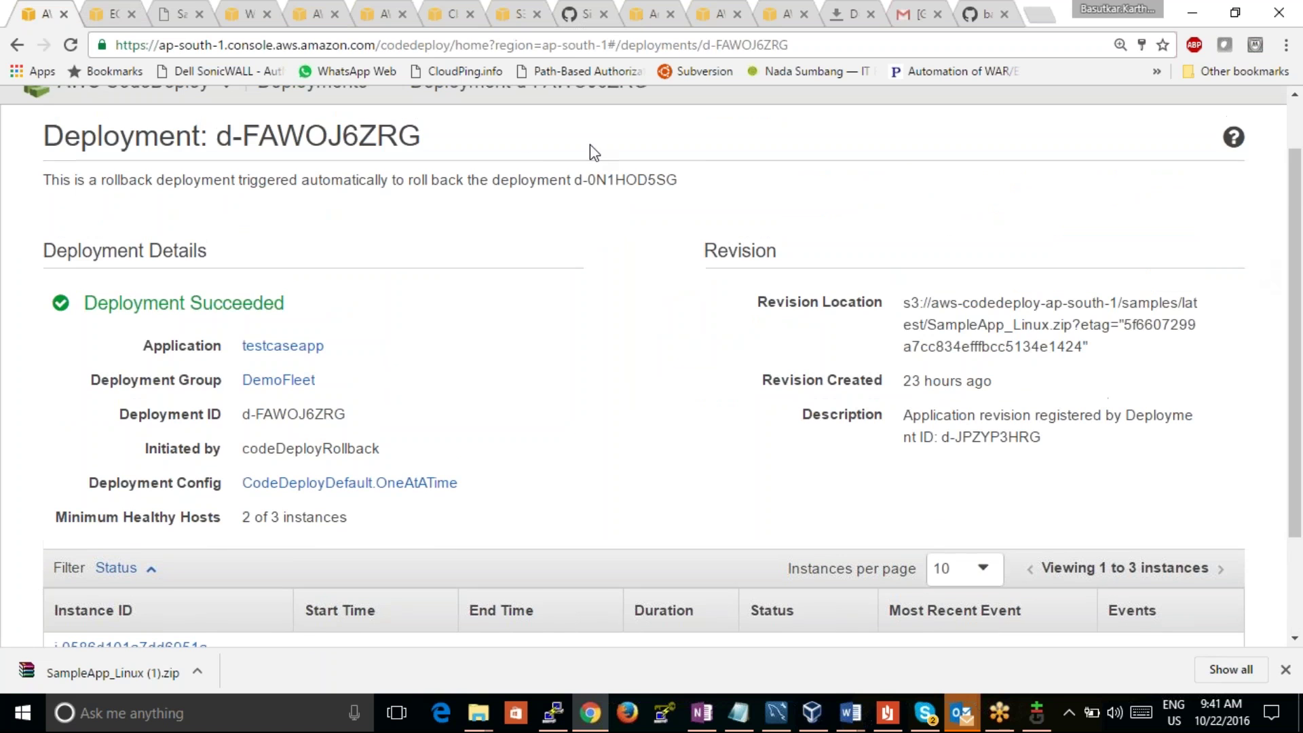
left_click(114, 15)
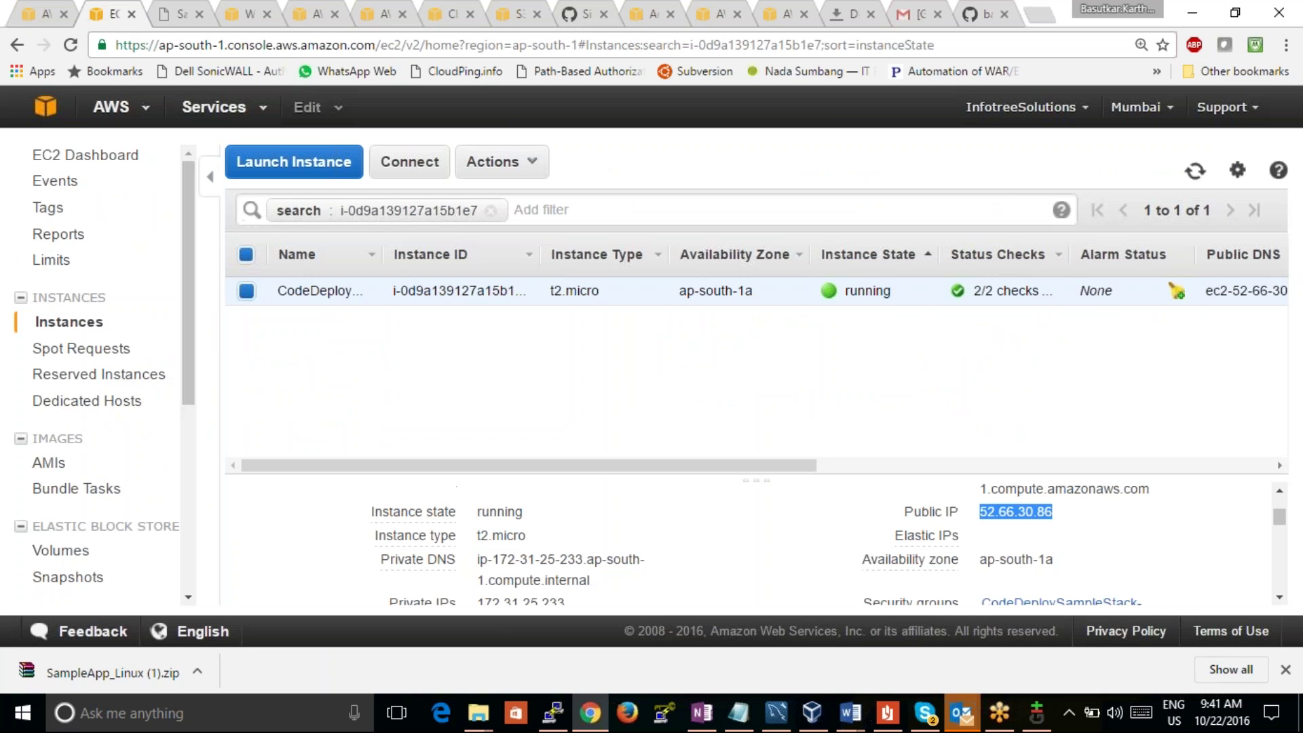
left_click(160, 17)
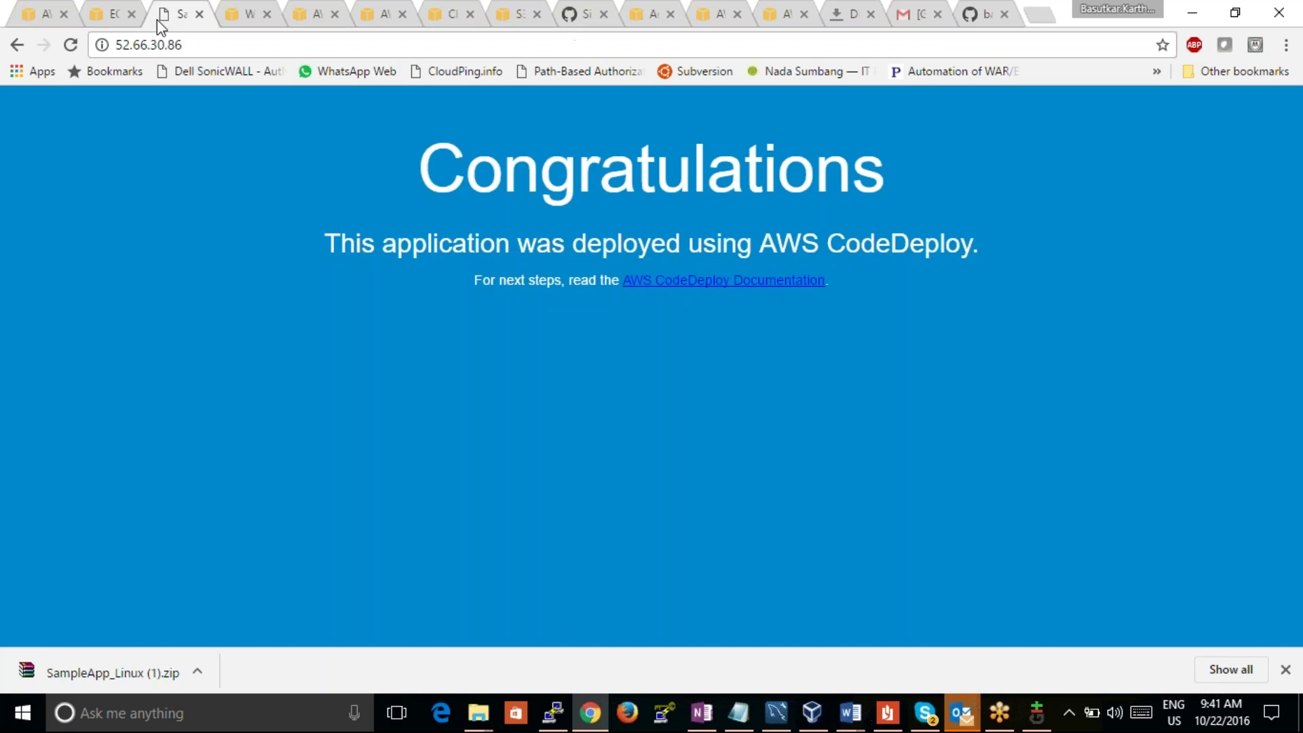
left_click(243, 24)
left_click(44, 15)
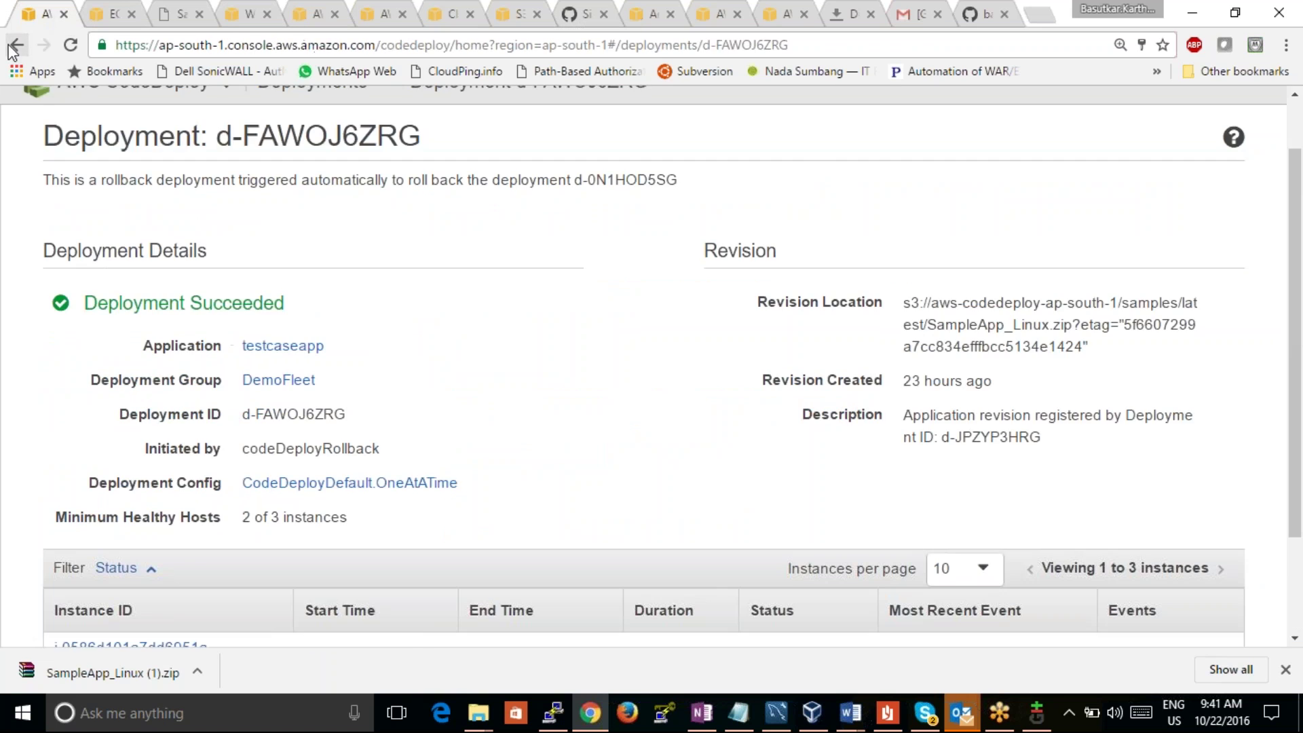
left_click(151, 304)
Step: Choose testcaseapp as the application and DemoFleet as the deployment group
left_click(436, 316)
left_click(413, 360)
left_click(415, 382)
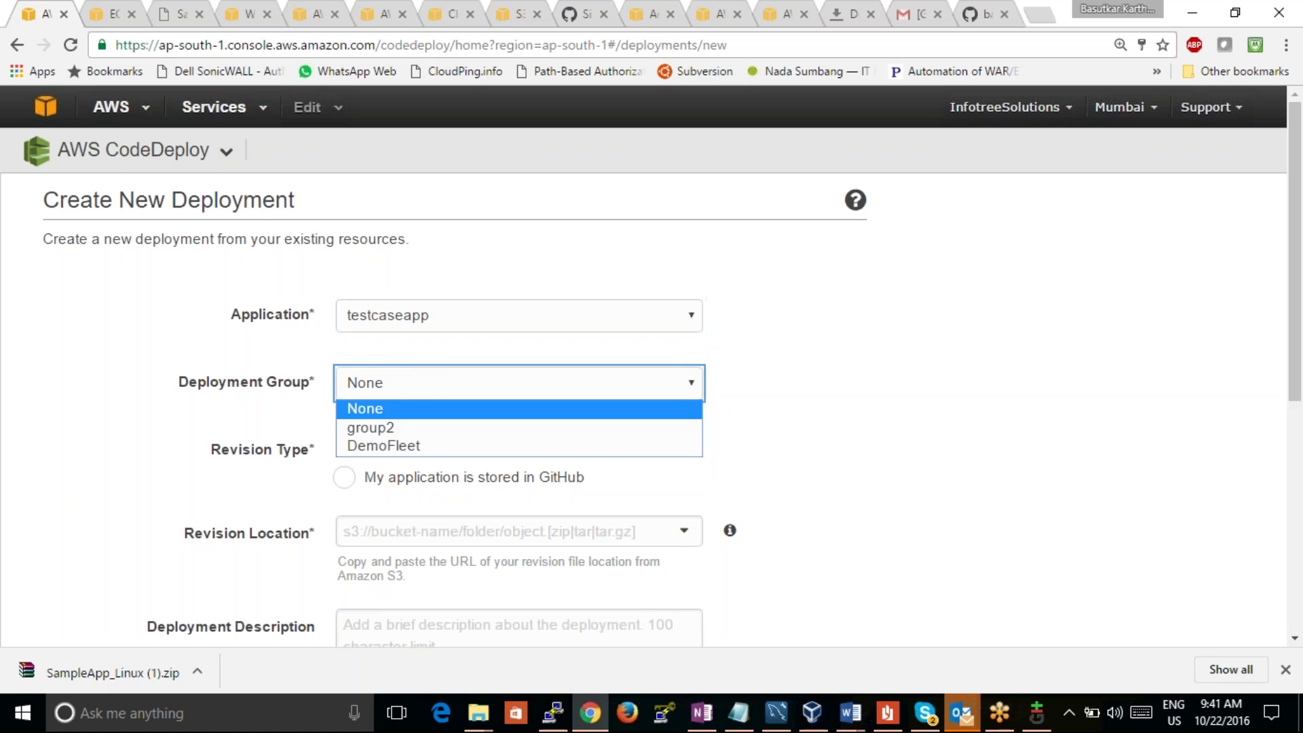
left_click(412, 448)
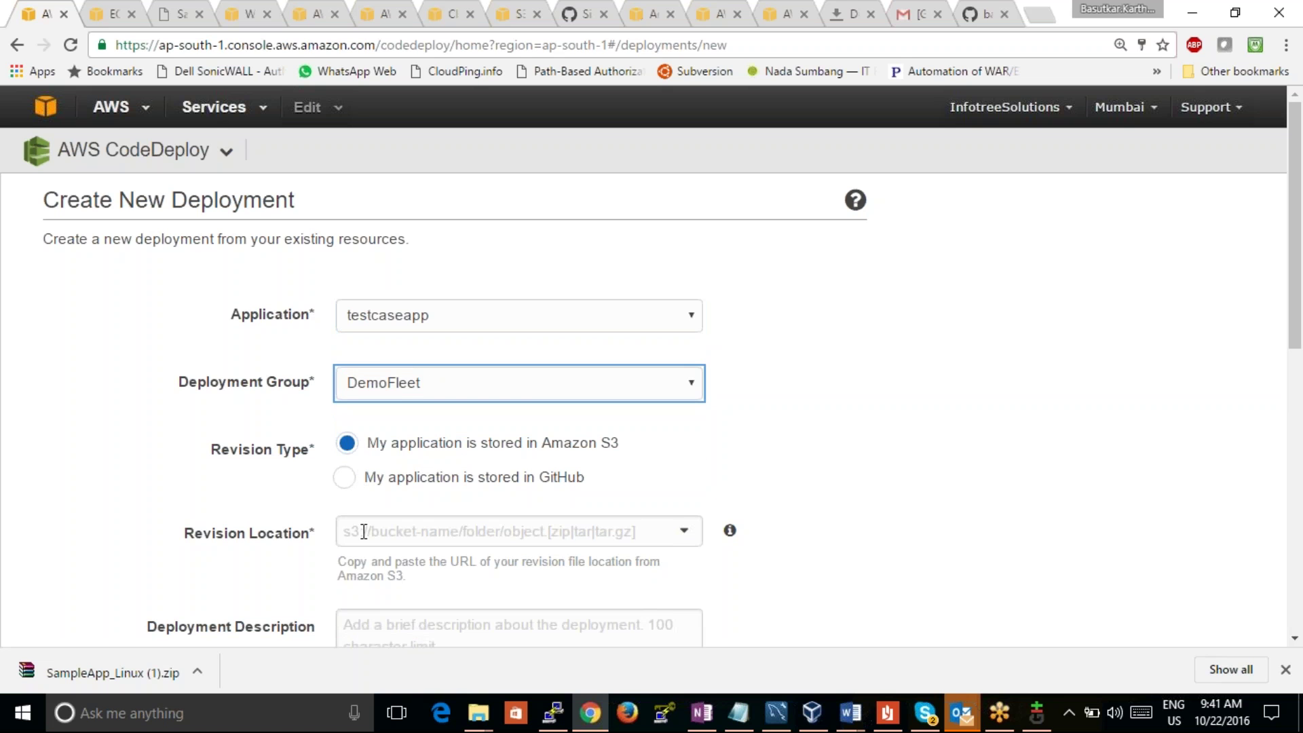
Step: Paste the SampleApp_Linux.zip URL as the revision location, rewritten with an s3:// prefix
left_click(364, 532)
key("ctrl+v")
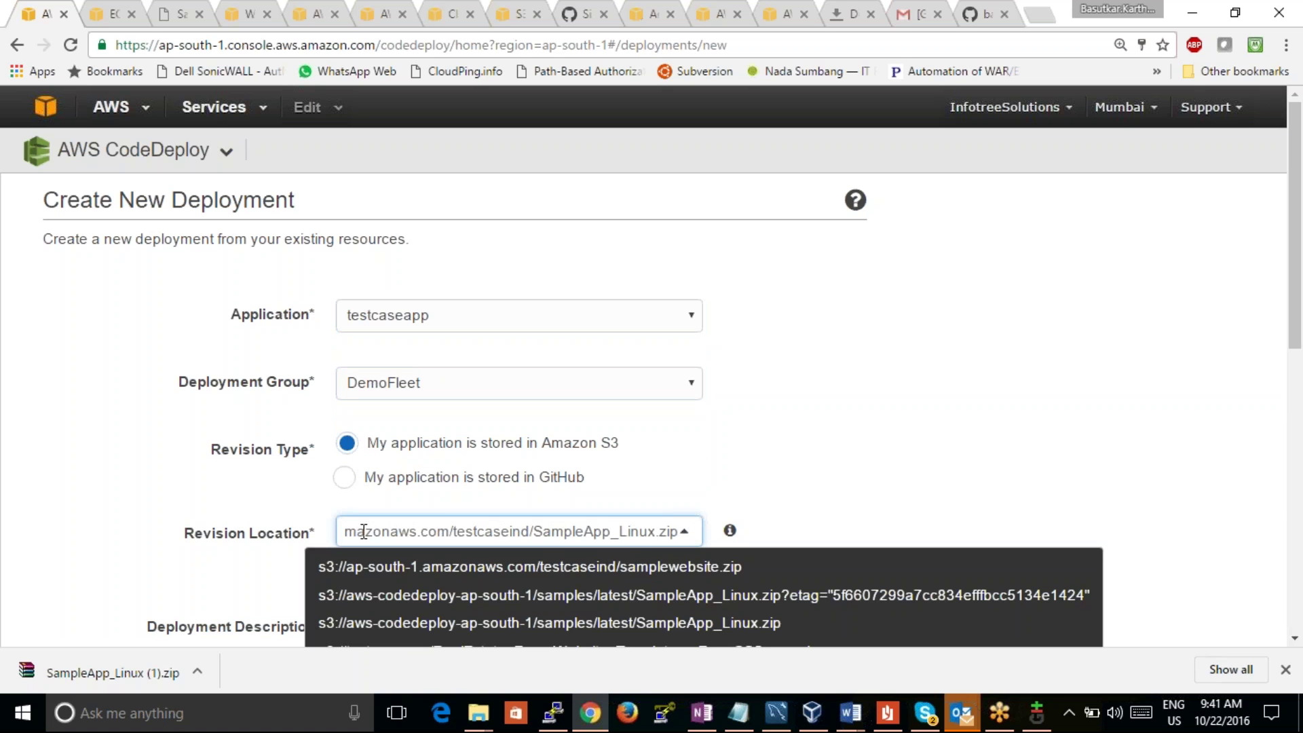
key("Home")
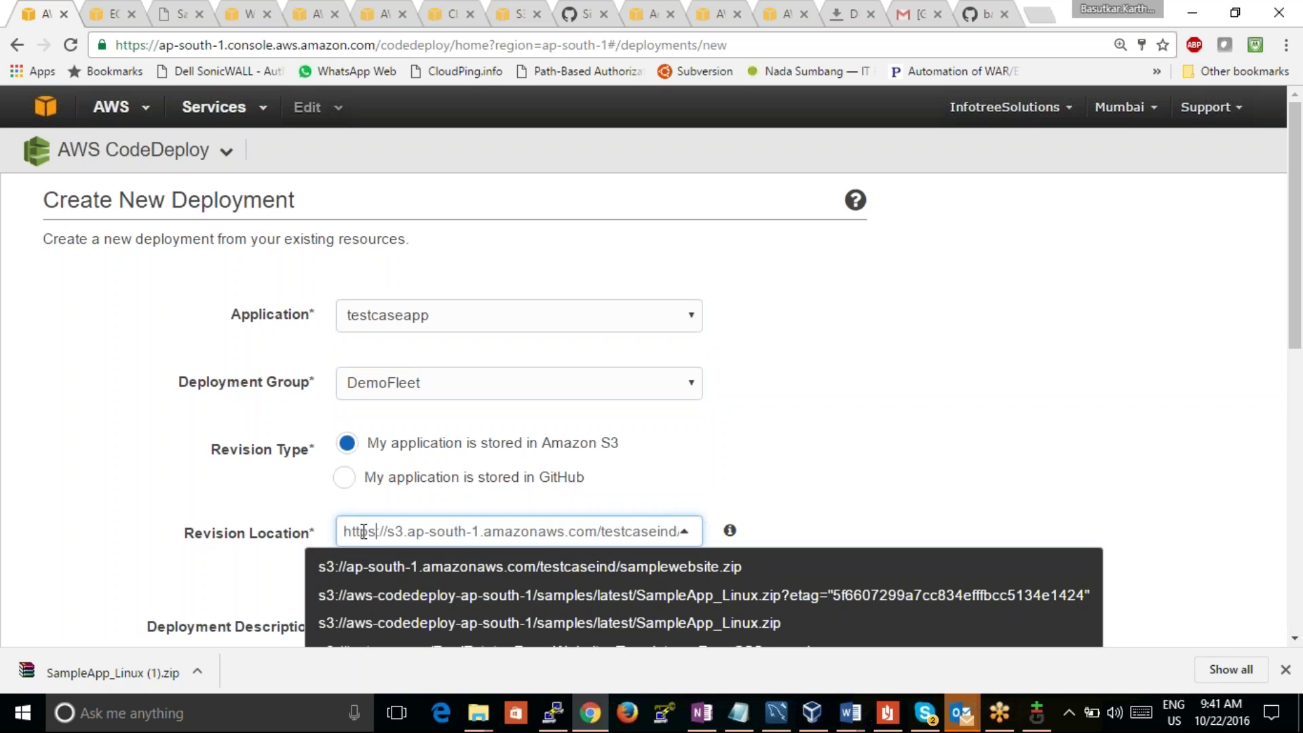
key("BackSpace")
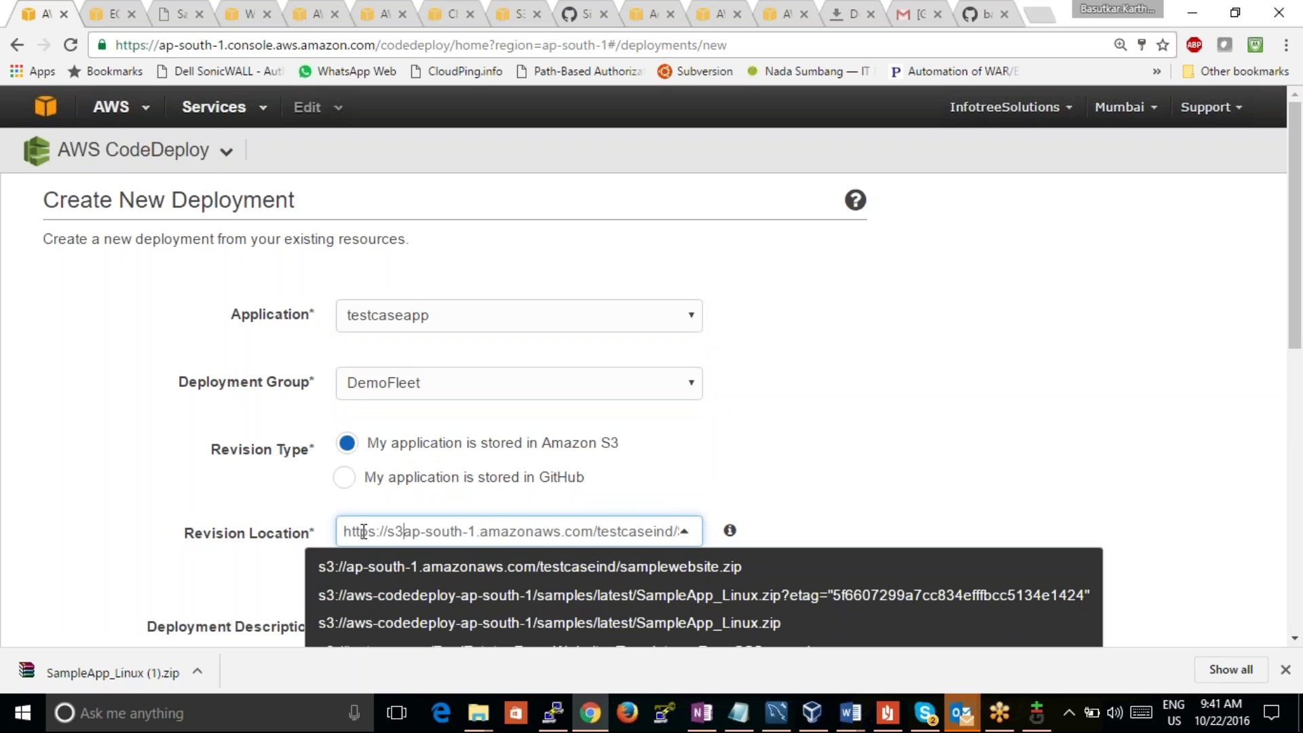
type("://")
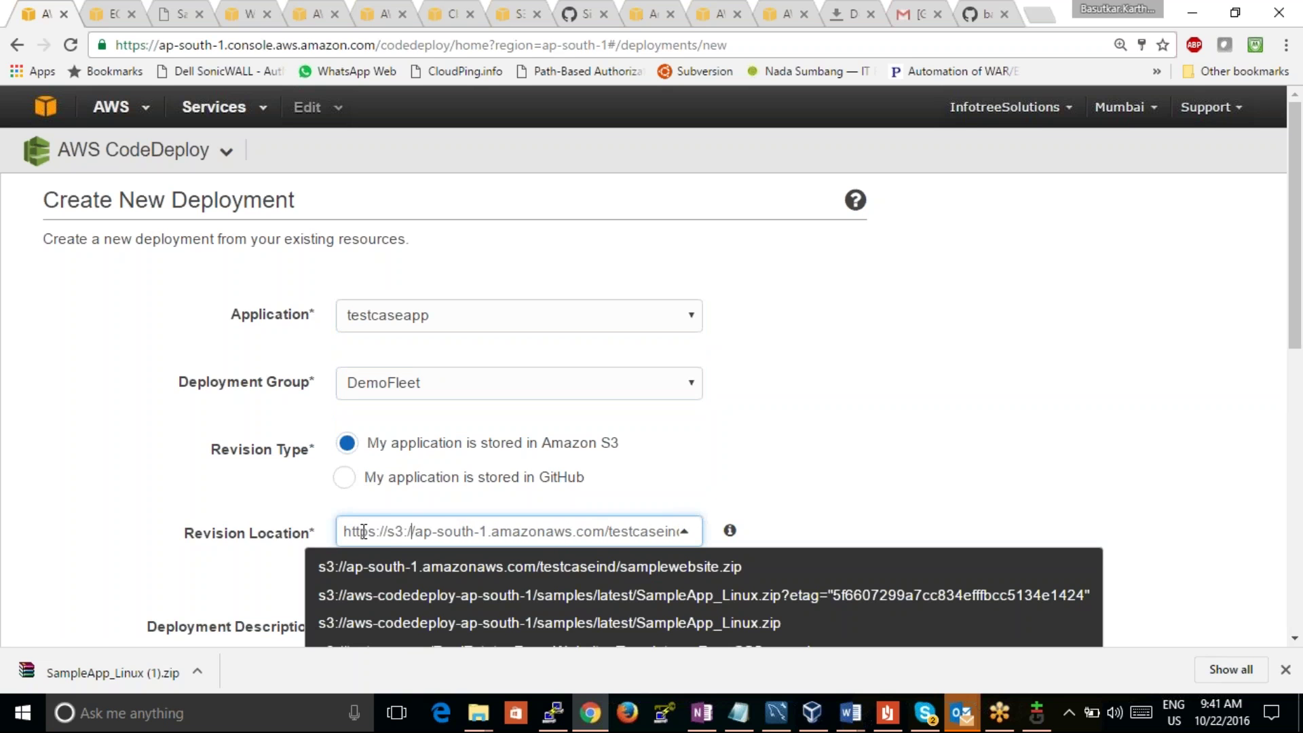
key("BackSpace")
key("BackSpace")
key("BackSpace")
key("BackSpace")
key("BackSpace")
key("BackSpace")
key("BackSpace")
key("BackSpace")
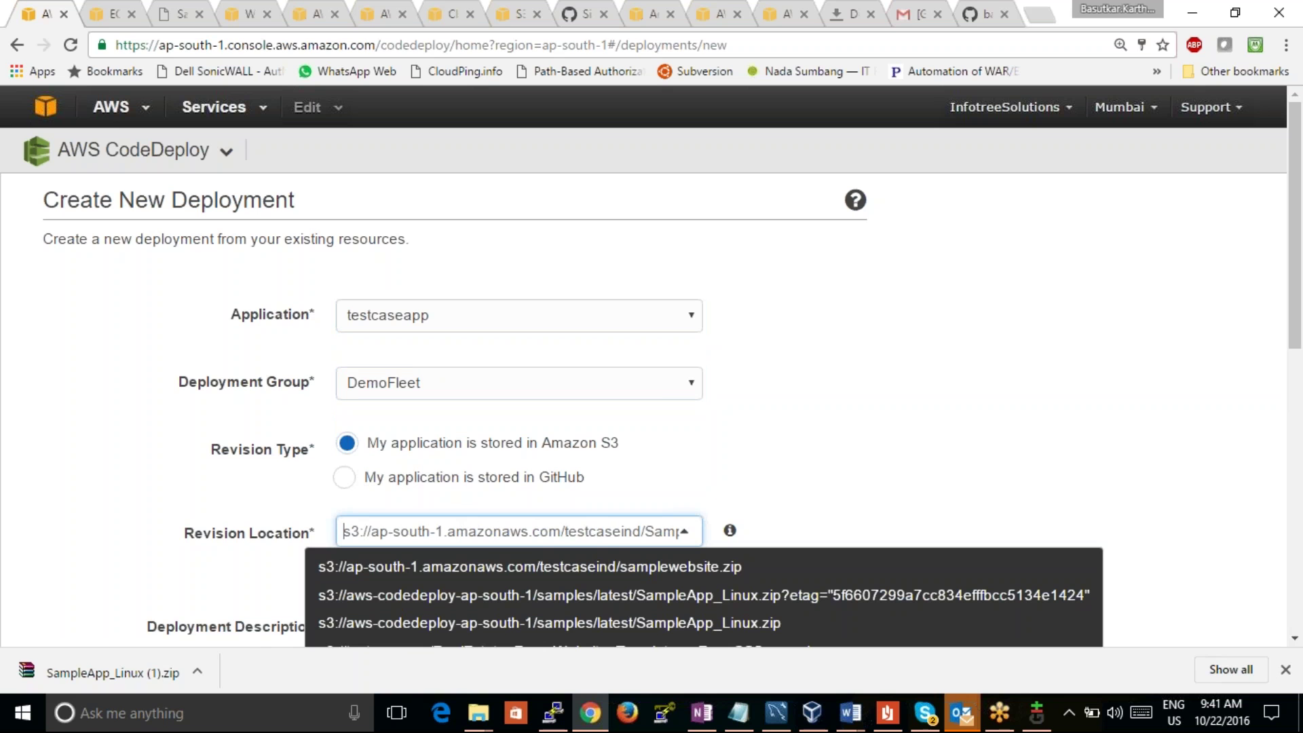
left_click(1241, 370)
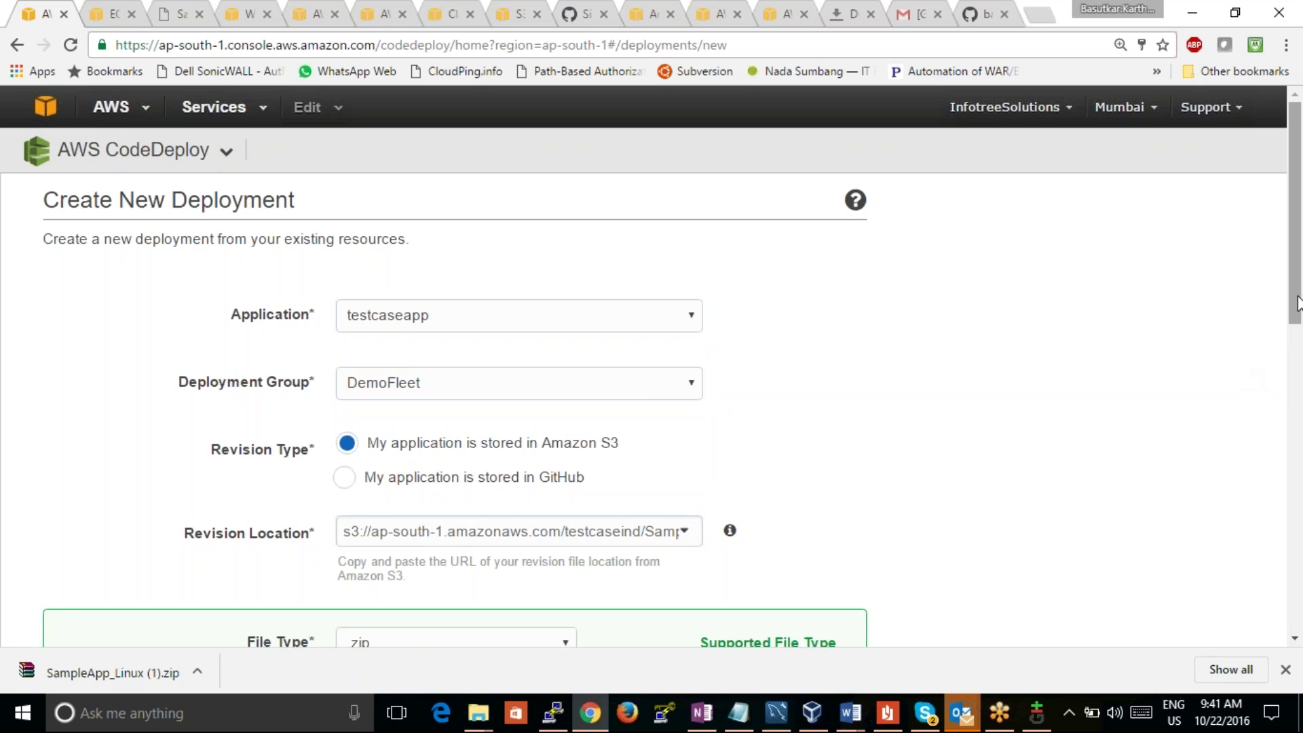
Step: Enable rollback when a deployment fails and launch the deployment
left_click_drag(1298, 302, 1298, 502)
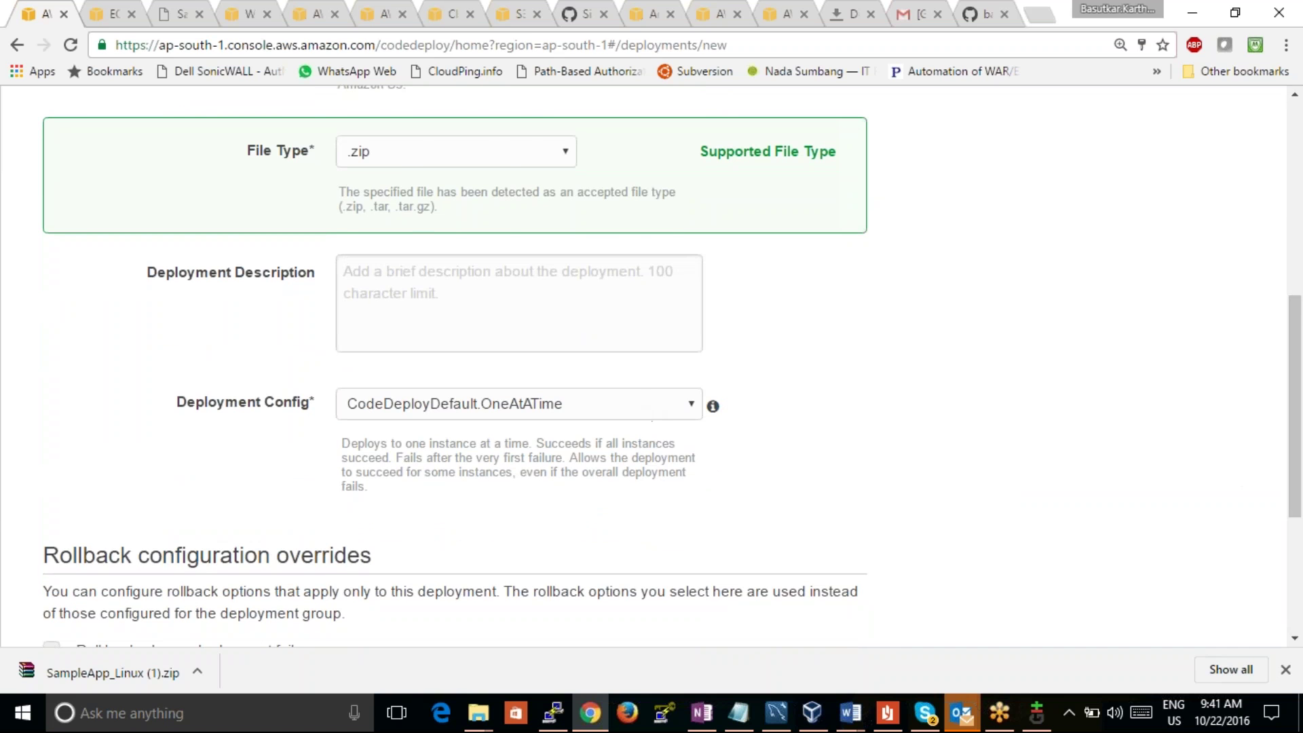
scroll(284, 458, "down", 4)
left_click(65, 445)
left_click(51, 367)
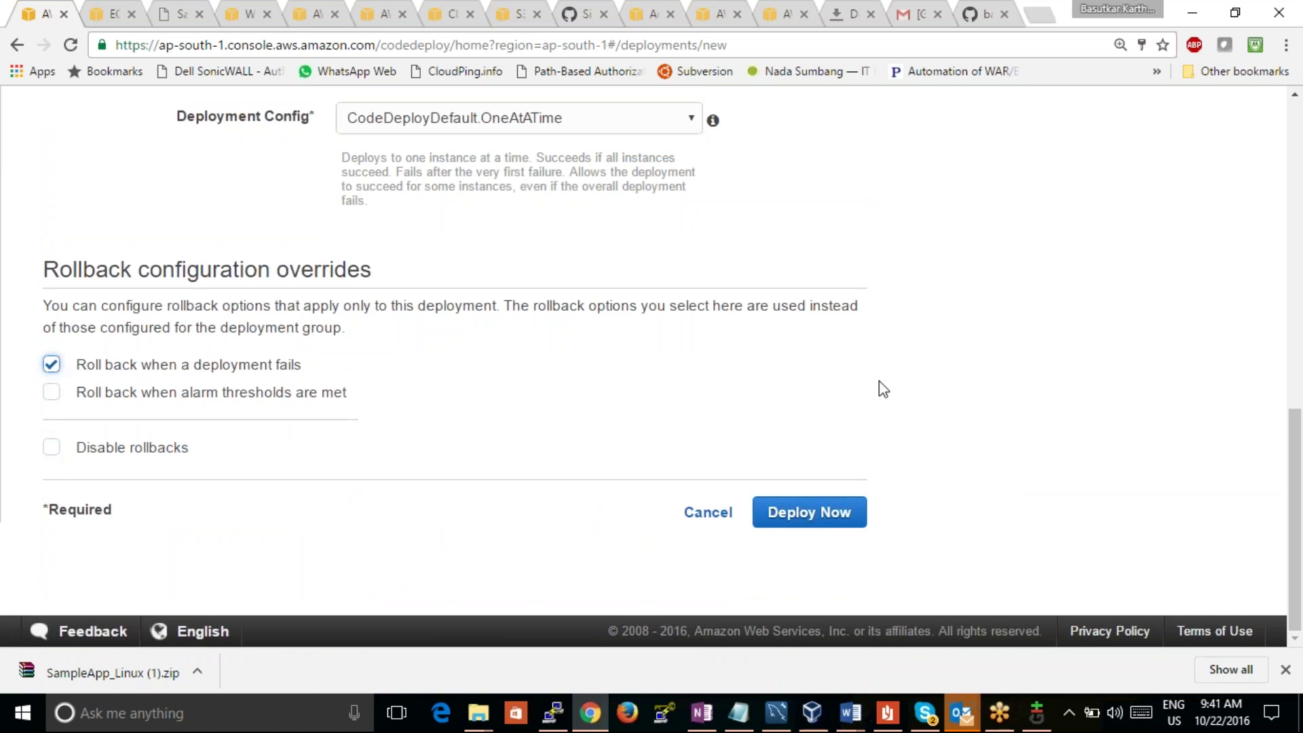
left_click(811, 512)
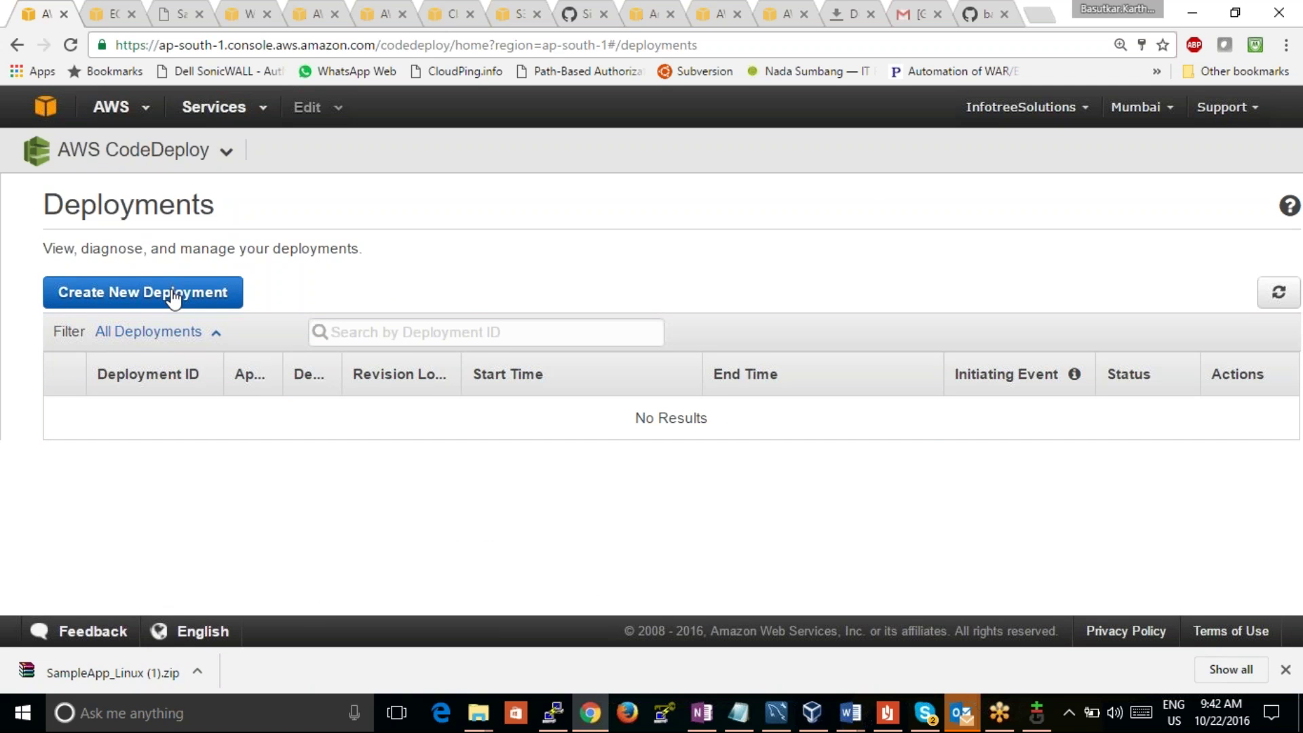
Step: Refresh All Deployments and review failed d-LWYDIU4SG and its rollback d-CE108J4SG
left_click(170, 332)
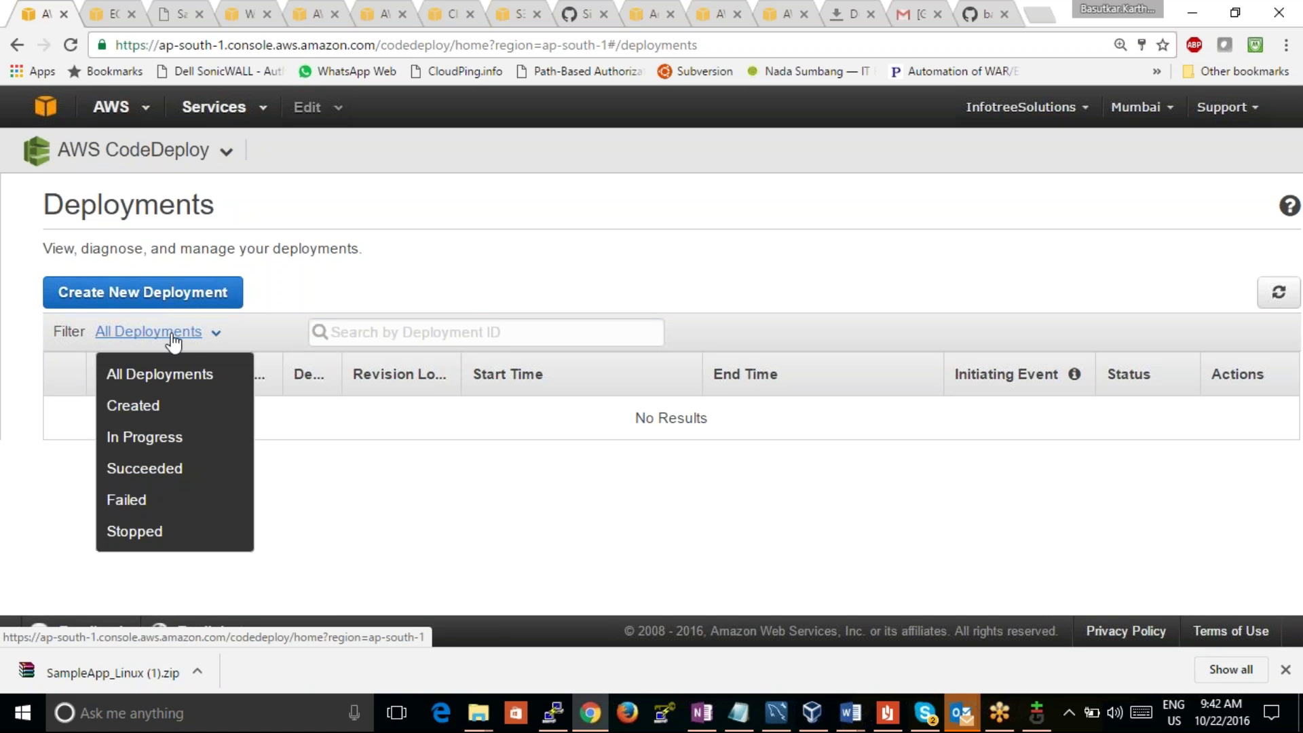
left_click(159, 374)
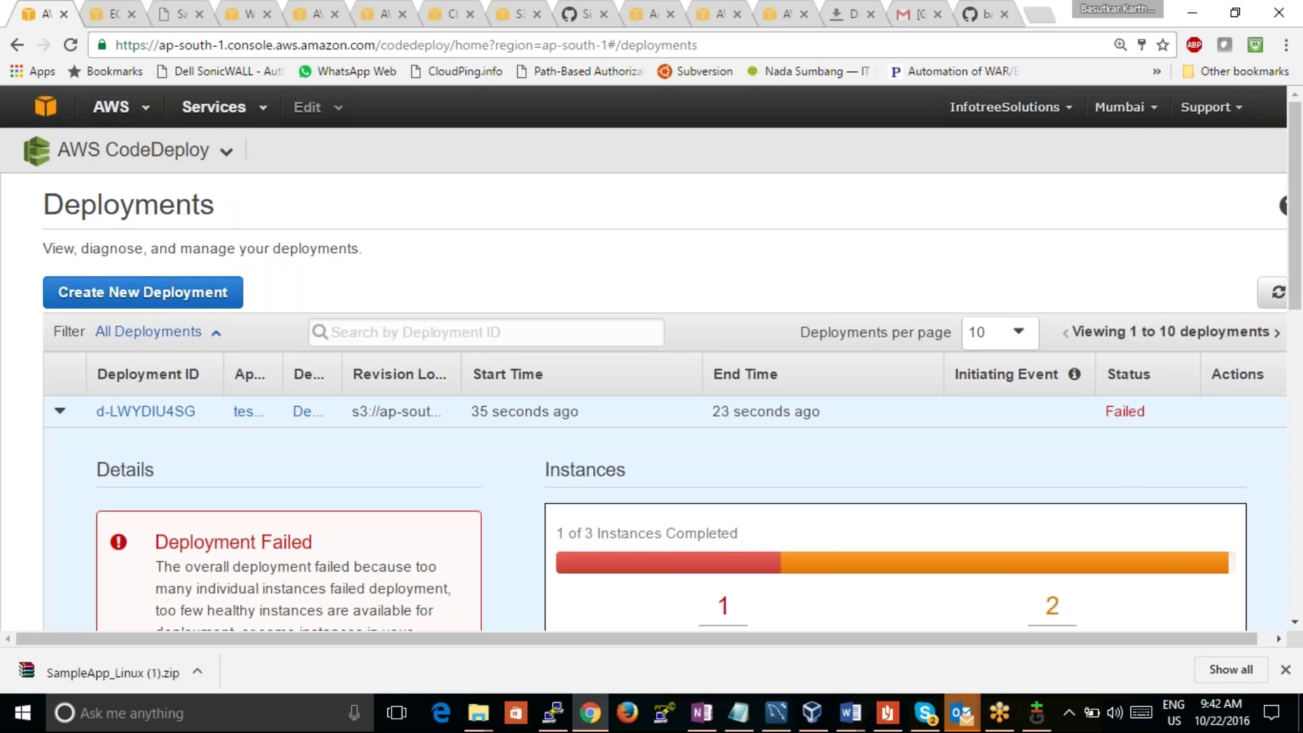
left_click_drag(1297, 244, 1297, 337)
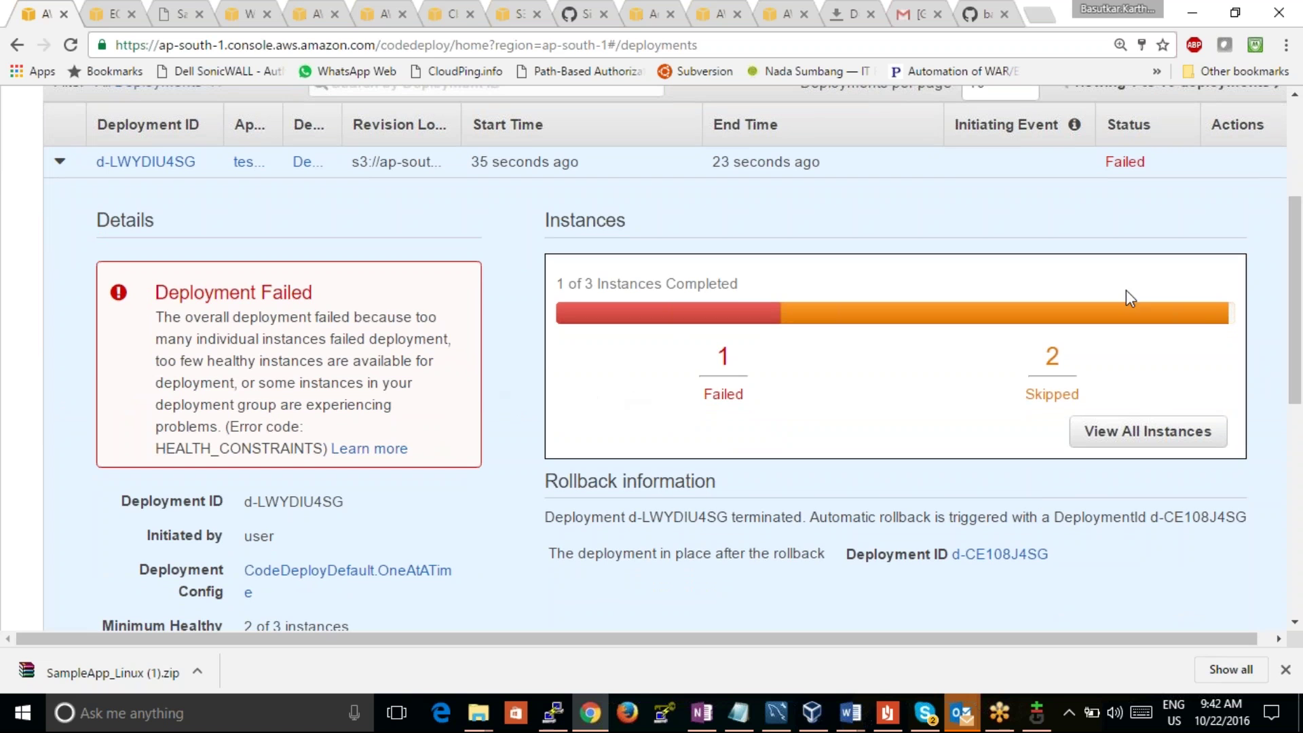
left_click_drag(1295, 261, 1299, 310)
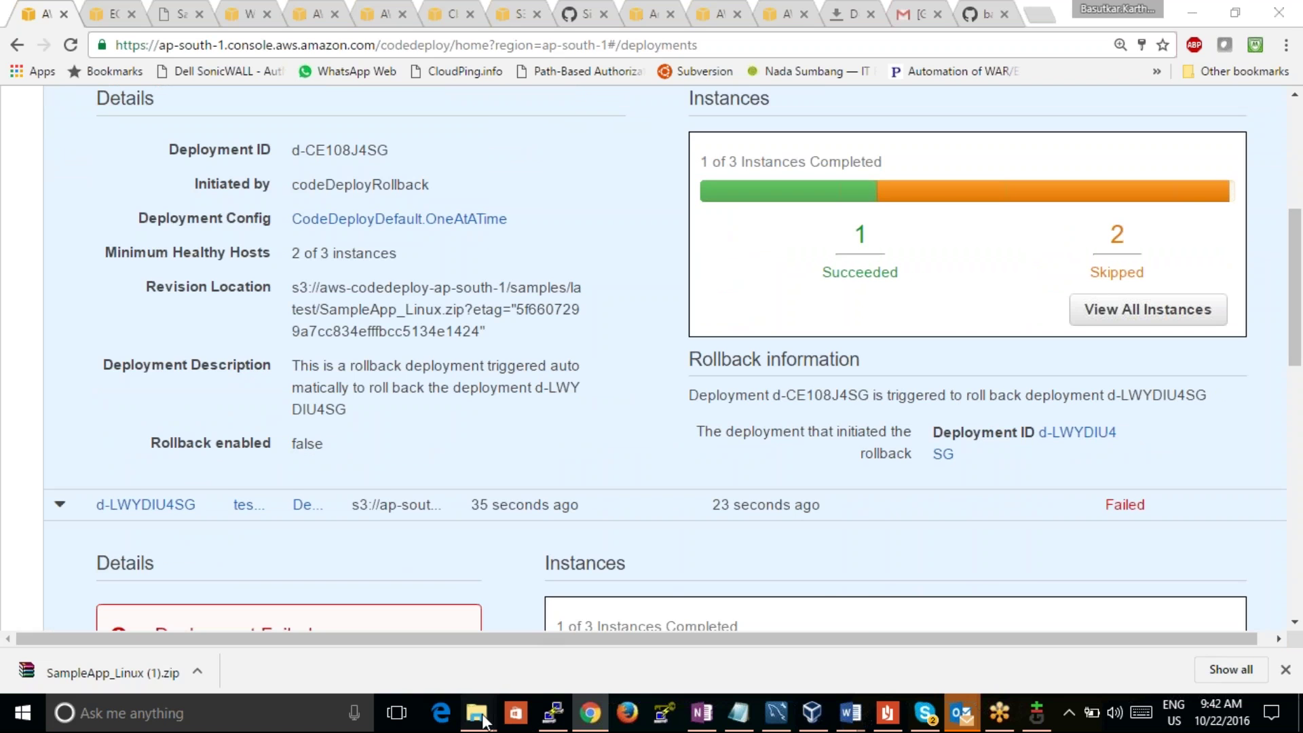
Step: Bring up the sample website folder window and move it aside to reveal the browser
mouse_move(478, 713)
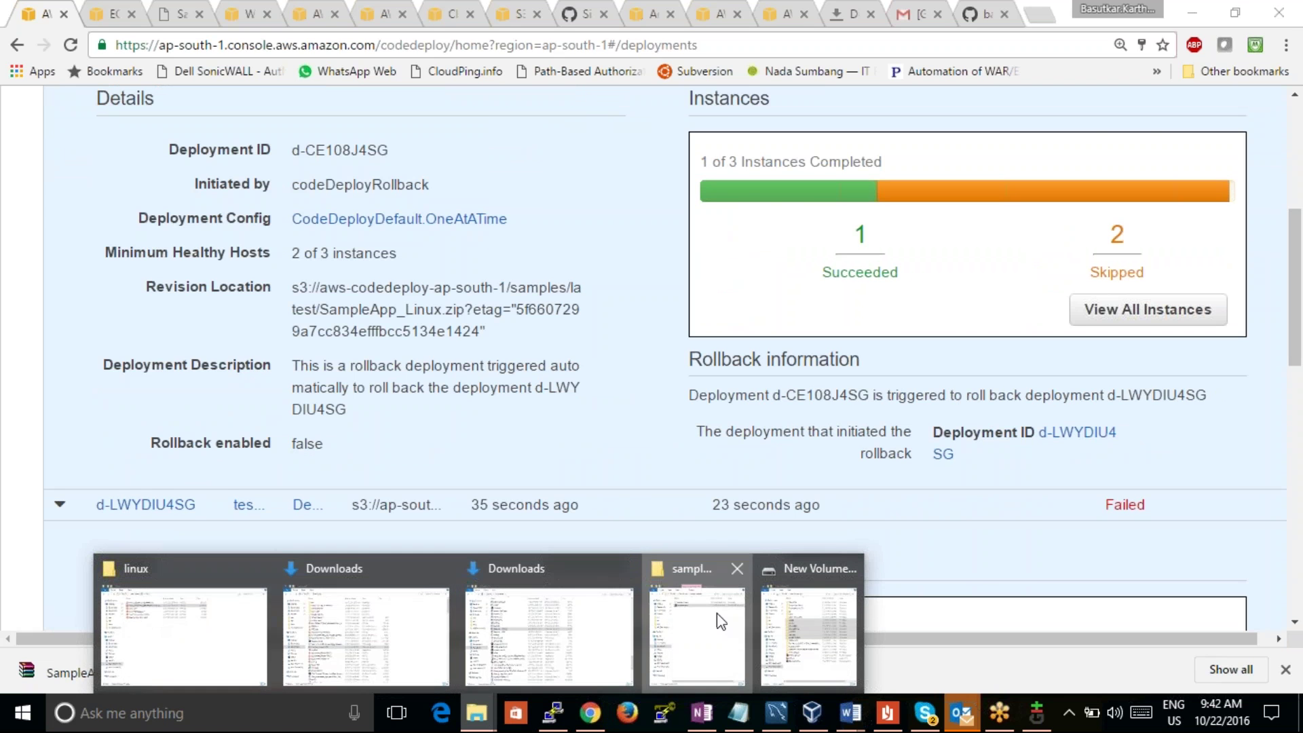
left_click(716, 614)
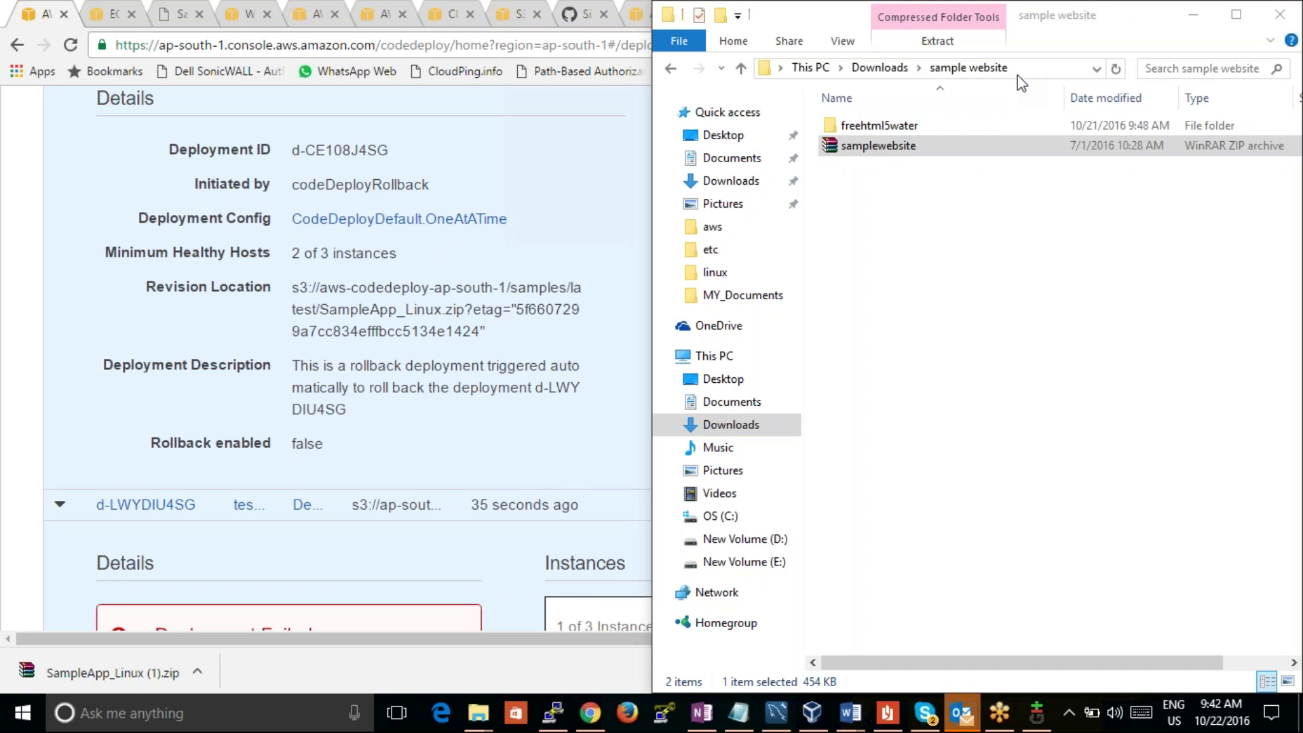
left_click(935, 144)
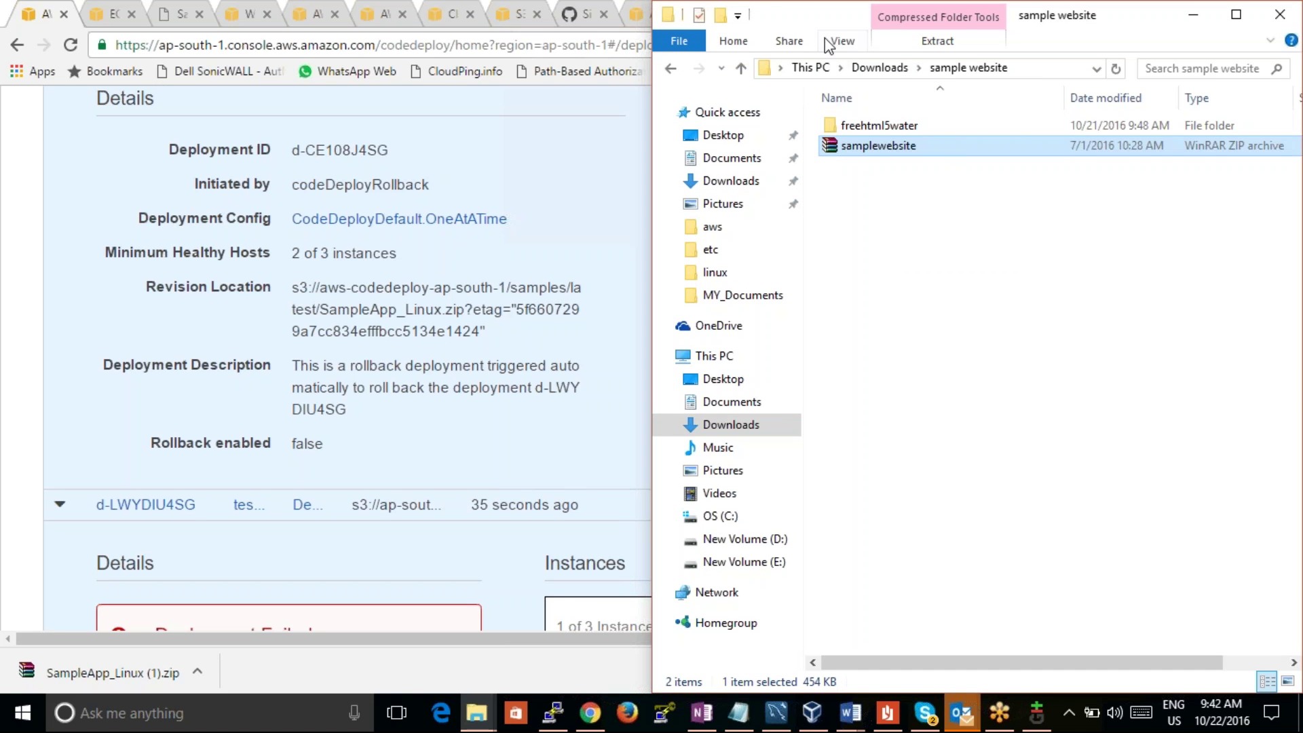
left_click_drag(827, 21, 1152, 53)
left_click_drag(1230, 95, 1018, 2)
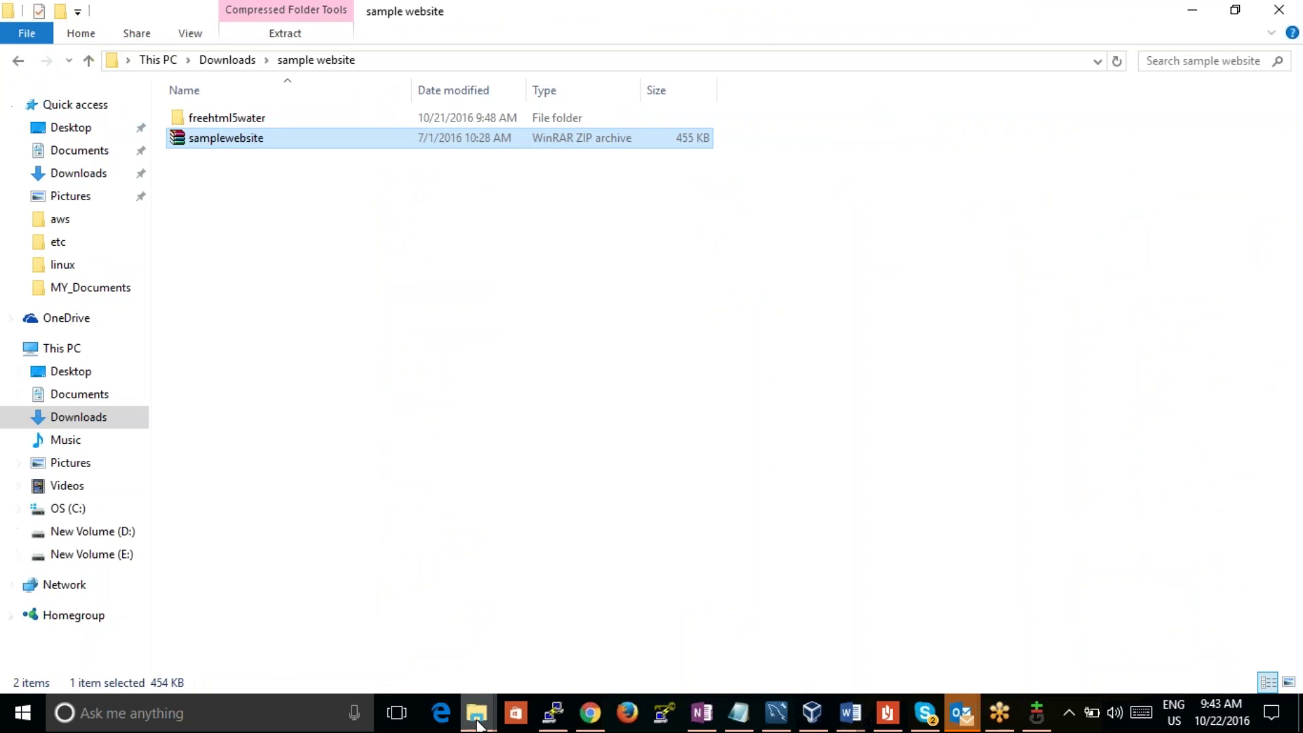
Step: Return to the browser and switch to the EC2 Instances page
left_click(476, 713)
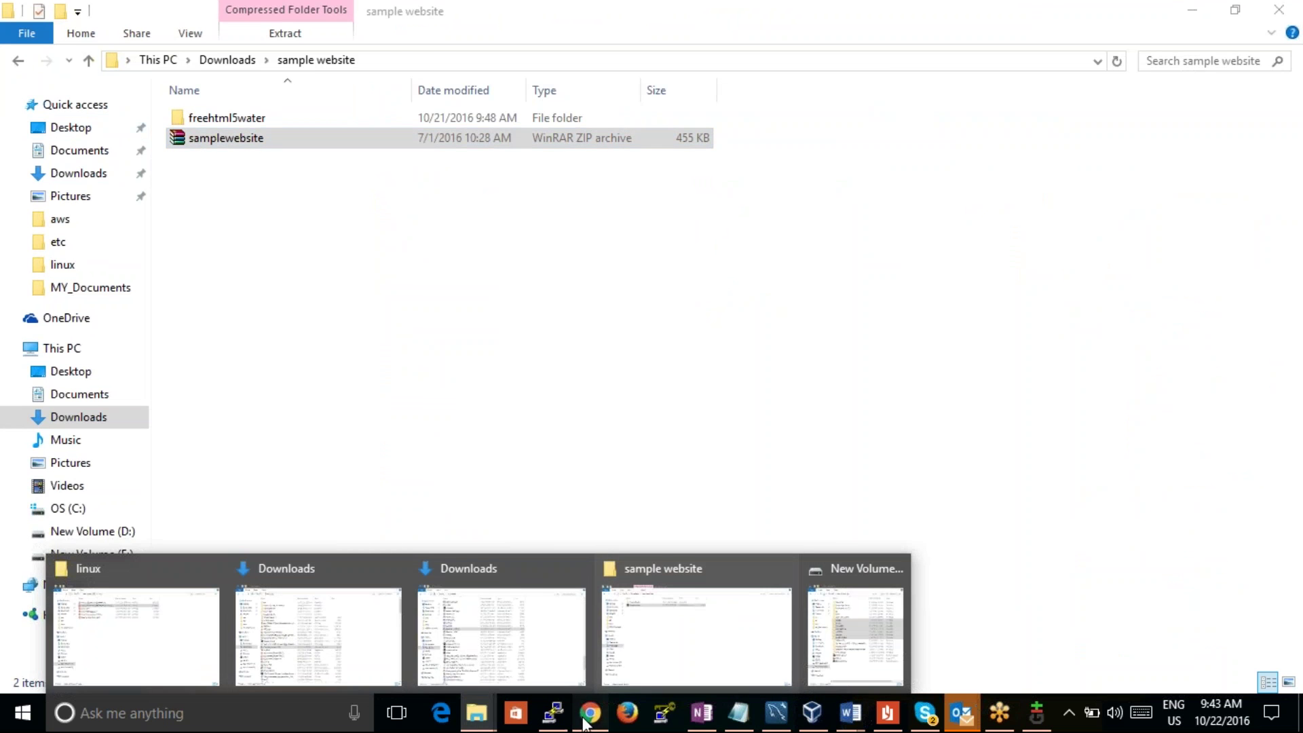
left_click(590, 713)
left_click(111, 16)
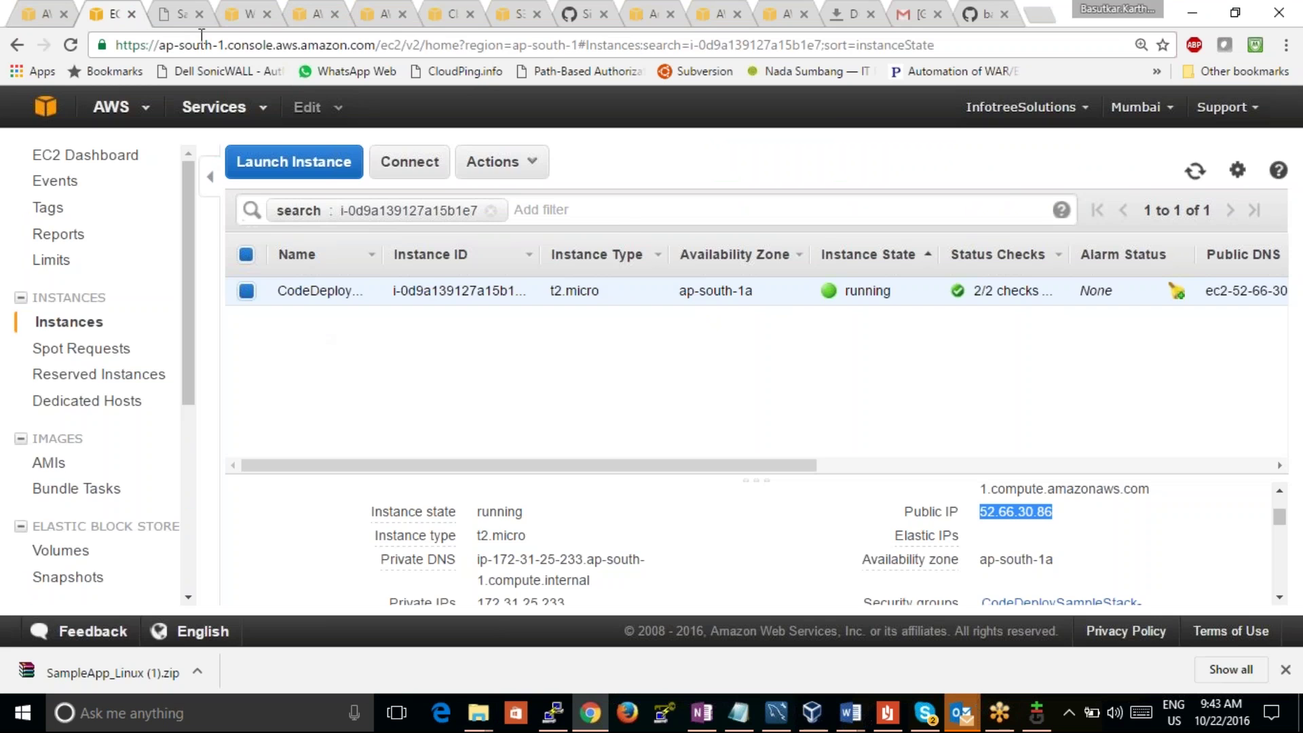
Step: View the Congratulations page, then use Extract Here on samplewebsite.zip in the sample website folder
left_click(190, 14)
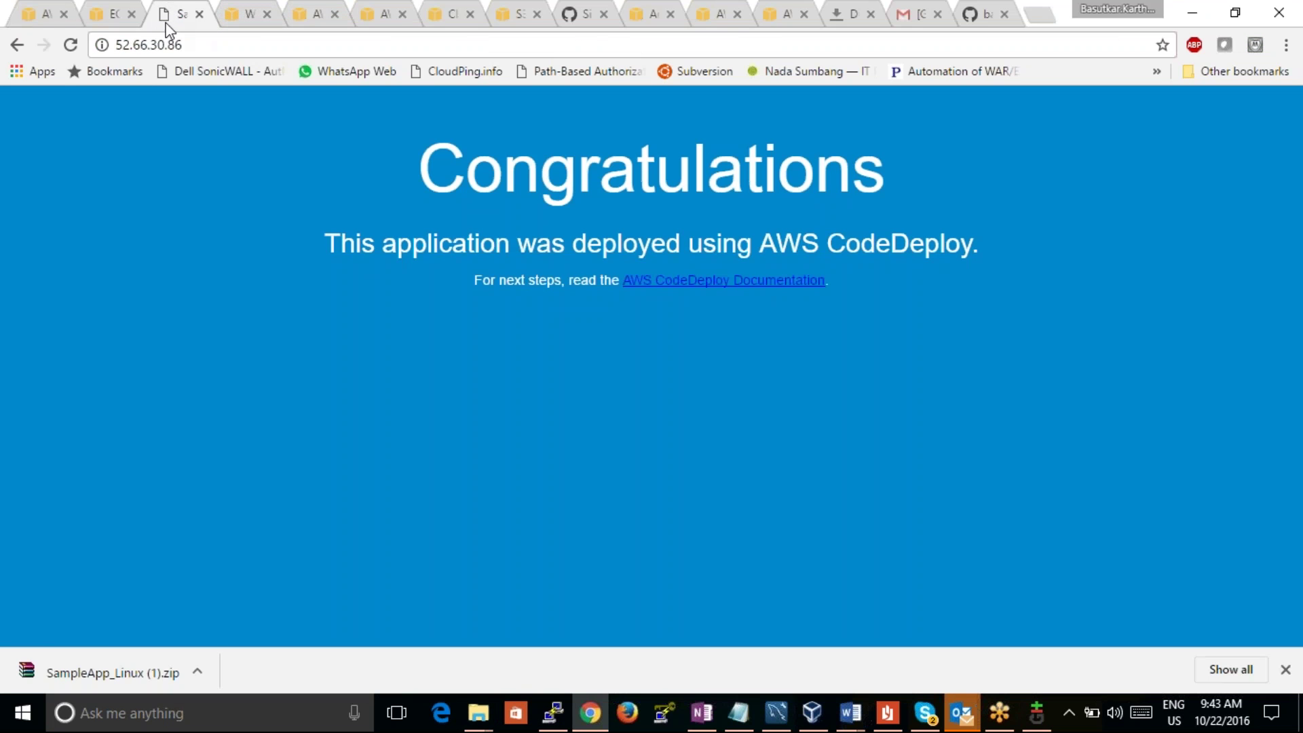
left_click(477, 716)
left_click(857, 659)
left_click(477, 712)
left_click(667, 653)
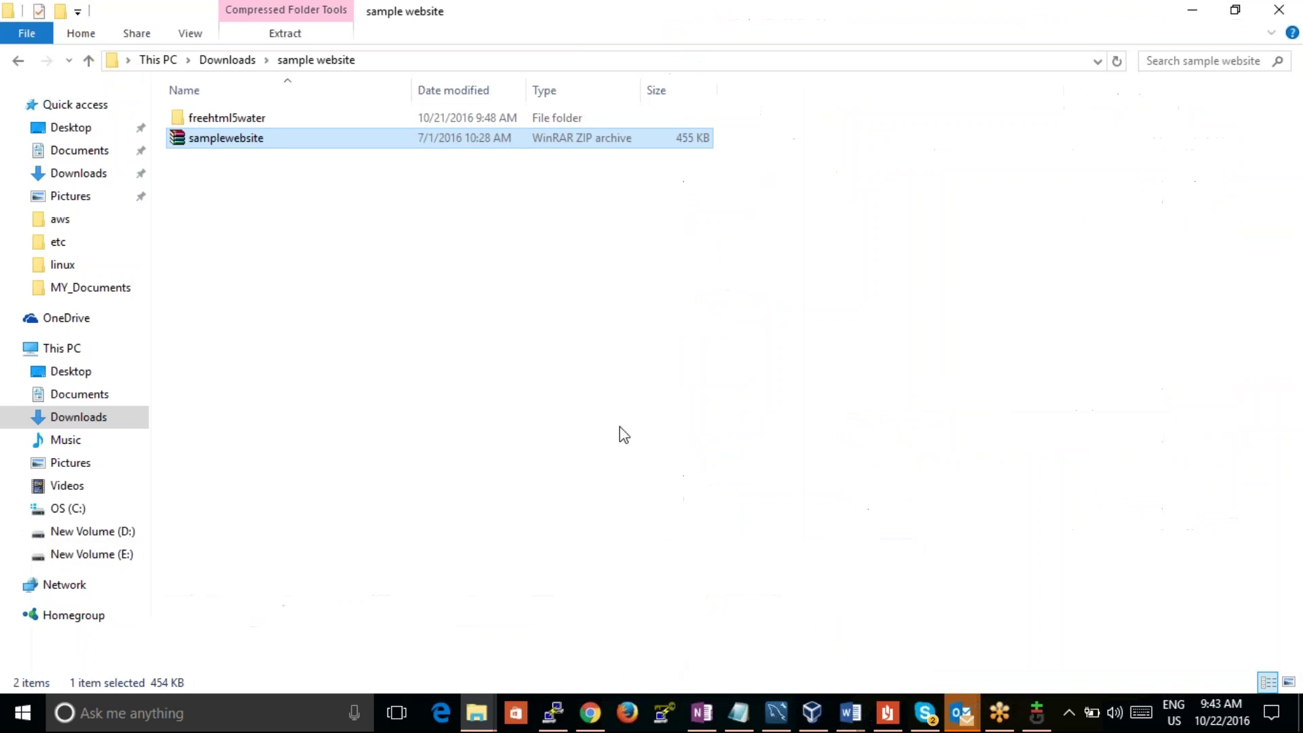
right_click(519, 143)
left_click(500, 197)
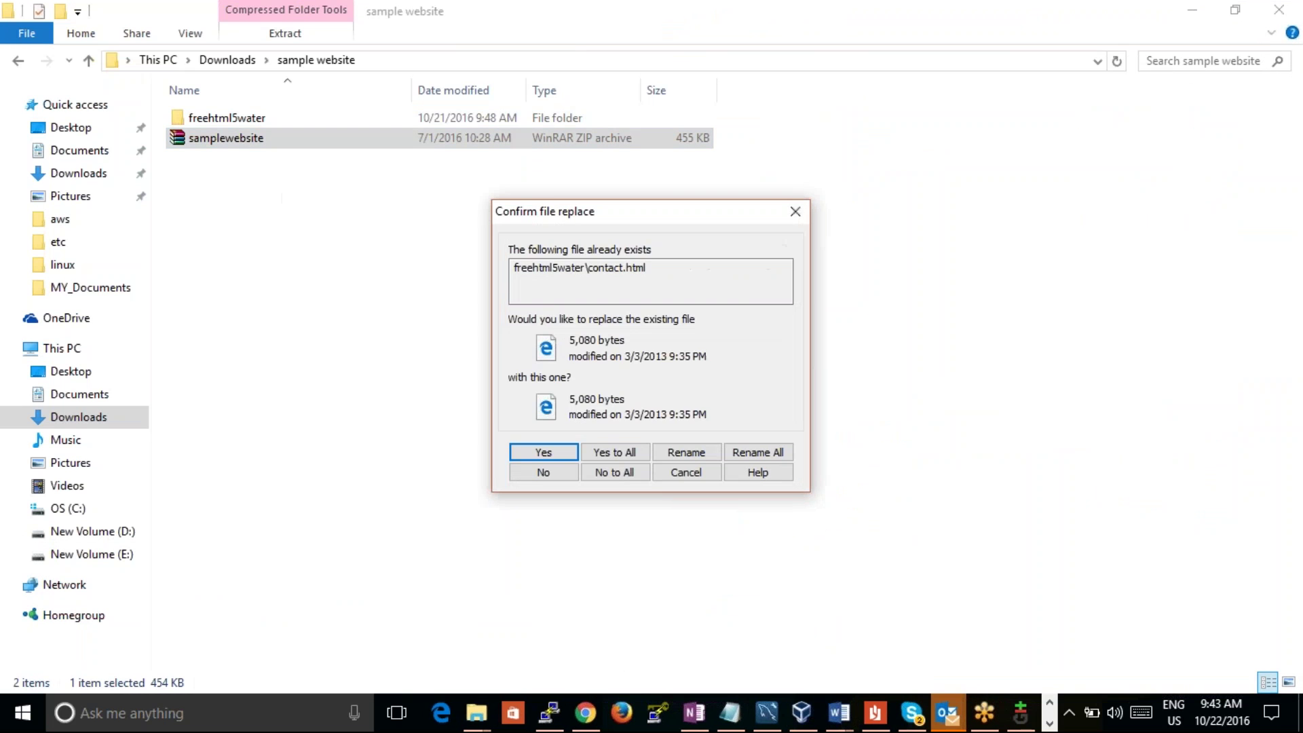
Step: Replace all files to finish extraction, then copy the SampleApp_Linux archive from Downloads
left_click(602, 451)
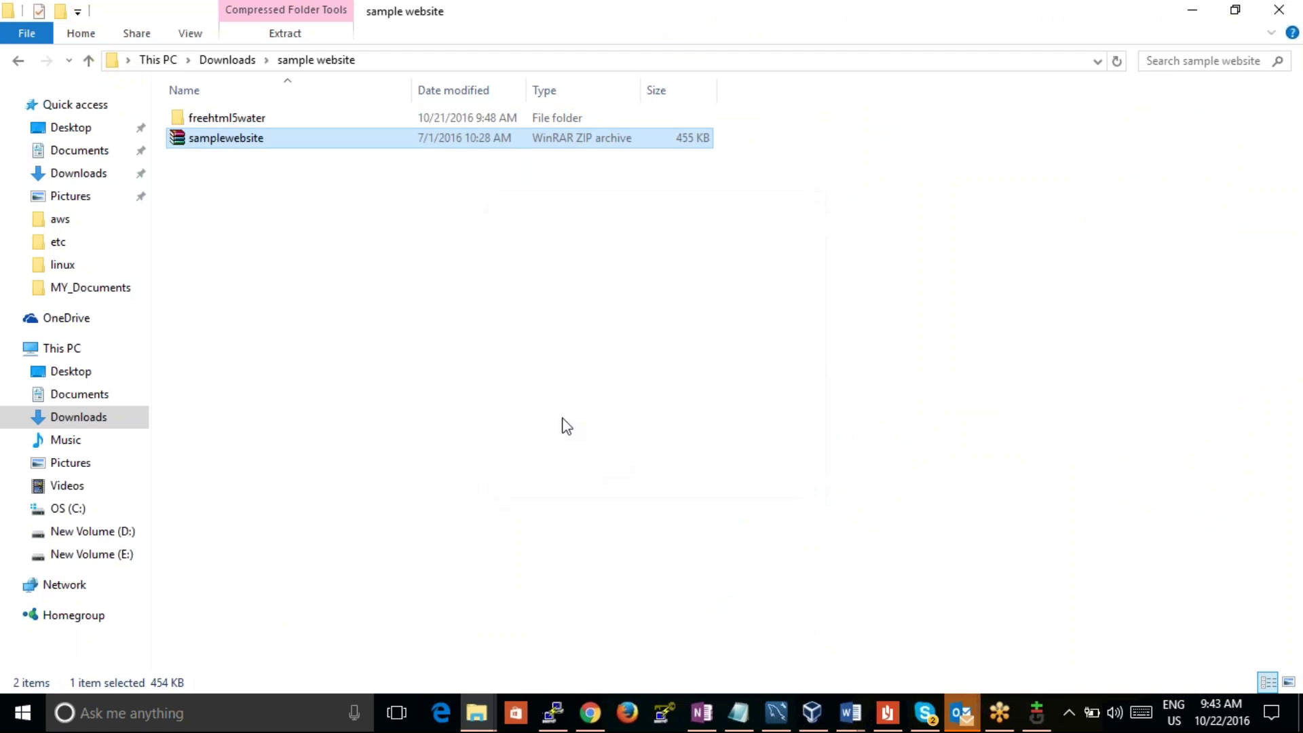
left_click(226, 60)
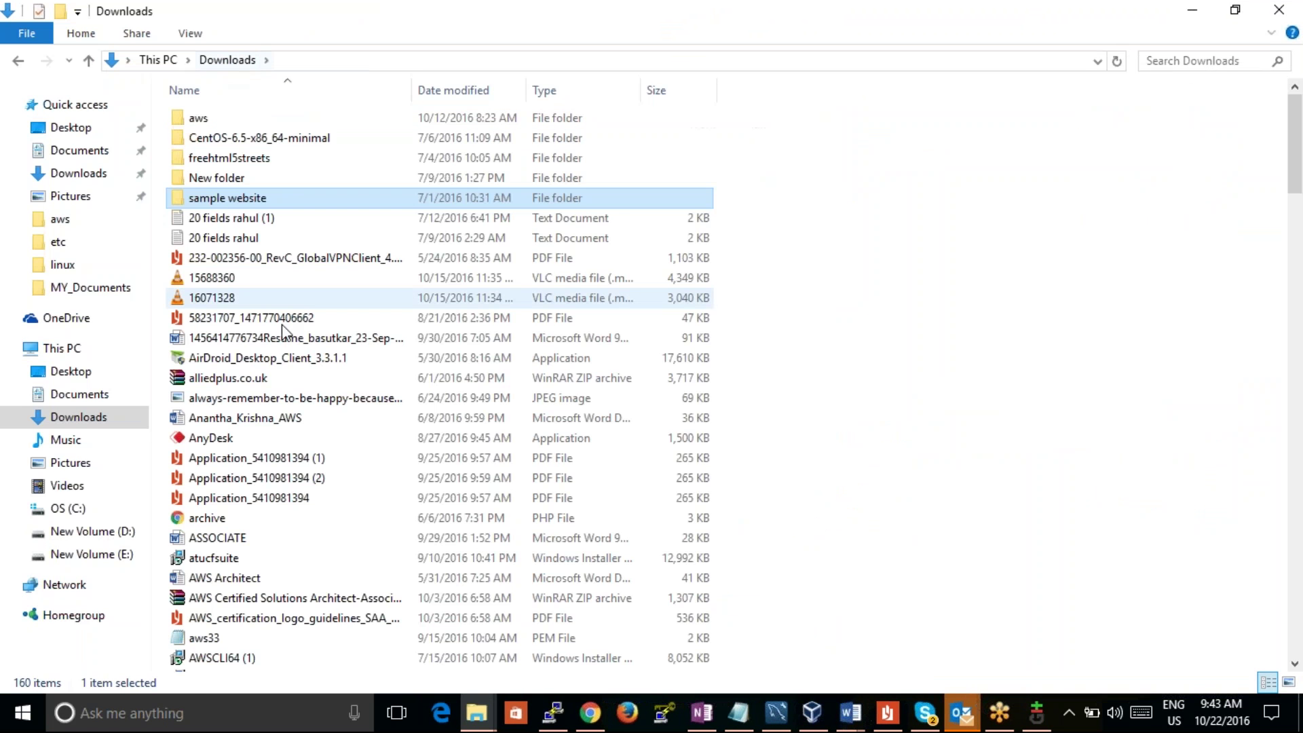
left_click(245, 459)
key("Page_Down")
key("Page_Down")
key("Page_Down")
key("Down")
key("s")
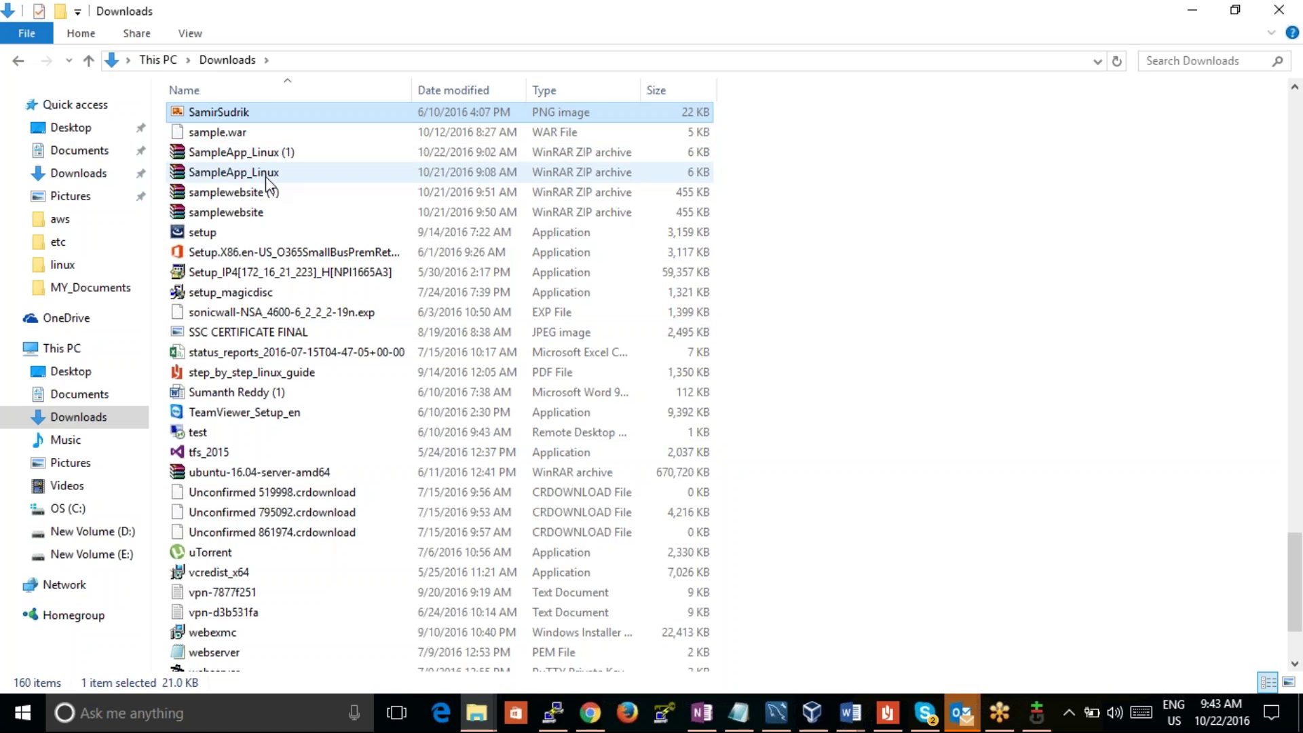
left_click(268, 175)
right_click(266, 179)
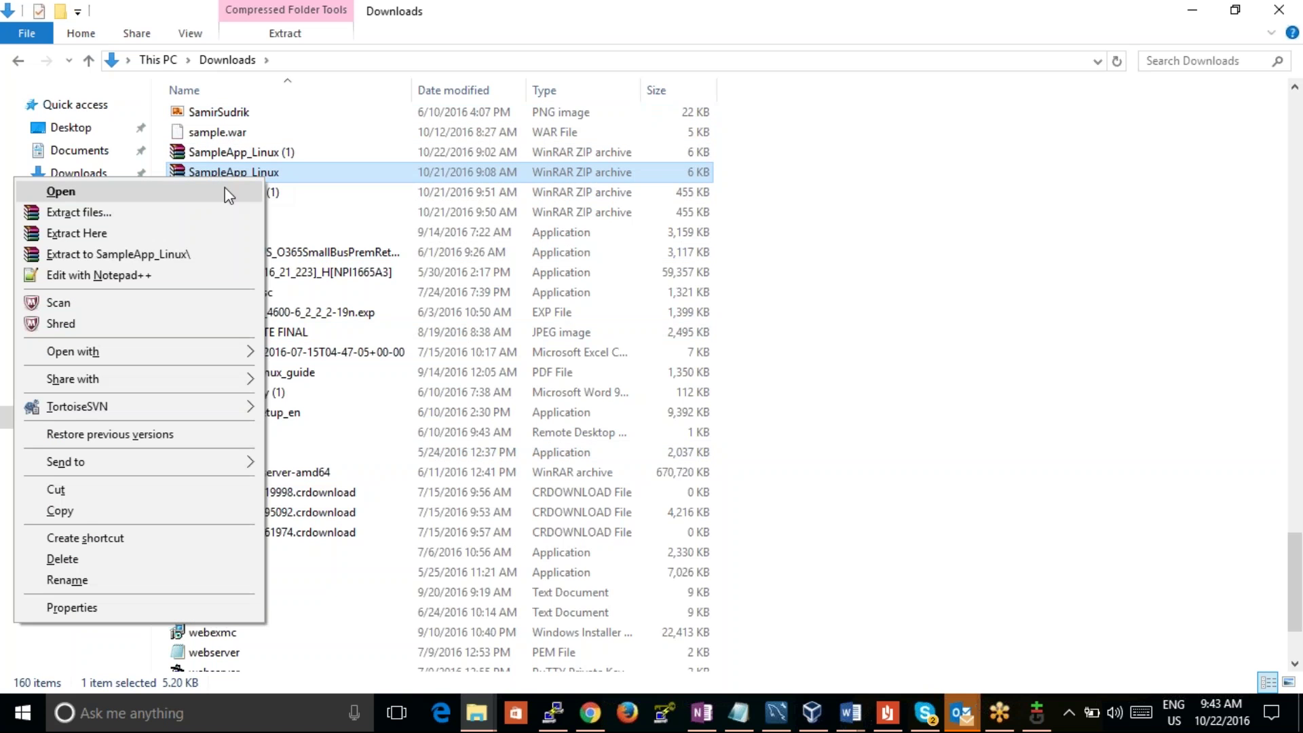
left_click(90, 515)
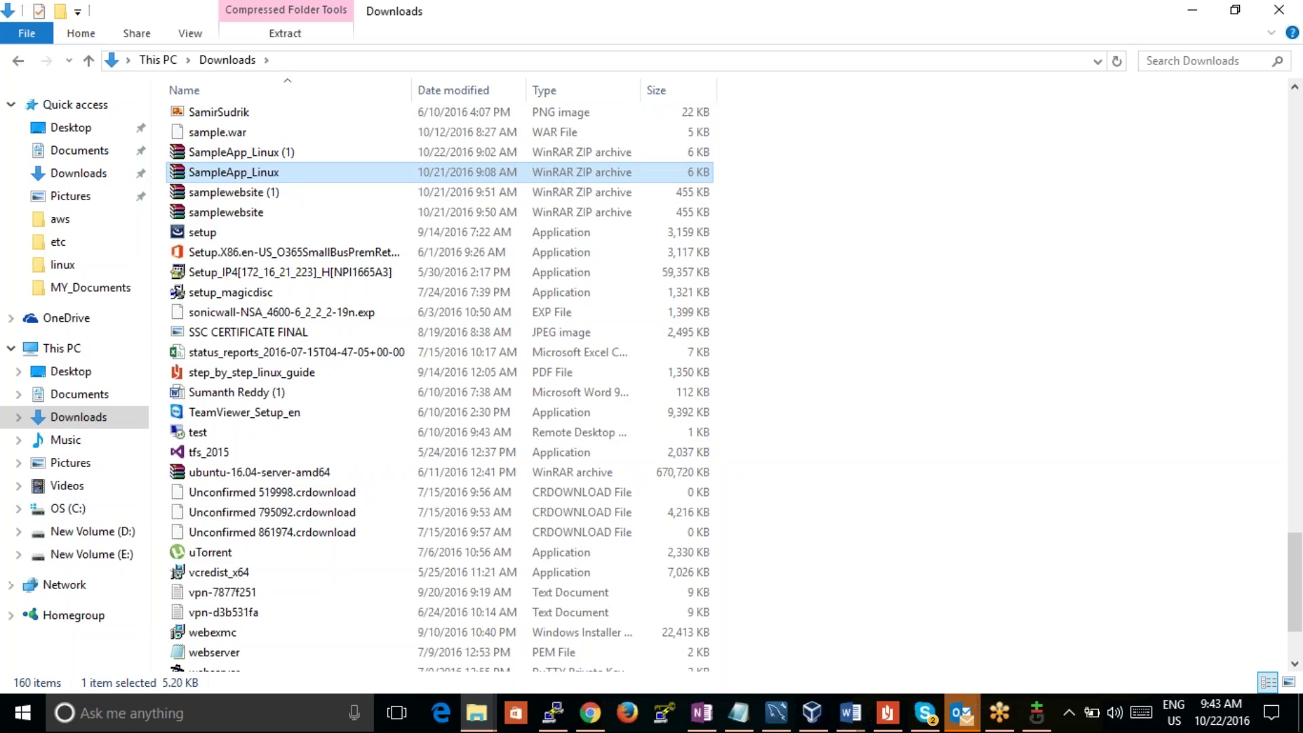
Step: Create a new folder inside D:\New folder and paste the SampleApp_Linux archive into it
left_click(112, 531)
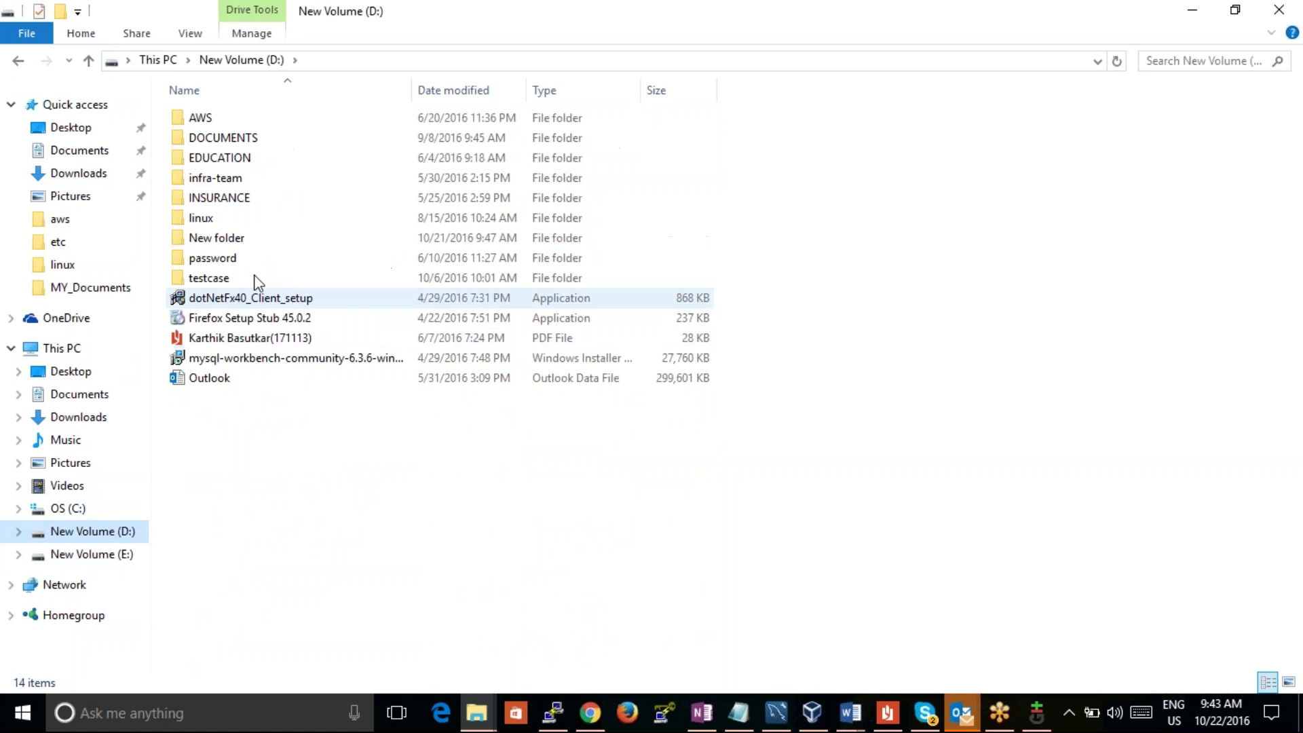
double_click(240, 239)
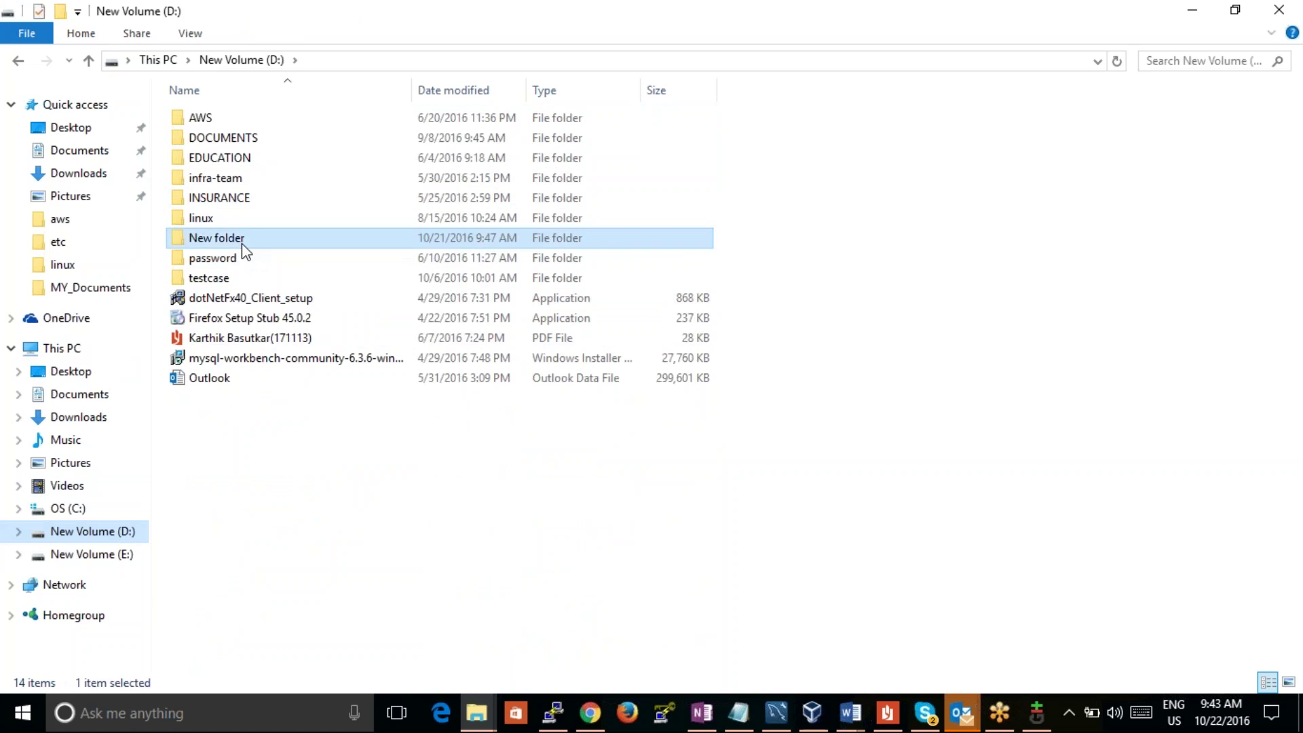
right_click(275, 188)
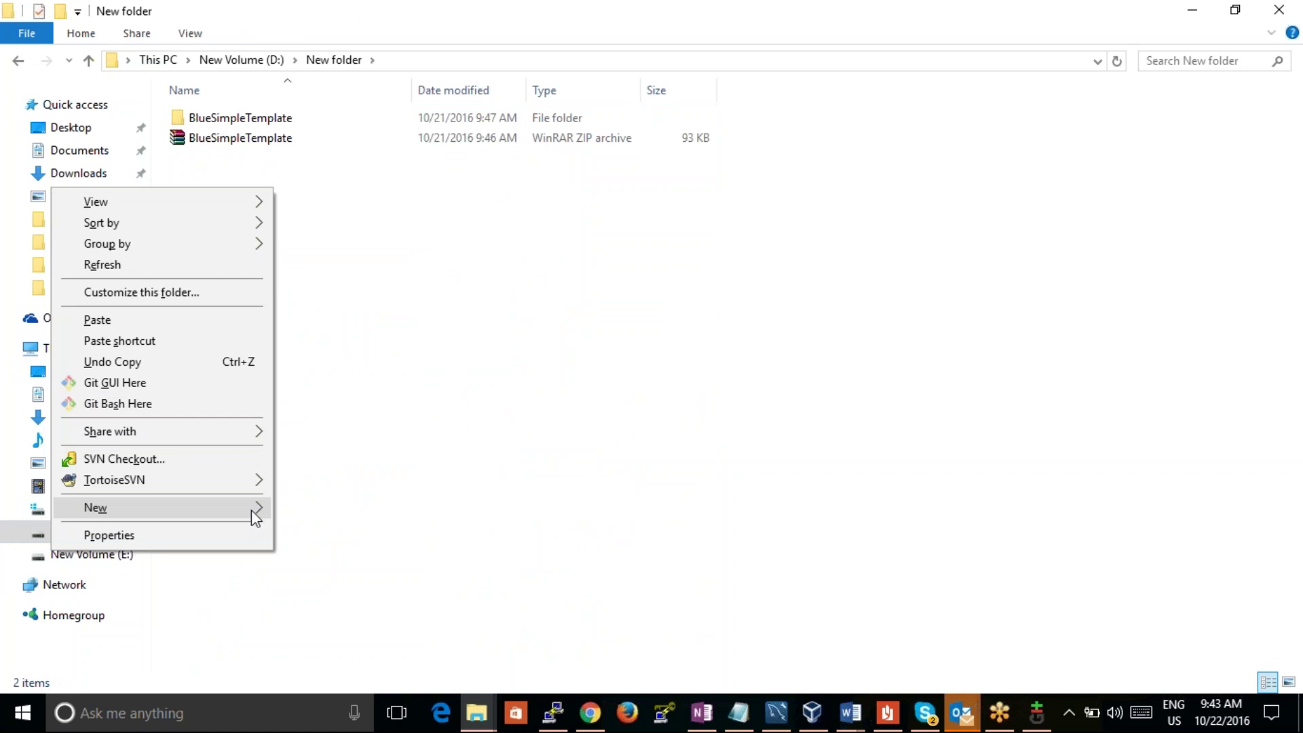
mouse_move(251, 510)
left_click(337, 226)
left_click(294, 215)
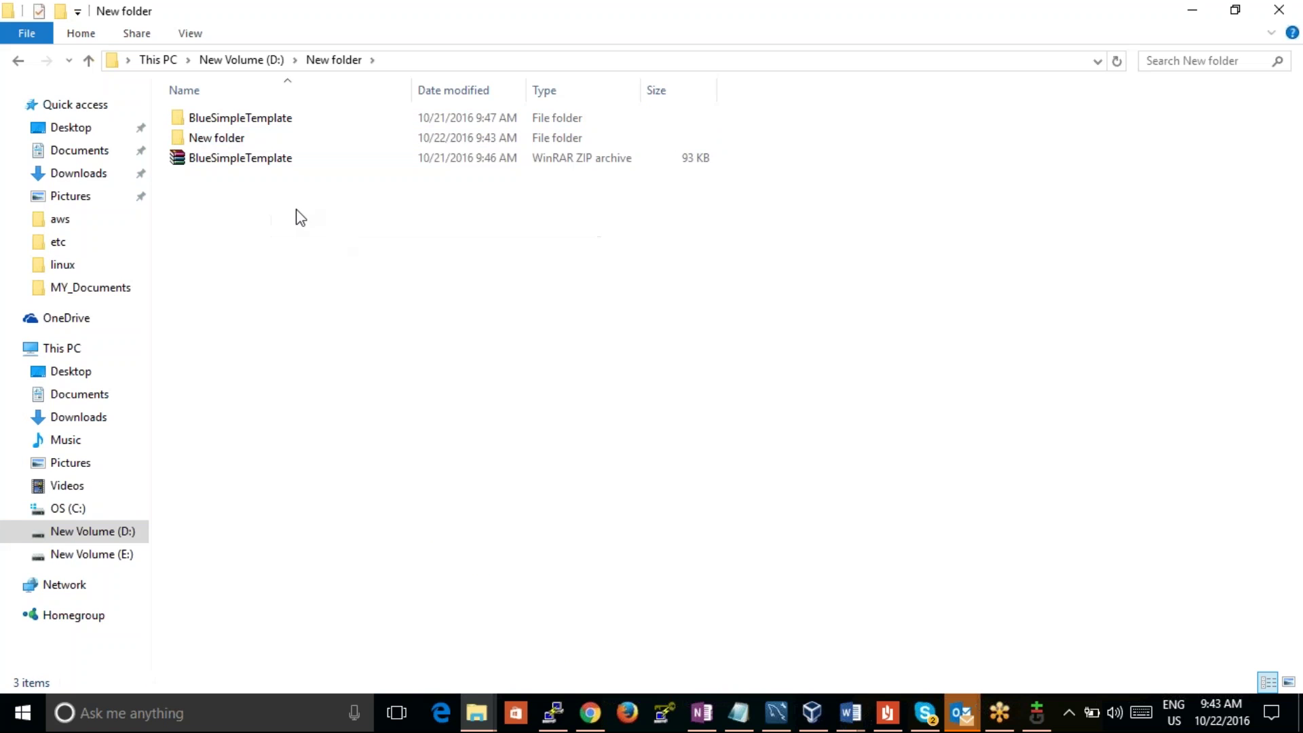
double_click(283, 138)
key("ctrl+v")
right_click(279, 123)
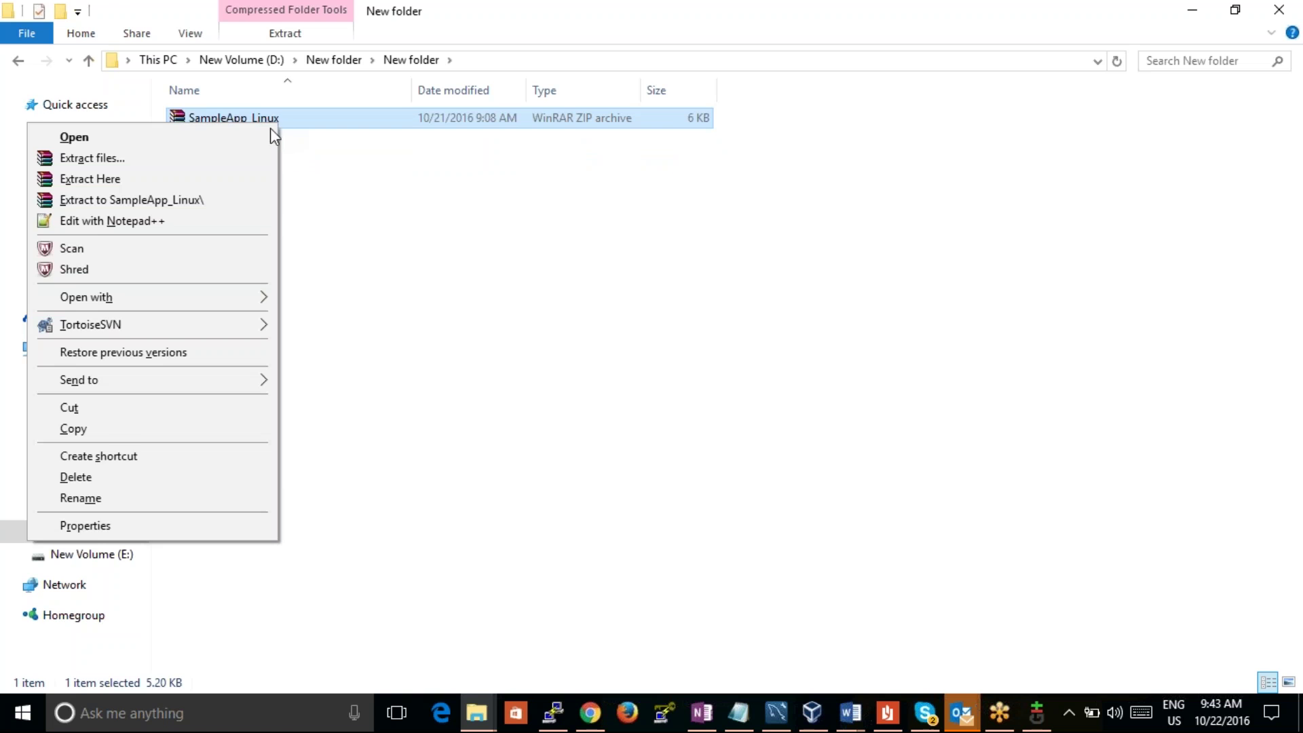
Step: Extract SampleApp_Linux in place and open appspec.yml in Notepad++
left_click(244, 178)
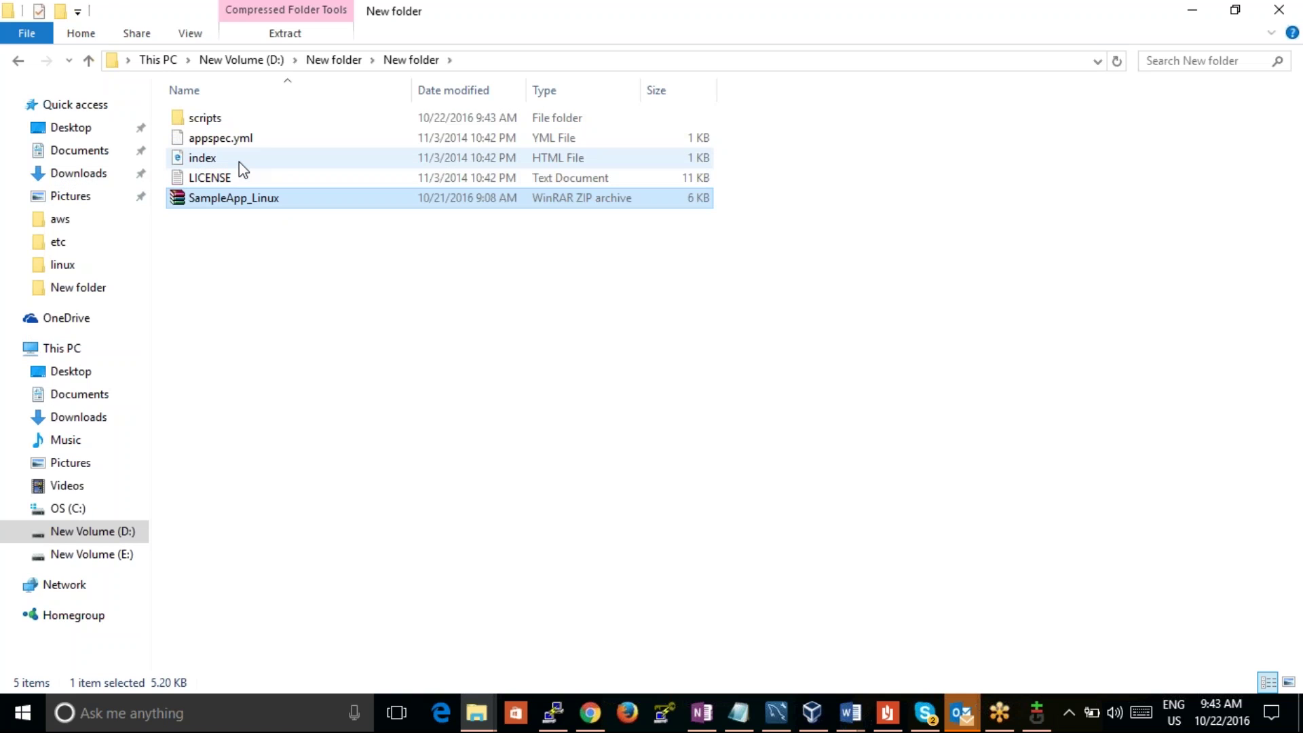
right_click(246, 169)
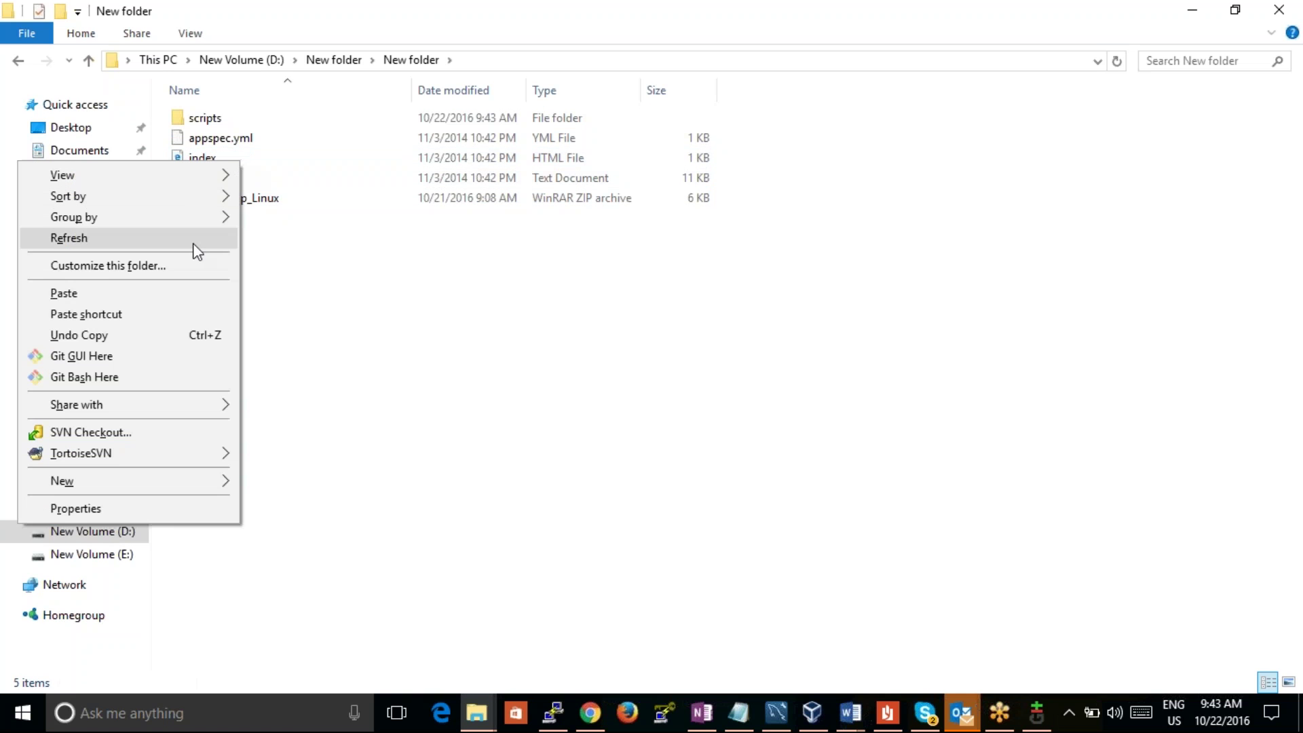
left_click(498, 344)
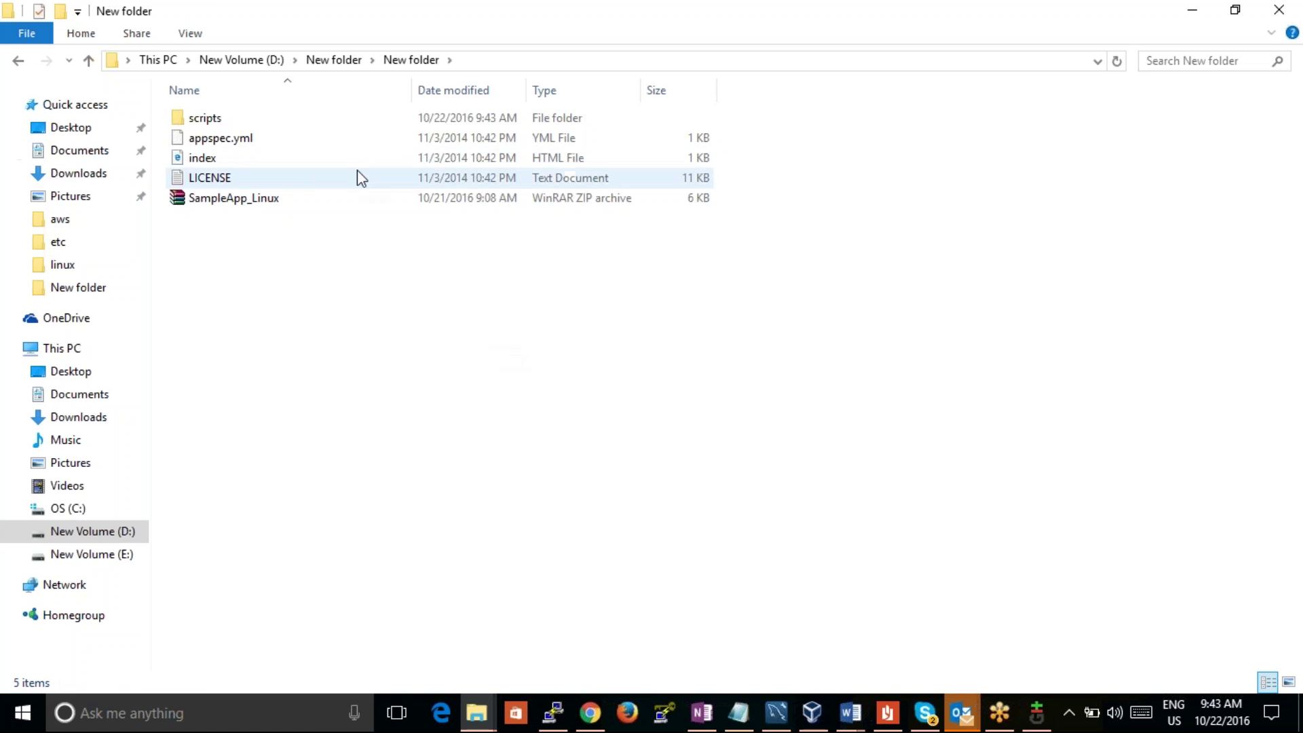
left_click(303, 161)
left_click(302, 162)
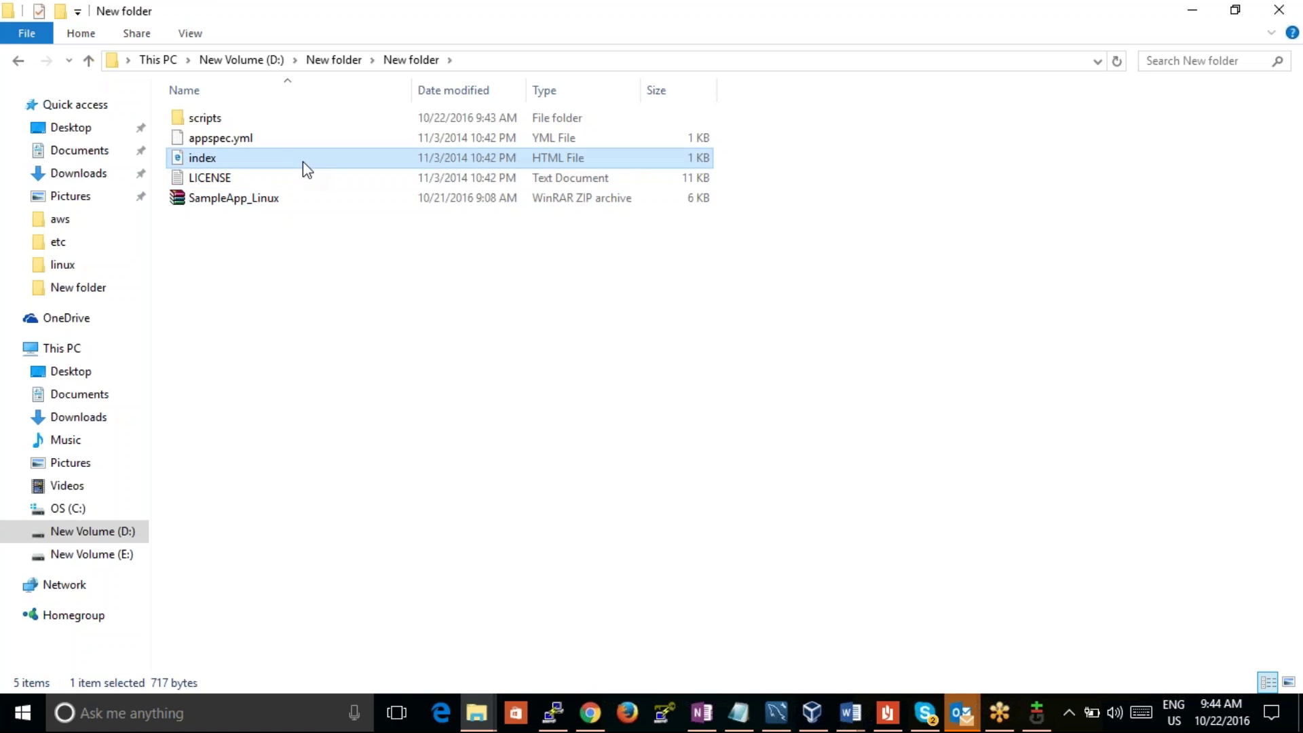
left_click(503, 140)
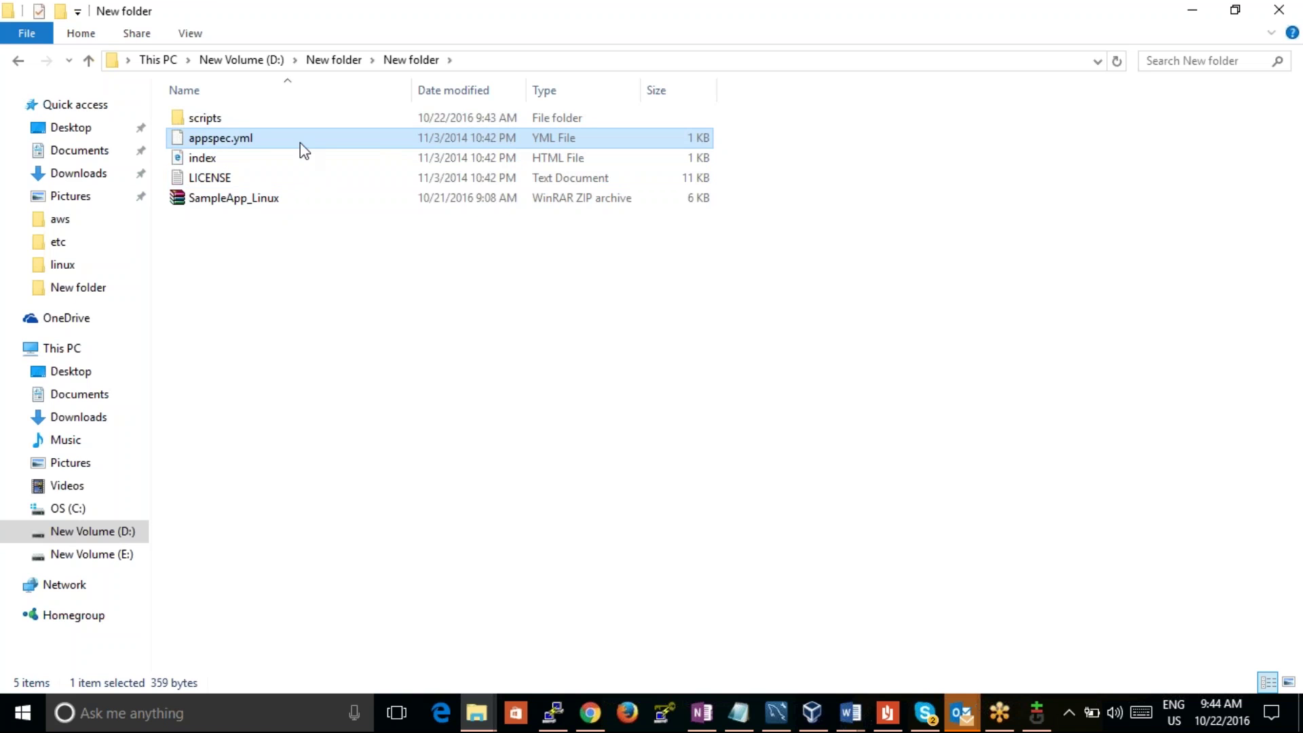
right_click(256, 142)
left_click(248, 174)
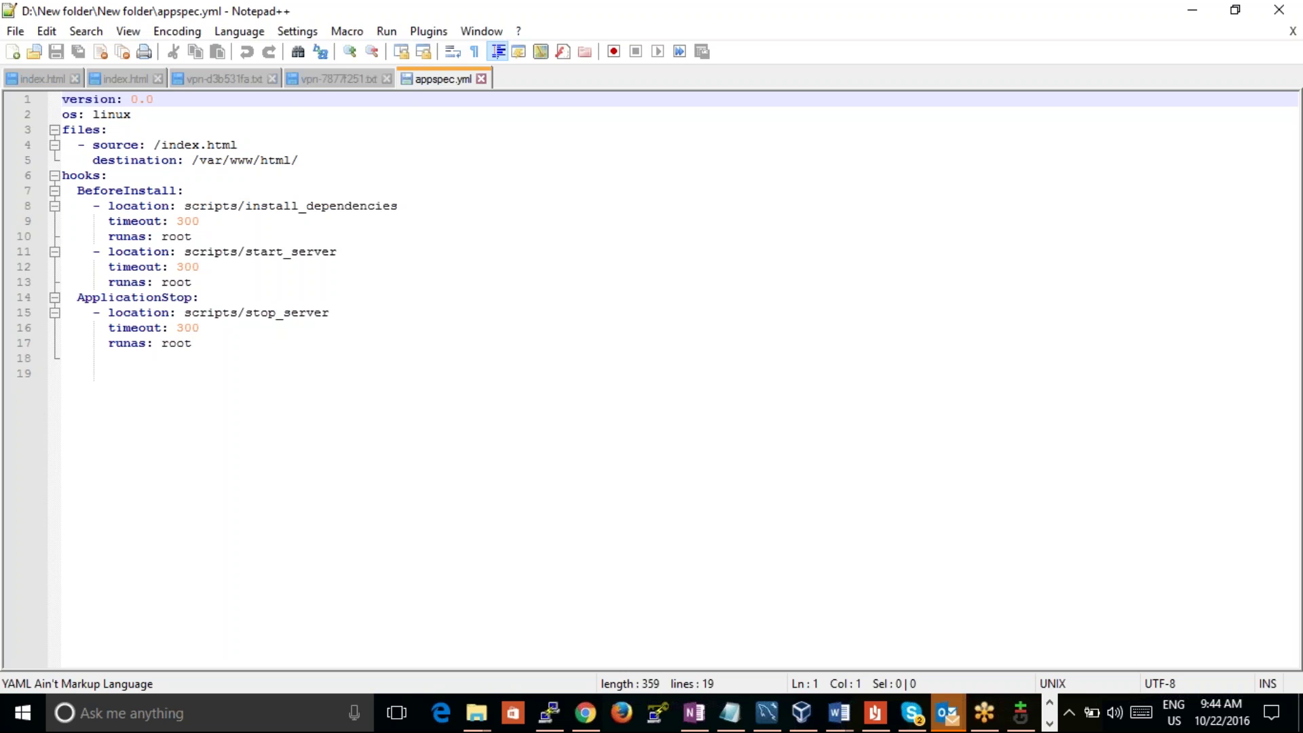
Step: Review appspec.yml's /var/www/html/ destination, then shrink and minimize Notepad++
left_click_drag(299, 160, 194, 167)
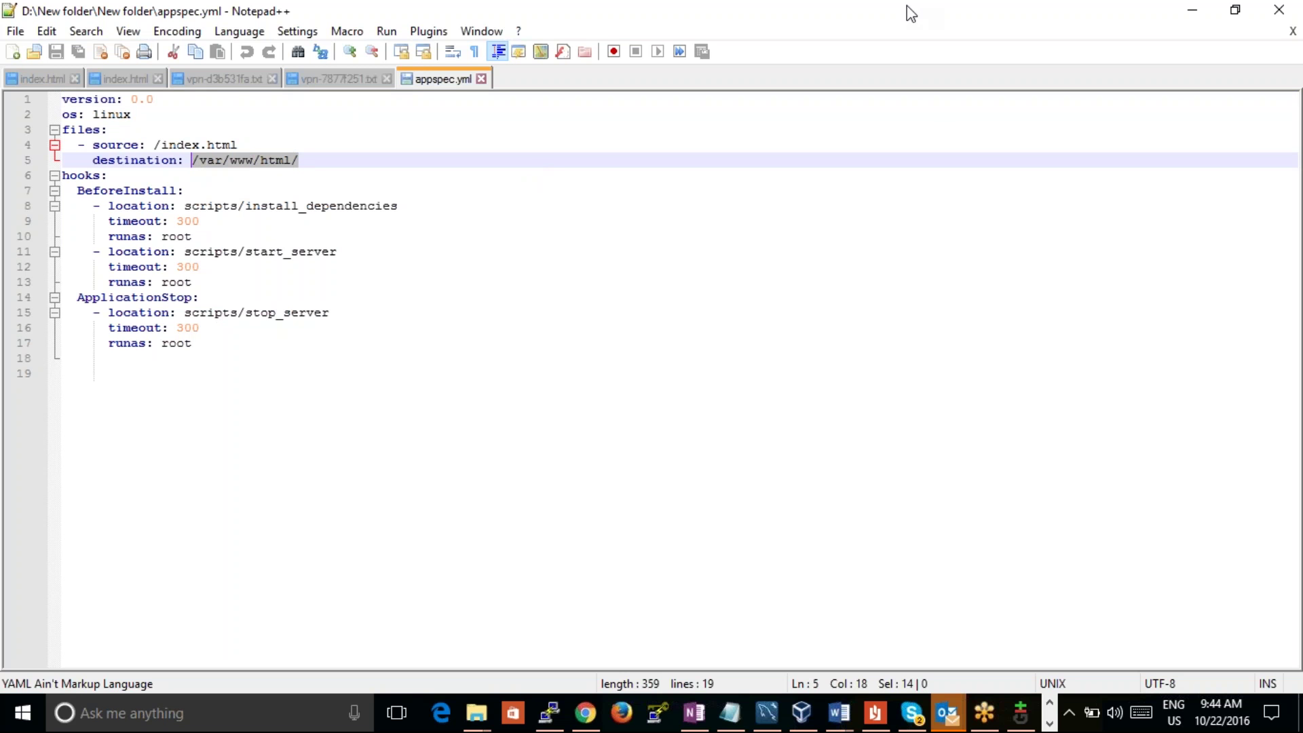
left_click_drag(909, 13, 830, 20)
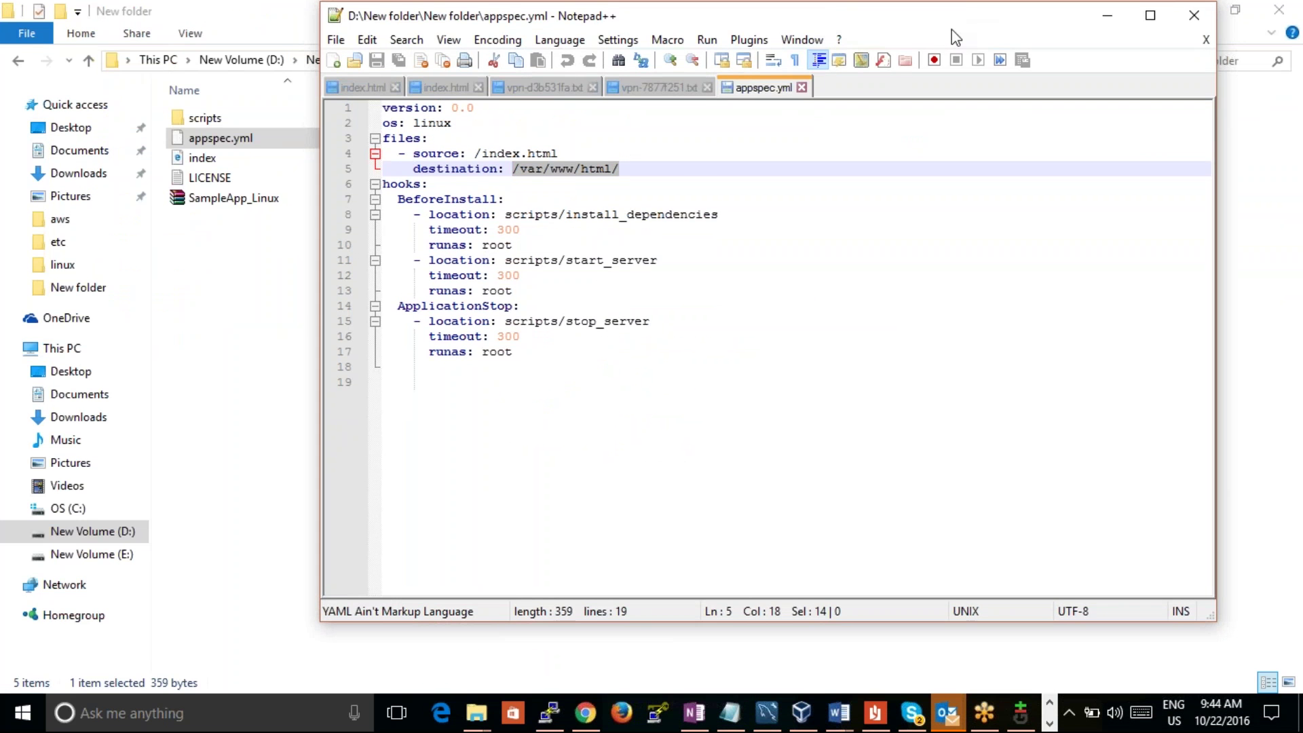
left_click_drag(951, 30, 788, 415)
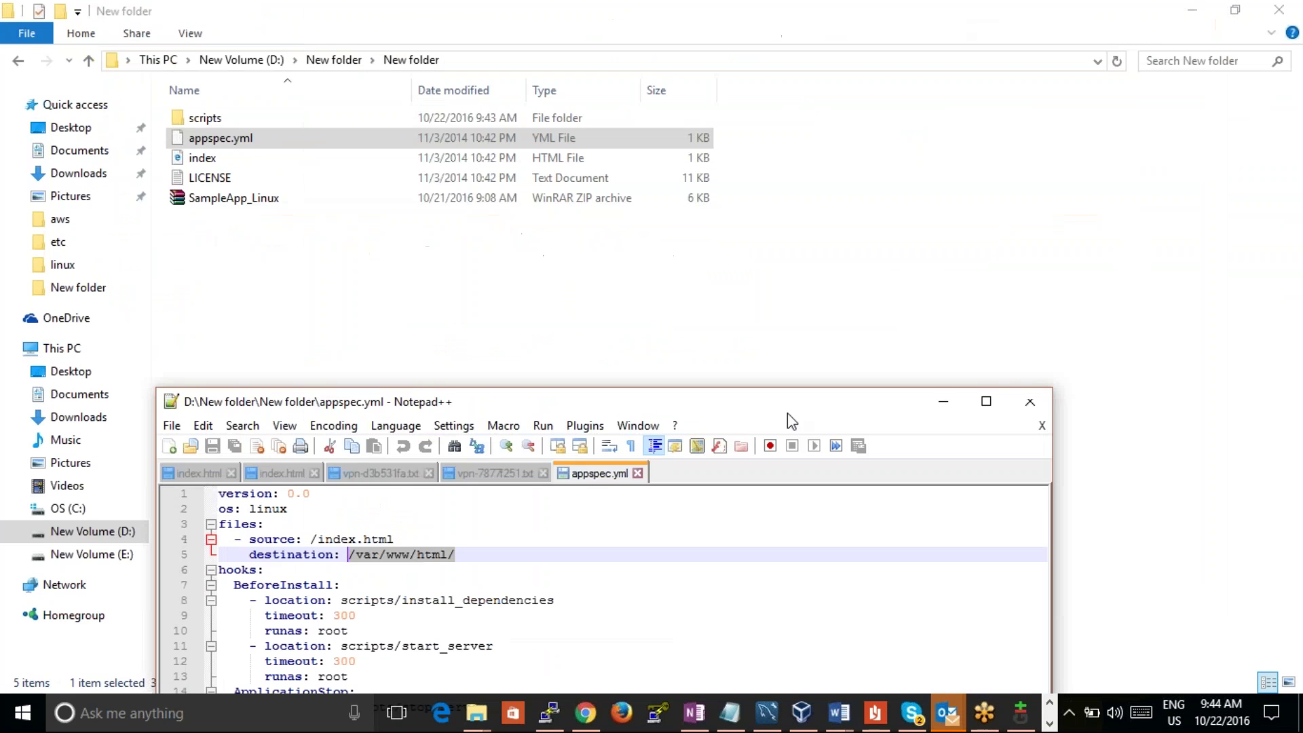
left_click(950, 403)
Step: Look inside the scripts folder, then go back up to D:\New folder
double_click(345, 121)
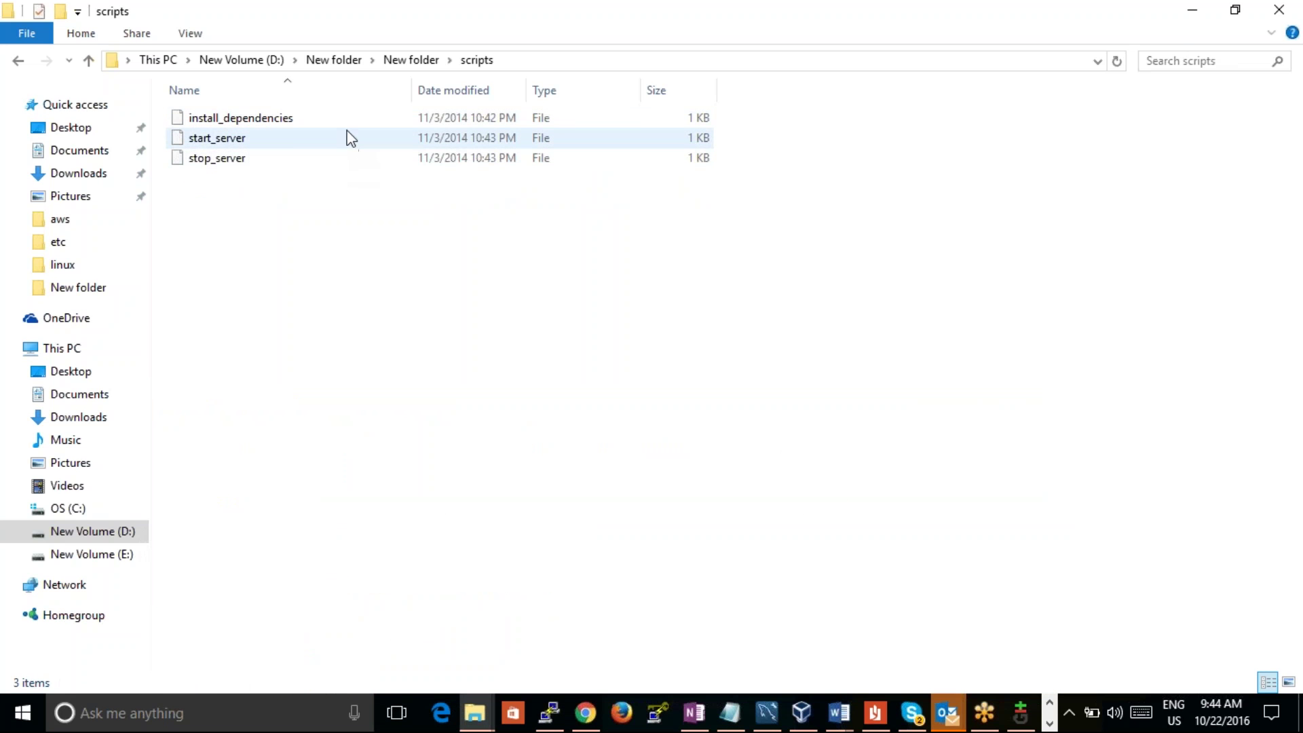
left_click(93, 60)
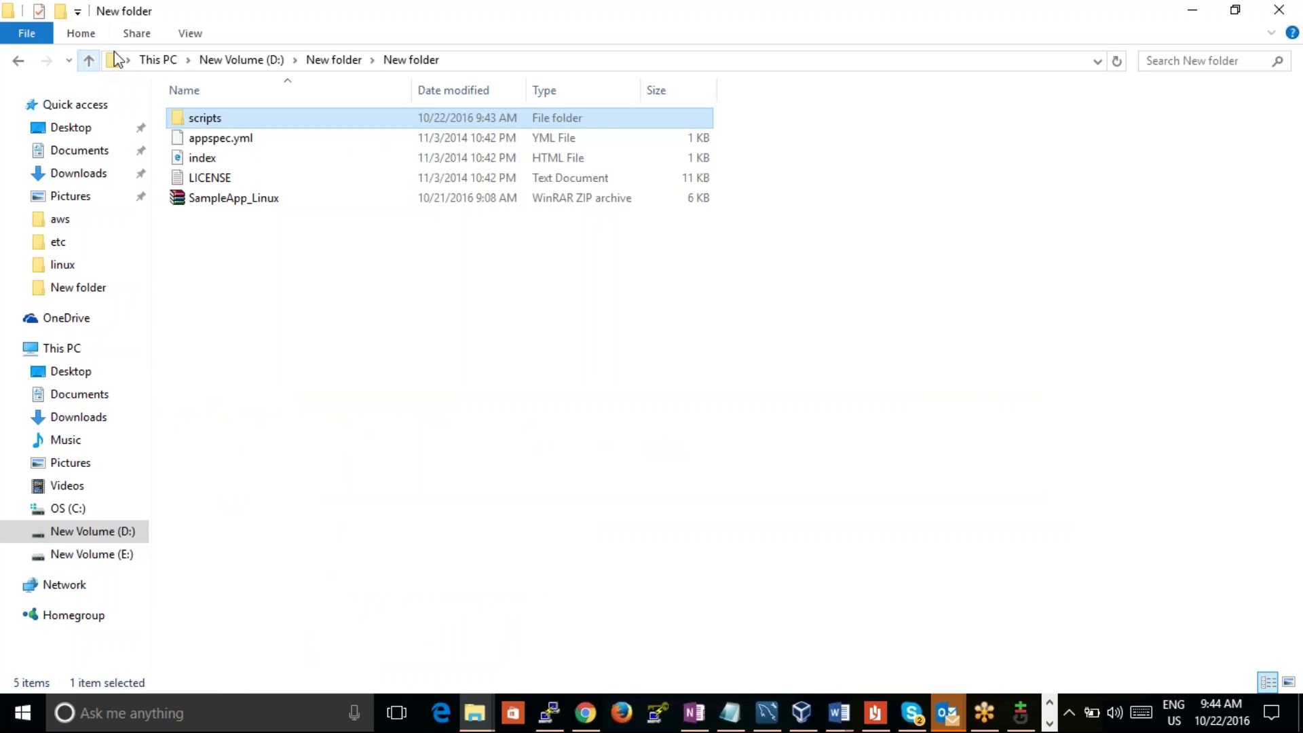
left_click_drag(751, 114, 682, 144)
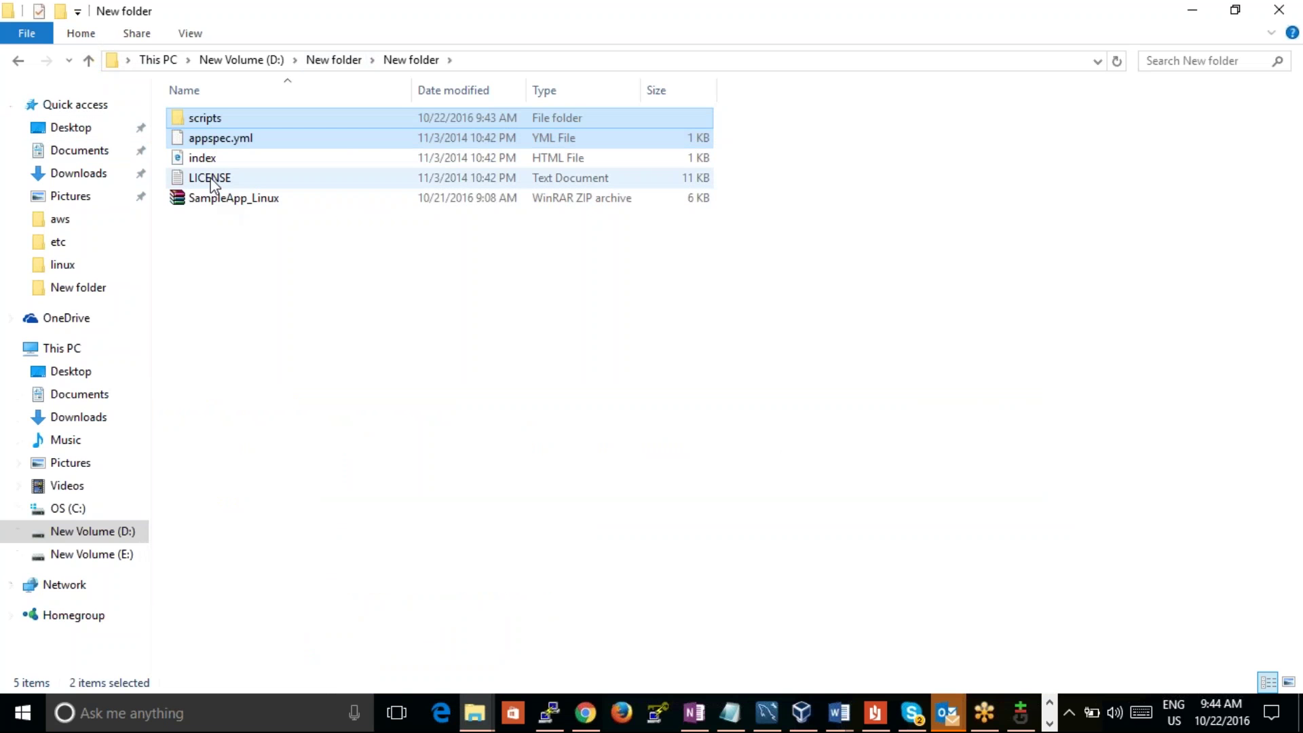
left_click(333, 60)
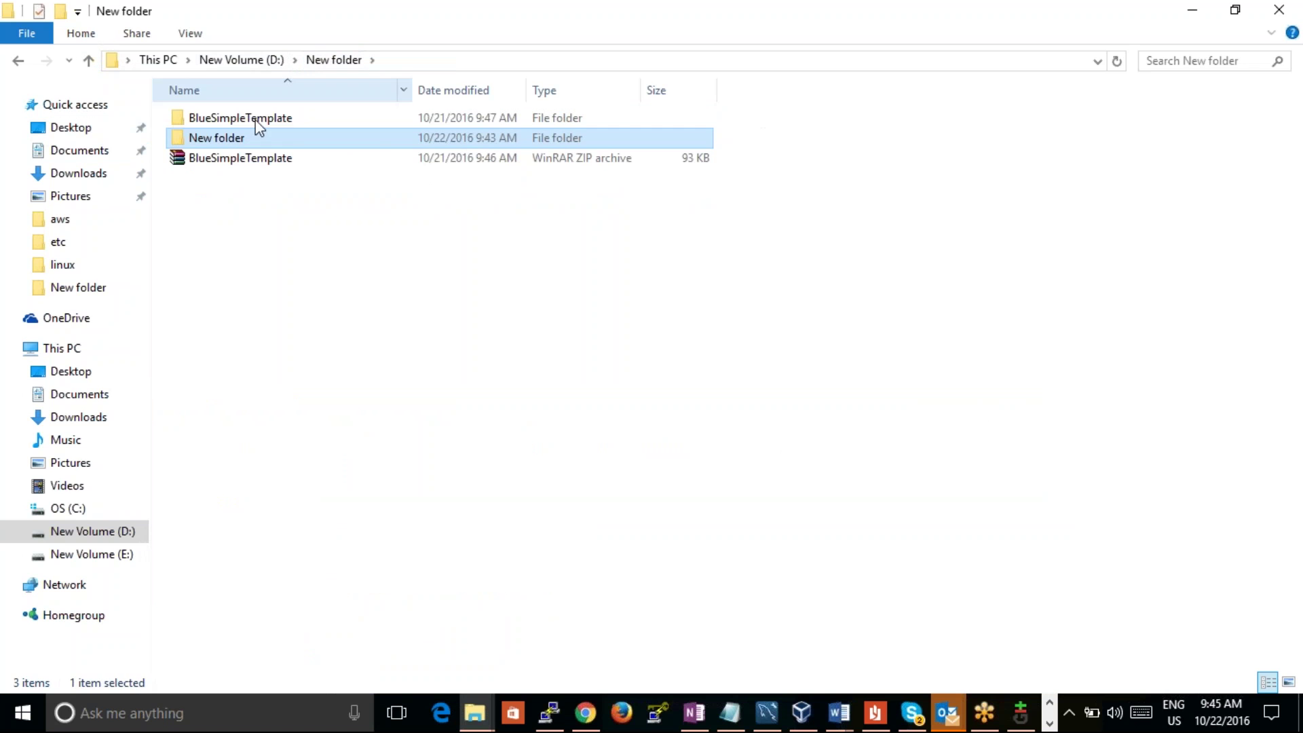
Step: Maximize the drive D: Explorer window and navigate to Downloads, briefly viewing Documents
left_click(474, 713)
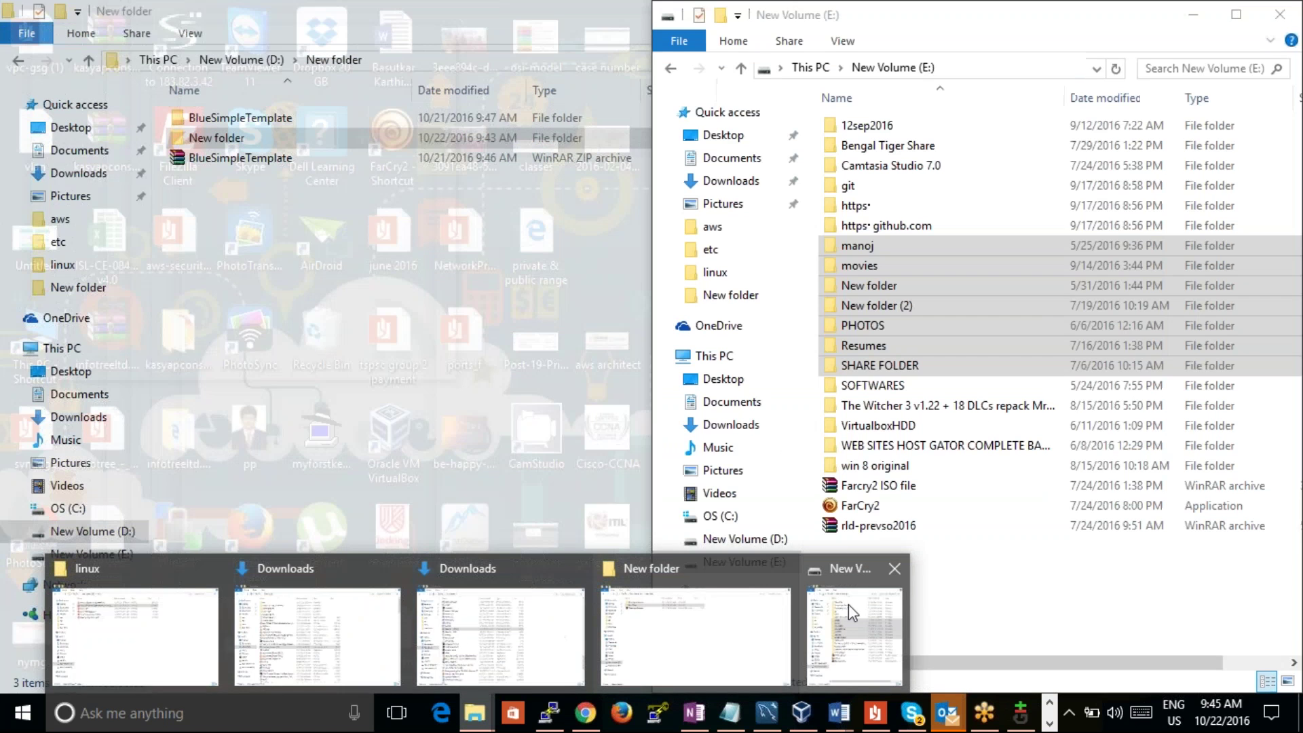
left_click(849, 604)
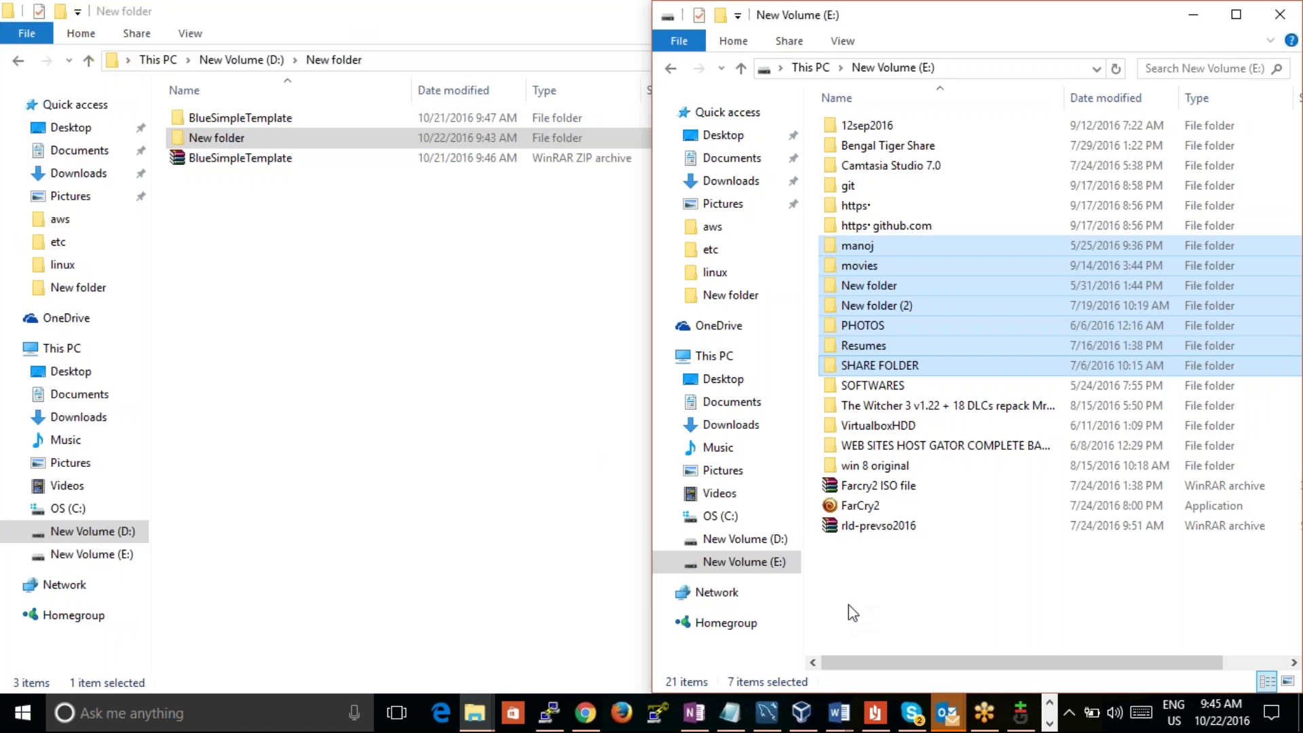
left_click(286, 164)
key("super+Up")
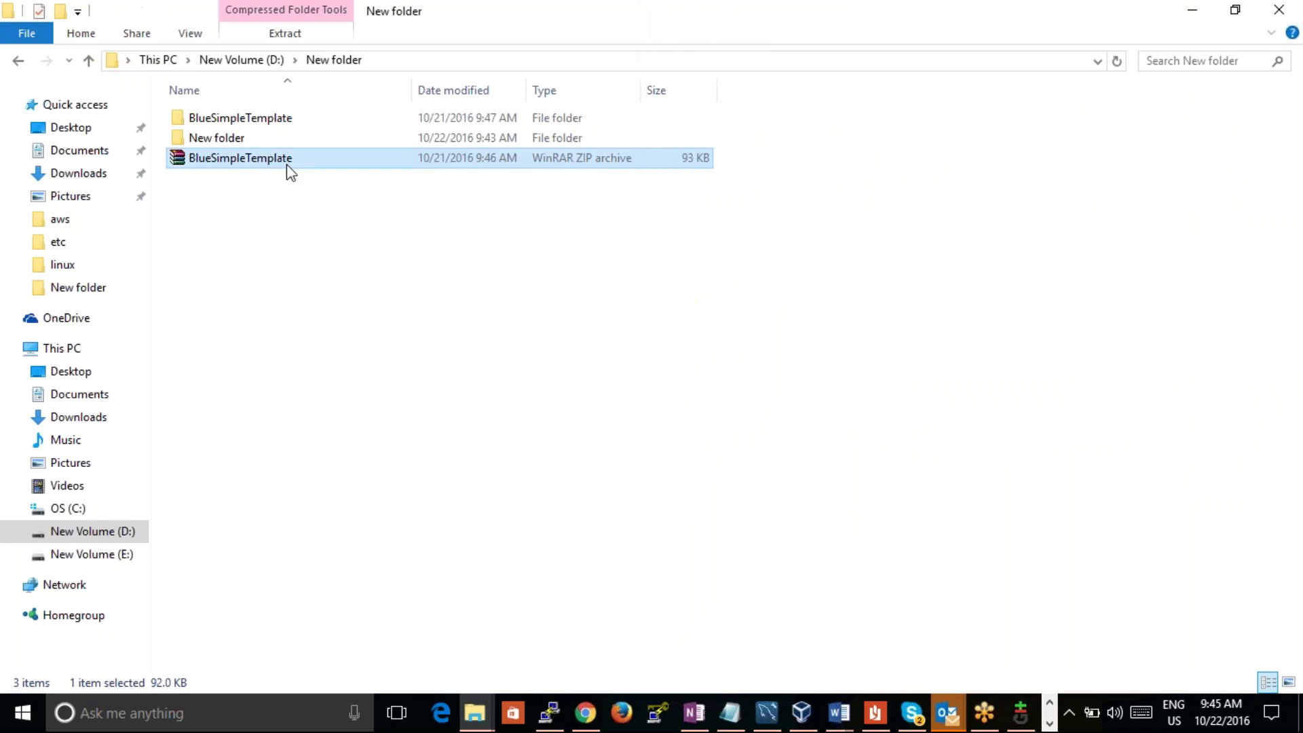
left_click(268, 60)
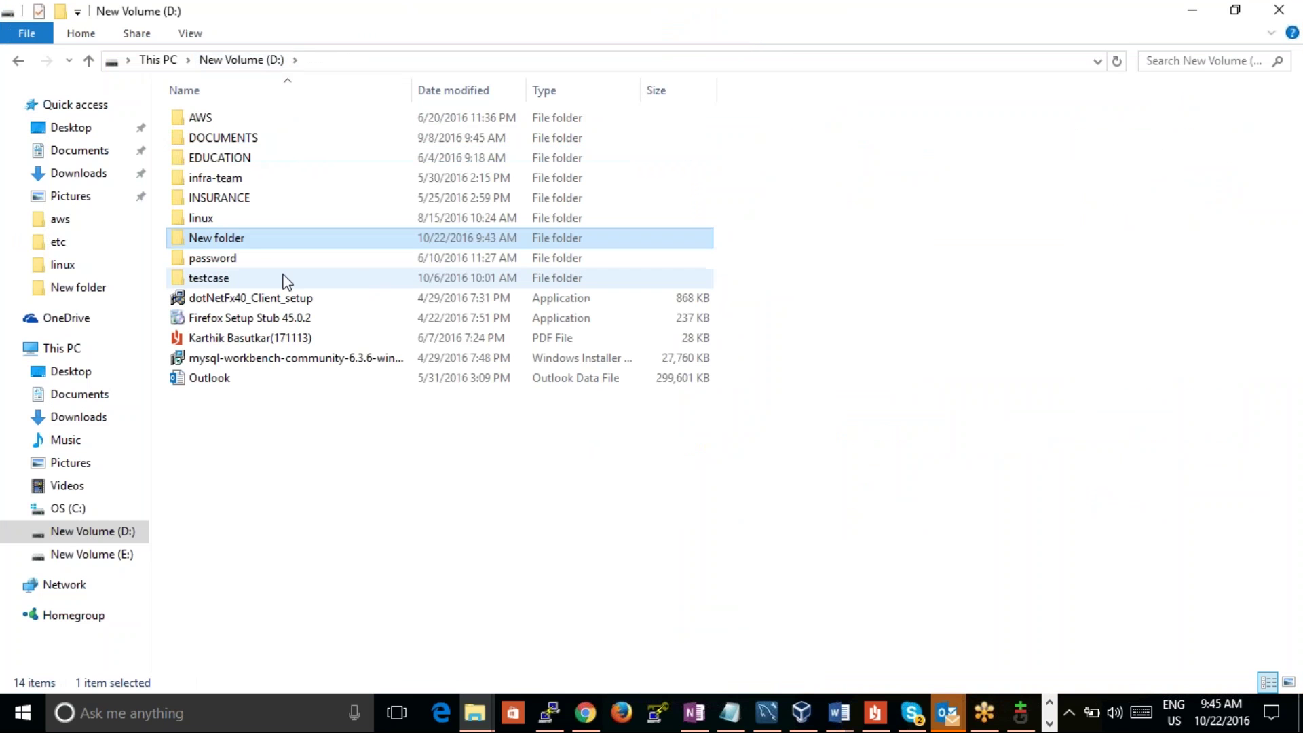
double_click(246, 245)
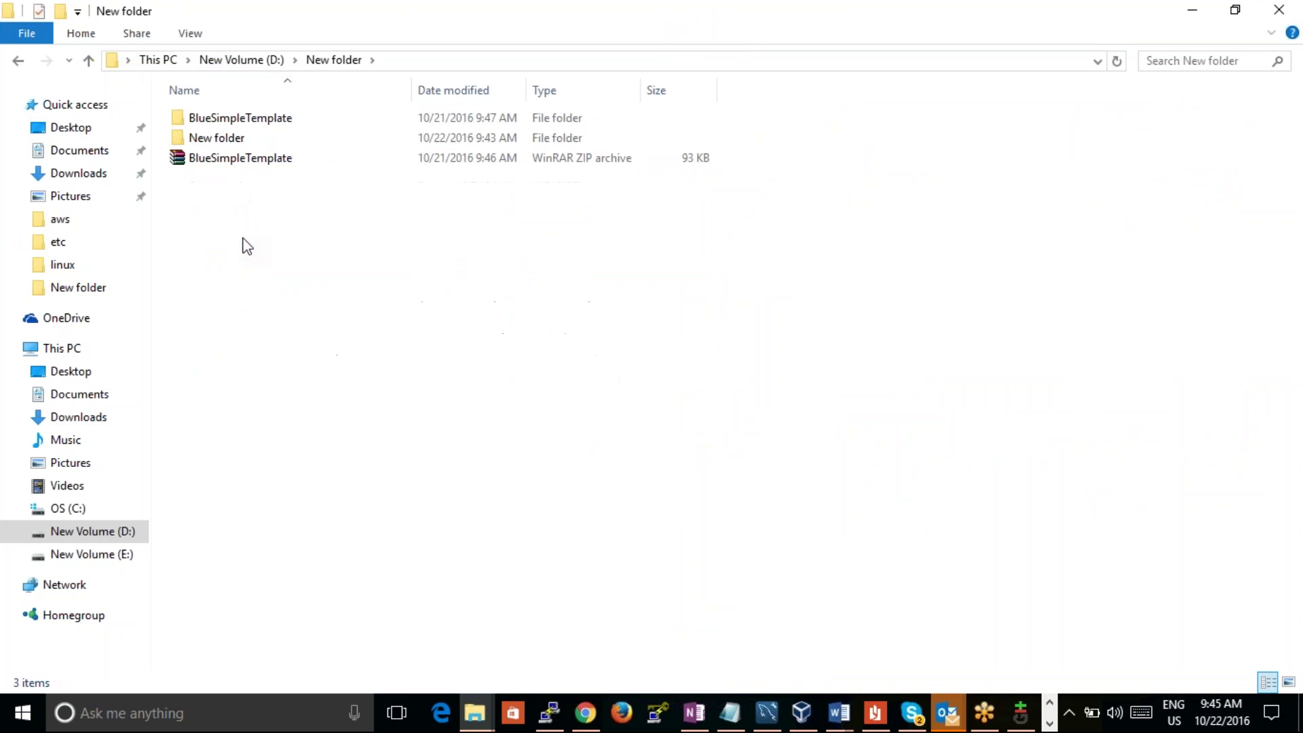
left_click(249, 59)
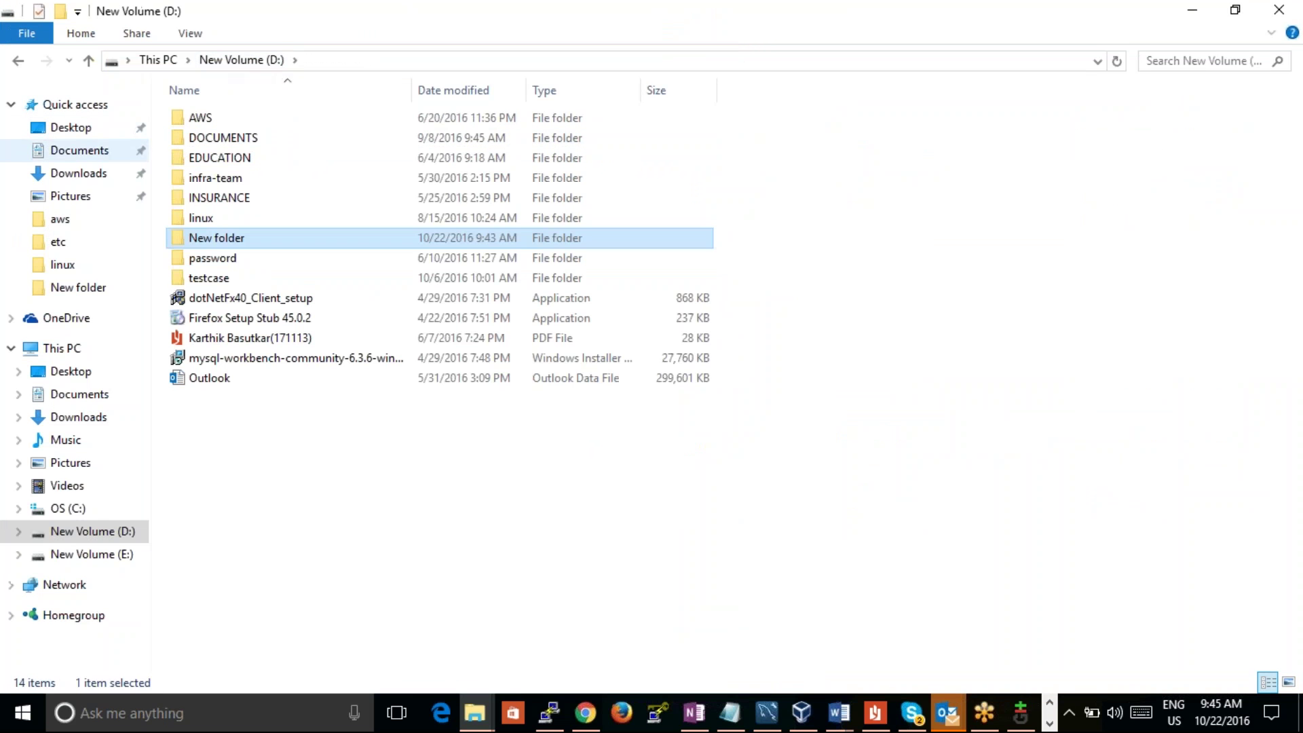
left_click(106, 173)
left_click(86, 153)
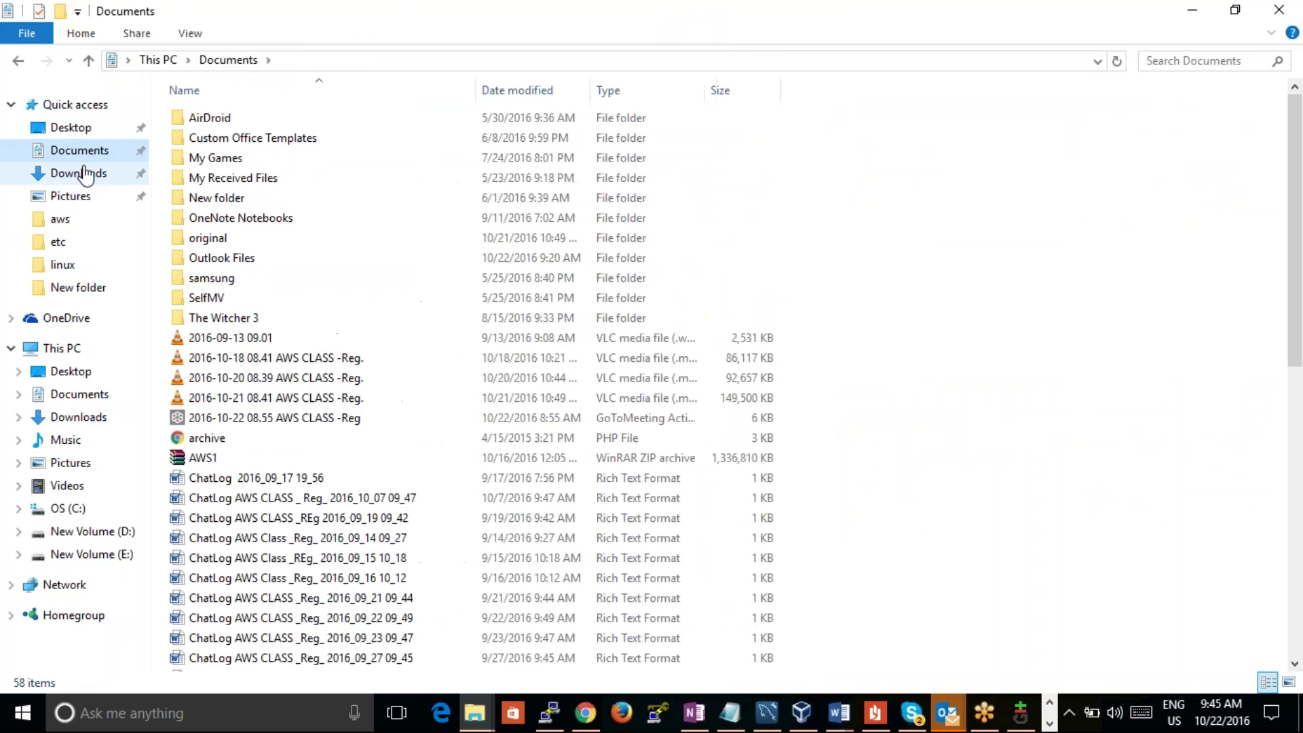
left_click(87, 173)
Step: Open Downloads › New folder › magexpress and bring up the index file's options
double_click(271, 179)
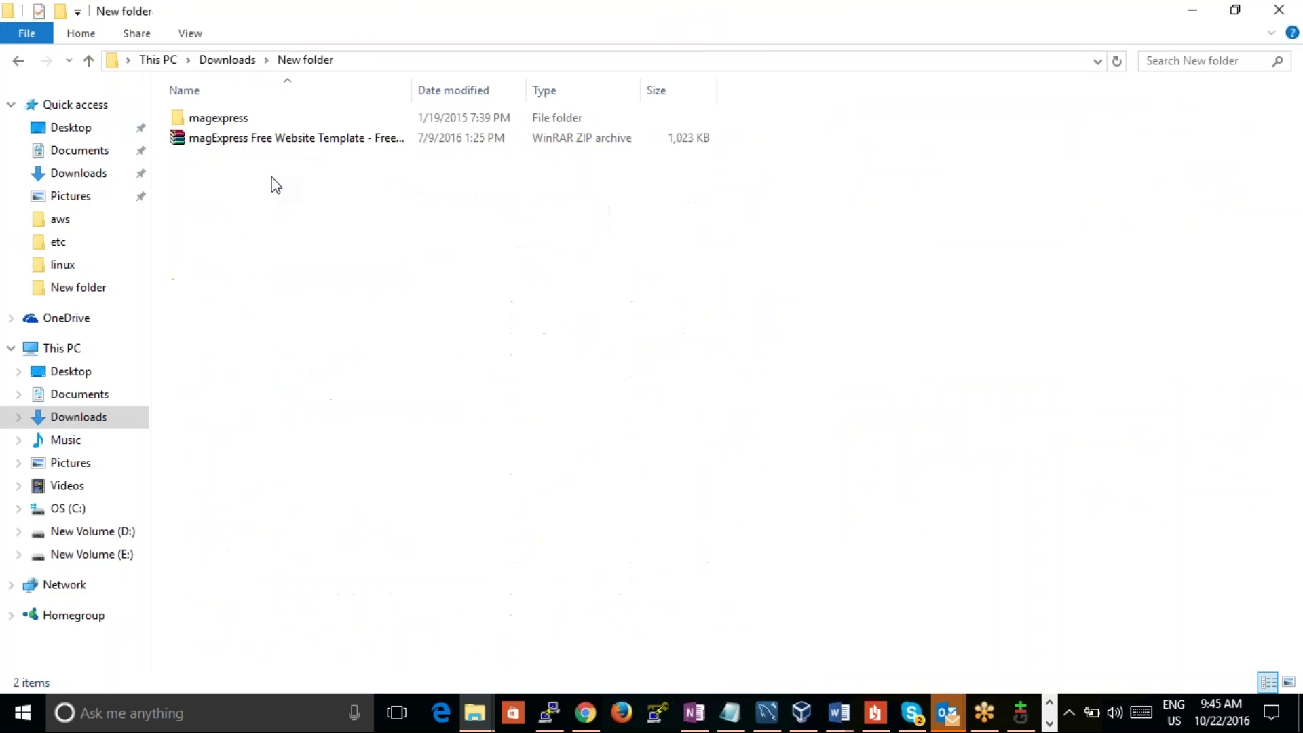
double_click(241, 124)
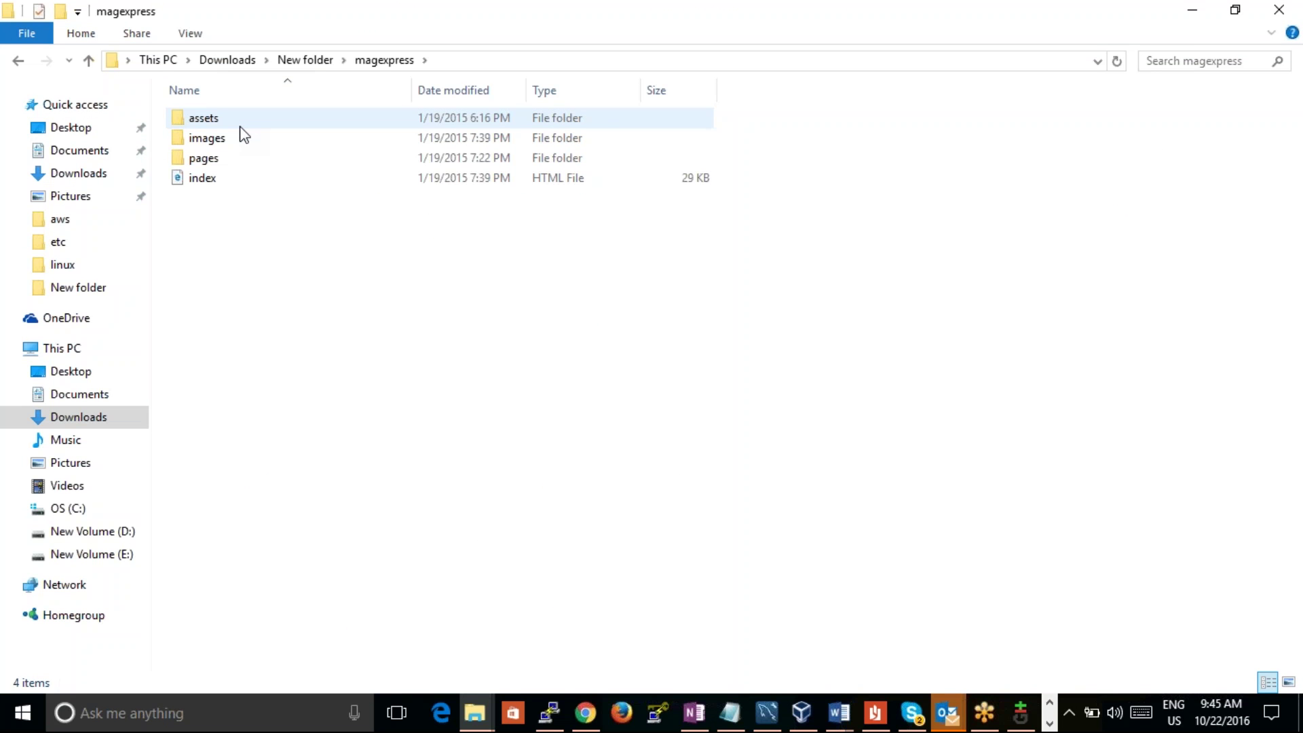
left_click(250, 184)
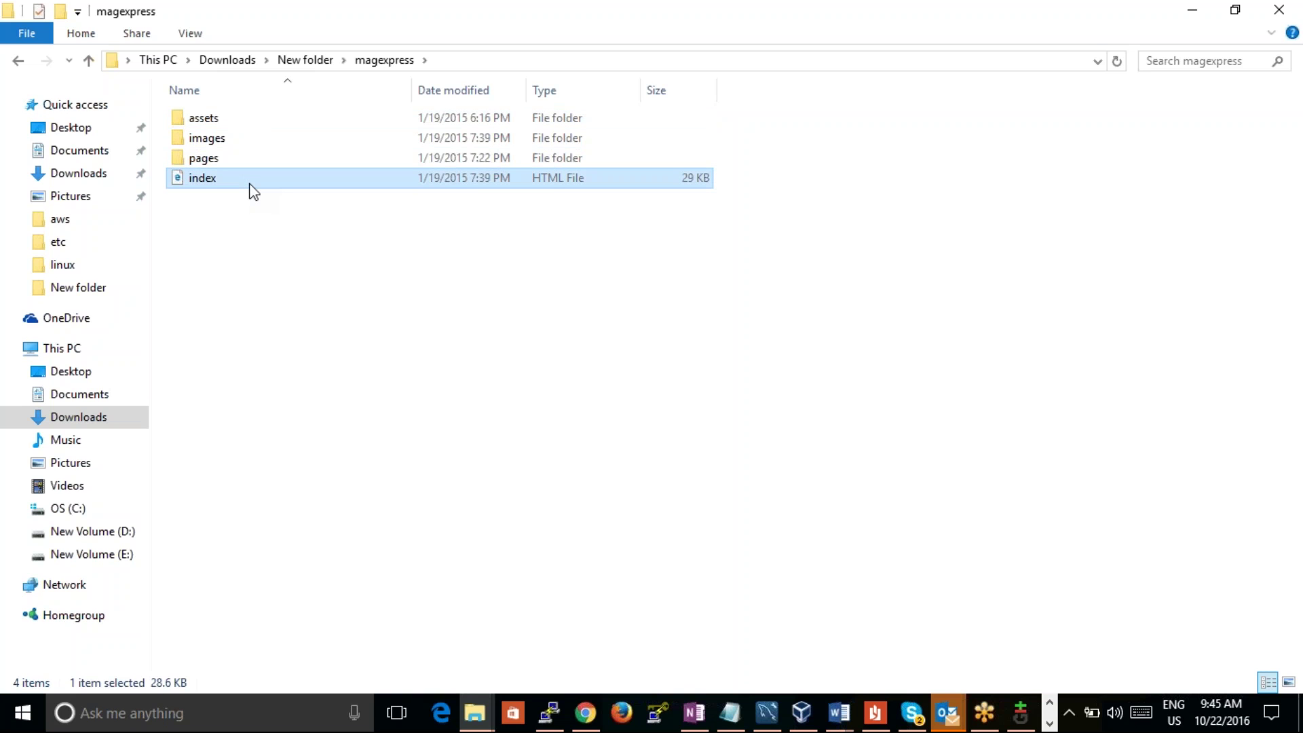
right_click(250, 184)
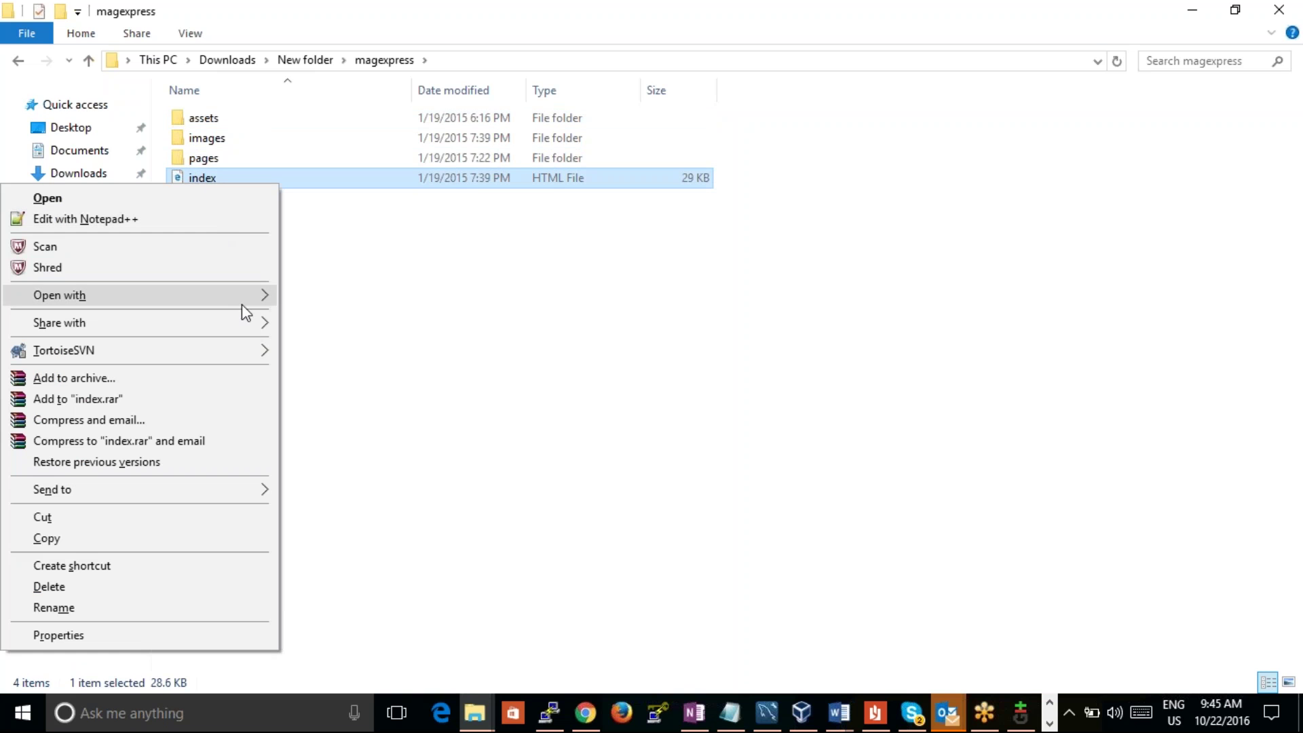
mouse_move(247, 295)
left_click(319, 296)
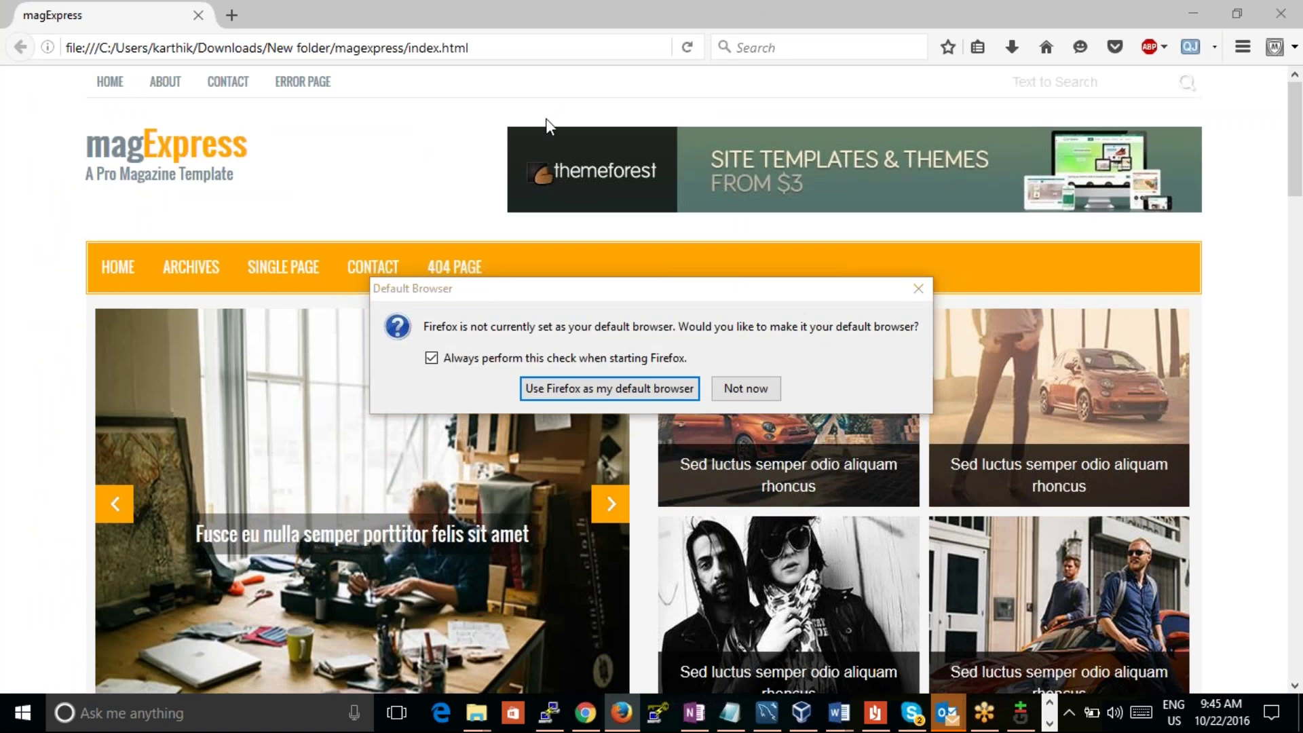
left_click(746, 388)
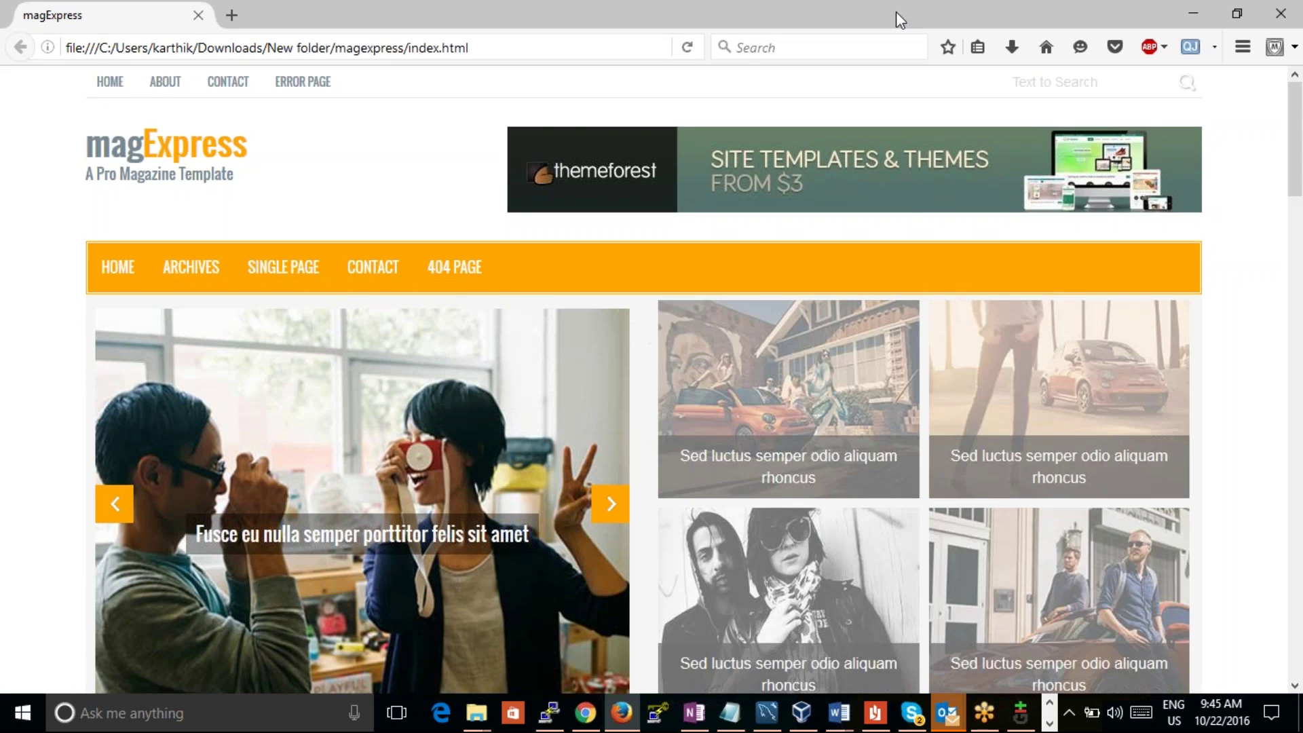
left_click(1236, 13)
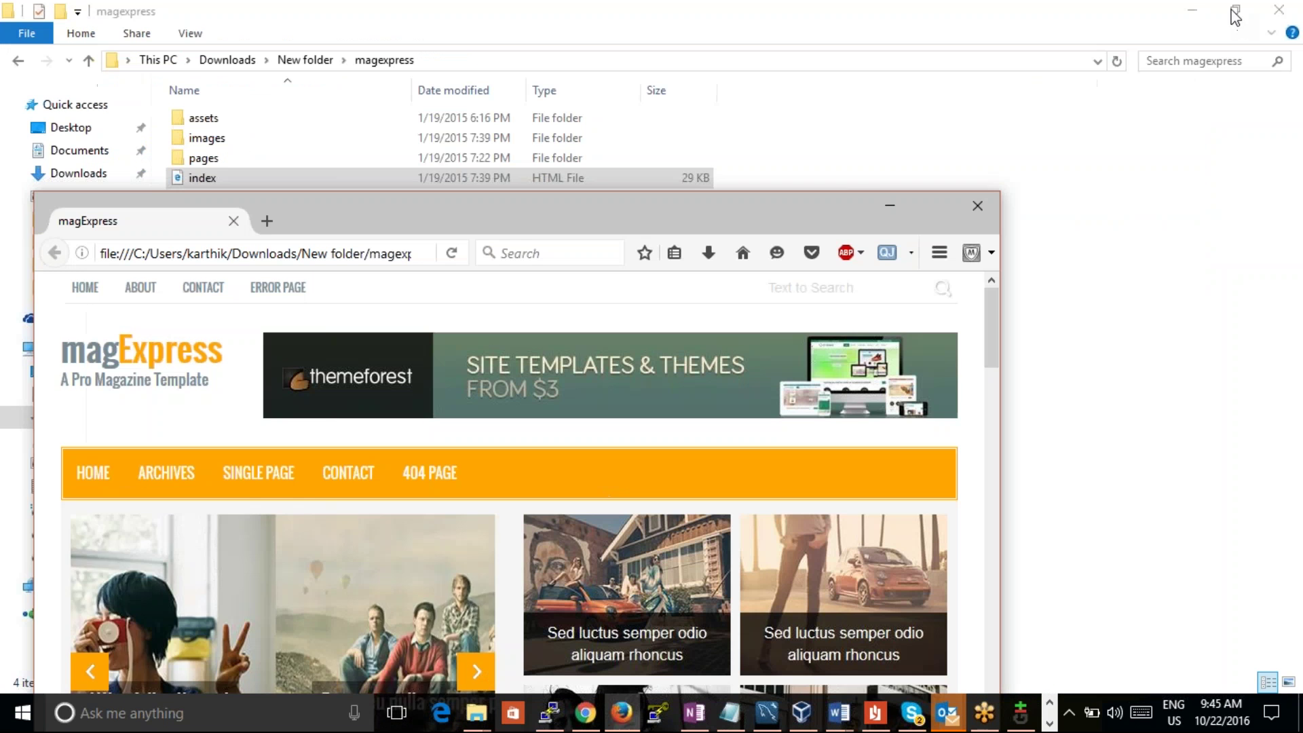
left_click(977, 206)
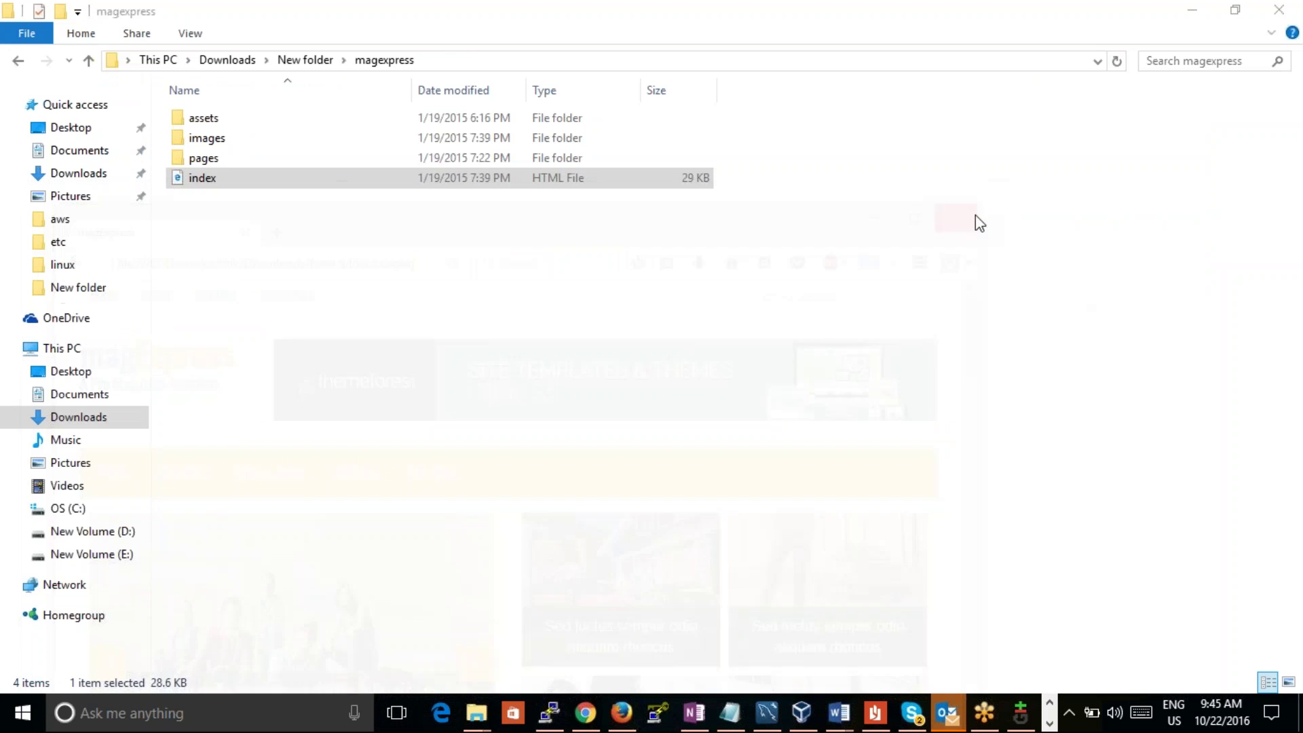
Step: Paste the scripts folder and appspec.yml into the magexpress folder
right_click(422, 292)
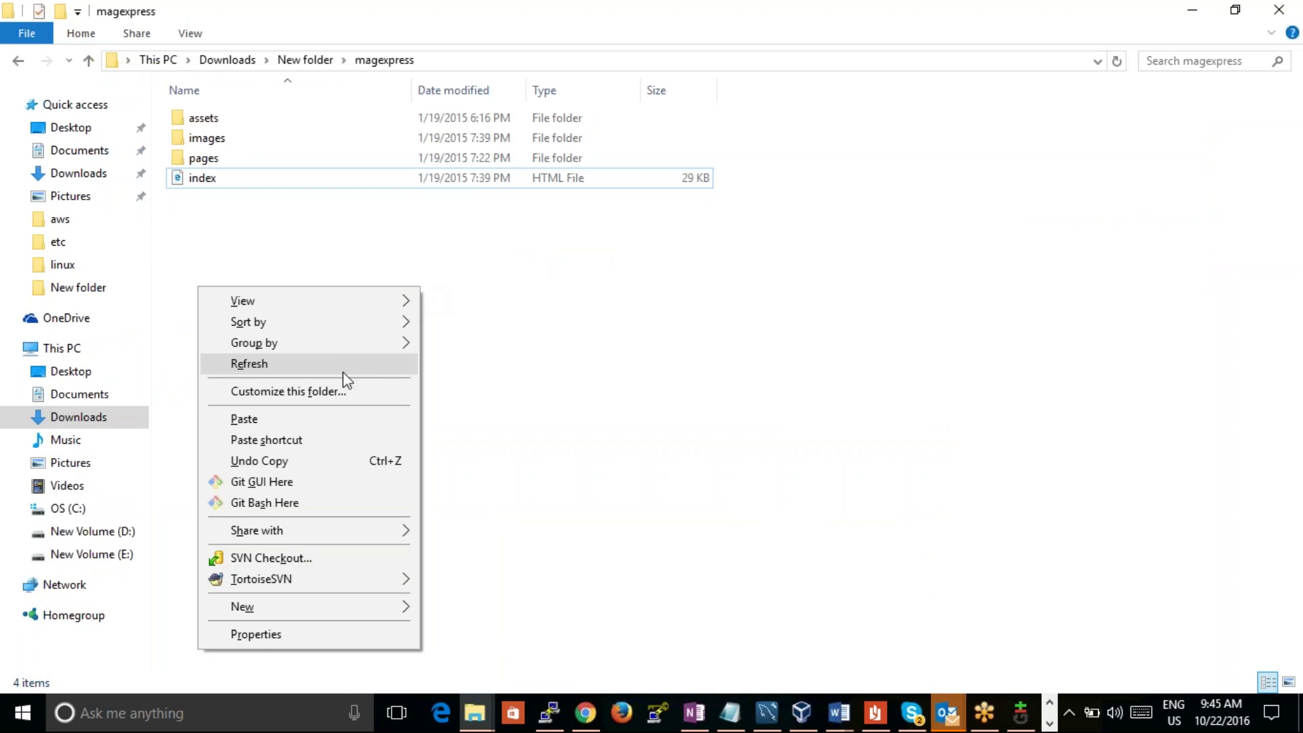
left_click(332, 417)
left_click(332, 416)
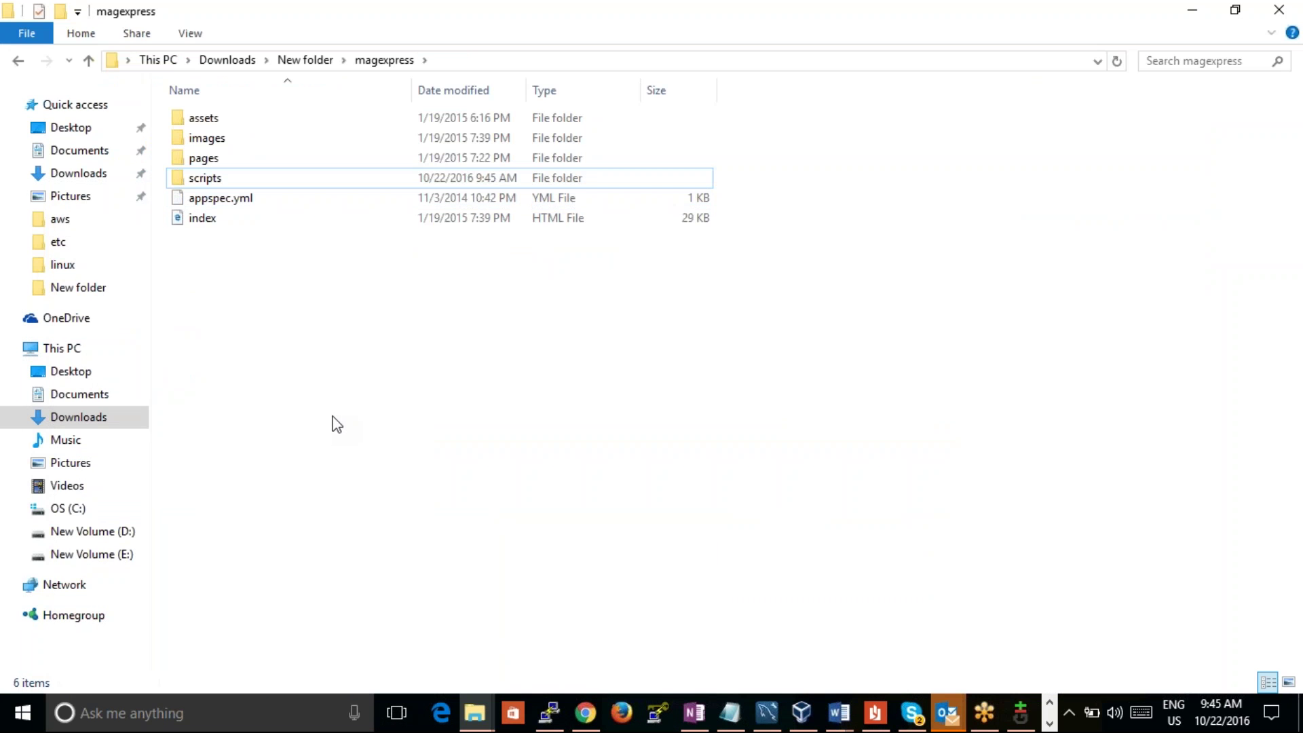
left_click_drag(213, 309, 194, 141)
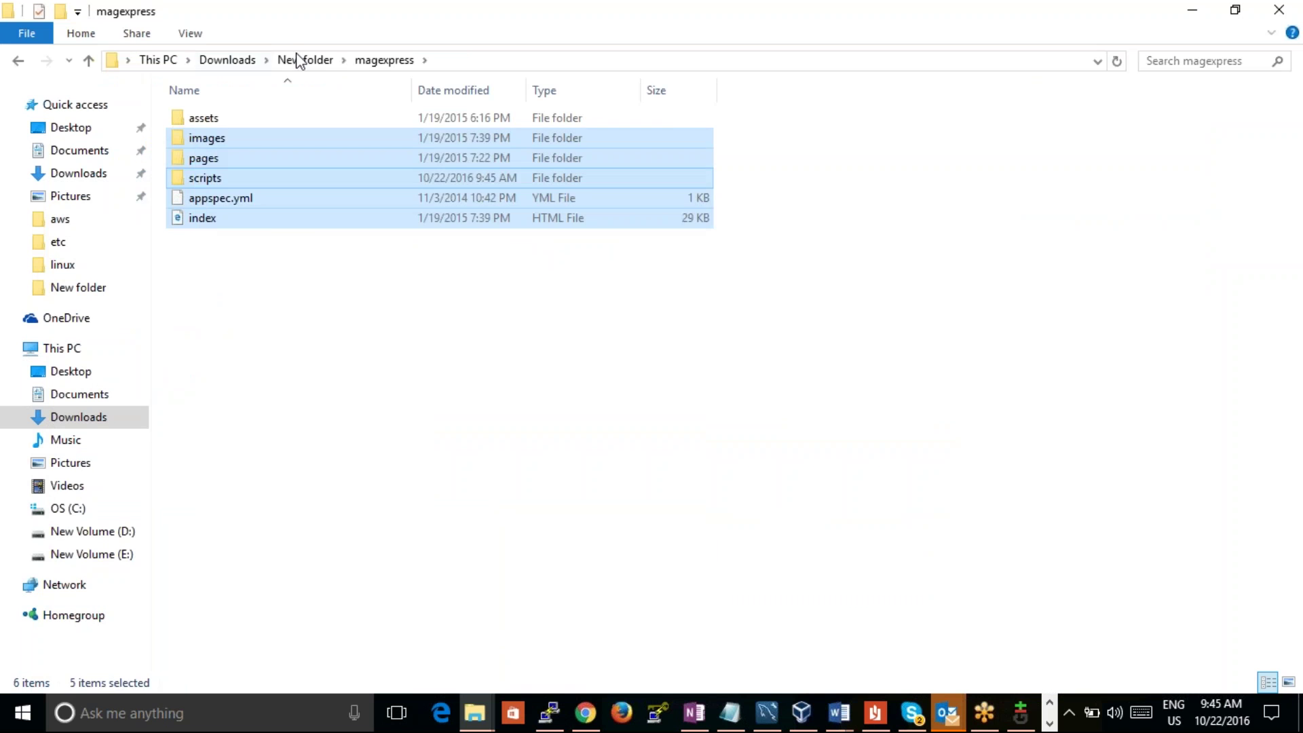
Step: Go up to New folder and start adding the magexpress folder to an archive
left_click(299, 61)
left_click(313, 147)
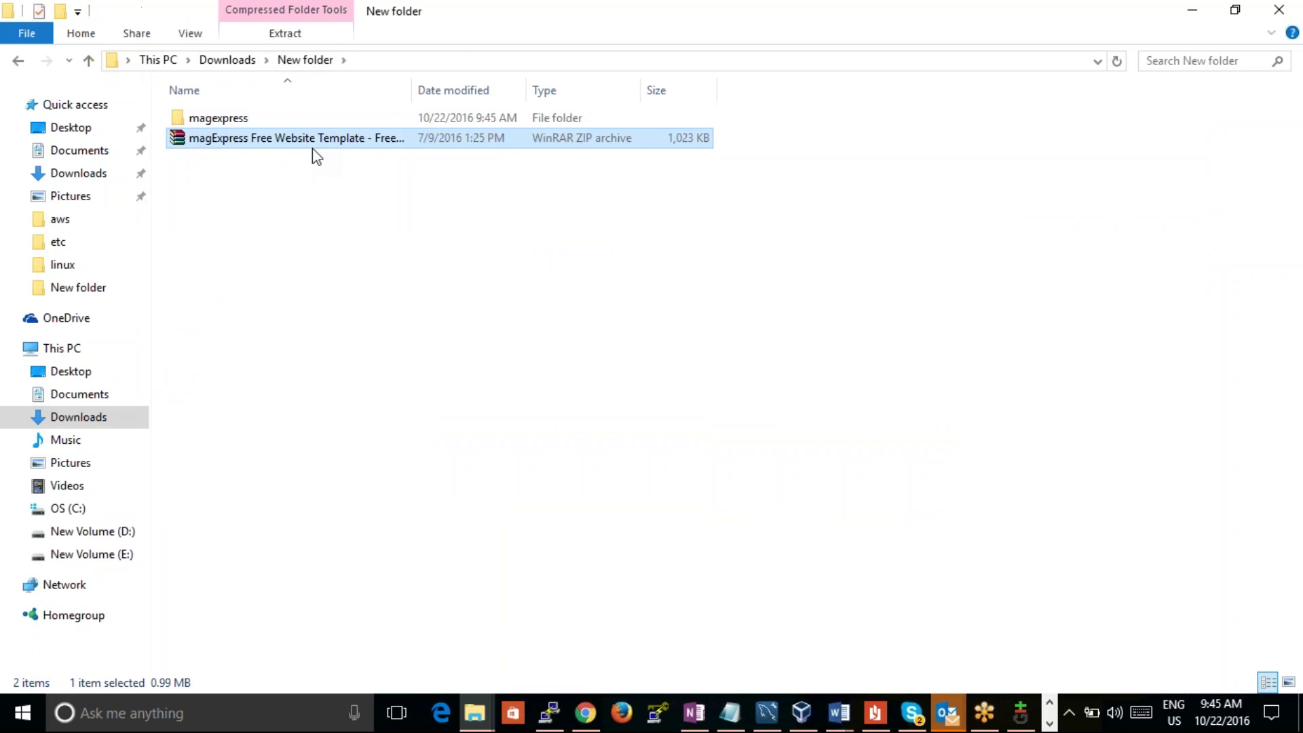
left_click(288, 119)
right_click(286, 117)
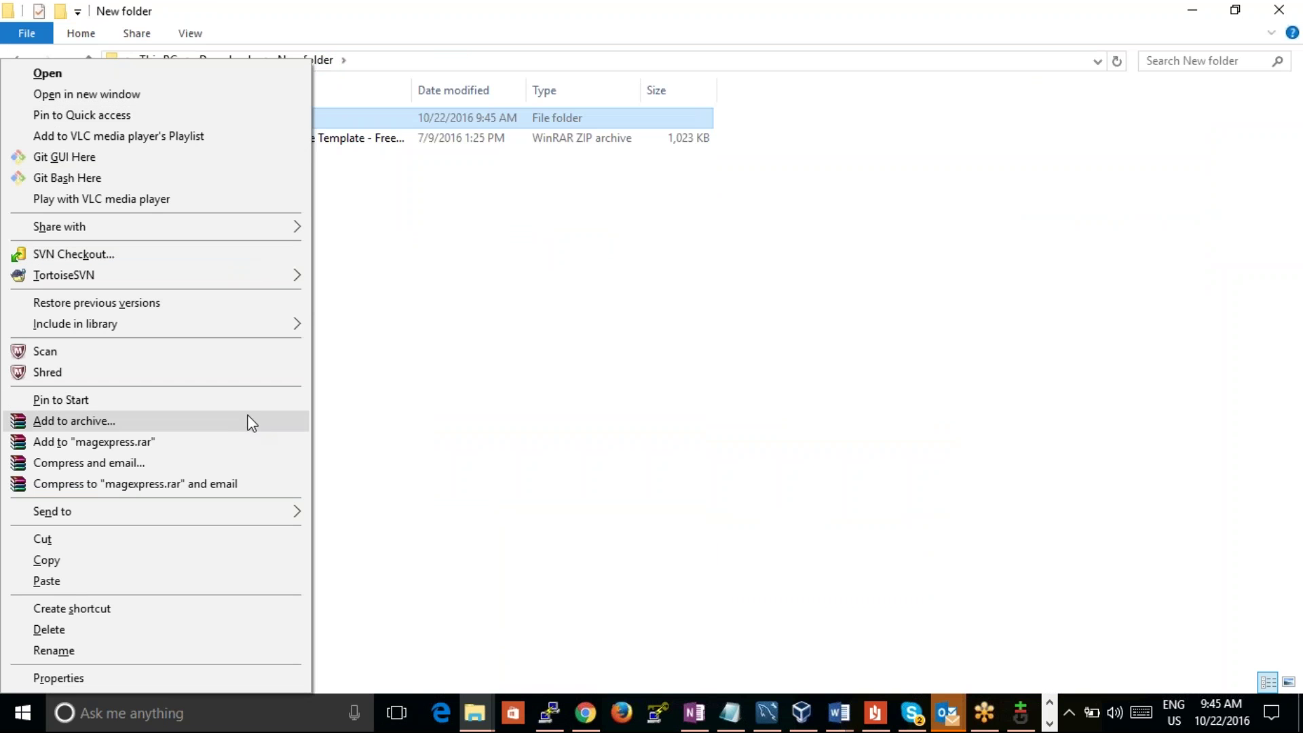
left_click(239, 442)
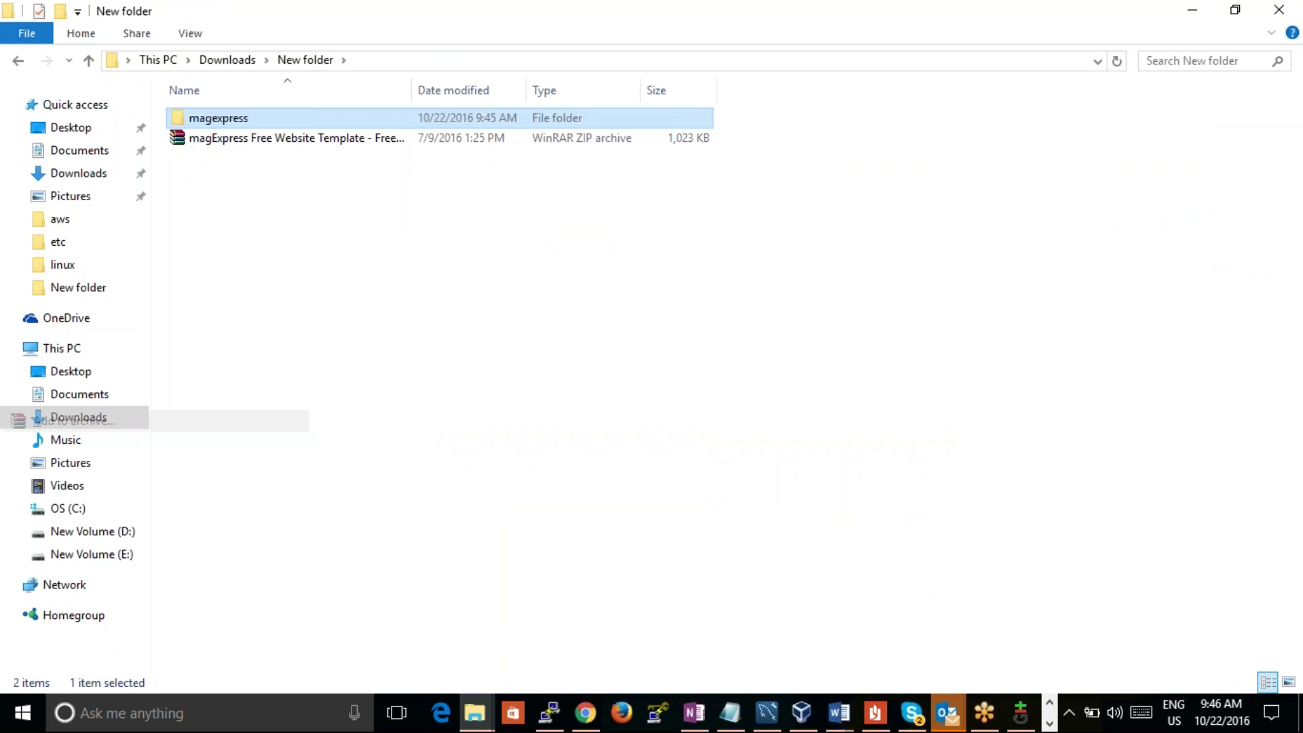
Step: Pack the magexpress folder as a ZIP archive, magexpress.zip (1,023 KB)
left_click(475, 368)
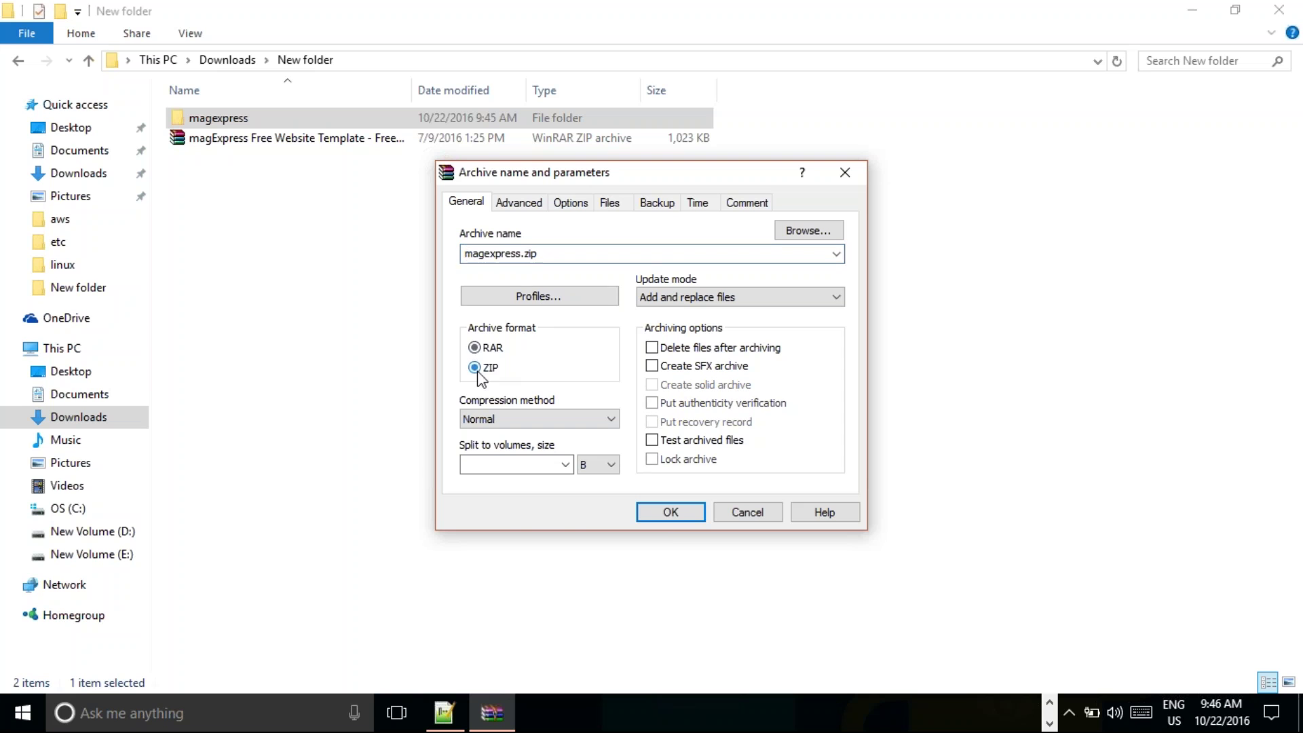
left_click(670, 514)
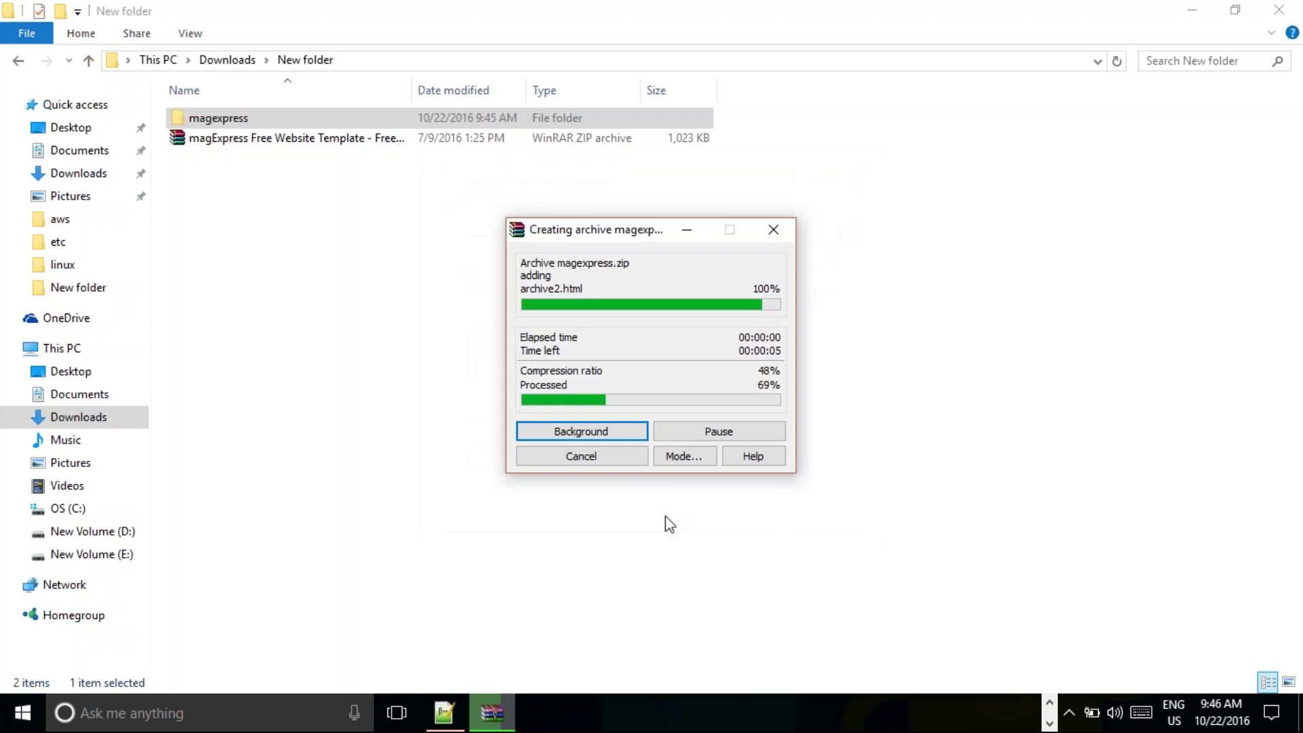
left_click(239, 160)
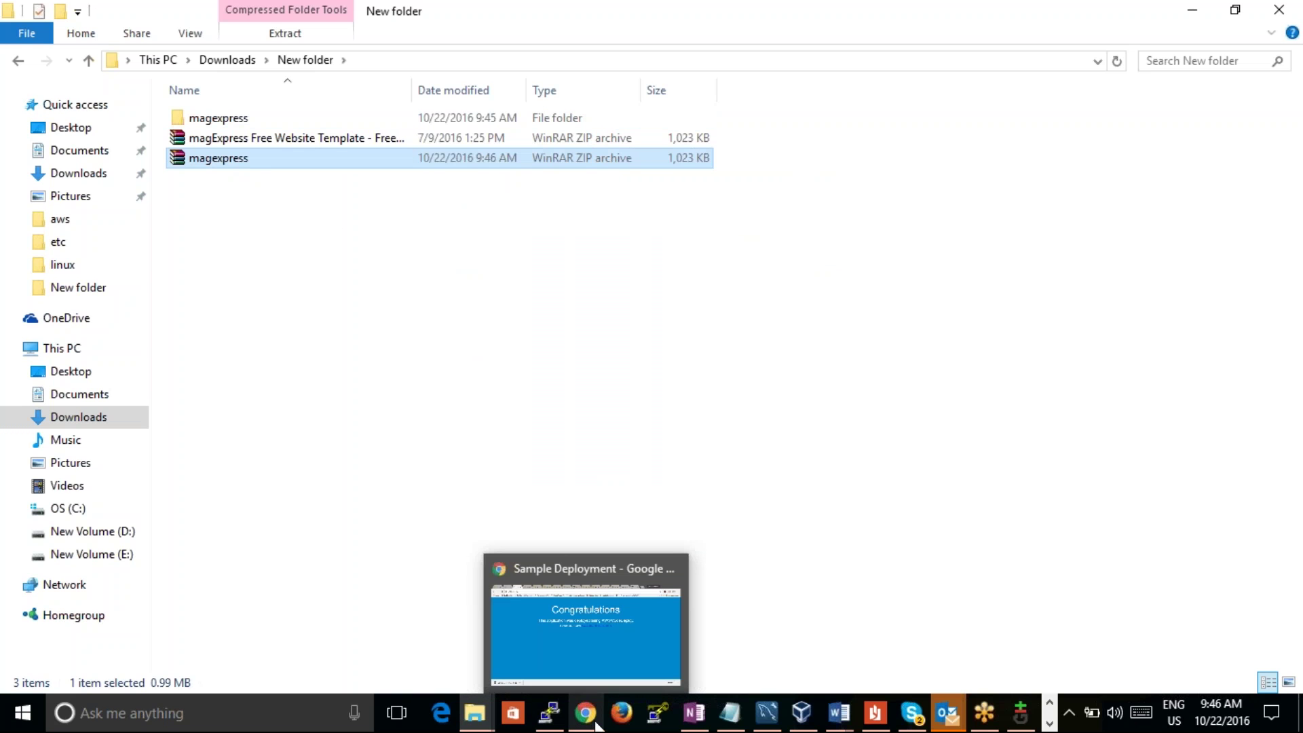
left_click(410, 296)
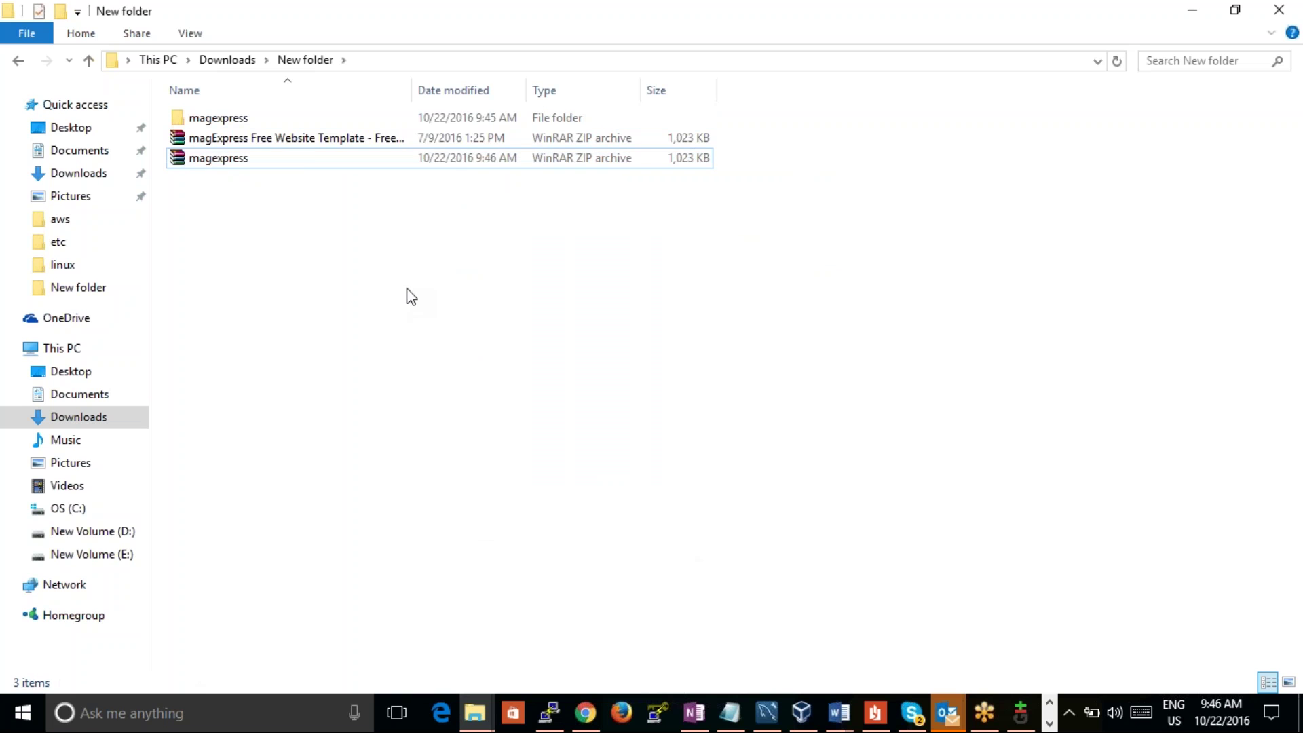
left_click(299, 160)
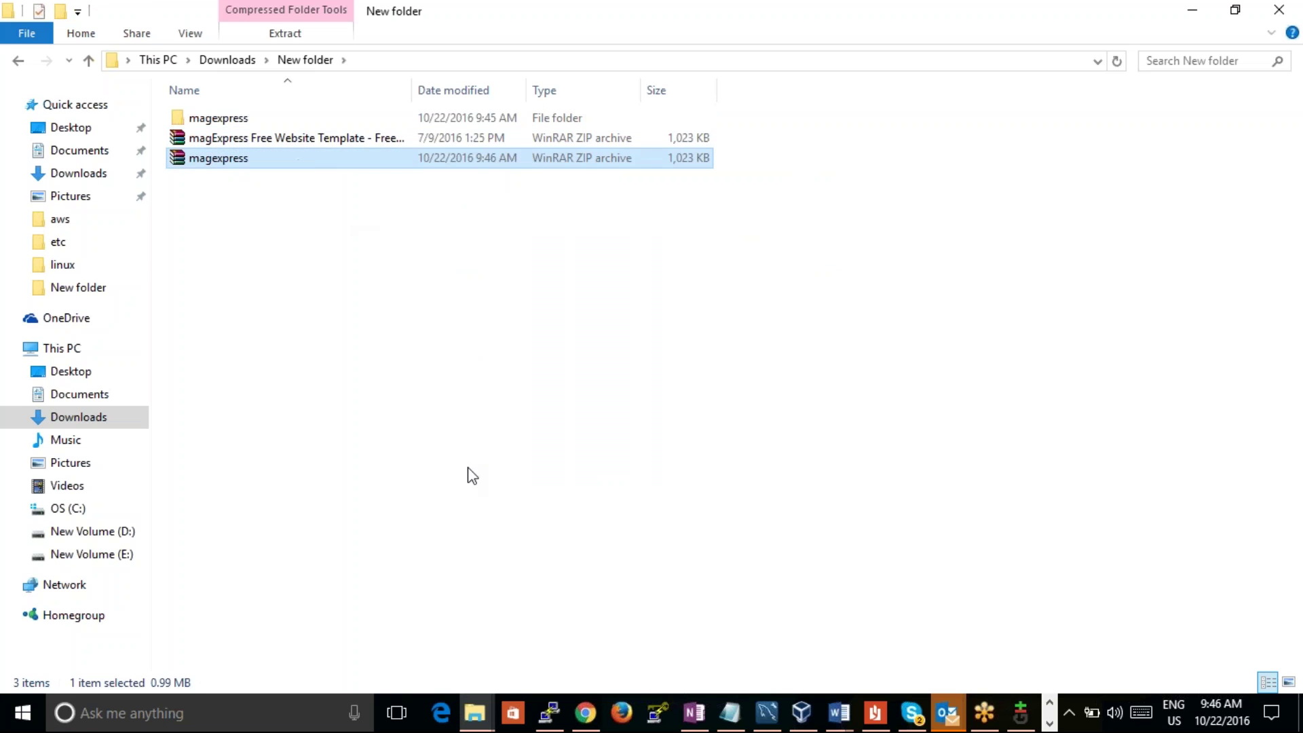
Step: Bring Chrome forward and go to the S3 console tab showing the testcaseind bucket
left_click(585, 712)
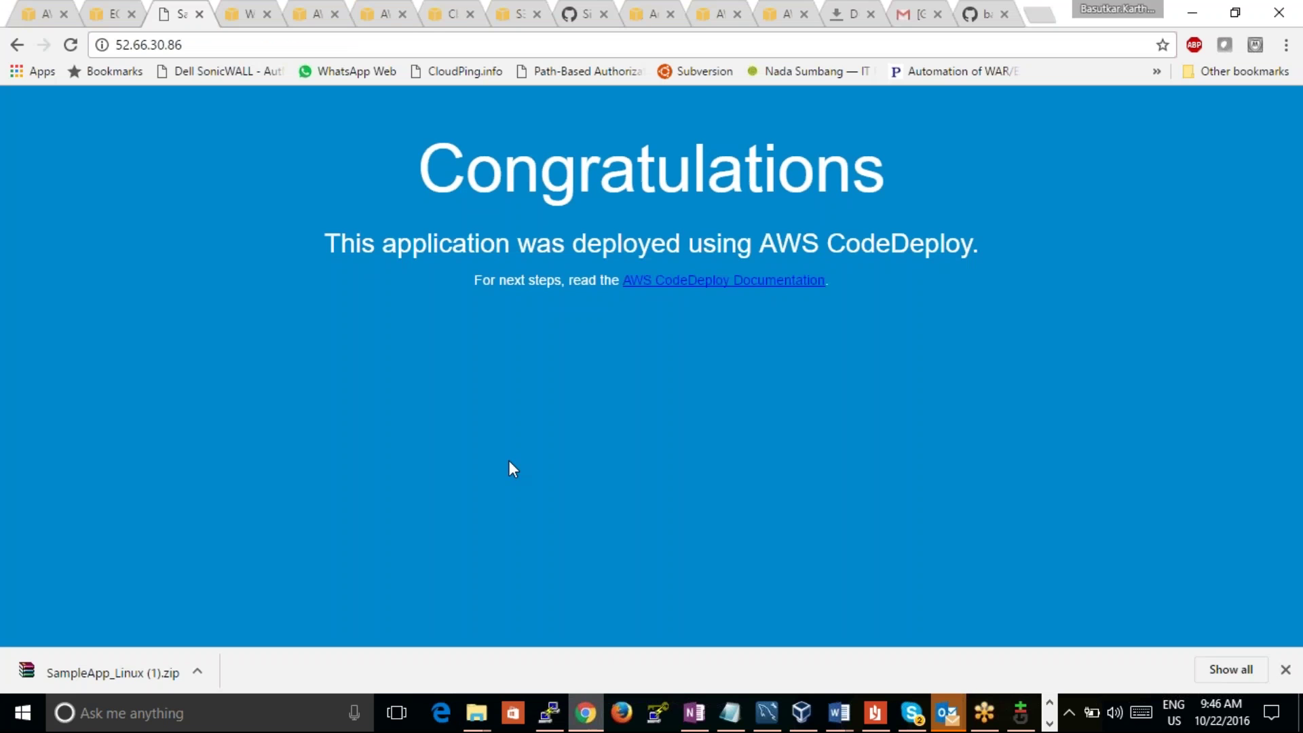
left_click(243, 2)
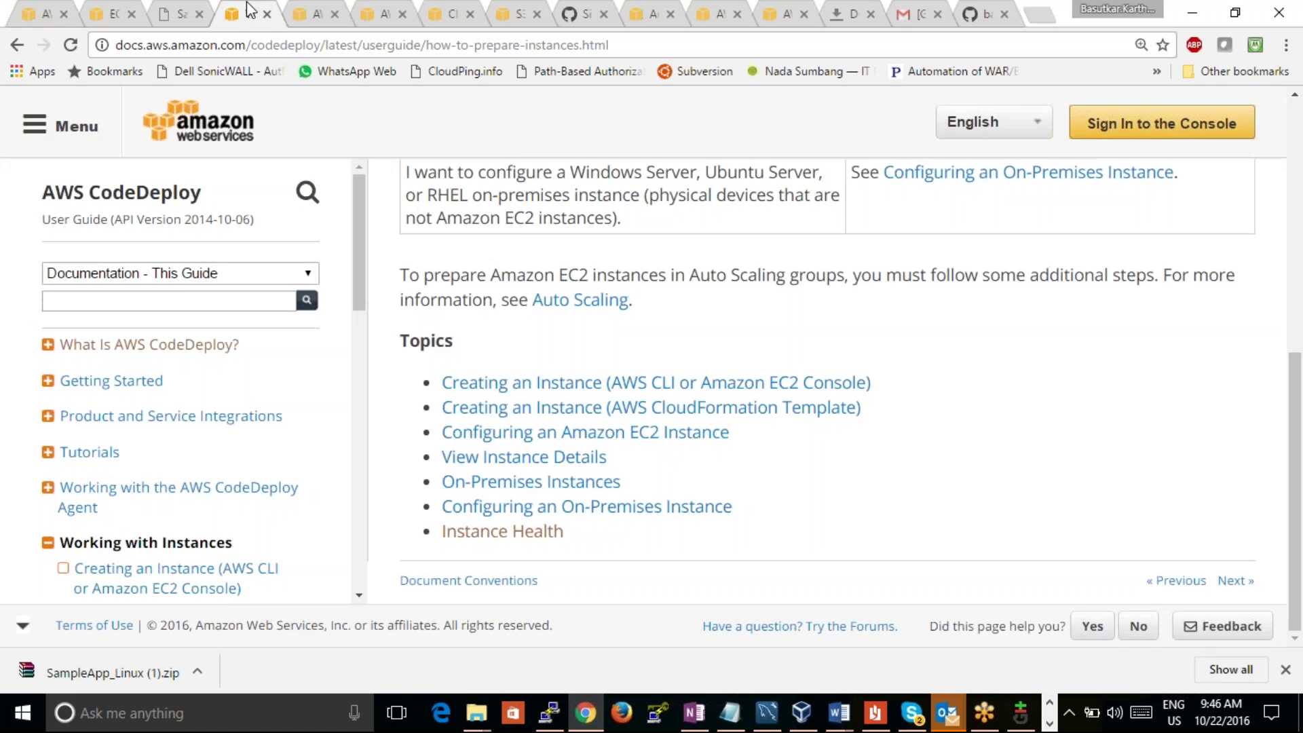
left_click(316, 14)
left_click(384, 14)
left_click(453, 20)
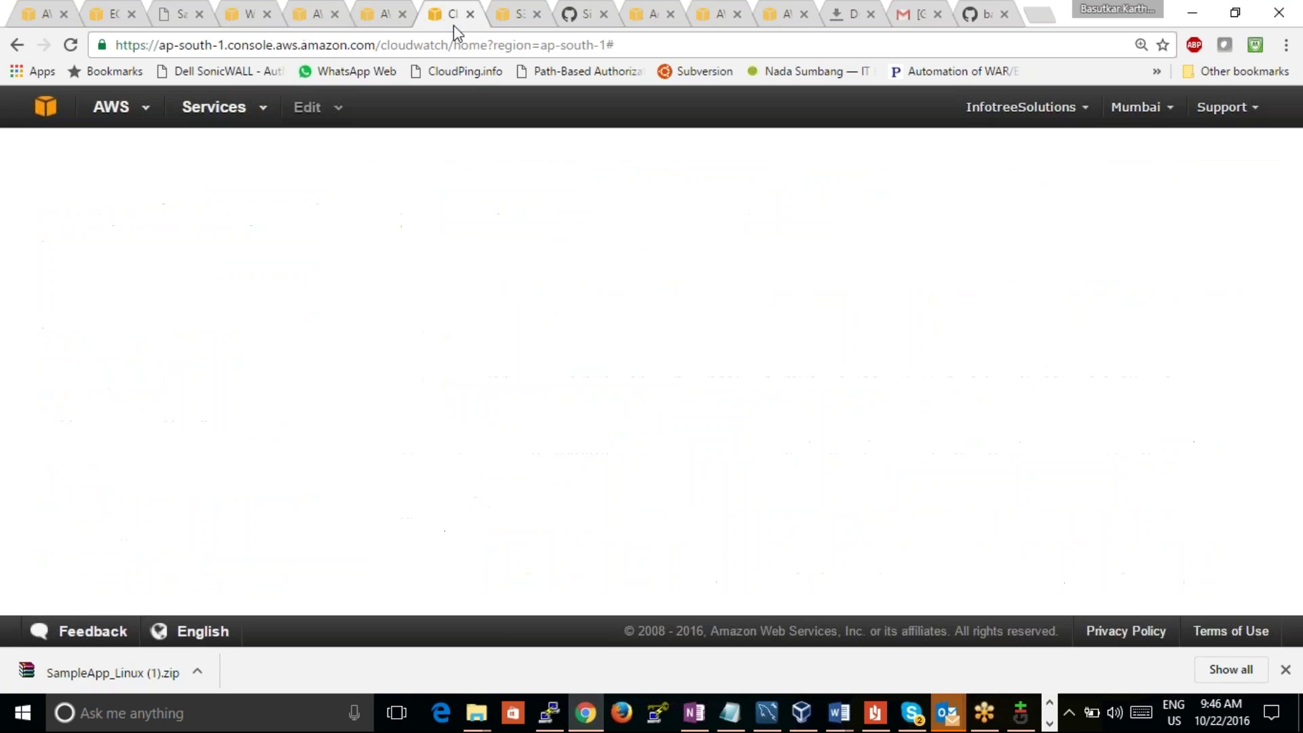
left_click(505, 20)
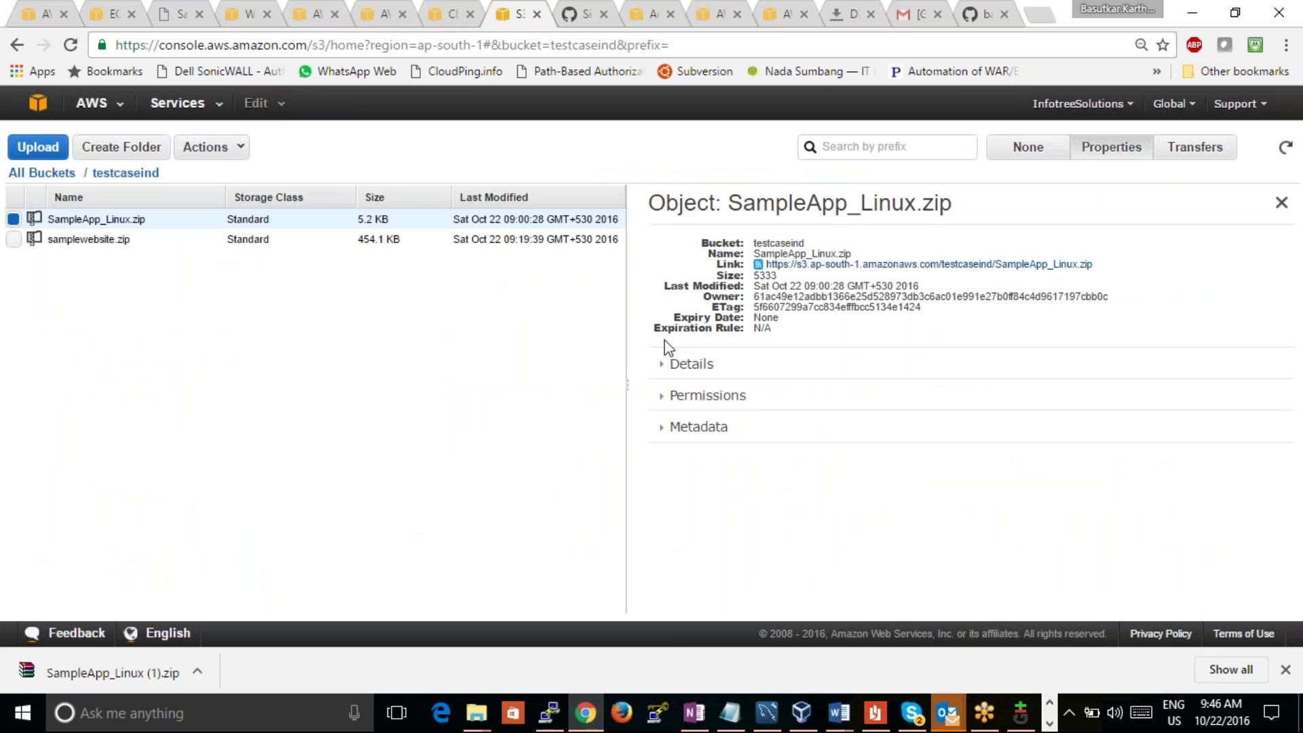
Step: Begin an upload to testcaseind and place the New folder Explorer window beside it
left_click(30, 148)
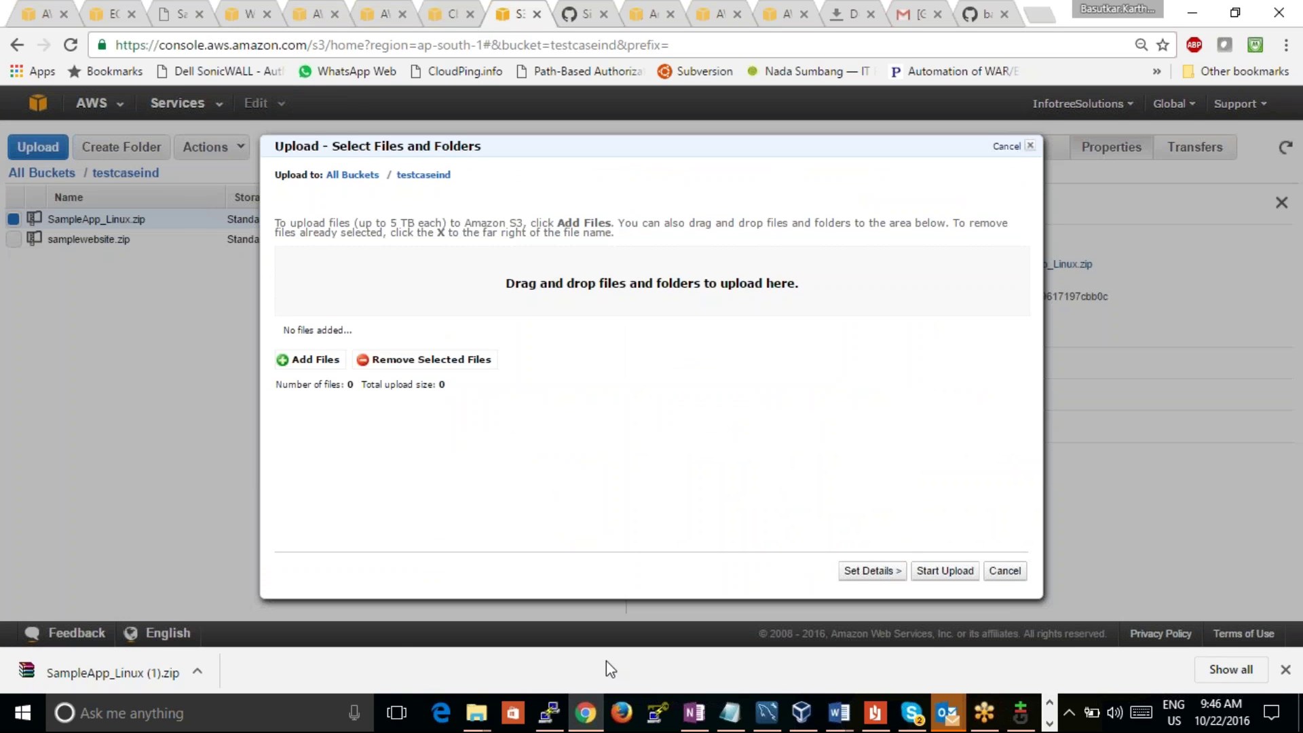
mouse_move(477, 712)
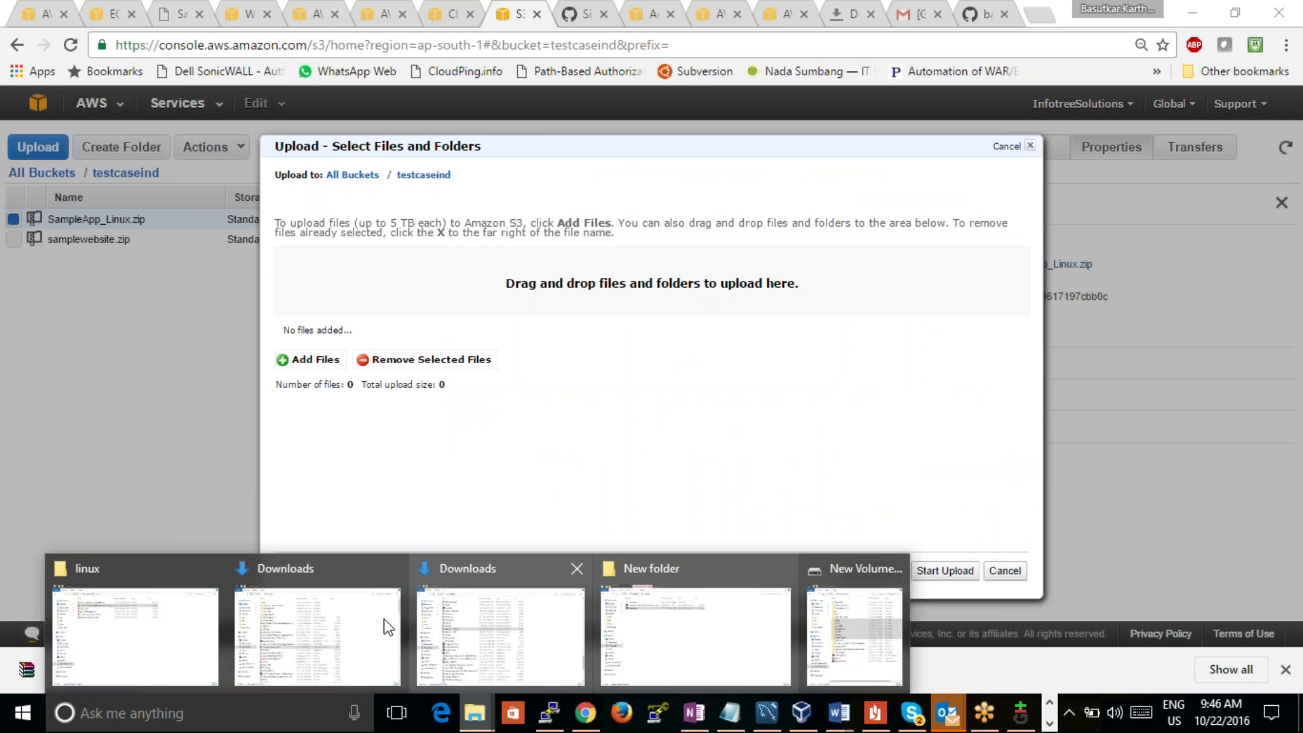
left_click(711, 617)
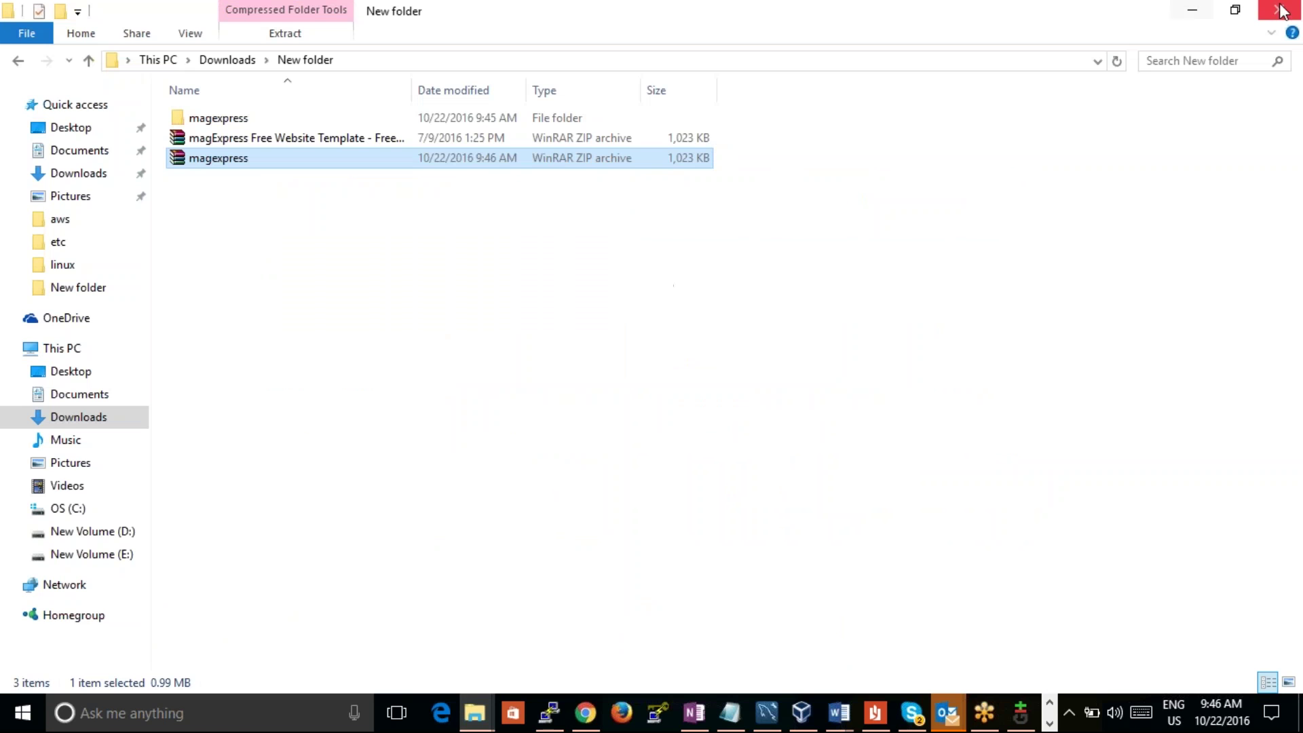
left_click(1236, 10)
left_click_drag(658, 27, 1301, 301)
left_click(910, 165)
Step: Drop magexpress.zip (1022.8 KB) into the upload list and start uploading it
left_click_drag(909, 165, 448, 268)
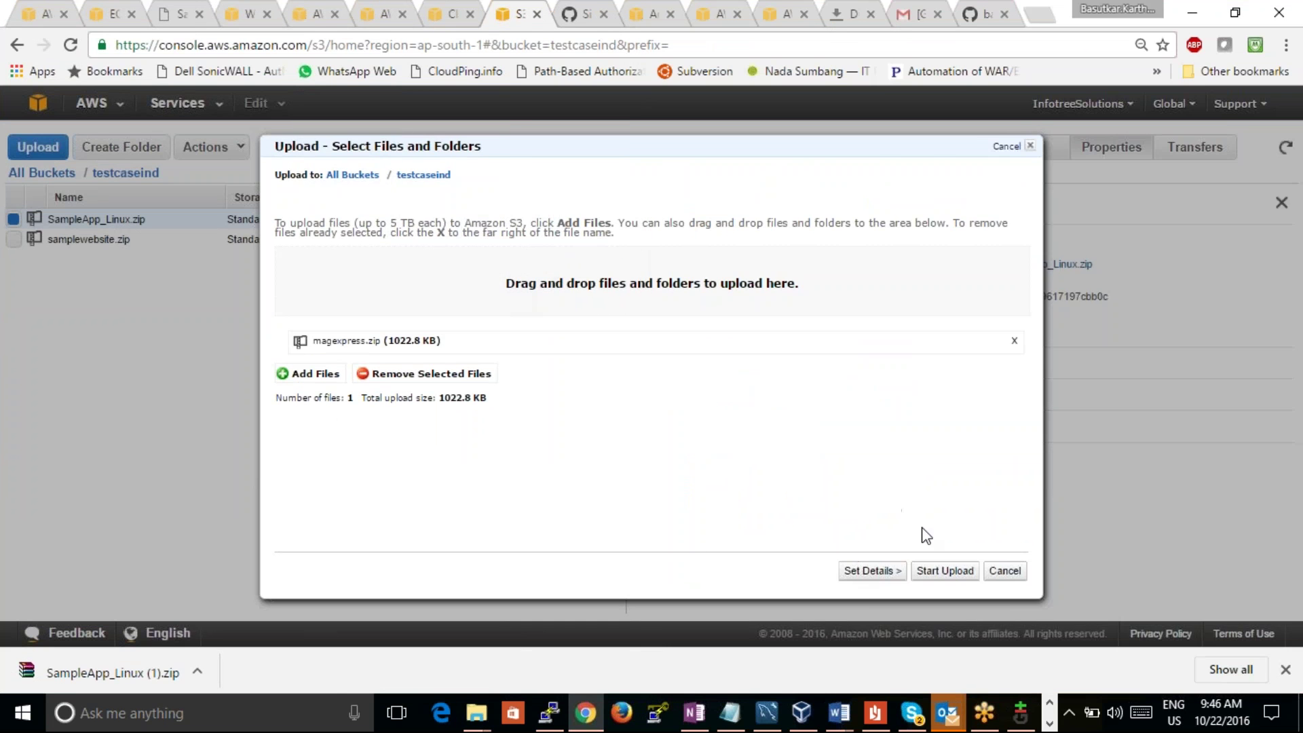
left_click(945, 570)
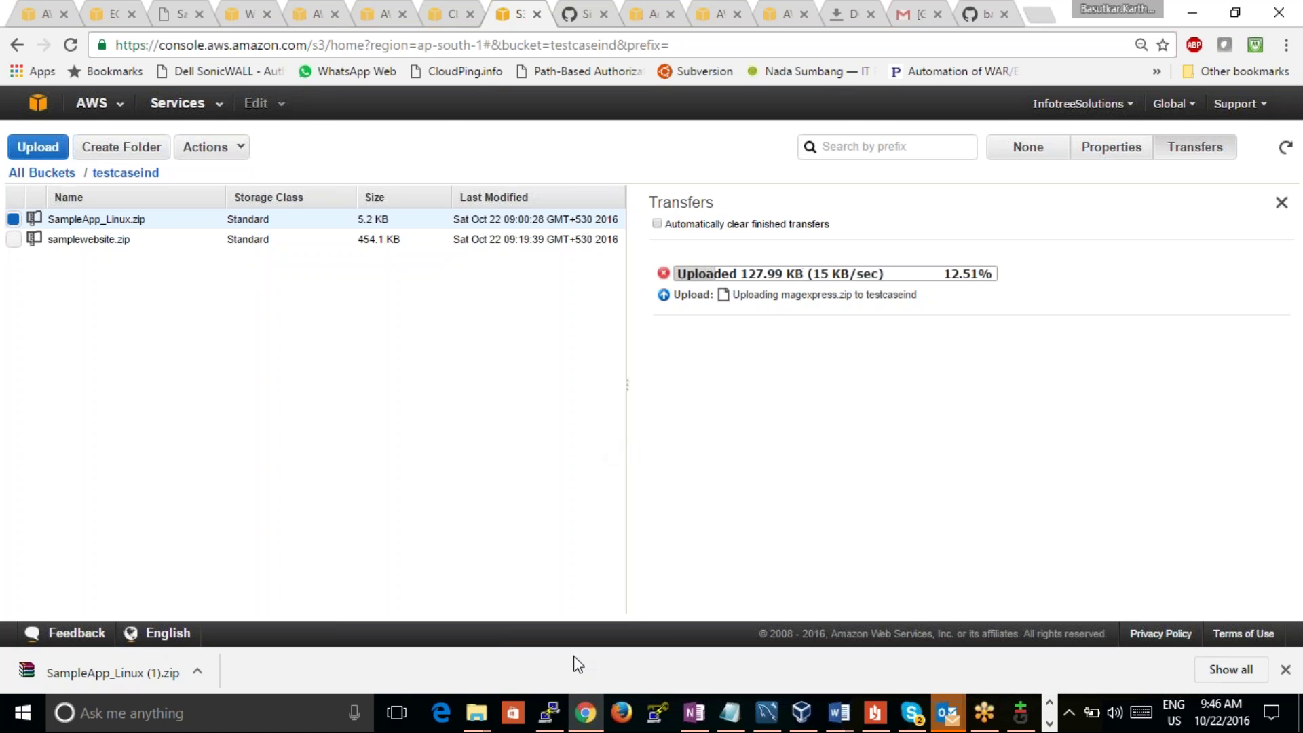
left_click(585, 712)
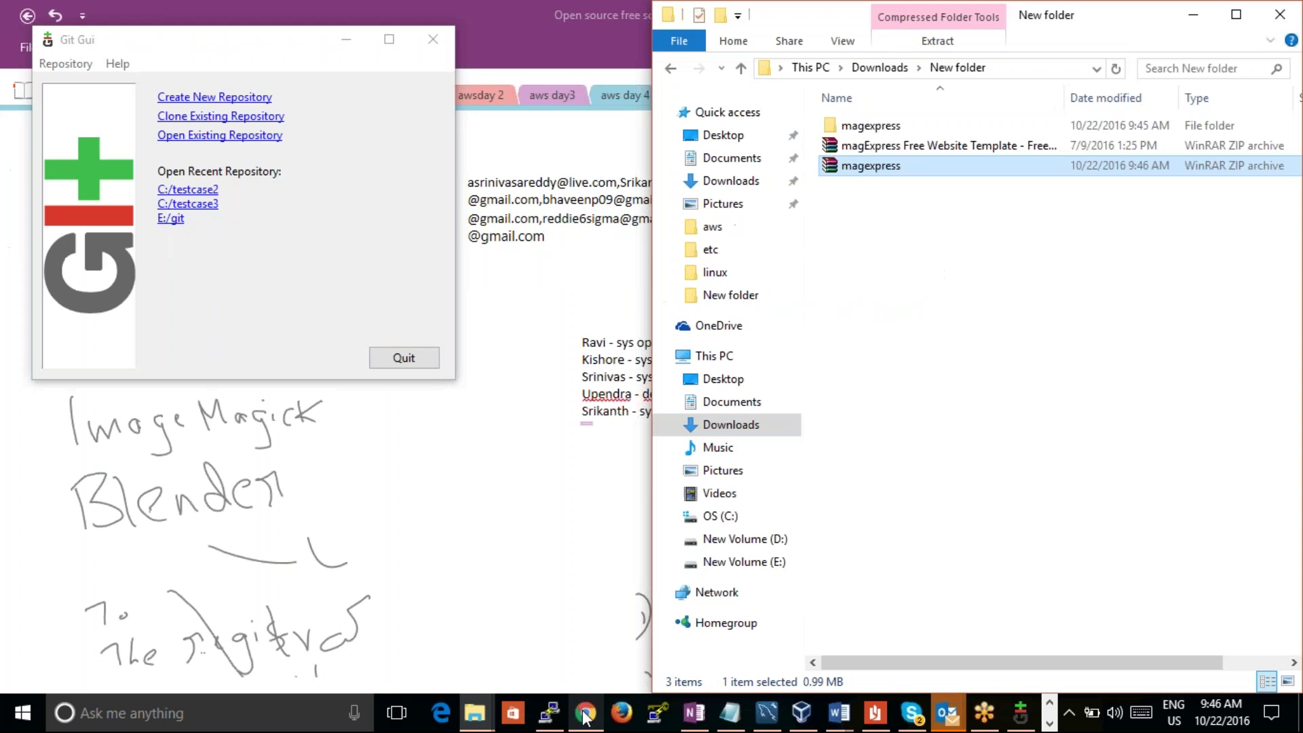
Step: Glance at the S3 upload, then return to the New folder Explorer window
left_click(585, 713)
left_click(587, 709)
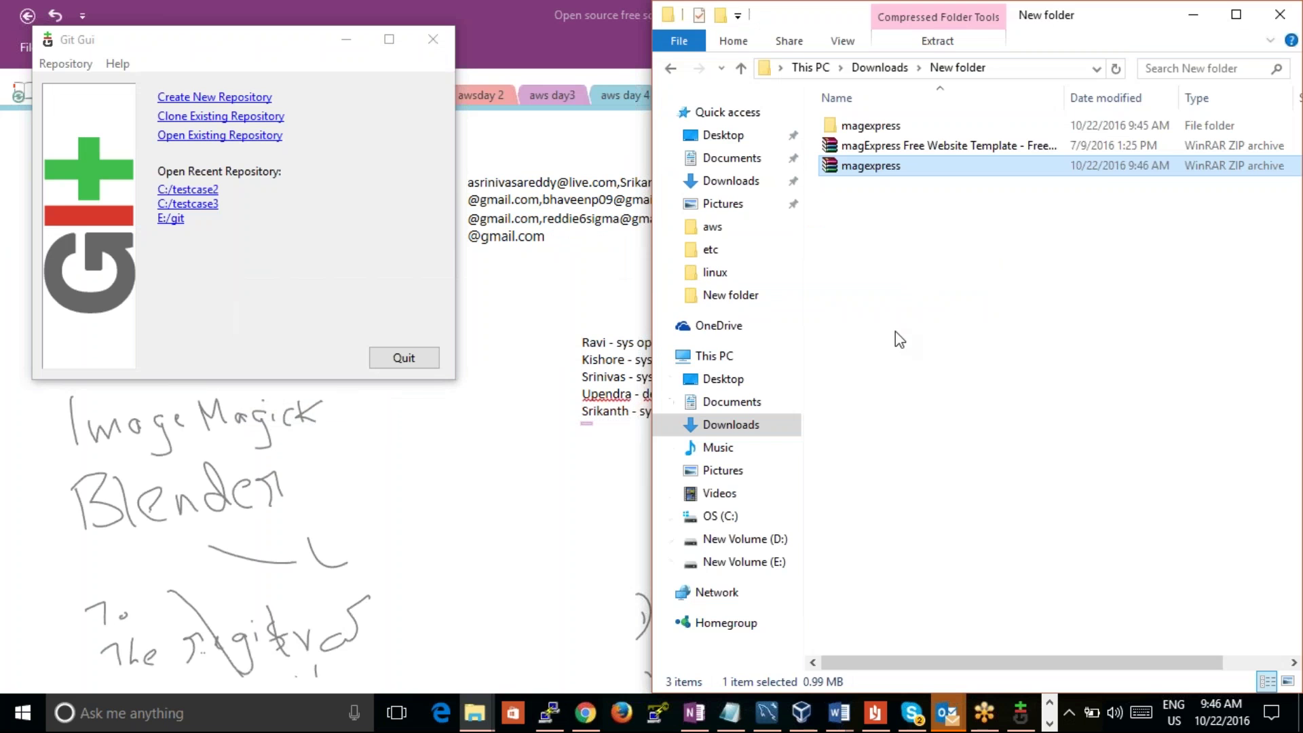
left_click(916, 288)
mouse_move(475, 713)
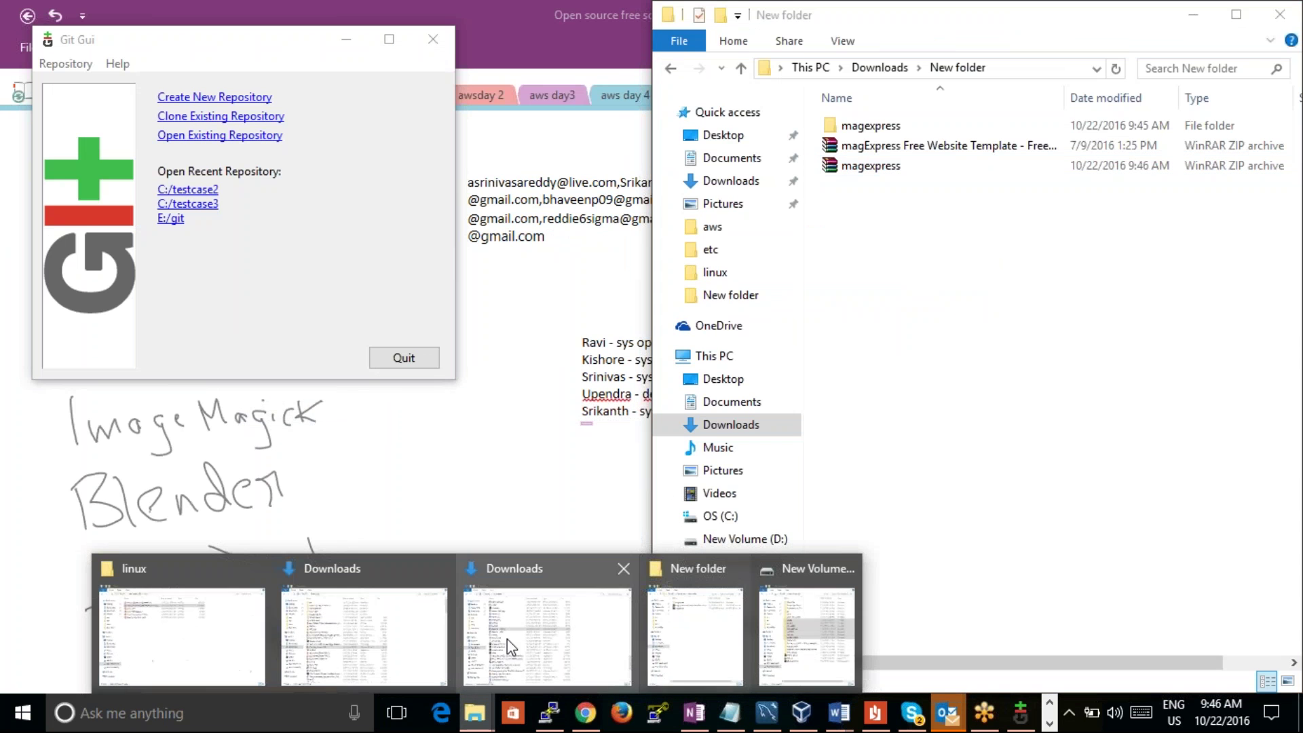
left_click(706, 592)
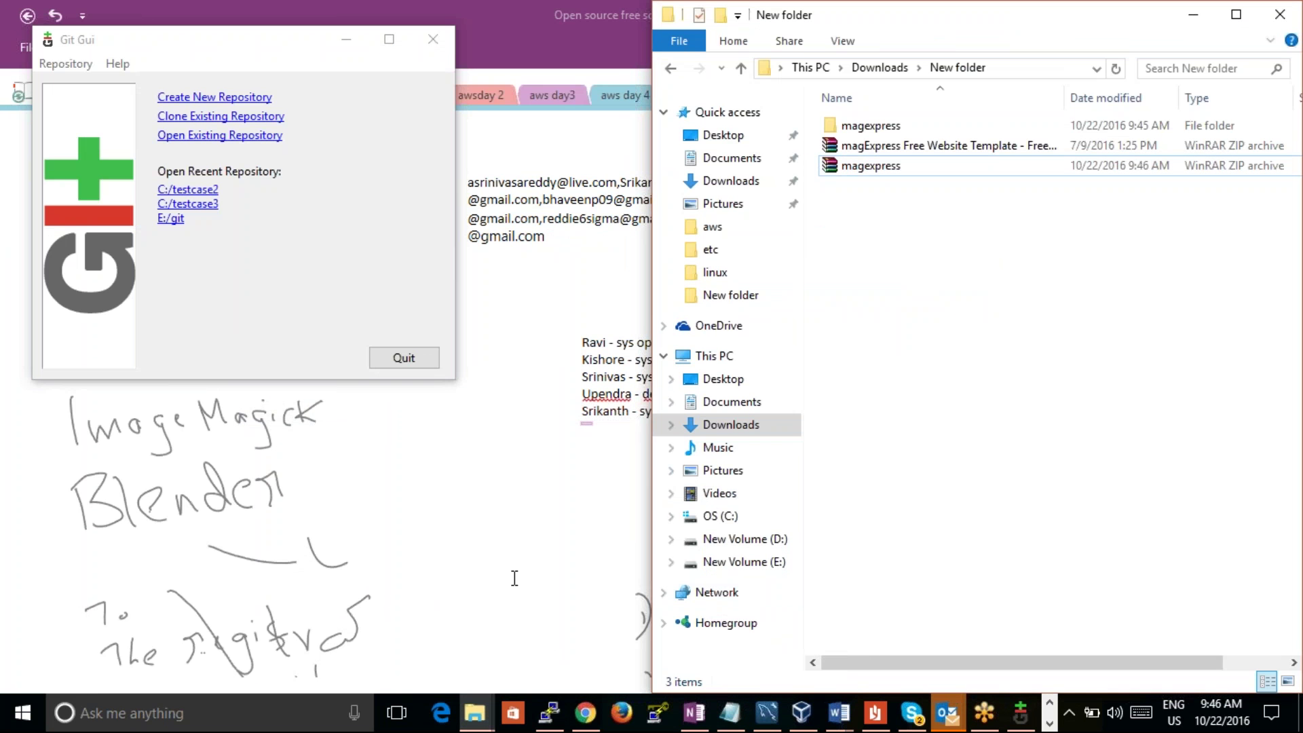
mouse_move(477, 711)
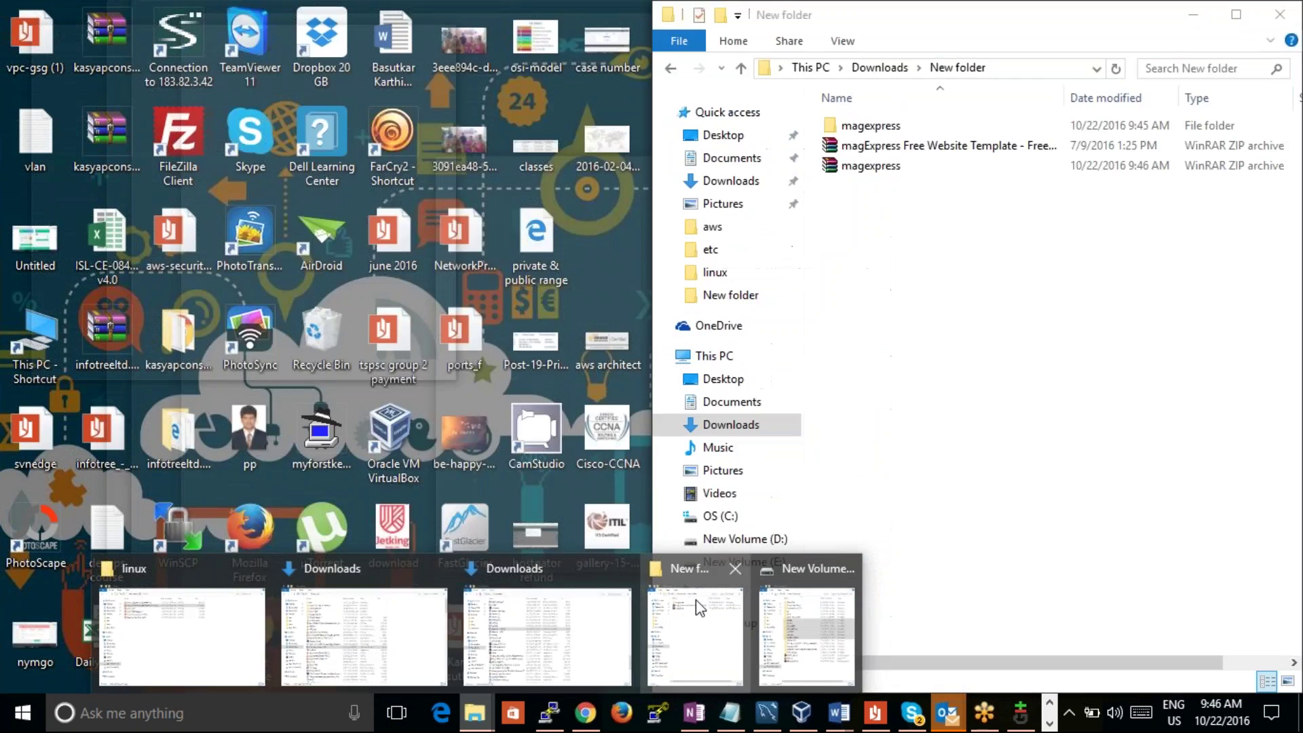
left_click(699, 611)
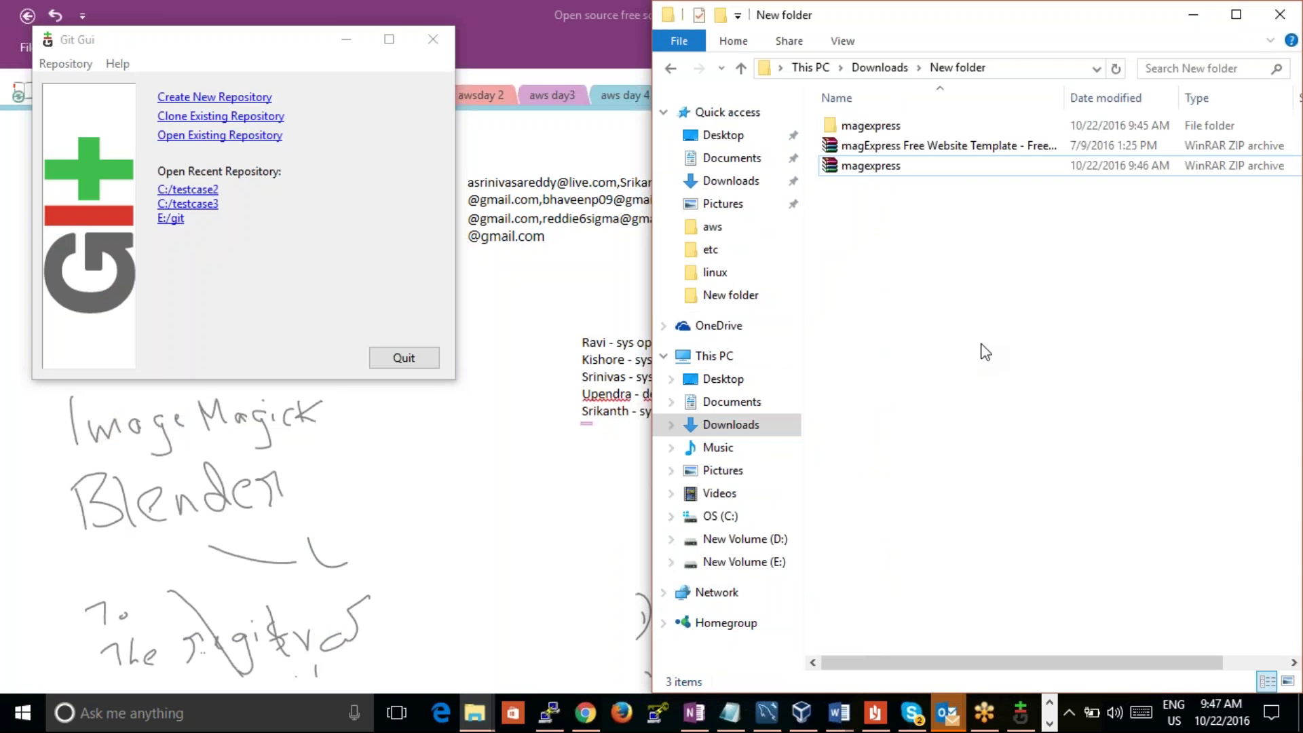
Step: Navigate back to drive D: and open D:\New folder\New folder
left_click(670, 69)
left_click(670, 68)
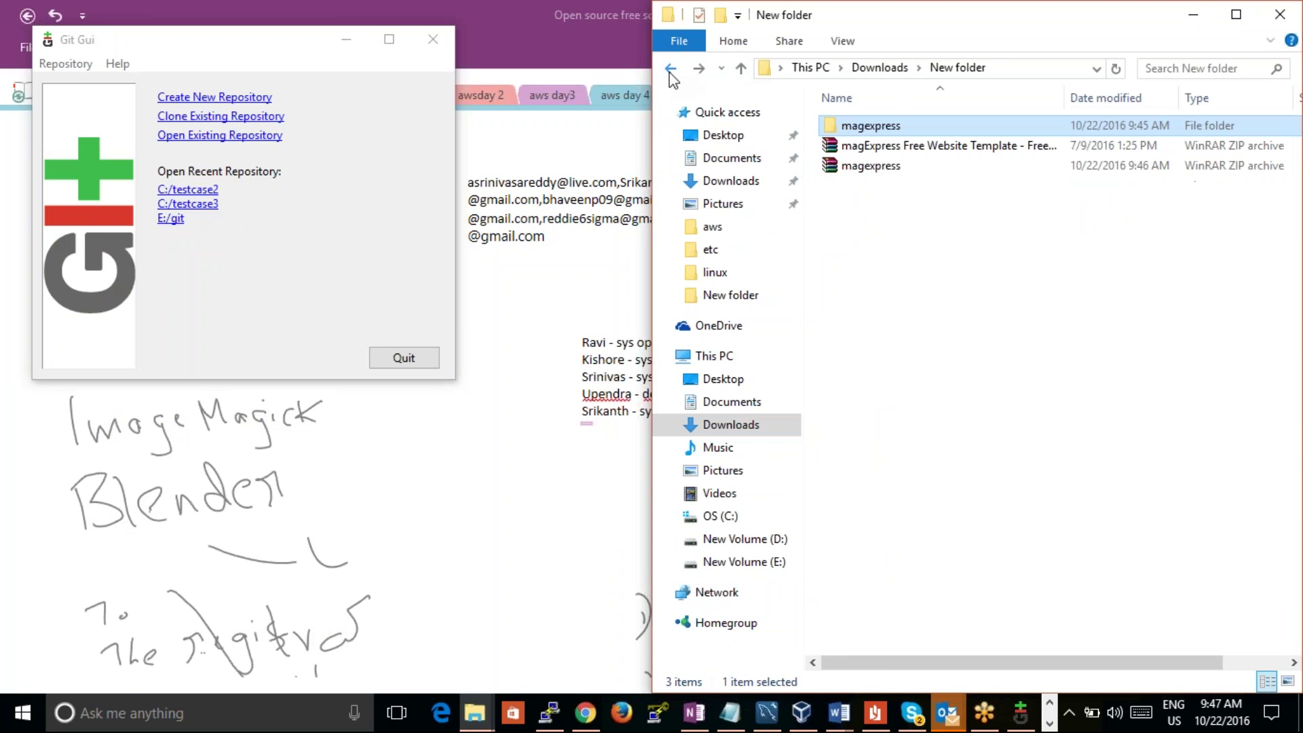
left_click(670, 69)
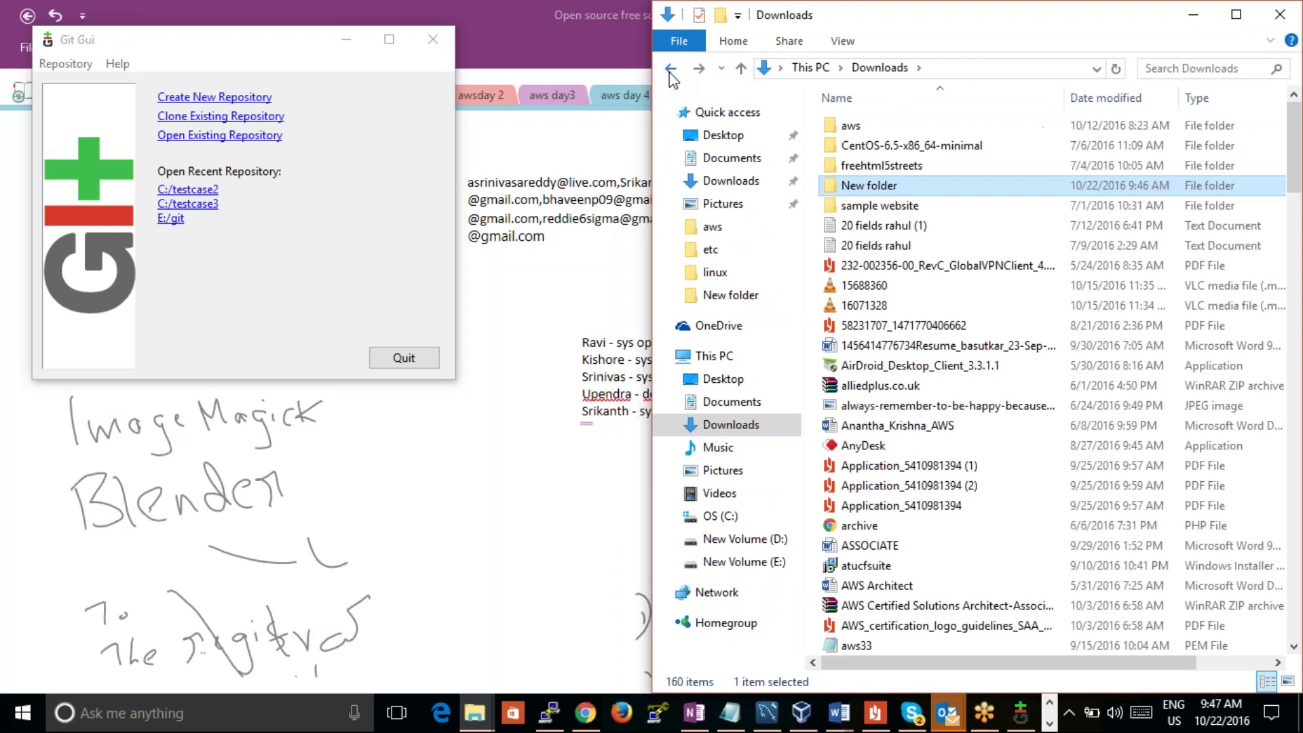
left_click(670, 68)
left_click(670, 69)
left_click(669, 69)
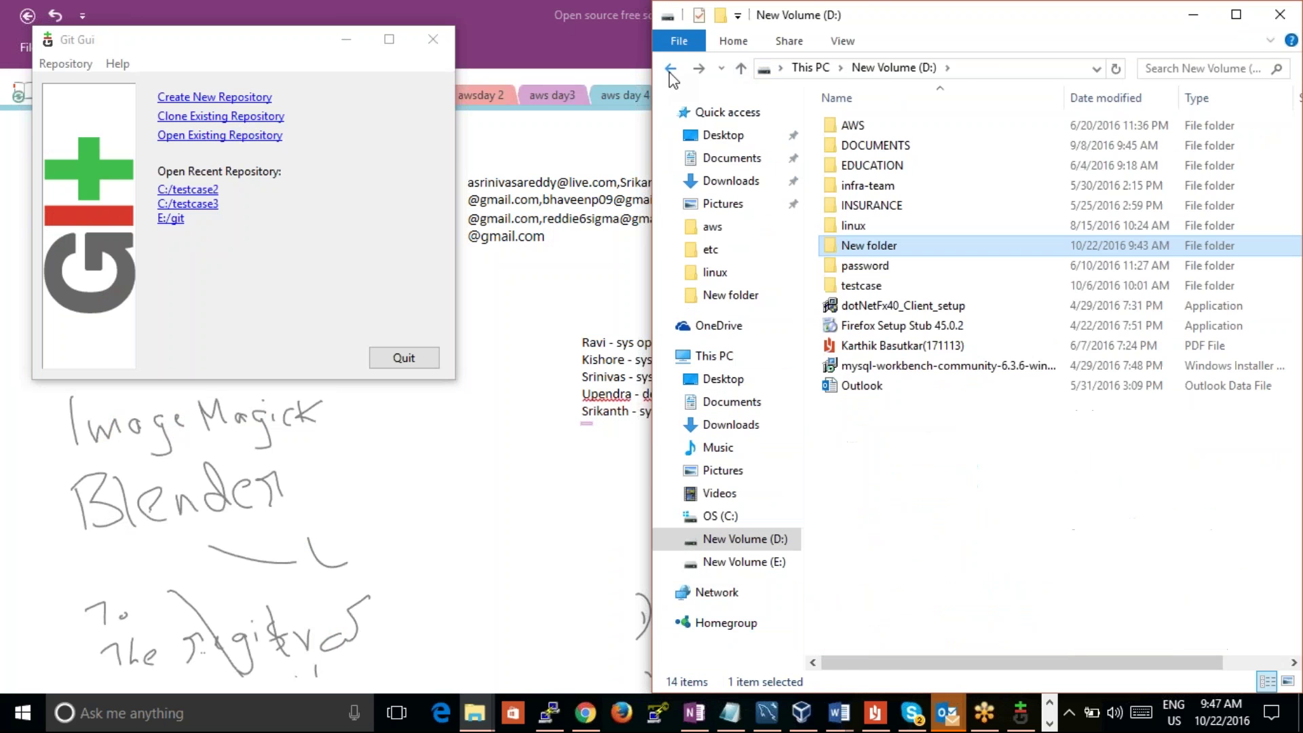
left_click(670, 69)
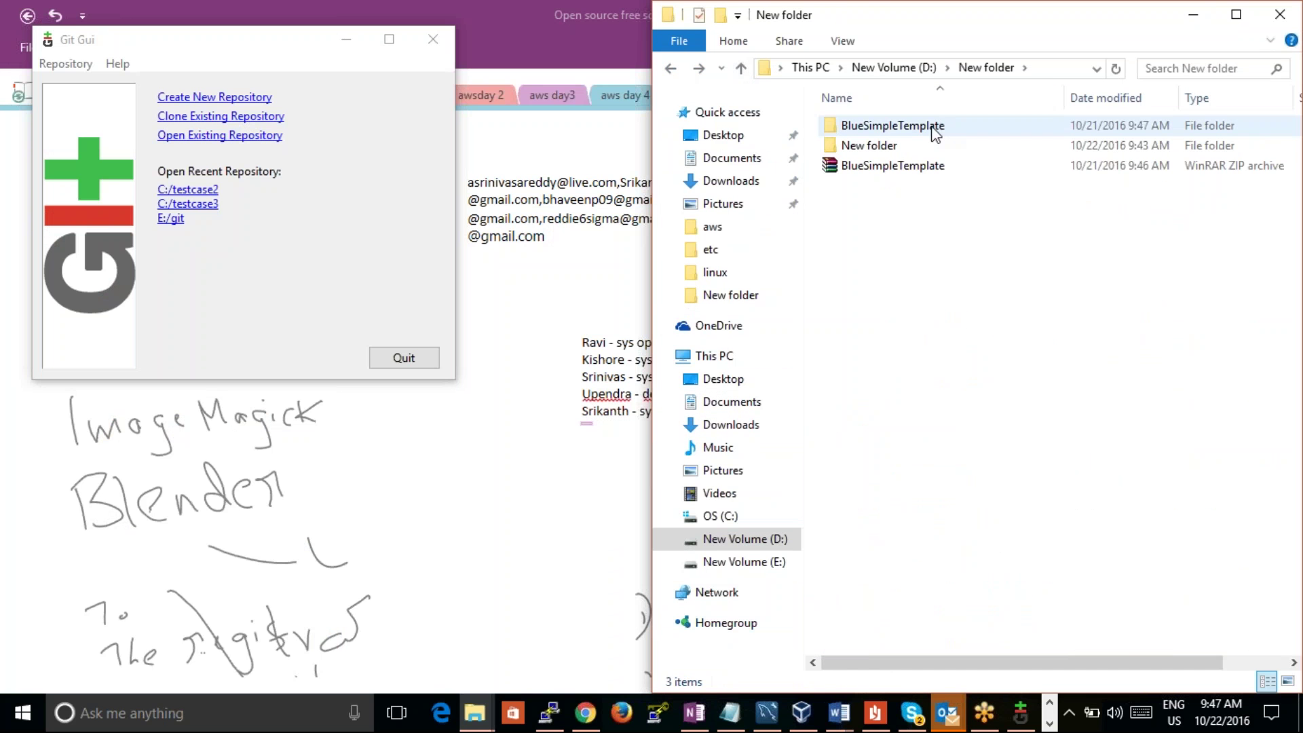
double_click(898, 149)
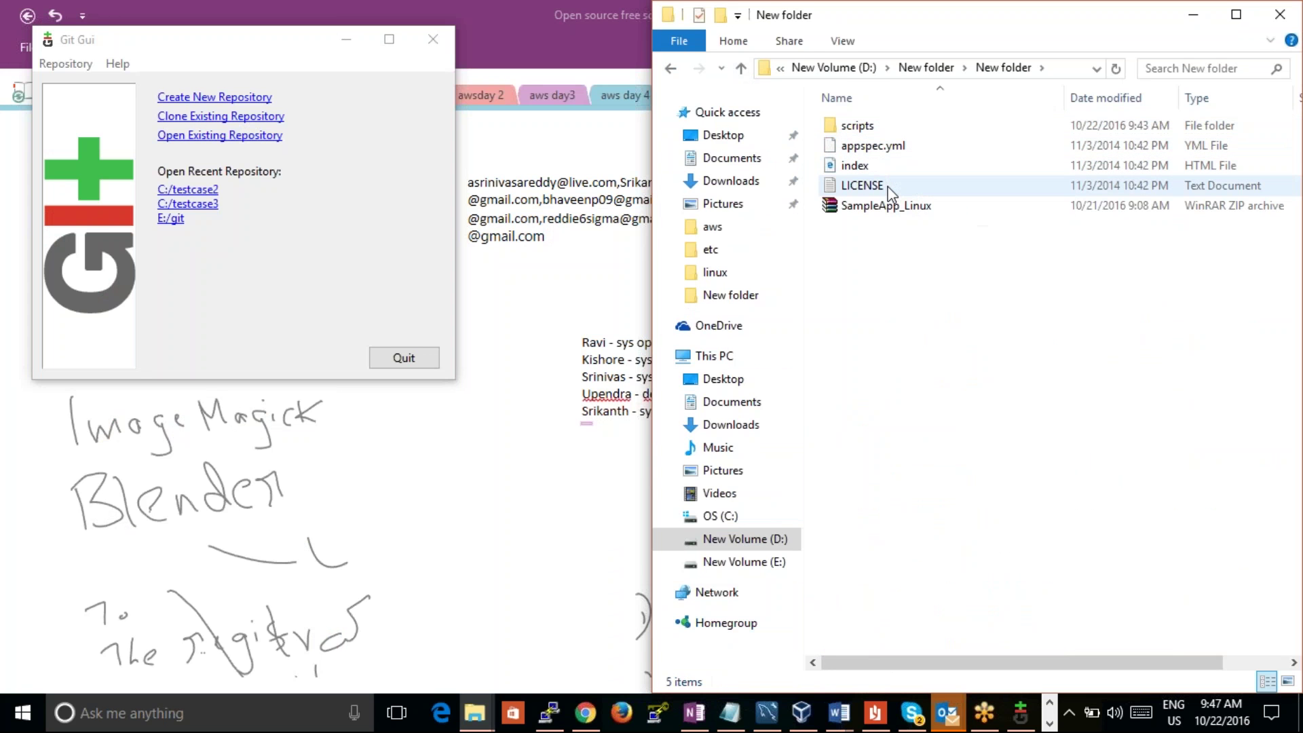
Step: Review appspec.yml in Notepad++, then minimize Notepad++
right_click(883, 152)
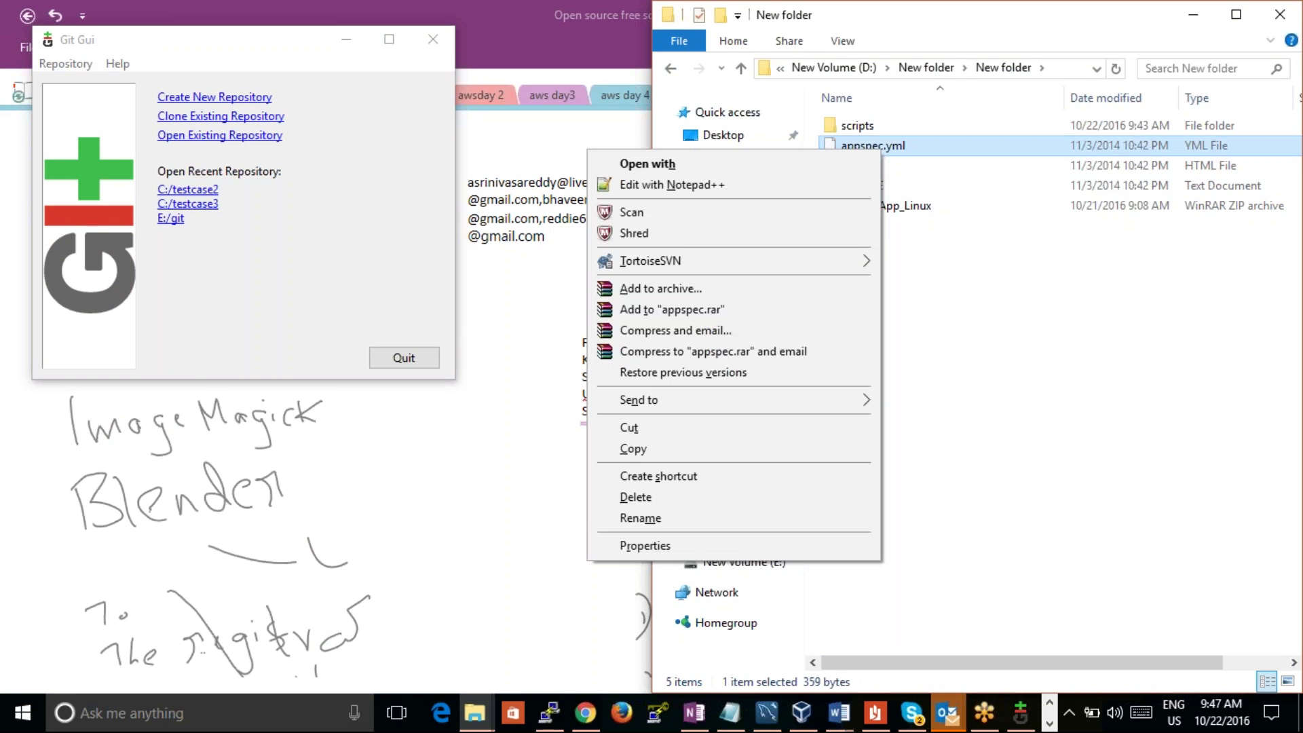
left_click(823, 185)
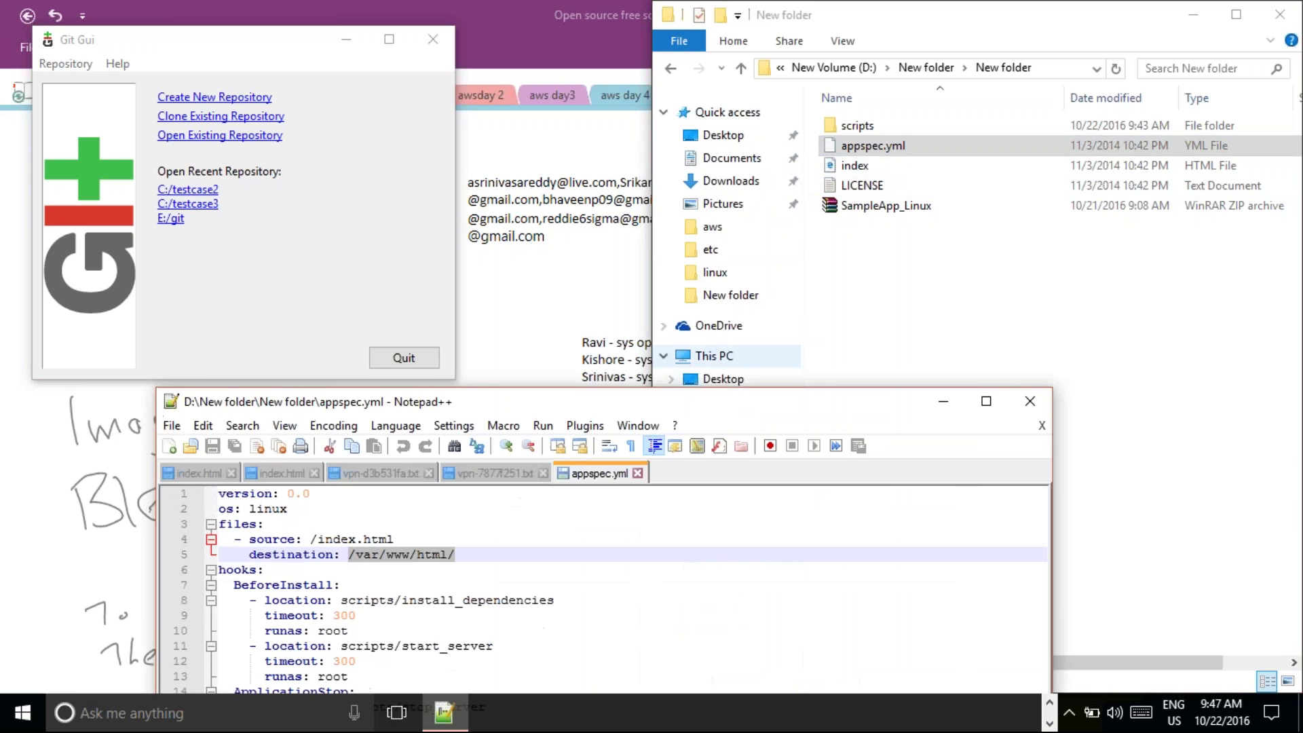
left_click_drag(832, 412, 922, 163)
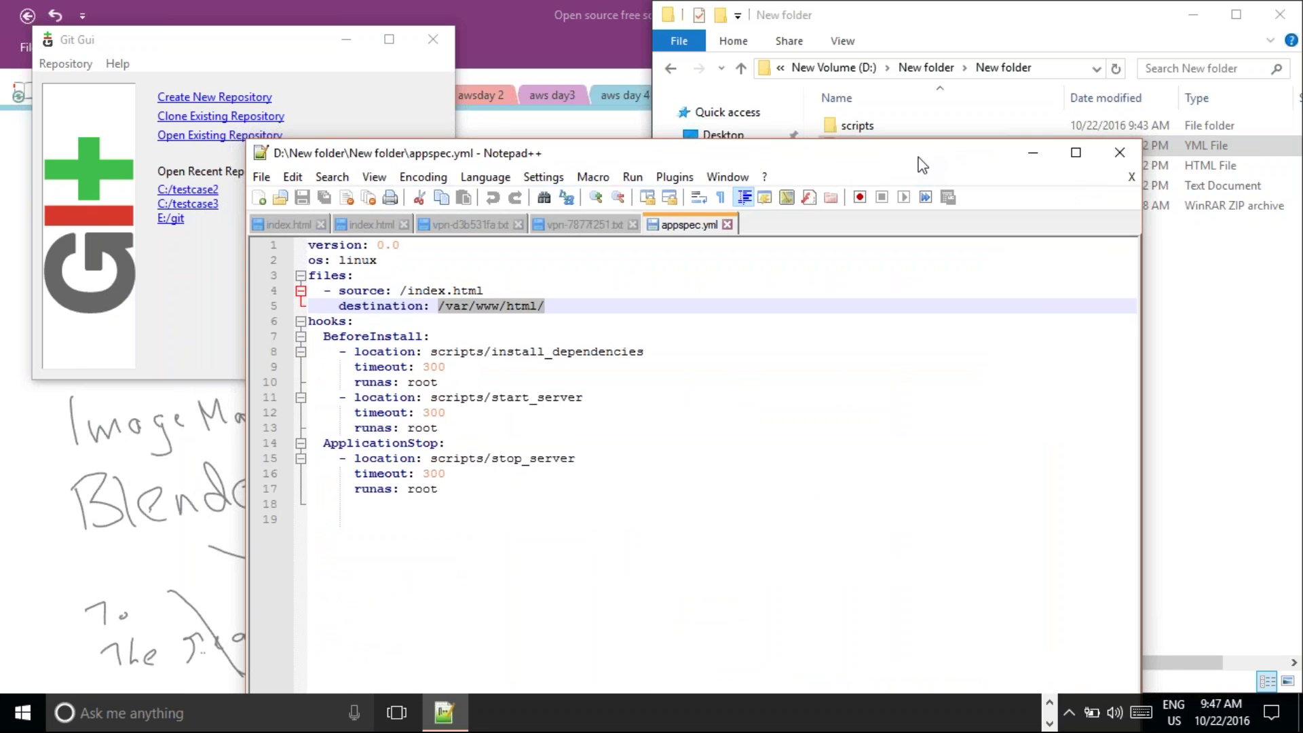
left_click(1040, 161)
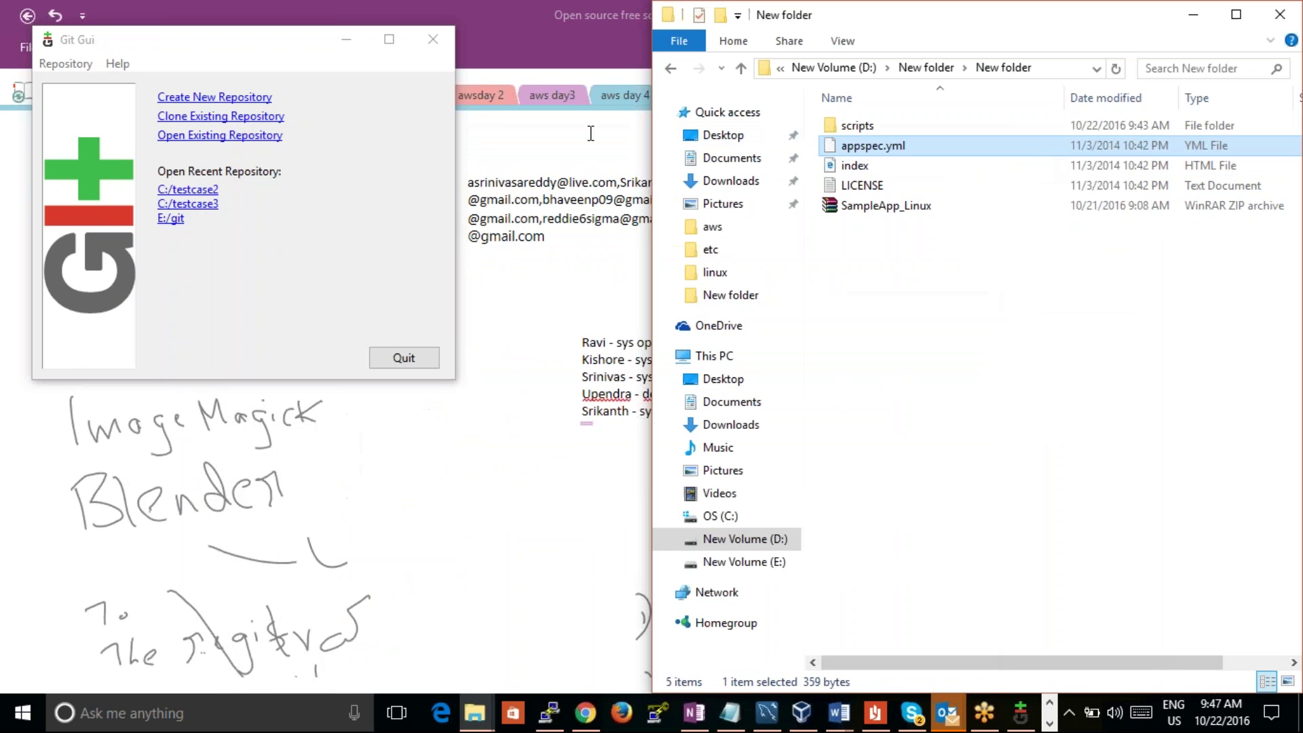
Step: Select magexpress.zip in testcaseind and show its Properties permissions
left_click(585, 713)
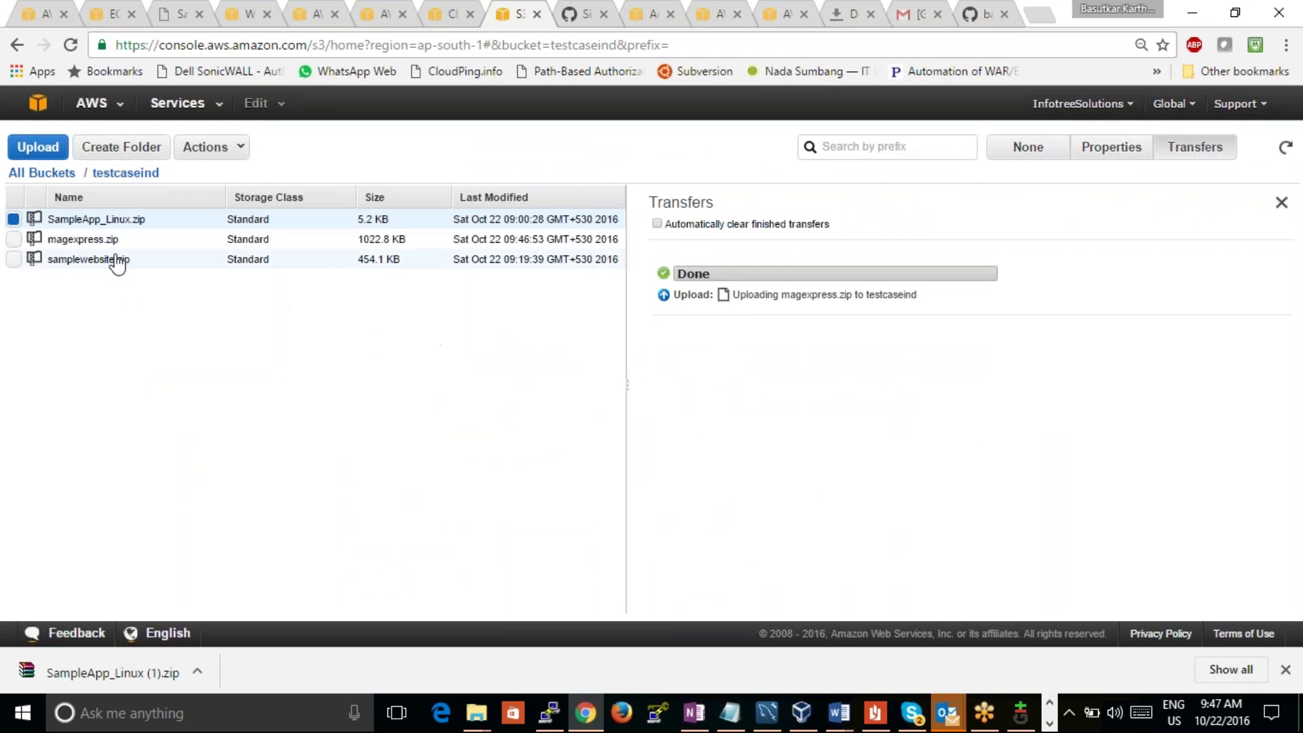
left_click(13, 239)
left_click(13, 219)
left_click(1108, 149)
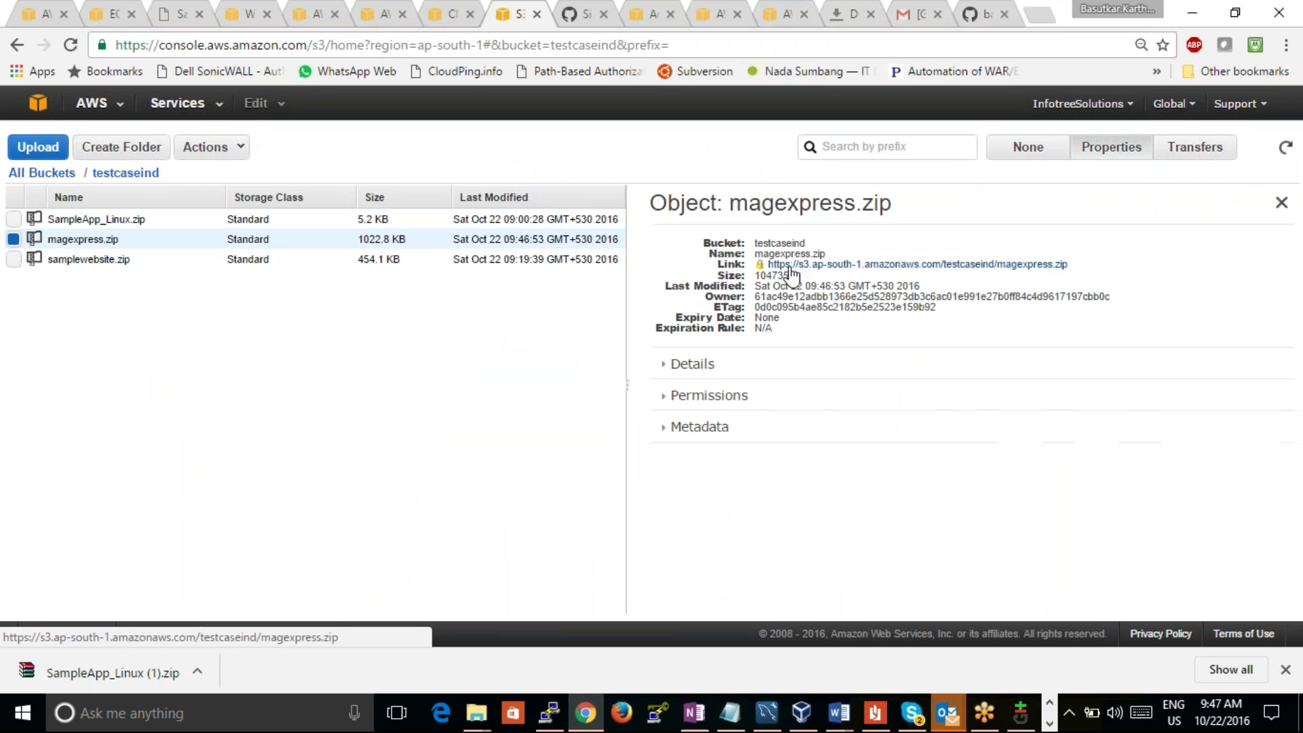
left_click(672, 394)
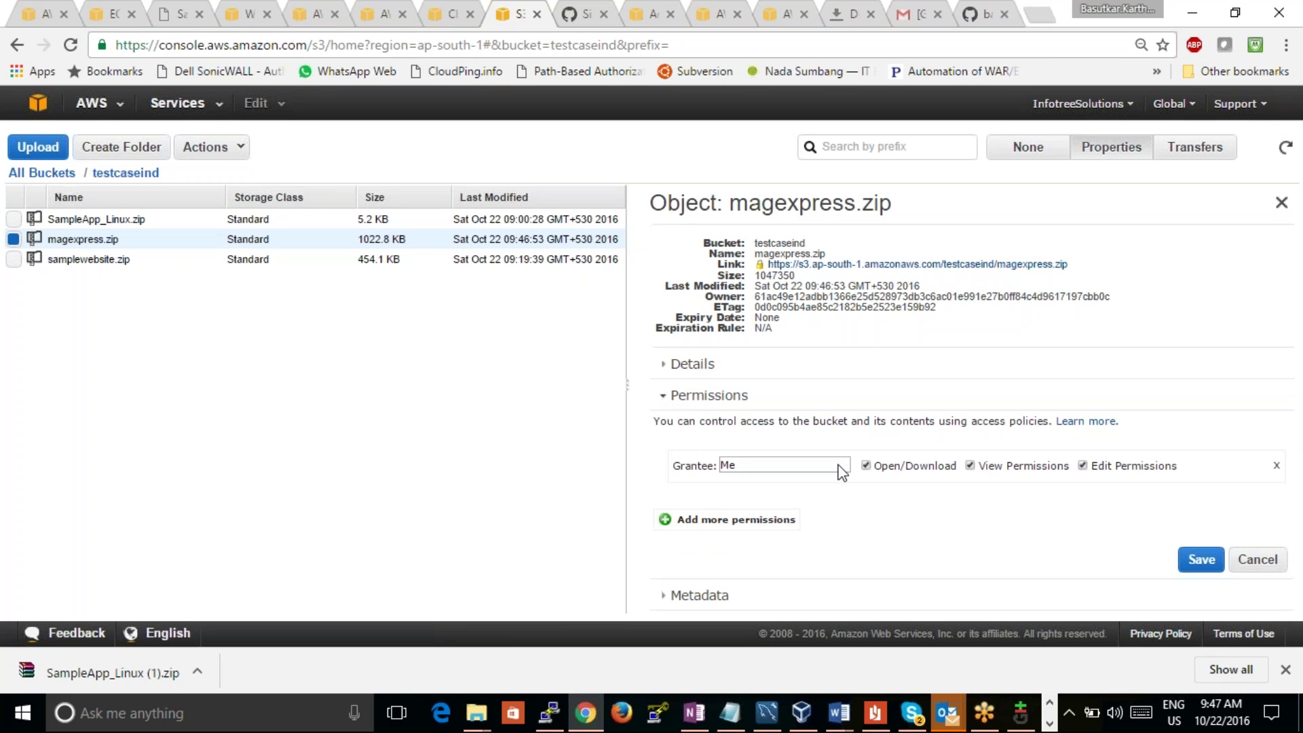
Step: Grant Everyone Open/Download, View and Edit permissions on magexpress.zip and save
left_click(669, 521)
left_click(825, 508)
left_click(883, 524)
left_click(896, 504)
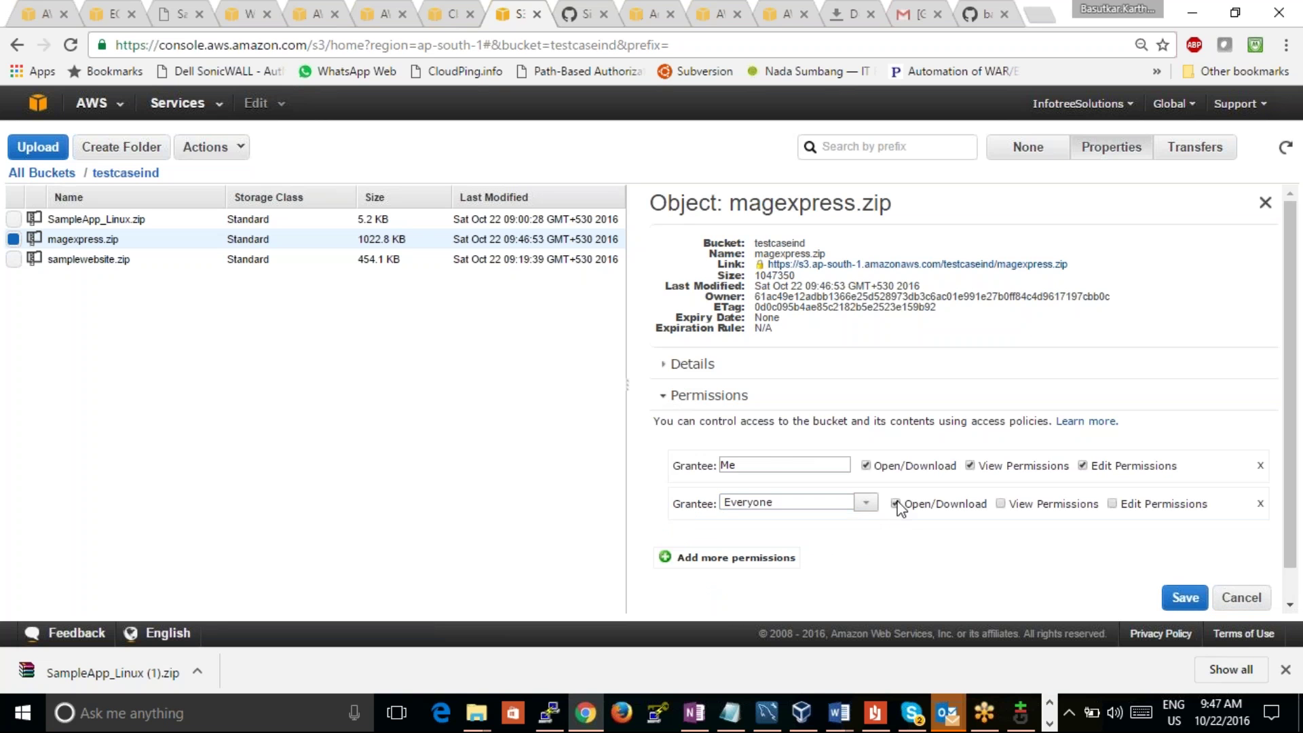
left_click(1000, 504)
left_click(1112, 504)
left_click(1186, 597)
Step: Refresh the bucket list and copy the magexpress.zip object link address
left_click(1285, 147)
left_click(406, 243)
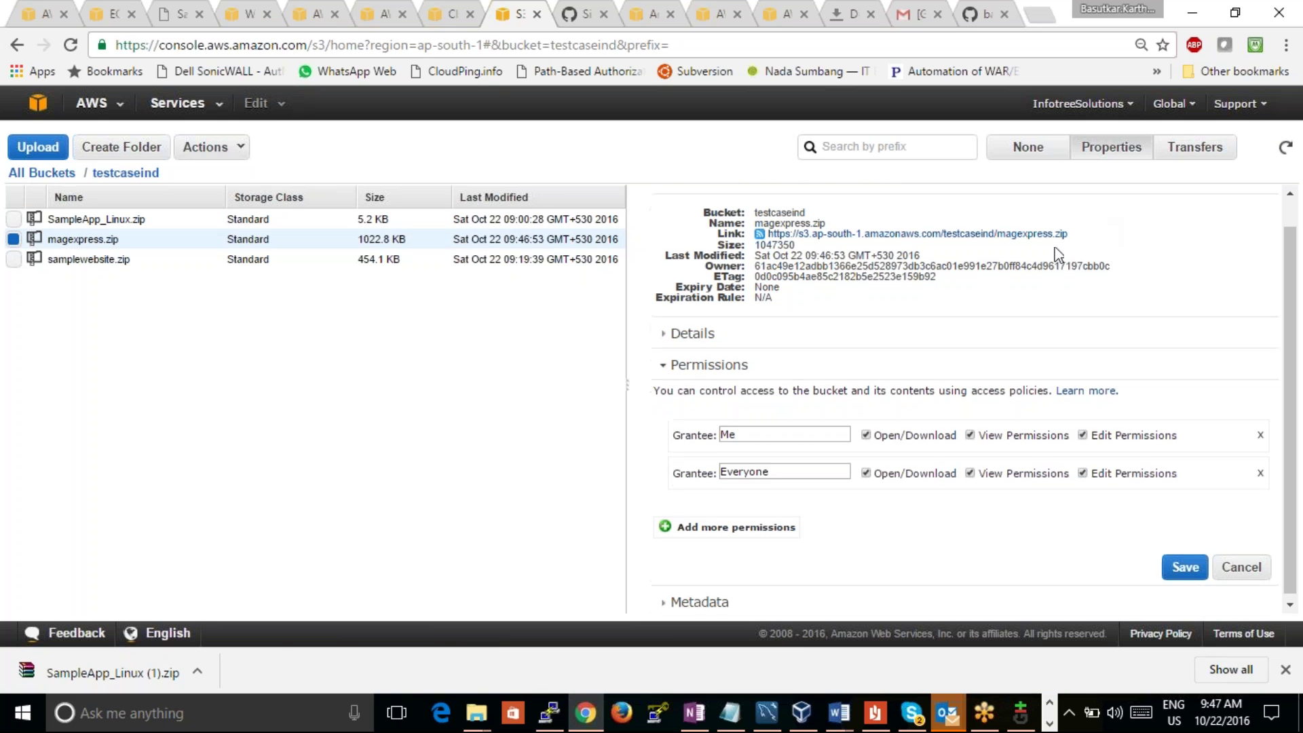
right_click(981, 234)
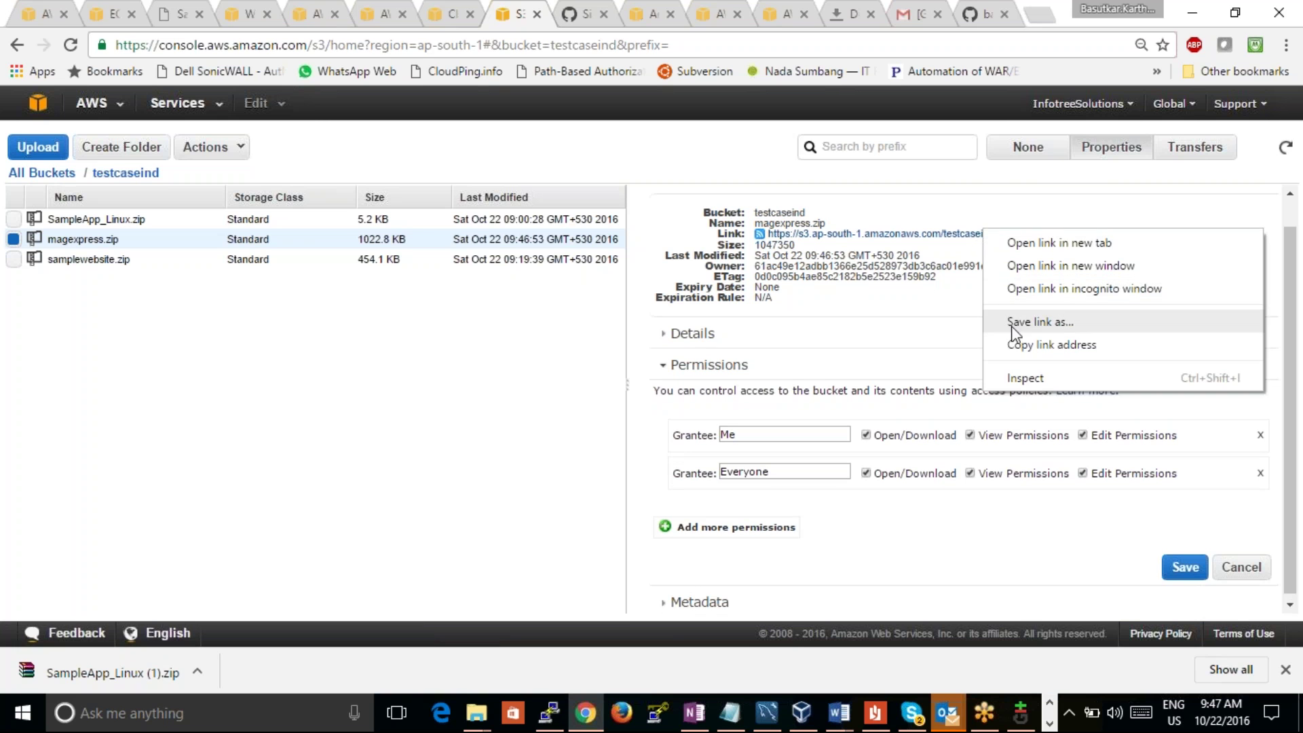
left_click(1056, 344)
left_click(39, 15)
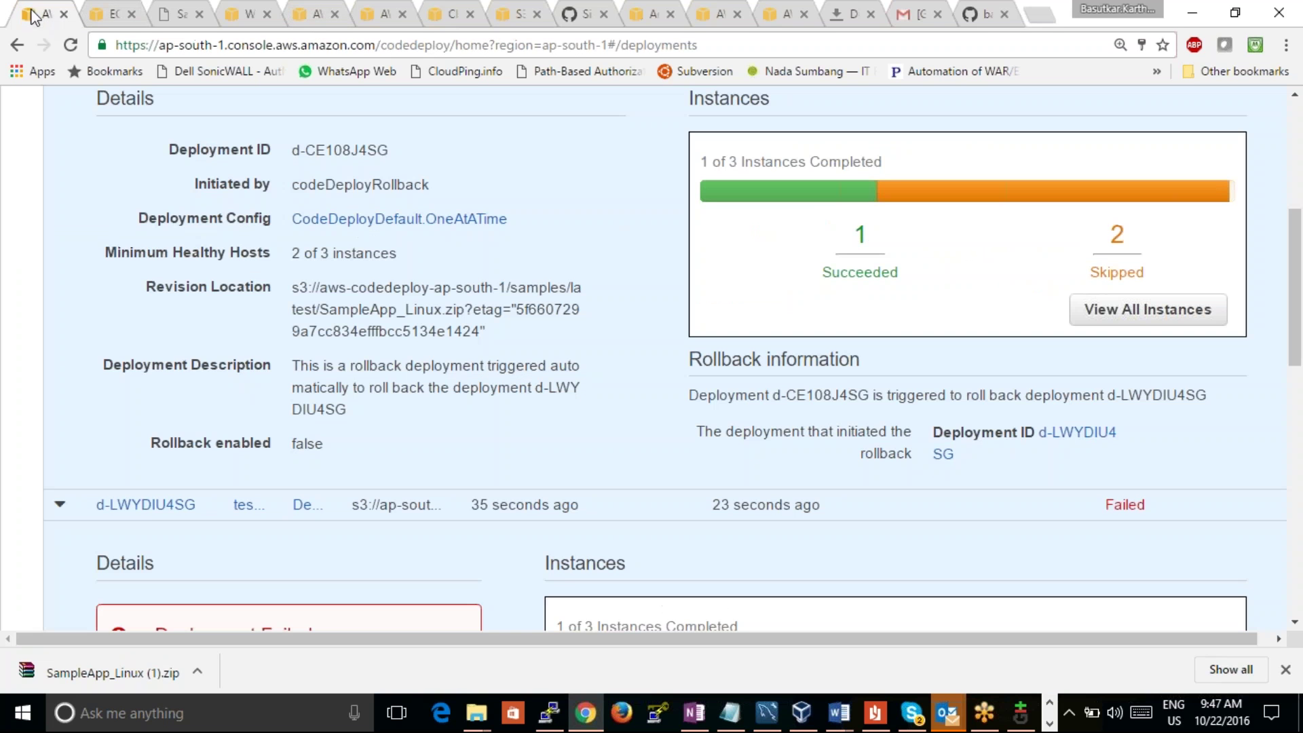
Step: In the new deployment form, choose application testcaseapp and deployment group DemoFleet
scroll(1293, 282, "up", 5)
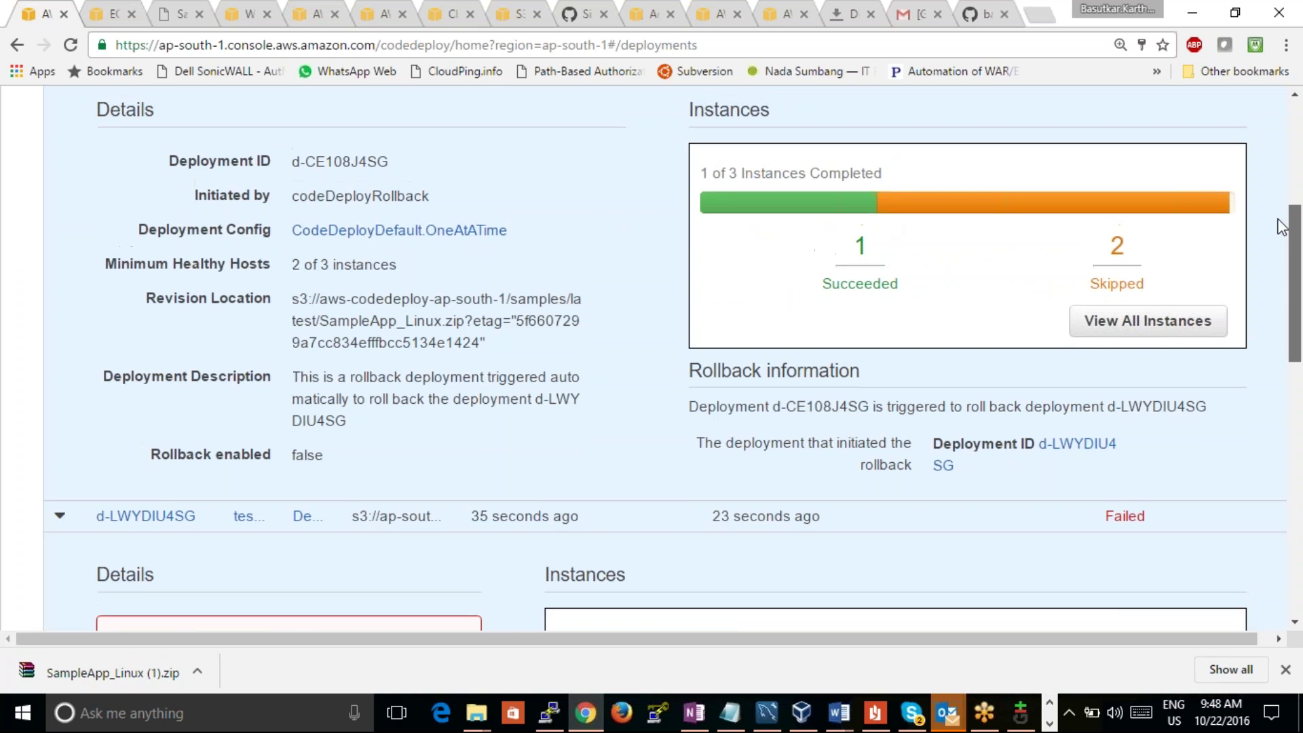
left_click(17, 45)
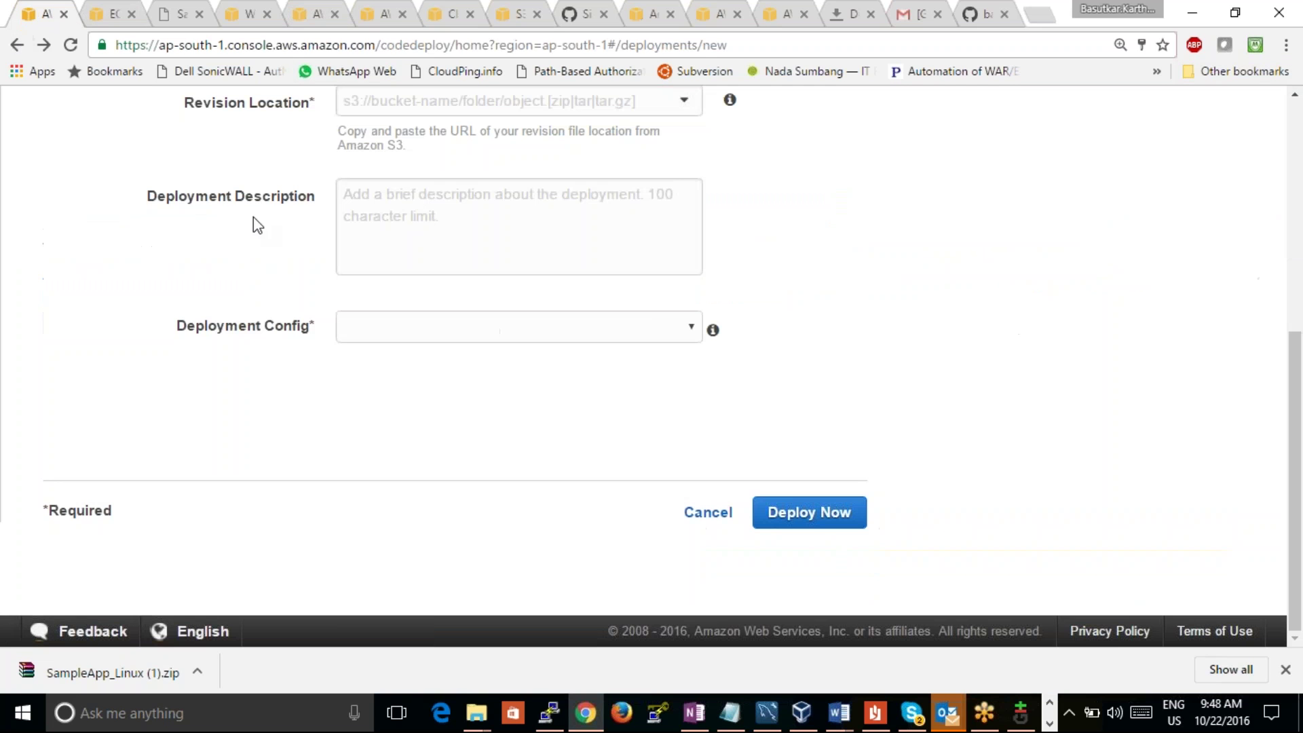
left_click_drag(1294, 383, 1251, 186)
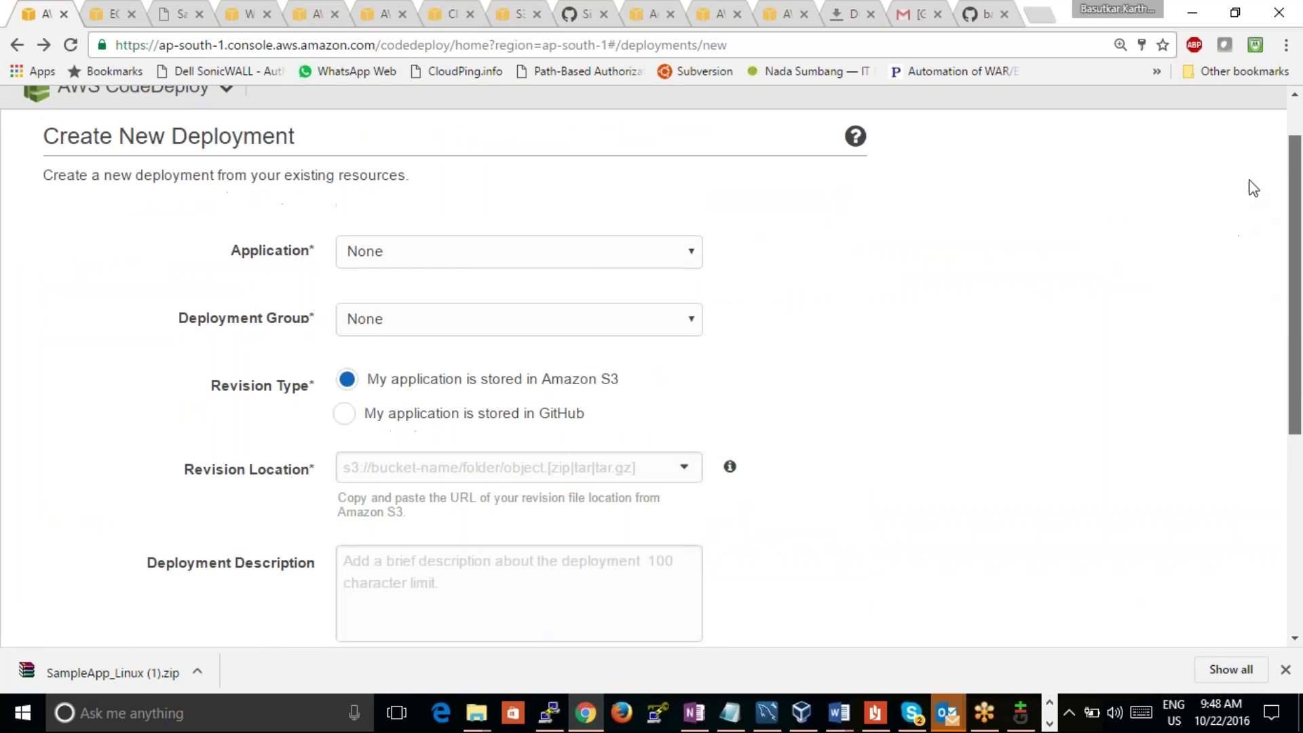
left_click(590, 258)
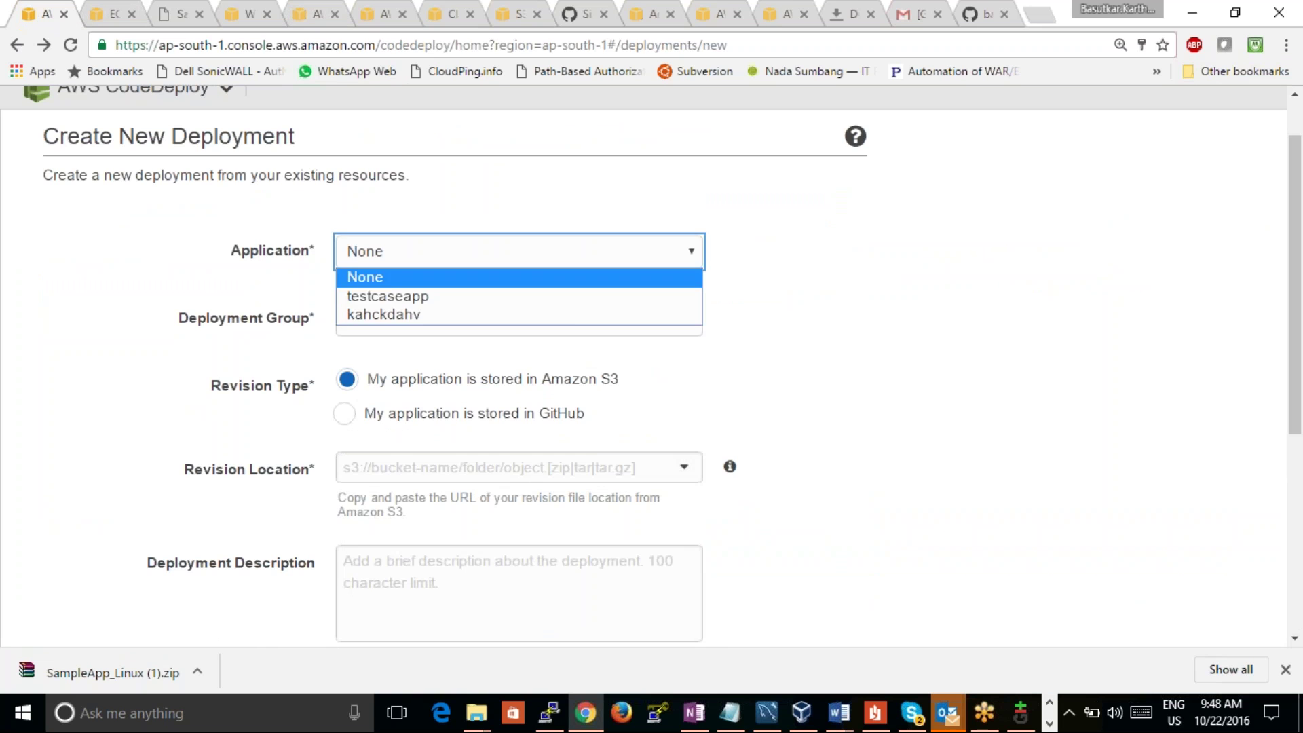
left_click(570, 296)
left_click(570, 322)
left_click(556, 382)
Step: Paste the magexpress.zip link as the revision location, rewritten to the s3:// format
left_click(649, 467)
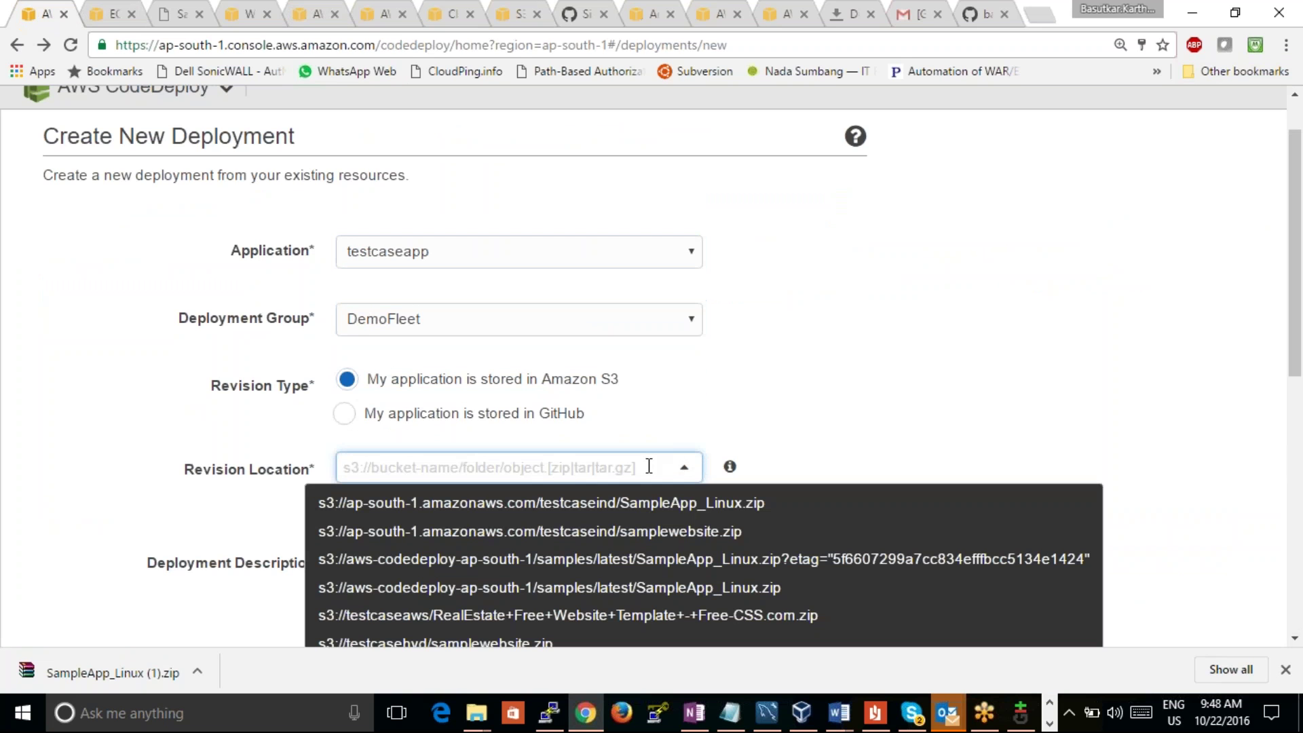
key("ctrl+v")
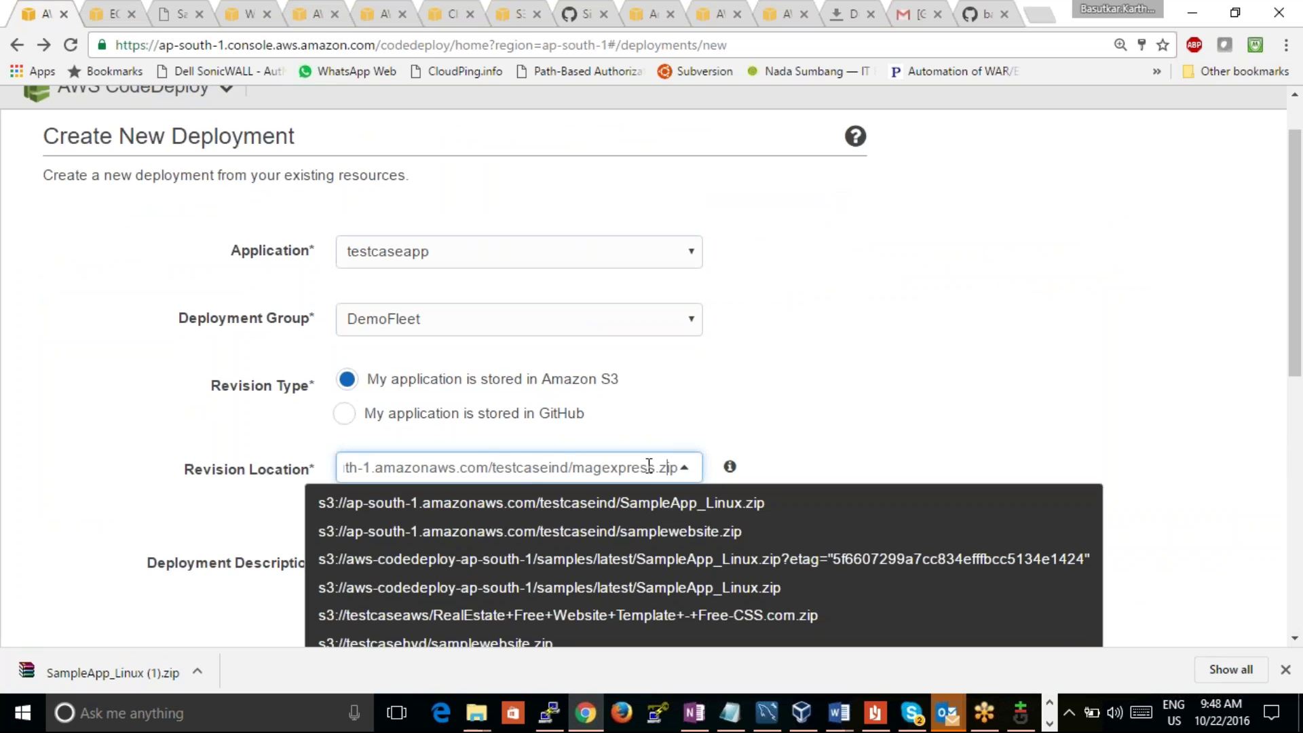
key("Left")
key("Left")
key("Left")
key("Left")
key("Left")
key("Left")
key("Left")
key("Left")
key("Left")
key("Left")
key("Left")
key("Left")
key("Left")
key("Left")
key("Left")
key("Left")
key("Left")
key("Left")
key("Left")
key("Left")
key("Right")
key("Right")
key("Right")
key("Right")
key("Right")
key("Right")
key("Right")
key("Right")
key("BackSpace")
key("BackSpace")
key("BackSpace")
key("BackSpace")
key("BackSpace")
key("BackSpace")
key("BackSpace")
key("BackSpace")
key("Right")
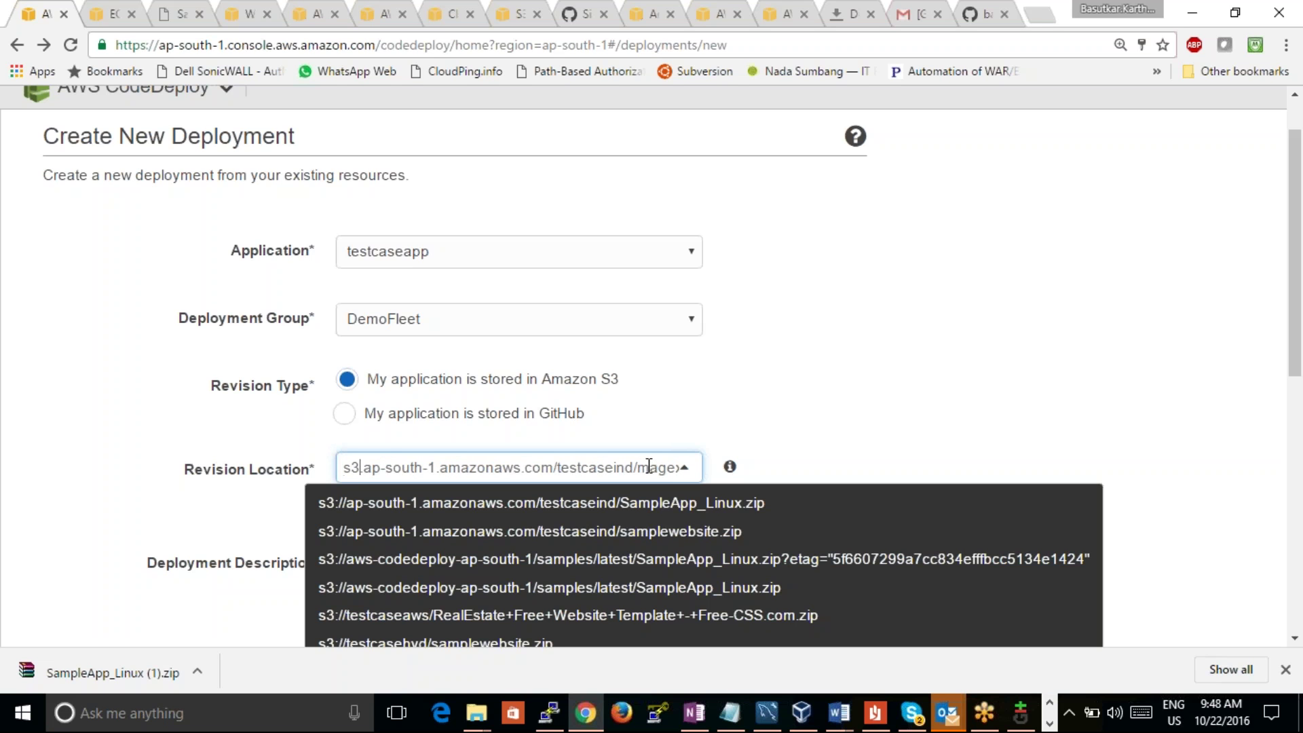
key("Delete")
type("://")
left_click(980, 388)
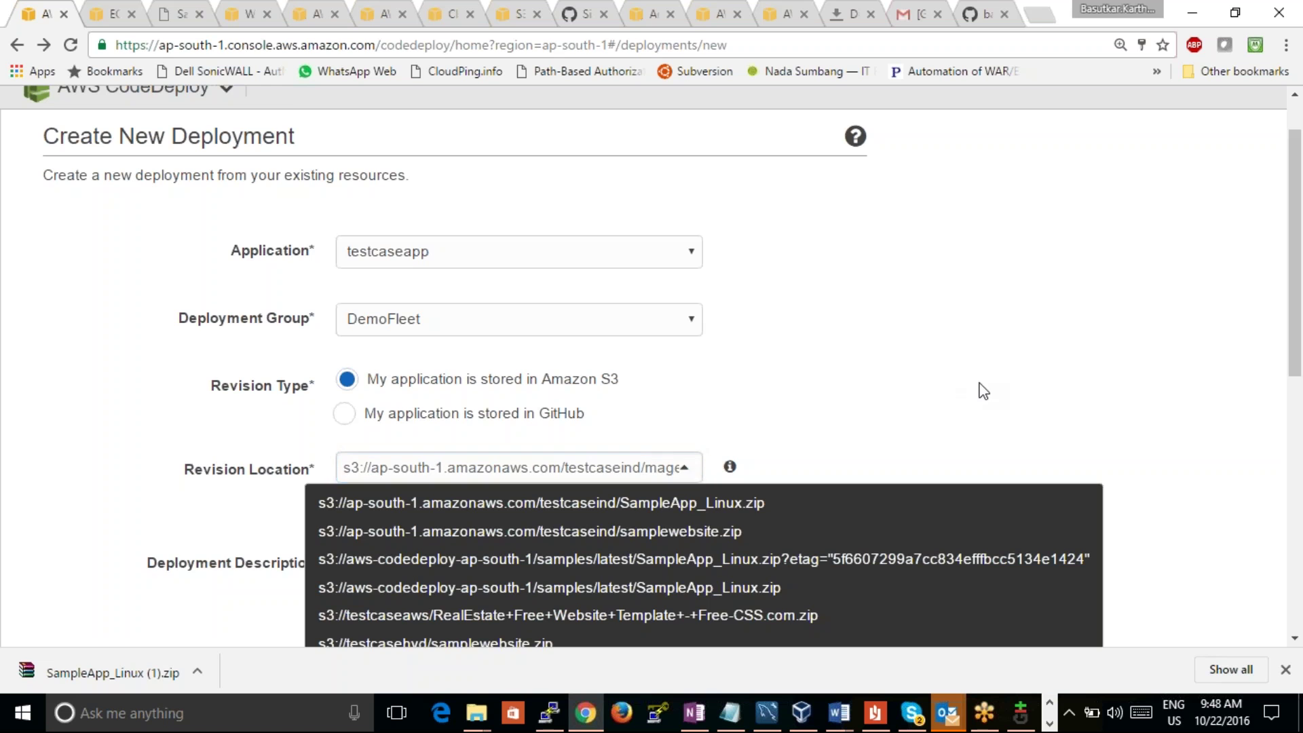
Step: Enable rollback when a deployment fails and deploy now
left_click_drag(1293, 302, 1254, 588)
left_click(53, 448)
left_click(52, 364)
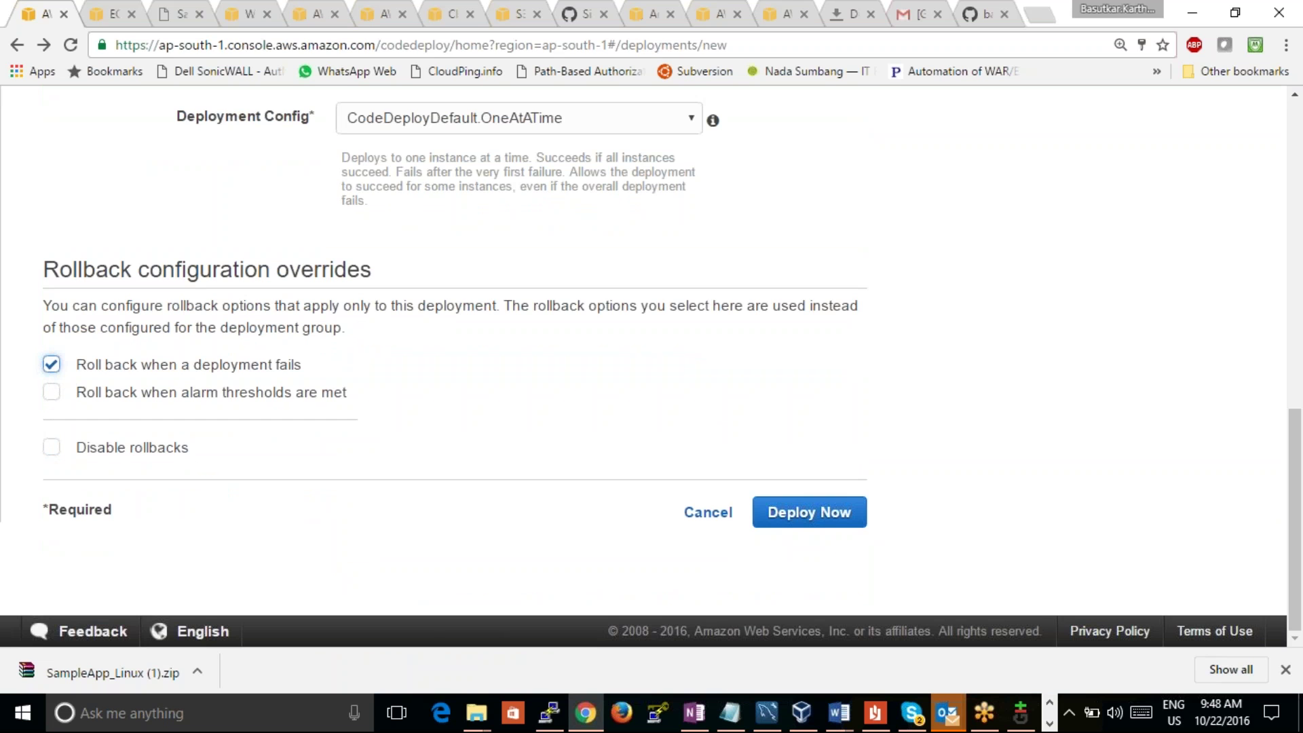
left_click(780, 511)
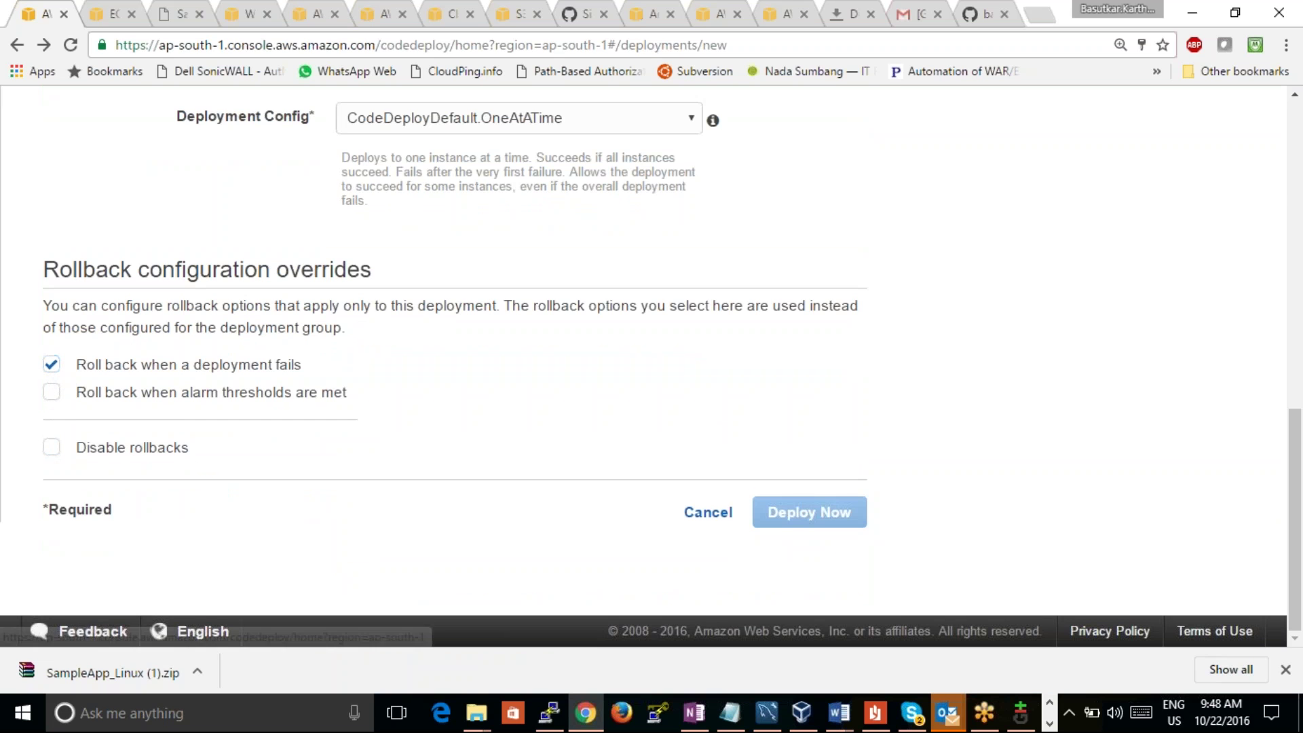
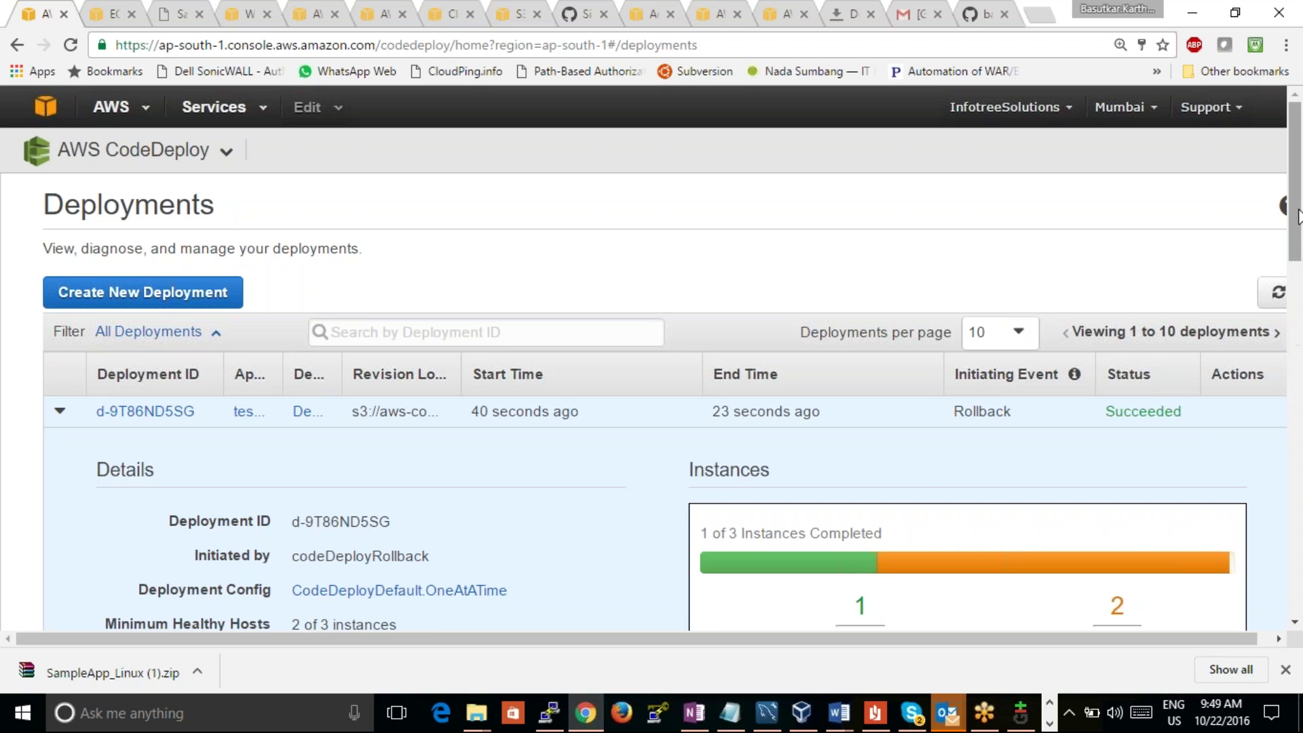
Step: Scroll through the expanded rollback deployment and open deployment d-9T86ND5SG's detail page
left_click_drag(1298, 217, 1268, 305)
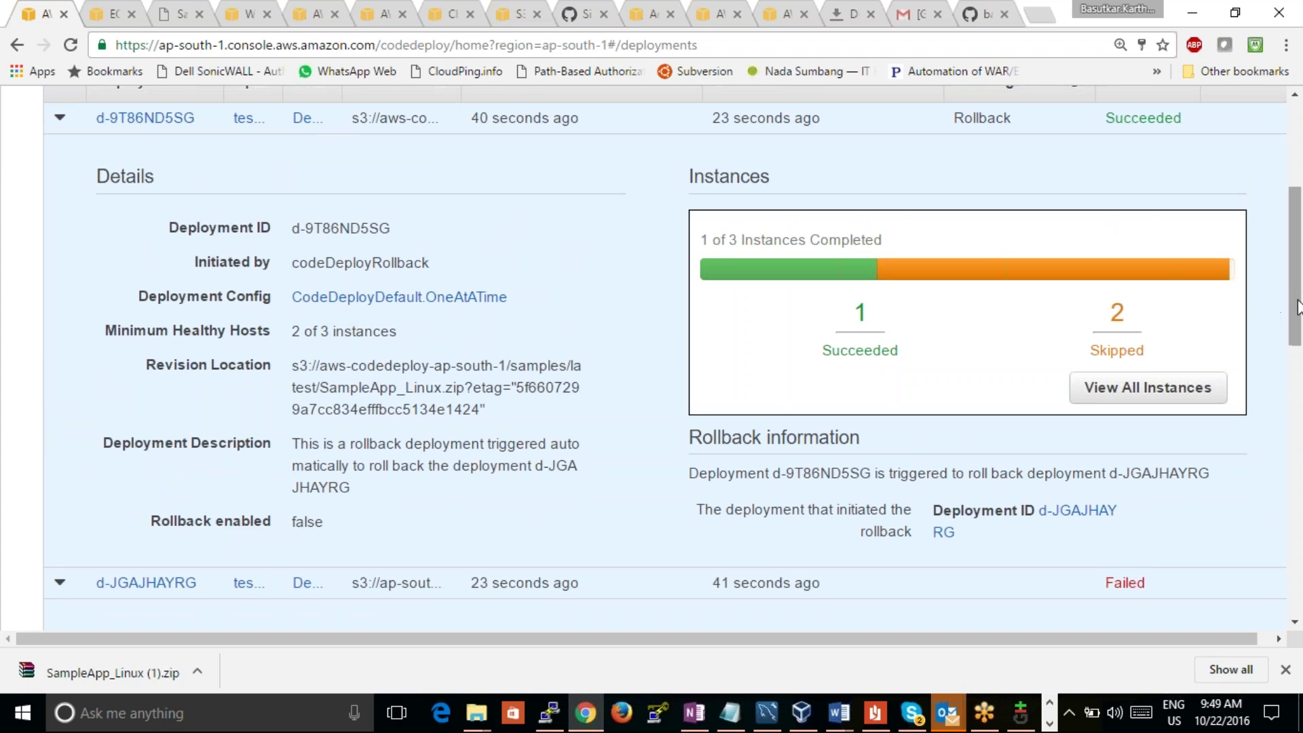
left_click_drag(1298, 305, 1292, 293)
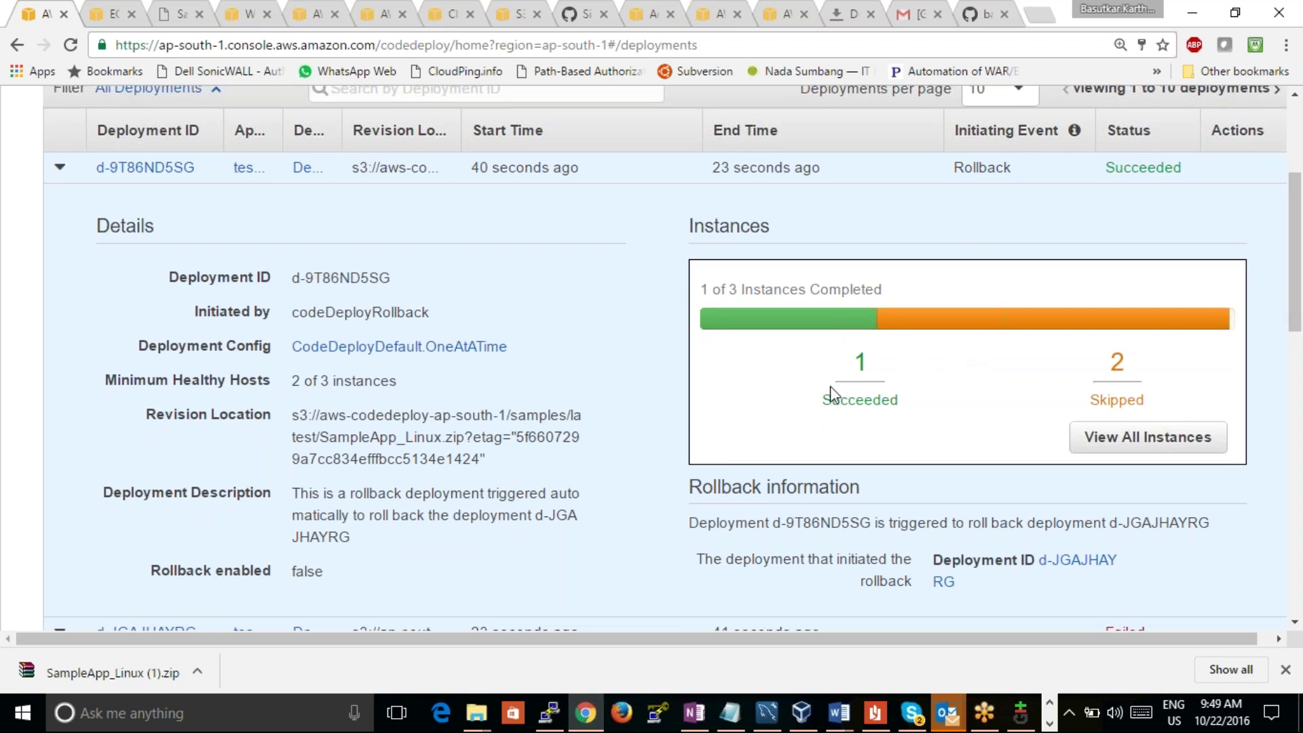
left_click(1101, 434)
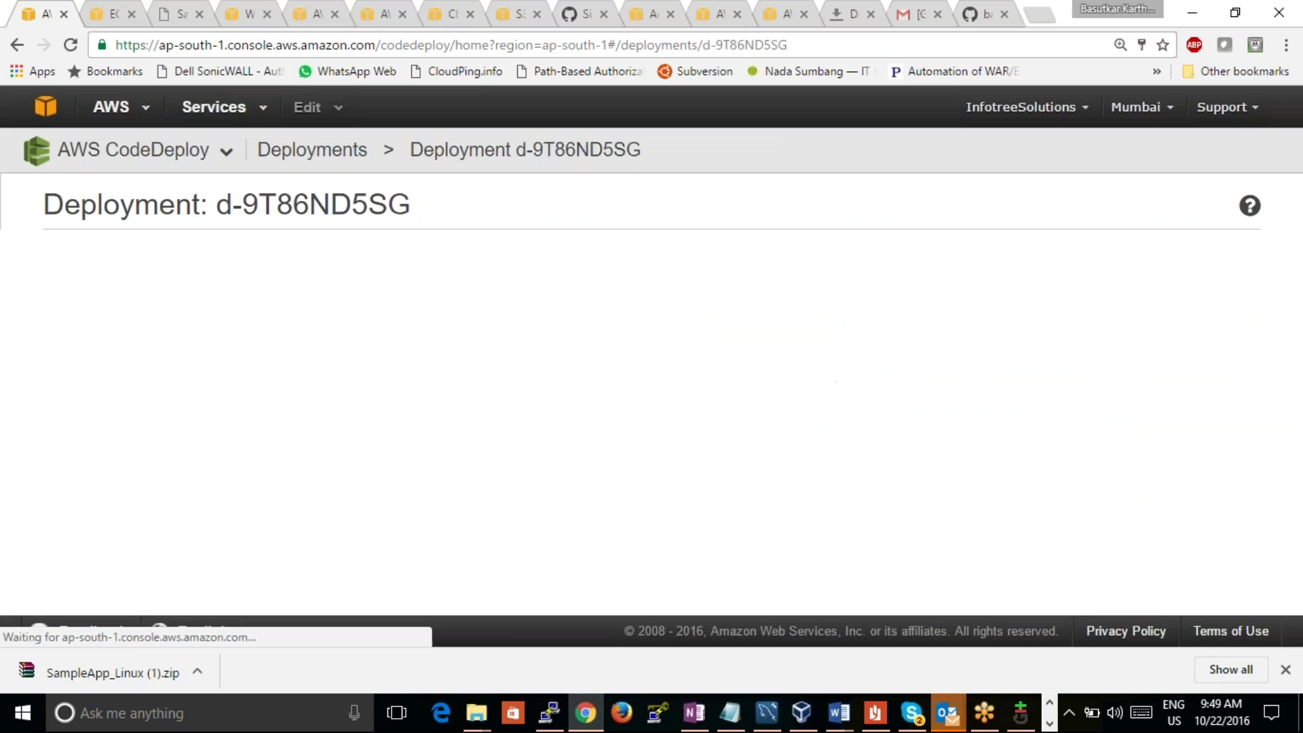
Step: Reload the 52.66.30.86 Congratulations page, select its address, and check the EC2 instances tab
left_click_drag(1294, 288, 1301, 436)
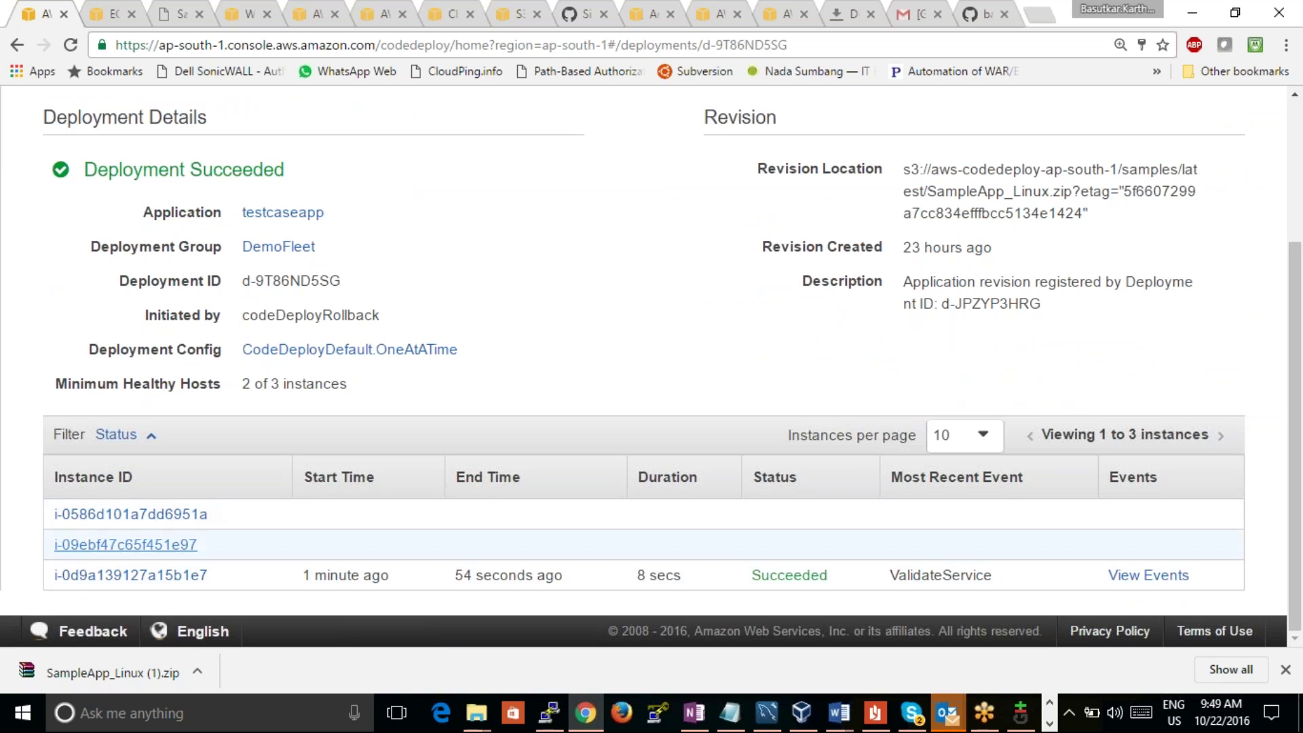
left_click(185, 18)
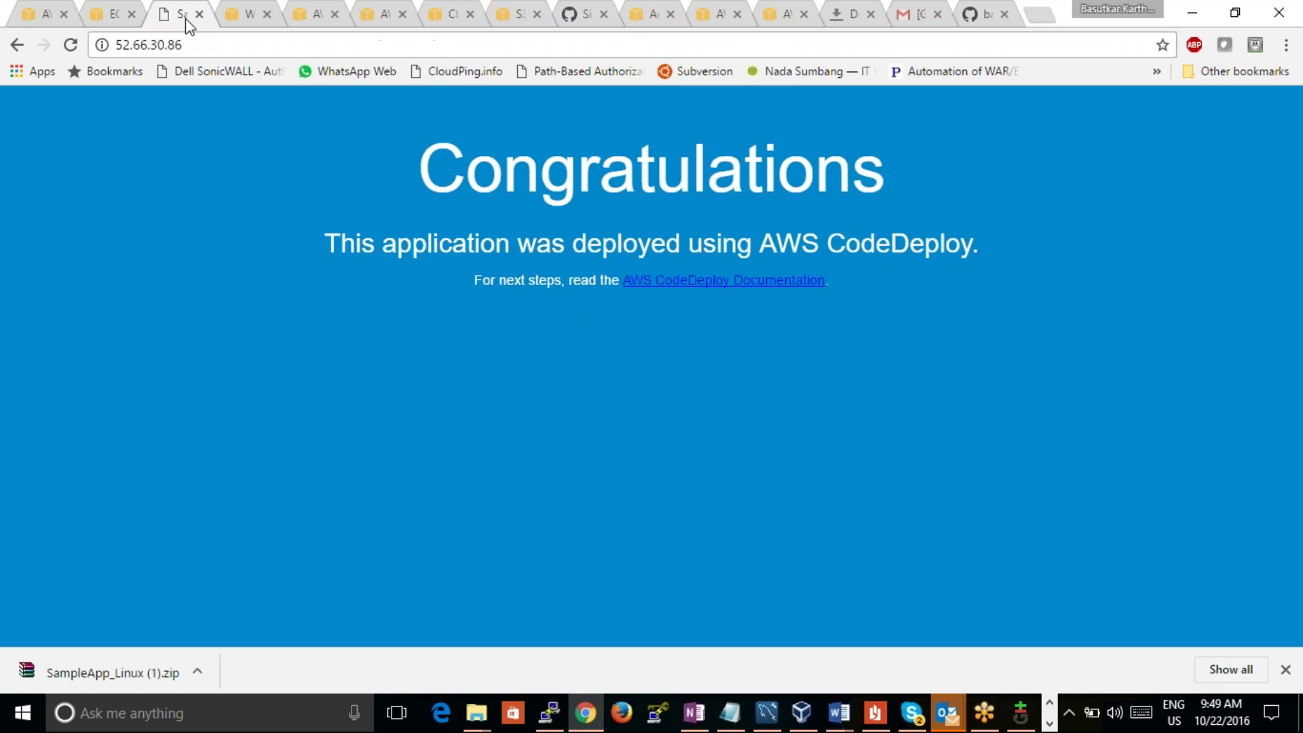
left_click(76, 47)
left_click(74, 45)
left_click(187, 49)
key("ctrl+c")
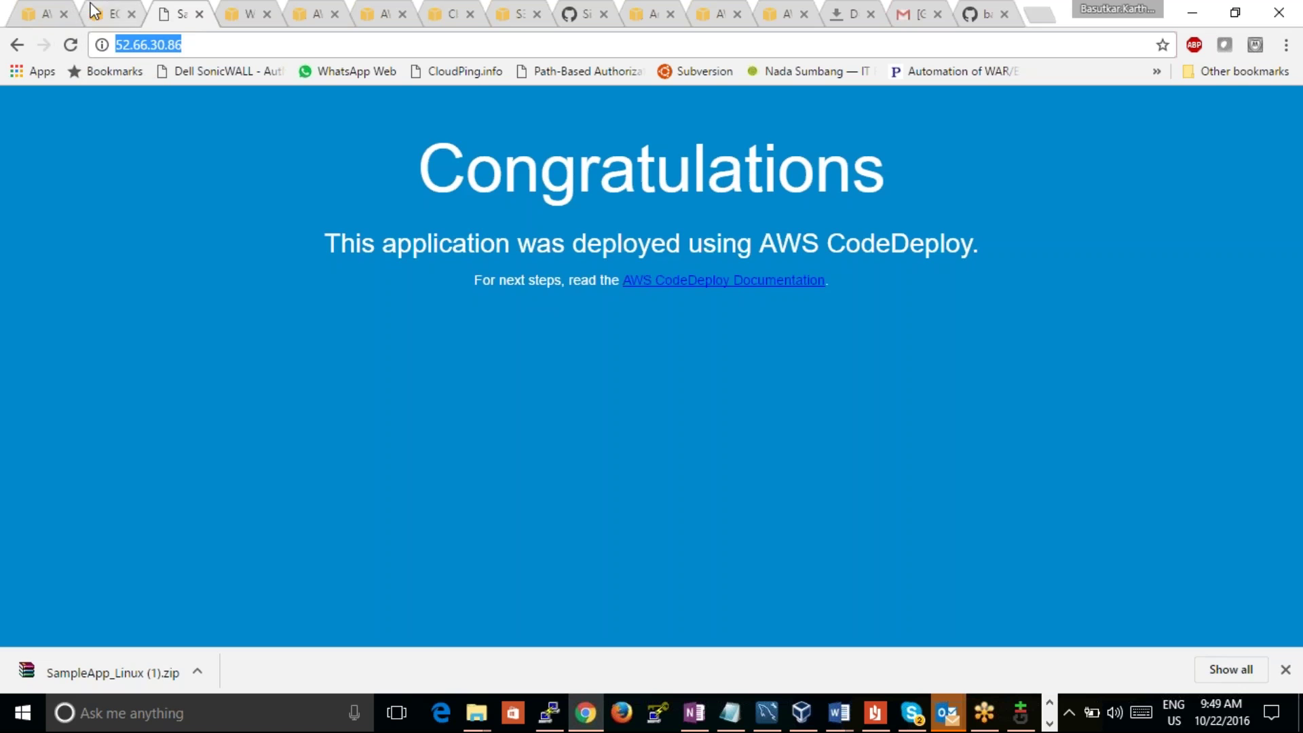
left_click(97, 14)
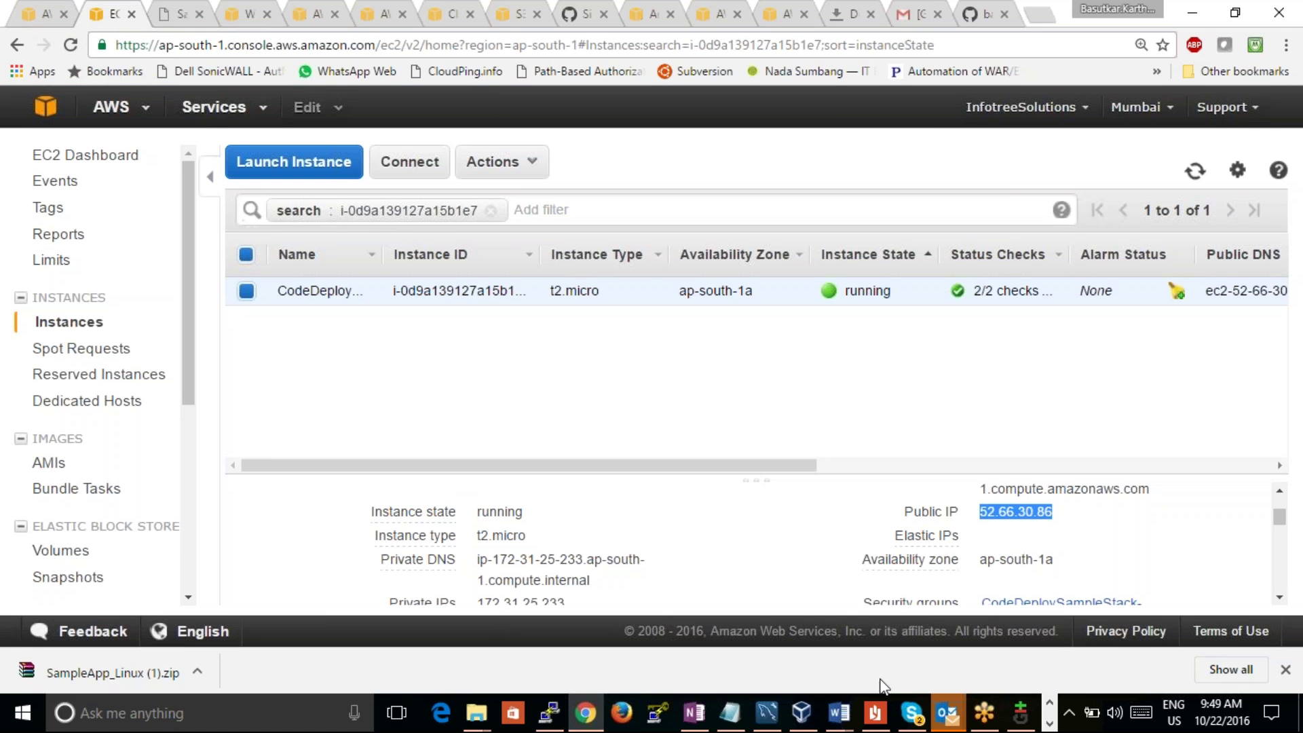
left_click(265, 718)
type("fir")
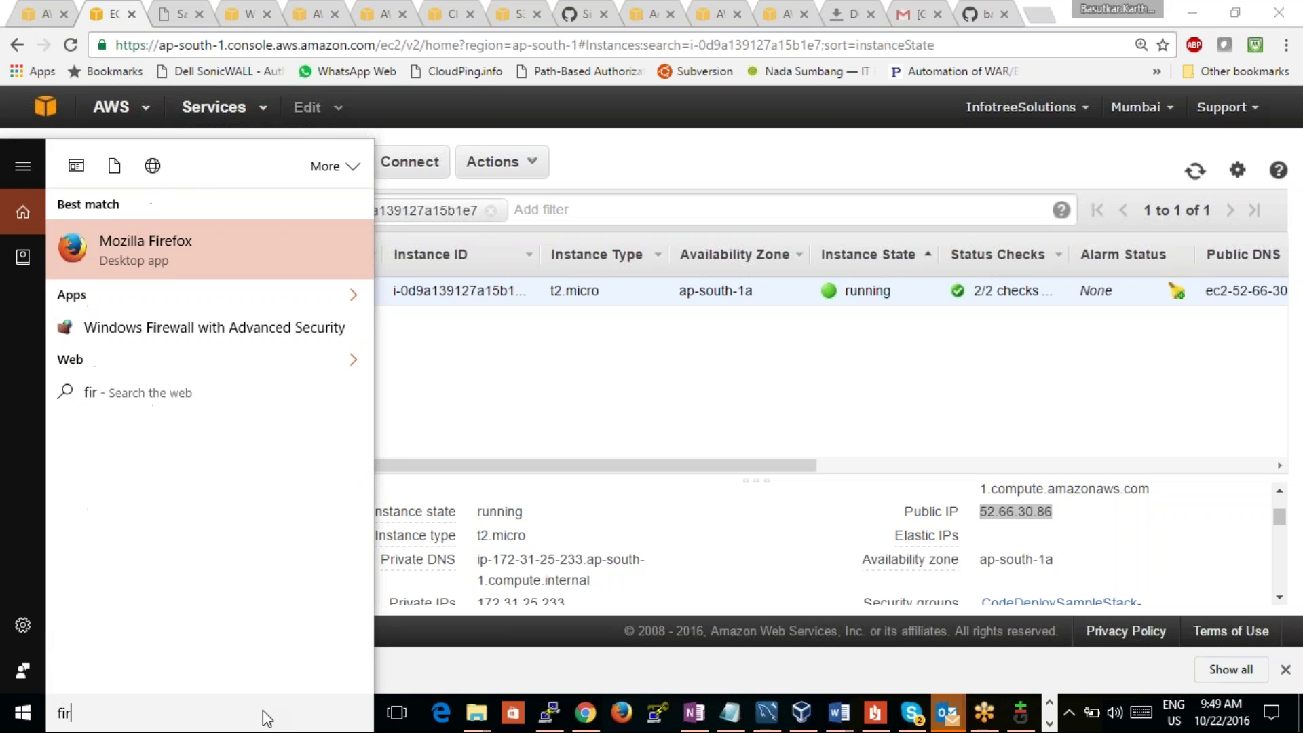
key("Return")
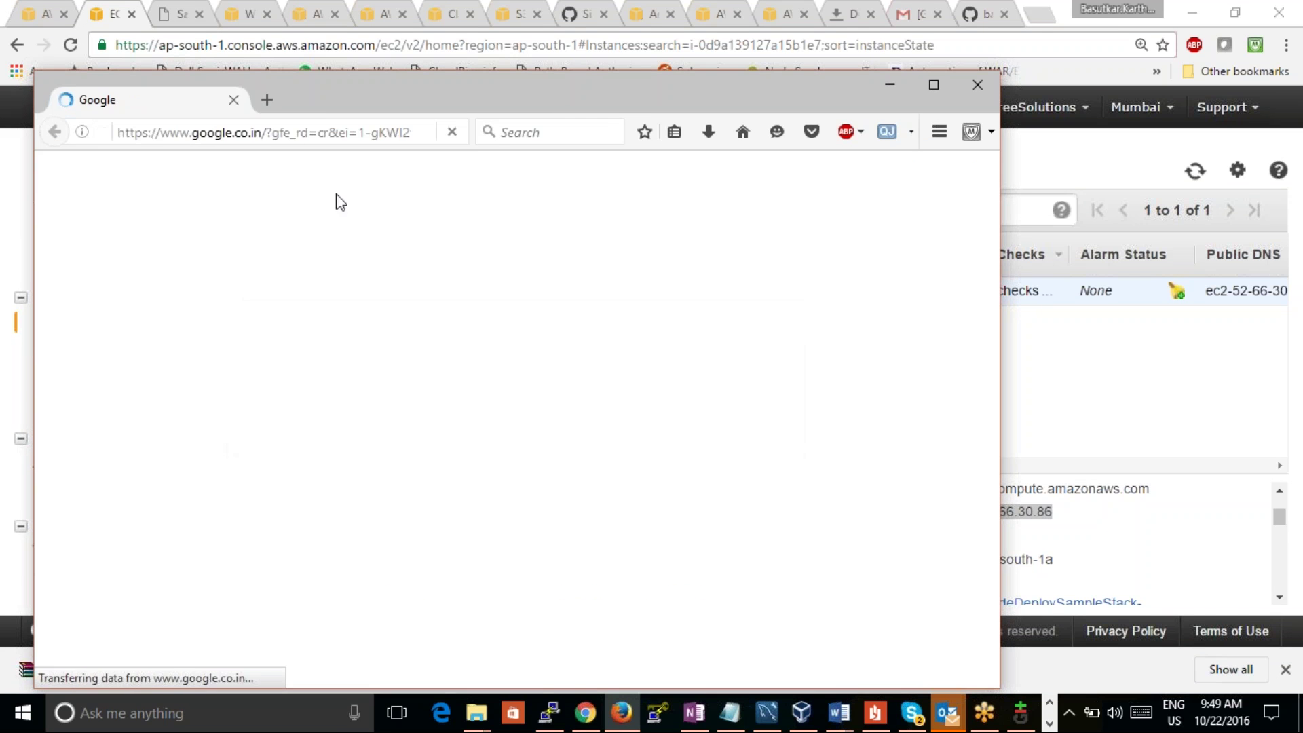
left_click(328, 133)
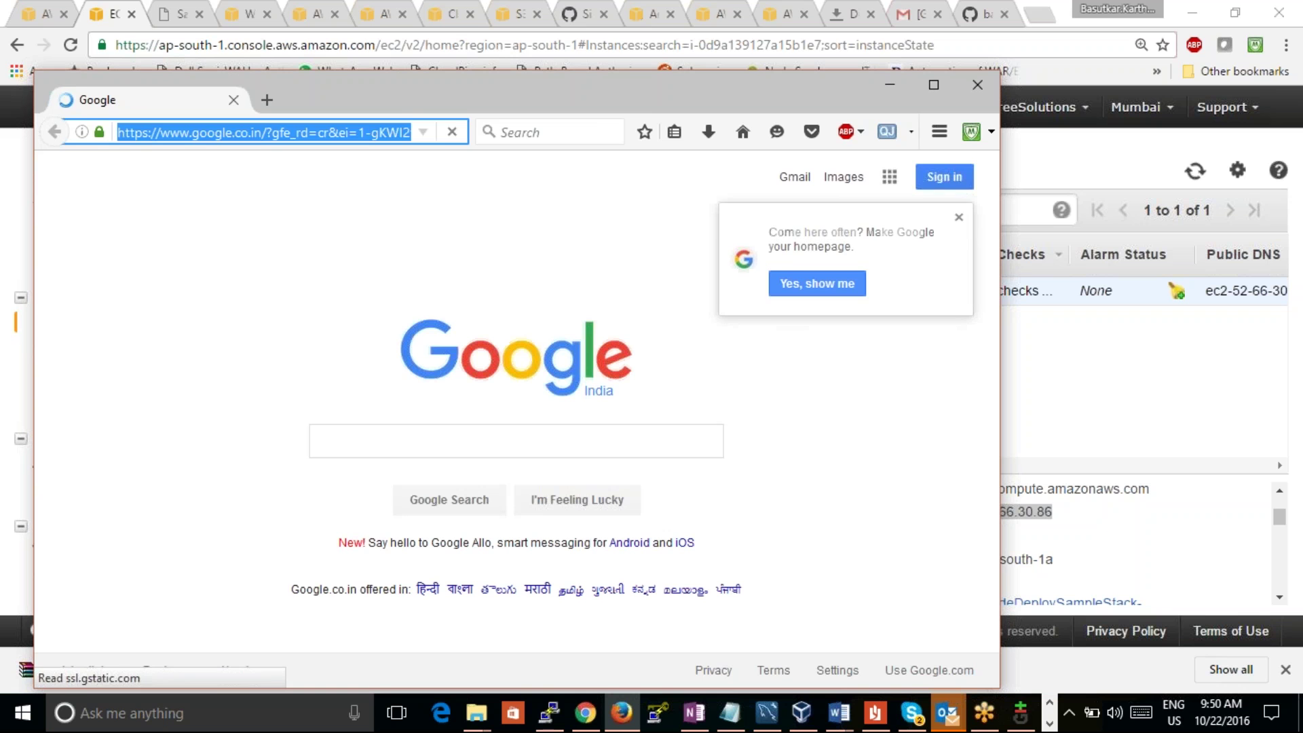
key("ctrl+v")
key("Return")
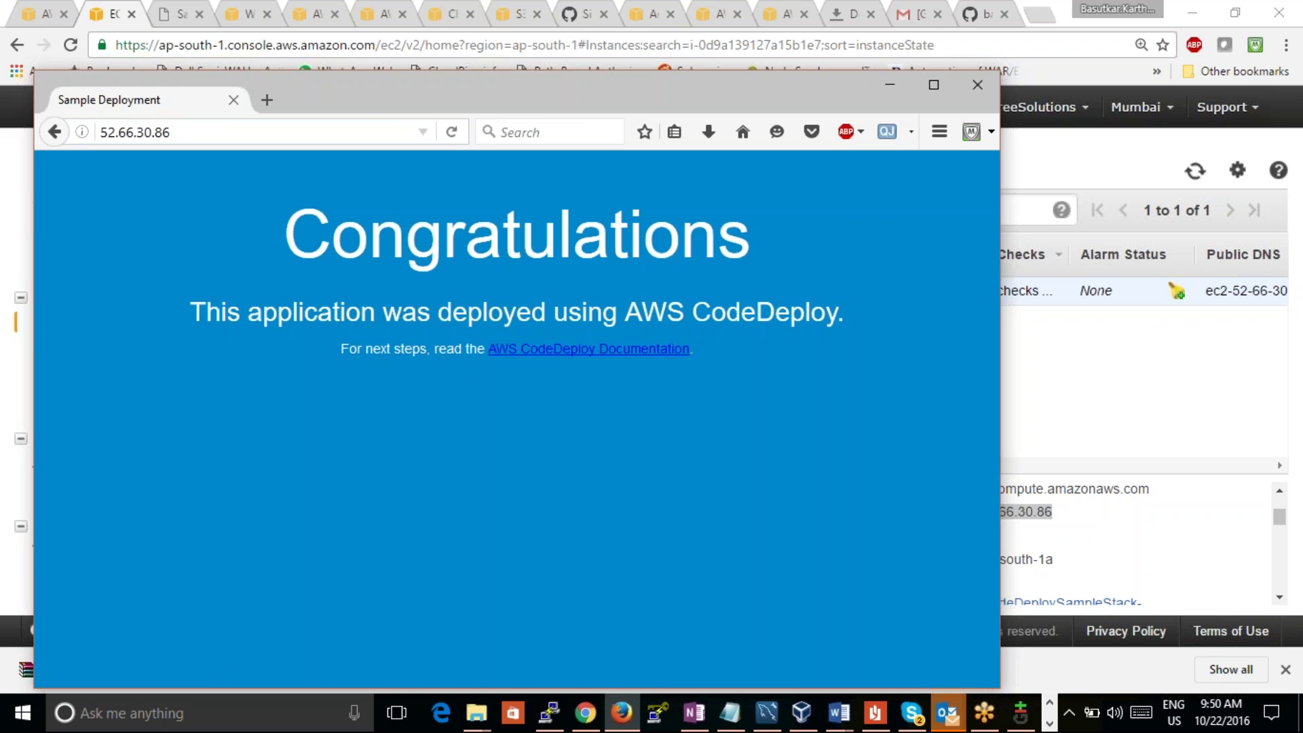
left_click(898, 88)
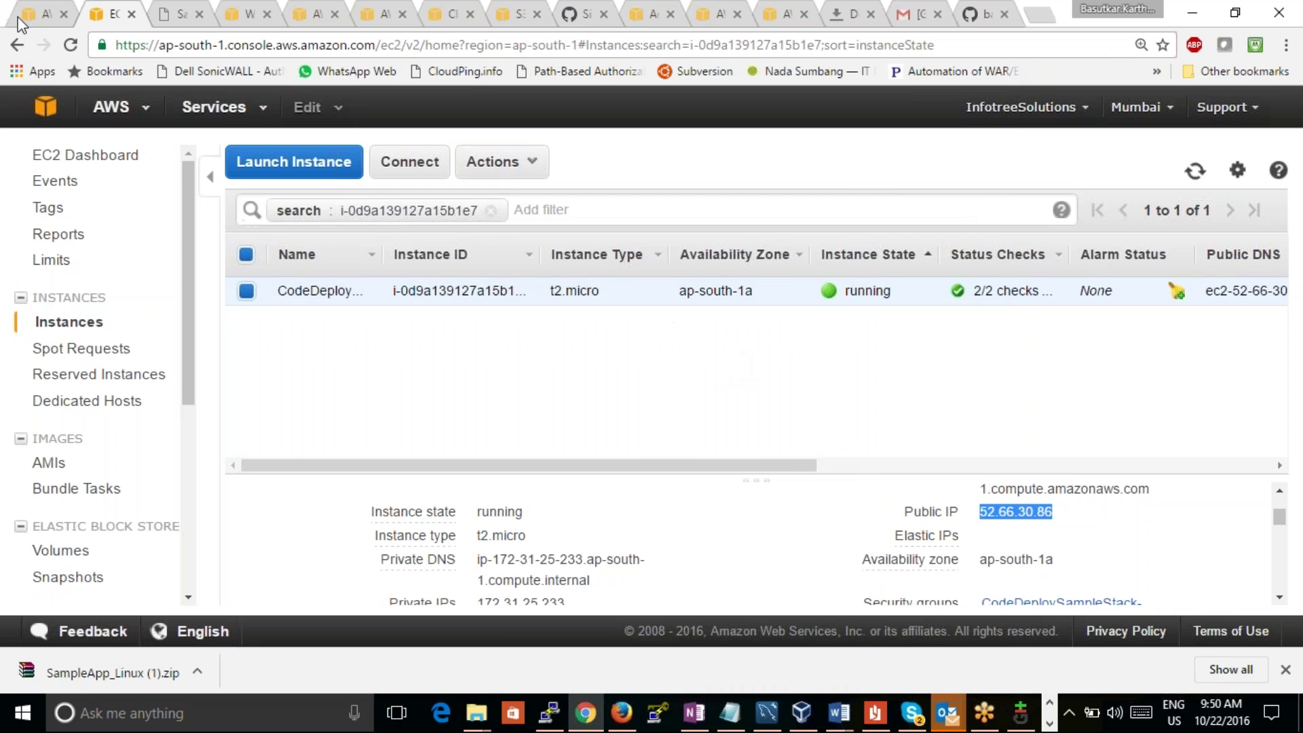
left_click(44, 17)
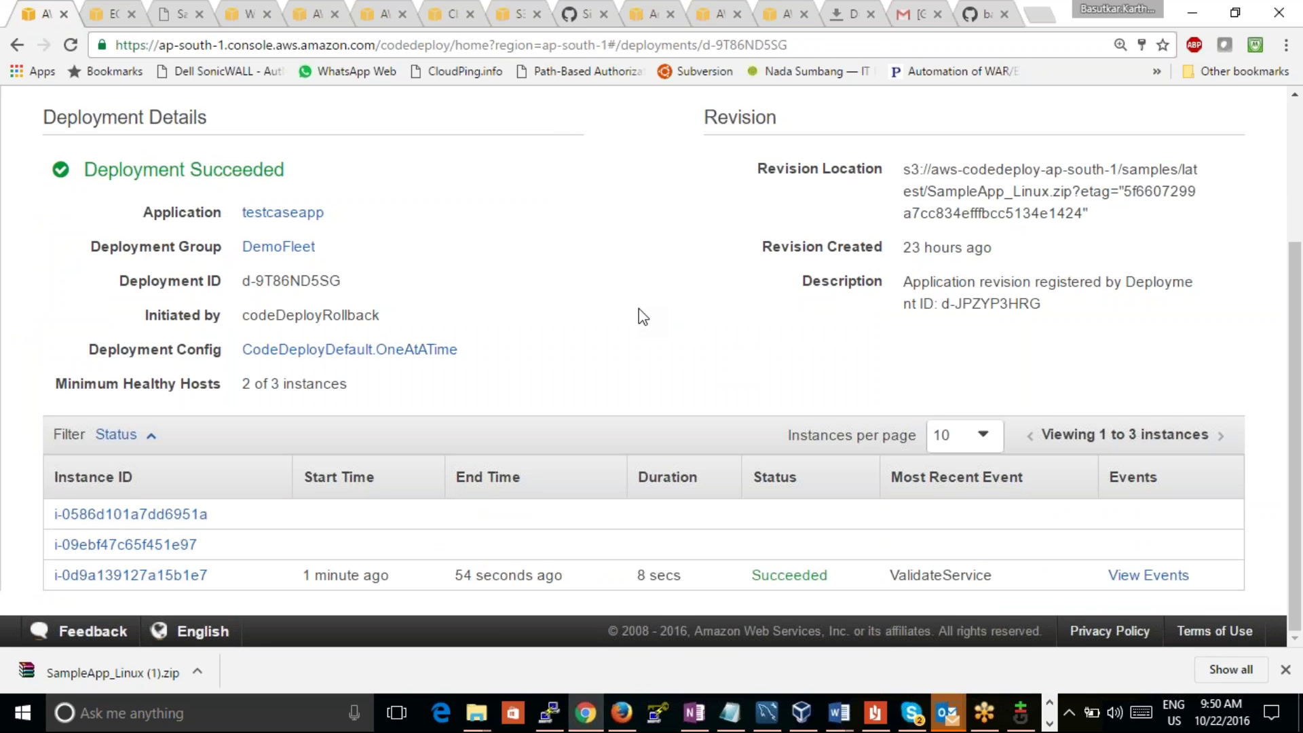
Step: Scroll the d-9T86ND5SG details, go back to the Deployments list, and begin a new deployment
scroll(639, 310, "up", 3)
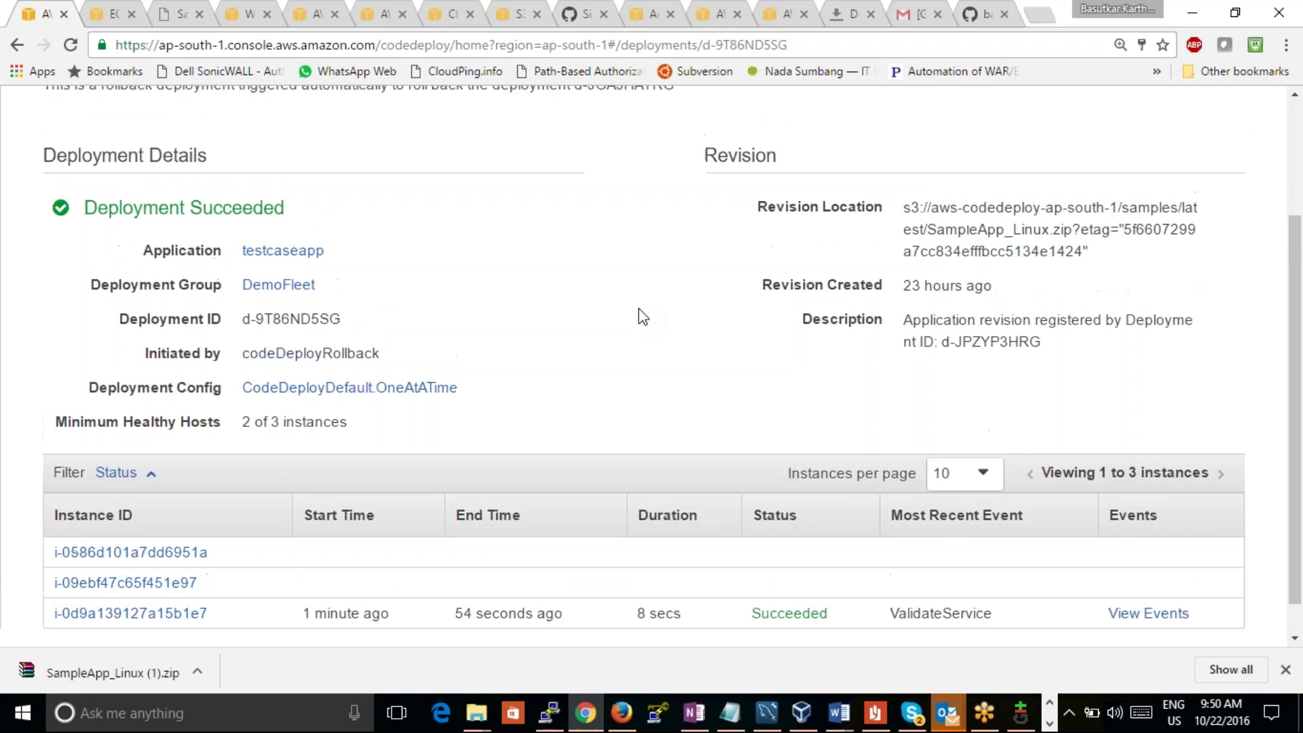
scroll(643, 317, "down", 3)
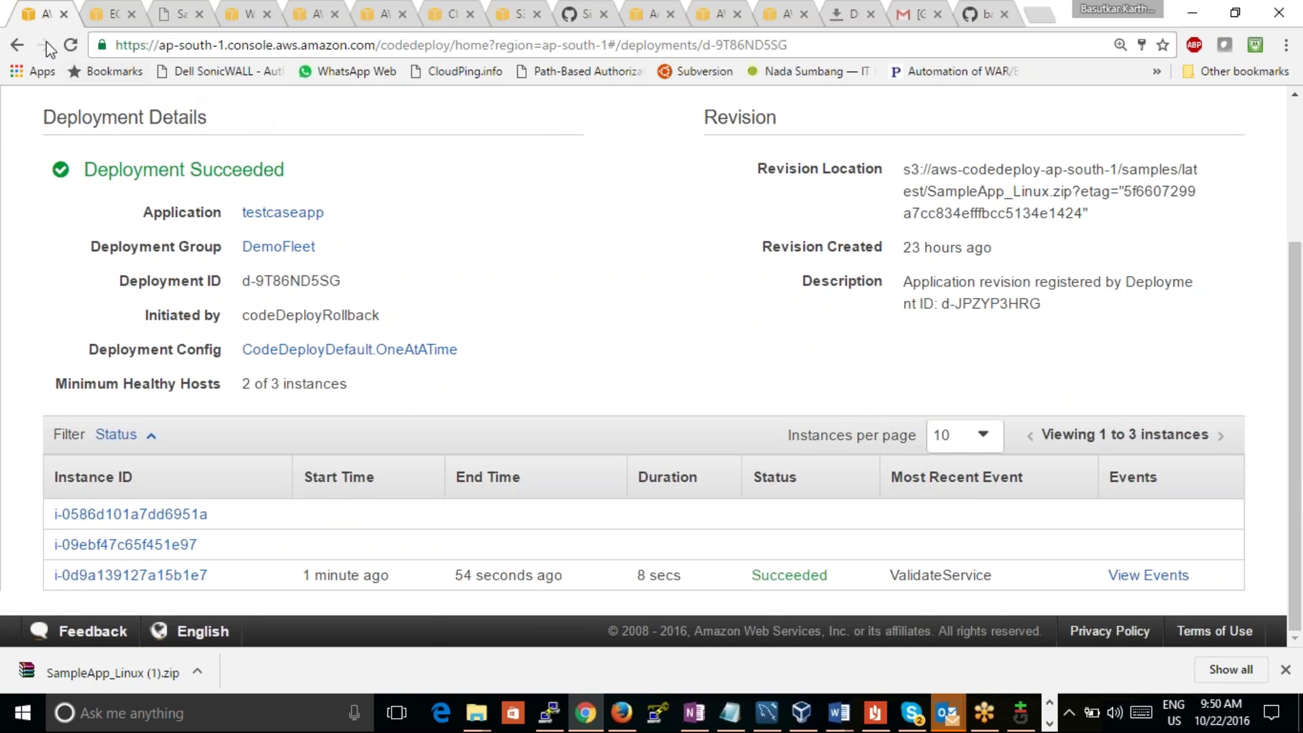
left_click(25, 45)
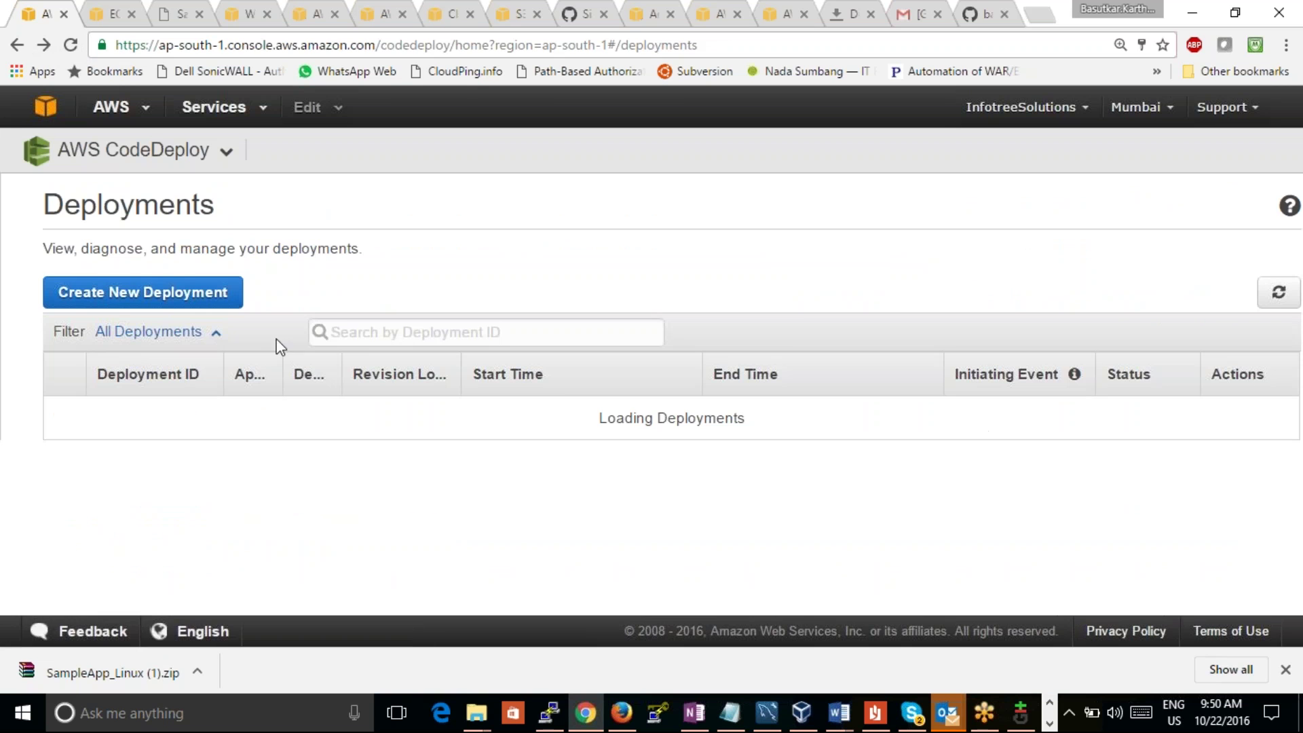
left_click(217, 299)
Step: Choose testcaseapp as the application and DemoFleet as the deployment group
left_click(418, 325)
left_click(419, 326)
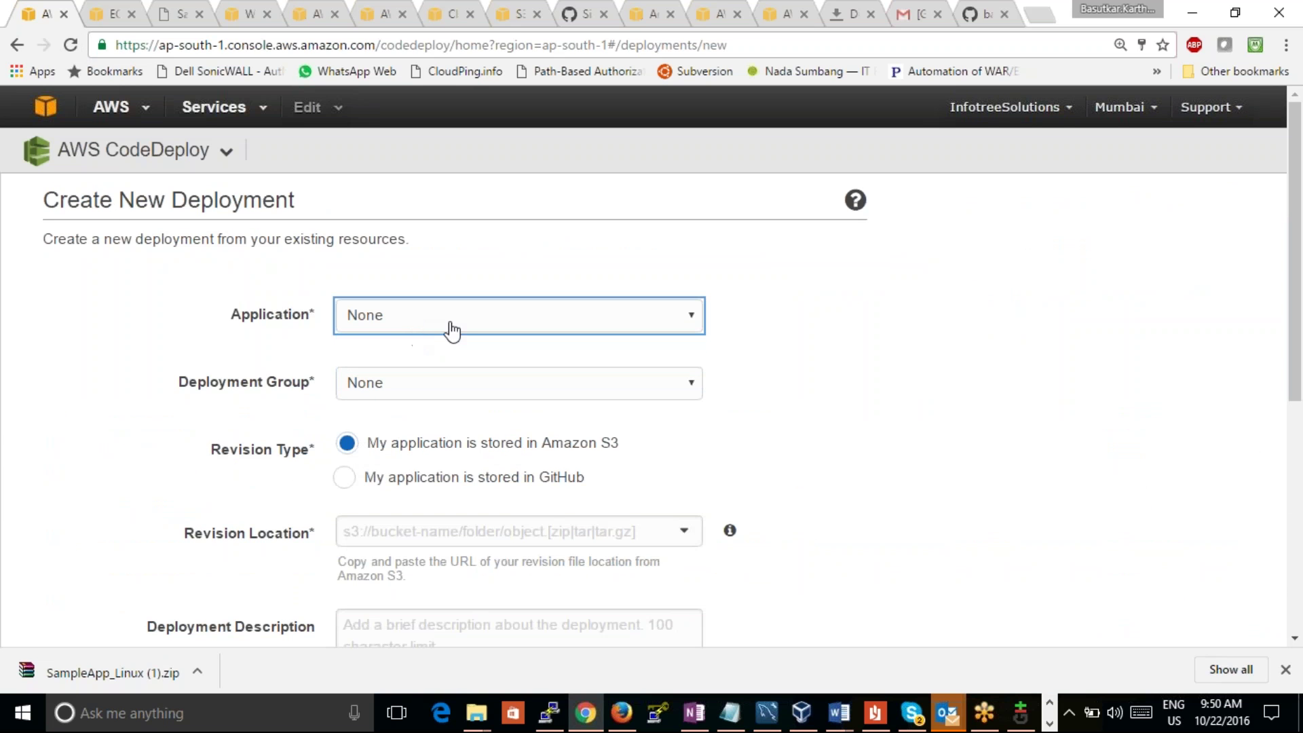
left_click(512, 333)
left_click(490, 366)
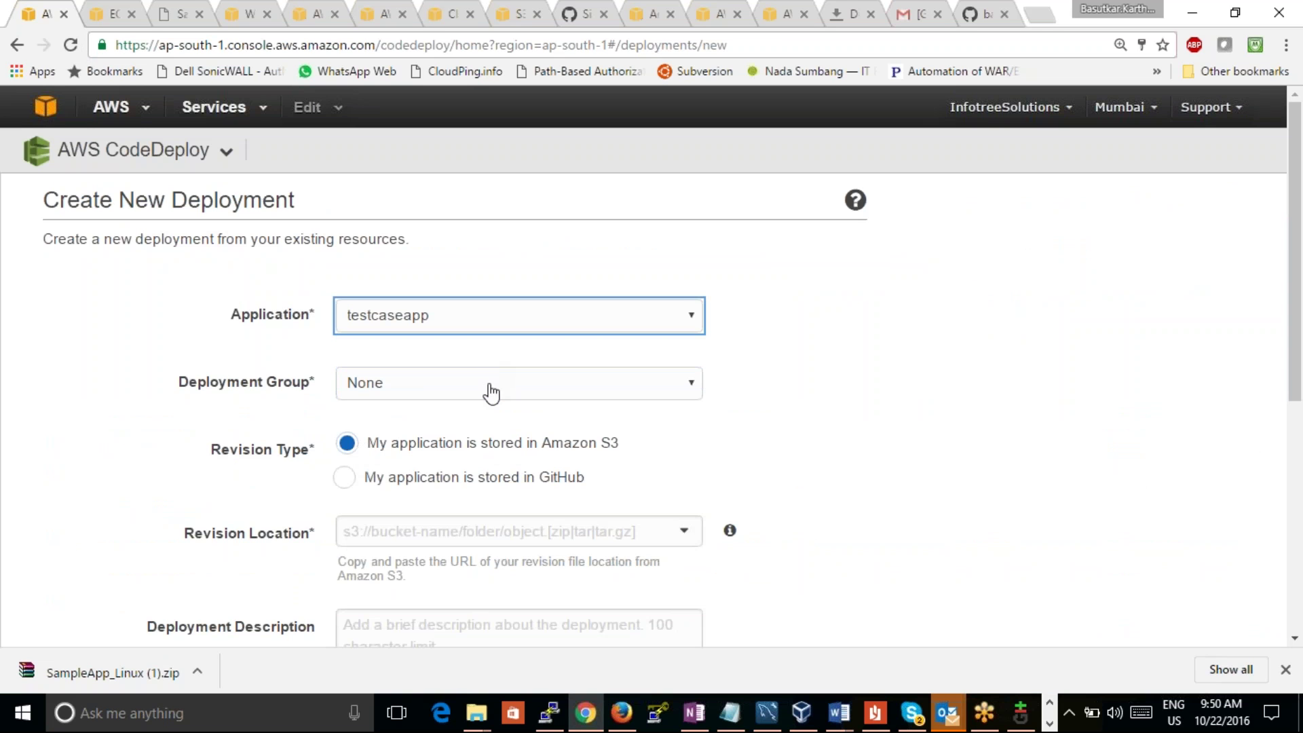
left_click(489, 384)
left_click(467, 446)
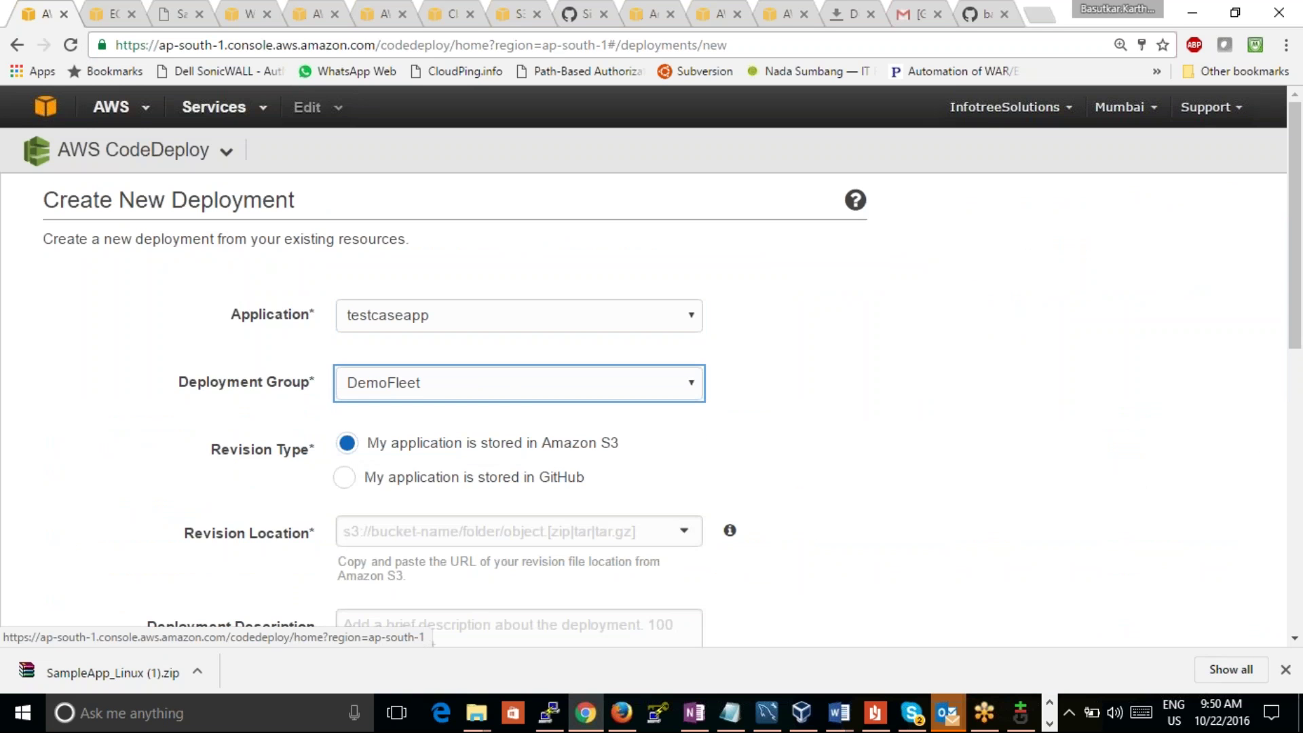
Step: Review the Minimum Healthy Instances and instance preparation docs, then go to the testcaseind S3 bucket
left_click(312, 18)
left_click(376, 19)
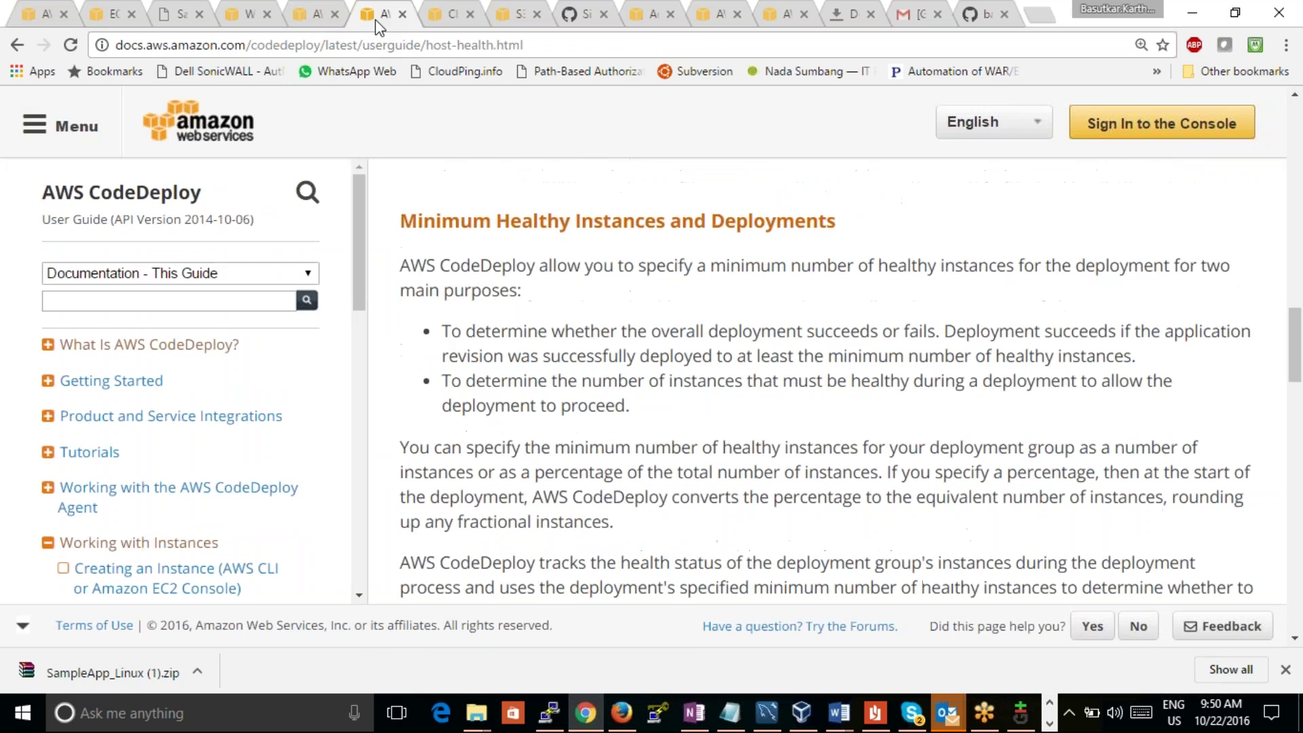
left_click(114, 24)
left_click(258, 26)
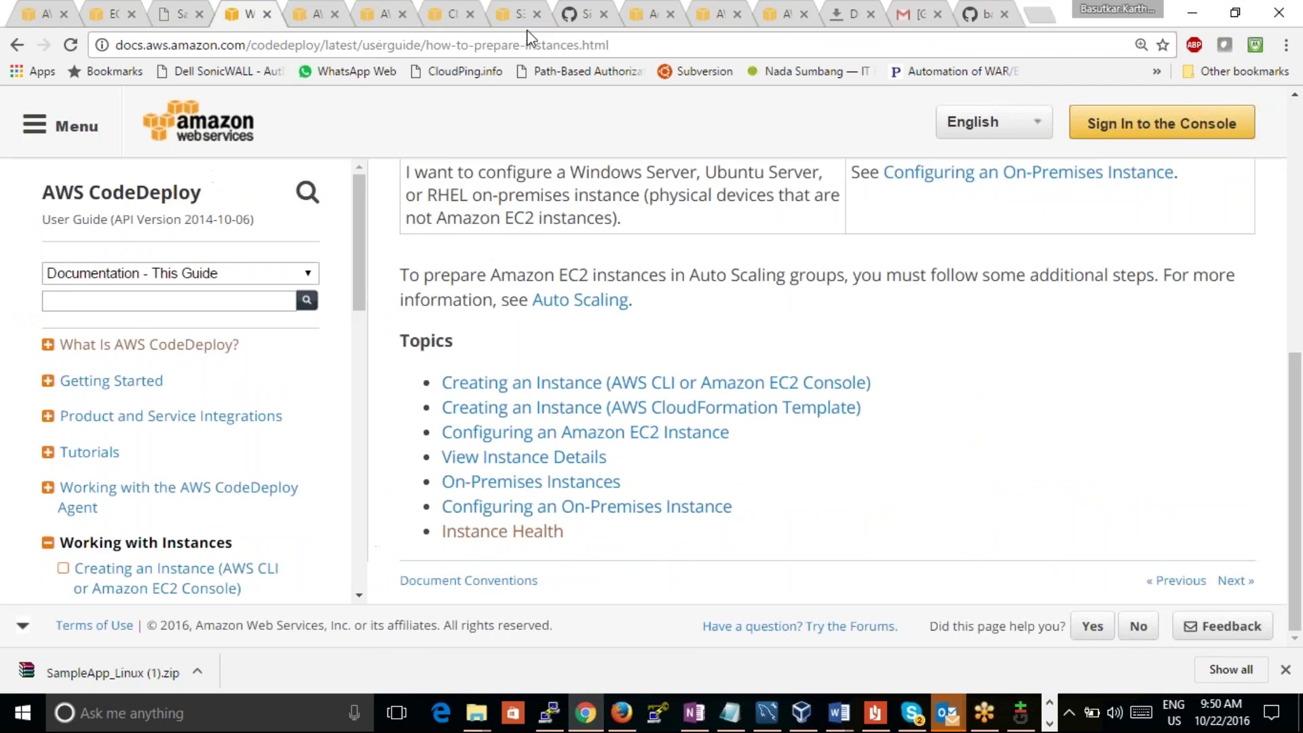
left_click(505, 21)
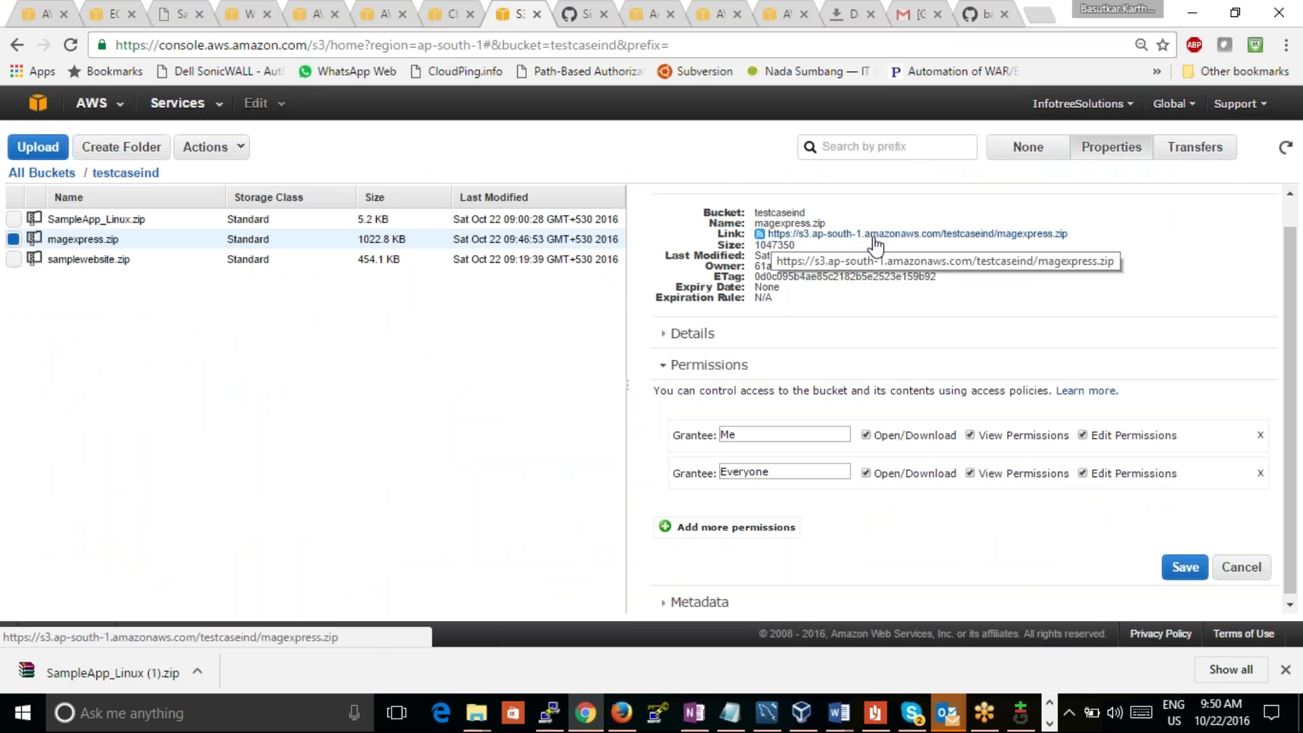
Step: Copy the magexpress.zip object link from S3 and return to the Create New Deployment form
right_click(868, 238)
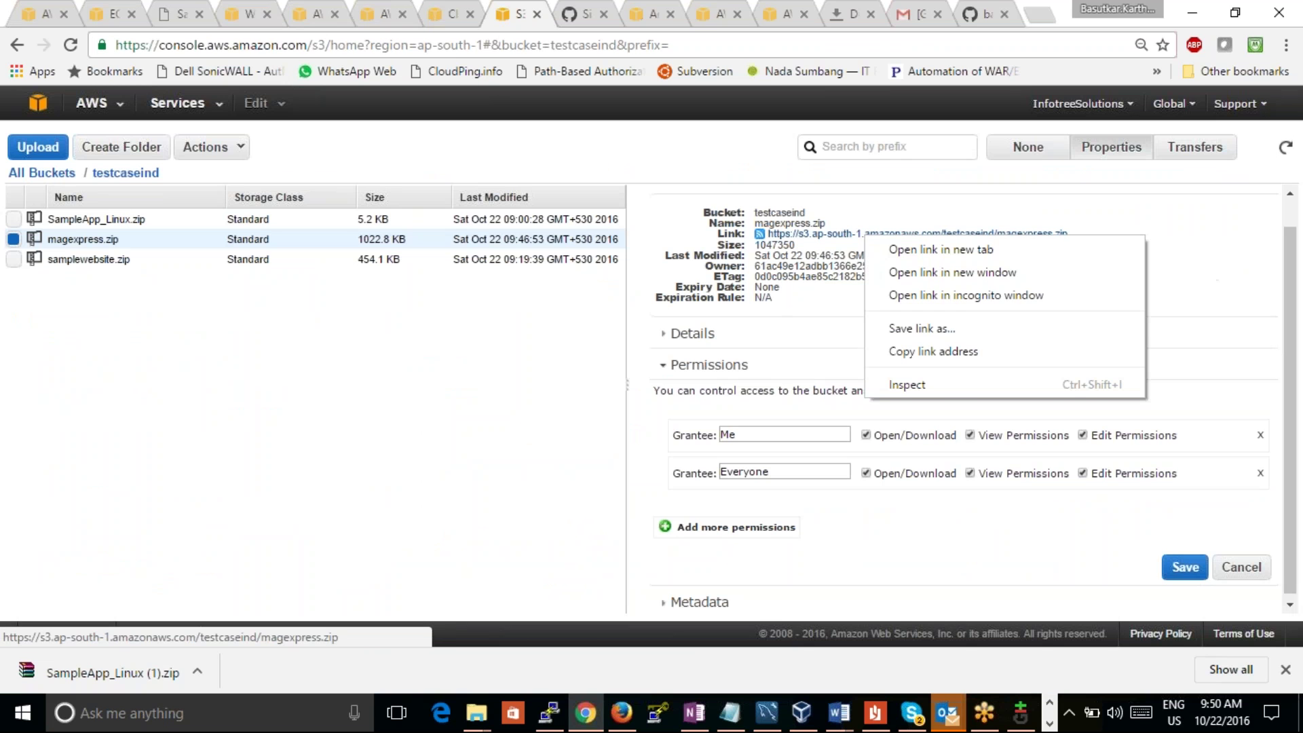
left_click(923, 351)
left_click(105, 17)
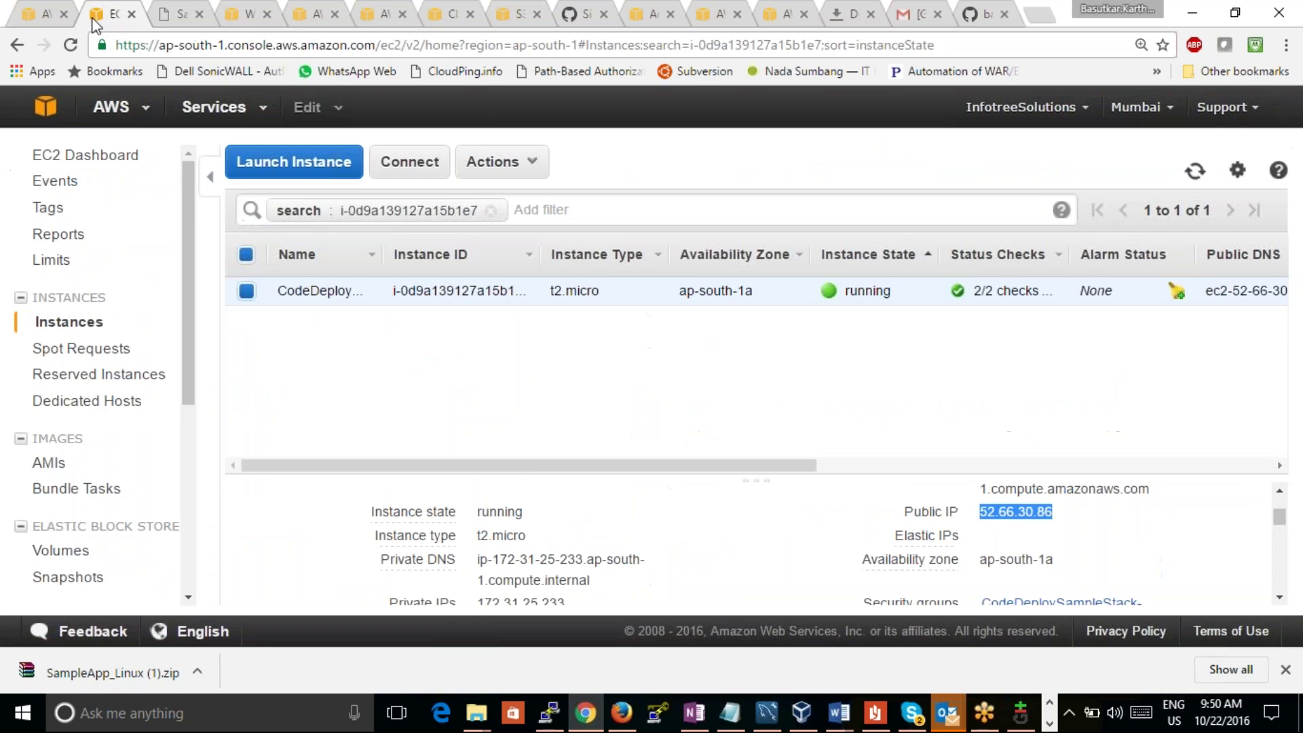
left_click(33, 21)
Step: Set the revision location to the pasted magexpress.zip link, rewritten as an s3:// path
left_click(380, 534)
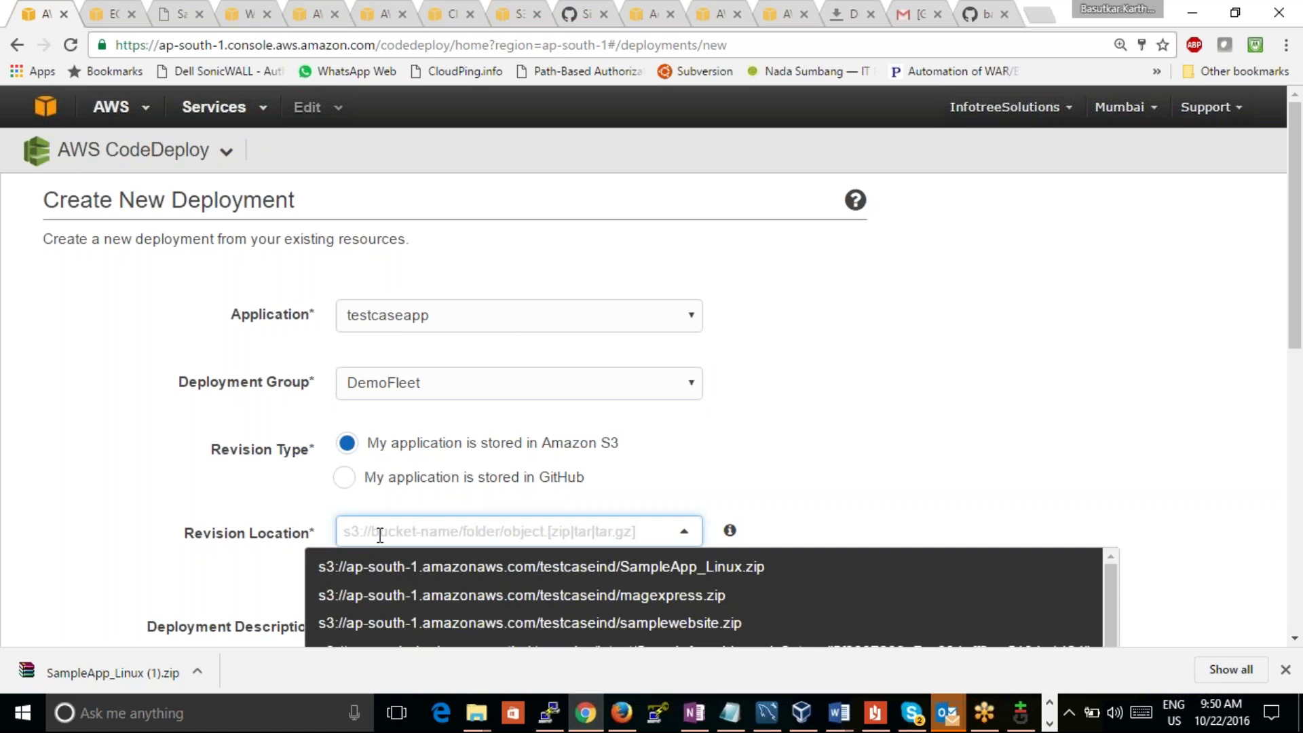
key("ctrl+v")
key("Left")
key("Left")
key("Left")
key("Left")
key("Left")
key("Left")
key("Left")
key("Left")
key("Left")
key("Left")
key("Left")
key("Left")
key("Left")
key("Left")
key("Left")
key("Left")
key("Left")
key("Left")
key("Left")
key("Left")
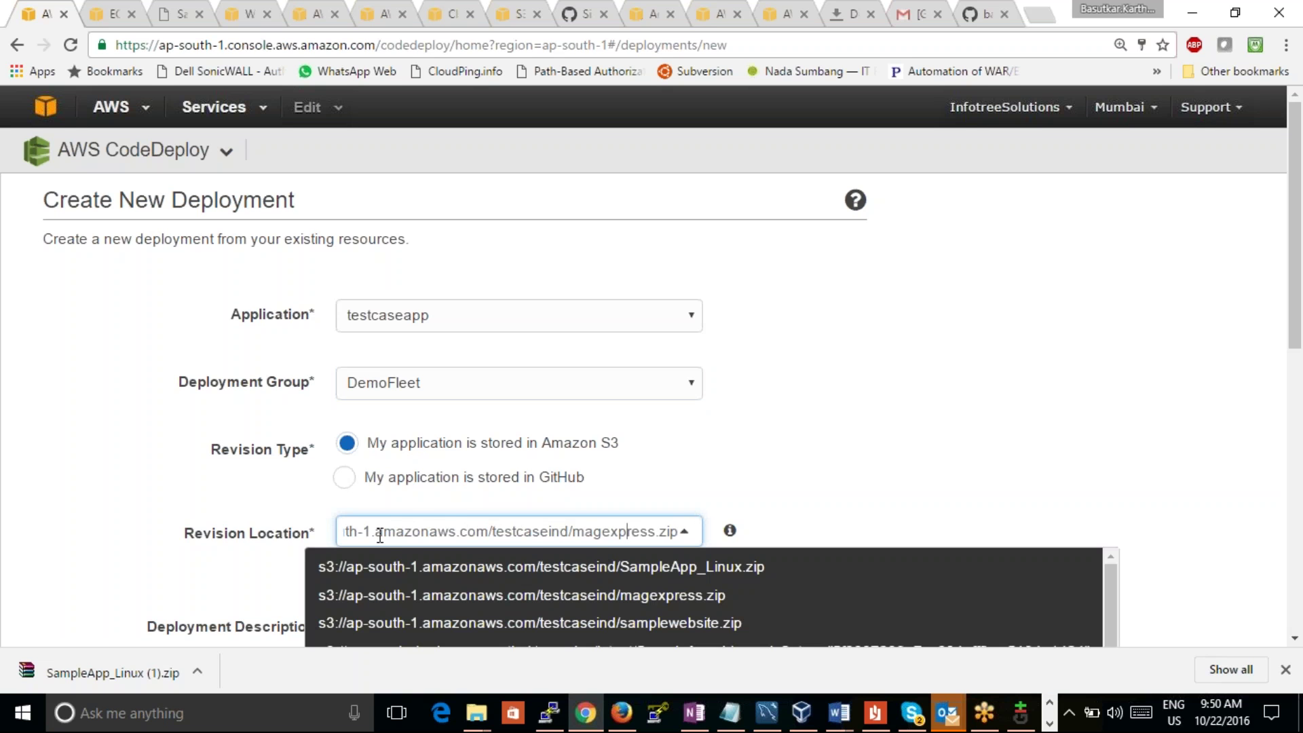
key("Left")
key("Left")
key("Left")
key("Left")
key("Left")
key("Left")
key("Left")
key("Left")
key("Left")
key("Left")
key("Left")
key("Left")
key("Left")
key("Left")
key("Left")
key("Left")
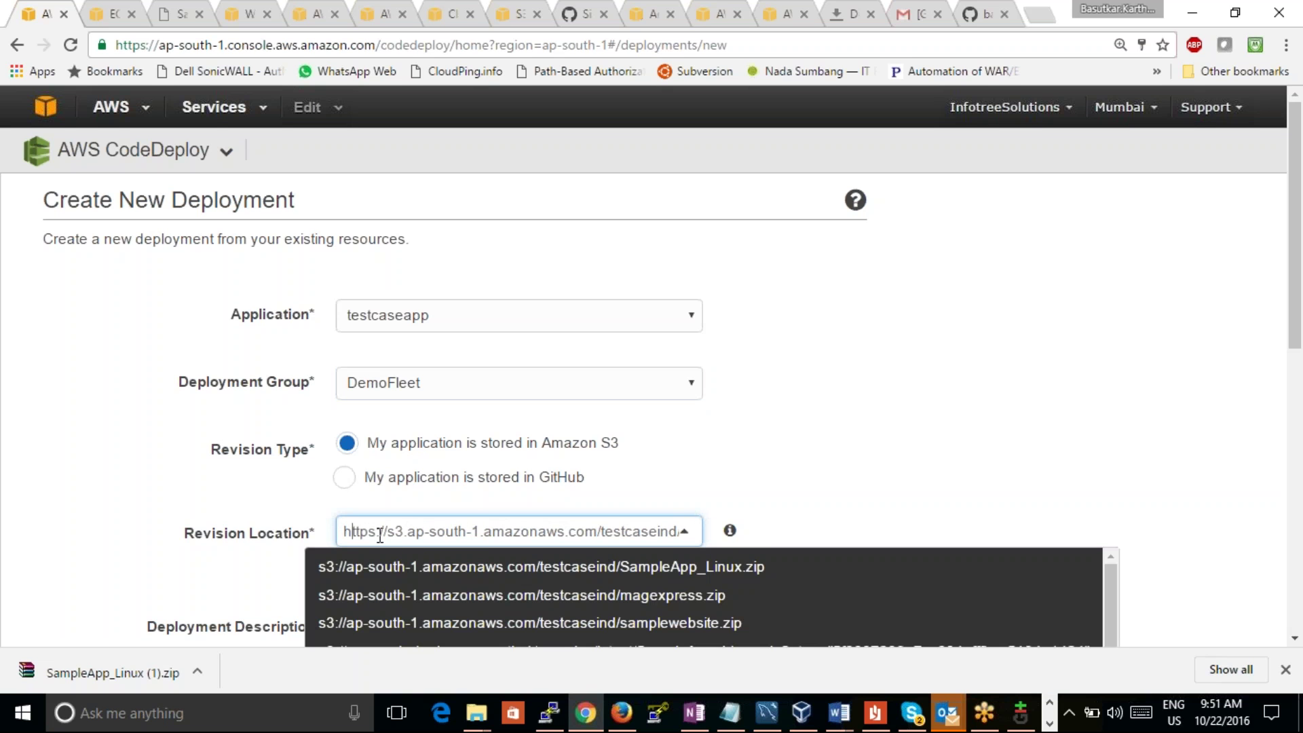
key("Delete")
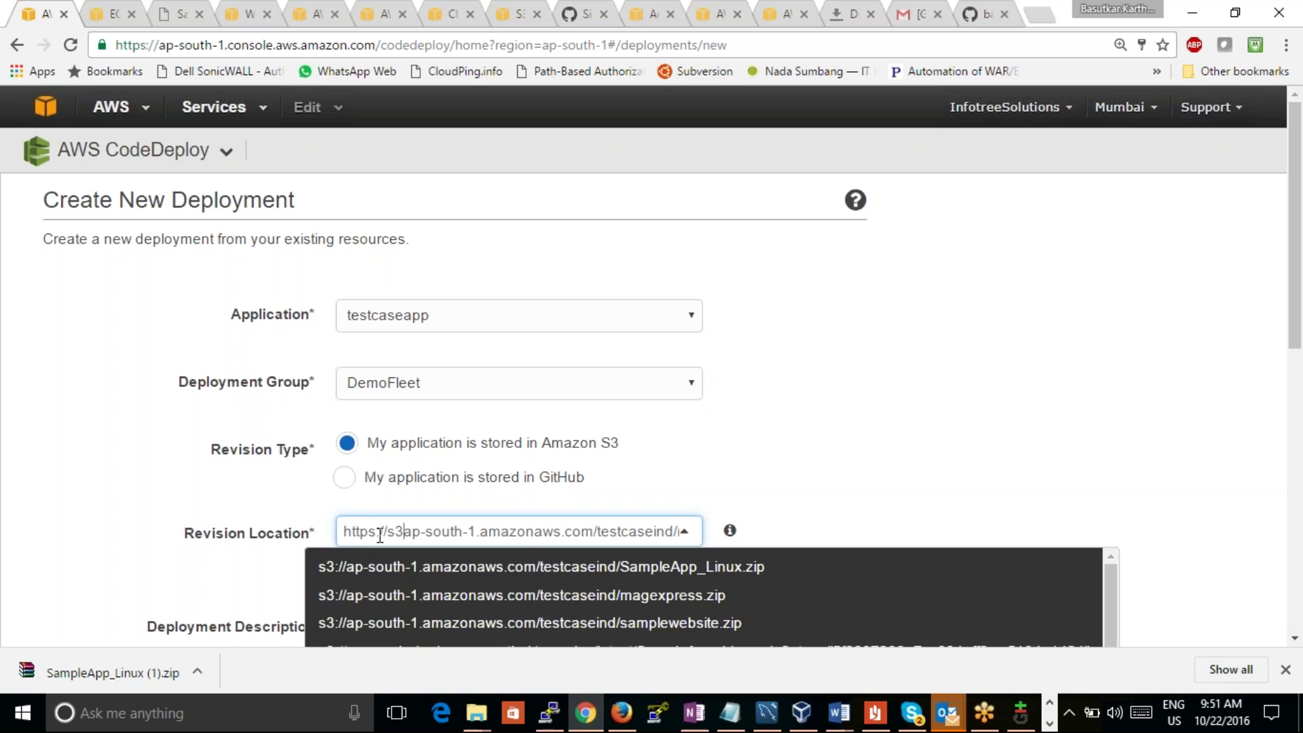
type("://")
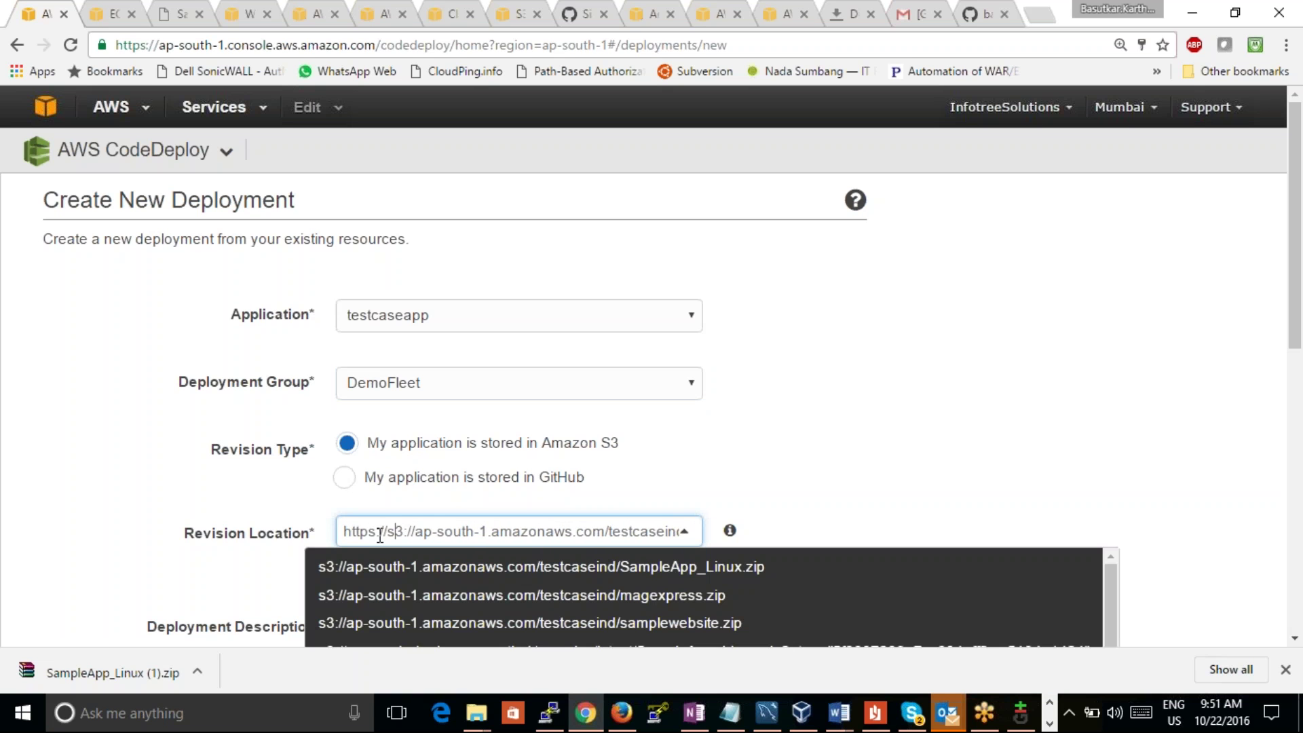
key("BackSpace")
key("BackSpace")
key("BackSpace")
key("BackSpace")
key("BackSpace")
key("BackSpace")
key("BackSpace")
key("BackSpace")
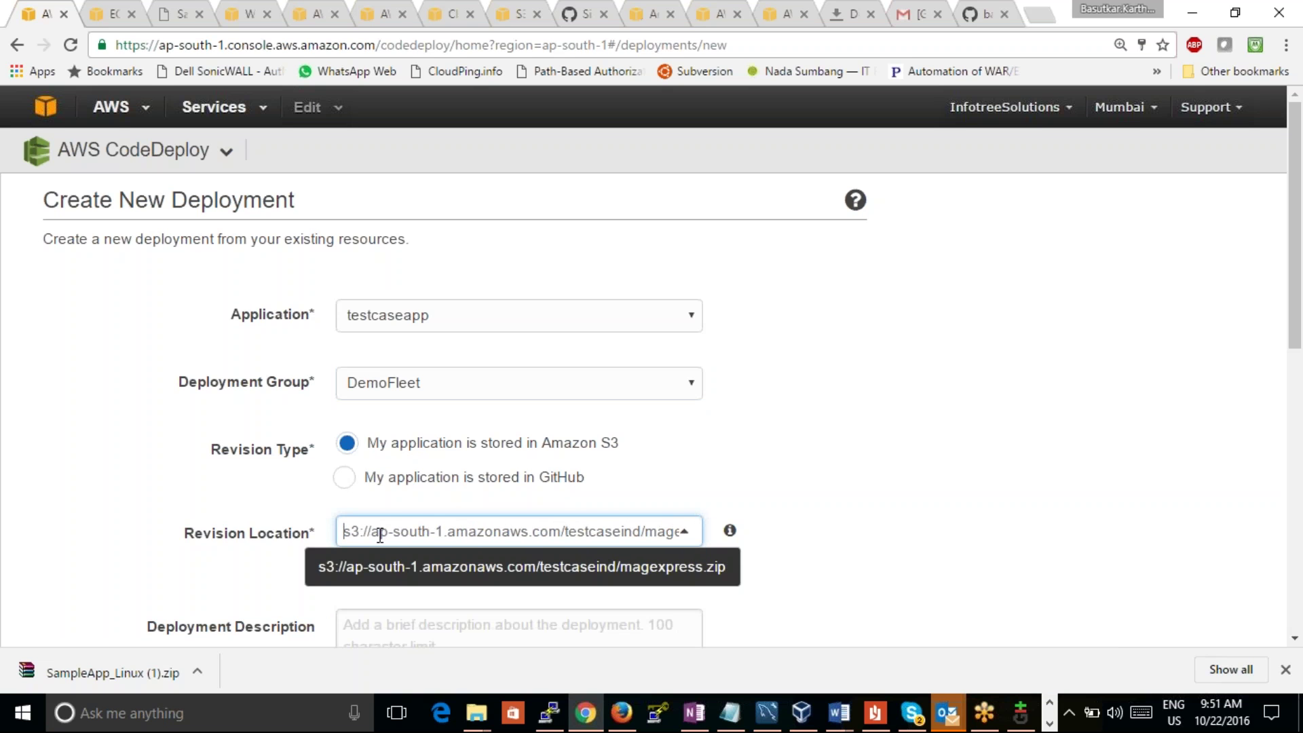
left_click(1088, 434)
Step: Replace Disable rollbacks with Roll back when a deployment fails, and deploy
left_click_drag(1298, 303, 1298, 528)
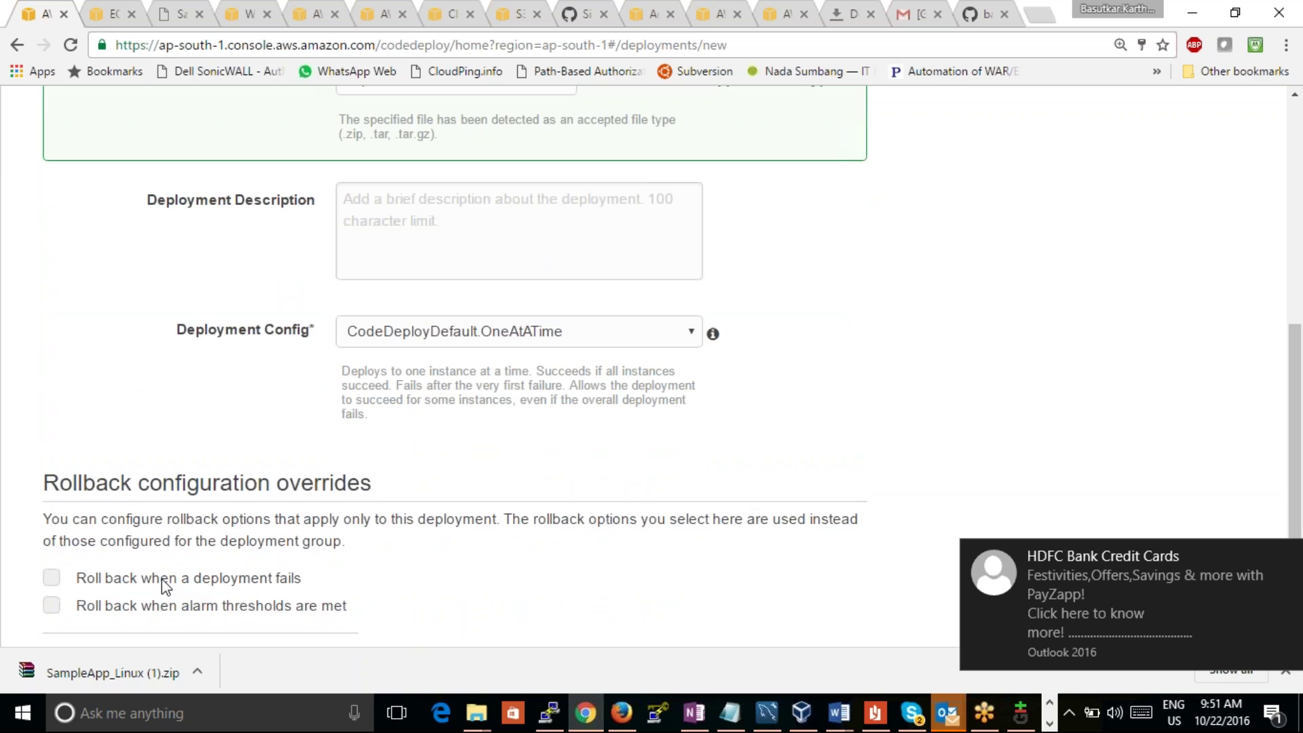
left_click_drag(1297, 434, 1296, 518)
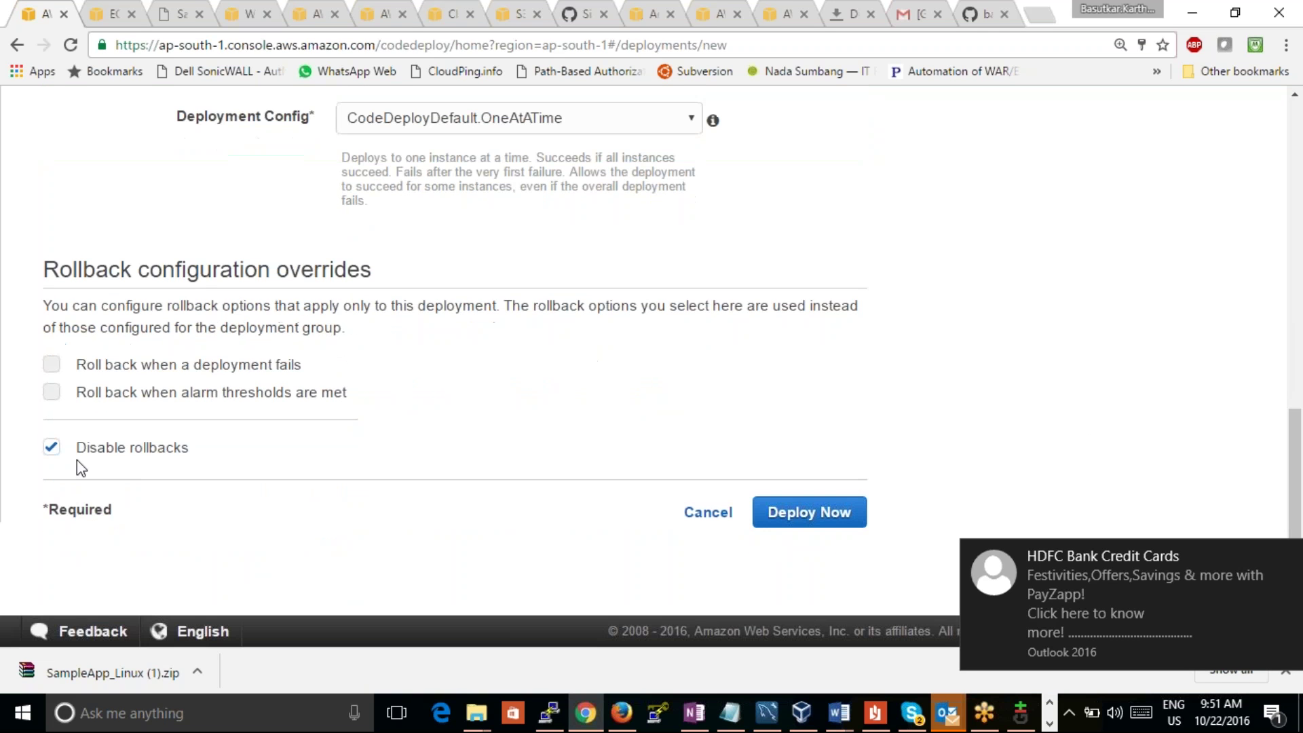
left_click(51, 447)
left_click(51, 365)
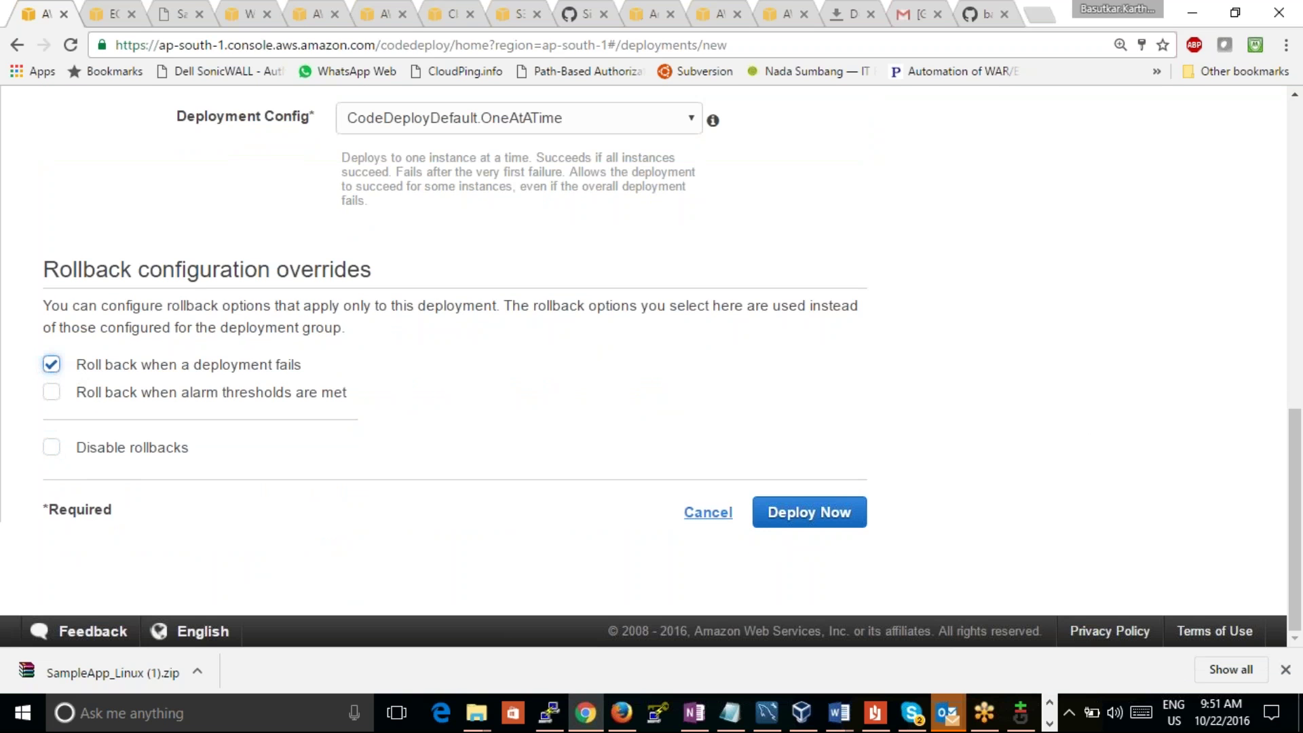
left_click(807, 513)
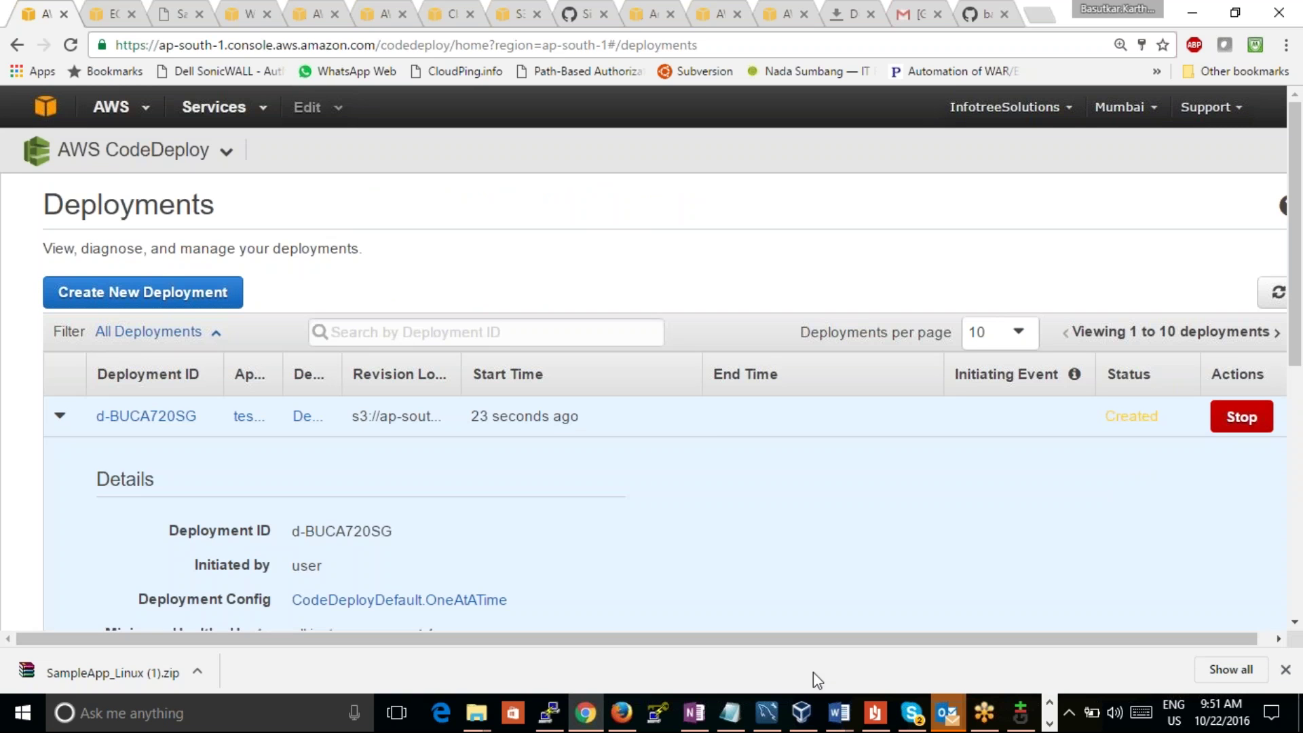
left_click(1049, 724)
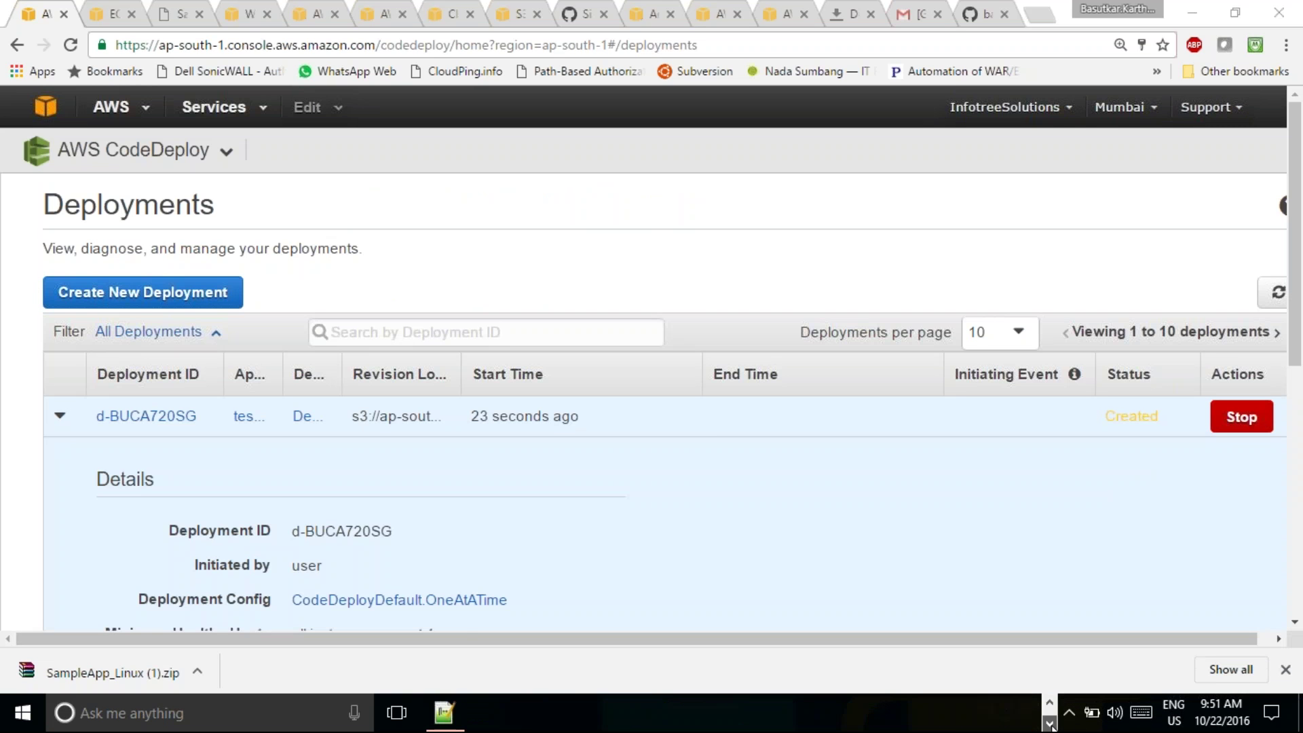
left_click(444, 714)
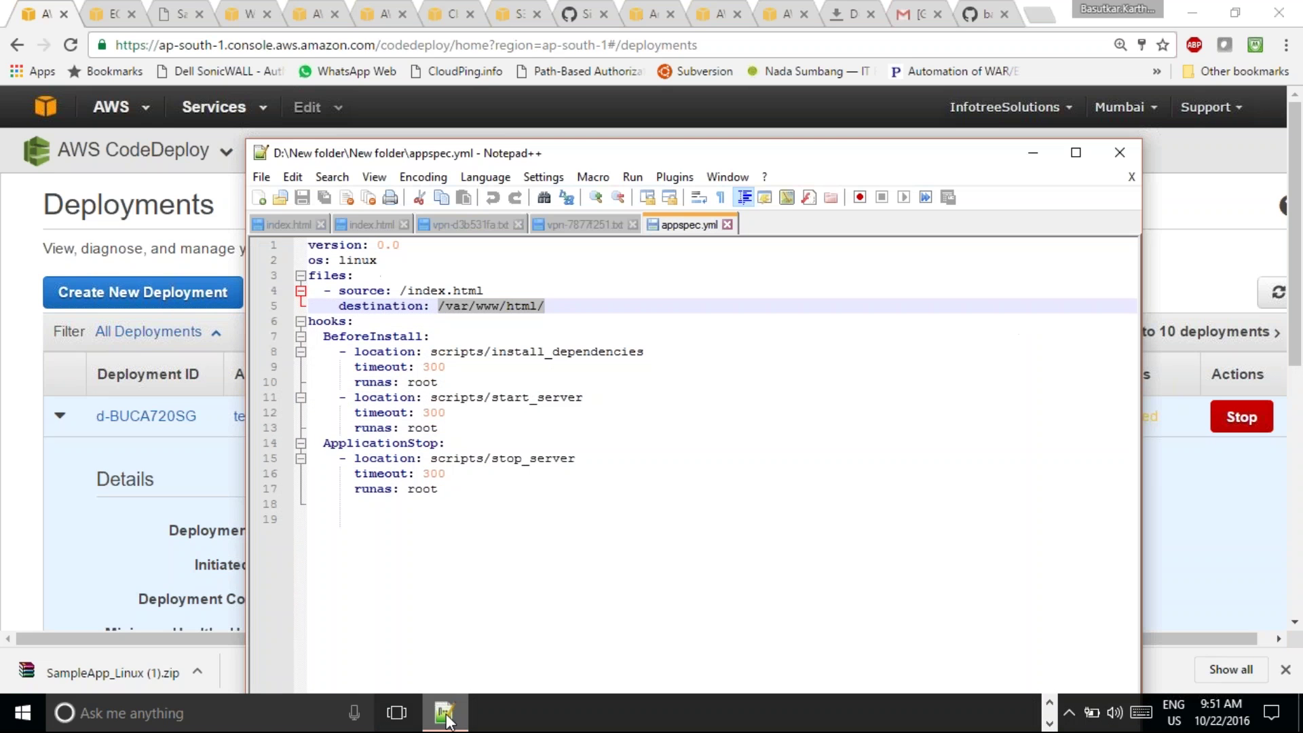
left_click(646, 407)
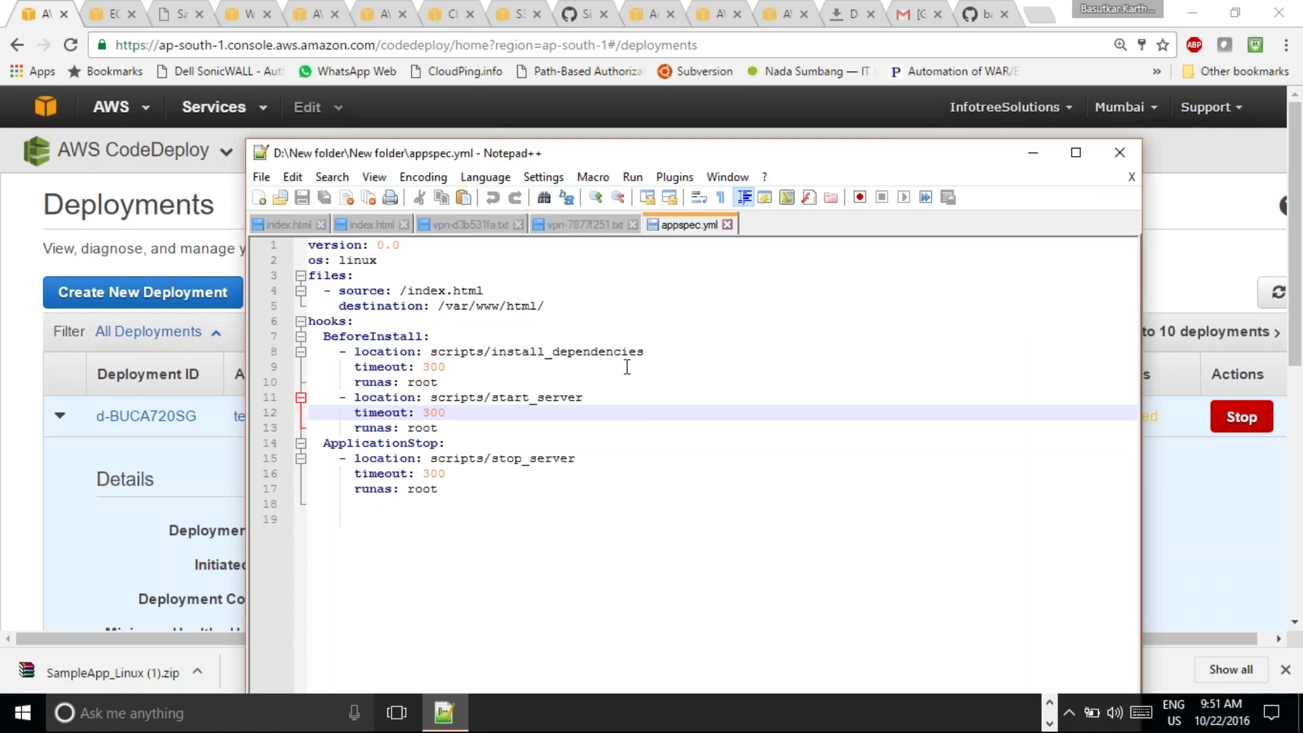
left_click(634, 367)
left_click(625, 414)
left_click(621, 443)
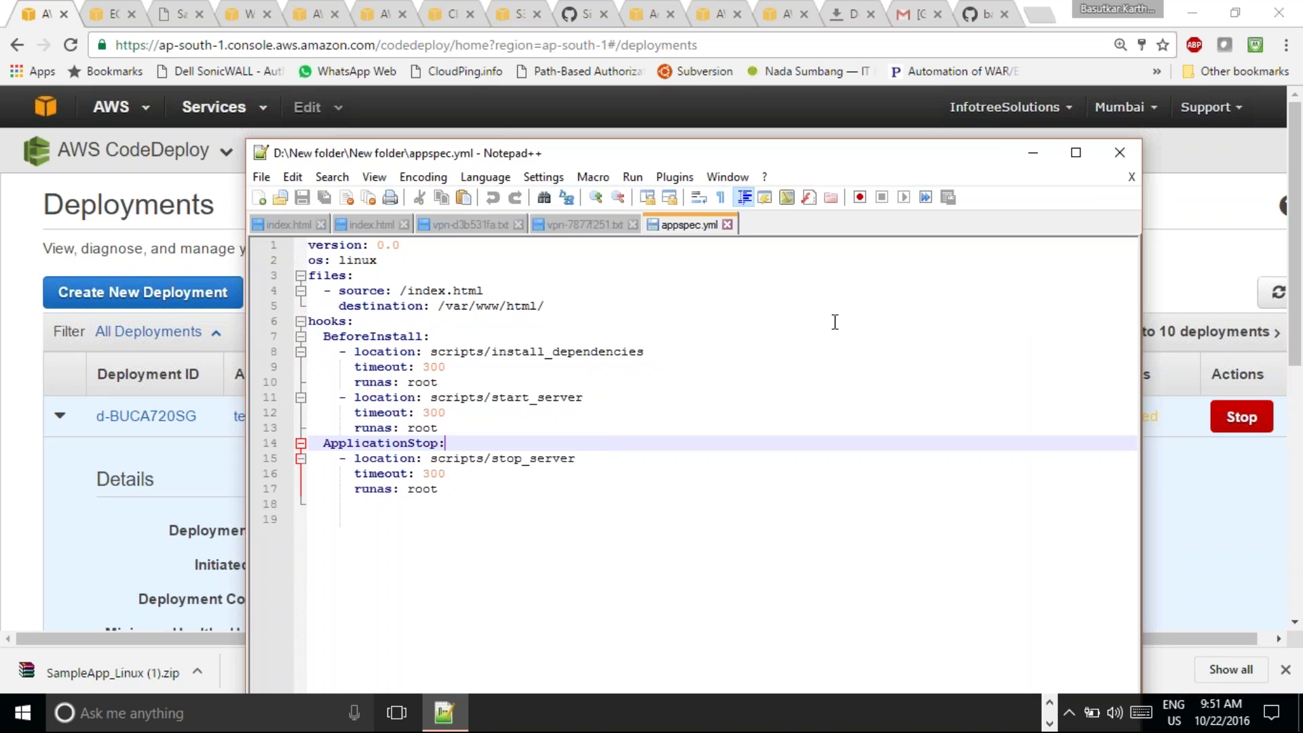
left_click(1039, 150)
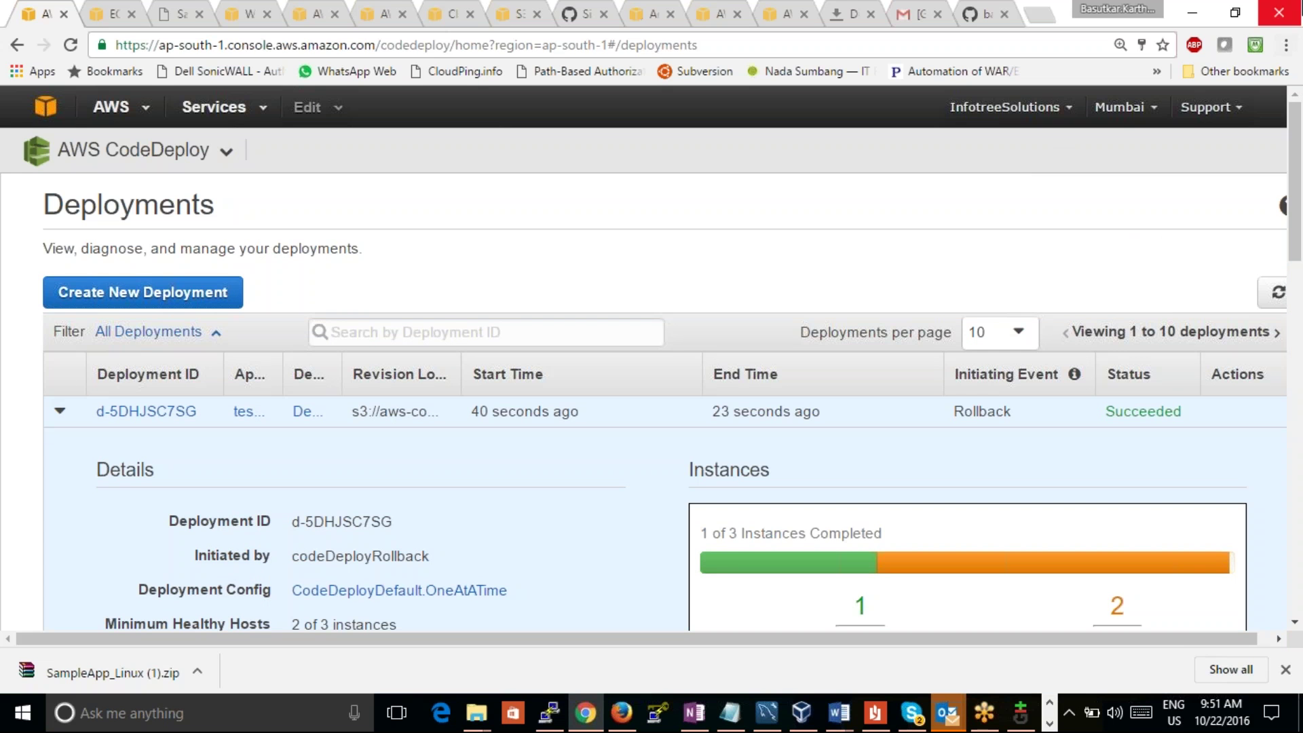
left_click_drag(1296, 170, 1296, 260)
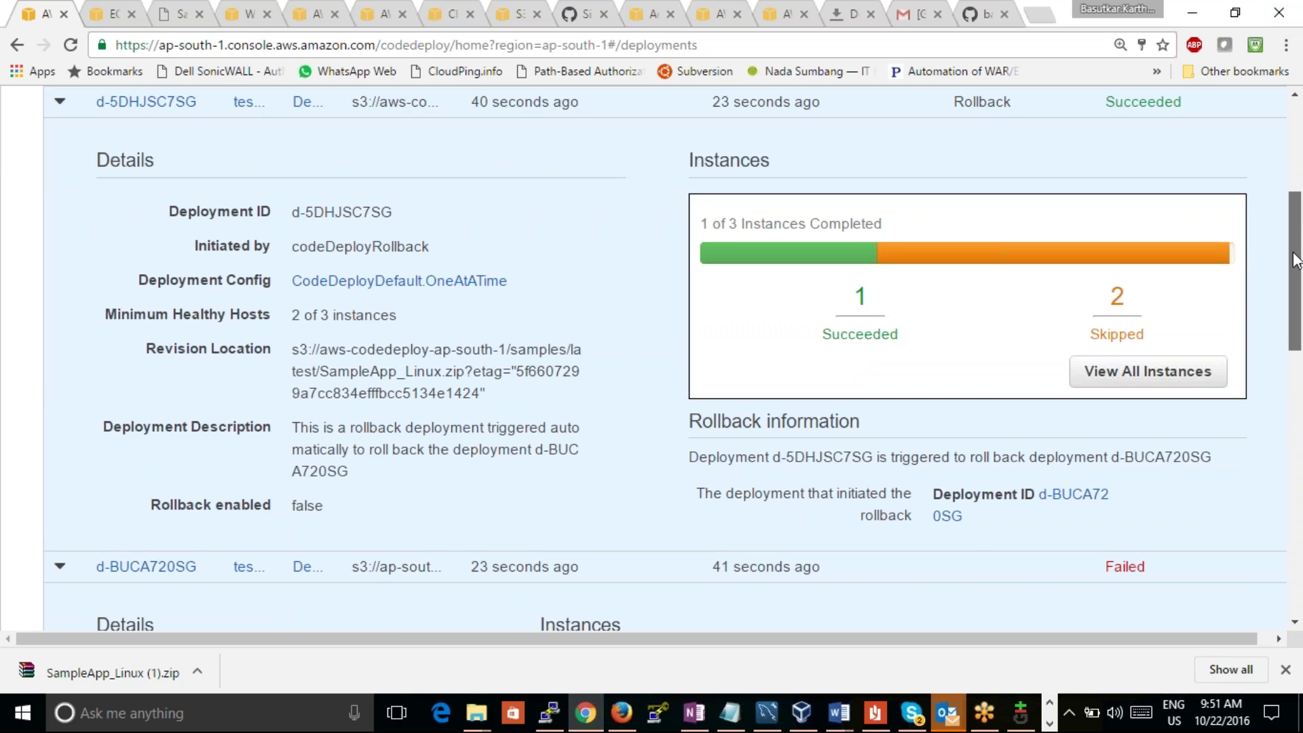
scroll(1296, 260, "up", 1)
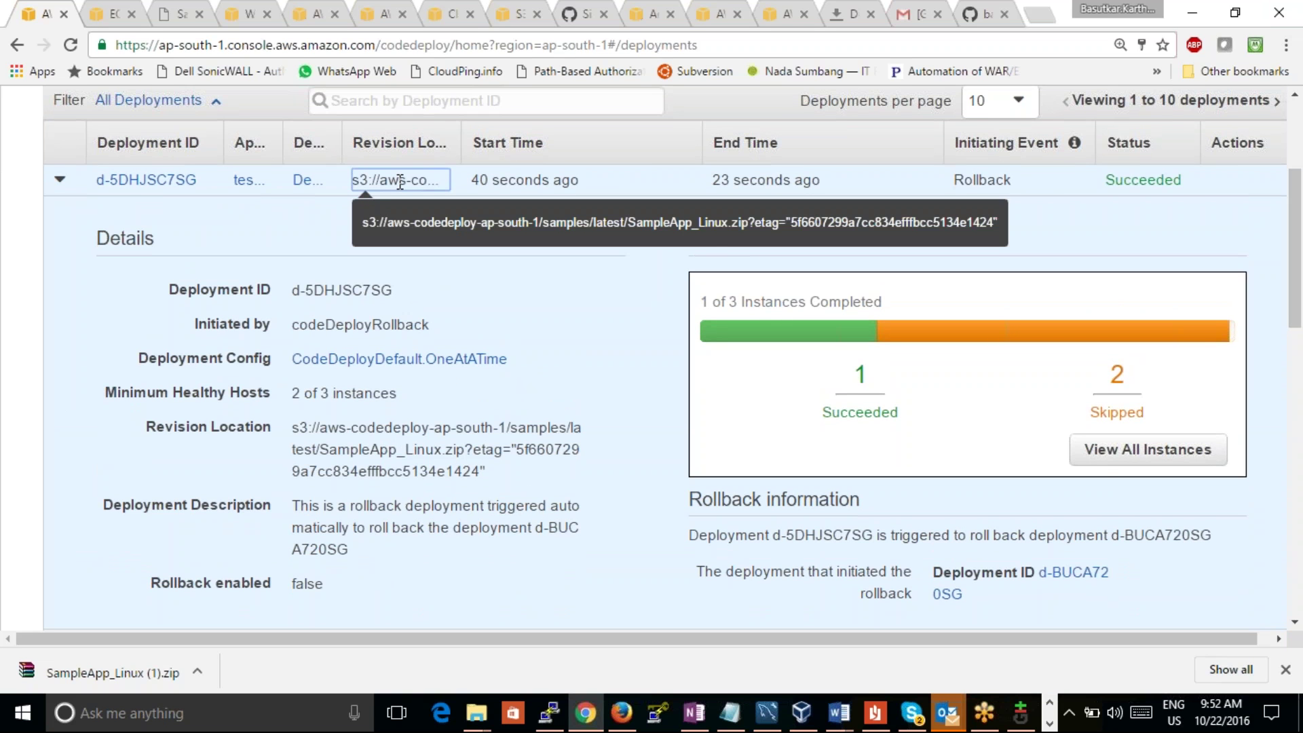
scroll(1295, 187, "up", 3)
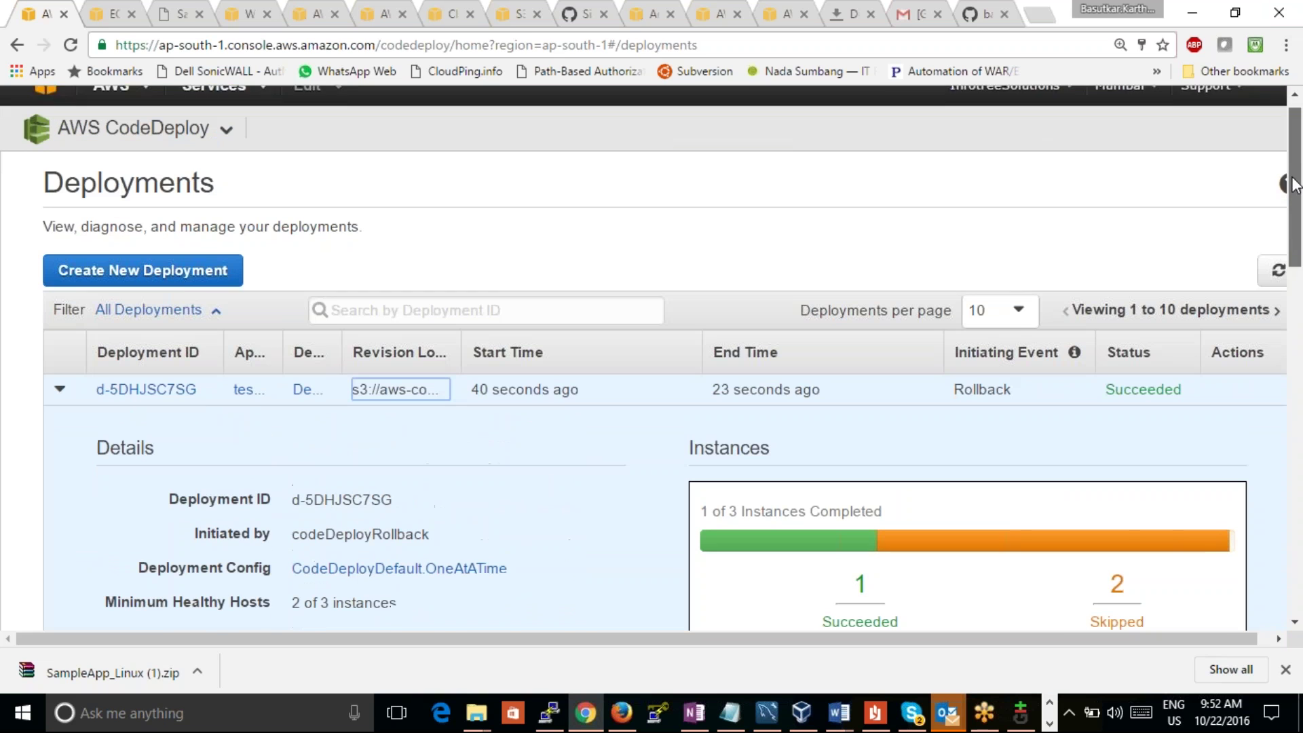
left_click_drag(1293, 187, 1293, 194)
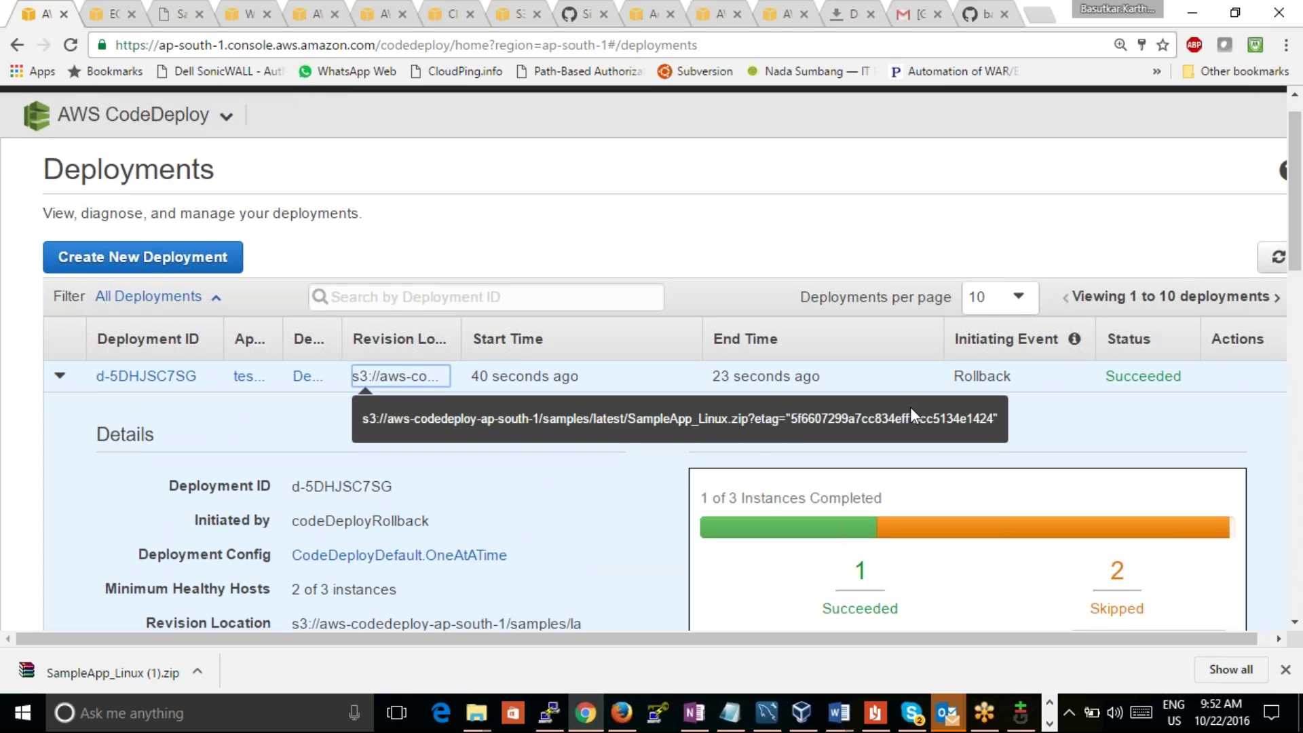
left_click_drag(1295, 232, 1300, 317)
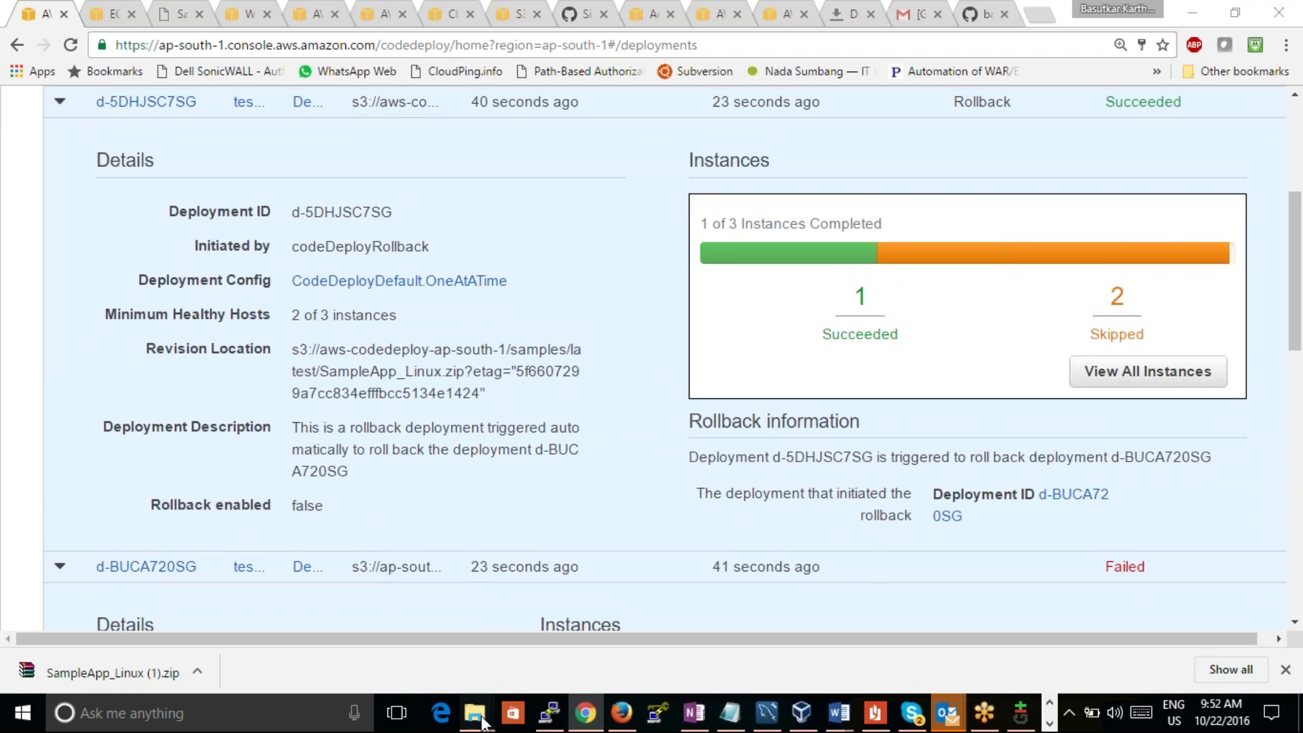
mouse_move(477, 713)
left_click(701, 648)
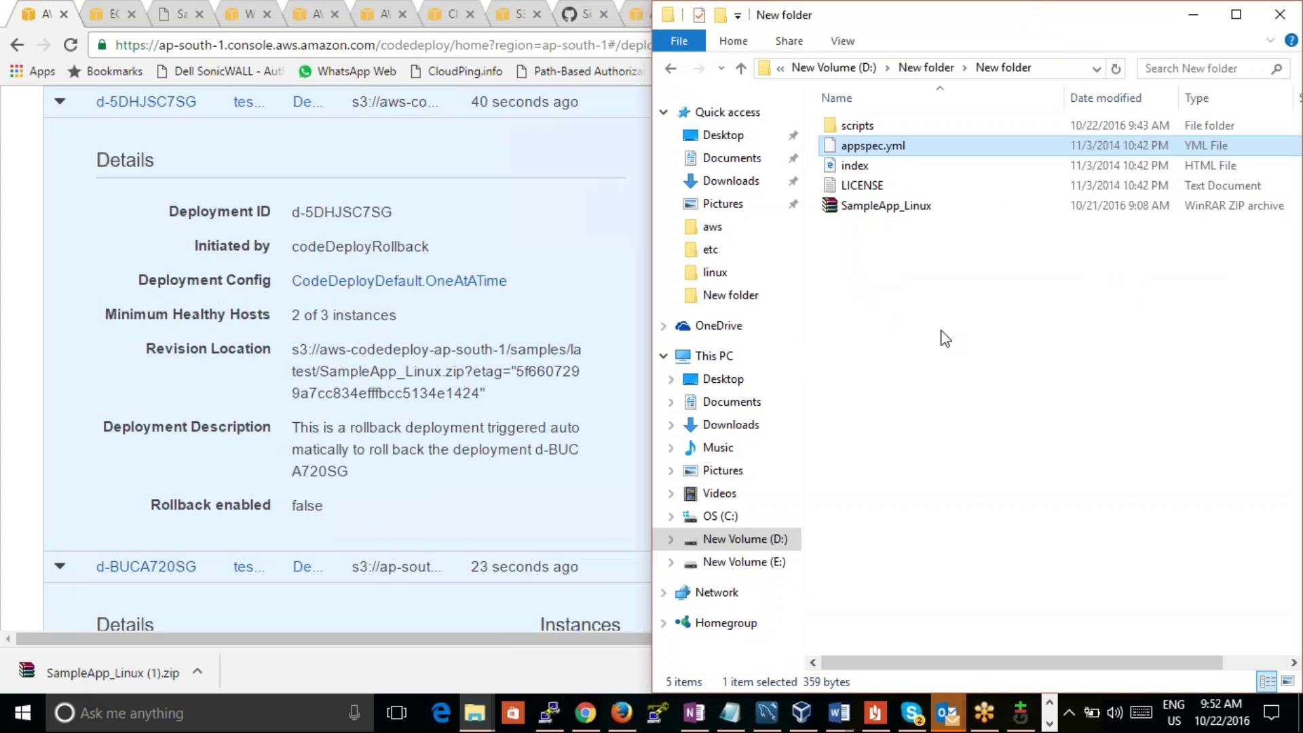
double_click(872, 127)
right_click(872, 129)
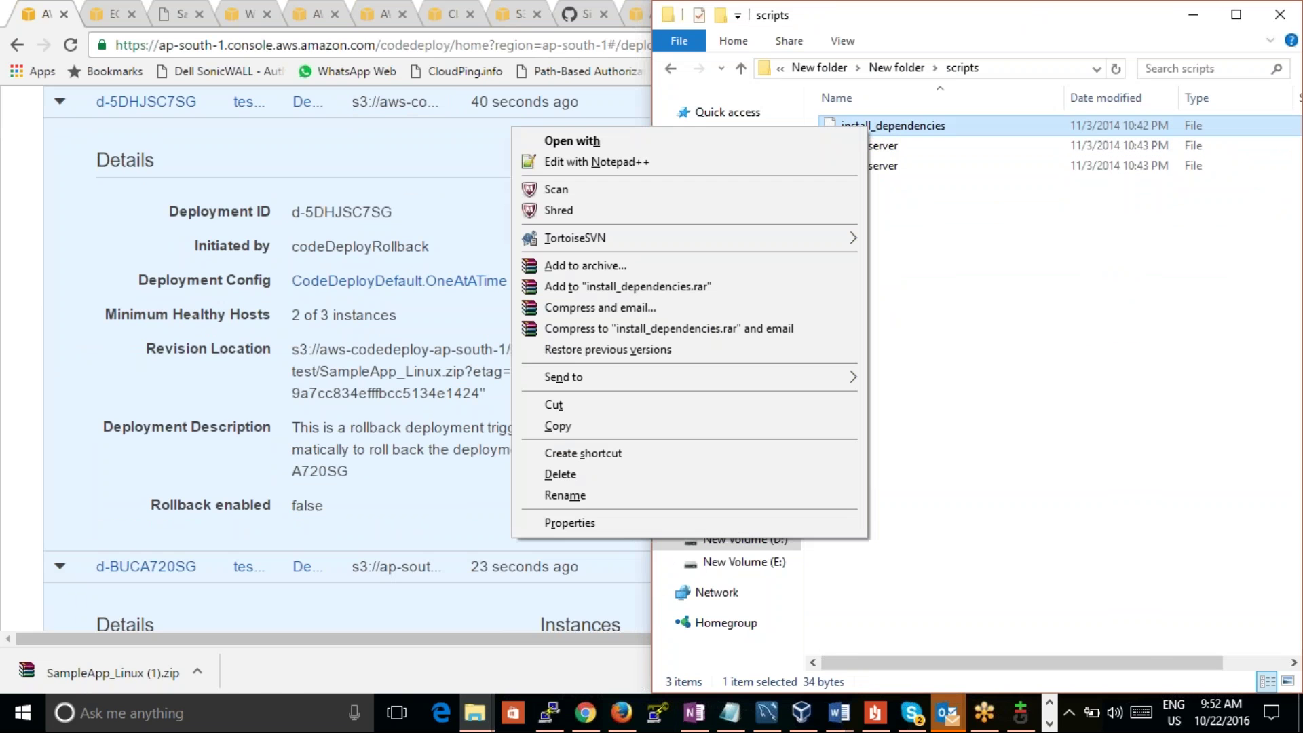
left_click(820, 158)
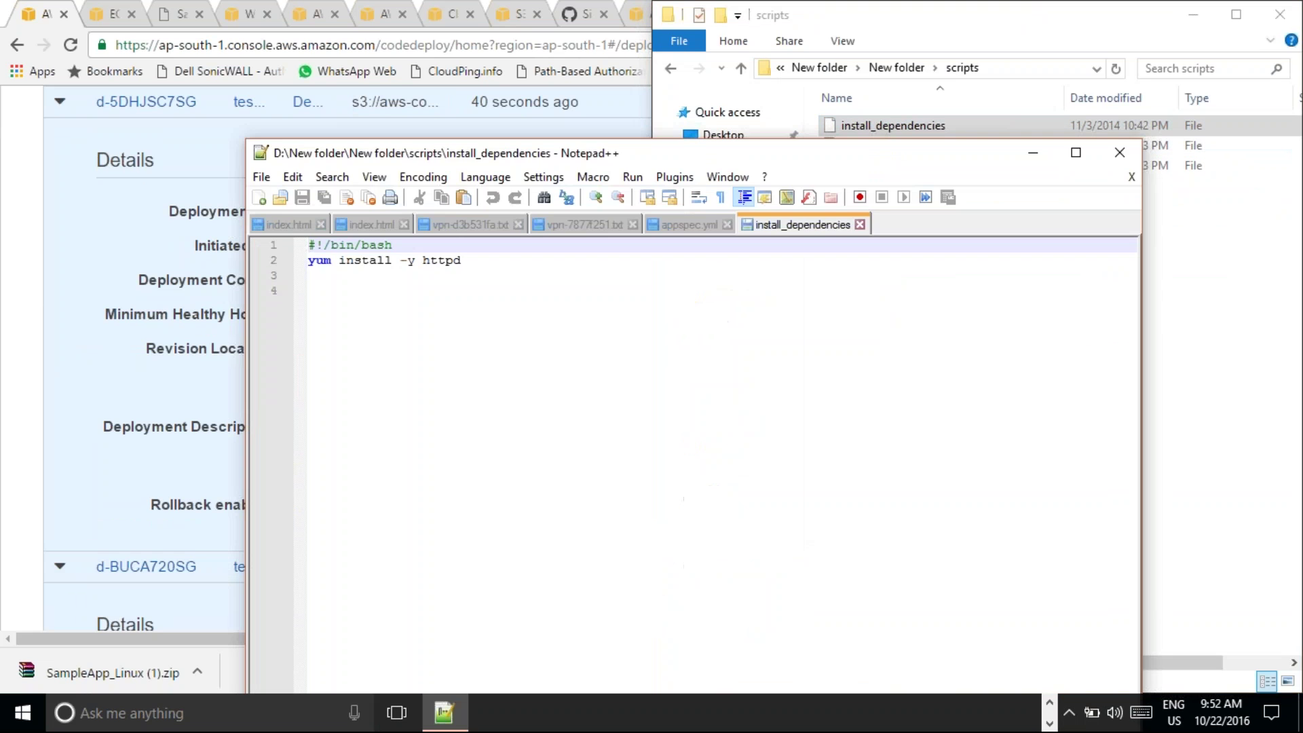
left_click(1119, 153)
right_click(990, 145)
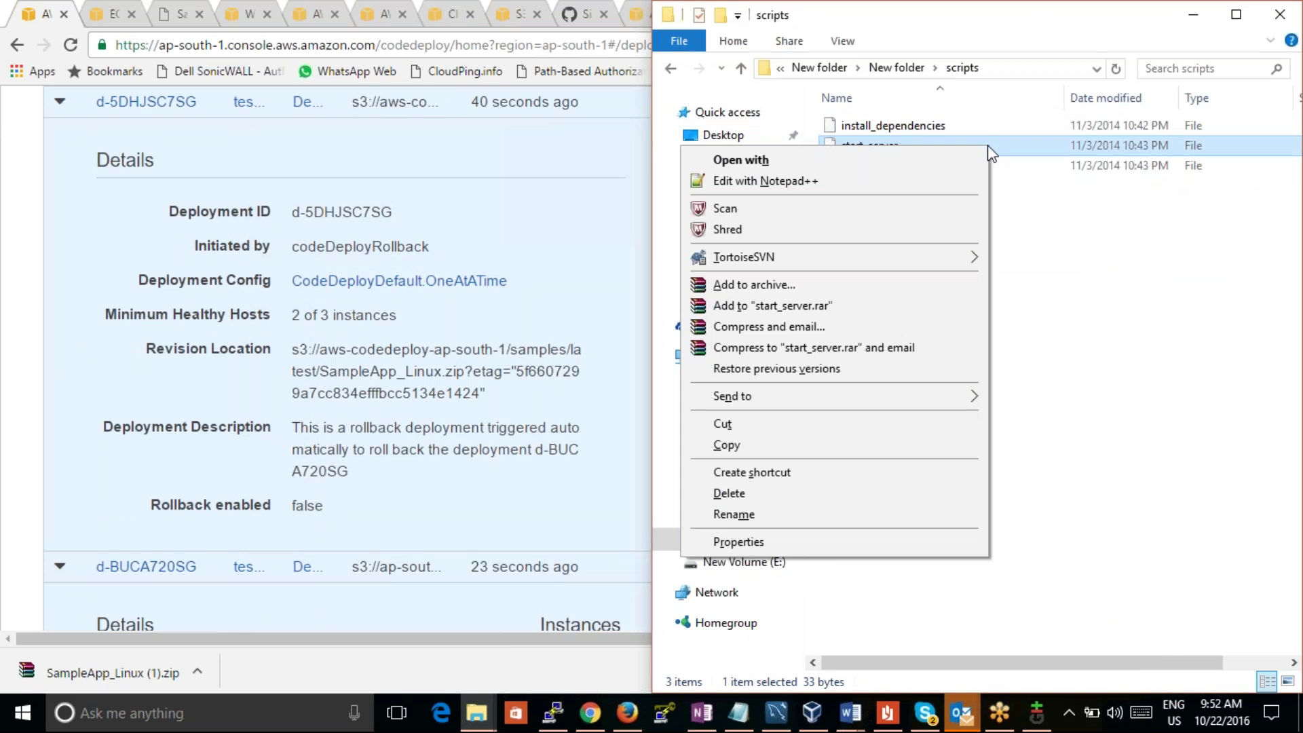
left_click(940, 184)
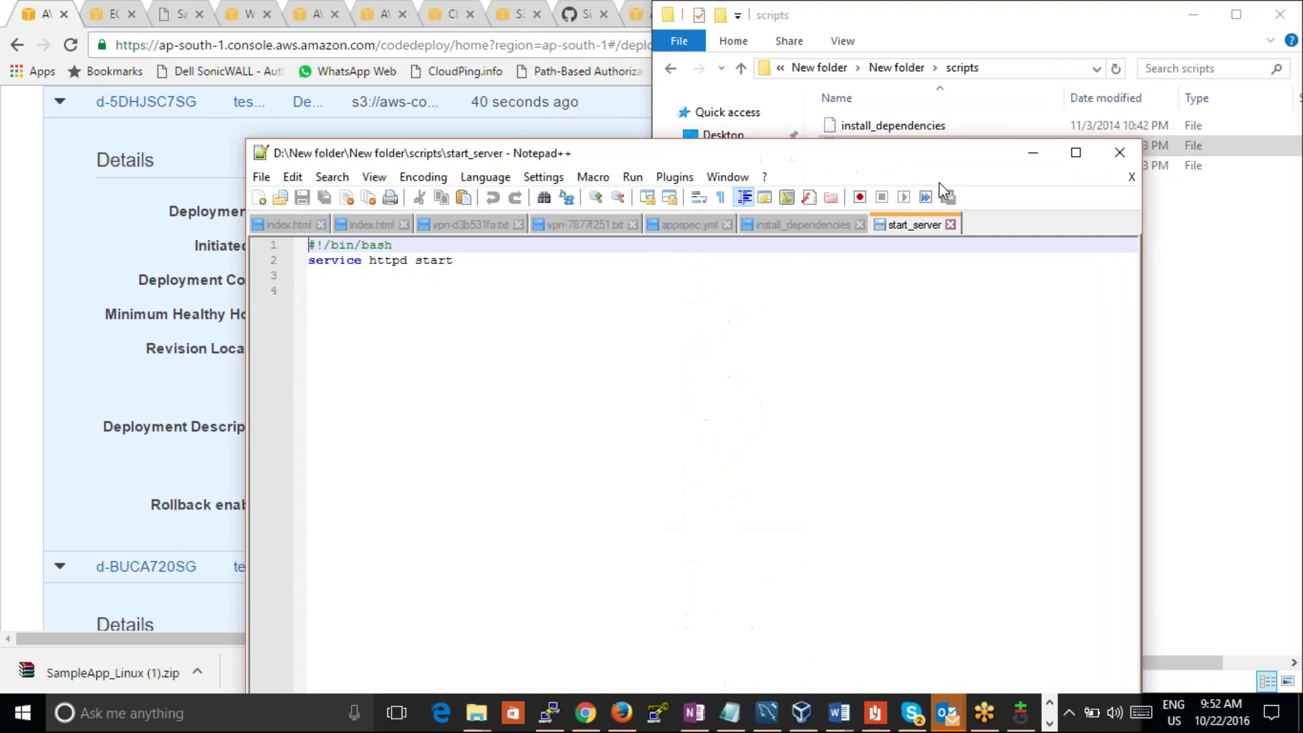
left_click(1140, 163)
right_click(1022, 165)
left_click(966, 197)
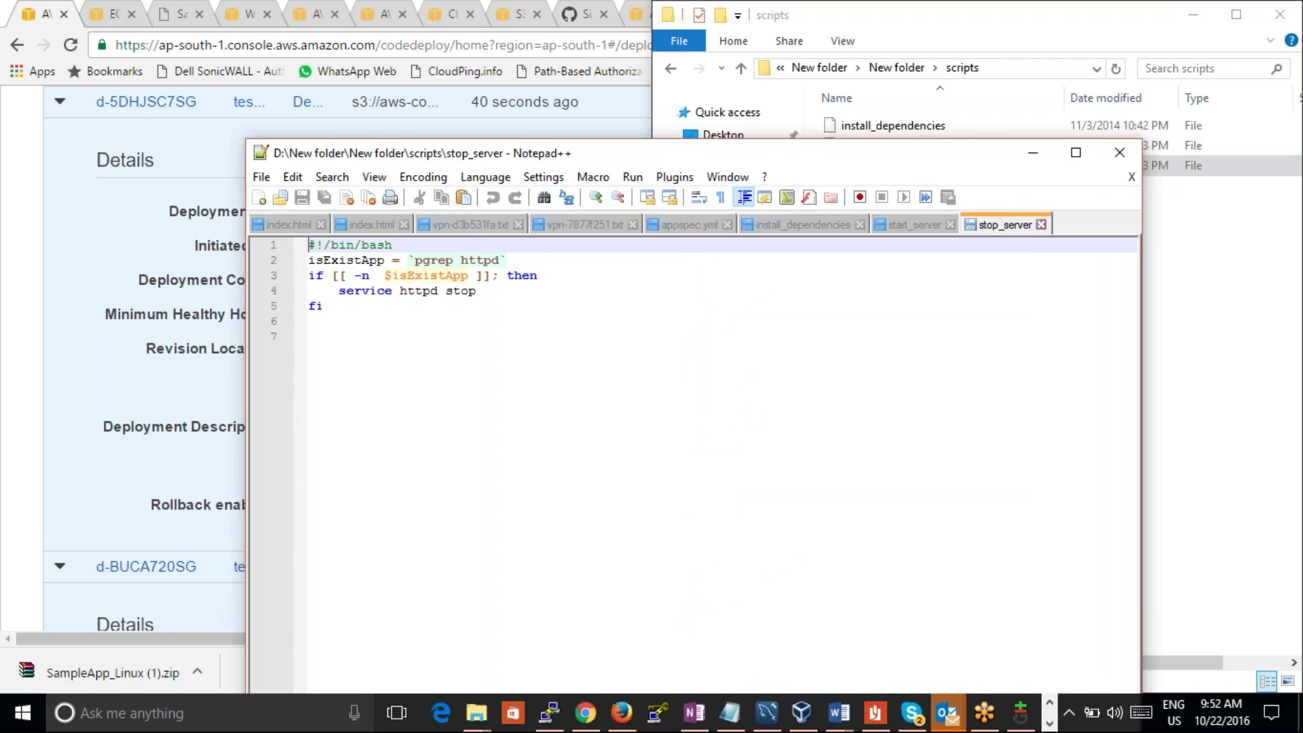
left_click(1119, 151)
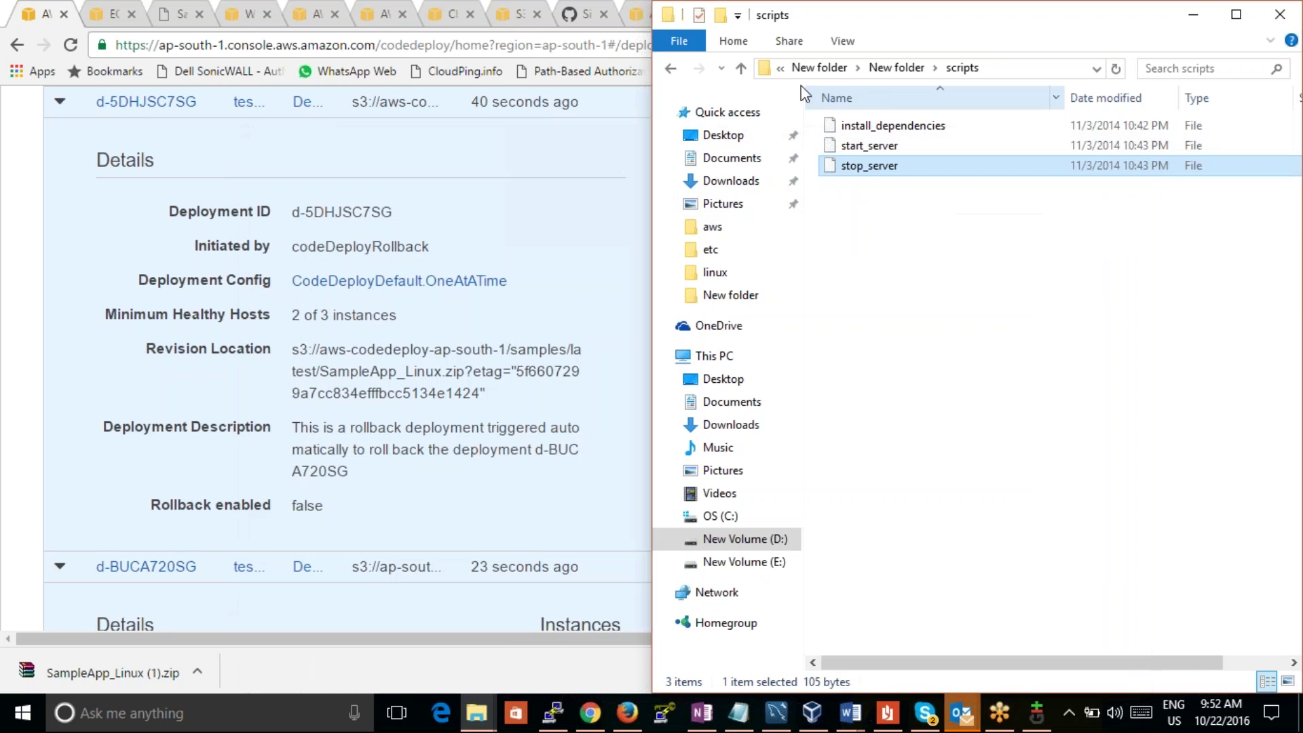
left_click(743, 72)
left_click(851, 163)
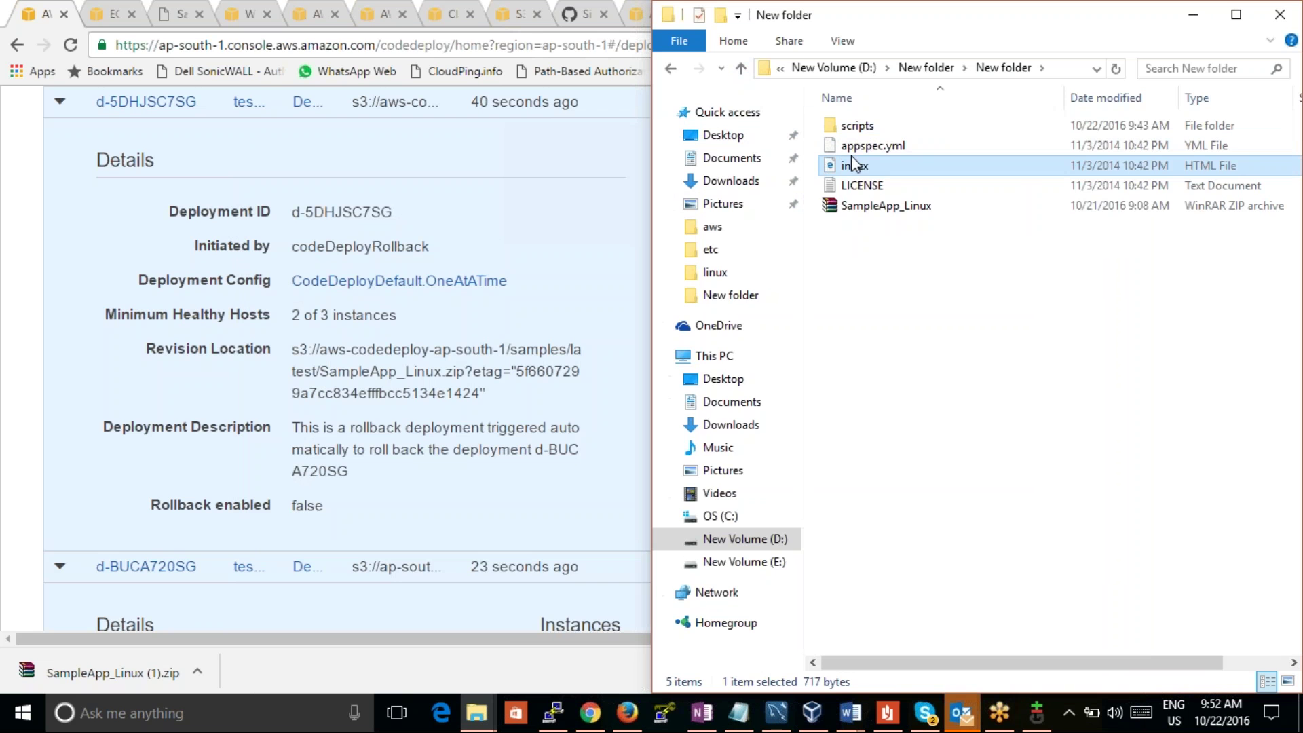
left_click(851, 146)
right_click(851, 147)
left_click(821, 180)
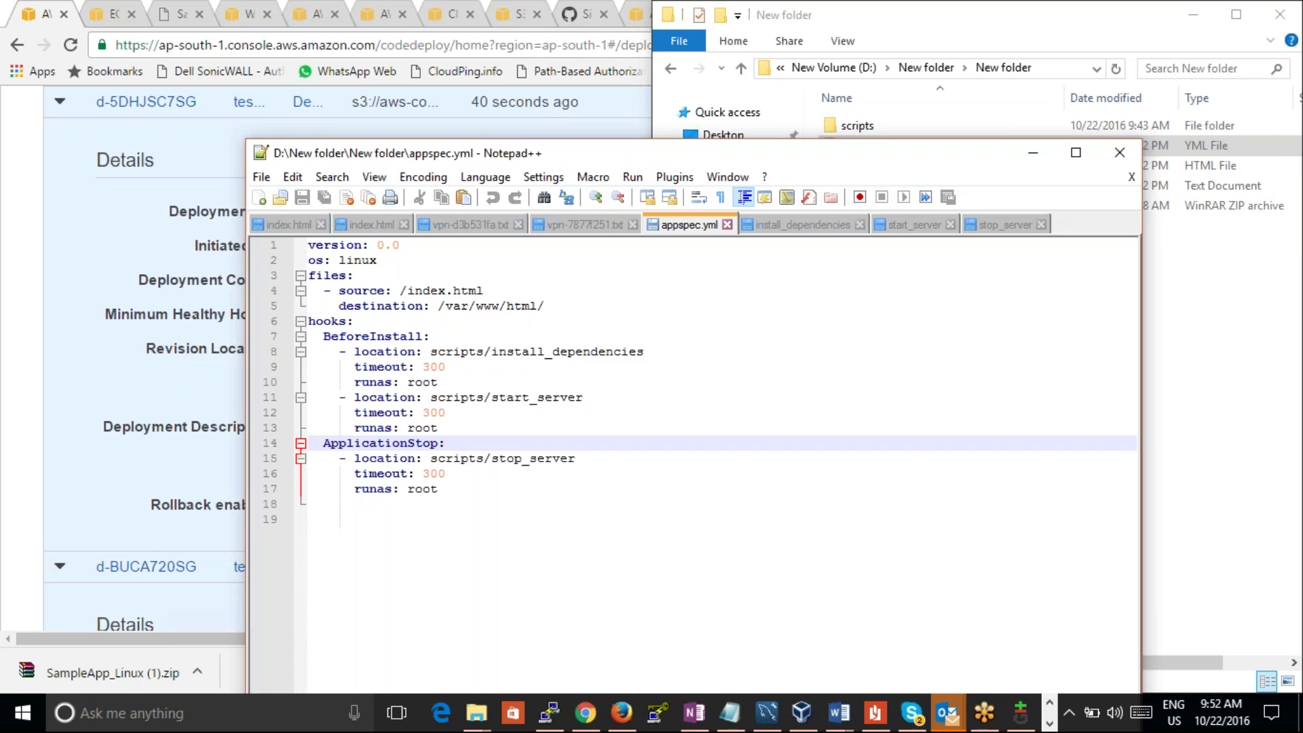
left_click(1120, 160)
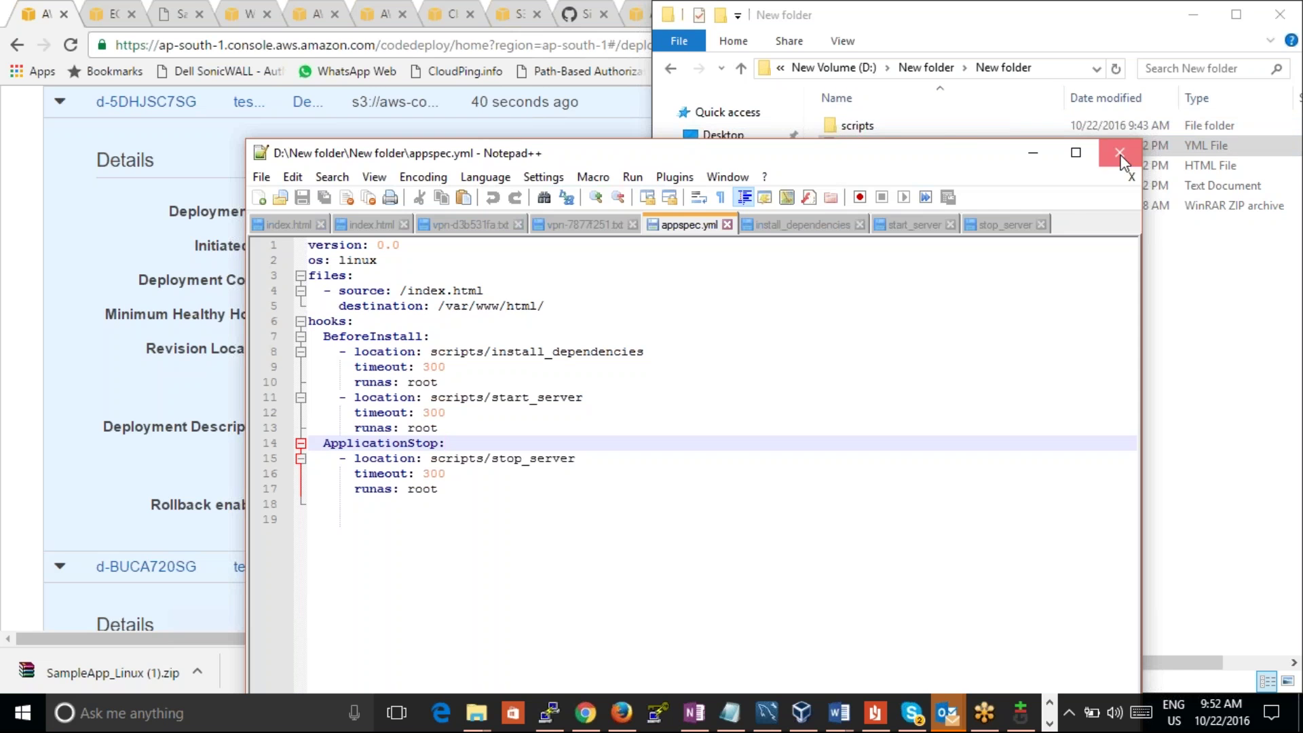
left_click(932, 168)
right_click(931, 167)
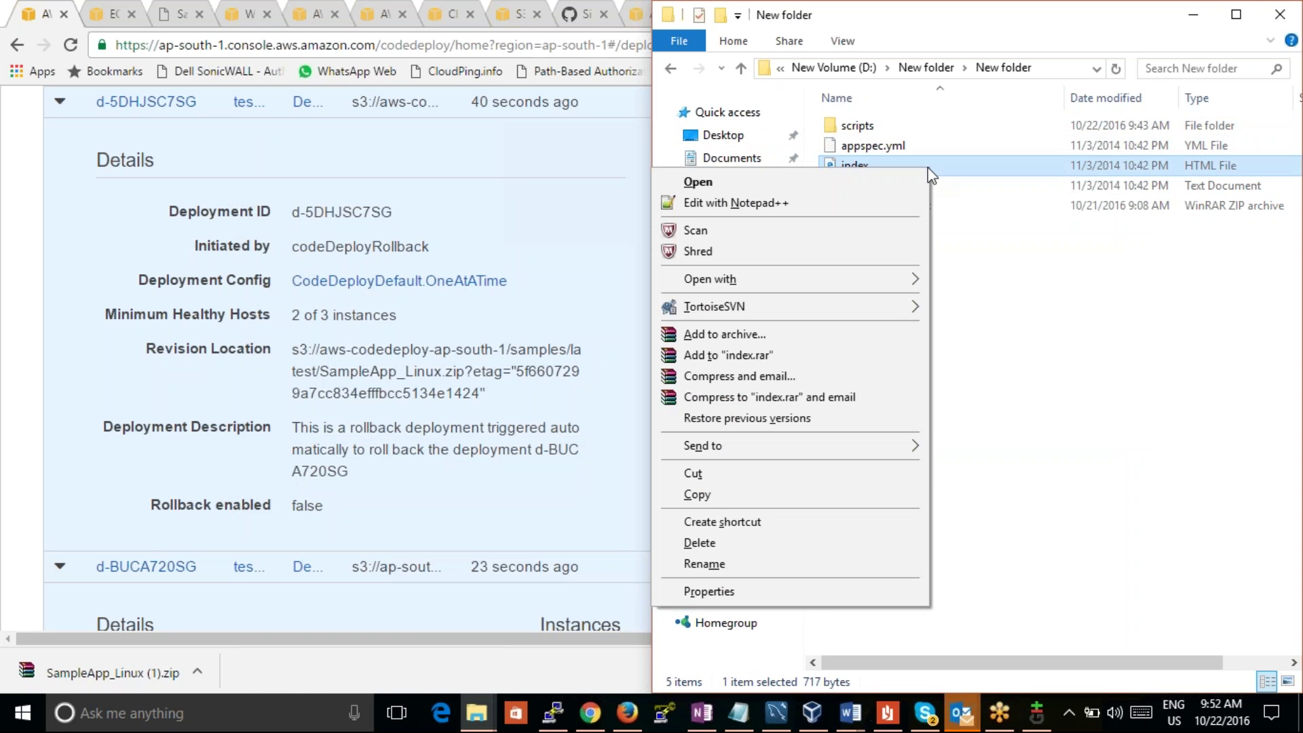
left_click(1095, 294)
left_click(954, 184)
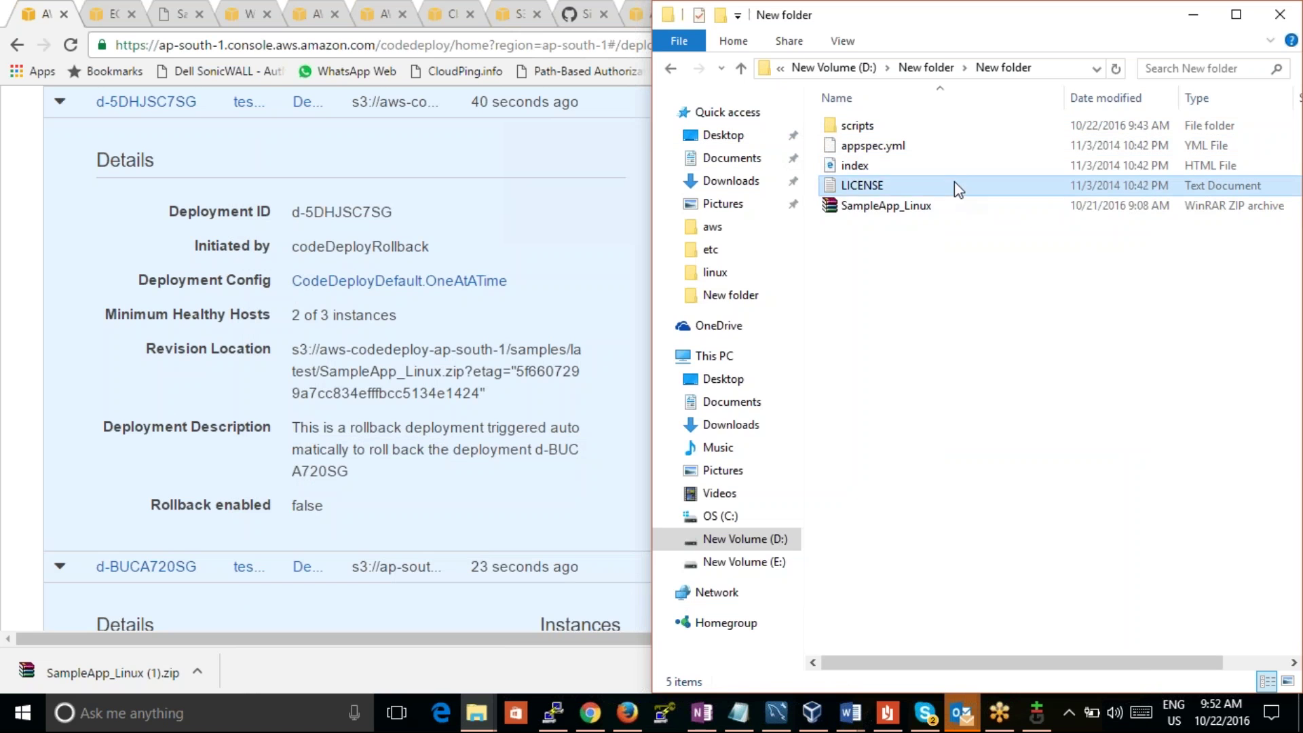
right_click(954, 183)
left_click(905, 259)
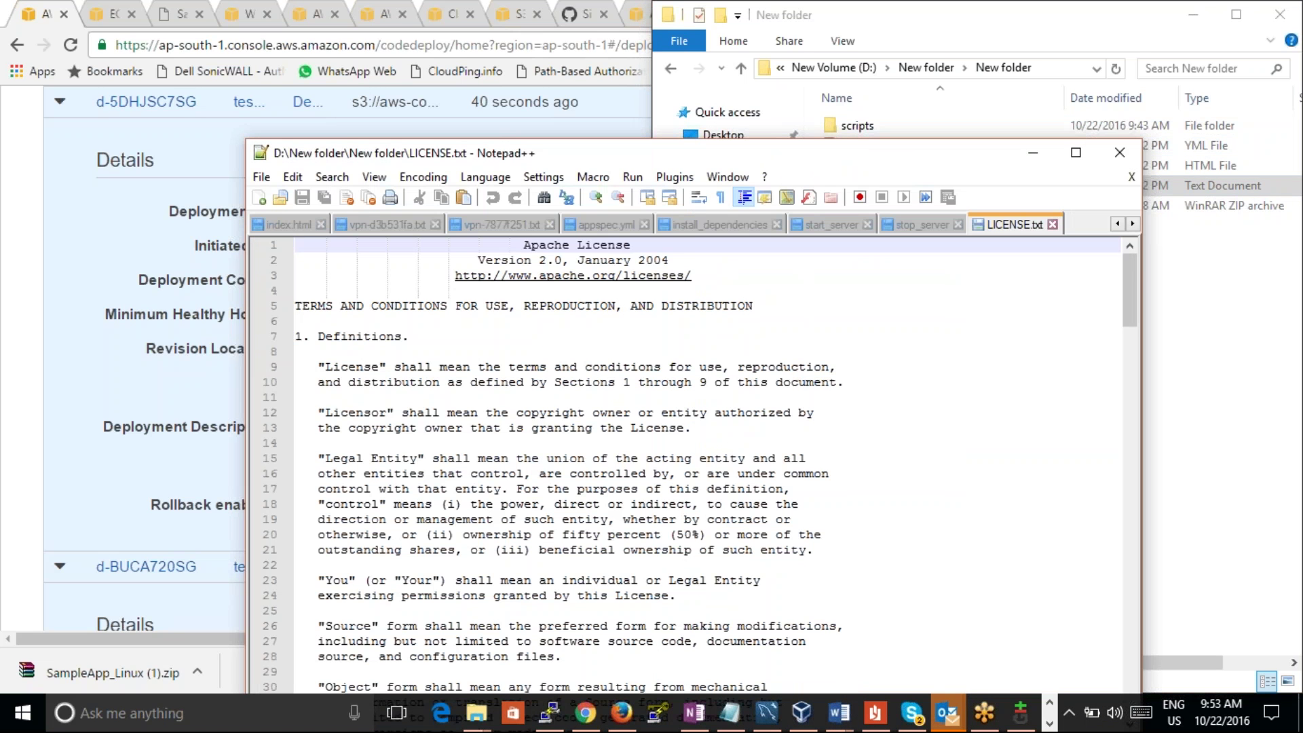
left_click_drag(1130, 292, 1153, 571)
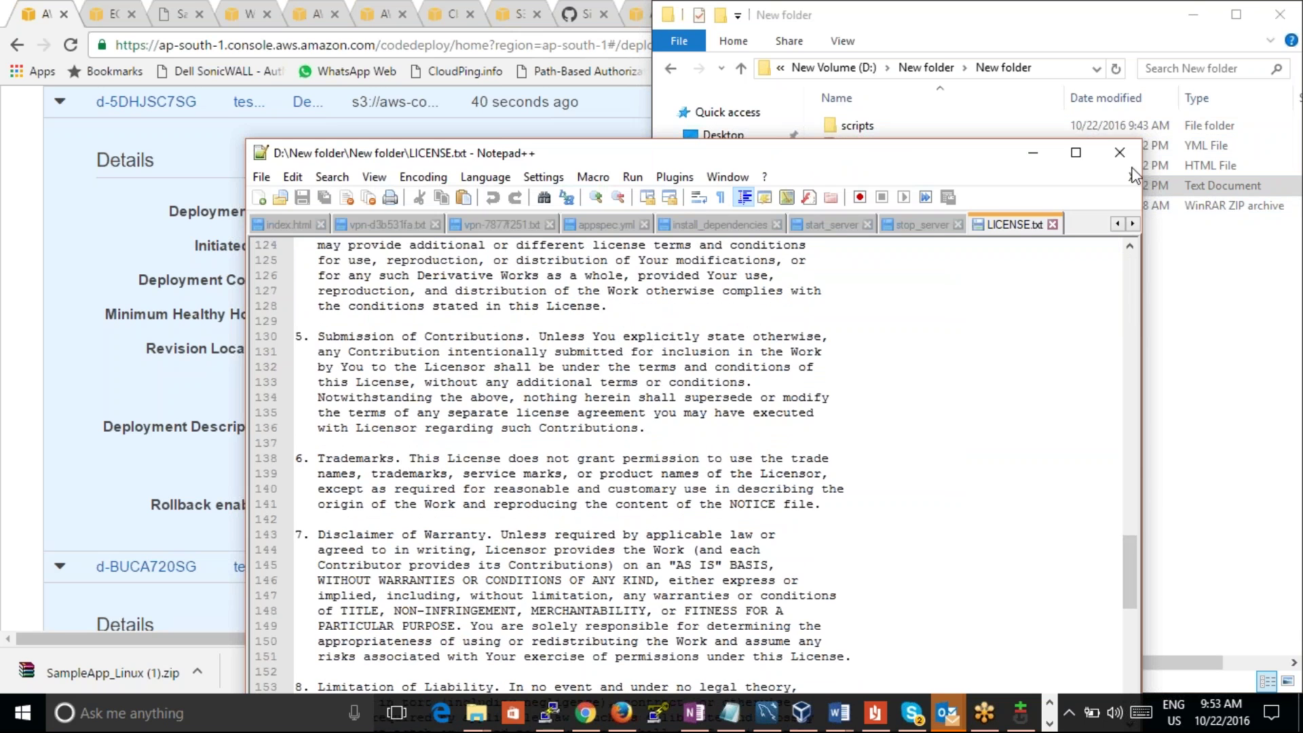
left_click(1121, 154)
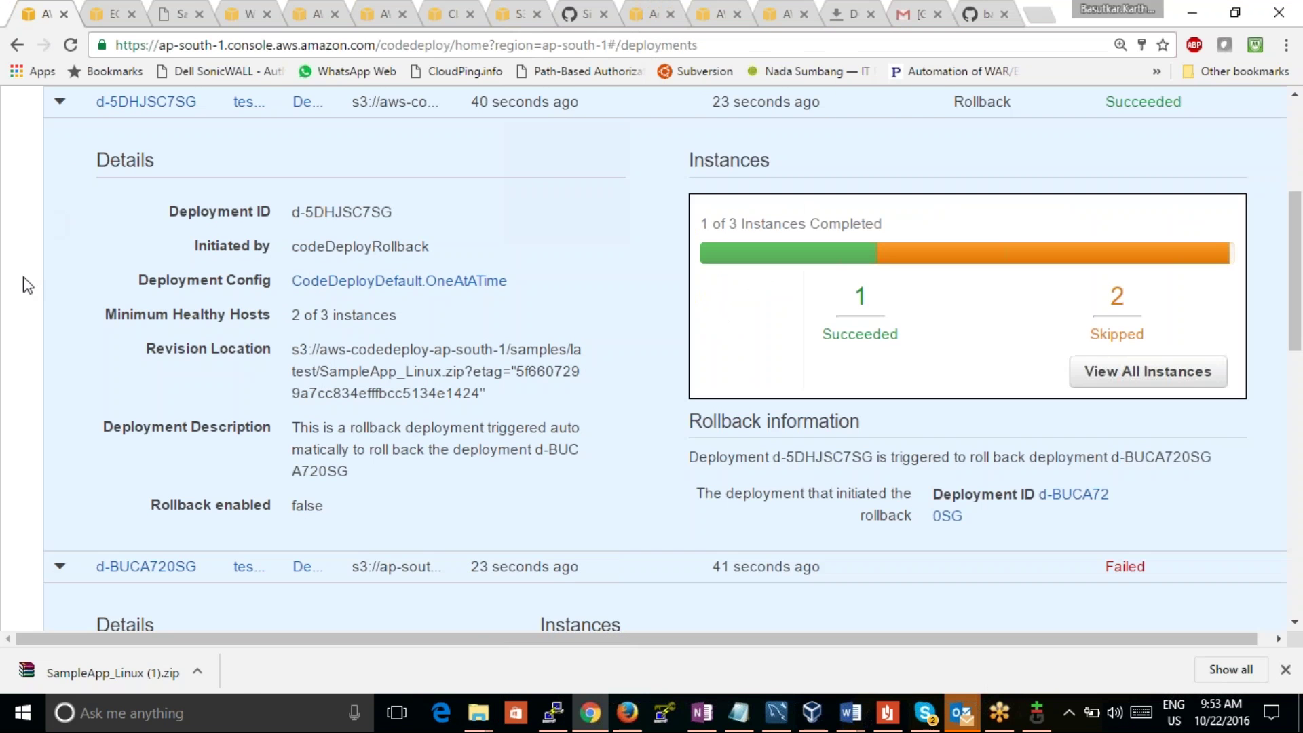
left_click(29, 285)
left_click_drag(1296, 245, 1227, 147)
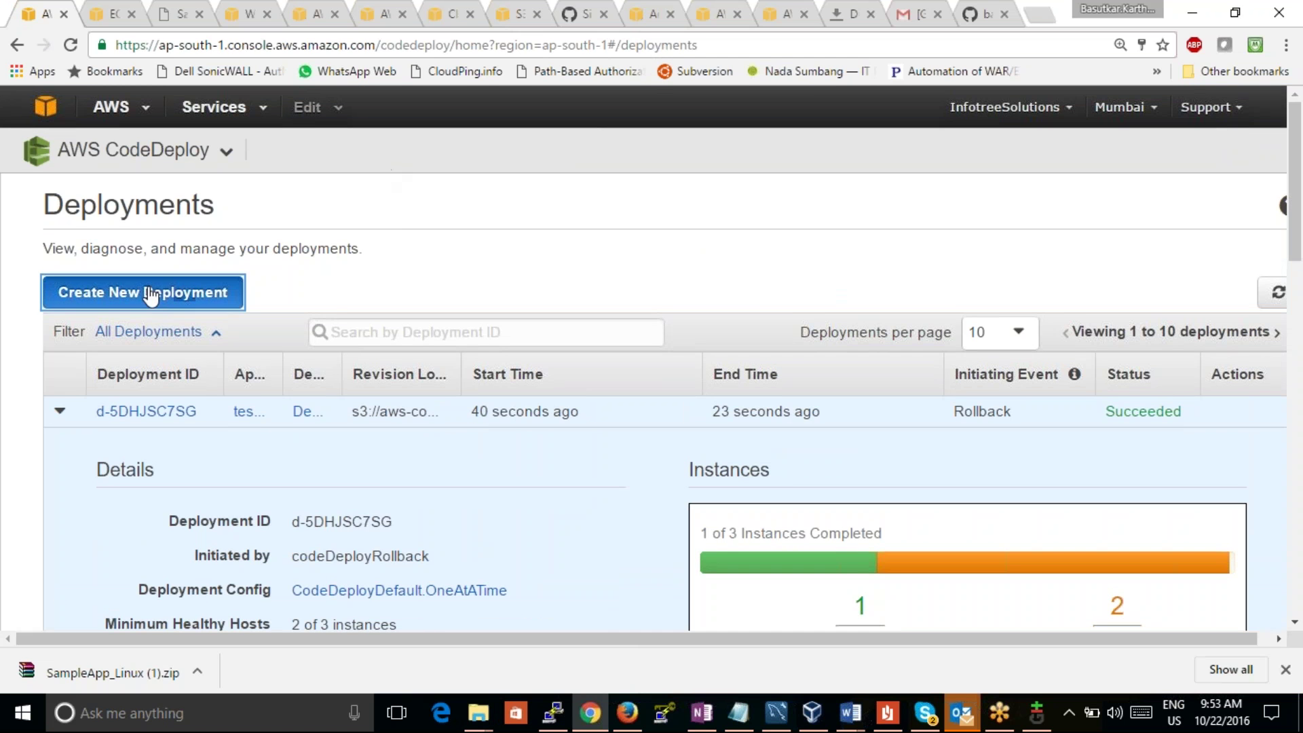
Step: Start a new deployment for the testcaseapp application and review its deployment groups
left_click(145, 292)
left_click(415, 315)
left_click(410, 359)
left_click(406, 419)
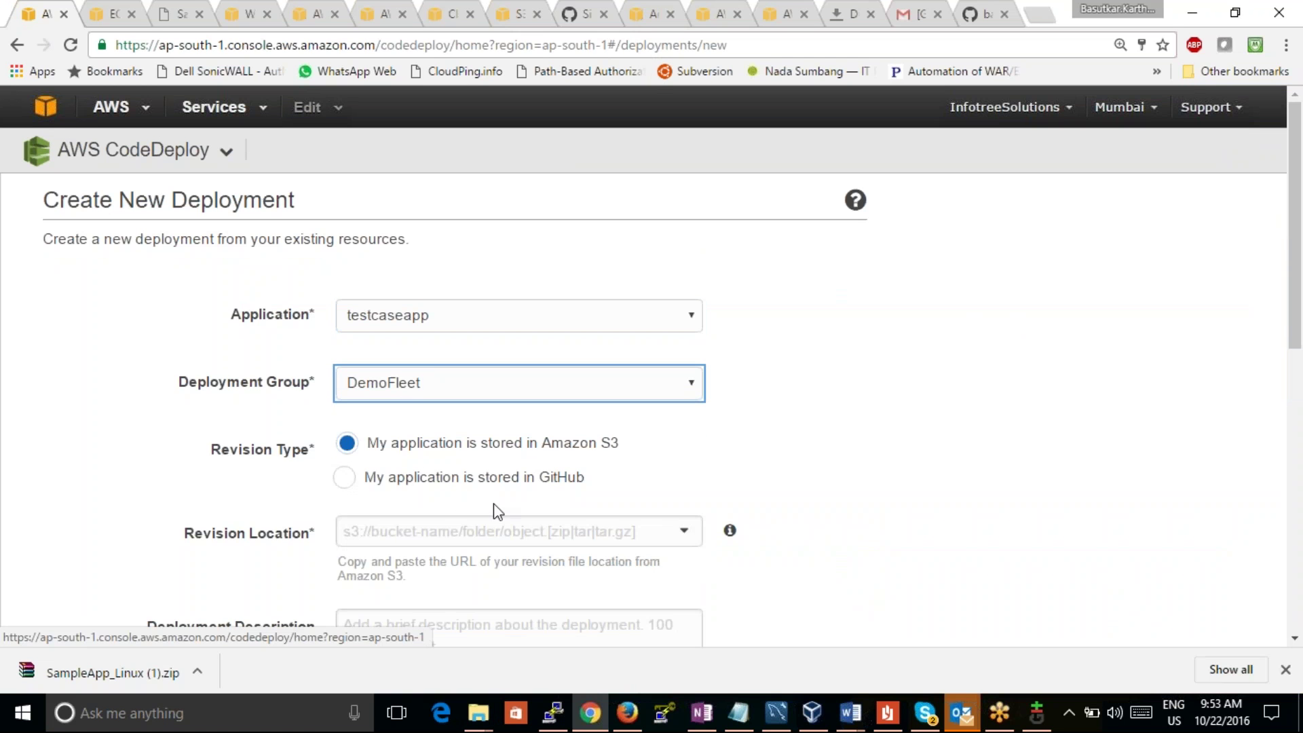
Step: Paste the magexpress.zip URL as revision location and change its prefix to s3://
left_click(483, 522)
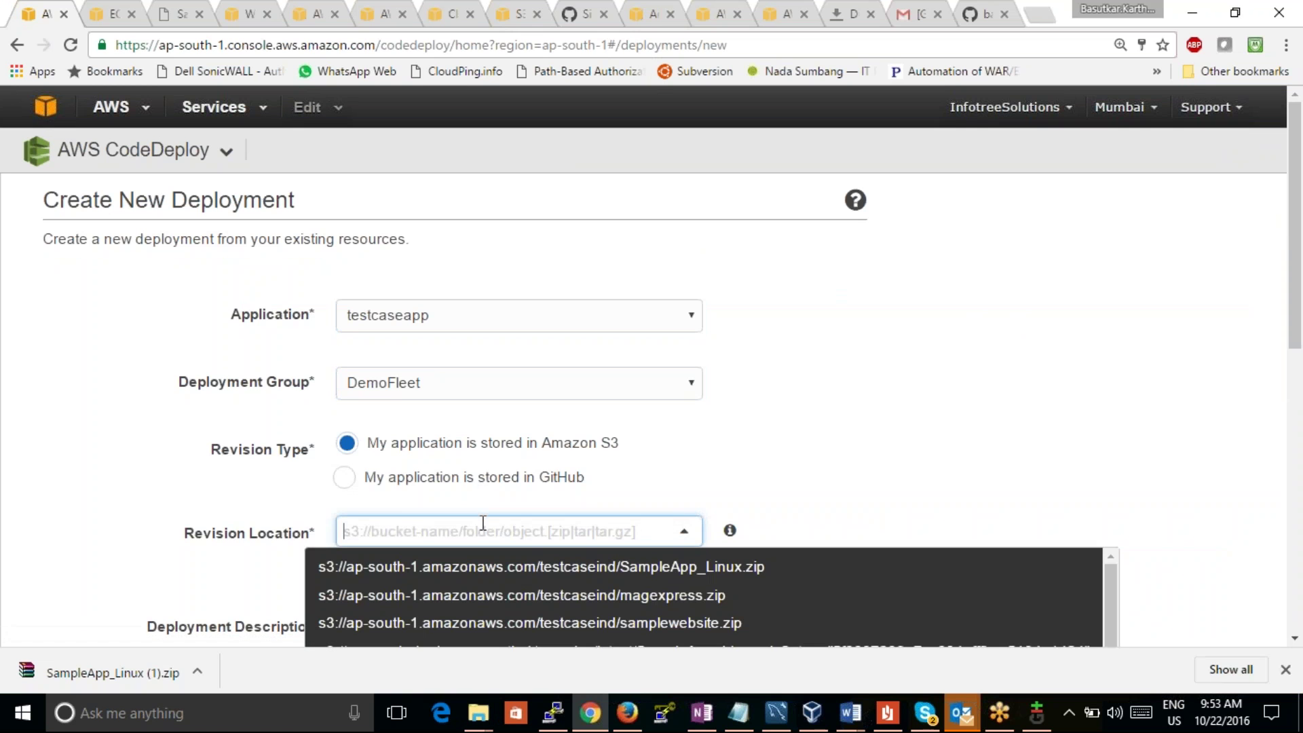
key("ctrl+v")
key("Left")
key("Left")
key("Left")
key("Left")
key("Left")
key("Left")
key("Left")
key("Left")
key("Left")
key("Left")
key("Left")
key("Left")
key("Left")
key("Left")
key("Left")
key("Home")
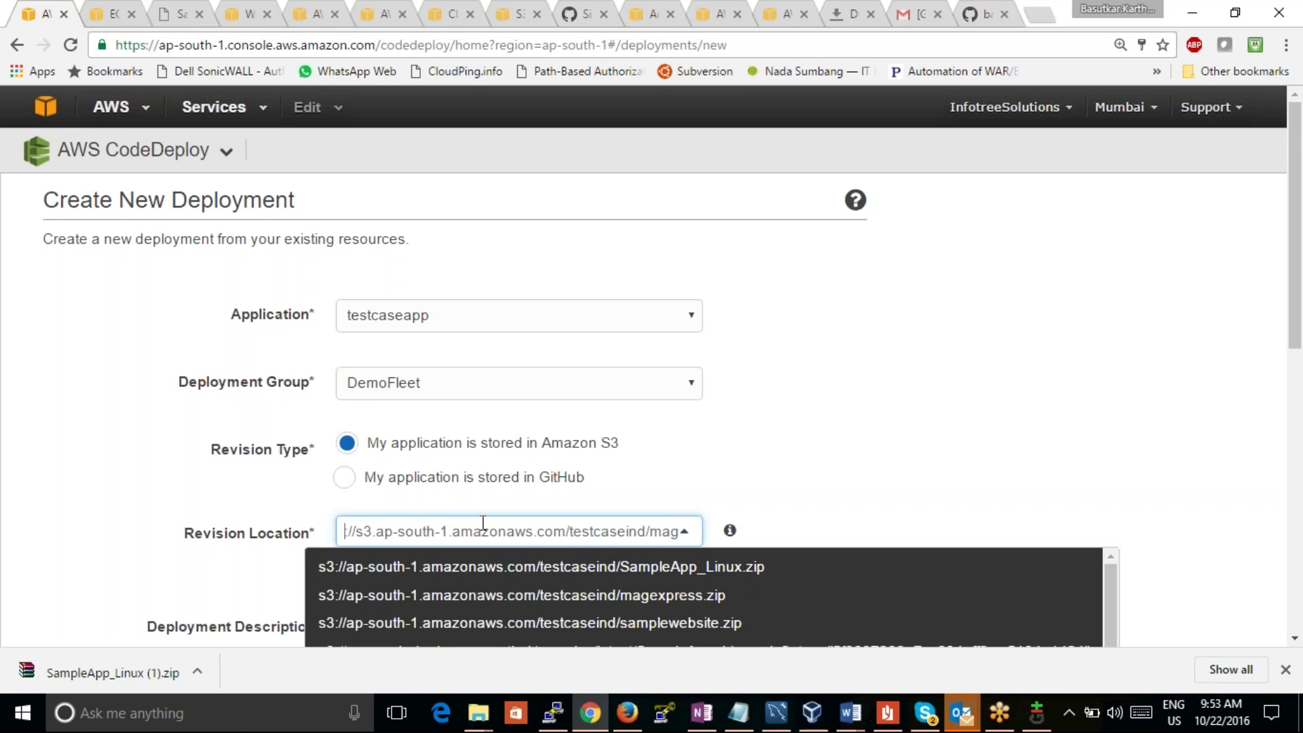
key("Right")
key("Right")
key("Right")
key("Right")
key("Right")
key("Right")
key("Right")
key("Right")
key("Right")
key("Right")
key("Right")
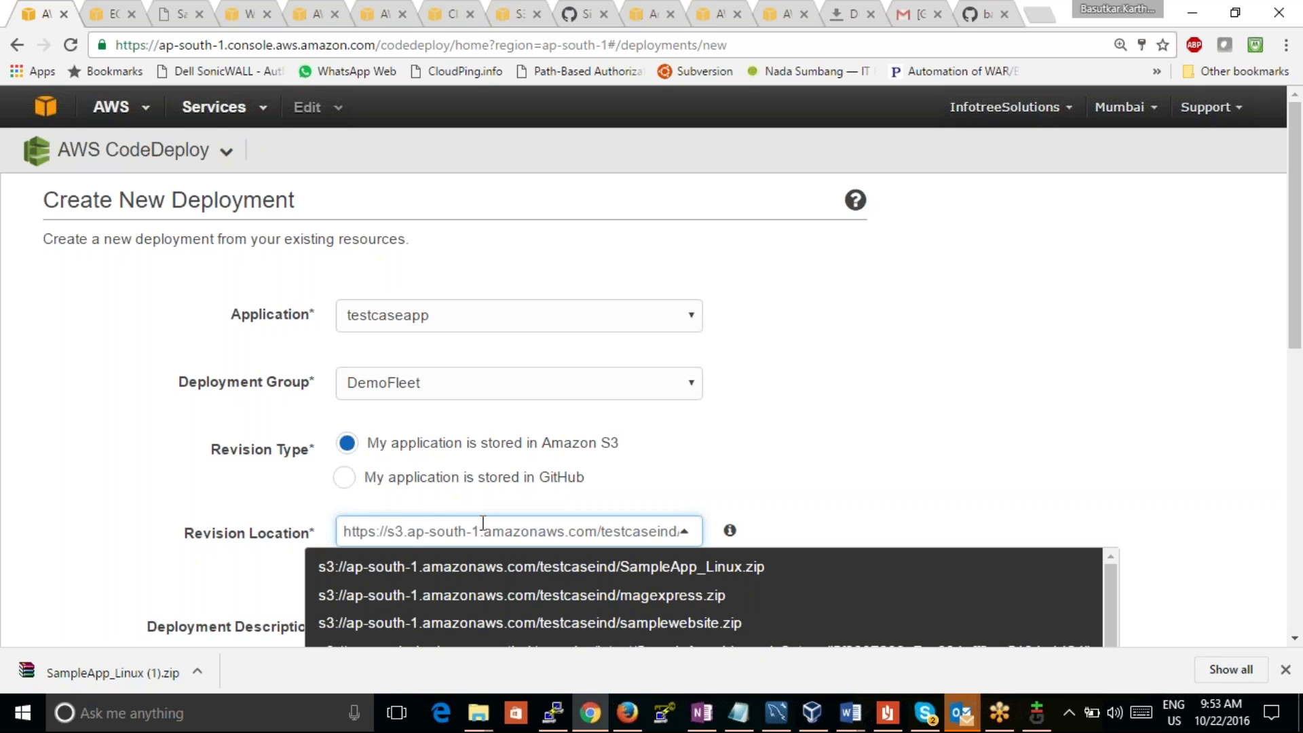
key("BackSpace")
type("://")
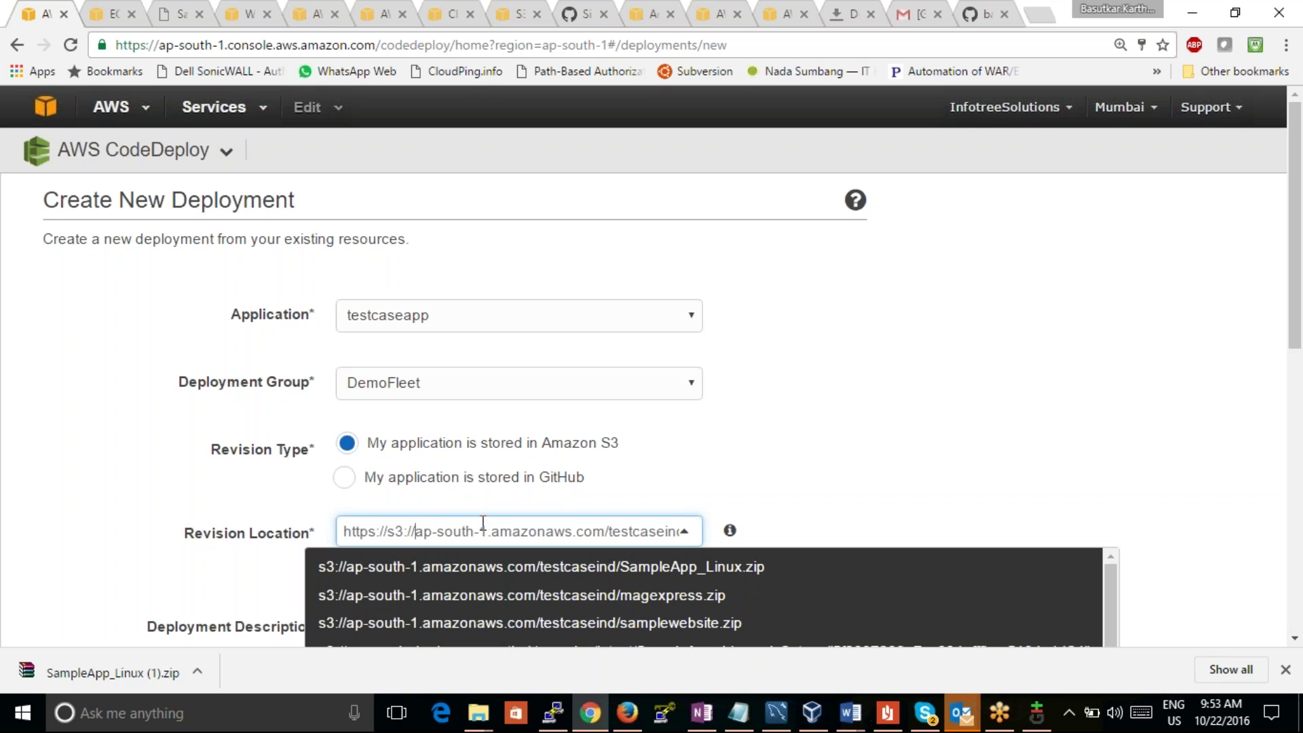
key("Left")
key("Left")
key("Left")
key("Left")
key("Left")
key("BackSpace")
key("BackSpace")
key("BackSpace")
key("BackSpace")
key("BackSpace")
key("BackSpace")
key("BackSpace")
key("BackSpace")
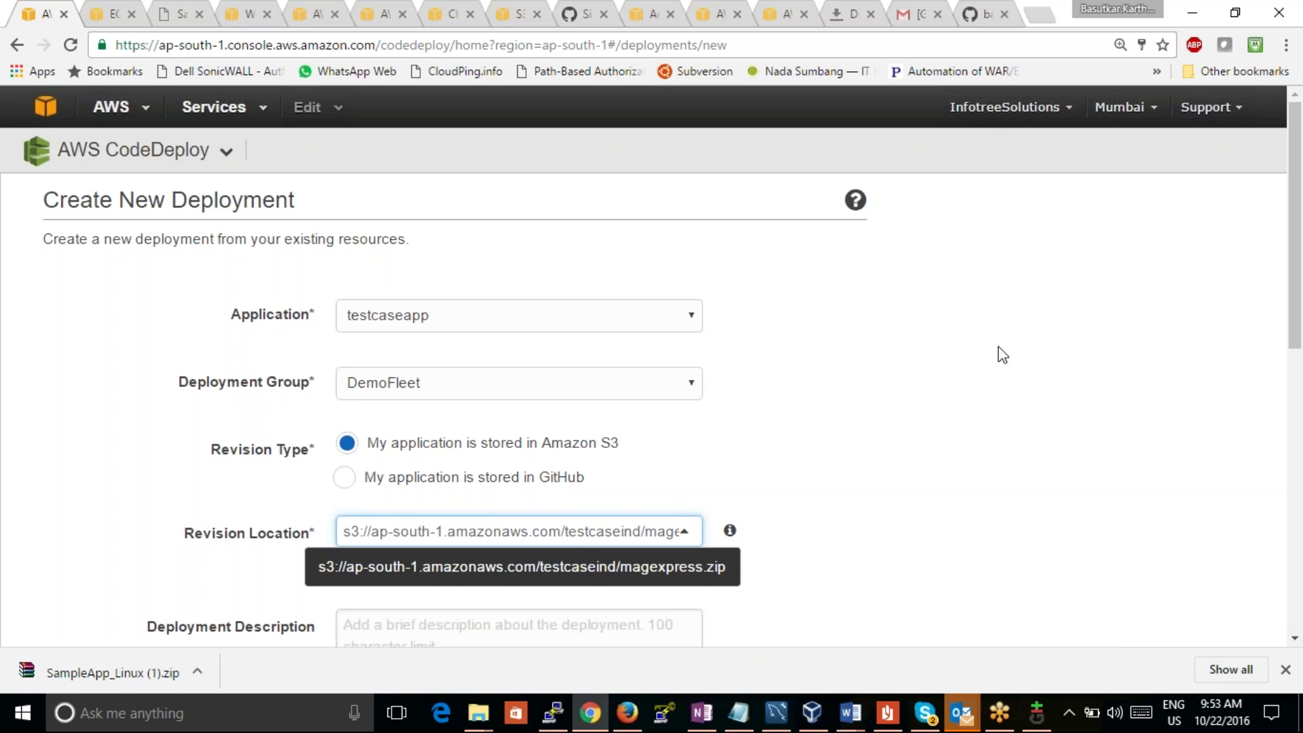
Step: Give the deployment the description 'testcase' and deploy it
left_click_drag(1298, 349, 1297, 492)
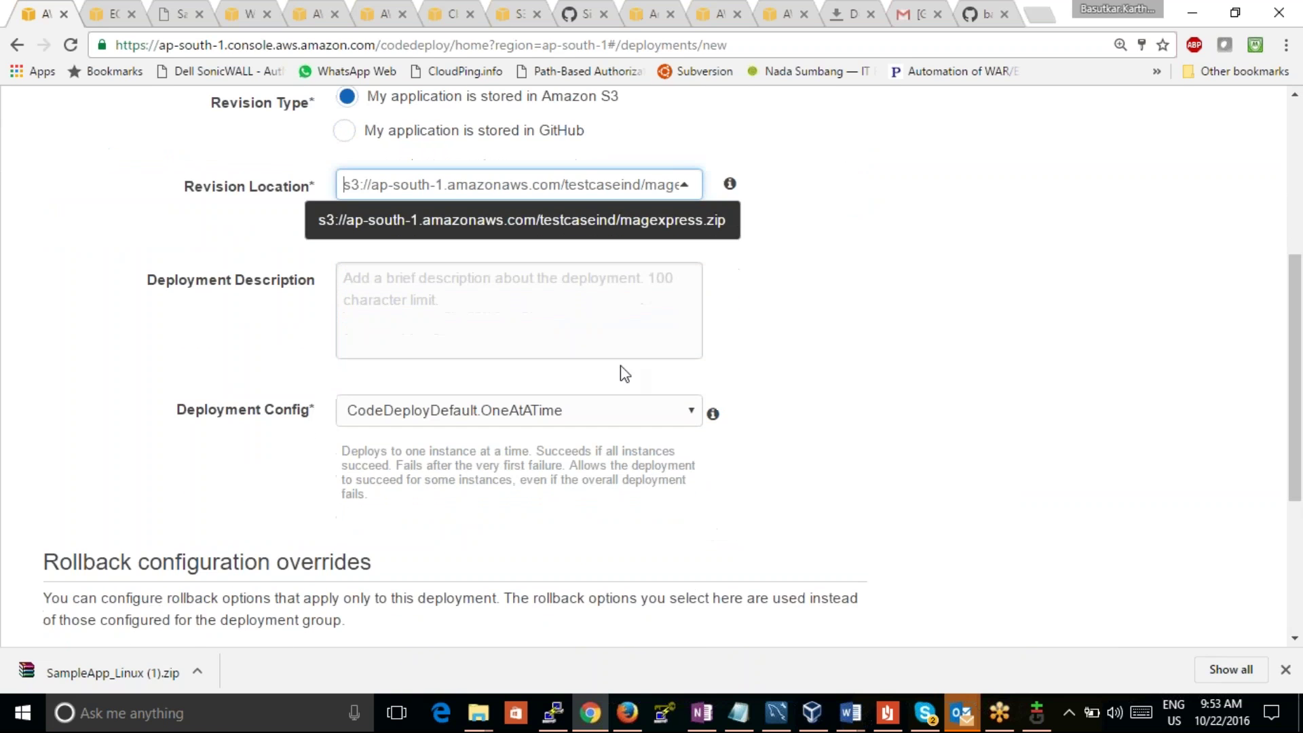
left_click(515, 320)
type("testcase")
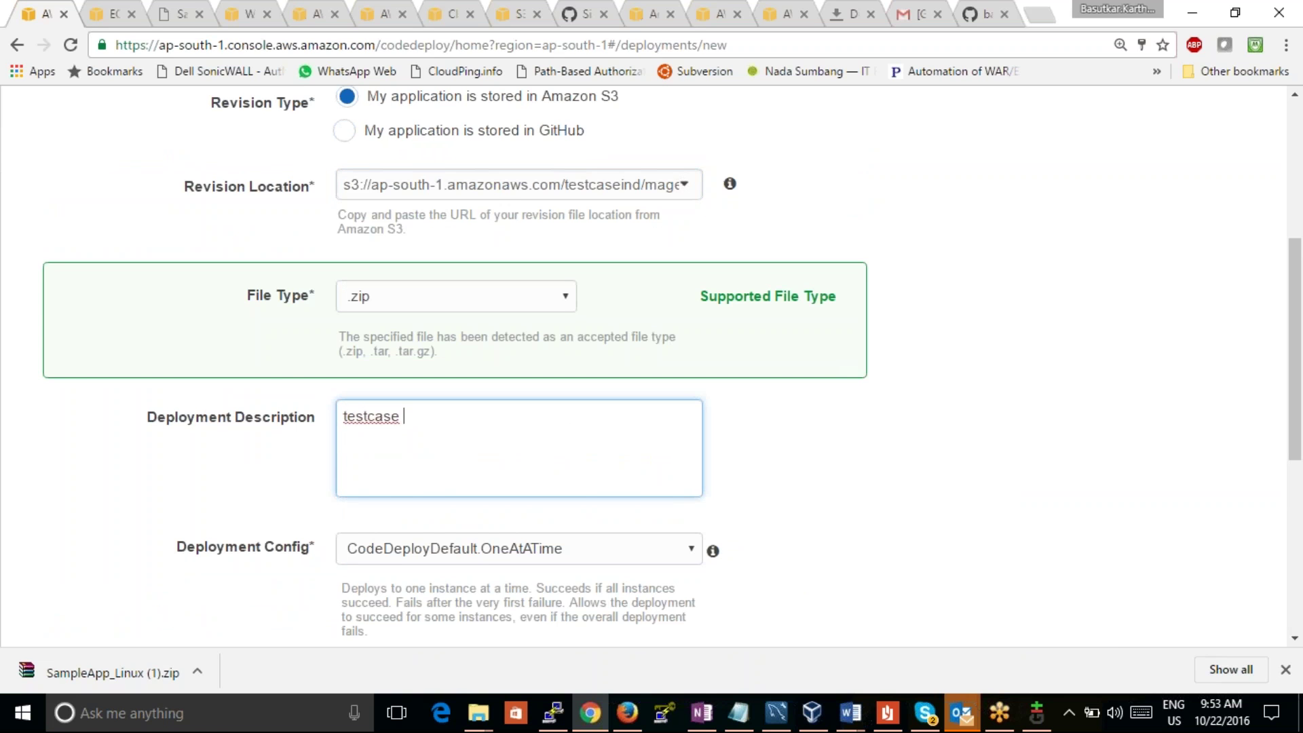
left_click_drag(1295, 348, 1268, 489)
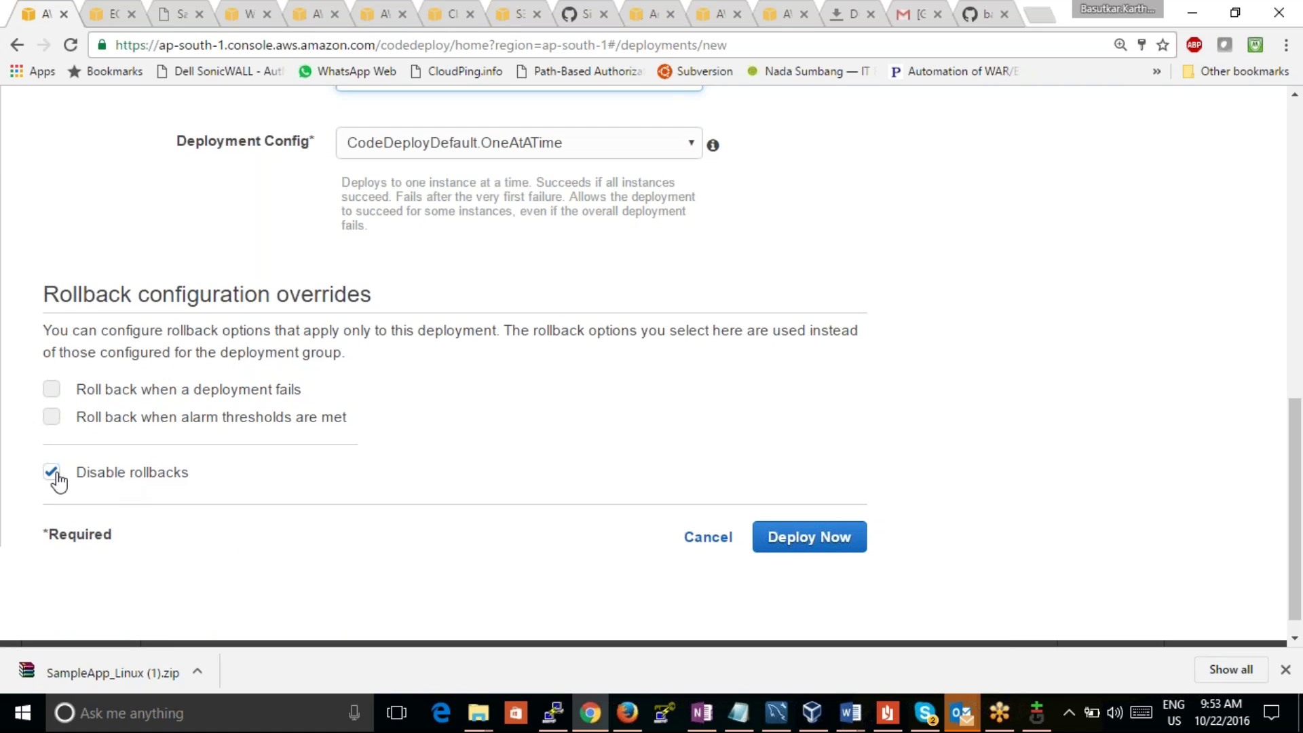
left_click(834, 543)
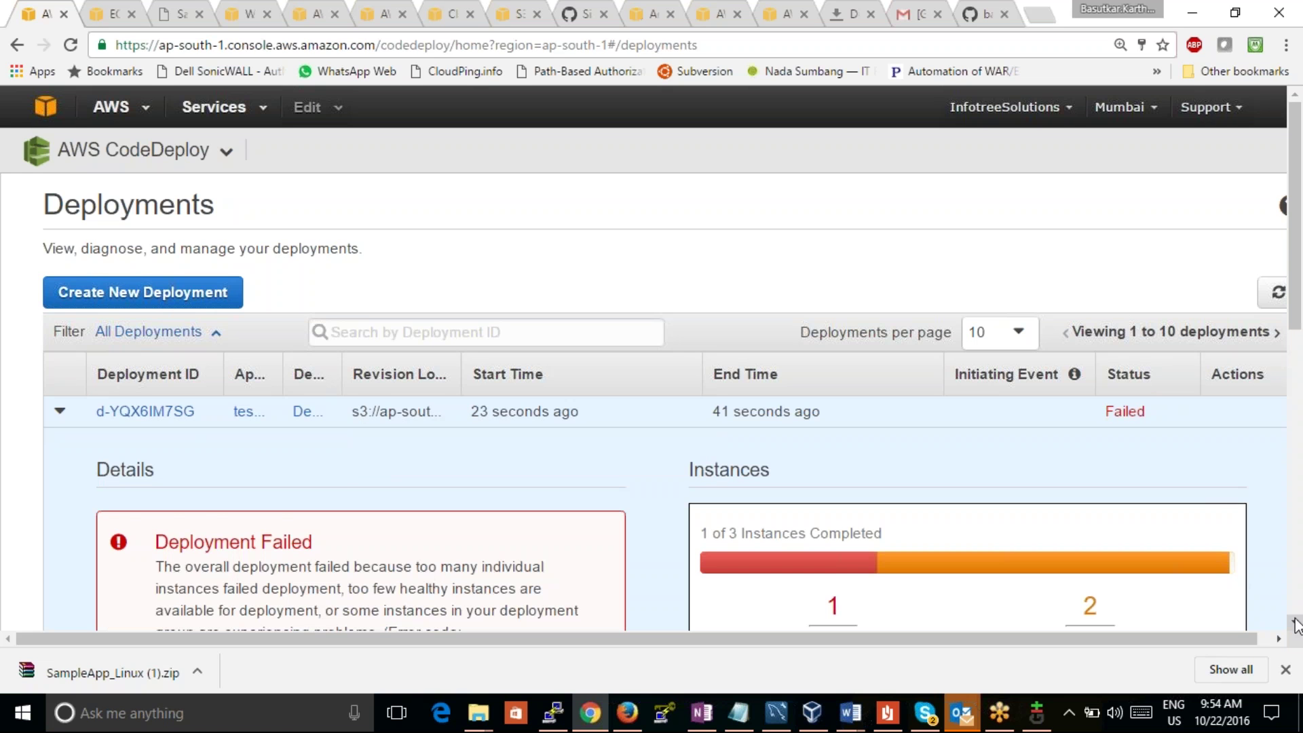
Step: Scroll the failed d-YQX6IM7SG details, highlight the HEALTH_CONSTRAINTS error, and return to the AWS console
scroll(1296, 620, "down", 3)
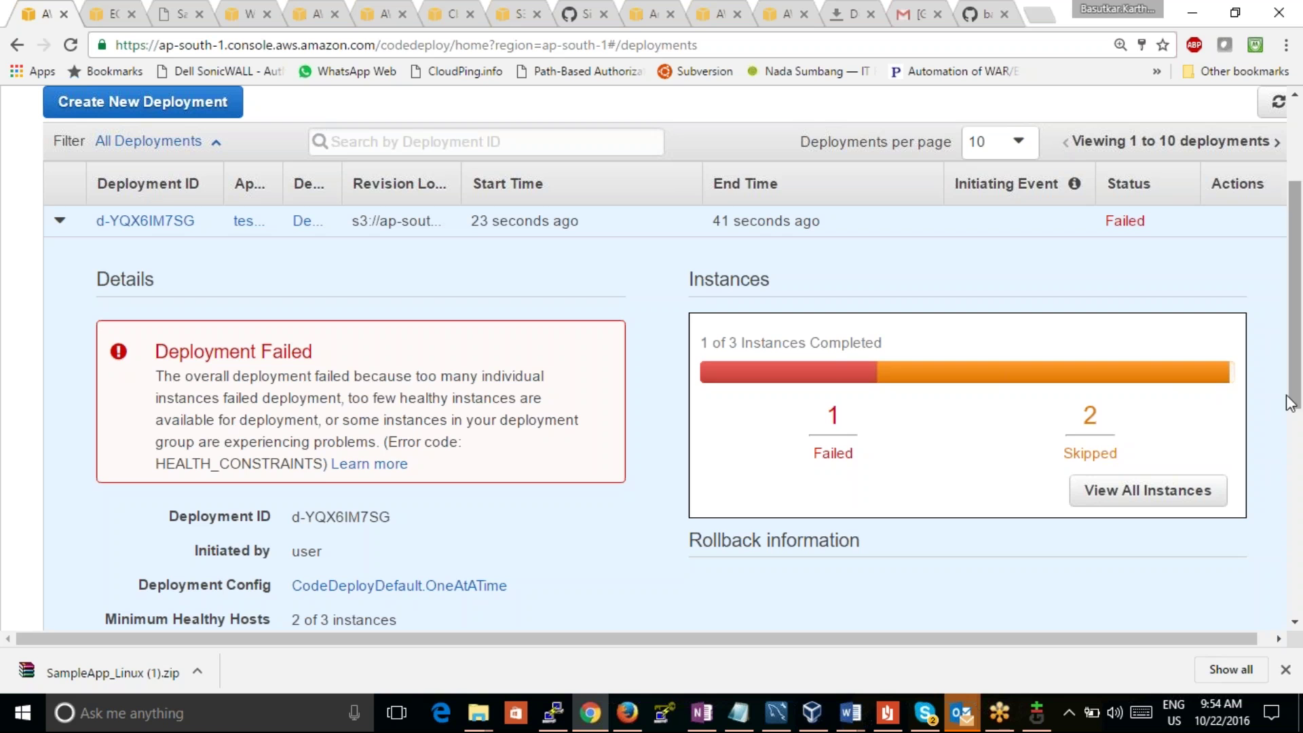
scroll(680, 382, "down", 1)
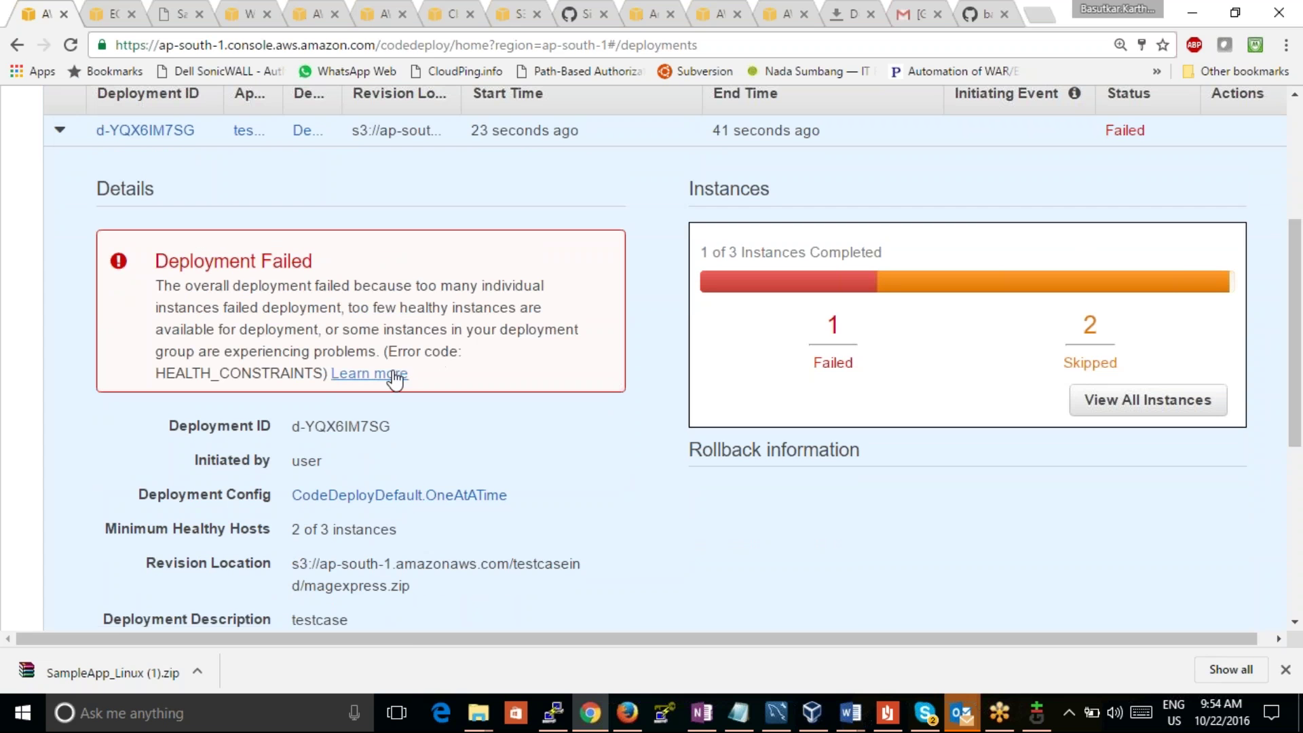
left_click_drag(388, 351, 388, 351)
left_click_drag(1295, 366, 1267, 346)
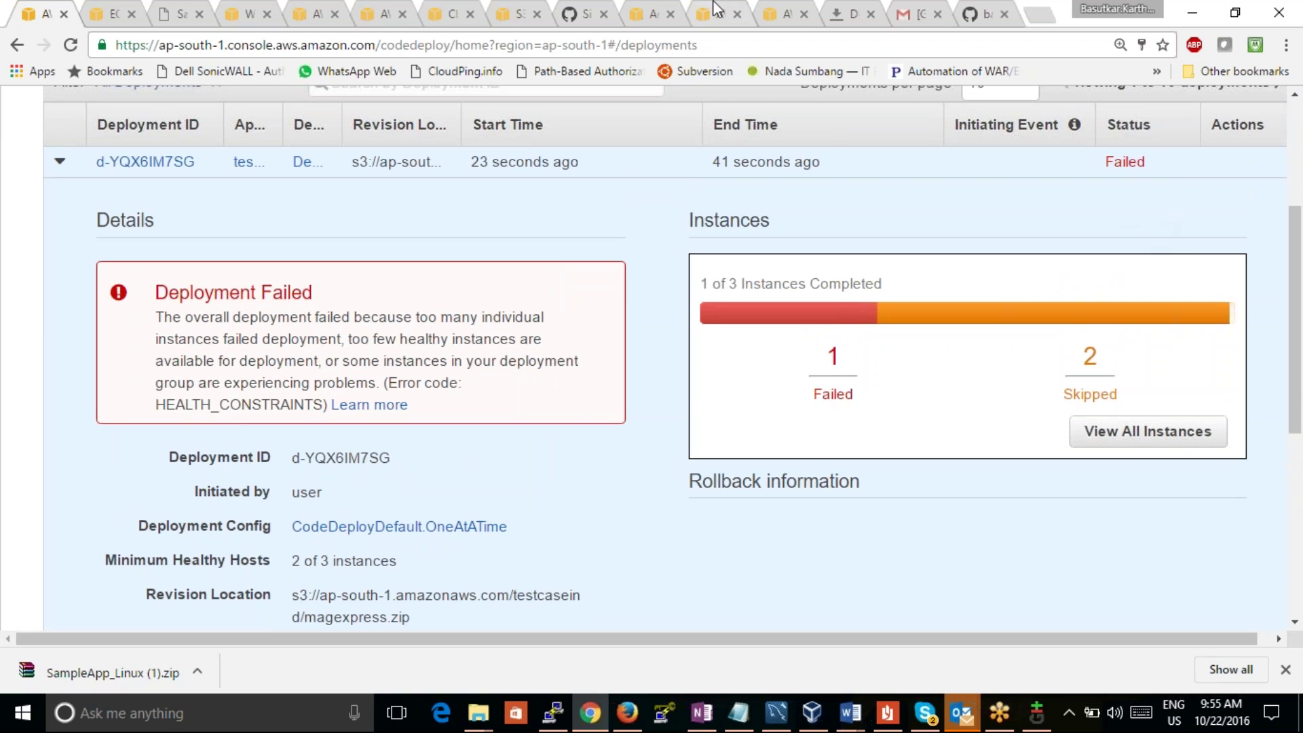
left_click(95, 15)
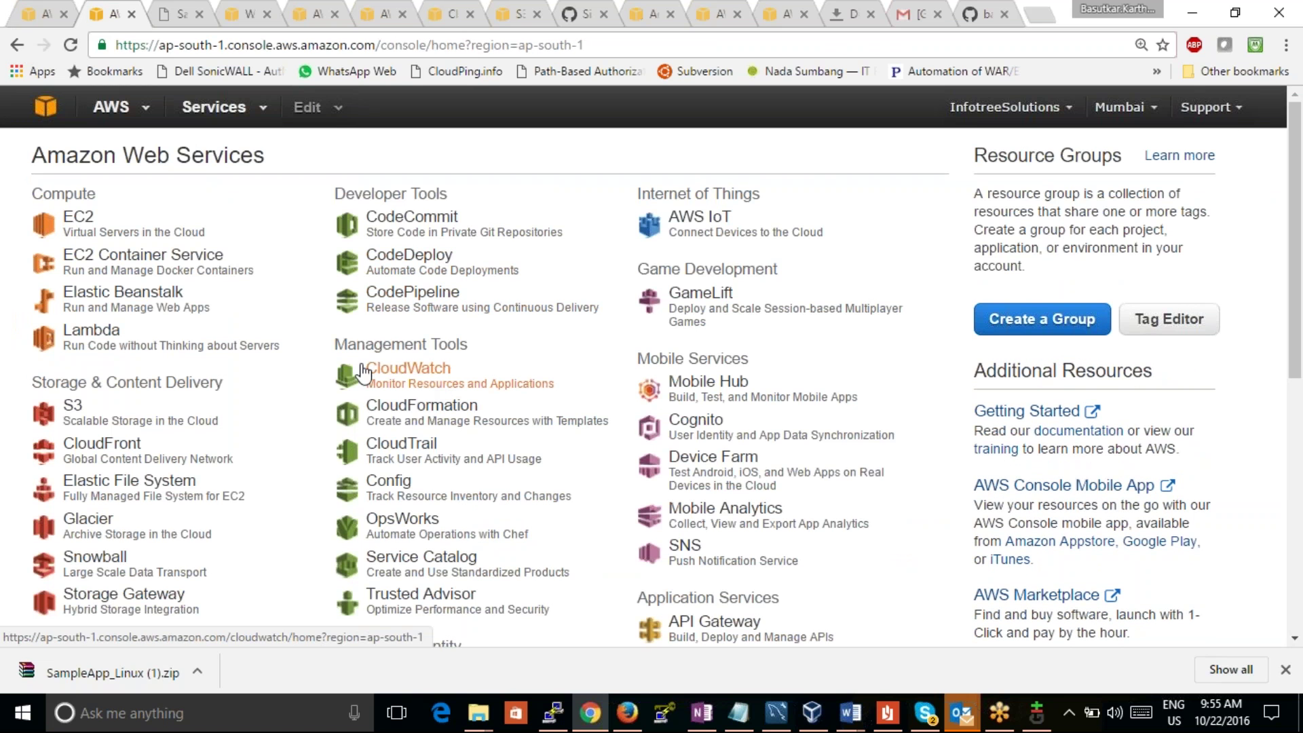
Step: Start a new CodeDeploy application named testcasehyd with deployment group demo
left_click(409, 258)
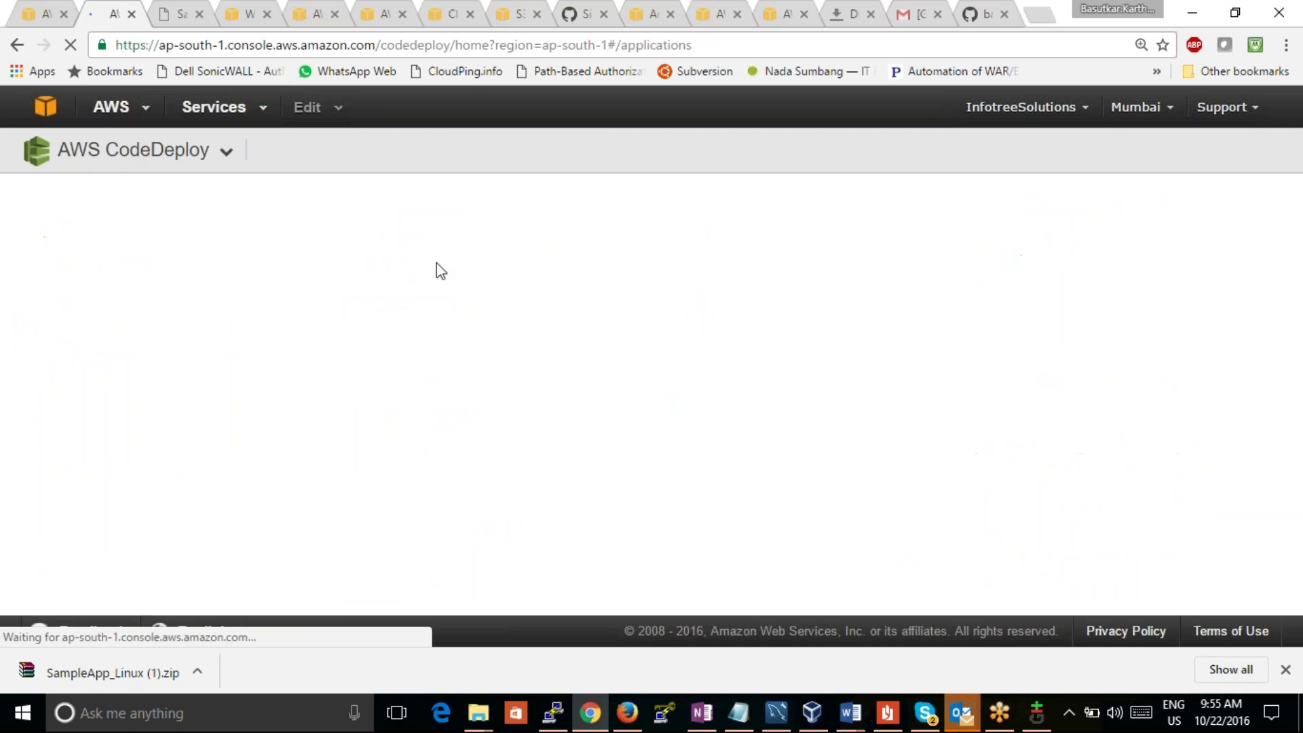
left_click(209, 343)
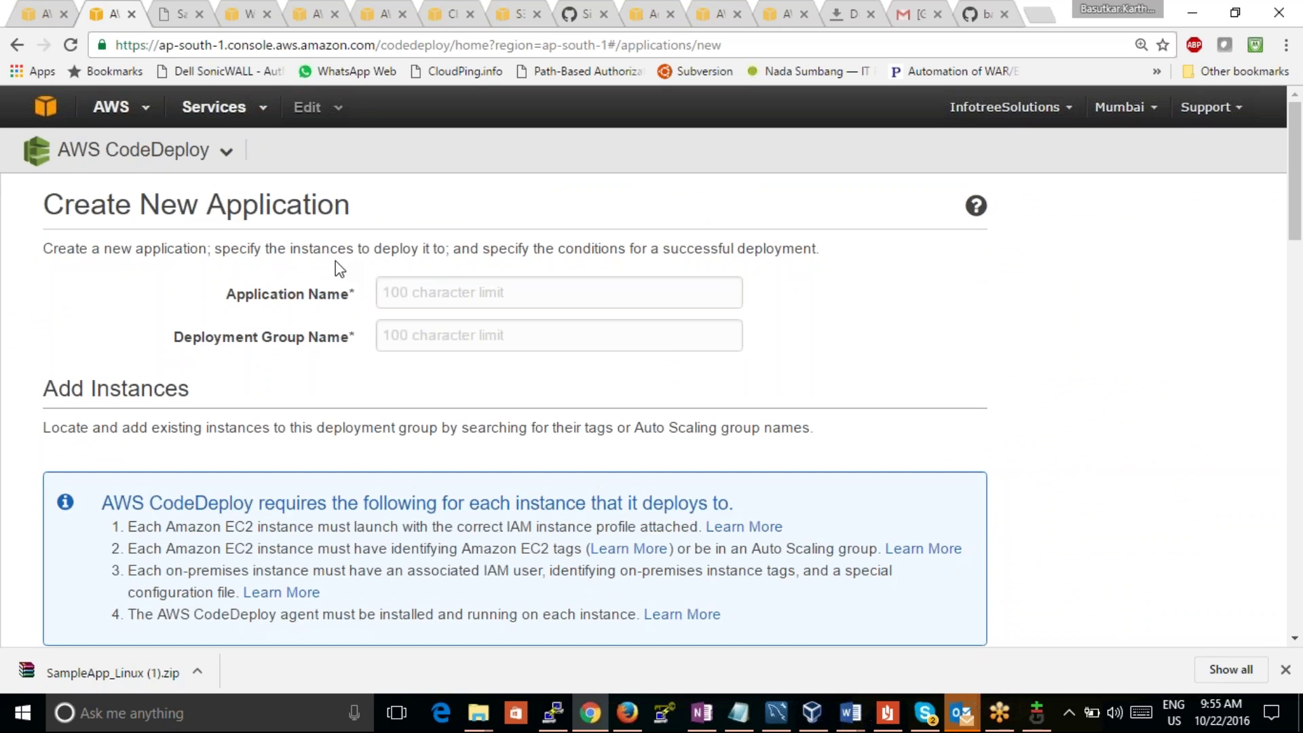
left_click(410, 297)
type("testcasehyd")
left_click(437, 334)
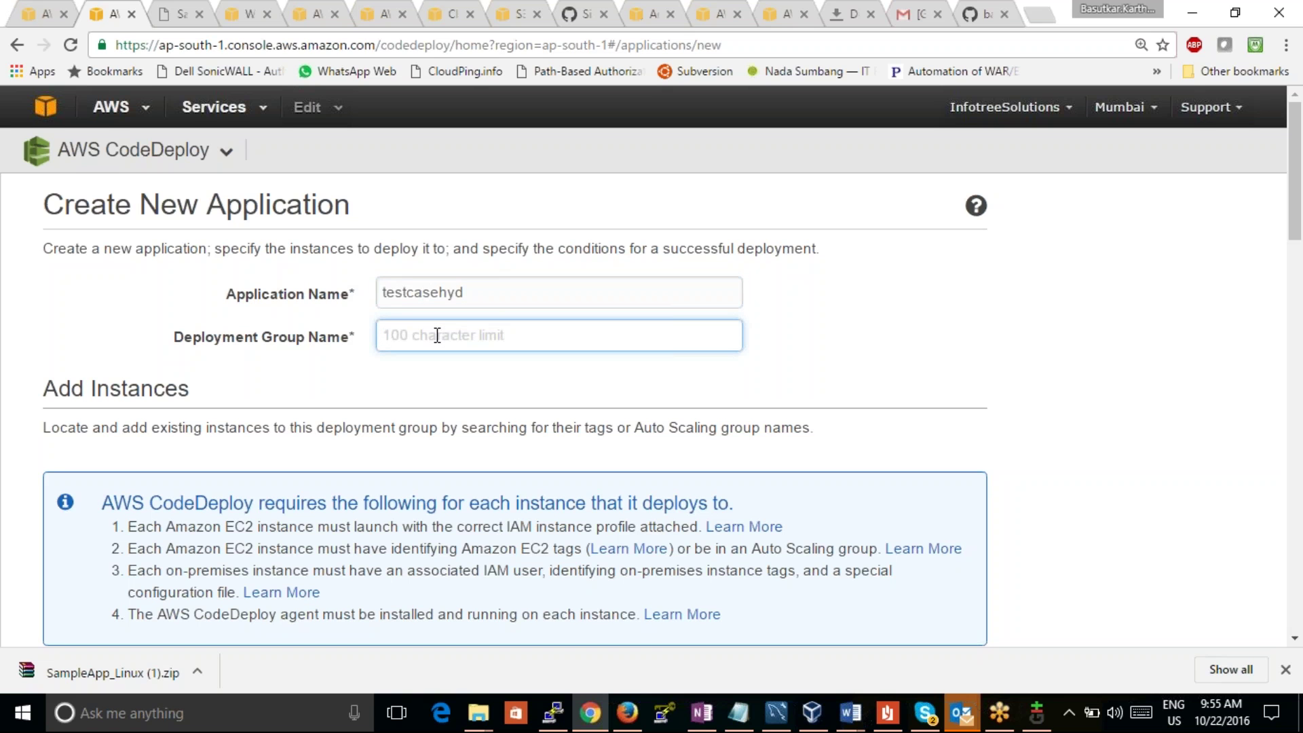
type("demo")
left_click(1187, 272)
left_click_drag(1296, 234, 1296, 364)
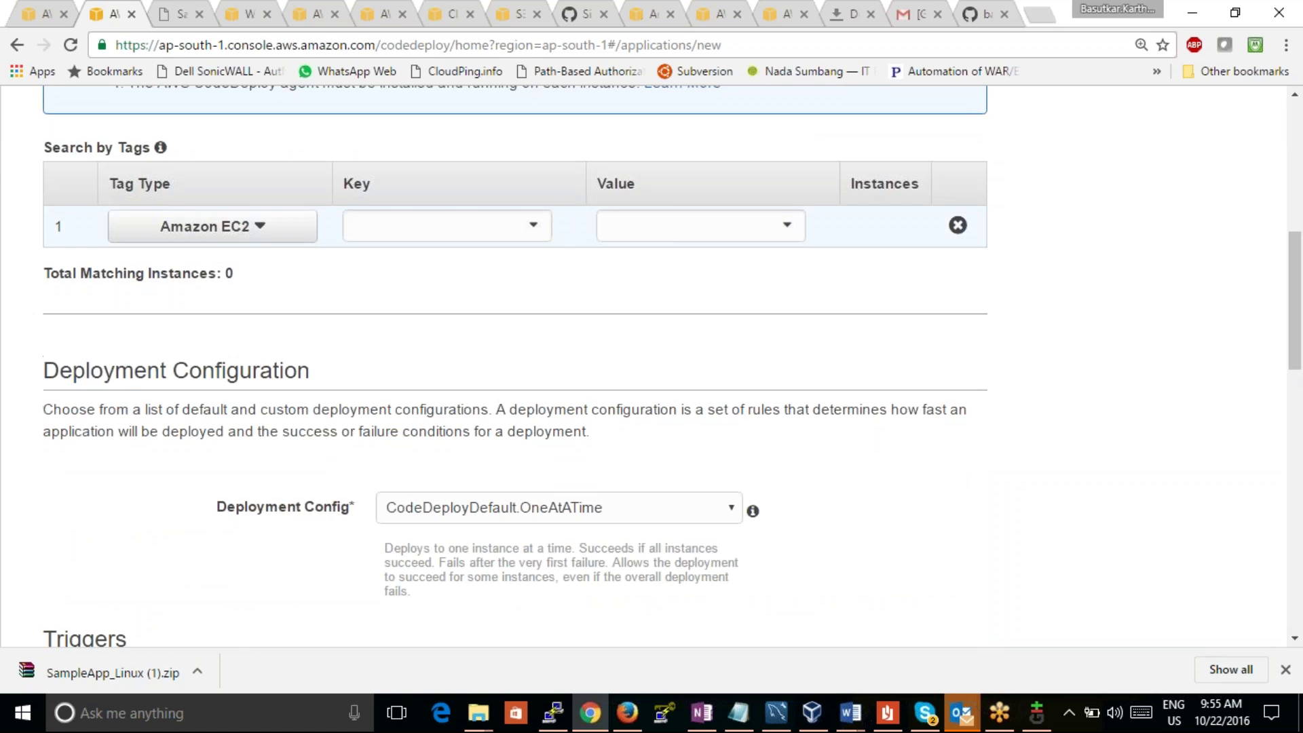
Step: Add an Amazon EC2 tag filter with key Name and value LinuxEC2Instance3
left_click(274, 235)
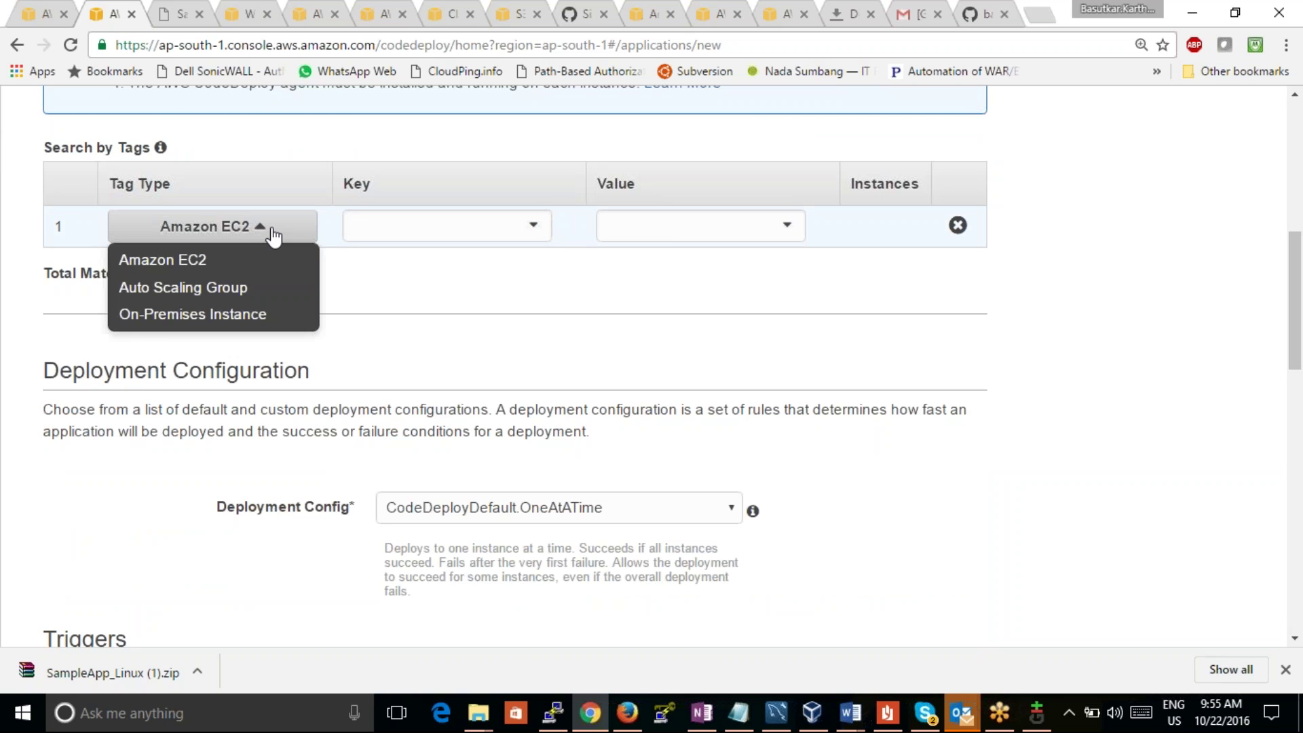
left_click(238, 260)
left_click(466, 226)
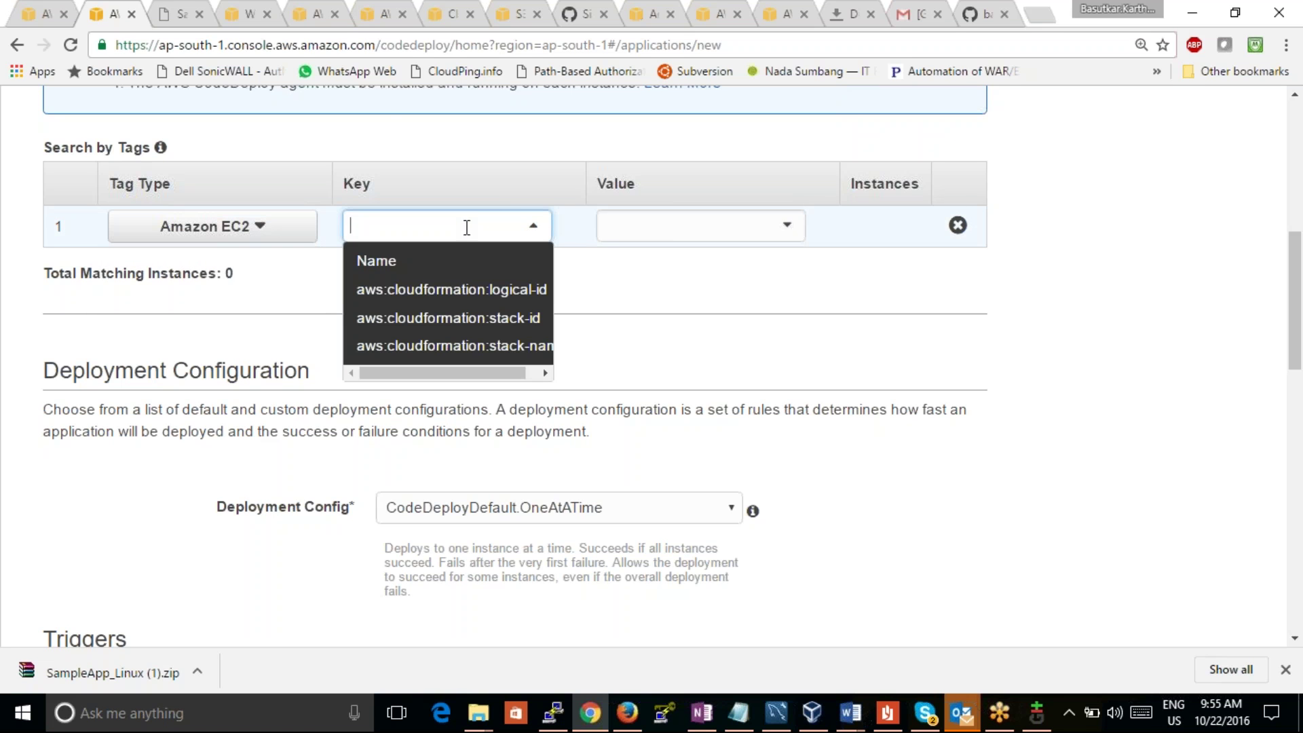
left_click(469, 263)
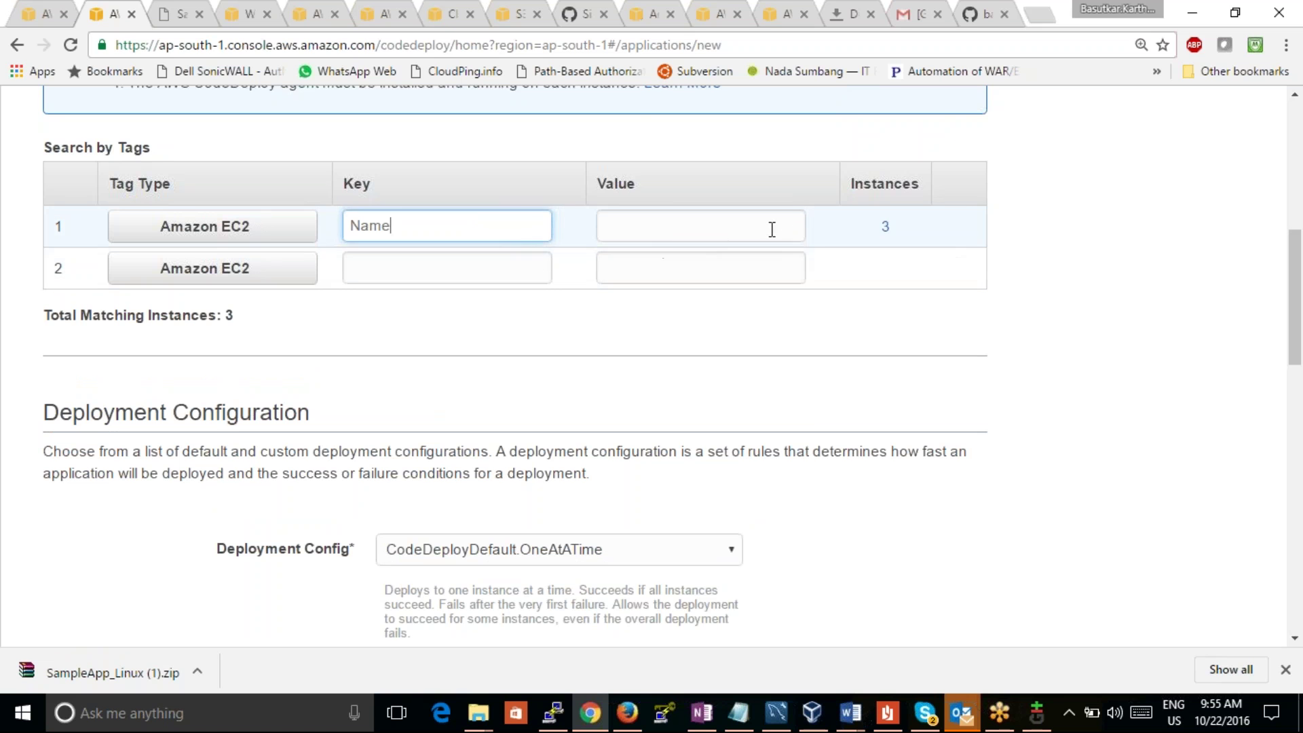
left_click(773, 228)
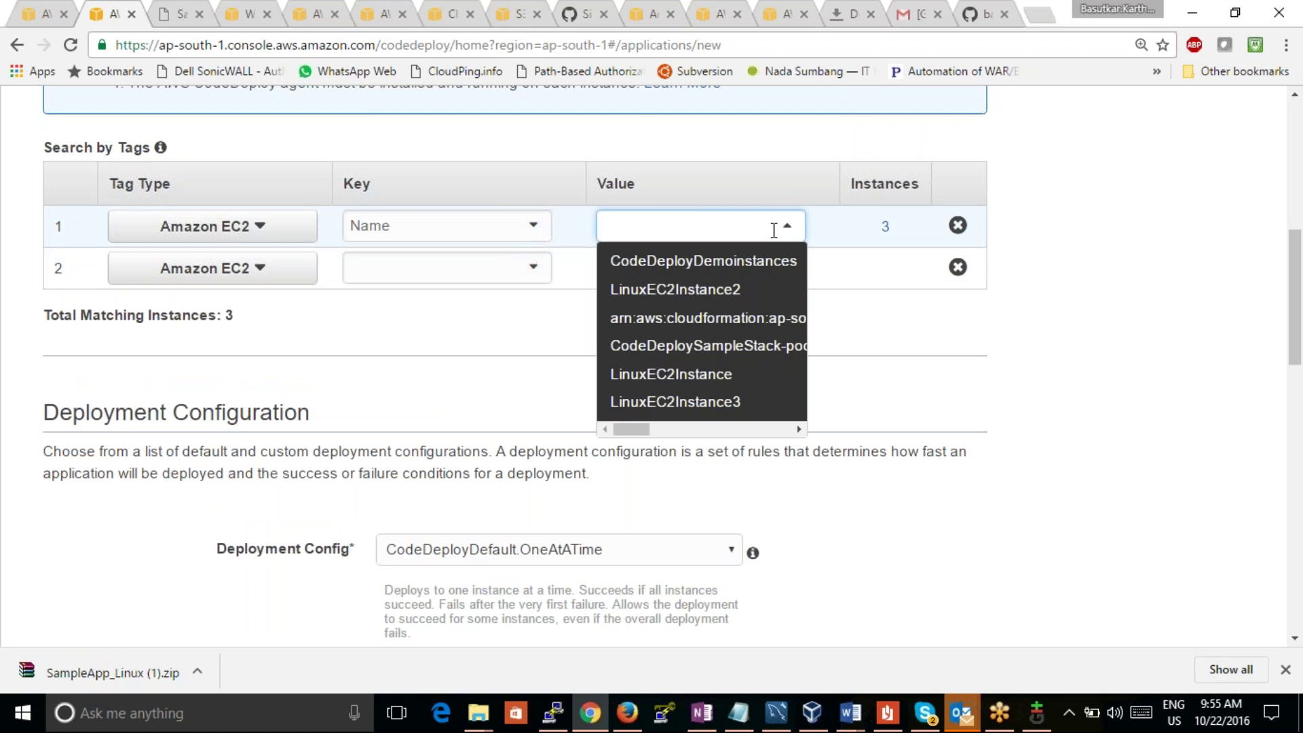
left_click(740, 289)
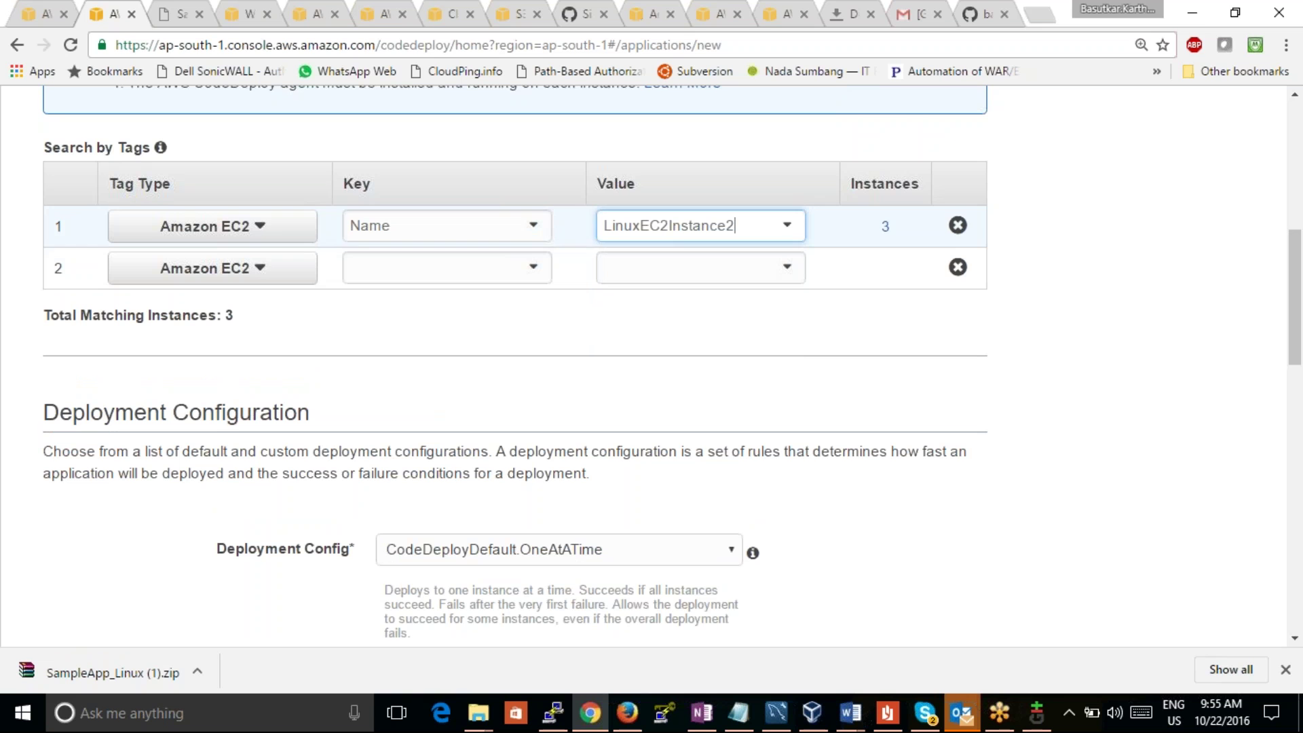
left_click(786, 229)
left_click(765, 263)
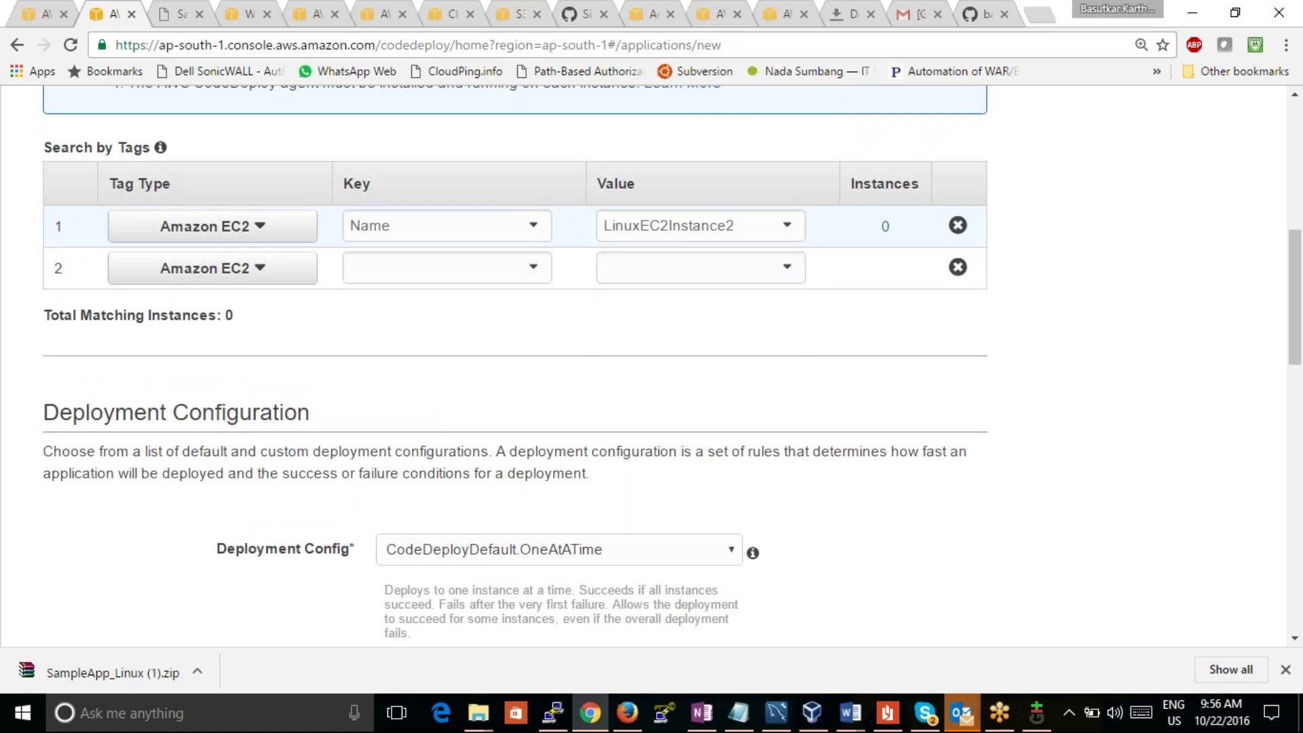
left_click(761, 231)
key("BackSpace")
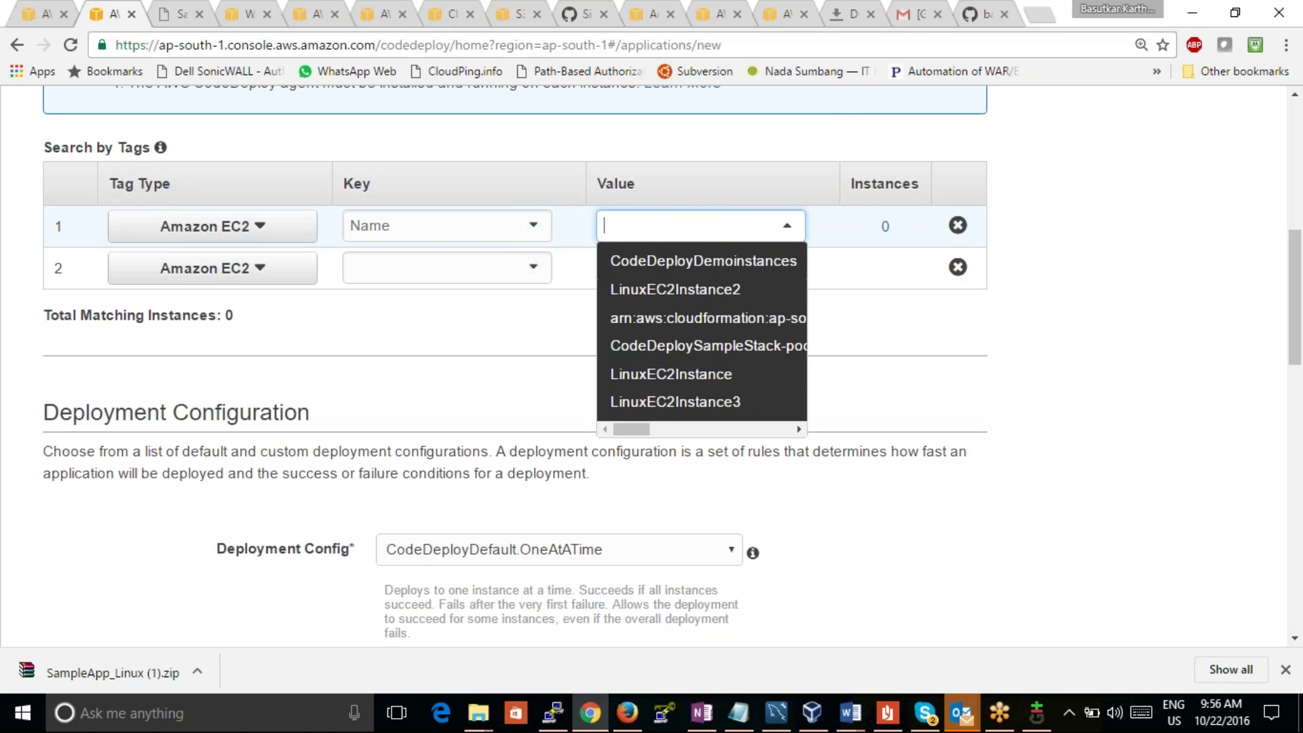
left_click(728, 401)
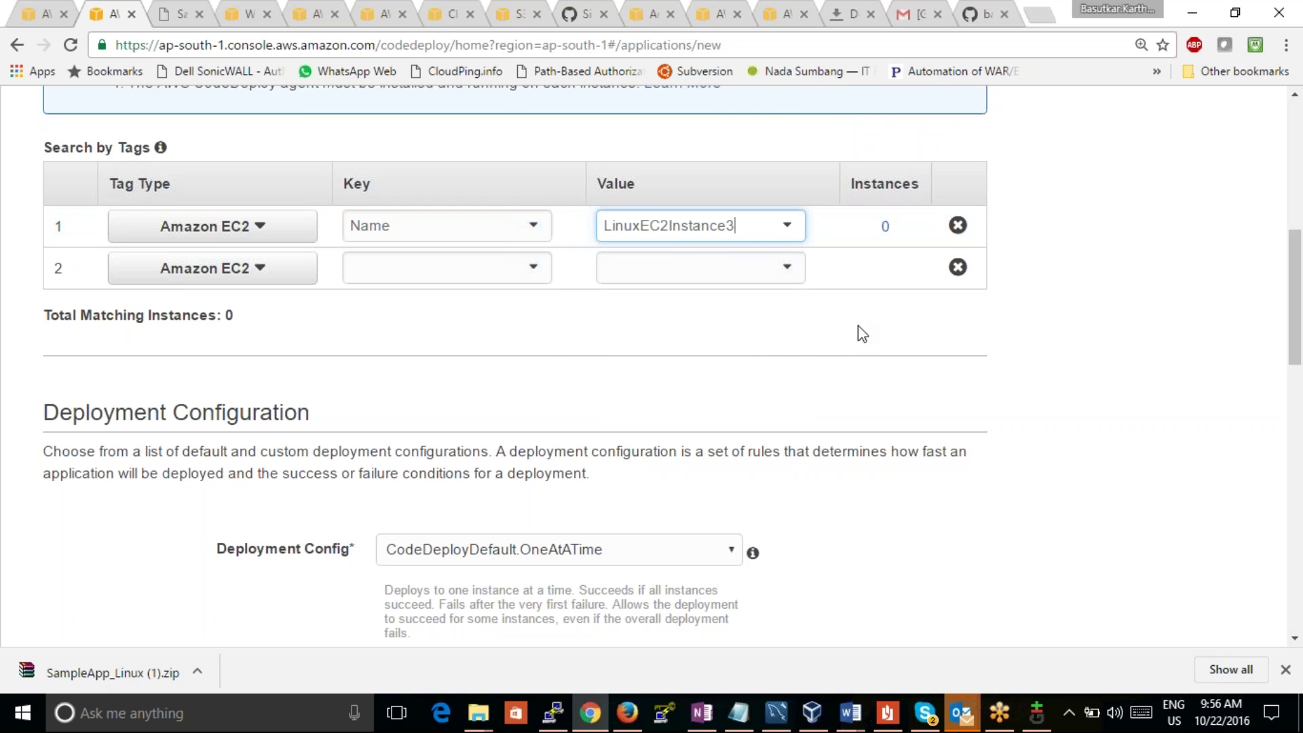
Step: Add a second tag filter with key Name and value LinuxEC2Instance
left_click(471, 266)
left_click(491, 313)
left_click(784, 271)
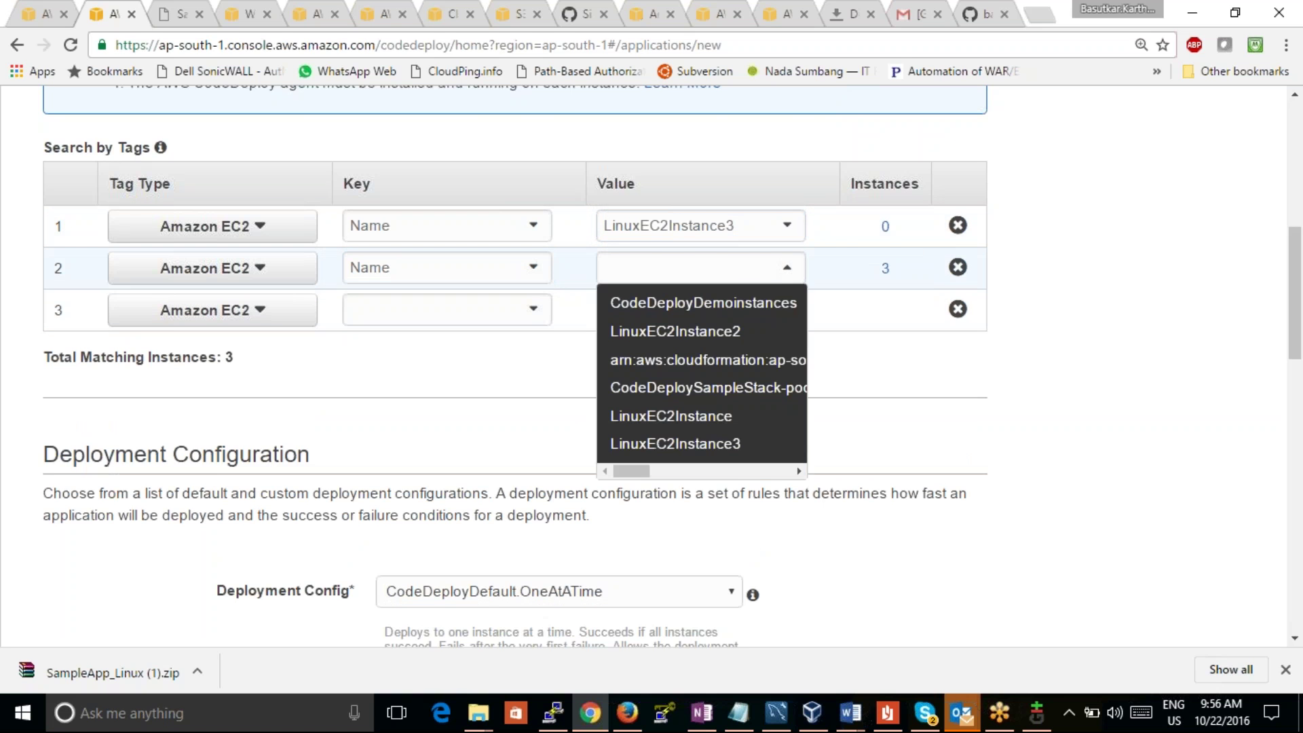
left_click(909, 266)
left_click(780, 272)
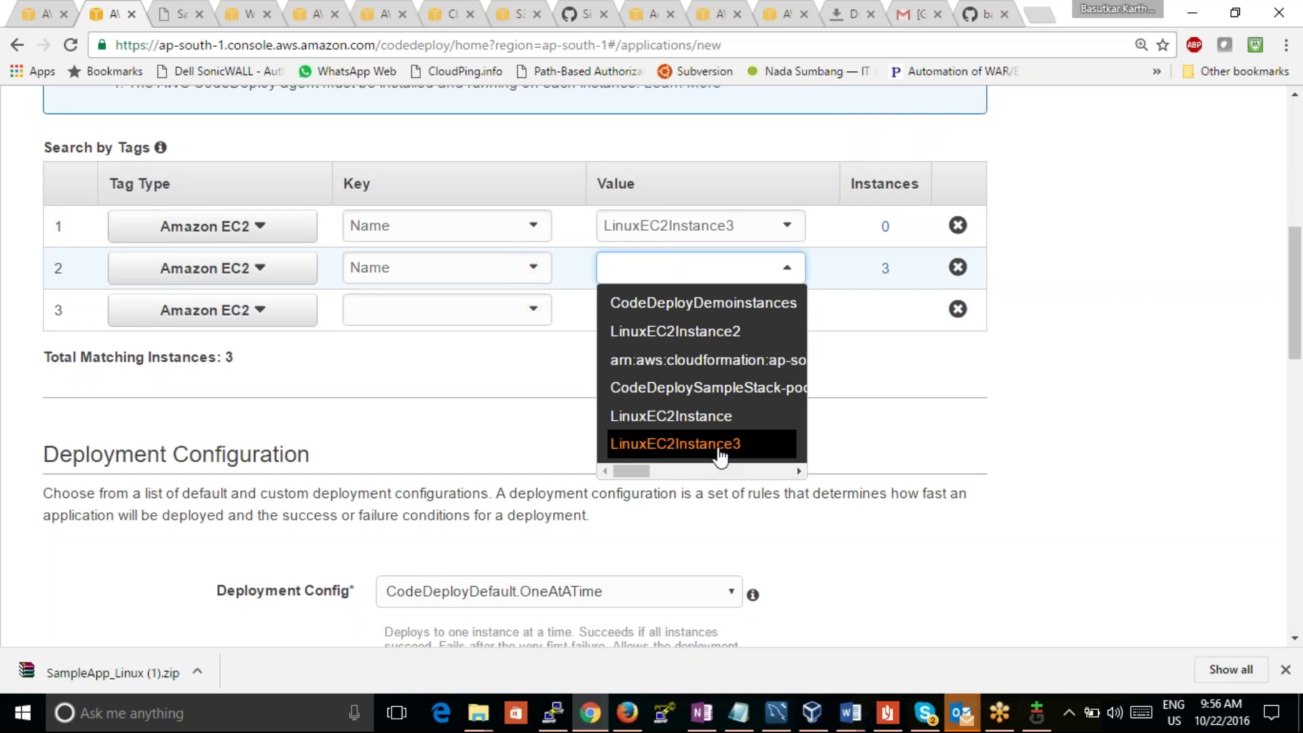
left_click(706, 416)
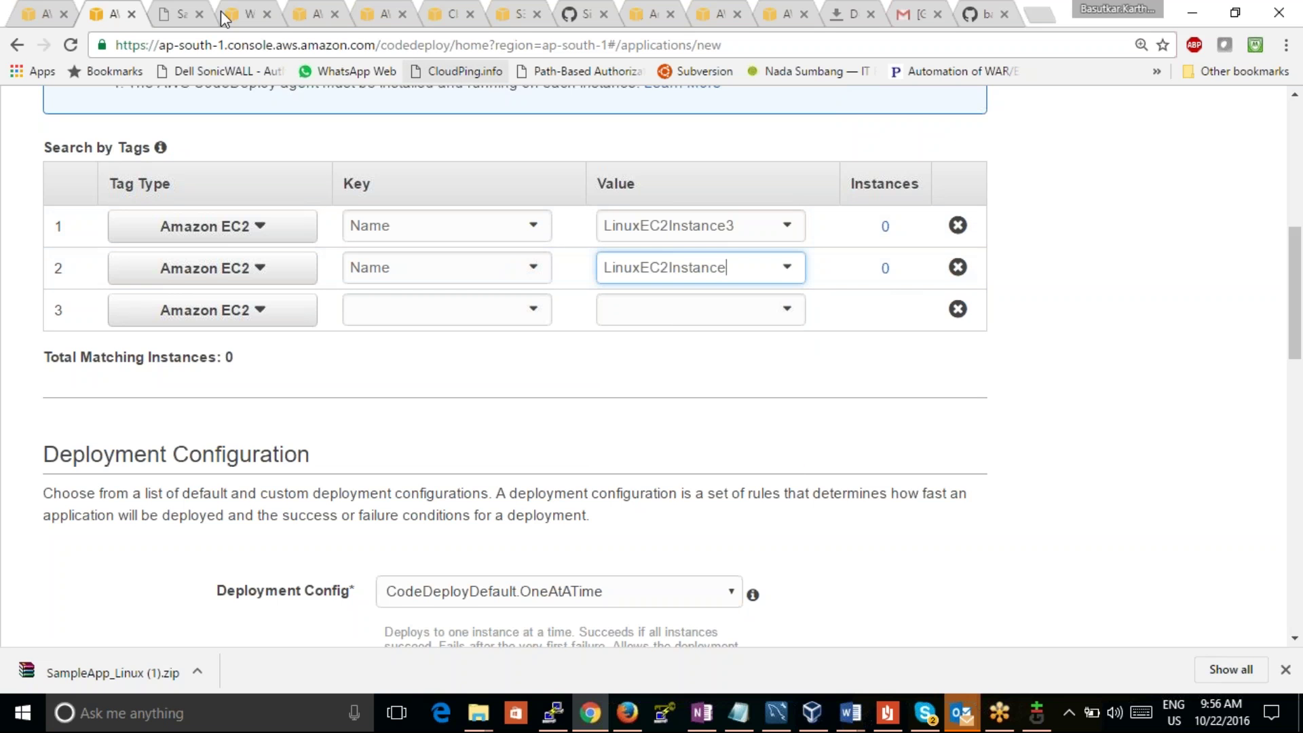
Step: Close the docs, deployment, CloudWatch, S3, GitHub, AppSpec, Downloads and Gmail tabs
left_click(246, 13)
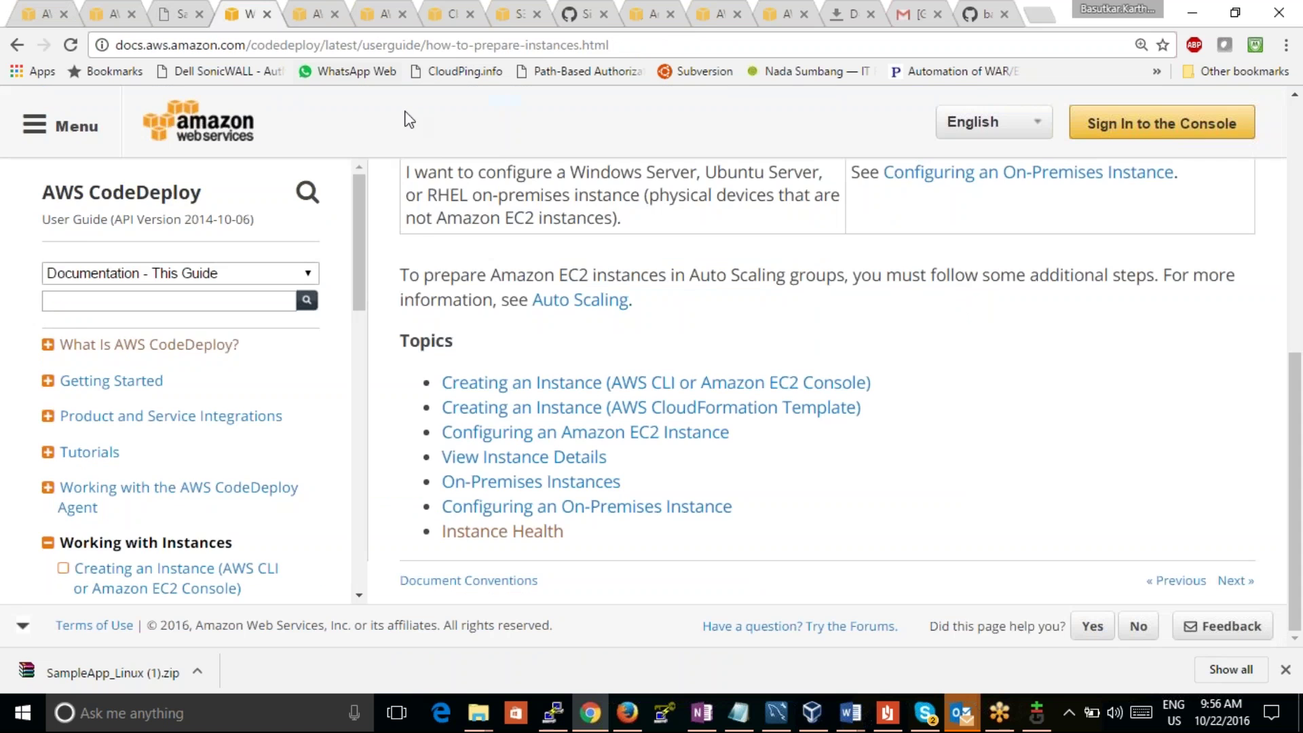
left_click(317, 15)
left_click(378, 20)
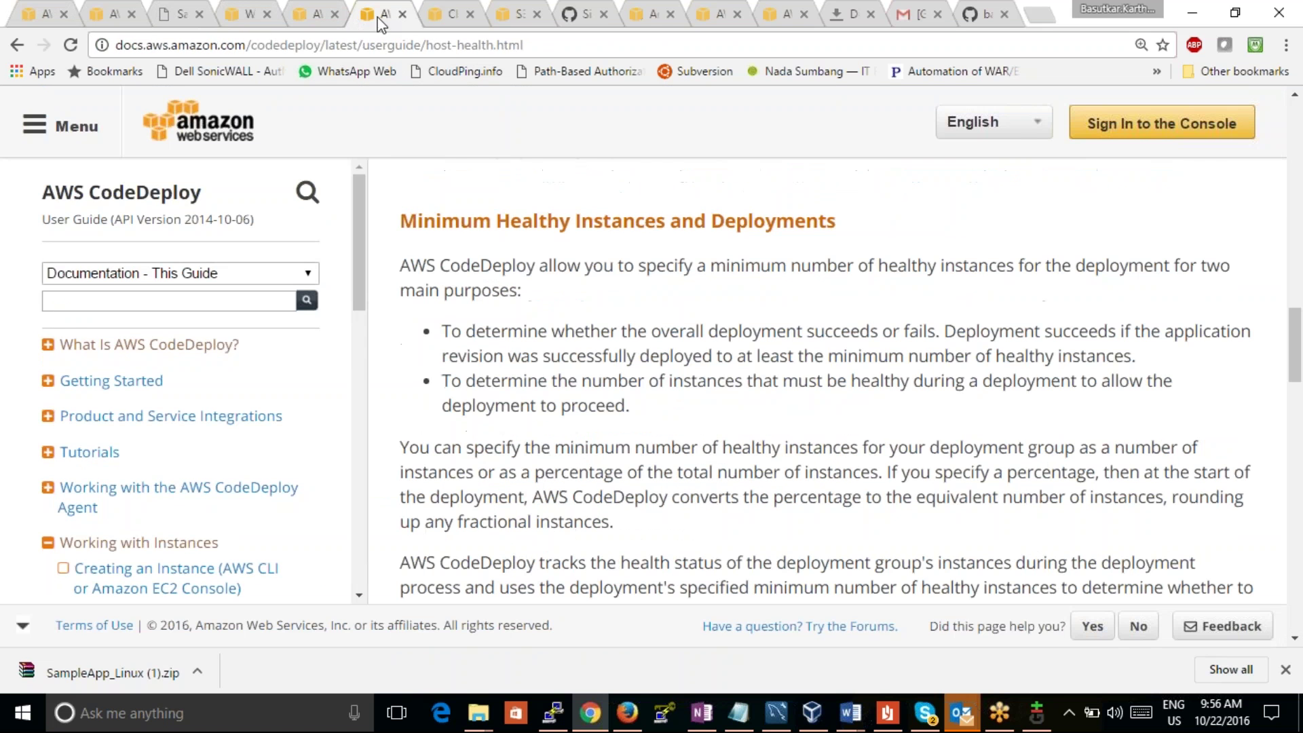
left_click(403, 13)
left_click(335, 14)
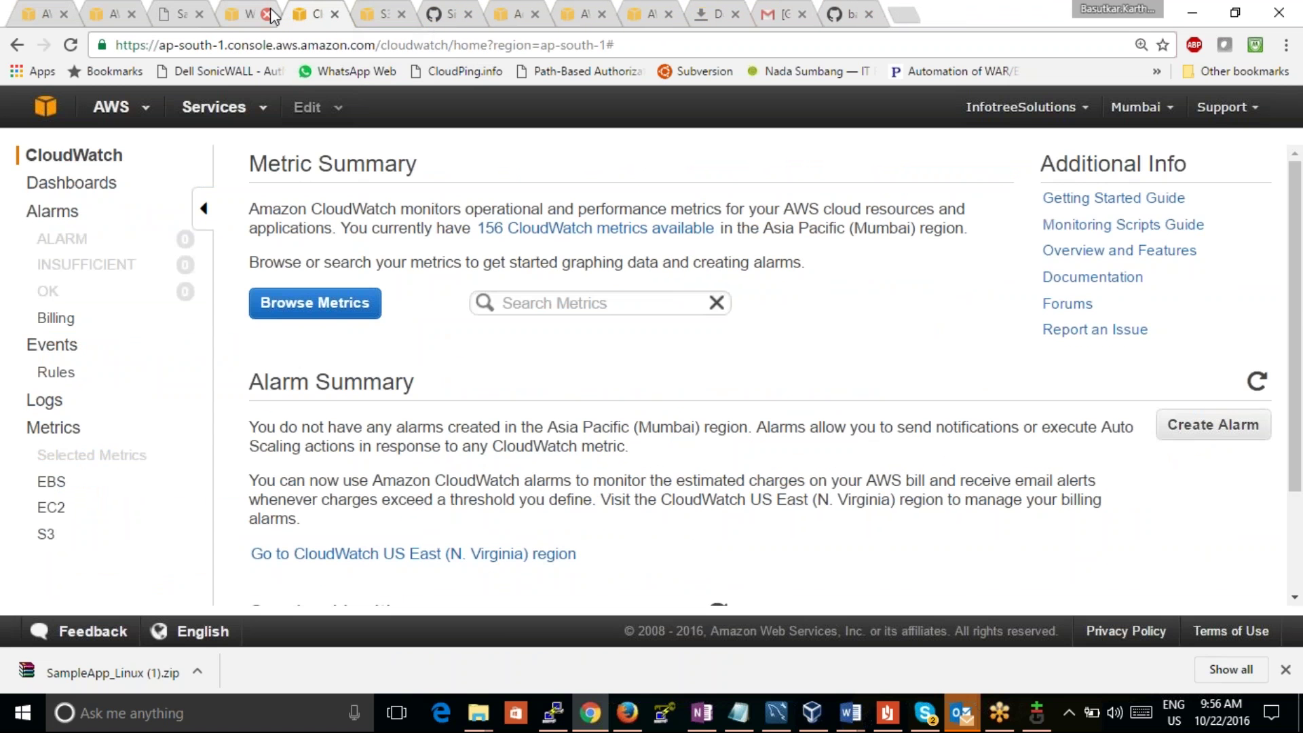
left_click(267, 14)
left_click(268, 15)
left_click(266, 15)
left_click(266, 15)
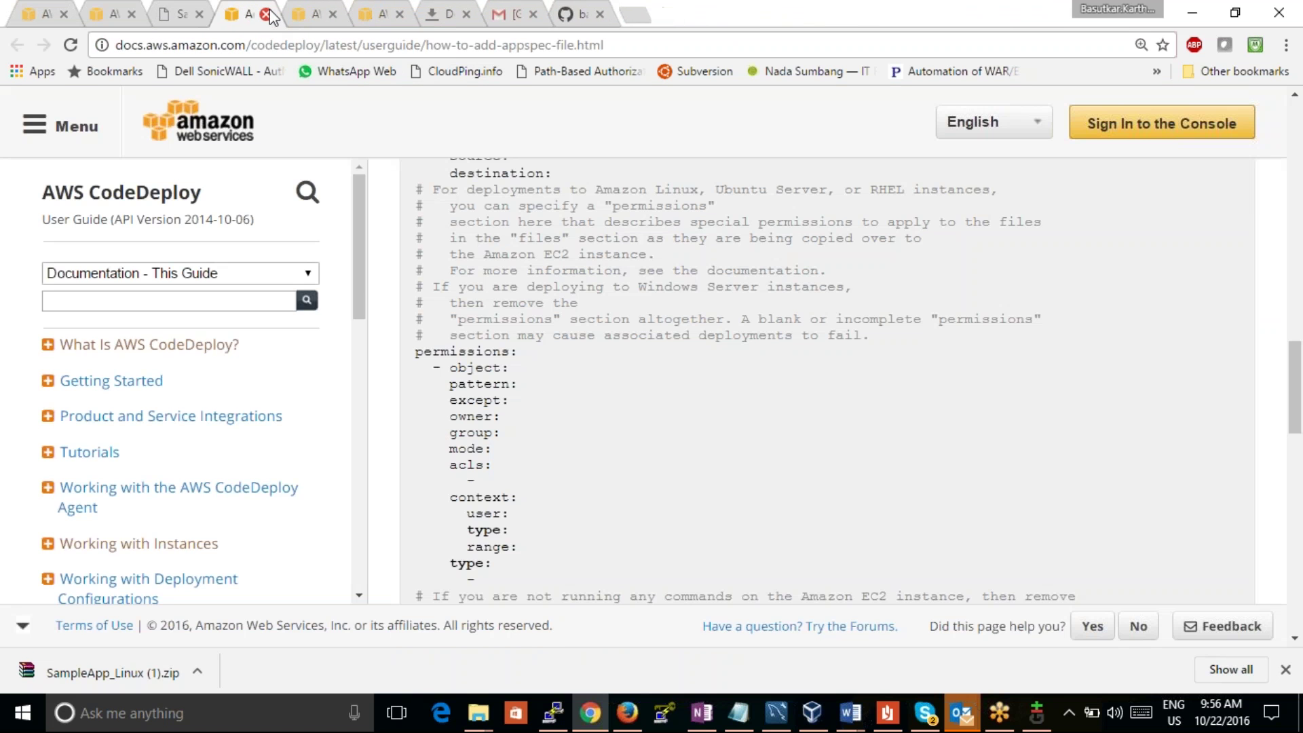
left_click(266, 15)
left_click(267, 14)
left_click(265, 14)
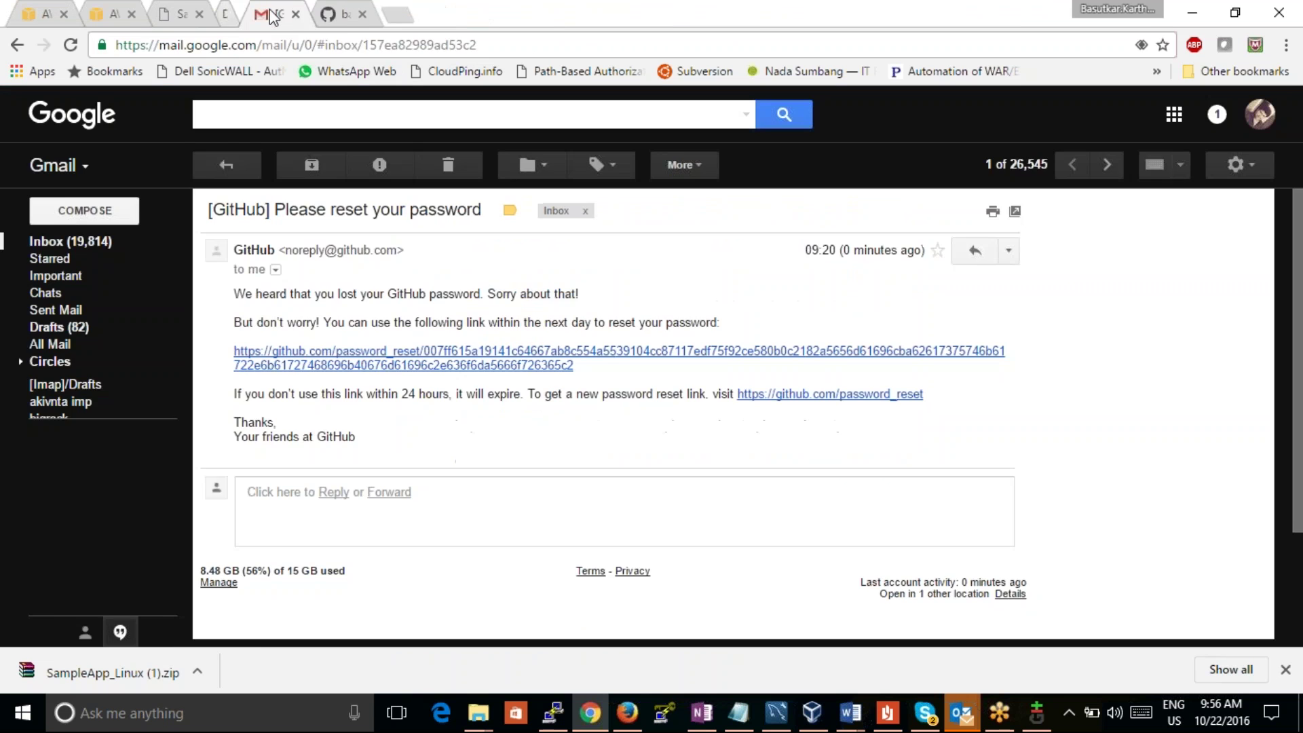
left_click(269, 15)
left_click(269, 15)
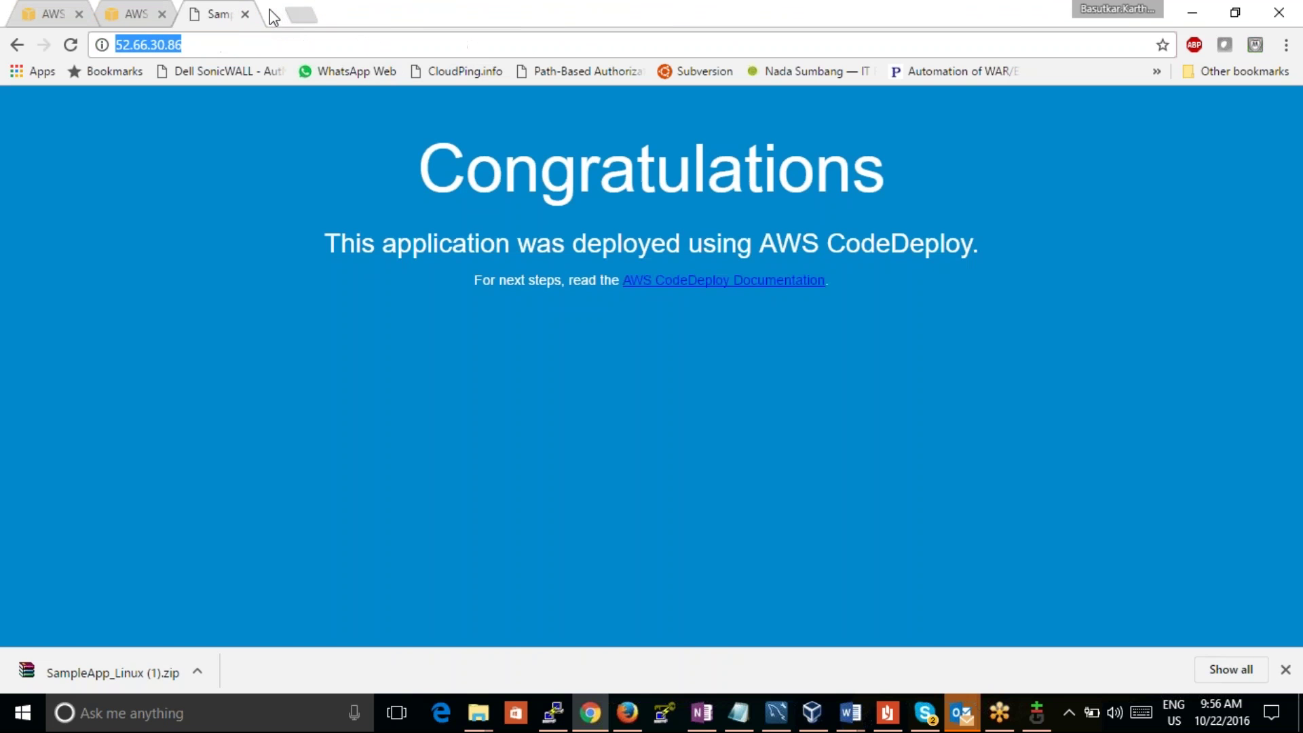
Step: Close the sample app page tab and return to the CodeDeploy application form
left_click(129, 15)
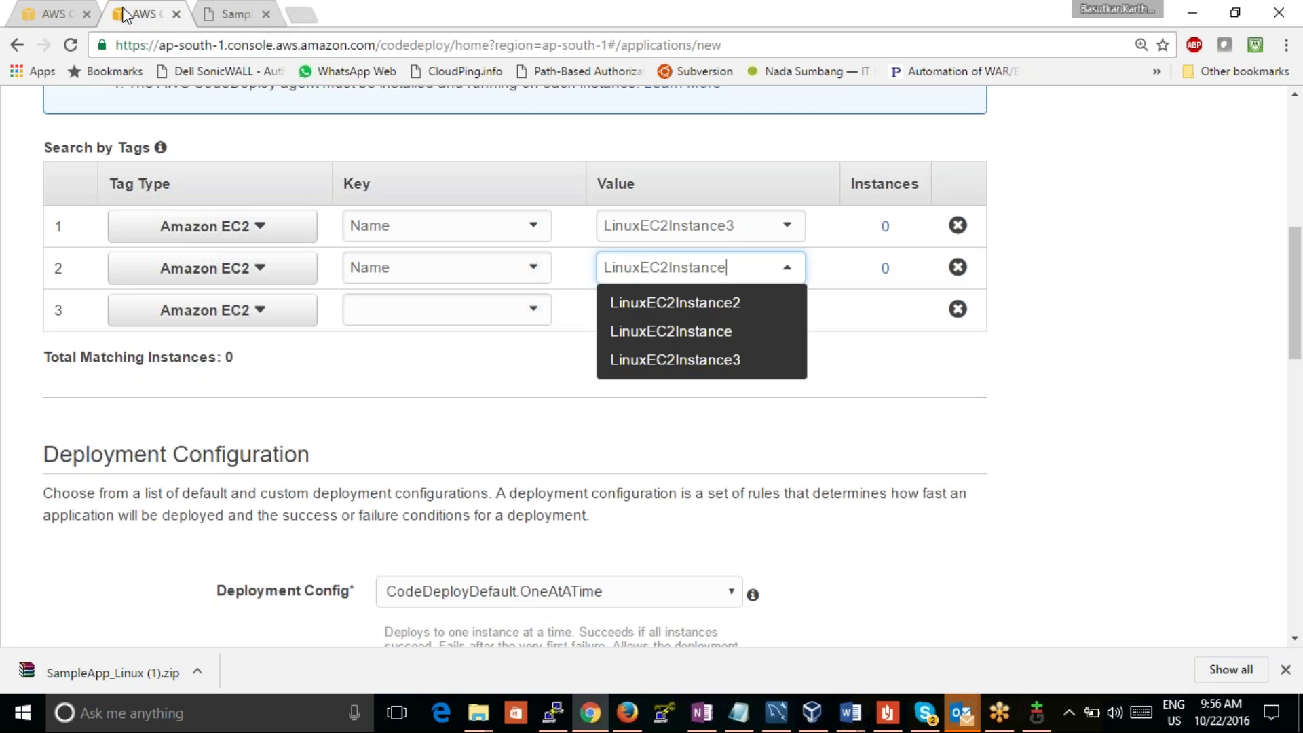
left_click(265, 14)
left_click(74, 20)
left_click(201, 13)
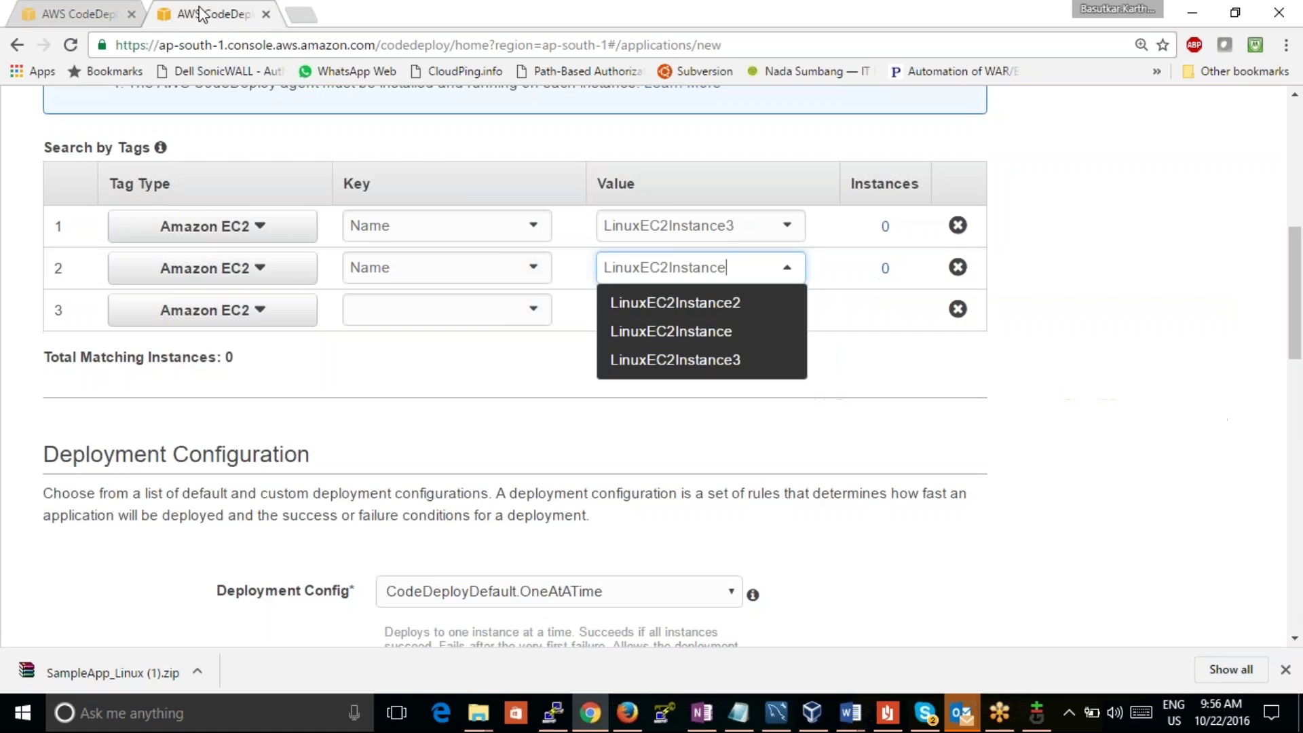
Step: Open the AWS console home in a new tab from the AWS logo
left_click_drag(1295, 293, 1295, 168)
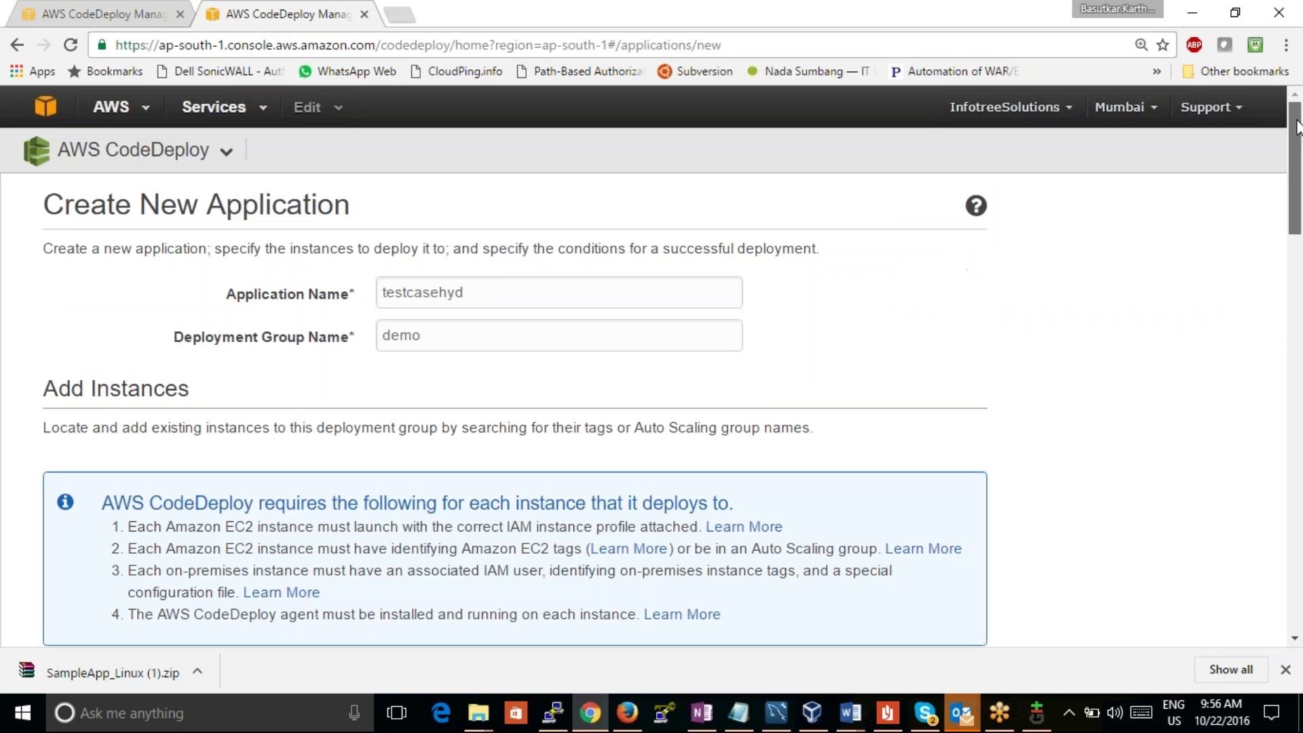
right_click(42, 124)
left_click(61, 129)
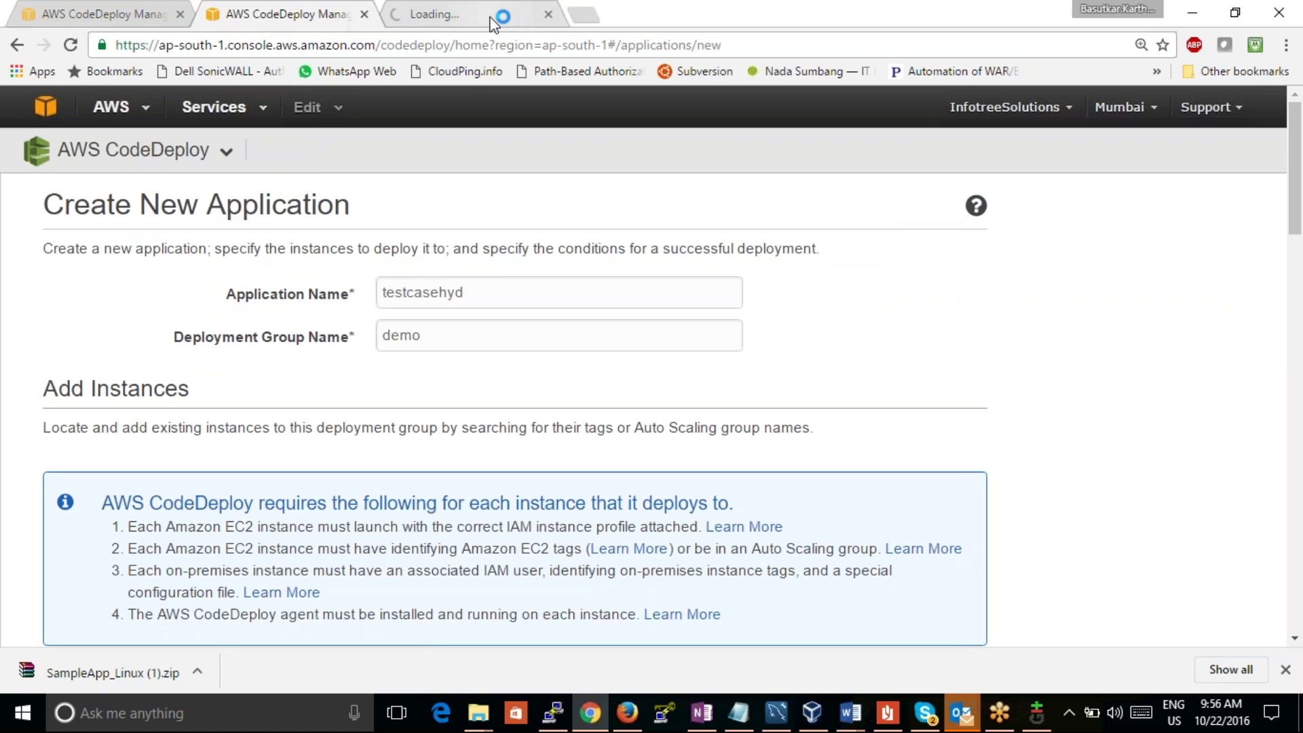
Step: In EC2 Running Instances, rename the first instance to 'one'
left_click(493, 22)
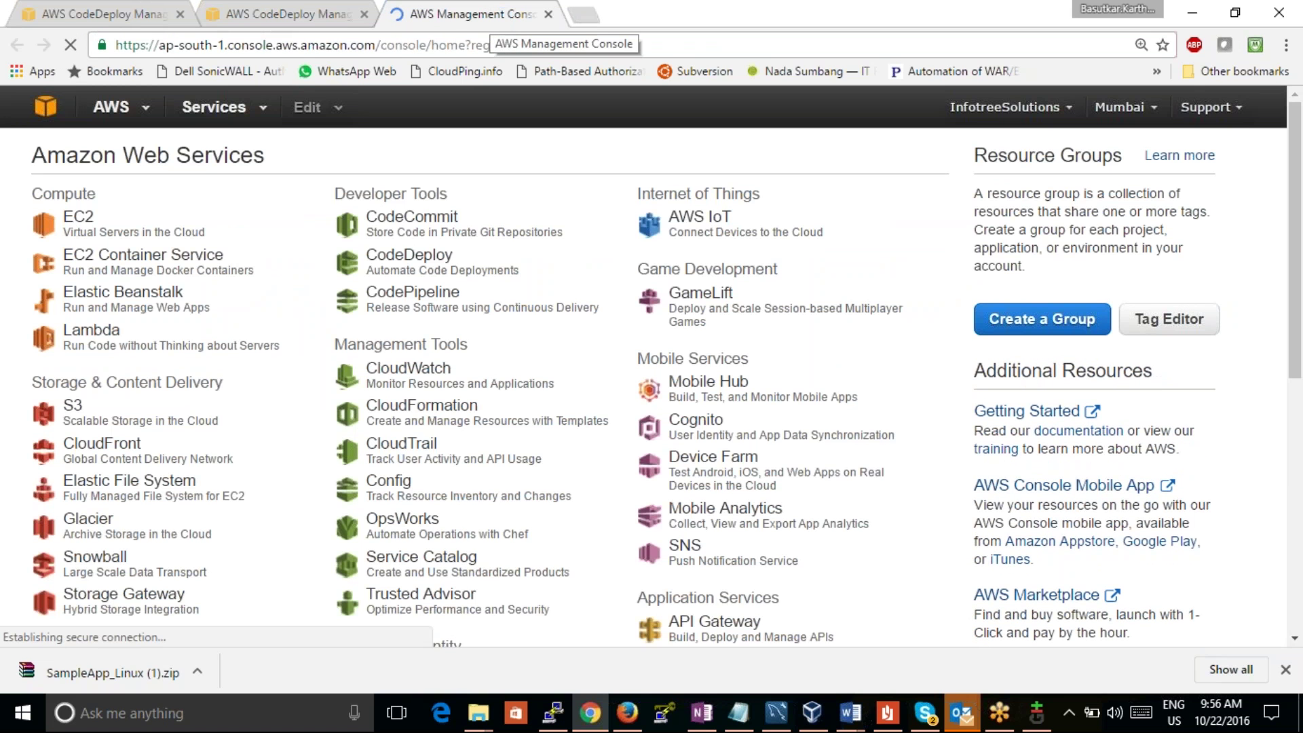
left_click(85, 228)
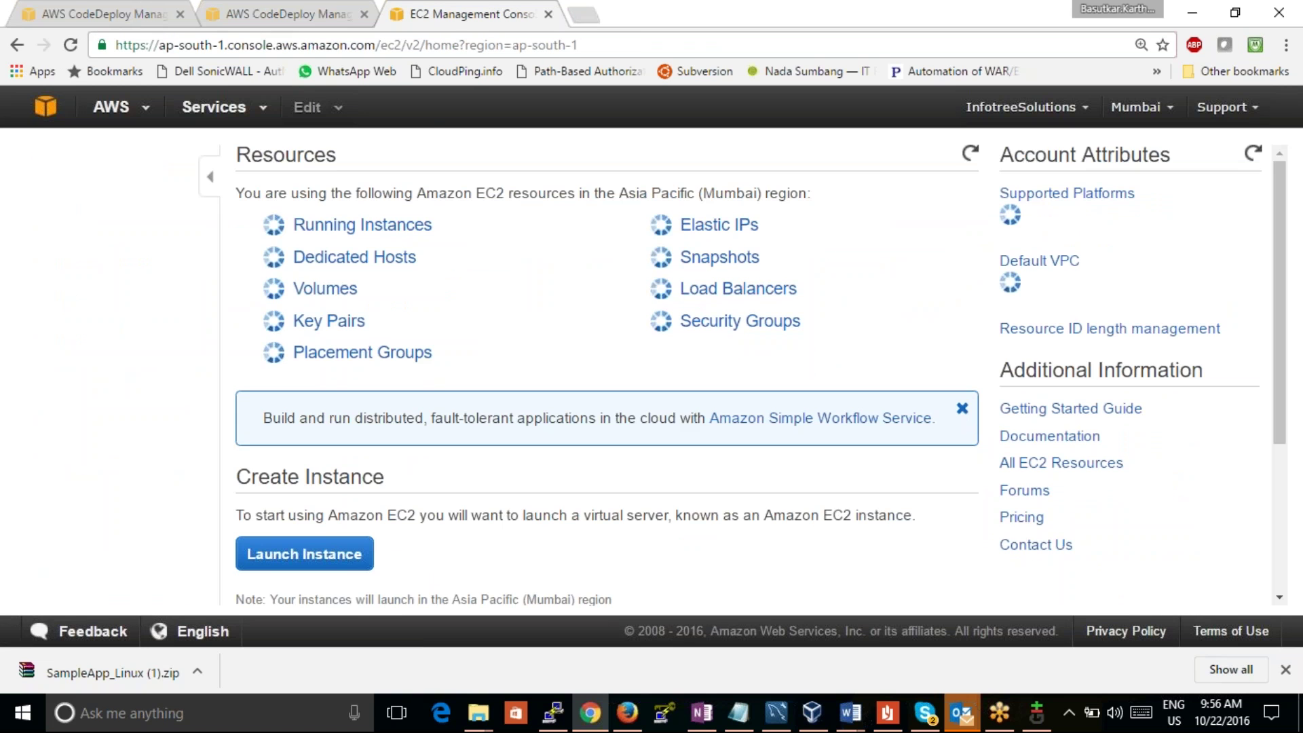
left_click(360, 225)
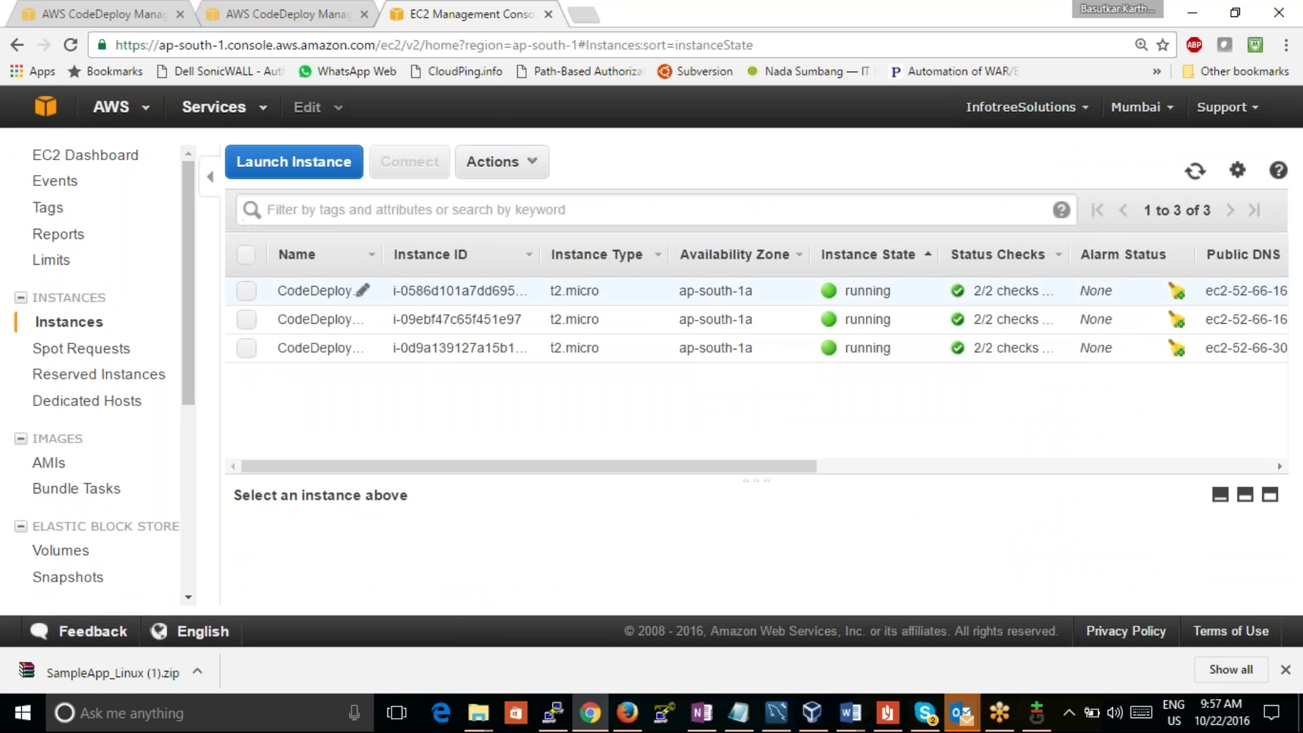
left_click(362, 290)
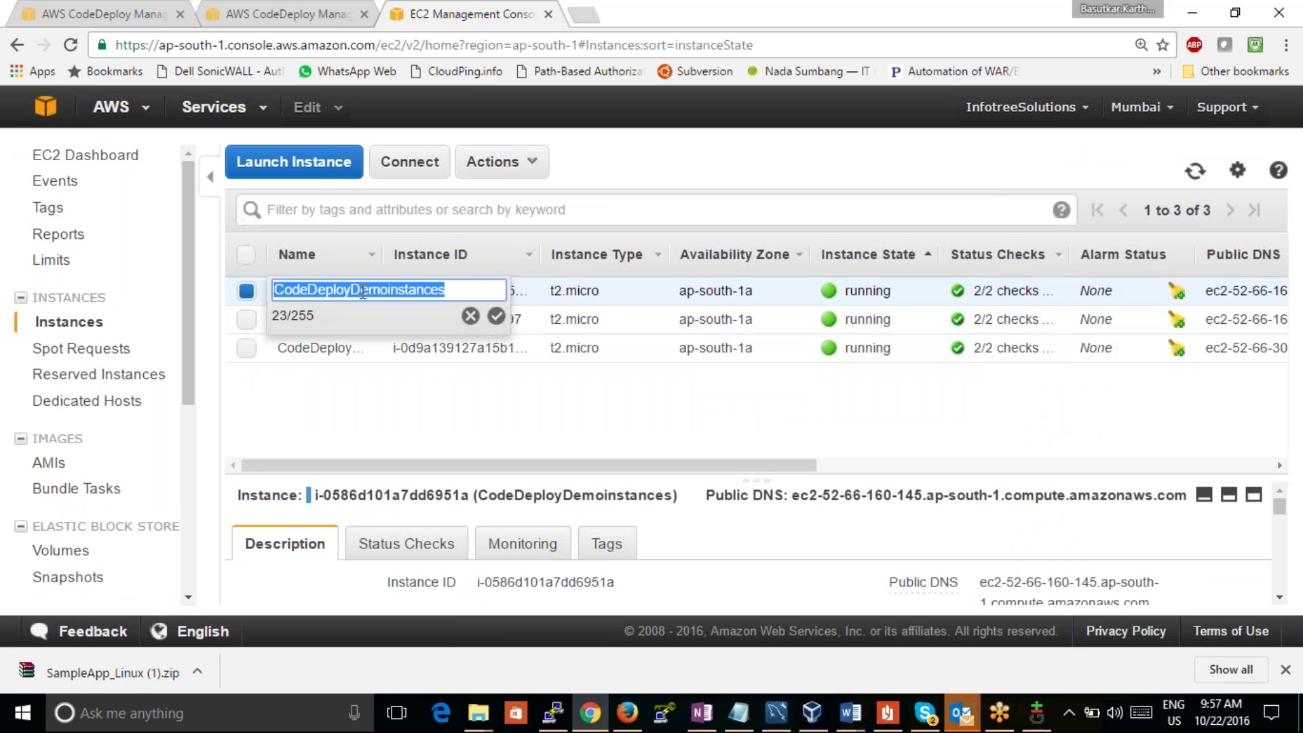
type("one")
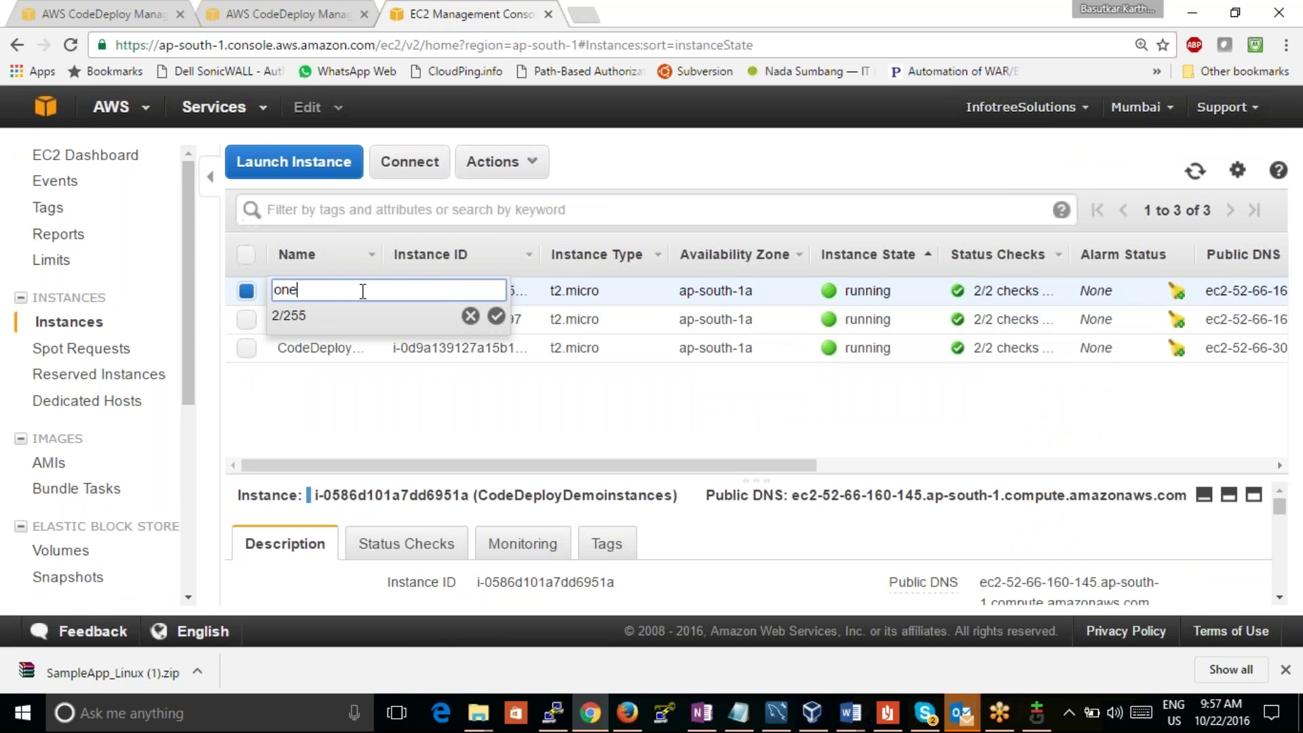
type(" instance")
left_click(495, 436)
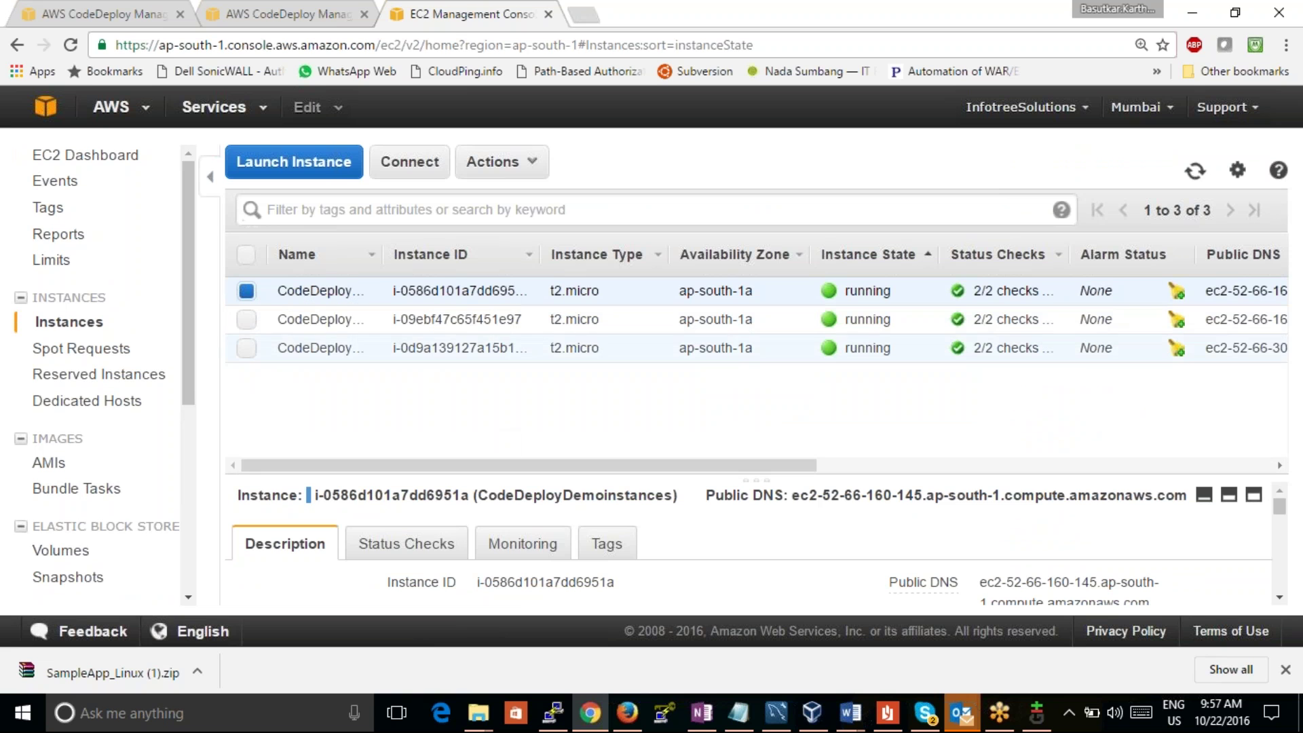
left_click(361, 291)
type("one")
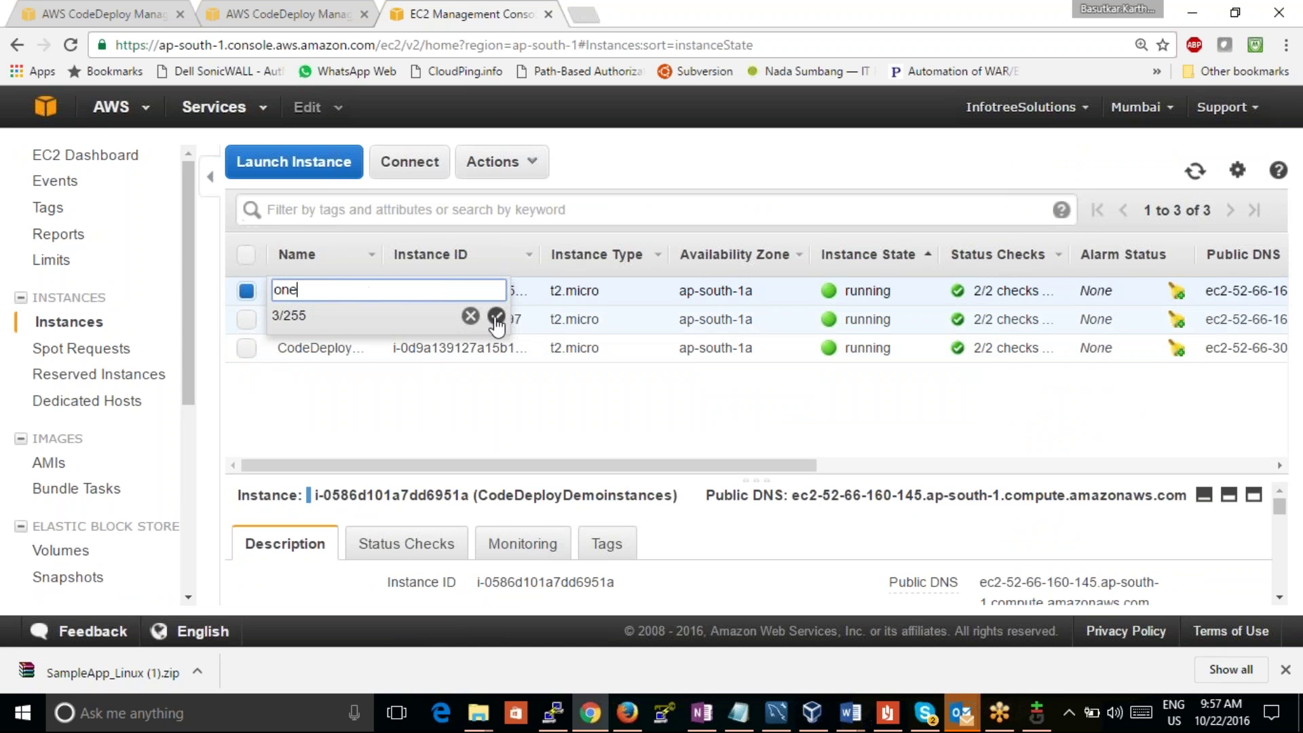
left_click(496, 315)
Step: Rename the second and third instances to 'two' and 'three', then return to CodeDeploy
left_click(364, 319)
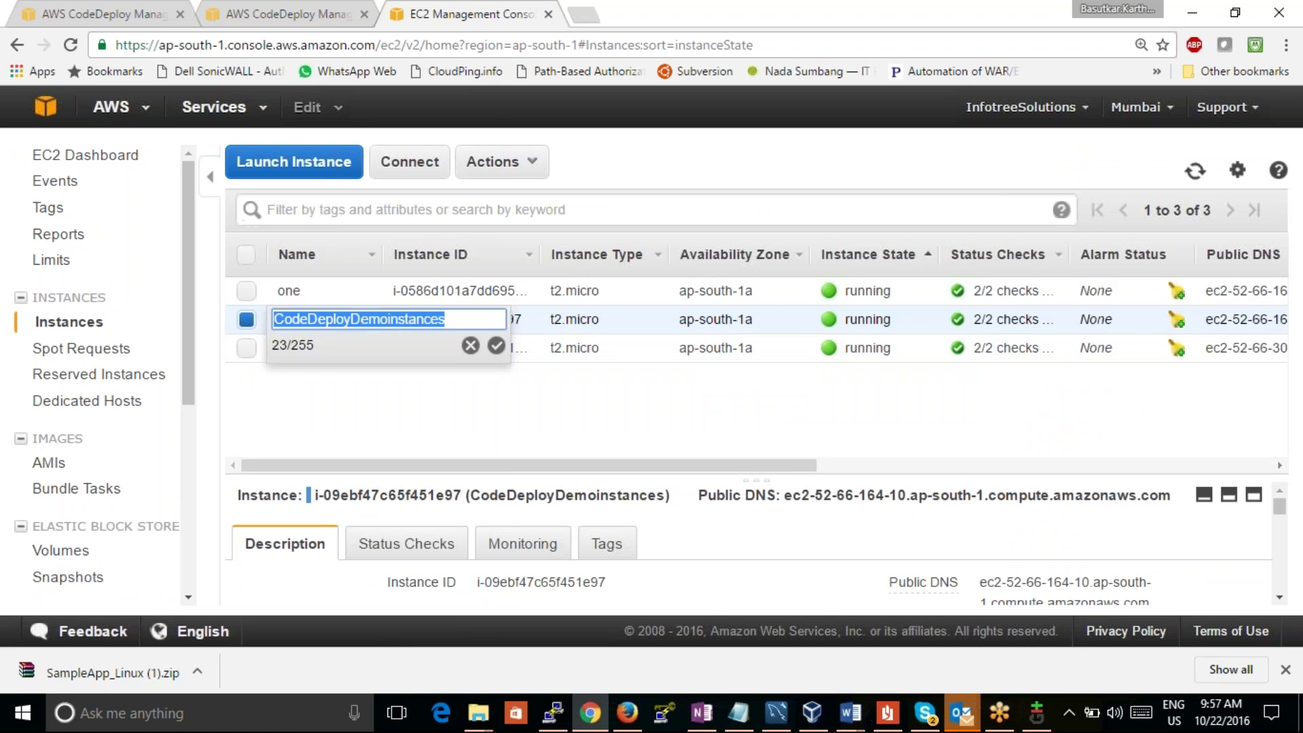
type("two")
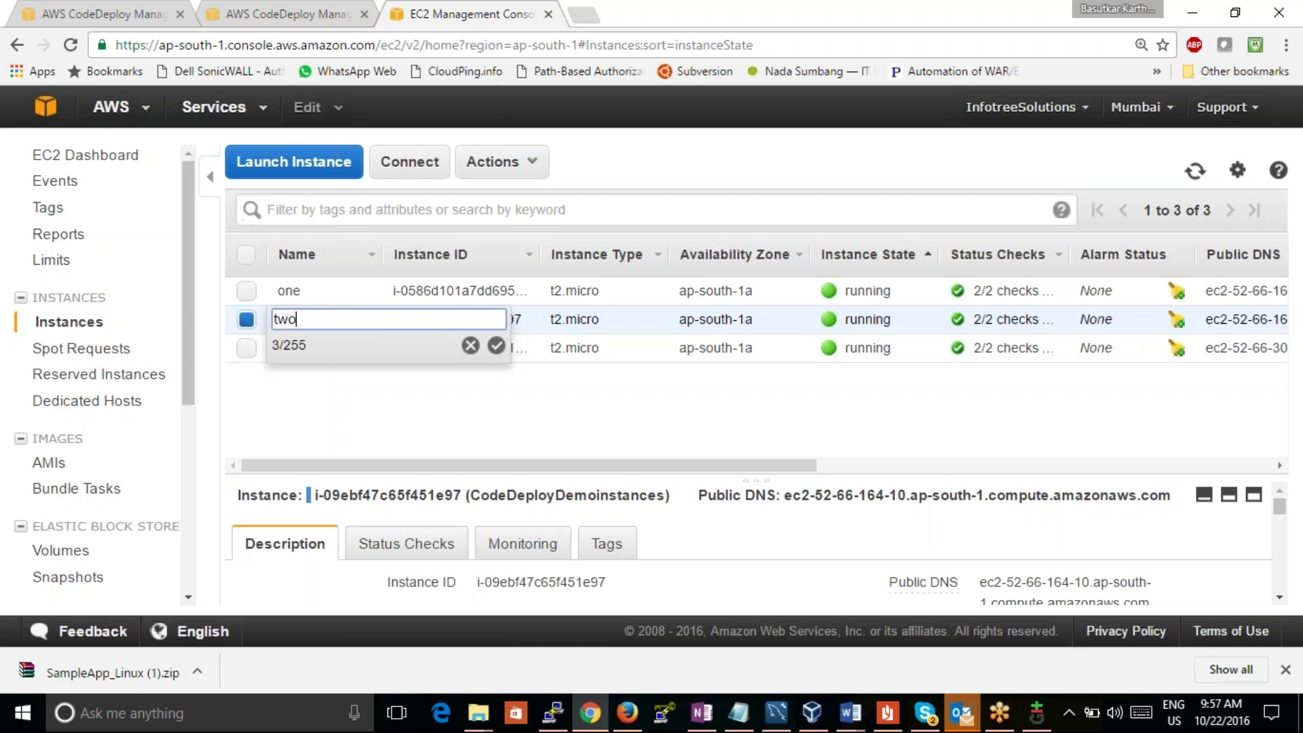
left_click(497, 345)
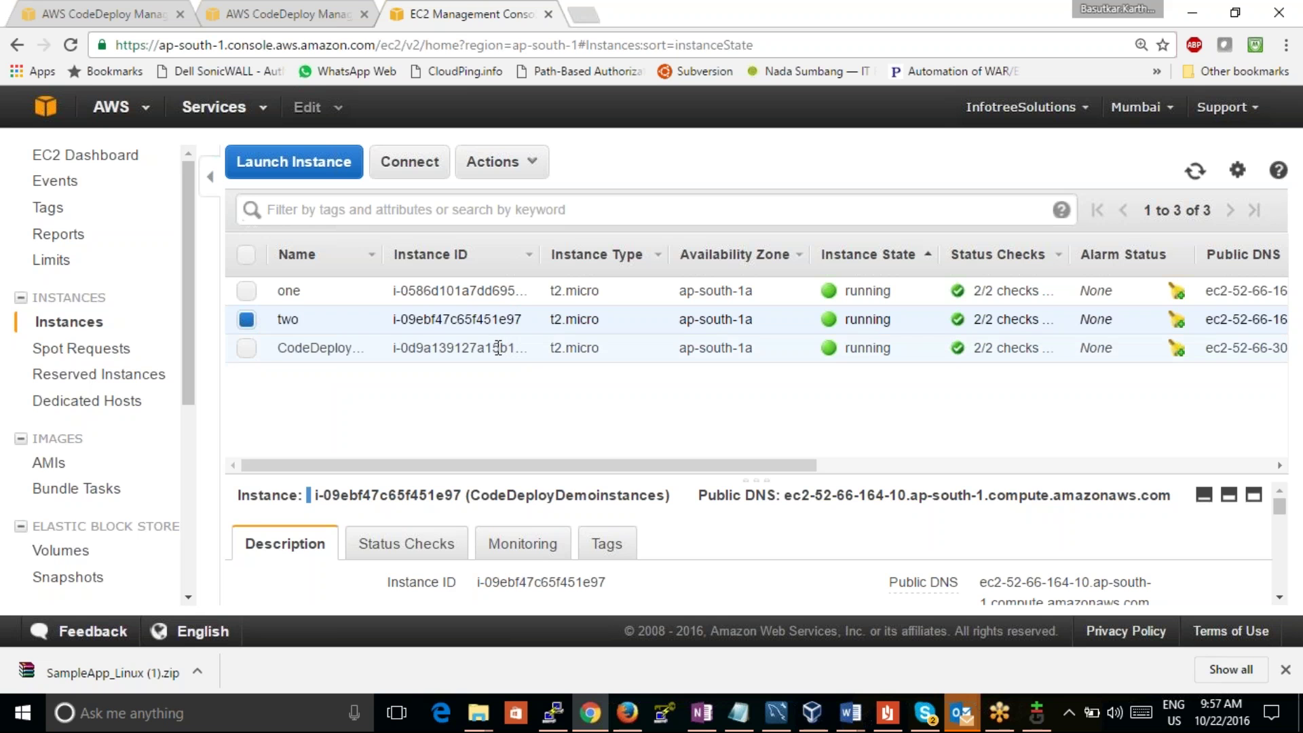
left_click(363, 348)
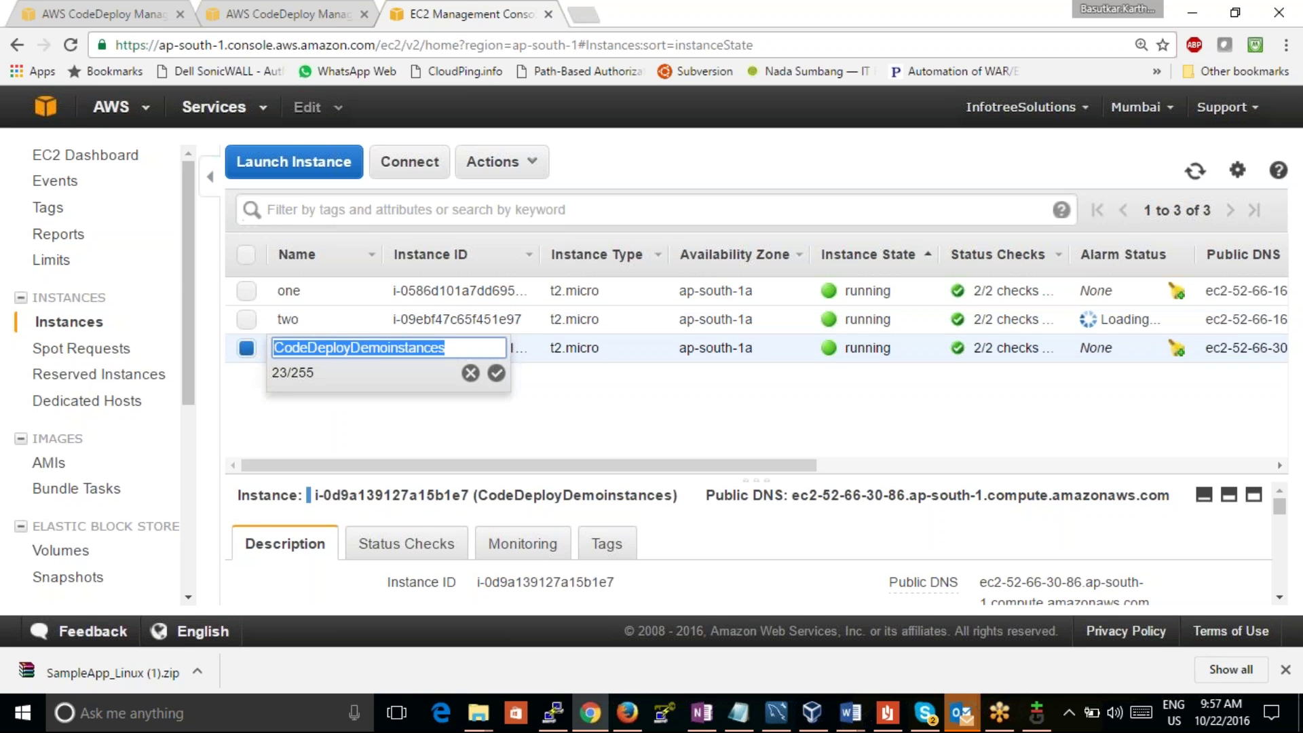
type("three")
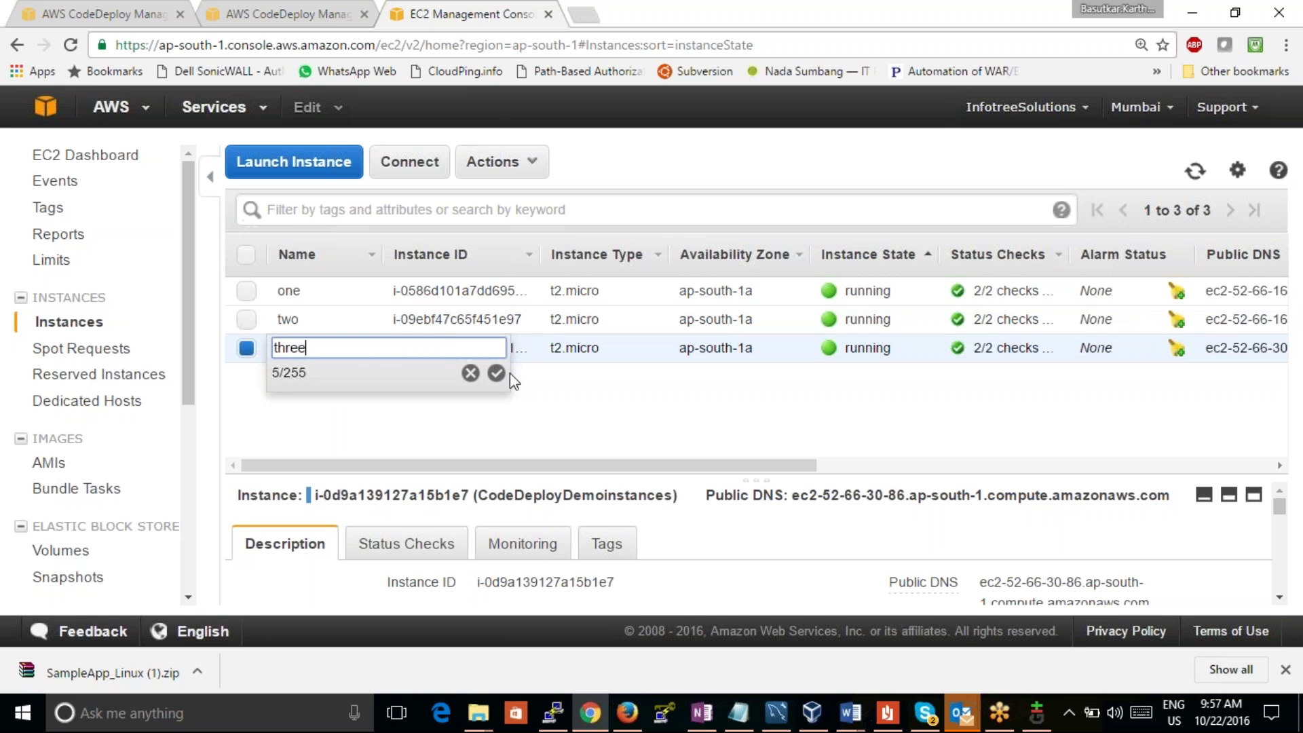
left_click(496, 373)
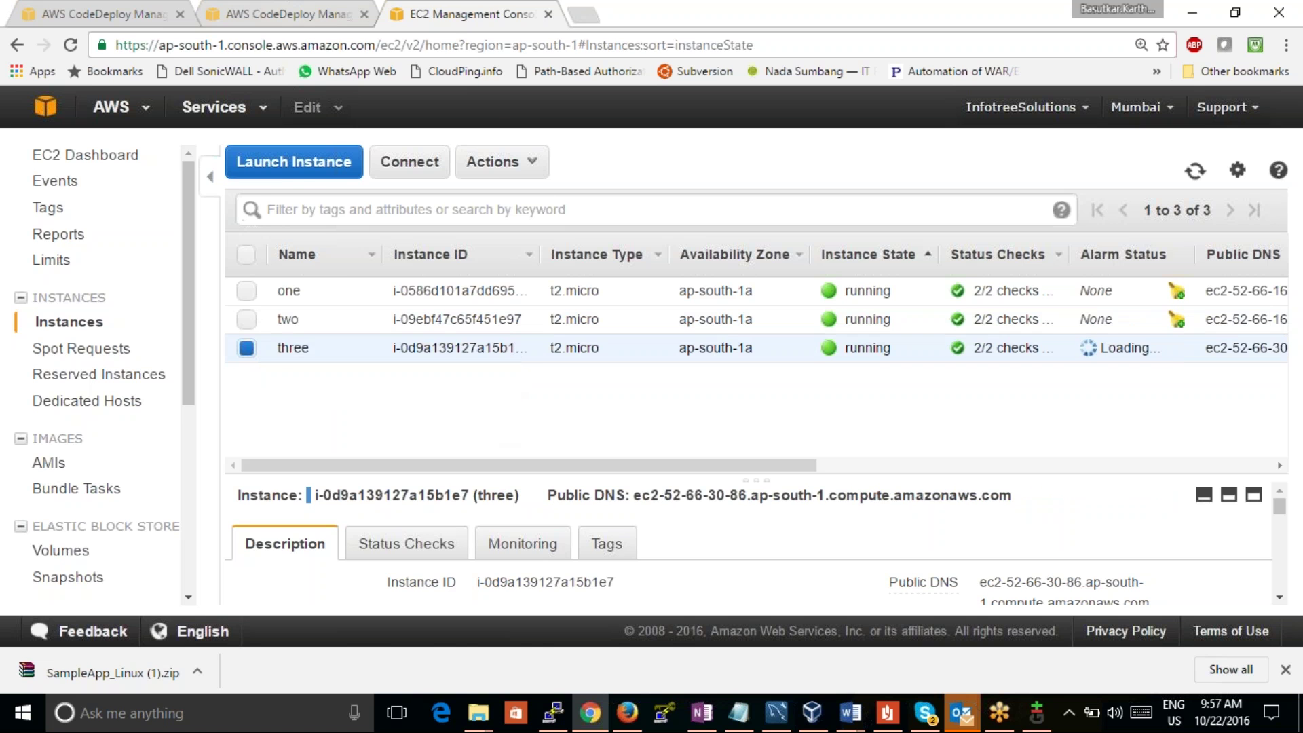
left_click(296, 14)
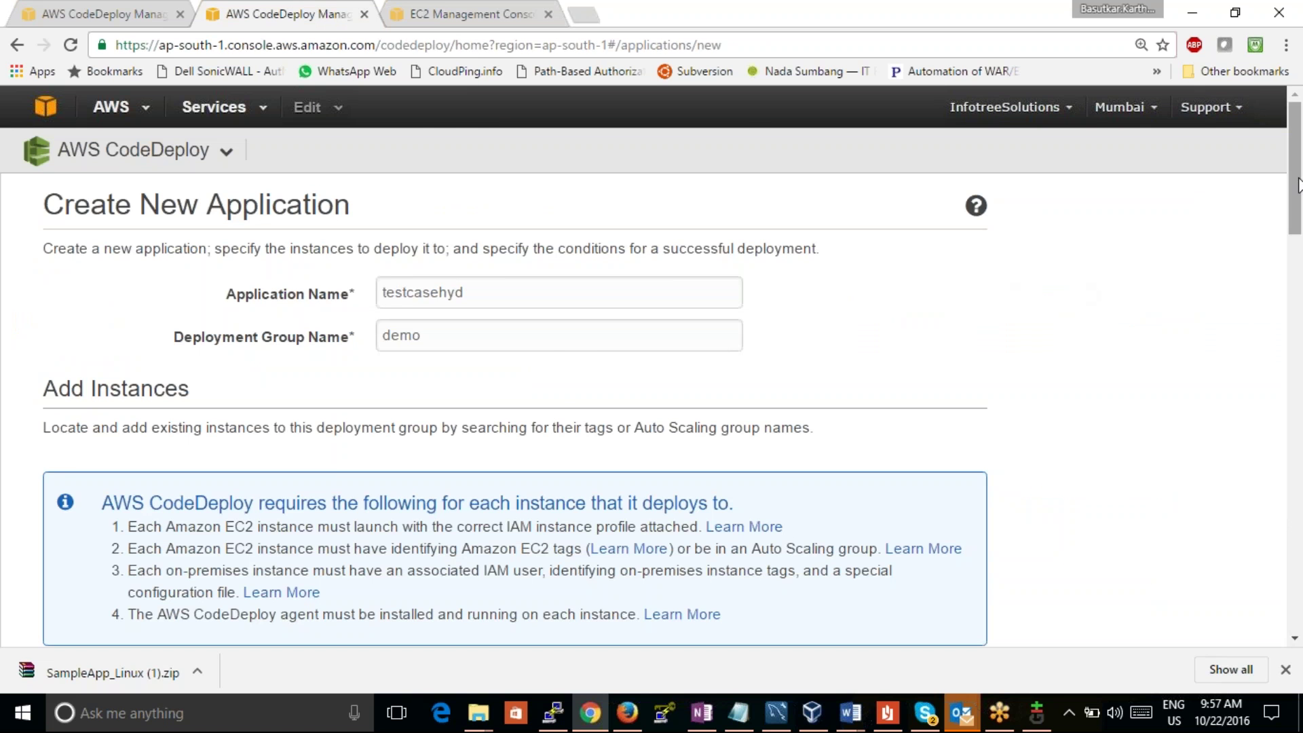
Step: Replace the old LinuxEC2Instance tag rows with a Name tag key filter
scroll(1280, 311, "down", 10)
scroll(1252, 339, "up", 3)
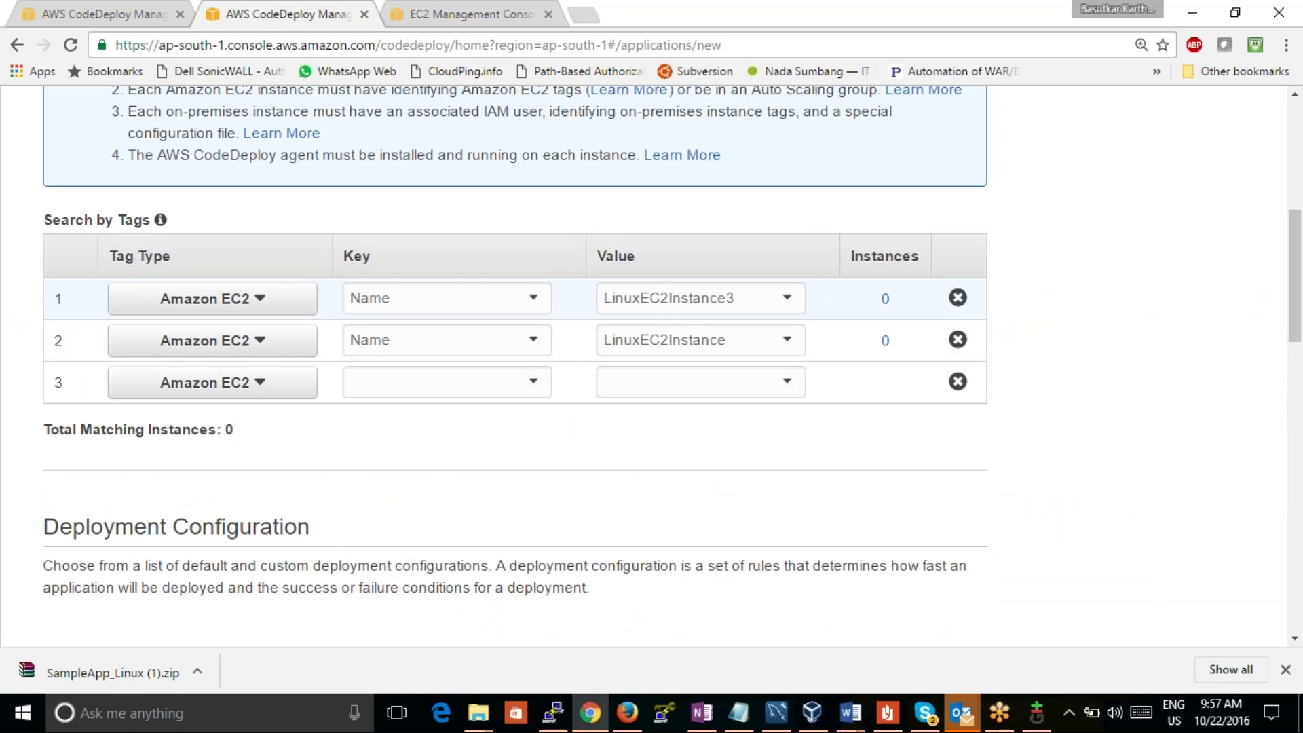
left_click(957, 298)
left_click(958, 298)
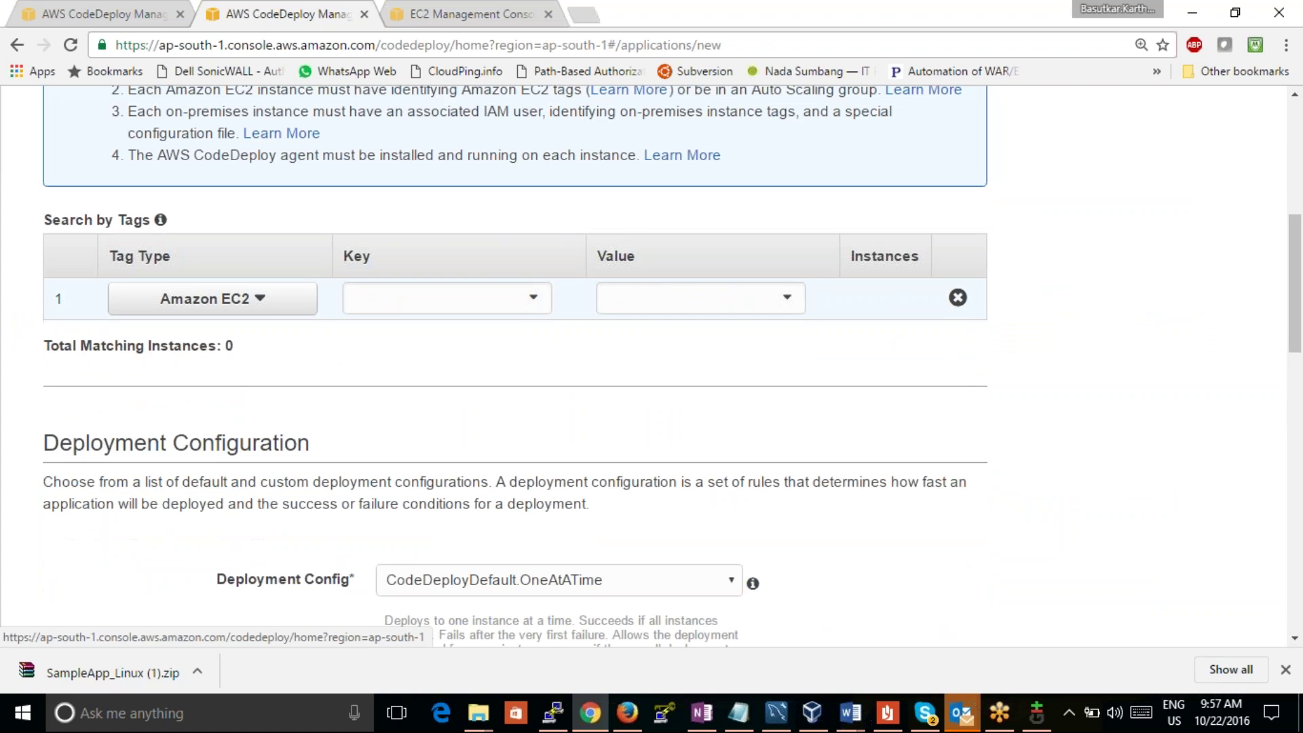
left_click(532, 299)
left_click(393, 332)
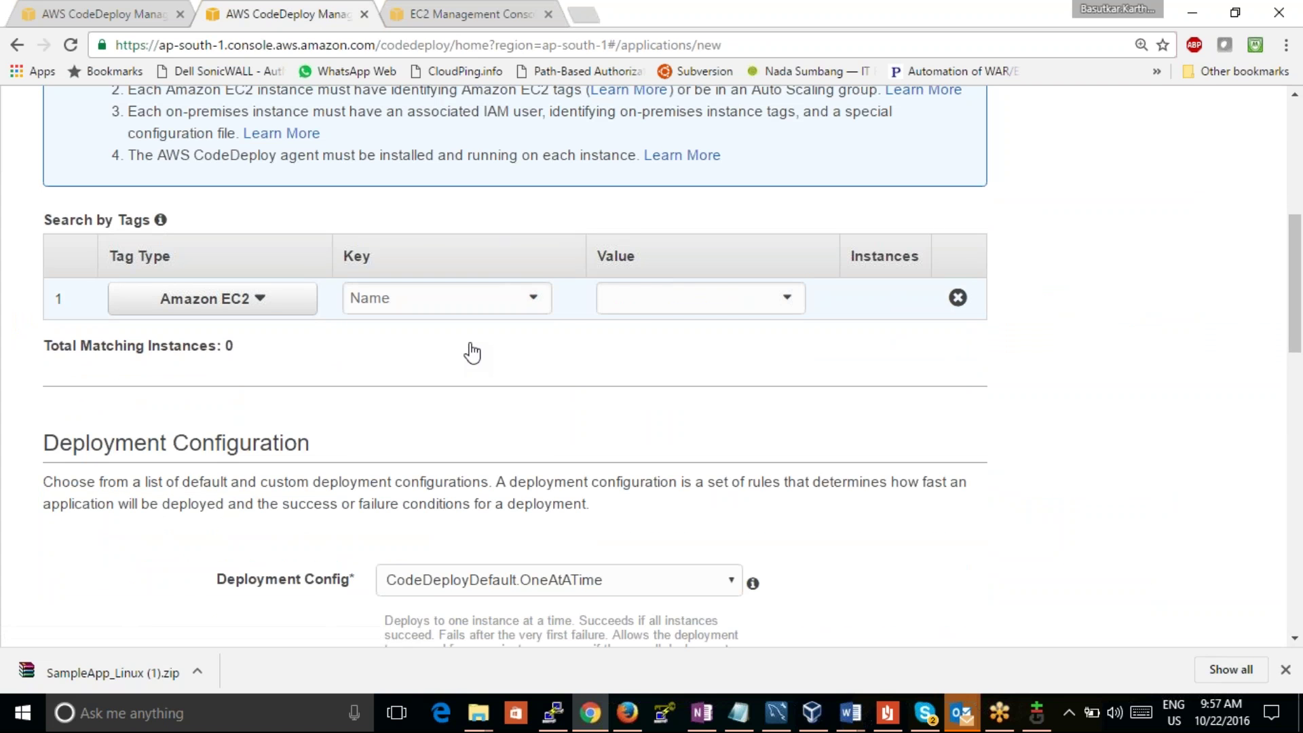
left_click(784, 300)
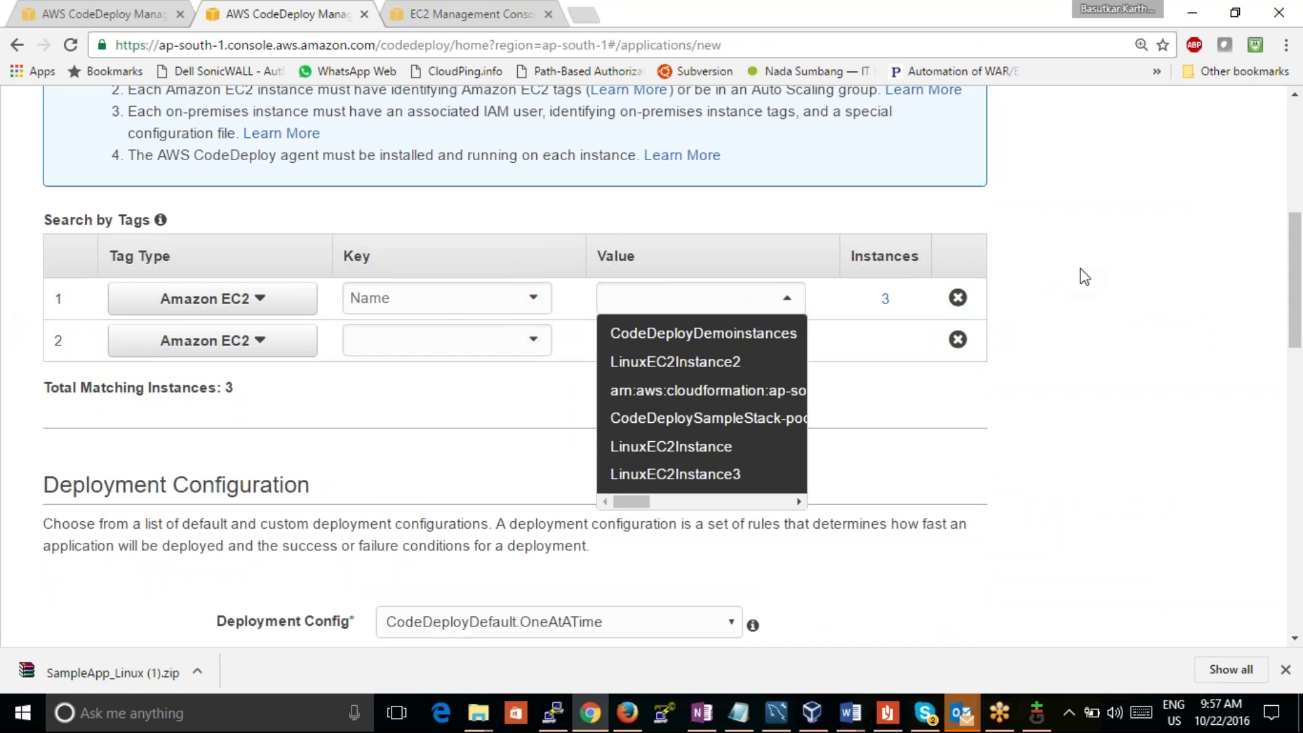
Step: Start a new application named testcasehyd with deployment group name 'demo'
left_click_drag(1295, 280, 1295, 162)
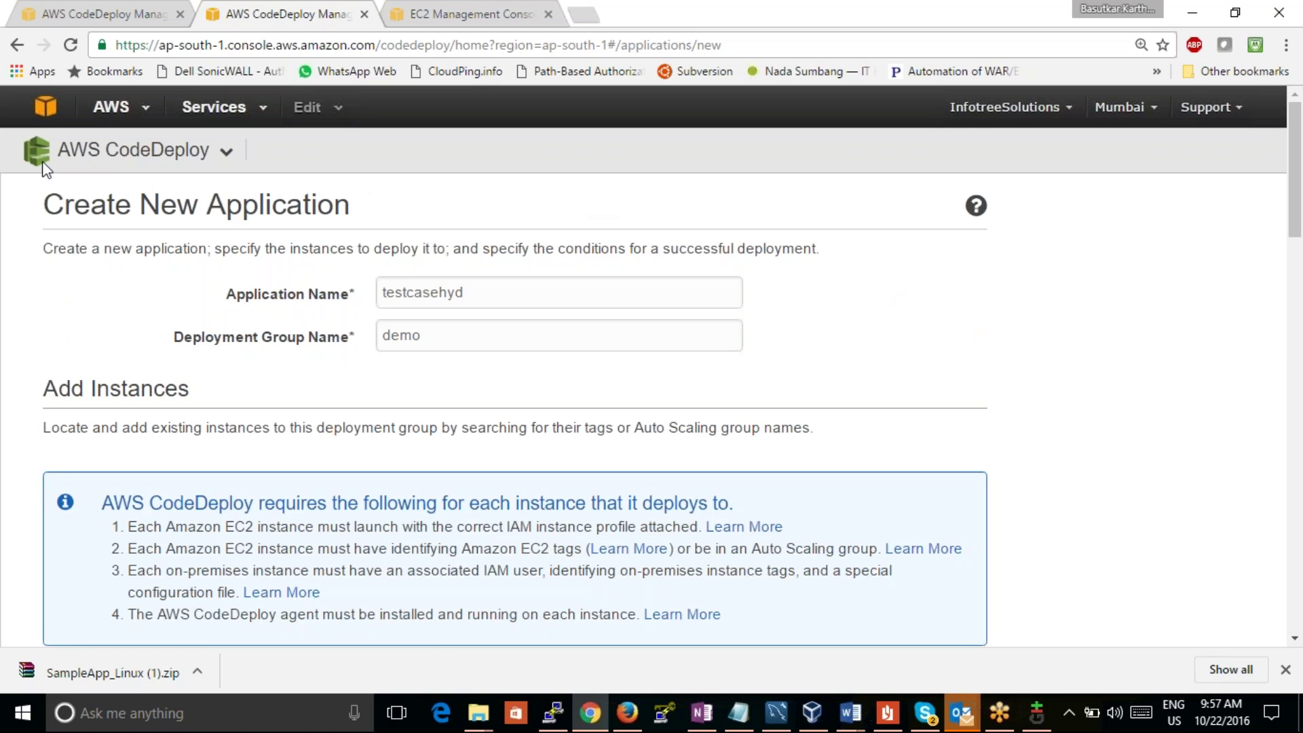
left_click(62, 146)
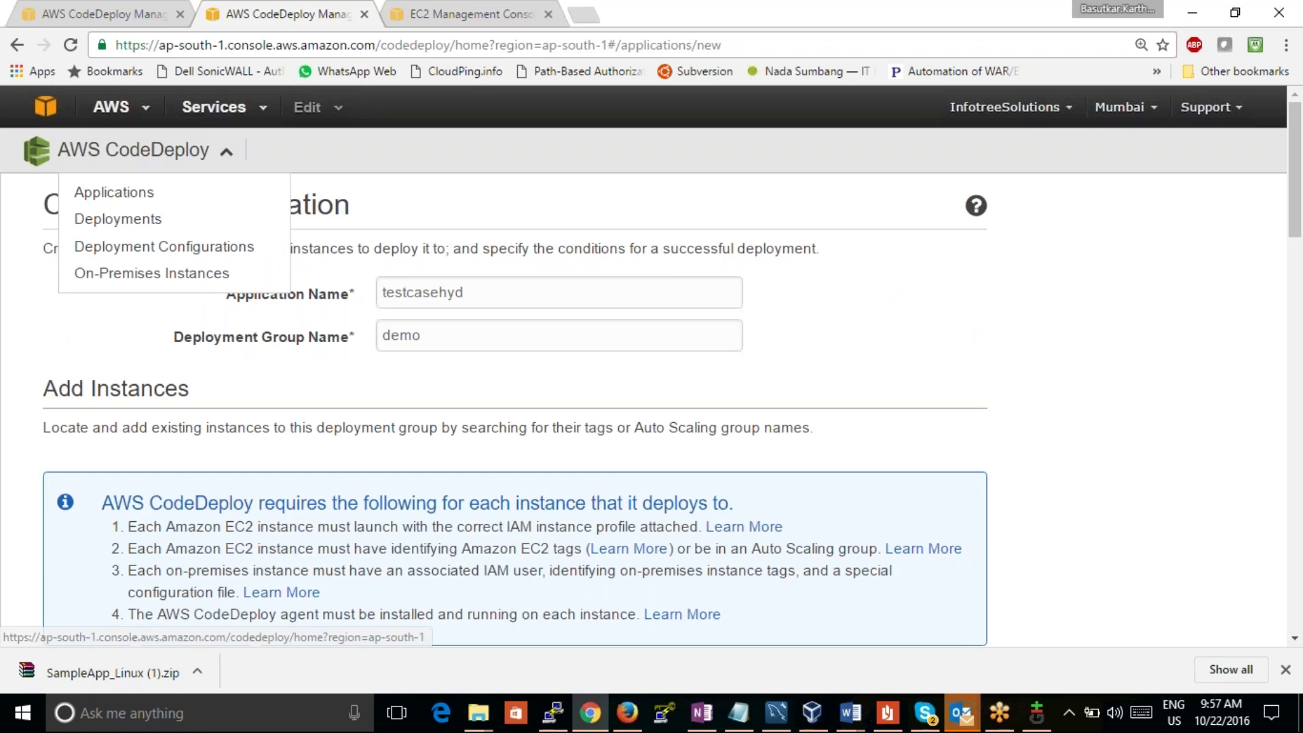
left_click(92, 197)
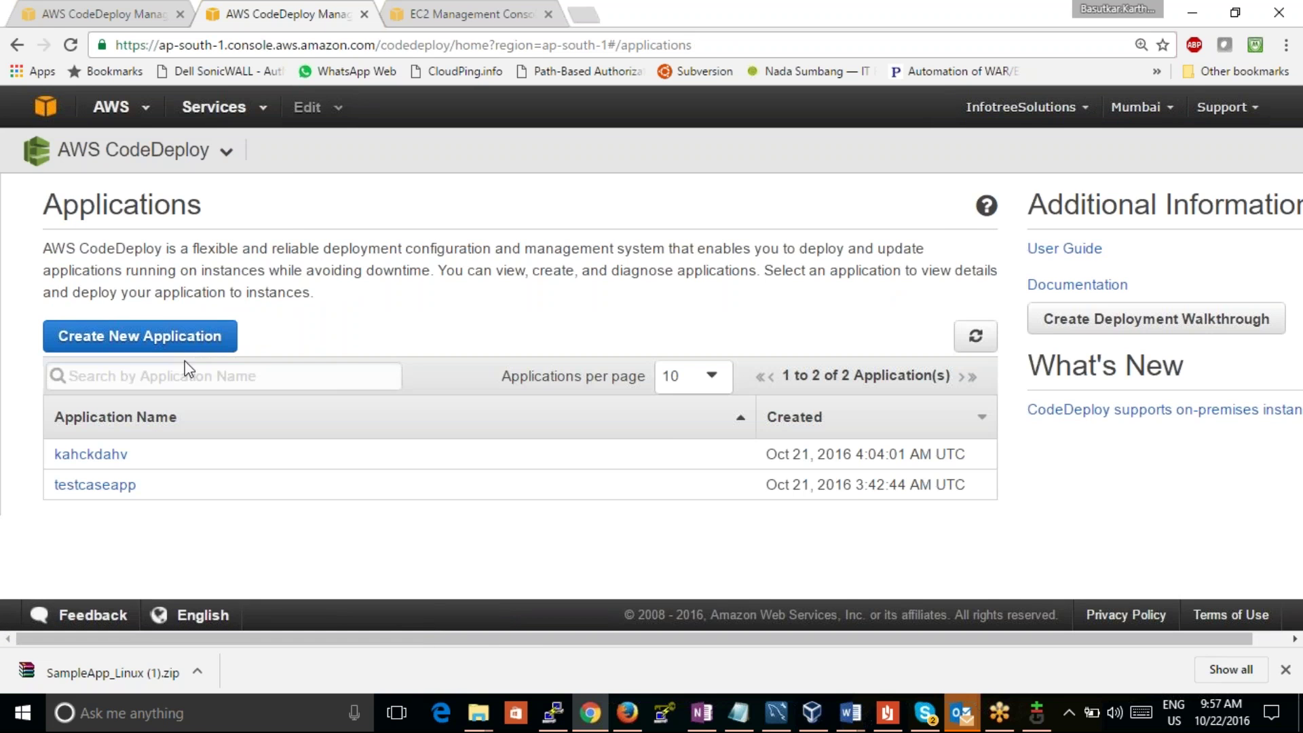
left_click(166, 340)
left_click(395, 291)
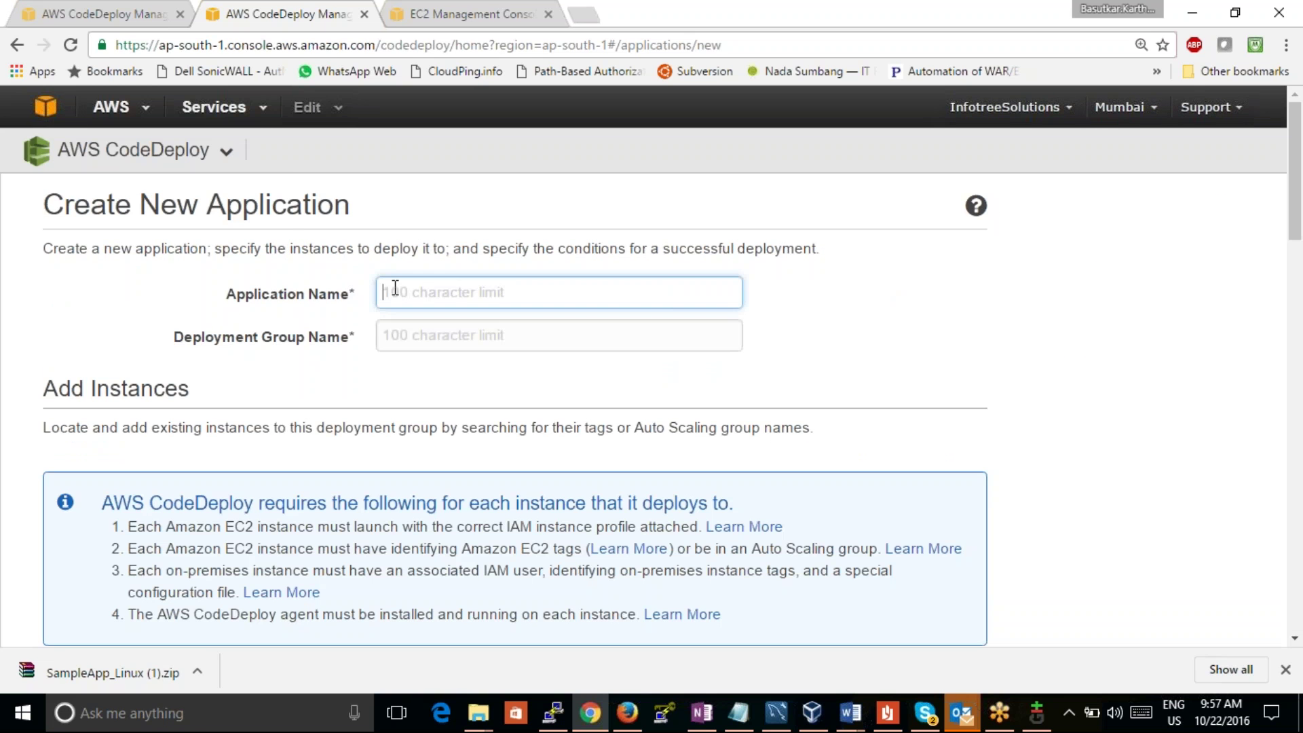
type("testcasehyd")
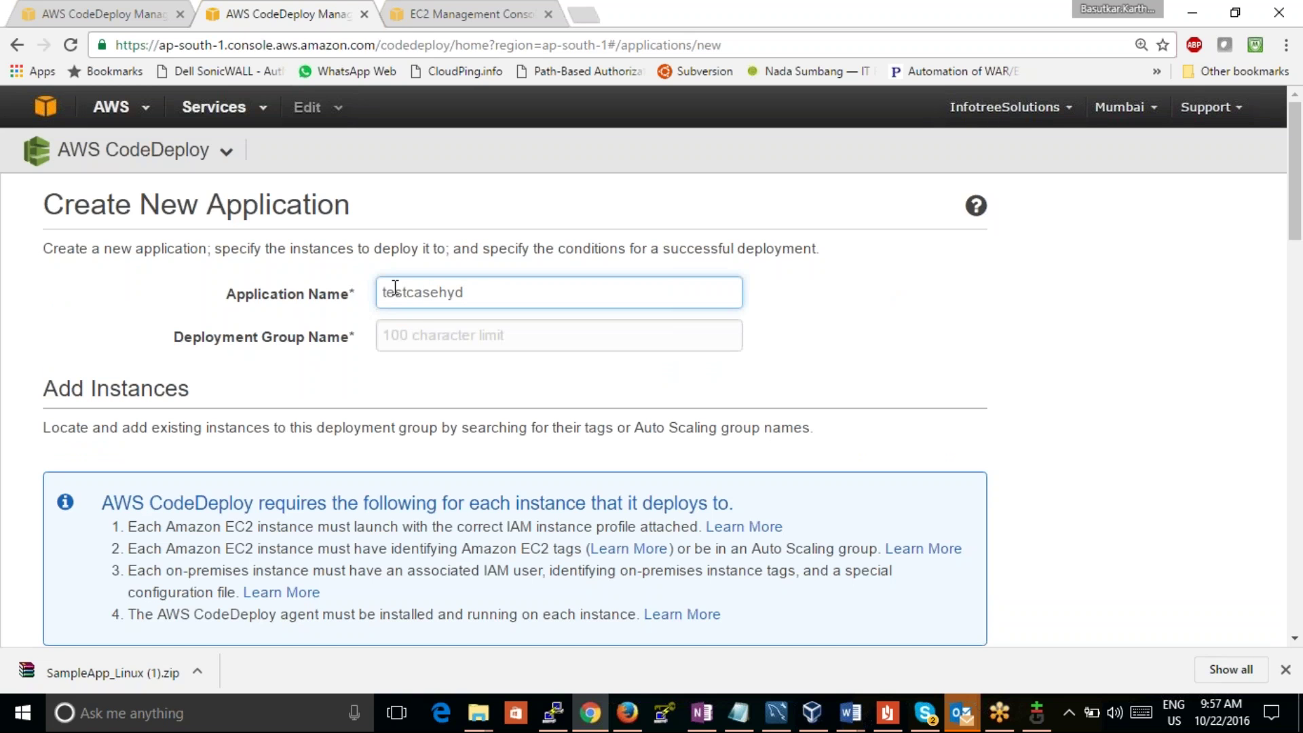
left_click(426, 336)
type("demo")
Step: Target EC2 instances tagged Name = one, leaving the second tag row empty
left_click_drag(1295, 213, 1275, 339)
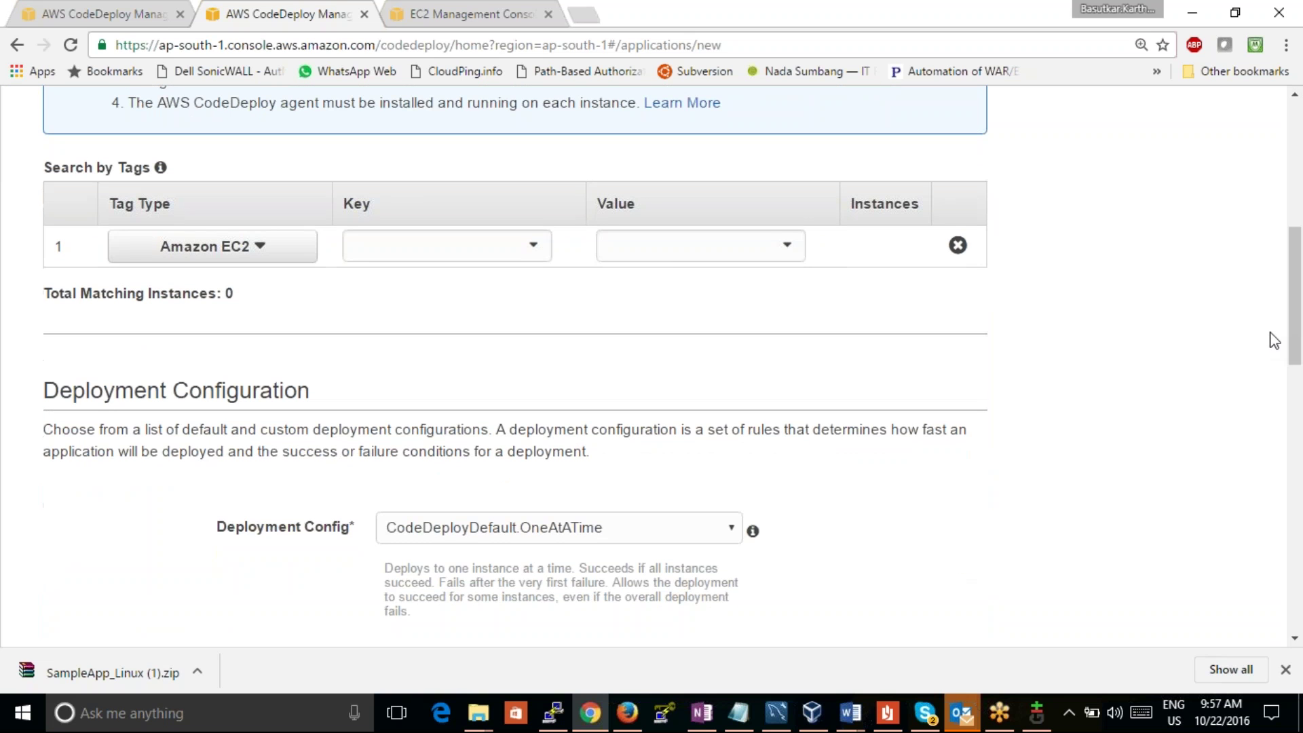
left_click(497, 249)
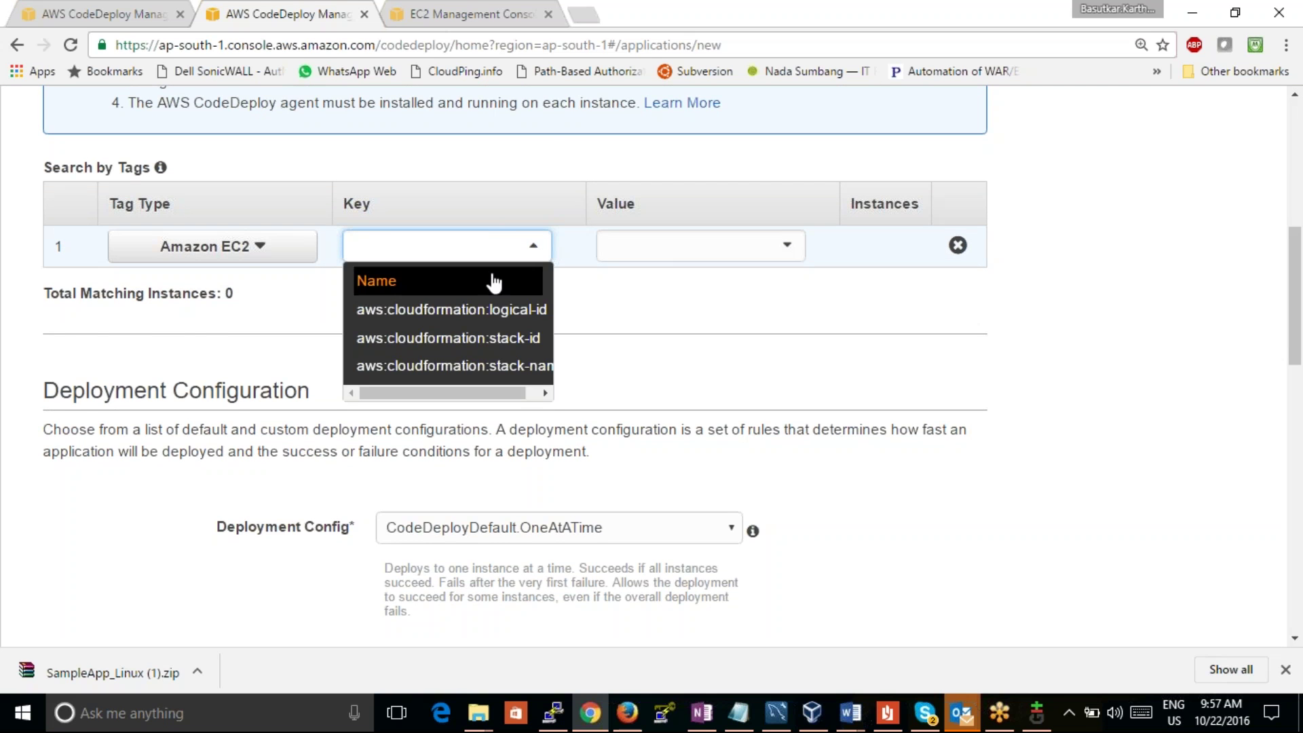
left_click(376, 280)
left_click(780, 245)
left_click(735, 293)
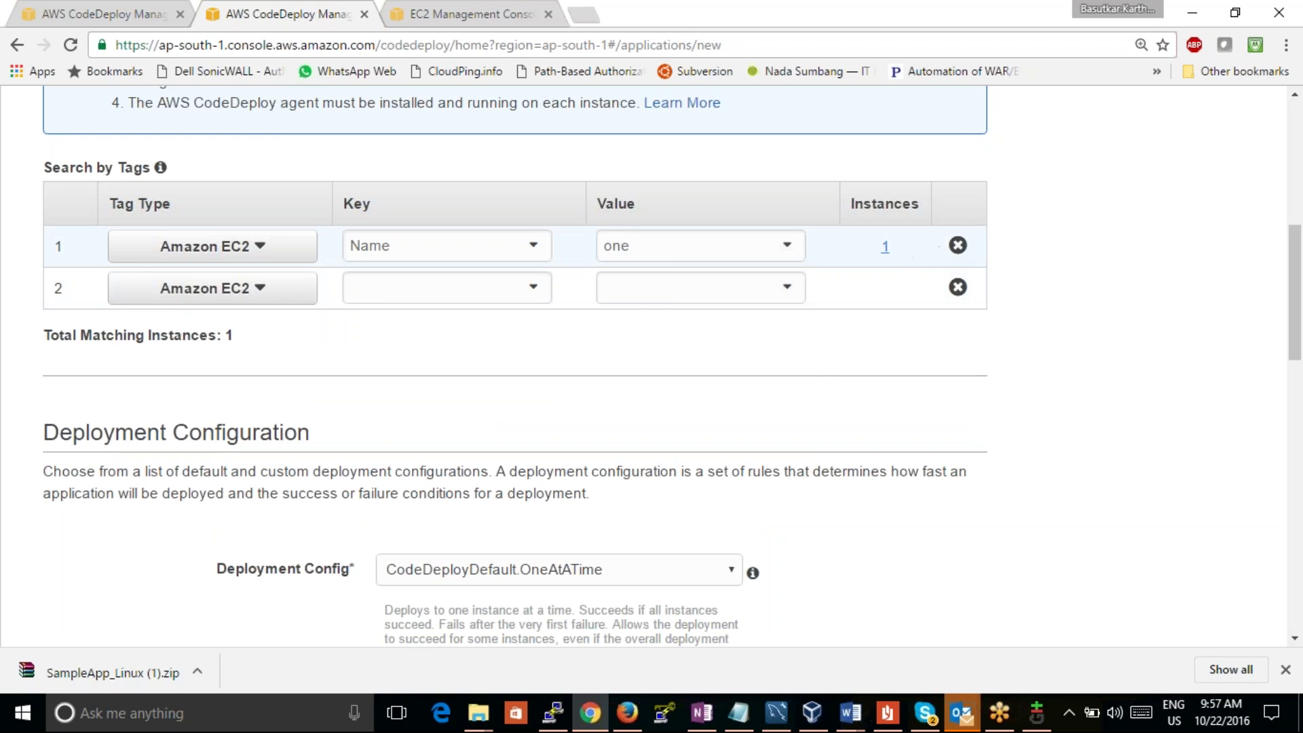
left_click(533, 287)
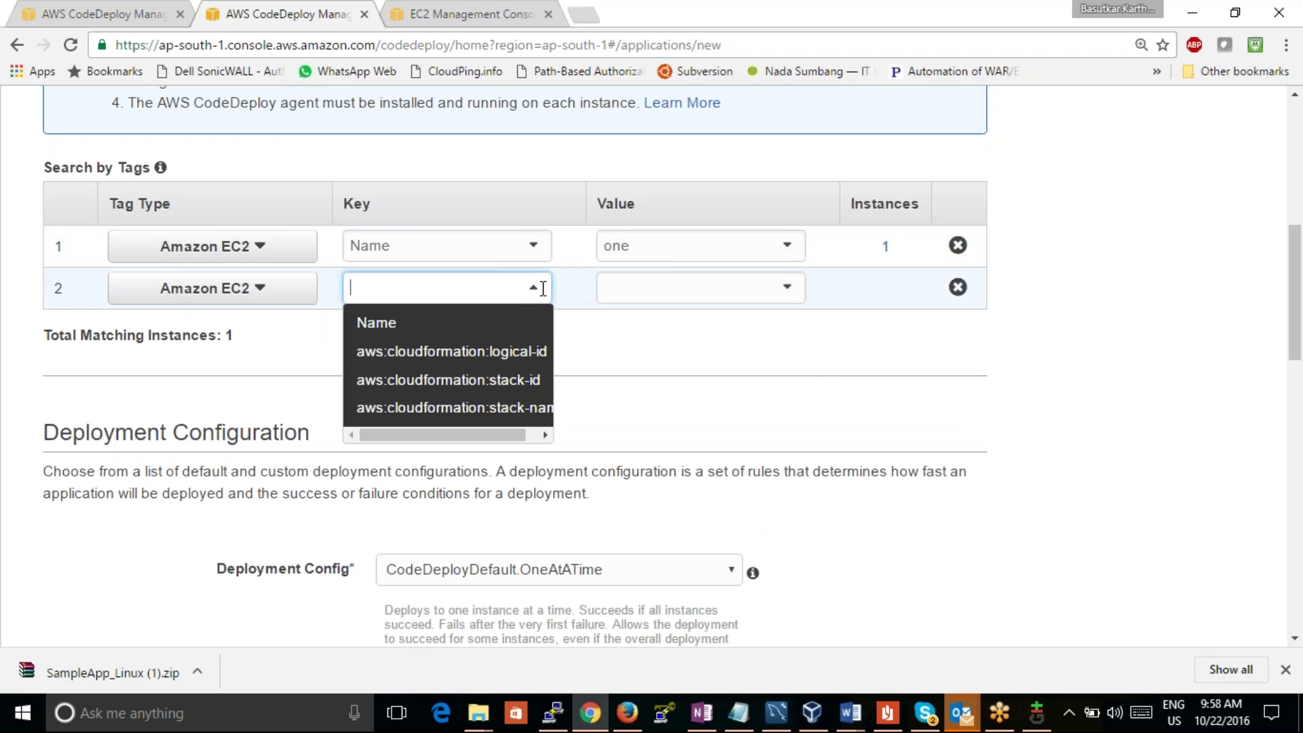
left_click(814, 371)
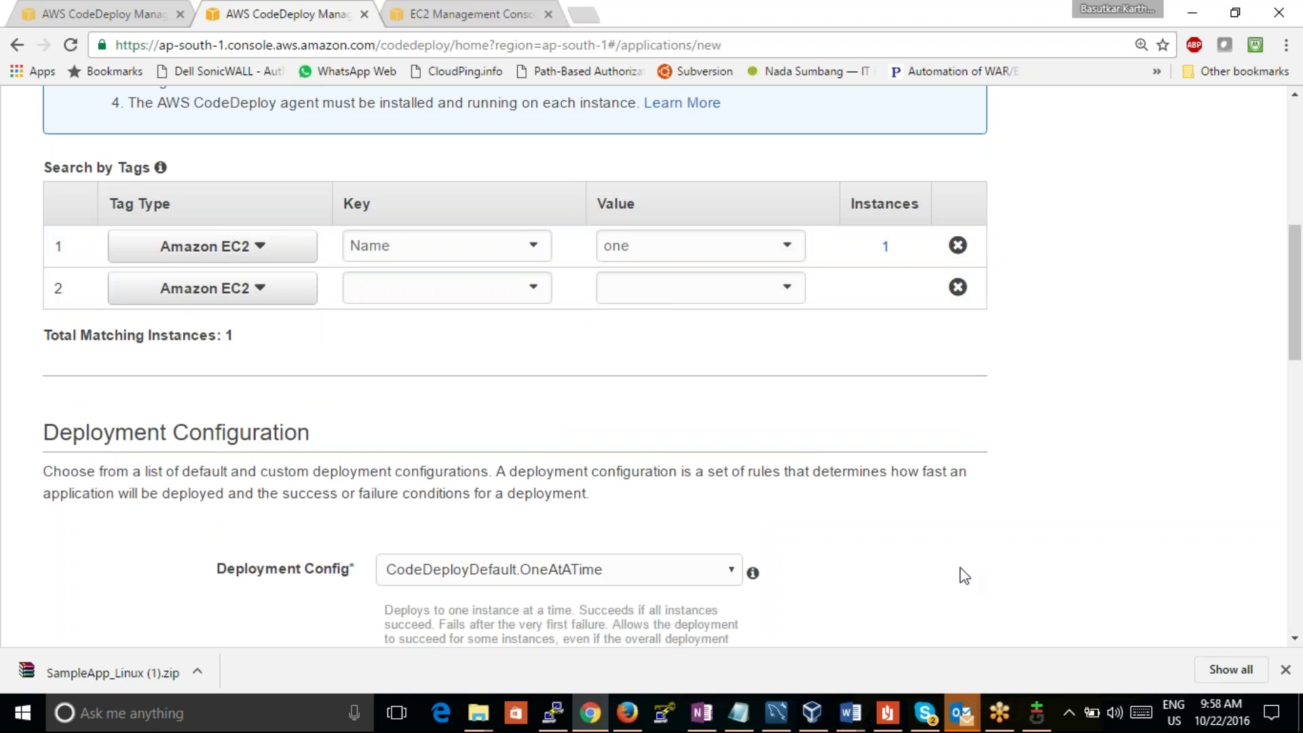
left_click_drag(1297, 284, 1297, 353)
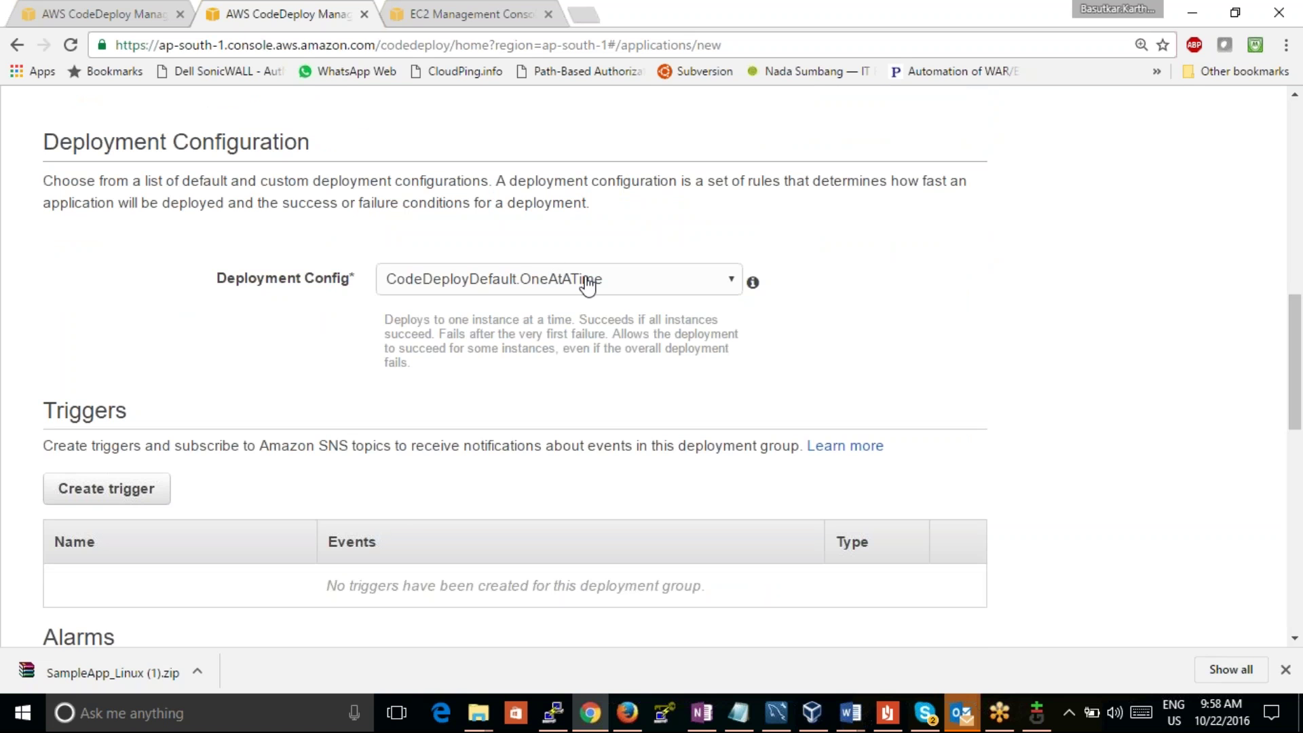
left_click_drag(1297, 329, 1296, 539)
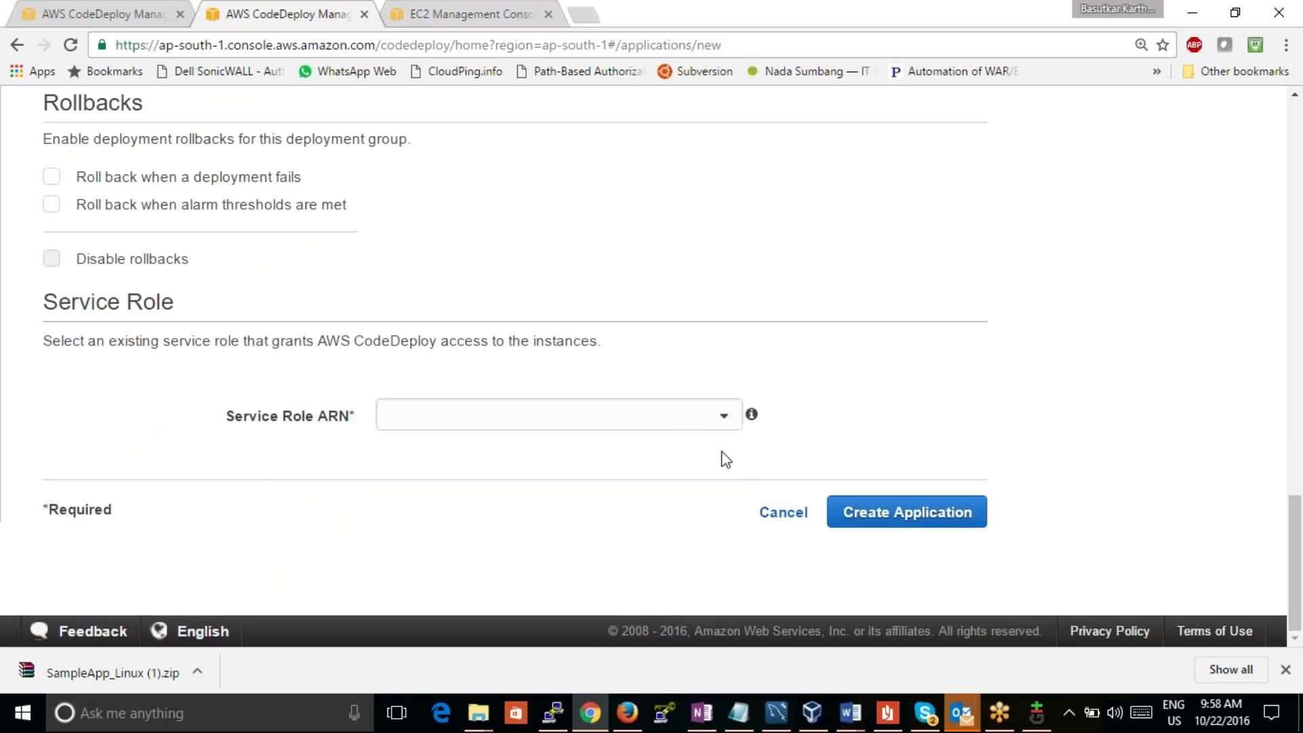
Step: Pick the CodeDeploy instance role as service role and attempt to create the application
left_click(714, 420)
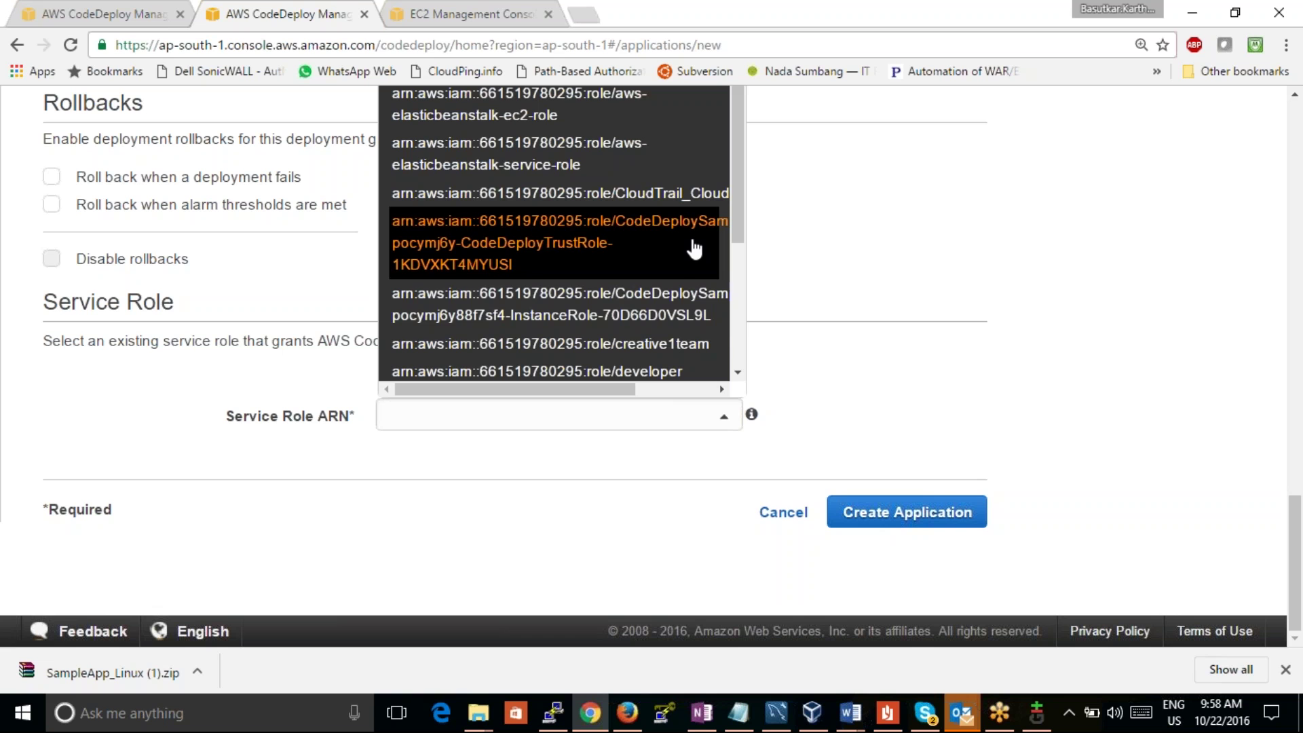
left_click(678, 294)
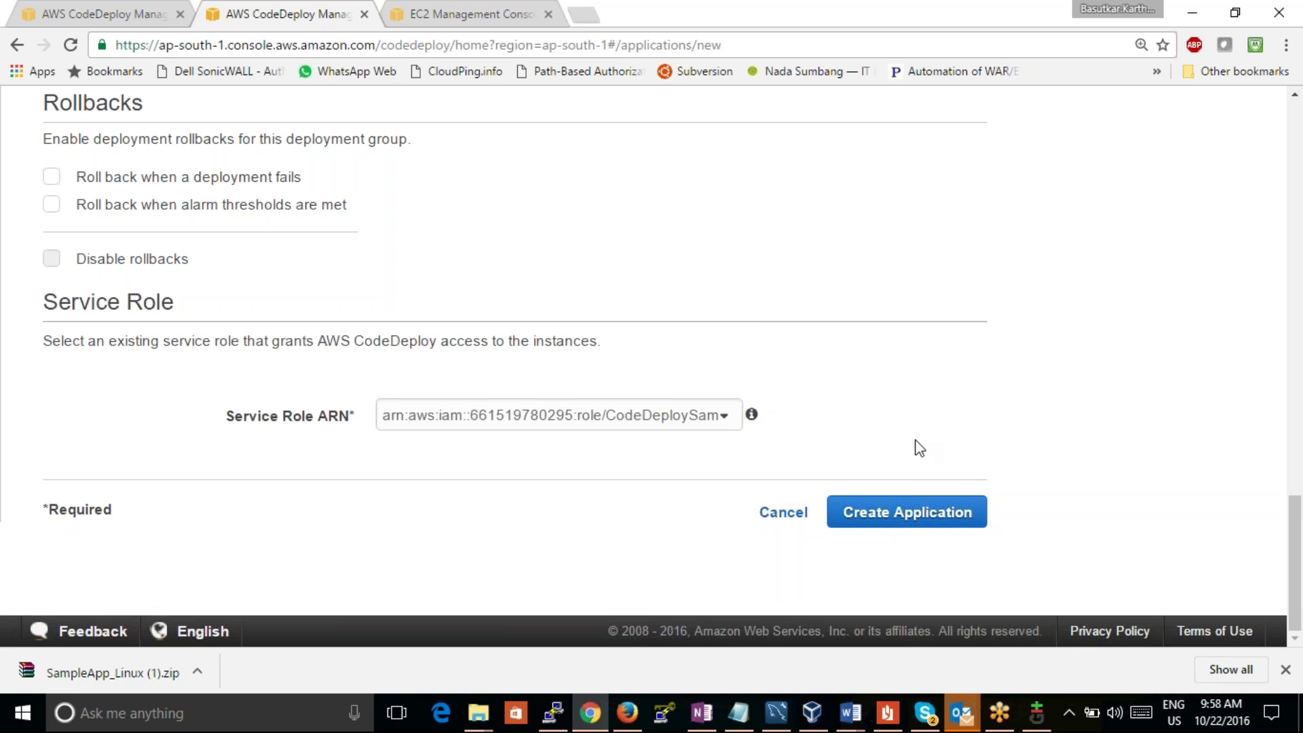
left_click(916, 511)
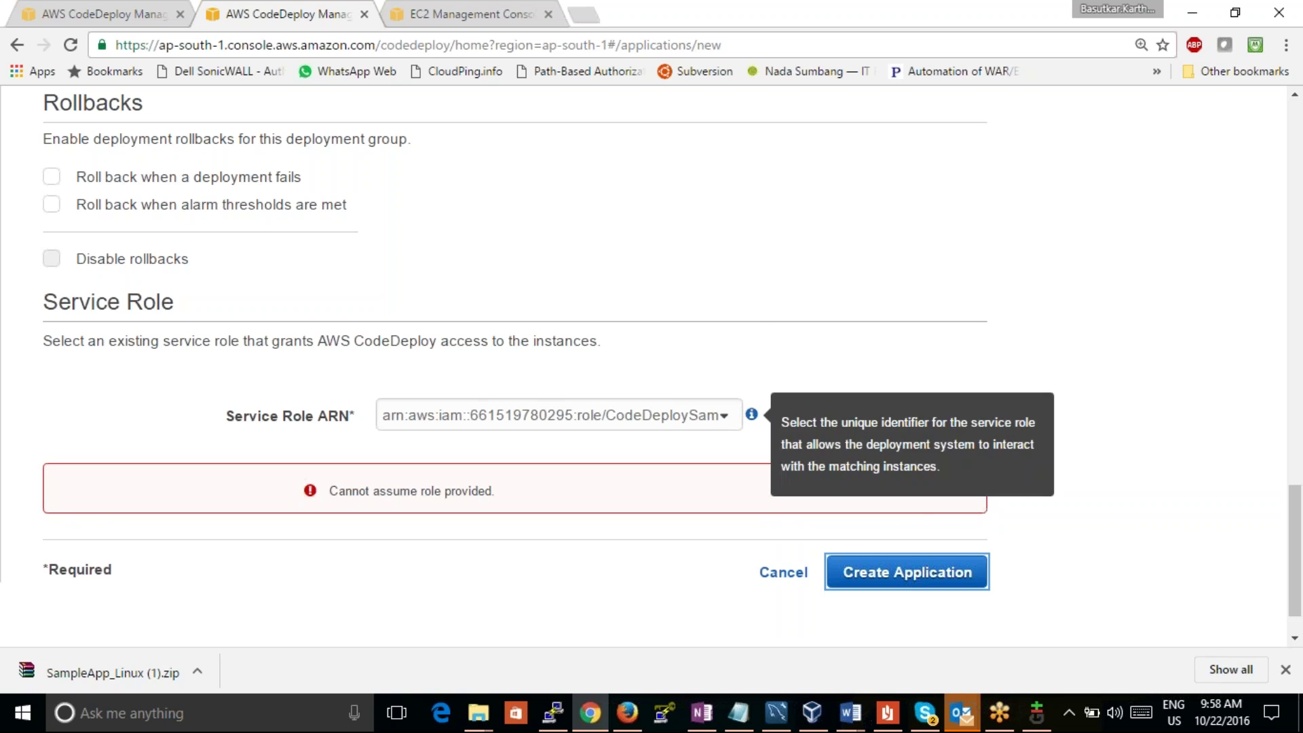
left_click(751, 414)
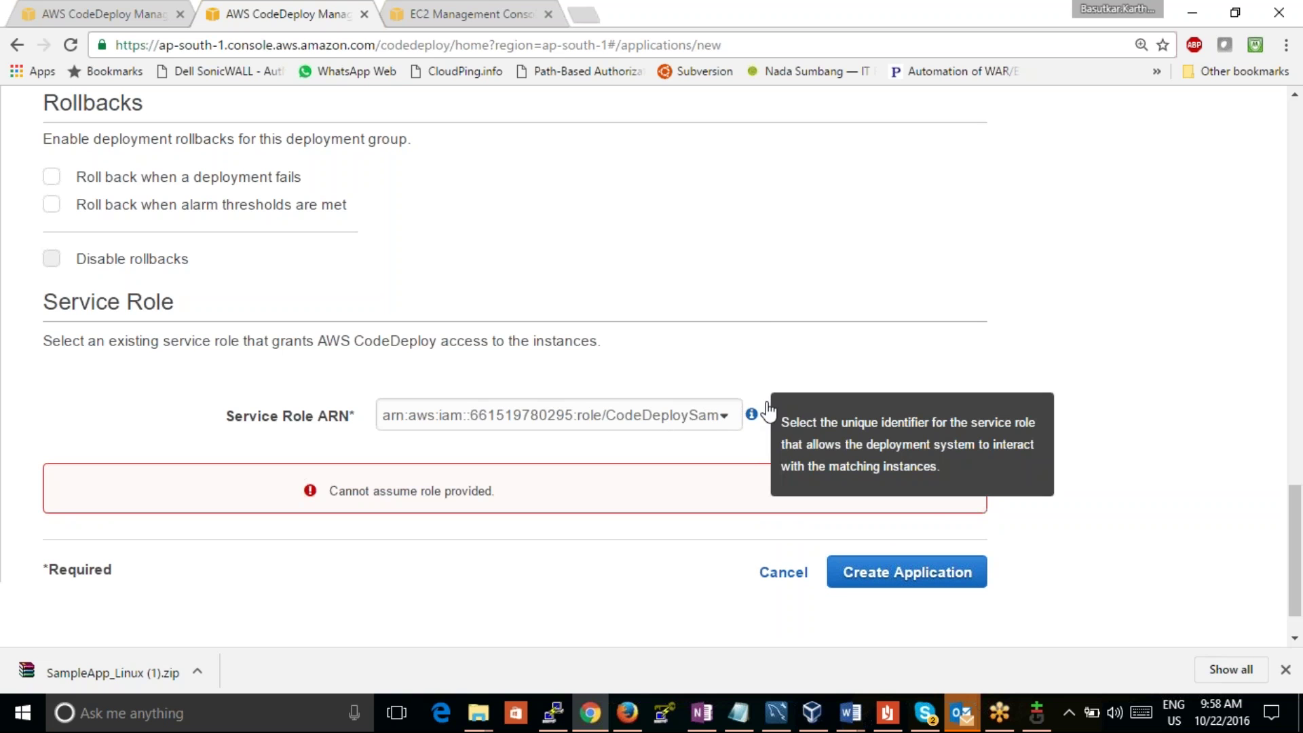
left_click(725, 421)
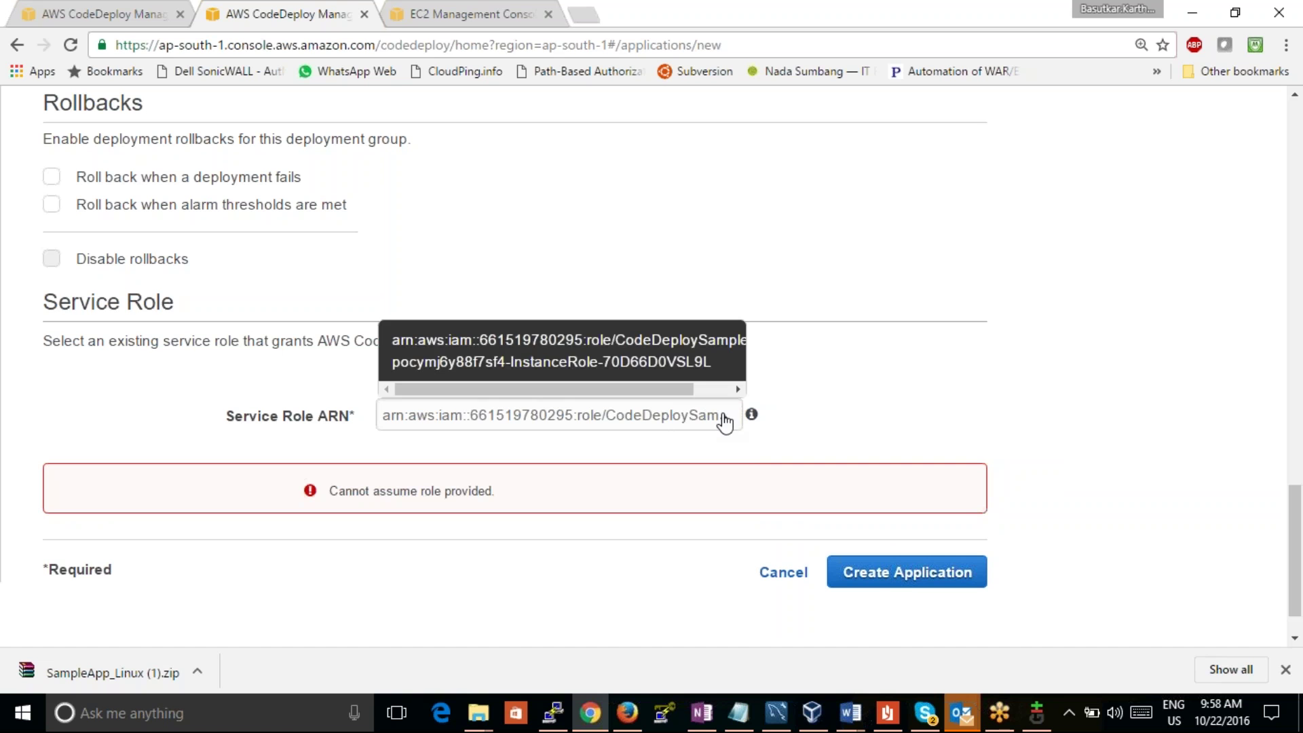
left_click(695, 365)
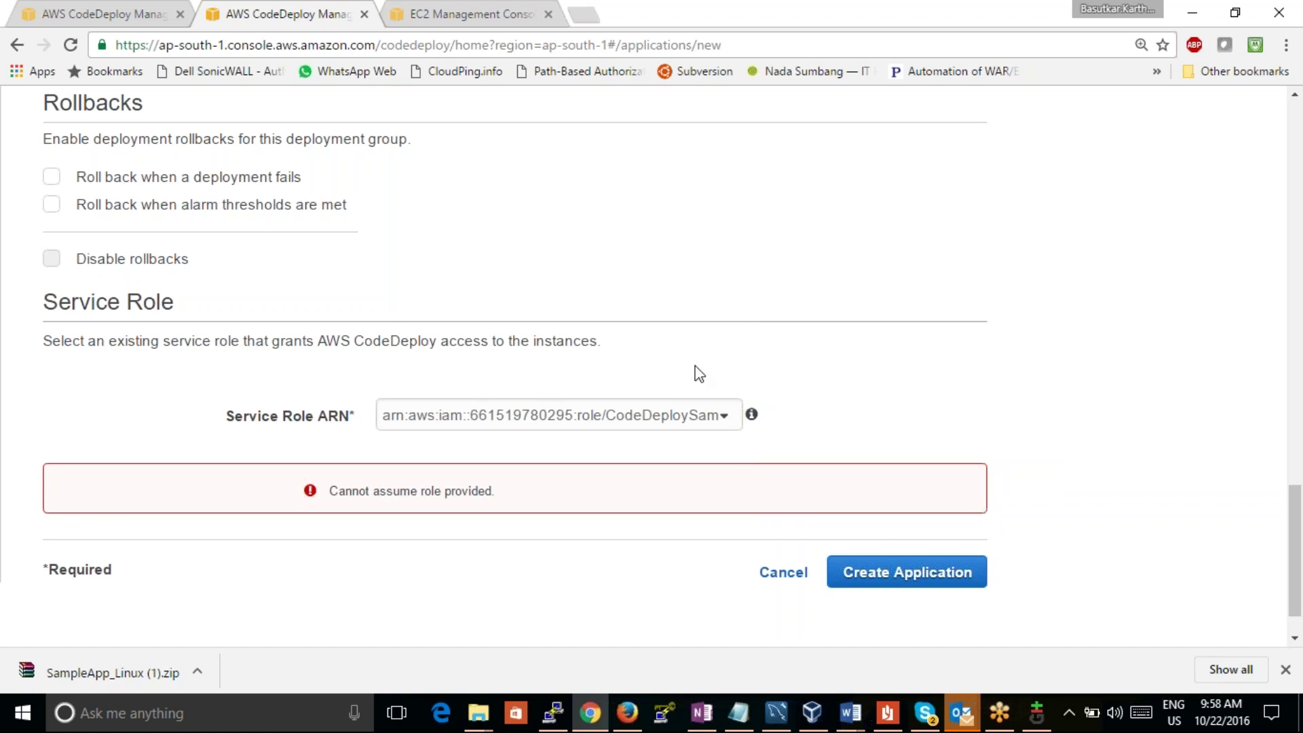
Step: Clear the service role field, briefly try the CloudTrail role, then empty it again
left_click(691, 416)
key("ctrl+a")
key("BackSpace")
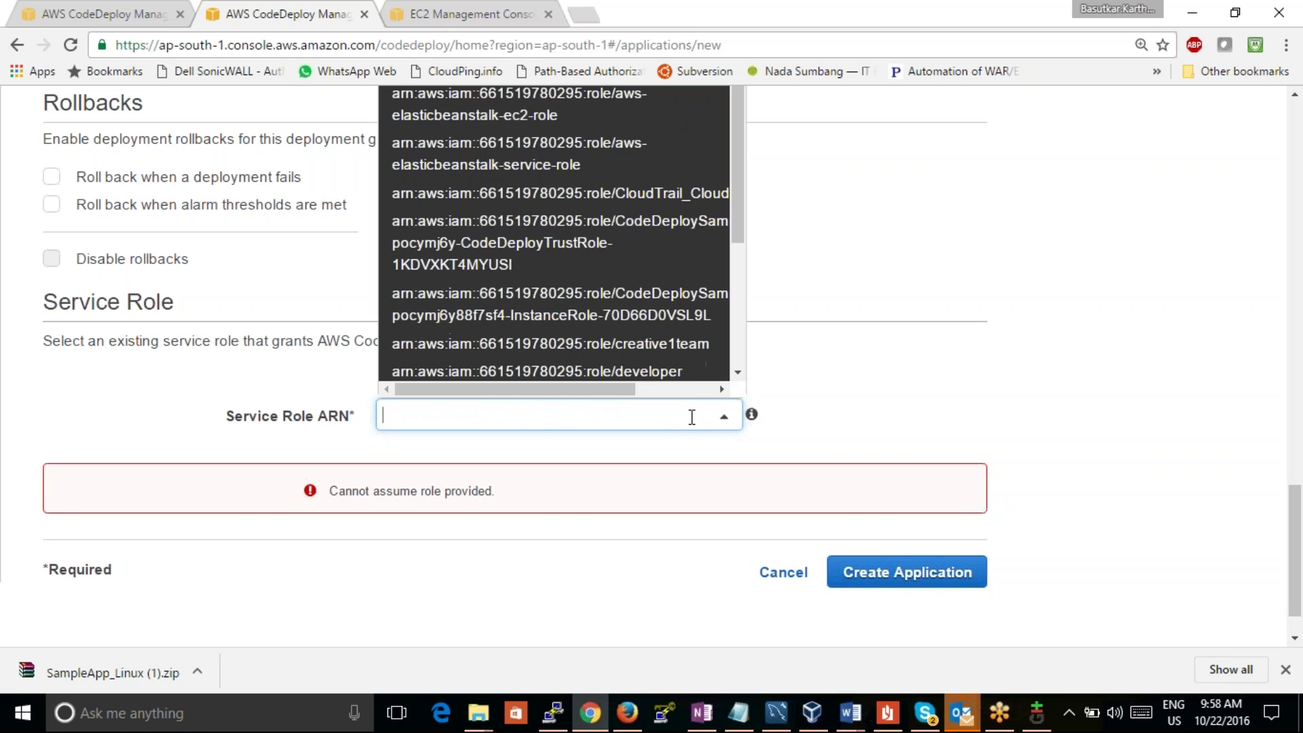
left_click(619, 201)
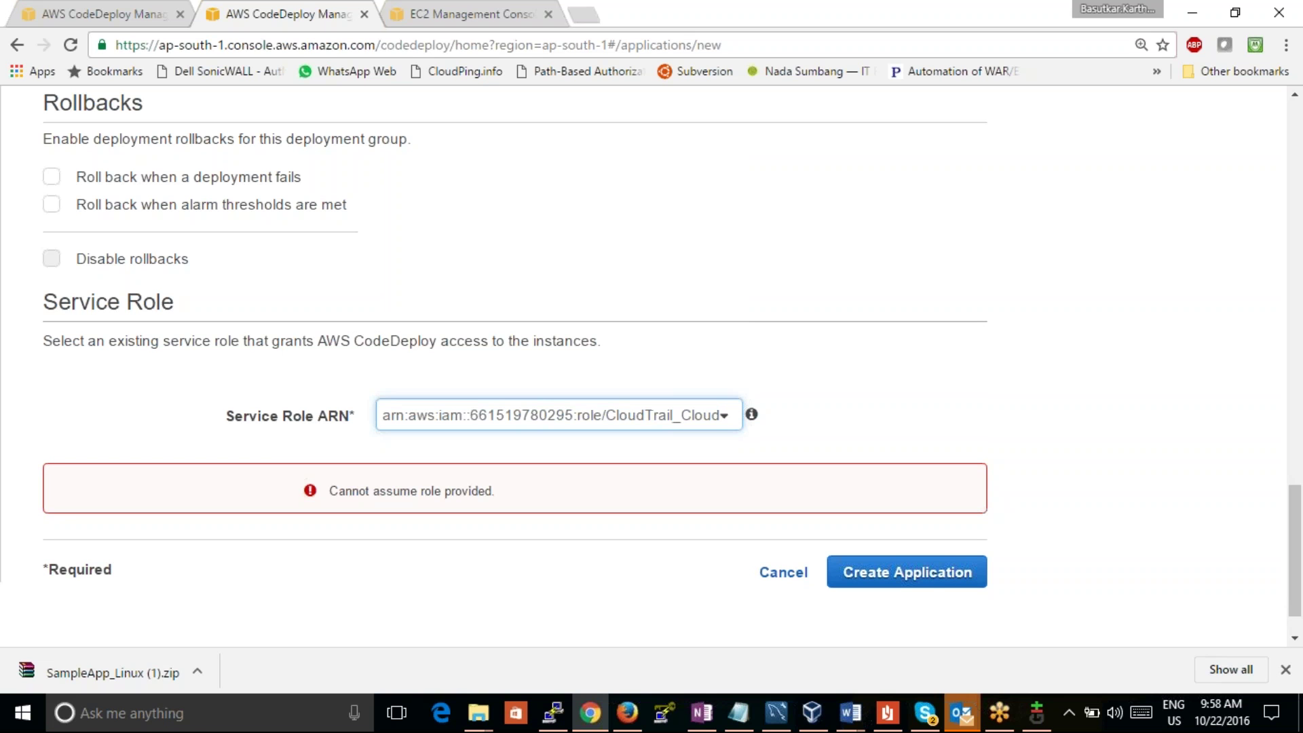
double_click(707, 414)
key("BackSpace")
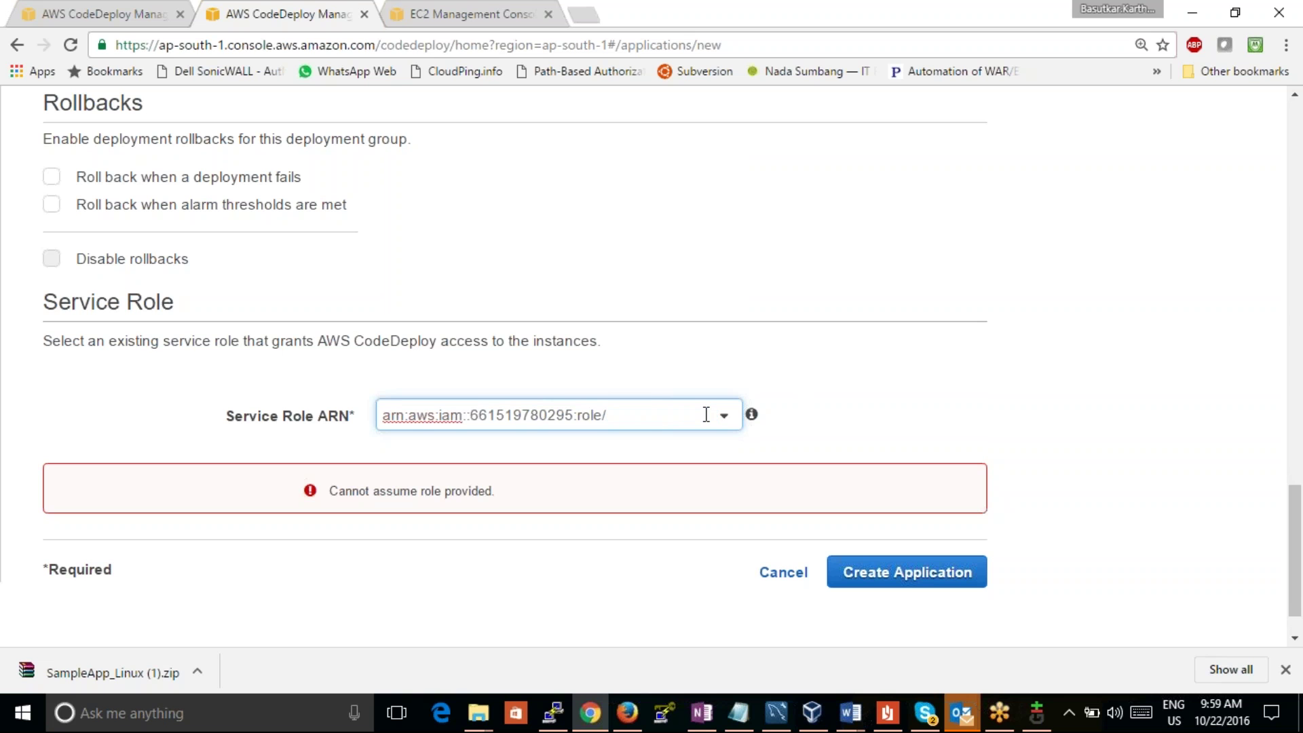
key("ctrl+a")
key("BackSpace")
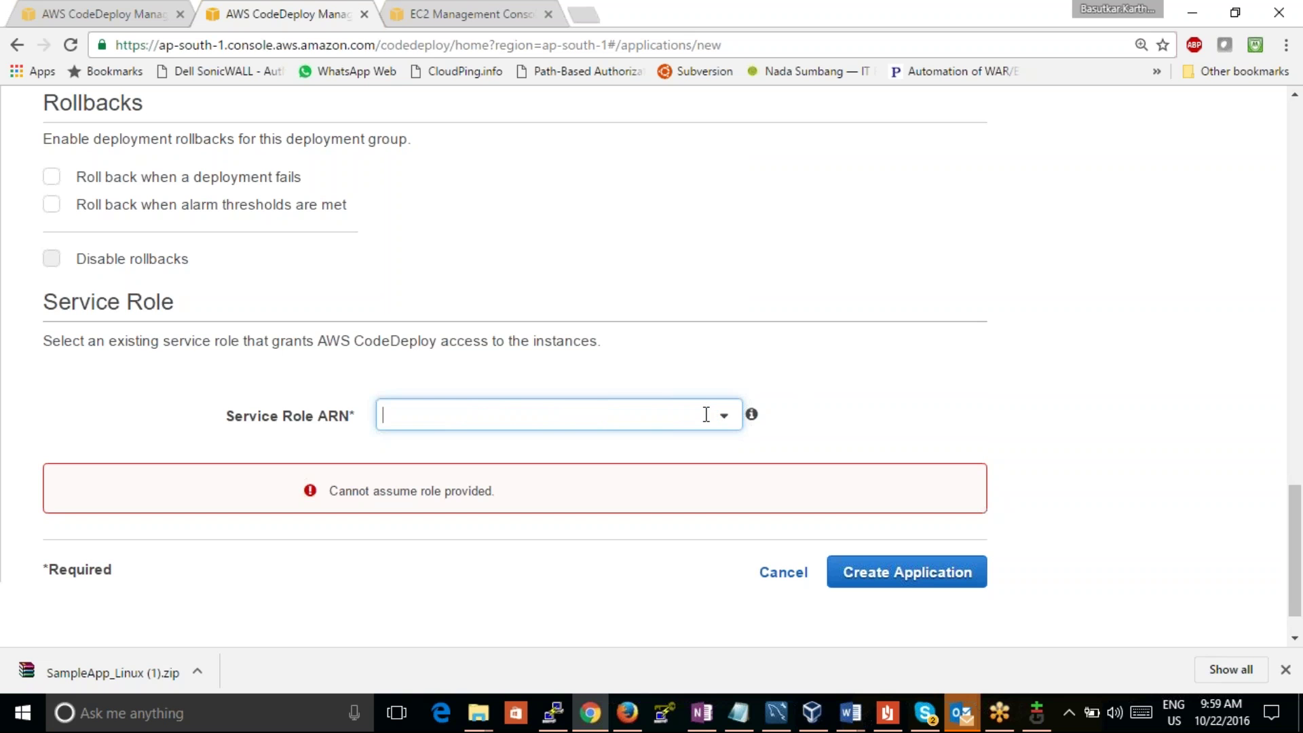
Step: Choose the CodeDeploy trust role ARN as service role and create the application
left_click(724, 426)
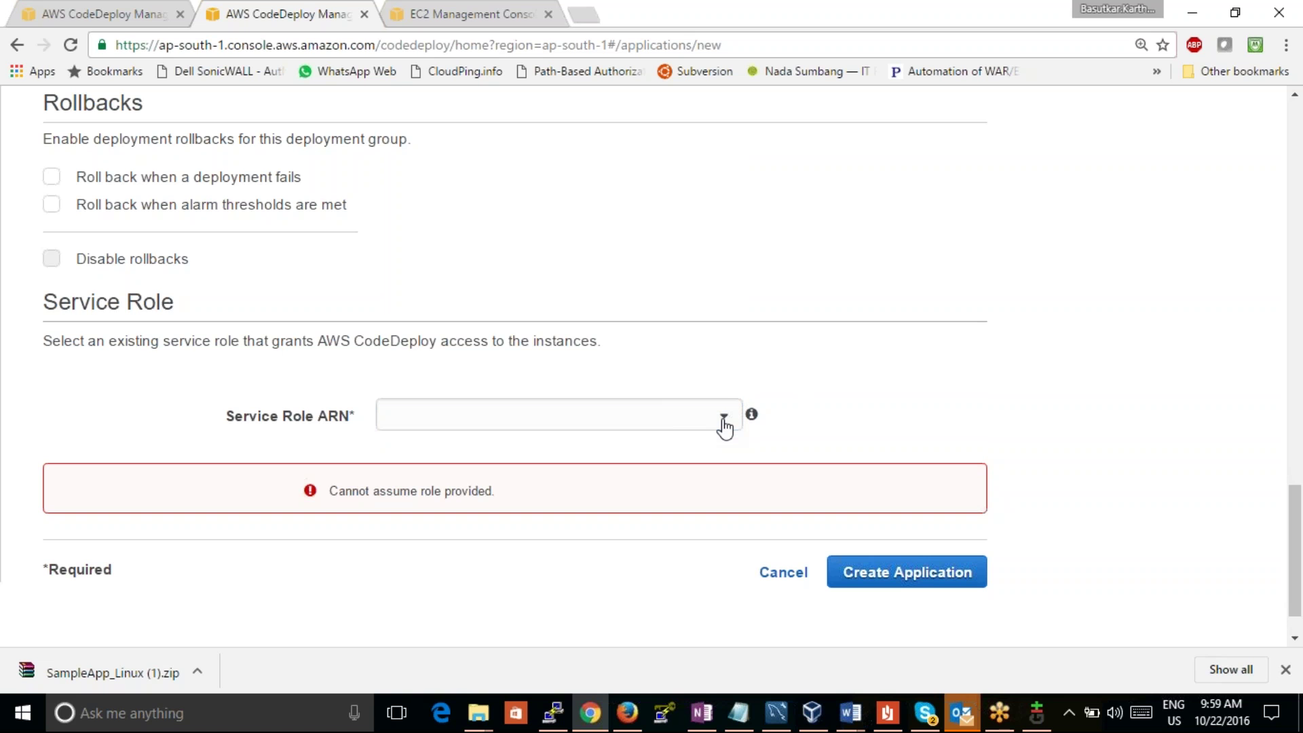
left_click(724, 426)
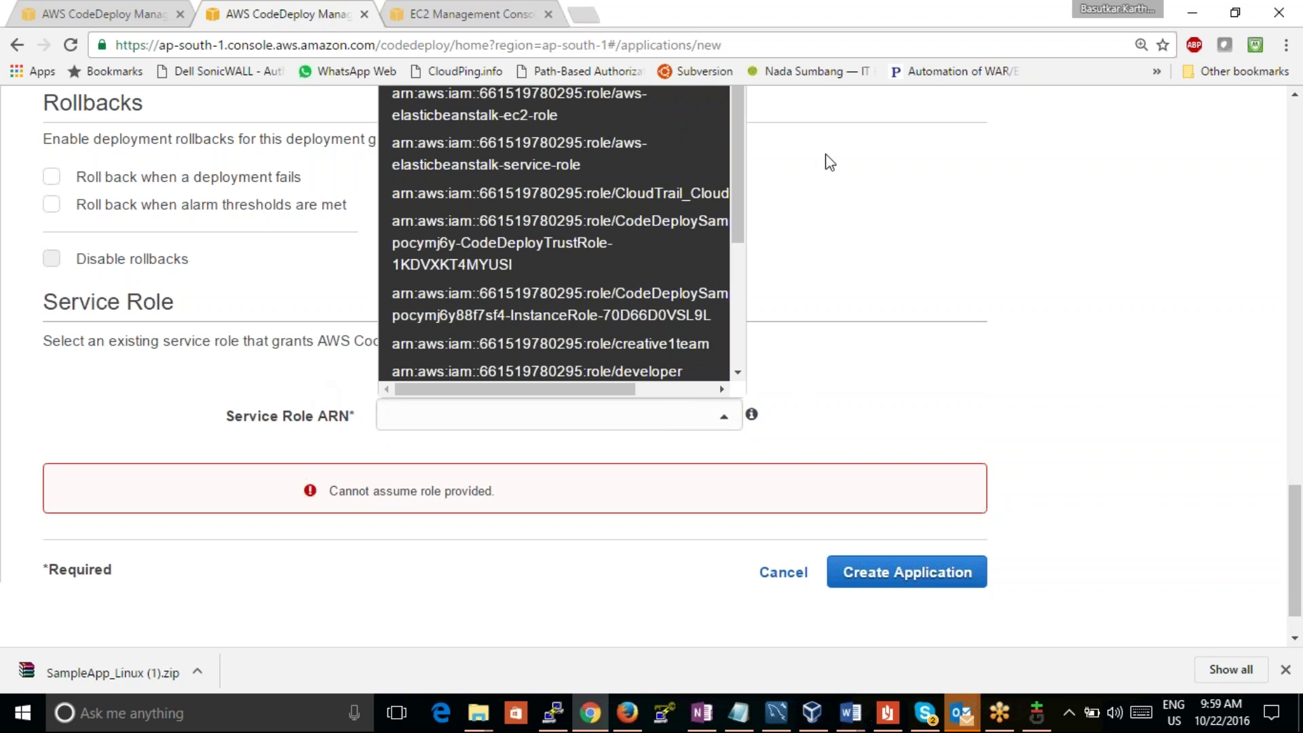
left_click_drag(834, 228, 803, 384)
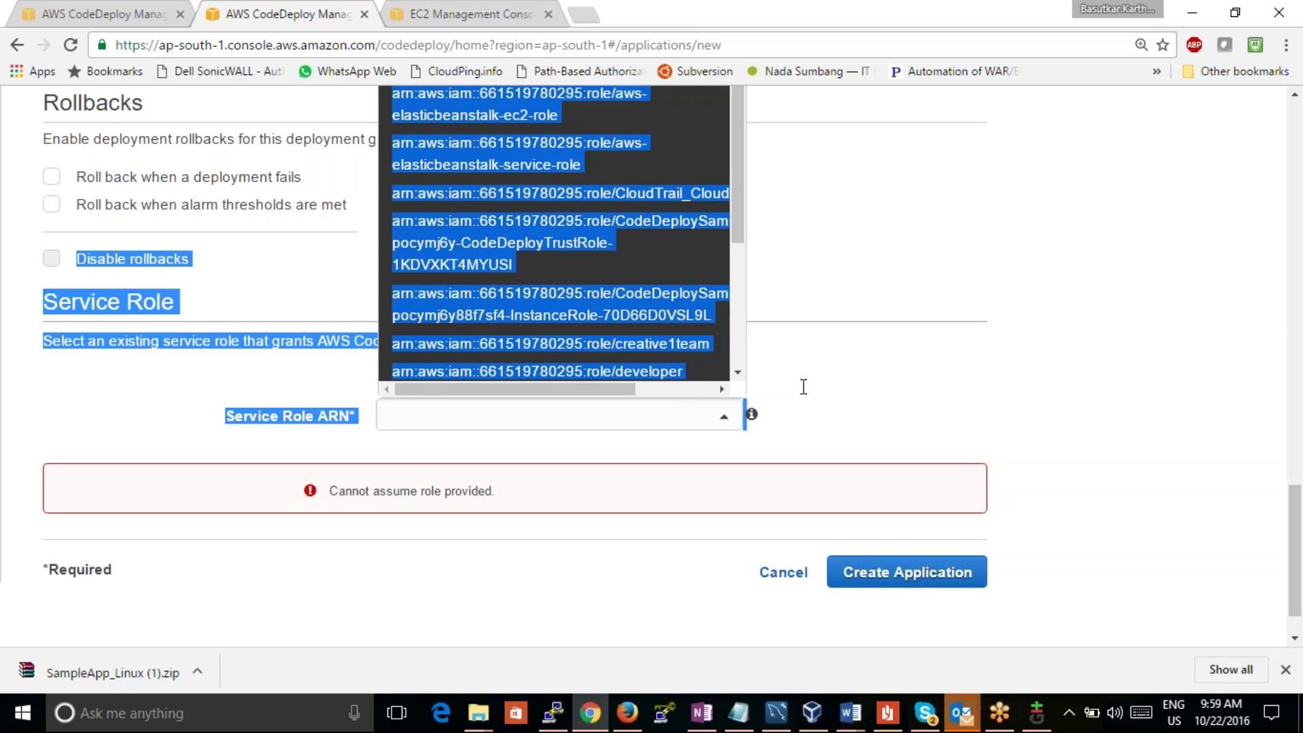
left_click(807, 385)
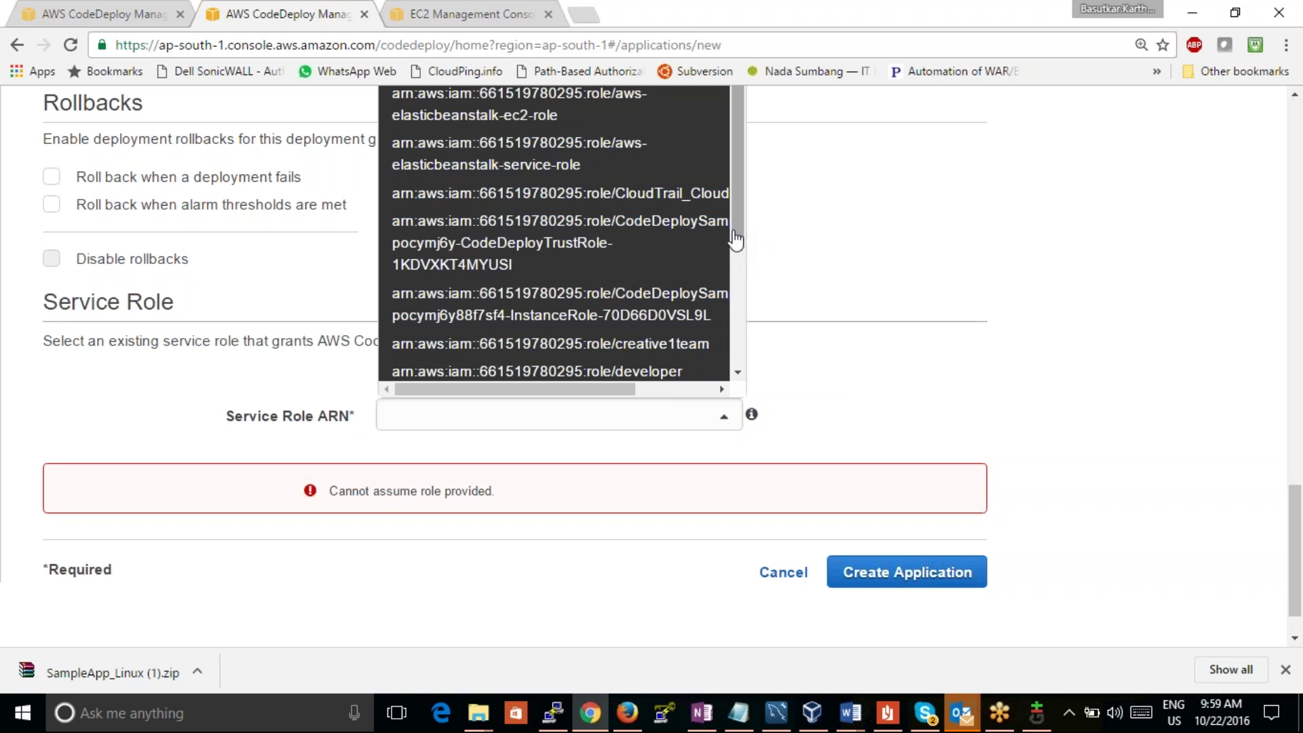
left_click(541, 241)
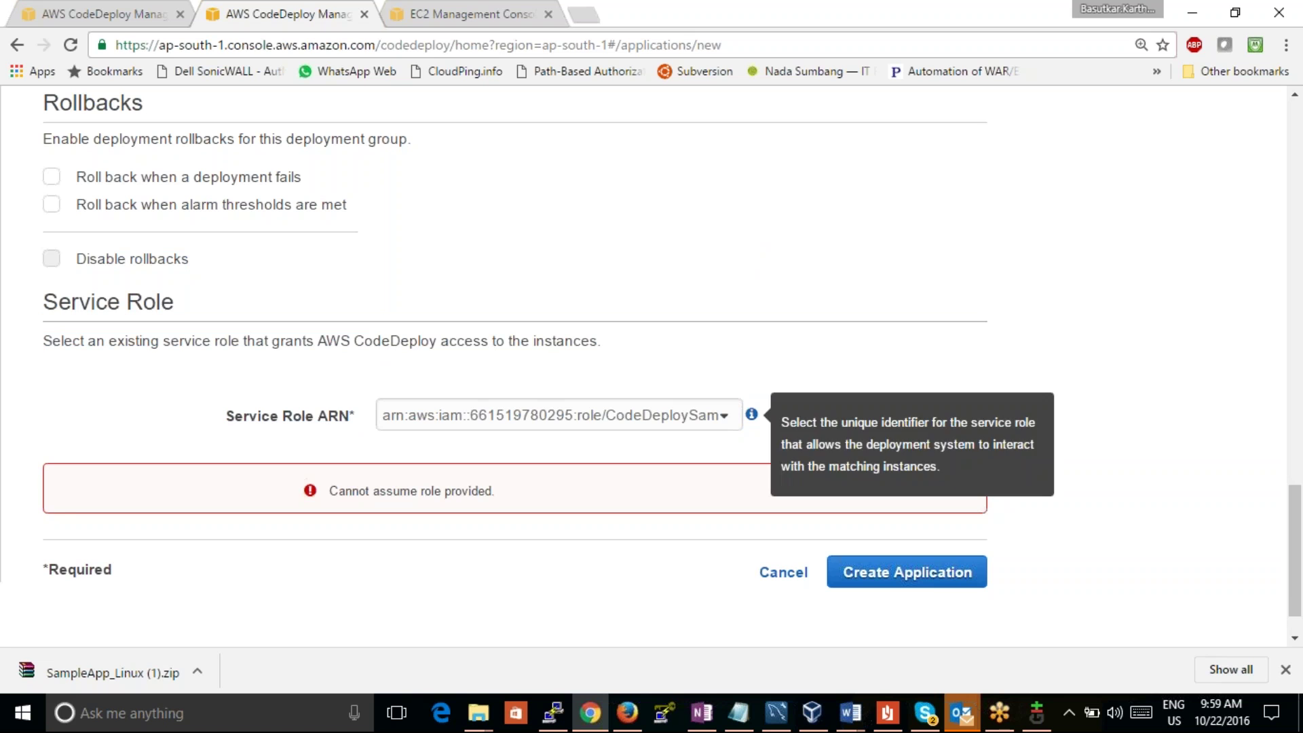
left_click(908, 572)
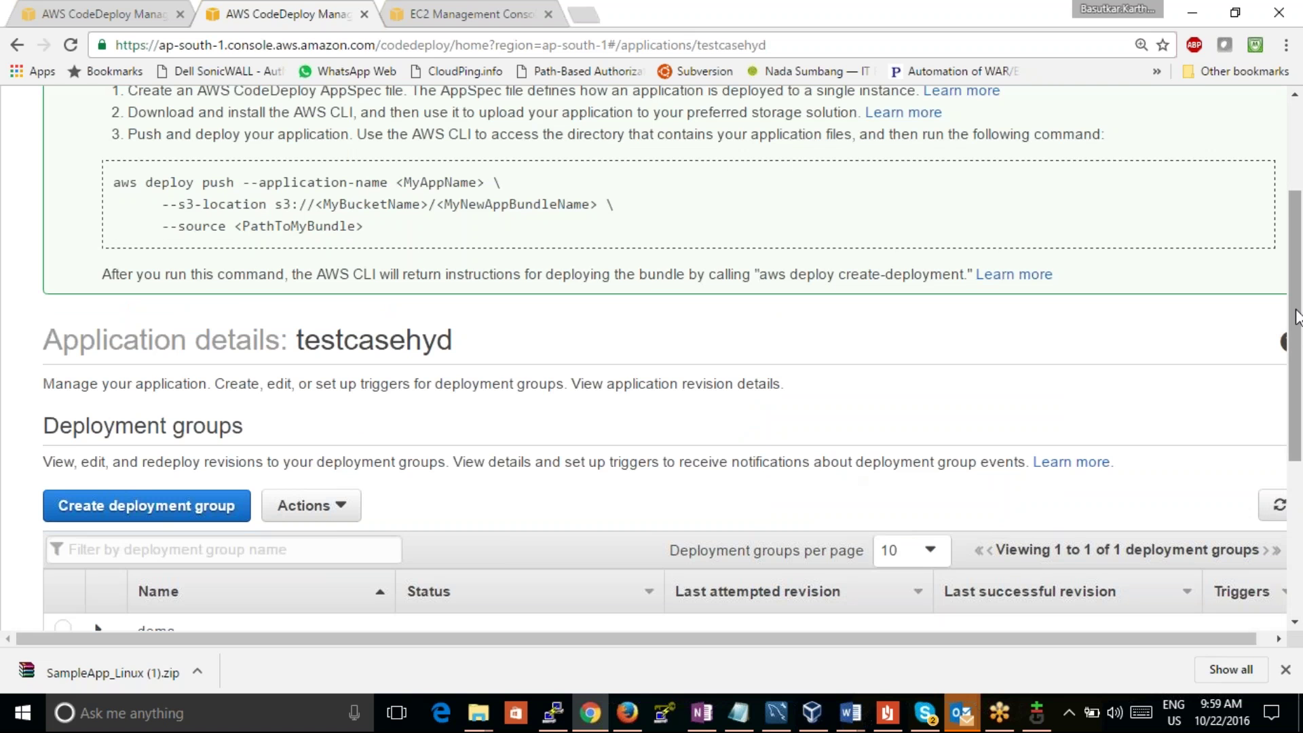
Step: Expand and refresh the testcasehyd application's Revisions list
scroll(1298, 487, "down", 5)
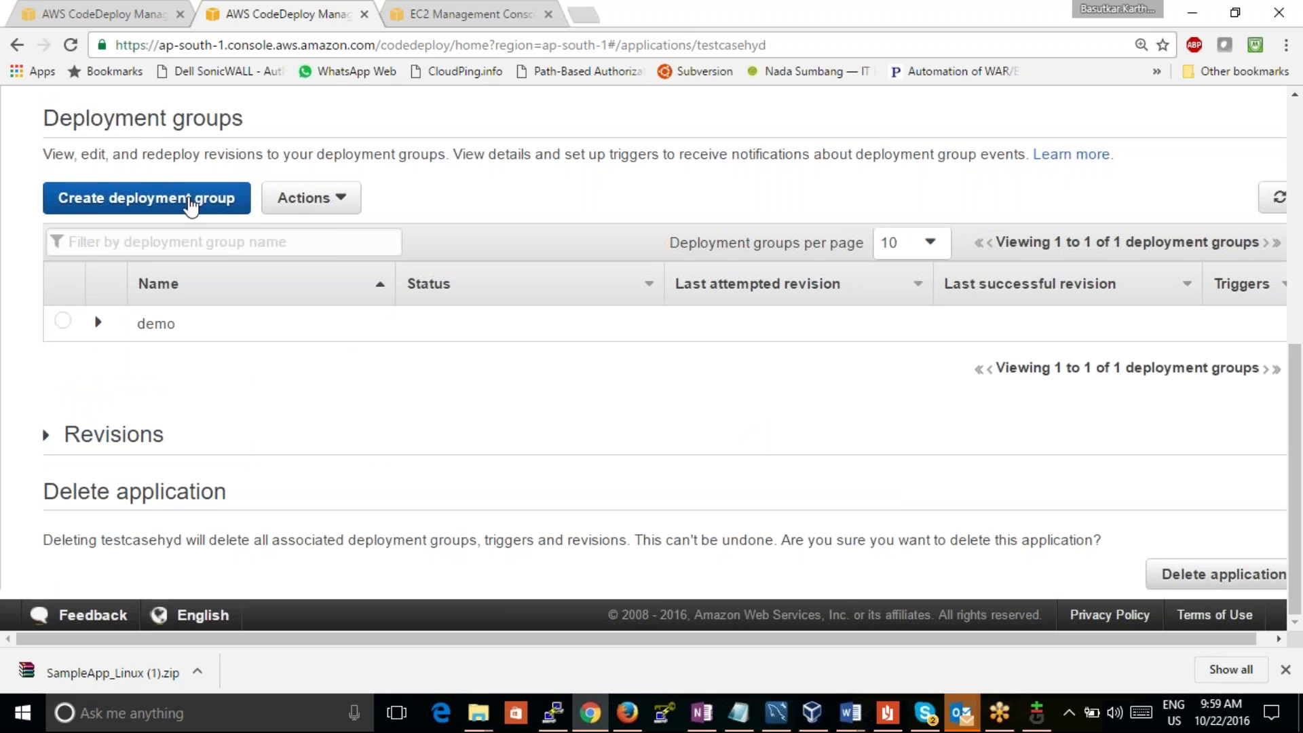
left_click(139, 435)
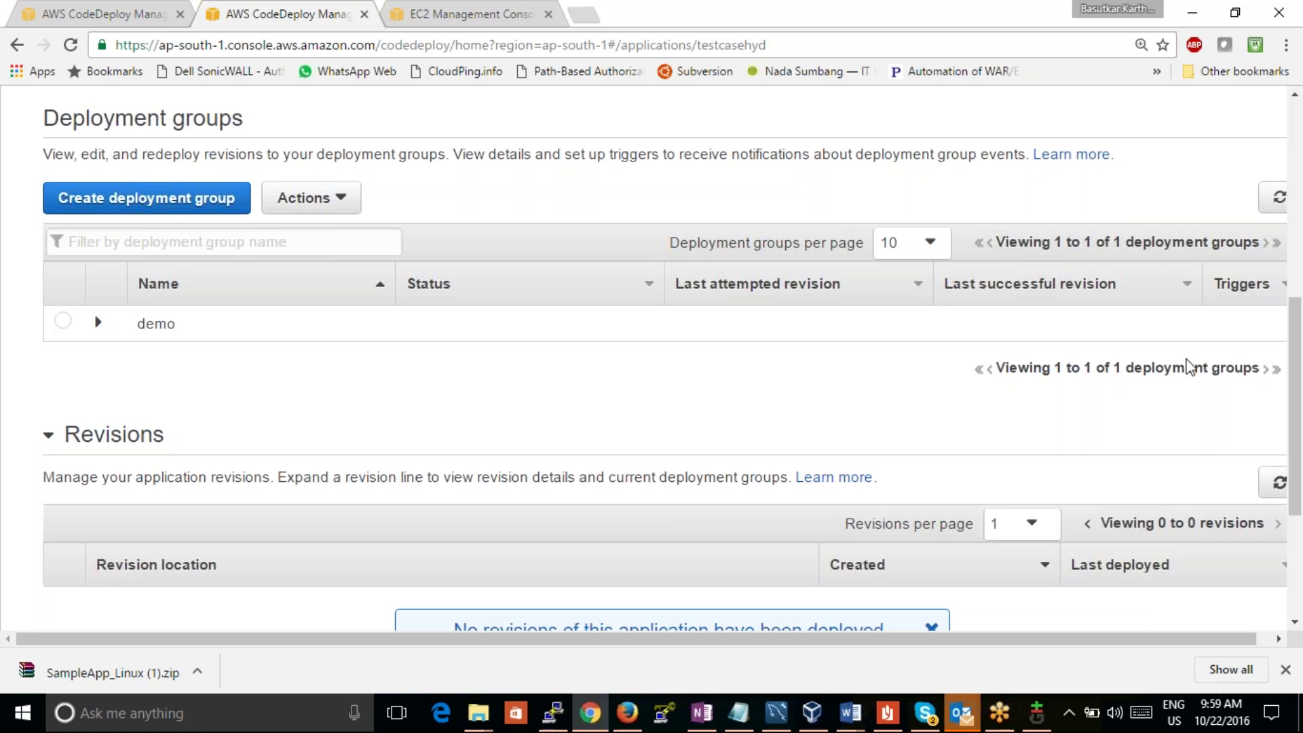
scroll(1293, 446, "down", 3)
left_click_drag(1293, 446, 1279, 394)
left_click(1276, 372)
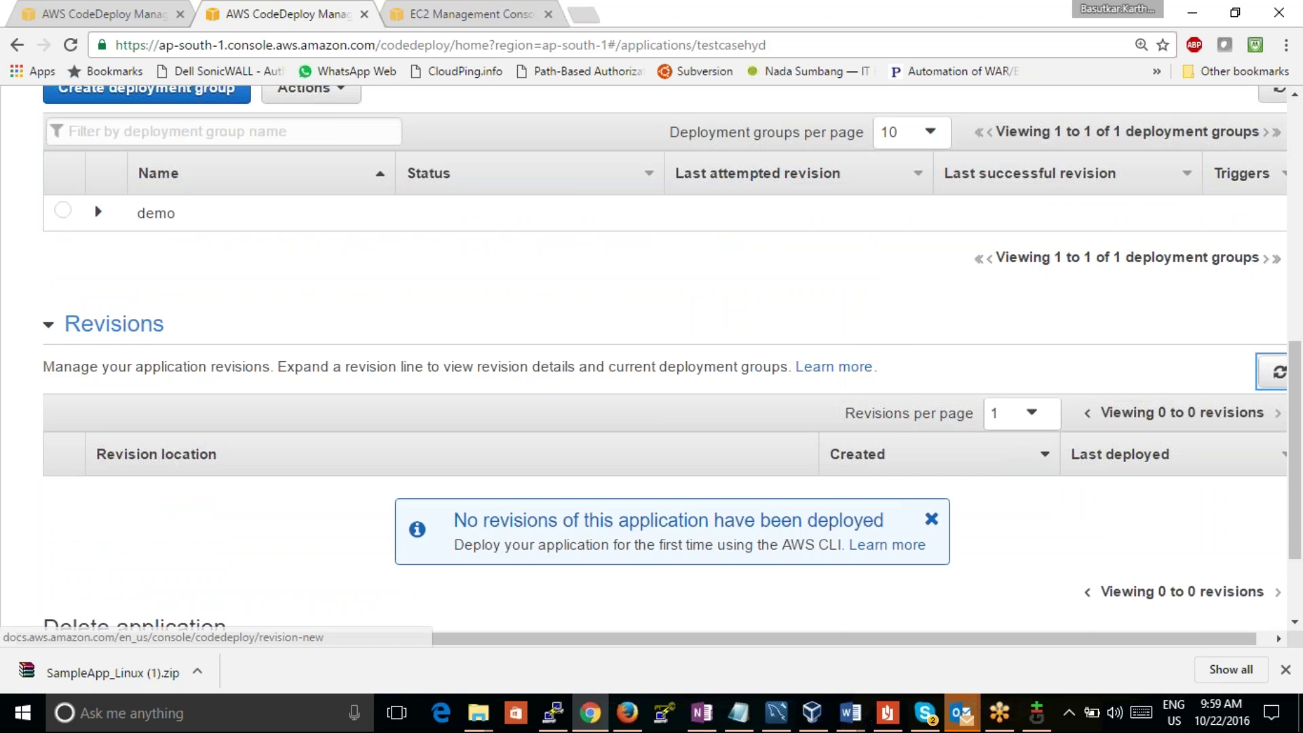
left_click_drag(1284, 393, 1285, 316)
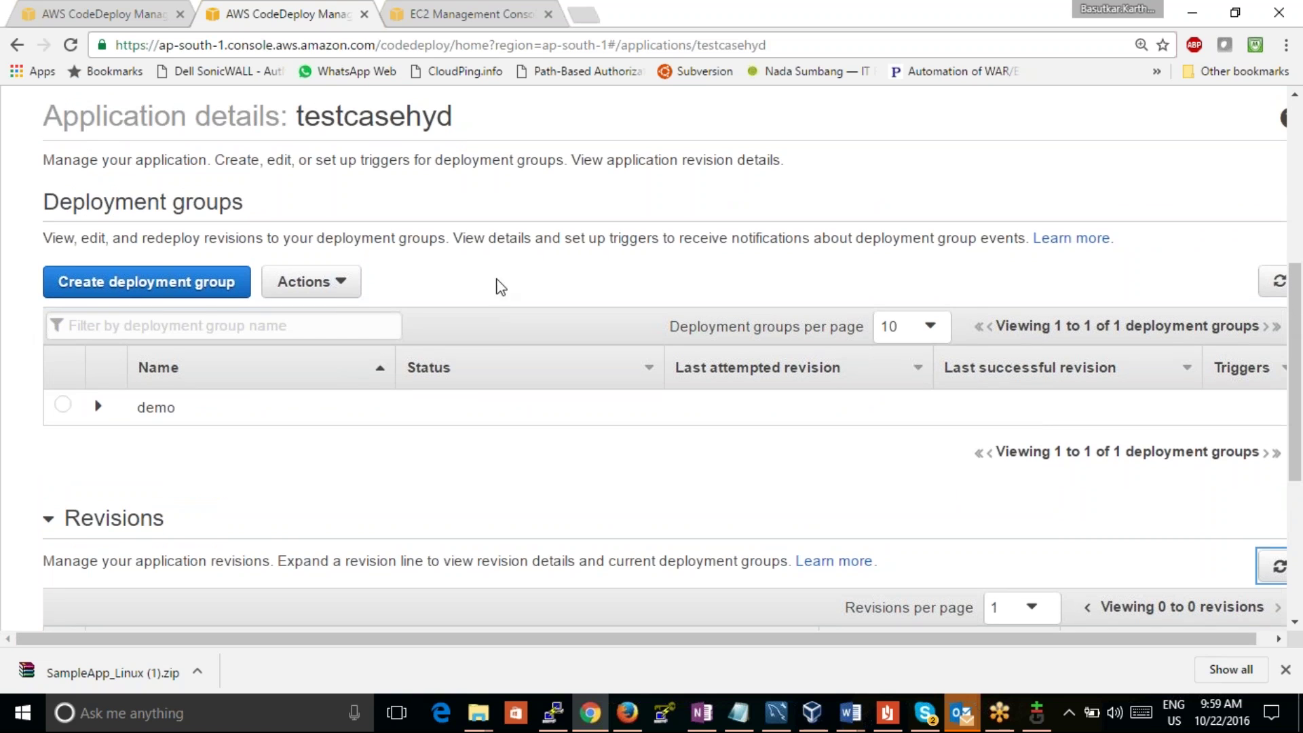
Step: Dismiss the deployment group Actions menu and switch to the failed deployment tab
left_click(305, 281)
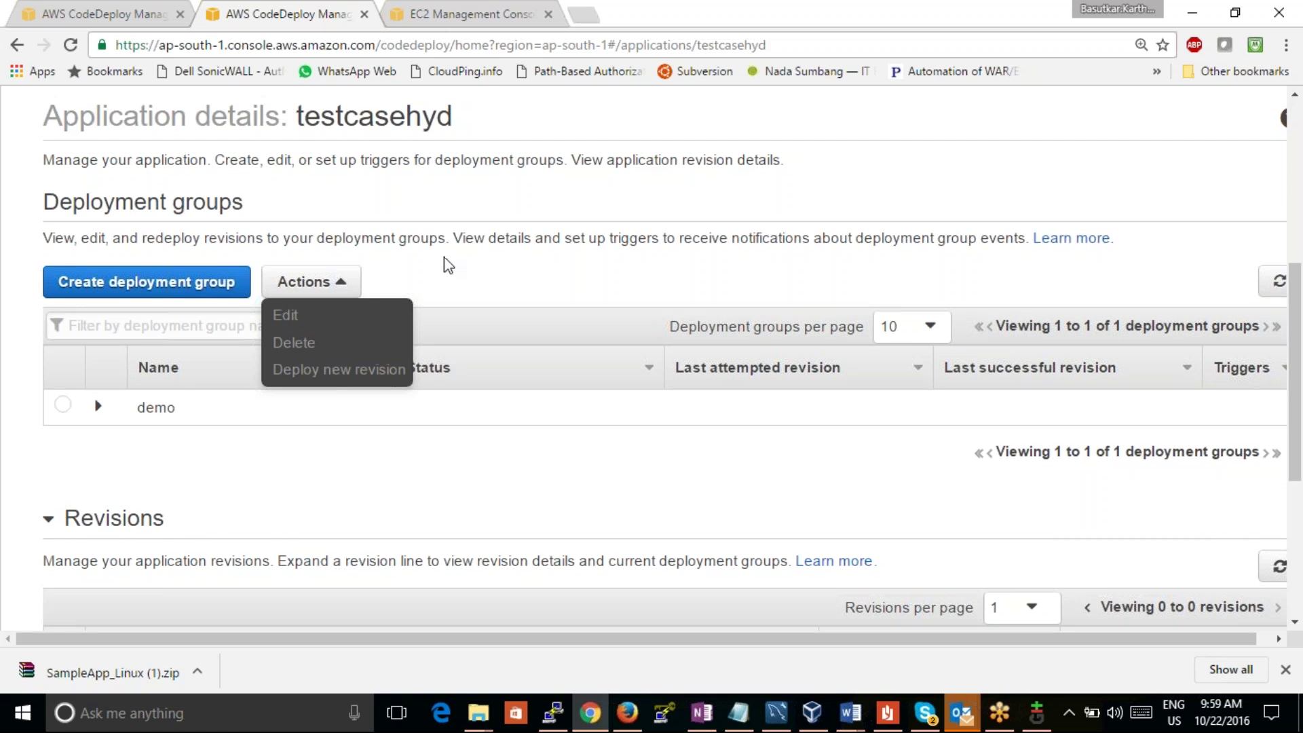
left_click(204, 407)
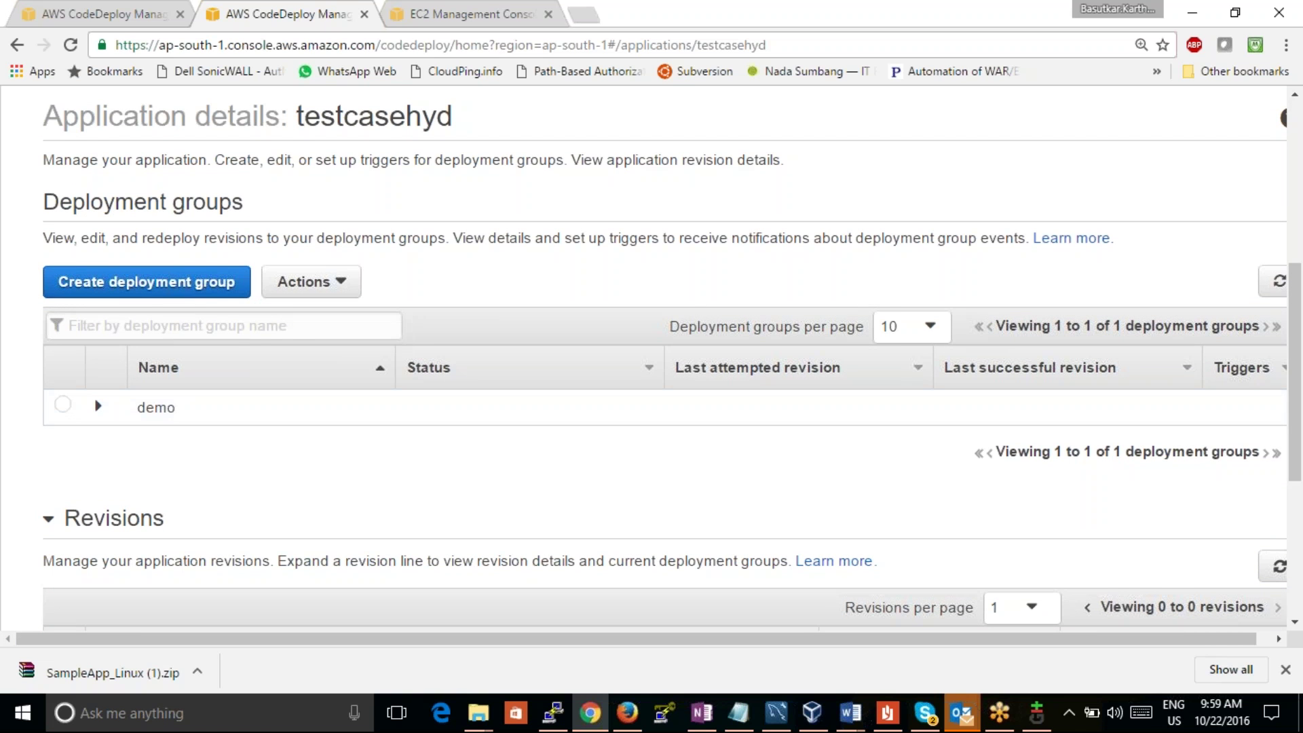
left_click(129, 15)
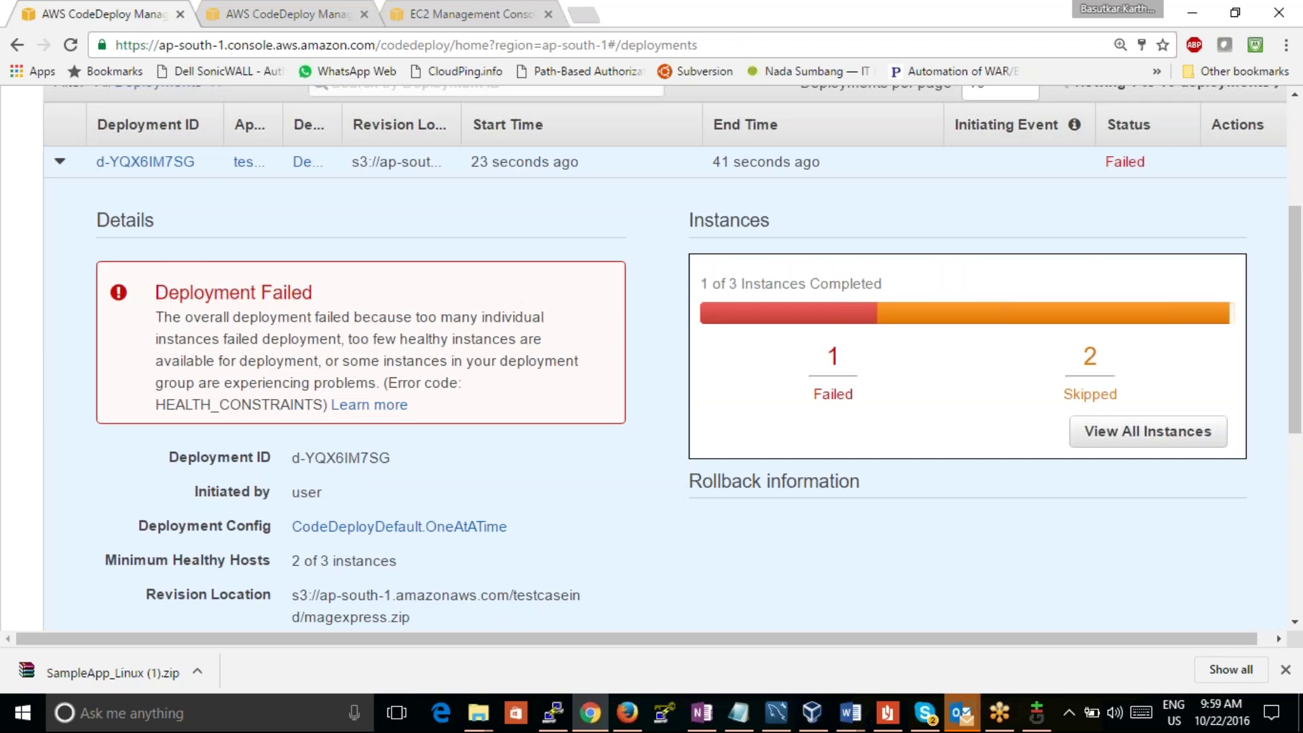
Step: Begin a new deployment with application testcasehyd and deployment group demo
left_click_drag(1297, 421, 1296, 317)
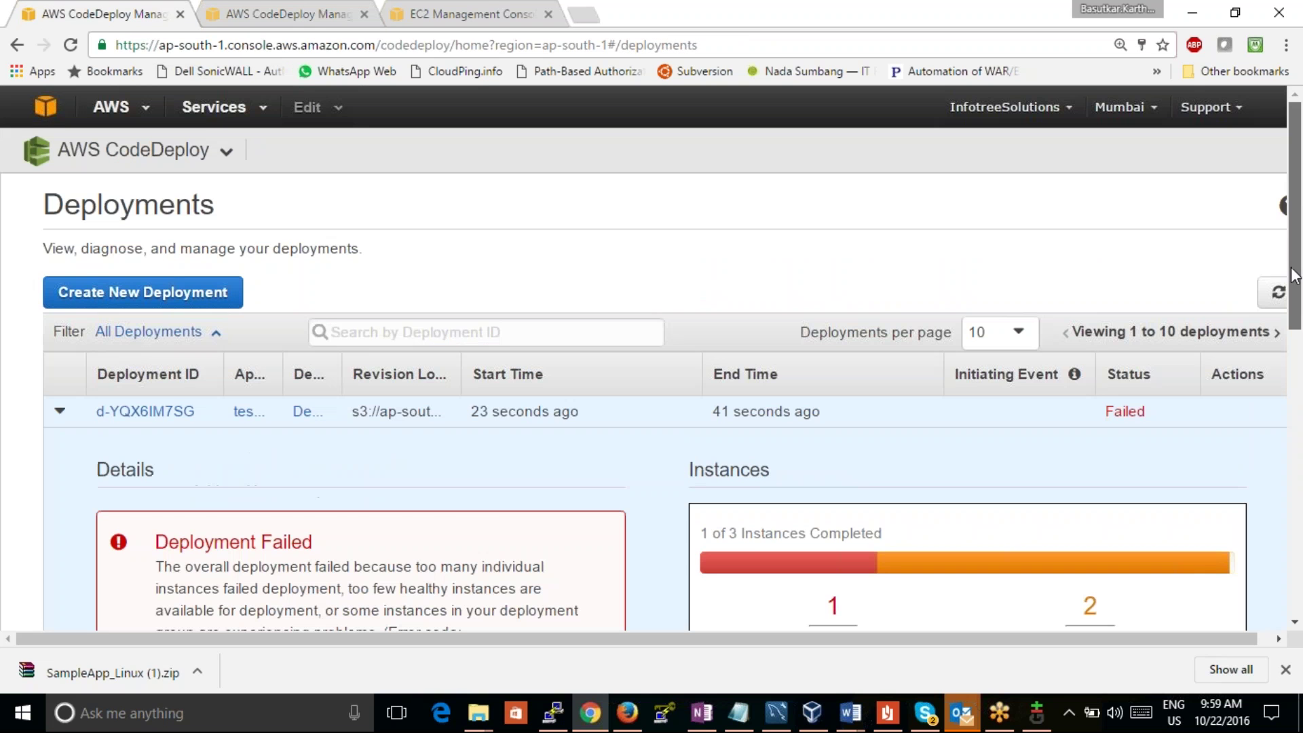
left_click(129, 291)
left_click(392, 315)
left_click(439, 325)
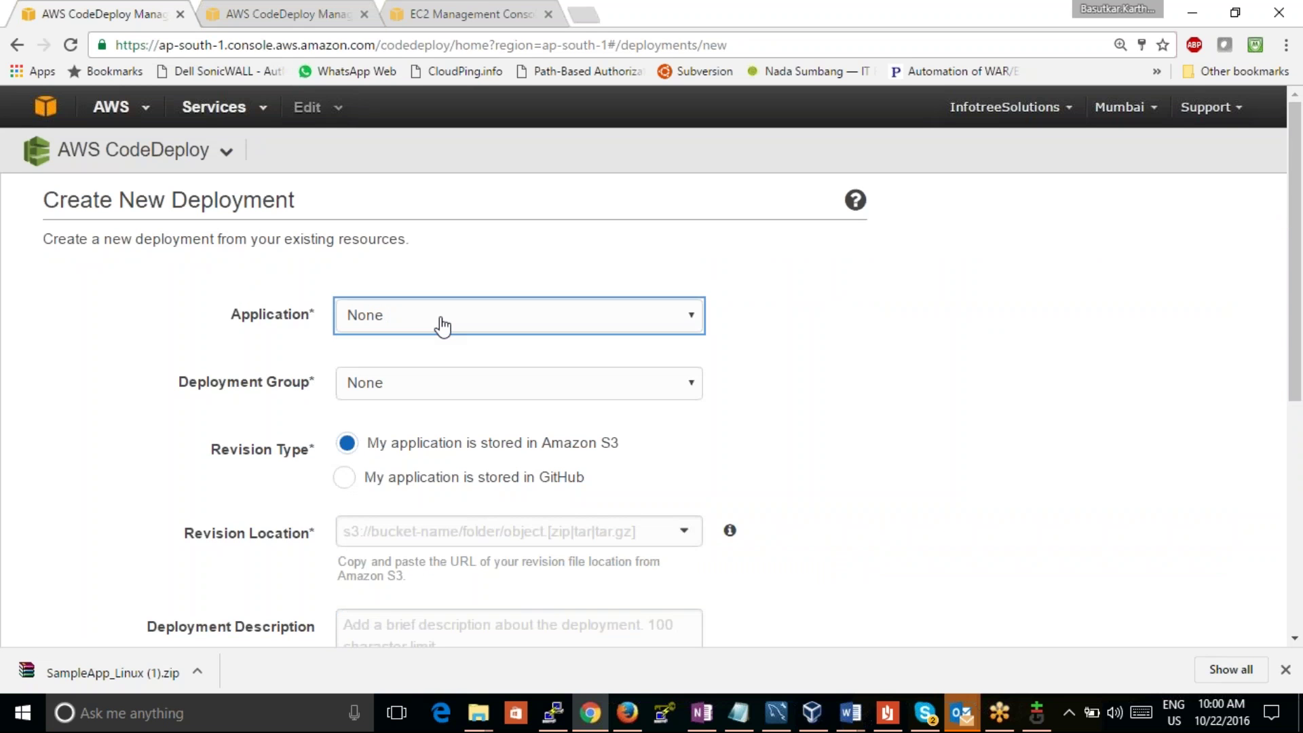
left_click(441, 325)
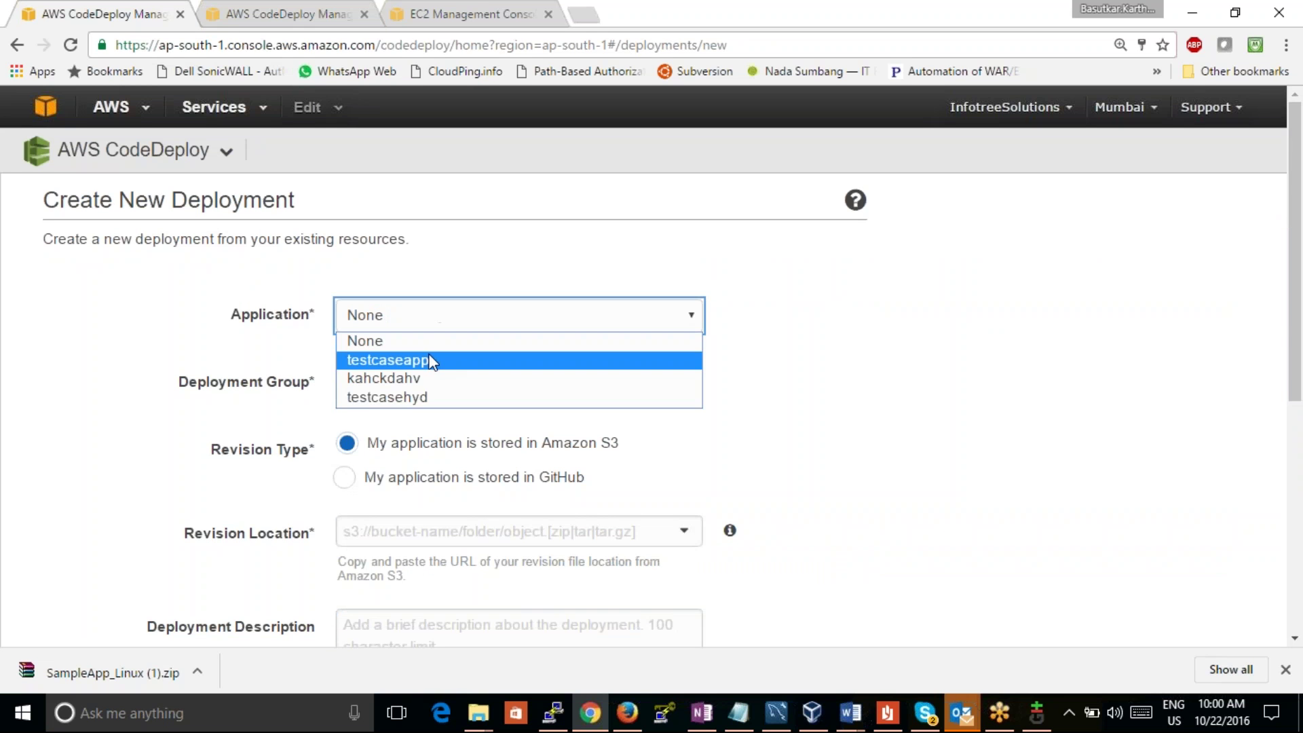
left_click(431, 398)
left_click(441, 327)
left_click(426, 396)
left_click(425, 394)
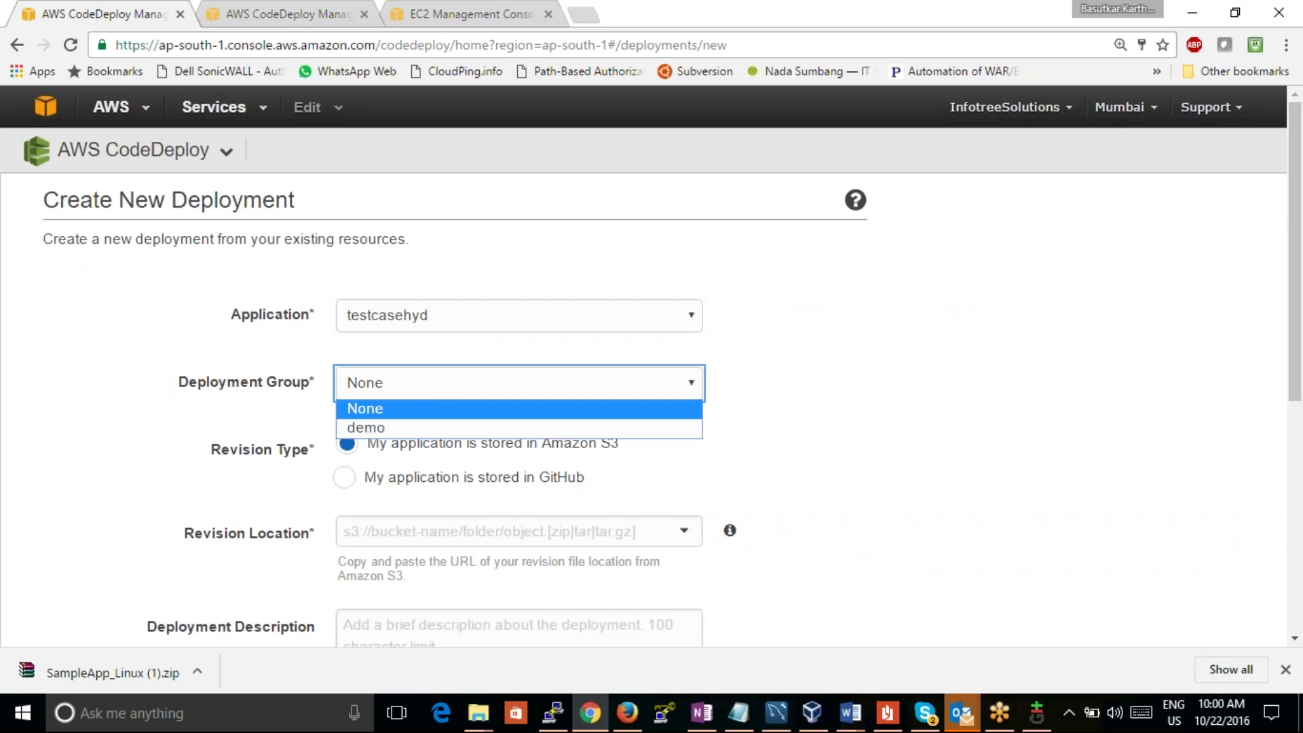
left_click(418, 426)
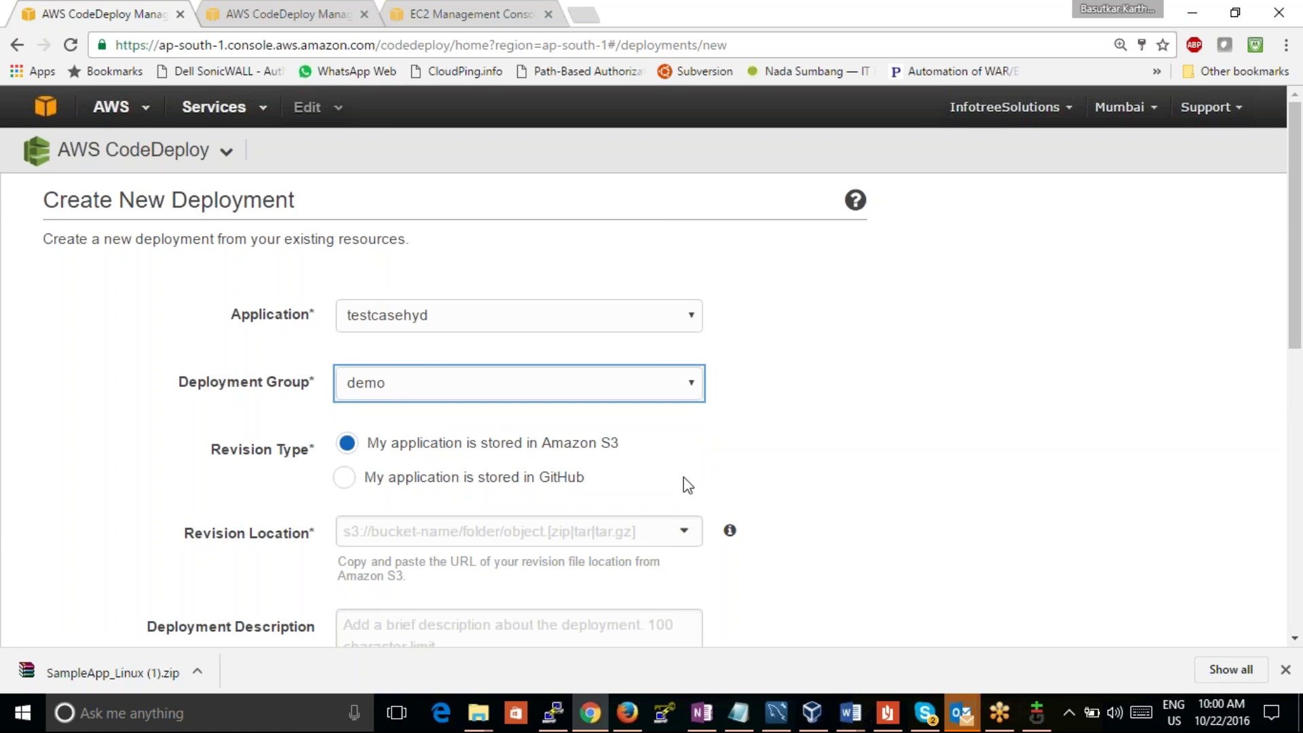
left_click(516, 531)
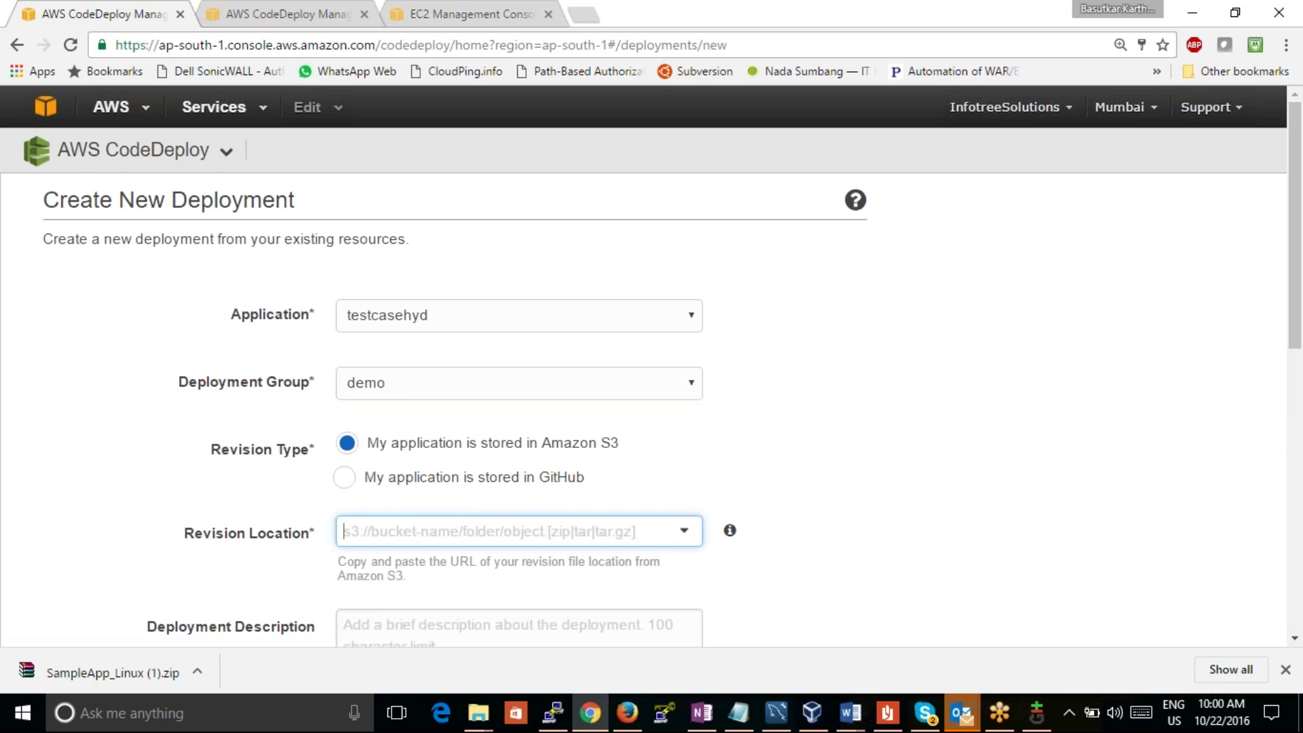
Step: Paste the S3 revision URL, attempt converting it to s3:// form, then clear it
key("ctrl+v")
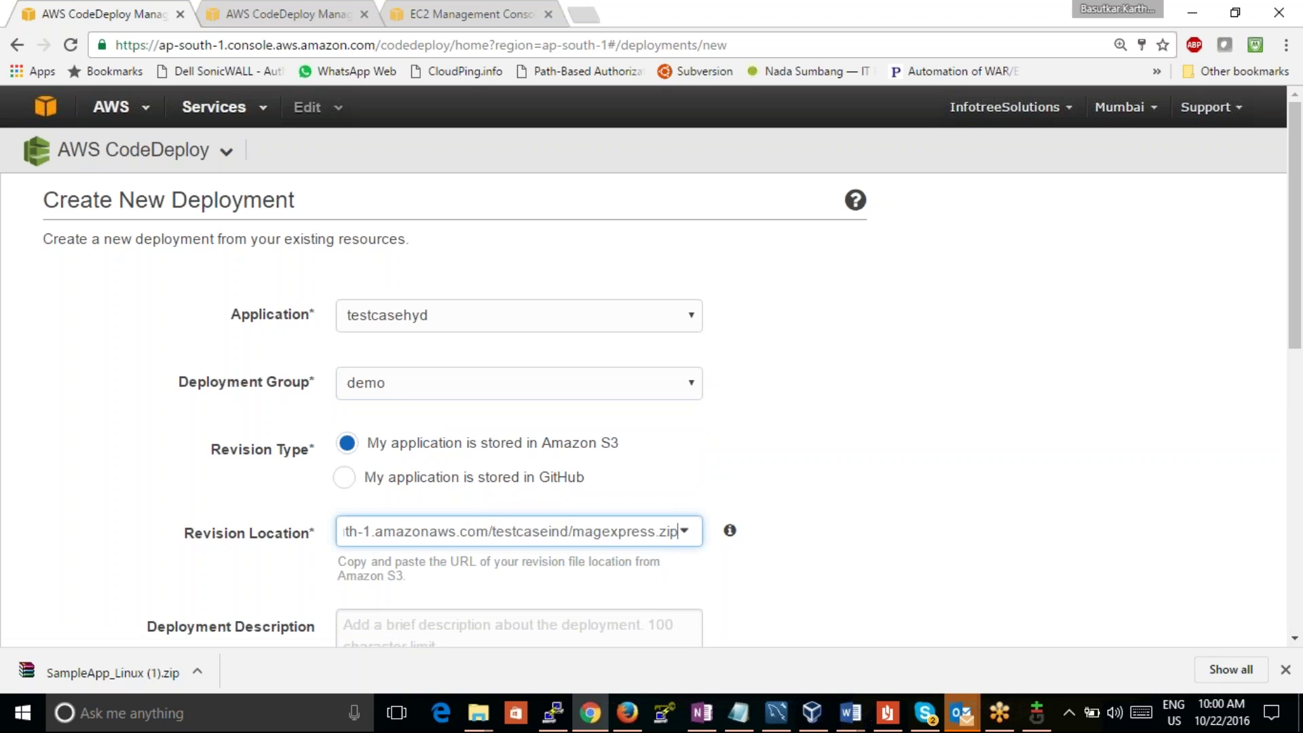
key("Left")
key("Left")
key("Left")
key("Left")
key("Left")
key("Left")
key("Left")
key("Left")
key("Left")
key("Left")
key("Left")
key("Left")
key("Left")
key("Left")
key("Left")
key("Left")
key("Left")
key("Left")
key("Left")
key("Left")
key("Left")
key("Left")
key("Left")
key("Home")
key("Right")
key("Right")
key("Right")
key("Right")
key("Right")
key("Right")
key("Right")
key("Right")
key("Right")
key("Right")
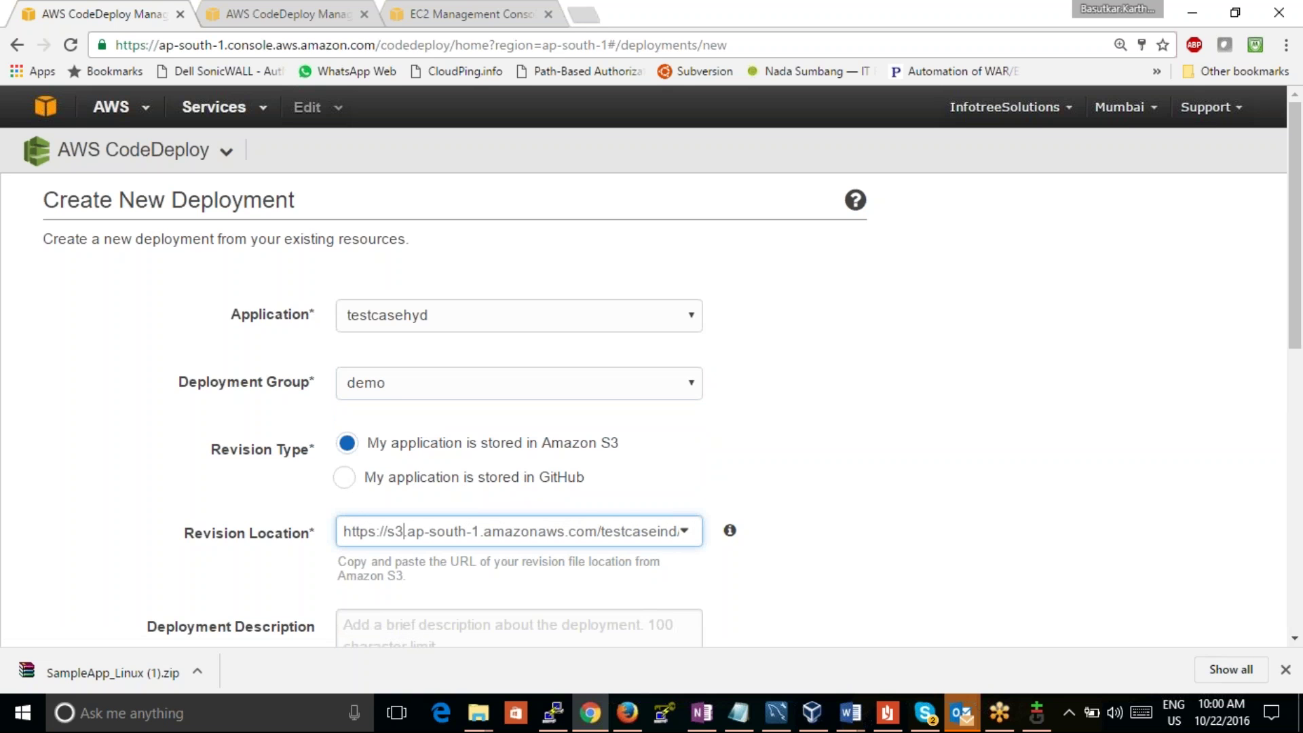
key("Right")
key("Delete")
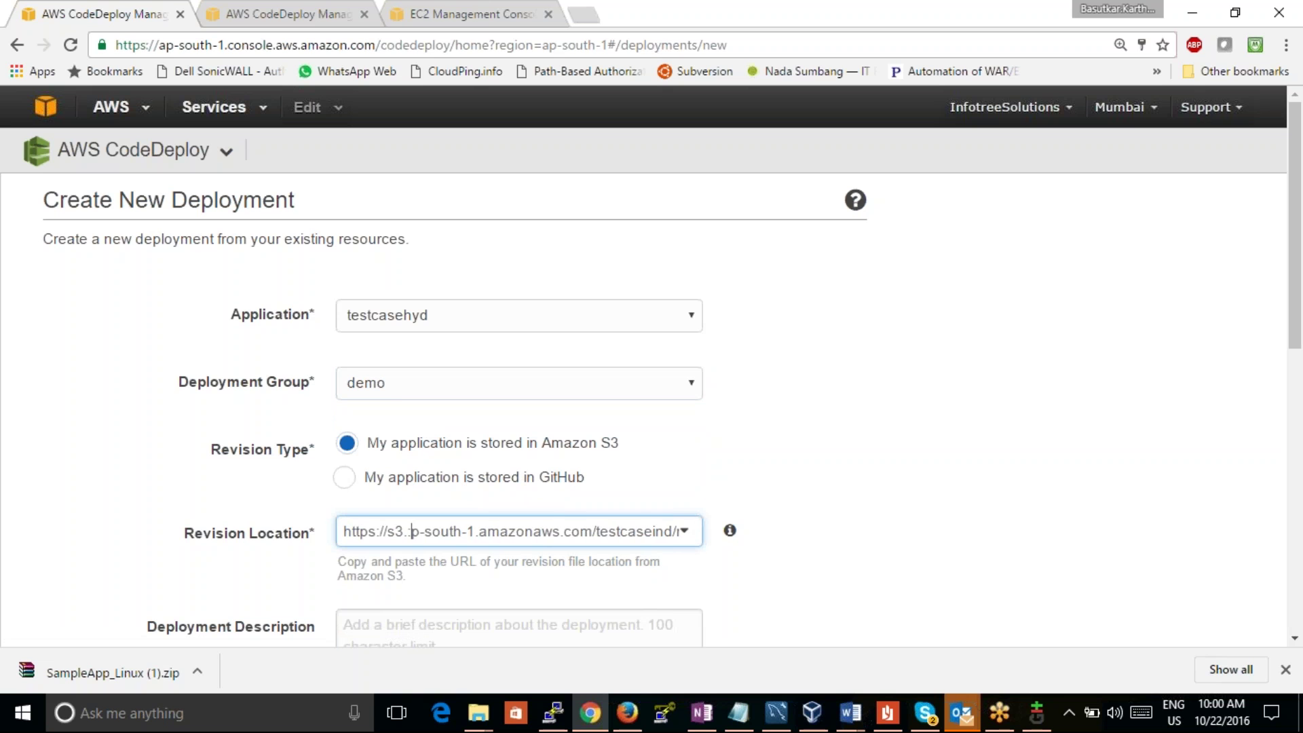
type("://")
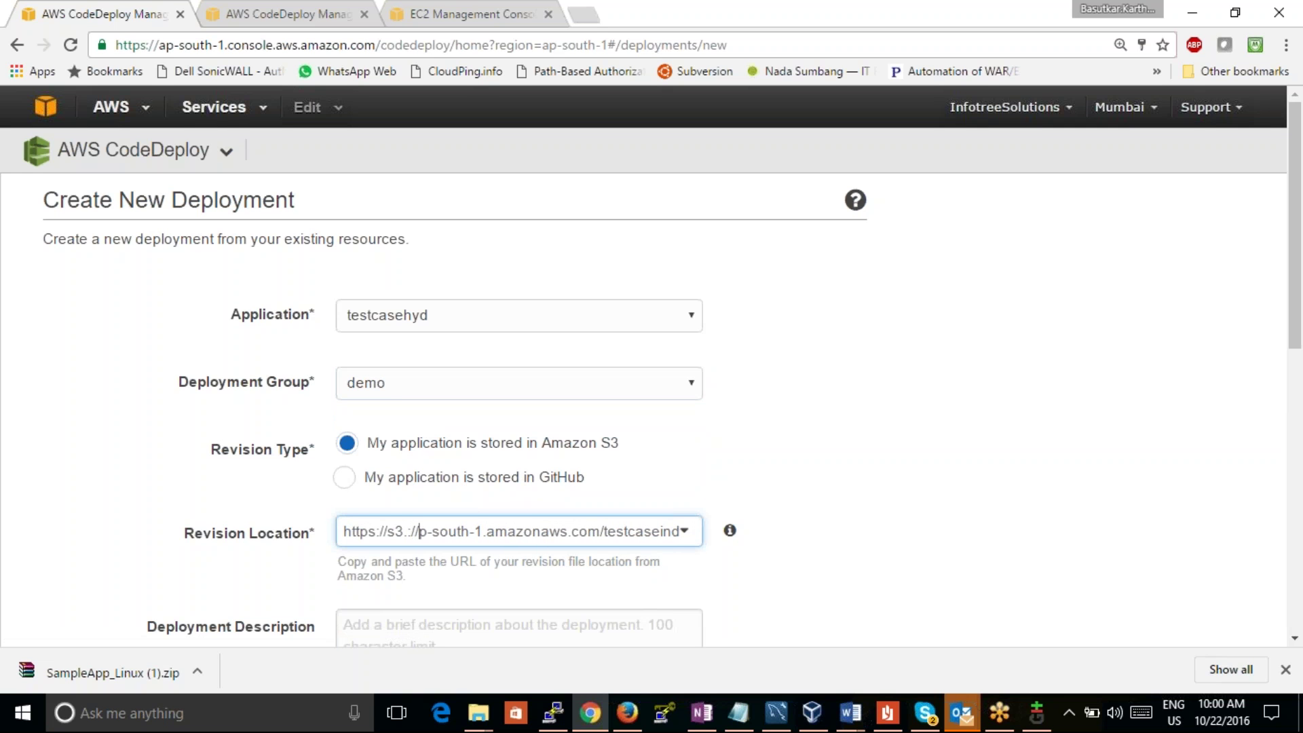
key("Right")
key("ctrl+a")
key("BackSpace")
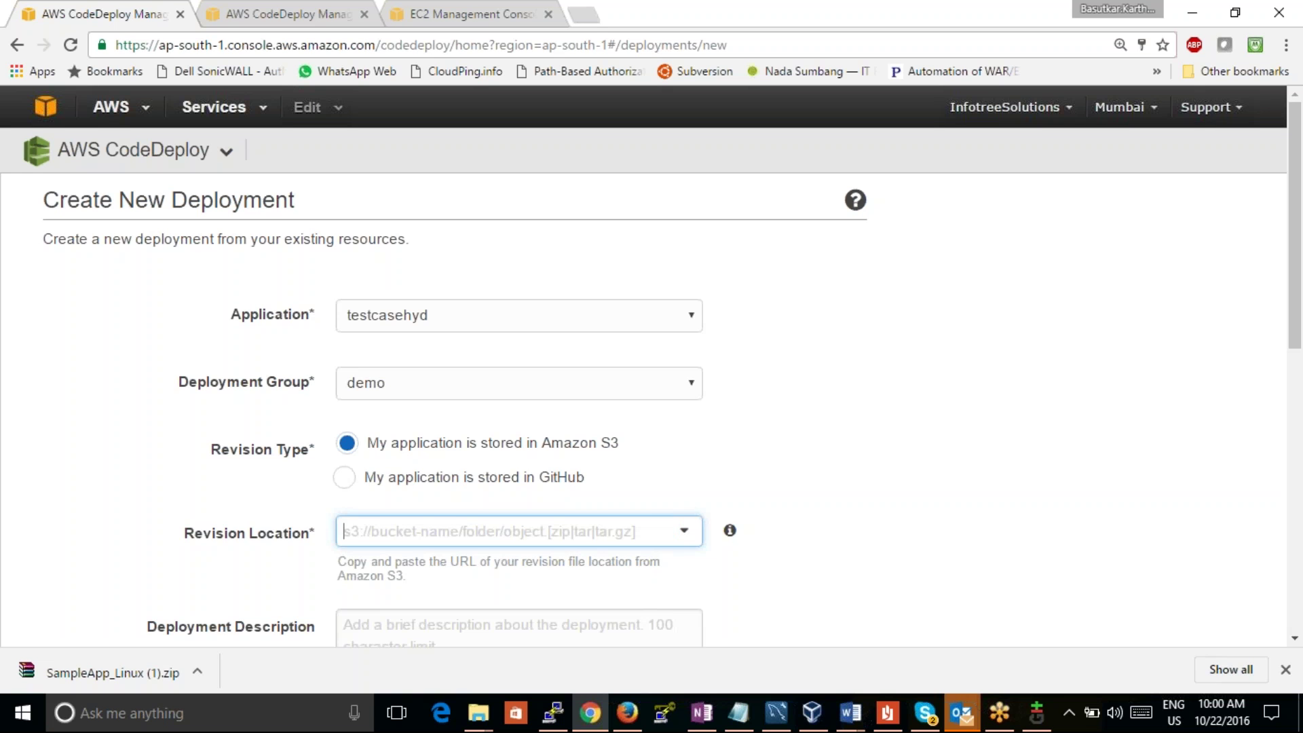
Step: Re-paste the URL and edit it into an s3:// address for testcaseind/magexpress.zip
key("ctrl+v")
key("Left")
key("Left")
key("Left")
key("Left")
key("Left")
key("Left")
key("Left")
key("Left")
key("Left")
key("Left")
key("Left")
key("Left")
key("Left")
key("Left")
key("Left")
key("Left")
key("Left")
key("Left")
key("Left")
key("Left")
key("Left")
key("Right")
key("Right")
key("Right")
key("Right")
key("Right")
key("Right")
key("Right")
key("Right")
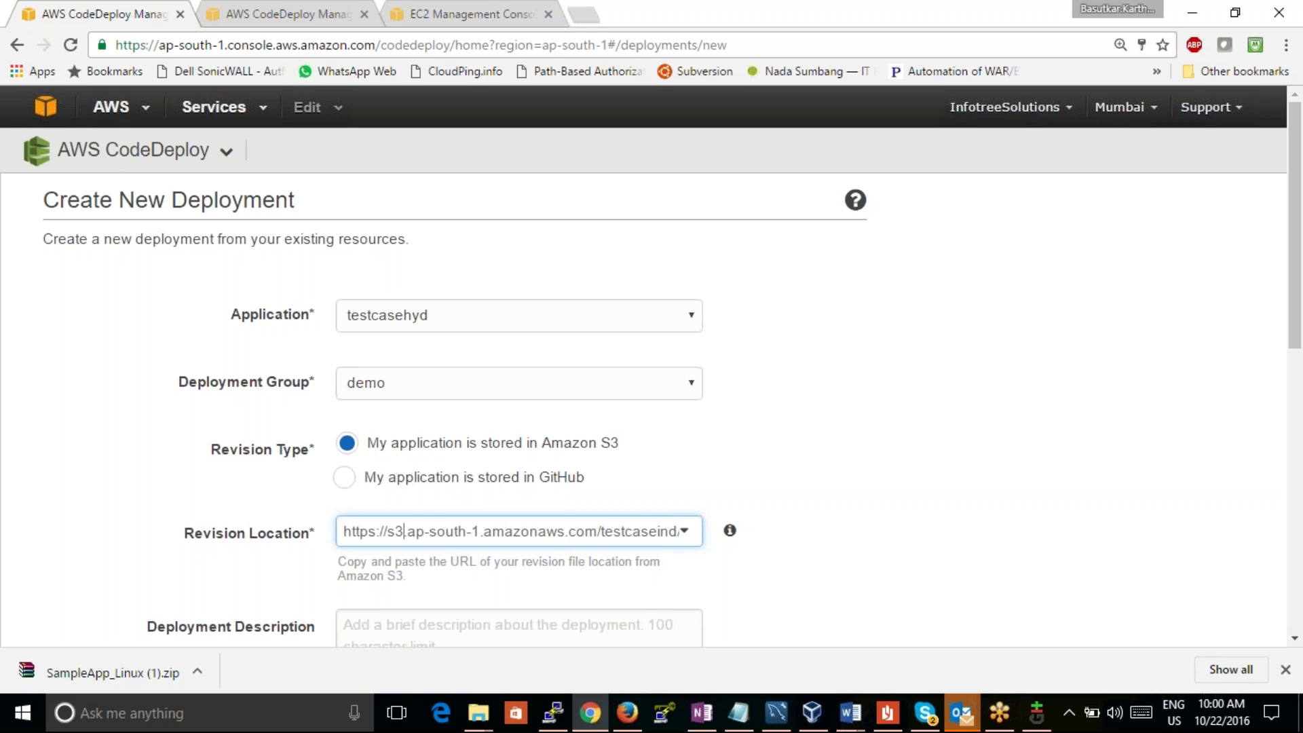
key("Right")
key("Right")
key("Delete")
type("://")
left_click(387, 531)
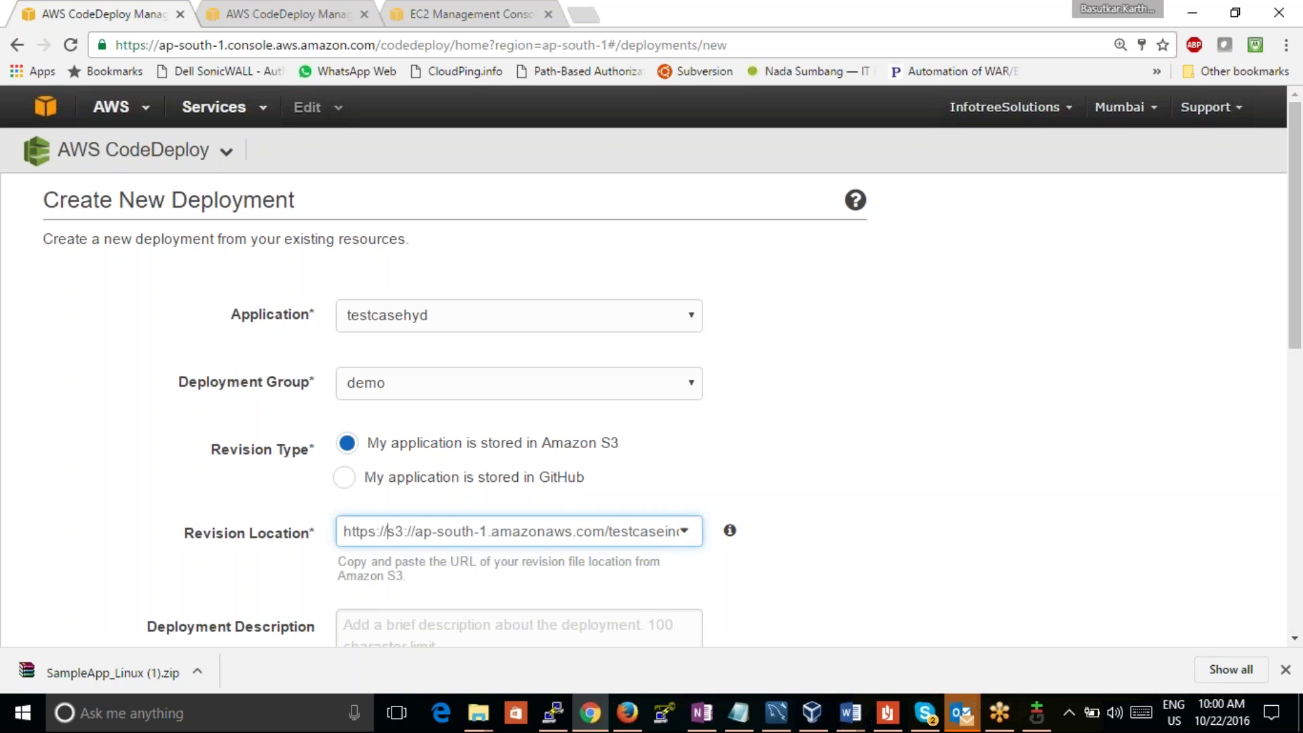
key("BackSpace")
key("BackSpace")
key("BackSpace")
key("BackSpace")
key("BackSpace")
key("BackSpace")
key("BackSpace")
key("BackSpace")
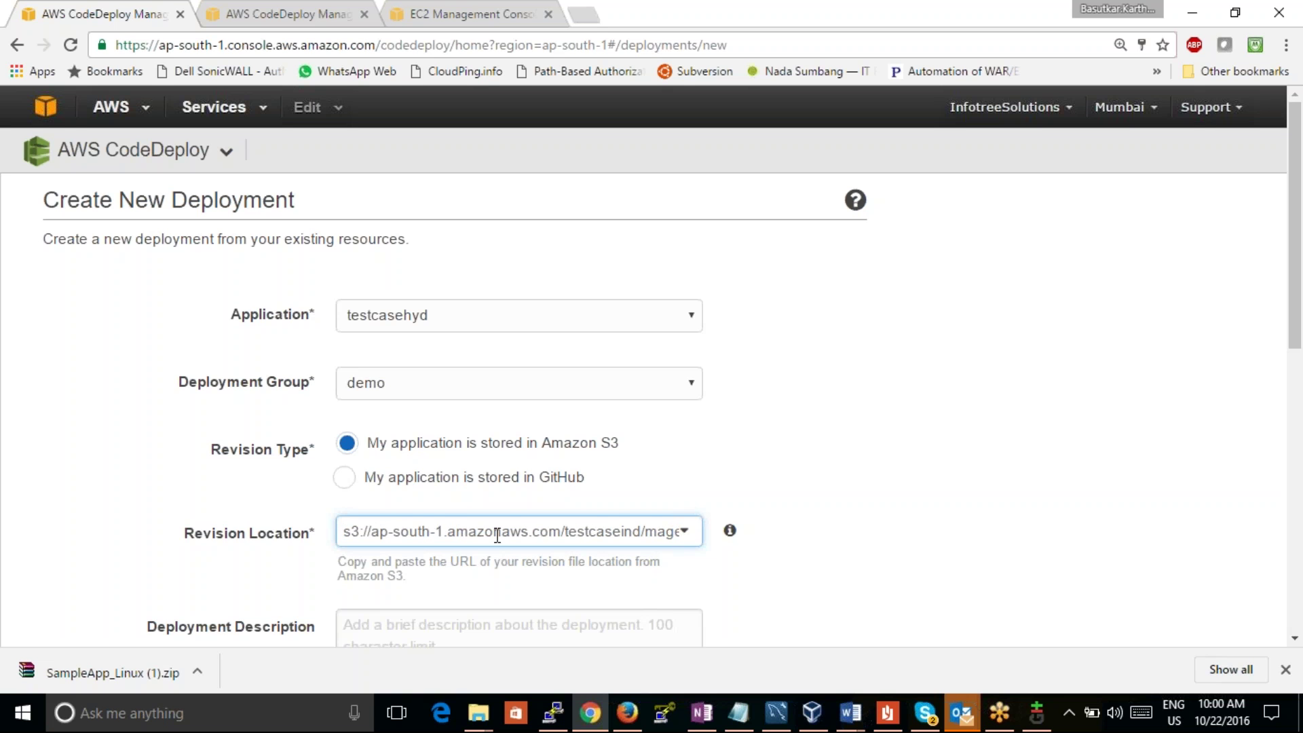
Step: Add the description 'fjfyfyf' and submit the deployment with Deploy Now
left_click_drag(1296, 336, 1271, 495)
left_click(538, 299)
type("fjfyfyf")
left_click_drag(1295, 293, 1295, 456)
left_click(807, 513)
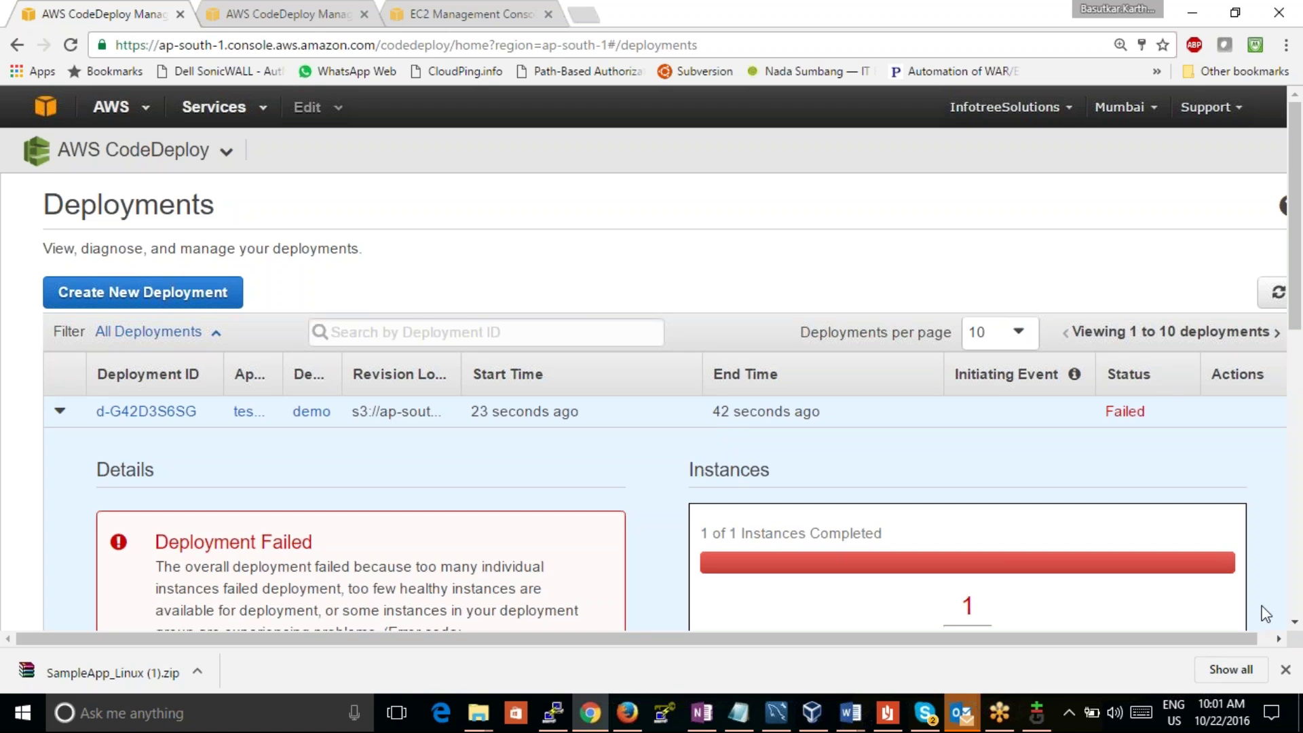
Step: Review the failed d-G42D3S6SG HEALTH_CONSTRAINTS details, then go to the AWS console home
left_click(1295, 622)
left_click(1295, 622)
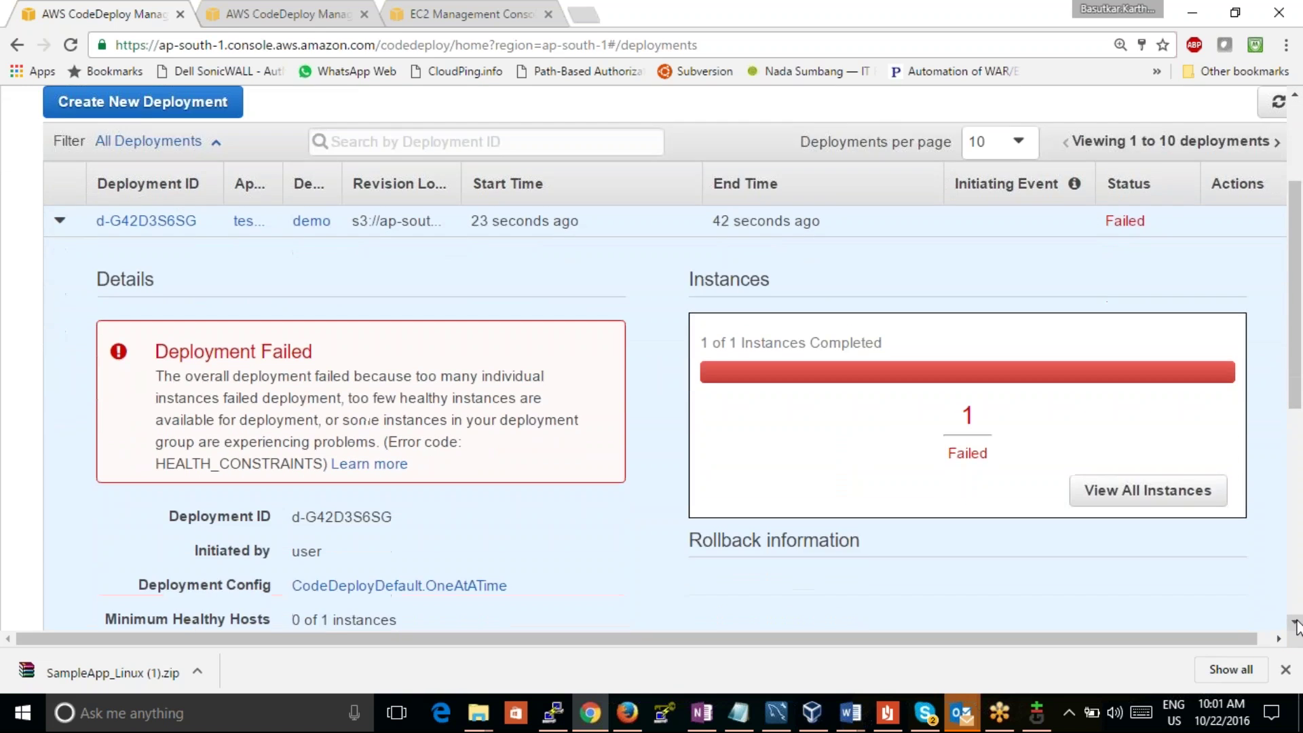
left_click(234, 2)
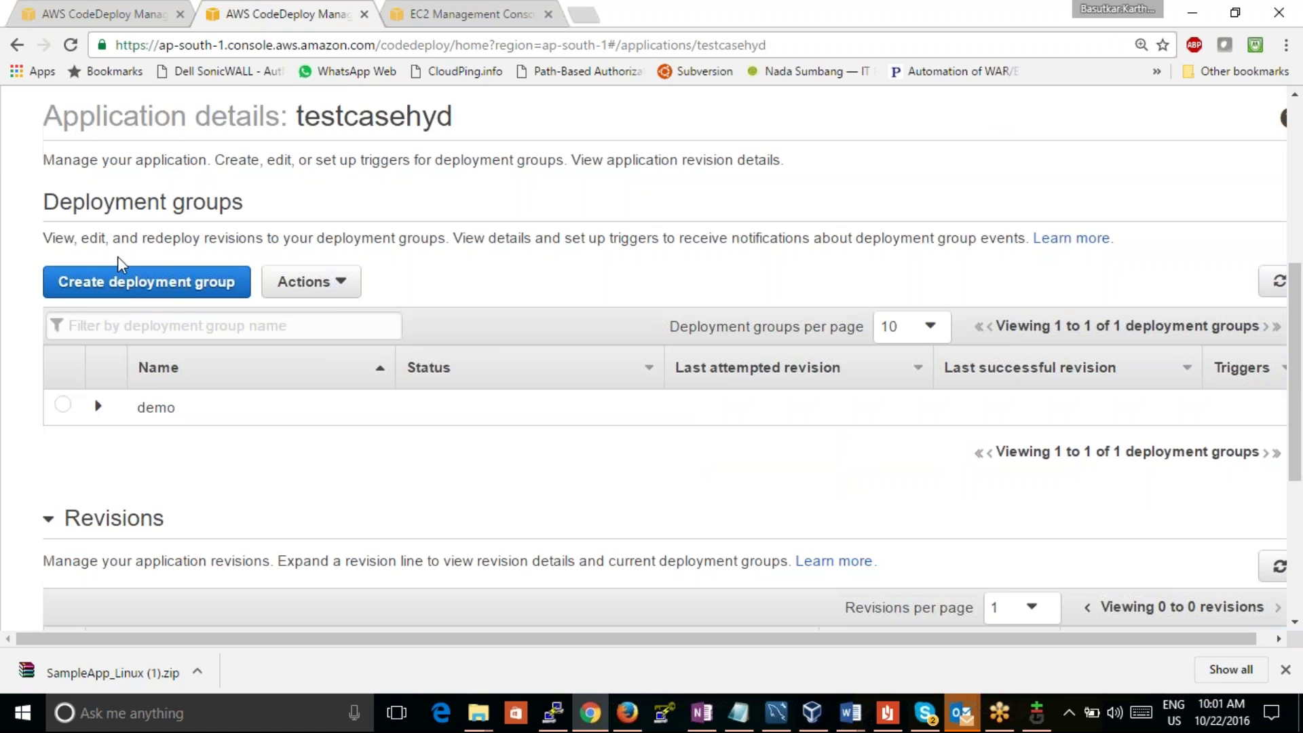
left_click(62, 9)
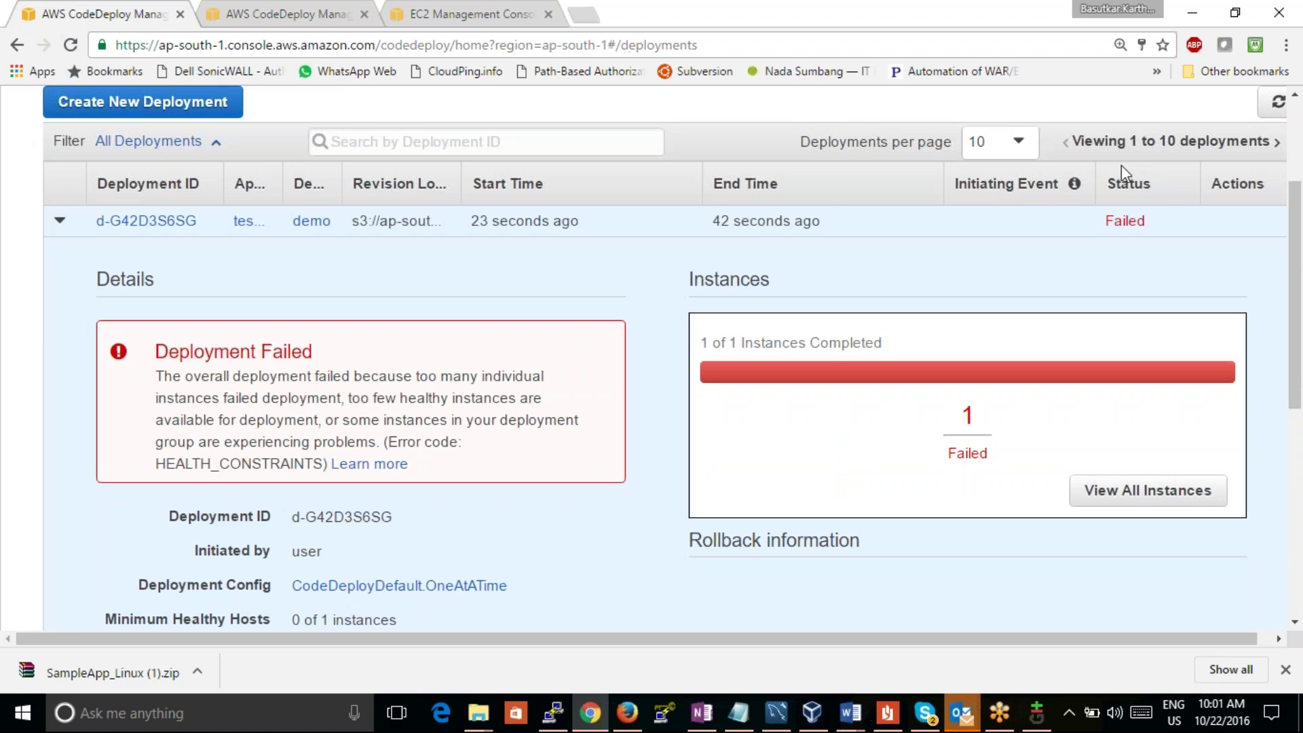
left_click(1295, 95)
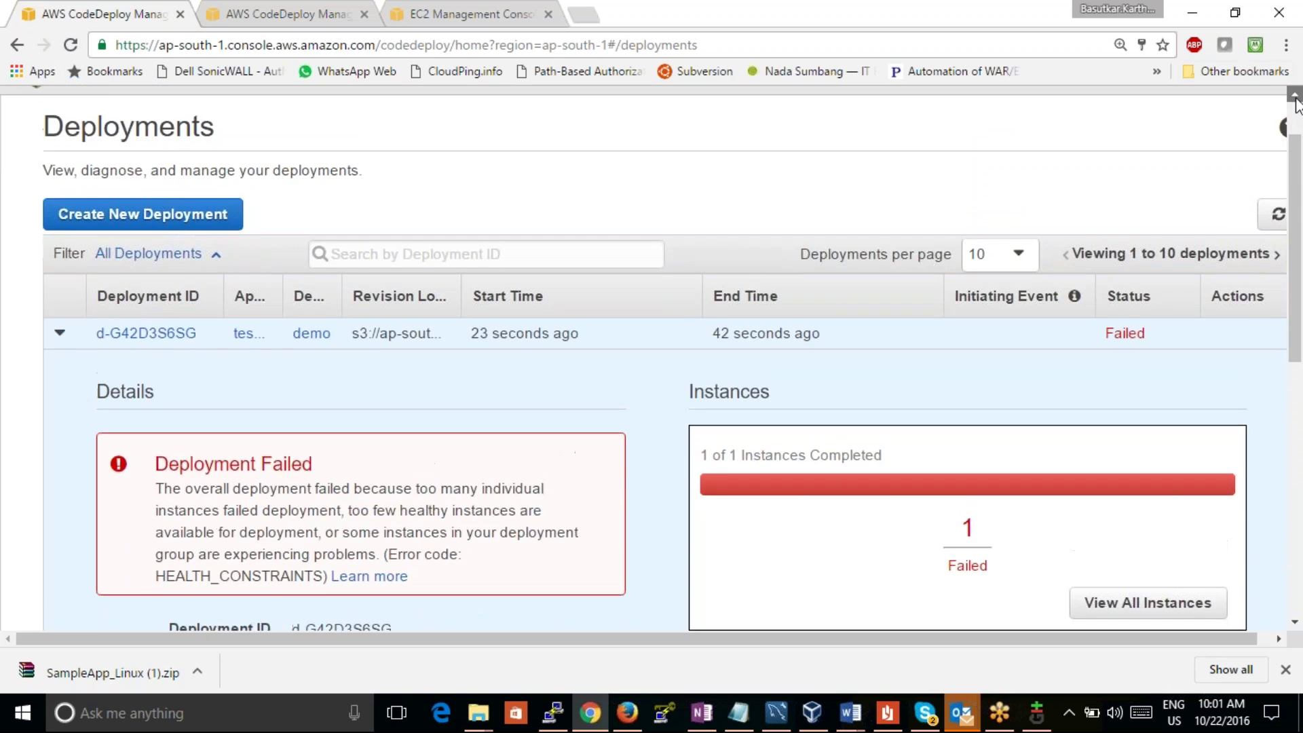
left_click(35, 95)
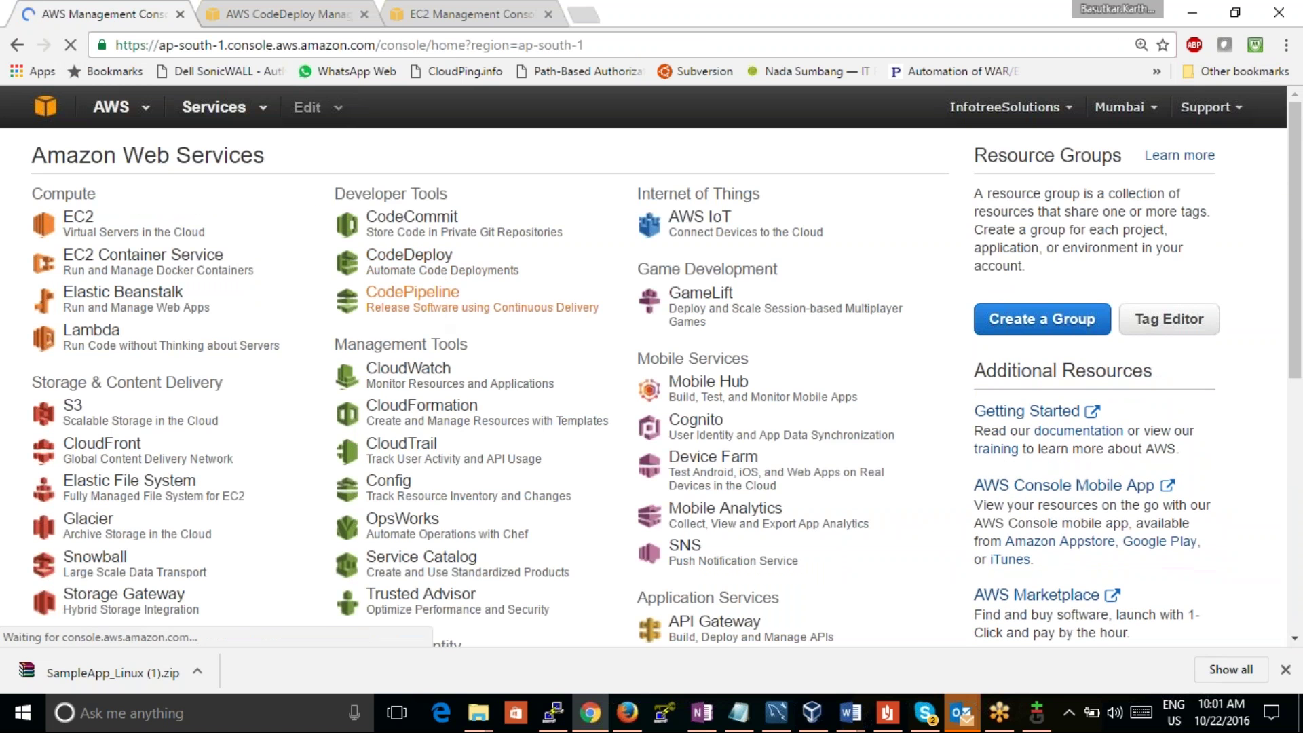
Step: Try CodePipeline, find it unsupported in Mumbai, and open CloudFormation instead
left_click(412, 292)
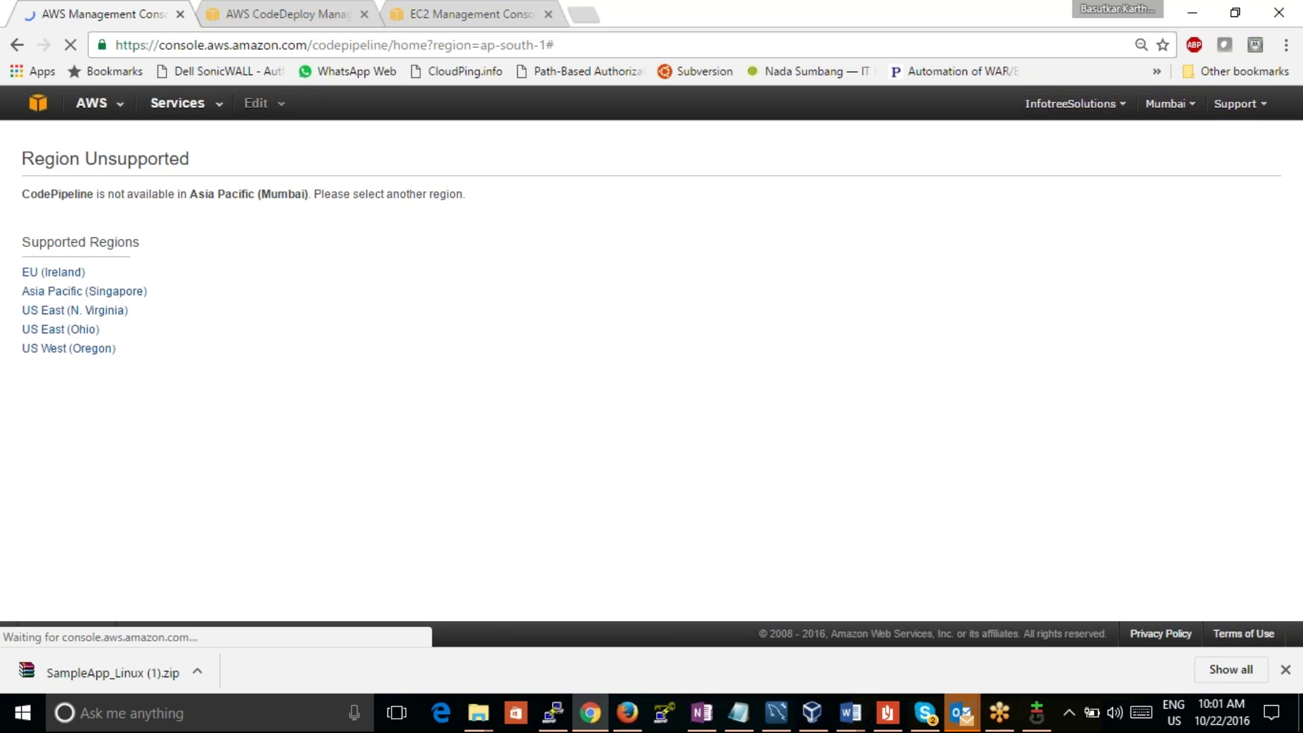
left_click(17, 45)
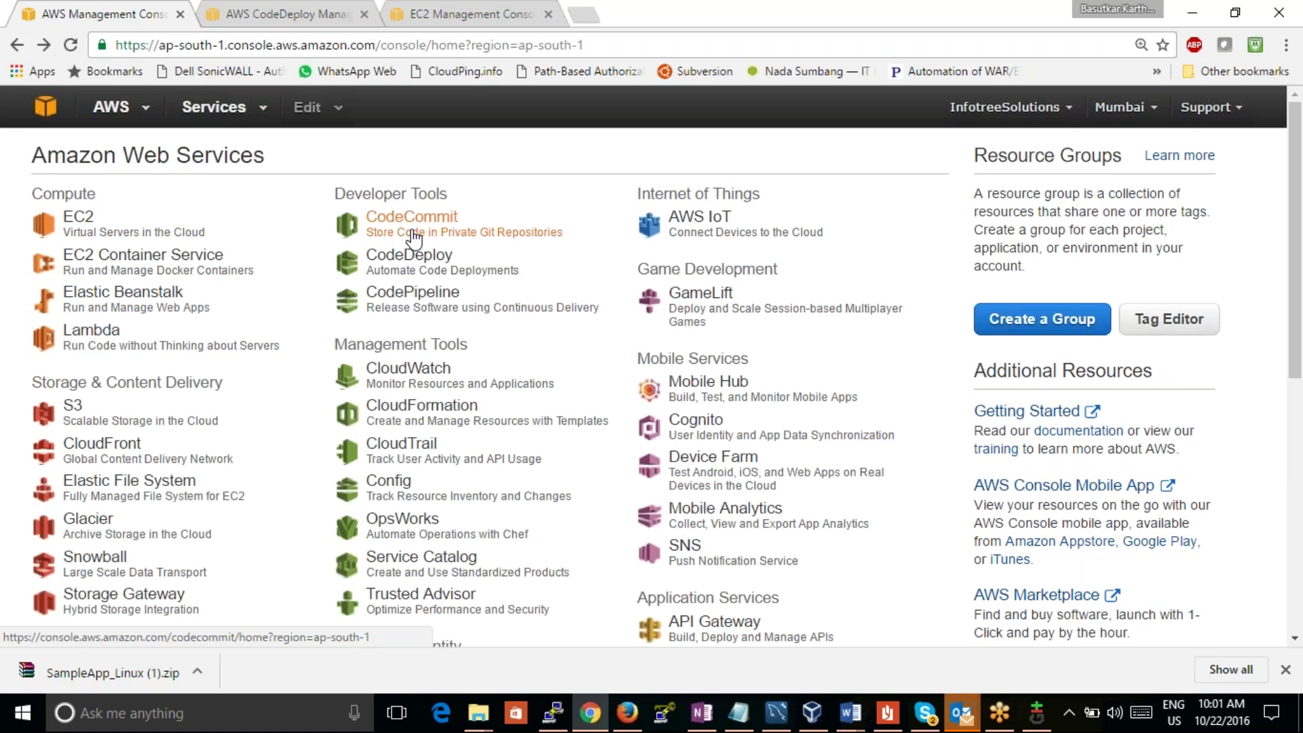
left_click(440, 422)
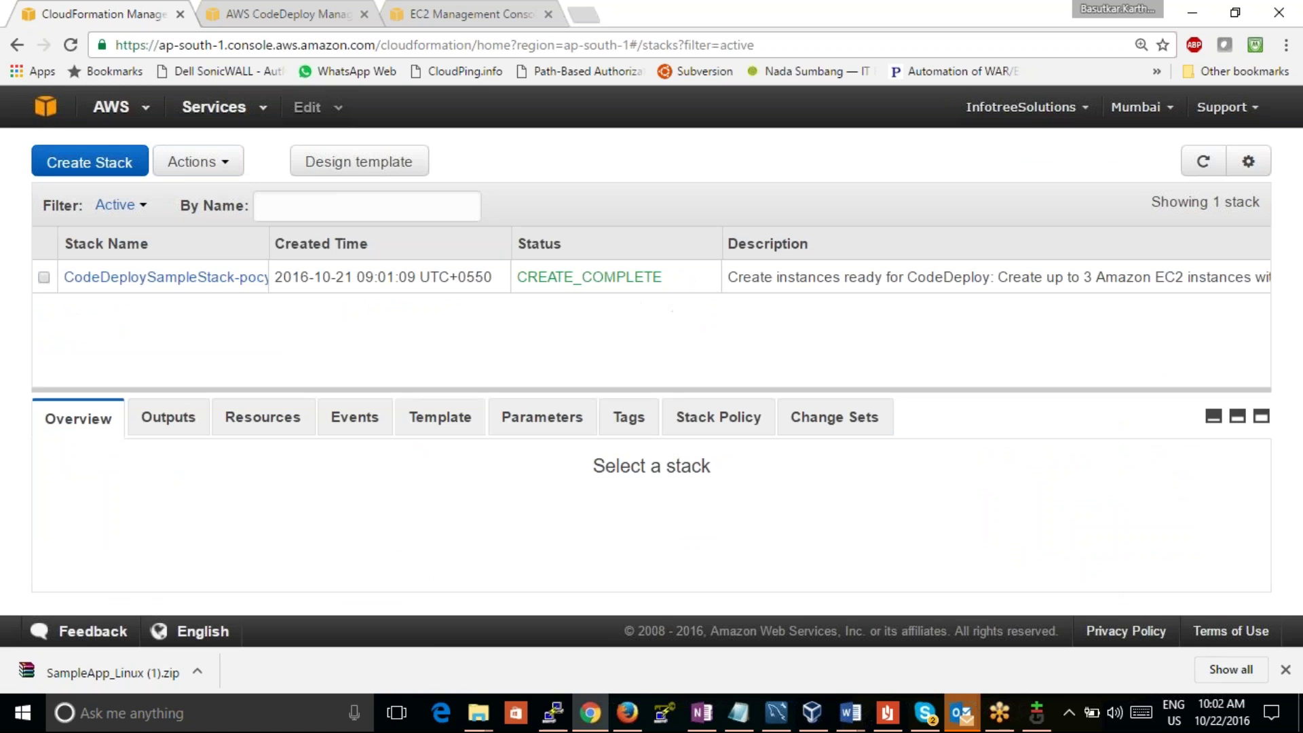
Step: Review the CodeDeploy sample stack's outputs, resources, events and template in CloudFormation
left_click(154, 278)
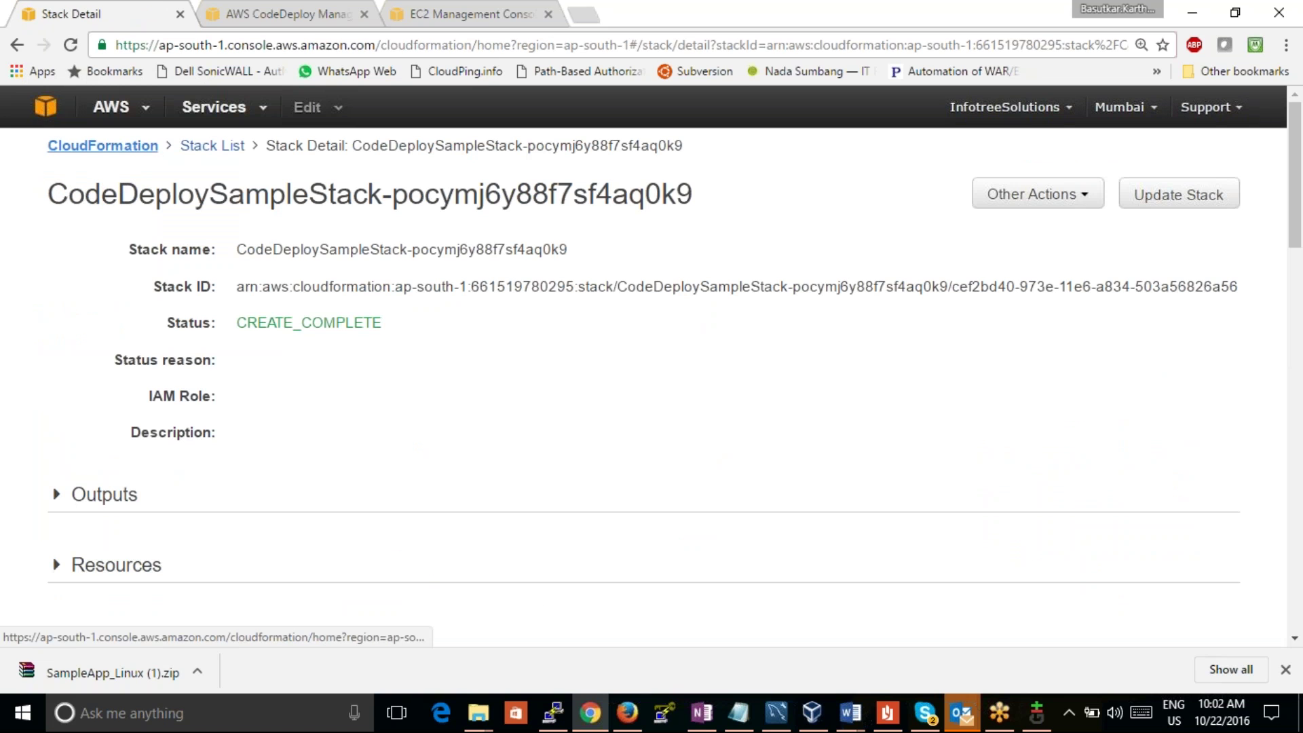
left_click(18, 48)
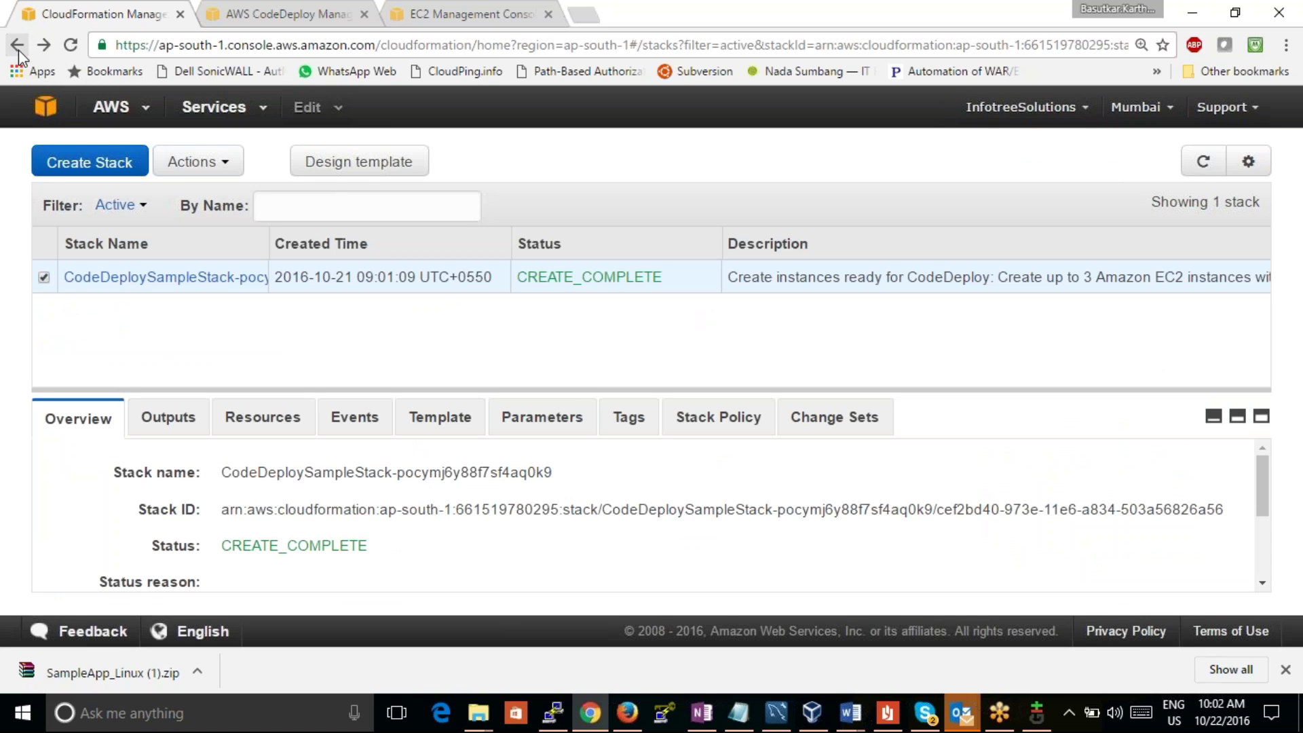
left_click(170, 429)
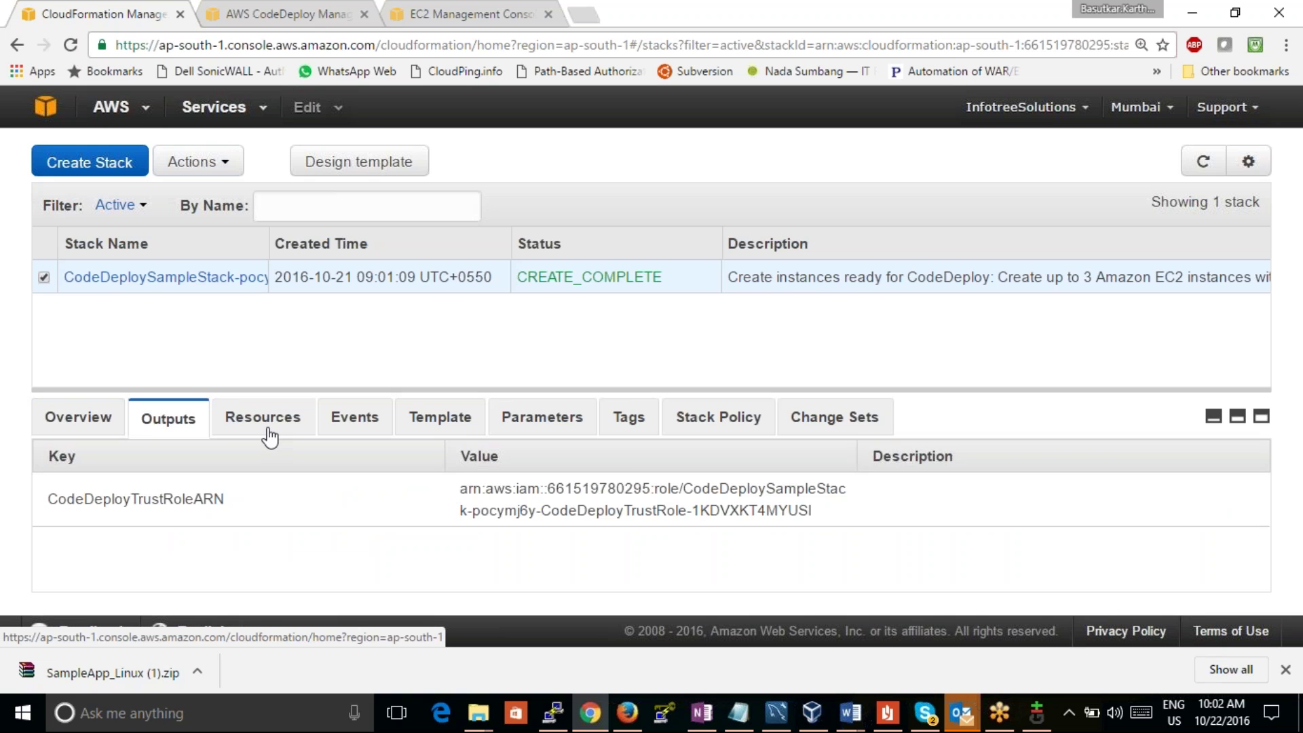
left_click(270, 434)
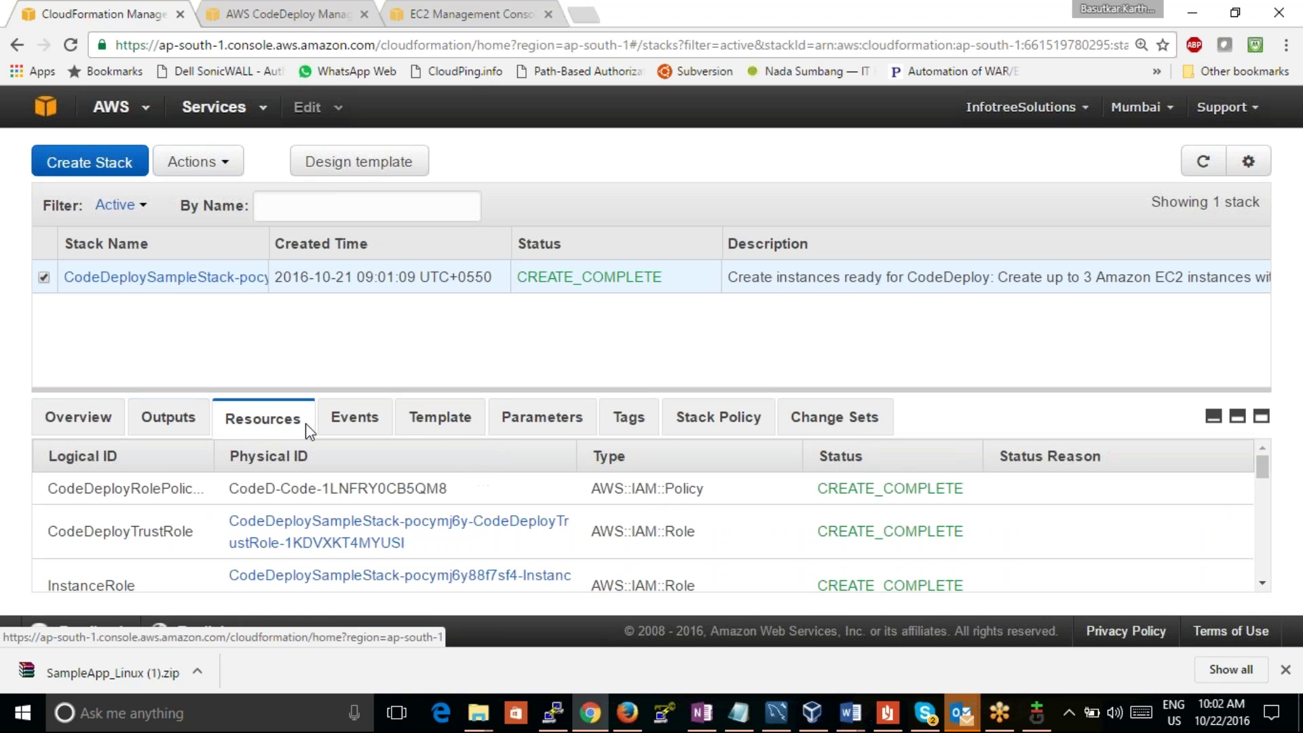
left_click(377, 428)
left_click(444, 430)
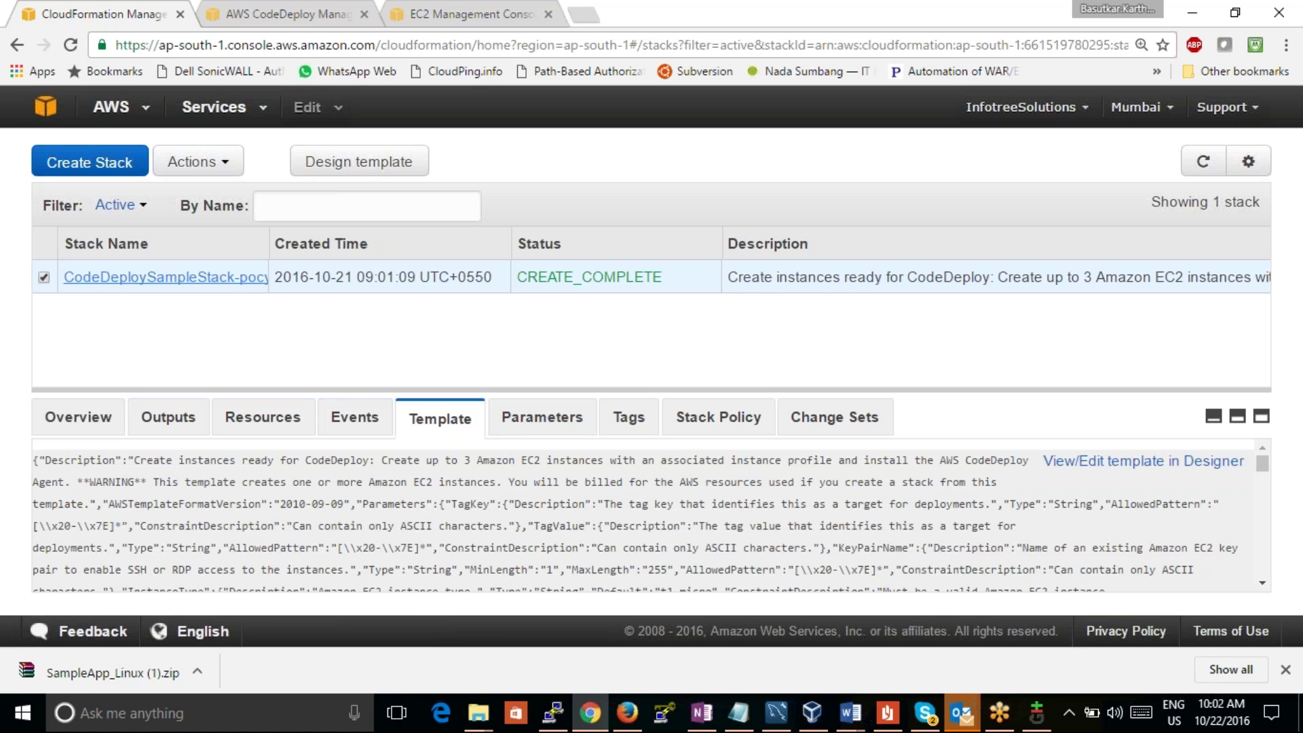
Step: Go back to the stack outputs showing CodeDeployTrustRoleARN, then return to the console home
left_click(17, 45)
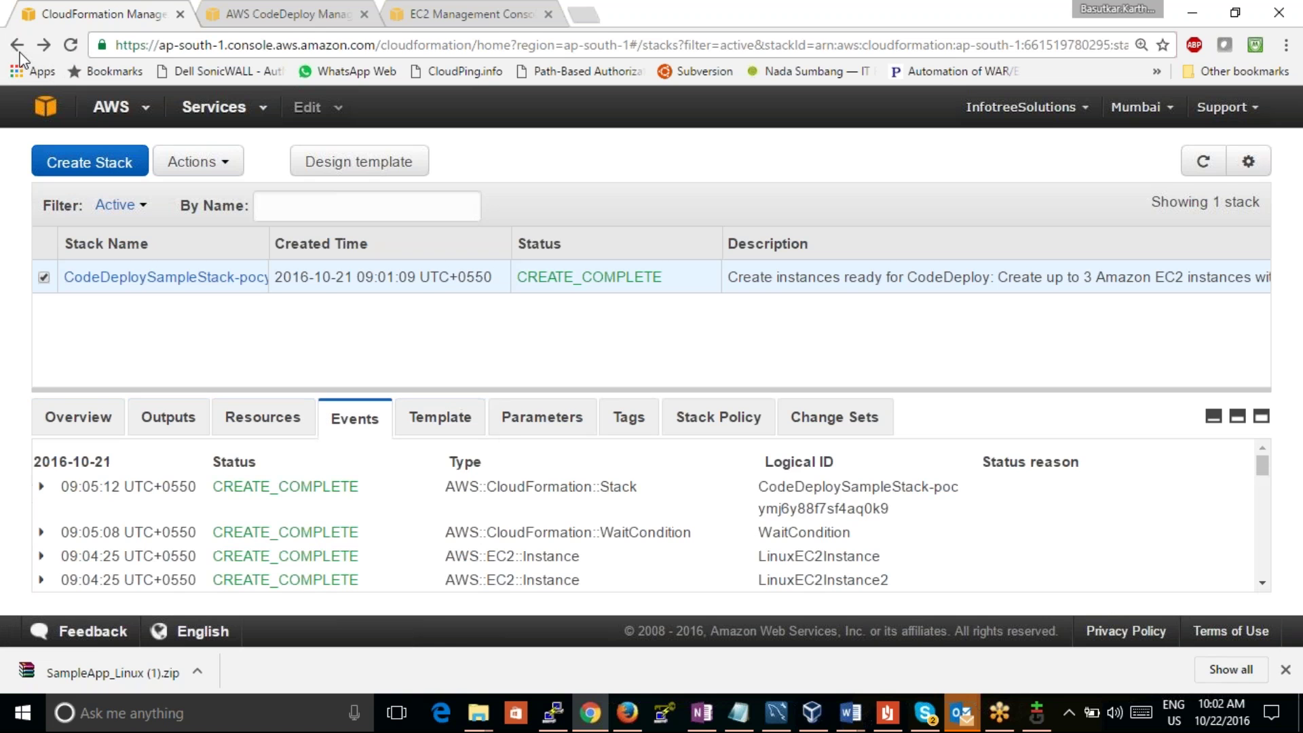
left_click(17, 44)
left_click(19, 53)
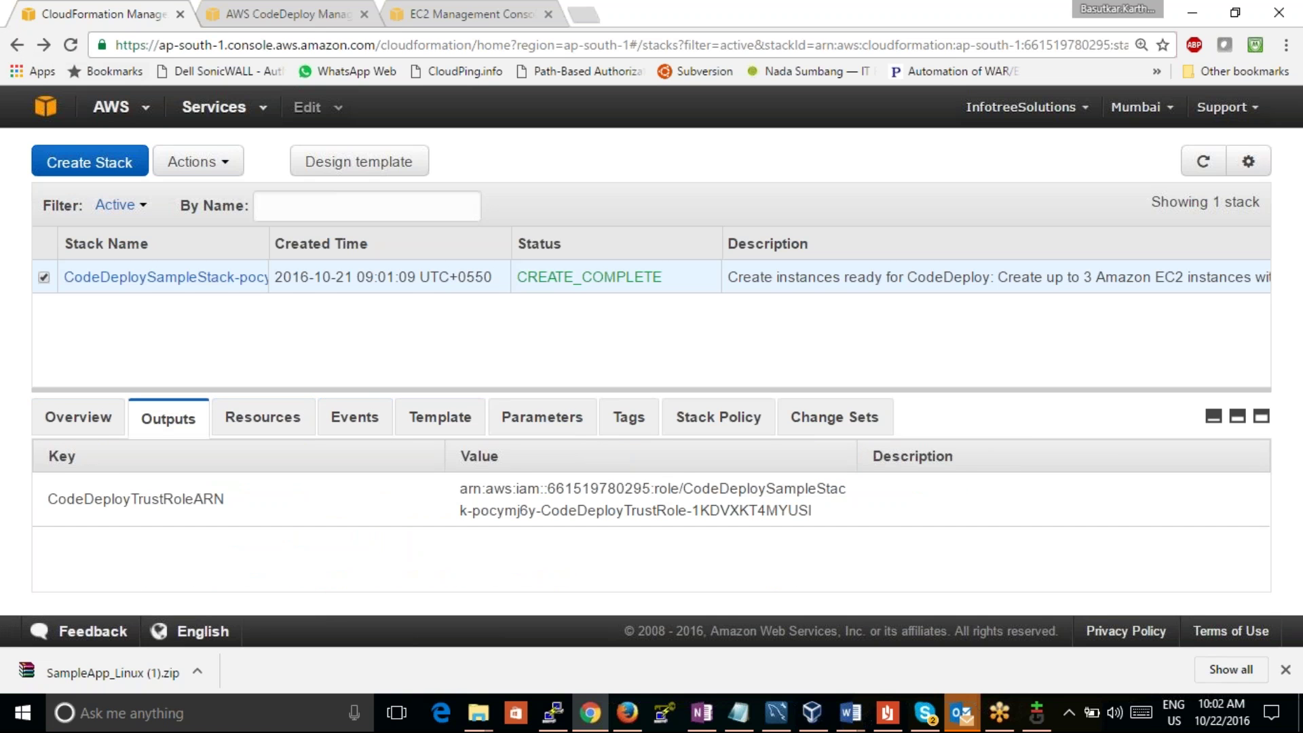
left_click(46, 107)
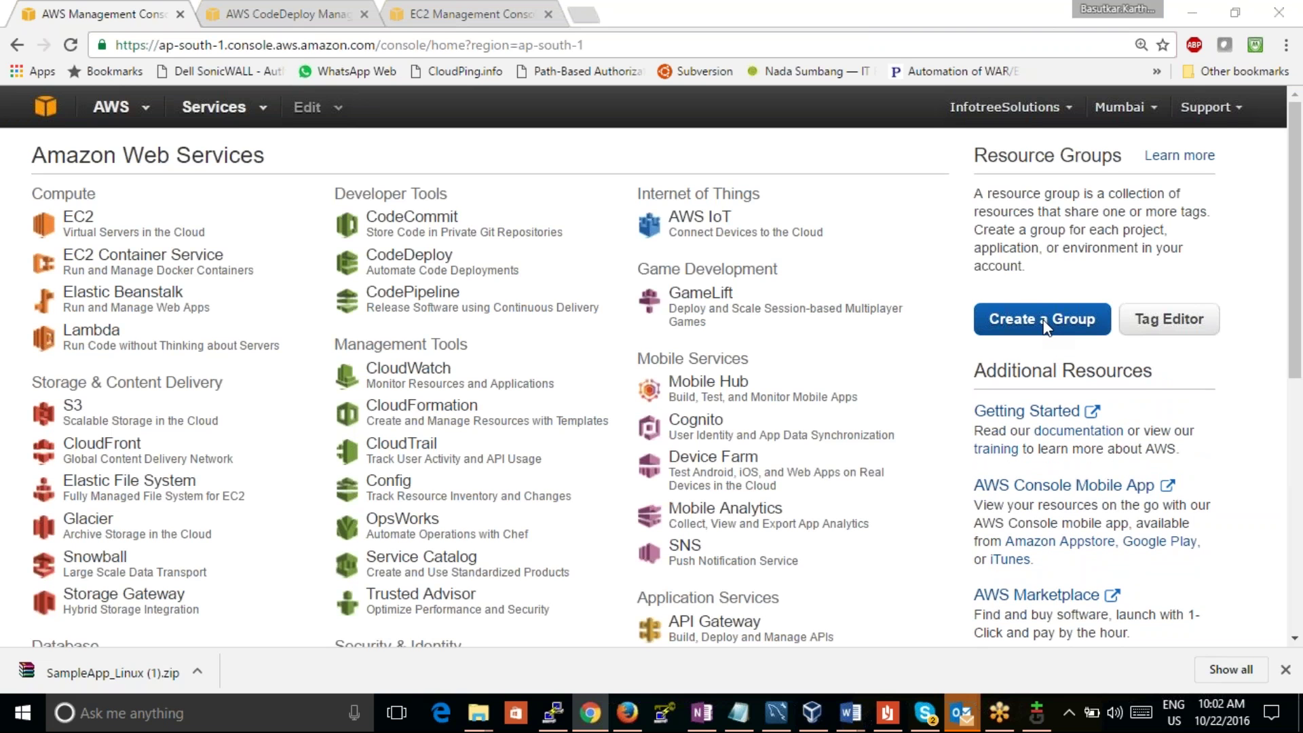
left_click(250, 14)
left_click(101, 14)
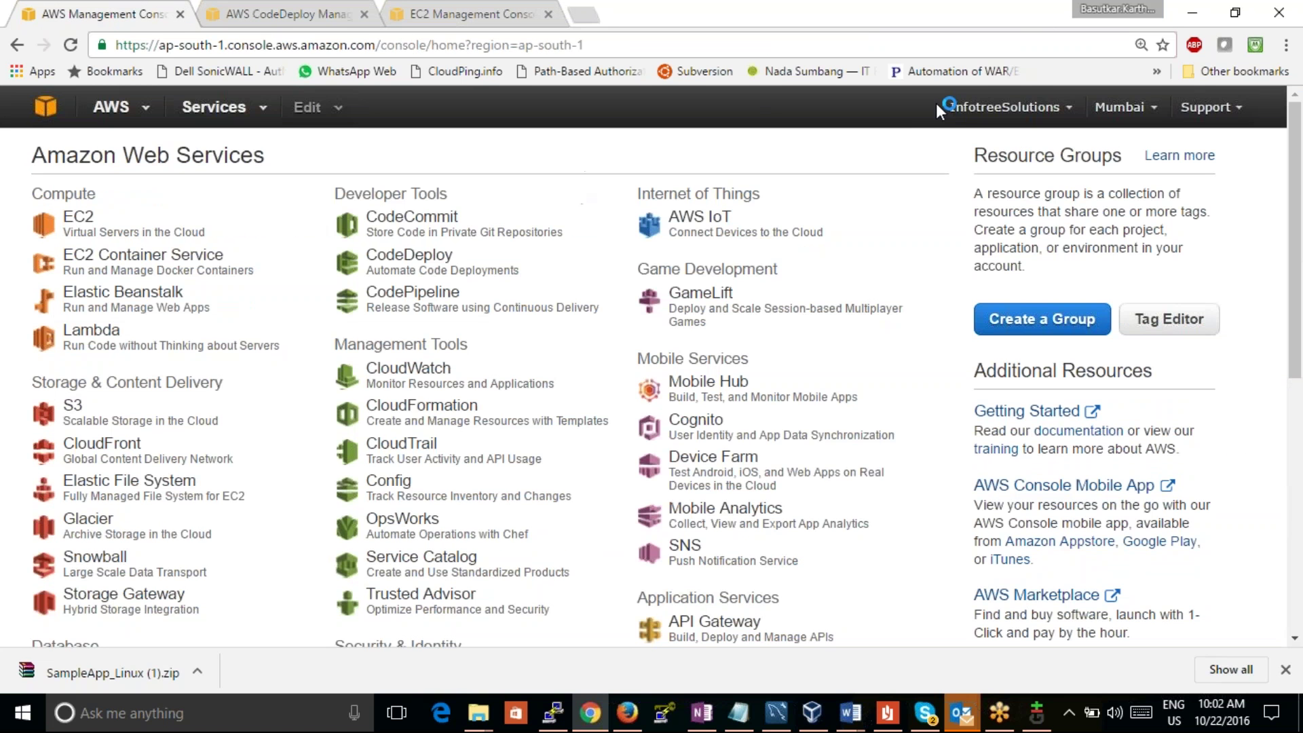